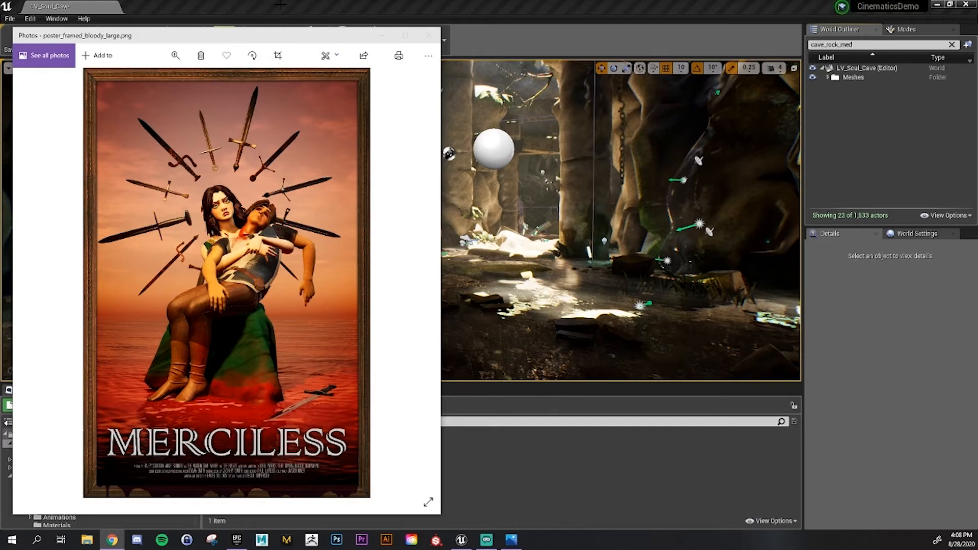
Move the Merciless poster image window aside and close it to uncover the level editor
{"action": "left_click_drag", "start_coordinate": [280, 35], "coordinate": [336, 30]}
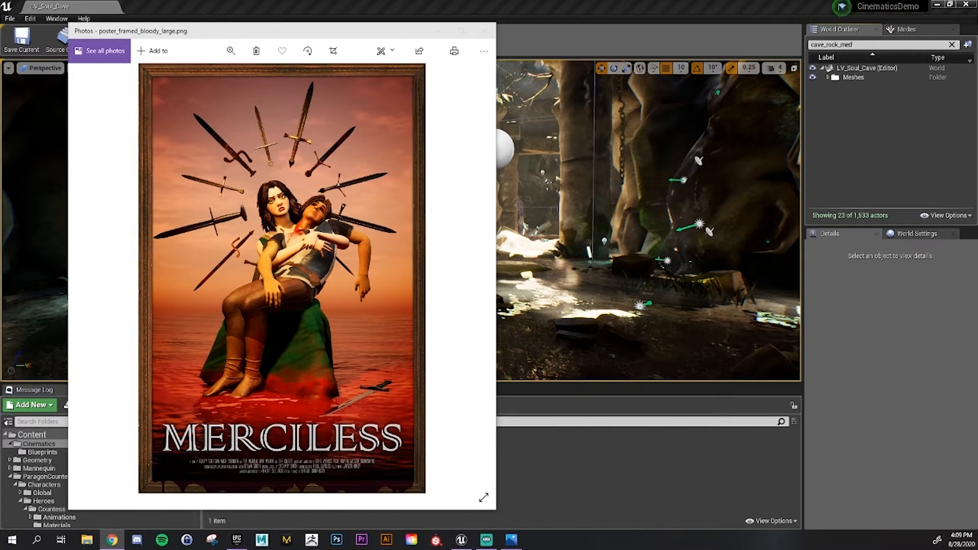
{"action": "left_click_drag", "start_coordinate": [383, 28], "coordinate": [426, 47]}
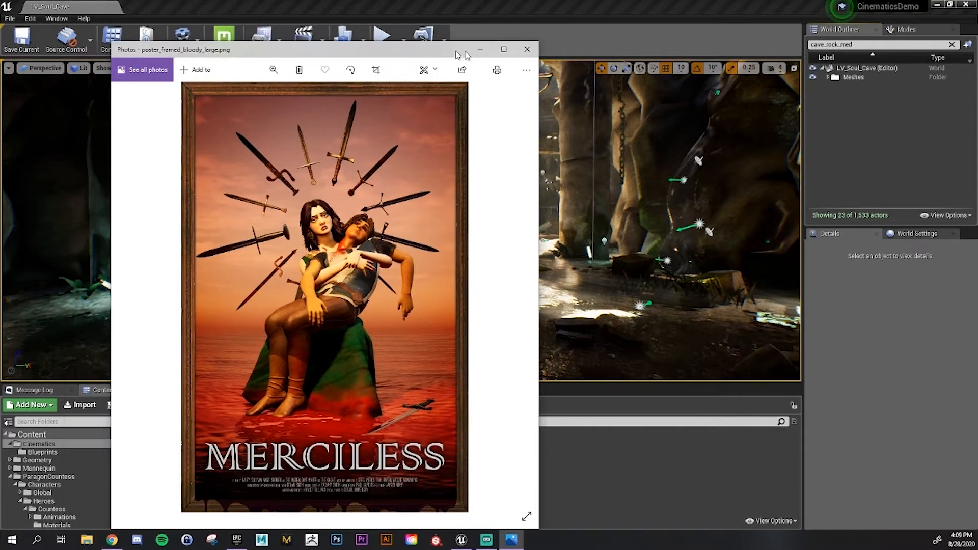
{"action": "left_click", "coordinate": [527, 49]}
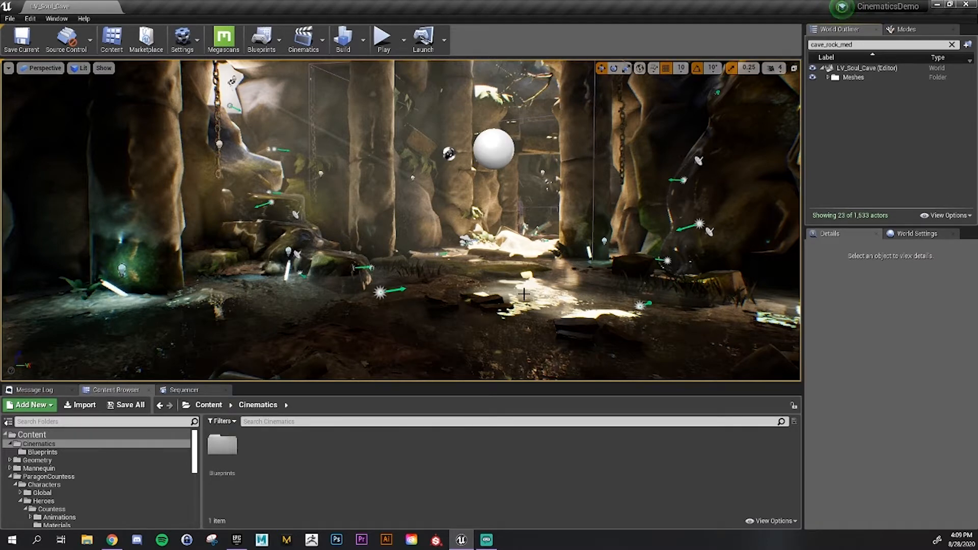
{"action": "left_click", "coordinate": [9, 18]}
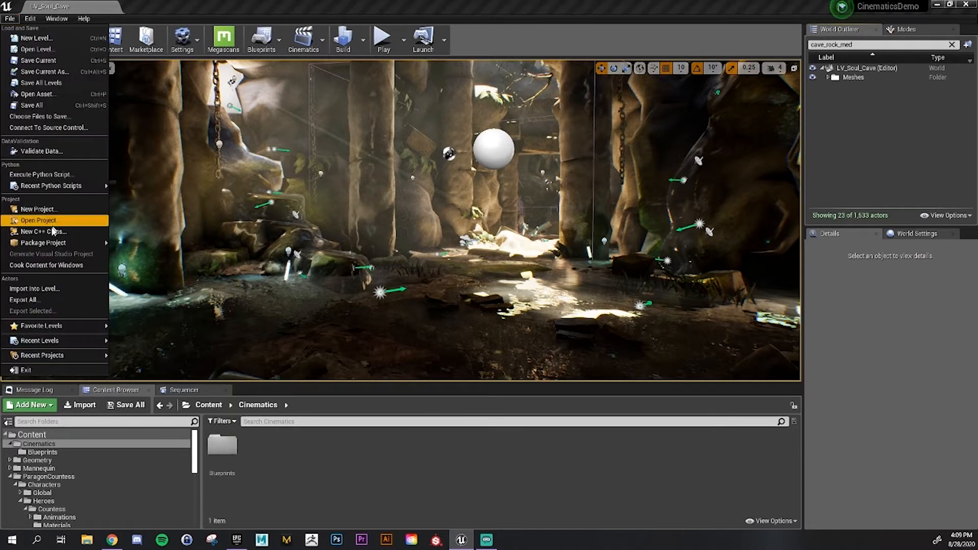
{"action": "left_click", "coordinate": [455, 436]}
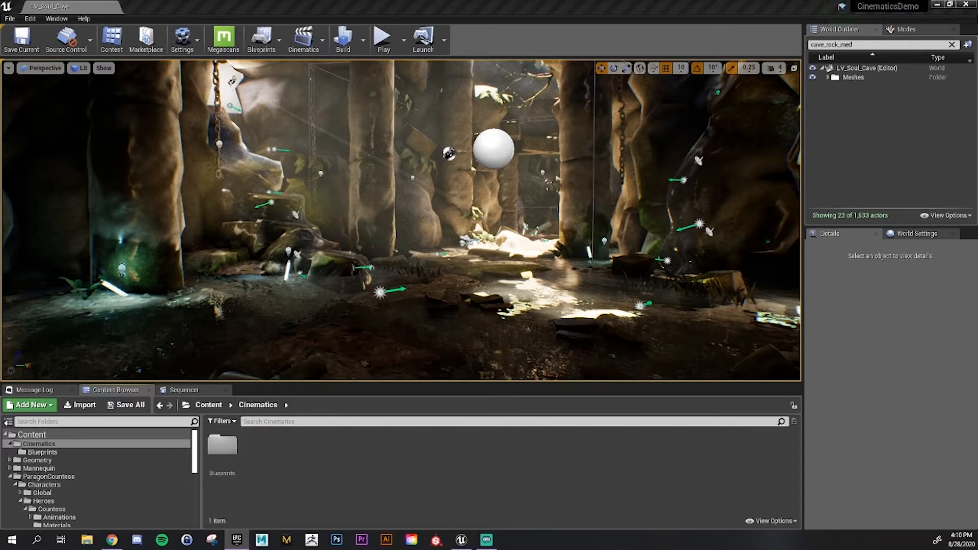
Switch to the Epic Games Launcher, look through the Marketplace home page, and minimize the launcher
{"action": "left_click", "coordinate": [237, 539]}
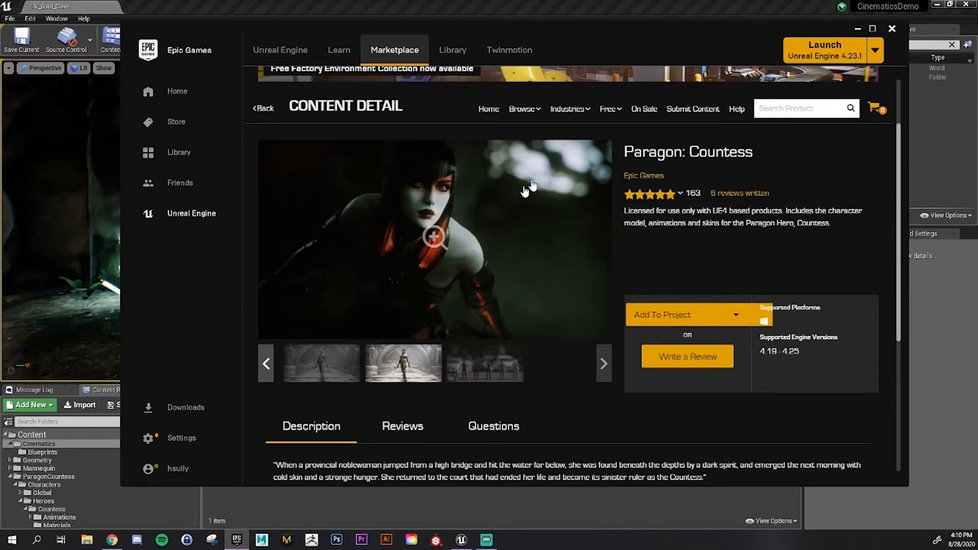
{"action": "mouse_move", "coordinate": [610, 108]}
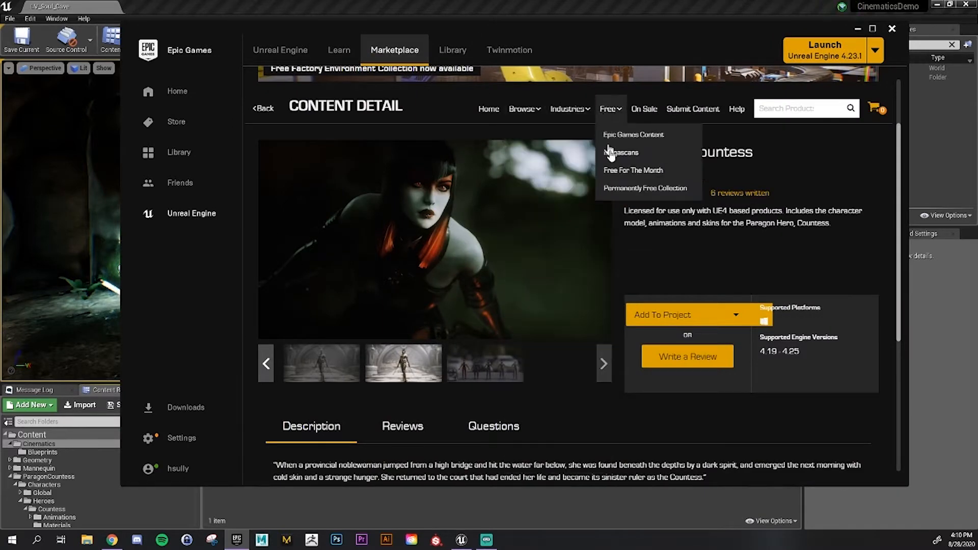
{"action": "left_click", "coordinate": [488, 108]}
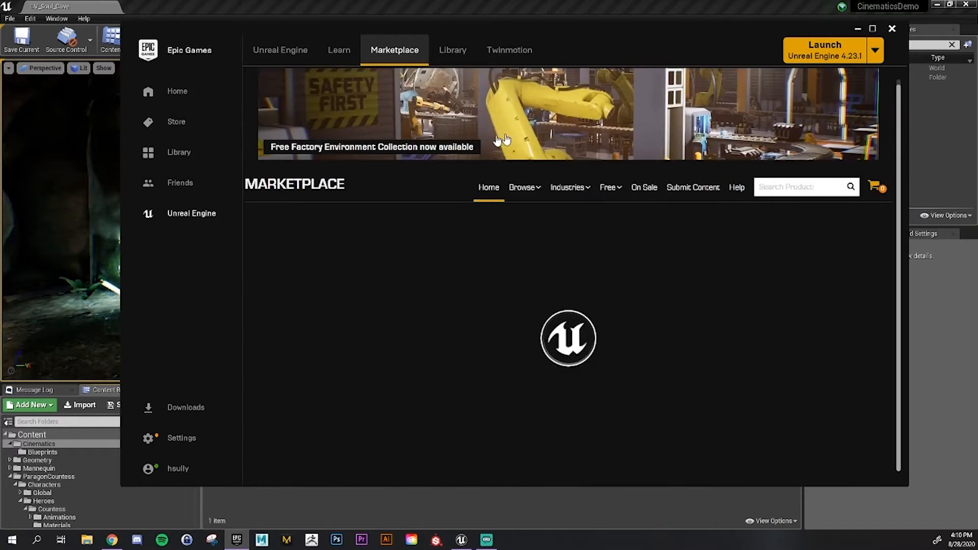
{"action": "scroll", "coordinate": [572, 444], "scroll_direction": "down", "scroll_amount": 2}
{"action": "scroll", "coordinate": [668, 373], "scroll_direction": "down", "scroll_amount": 1}
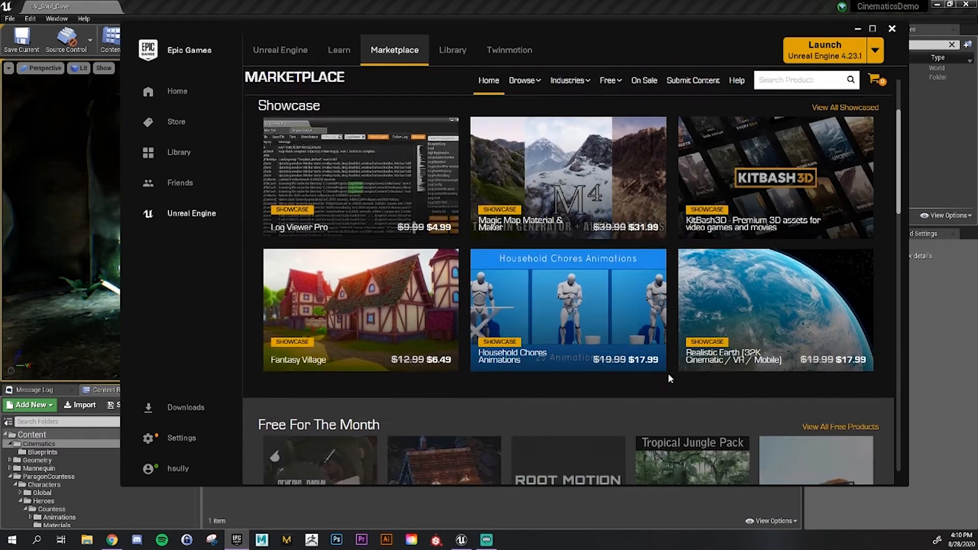
{"action": "scroll", "coordinate": [657, 375], "scroll_direction": "down", "scroll_amount": 1}
{"action": "scroll", "coordinate": [655, 370], "scroll_direction": "up", "scroll_amount": 3}
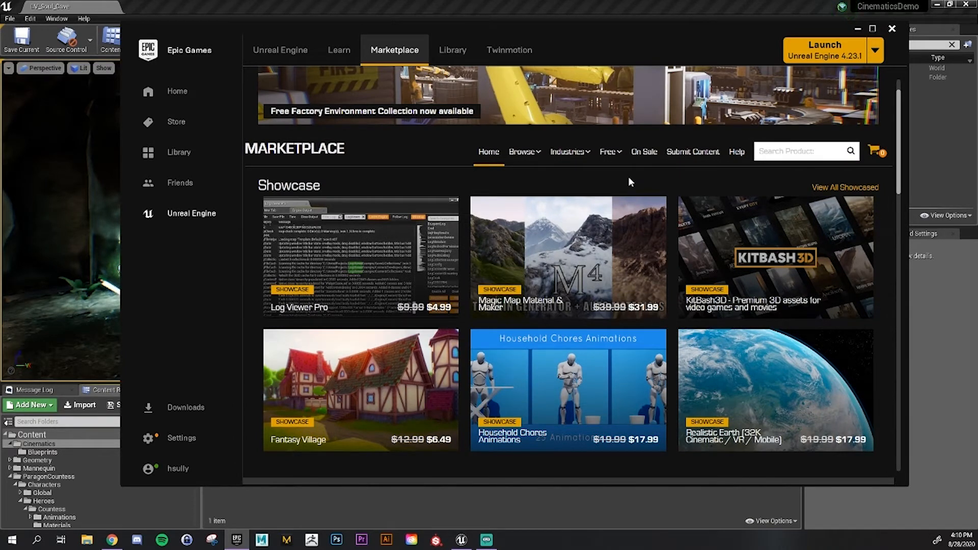
{"action": "left_click", "coordinate": [857, 29]}
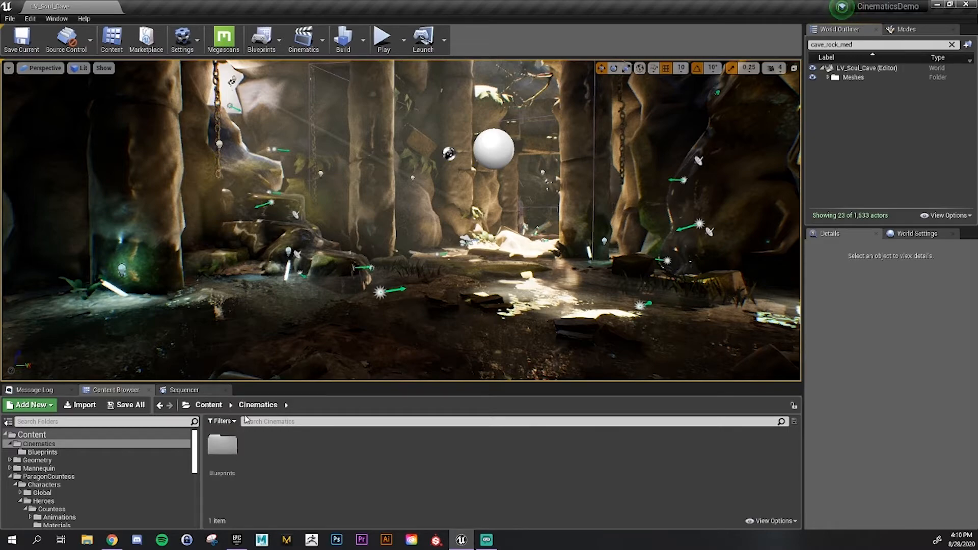
Open the ParagonCountess folder in the project's content
{"action": "key", "text": "w"}
{"action": "right_click_drag", "start_coordinate": [410, 279], "coordinate": [493, 263]}
{"action": "key", "text": "w"}
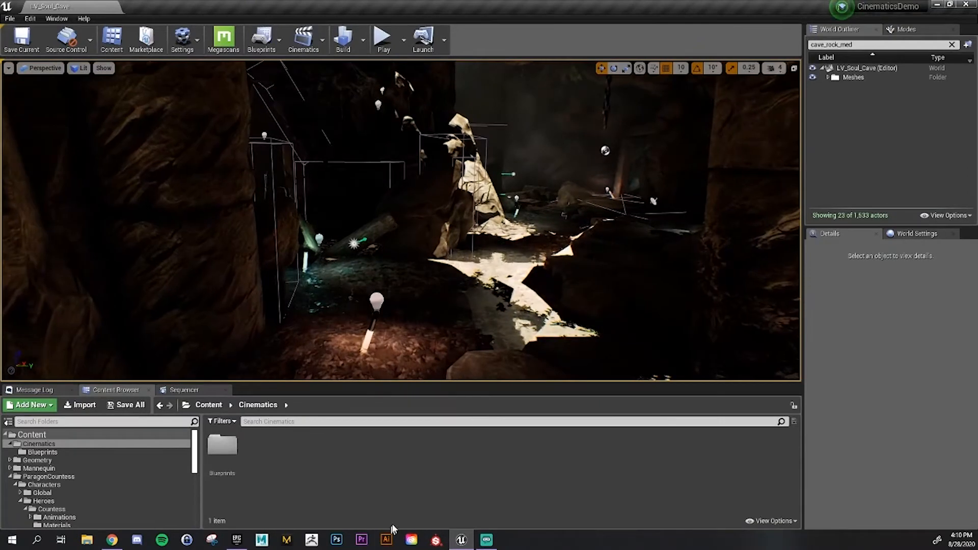
{"action": "left_click", "coordinate": [96, 476]}
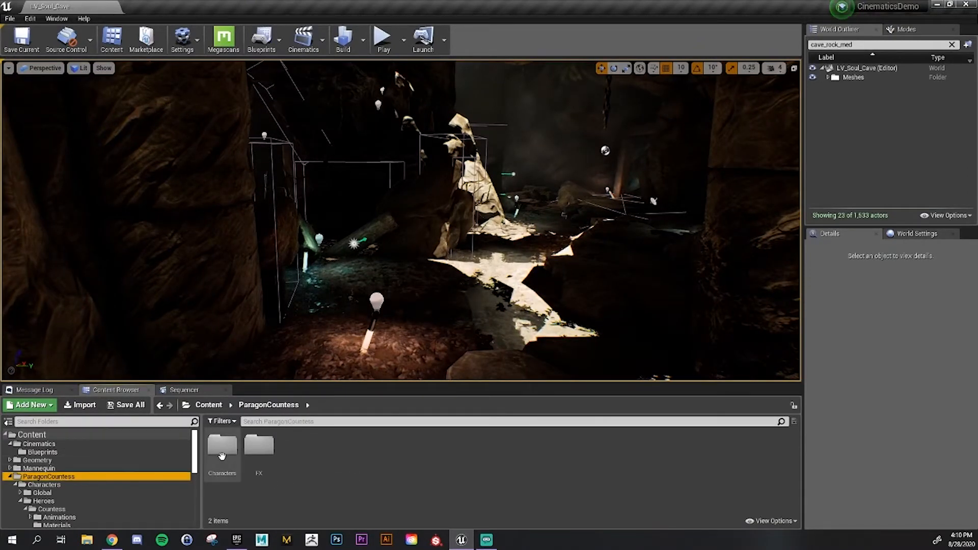
Enlarge the level viewport by shrinking the content browser area
{"action": "mouse_move", "coordinate": [430, 316]}
{"action": "right_mouse_down"}
{"action": "mouse_move", "coordinate": [454, 300]}
{"action": "mouse_move", "coordinate": [366, 307]}
{"action": "mouse_move", "coordinate": [448, 312]}
{"action": "right_mouse_up"}
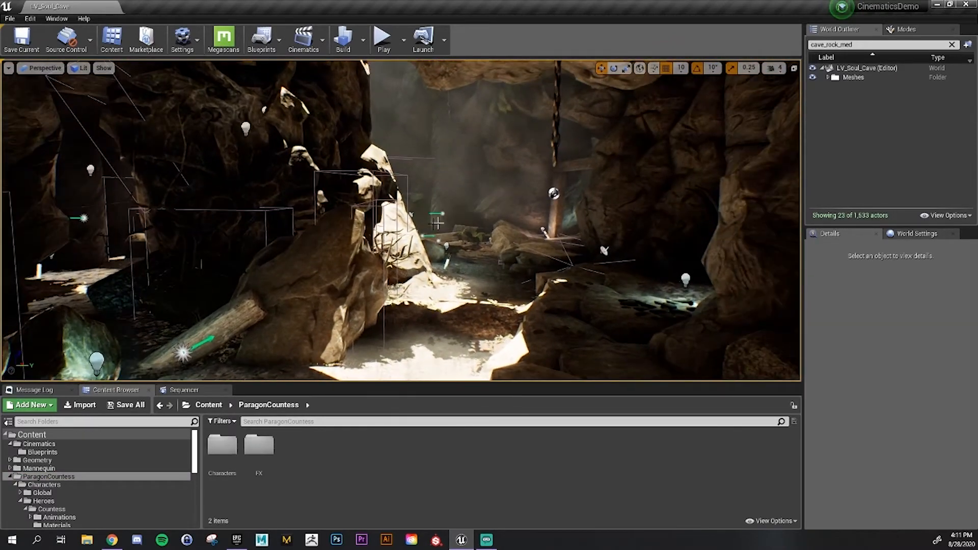
{"action": "right_click_drag", "start_coordinate": [469, 259], "coordinate": [402, 300]}
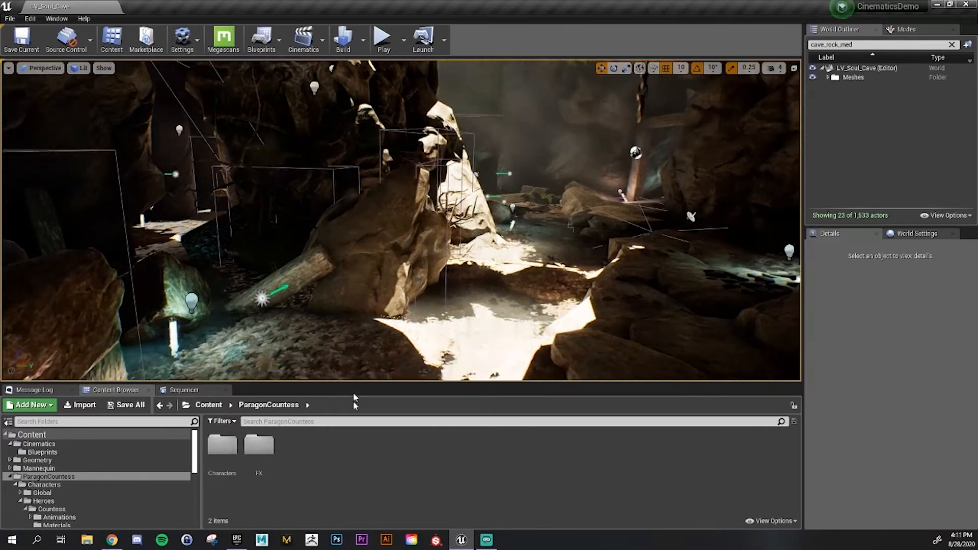
{"action": "left_click_drag", "start_coordinate": [356, 388], "coordinate": [356, 487]}
Explore the cave passage past the fallen log, selecting the water-drips emitter beside it and a fog sheet farther on
{"action": "key", "text": "w"}
{"action": "mouse_move", "coordinate": [417, 310]}
{"action": "right_mouse_down"}
{"action": "mouse_move", "coordinate": [420, 363]}
{"action": "mouse_move", "coordinate": [417, 324]}
{"action": "right_mouse_up"}
{"action": "left_click", "coordinate": [406, 308]}
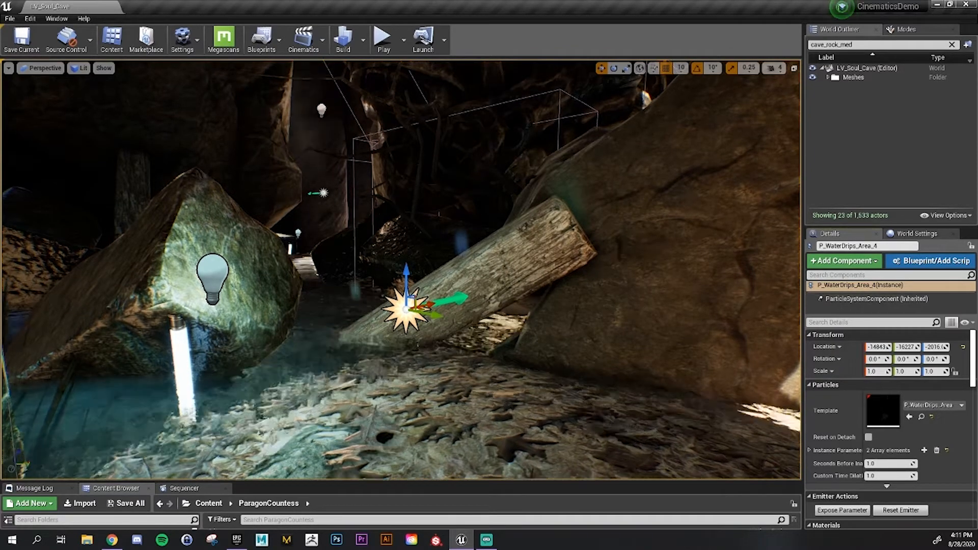
{"action": "right_click_drag", "start_coordinate": [362, 286], "coordinate": [520, 249]}
{"action": "left_click", "coordinate": [351, 275]}
{"action": "key", "text": "w"}
{"action": "right_click_drag", "start_coordinate": [477, 198], "coordinate": [326, 204]}
{"action": "left_click", "coordinate": [477, 202]}
{"action": "key", "text": "w"}
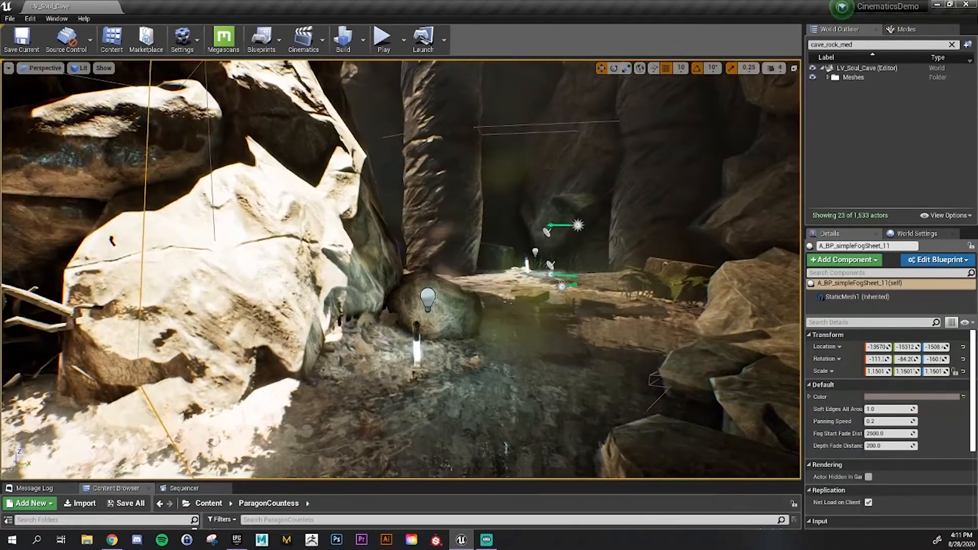
Examine the arched shrine with the chained, red-draped statue from several sides
{"action": "key", "text": "w"}
{"action": "right_click_drag", "start_coordinate": [400, 269], "coordinate": [497, 260]}
{"action": "key", "text": "s"}
{"action": "key", "text": "a"}
{"action": "key", "text": "w"}
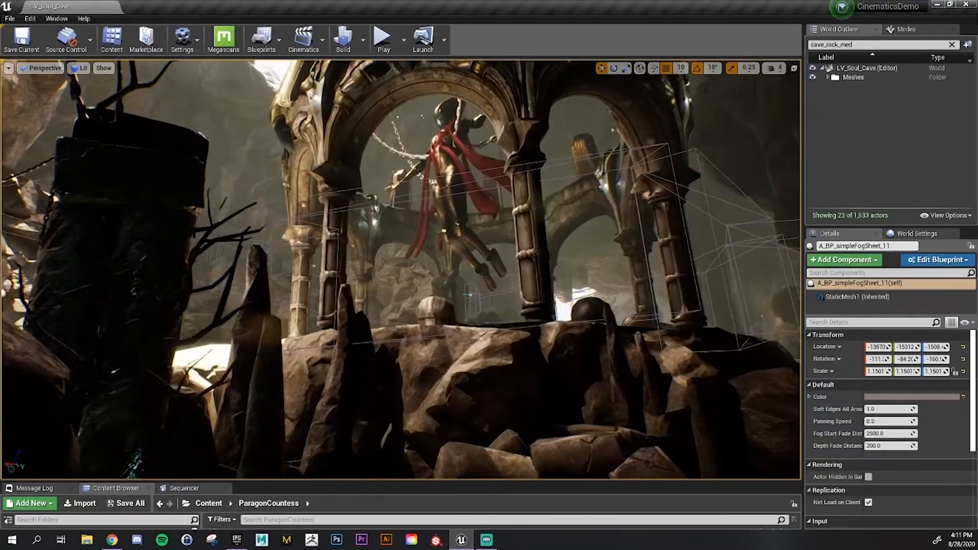
{"action": "right_click_drag", "start_coordinate": [400, 270], "coordinate": [392, 278]}
{"action": "key", "text": "a"}
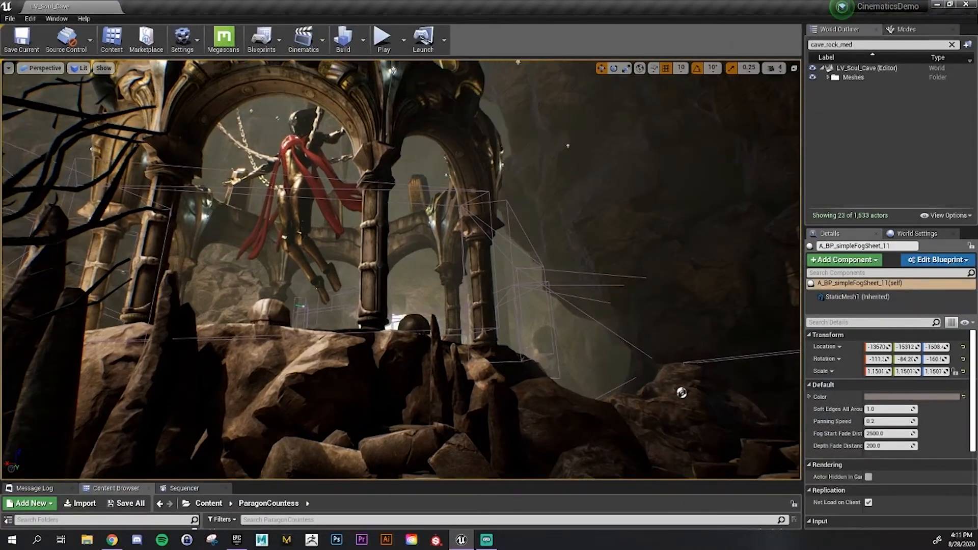
{"action": "key", "text": "d"}
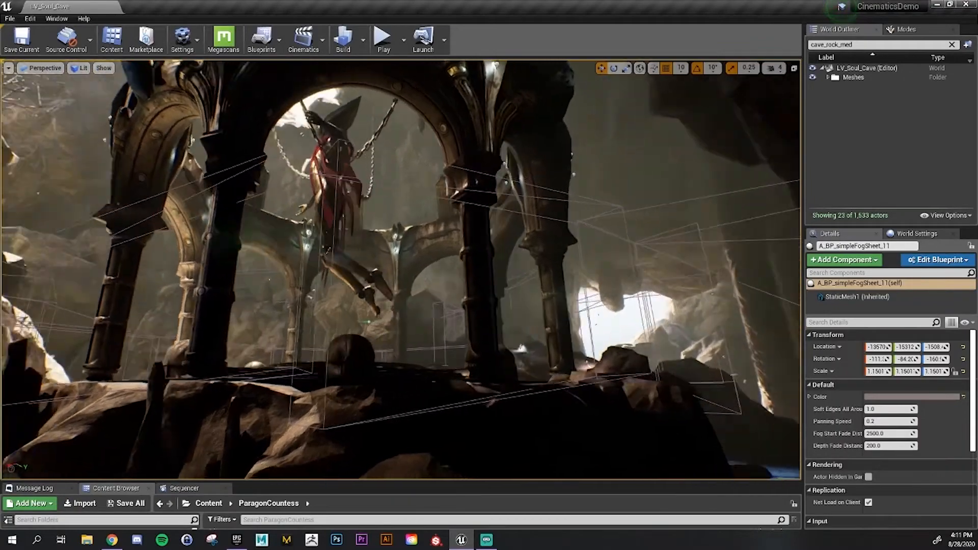
{"action": "right_click_drag", "start_coordinate": [400, 270], "coordinate": [379, 265]}
{"action": "key", "text": "d"}
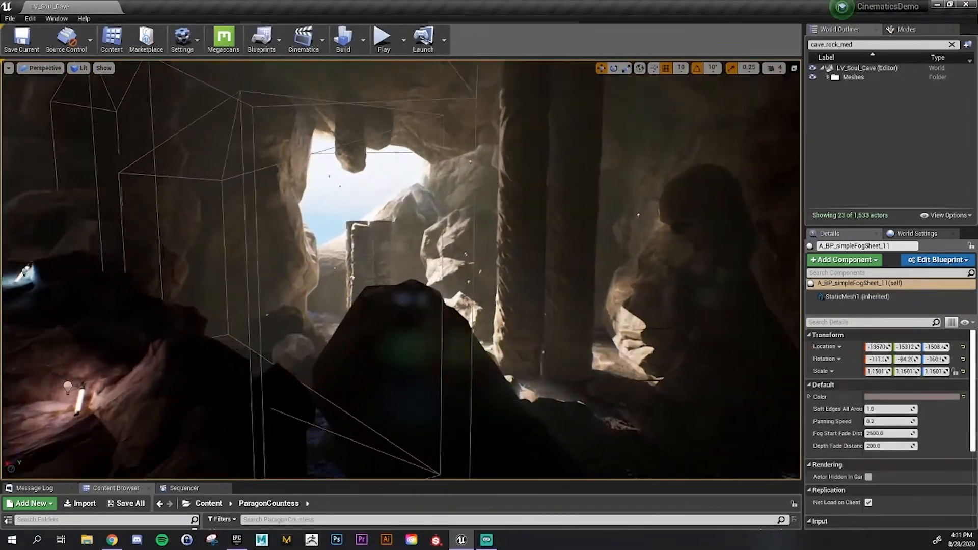
Examine the bright cave opening and the ruined stone pillars in front of the shrine
{"action": "key", "text": "w"}
{"action": "key", "text": "e"}
{"action": "right_click_drag", "start_coordinate": [400, 269], "coordinate": [309, 273]}
{"action": "key", "text": "w"}
{"action": "key", "text": "w"}
{"action": "right_click_drag", "start_coordinate": [486, 310], "coordinate": [621, 311]}
{"action": "key", "text": "a"}
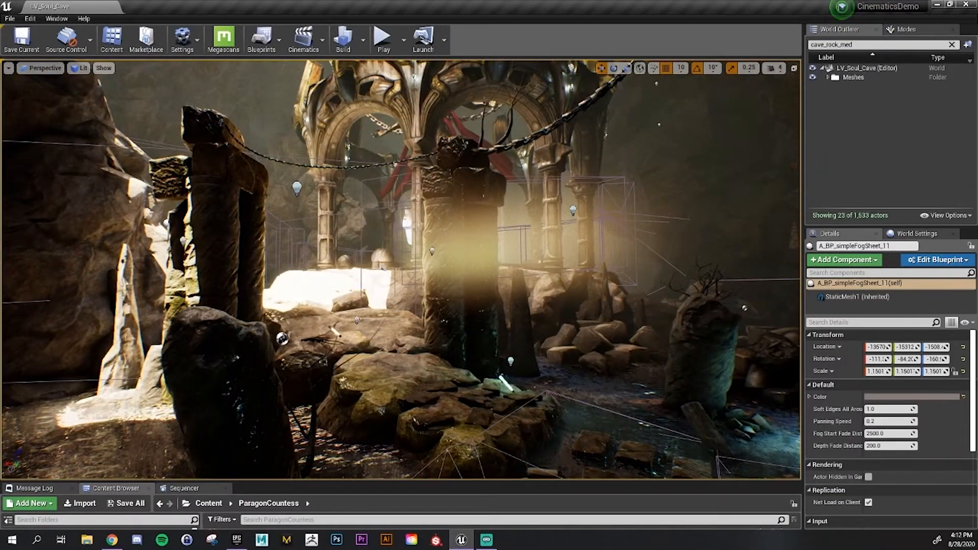
{"action": "right_click_drag", "start_coordinate": [401, 269], "coordinate": [458, 289]}
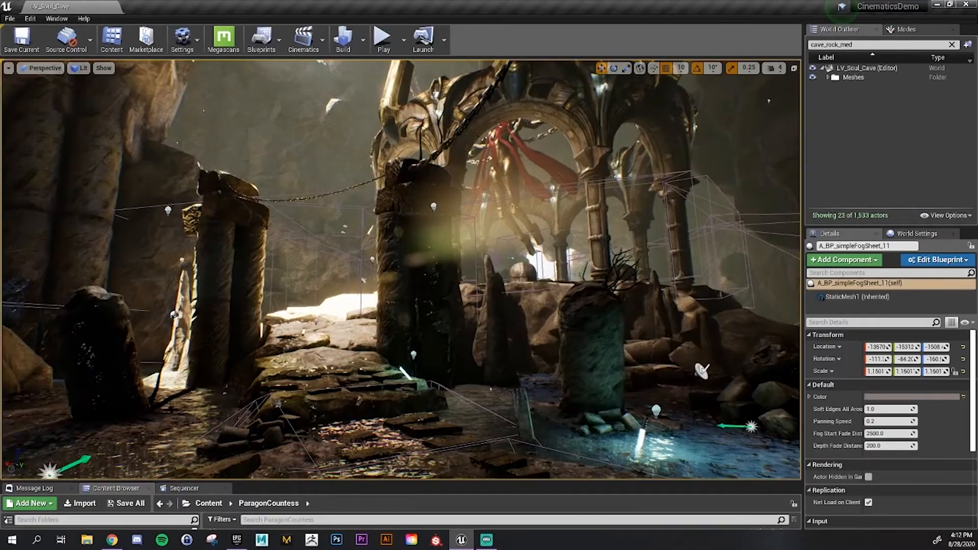
{"action": "right_click_drag", "start_coordinate": [402, 270], "coordinate": [516, 176]}
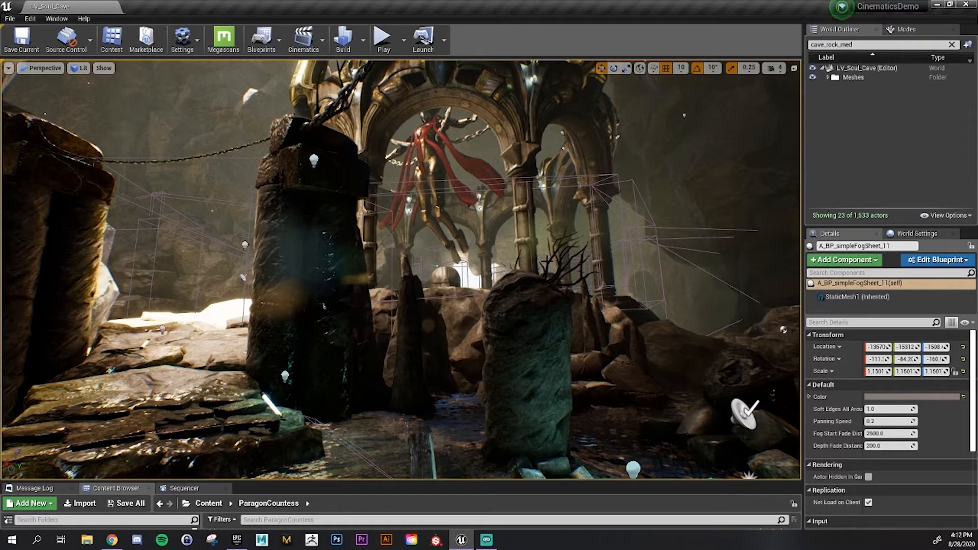
Preview the level in the Top and Right orthographic views, return to Perspective, and review the viewport type options
{"action": "left_click", "coordinate": [46, 70]}
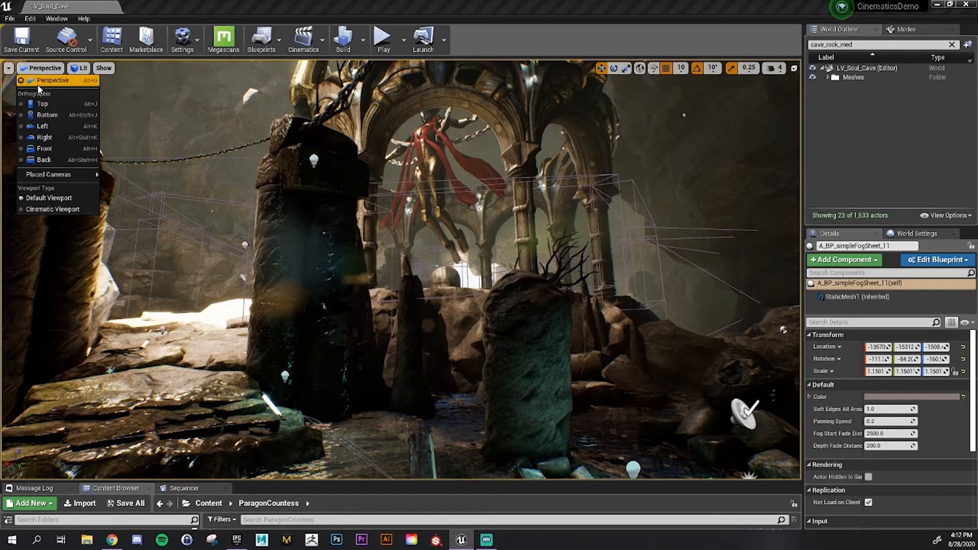
{"action": "left_click", "coordinate": [53, 105]}
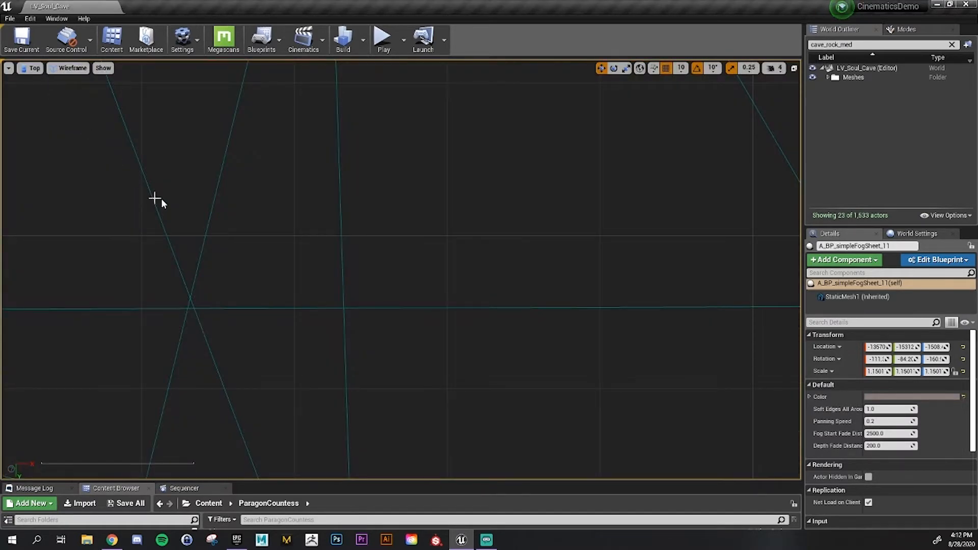
{"action": "scroll", "coordinate": [168, 213], "scroll_direction": "down", "scroll_amount": 5}
{"action": "scroll", "coordinate": [168, 213], "scroll_direction": "down", "scroll_amount": 3}
{"action": "left_click", "coordinate": [33, 68]}
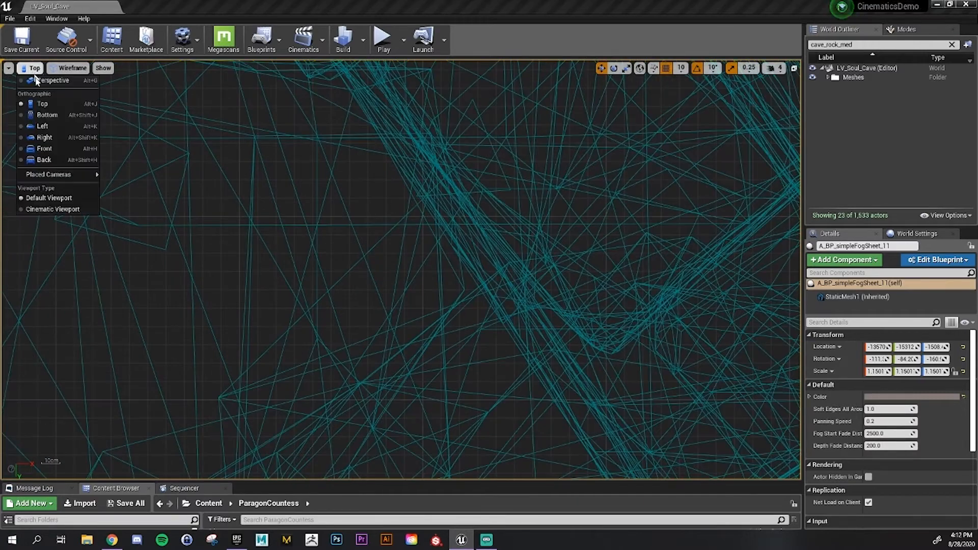
{"action": "left_click", "coordinate": [51, 137]}
{"action": "left_click", "coordinate": [76, 67]}
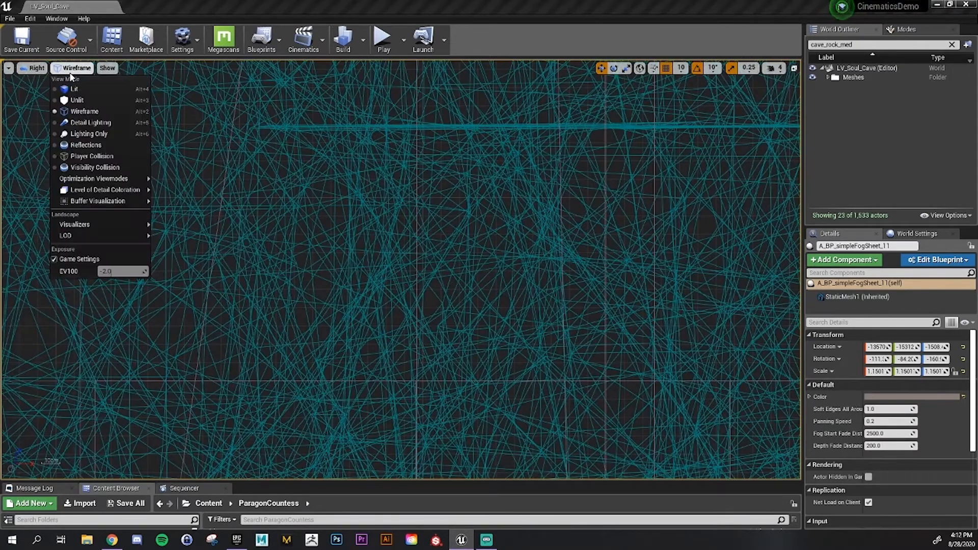
{"action": "left_click", "coordinate": [34, 67]}
{"action": "left_click", "coordinate": [43, 81]}
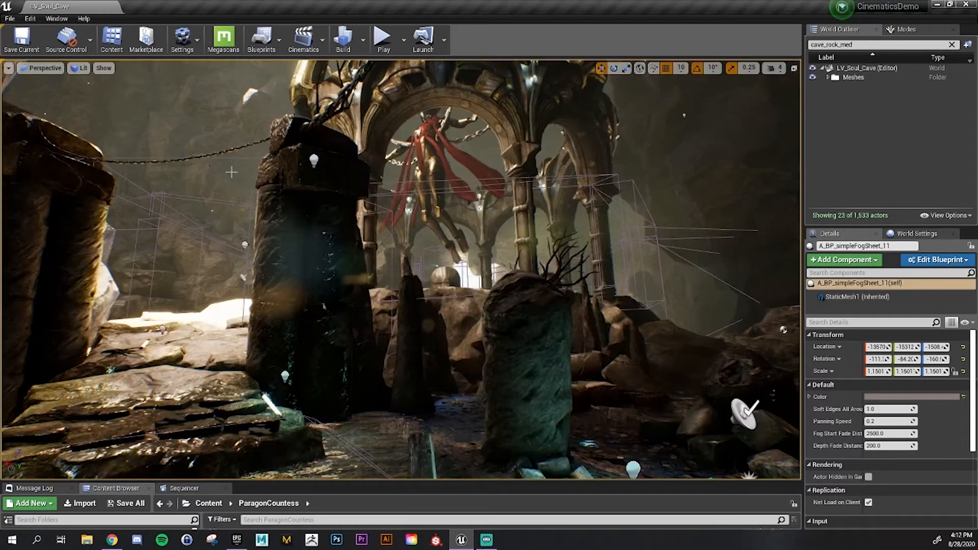
{"action": "left_click", "coordinate": [50, 69]}
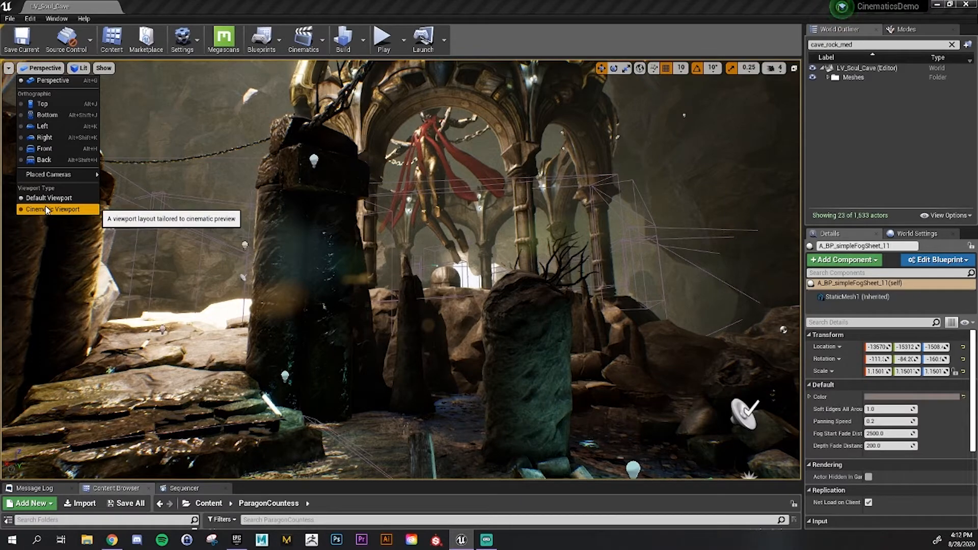
Preview the cave in the Unlit, Wireframe and Detail Lighting view modes and return to Lit
{"action": "left_click", "coordinate": [80, 69]}
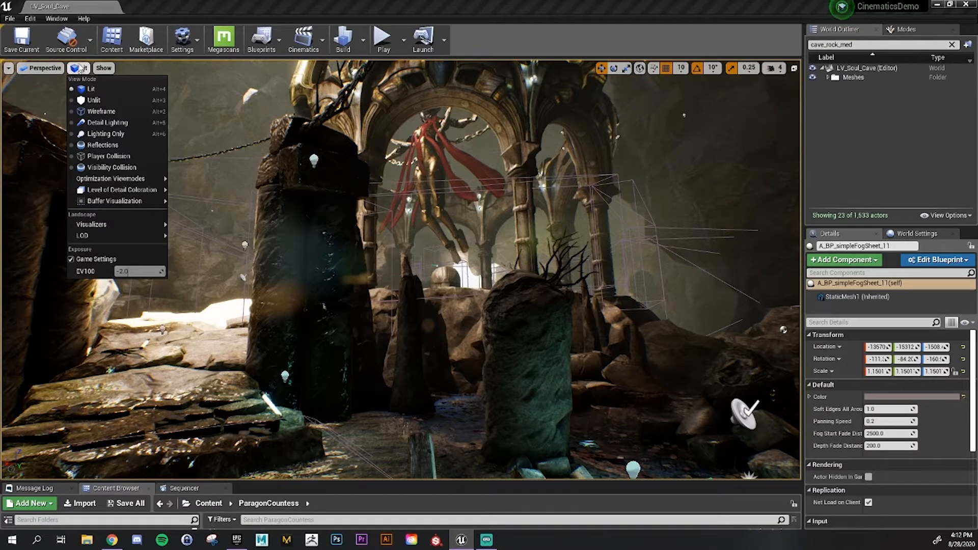
{"action": "left_click", "coordinate": [93, 100]}
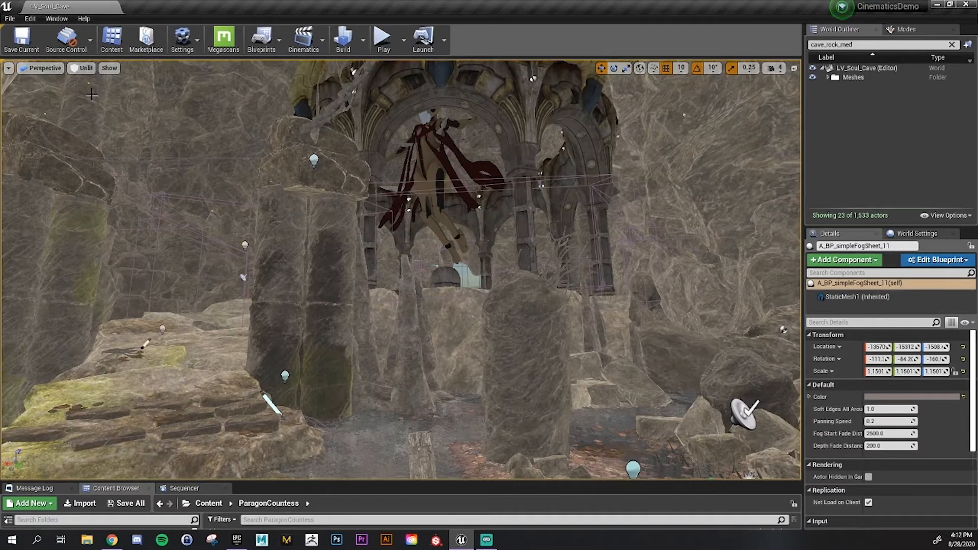
{"action": "mouse_move", "coordinate": [172, 136]}
{"action": "right_mouse_down"}
{"action": "mouse_move", "coordinate": [199, 133]}
{"action": "mouse_move", "coordinate": [174, 136]}
{"action": "right_mouse_up"}
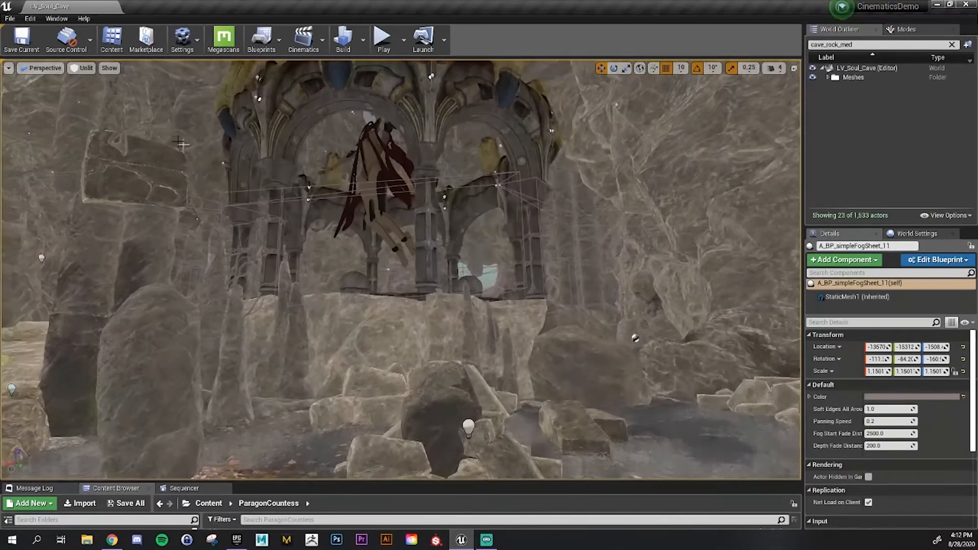
{"action": "left_click", "coordinate": [87, 70]}
{"action": "left_click", "coordinate": [109, 109]}
{"action": "left_click", "coordinate": [89, 68]}
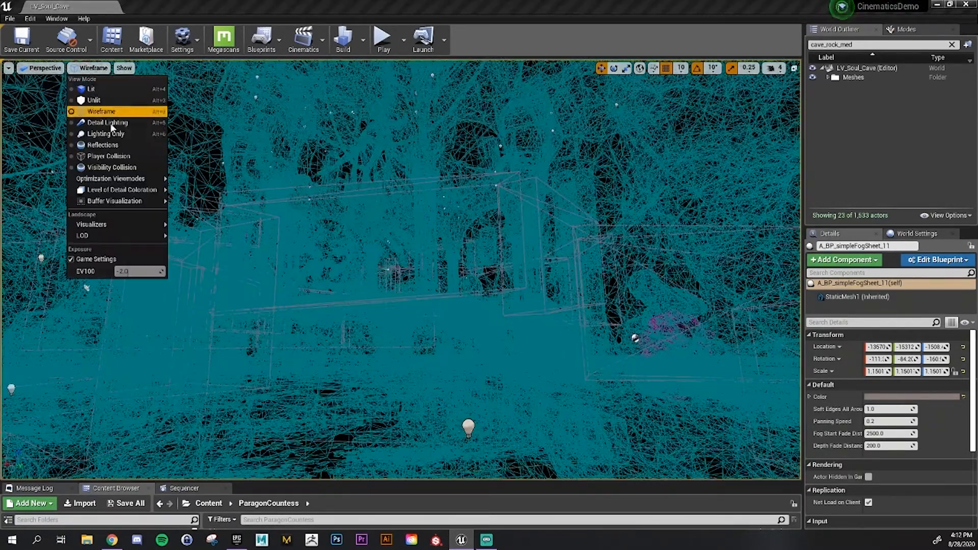
{"action": "left_click", "coordinate": [112, 127]}
{"action": "right_click_drag", "start_coordinate": [112, 128], "coordinate": [188, 105]}
{"action": "left_click", "coordinate": [94, 68]}
{"action": "left_click", "coordinate": [102, 91]}
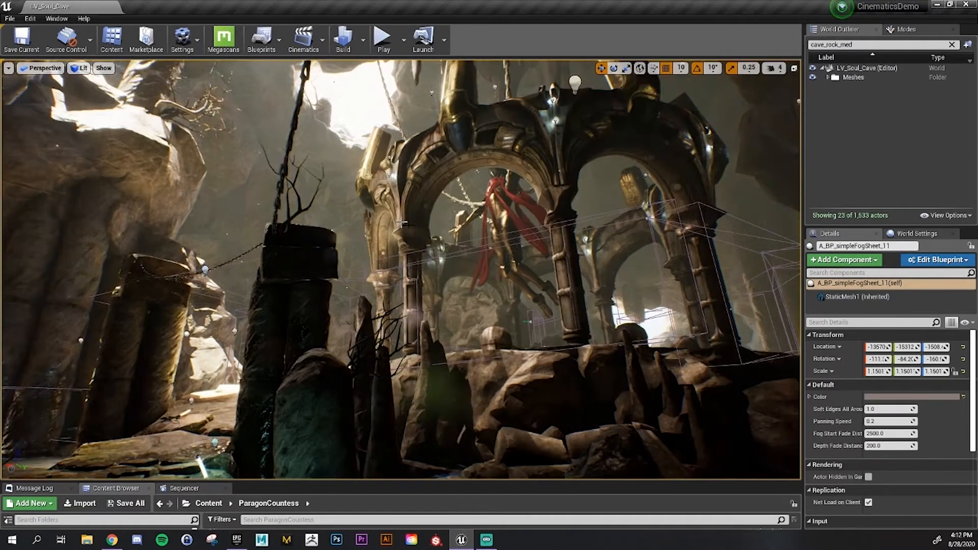
Preview the cave and arched shrine in the Unlit view mode, then return to Lit
{"action": "right_click_drag", "start_coordinate": [102, 90], "coordinate": [112, 86]}
{"action": "left_click", "coordinate": [80, 67]}
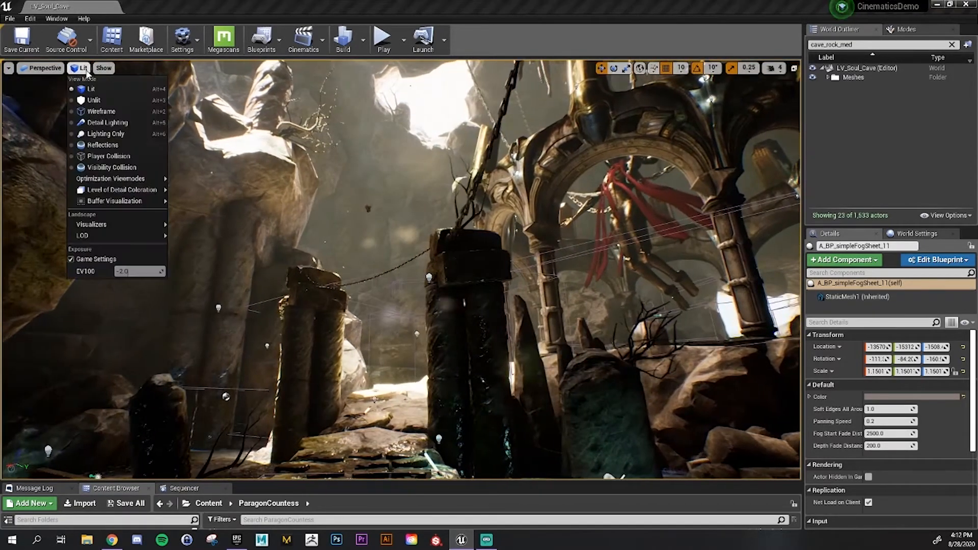
{"action": "left_click", "coordinate": [107, 101]}
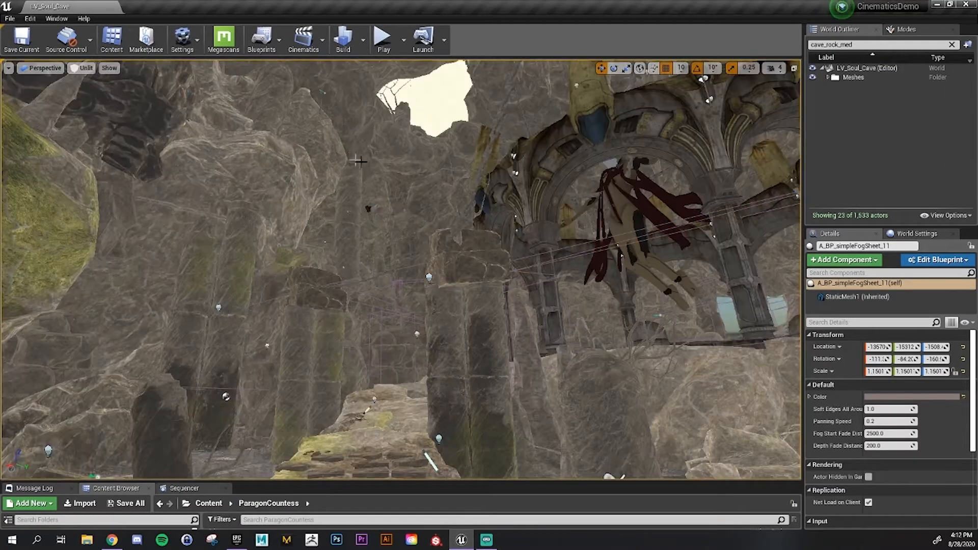
{"action": "right_click_drag", "start_coordinate": [356, 158], "coordinate": [385, 150]}
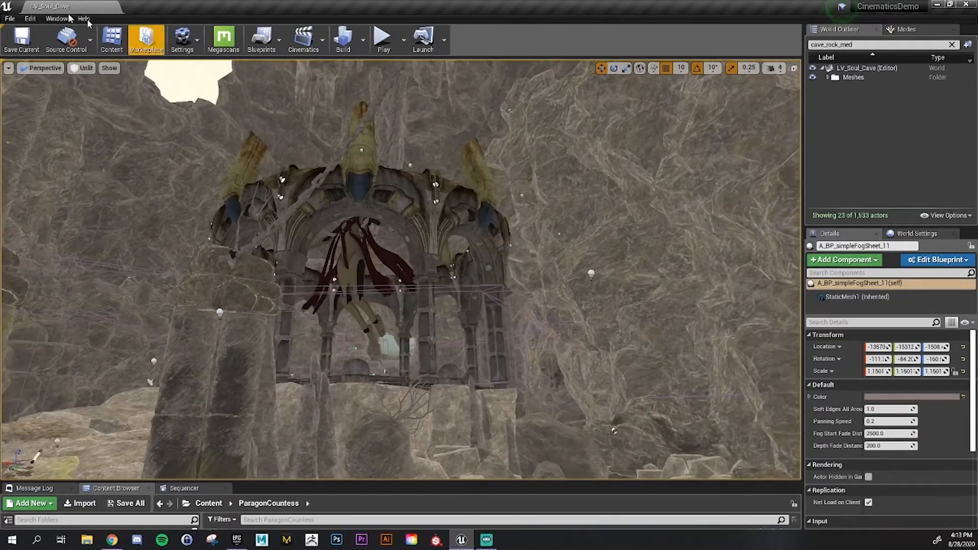
{"action": "left_click", "coordinate": [83, 67]}
{"action": "left_click", "coordinate": [94, 89]}
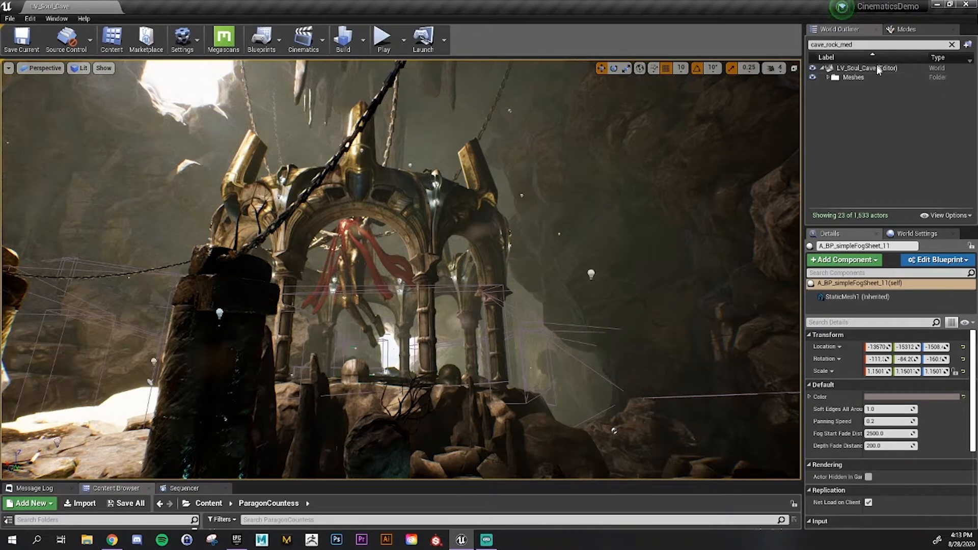
Expand the filtered Meshes folder in the World Outliner, browse its cave rock actors and select one of them
{"action": "left_click", "coordinate": [828, 77]}
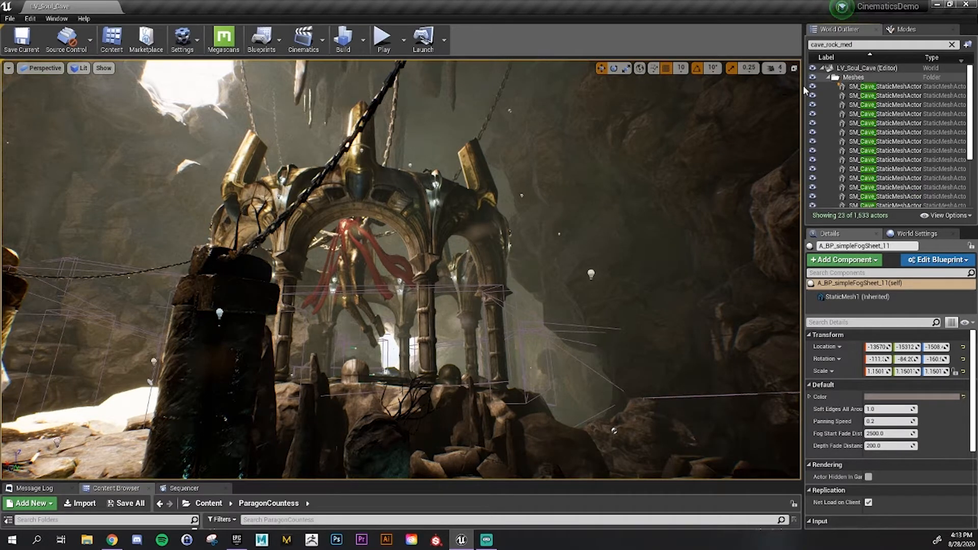
{"action": "scroll", "coordinate": [815, 161], "scroll_direction": "down", "scroll_amount": 3}
{"action": "left_click", "coordinate": [900, 184]}
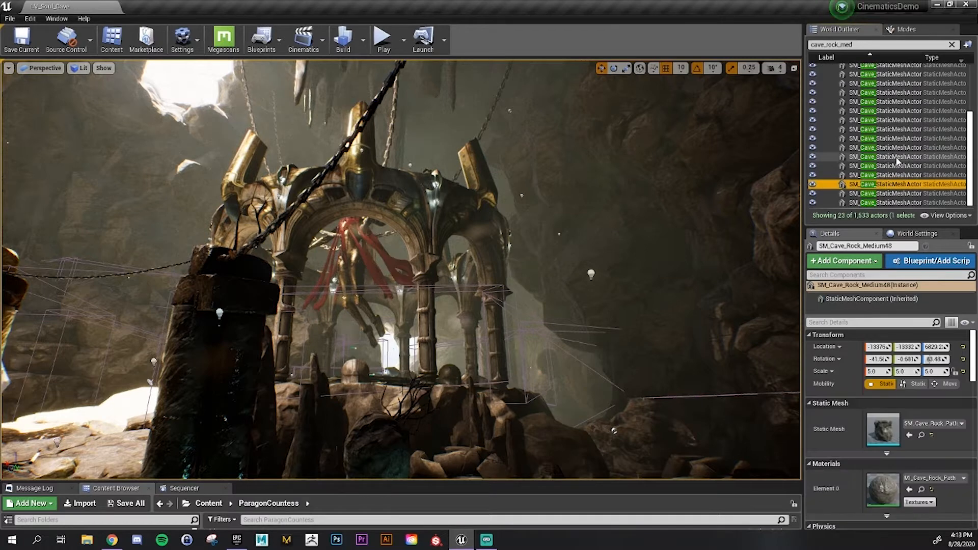
{"action": "scroll", "coordinate": [900, 168], "scroll_direction": "down", "scroll_amount": 2}
Select the cave wall rock, the red-draped statue and the rock ledge under the shrine in the viewport, one after another
{"action": "left_click", "coordinate": [642, 174]}
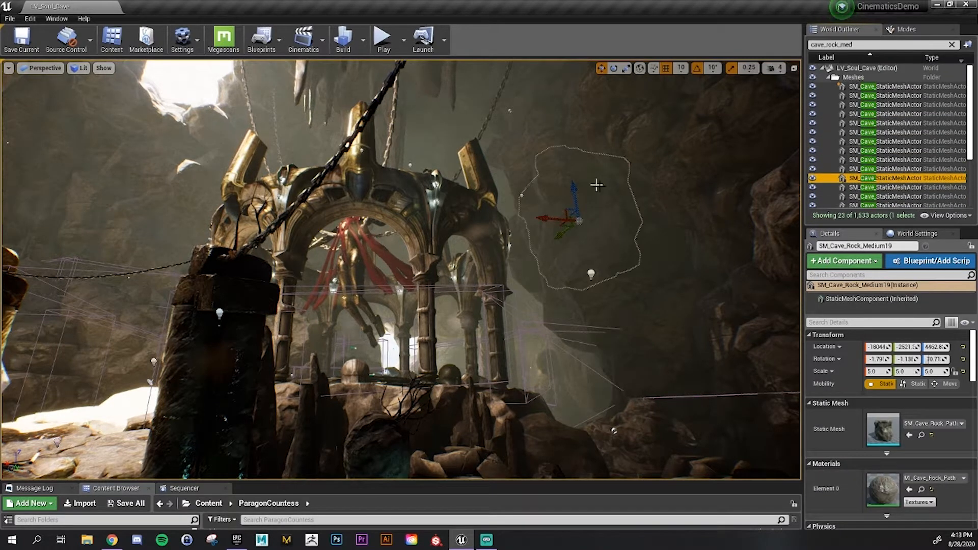
{"action": "left_click", "coordinate": [368, 248]}
{"action": "left_click", "coordinate": [367, 247]}
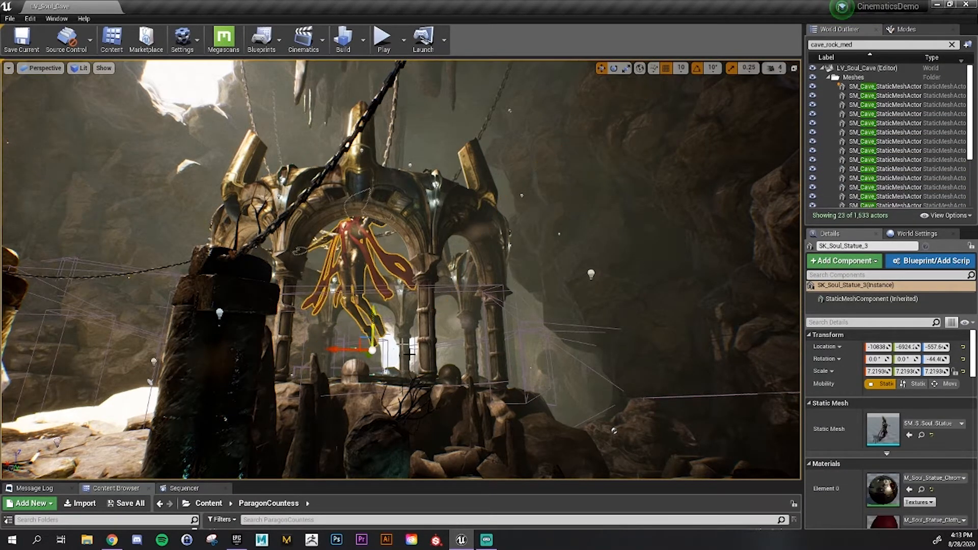
{"action": "left_click", "coordinate": [371, 341]}
{"action": "left_click", "coordinate": [413, 397]}
Clear the World Outliner search and collapse the Meshes, Cameras and Lighting folders
{"action": "left_click", "coordinate": [828, 77]}
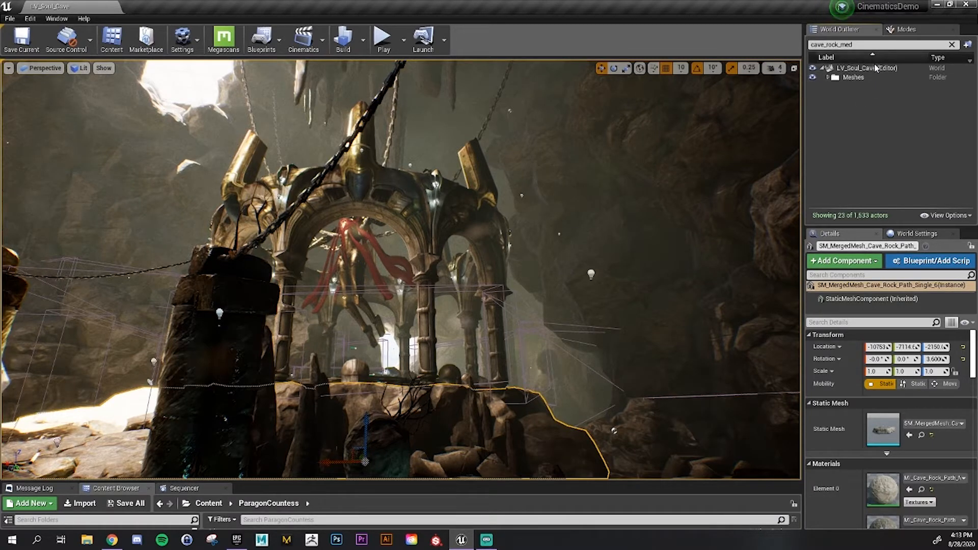
{"action": "left_click", "coordinate": [952, 45]}
{"action": "left_click", "coordinate": [827, 96]}
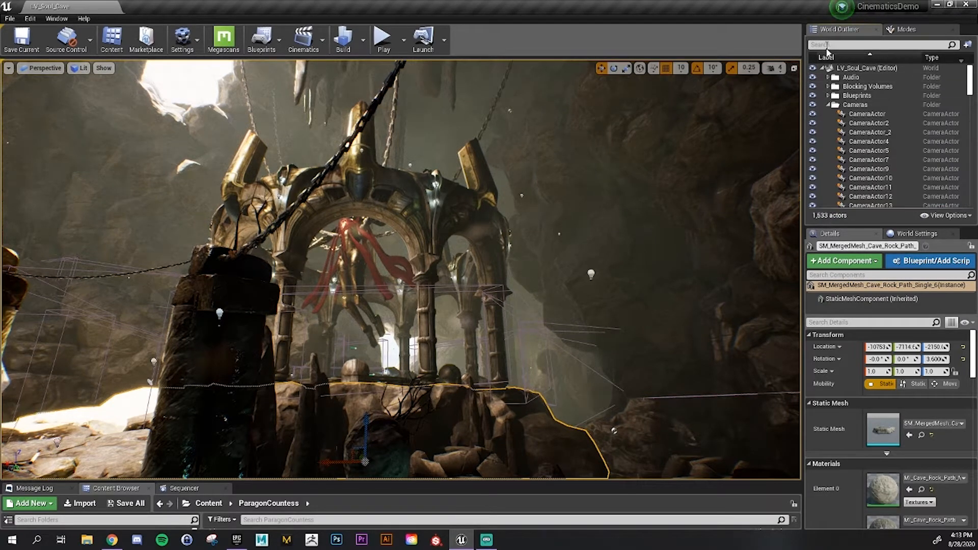
{"action": "left_click", "coordinate": [828, 105]}
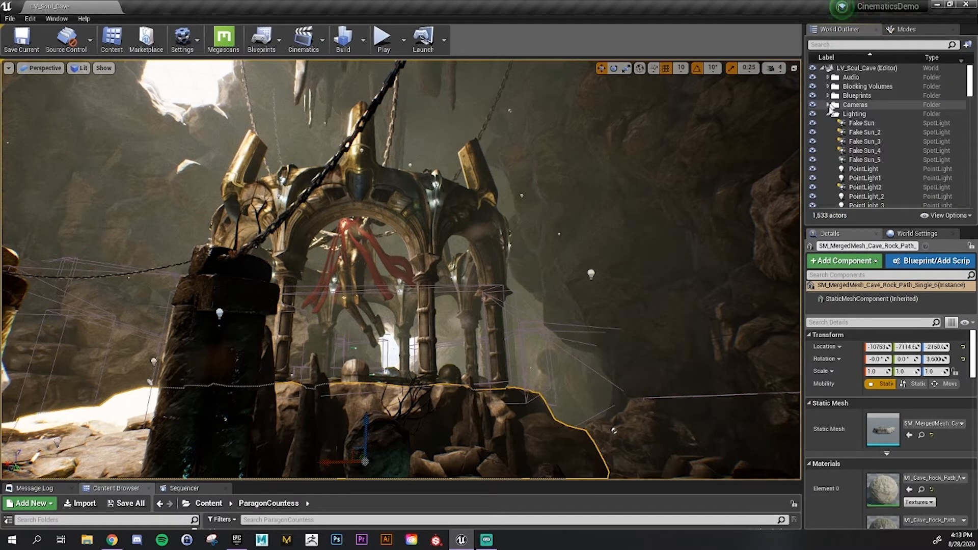
Review the level's actor folders from Audio to Particles, enlarge the World Outliner to show every entry, and clear the selection
{"action": "left_click", "coordinate": [856, 87]}
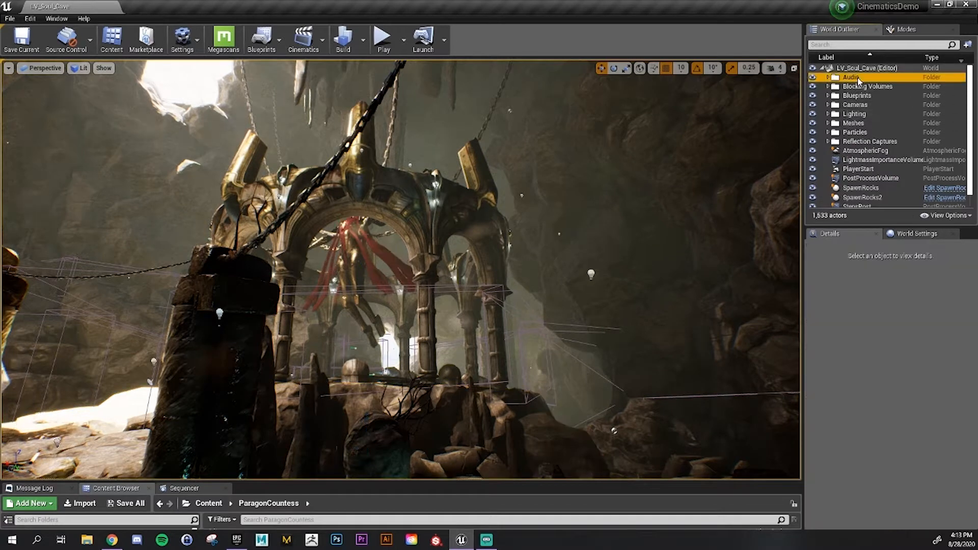
{"action": "left_click", "coordinate": [859, 96]}
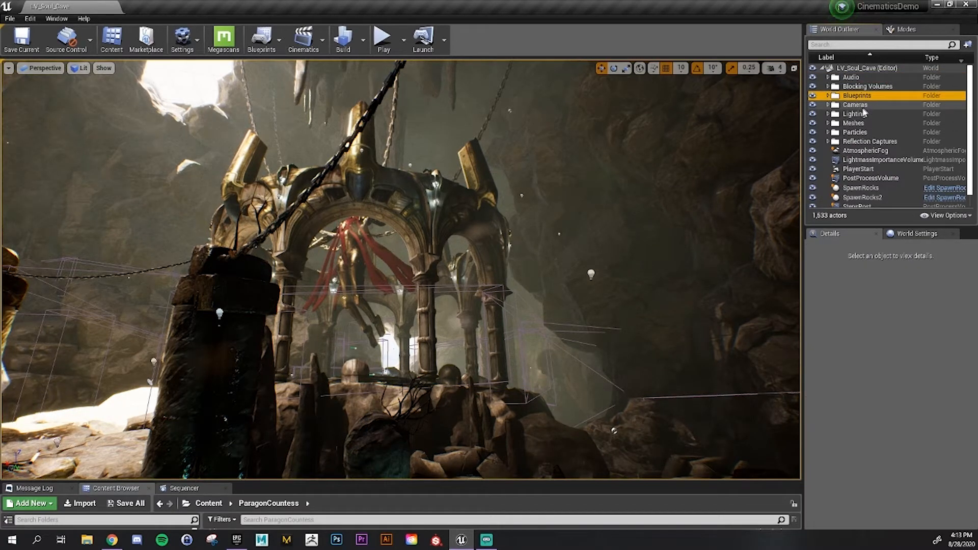
{"action": "left_click", "coordinate": [861, 131]}
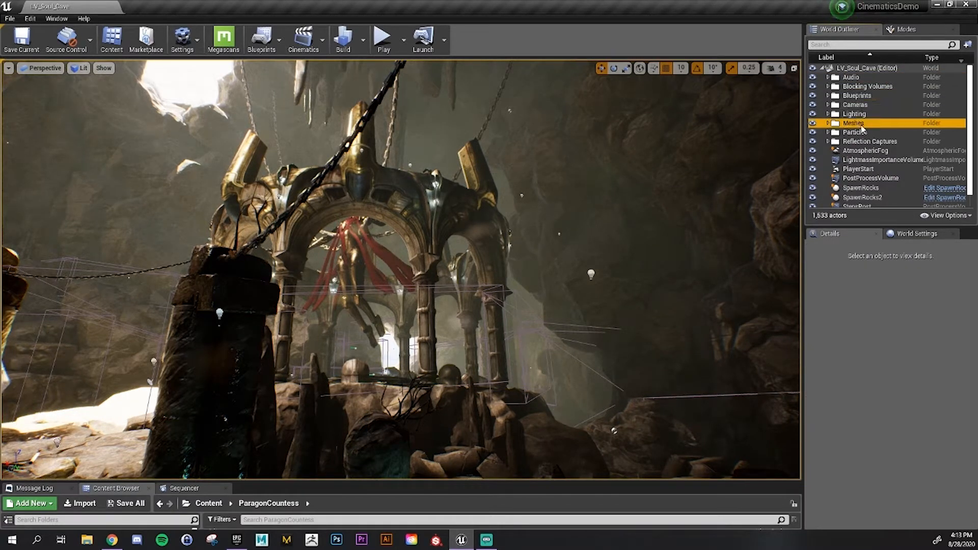
{"action": "scroll", "coordinate": [866, 174], "scroll_direction": "down", "scroll_amount": 1}
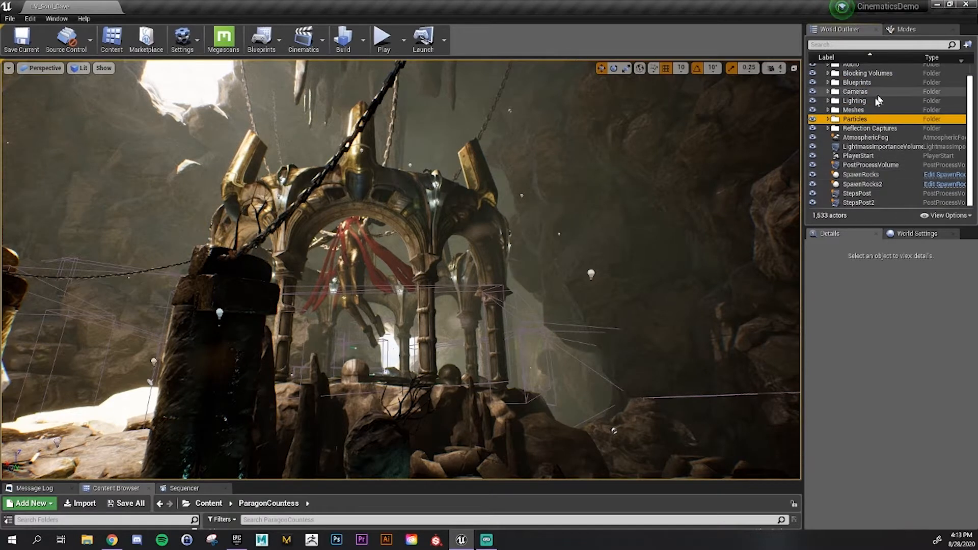
{"action": "left_click_drag", "start_coordinate": [874, 225], "coordinate": [874, 304]}
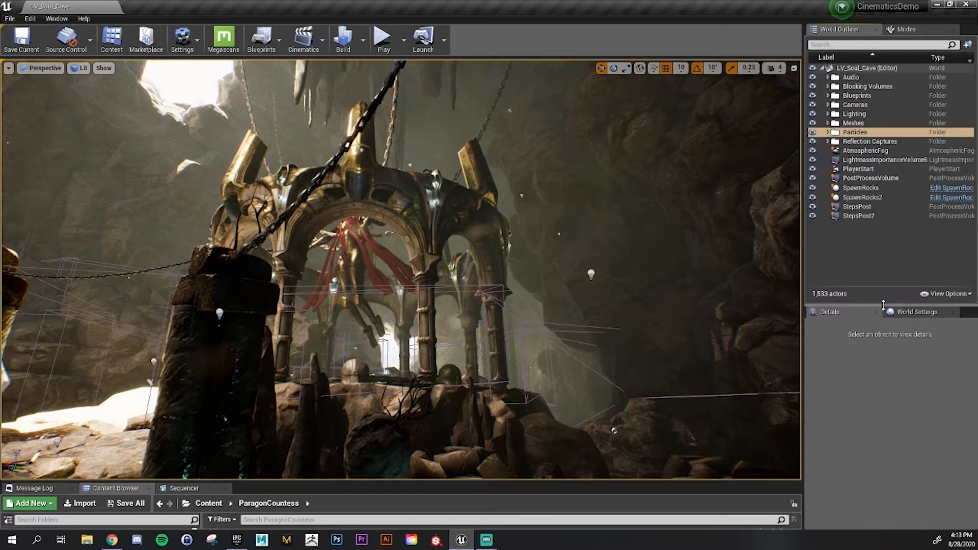
{"action": "left_click", "coordinate": [856, 254]}
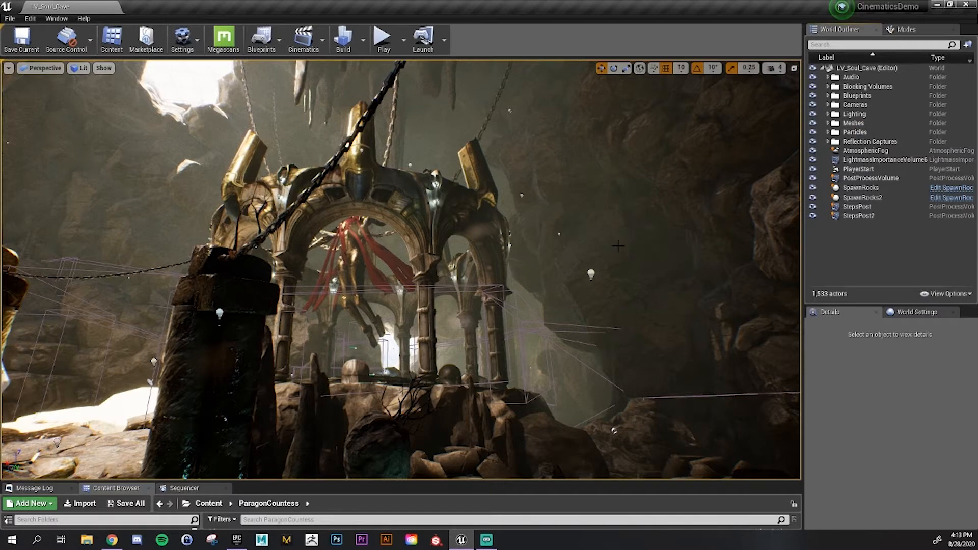
Shrink the World Outliner to give Details more room, and review the properties of the shrine's arches mesh
{"action": "right_click_drag", "start_coordinate": [617, 246], "coordinate": [638, 227]}
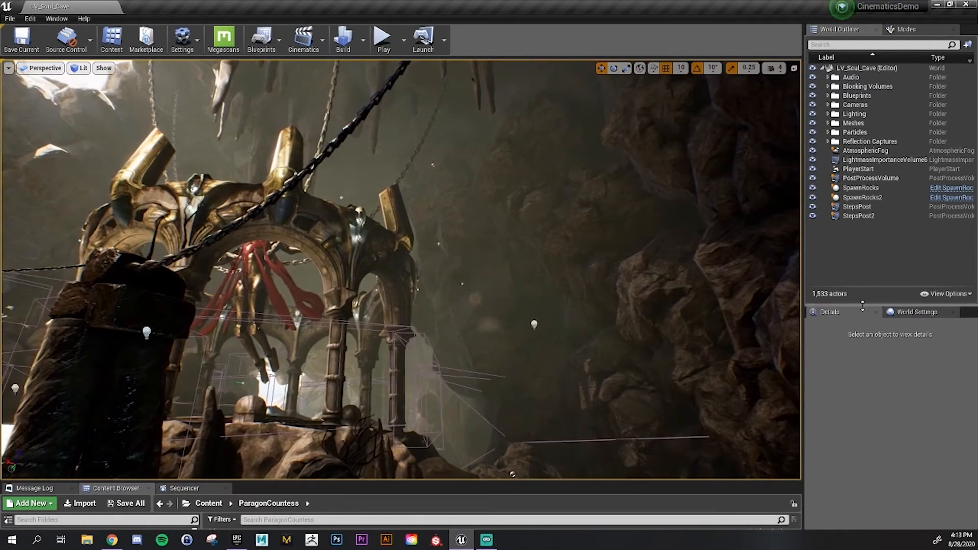
{"action": "left_click_drag", "start_coordinate": [862, 305], "coordinate": [862, 160]}
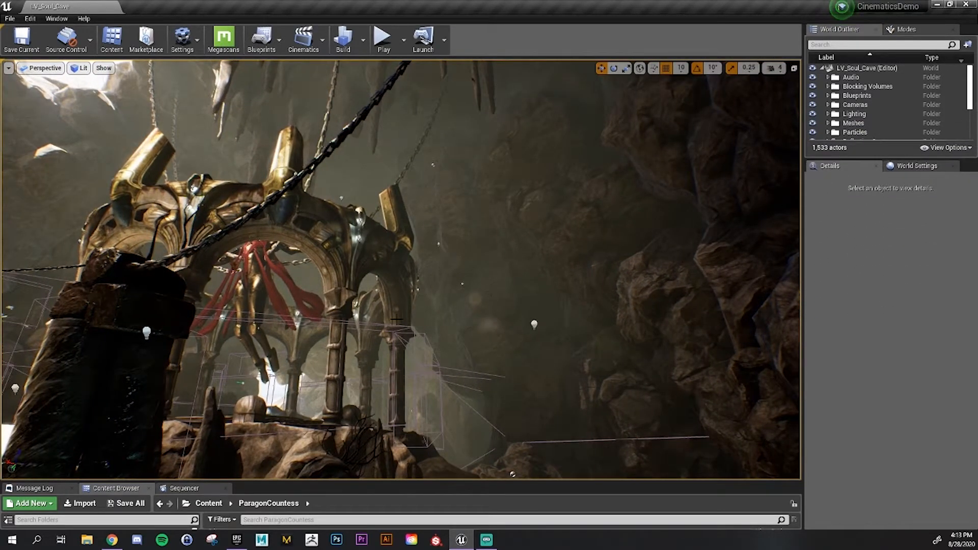
{"action": "left_click", "coordinate": [396, 319]}
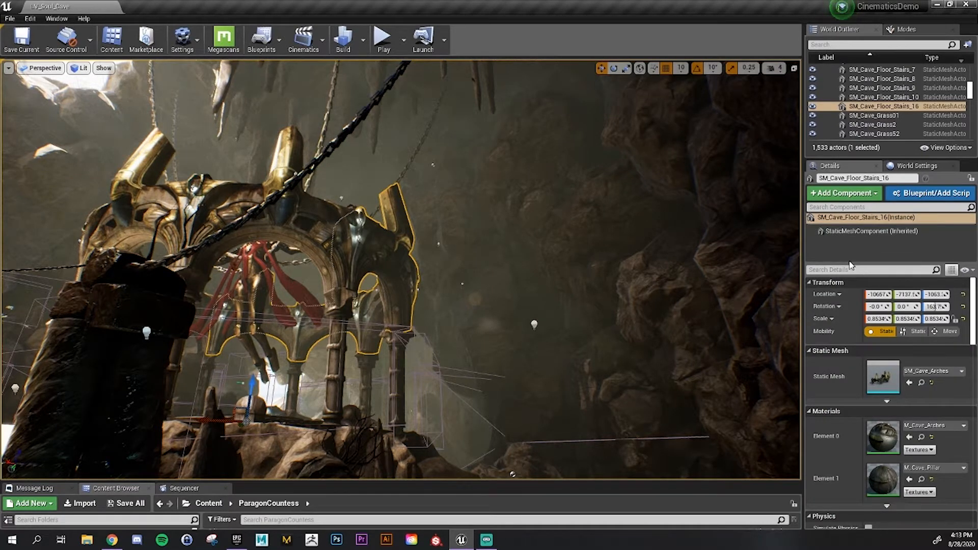
{"action": "scroll", "coordinate": [859, 259], "scroll_direction": "down", "scroll_amount": 1}
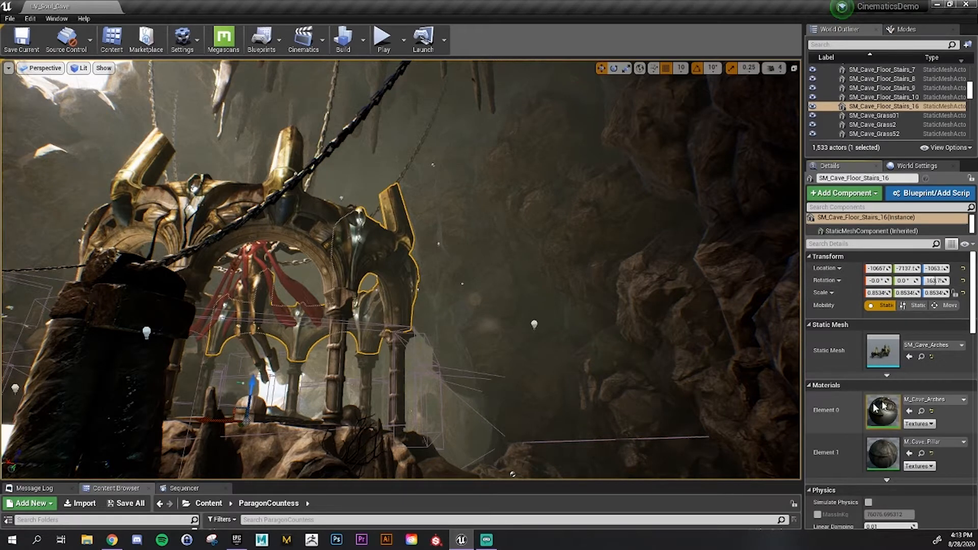
{"action": "scroll", "coordinate": [957, 352], "scroll_direction": "down", "scroll_amount": 2}
{"action": "scroll", "coordinate": [959, 357], "scroll_direction": "down", "scroll_amount": 8}
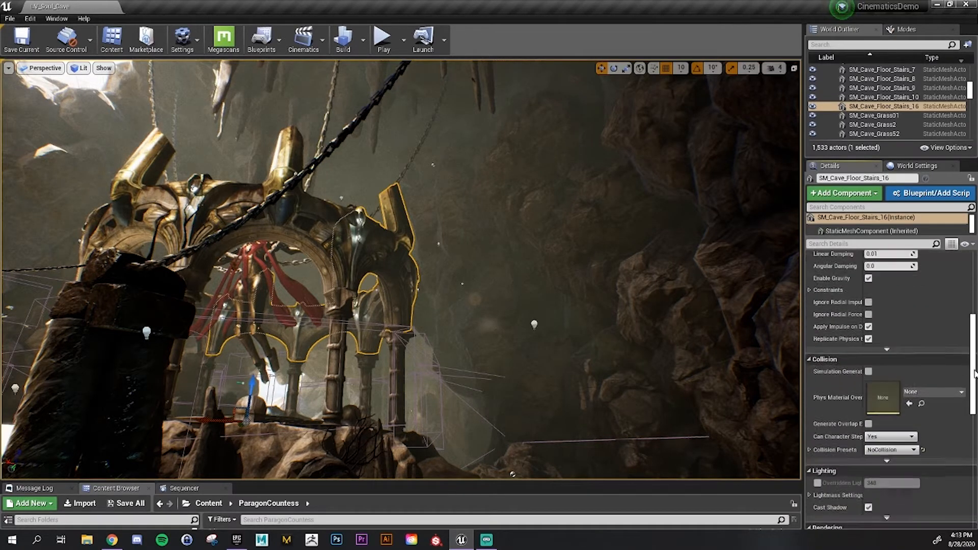
{"action": "left_click_drag", "start_coordinate": [969, 427], "coordinate": [973, 288]}
Select the point light beside the stone pillar in front of the shrine and enlarge the Content Browser to show its folders
{"action": "right_click_drag", "start_coordinate": [508, 250], "coordinate": [450, 269]}
{"action": "key", "text": "w"}
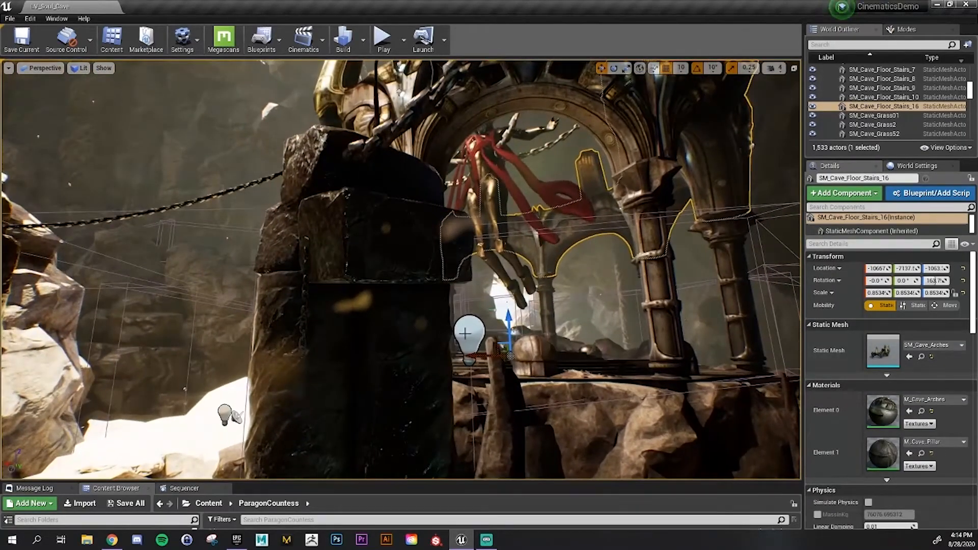
{"action": "left_click", "coordinate": [466, 333]}
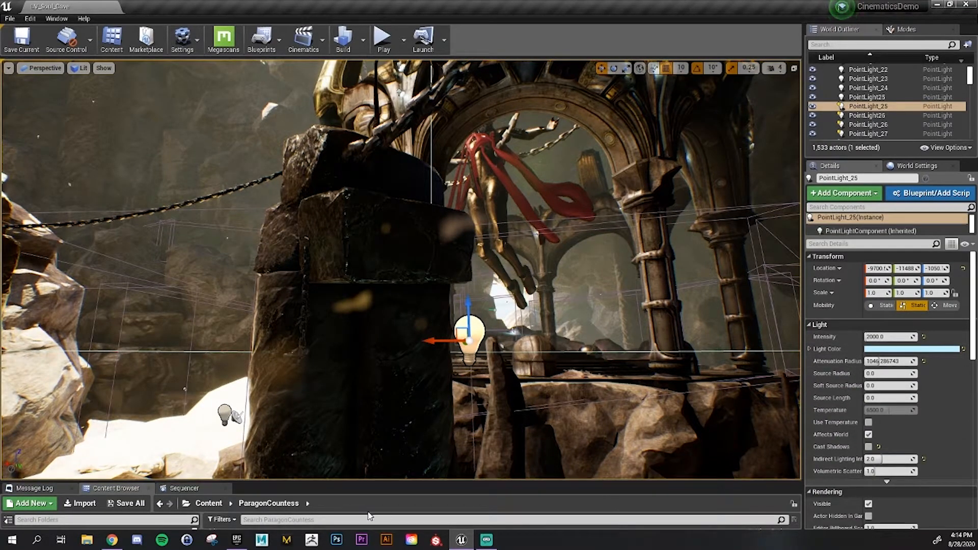
{"action": "left_click_drag", "start_coordinate": [391, 481], "coordinate": [393, 383]}
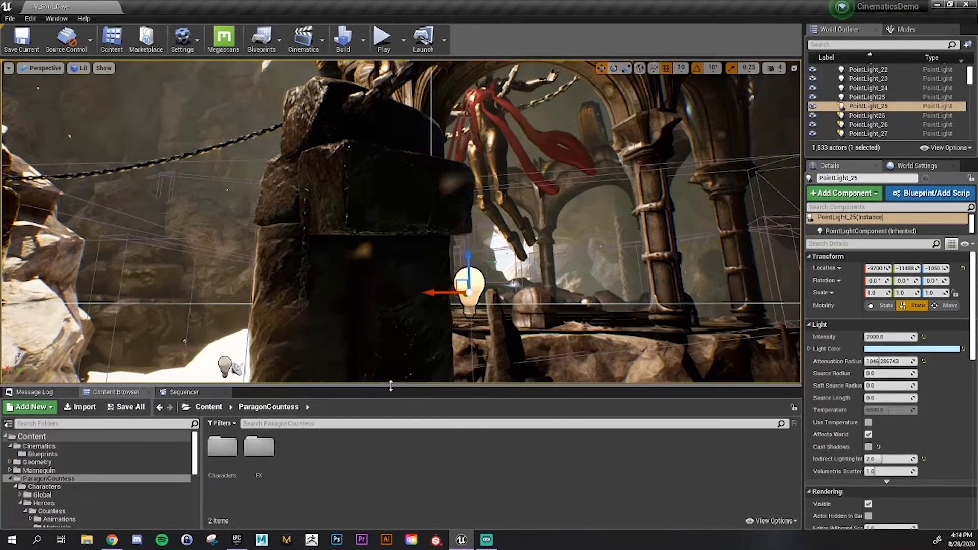
Examine the ruined pillars, rocky path and blue-lit water on the cave floor in front of the shrine
{"action": "key", "text": "s"}
{"action": "right_click_drag", "start_coordinate": [567, 265], "coordinate": [520, 301]}
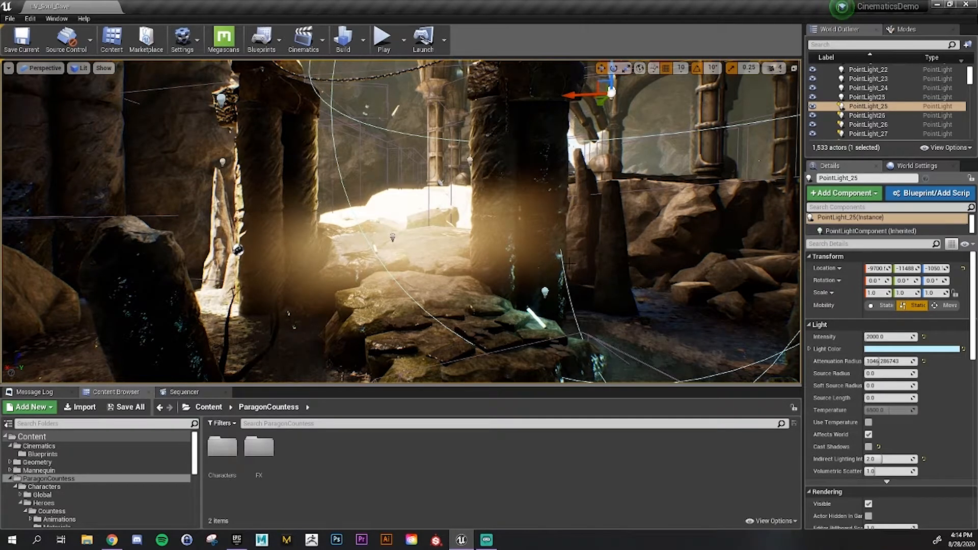
{"action": "key", "text": "w"}
{"action": "right_click_drag", "start_coordinate": [521, 301], "coordinate": [535, 281]}
{"action": "key", "text": "s"}
{"action": "key", "text": "a"}
{"action": "key", "text": "w"}
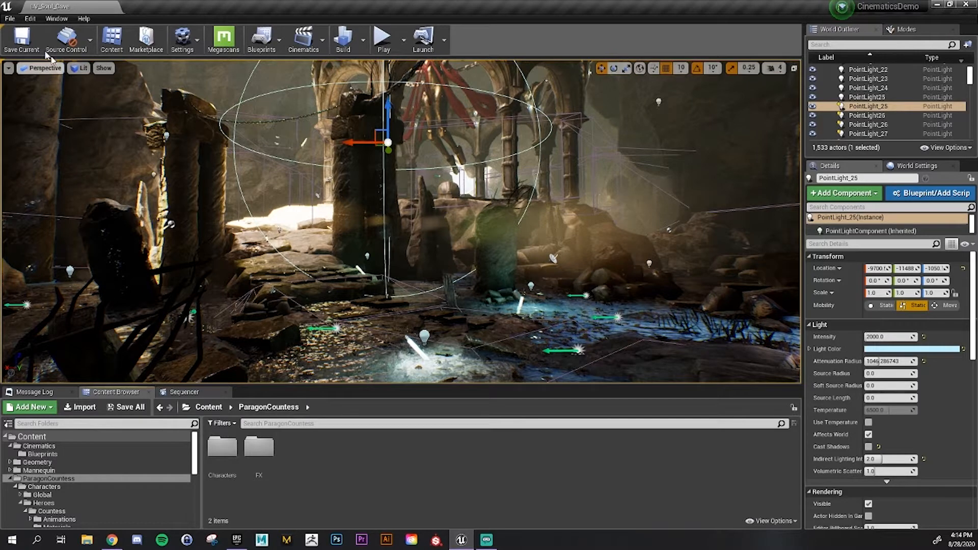
Review the file commands for levels and projects, close them, and frame the shrine with the water below it
{"action": "left_click", "coordinate": [10, 19]}
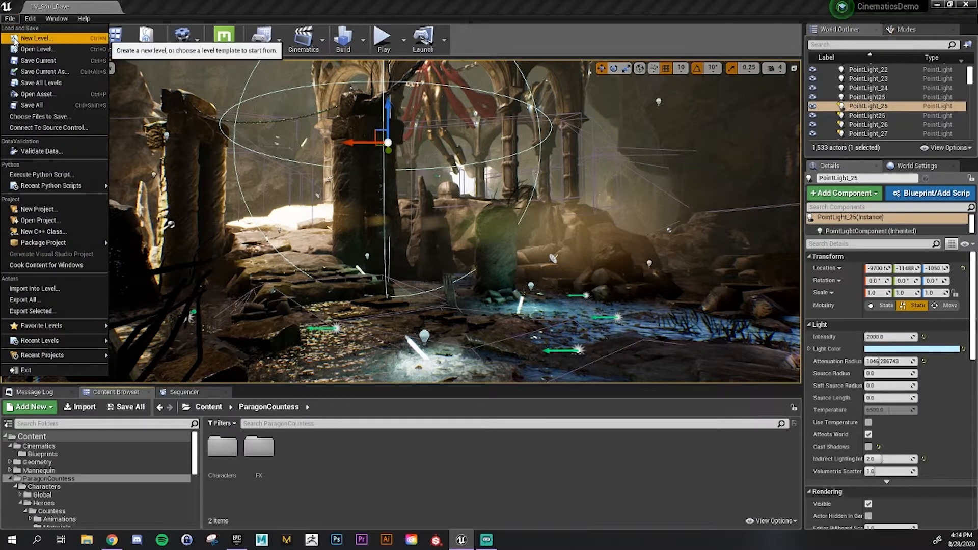
{"action": "left_click", "coordinate": [444, 431]}
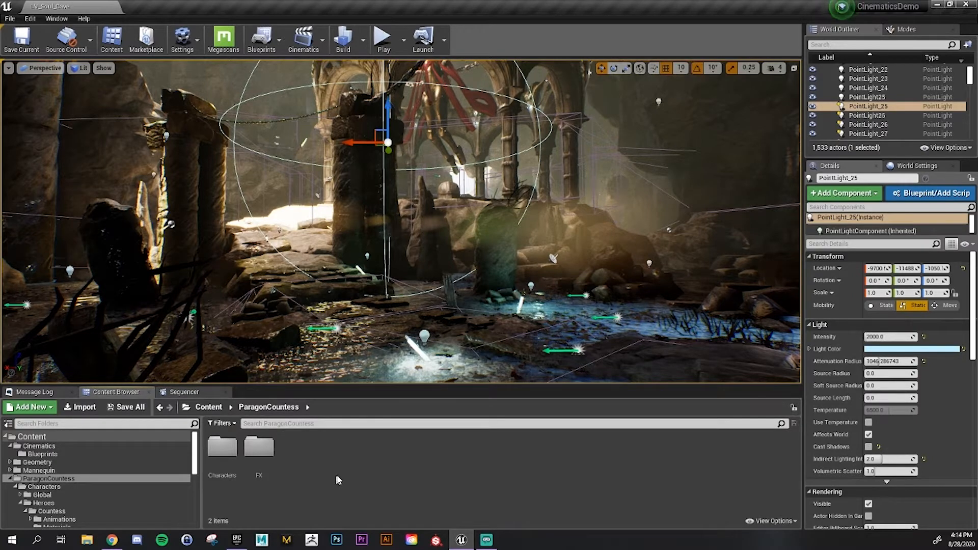
{"action": "right_click_drag", "start_coordinate": [347, 358], "coordinate": [426, 312]}
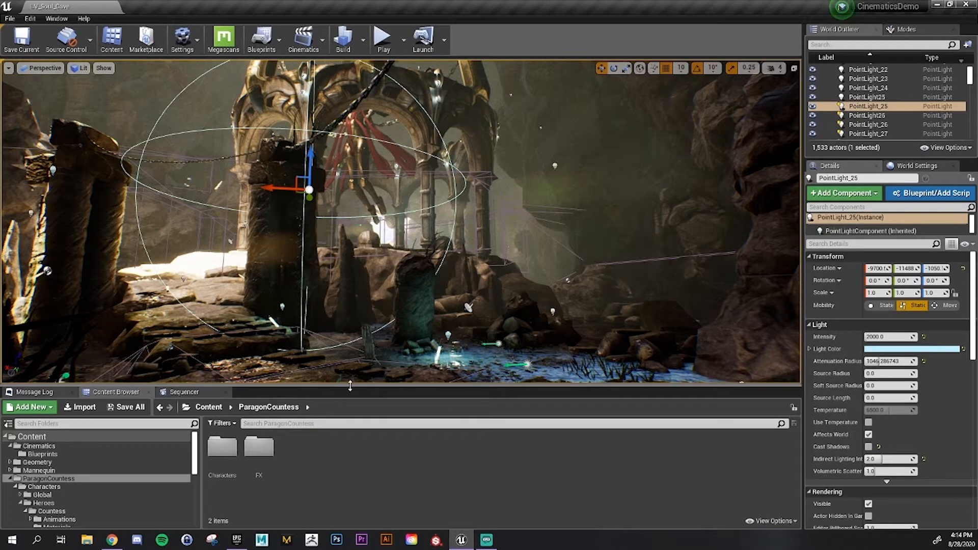
{"action": "mouse_move", "coordinate": [351, 384]}
{"action": "left_mouse_down"}
{"action": "mouse_move", "coordinate": [347, 374]}
{"action": "mouse_move", "coordinate": [340, 392]}
{"action": "left_mouse_up"}
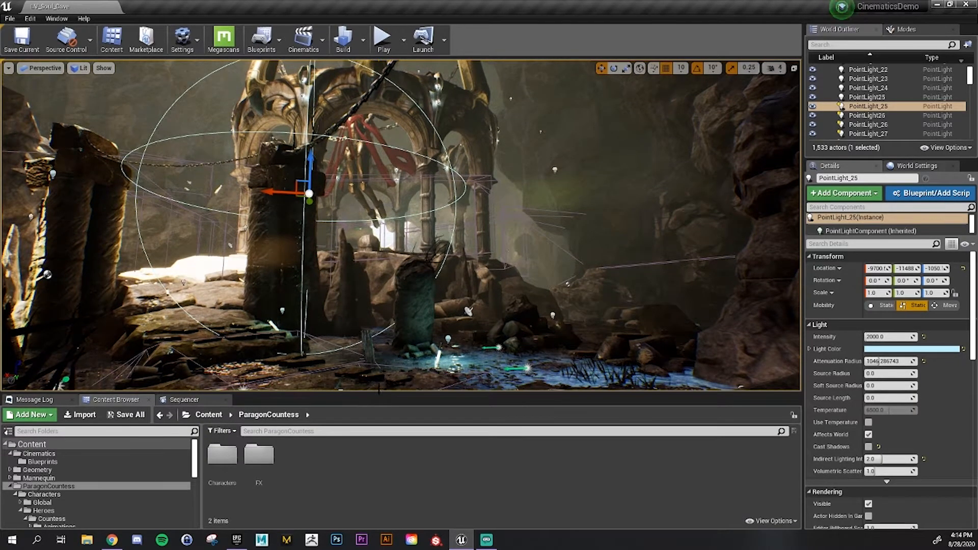
Go up to the root Content folder and enlarge the Content Browser to give its folders more room
{"action": "left_click", "coordinate": [209, 415]}
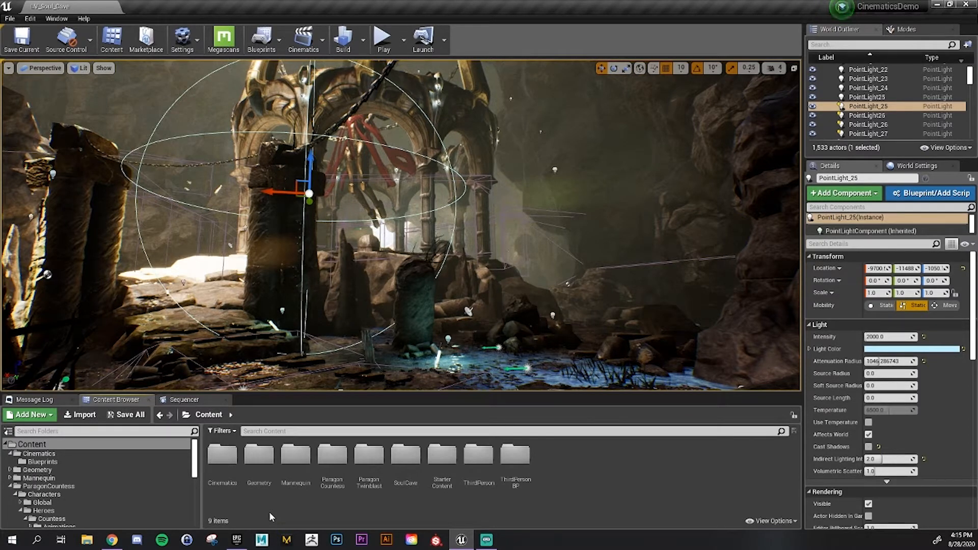
{"action": "left_click", "coordinate": [223, 456]}
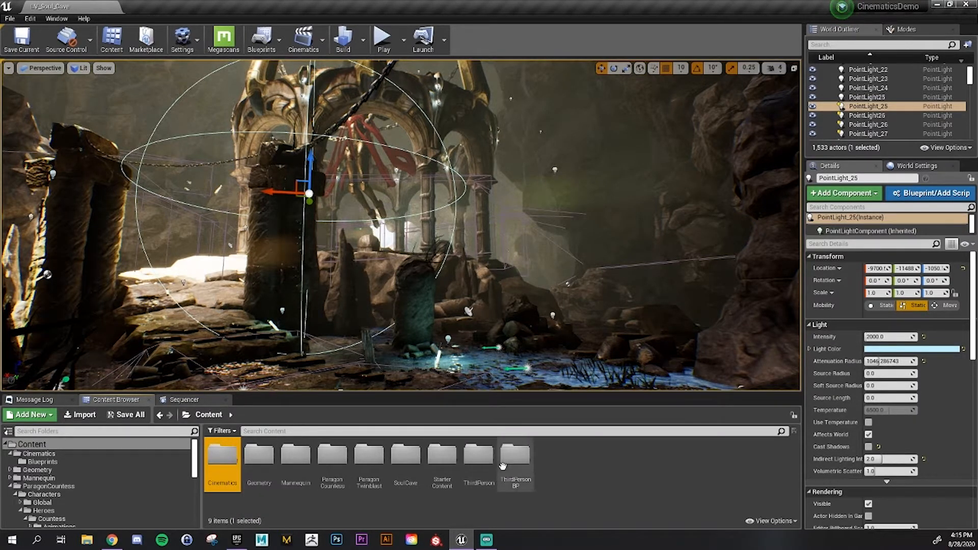
{"action": "left_click_drag", "start_coordinate": [268, 393], "coordinate": [269, 343]}
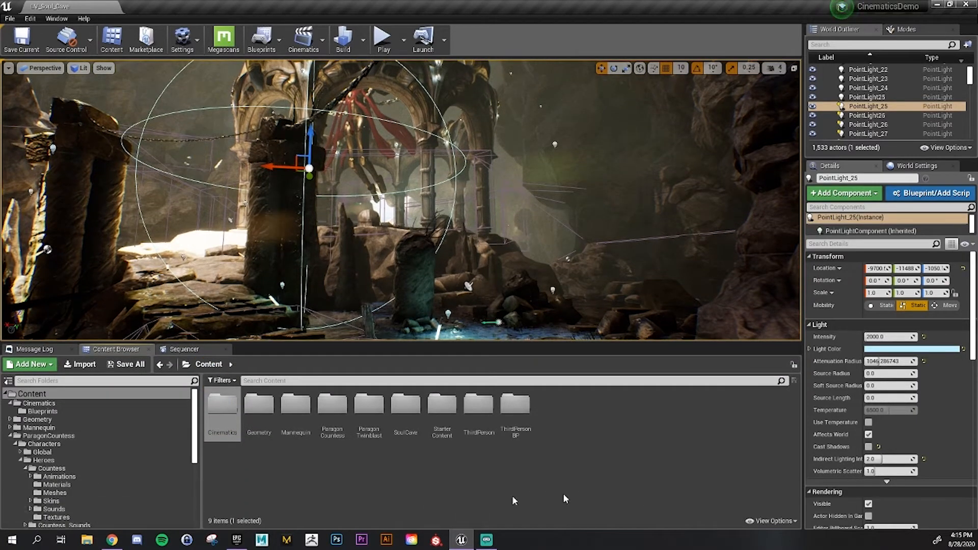
Create a new folder with the default name in the root Content folder, and delete it again
{"action": "right_click", "coordinate": [422, 486]}
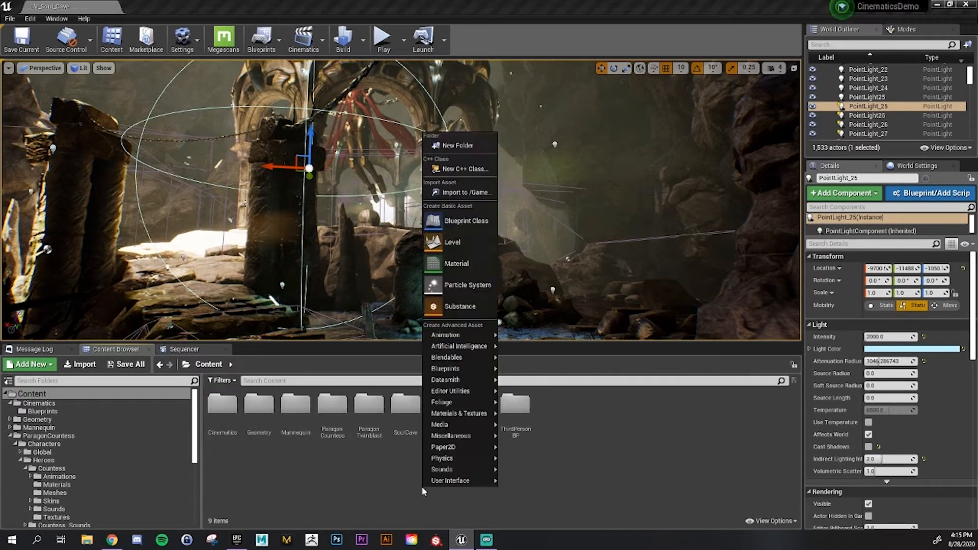
{"action": "left_click", "coordinate": [459, 146]}
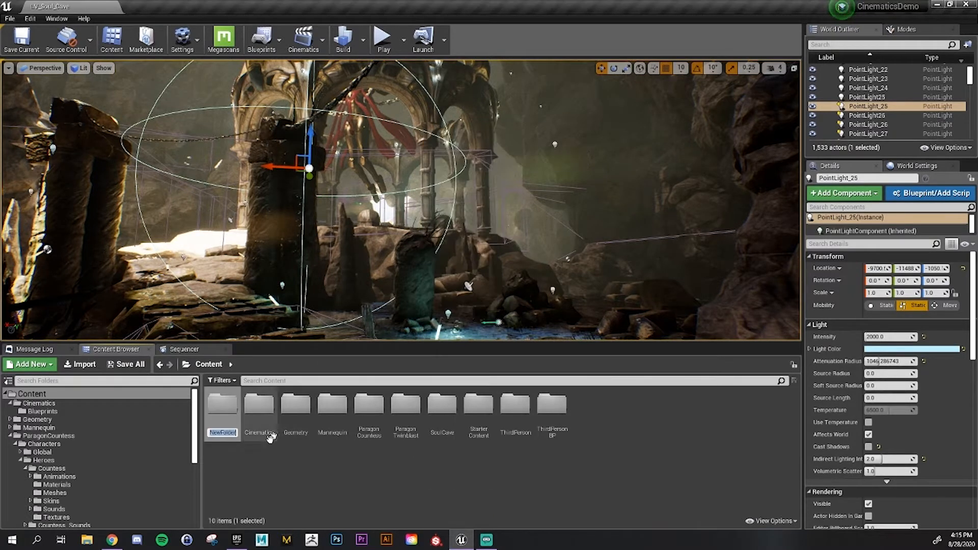
{"action": "key", "text": "Return"}
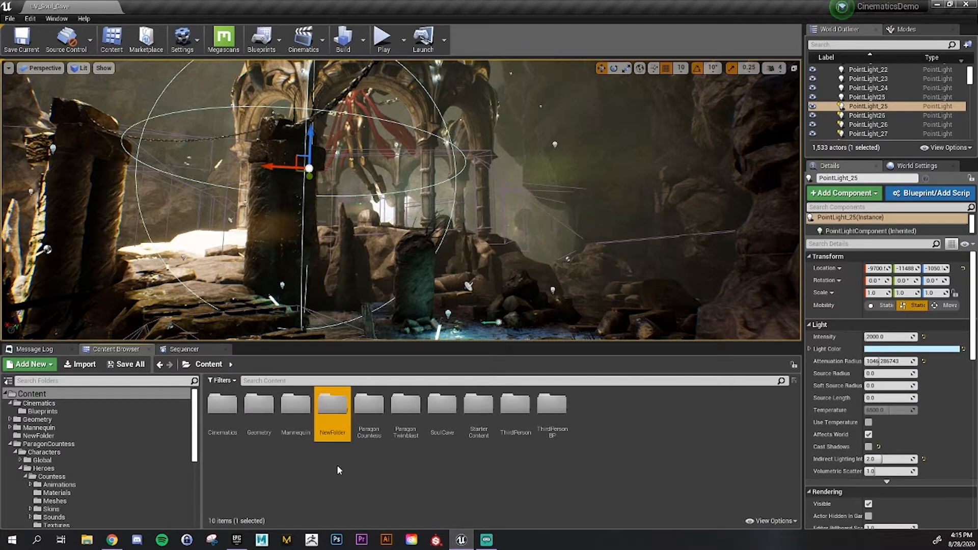
{"action": "key", "text": "Delete"}
{"action": "left_click", "coordinate": [370, 492]}
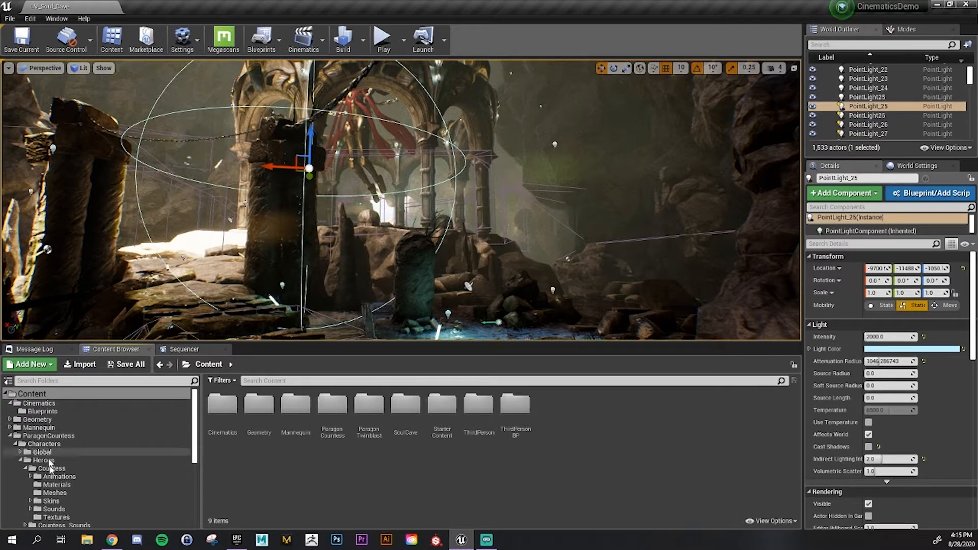
Look through the project's folder tree, then hide the tree and show it again
{"action": "scroll", "coordinate": [62, 510], "scroll_direction": "down", "scroll_amount": 3}
{"action": "scroll", "coordinate": [62, 509], "scroll_direction": "down", "scroll_amount": 3}
{"action": "scroll", "coordinate": [60, 479], "scroll_direction": "up", "scroll_amount": 10}
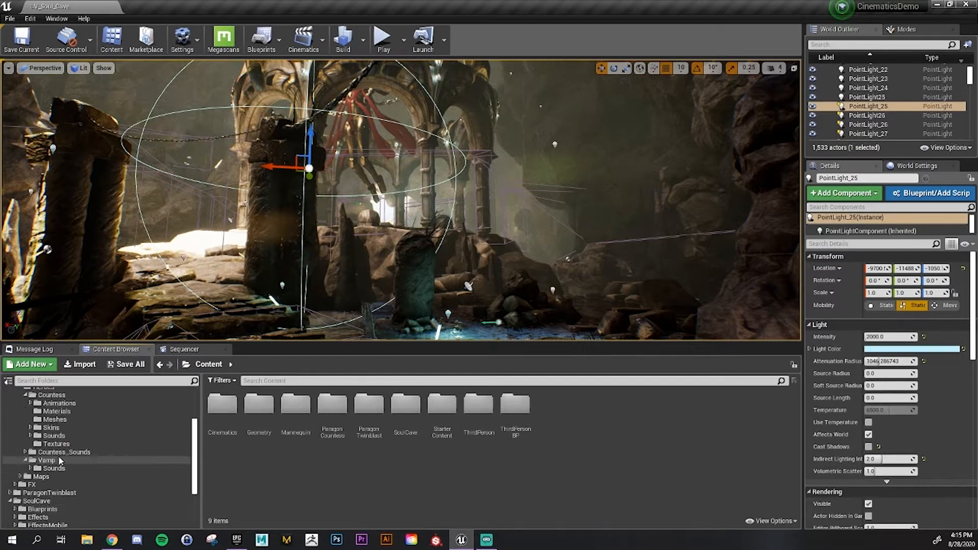
{"action": "left_click", "coordinate": [7, 383]}
{"action": "left_click", "coordinate": [7, 383]}
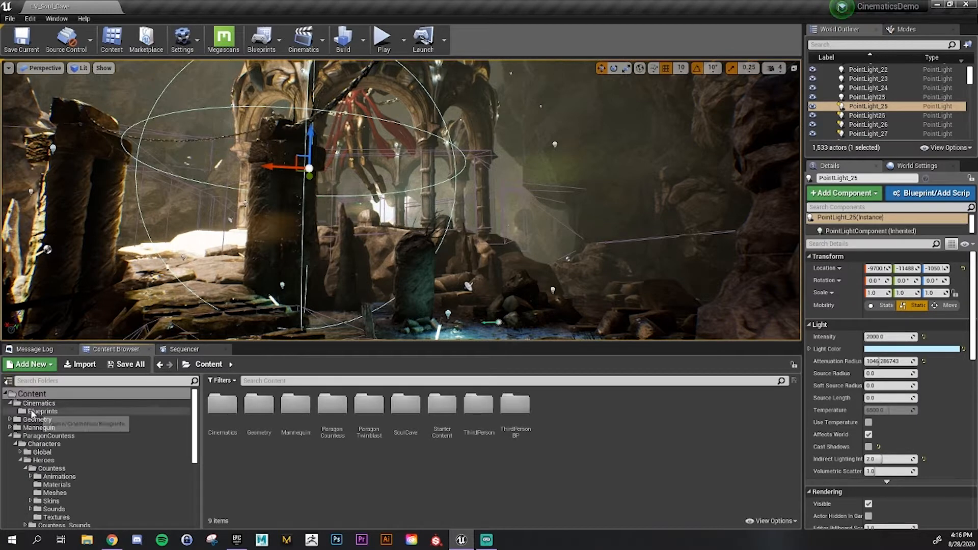
Create a folder named LevelSequences inside the Cinematics folder
{"action": "left_click", "coordinate": [222, 415]}
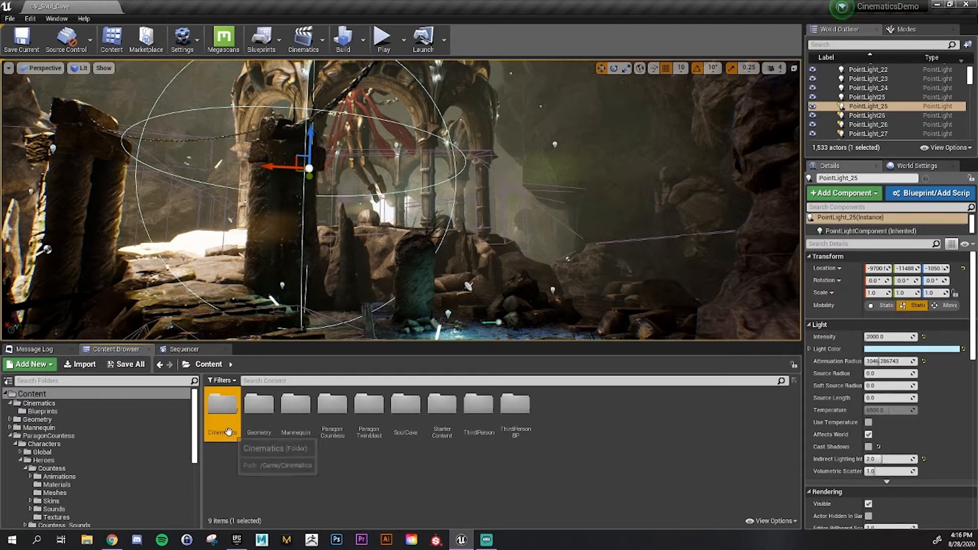
{"action": "double_click", "coordinate": [227, 432]}
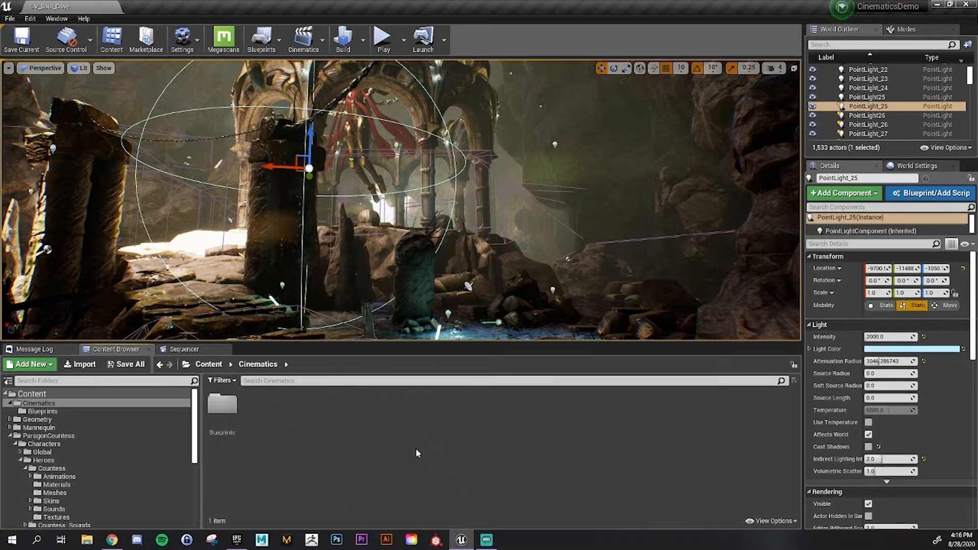
{"action": "right_click", "coordinate": [333, 404]}
{"action": "left_click", "coordinate": [366, 66]}
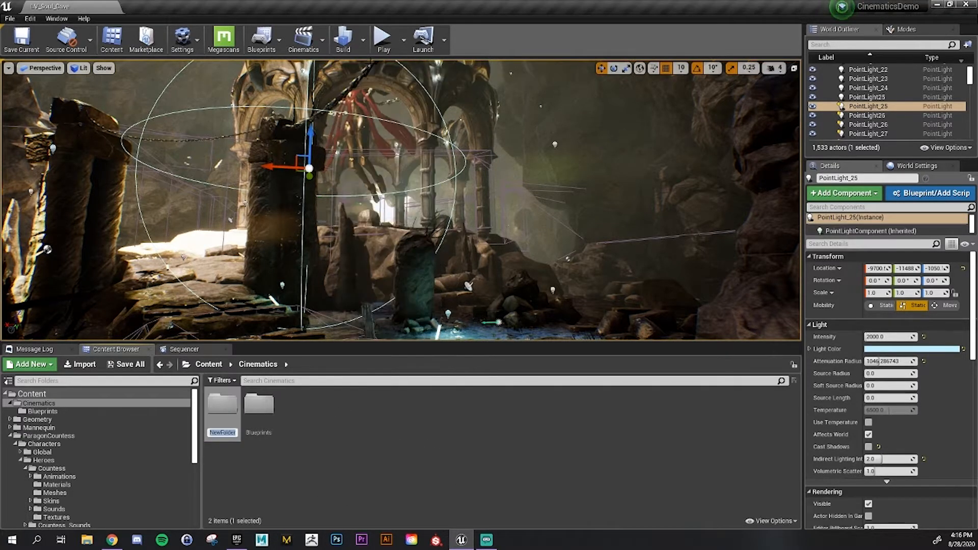
{"action": "type", "text": "Levels"}
{"action": "type", "text": "equences"}
{"action": "key", "text": "Return"}
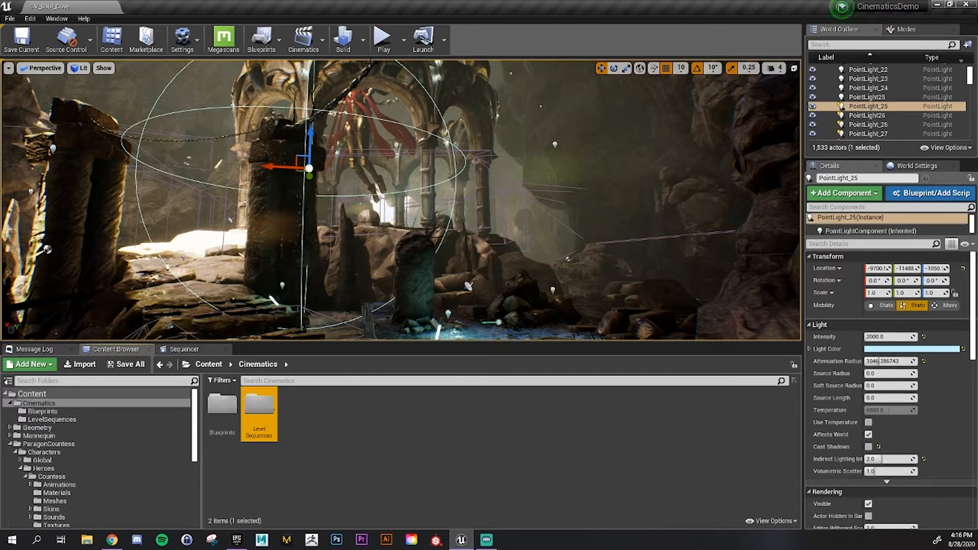
{"action": "left_click", "coordinate": [311, 405]}
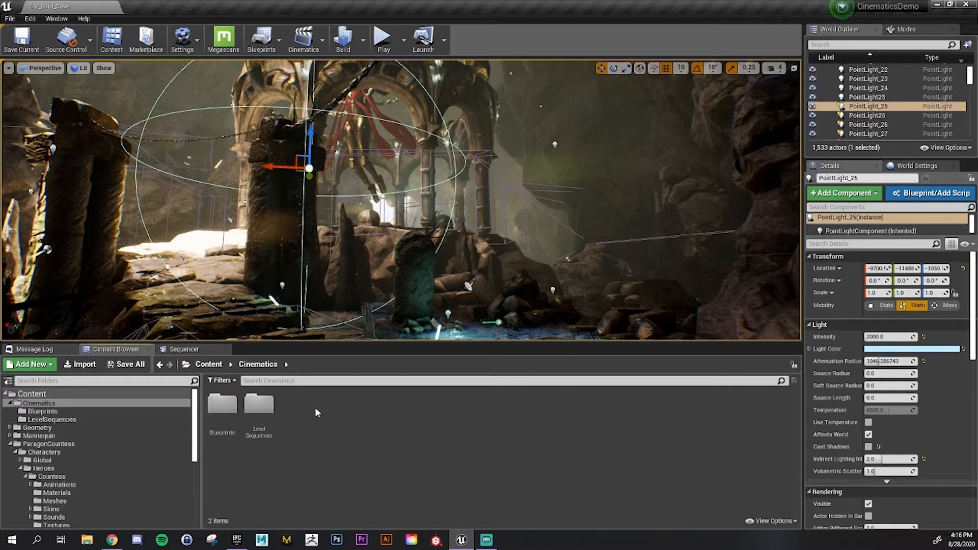
Open the LevelSequences folder and add a level sequence named Shot01, saved in Cinematics/LevelSequences
{"action": "left_click", "coordinate": [268, 417]}
{"action": "double_click", "coordinate": [269, 417]}
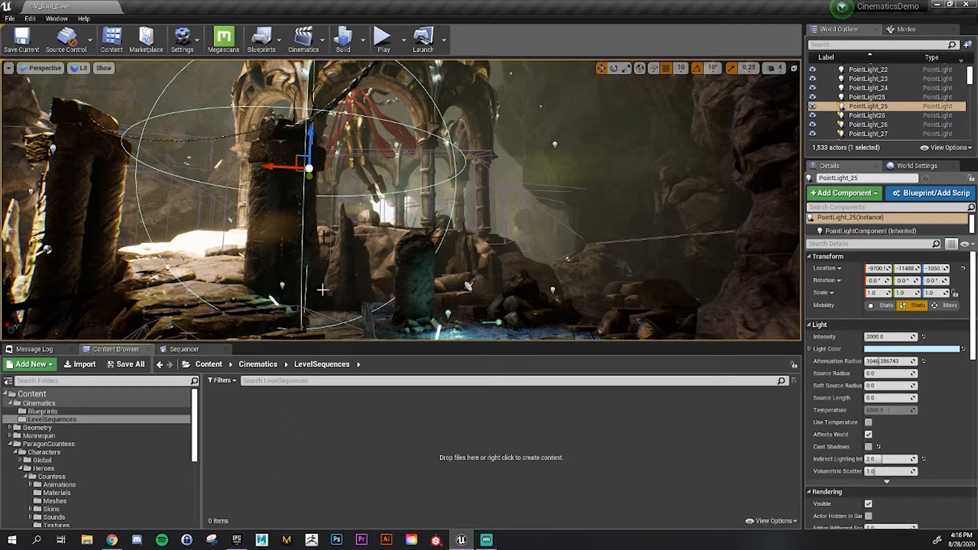
{"action": "left_click", "coordinate": [308, 45]}
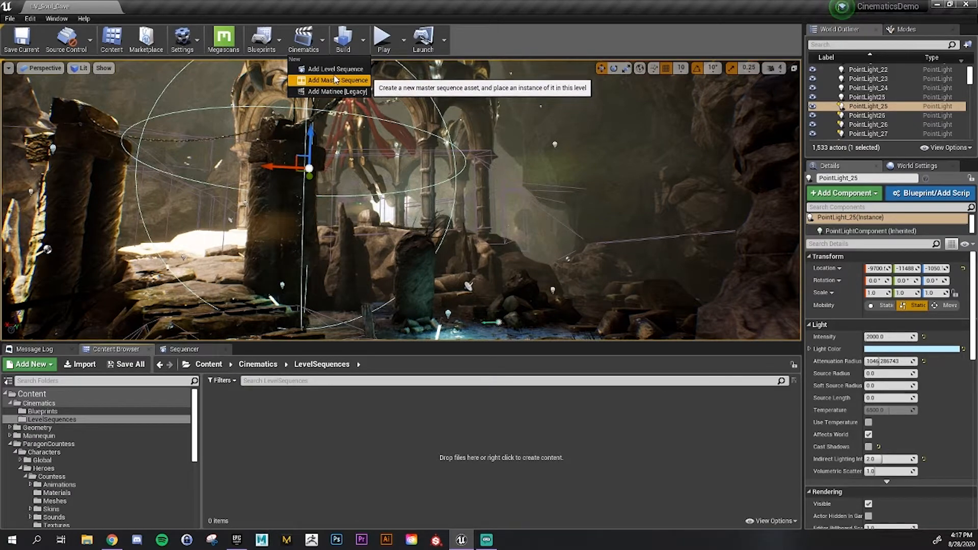
{"action": "left_click", "coordinate": [335, 70]}
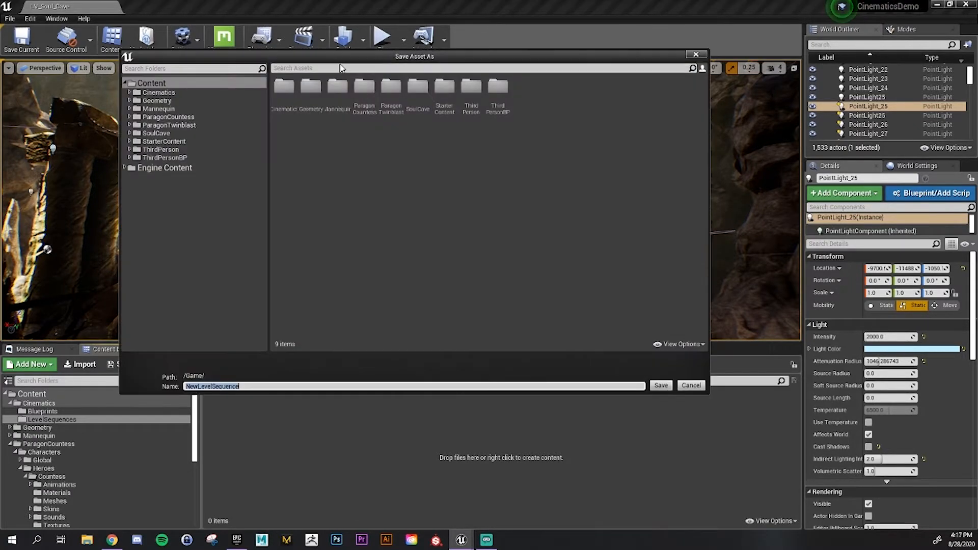
{"action": "left_click_drag", "start_coordinate": [343, 57], "coordinate": [479, 125]}
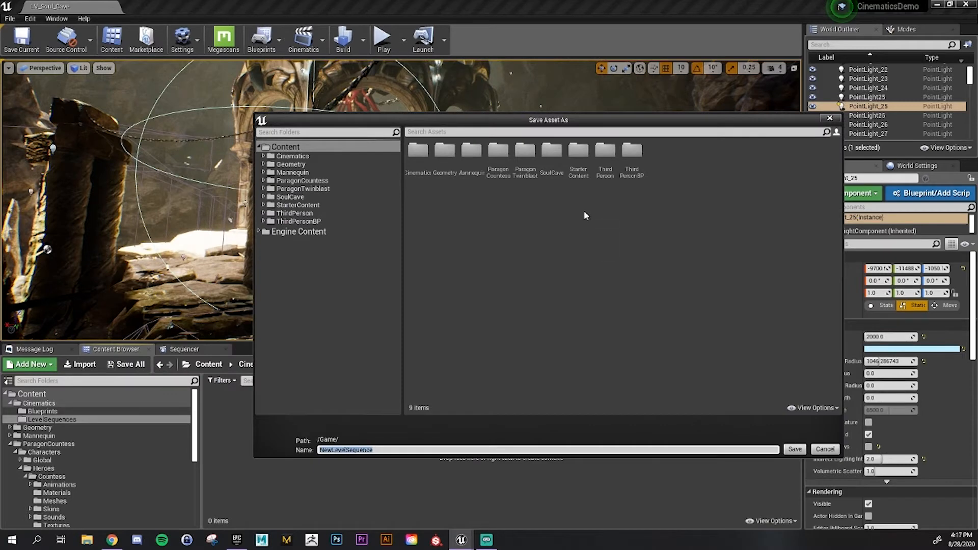
{"action": "double_click", "coordinate": [430, 160]}
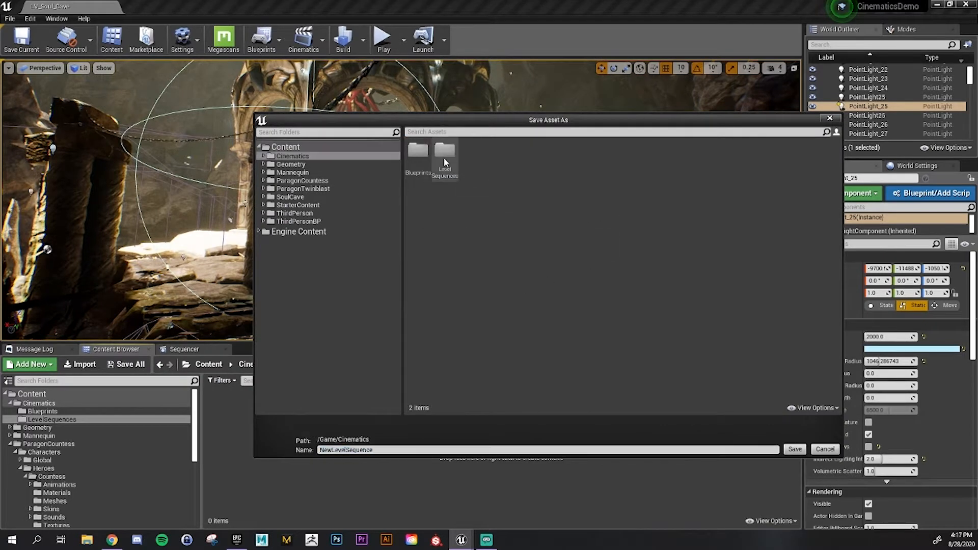
{"action": "double_click", "coordinate": [443, 159]}
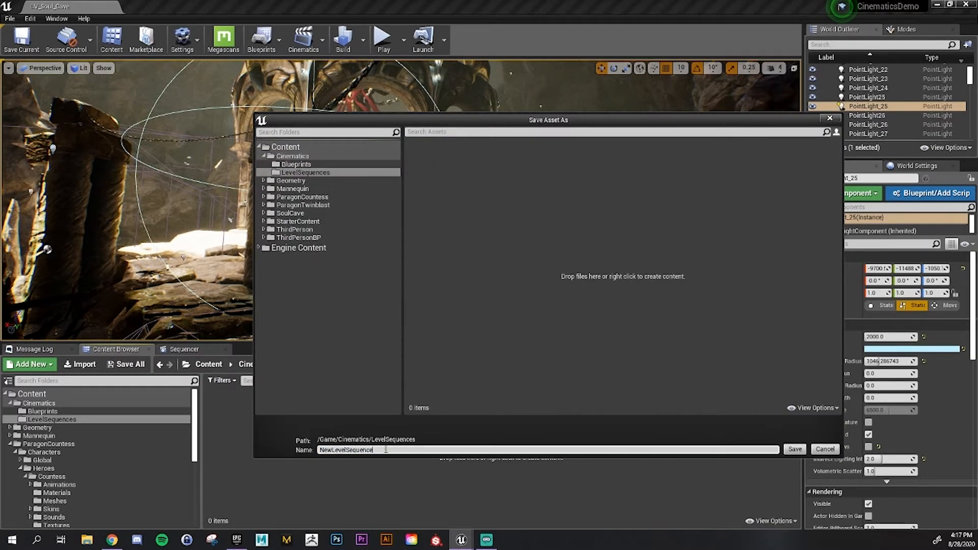
{"action": "left_click_drag", "start_coordinate": [386, 449], "coordinate": [306, 439]}
{"action": "type", "text": "Shot01"}
{"action": "left_click", "coordinate": [793, 449]}
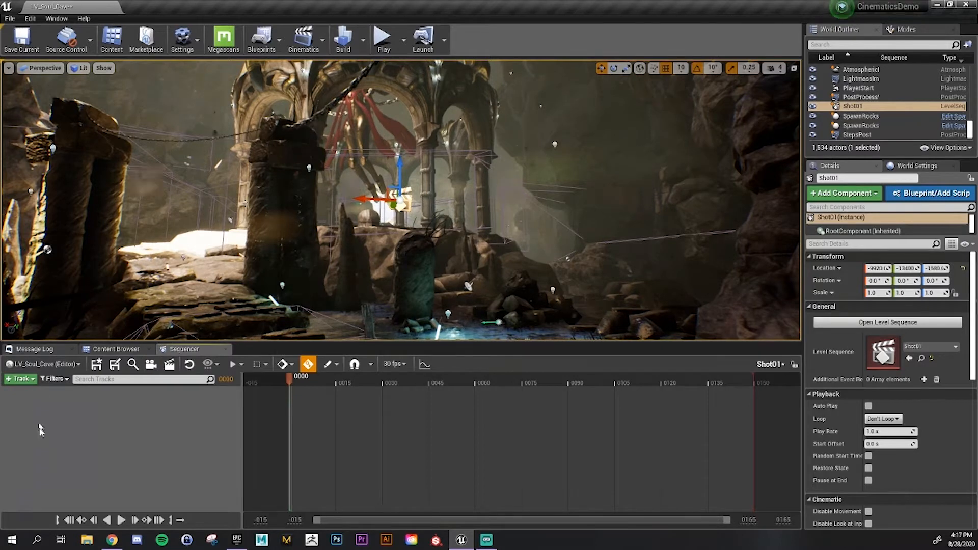
Enlarge the Sequencer over most of the viewport and check the level world it is set to use
{"action": "left_click_drag", "start_coordinate": [284, 343], "coordinate": [288, 120]}
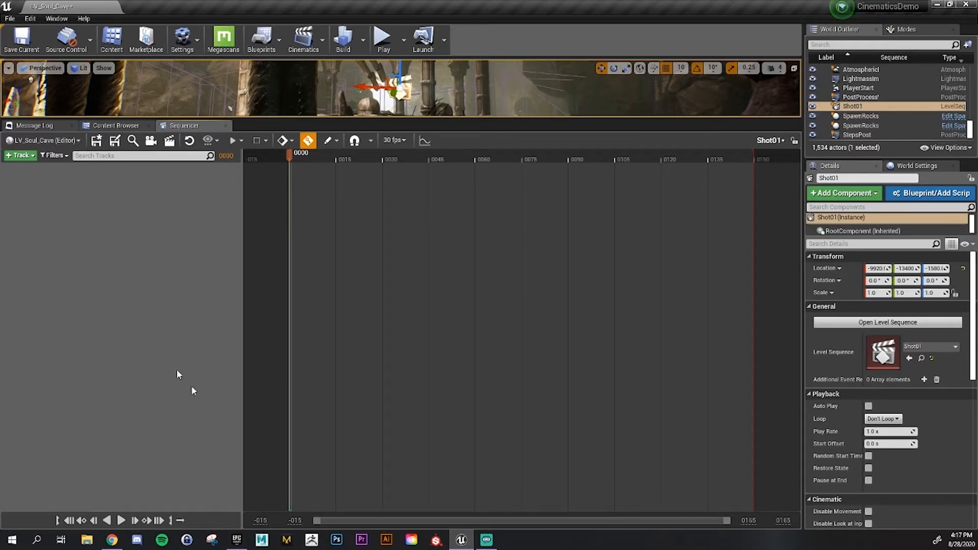
{"action": "left_click", "coordinate": [79, 144]}
{"action": "left_click", "coordinate": [77, 142]}
{"action": "left_click", "coordinate": [76, 143]}
{"action": "left_click", "coordinate": [76, 143]}
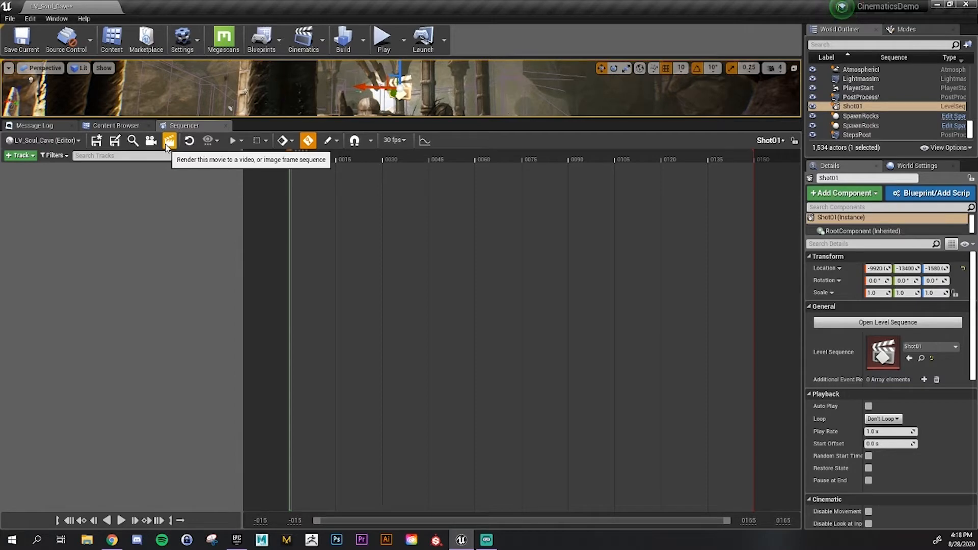
Review the Sequencer's view options, selection actions, and keying and default key interpolation options
{"action": "left_click", "coordinate": [209, 140]}
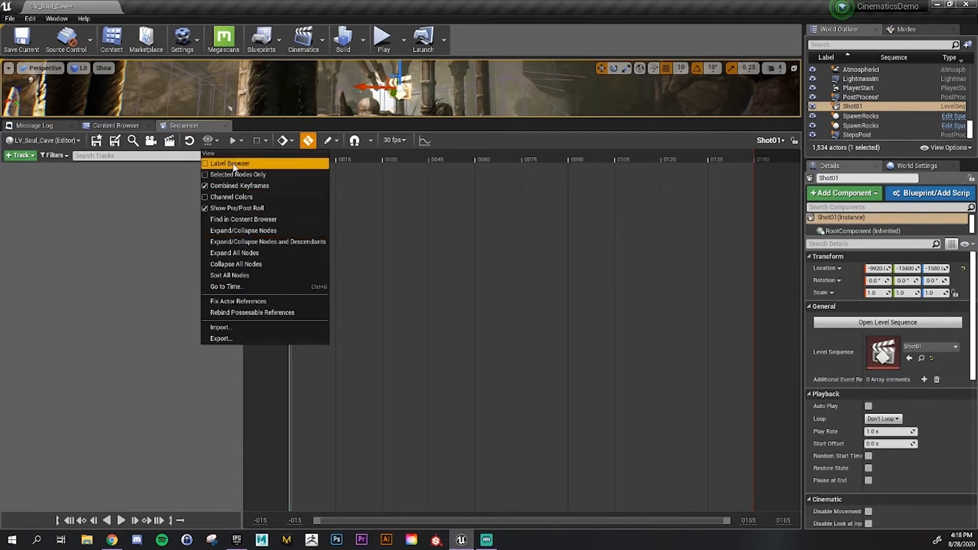
{"action": "left_click", "coordinate": [254, 144]}
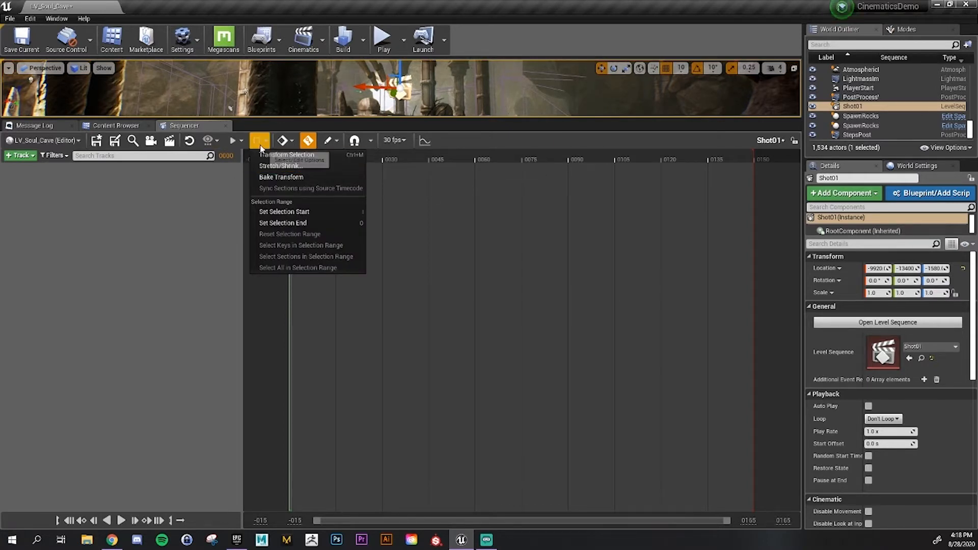
{"action": "left_click", "coordinate": [281, 140]}
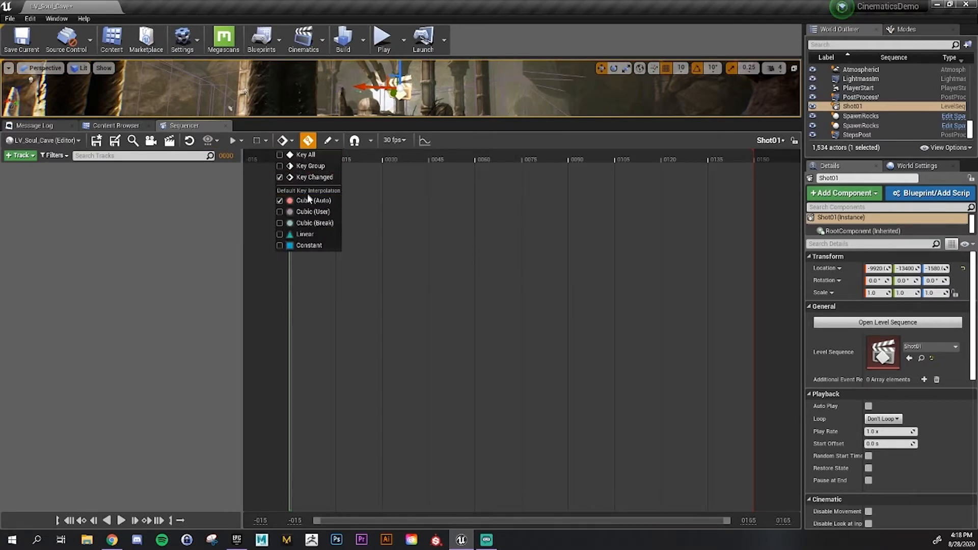
{"action": "left_click", "coordinate": [288, 141]}
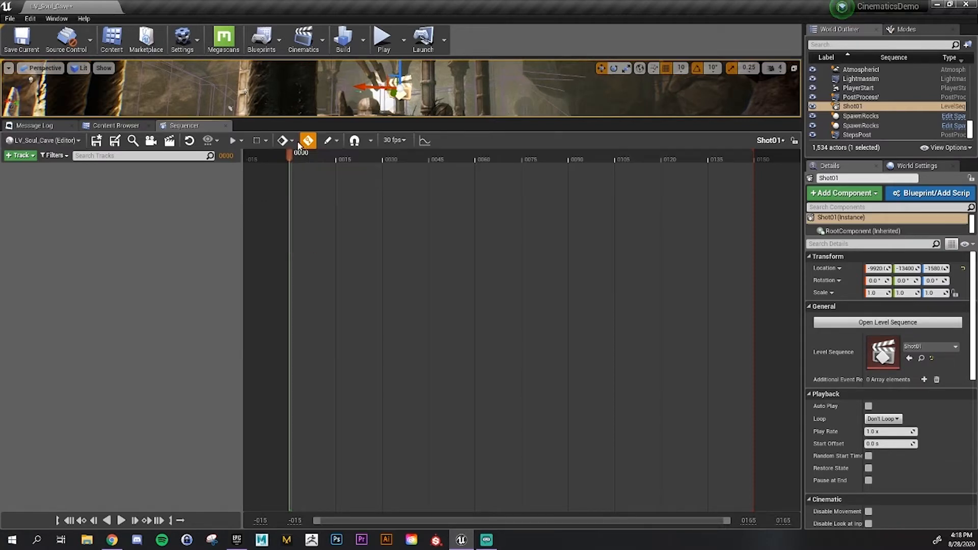
{"action": "left_click", "coordinate": [295, 144]}
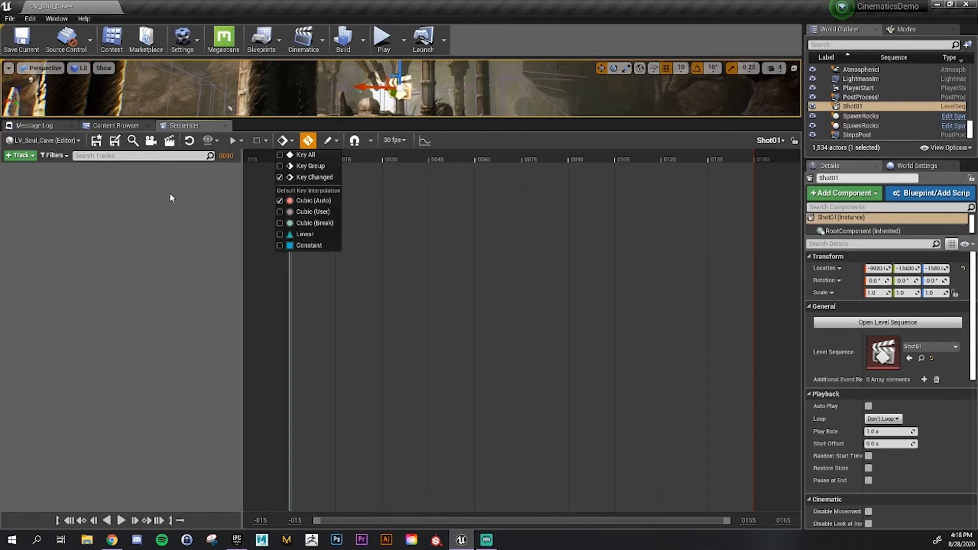
Move the playhead to about frame 15 on the Shot01 timeline and check the snapping options
{"action": "left_click", "coordinate": [313, 160]}
{"action": "left_click_drag", "start_coordinate": [314, 160], "coordinate": [338, 220]}
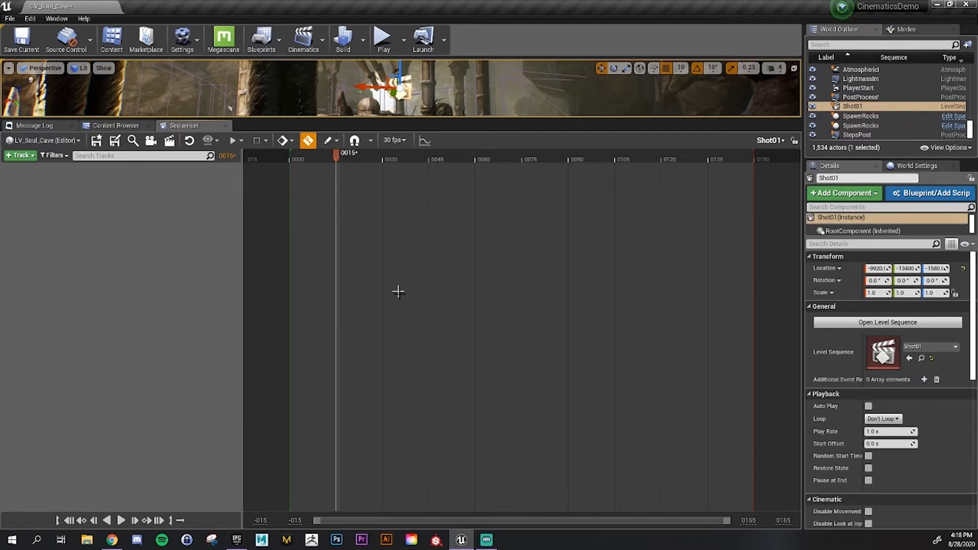
{"action": "left_click", "coordinate": [372, 144]}
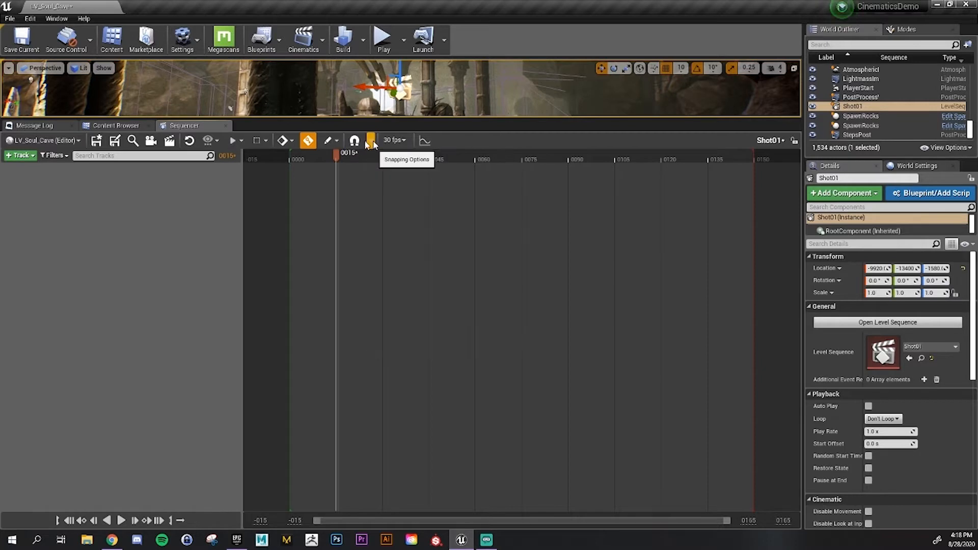
Set the Shot01 sequence's display rate to 24 fps (film), and shrink the Sequencer slightly to give the viewport more height
{"action": "left_click", "coordinate": [399, 141]}
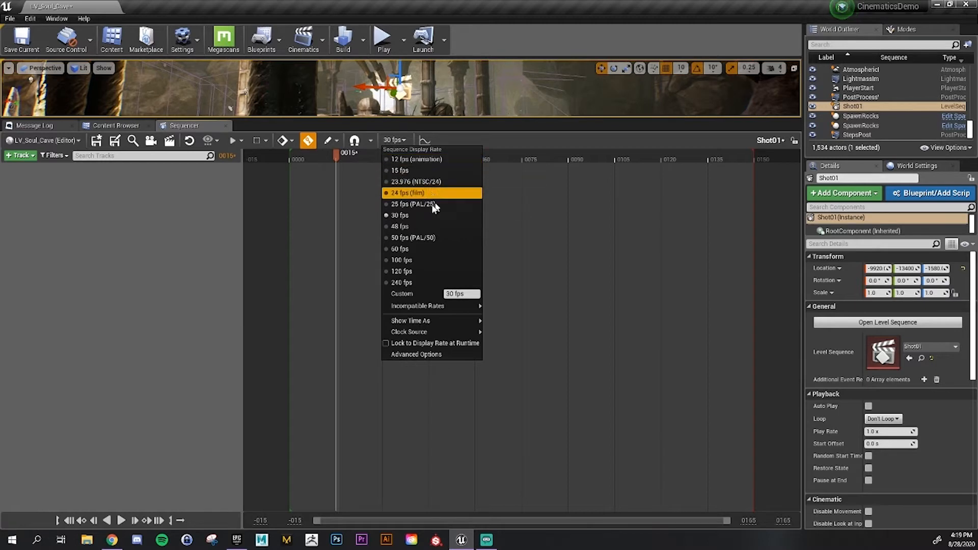
{"action": "left_click", "coordinate": [432, 195]}
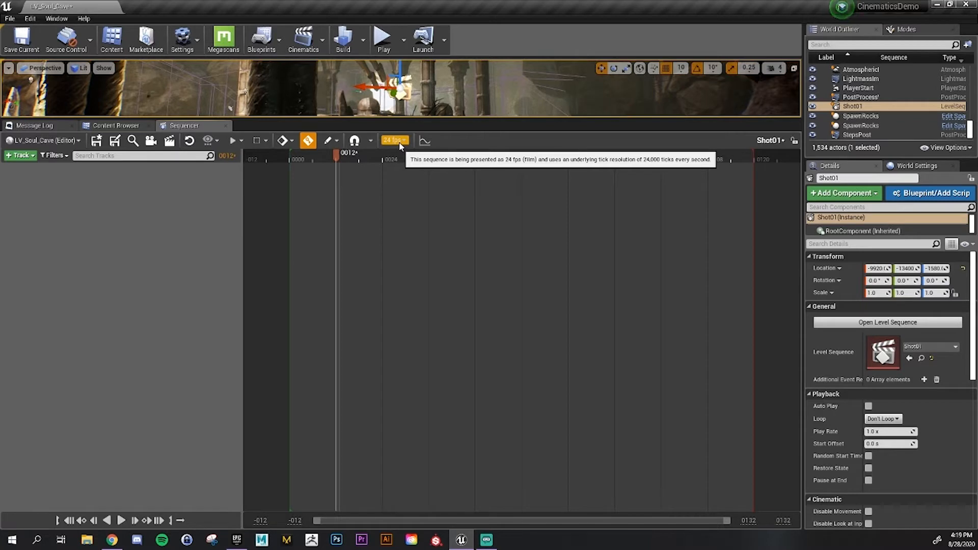
{"action": "left_click", "coordinate": [399, 144]}
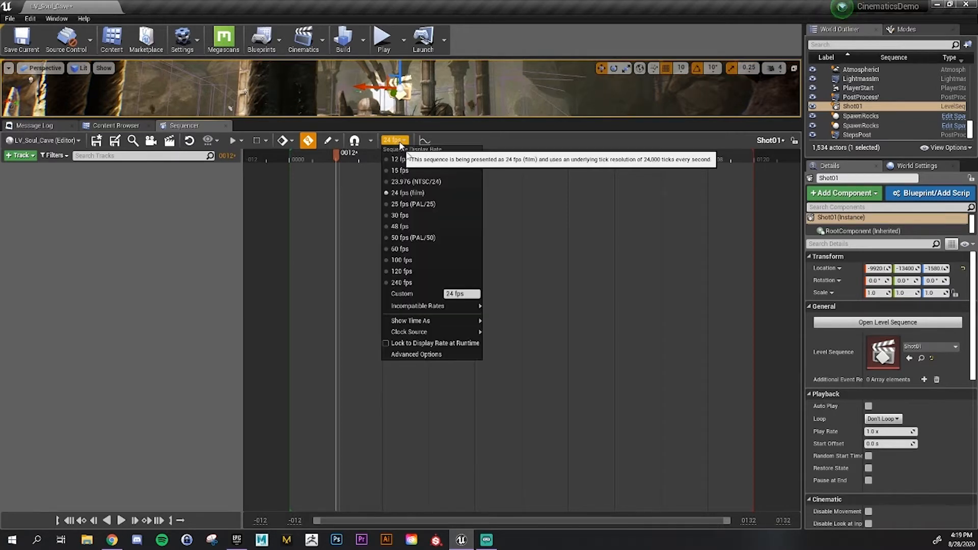
{"action": "left_click", "coordinate": [404, 141]}
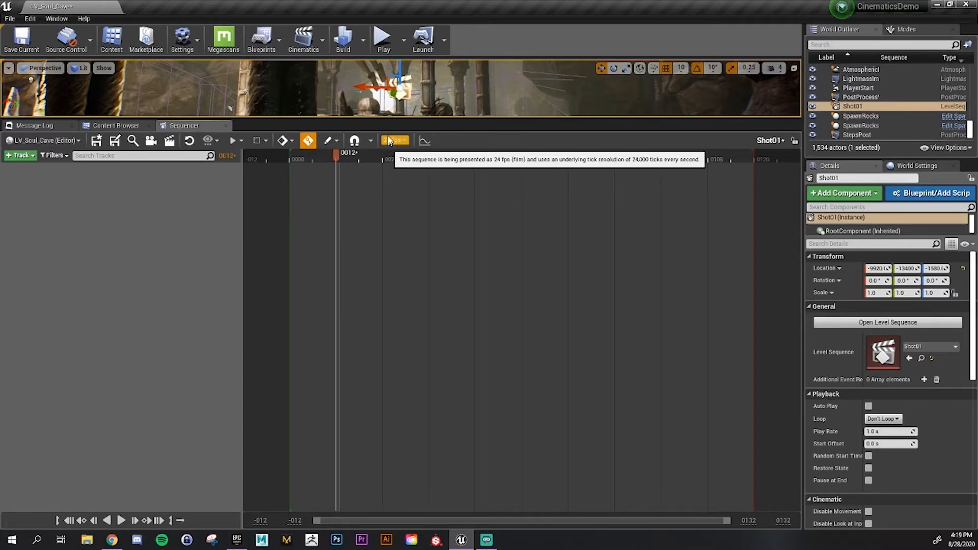
{"action": "left_click_drag", "start_coordinate": [400, 120], "coordinate": [400, 140]}
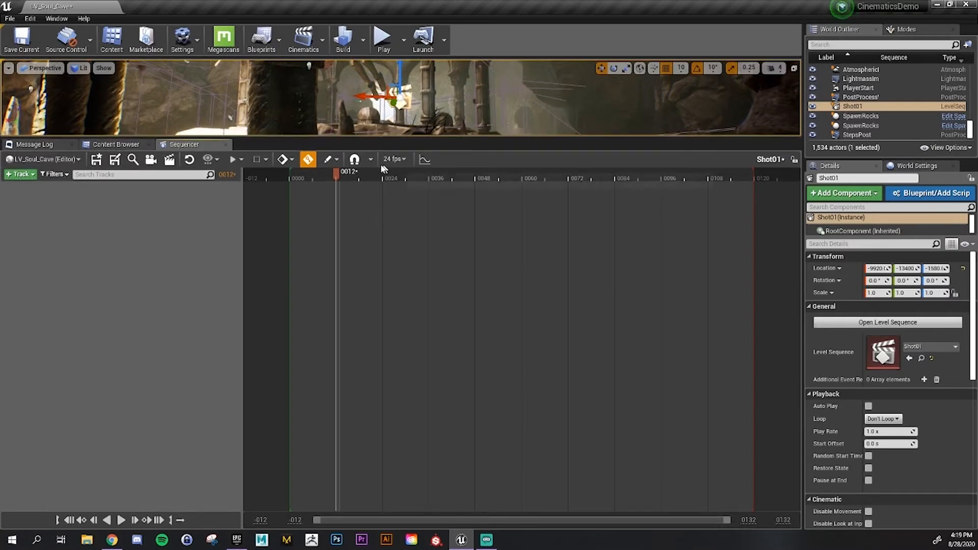
Check the Shot01 sequence's display rate options and the types of track that can be added
{"action": "left_click", "coordinate": [395, 159]}
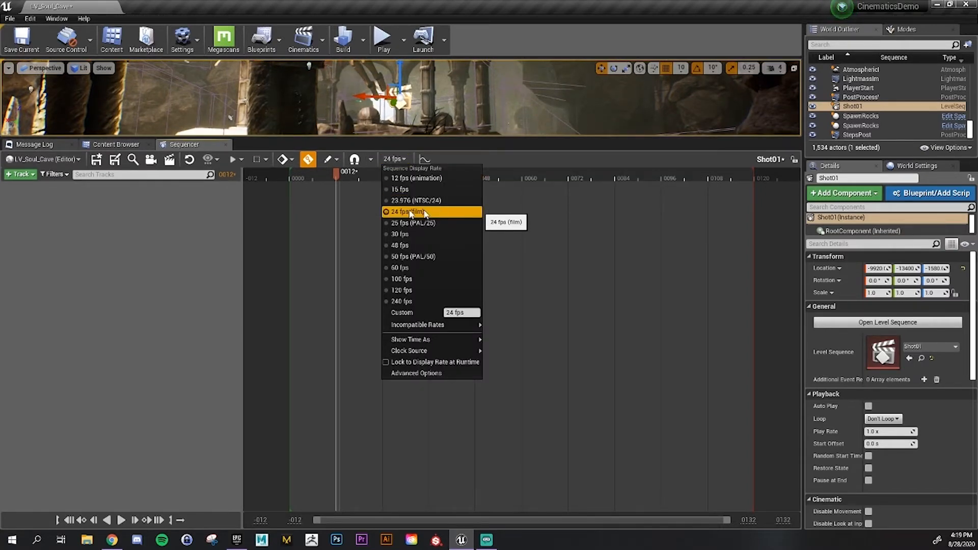
{"action": "left_click", "coordinate": [453, 159]}
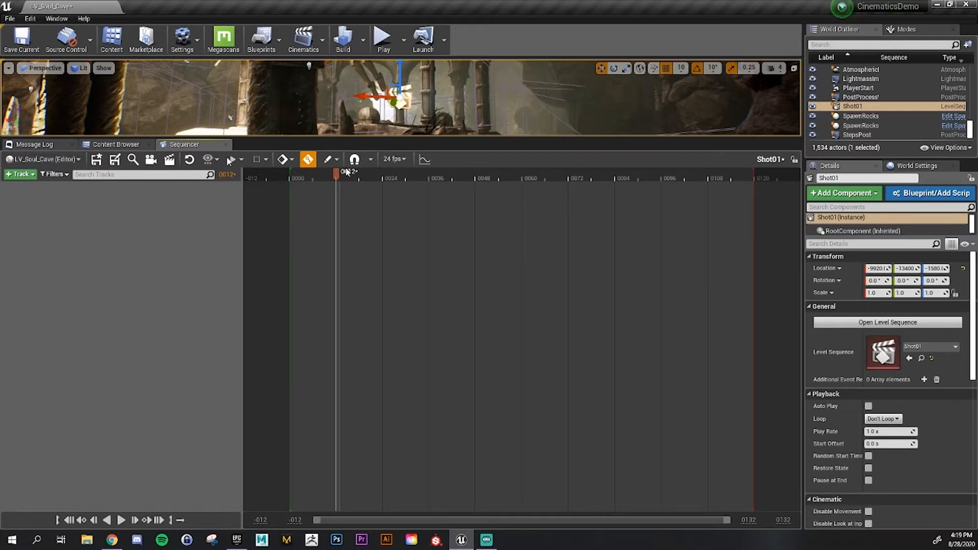
{"action": "left_click", "coordinate": [29, 174]}
{"action": "left_click", "coordinate": [29, 174]}
Scrub the playhead to about frame 108 and back to about frame 7, then shrink the Sequencer to give the viewport more height
{"action": "left_click_drag", "start_coordinate": [314, 177], "coordinate": [709, 239]}
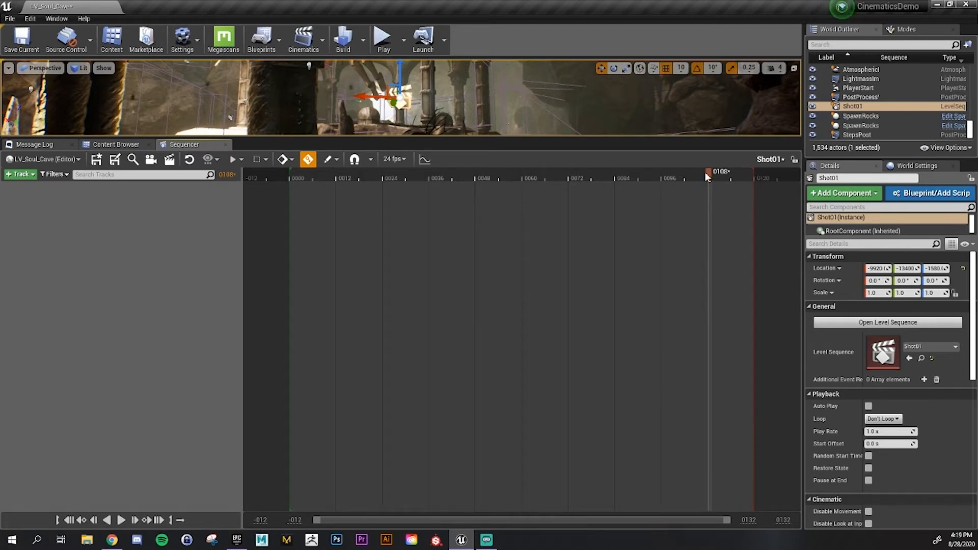
{"action": "left_click_drag", "start_coordinate": [707, 176], "coordinate": [320, 178]}
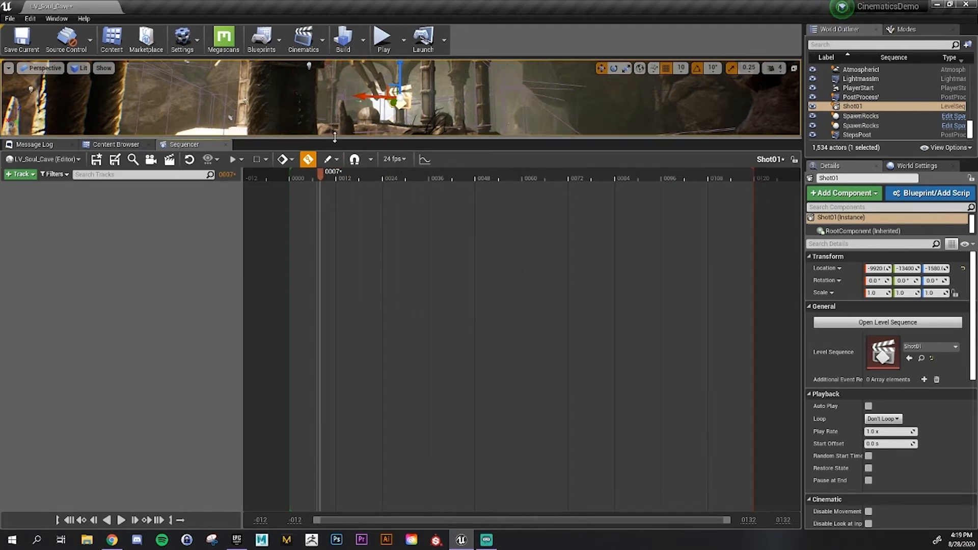
{"action": "left_click_drag", "start_coordinate": [334, 137], "coordinate": [349, 340]}
{"action": "right_click_drag", "start_coordinate": [513, 188], "coordinate": [464, 211]}
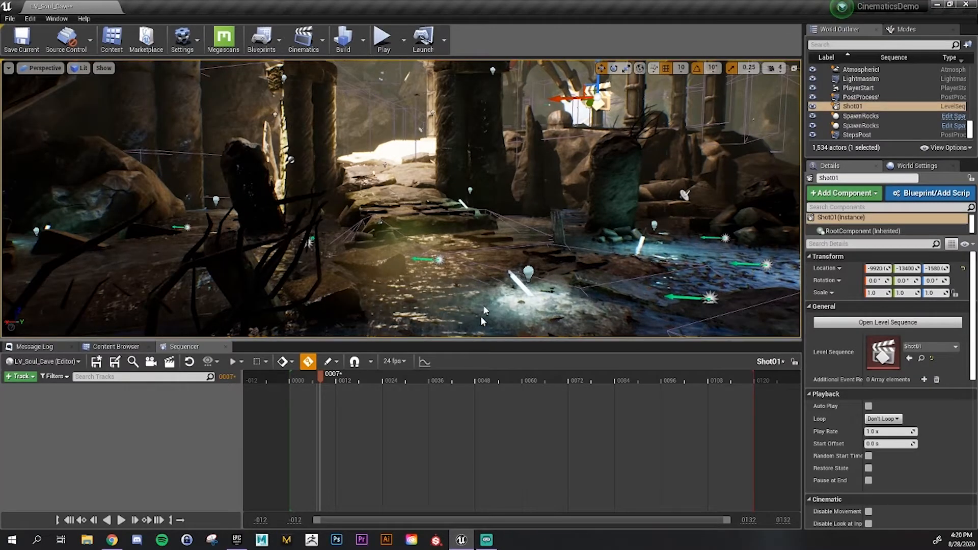
{"action": "left_click_drag", "start_coordinate": [489, 340], "coordinate": [512, 250]}
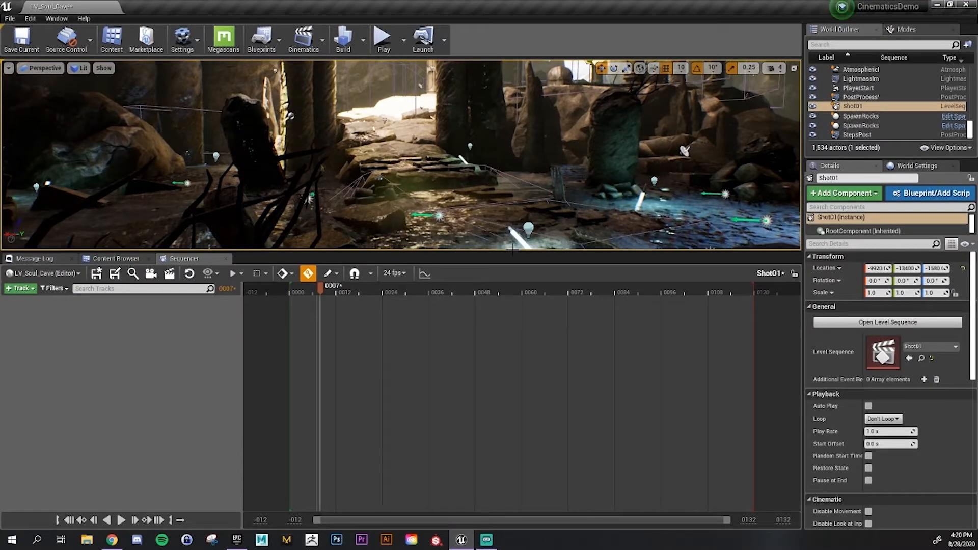
Create a new cine camera as the current camera cut and look over its Camera Cuts, CineCameraActor and CameraComponent tracks
{"action": "left_click", "coordinate": [152, 278]}
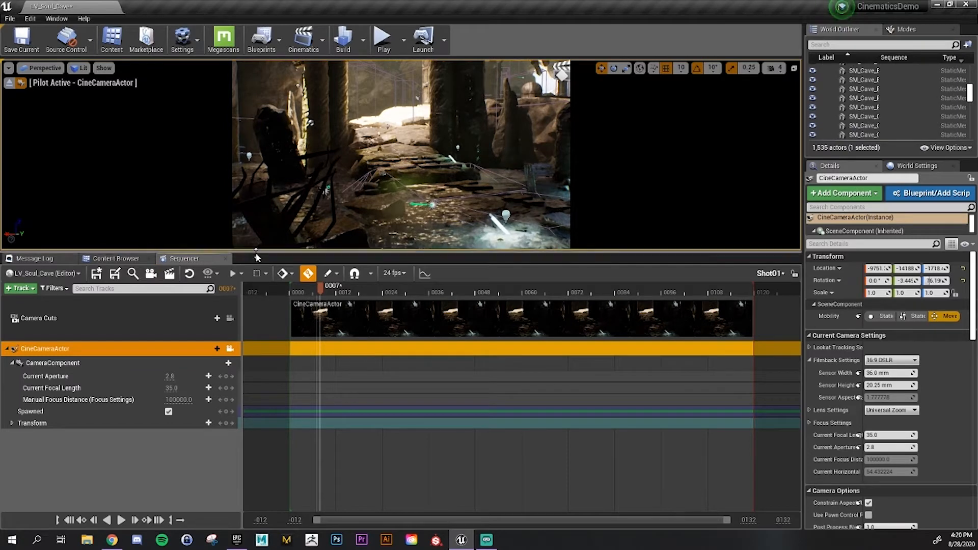
{"action": "left_click_drag", "start_coordinate": [260, 252], "coordinate": [261, 290]}
{"action": "left_click", "coordinate": [60, 357]}
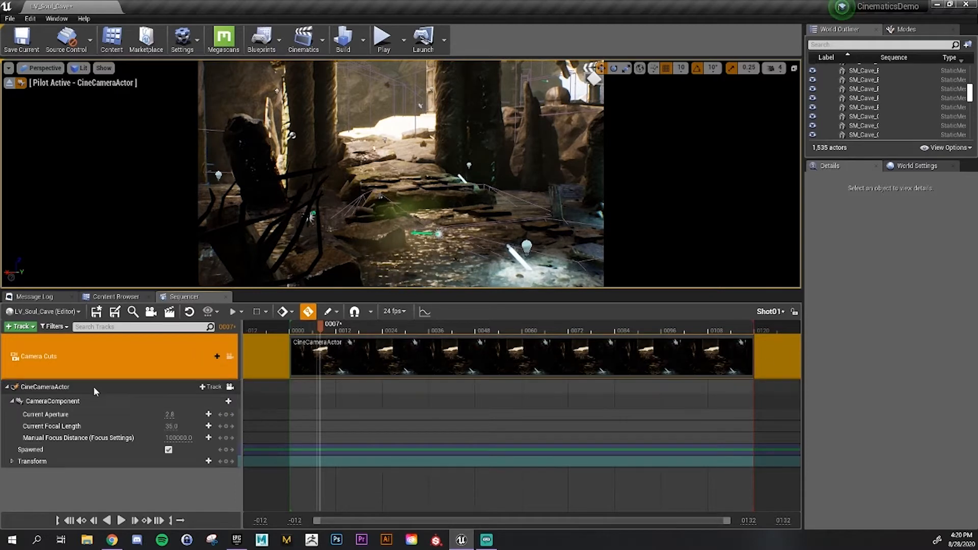
{"action": "left_click", "coordinate": [23, 388]}
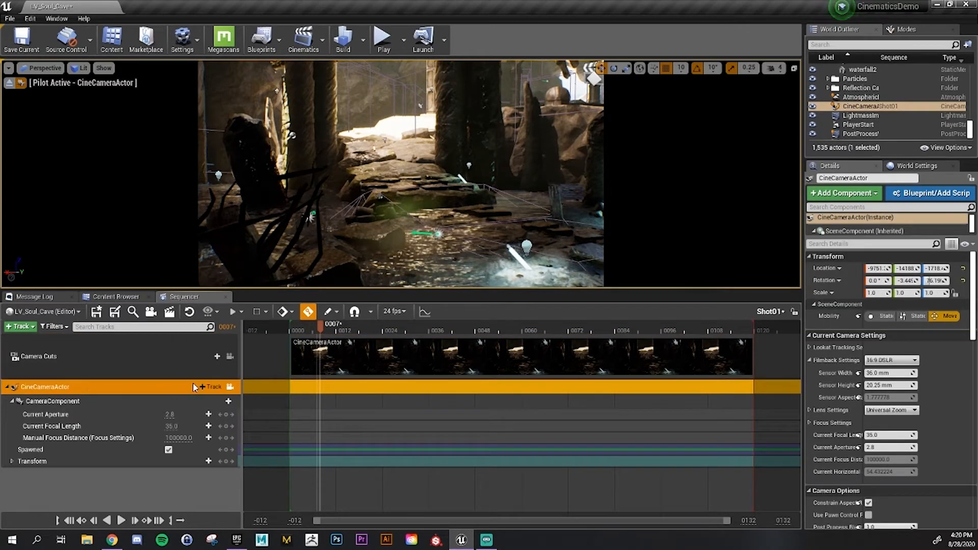
{"action": "left_click", "coordinate": [58, 405]}
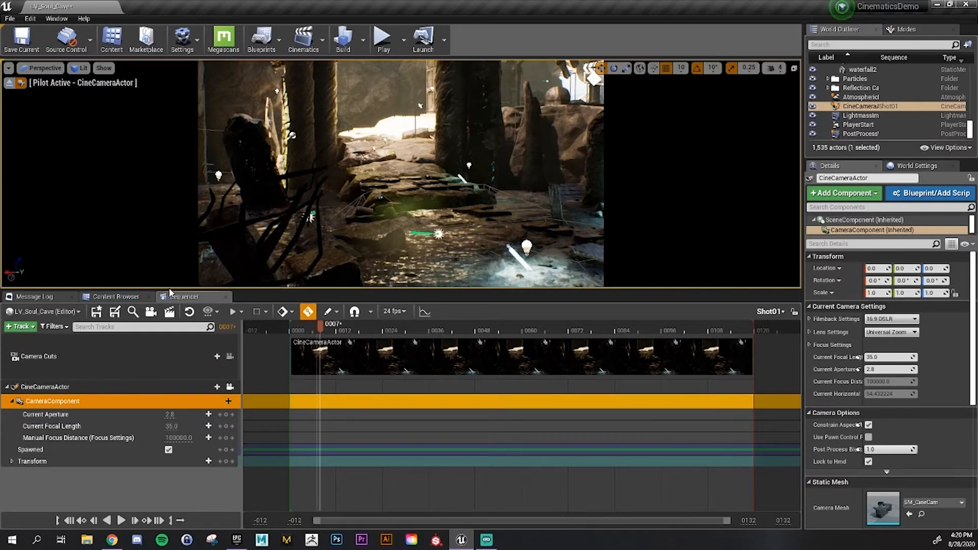
Enlarge the viewport and pilot CineCameraActor through the cave to frame the metal dome beside the column, with the waterfall behind
{"action": "left_click_drag", "start_coordinate": [171, 291], "coordinate": [182, 432]}
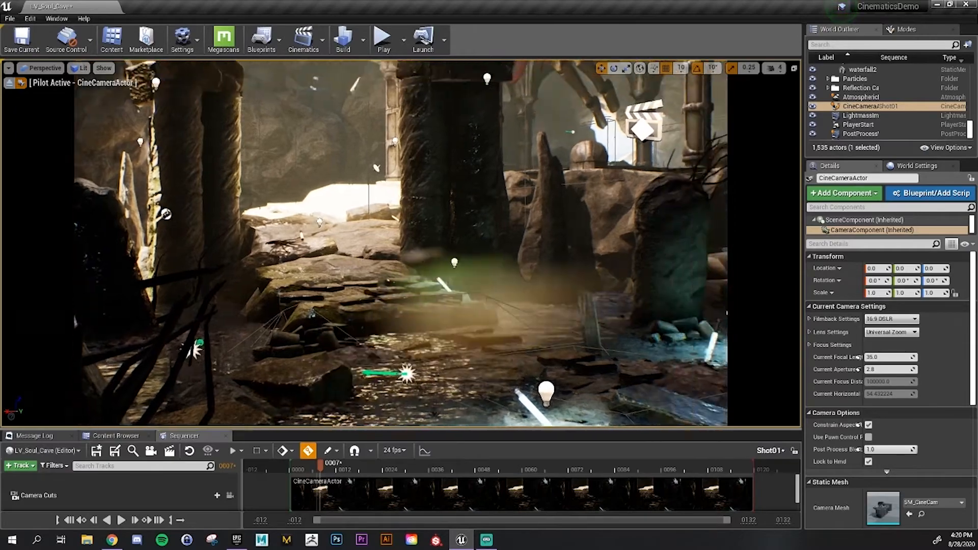
{"action": "key", "text": "w"}
{"action": "key", "text": "e"}
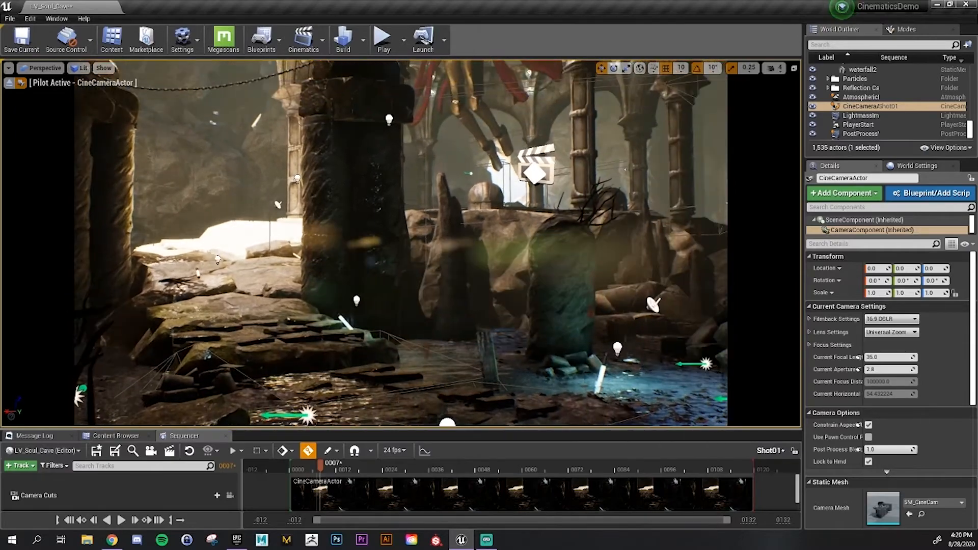
{"action": "key", "text": "a"}
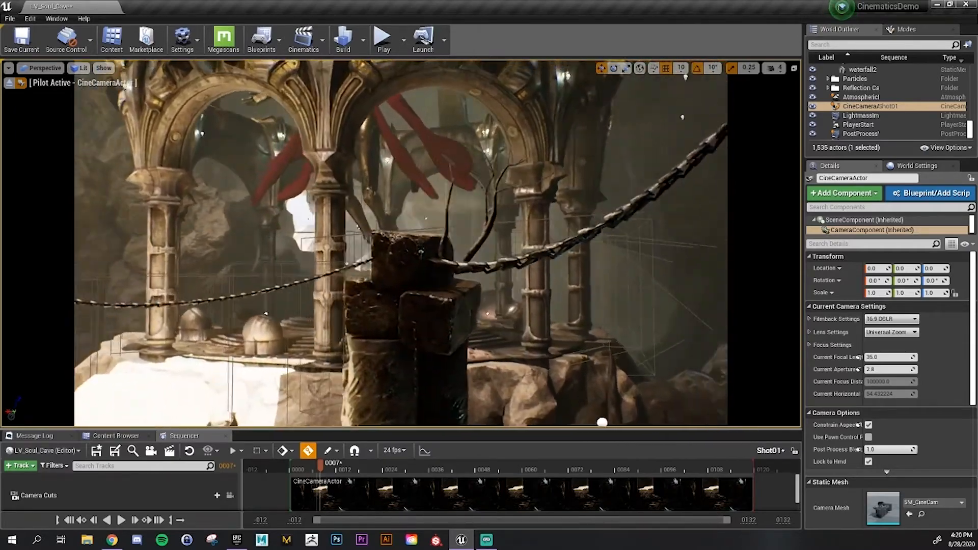
{"action": "key", "text": "w"}
{"action": "key", "text": "w"}
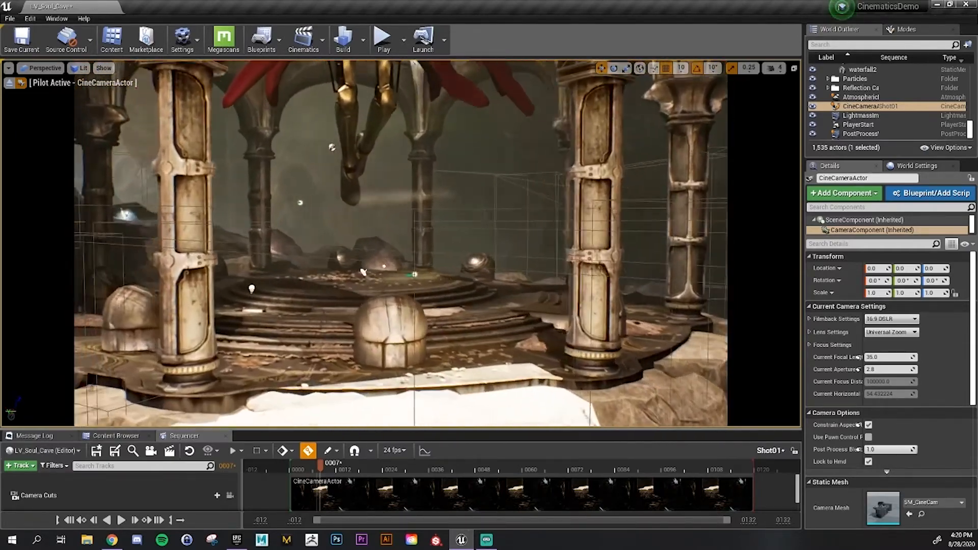
{"action": "key", "text": "a"}
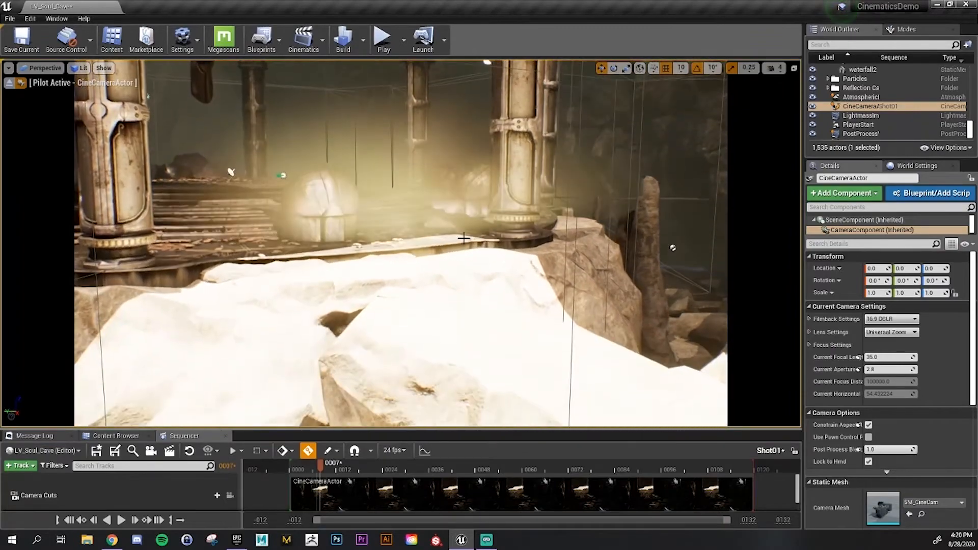
{"action": "key", "text": "w"}
{"action": "right_click_drag", "start_coordinate": [463, 238], "coordinate": [585, 198]}
{"action": "key", "text": "a"}
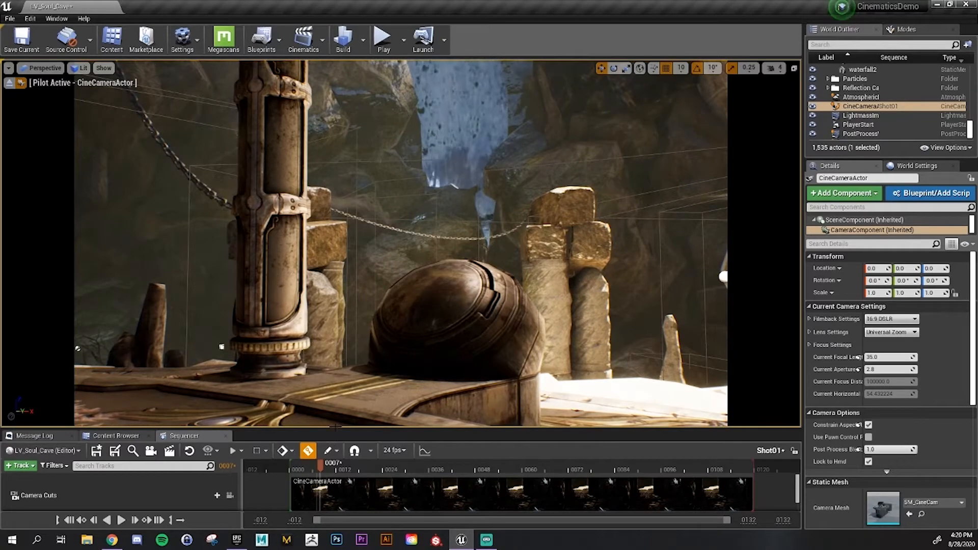
Enlarge the Sequencer and scrub along the Camera Cuts track to about frame 75 and back to frame 24
{"action": "left_click_drag", "start_coordinate": [329, 429], "coordinate": [331, 233]}
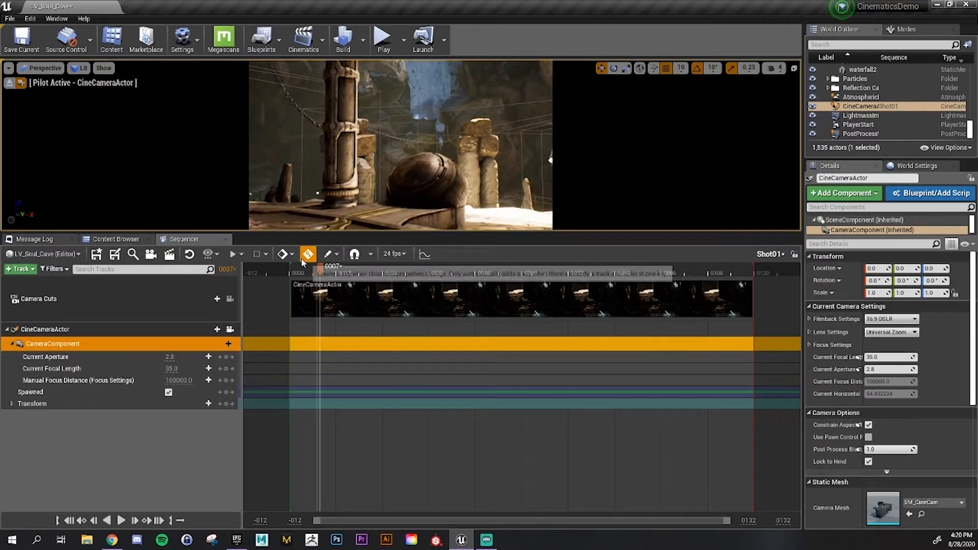
{"action": "left_click", "coordinate": [63, 311]}
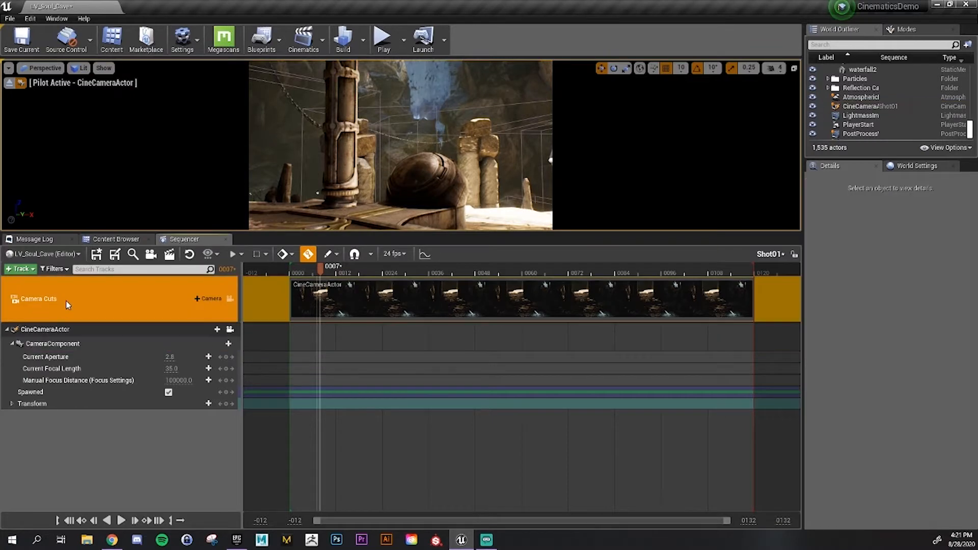
{"action": "left_click_drag", "start_coordinate": [320, 270], "coordinate": [342, 353]}
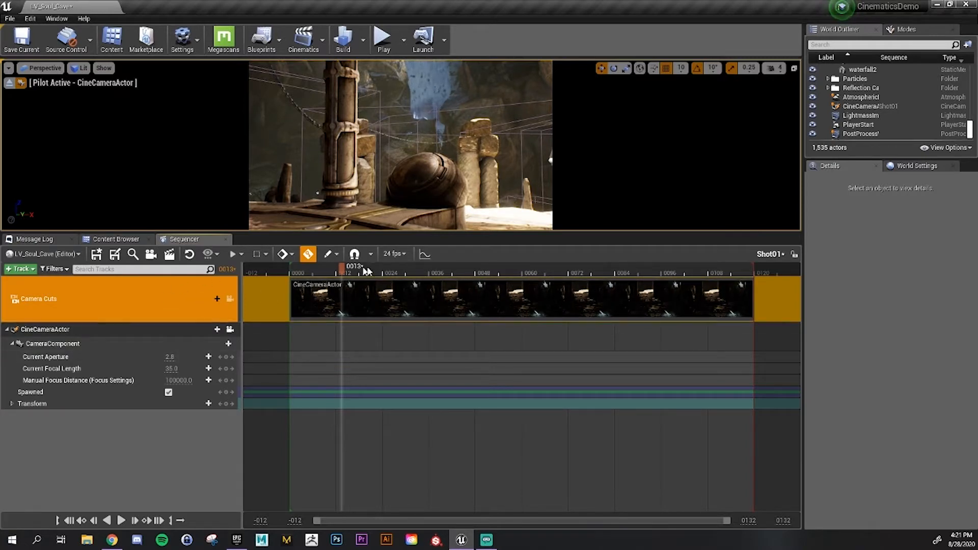
{"action": "left_click_drag", "start_coordinate": [342, 266], "coordinate": [580, 266]}
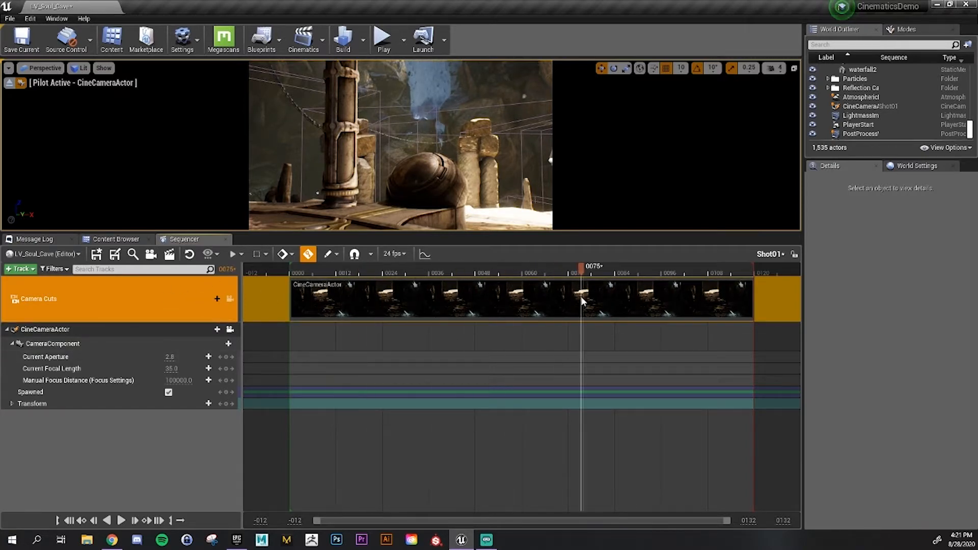
{"action": "left_click", "coordinate": [298, 358]}
{"action": "left_click_drag", "start_coordinate": [395, 273], "coordinate": [383, 300]}
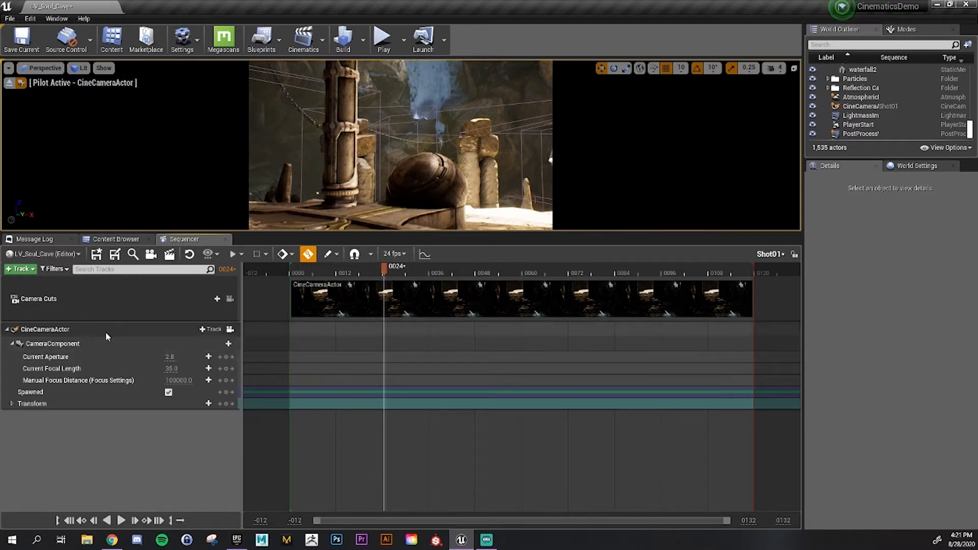
Create a second cine camera and add CineCameraActor2 to the Camera Cuts track at frame 26
{"action": "left_click", "coordinate": [20, 269]}
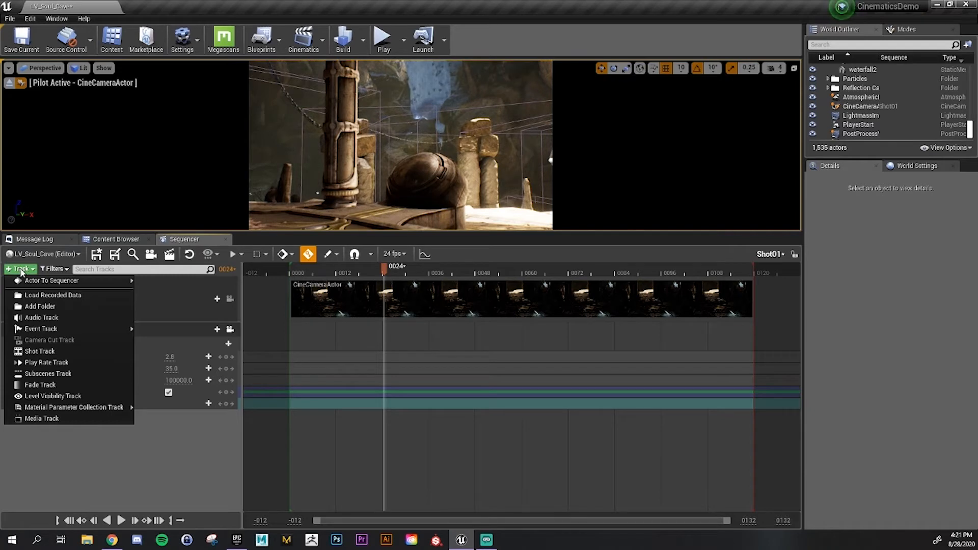
{"action": "left_click", "coordinate": [26, 270]}
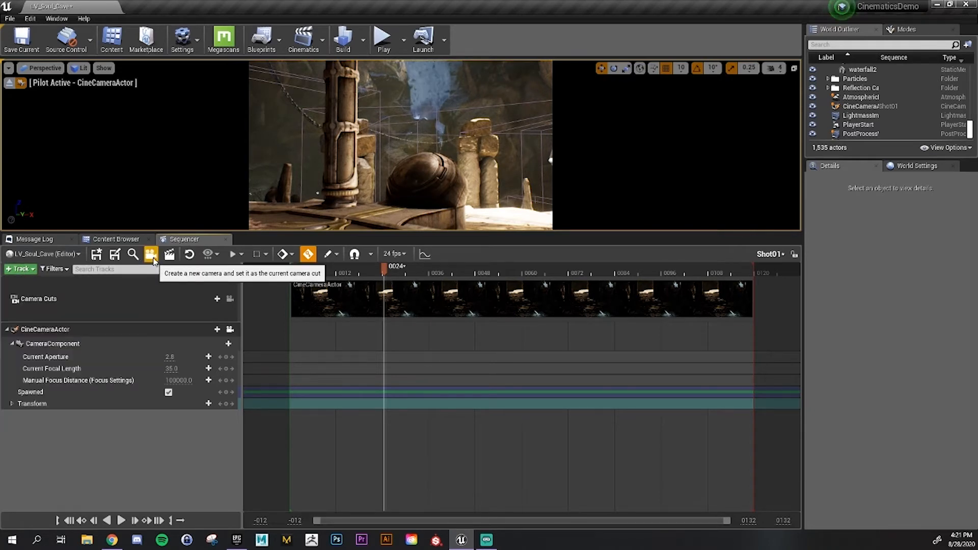
{"action": "left_click", "coordinate": [151, 255]}
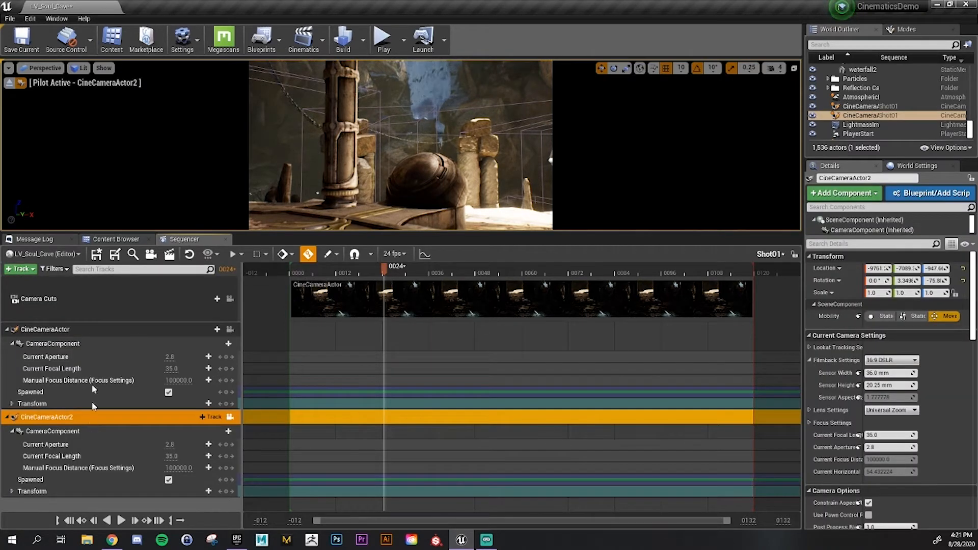
{"action": "mouse_move", "coordinate": [381, 269]}
{"action": "left_mouse_down"}
{"action": "mouse_move", "coordinate": [334, 276]}
{"action": "mouse_move", "coordinate": [391, 272]}
{"action": "left_mouse_up"}
{"action": "left_click", "coordinate": [76, 302]}
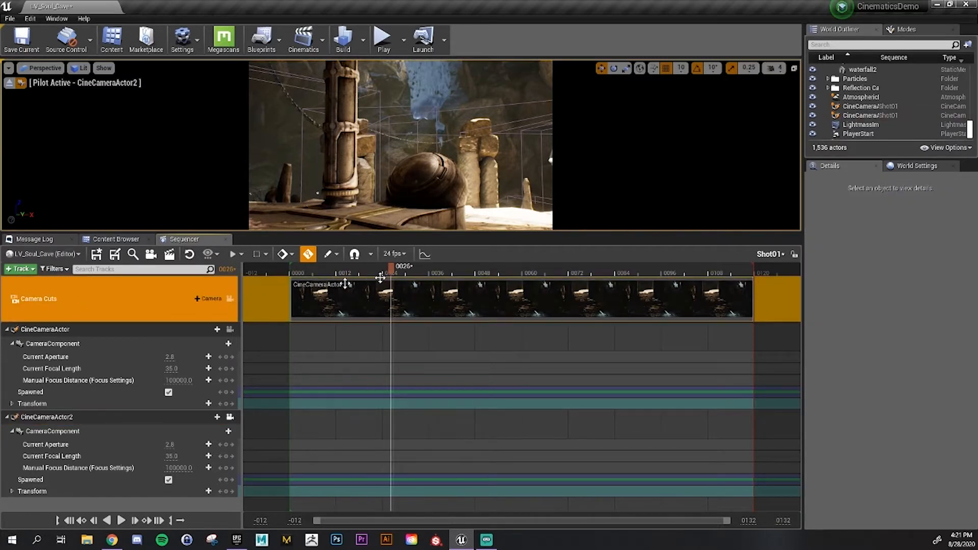
{"action": "left_click", "coordinate": [198, 300]}
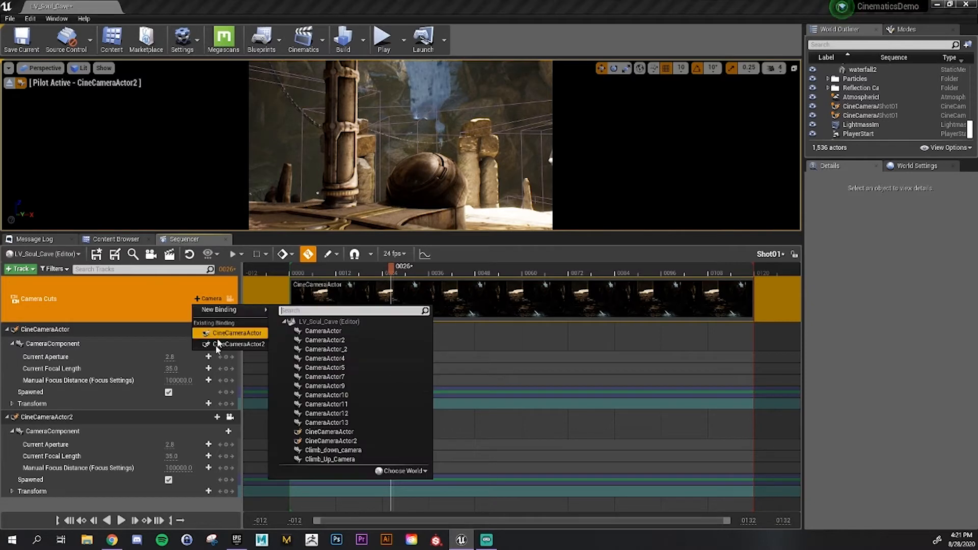
{"action": "left_click", "coordinate": [216, 344]}
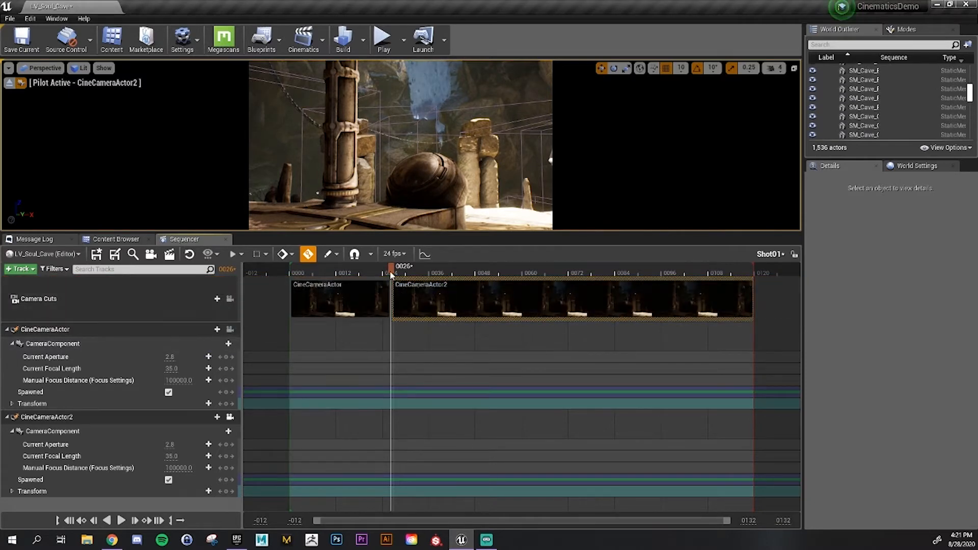
Scrub the playhead between the CineCameraActor and CineCameraActor2 cuts to compare the two sections
{"action": "left_click_drag", "start_coordinate": [391, 292], "coordinate": [357, 326]}
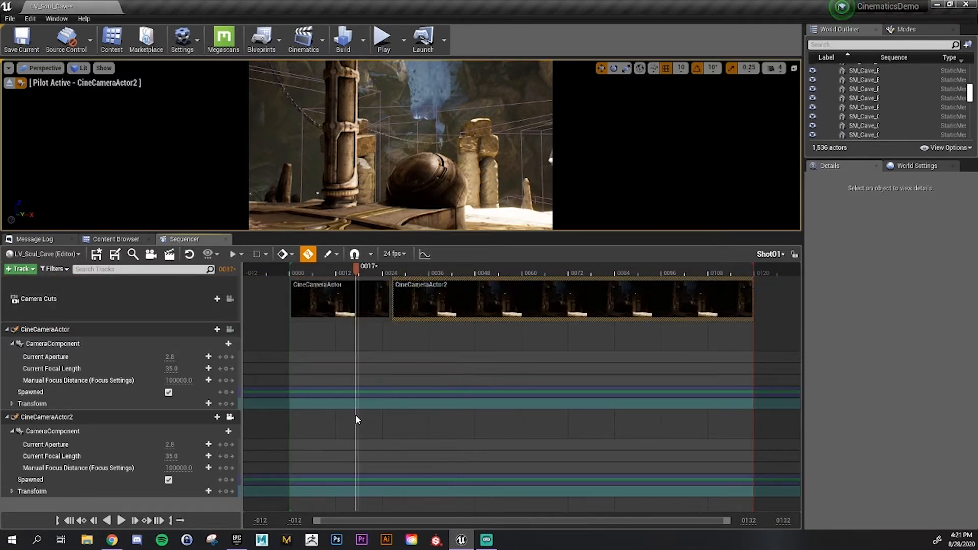
{"action": "left_click", "coordinate": [332, 312]}
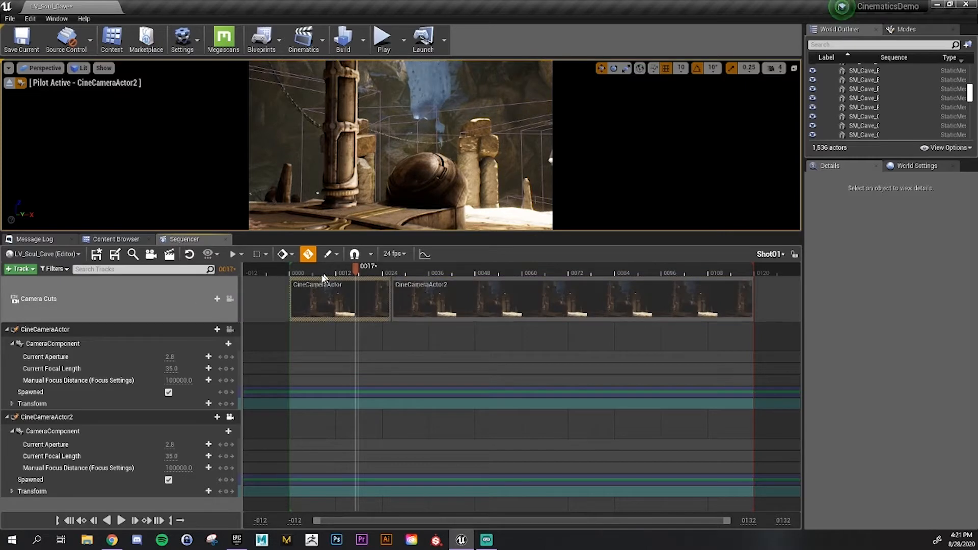
{"action": "mouse_move", "coordinate": [335, 274]}
{"action": "left_mouse_down"}
{"action": "mouse_move", "coordinate": [313, 274]}
{"action": "mouse_move", "coordinate": [338, 275]}
{"action": "left_mouse_up"}
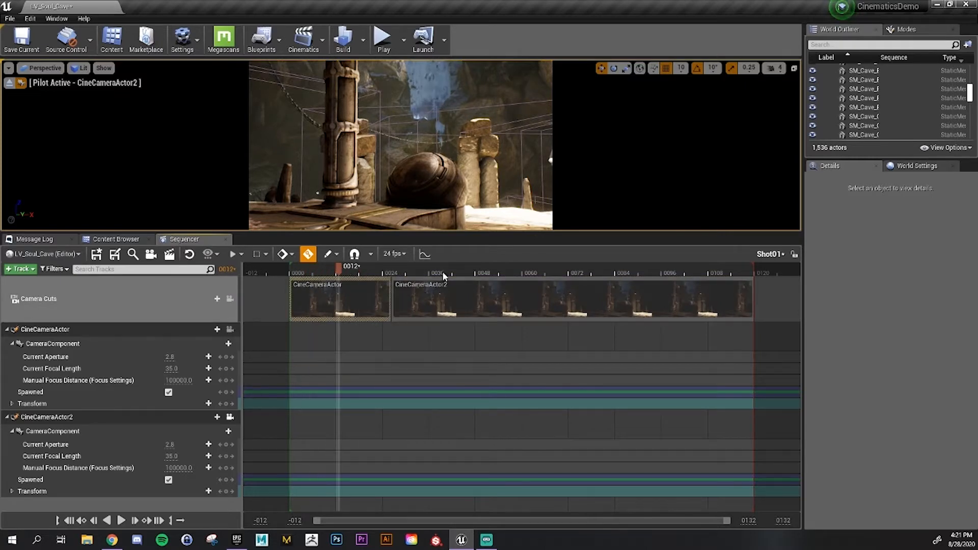
{"action": "left_click", "coordinate": [478, 271]}
{"action": "left_click", "coordinate": [483, 306]}
Pilot CineCameraActor2 to a different view of the dome, column and bright rock
{"action": "key", "text": "d"}
{"action": "mouse_move", "coordinate": [483, 176]}
{"action": "right_mouse_down"}
{"action": "mouse_move", "coordinate": [441, 176]}
{"action": "mouse_move", "coordinate": [476, 176]}
{"action": "right_mouse_up"}
{"action": "key", "text": "d"}
Scrub back to about frame 22 in the first camera cut and check the viewport's perspective and camera options
{"action": "mouse_move", "coordinate": [483, 271]}
{"action": "left_mouse_down"}
{"action": "mouse_move", "coordinate": [330, 273]}
{"action": "mouse_move", "coordinate": [374, 277]}
{"action": "left_mouse_up"}
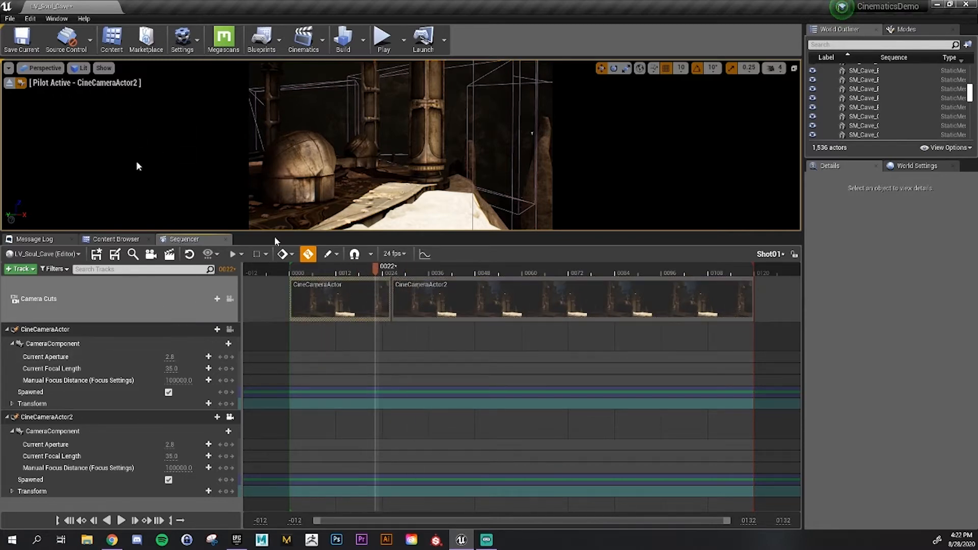
{"action": "left_click", "coordinate": [45, 73]}
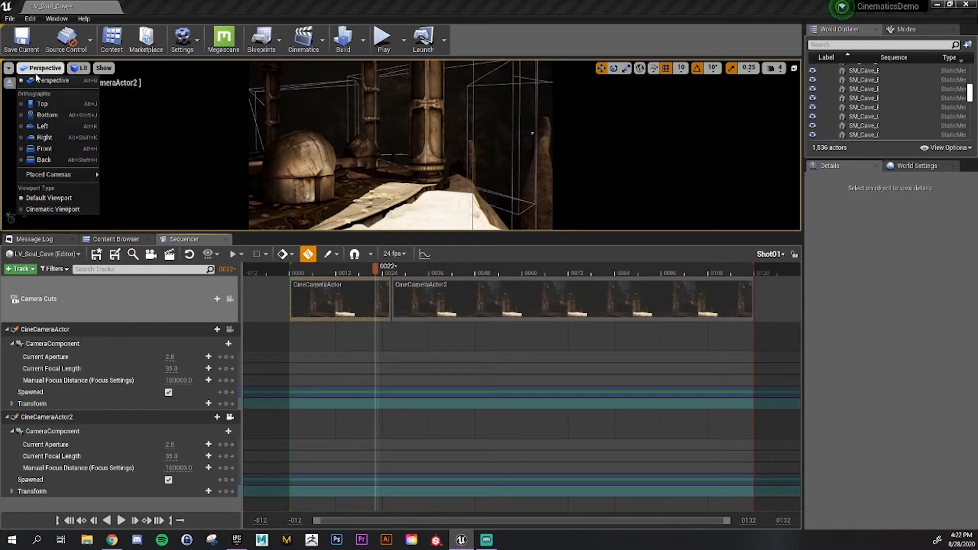
{"action": "left_click", "coordinate": [37, 73]}
Move the playhead to frame 26 and delete CineCameraActor2 from the sequence
{"action": "left_click", "coordinate": [392, 273]}
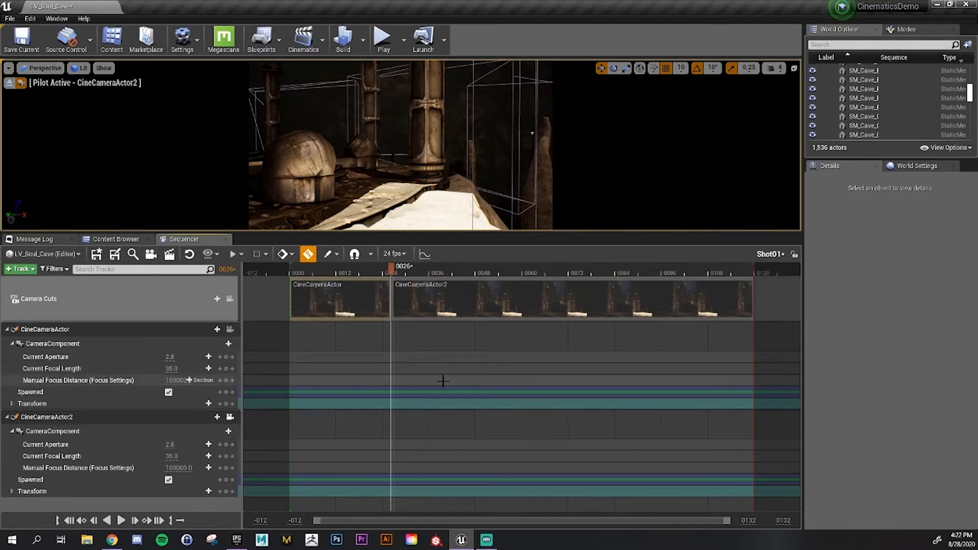
{"action": "left_click", "coordinate": [96, 419]}
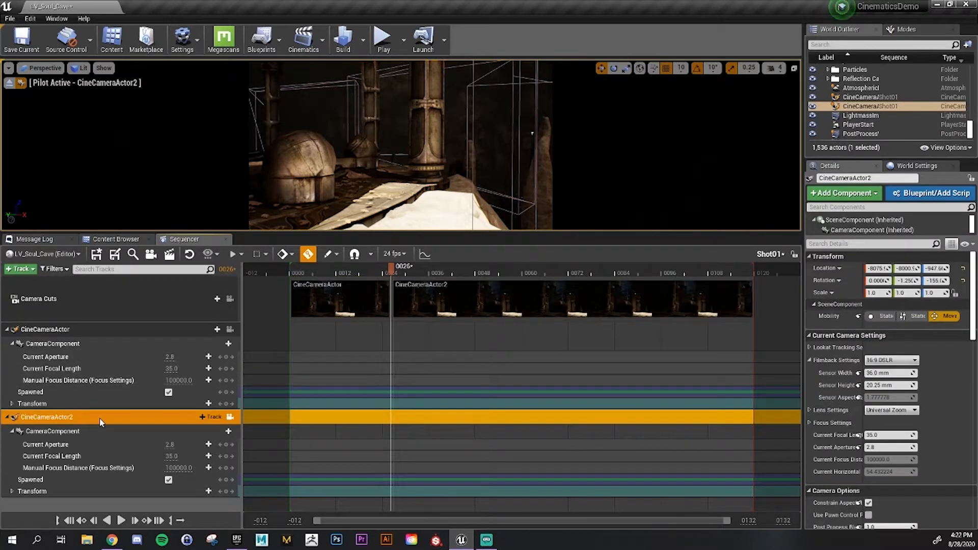
{"action": "key", "text": "Delete"}
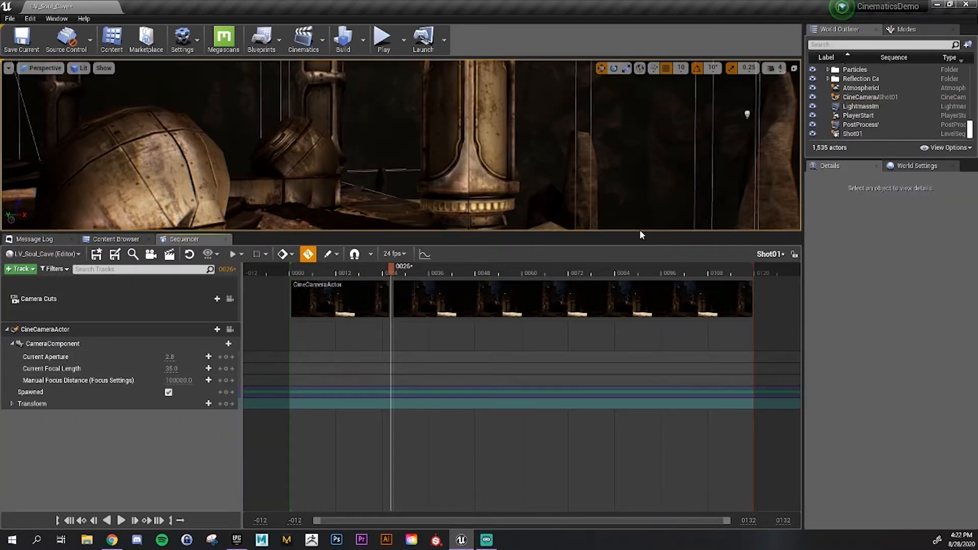
Select CineCameraActor in the sequence and enlarge the viewport height, the side column's width and the World Outliner's height
{"action": "left_click_drag", "start_coordinate": [639, 232], "coordinate": [621, 308]}
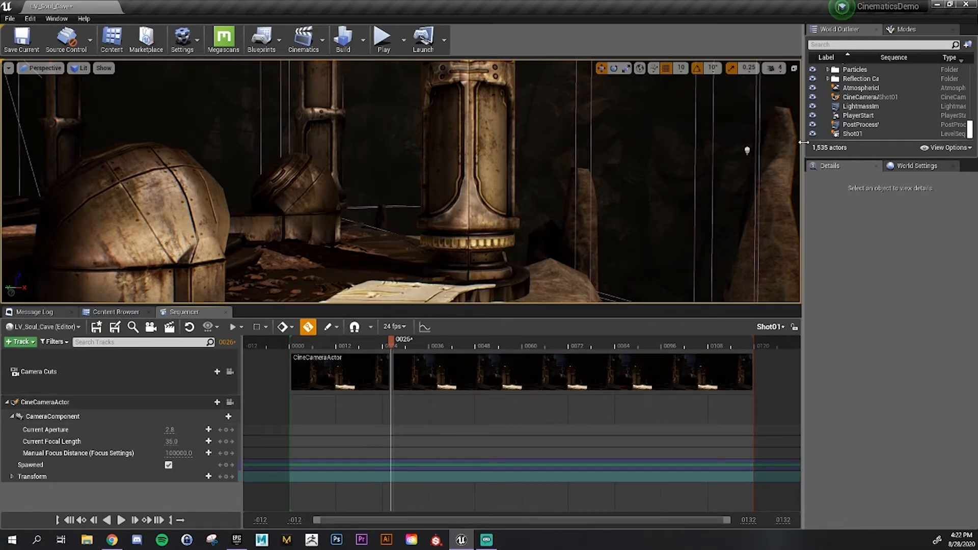
{"action": "left_click_drag", "start_coordinate": [803, 143], "coordinate": [723, 151]}
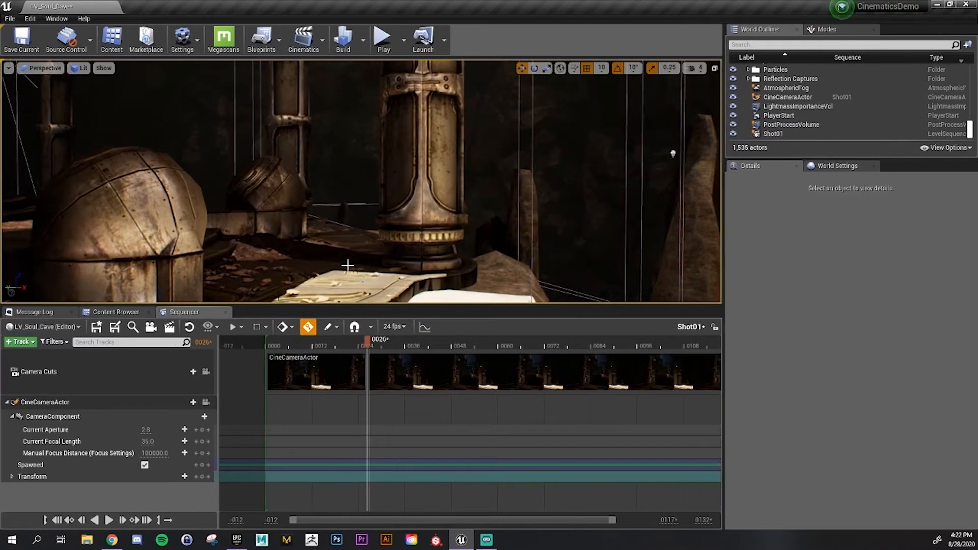
{"action": "left_click", "coordinate": [71, 402]}
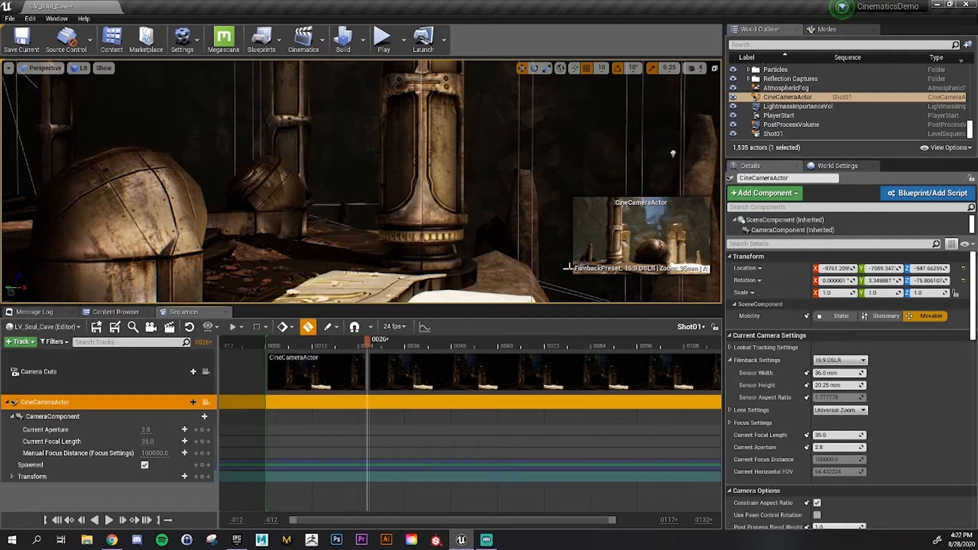
{"action": "left_click", "coordinate": [803, 97]}
{"action": "left_click_drag", "start_coordinate": [724, 88], "coordinate": [675, 93]}
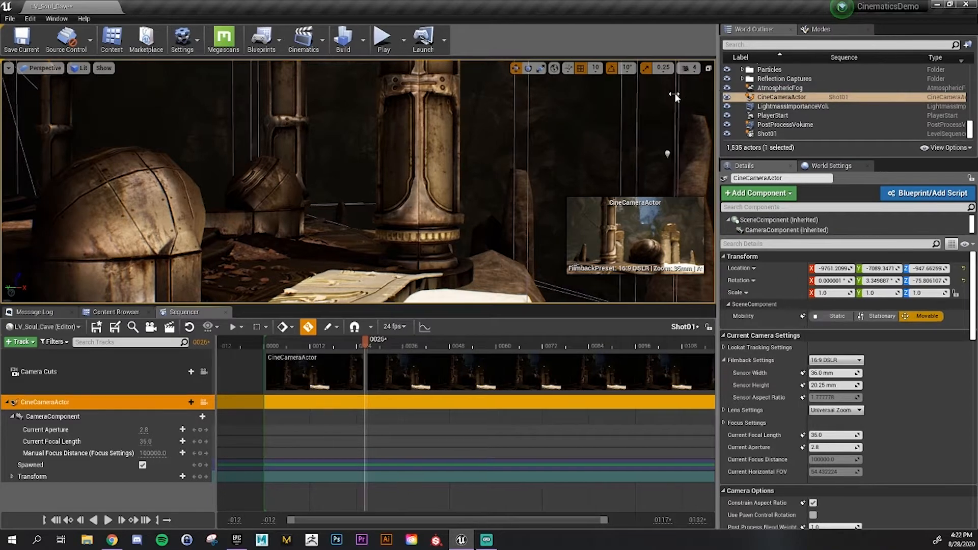
{"action": "left_click_drag", "start_coordinate": [769, 159], "coordinate": [769, 337]}
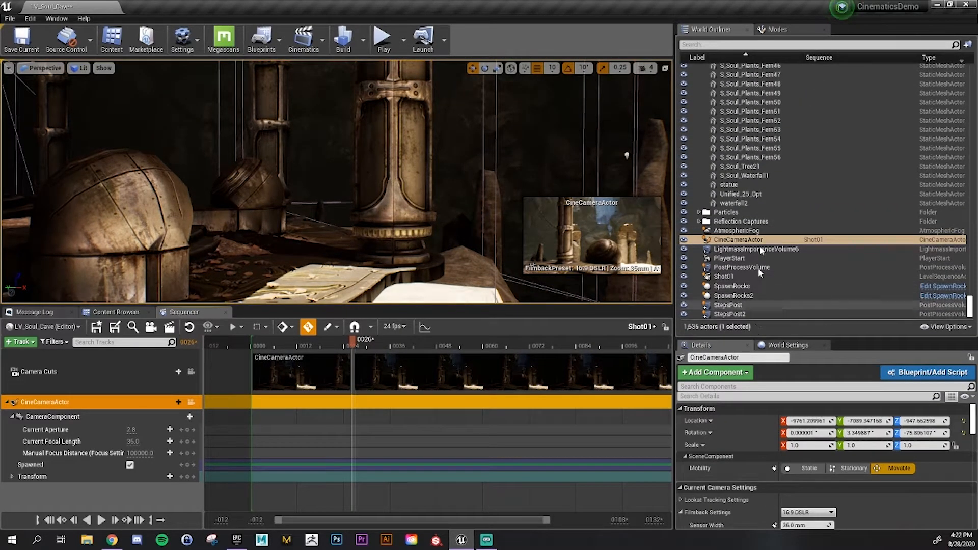
Collapse the Lighting and Meshes folders in the World Outliner
{"action": "scroll", "coordinate": [754, 235], "scroll_direction": "up", "scroll_amount": 2}
{"action": "scroll", "coordinate": [753, 233], "scroll_direction": "up", "scroll_amount": 5}
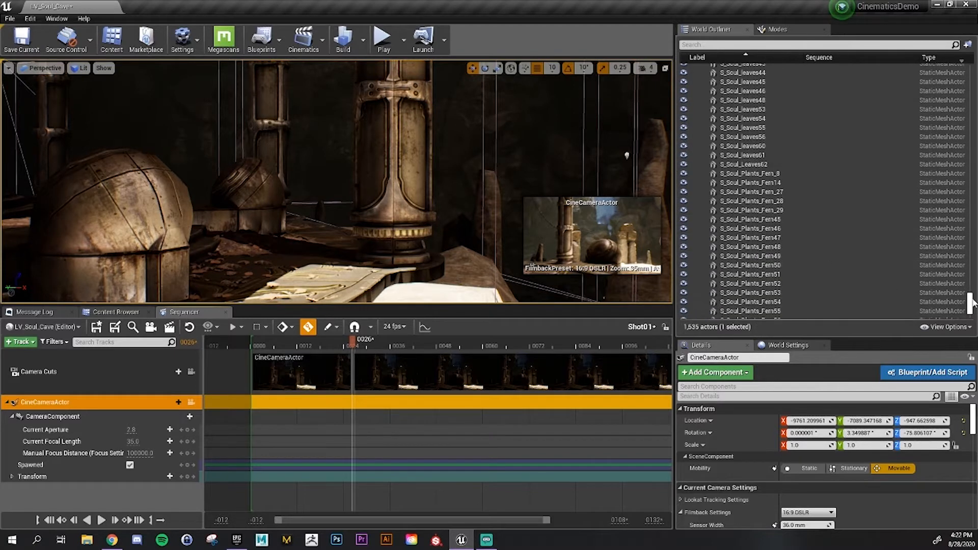
{"action": "left_click_drag", "start_coordinate": [971, 301], "coordinate": [973, 50]}
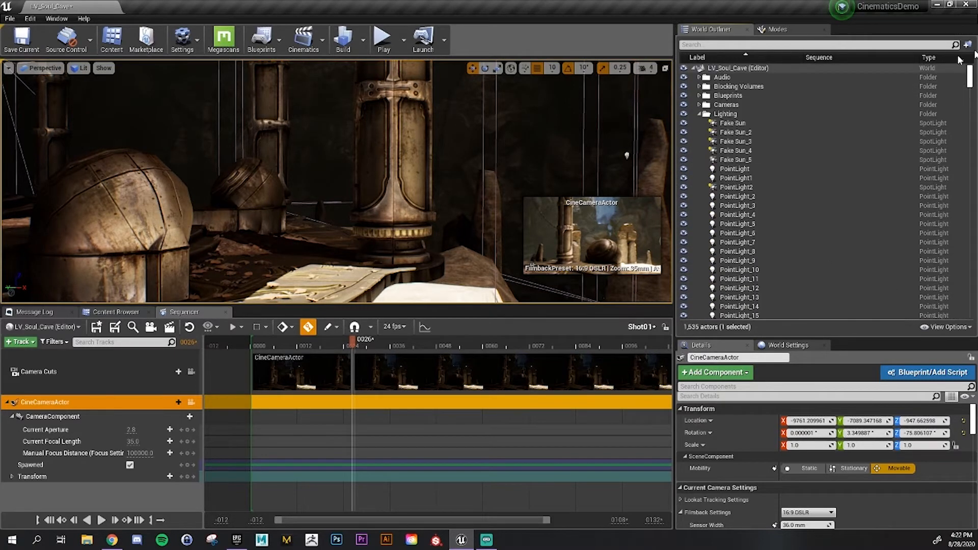
{"action": "left_click", "coordinate": [699, 113]}
{"action": "left_click", "coordinate": [700, 123]}
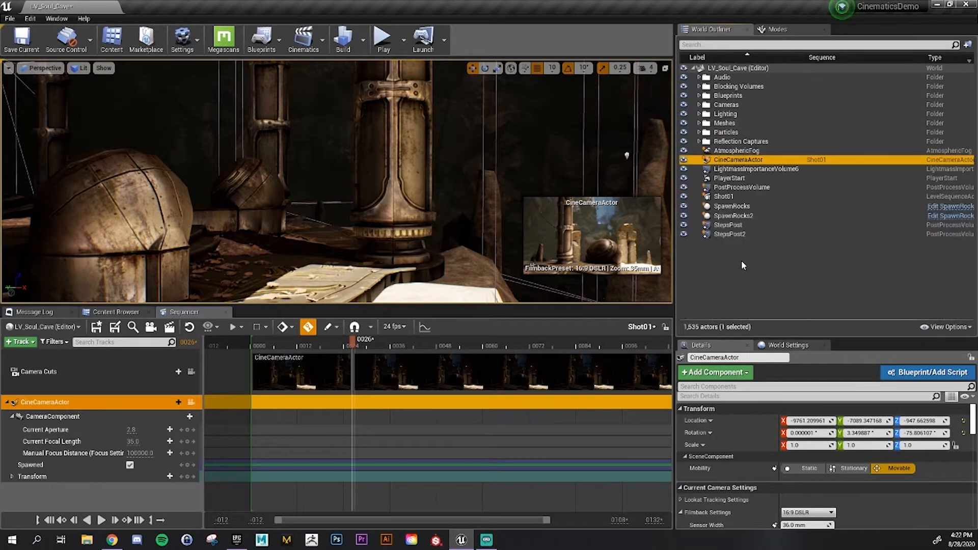
Create a new World Outliner folder named Sequencer
{"action": "right_click", "coordinate": [741, 261]}
{"action": "left_click", "coordinate": [763, 272]}
{"action": "type", "text": "Sequencer"}
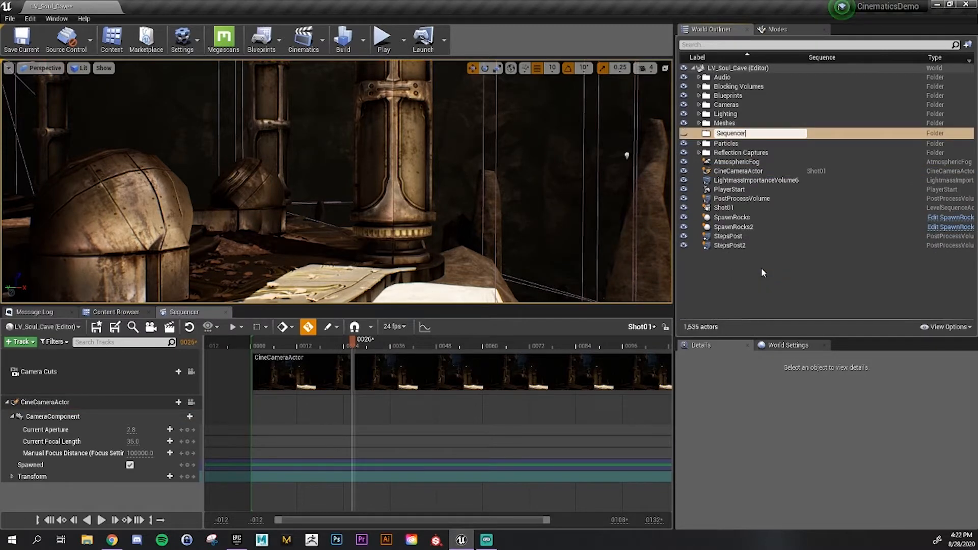
{"action": "key", "text": "Return"}
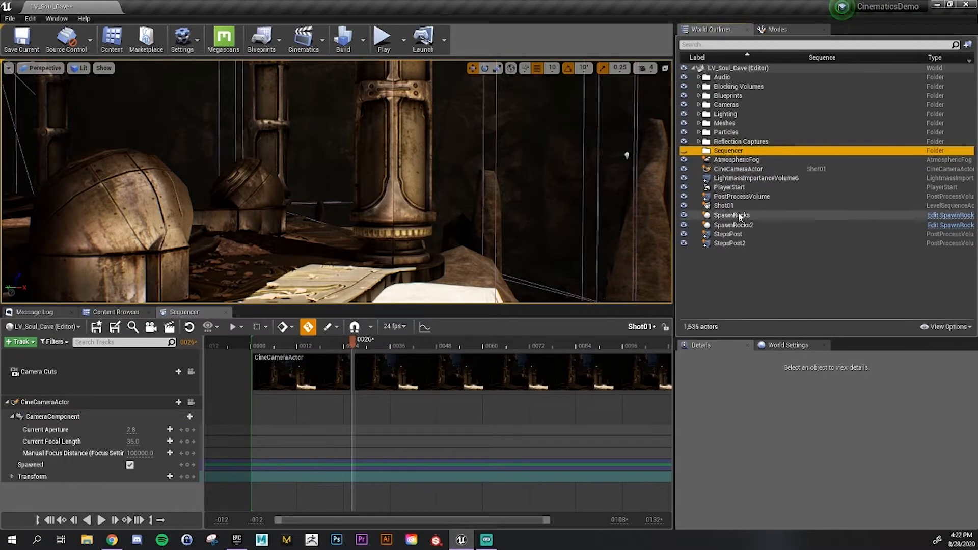
Move CineCameraActor and the Shot01 level sequence into the Sequencer folder
{"action": "left_click", "coordinate": [725, 206]}
{"action": "left_click", "coordinate": [732, 170]}
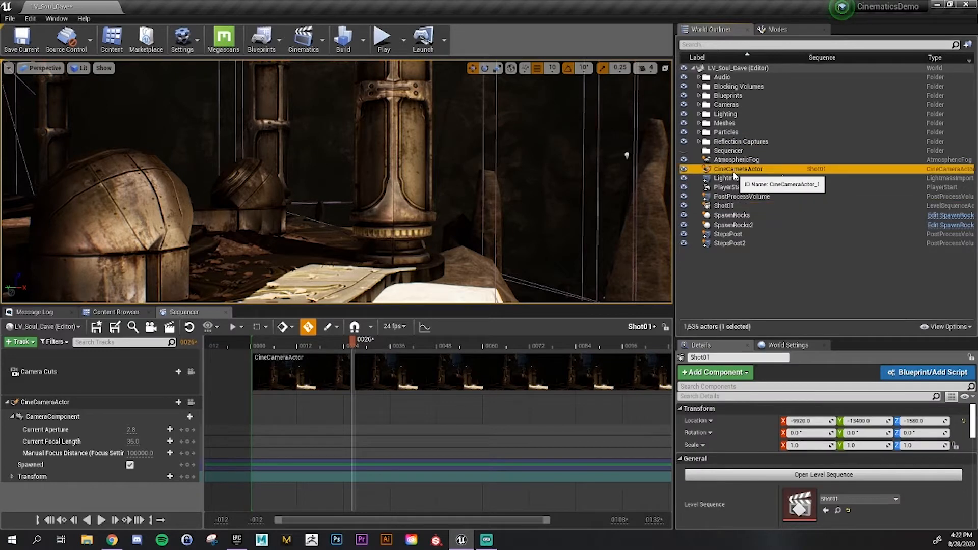
{"action": "left_click_drag", "start_coordinate": [732, 170], "coordinate": [721, 152]}
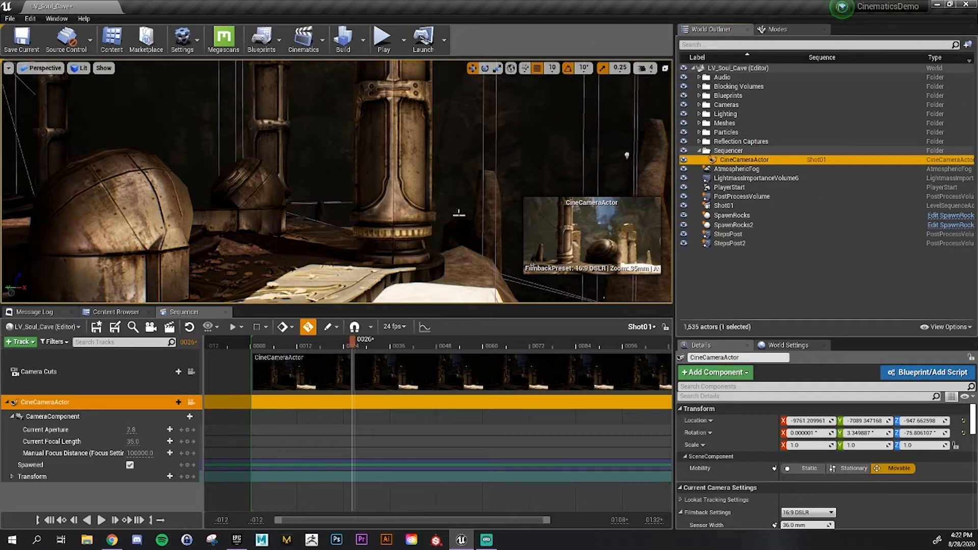
{"action": "left_click", "coordinate": [724, 206]}
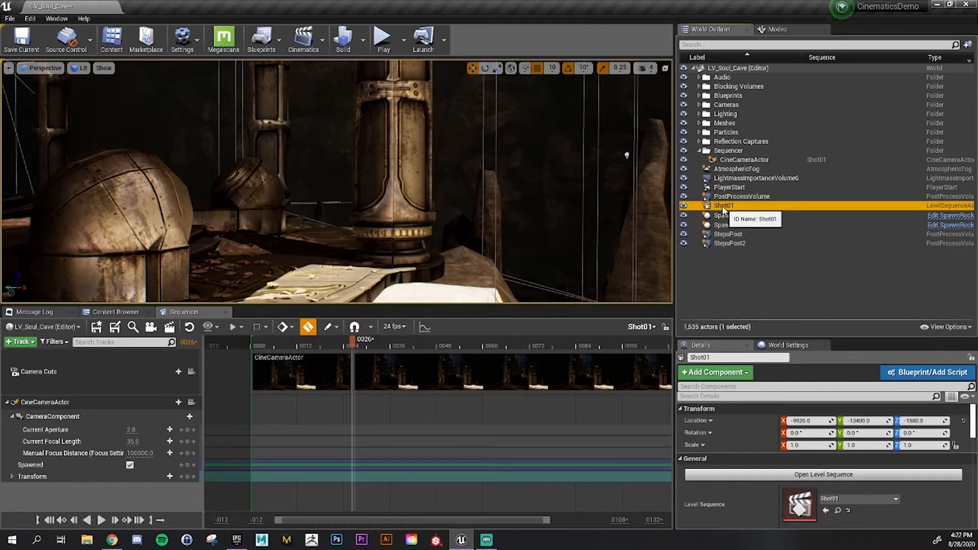
{"action": "left_click_drag", "start_coordinate": [724, 209], "coordinate": [733, 150]}
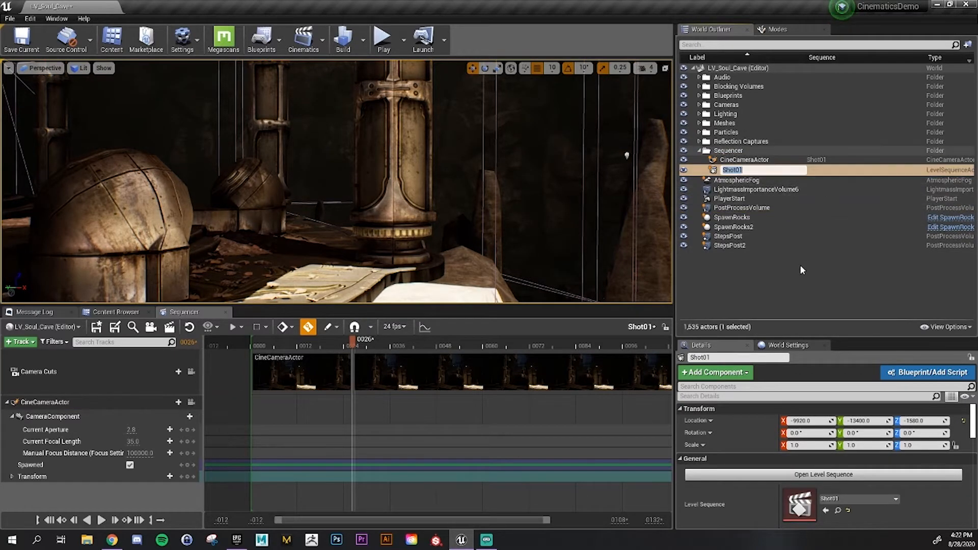
Rename CineCameraActor as CineCamera_Shot01
{"action": "left_click", "coordinate": [776, 160]}
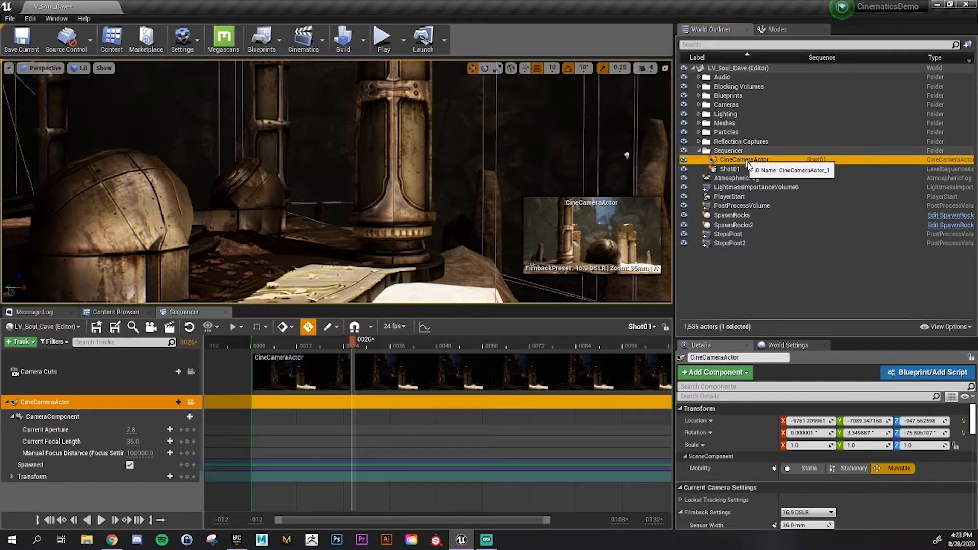
{"action": "key", "text": "F2"}
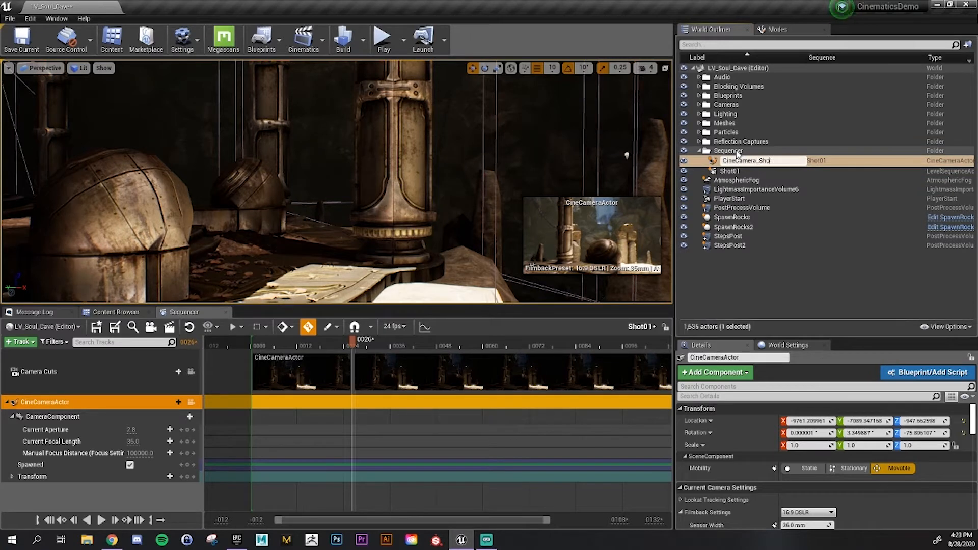
{"action": "key", "text": "Return"}
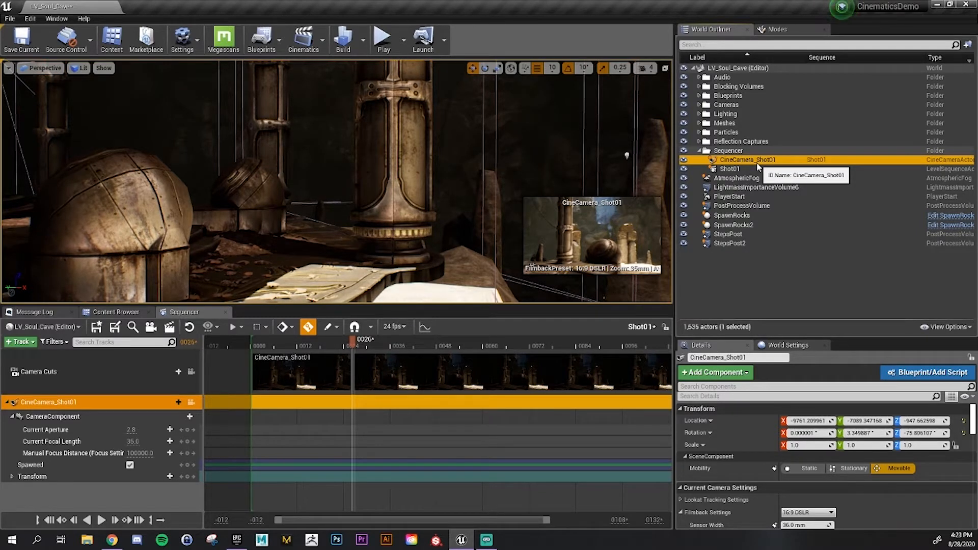
Rename the cine camera in the Sequencer folder as CineCamera_Cave
{"action": "left_click", "coordinate": [758, 163]}
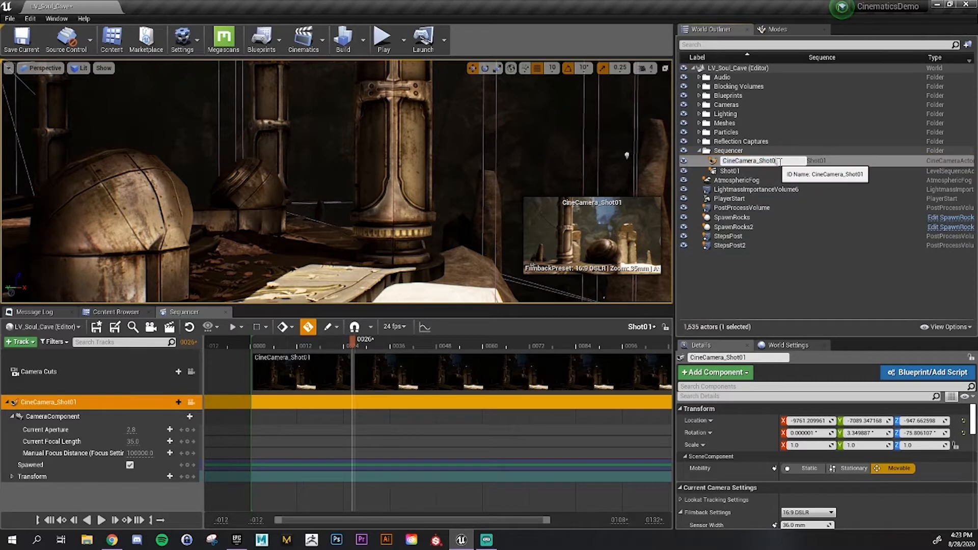
{"action": "left_click_drag", "start_coordinate": [780, 162], "coordinate": [764, 174]}
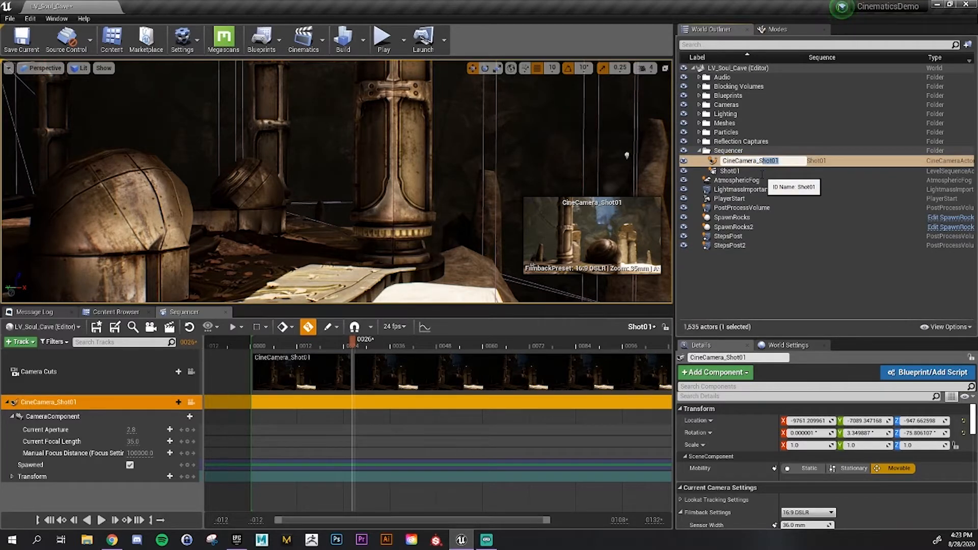
{"action": "type", "text": "Ca"}
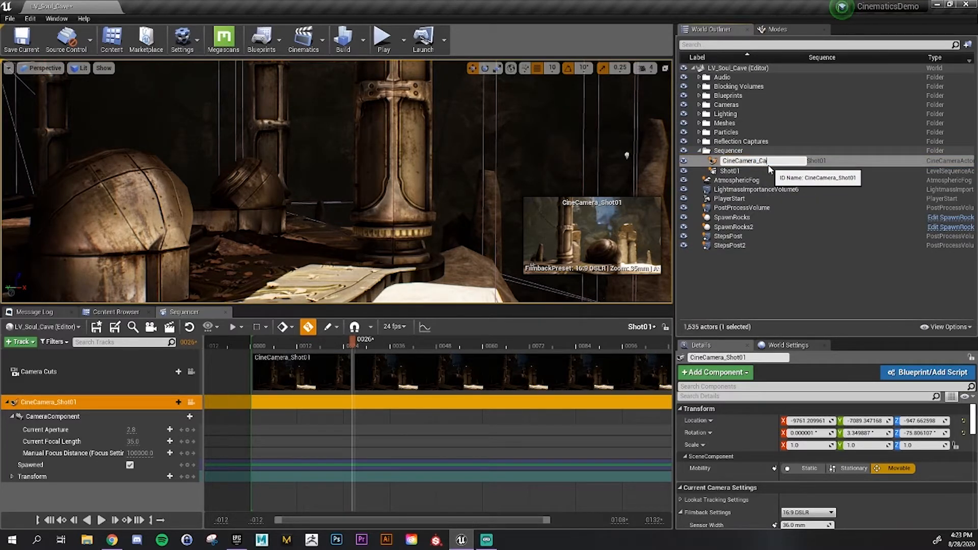
{"action": "type", "text": "ve"}
{"action": "key", "text": "Return"}
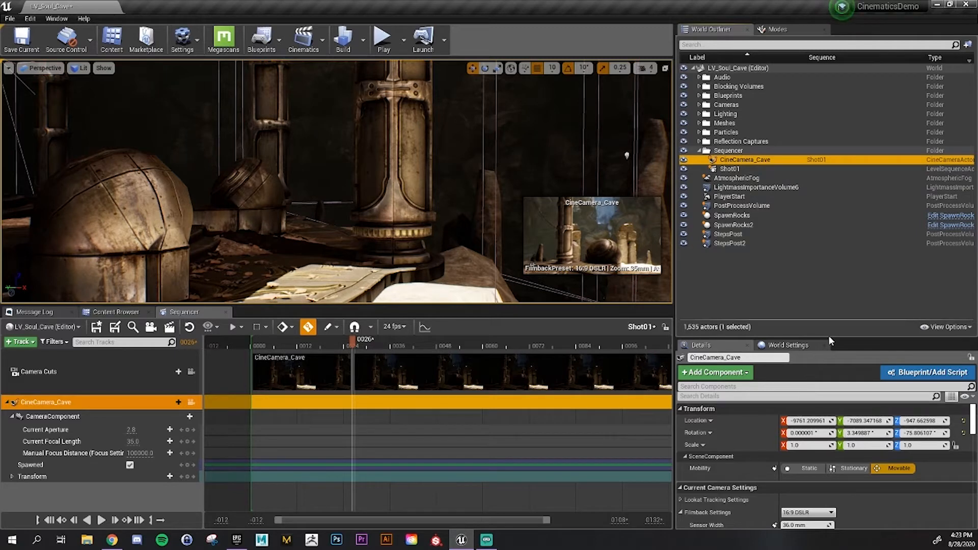
Shrink the World Outliner to give the Details area below it more height
{"action": "left_click", "coordinate": [809, 344]}
{"action": "left_click", "coordinate": [738, 344]}
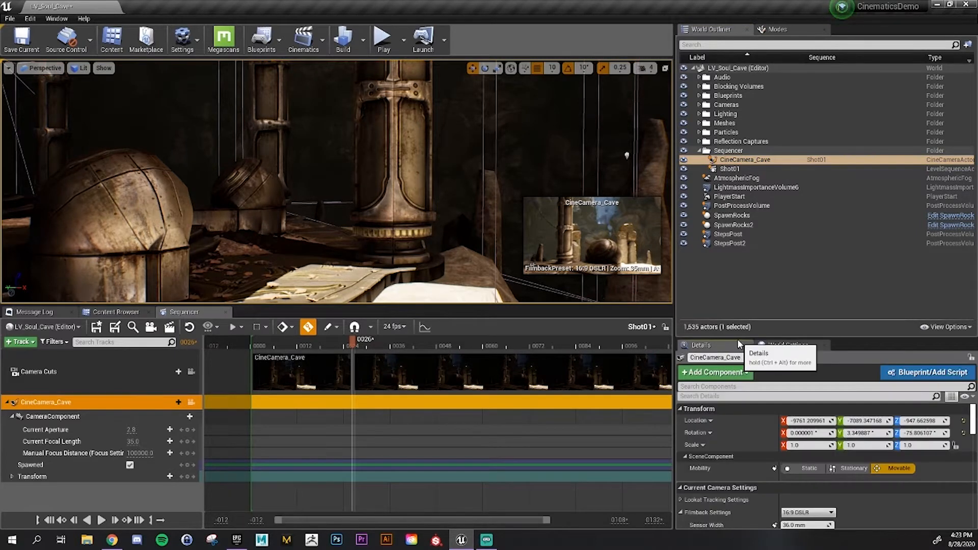
{"action": "left_click_drag", "start_coordinate": [740, 336], "coordinate": [787, 181]}
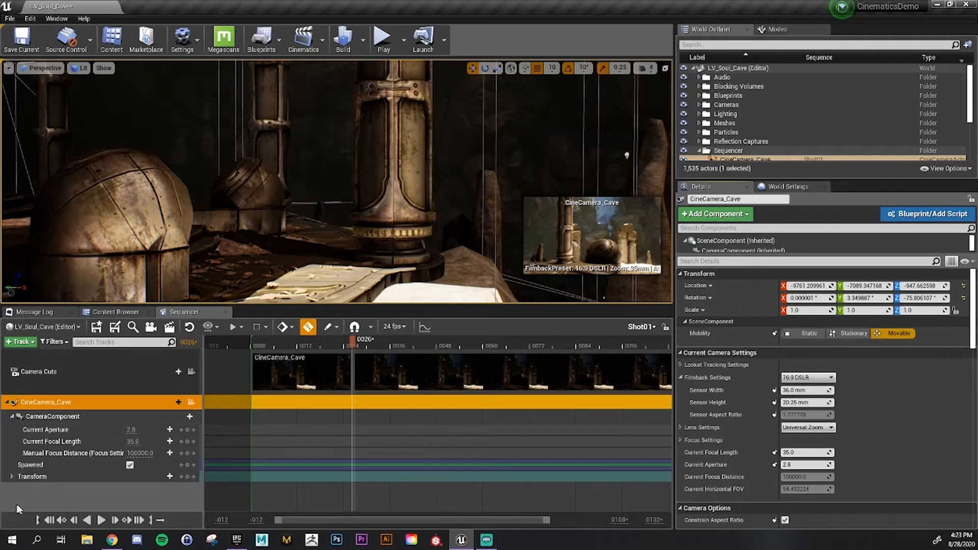
Examine the location channels of CineCamera_Cave's Transform track against the camera's transform details, and collapse the track
{"action": "left_click", "coordinate": [56, 478]}
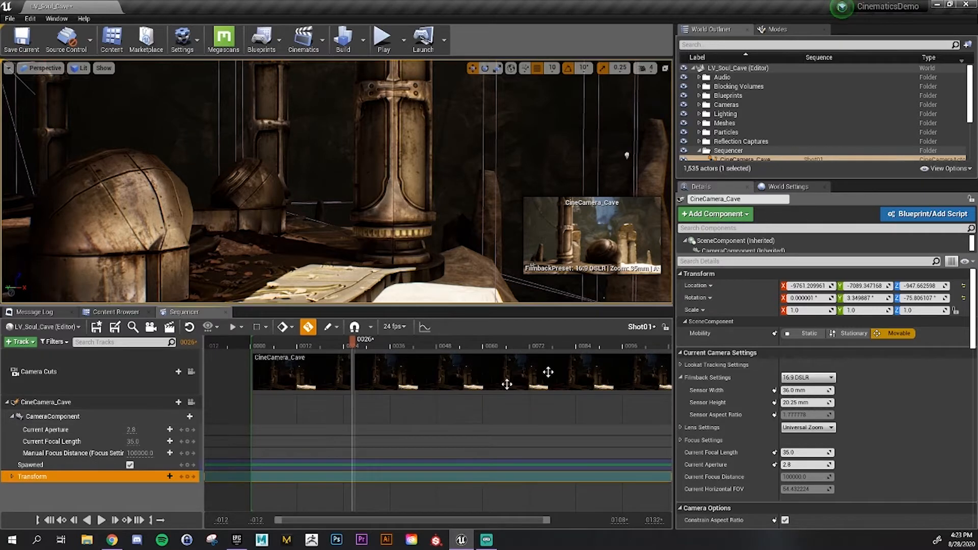
{"action": "left_click", "coordinate": [11, 476]}
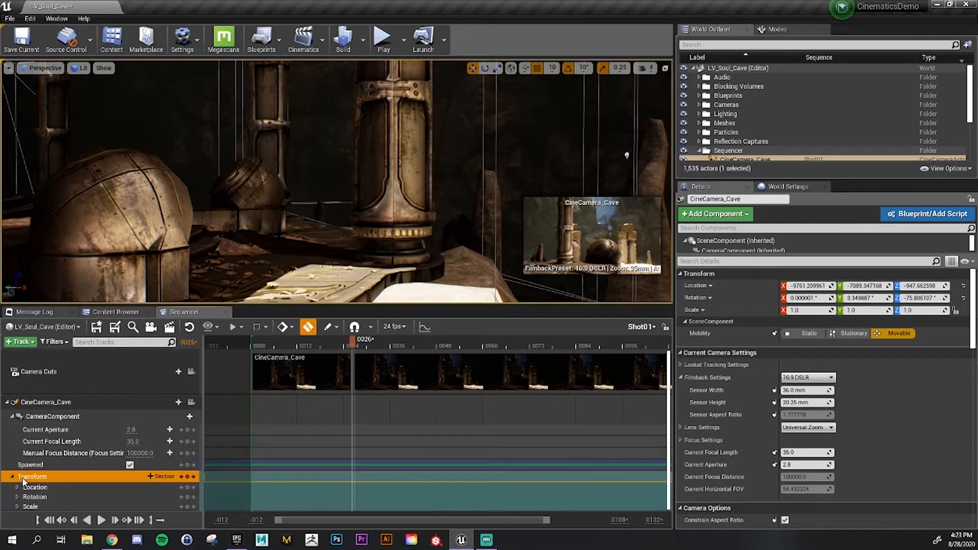
{"action": "left_click", "coordinate": [16, 487]}
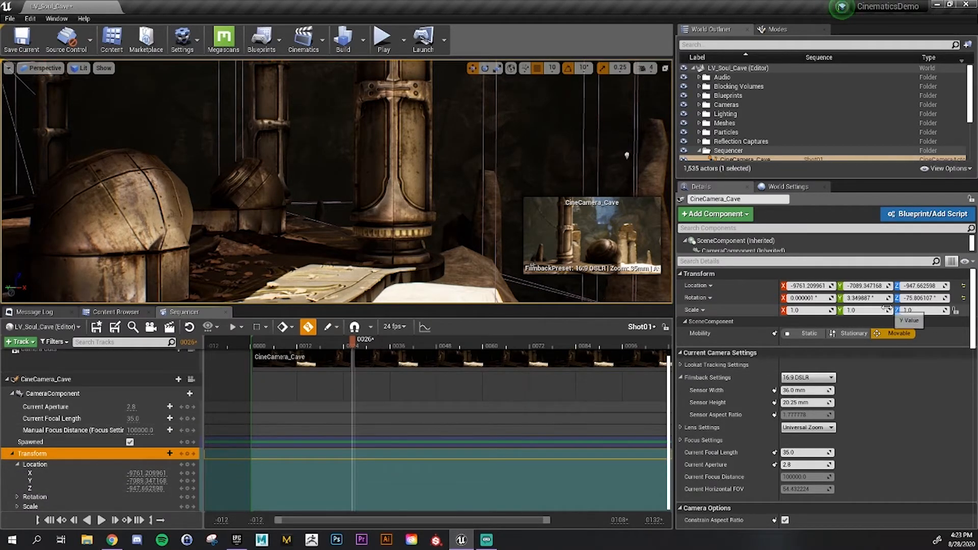
{"action": "left_click", "coordinate": [13, 454]}
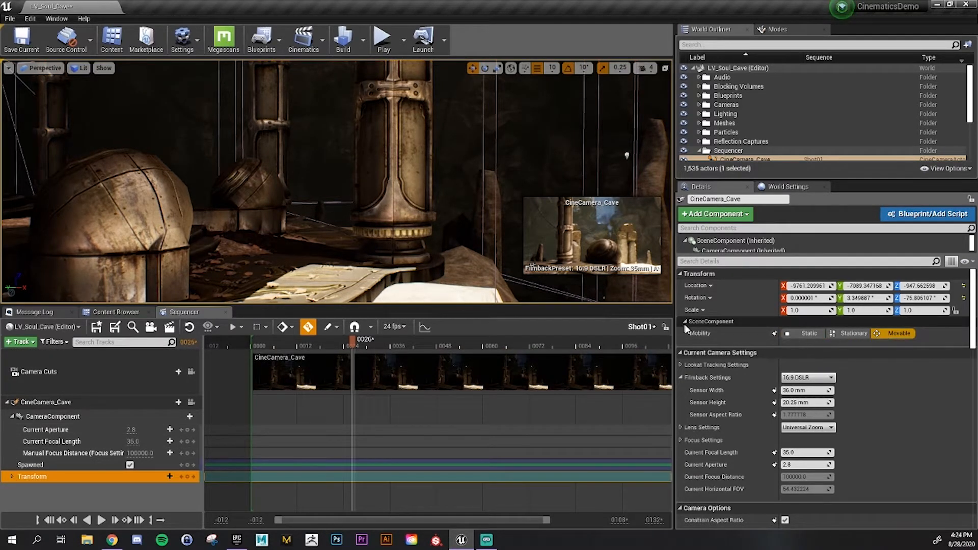
Collapse the camera's SceneComponent details and expand its Lookat Tracking Settings to examine the tracking options
{"action": "left_click", "coordinate": [688, 321]}
{"action": "scroll", "coordinate": [743, 330], "scroll_direction": "down", "scroll_amount": 1}
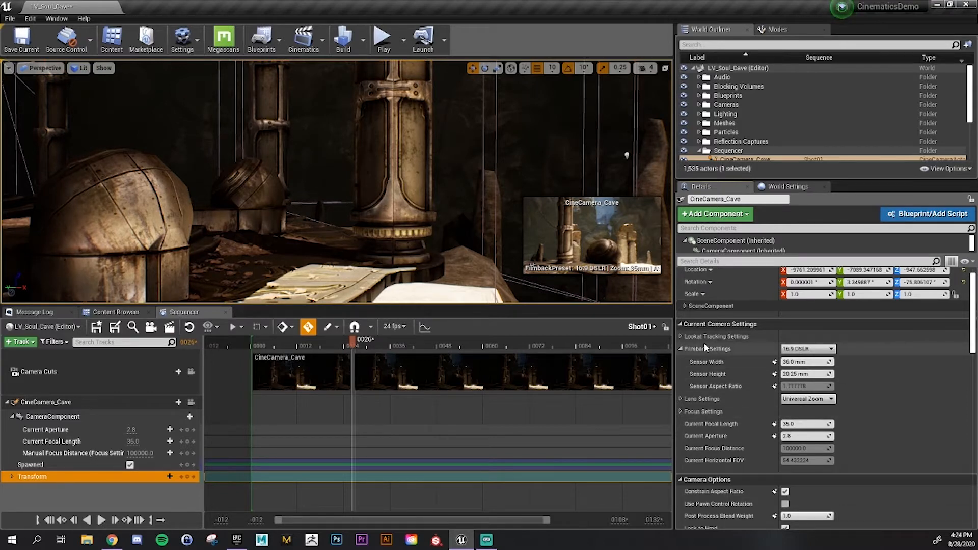
{"action": "left_click", "coordinate": [680, 336]}
{"action": "scroll", "coordinate": [724, 350], "scroll_direction": "down", "scroll_amount": 2}
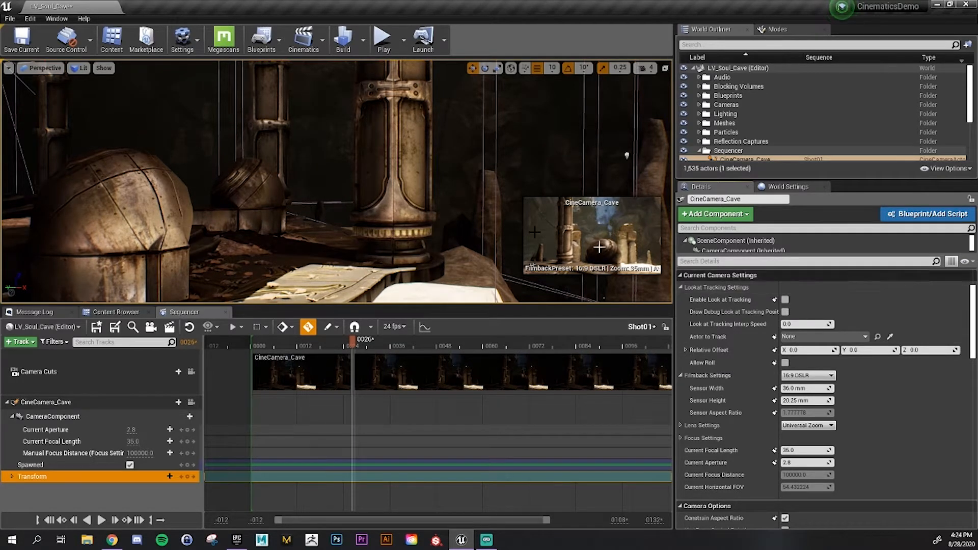
View the red-caped statue up close, and review and collapse CineCamera_Cave's Lookat Tracking Settings
{"action": "left_click", "coordinate": [413, 198]}
{"action": "right_click_drag", "start_coordinate": [414, 198], "coordinate": [339, 114]}
{"action": "left_click", "coordinate": [350, 205]}
{"action": "right_click_drag", "start_coordinate": [349, 206], "coordinate": [340, 168]}
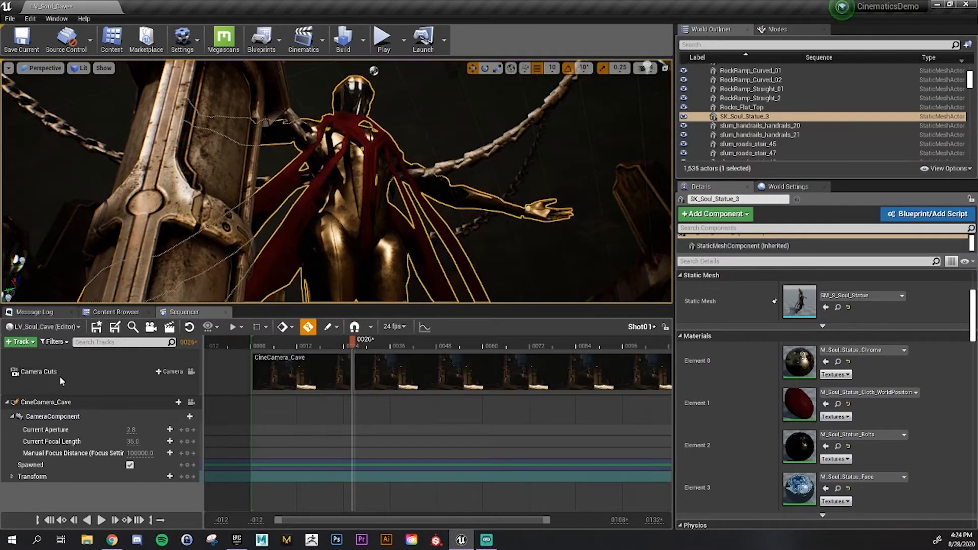
{"action": "left_click", "coordinate": [69, 403]}
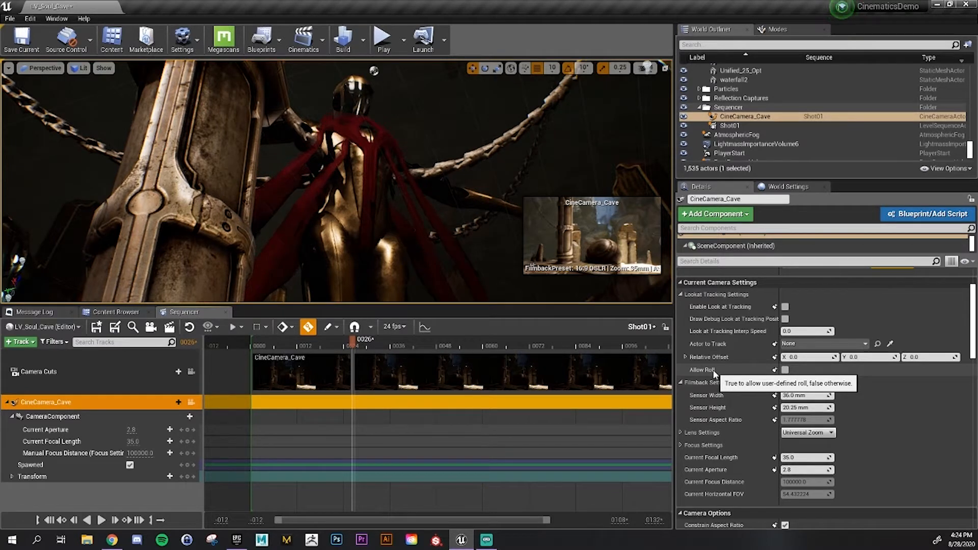
{"action": "left_click", "coordinate": [682, 295]}
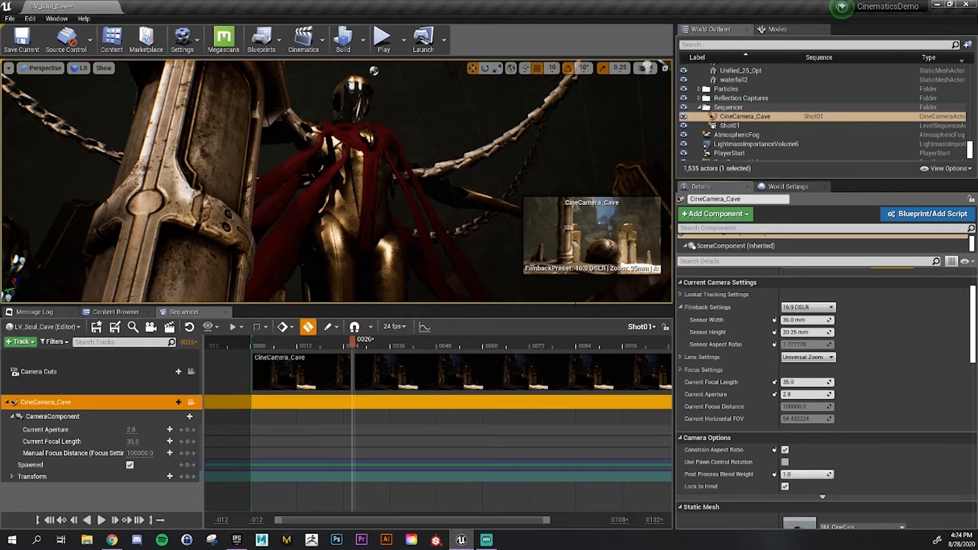
View the scene through CineCamera_Cave in the perspective viewport and enlarge the viewport in height and width
{"action": "left_click_drag", "start_coordinate": [574, 304], "coordinate": [574, 394]}
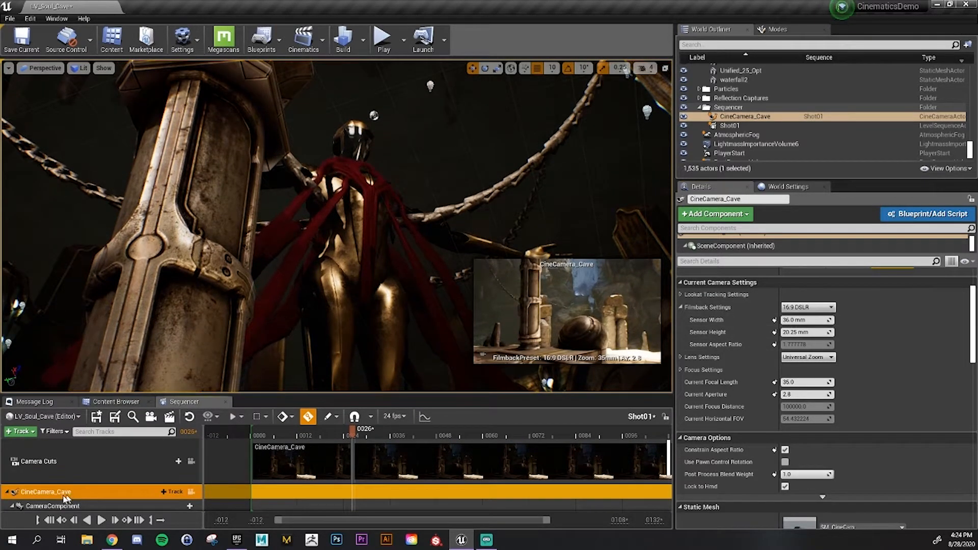
{"action": "left_click", "coordinate": [43, 68]}
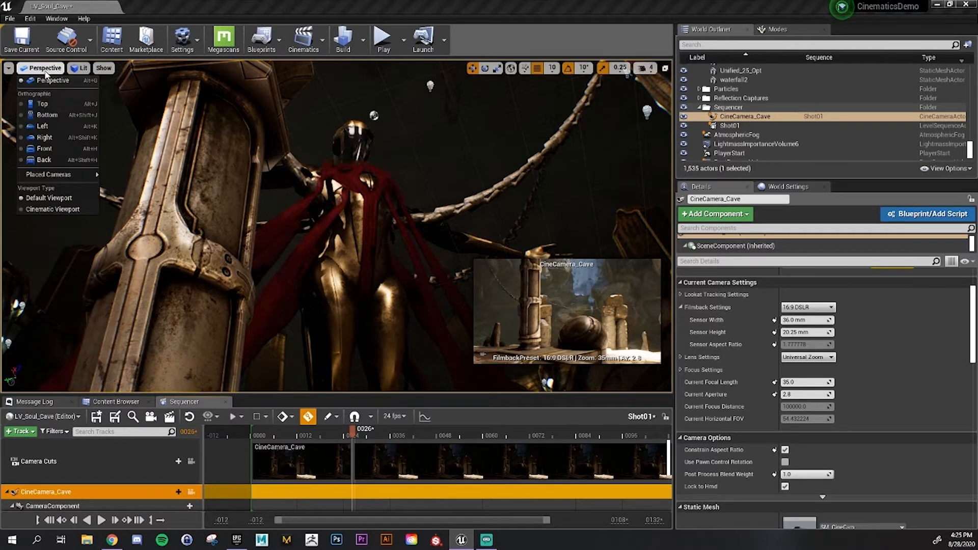
{"action": "mouse_move", "coordinate": [49, 174]}
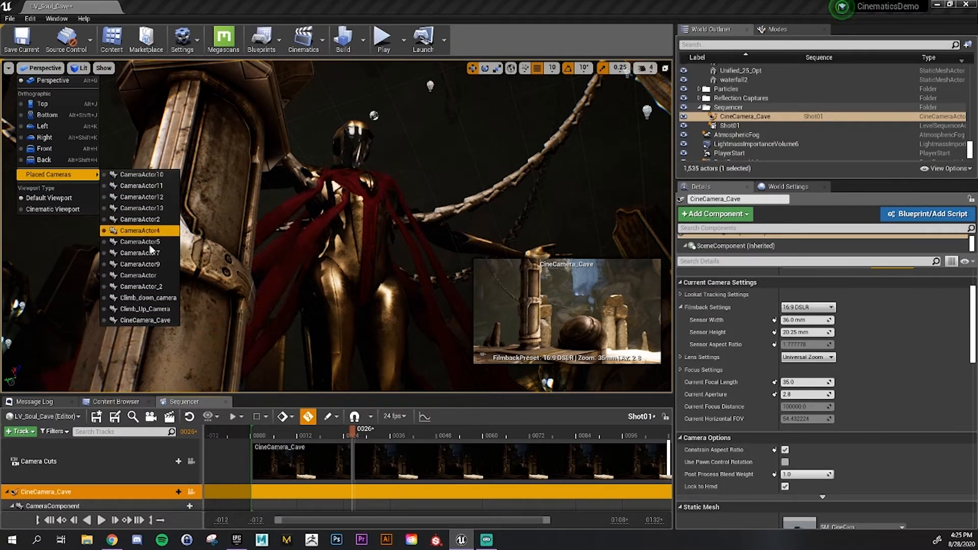
{"action": "left_click", "coordinate": [143, 320]}
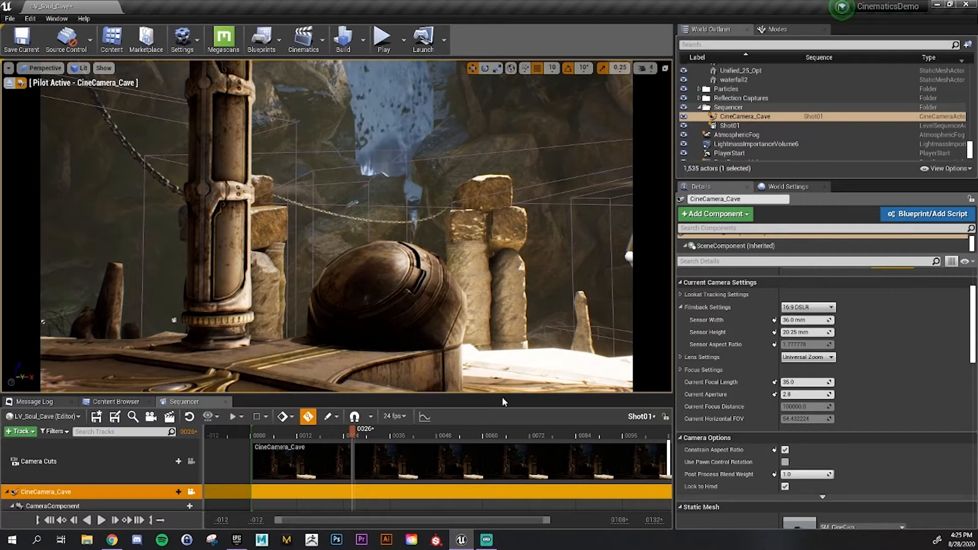
{"action": "left_click_drag", "start_coordinate": [503, 395], "coordinate": [503, 445]}
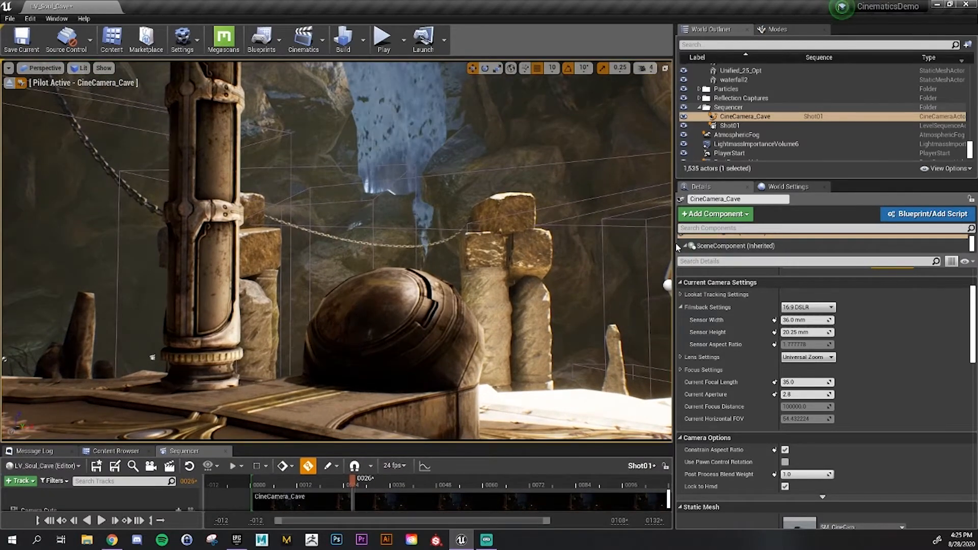
{"action": "left_click_drag", "start_coordinate": [678, 247], "coordinate": [783, 246]}
Change the viewport type to Cinematic Viewport and look through CineCamera_Cave in it
{"action": "left_click", "coordinate": [45, 67]}
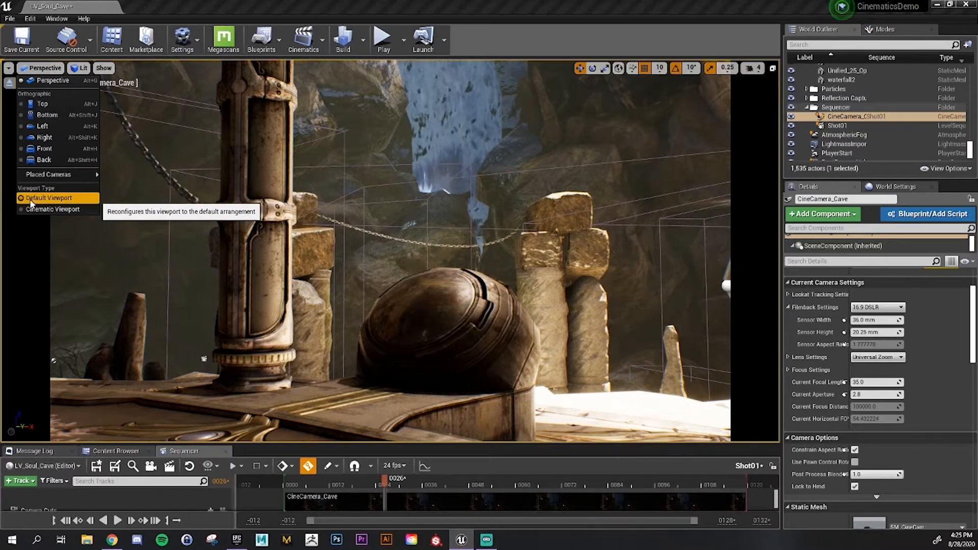
{"action": "left_click", "coordinate": [51, 209]}
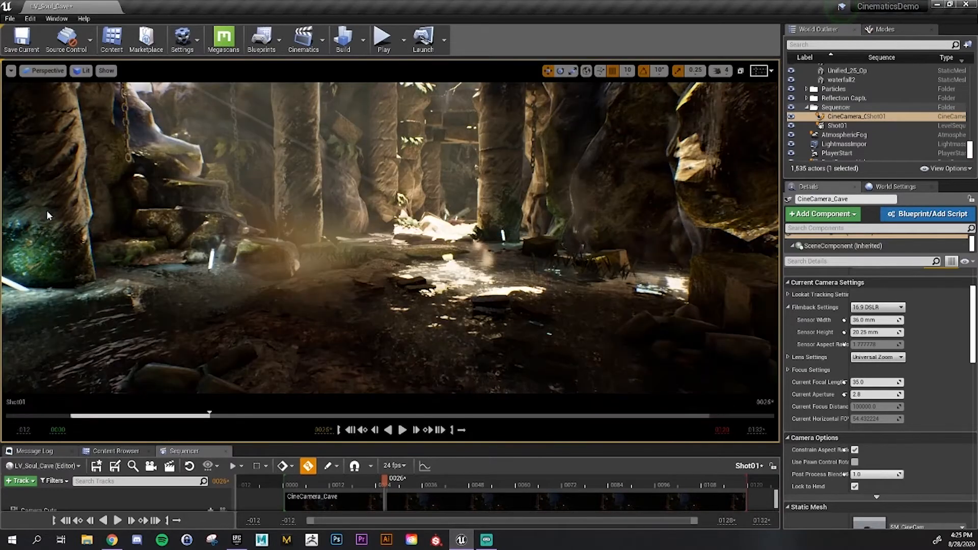
{"action": "left_click", "coordinate": [47, 70]}
{"action": "mouse_move", "coordinate": [51, 178]}
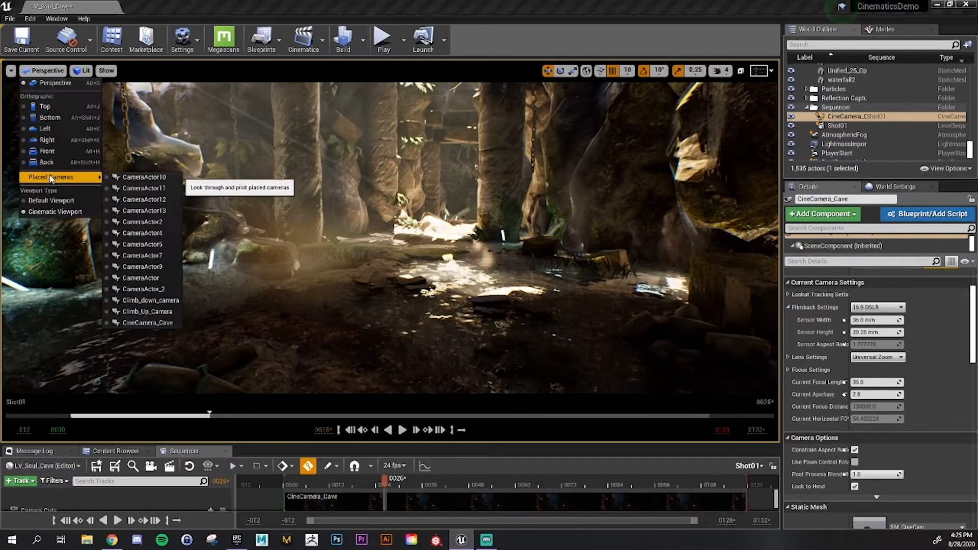
{"action": "left_click", "coordinate": [163, 324]}
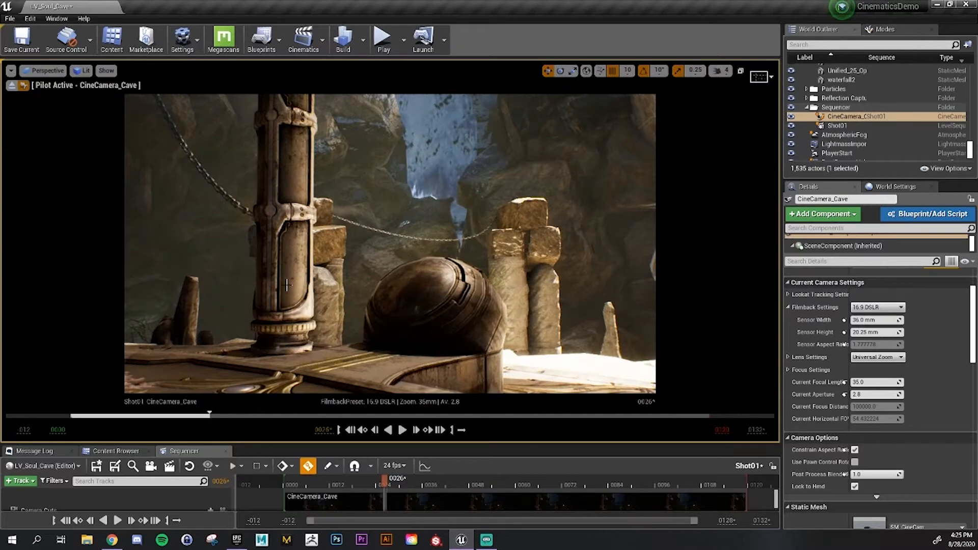
Switch back to the Default Viewport for comparison, return to the Cinematic Viewport and look around the cave pool
{"action": "left_click", "coordinate": [47, 70]}
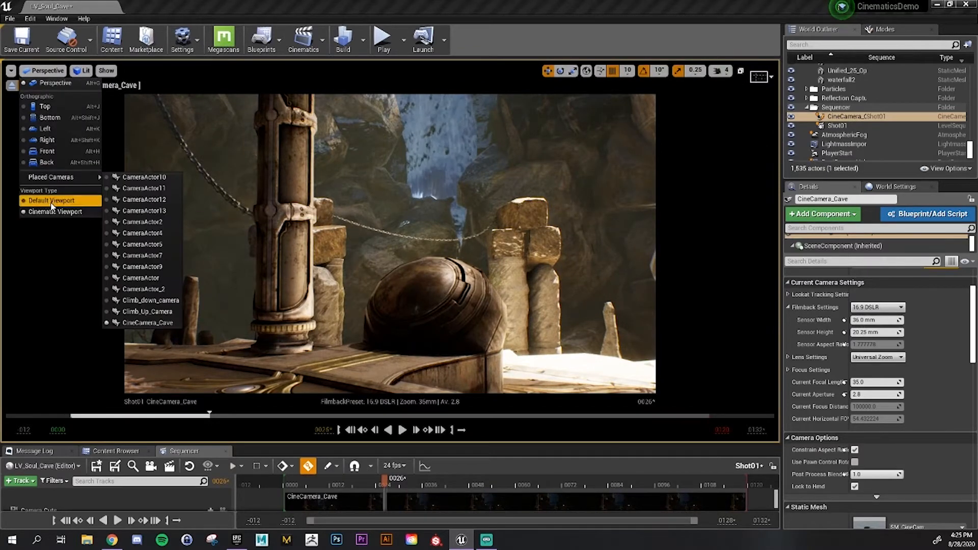
{"action": "left_click", "coordinate": [51, 201]}
{"action": "left_click", "coordinate": [44, 68]}
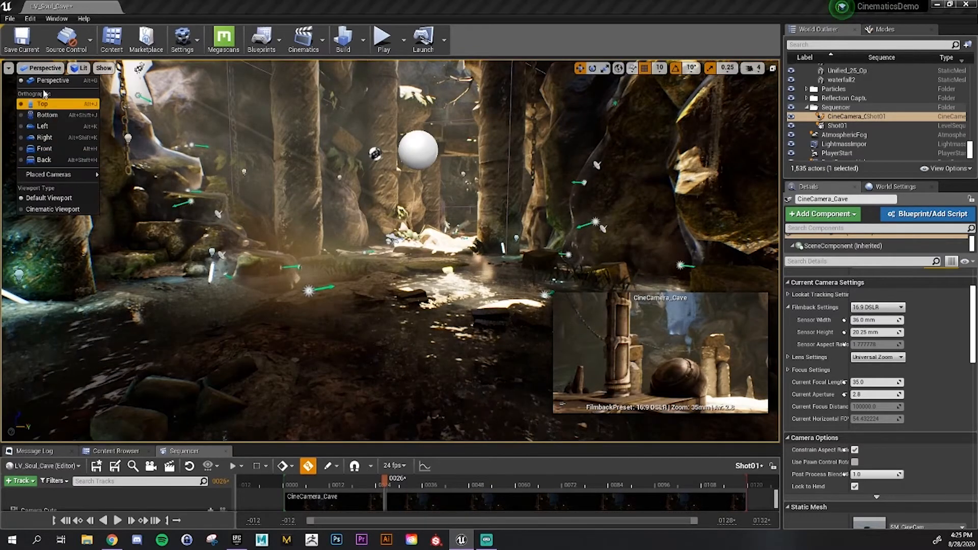
{"action": "left_click", "coordinate": [45, 207]}
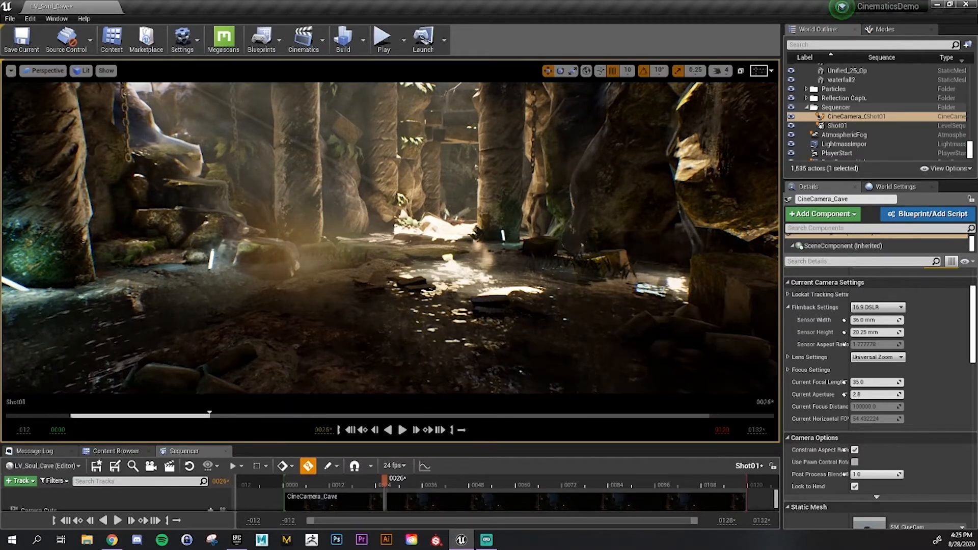
{"action": "right_click_drag", "start_coordinate": [390, 237], "coordinate": [375, 221]}
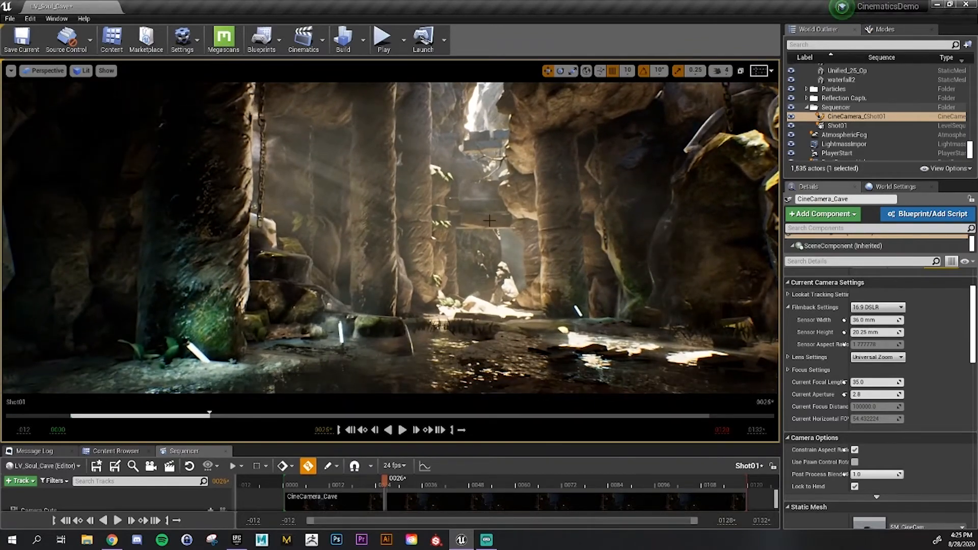
Move the Shot01 playhead to frame 17, pilot CineCamera_Cave in the cinematic viewport and widen the Details area
{"action": "left_click", "coordinate": [350, 480]}
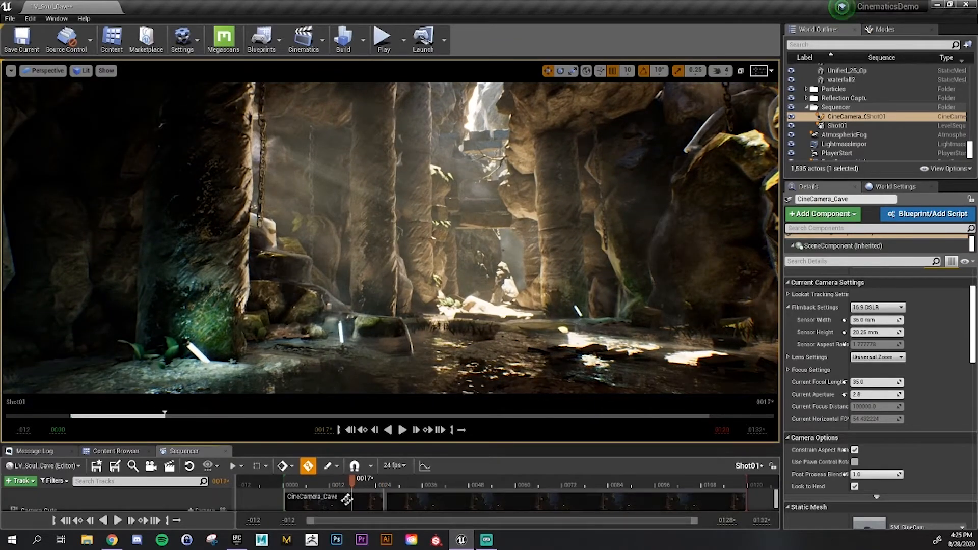
{"action": "left_click", "coordinate": [50, 73]}
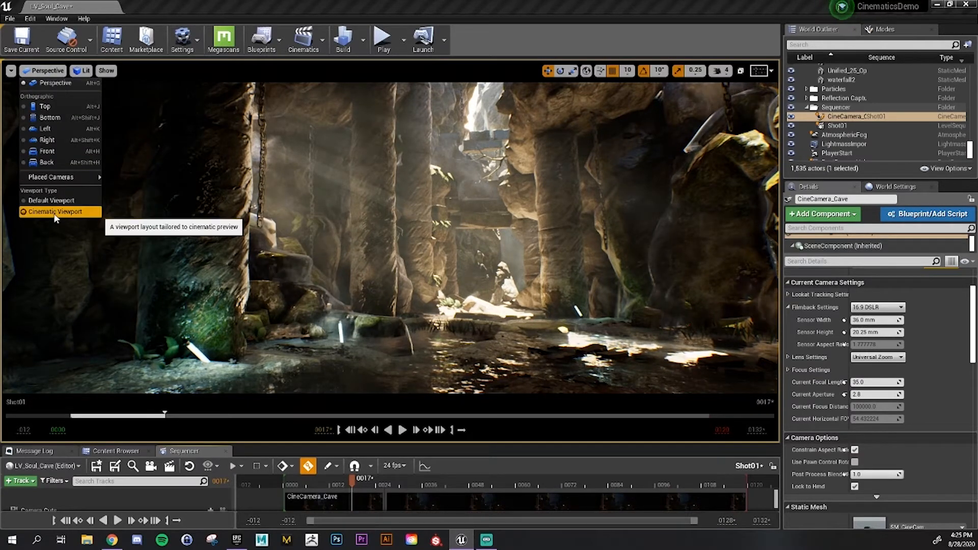
{"action": "mouse_move", "coordinate": [61, 177]}
{"action": "left_click", "coordinate": [121, 316]}
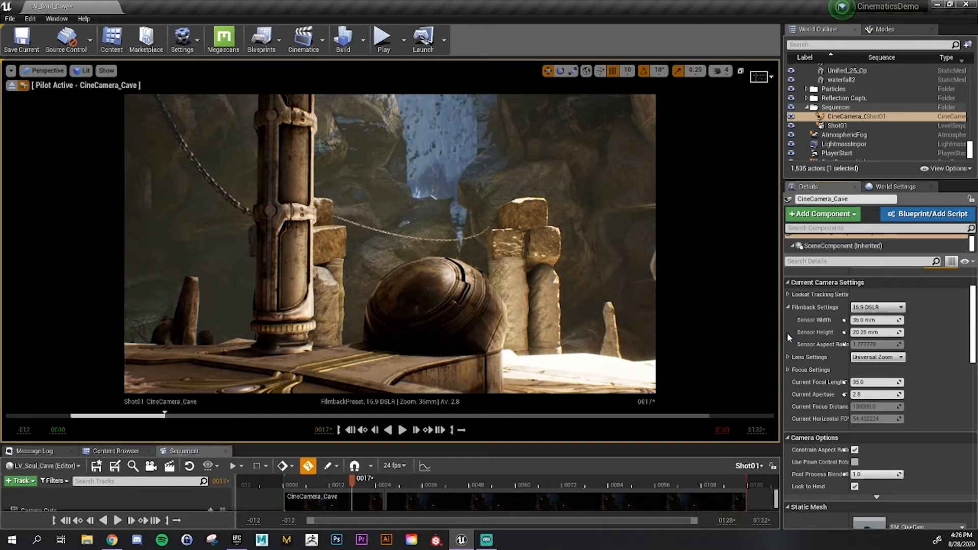
{"action": "left_click_drag", "start_coordinate": [778, 319], "coordinate": [742, 282]}
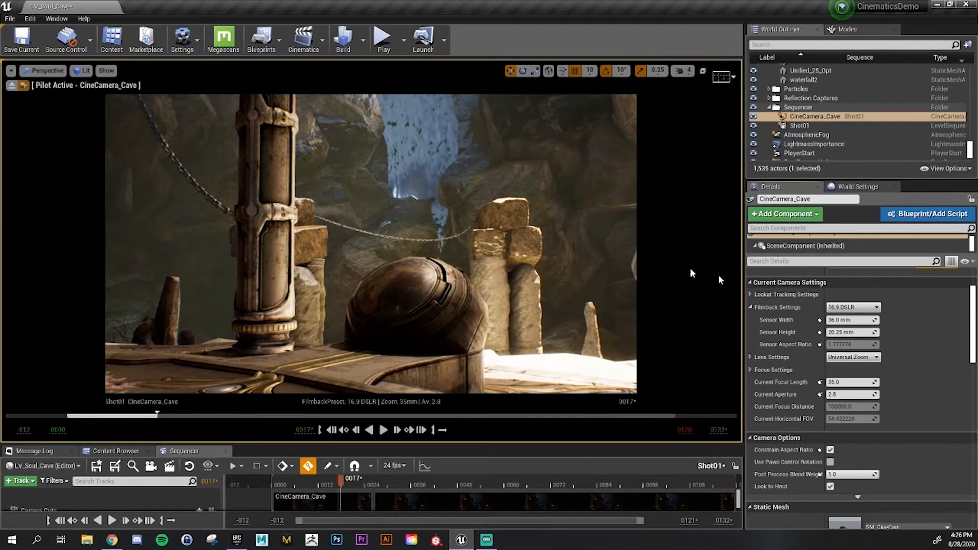
Try the 16:9 Film, Super 8mm, 35mm Academy and IMAX 70mm filmback presets on CineCamera_Cave
{"action": "left_click", "coordinate": [850, 308]}
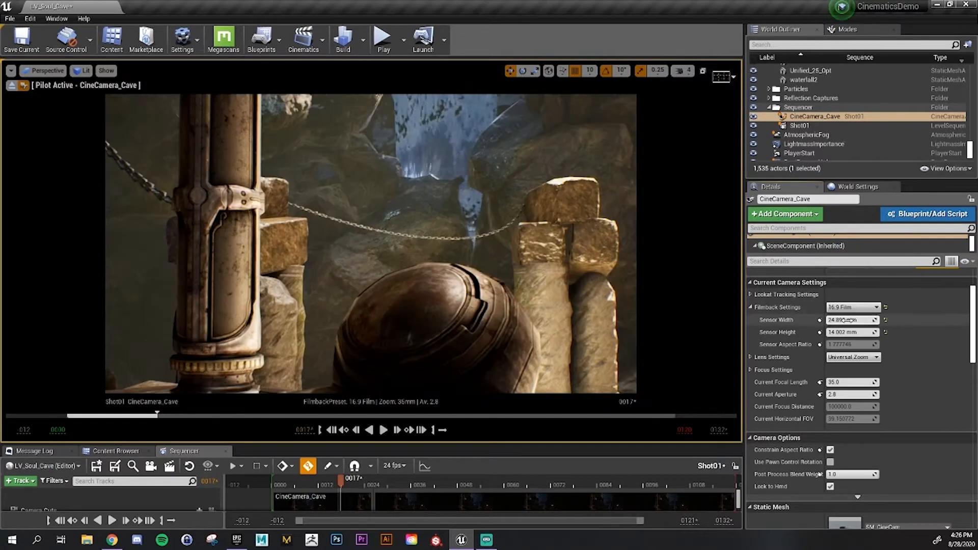
{"action": "left_click", "coordinate": [846, 322]}
{"action": "left_click", "coordinate": [850, 307]}
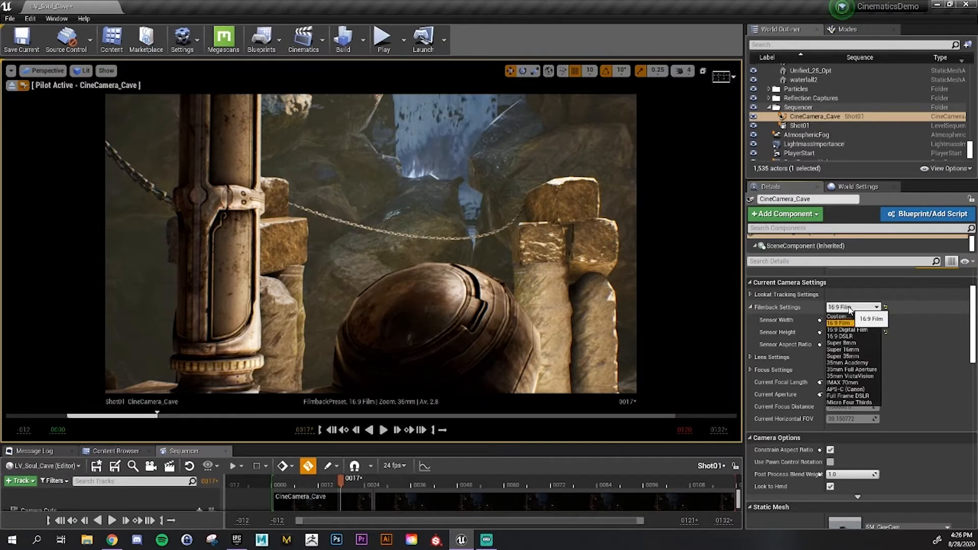
{"action": "left_click", "coordinate": [848, 337]}
{"action": "left_click", "coordinate": [852, 310]}
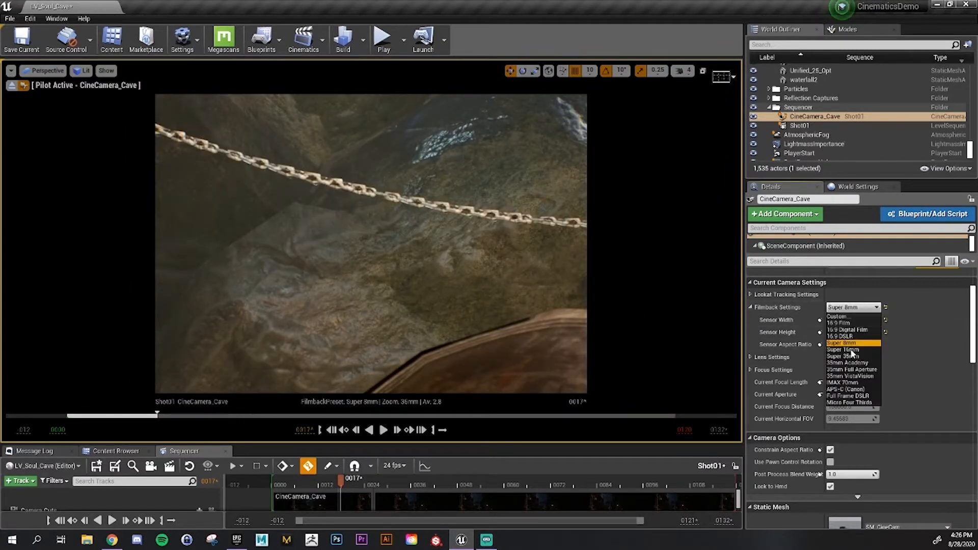
{"action": "left_click", "coordinate": [851, 362]}
{"action": "left_click", "coordinate": [851, 307]}
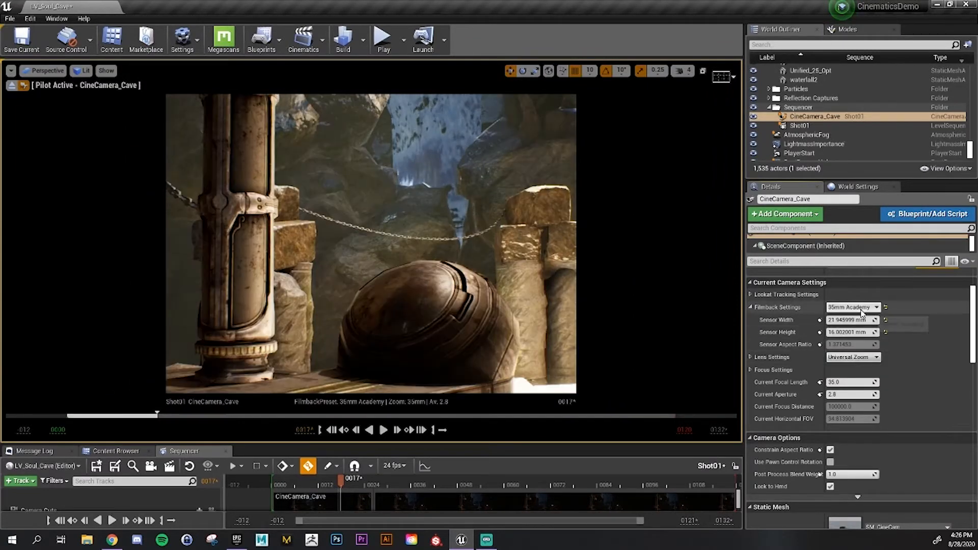
{"action": "left_click", "coordinate": [857, 383]}
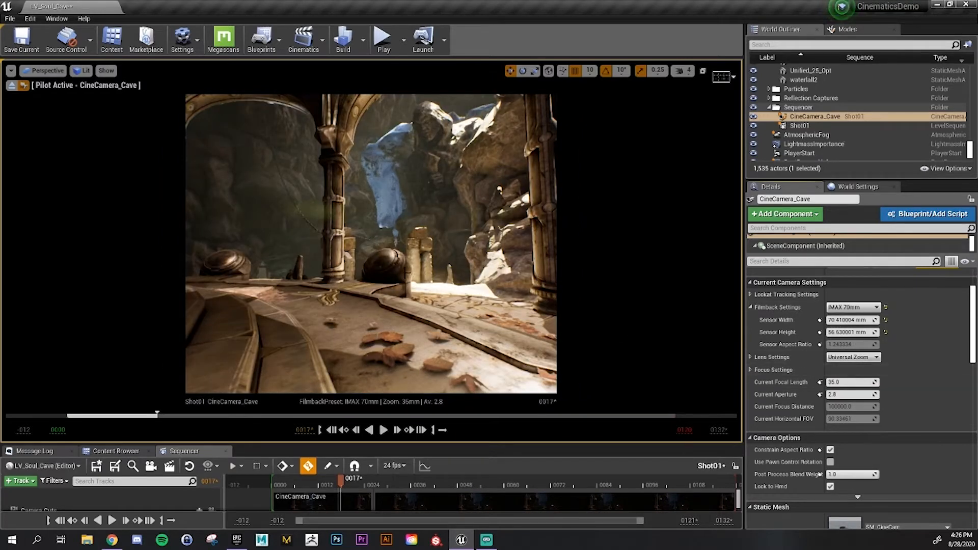
Compare the Super 8mm, 16:9 Film, Super 16mm and Micro Four Thirds filmback presets on CineCamera_Cave
{"action": "left_click", "coordinate": [852, 307]}
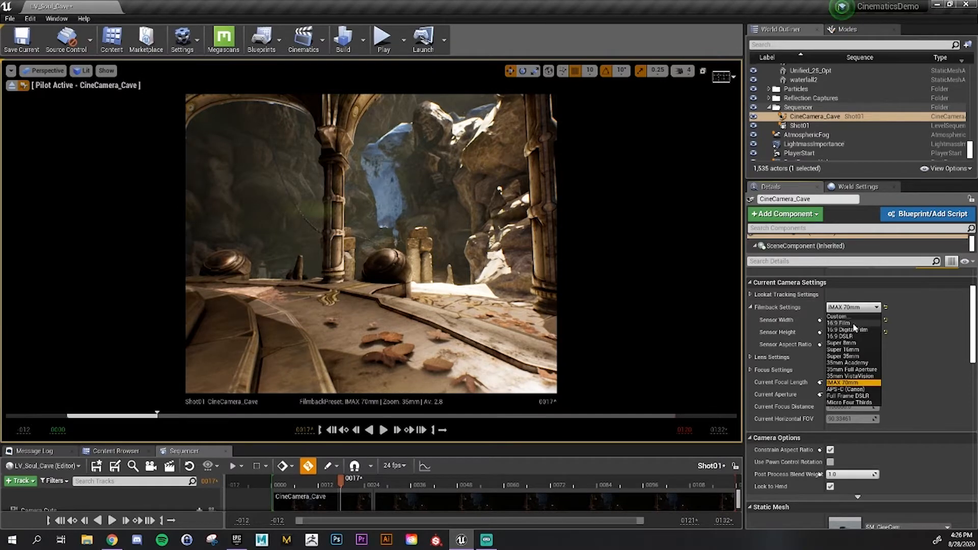
{"action": "left_click", "coordinate": [861, 344]}
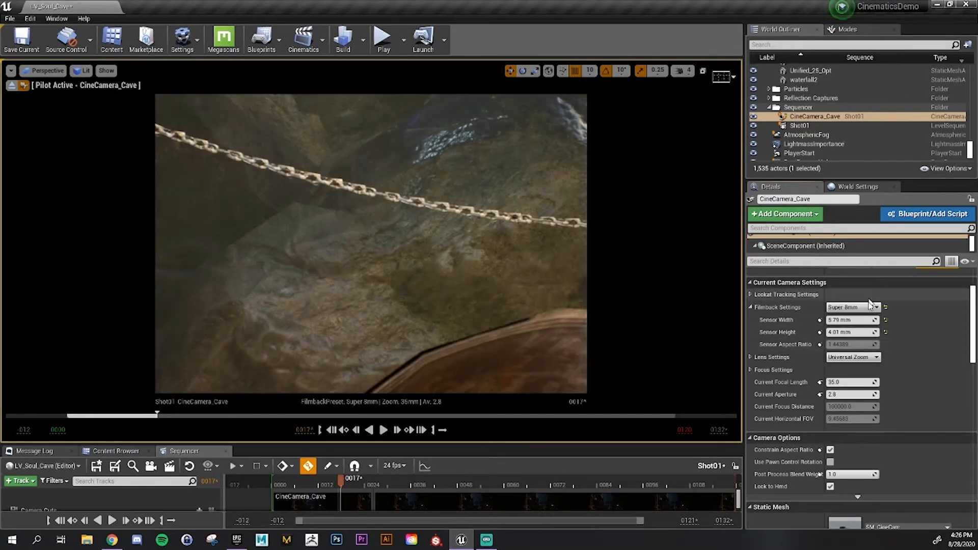
{"action": "left_click", "coordinate": [867, 309]}
{"action": "left_click", "coordinate": [843, 323]}
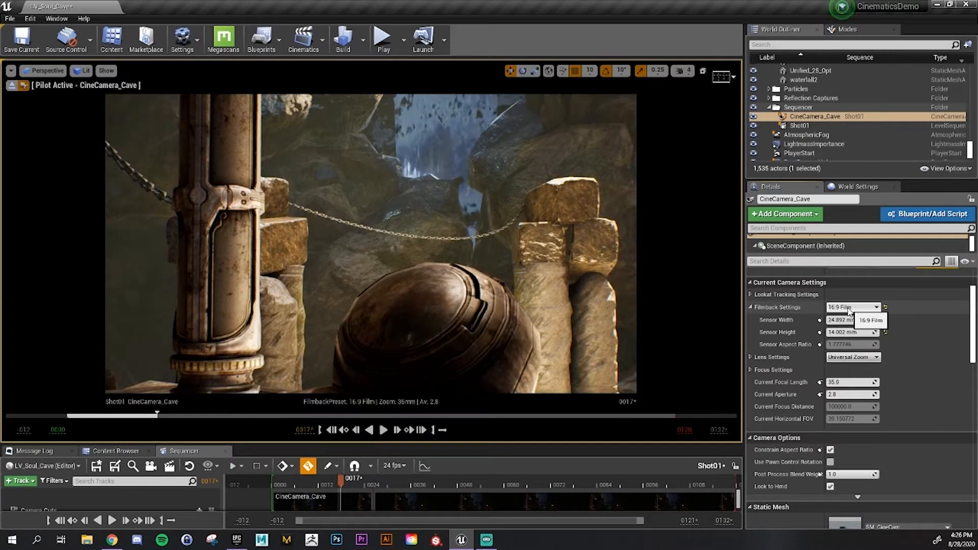
{"action": "left_click", "coordinate": [848, 308]}
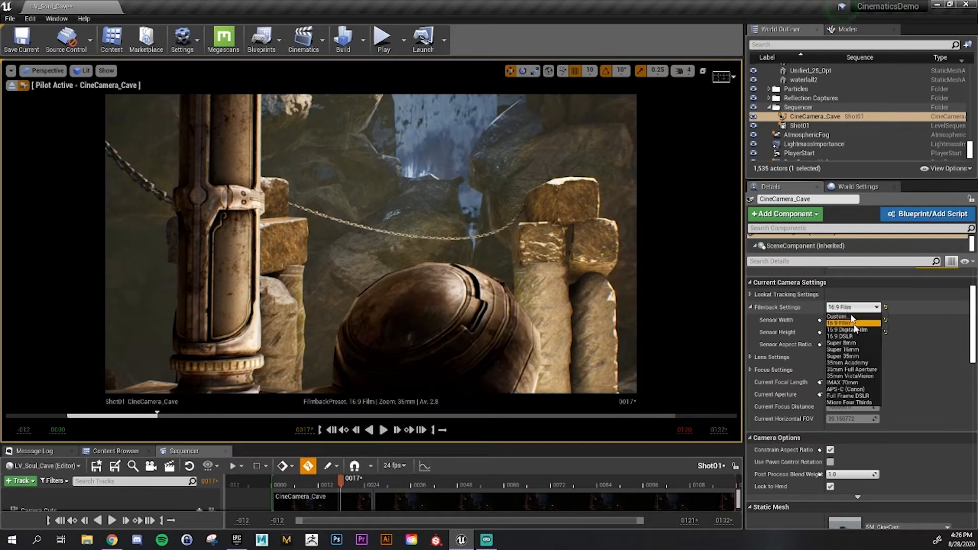
{"action": "left_click", "coordinate": [861, 350]}
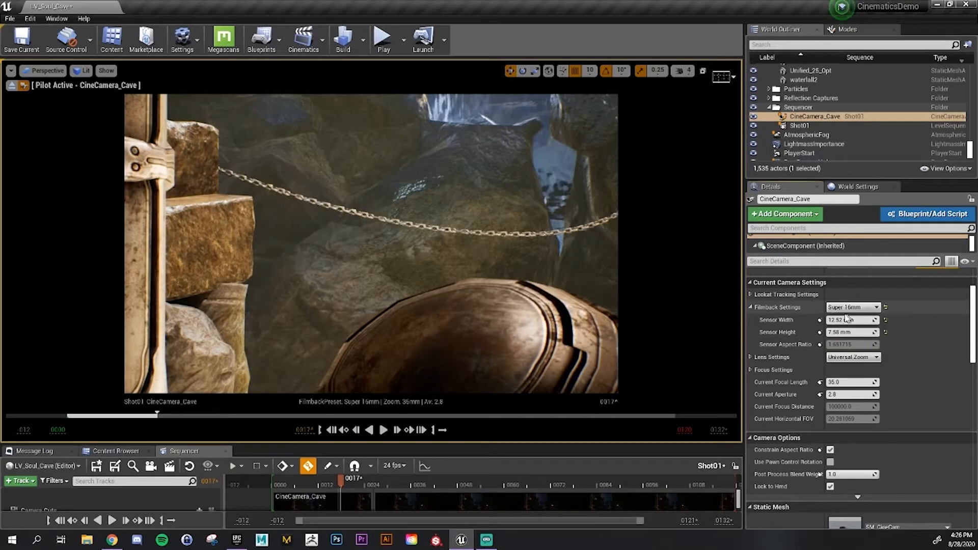
{"action": "left_click", "coordinate": [848, 308]}
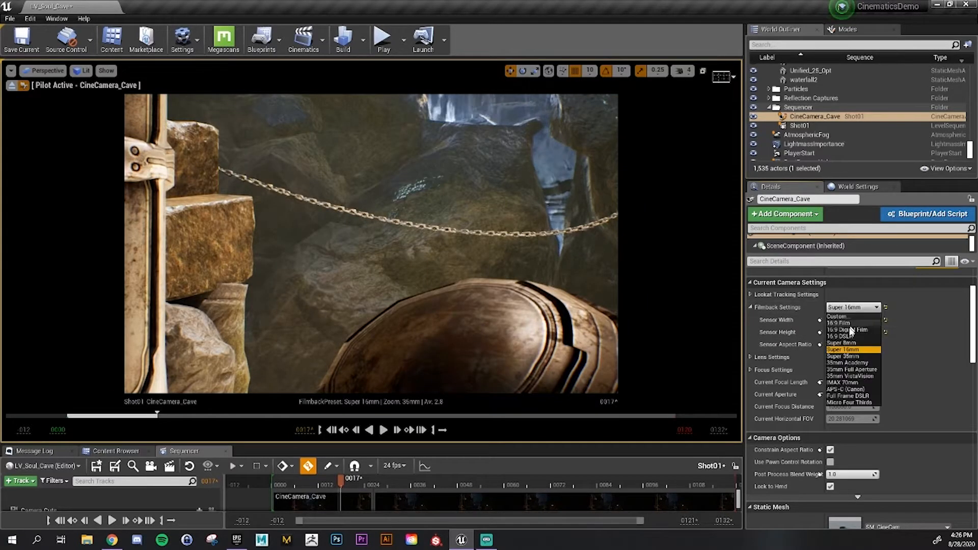
{"action": "left_click", "coordinate": [849, 403]}
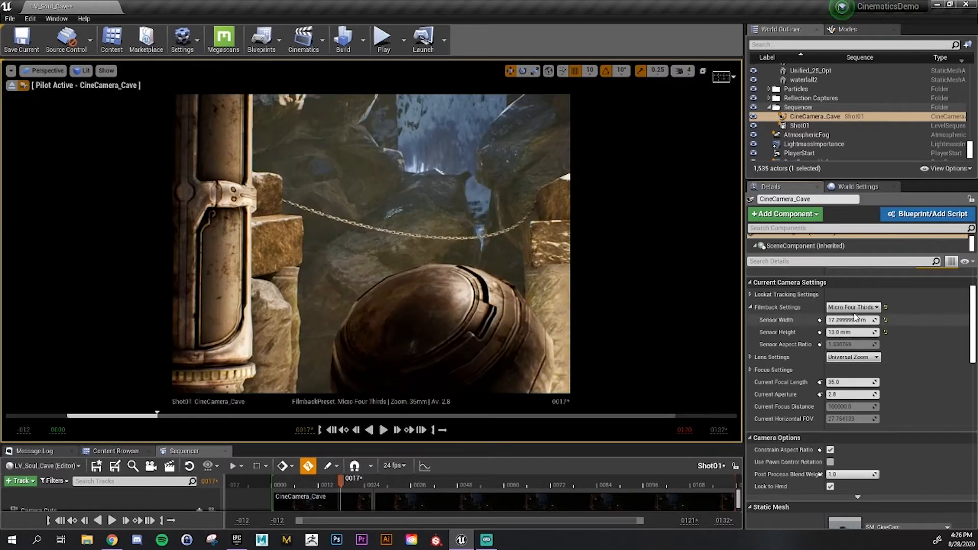
Set CineCamera_Cave's filmback preset to 16:9 Film
{"action": "left_click", "coordinate": [856, 308]}
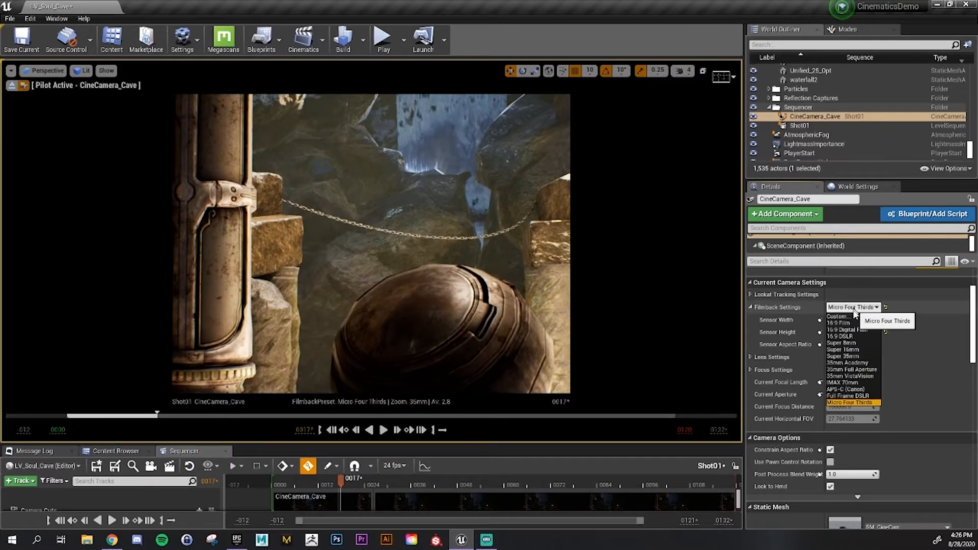
{"action": "left_click", "coordinate": [855, 310]}
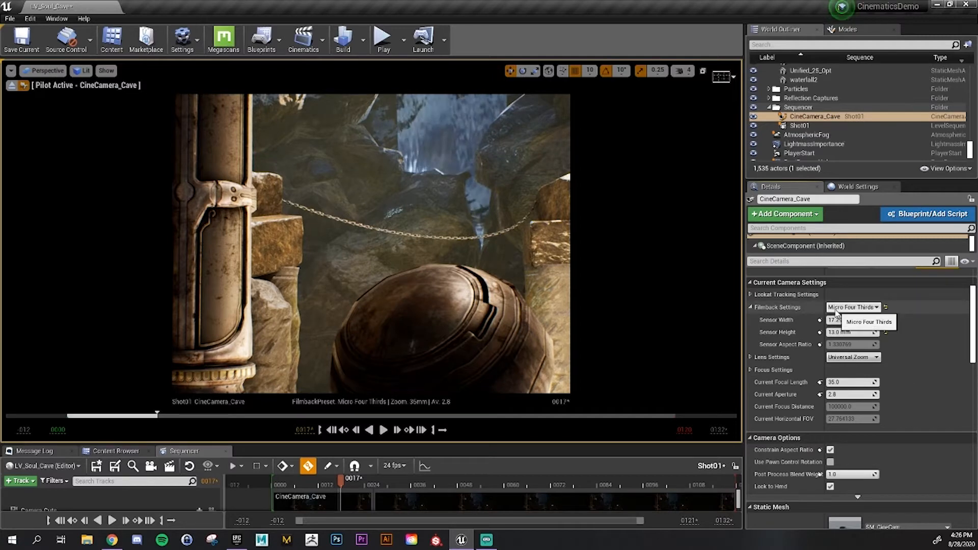
{"action": "left_click", "coordinate": [835, 309]}
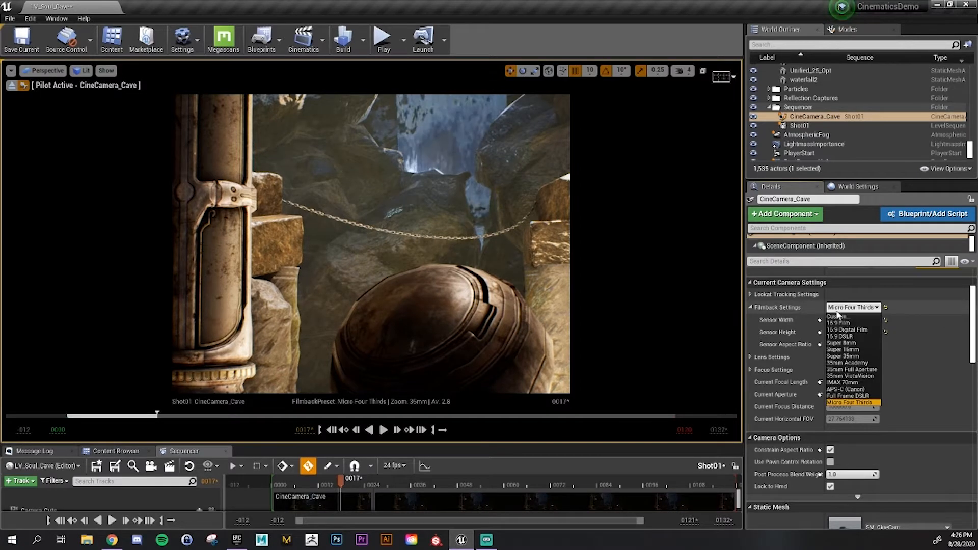
{"action": "left_click", "coordinate": [835, 323]}
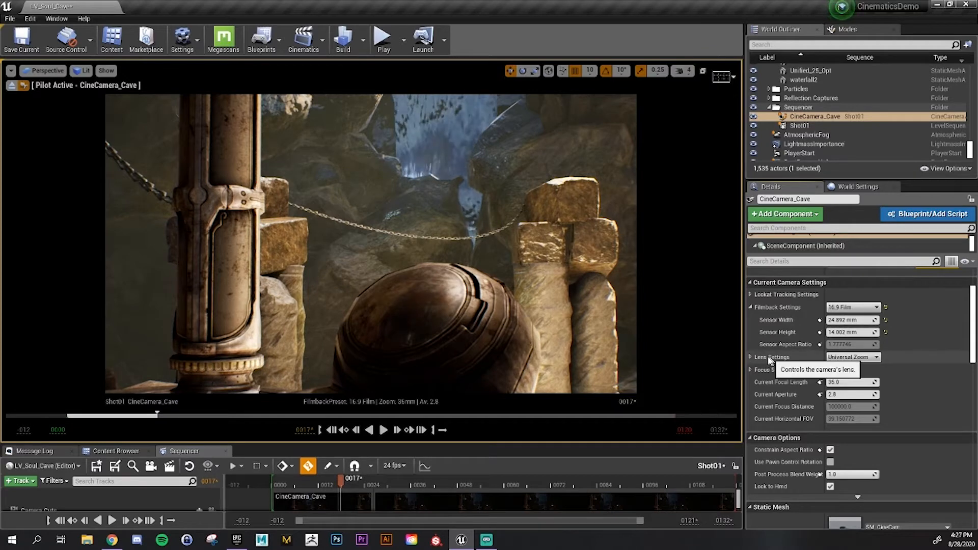
Examine and collapse CineCamera_Cave's Lens Settings, and expand its Focus Settings to review the focus options
{"action": "left_click", "coordinate": [751, 356]}
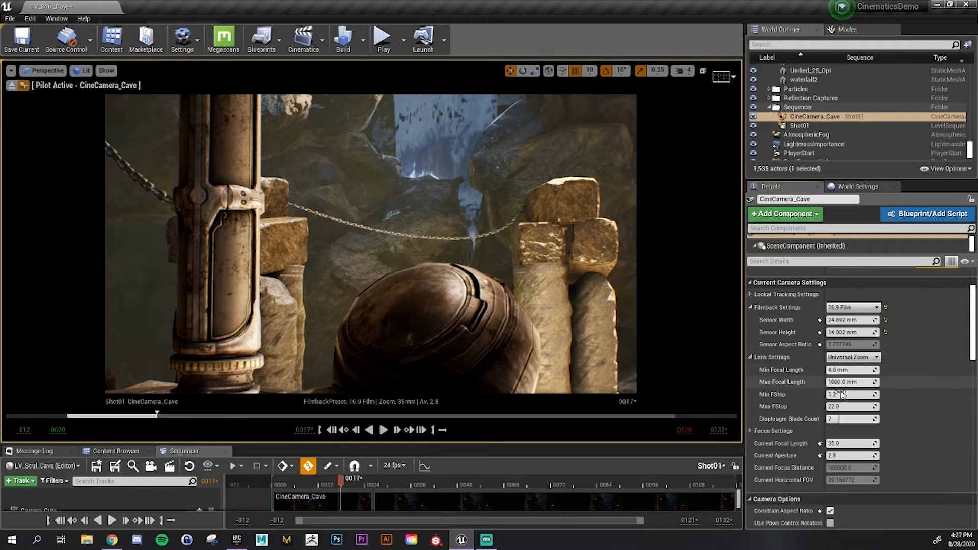
{"action": "left_click", "coordinate": [750, 356]}
{"action": "left_click", "coordinate": [750, 371]}
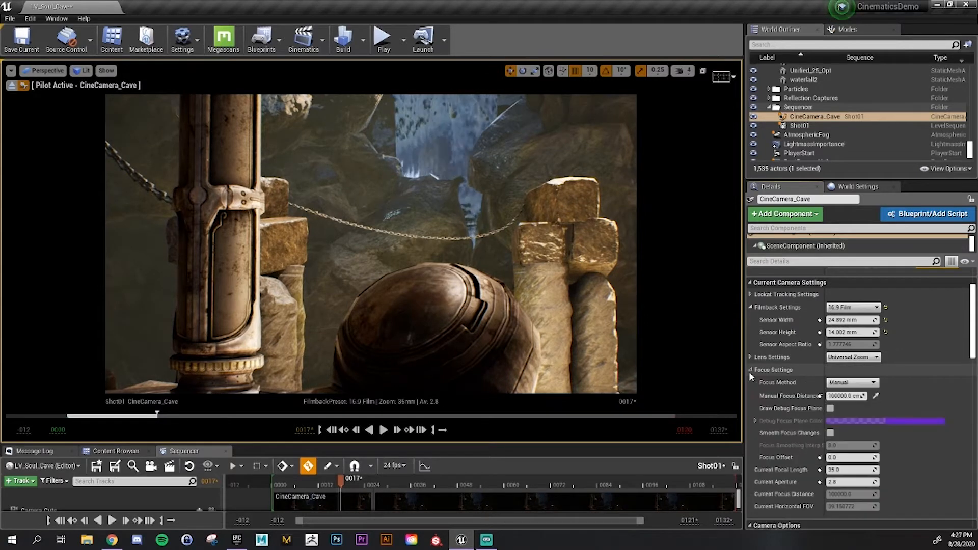
Collapse the Focus Settings, try a focal length of about 26.5 mm on CineCamera_Cave, and reset it to the default
{"action": "left_click", "coordinate": [750, 370]}
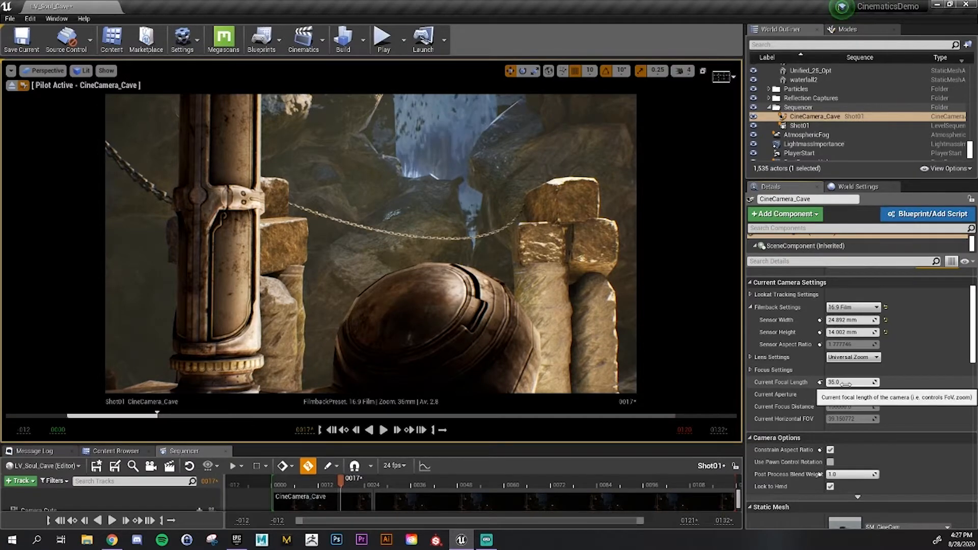
{"action": "left_click_drag", "start_coordinate": [845, 383], "coordinate": [873, 382]}
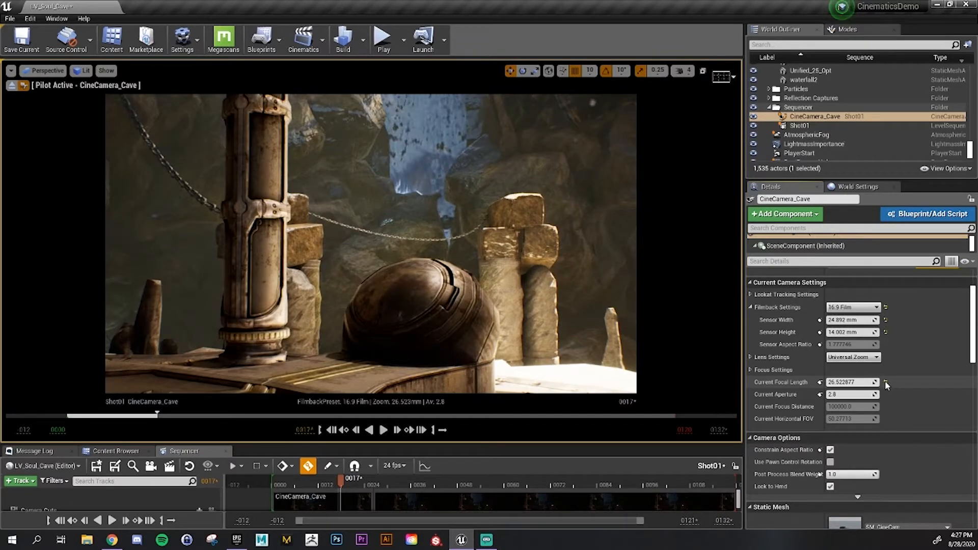
{"action": "left_click", "coordinate": [885, 382]}
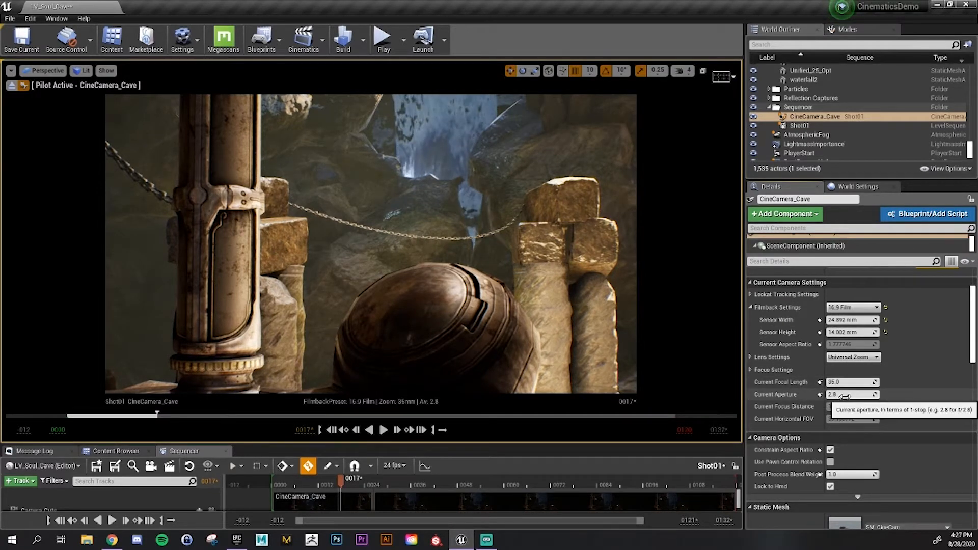
Try apertures of 1.2 and 22 on CineCamera_Cave, and reset the aperture to its default
{"action": "left_click_drag", "start_coordinate": [846, 394], "coordinate": [876, 394]}
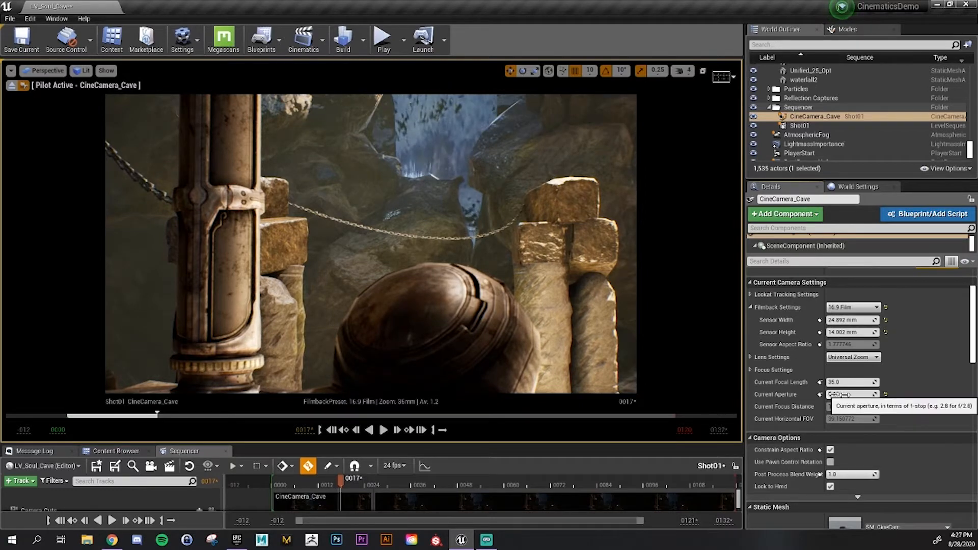
{"action": "left_click_drag", "start_coordinate": [830, 394], "coordinate": [866, 394]}
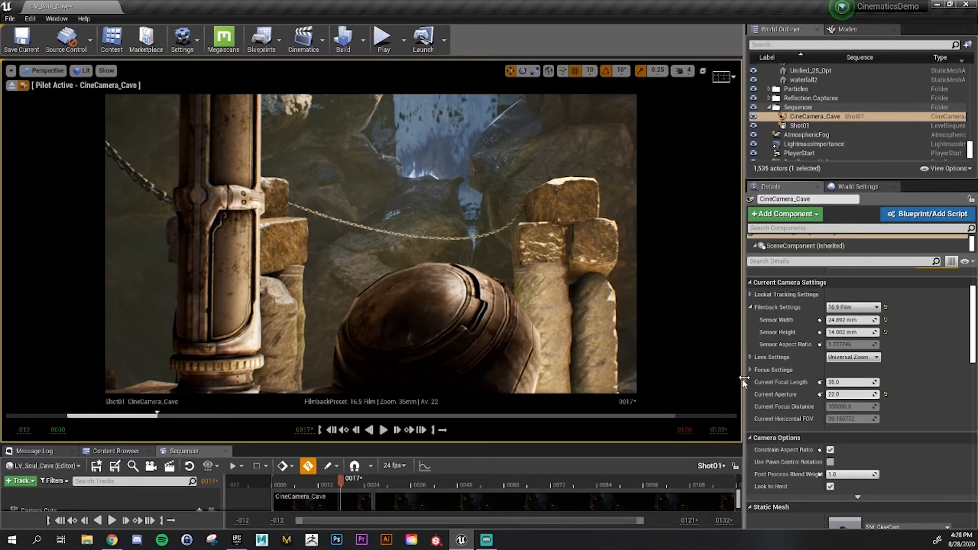
{"action": "left_click", "coordinate": [886, 393]}
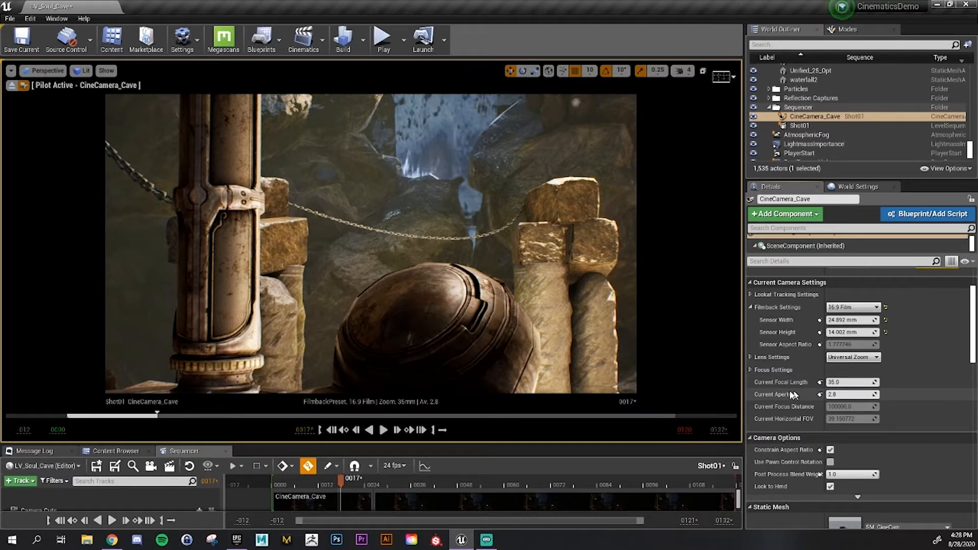
Expand CineCamera_Cave's Focus Settings and examine the available focus methods without changing the selection
{"action": "left_click", "coordinate": [749, 369]}
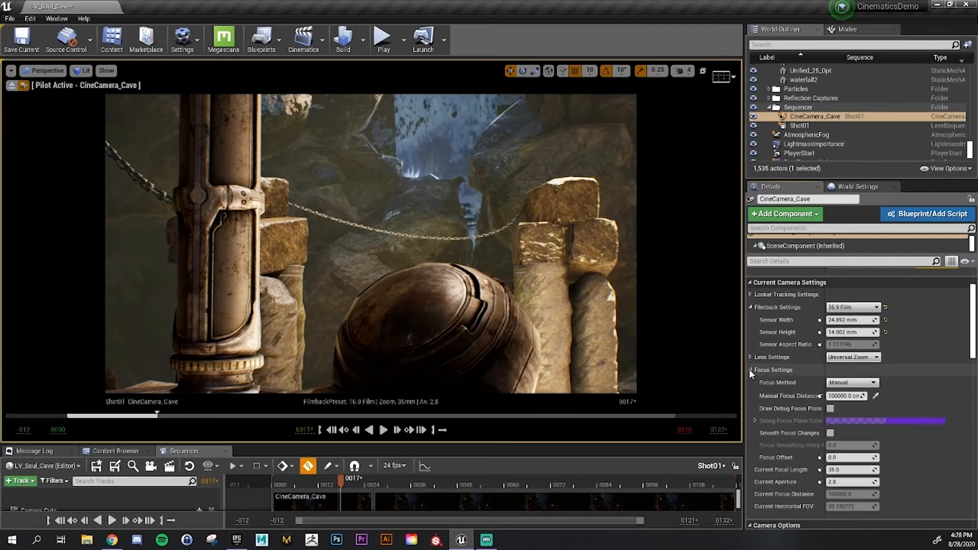
{"action": "scroll", "coordinate": [764, 369], "scroll_direction": "down", "scroll_amount": 1}
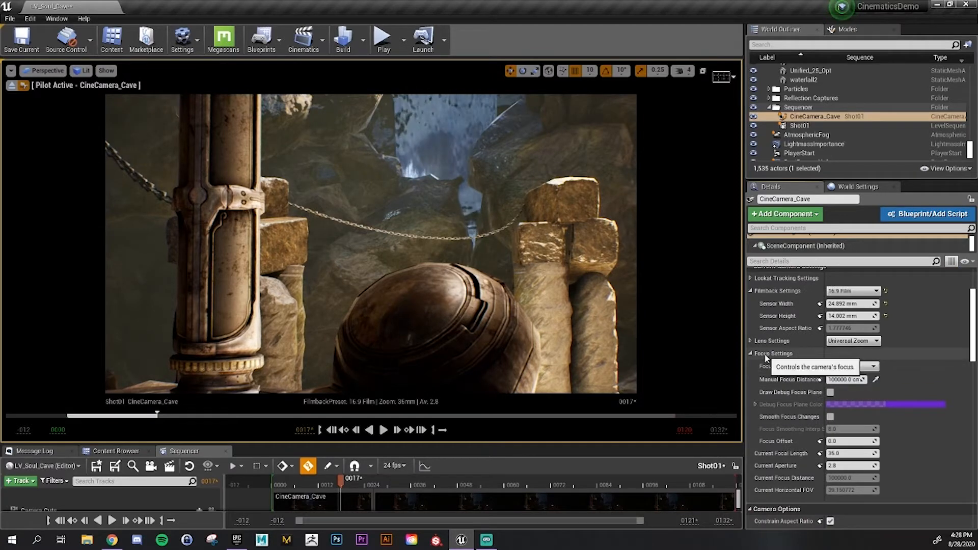
{"action": "left_click", "coordinate": [859, 371]}
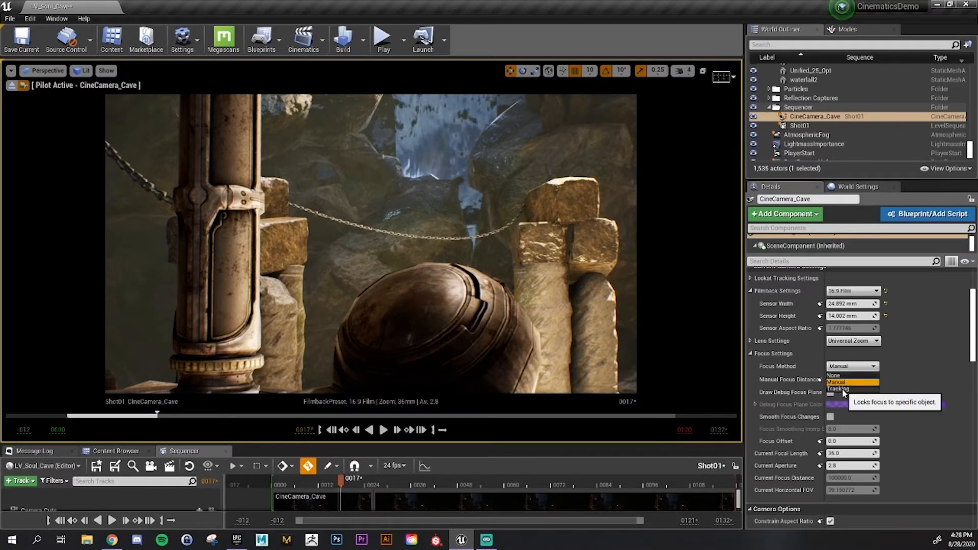
{"action": "left_click", "coordinate": [917, 332]}
{"action": "scroll", "coordinate": [917, 331], "scroll_direction": "up", "scroll_amount": 2}
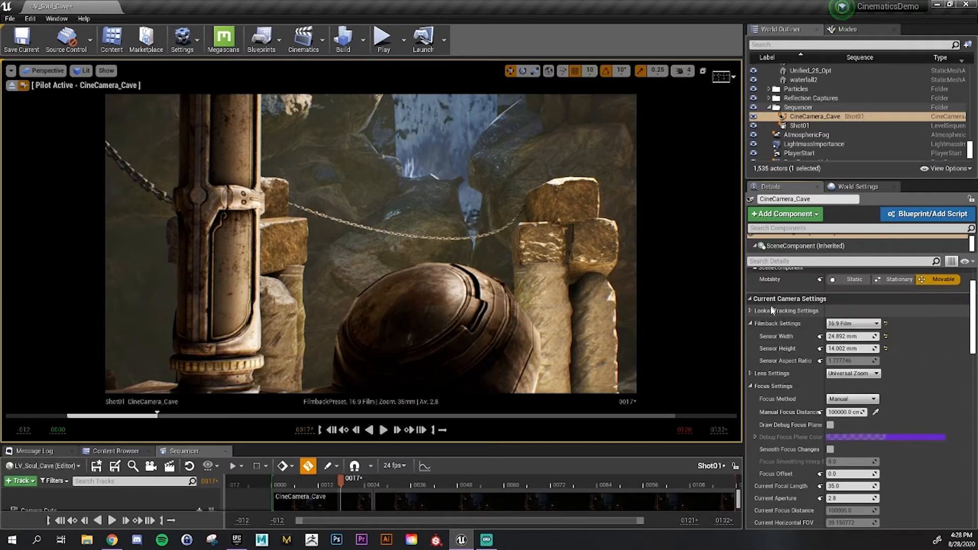
{"action": "scroll", "coordinate": [806, 311], "scroll_direction": "down", "scroll_amount": 1}
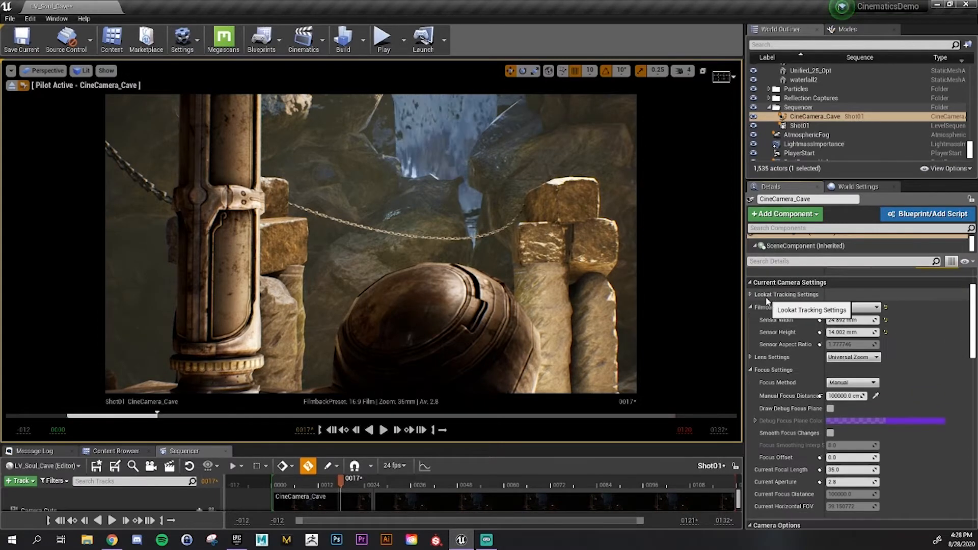
{"action": "scroll", "coordinate": [805, 311], "scroll_direction": "down", "scroll_amount": 3}
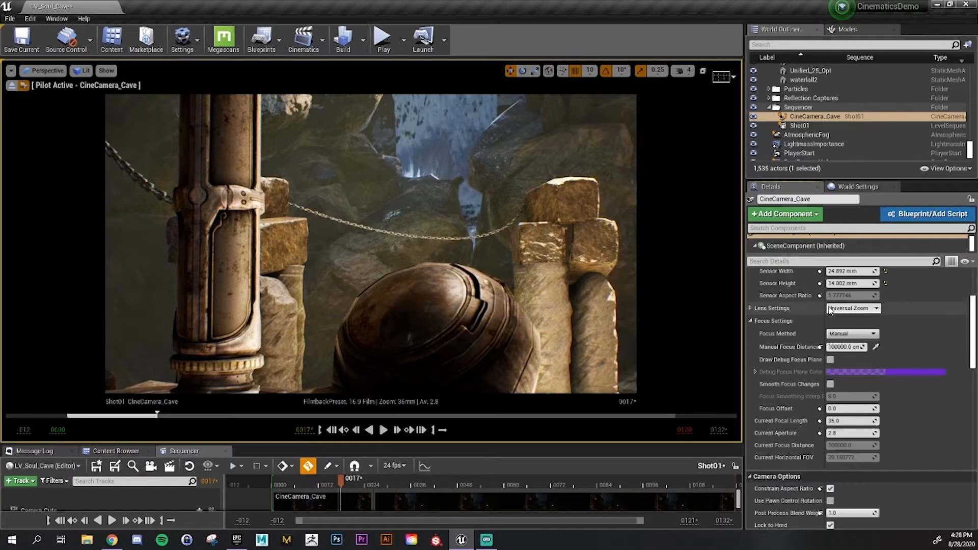
Try the Tracking focus method, inspect its Tracking Focus Settings, and return the focus method to Manual
{"action": "left_click", "coordinate": [852, 333]}
{"action": "left_click", "coordinate": [846, 358]}
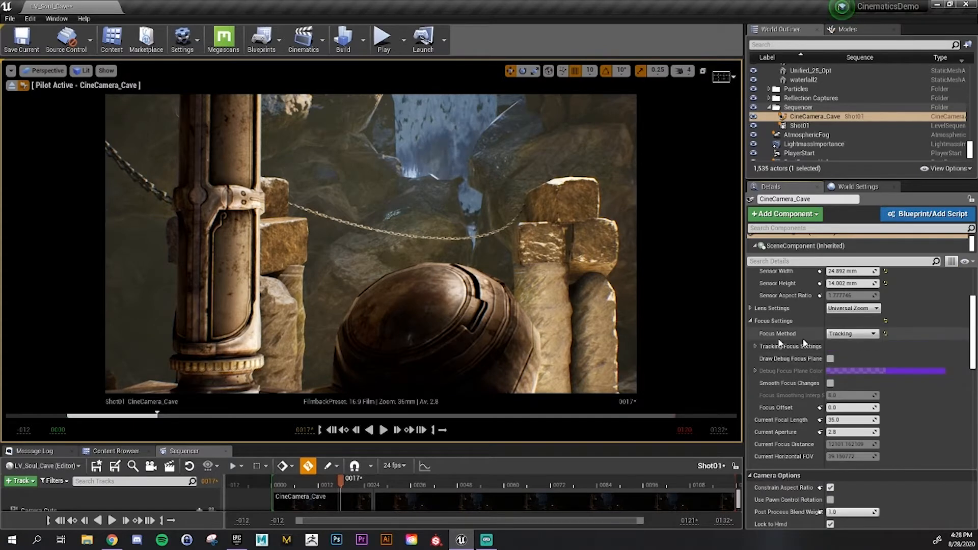
{"action": "left_click", "coordinate": [755, 345]}
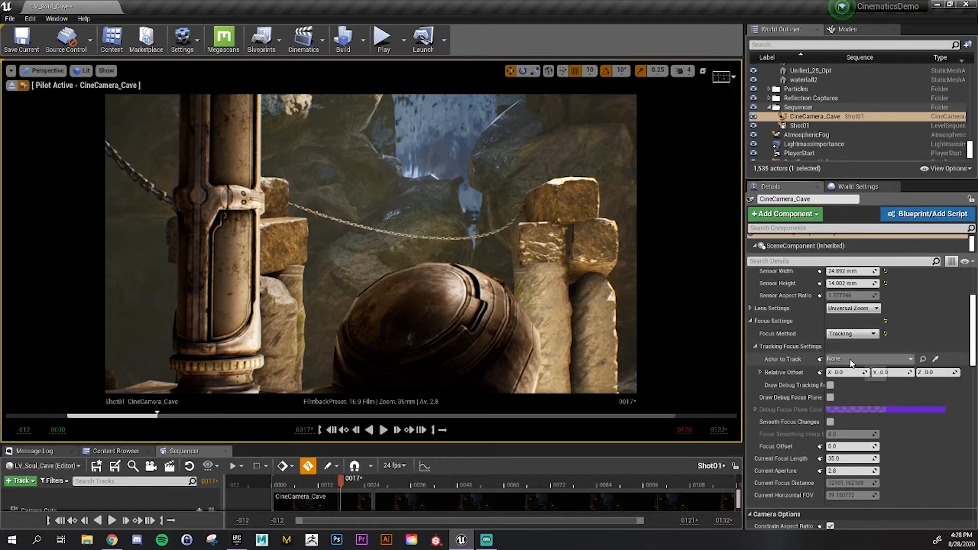
{"action": "left_click", "coordinate": [756, 346]}
{"action": "left_click", "coordinate": [852, 334]}
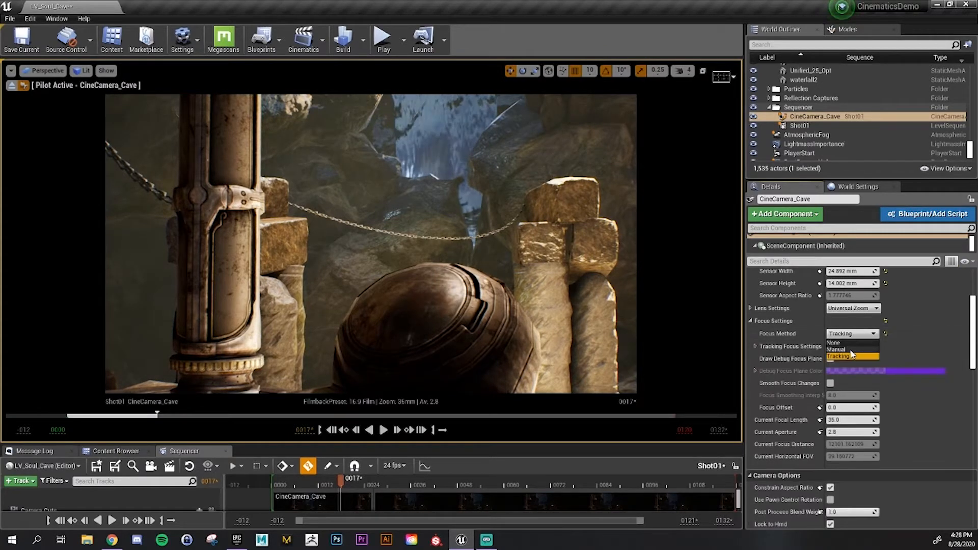
{"action": "left_click", "coordinate": [846, 351]}
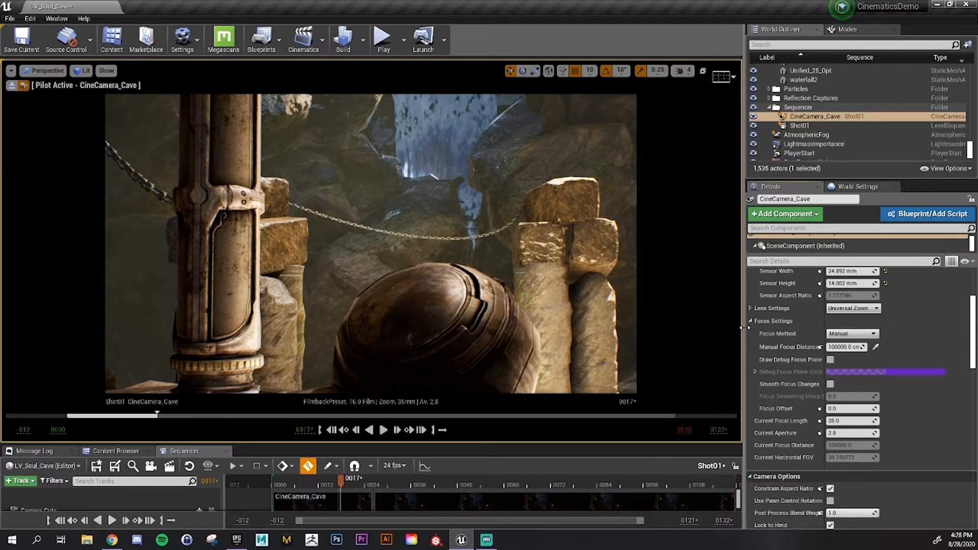
Widen the Details area and turn on Draw Debug Focus Plane for CineCamera_Cave
{"action": "left_click_drag", "start_coordinate": [743, 336], "coordinate": [665, 336]}
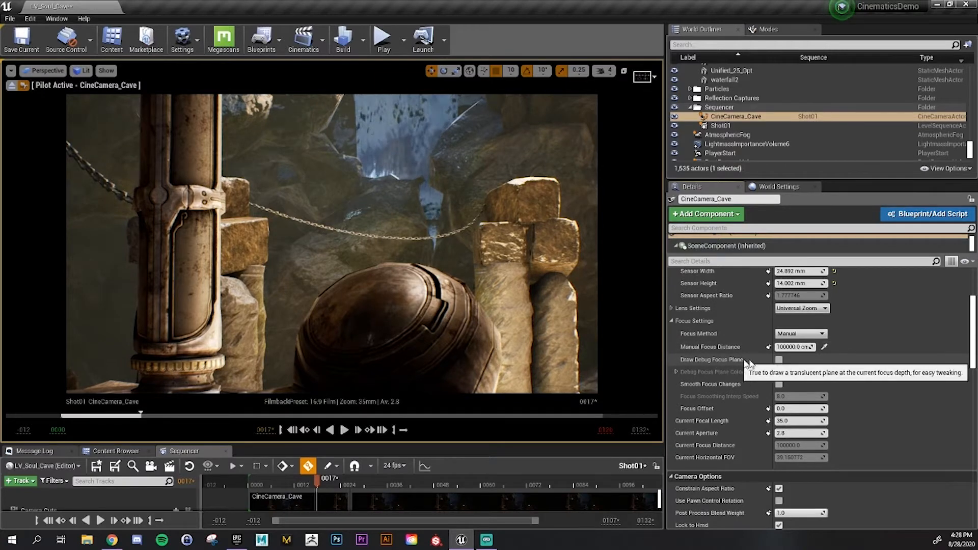
{"action": "left_click", "coordinate": [778, 360]}
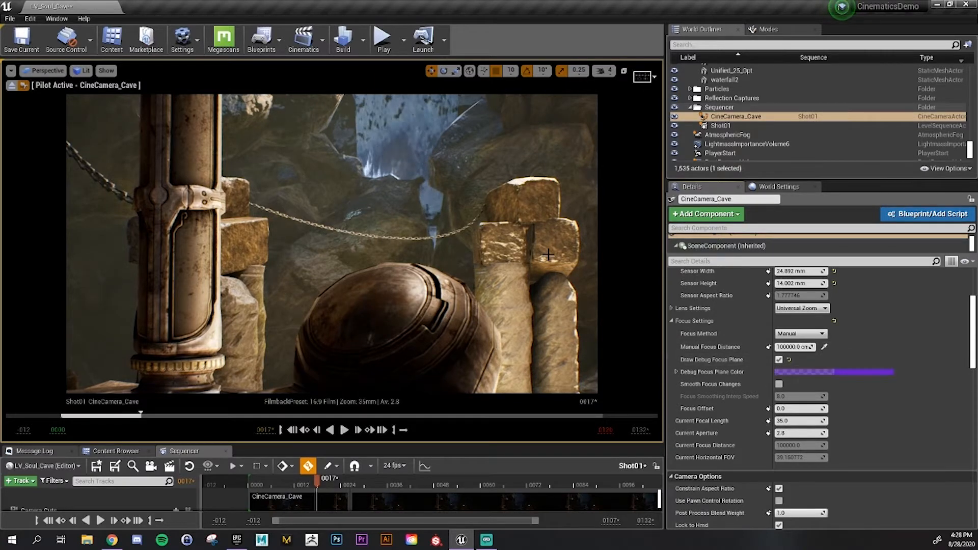
{"action": "left_click", "coordinate": [307, 143]}
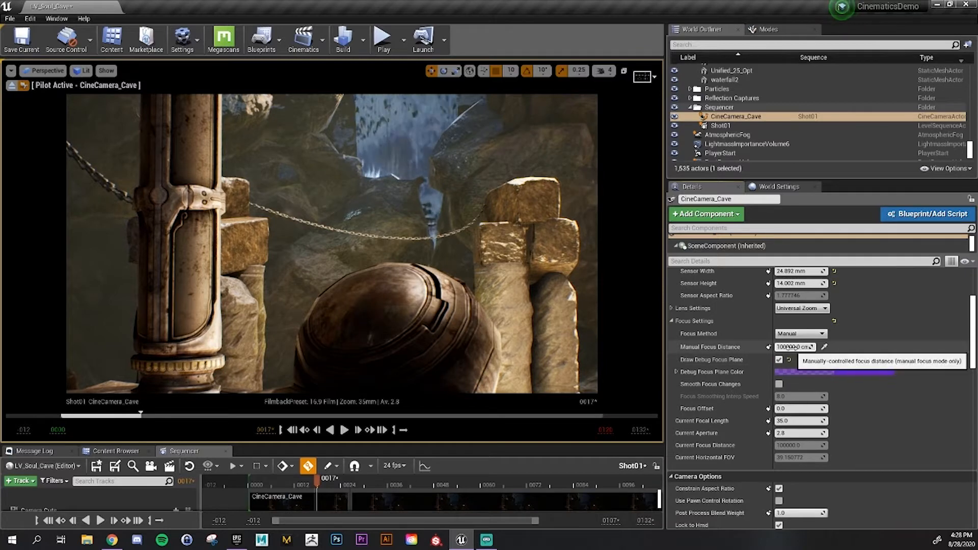
Try manual focus distances of about 4052, 1121 and 6113 cm to move the debug focus plane through the scene
{"action": "mouse_move", "coordinate": [810, 347]}
{"action": "left_mouse_down"}
{"action": "mouse_move", "coordinate": [771, 347]}
{"action": "mouse_move", "coordinate": [810, 347]}
{"action": "mouse_move", "coordinate": [801, 347]}
{"action": "left_mouse_up"}
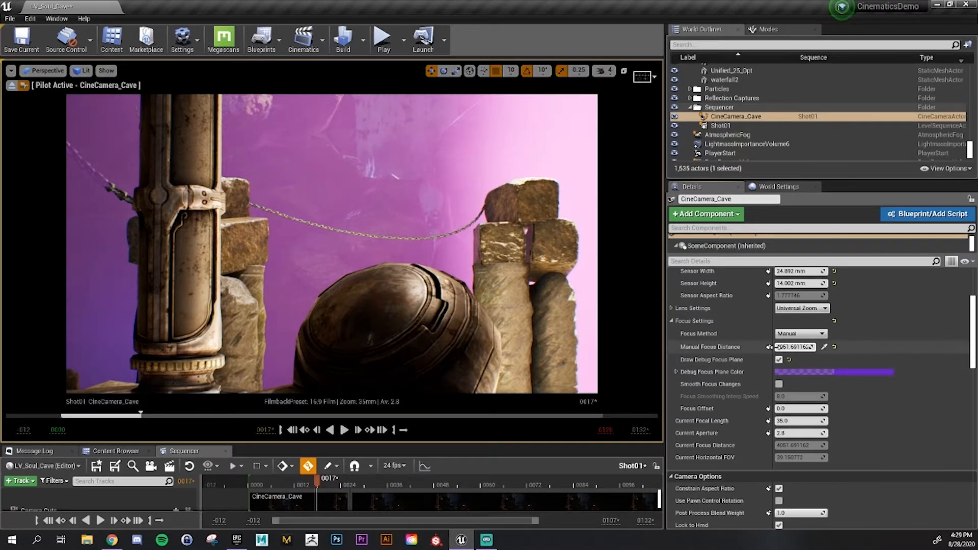
{"action": "left_click_drag", "start_coordinate": [789, 347], "coordinate": [697, 347]}
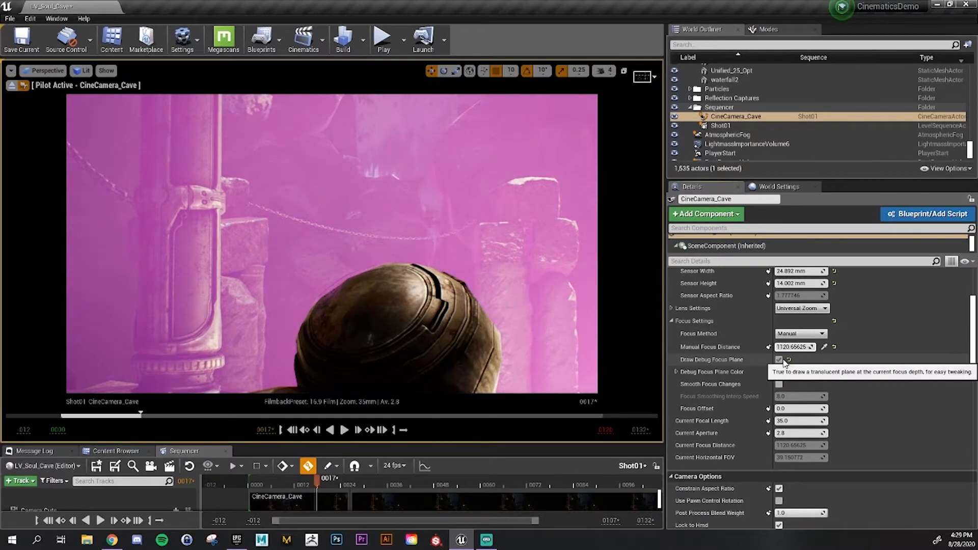
{"action": "left_click", "coordinate": [779, 360]}
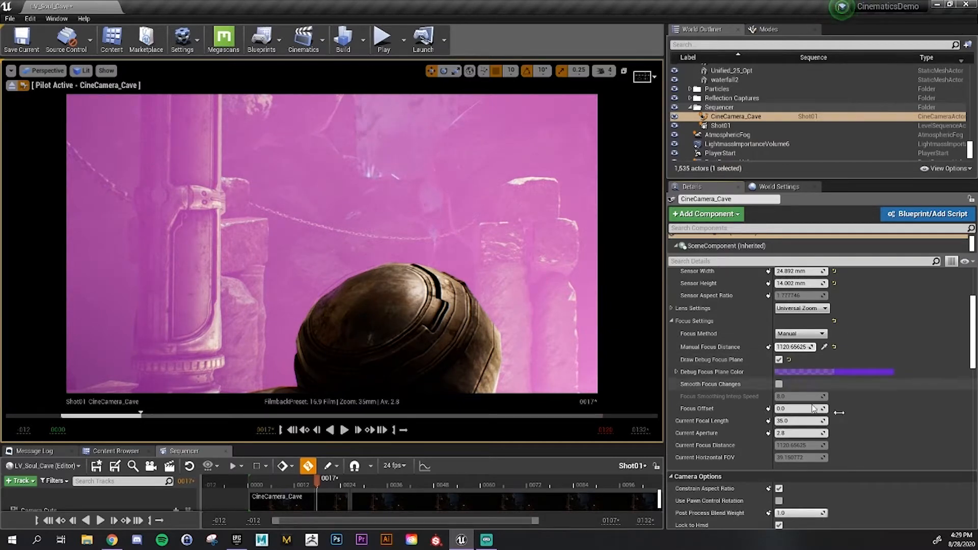
{"action": "left_click_drag", "start_coordinate": [796, 347], "coordinate": [817, 348]}
{"action": "scroll", "coordinate": [780, 323], "scroll_direction": "up", "scroll_amount": 1}
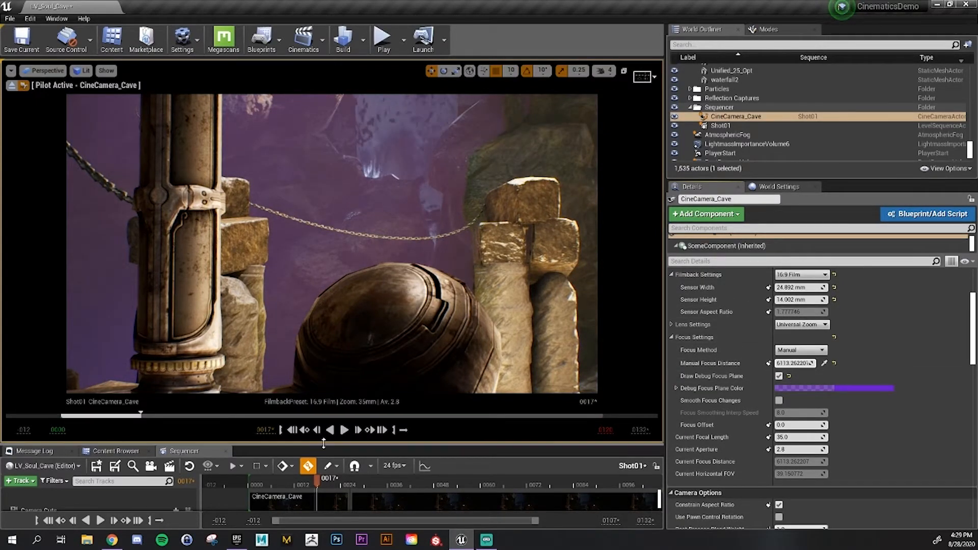
Enlarge the Sequencer and key CineCamera_Cave's Manual Focus Distance at about 1070 cm on frame 3
{"action": "left_click_drag", "start_coordinate": [301, 443], "coordinate": [301, 324]}
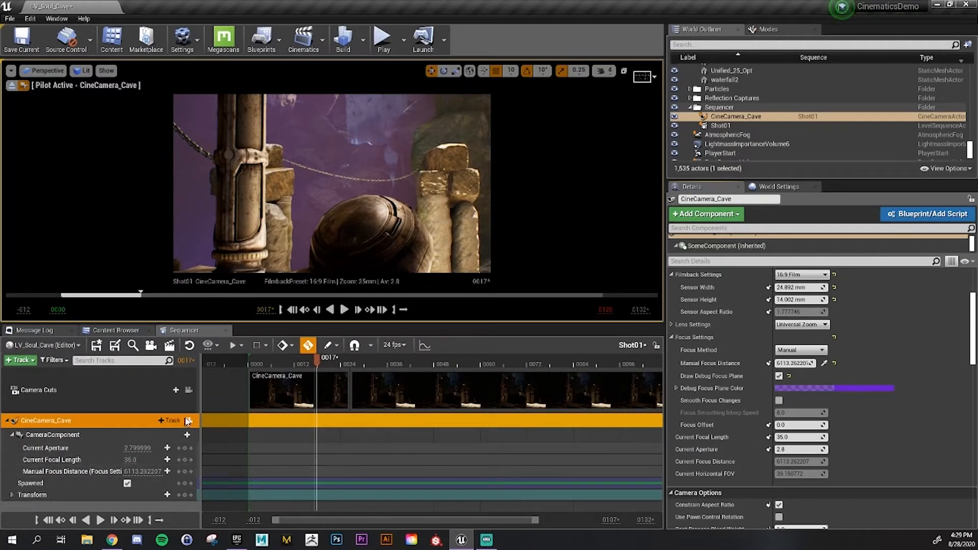
{"action": "left_click_drag", "start_coordinate": [201, 398], "coordinate": [237, 400]}
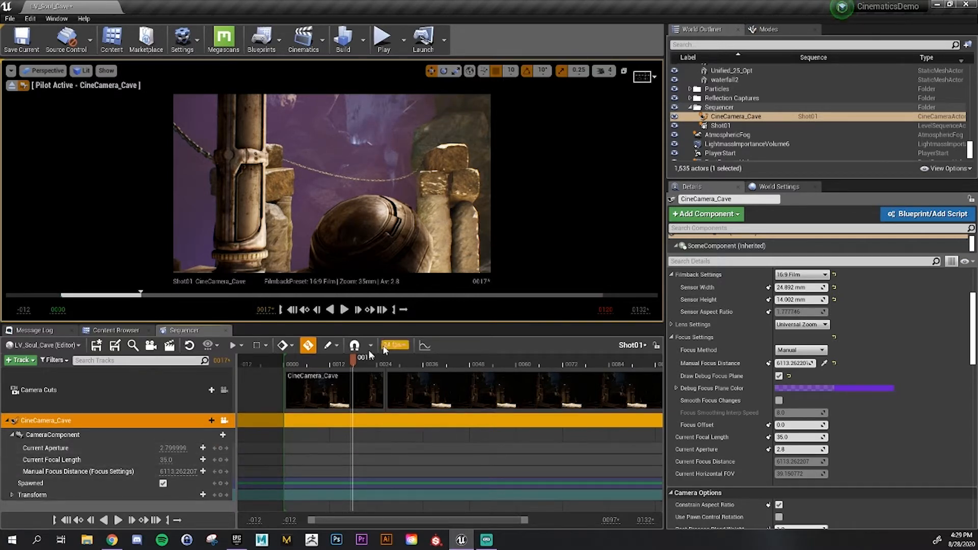
{"action": "left_click_drag", "start_coordinate": [347, 358], "coordinate": [299, 379]}
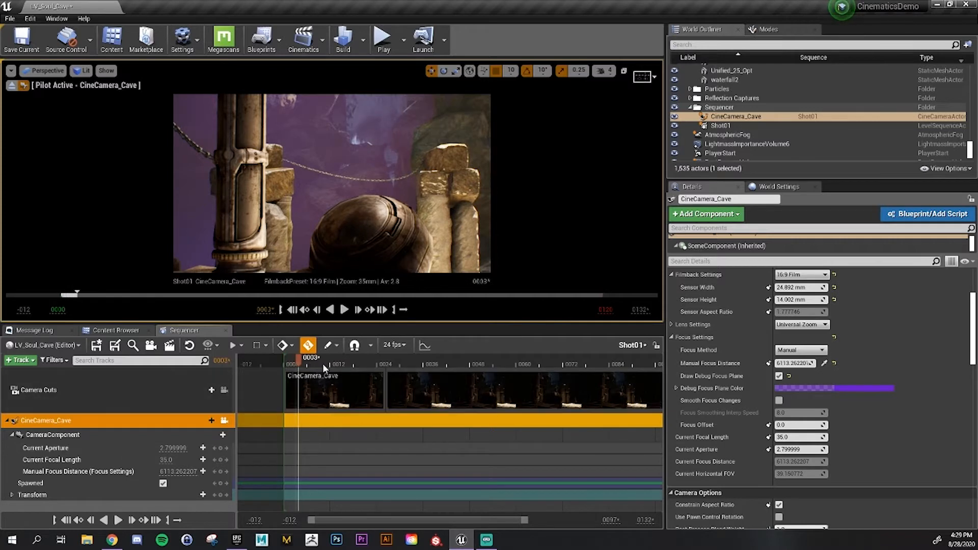
{"action": "left_click_drag", "start_coordinate": [794, 363], "coordinate": [713, 363]}
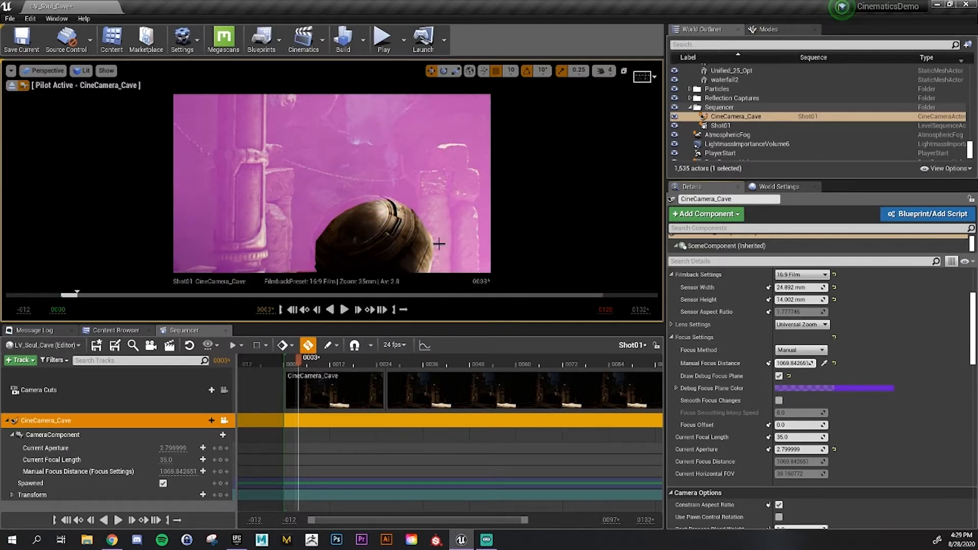
{"action": "left_click", "coordinate": [779, 376]}
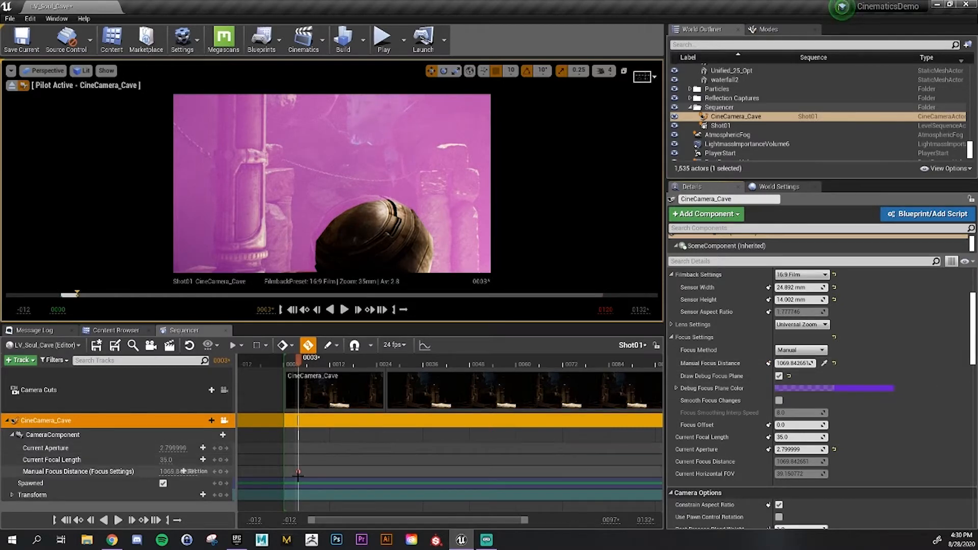
Key the Manual Focus Distance at about 6837 cm on frame 72, and scrub back through the focus change
{"action": "left_click_drag", "start_coordinate": [354, 362], "coordinate": [546, 374]}
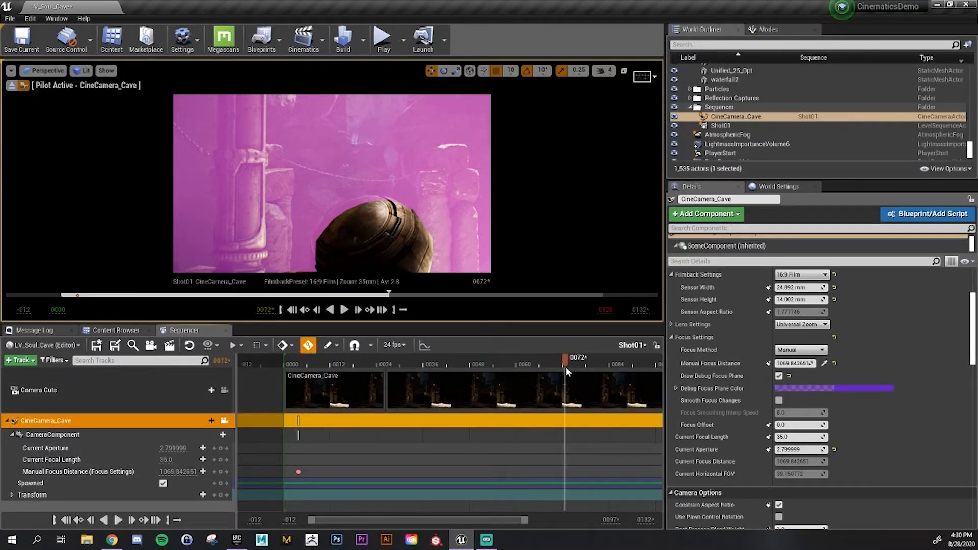
{"action": "left_click_drag", "start_coordinate": [792, 363], "coordinate": [835, 363]}
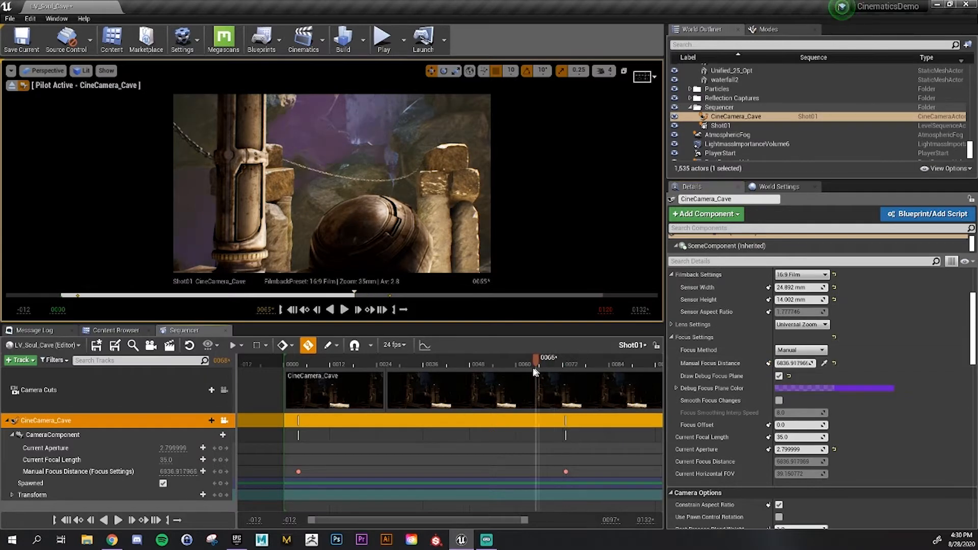
{"action": "mouse_move", "coordinate": [535, 371]}
{"action": "left_mouse_down"}
{"action": "mouse_move", "coordinate": [294, 369]}
{"action": "mouse_move", "coordinate": [541, 372]}
{"action": "mouse_move", "coordinate": [309, 377]}
{"action": "mouse_move", "coordinate": [386, 375]}
{"action": "mouse_move", "coordinate": [342, 362]}
{"action": "left_mouse_up"}
Turn off Draw Debug Focus Plane and review the focus pull between the two keys in an enlarged viewport
{"action": "left_click", "coordinate": [778, 376]}
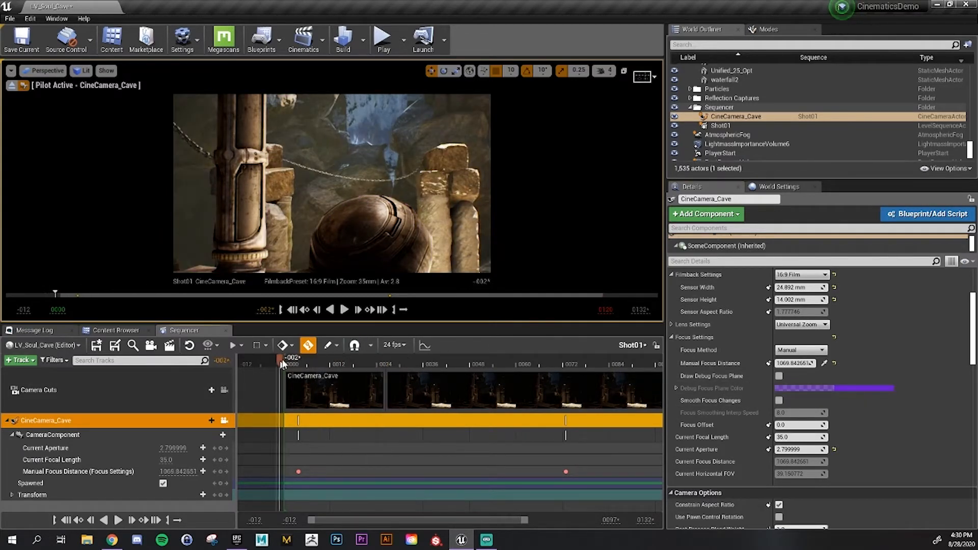
{"action": "left_click_drag", "start_coordinate": [425, 373], "coordinate": [299, 367]}
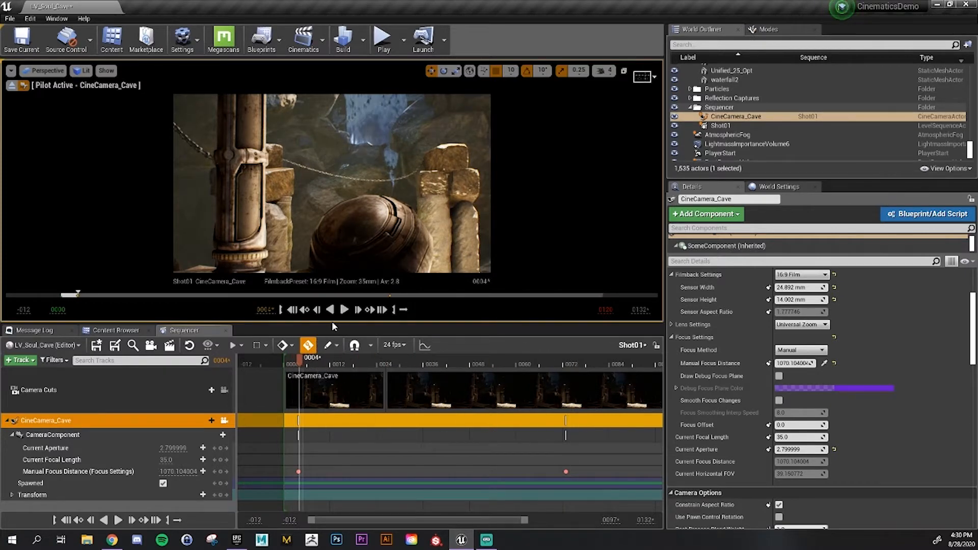
{"action": "left_click_drag", "start_coordinate": [331, 324], "coordinate": [292, 487]}
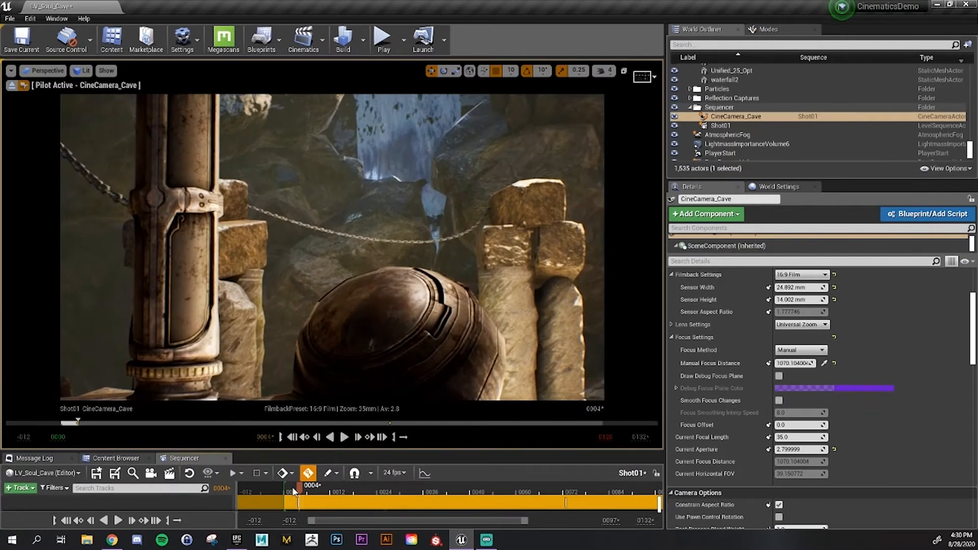
{"action": "left_click_drag", "start_coordinate": [504, 489], "coordinate": [299, 487]}
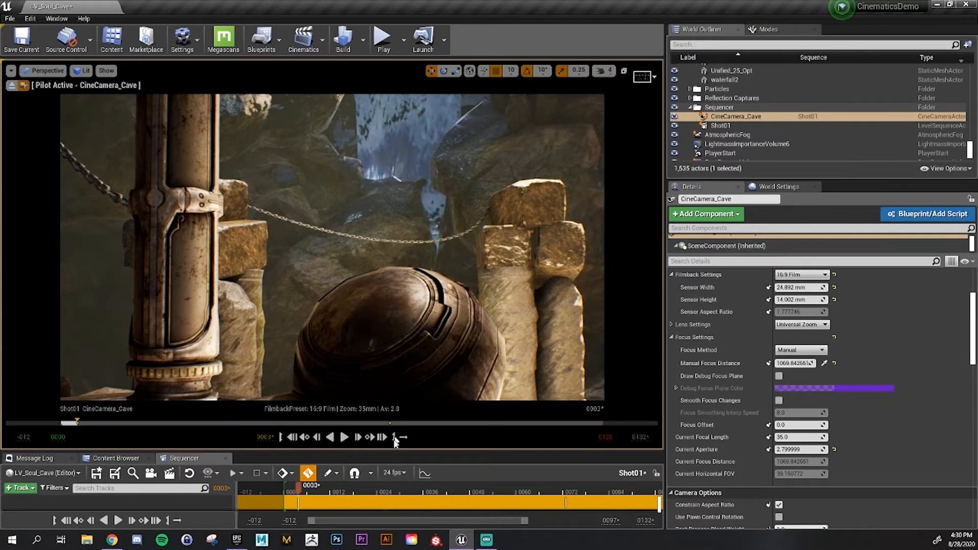
{"action": "left_click_drag", "start_coordinate": [390, 451], "coordinate": [390, 313]}
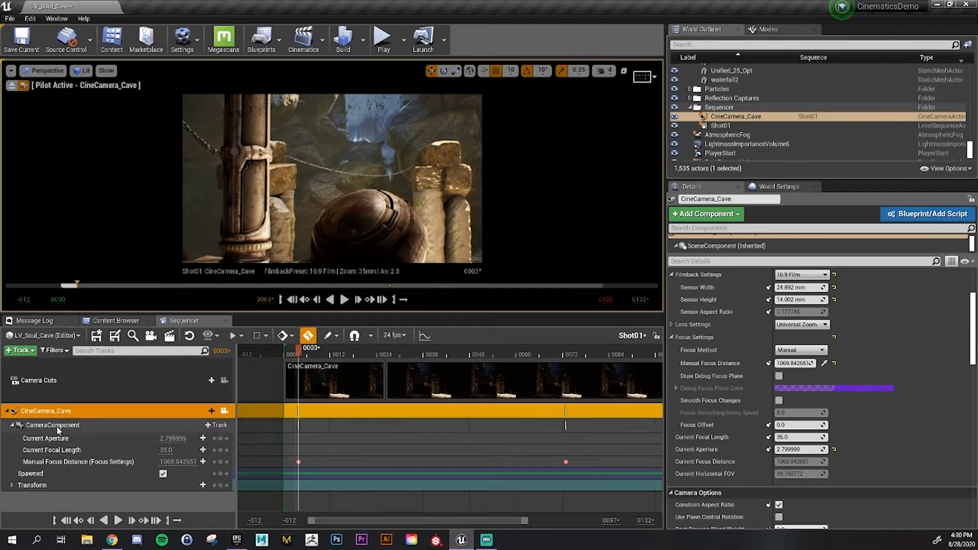
Examine CineCamera_Cave's keyed focus and lens tracks, its camera settings, and the Exposure section of its post-process settings
{"action": "left_click", "coordinate": [56, 439]}
{"action": "left_click", "coordinate": [64, 451]}
{"action": "left_click", "coordinate": [122, 461]}
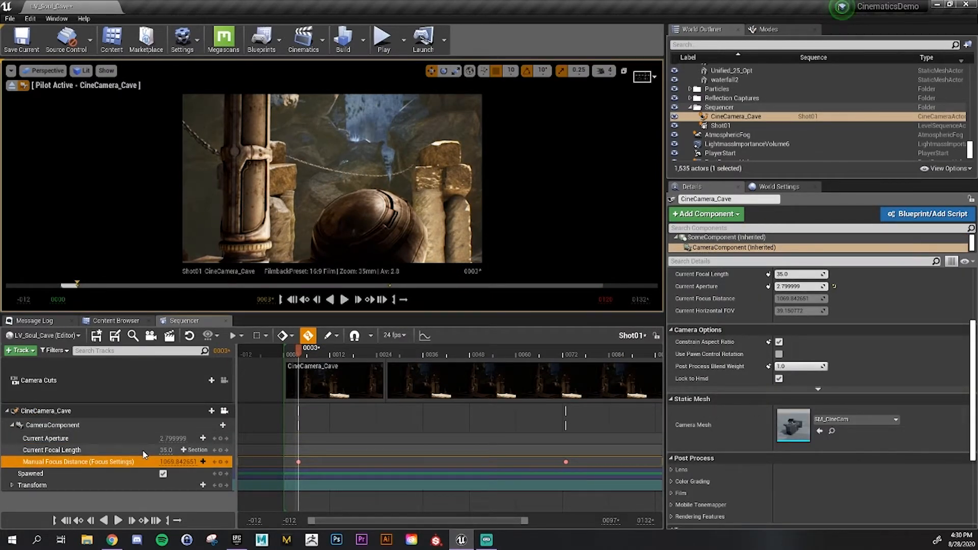
{"action": "left_click", "coordinate": [76, 426]}
{"action": "left_click", "coordinate": [61, 411]}
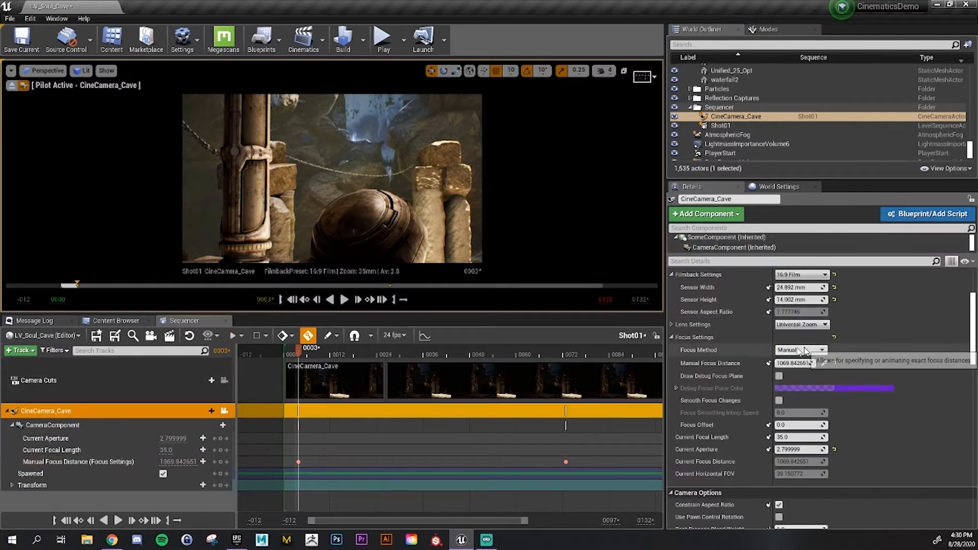
{"action": "scroll", "coordinate": [726, 392], "scroll_direction": "down", "scroll_amount": 6}
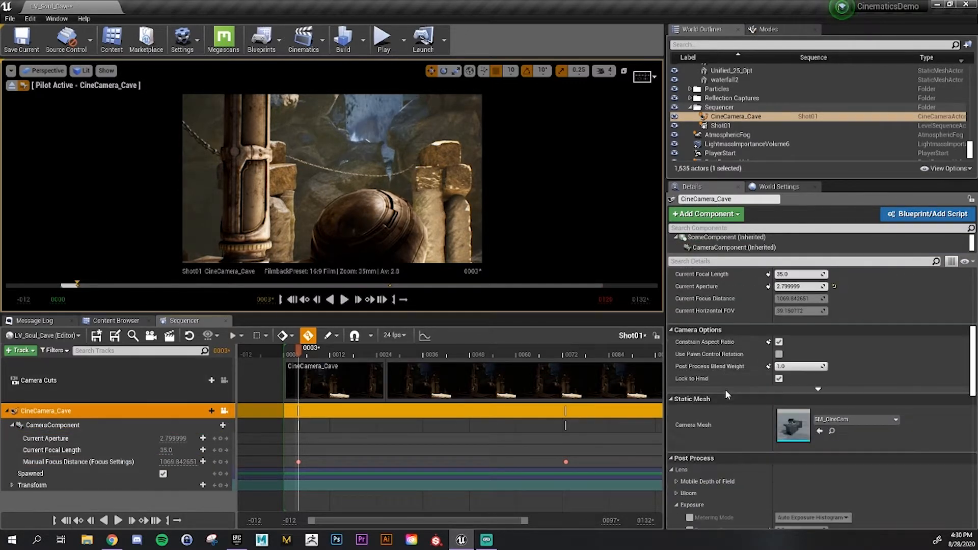
{"action": "scroll", "coordinate": [725, 389], "scroll_direction": "down", "scroll_amount": 8}
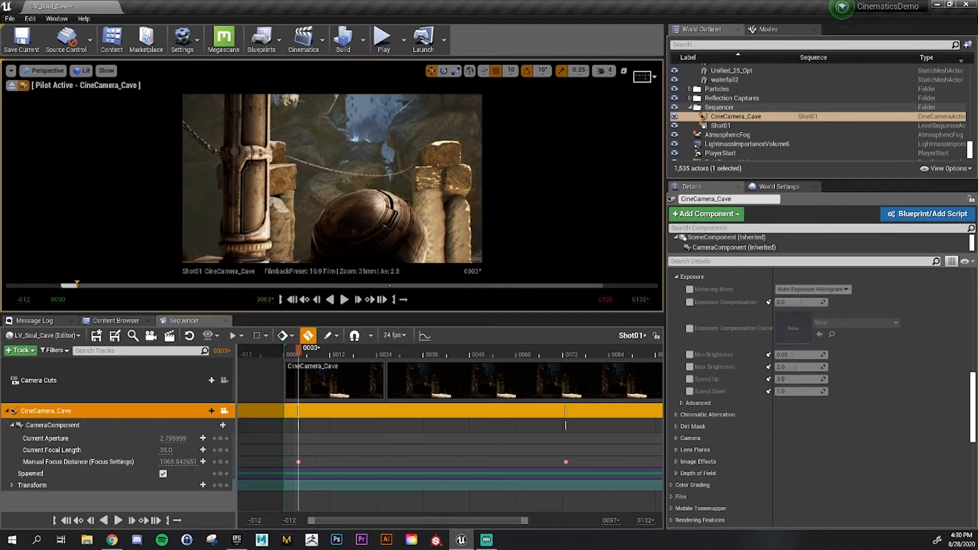
Enlarge the Sequencer, extend its visible range to frame 132, and scrub Shot01's playhead to frame 75
{"action": "left_click", "coordinate": [47, 70]}
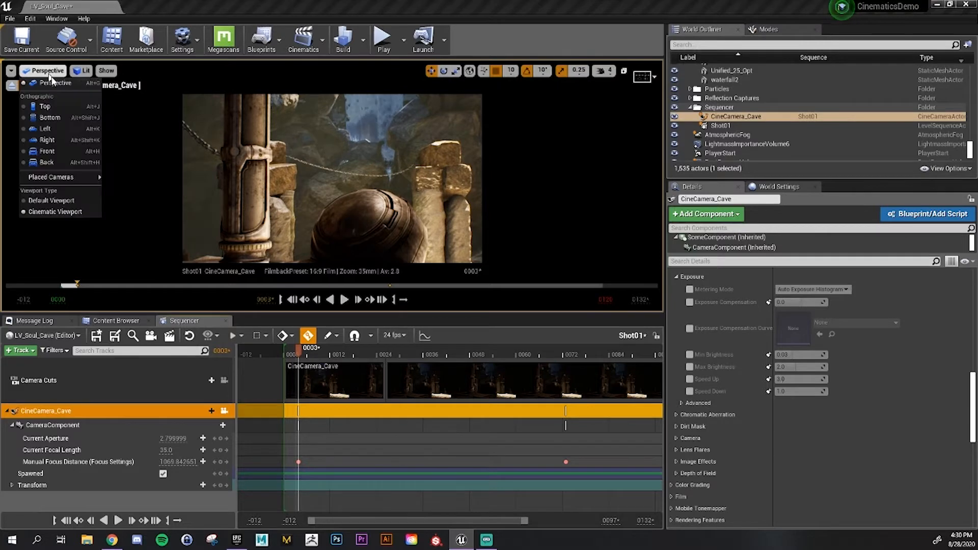
{"action": "mouse_move", "coordinate": [73, 179]}
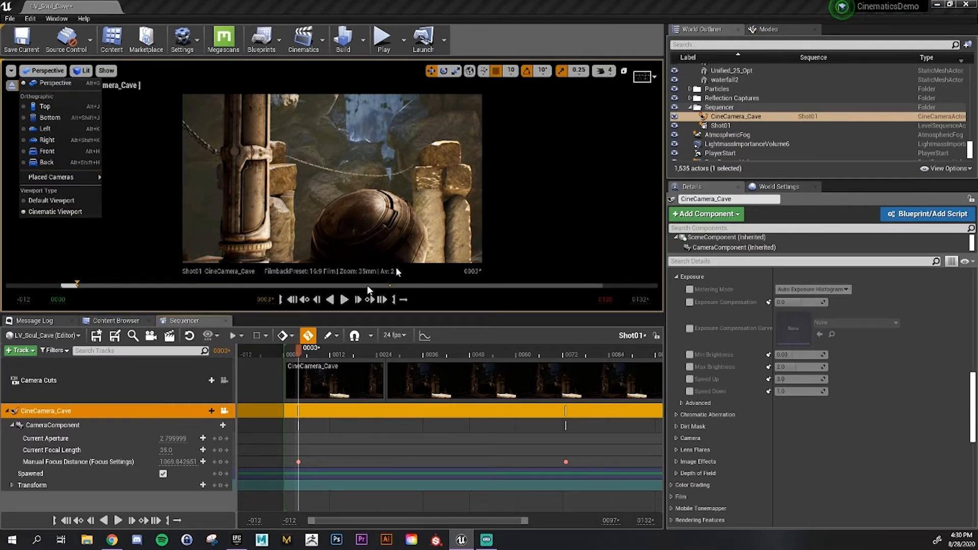
{"action": "left_click_drag", "start_coordinate": [394, 308], "coordinate": [380, 273]}
{"action": "left_click", "coordinate": [50, 365]}
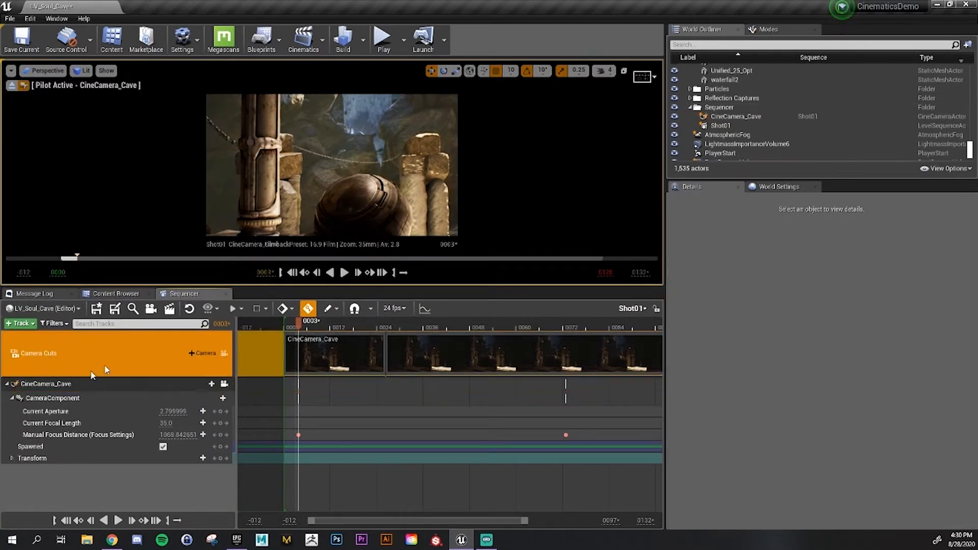
{"action": "left_click_drag", "start_coordinate": [309, 323], "coordinate": [402, 325]}
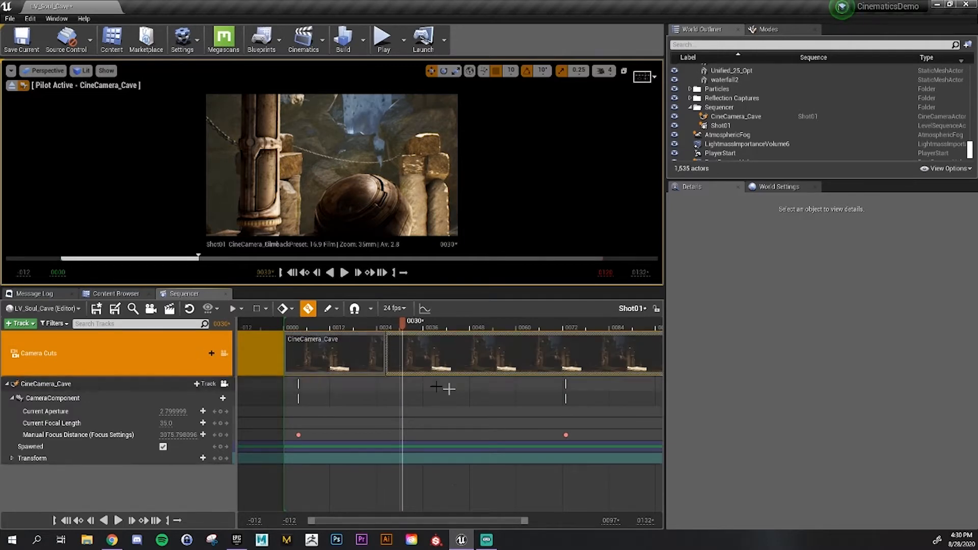
{"action": "left_click_drag", "start_coordinate": [525, 521], "coordinate": [588, 521]}
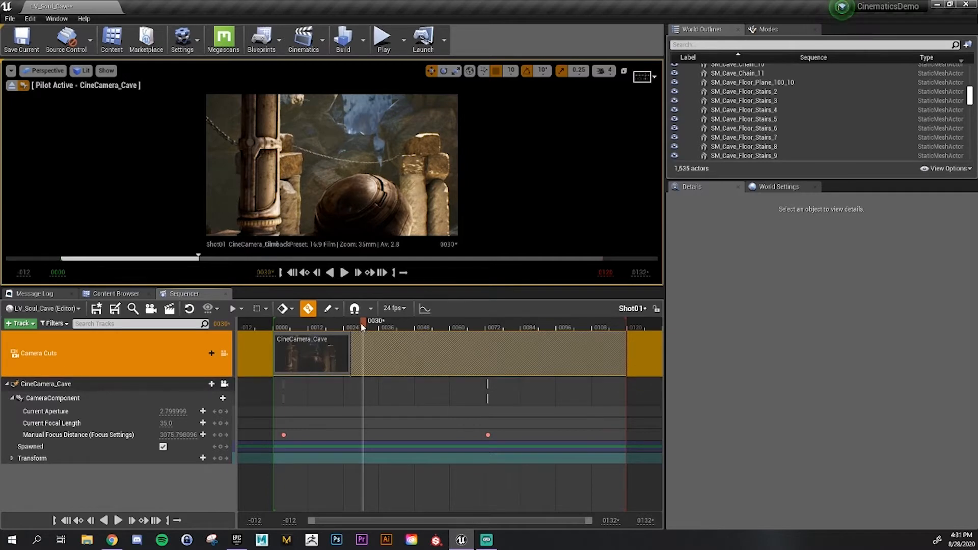
{"action": "left_click_drag", "start_coordinate": [362, 326], "coordinate": [496, 326]}
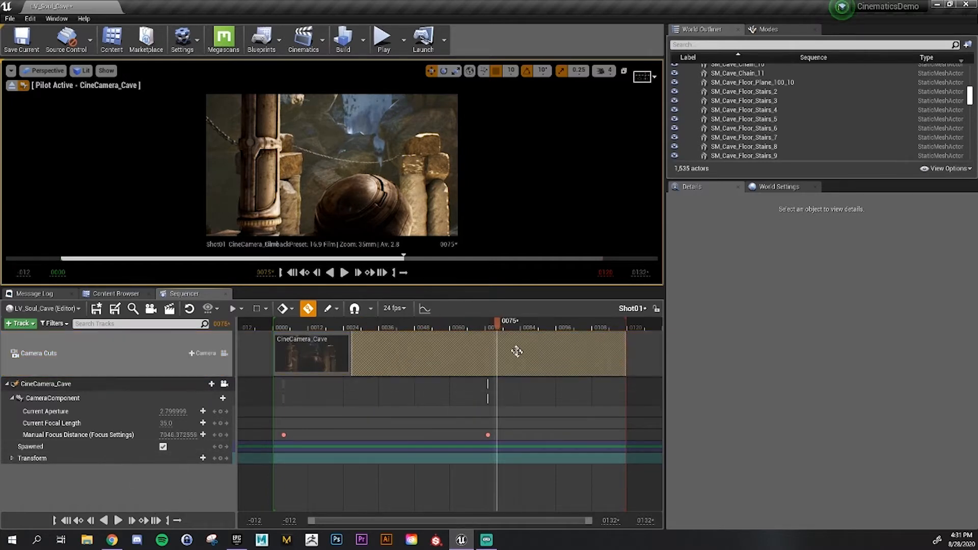
Select the Manual Focus Distance track to review the camera component's settings, and enlarge the viewport
{"action": "left_click", "coordinate": [109, 387]}
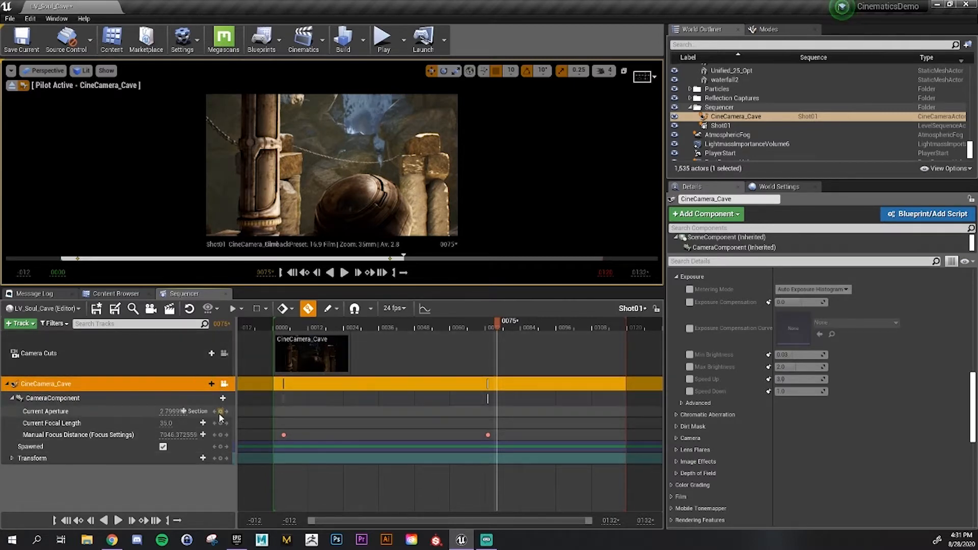
{"action": "left_click", "coordinate": [49, 432]}
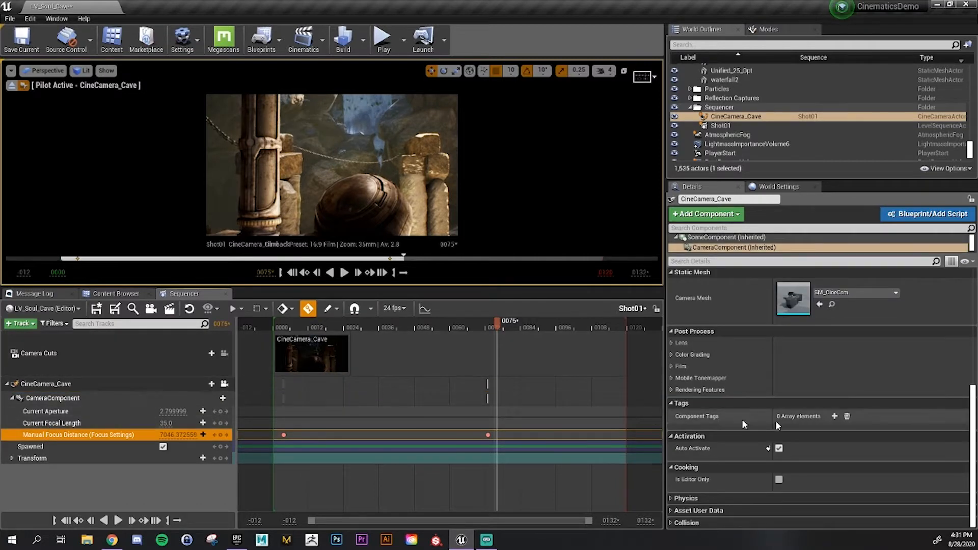
{"action": "scroll", "coordinate": [741, 419], "scroll_direction": "up", "scroll_amount": 10}
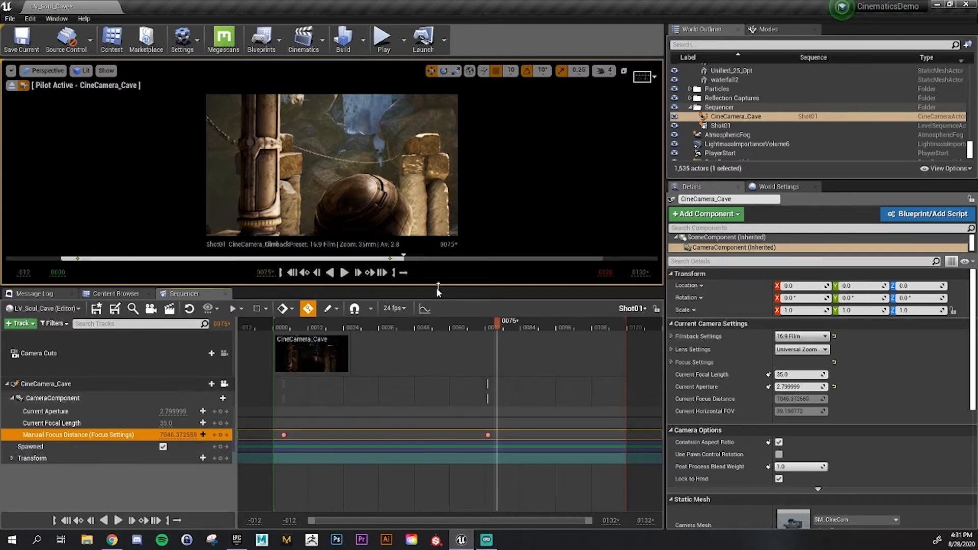
{"action": "left_click_drag", "start_coordinate": [436, 287], "coordinate": [392, 365]}
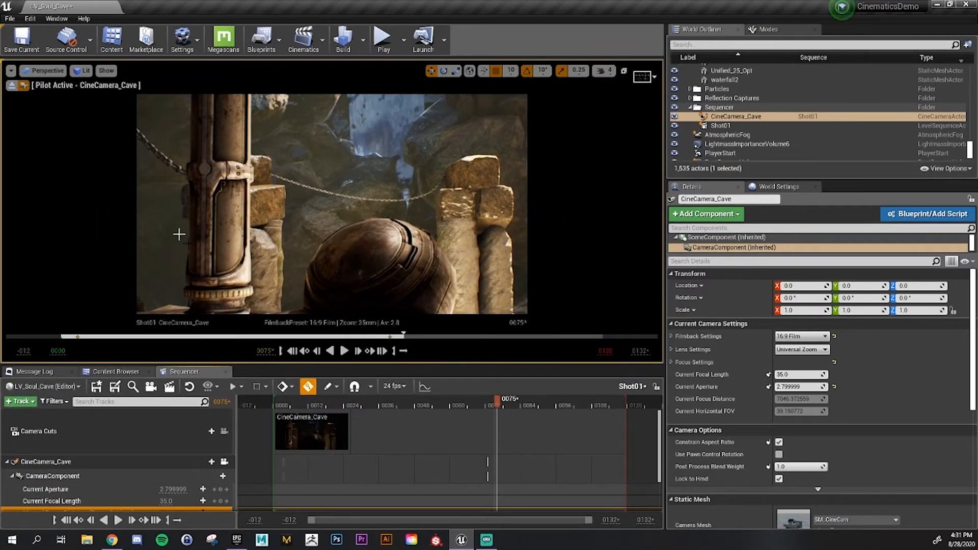
Stop piloting CineCamera_Cave and switch the viewport back to it from the placed cameras
{"action": "left_click", "coordinate": [13, 88]}
{"action": "left_click", "coordinate": [44, 71]}
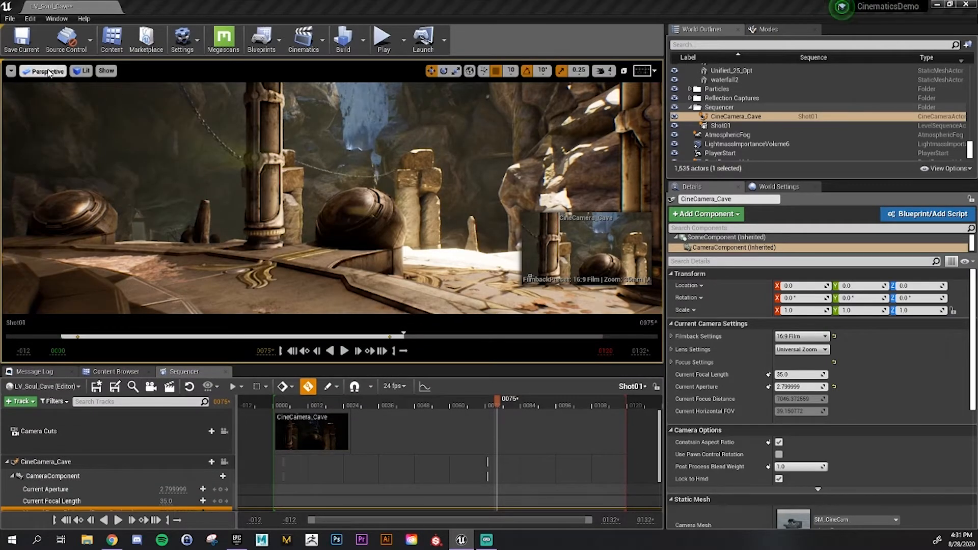
{"action": "mouse_move", "coordinate": [61, 177]}
{"action": "left_click", "coordinate": [138, 323]}
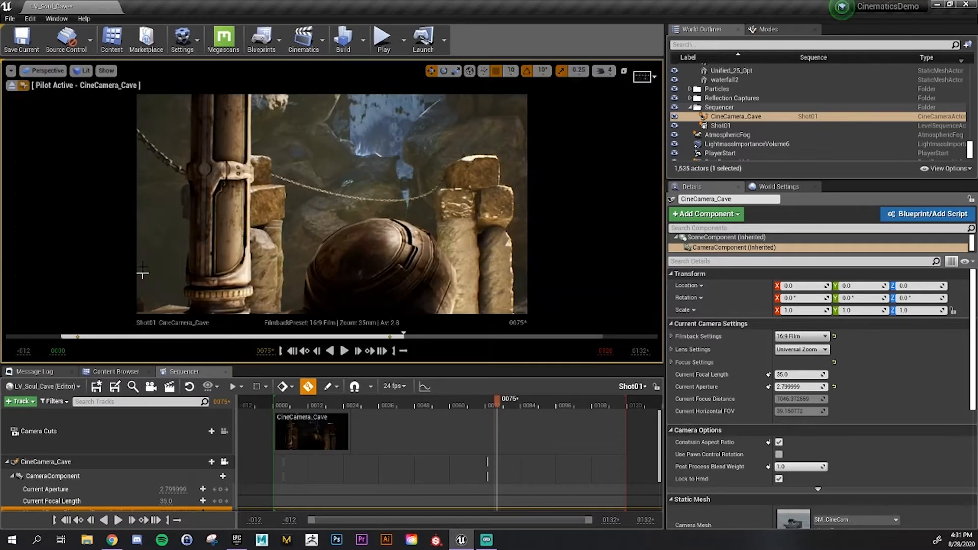
Return the viewport to the free perspective view and move it toward the stone pillars
{"action": "left_click", "coordinate": [10, 86]}
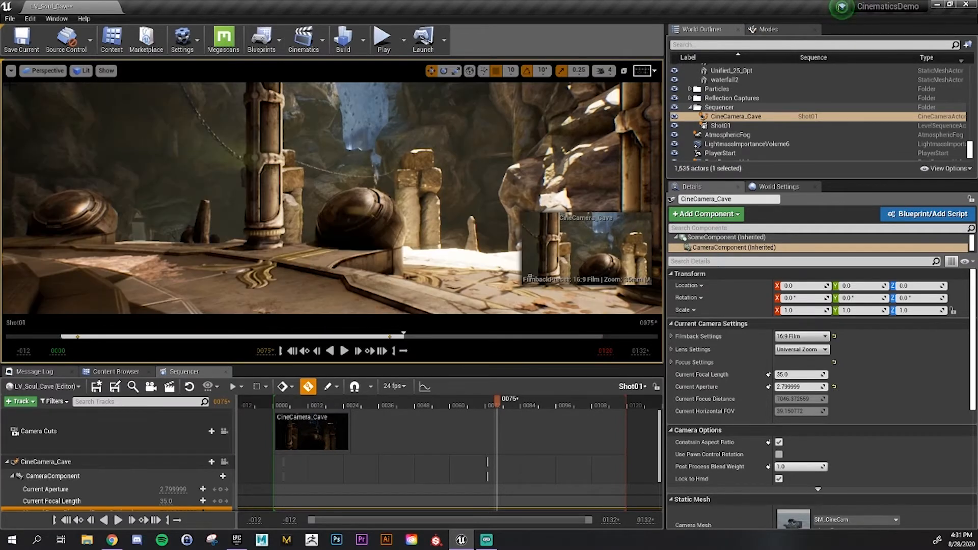
{"action": "left_click", "coordinate": [26, 72]}
{"action": "left_click", "coordinate": [25, 75]}
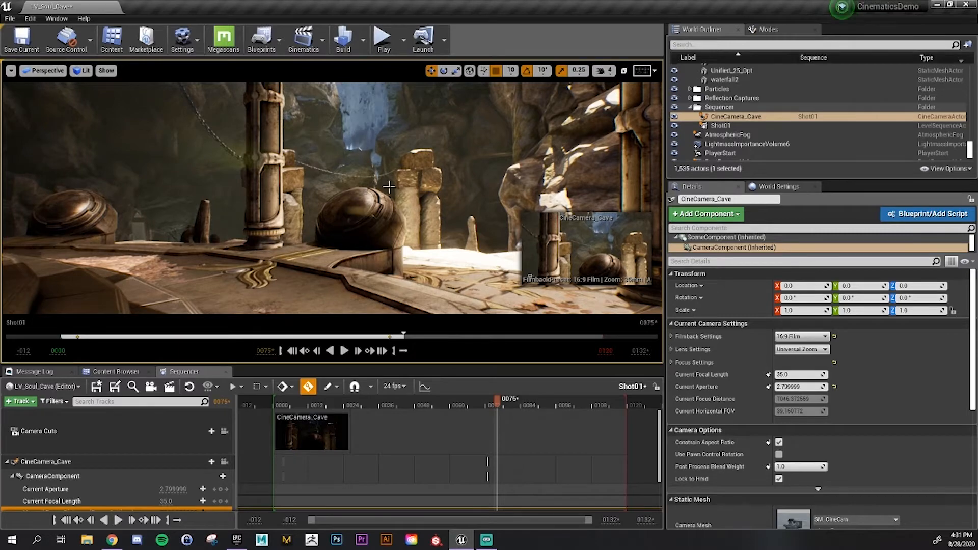
{"action": "key", "text": "w"}
{"action": "right_click_drag", "start_coordinate": [401, 205], "coordinate": [357, 220]}
{"action": "left_click", "coordinate": [82, 71]}
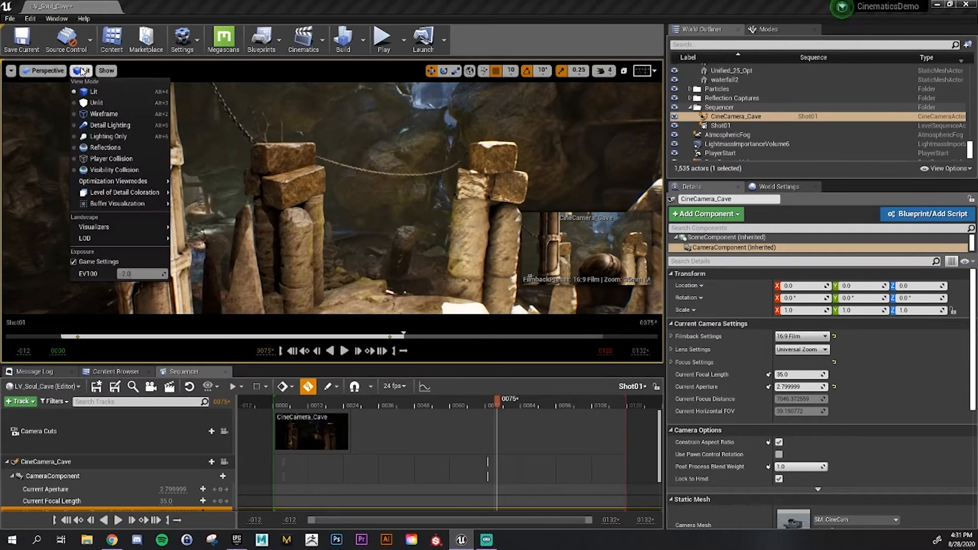
{"action": "left_click", "coordinate": [81, 71]}
Fly through the dark cave toward the waterfall, examining how the viewport's exposure reacts to bright and dark areas
{"action": "right_click_drag", "start_coordinate": [461, 239], "coordinate": [515, 158]}
{"action": "key", "text": "q"}
{"action": "key", "text": "e"}
{"action": "key", "text": "w"}
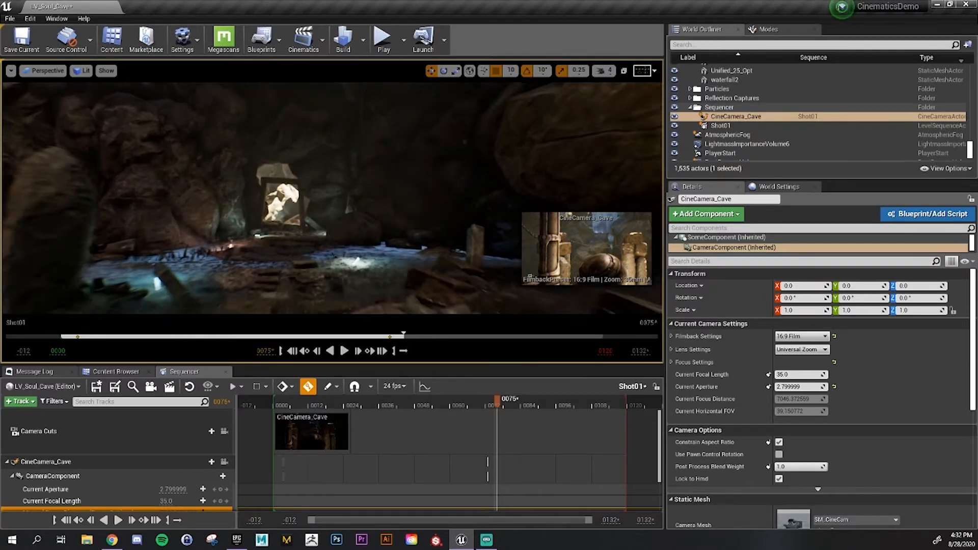
{"action": "right_click_drag", "start_coordinate": [332, 198], "coordinate": [465, 243]}
{"action": "key", "text": "w"}
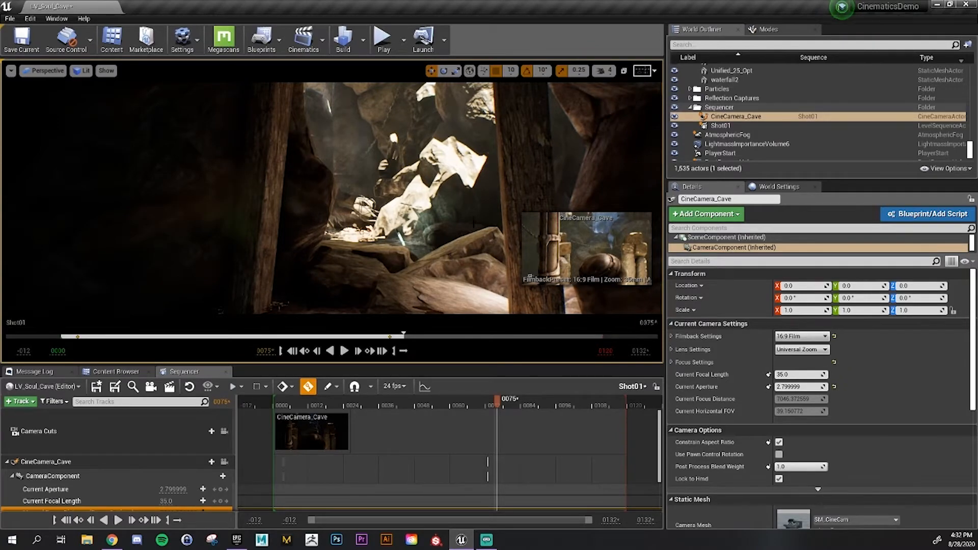
{"action": "right_click_drag", "start_coordinate": [485, 215], "coordinate": [412, 164]}
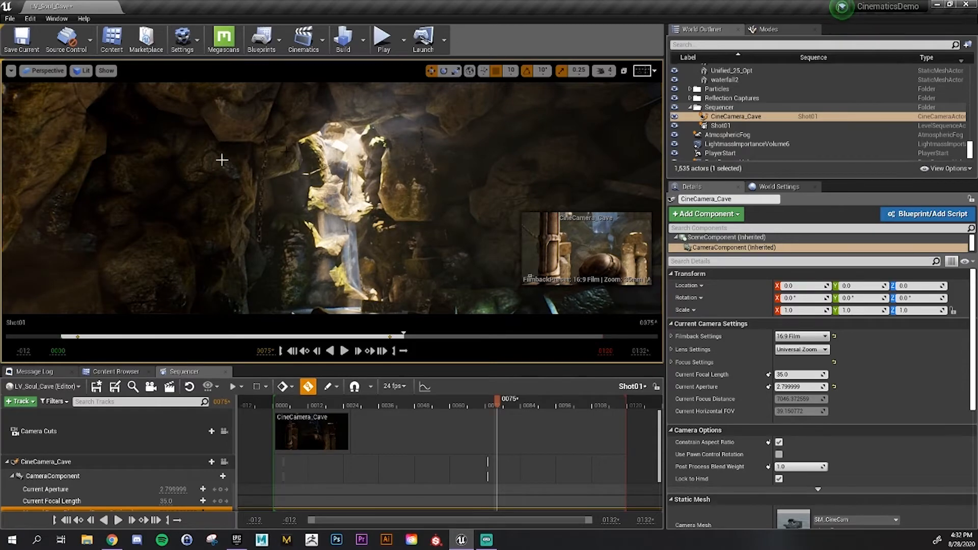
{"action": "right_click_drag", "start_coordinate": [222, 160], "coordinate": [269, 120]}
{"action": "right_click_drag", "start_coordinate": [322, 216], "coordinate": [251, 174]}
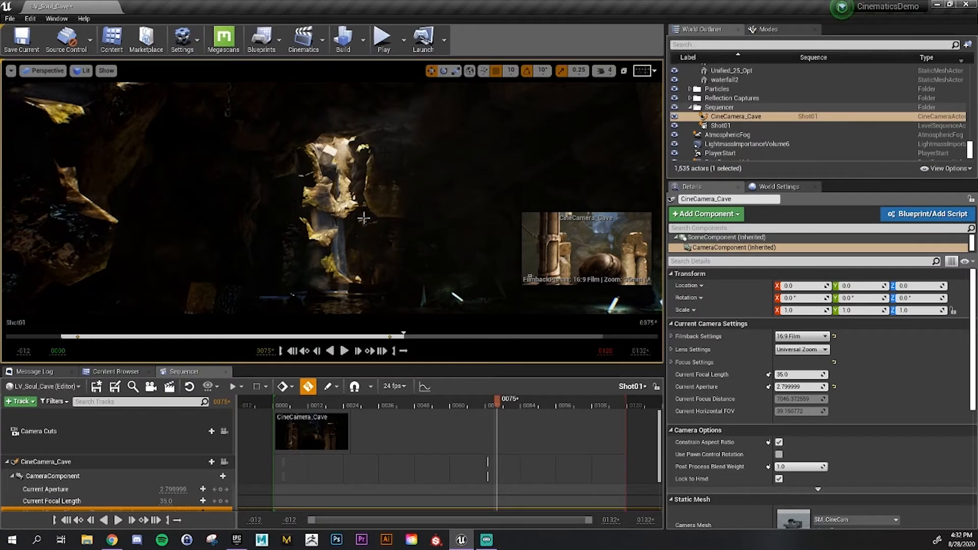
{"action": "right_click_drag", "start_coordinate": [364, 218], "coordinate": [384, 216]}
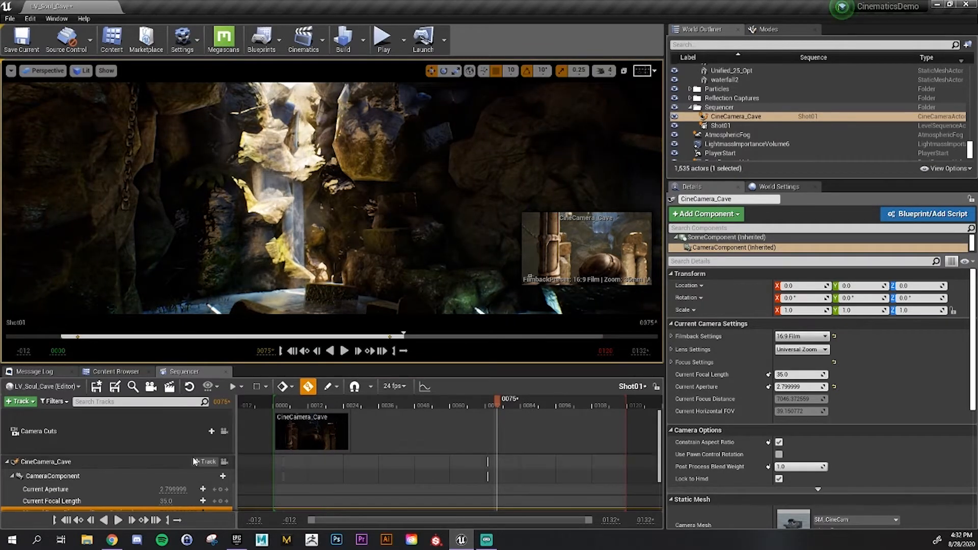
Enlarge the viewport by shrinking the Sequencer, and check the perspective view options
{"action": "scroll", "coordinate": [140, 461], "scroll_direction": "down", "scroll_amount": 2}
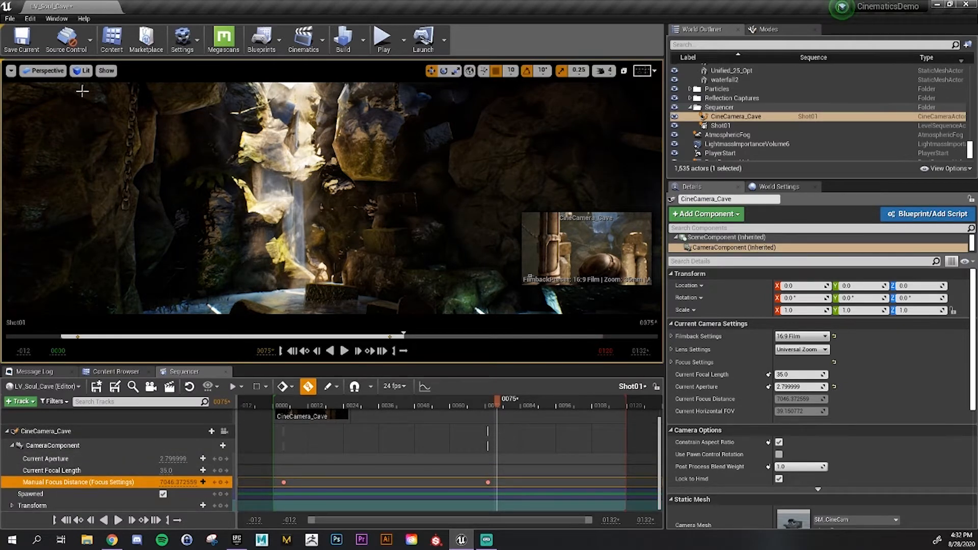
{"action": "left_click_drag", "start_coordinate": [247, 364], "coordinate": [247, 422]}
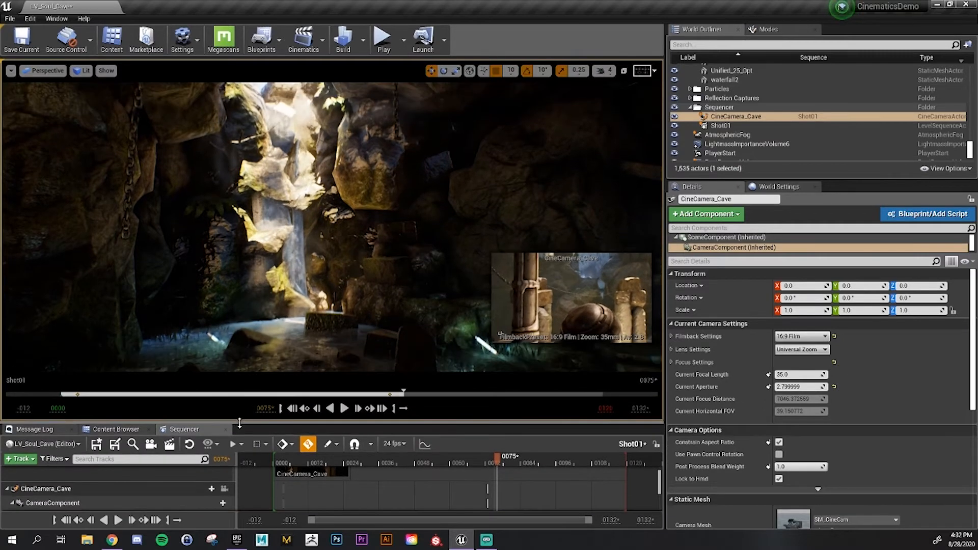
{"action": "left_click", "coordinate": [47, 71]}
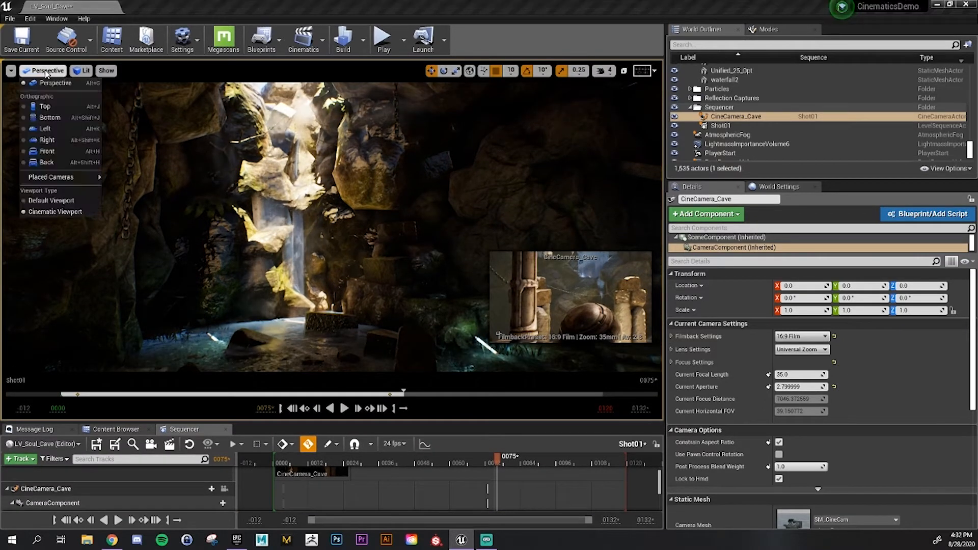
{"action": "left_click", "coordinate": [47, 73]}
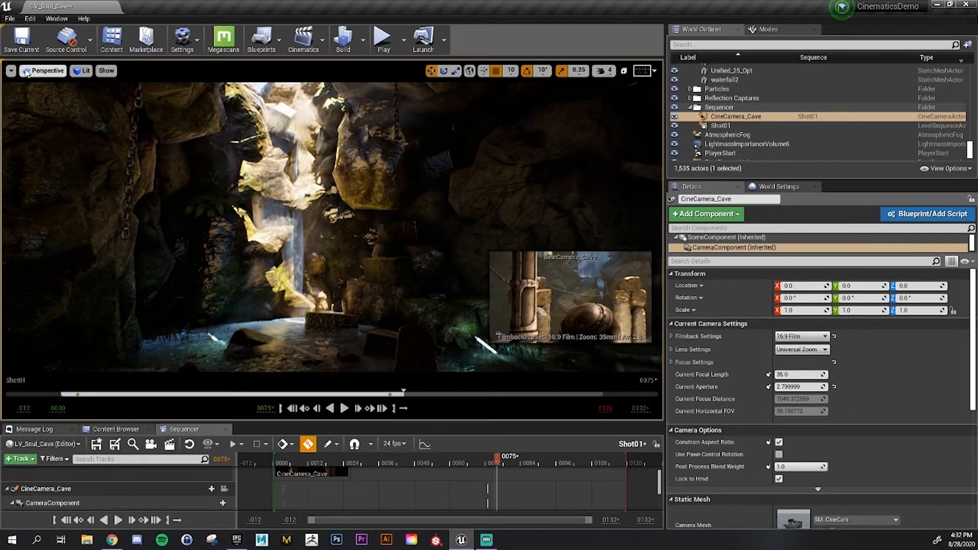
{"action": "left_click", "coordinate": [36, 71]}
{"action": "left_click", "coordinate": [24, 71]}
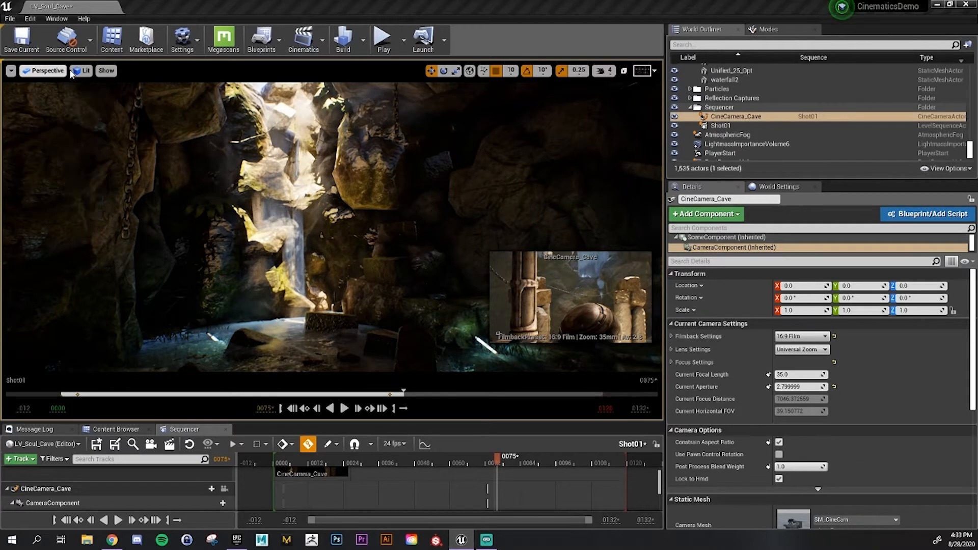
Reframe the waterfall from farther back and turn off Game Settings for the viewport's exposure
{"action": "left_click", "coordinate": [82, 70]}
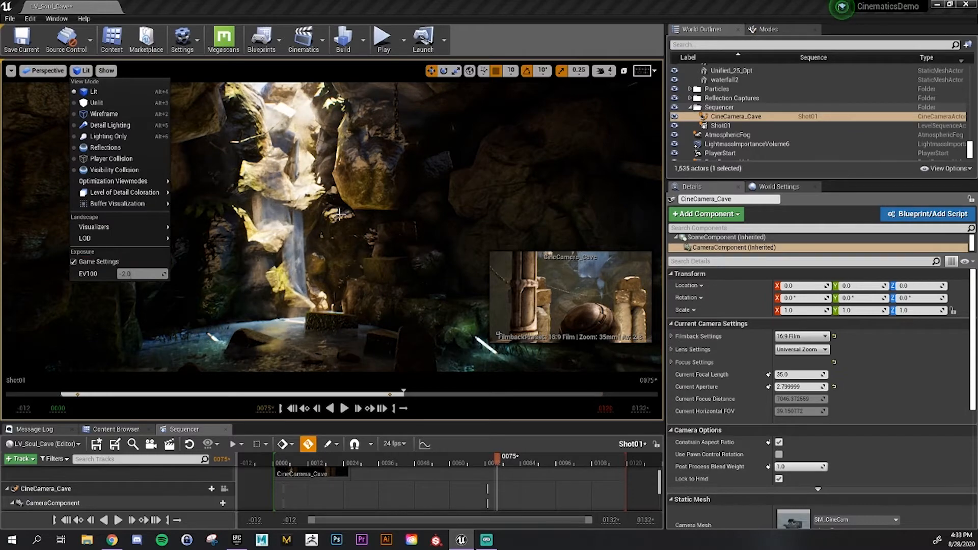
{"action": "mouse_move", "coordinate": [117, 325]}
{"action": "right_mouse_down"}
{"action": "mouse_move", "coordinate": [159, 315]}
{"action": "mouse_move", "coordinate": [129, 312]}
{"action": "right_mouse_up"}
{"action": "key", "text": "s"}
{"action": "key", "text": "s"}
{"action": "key", "text": "w"}
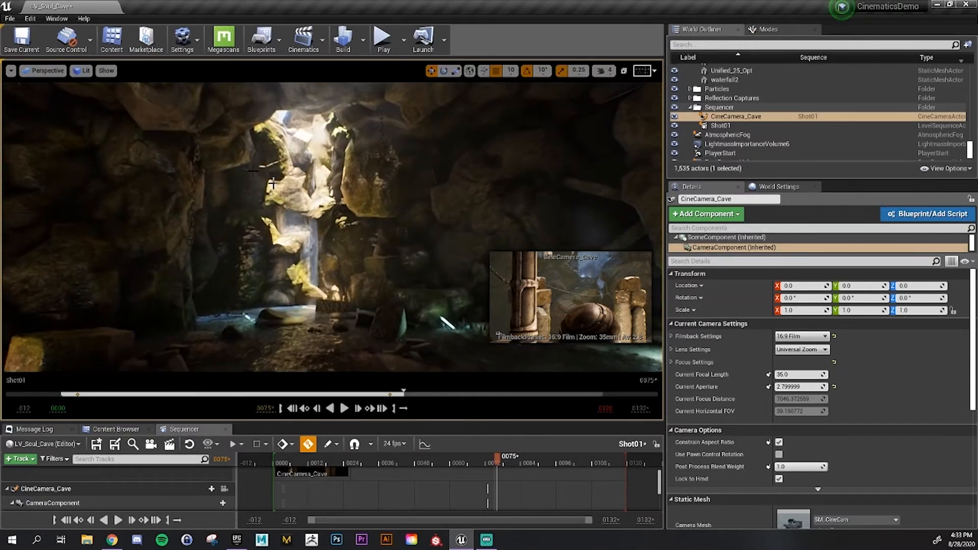
{"action": "left_click", "coordinate": [82, 71]}
{"action": "left_click", "coordinate": [105, 259]}
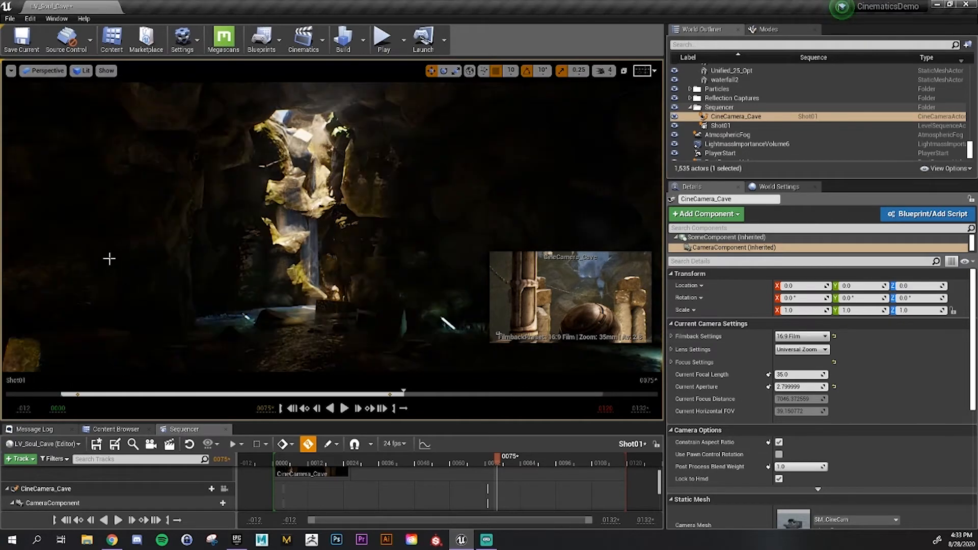
Set the viewport's fixed exposure EV100 to 1 with the rocky passage in view
{"action": "right_click_drag", "start_coordinate": [214, 229], "coordinate": [138, 232]}
{"action": "key", "text": "s"}
{"action": "key", "text": "w"}
{"action": "key", "text": "w"}
{"action": "right_click_drag", "start_coordinate": [333, 144], "coordinate": [285, 145]}
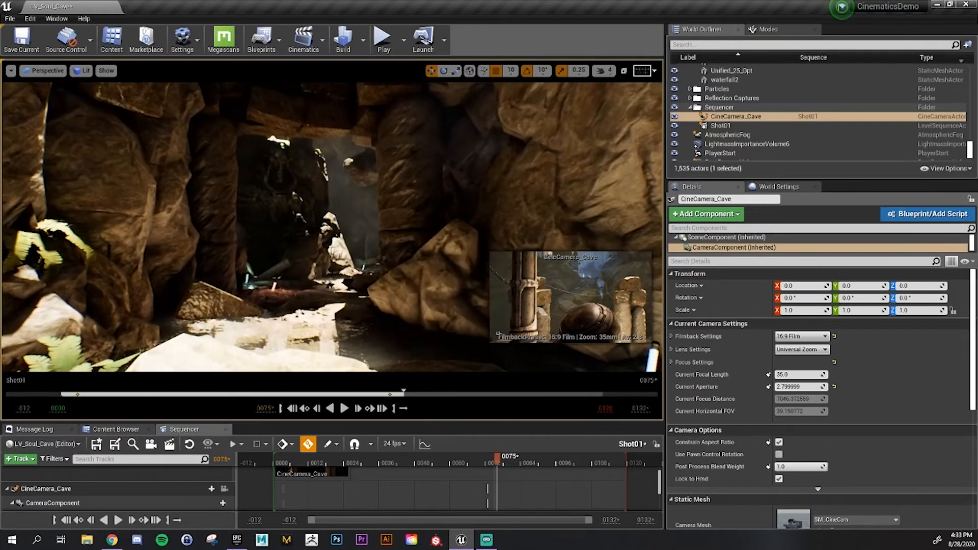
{"action": "right_click_drag", "start_coordinate": [264, 216], "coordinate": [243, 205]}
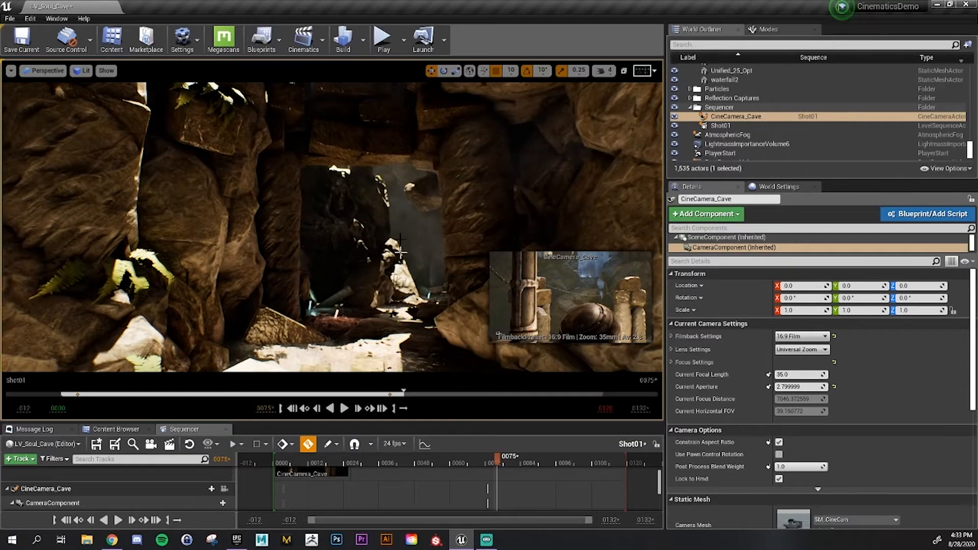
{"action": "left_click", "coordinate": [83, 71]}
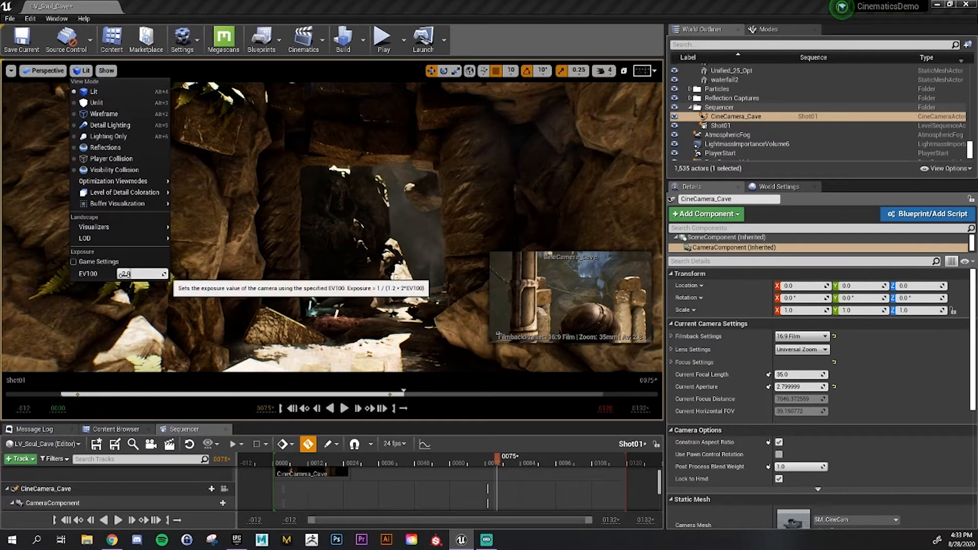
{"action": "left_click_drag", "start_coordinate": [121, 274], "coordinate": [131, 274]}
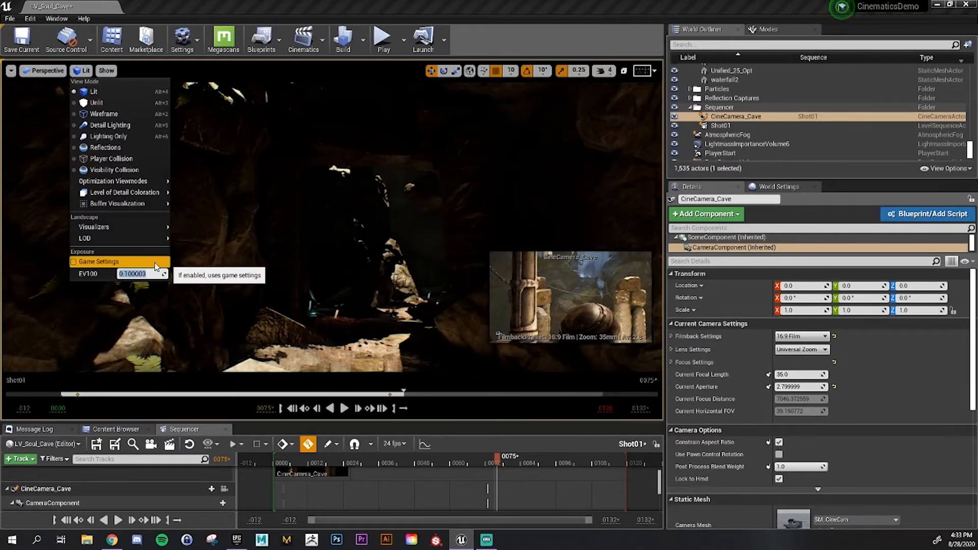
{"action": "type", "text": "1"}
{"action": "key", "text": "Return"}
{"action": "left_click", "coordinate": [326, 225]}
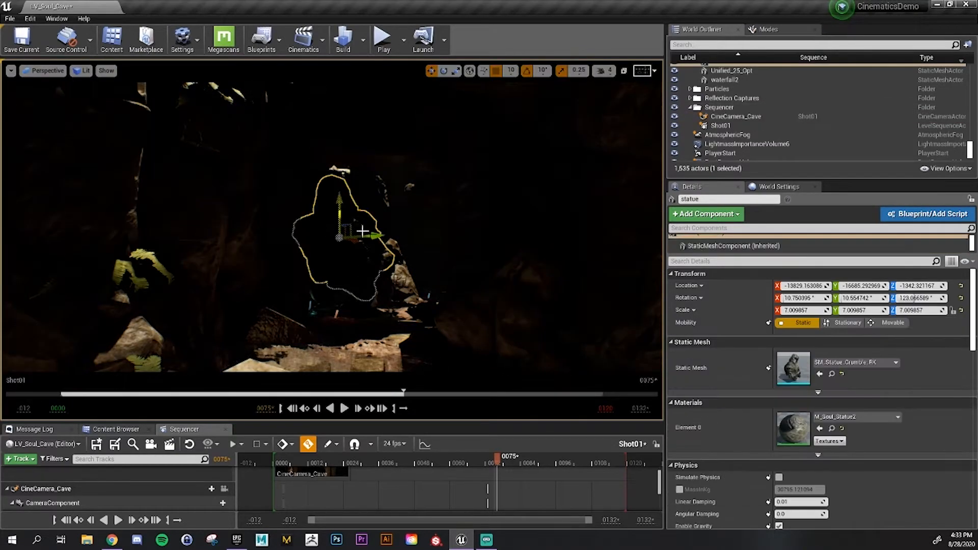
Brighten the viewport by lowering its EV100 exposure to about -2.6
{"action": "right_click_drag", "start_coordinate": [326, 226], "coordinate": [537, 216]}
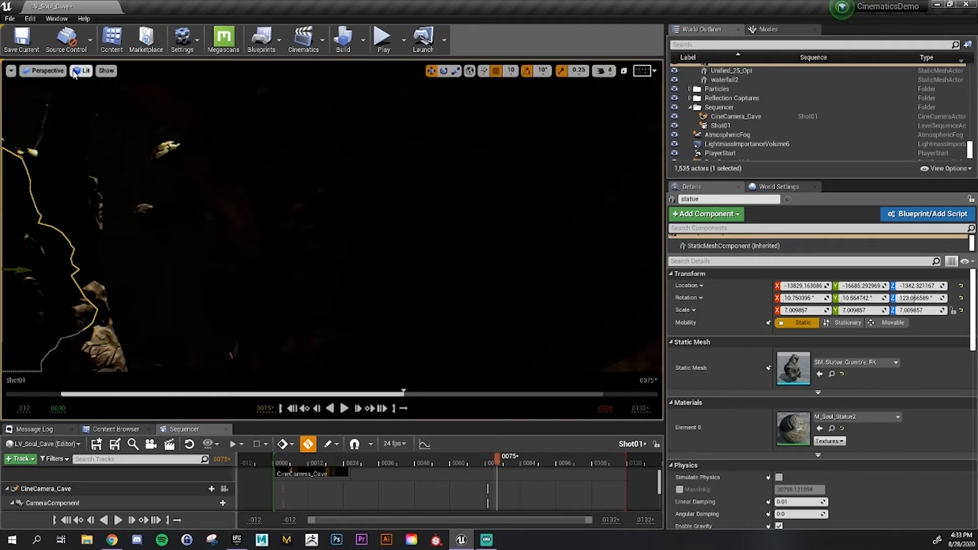
{"action": "left_click", "coordinate": [76, 71]}
{"action": "left_click_drag", "start_coordinate": [131, 275], "coordinate": [125, 275]}
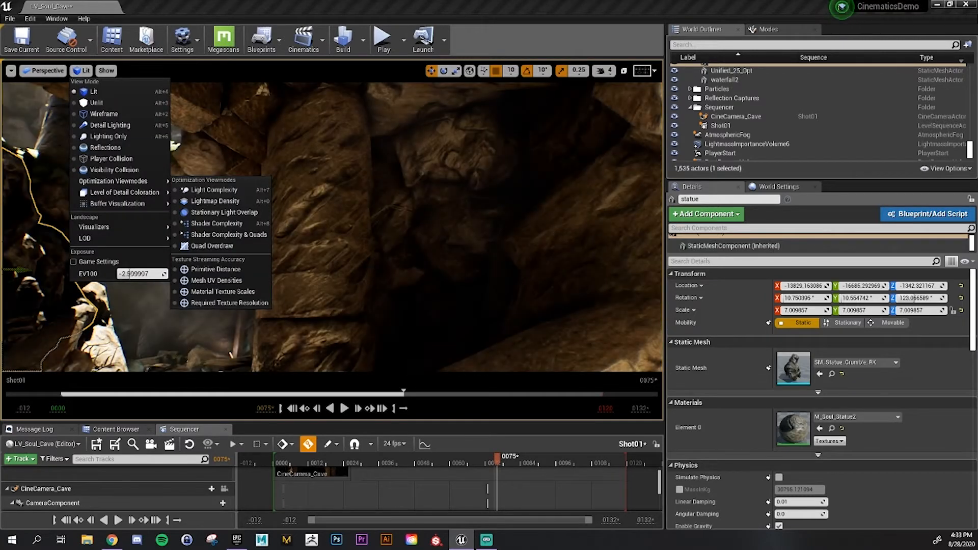
Set the viewport's EV100 to -2.0 with the waterfall in view, and review the view mode options
{"action": "right_click_drag", "start_coordinate": [316, 204], "coordinate": [454, 258]}
{"action": "key", "text": "w"}
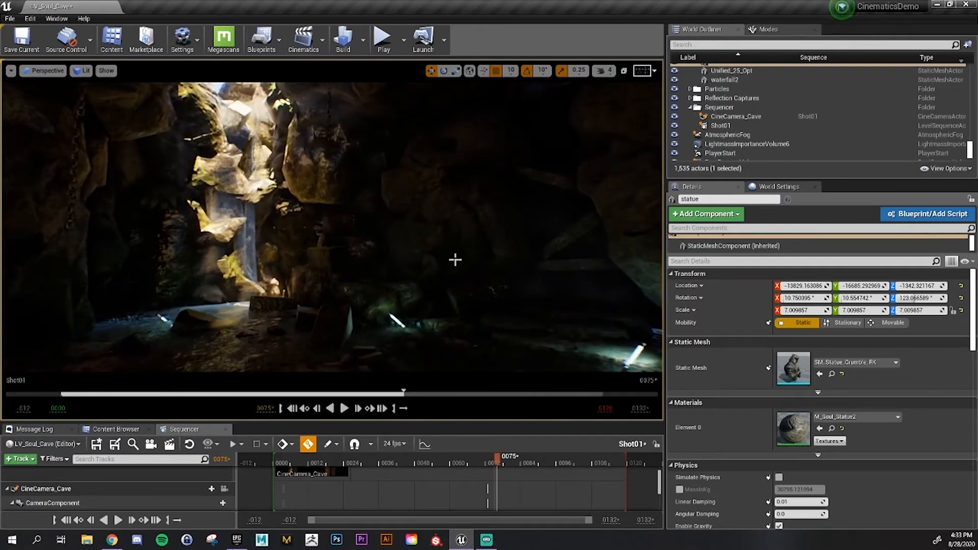
{"action": "left_click", "coordinate": [82, 71]}
{"action": "left_click", "coordinate": [141, 274]}
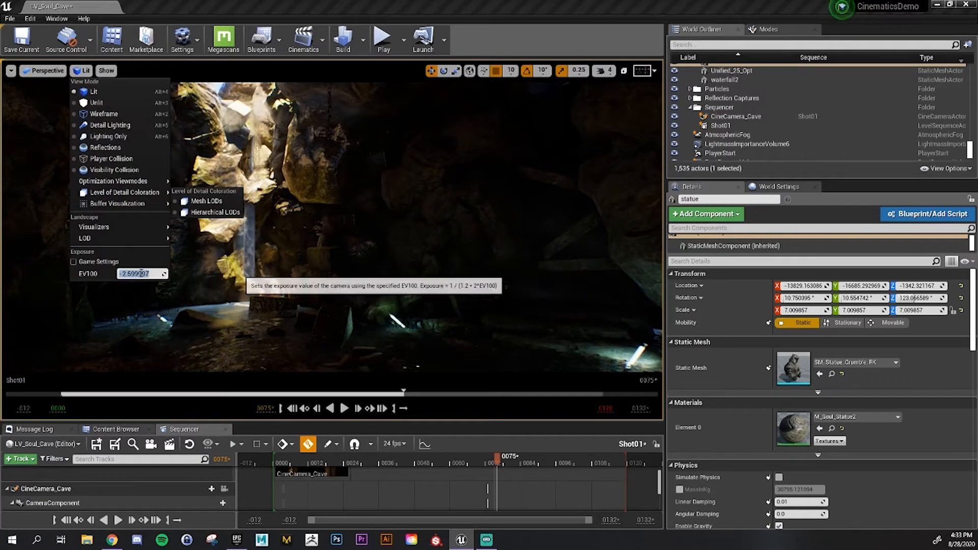
{"action": "key", "text": "Return"}
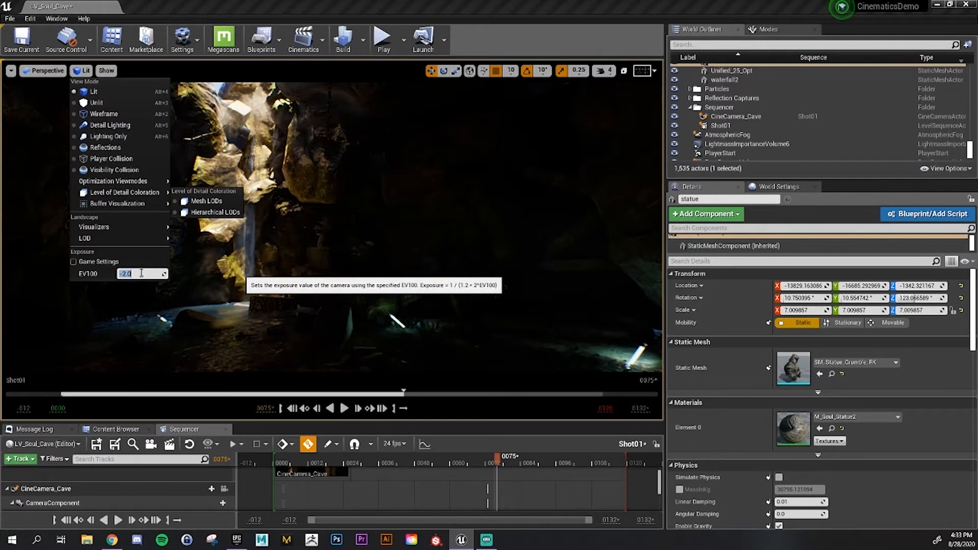
{"action": "left_click", "coordinate": [31, 72]}
{"action": "left_click", "coordinate": [92, 71]}
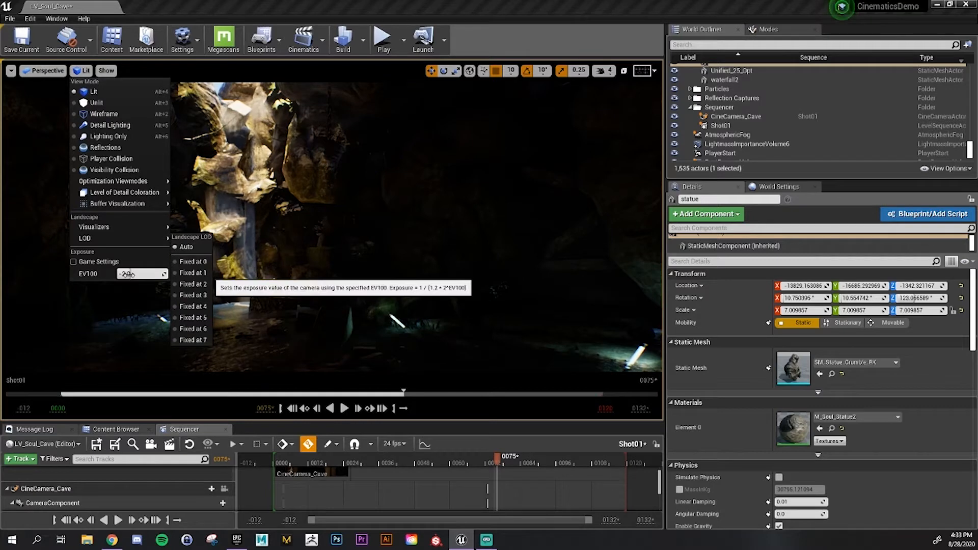
{"action": "left_click", "coordinate": [174, 168]}
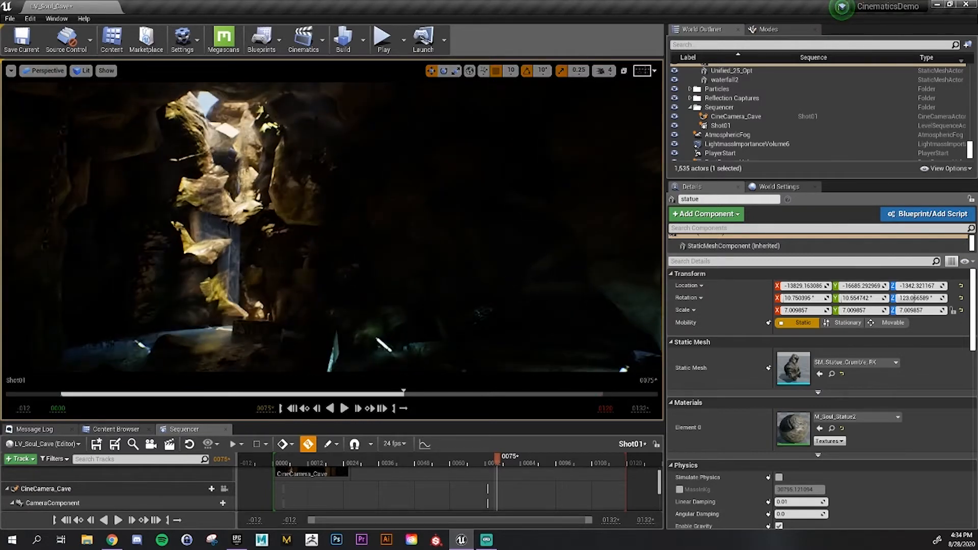
{"action": "mouse_move", "coordinate": [368, 242]}
{"action": "right_mouse_down"}
{"action": "mouse_move", "coordinate": [345, 284]}
{"action": "mouse_move", "coordinate": [369, 241]}
{"action": "right_mouse_up"}
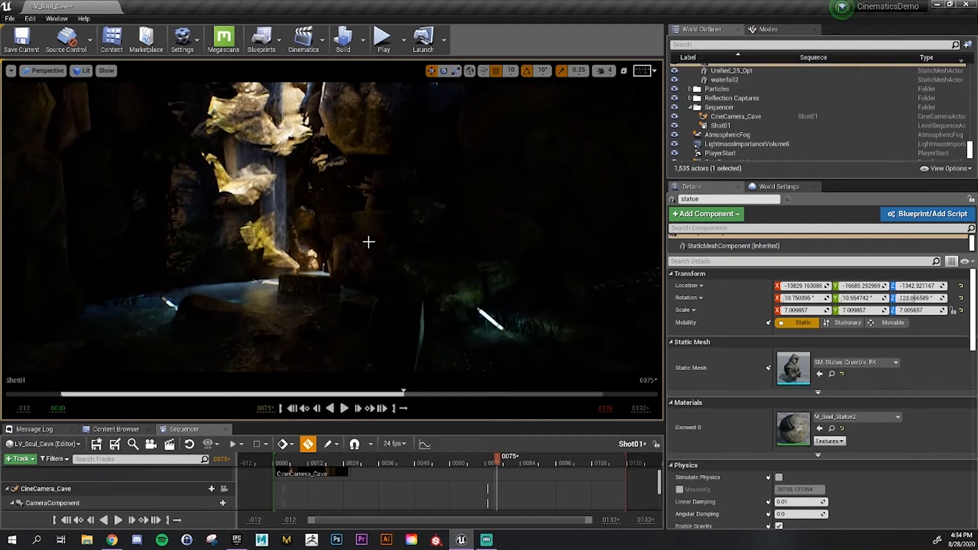
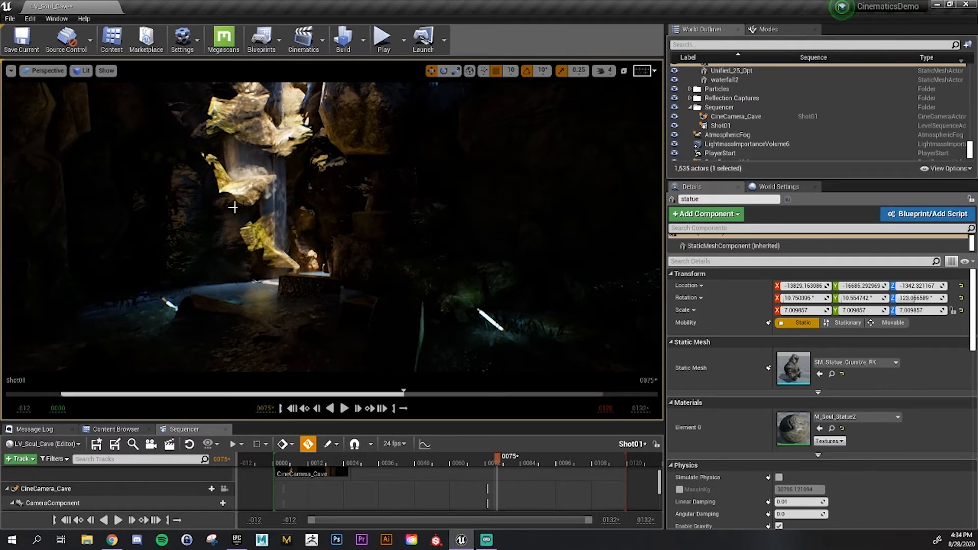
Fly from the waterfall to the stone pillars, examining how the fixed exposure looks in both areas
{"action": "right_click_drag", "start_coordinate": [233, 207], "coordinate": [244, 180]}
{"action": "key", "text": "w"}
{"action": "key", "text": "a"}
{"action": "right_click_drag", "start_coordinate": [104, 131], "coordinate": [91, 131]}
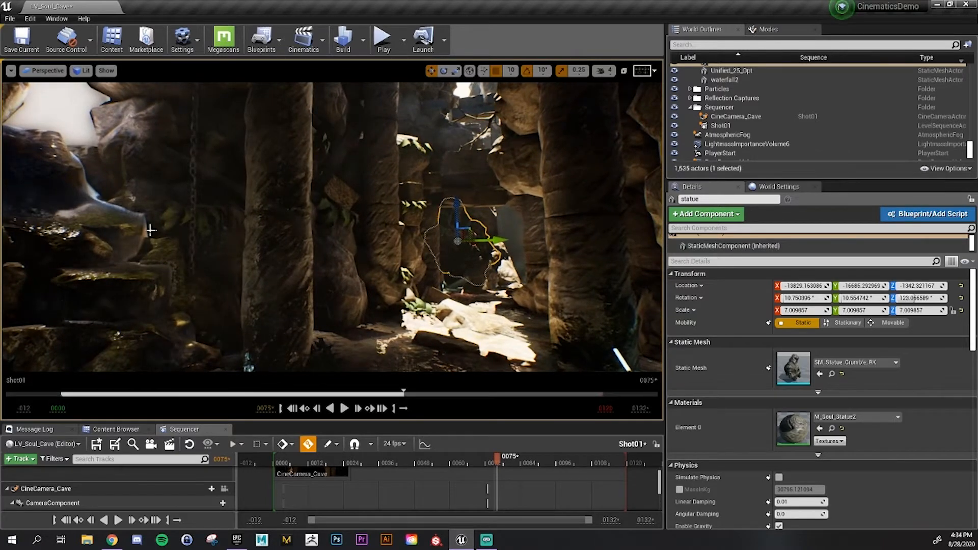
{"action": "right_click_drag", "start_coordinate": [215, 265], "coordinate": [228, 264]}
{"action": "left_click", "coordinate": [81, 70]}
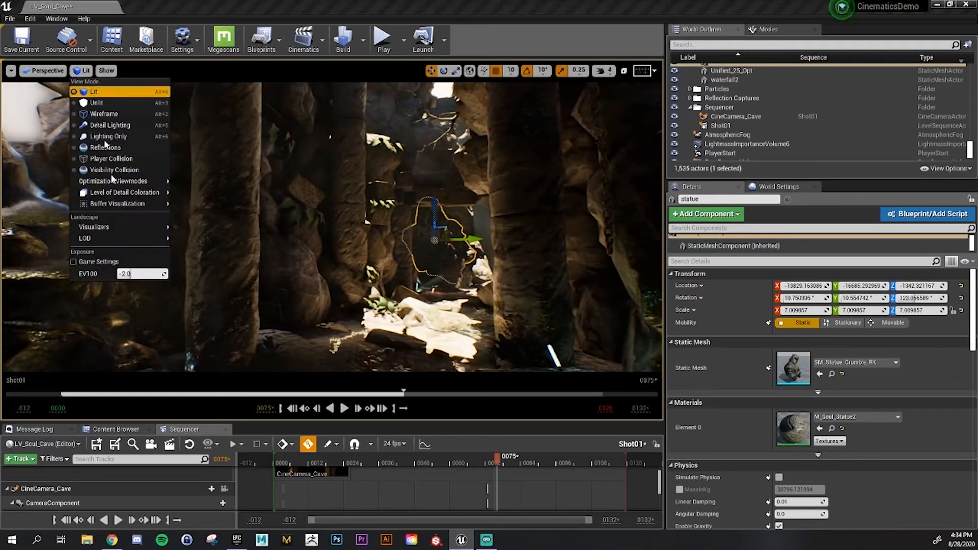
{"action": "left_click", "coordinate": [57, 75]}
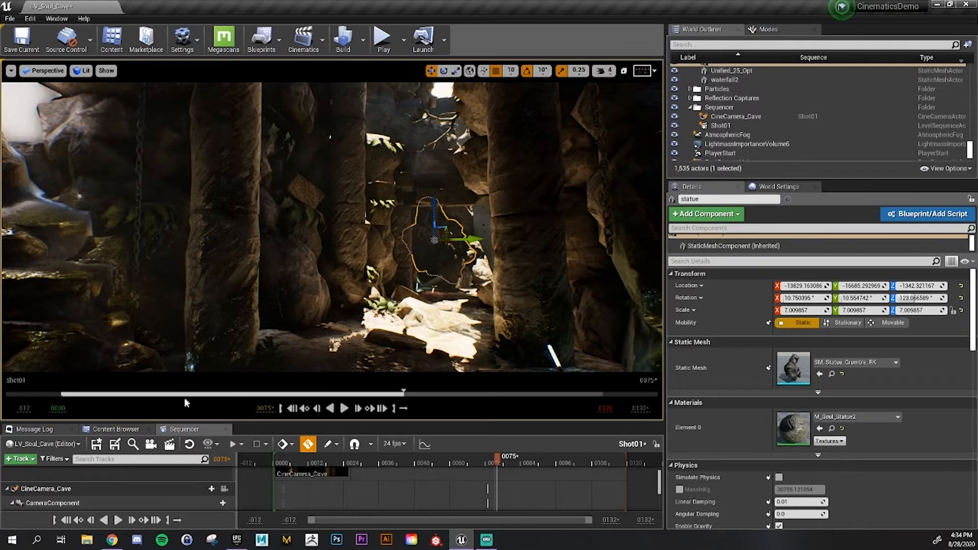
Enlarge the Sequencer, select CineCamera_Cave and enable its Min Brightness and Max Brightness exposure overrides
{"action": "left_click_drag", "start_coordinate": [186, 422], "coordinate": [184, 326]}
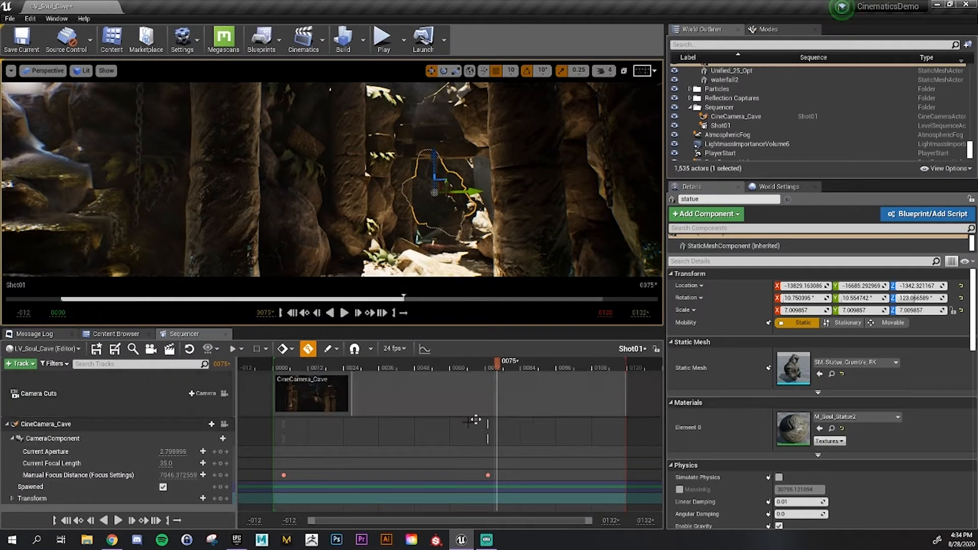
{"action": "left_click", "coordinate": [92, 423]}
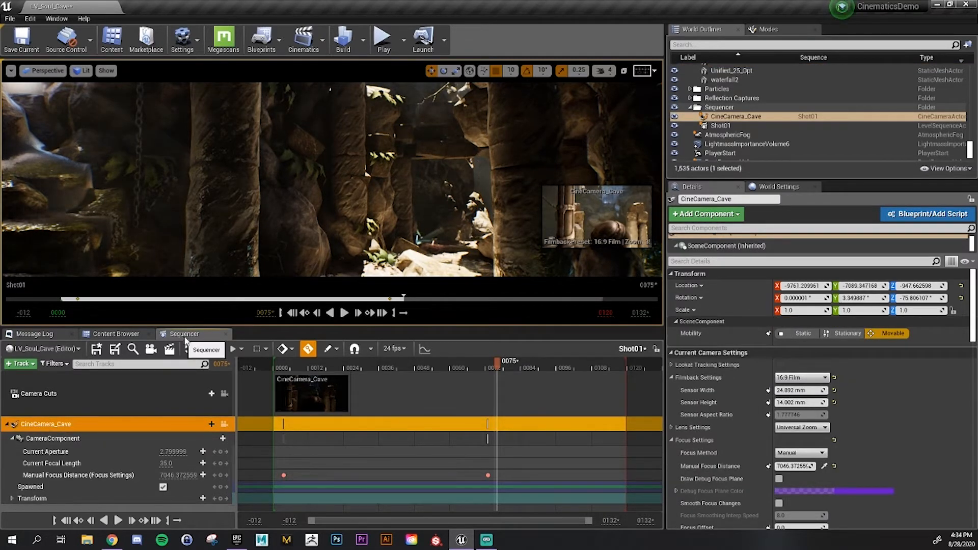
{"action": "scroll", "coordinate": [902, 417], "scroll_direction": "down", "scroll_amount": 10}
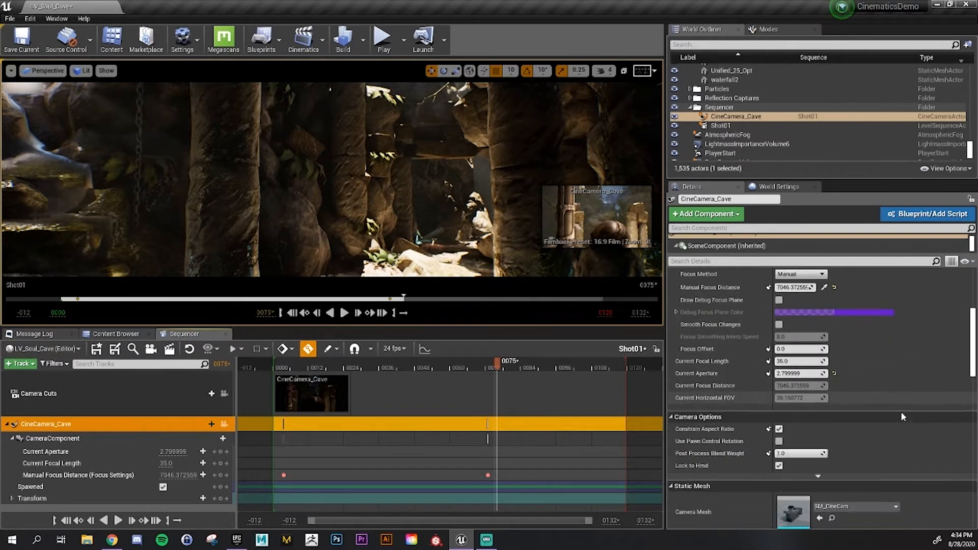
{"action": "scroll", "coordinate": [903, 416], "scroll_direction": "down", "scroll_amount": 5}
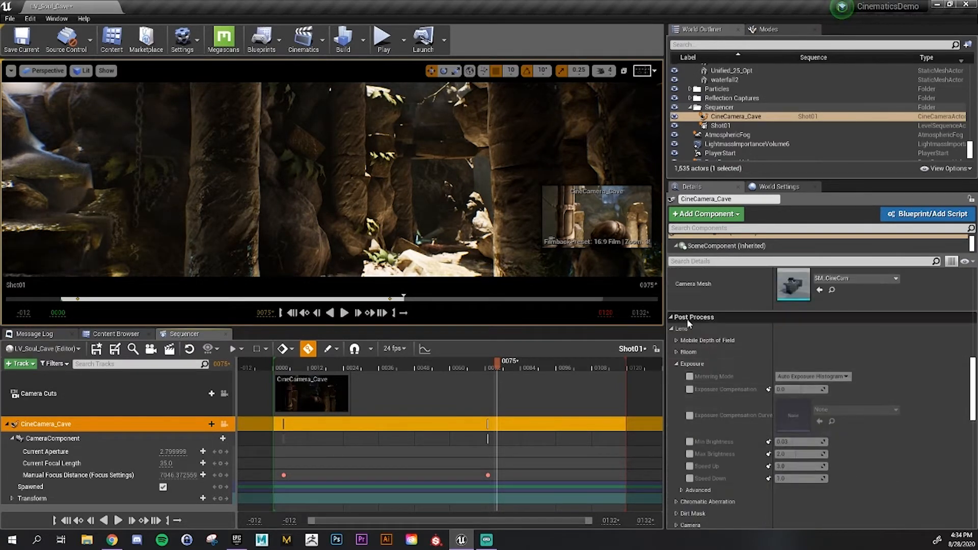
{"action": "scroll", "coordinate": [689, 324], "scroll_direction": "down", "scroll_amount": 1}
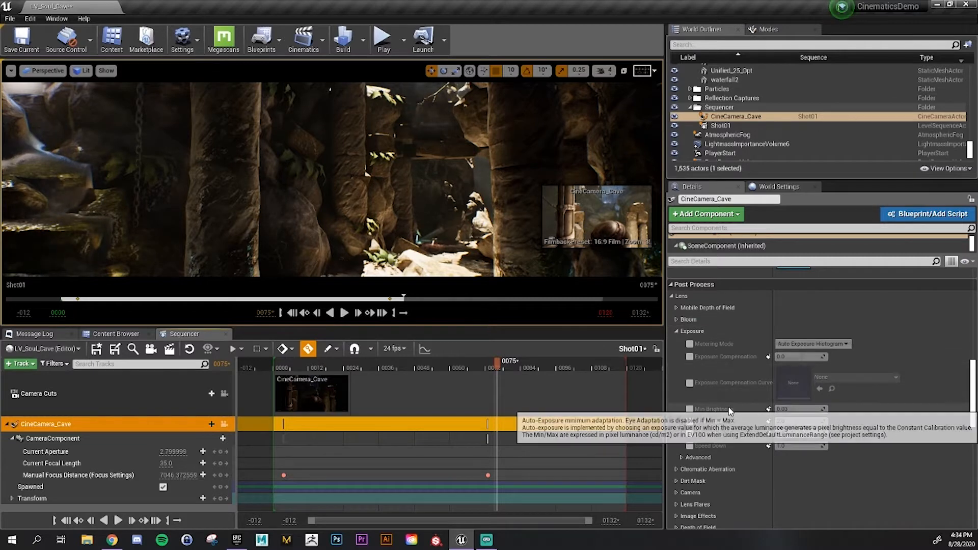
{"action": "scroll", "coordinate": [733, 399], "scroll_direction": "down", "scroll_amount": 1}
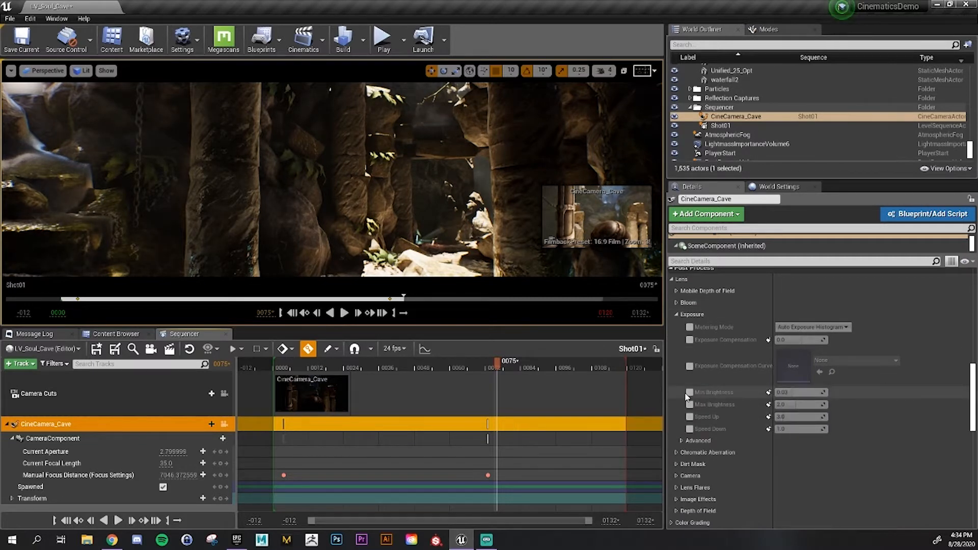
{"action": "left_click", "coordinate": [689, 405]}
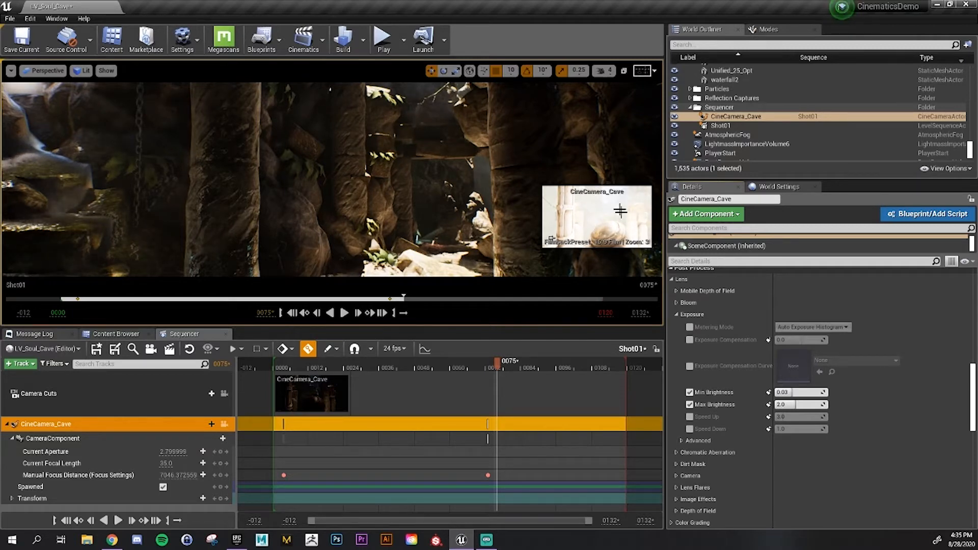
View the scene through CineCamera_Cave and extend its camera cut to the end of Shot01 at frame 120
{"action": "left_click", "coordinate": [46, 70]}
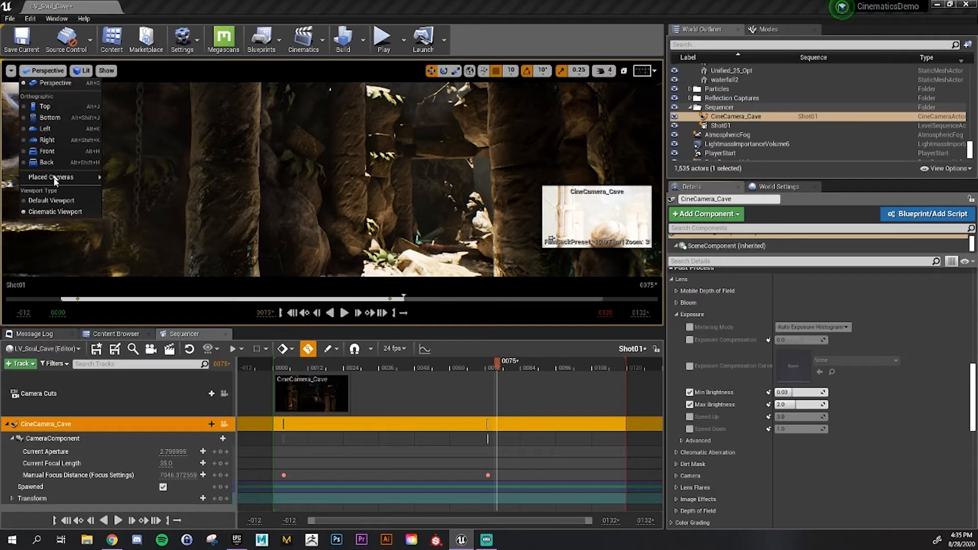
{"action": "mouse_move", "coordinate": [55, 179]}
{"action": "left_click", "coordinate": [148, 322]}
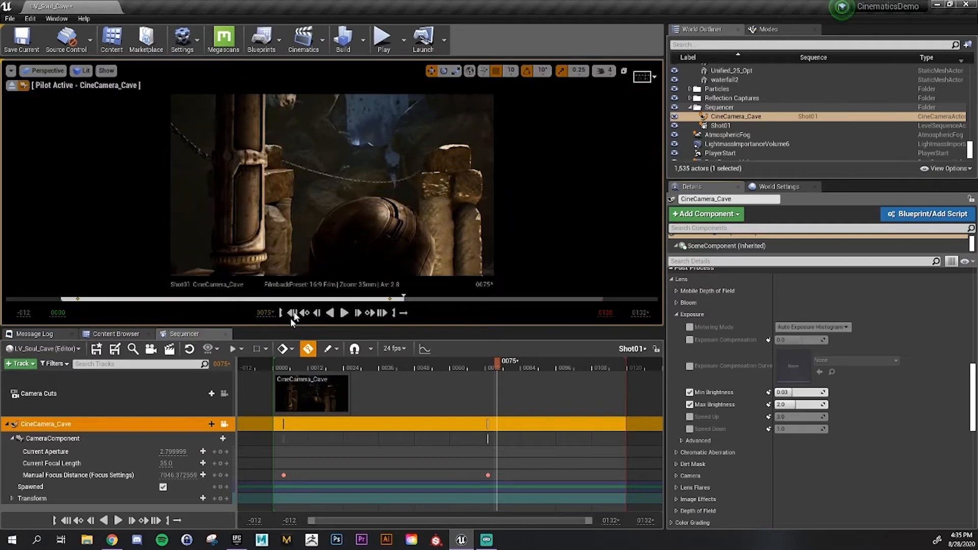
{"action": "left_click_drag", "start_coordinate": [293, 326], "coordinate": [315, 302]}
{"action": "left_click", "coordinate": [453, 342]}
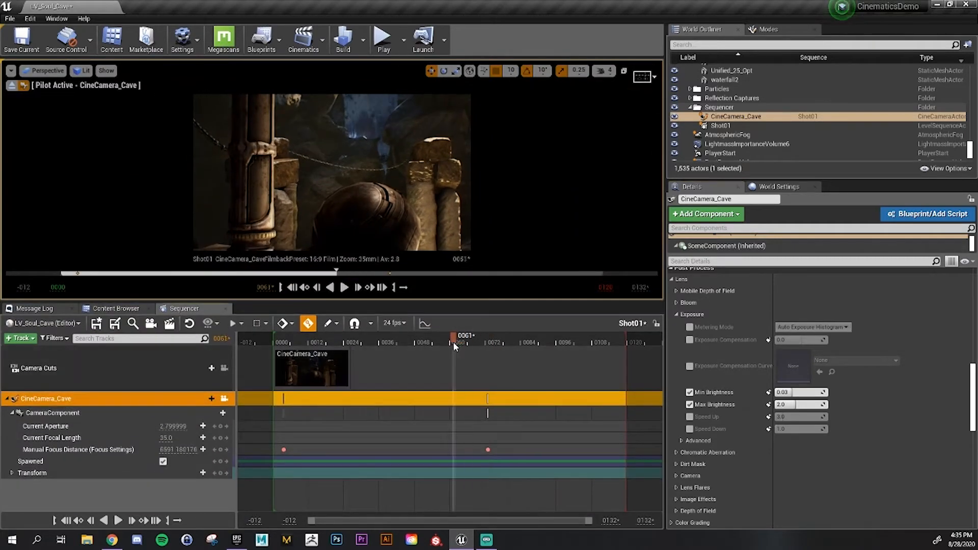
{"action": "left_click_drag", "start_coordinate": [454, 342], "coordinate": [302, 342]}
{"action": "left_click_drag", "start_coordinate": [350, 368], "coordinate": [626, 364]}
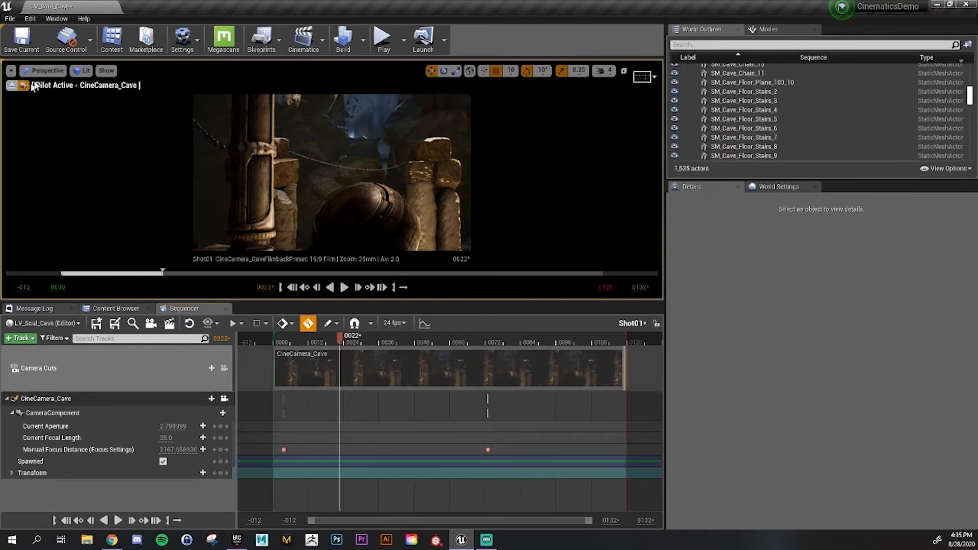
Return the viewport to the free perspective view and set CineCamera_Cave's Min Brightness and Max Brightness to 1
{"action": "left_click", "coordinate": [45, 70]}
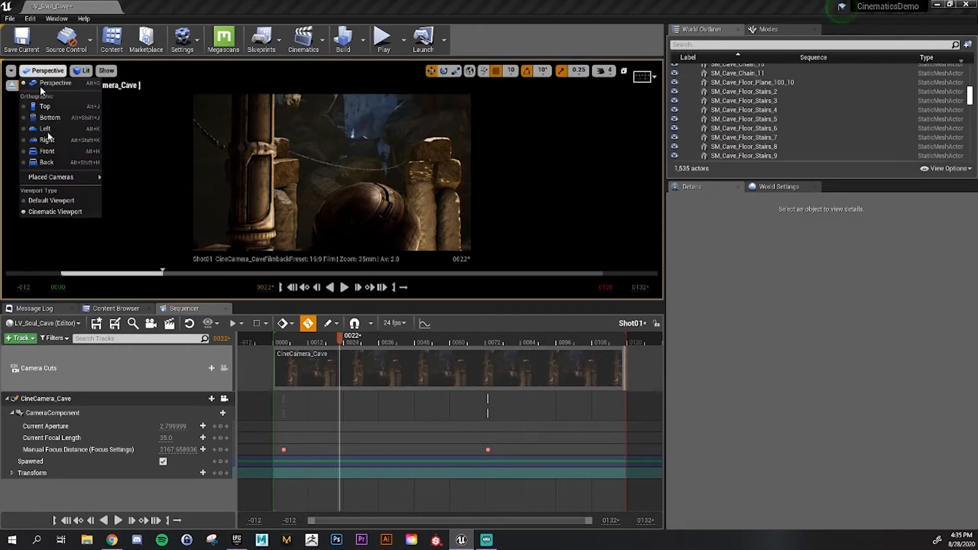
{"action": "left_click", "coordinate": [51, 200]}
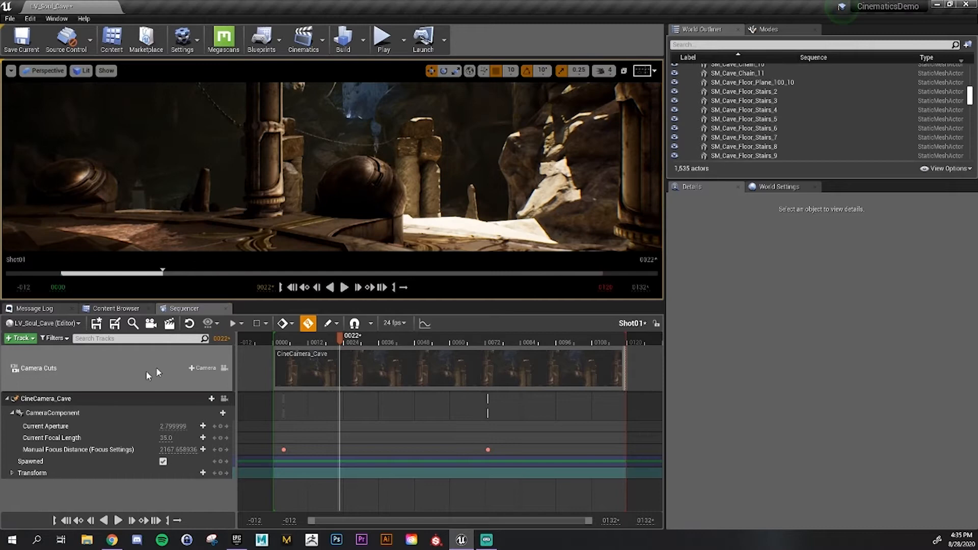
{"action": "left_click", "coordinate": [92, 401]}
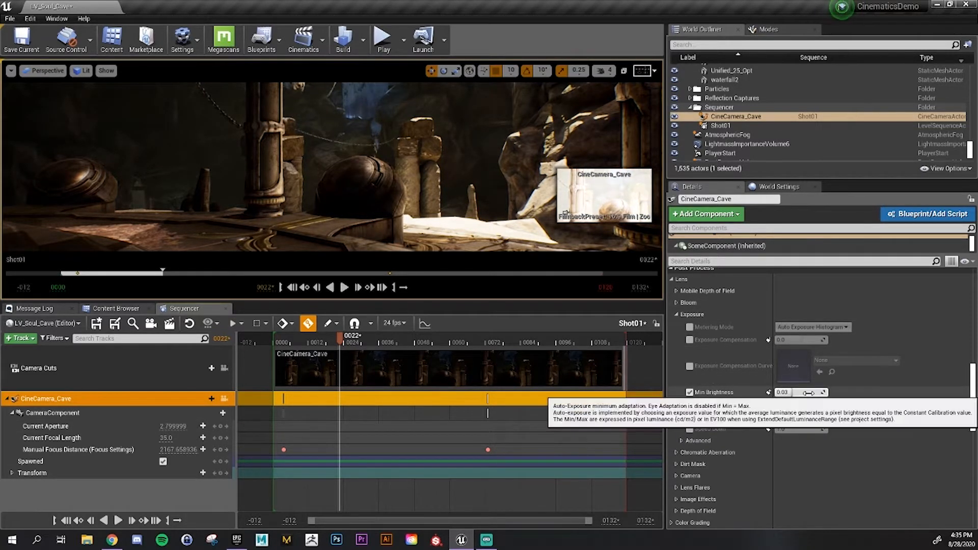
{"action": "left_click", "coordinate": [809, 393]}
{"action": "type", "text": "1"}
{"action": "key", "text": "Return"}
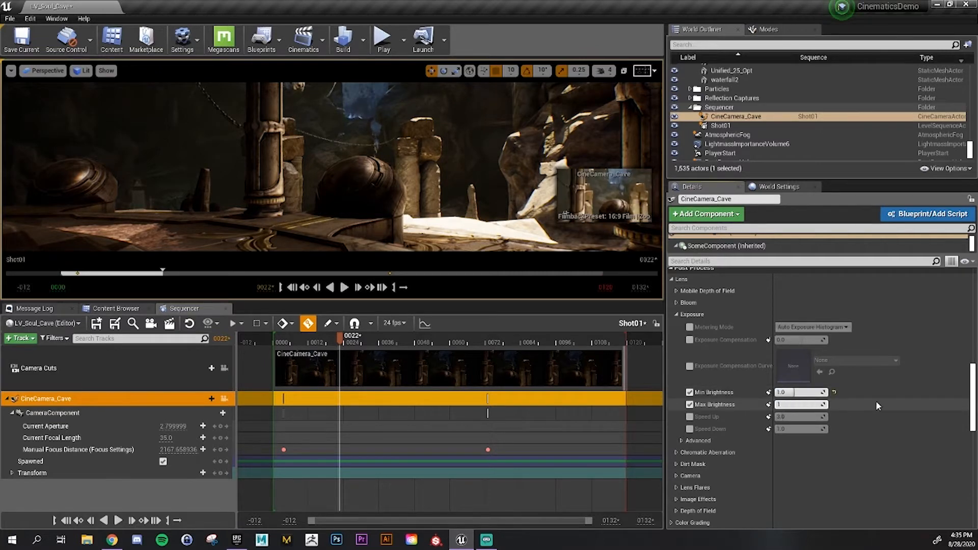
Try a value of 2 for both Min Brightness and Max Brightness on CineCamera_Cave
{"action": "left_click", "coordinate": [802, 392]}
{"action": "type", "text": "2"}
{"action": "key", "text": "Return"}
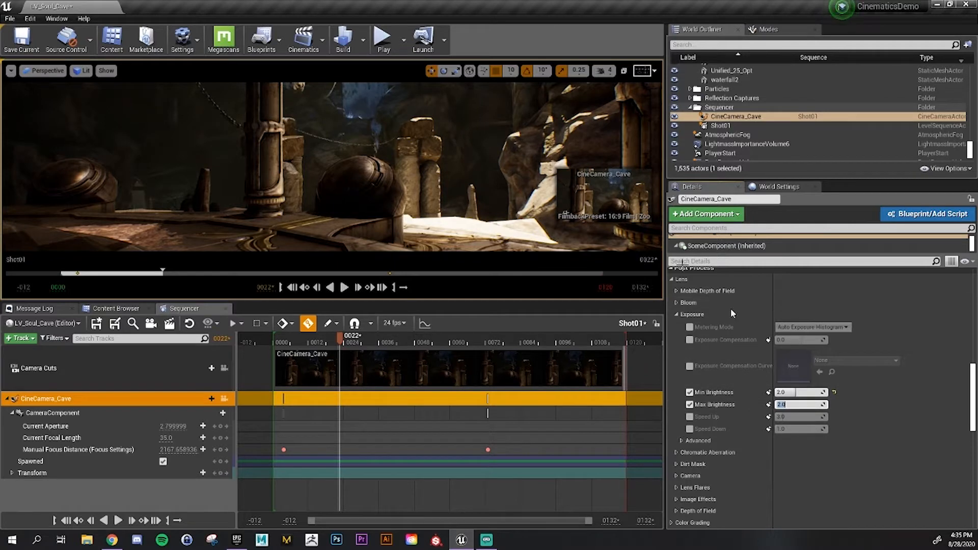
Set both exposure brightness limits of CineCamera_Cave back to 1
{"action": "left_click", "coordinate": [799, 392]}
{"action": "type", "text": "1"}
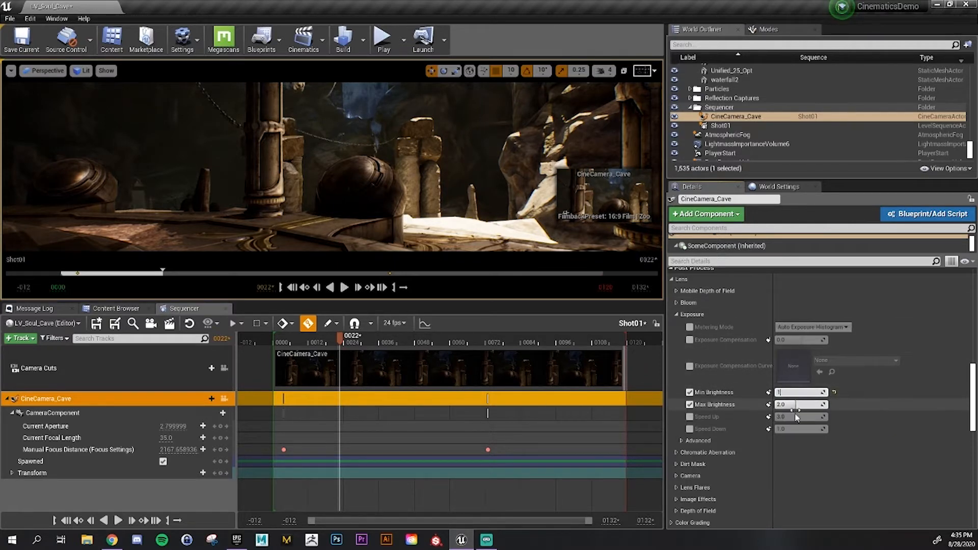
{"action": "type", "text": "1"}
{"action": "key", "text": "Return"}
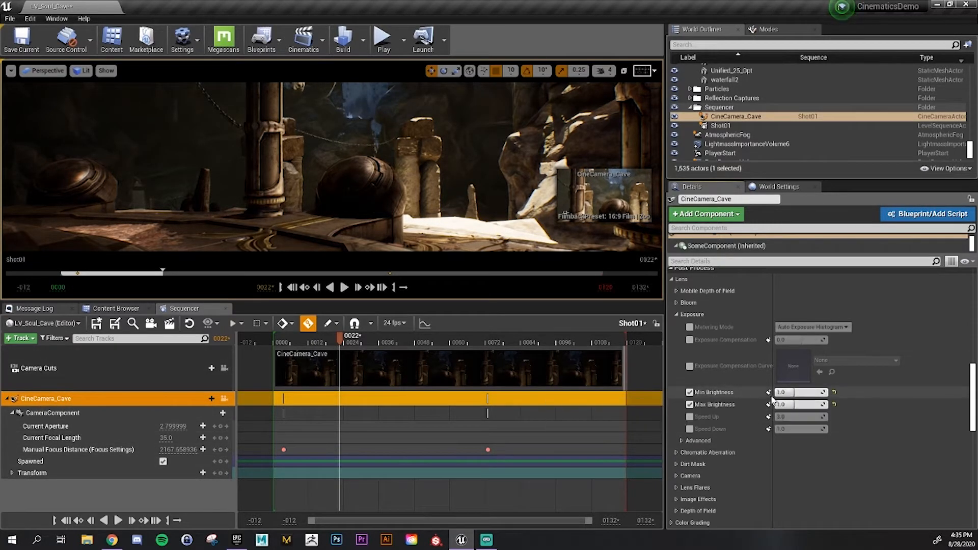
Try a Min Brightness of about -8.29 and a Max Brightness of 14 on CineCamera_Cave, then reset both to defaults
{"action": "left_click", "coordinate": [834, 392]}
{"action": "left_click", "coordinate": [834, 405]}
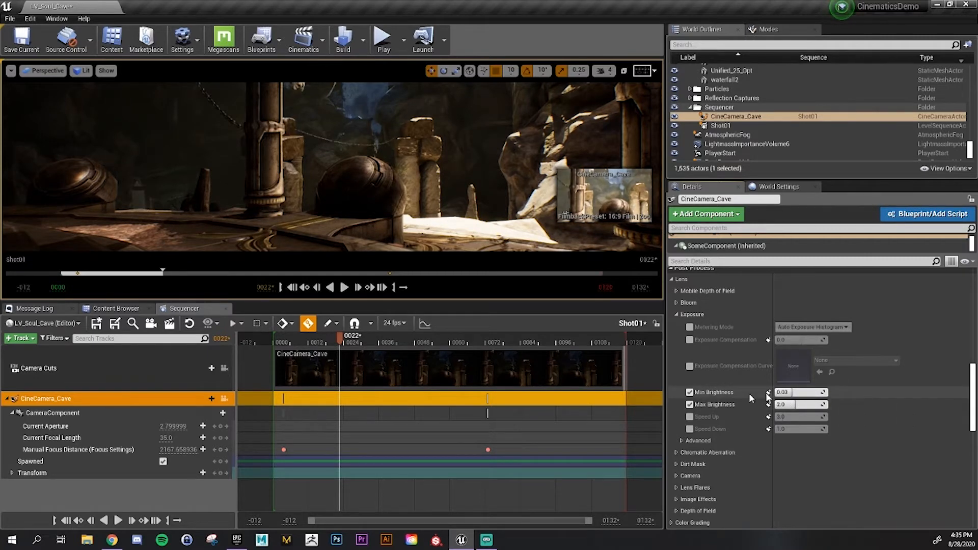
{"action": "mouse_move", "coordinate": [802, 393]}
{"action": "left_mouse_down"}
{"action": "mouse_move", "coordinate": [830, 393]}
{"action": "mouse_move", "coordinate": [777, 392]}
{"action": "mouse_move", "coordinate": [814, 405]}
{"action": "left_mouse_up"}
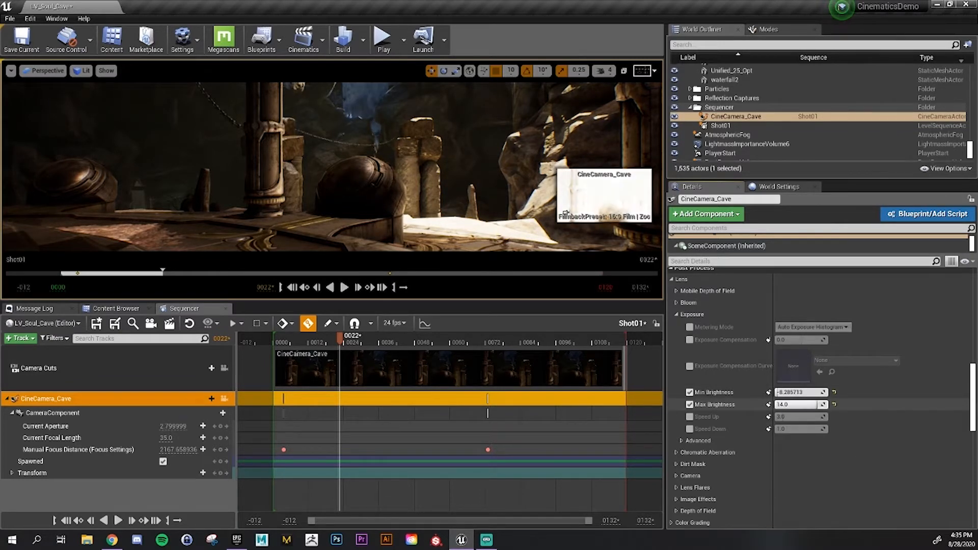
{"action": "left_click", "coordinate": [833, 404]}
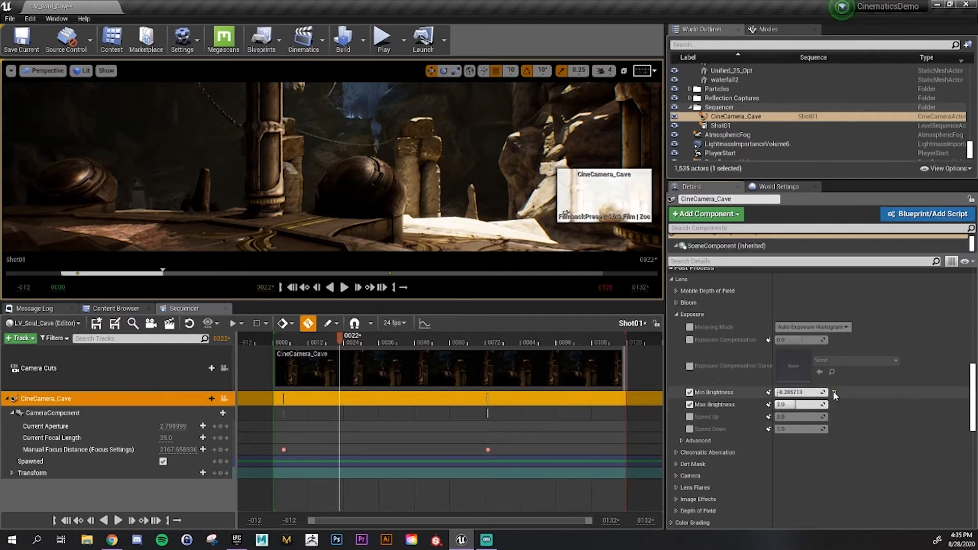
{"action": "left_click", "coordinate": [833, 393]}
Set CineCamera_Cave's Min Brightness and Max Brightness to 1
{"action": "left_click", "coordinate": [810, 393]}
{"action": "type", "text": "1"}
{"action": "left_click", "coordinate": [806, 405]}
{"action": "type", "text": "1"}
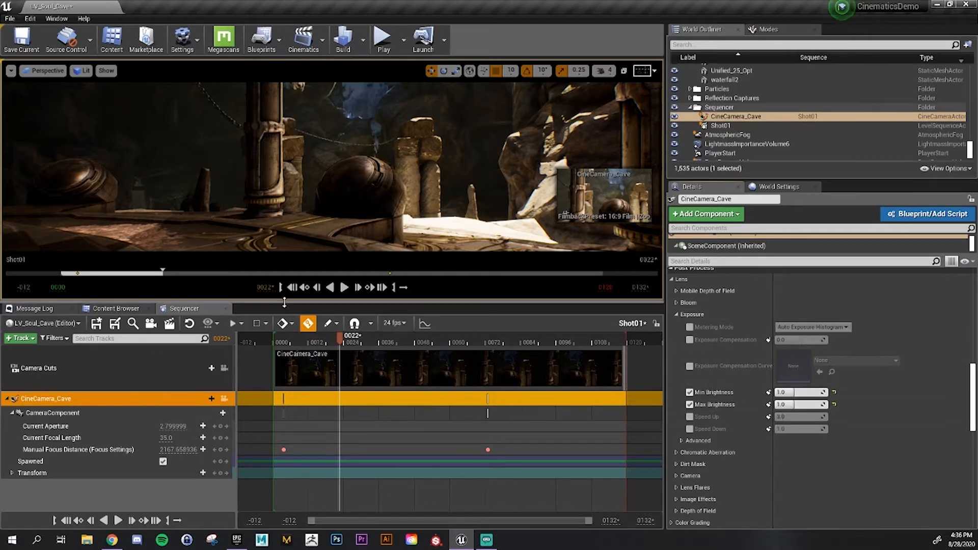
Enlarge the viewport over the Sequencer area and look through CineCamera_Cave's post-process lens settings
{"action": "left_click_drag", "start_coordinate": [281, 302], "coordinate": [281, 426]}
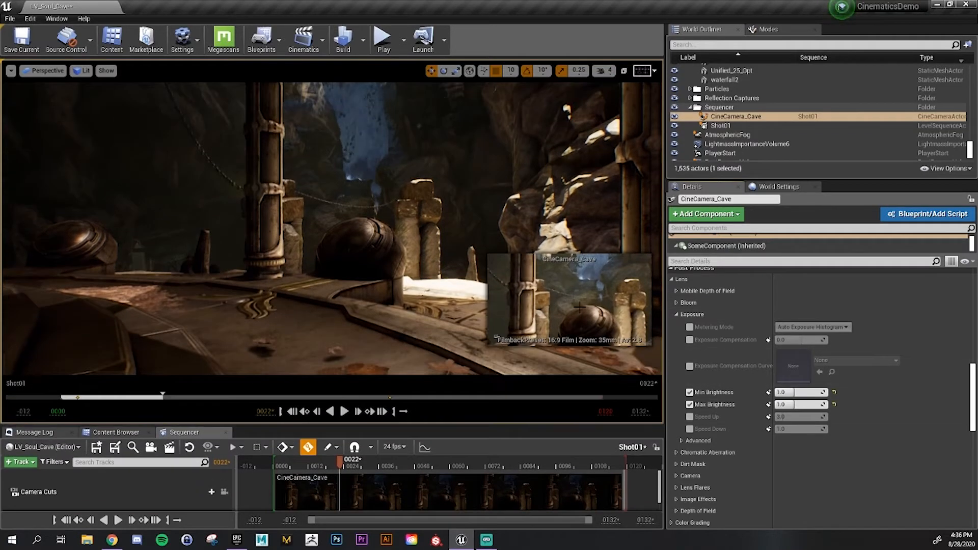
{"action": "key", "text": "w"}
{"action": "right_click_drag", "start_coordinate": [331, 229], "coordinate": [328, 206]}
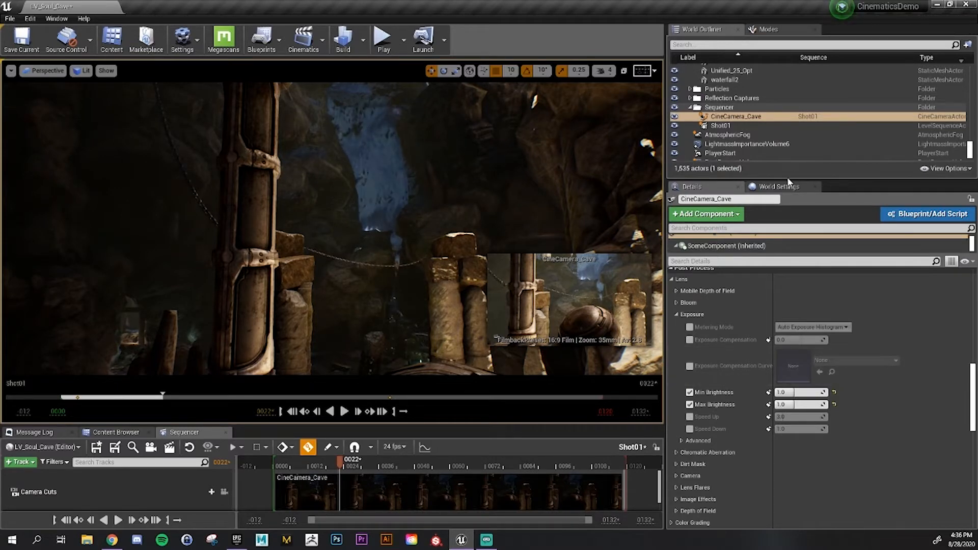
{"action": "scroll", "coordinate": [730, 353], "scroll_direction": "up", "scroll_amount": 1}
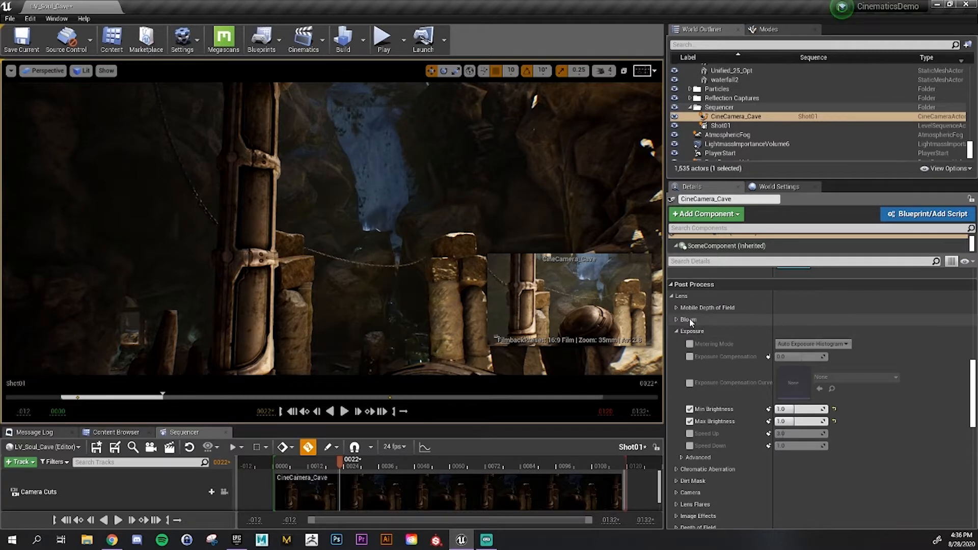
{"action": "scroll", "coordinate": [718, 463], "scroll_direction": "down", "scroll_amount": 1}
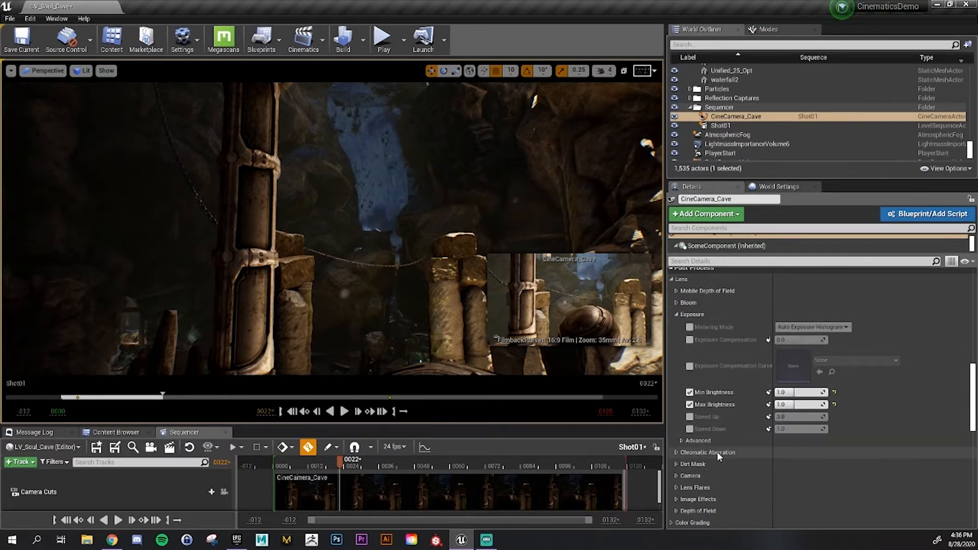
{"action": "scroll", "coordinate": [720, 450], "scroll_direction": "down", "scroll_amount": 1}
{"action": "scroll", "coordinate": [734, 442], "scroll_direction": "up", "scroll_amount": 2}
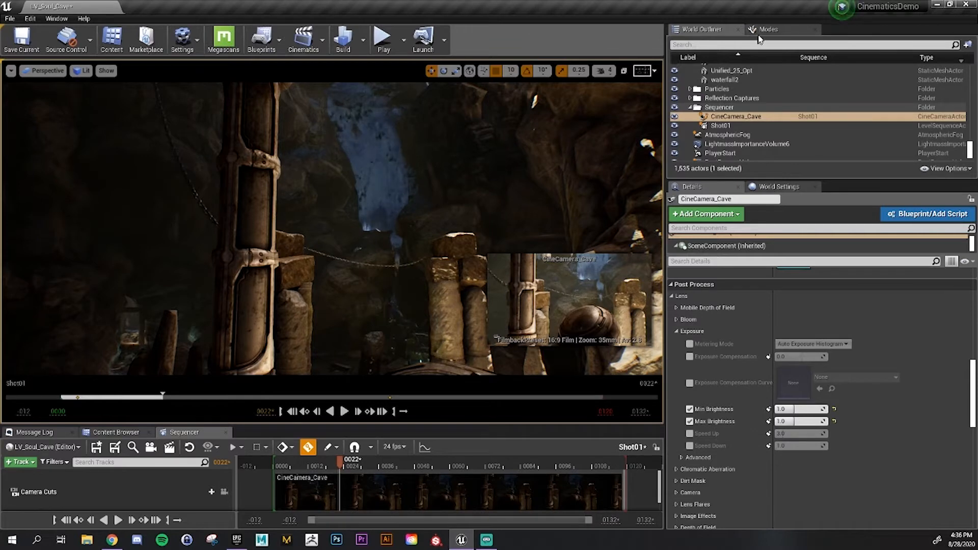
Find the Post Process Volume among the placeable actors and place one in the cave near the pillar
{"action": "left_click", "coordinate": [769, 31]}
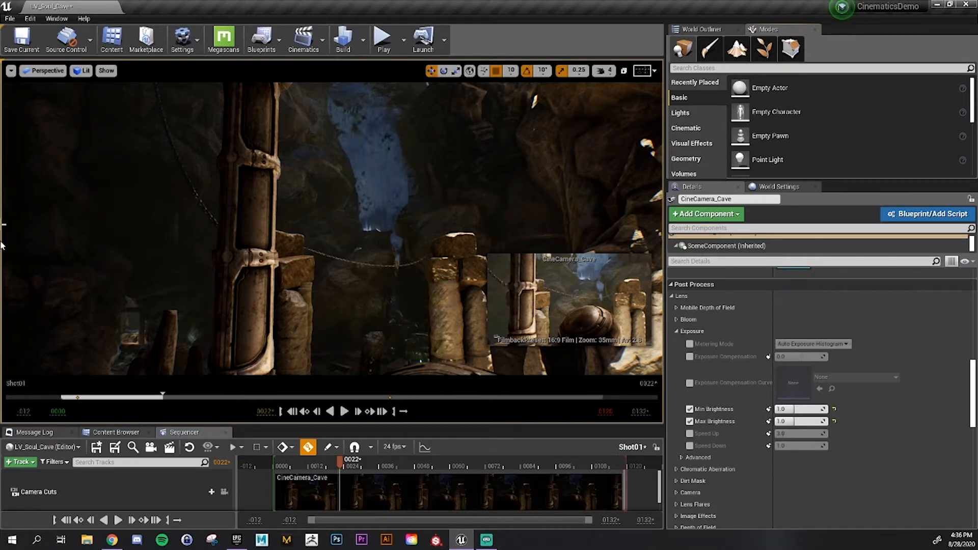
{"action": "left_click", "coordinate": [746, 68]}
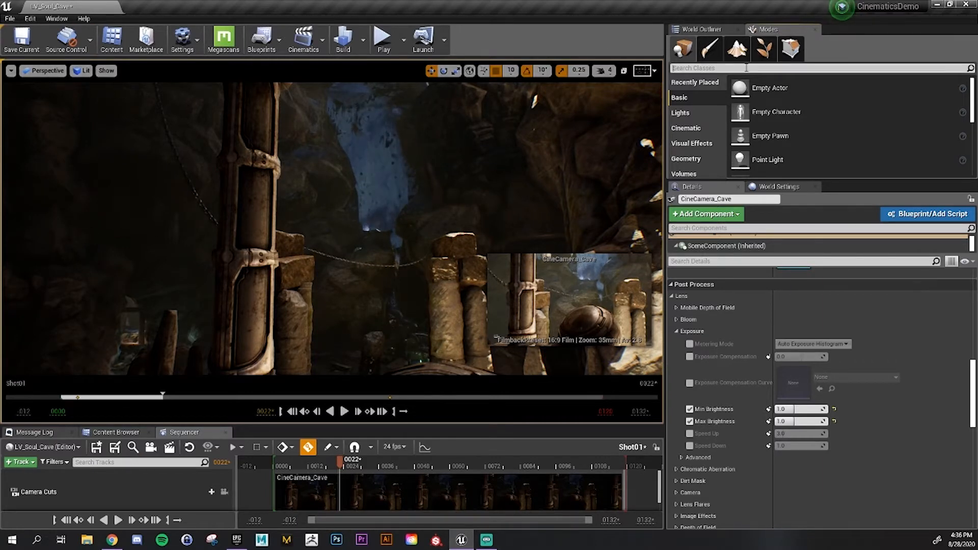
{"action": "type", "text": "post proc"}
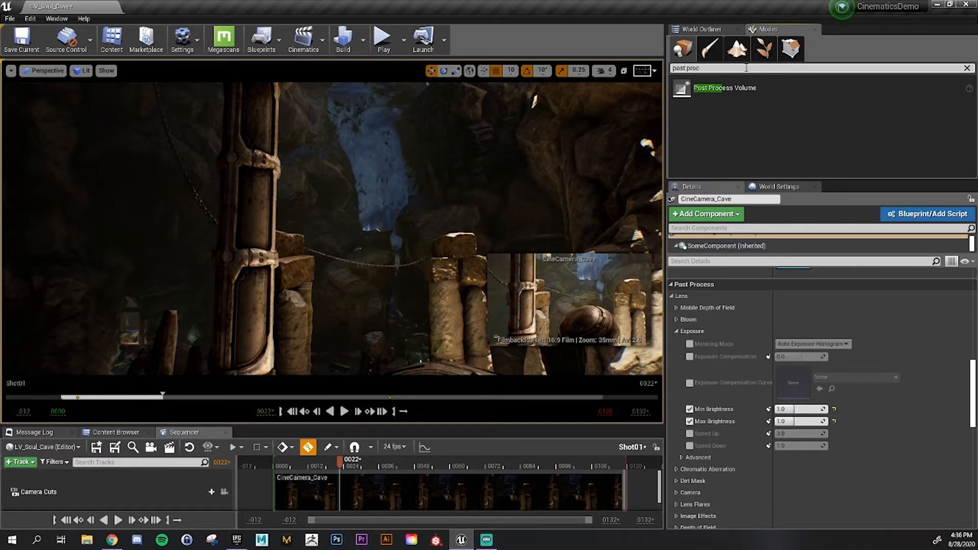
{"action": "left_click_drag", "start_coordinate": [726, 88], "coordinate": [325, 190]}
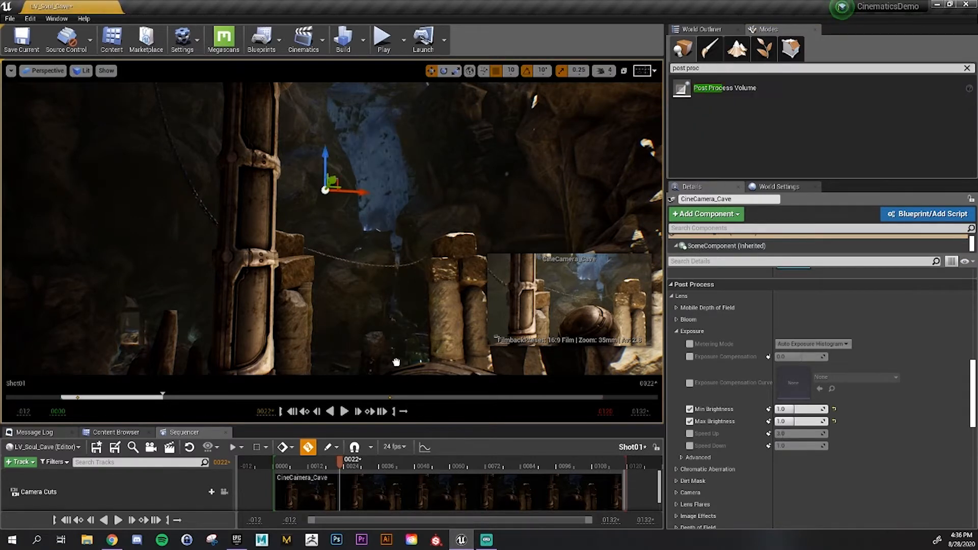
Examine the new Post Process Volume's box in the level and its rendering, volume, brush and Light Propagation Volume settings
{"action": "left_click_drag", "start_coordinate": [396, 362], "coordinate": [395, 363]}
{"action": "right_click_drag", "start_coordinate": [395, 362], "coordinate": [393, 387]}
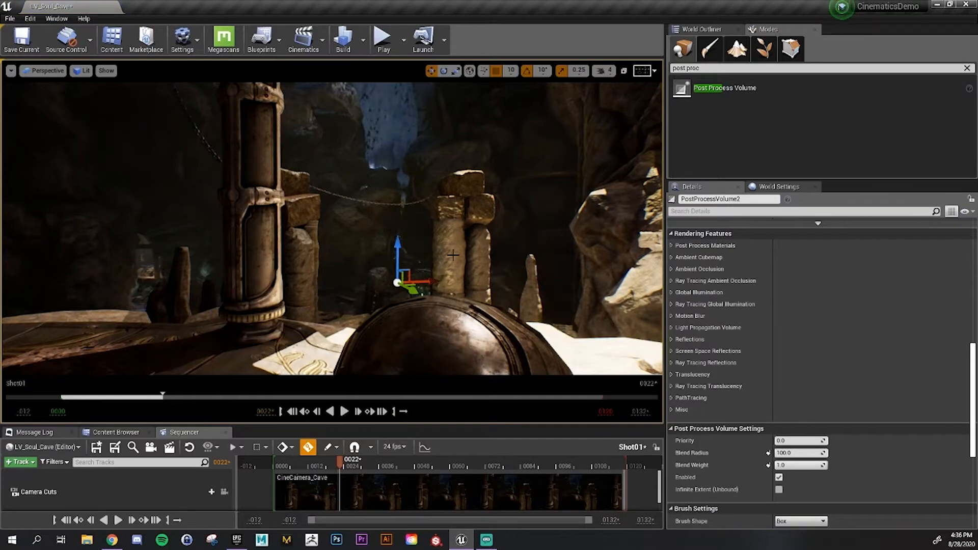
{"action": "key", "text": "a"}
{"action": "right_click_drag", "start_coordinate": [460, 248], "coordinate": [500, 233]}
{"action": "key", "text": "w"}
{"action": "key", "text": "d"}
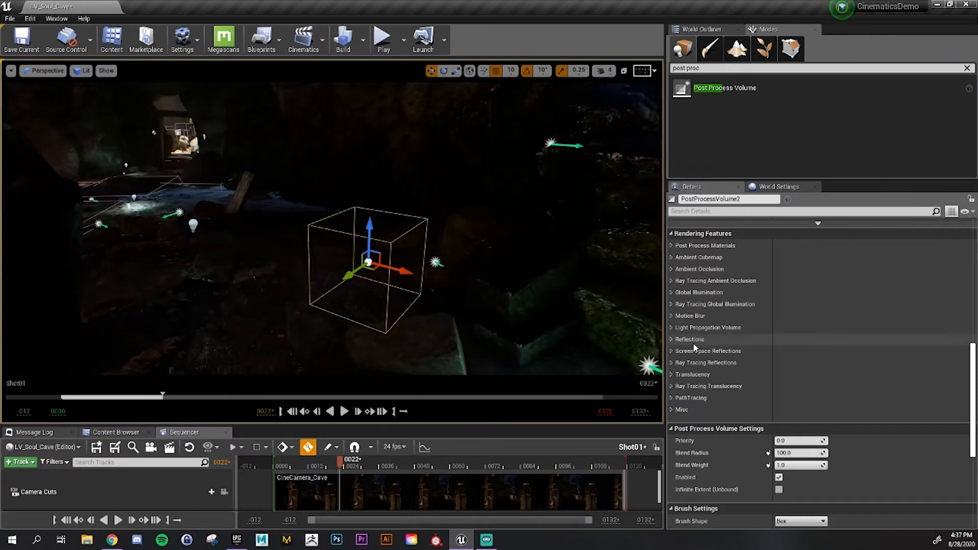
{"action": "scroll", "coordinate": [697, 377], "scroll_direction": "up", "scroll_amount": 2}
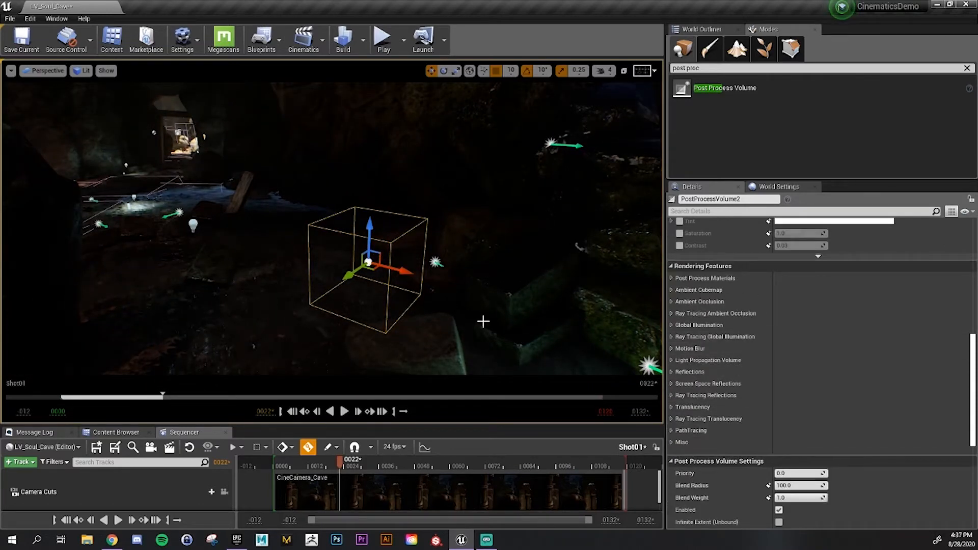
{"action": "scroll", "coordinate": [702, 373], "scroll_direction": "down", "scroll_amount": 11}
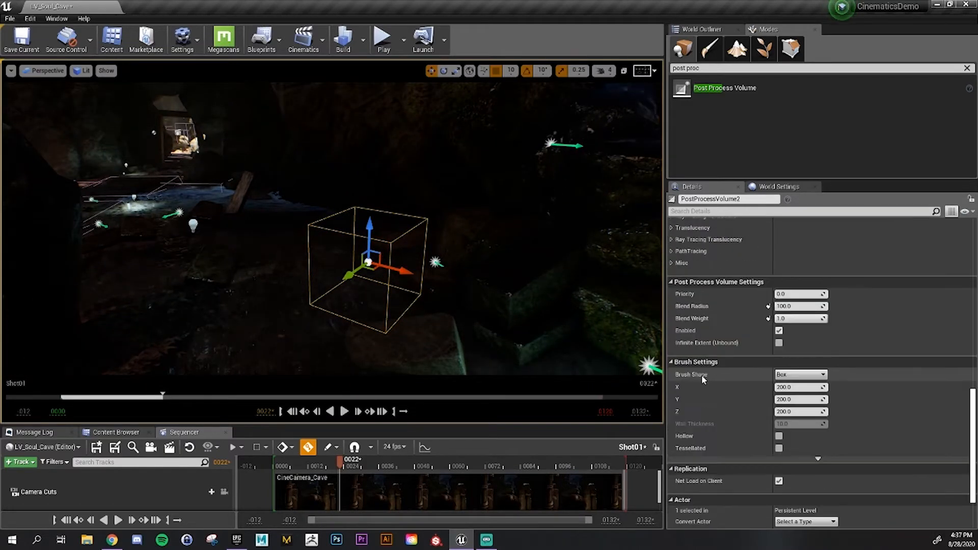
{"action": "scroll", "coordinate": [701, 375], "scroll_direction": "up", "scroll_amount": 9}
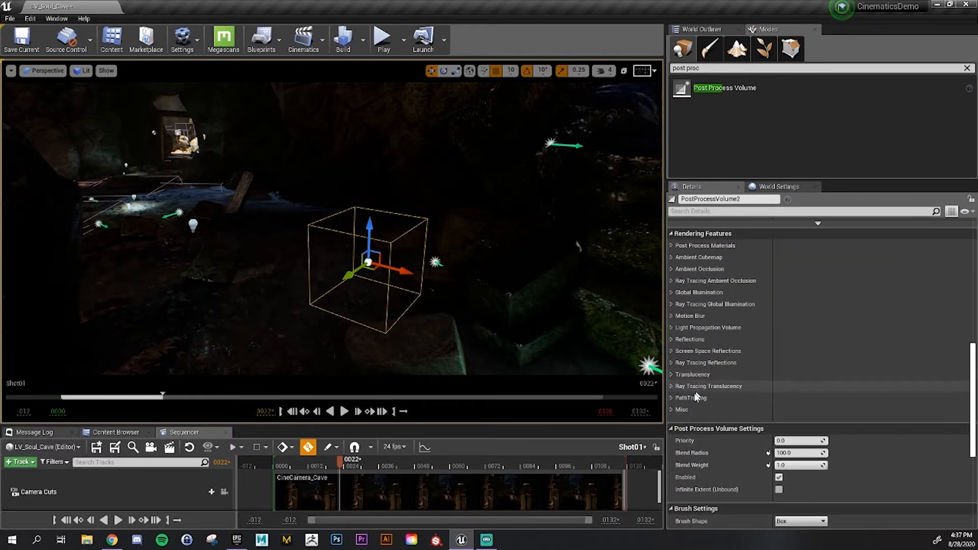
{"action": "left_click", "coordinate": [671, 410]}
{"action": "left_click", "coordinate": [671, 410]}
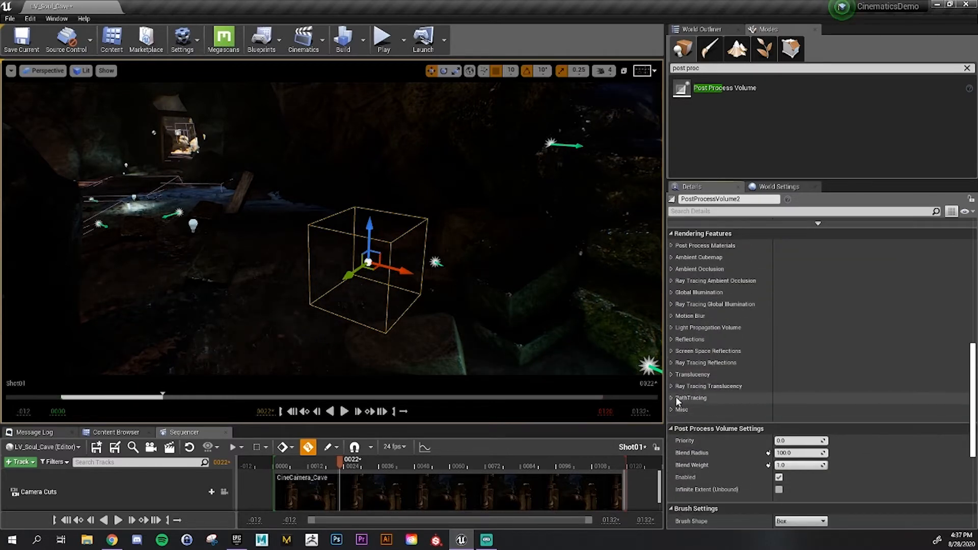
{"action": "left_click", "coordinate": [670, 328]}
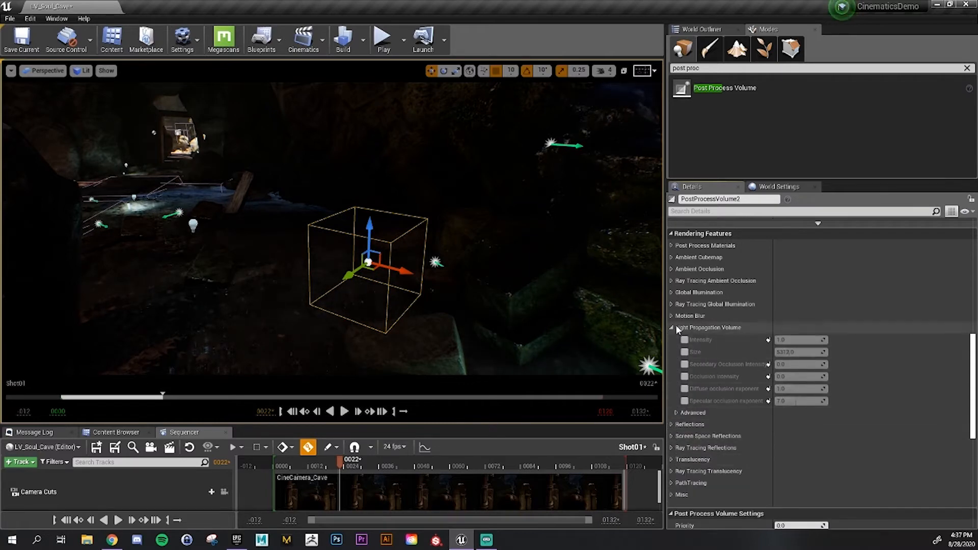
Override the post process volume's exposure limits, setting both Min Brightness and Max Brightness to 1.0
{"action": "left_click", "coordinate": [671, 328]}
{"action": "scroll", "coordinate": [764, 338], "scroll_direction": "up", "scroll_amount": 8}
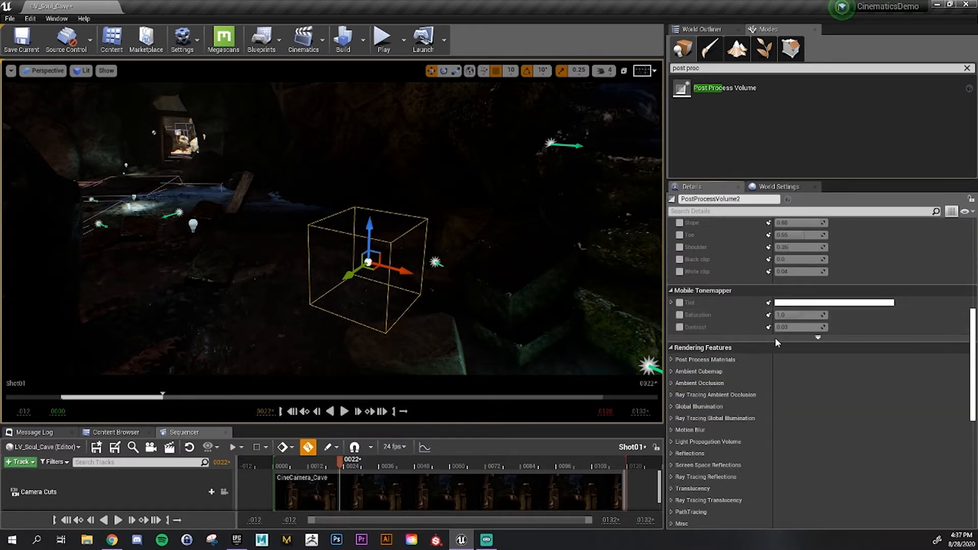
{"action": "scroll", "coordinate": [721, 337], "scroll_direction": "up", "scroll_amount": 10}
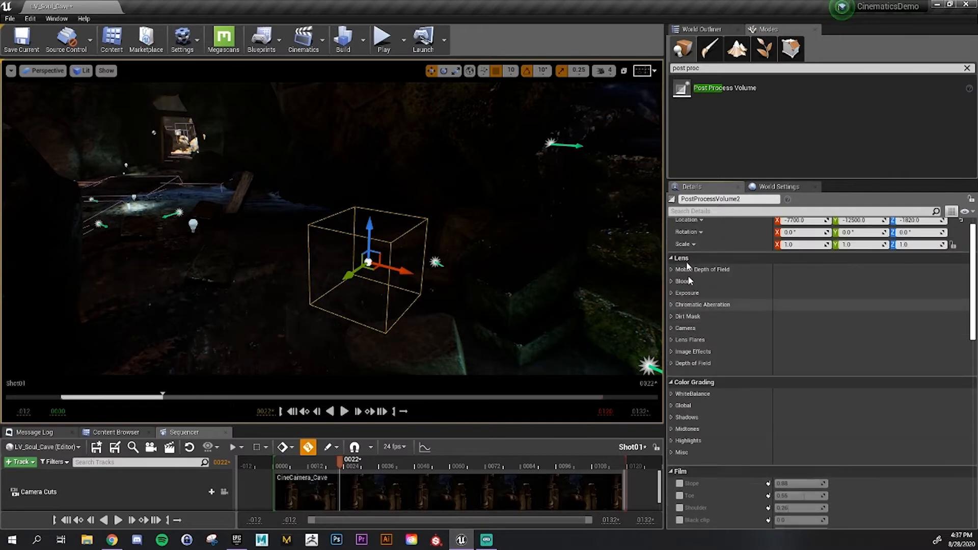
{"action": "left_click", "coordinate": [672, 293]}
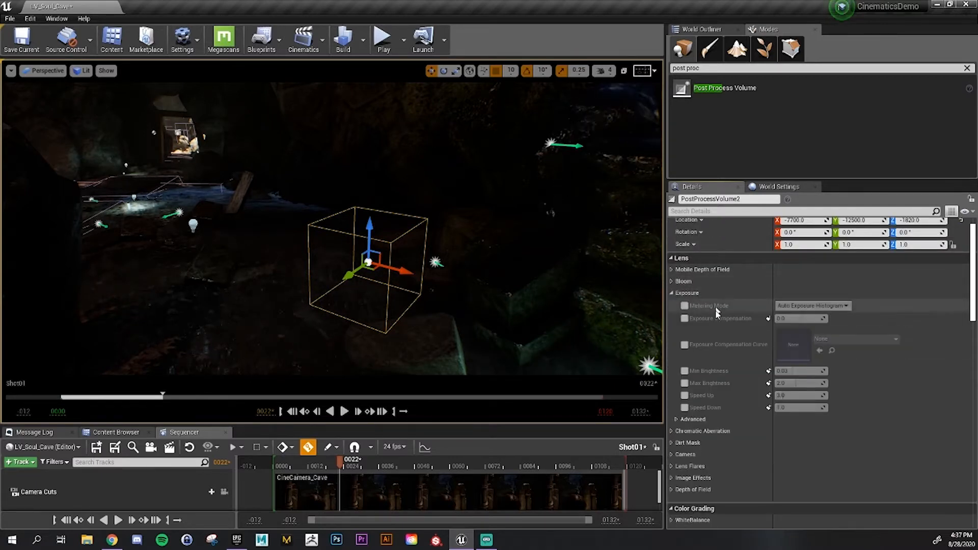
{"action": "left_click", "coordinate": [685, 370]}
{"action": "left_click", "coordinate": [685, 383]}
{"action": "left_click", "coordinate": [798, 371]}
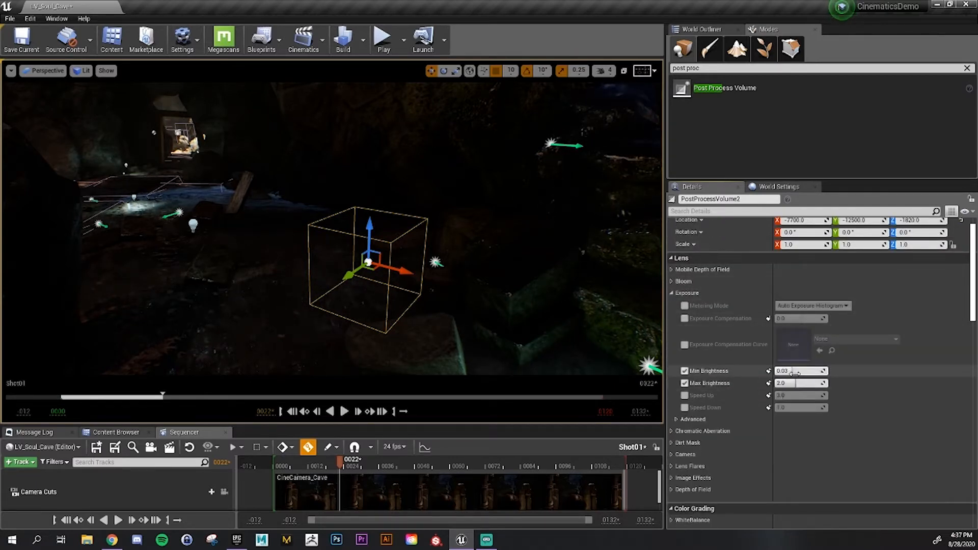
{"action": "type", "text": "1"}
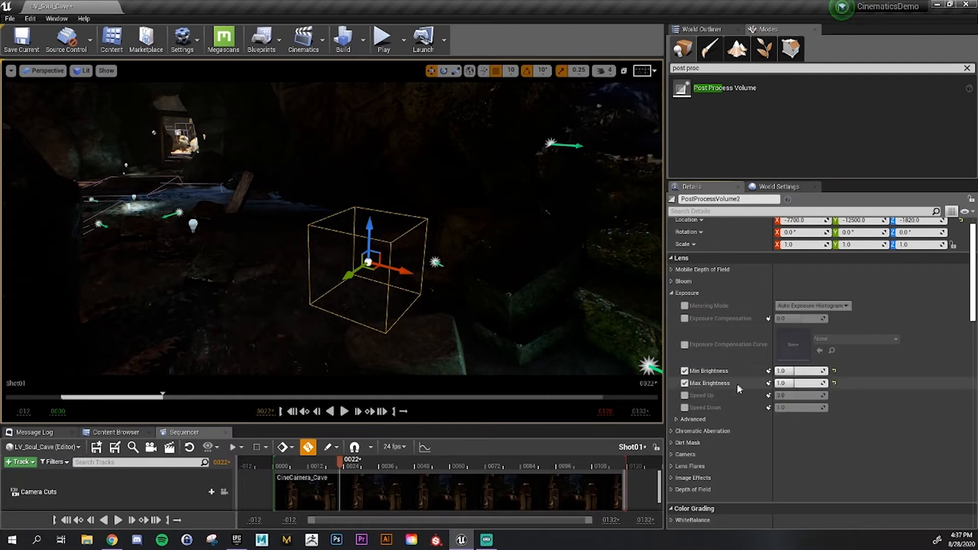
Enable Infinite Extent (Unbound) for the post process volume
{"action": "scroll", "coordinate": [736, 383], "scroll_direction": "down", "scroll_amount": 15}
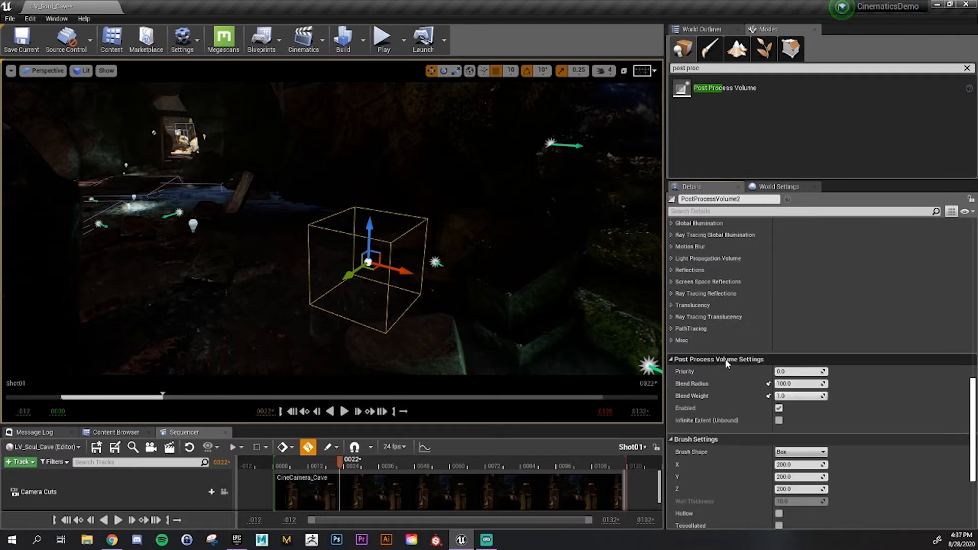
{"action": "scroll", "coordinate": [725, 358], "scroll_direction": "down", "scroll_amount": 1}
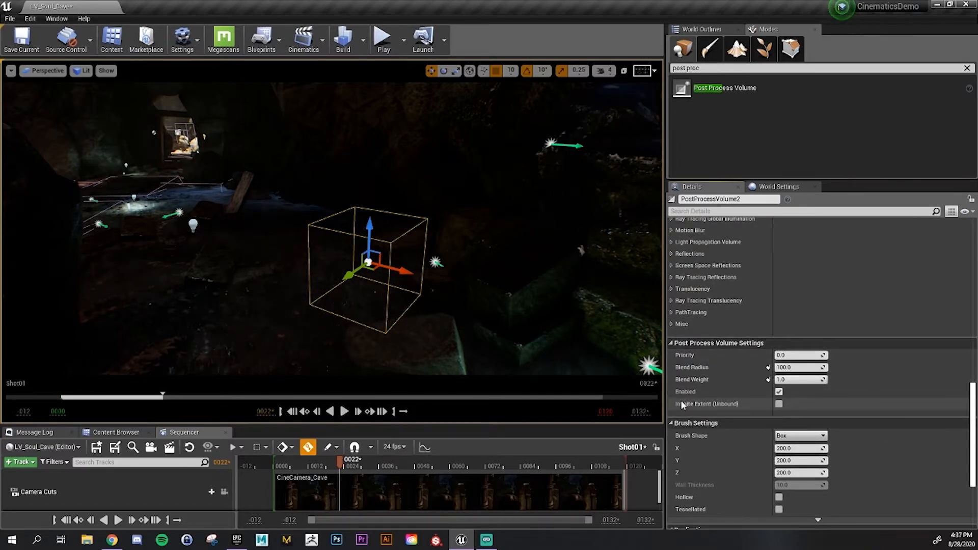
{"action": "left_click", "coordinate": [778, 404]}
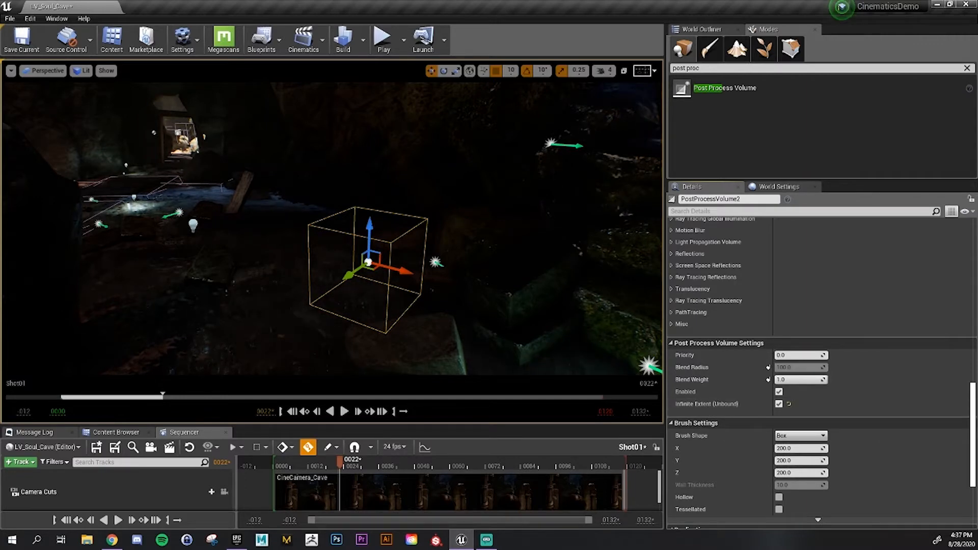
Enlarge the Sequencer area to reveal the CineCamera_Cave tracks beneath Camera Cuts
{"action": "right_click_drag", "start_coordinate": [487, 239], "coordinate": [473, 254]}
{"action": "scroll", "coordinate": [474, 327], "scroll_direction": "up", "scroll_amount": 4}
{"action": "mouse_move", "coordinate": [474, 328]}
{"action": "right_mouse_down"}
{"action": "mouse_move", "coordinate": [425, 280]}
{"action": "mouse_move", "coordinate": [214, 275]}
{"action": "mouse_move", "coordinate": [473, 337]}
{"action": "right_mouse_up"}
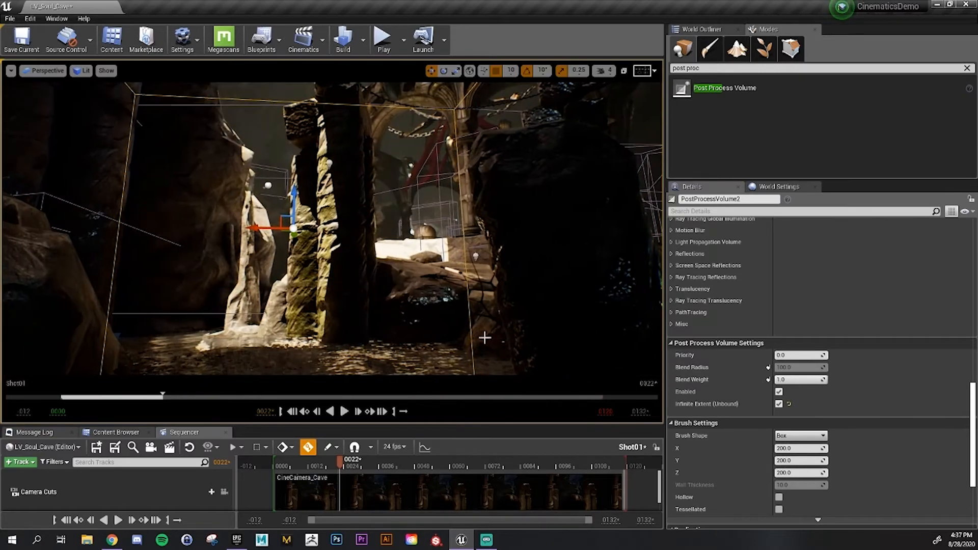
{"action": "right_click_drag", "start_coordinate": [486, 261], "coordinate": [418, 244]}
{"action": "mouse_move", "coordinate": [461, 260]}
{"action": "left_mouse_down"}
{"action": "mouse_move", "coordinate": [446, 264]}
{"action": "mouse_move", "coordinate": [473, 257]}
{"action": "left_mouse_up"}
{"action": "right_click_drag", "start_coordinate": [435, 283], "coordinate": [371, 261]}
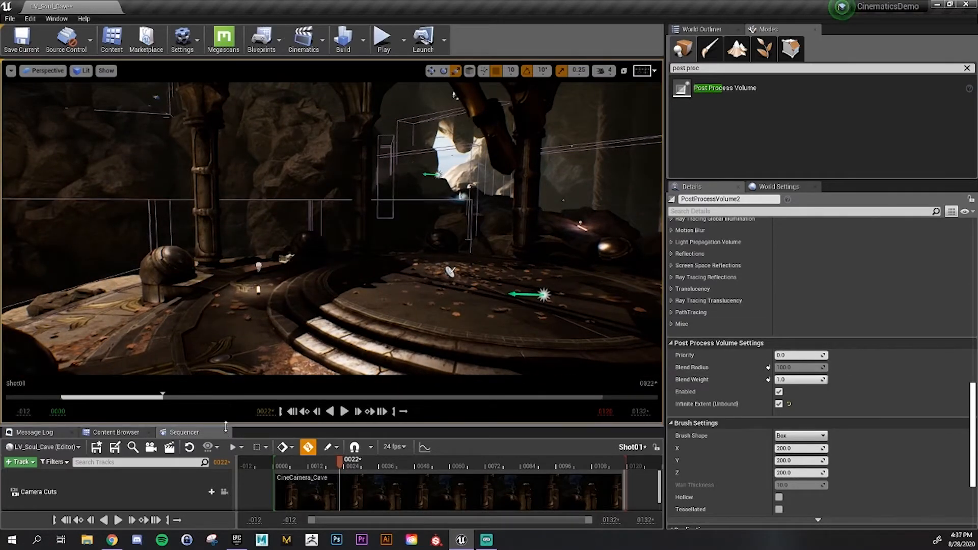
{"action": "left_click_drag", "start_coordinate": [229, 427], "coordinate": [229, 332]}
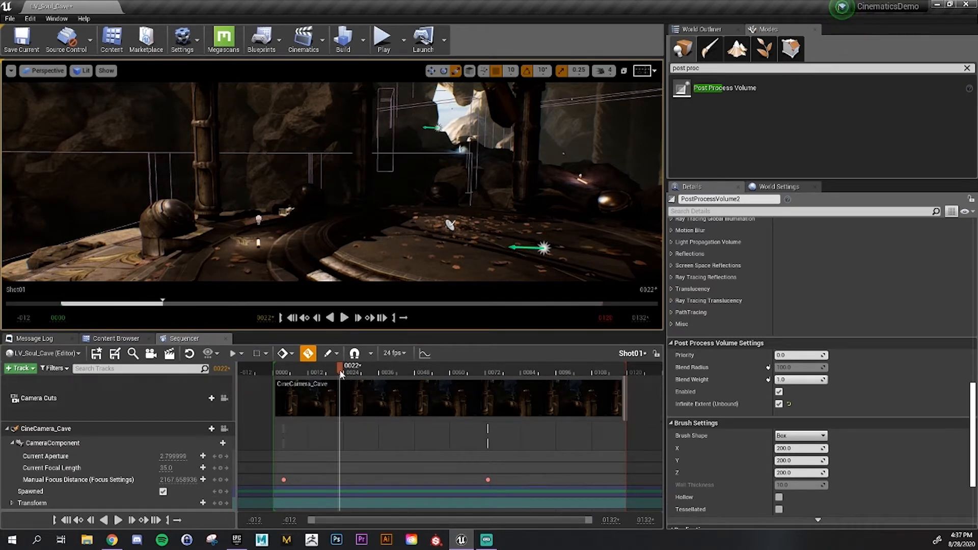
Examine the Camera Cuts track and CineCamera_Cave's aperture and manual focus distance tracks
{"action": "left_click", "coordinate": [85, 401]}
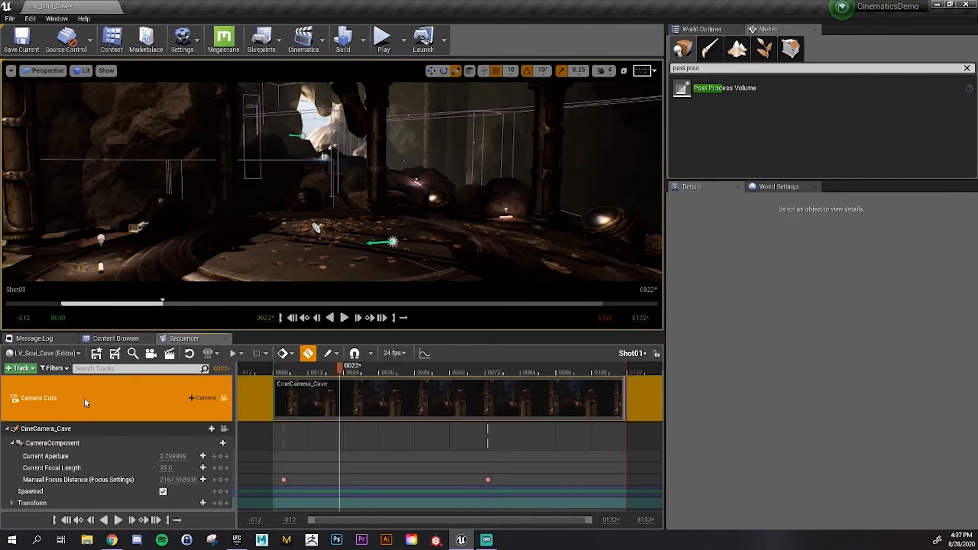
{"action": "left_click", "coordinate": [74, 428]}
{"action": "left_click", "coordinate": [125, 456]}
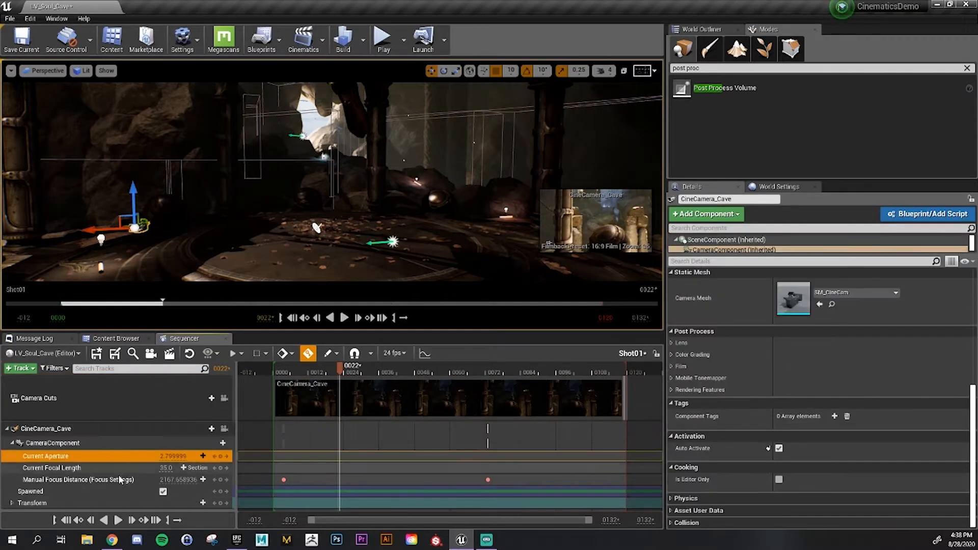
{"action": "left_click", "coordinate": [114, 481]}
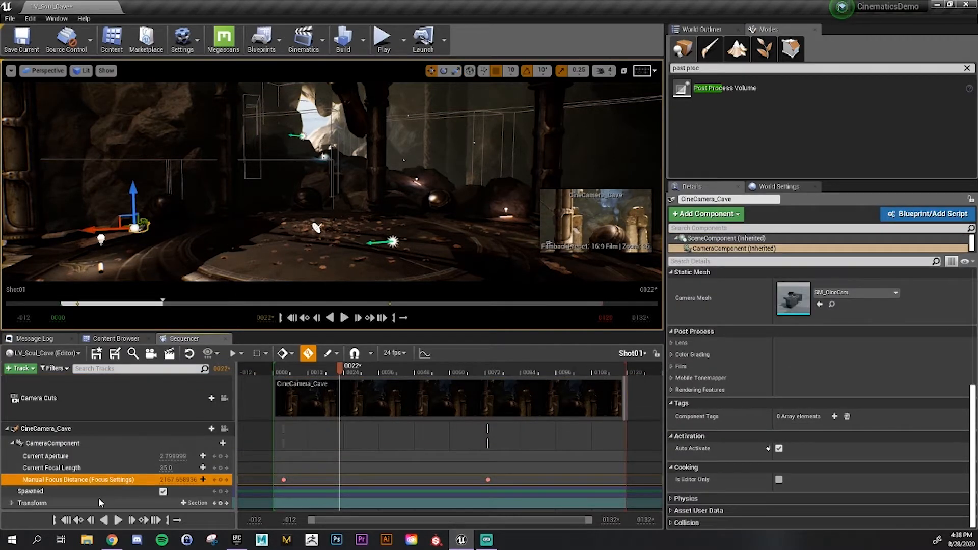
{"action": "right_click_drag", "start_coordinate": [568, 224], "coordinate": [633, 239]}
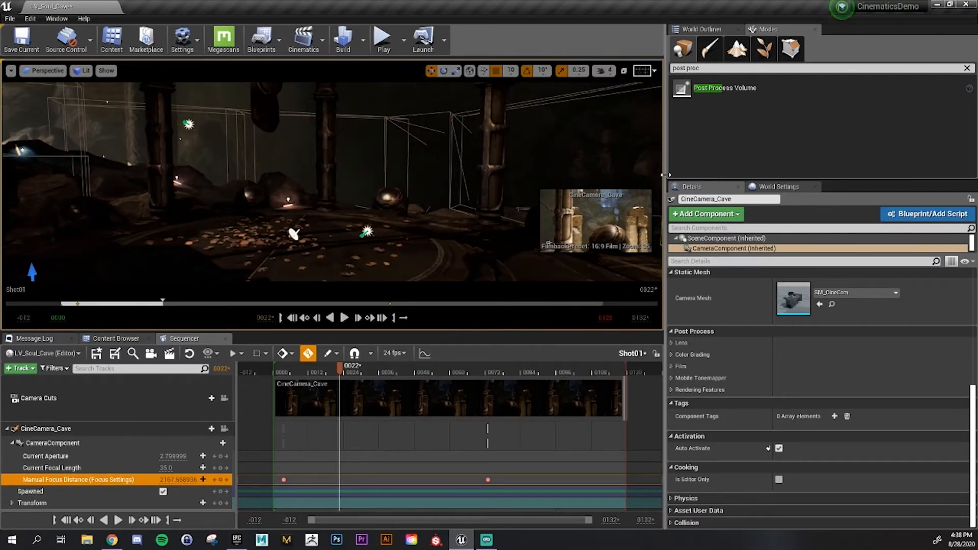
{"action": "left_click_drag", "start_coordinate": [665, 255], "coordinate": [674, 254]}
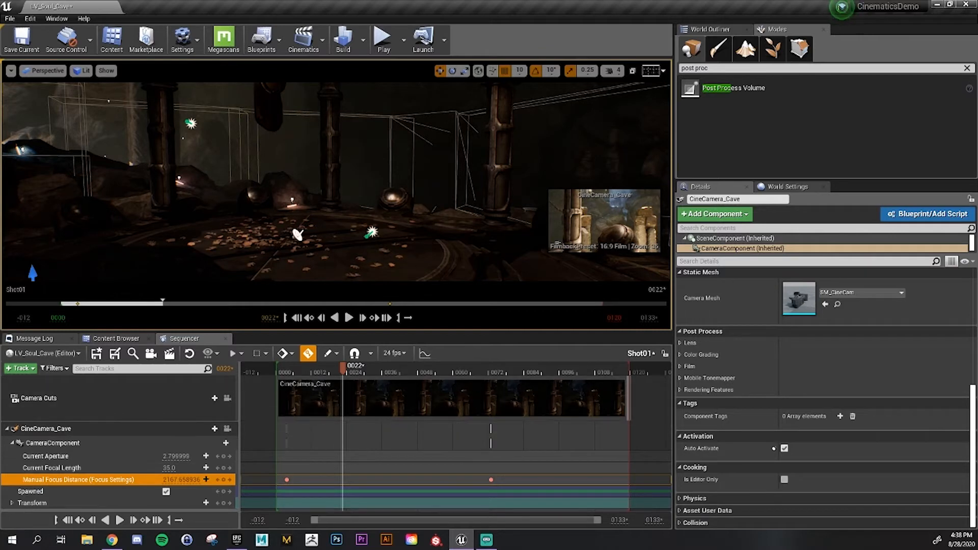
{"action": "right_click_drag", "start_coordinate": [452, 246], "coordinate": [348, 225]}
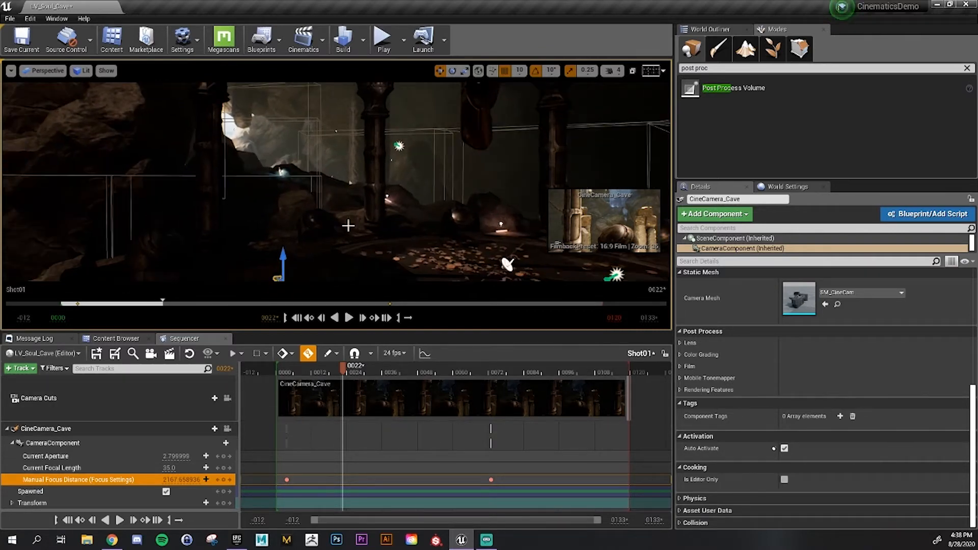
{"action": "right_click_drag", "start_coordinate": [204, 231], "coordinate": [306, 238]}
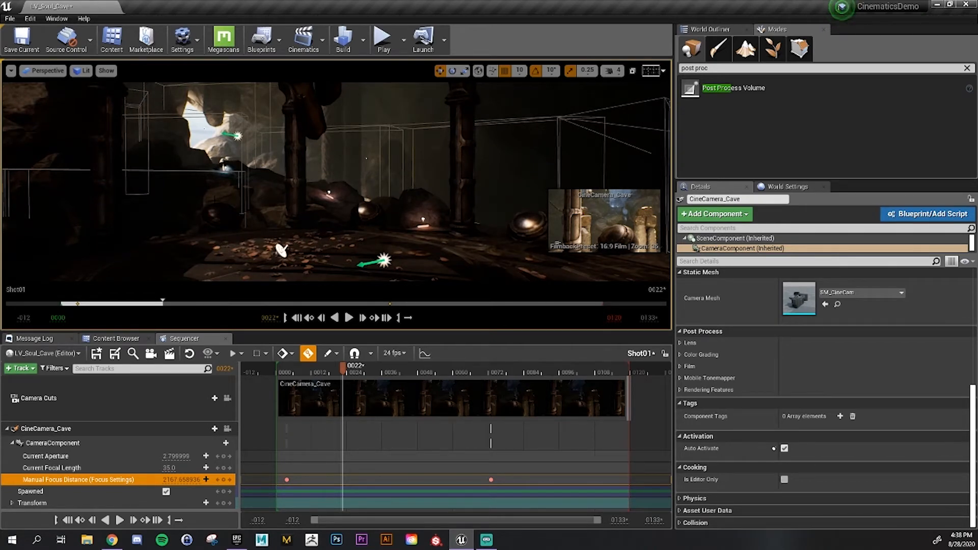
{"action": "right_click_drag", "start_coordinate": [255, 136], "coordinate": [133, 161]}
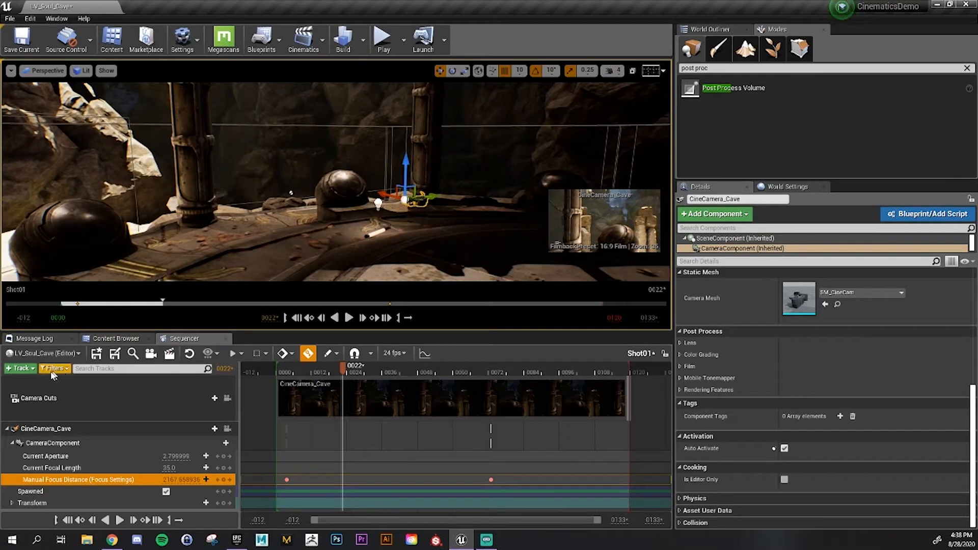
Clear the placement search, collapse the Meshes folder in the World Outliner, and enlarge the outliner with no actor selected
{"action": "left_click", "coordinate": [967, 69]}
{"action": "left_click", "coordinate": [732, 28]}
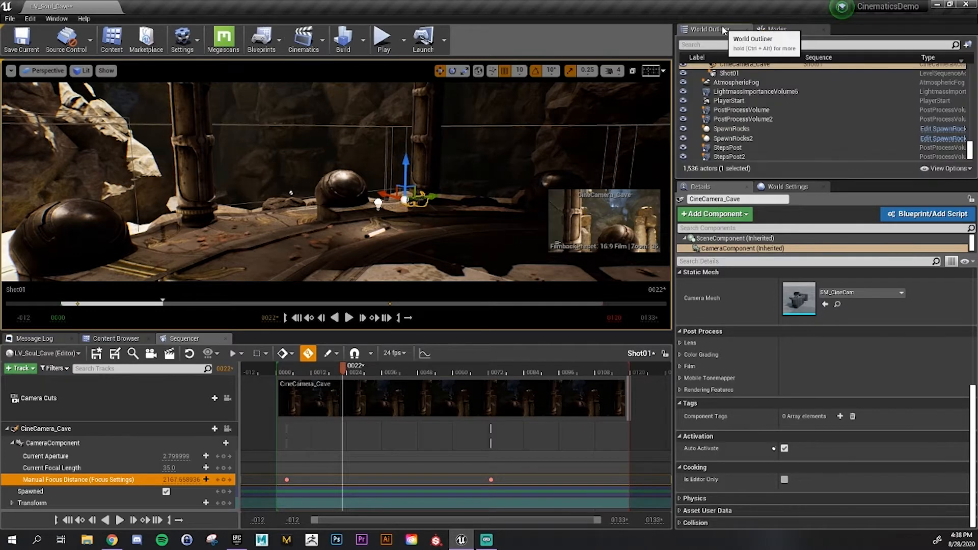
{"action": "scroll", "coordinate": [808, 123], "scroll_direction": "up", "scroll_amount": 3}
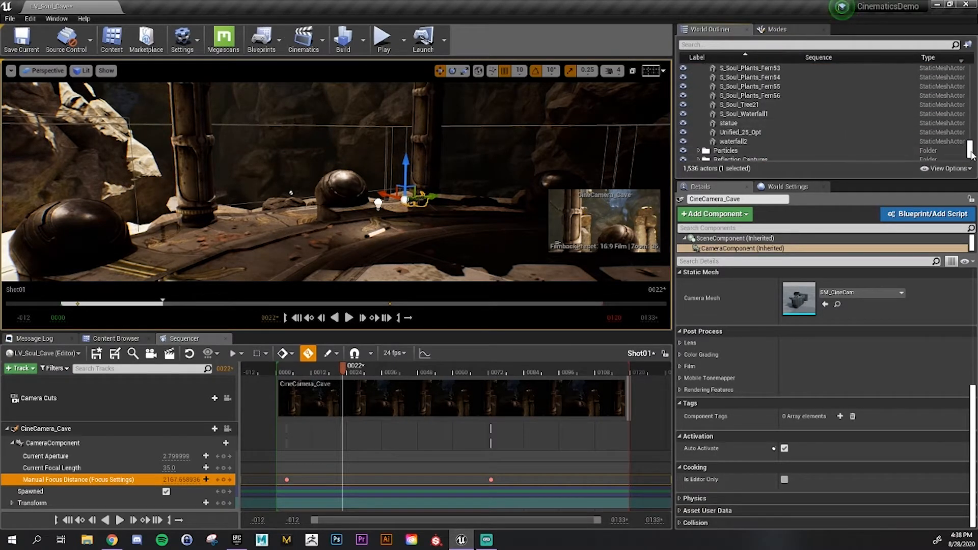
{"action": "scroll", "coordinate": [764, 122], "scroll_direction": "up", "scroll_amount": 10}
{"action": "left_click", "coordinate": [700, 123]}
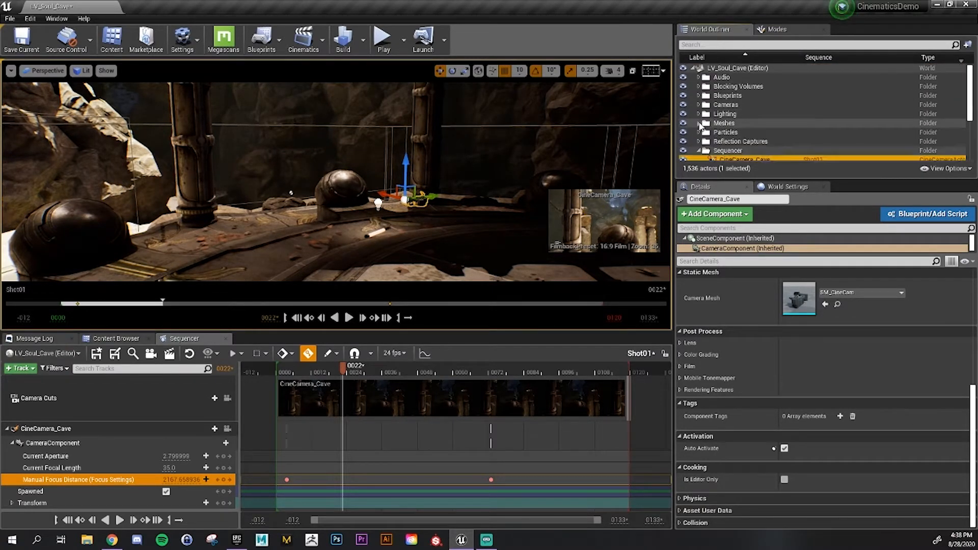
{"action": "left_click_drag", "start_coordinate": [745, 177], "coordinate": [747, 336]}
{"action": "left_click", "coordinate": [746, 284]}
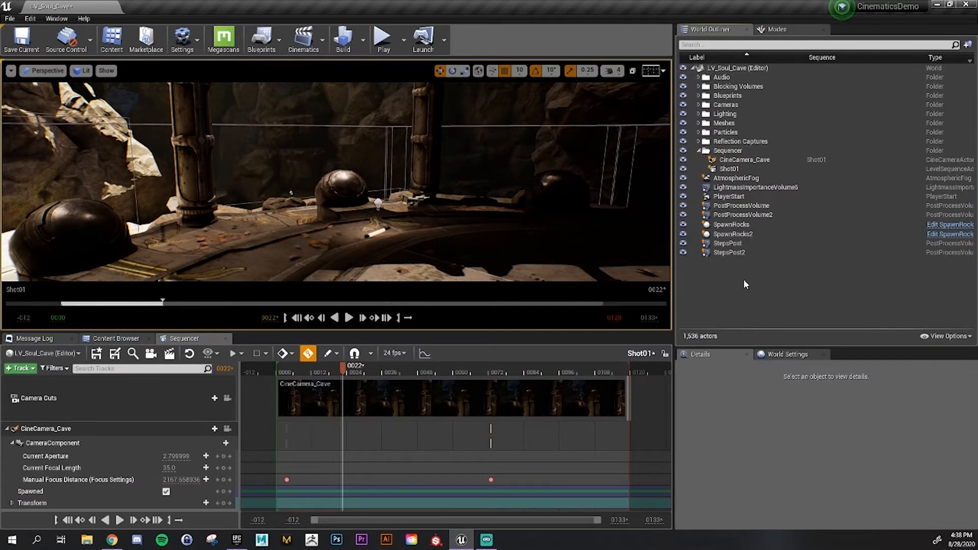
Review the track types that can be added to the Shot01 sequence, including Actor To Sequencer and Fade Track
{"action": "left_click", "coordinate": [20, 368]}
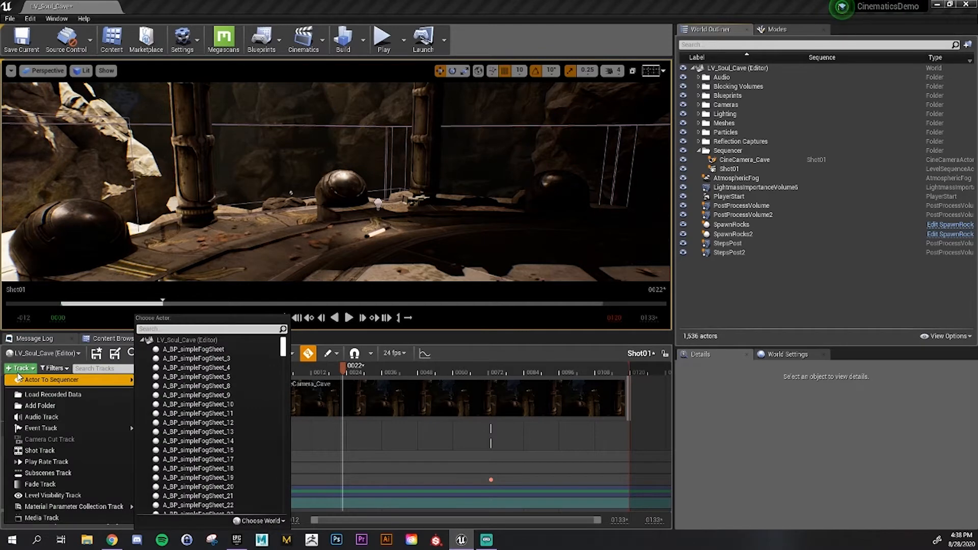
{"action": "left_click", "coordinate": [19, 371]}
{"action": "left_click", "coordinate": [19, 370]}
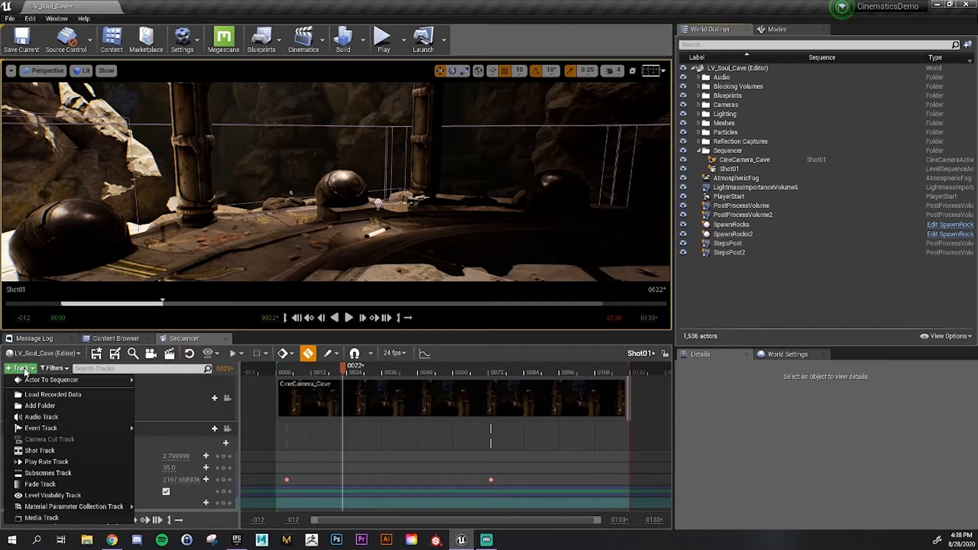
{"action": "mouse_move", "coordinate": [18, 383]}
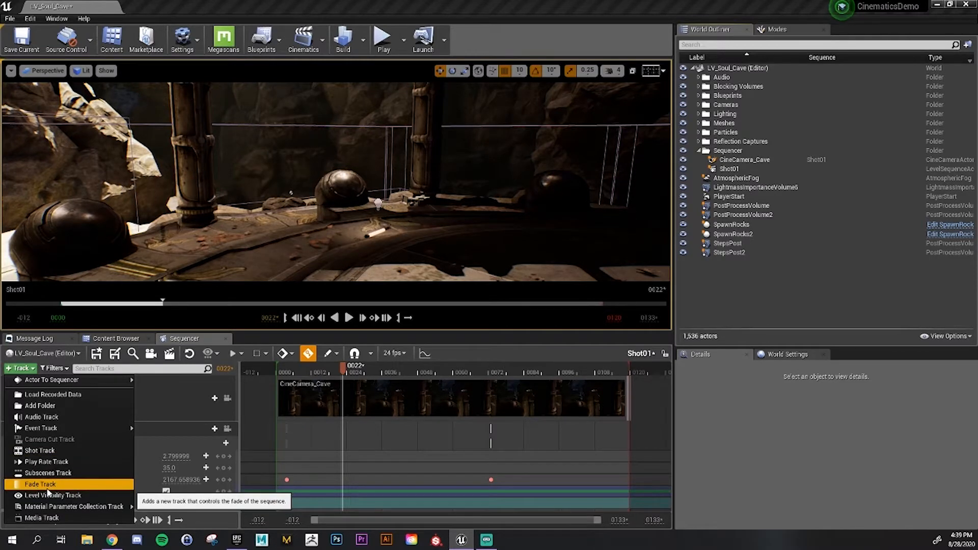
{"action": "left_click", "coordinate": [31, 369]}
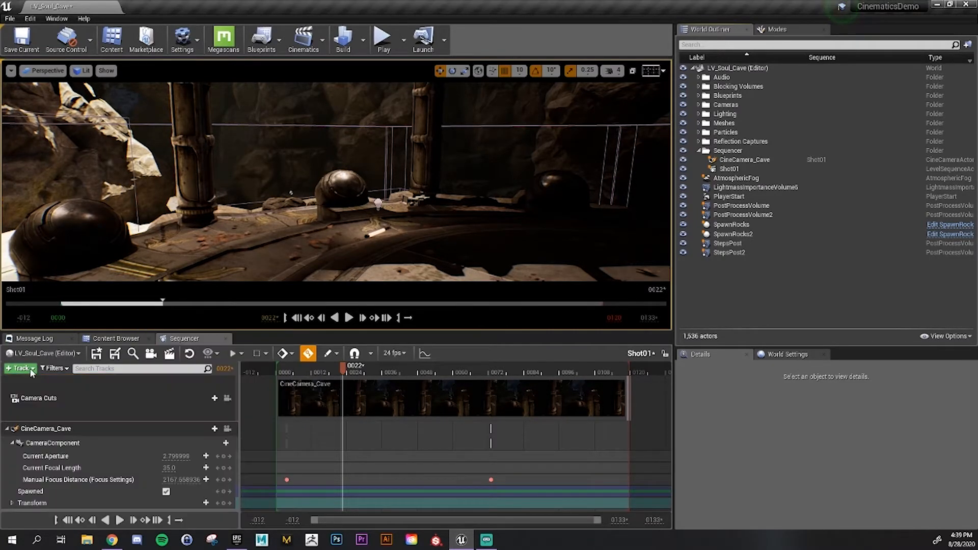
Move the playhead to frame 5 and select the SM_Countess skeletal mesh in ParagonCountess/Characters/Heroes/Countess/Meshes
{"action": "left_click", "coordinate": [293, 375]}
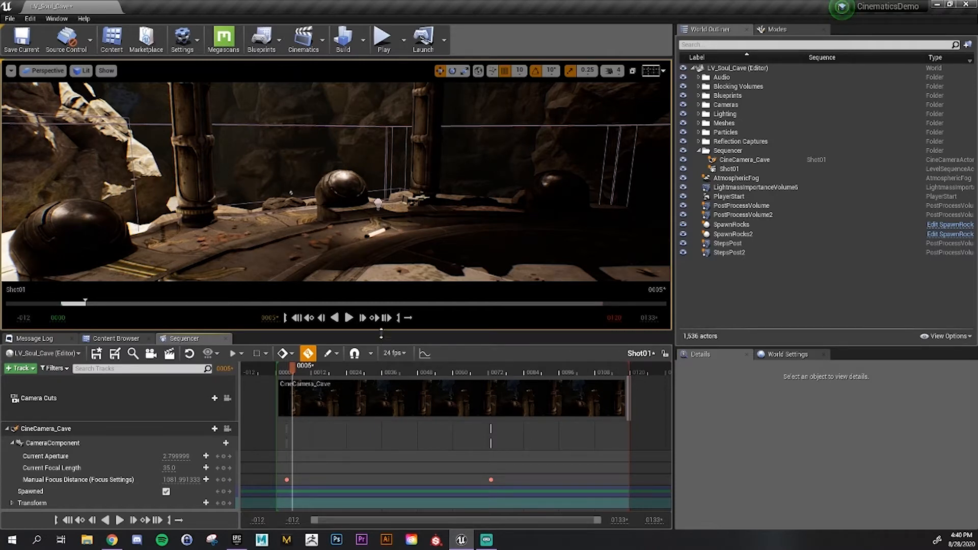
{"action": "left_click", "coordinate": [98, 340]}
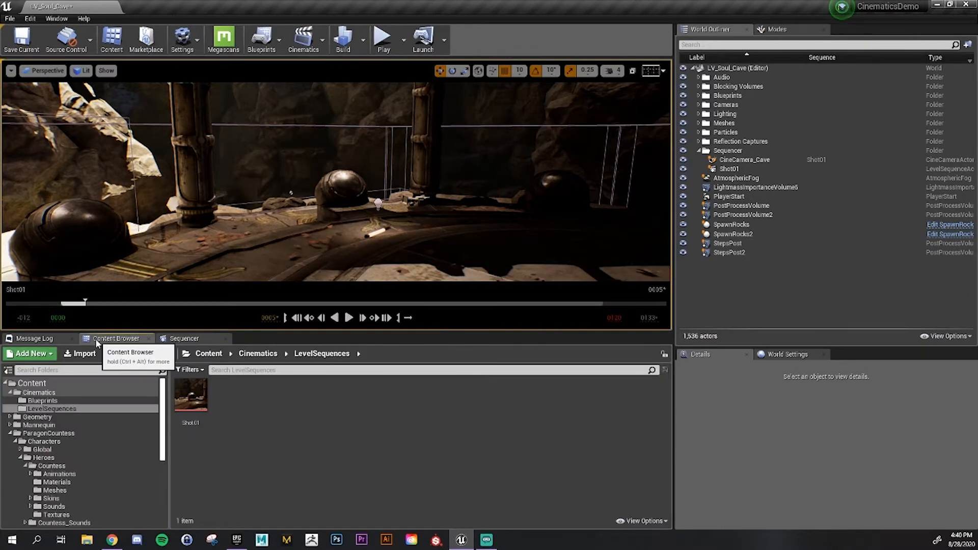
{"action": "left_click", "coordinate": [76, 434]}
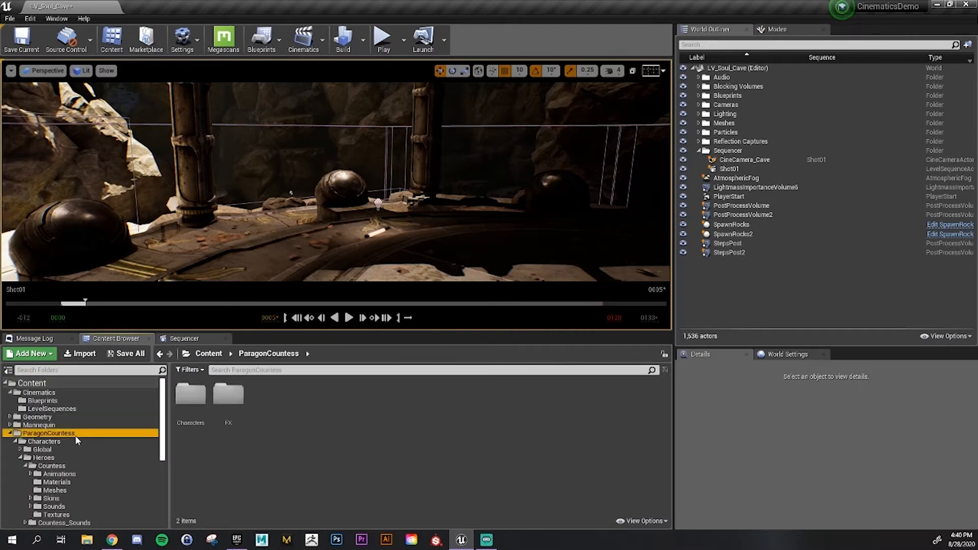
{"action": "left_click", "coordinate": [122, 442]}
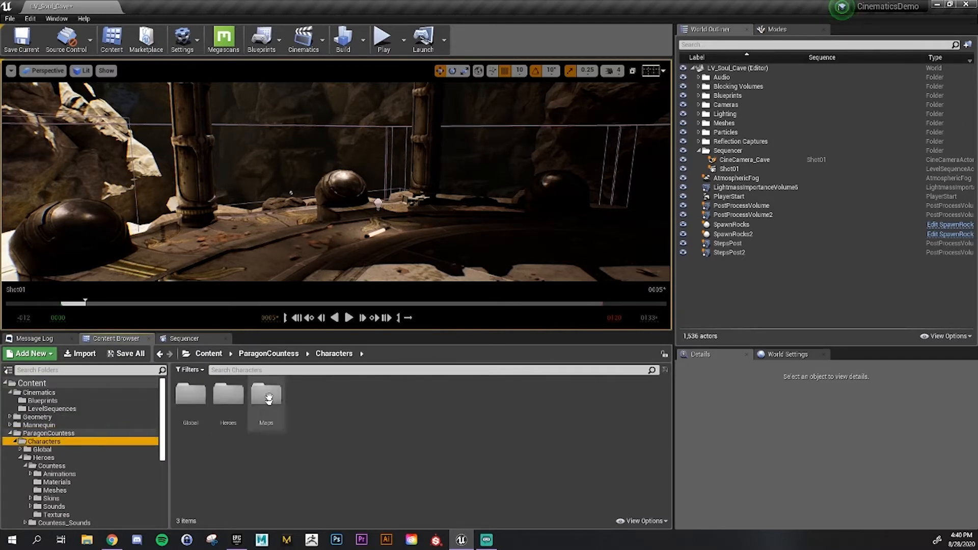
{"action": "left_click", "coordinate": [236, 394]}
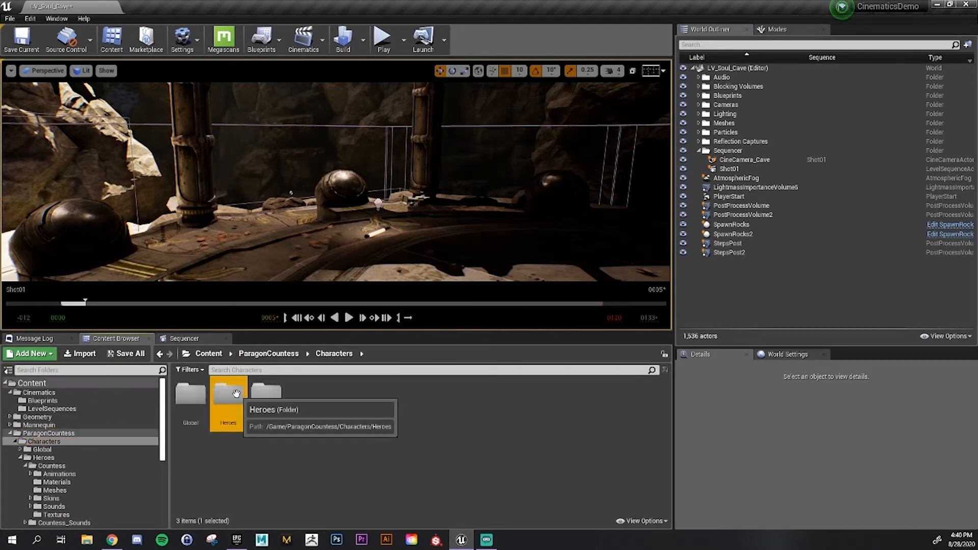
{"action": "double_click", "coordinate": [235, 393]}
{"action": "left_click", "coordinate": [196, 393]}
{"action": "double_click", "coordinate": [196, 393]}
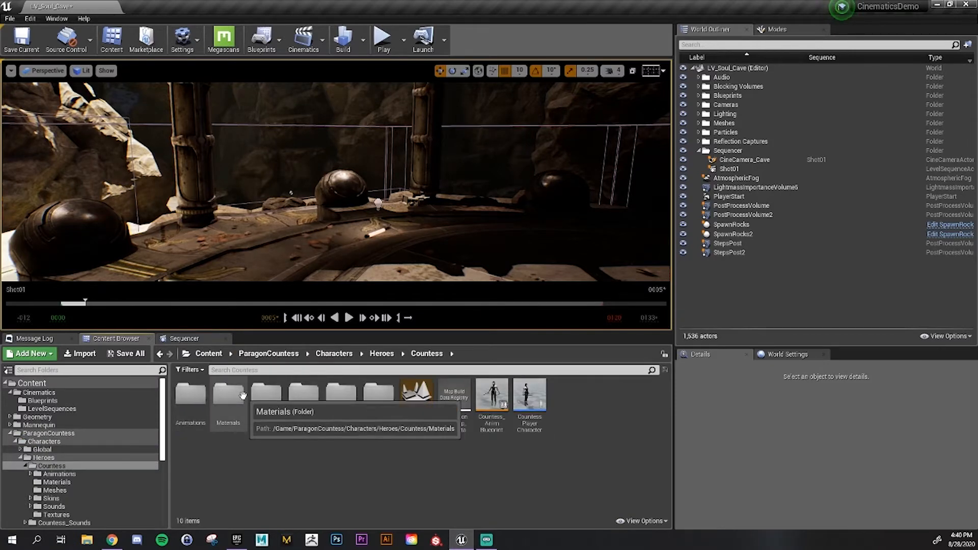
{"action": "double_click", "coordinate": [266, 393]}
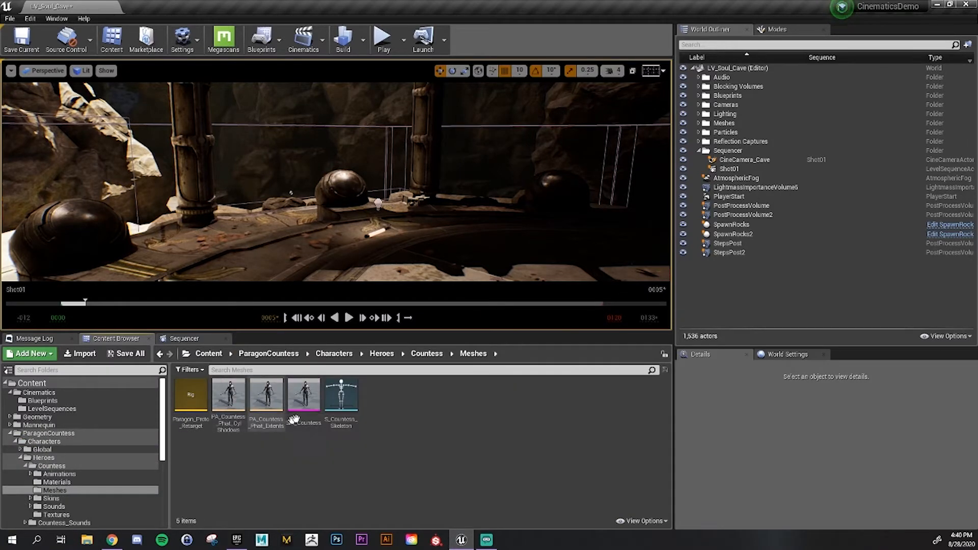
{"action": "left_click", "coordinate": [307, 405]}
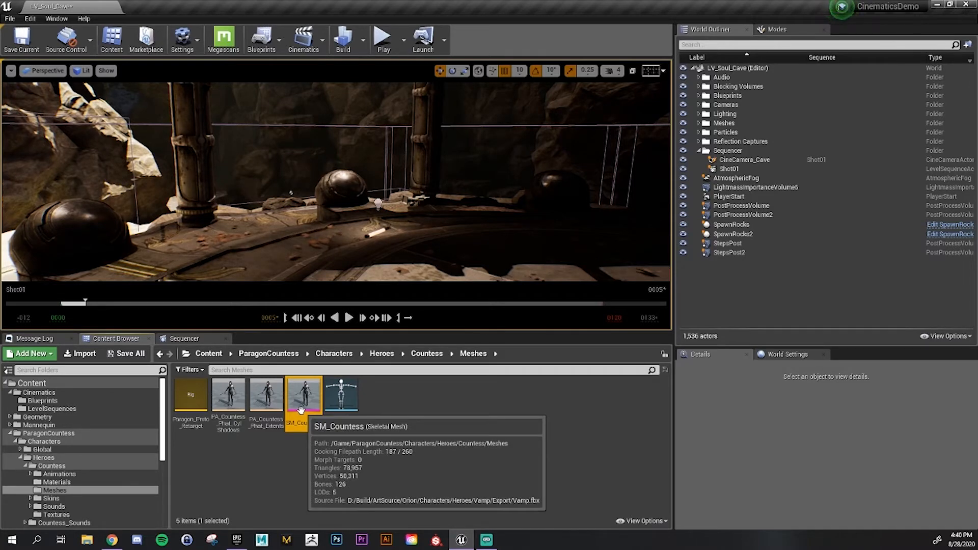
Place the SM_Countess skeletal mesh on the cave floor, enlarge the Details panel, and inspect her transform, animation, mesh and material settings
{"action": "left_click_drag", "start_coordinate": [300, 410], "coordinate": [405, 272]}
{"action": "right_click_drag", "start_coordinate": [299, 159], "coordinate": [102, 166]}
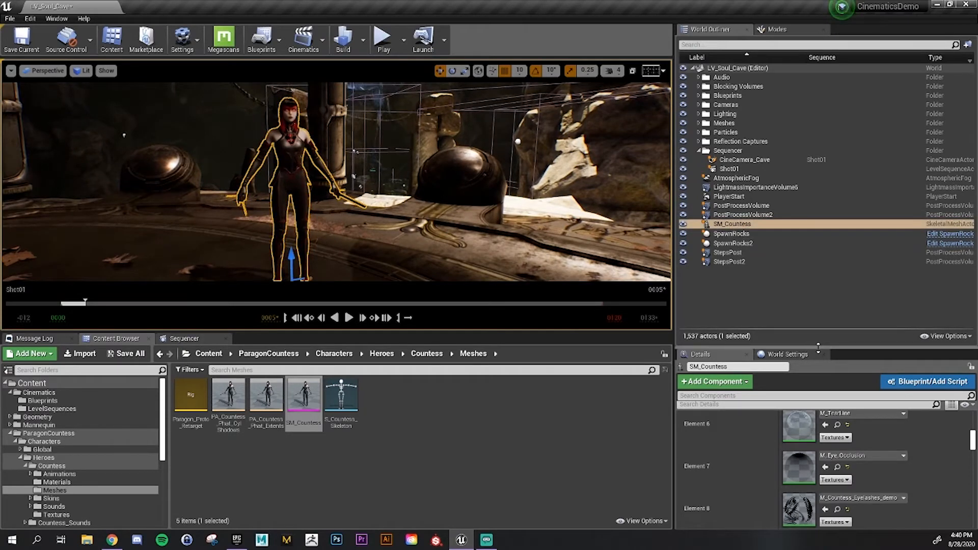
{"action": "left_click_drag", "start_coordinate": [800, 344], "coordinate": [792, 215]}
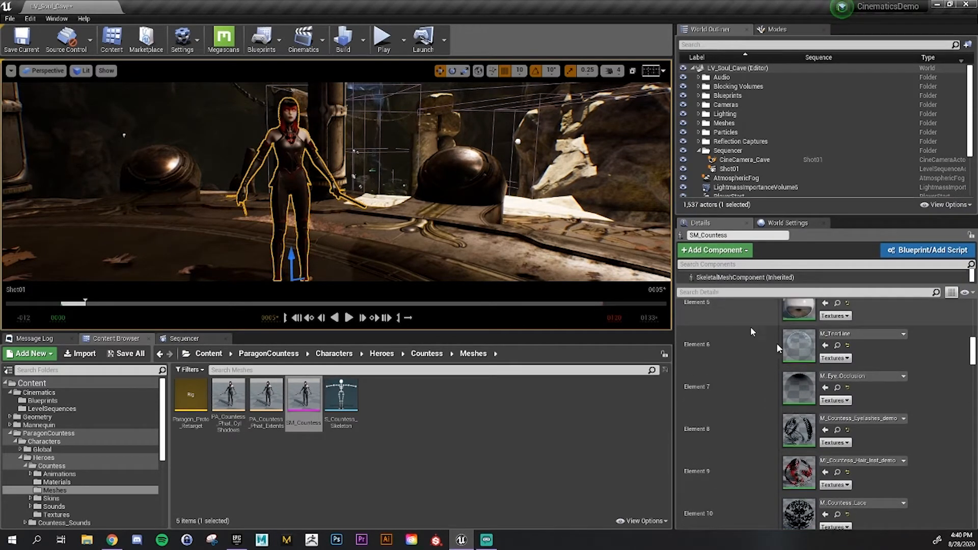
{"action": "left_click_drag", "start_coordinate": [974, 344], "coordinate": [973, 305]}
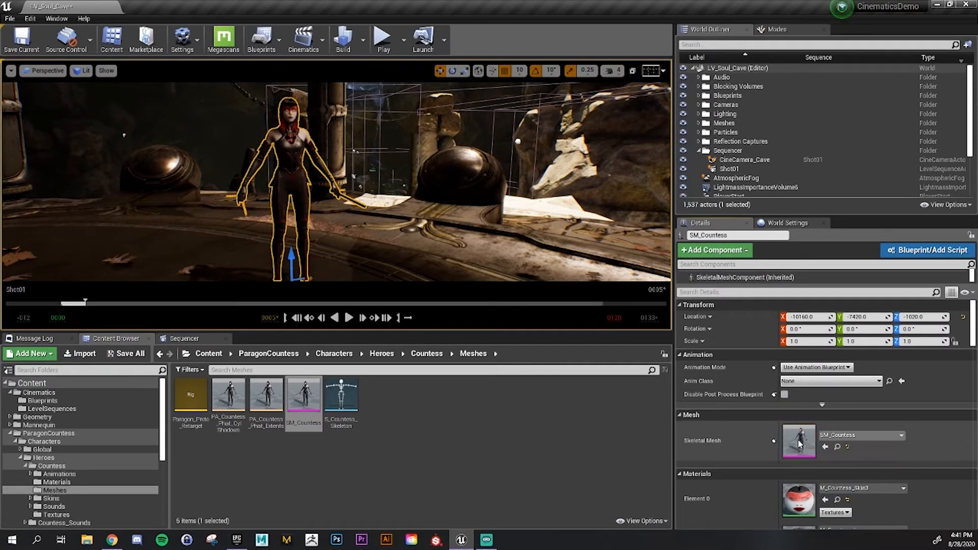
{"action": "scroll", "coordinate": [802, 421], "scroll_direction": "down", "scroll_amount": 3}
{"action": "scroll", "coordinate": [802, 422], "scroll_direction": "down", "scroll_amount": 3}
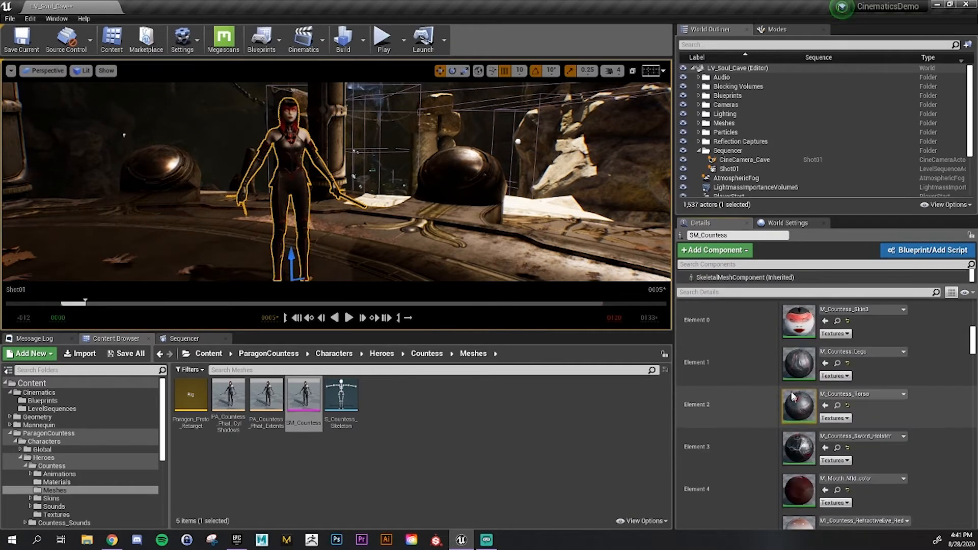
{"action": "left_click_drag", "start_coordinate": [971, 349], "coordinate": [968, 308]}
Show the Shot01 tracks in Sequencer and widen the viewport and timeline with the Countess in view
{"action": "left_click", "coordinate": [184, 339]}
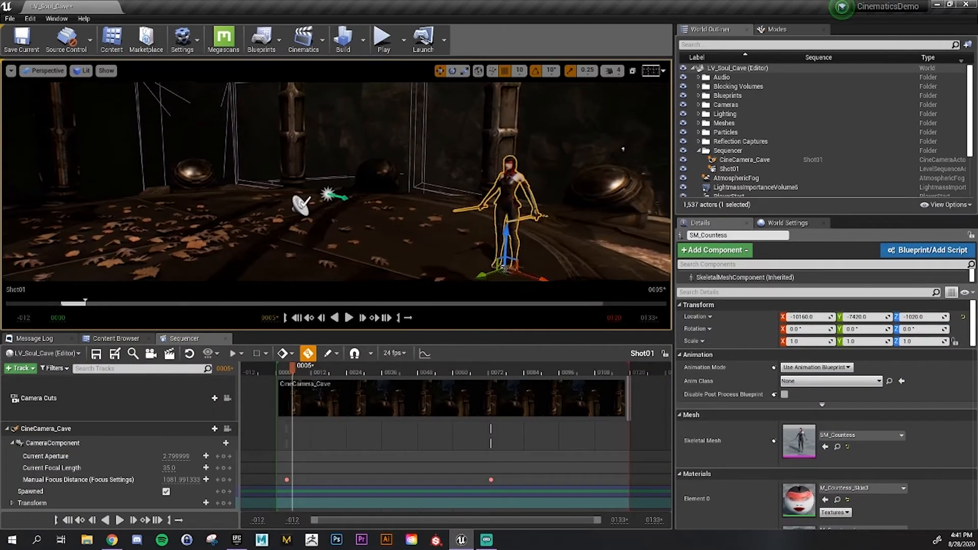
{"action": "right_click_drag", "start_coordinate": [336, 183], "coordinate": [254, 219]}
{"action": "mouse_move", "coordinate": [479, 231]}
{"action": "right_mouse_down"}
{"action": "mouse_move", "coordinate": [458, 236]}
{"action": "mouse_move", "coordinate": [479, 247]}
{"action": "right_mouse_up"}
{"action": "key", "text": "w"}
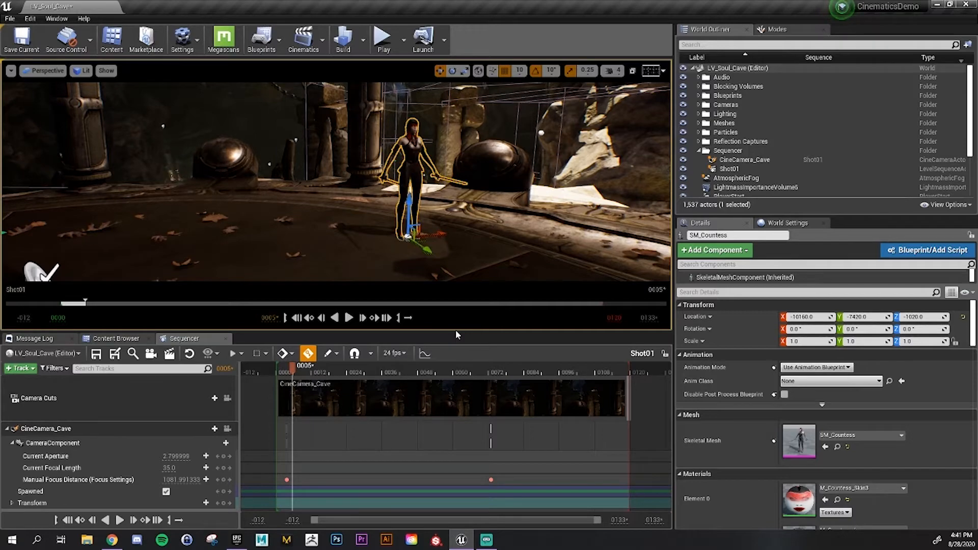
{"action": "left_click_drag", "start_coordinate": [673, 176], "coordinate": [779, 176]}
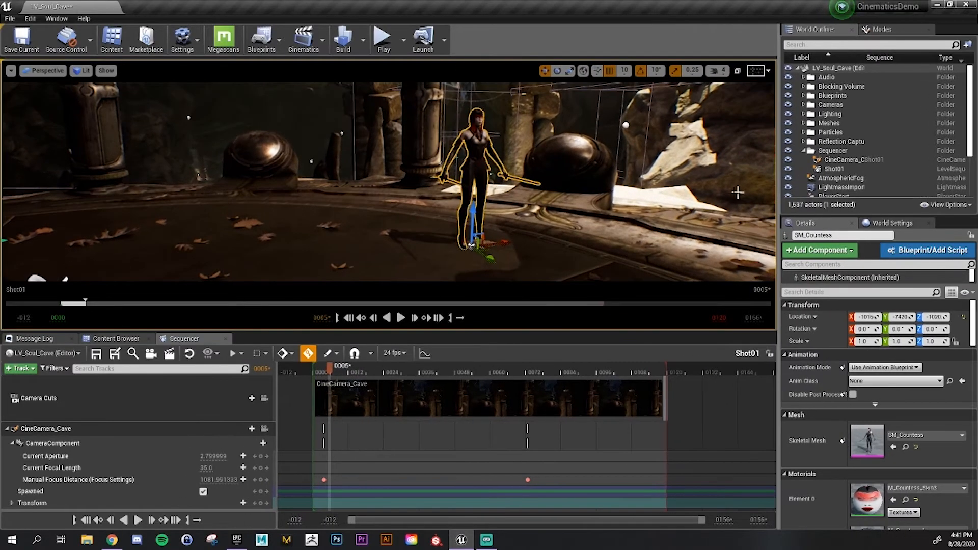
Add the SM_Countess actor from the level to the Shot01 sequence as an Actor To Sequencer track
{"action": "right_click_drag", "start_coordinate": [543, 234], "coordinate": [417, 229]}
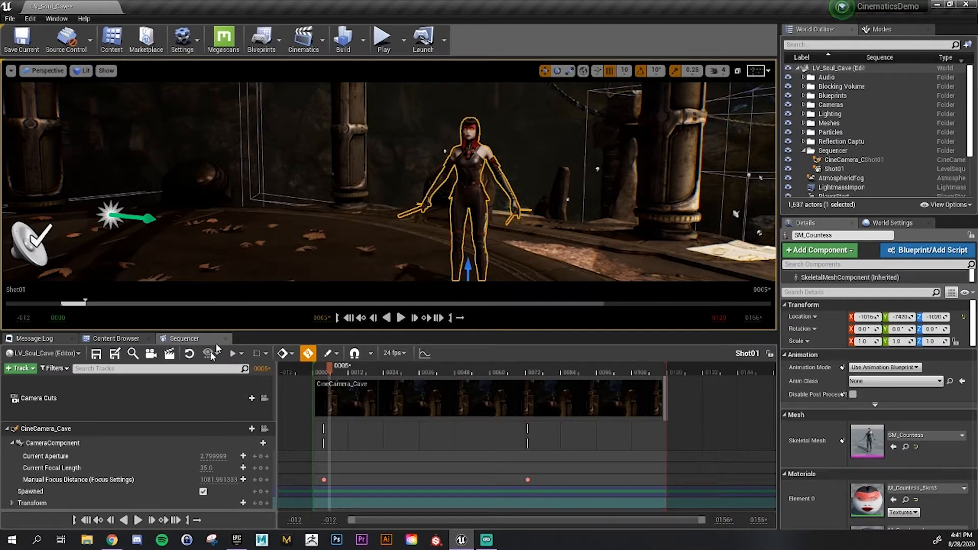
{"action": "left_click", "coordinate": [471, 149]}
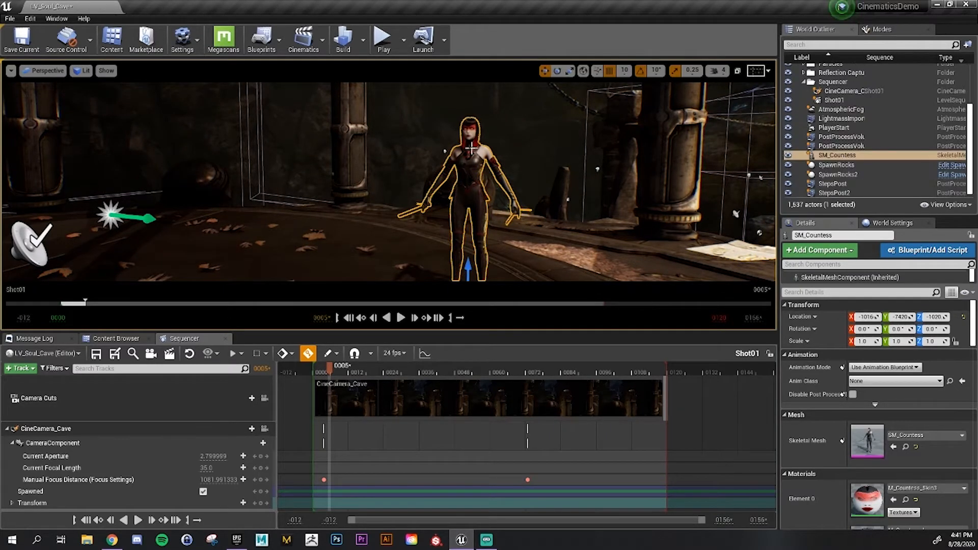
{"action": "left_click", "coordinate": [19, 369]}
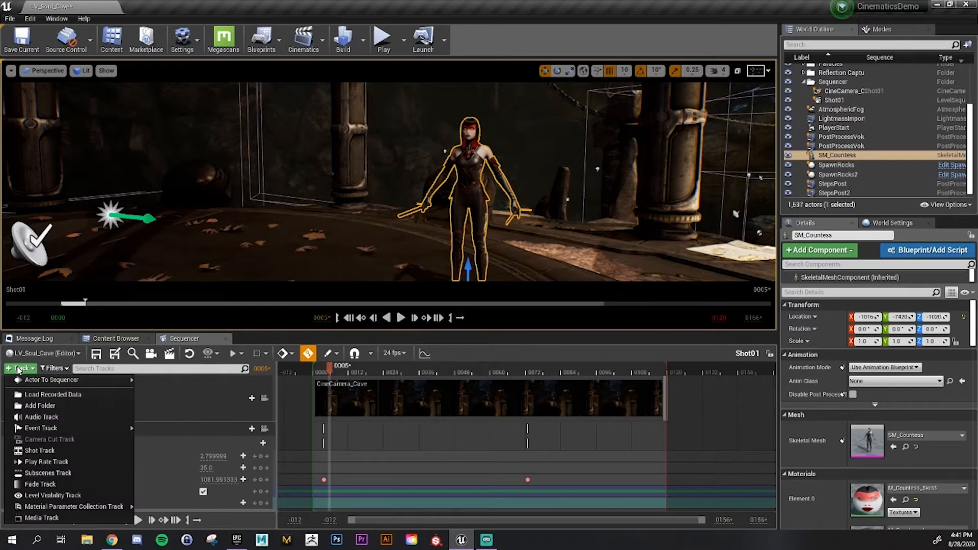
{"action": "mouse_move", "coordinate": [61, 380]}
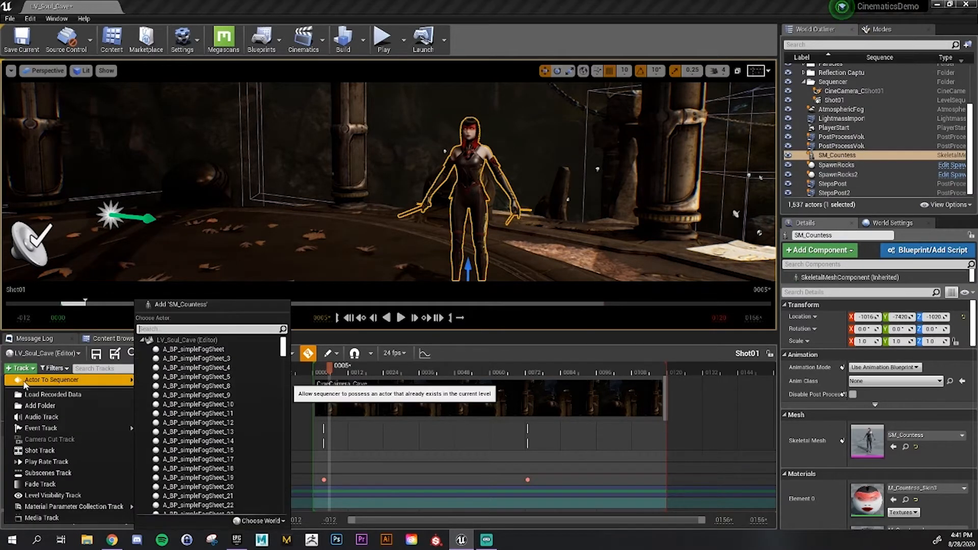
{"action": "left_click", "coordinate": [178, 309]}
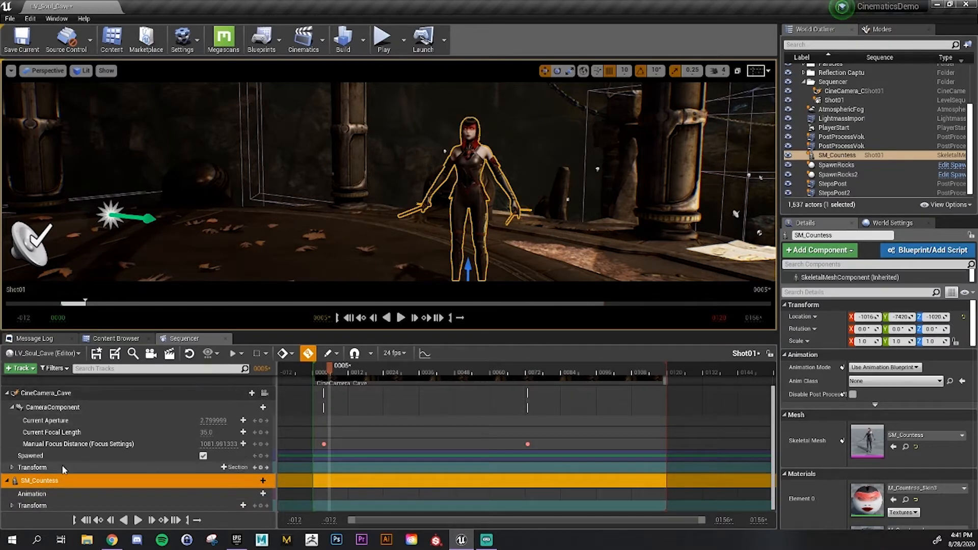
Compare the CineCamera_Cave and SM_Countess tracks and review the track types available for SM_Countess, including Attach, Path and Actor Hidden In Game
{"action": "left_click", "coordinate": [64, 396]}
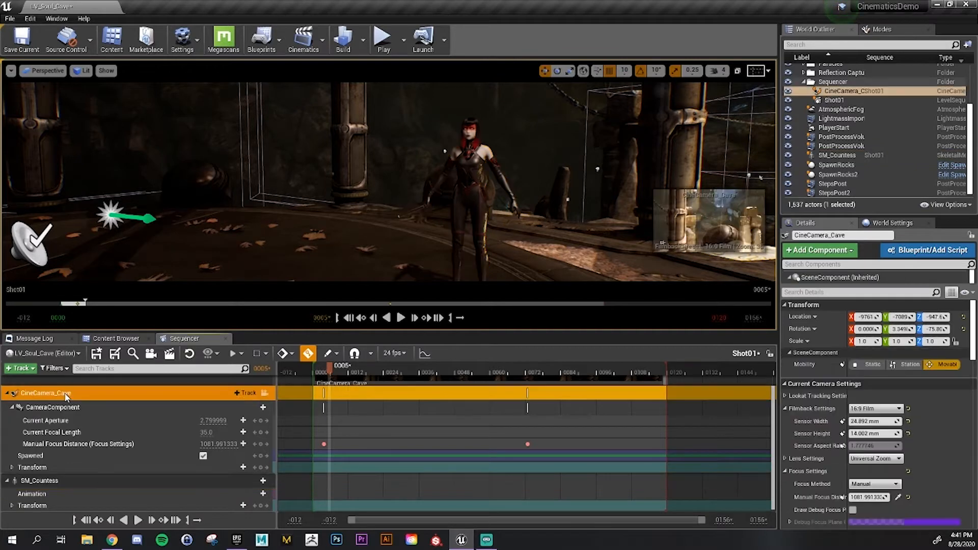
{"action": "left_click", "coordinate": [44, 481]}
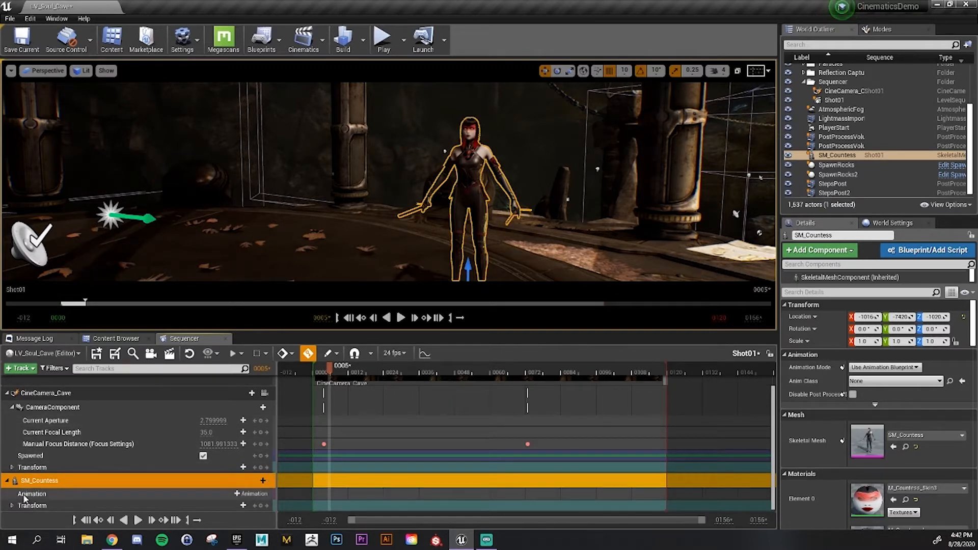
{"action": "left_click", "coordinate": [41, 494]}
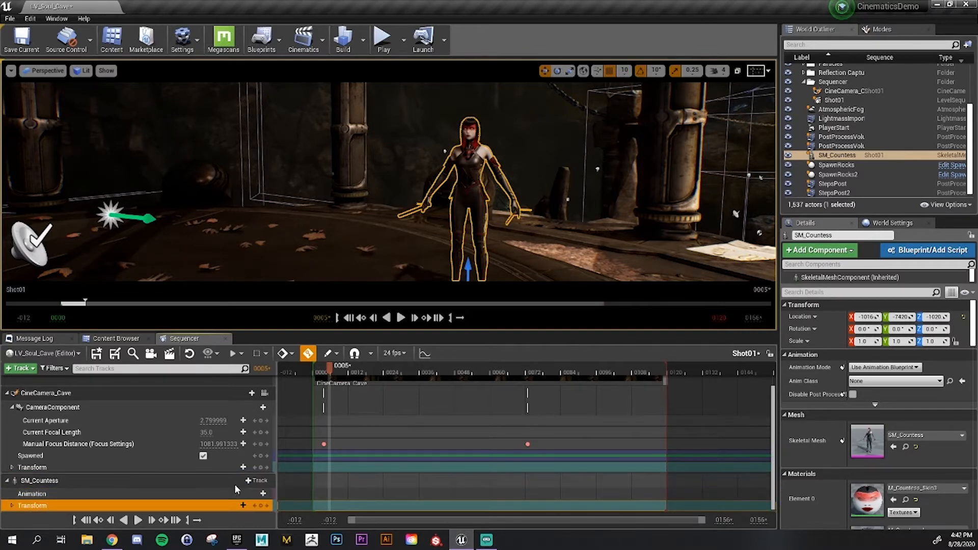
{"action": "left_click", "coordinate": [41, 484]}
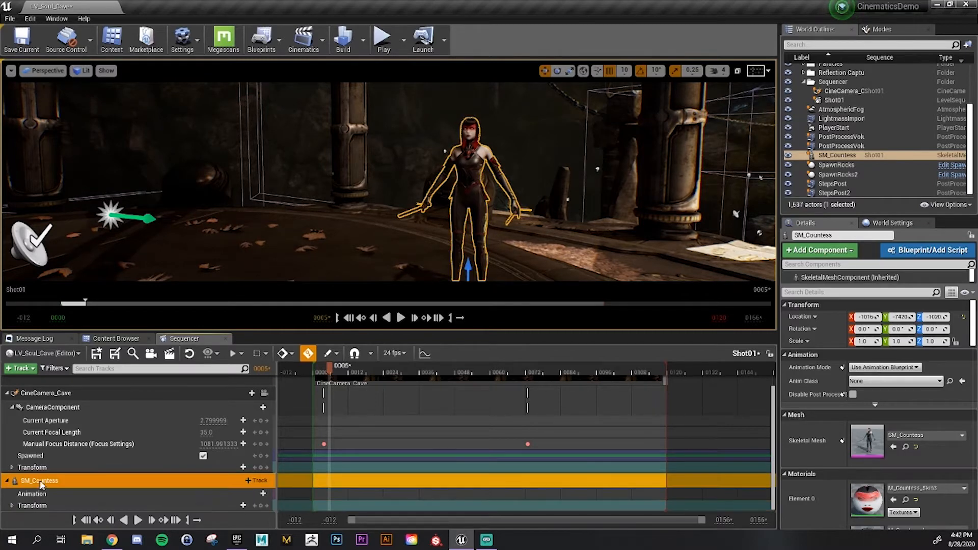
{"action": "left_click", "coordinate": [256, 481]}
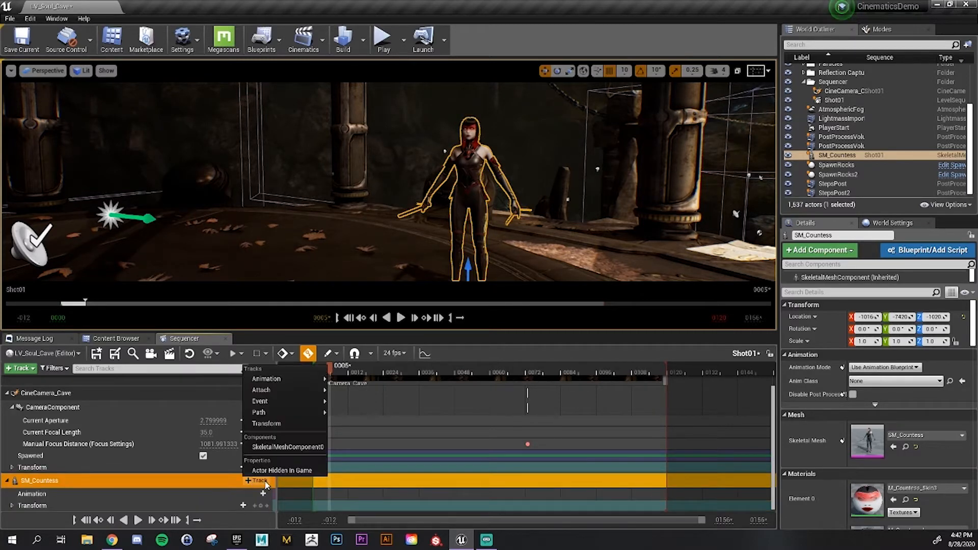
{"action": "mouse_move", "coordinate": [270, 413]}
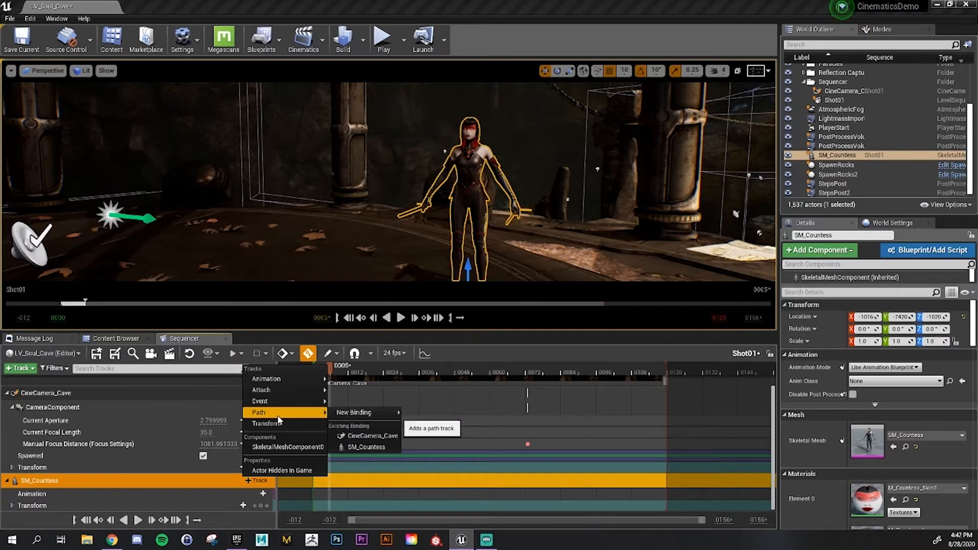
{"action": "mouse_move", "coordinate": [282, 390]}
{"action": "mouse_move", "coordinate": [345, 390]}
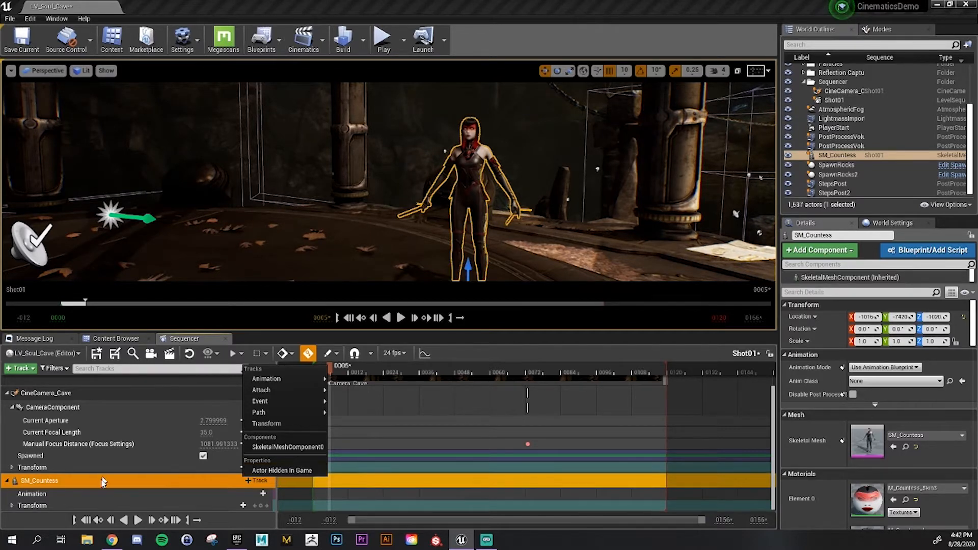
{"action": "left_click", "coordinate": [278, 470]}
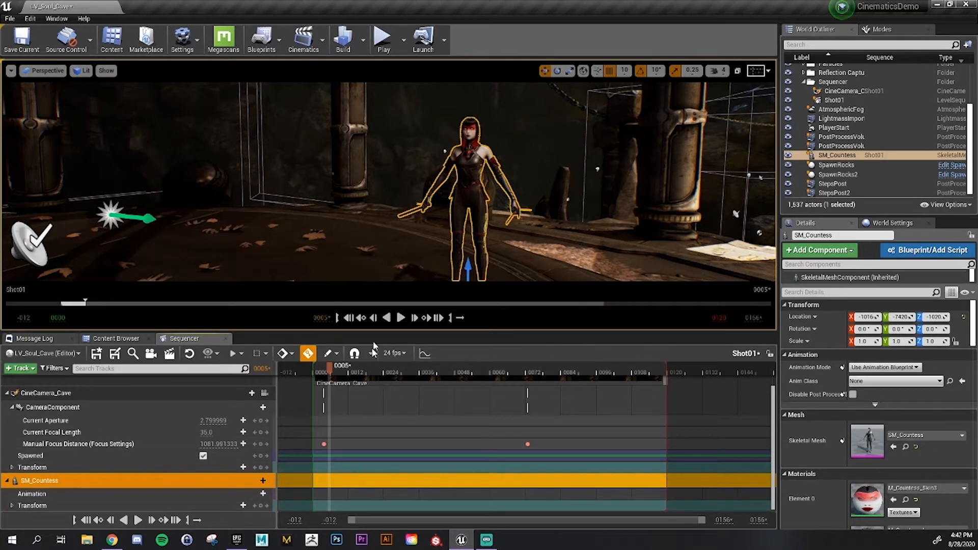
Key the Countess's transform at frame 5 and move her along the X axis across the floor at frame 87
{"action": "right_click_drag", "start_coordinate": [432, 248], "coordinate": [425, 275]}
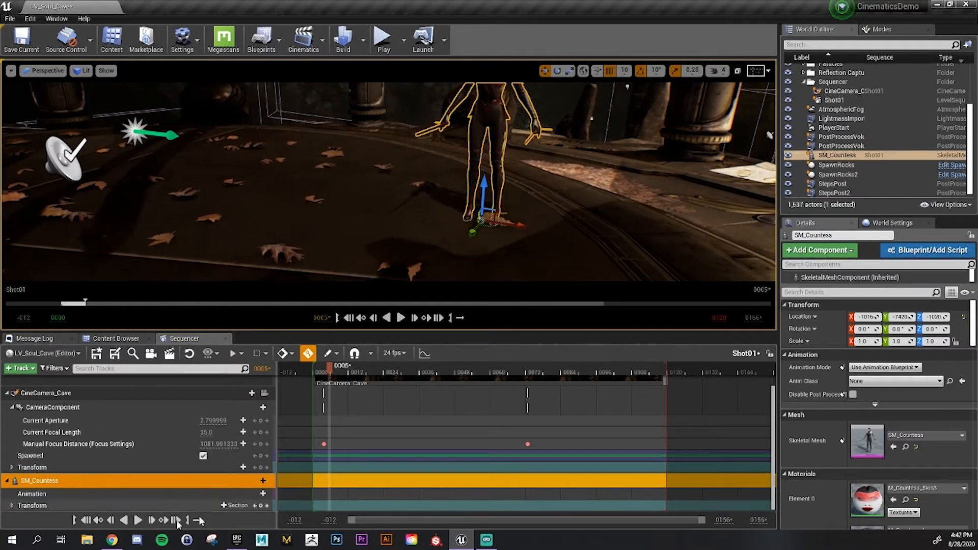
{"action": "left_click", "coordinate": [260, 505]}
{"action": "left_click_drag", "start_coordinate": [330, 365], "coordinate": [571, 370]}
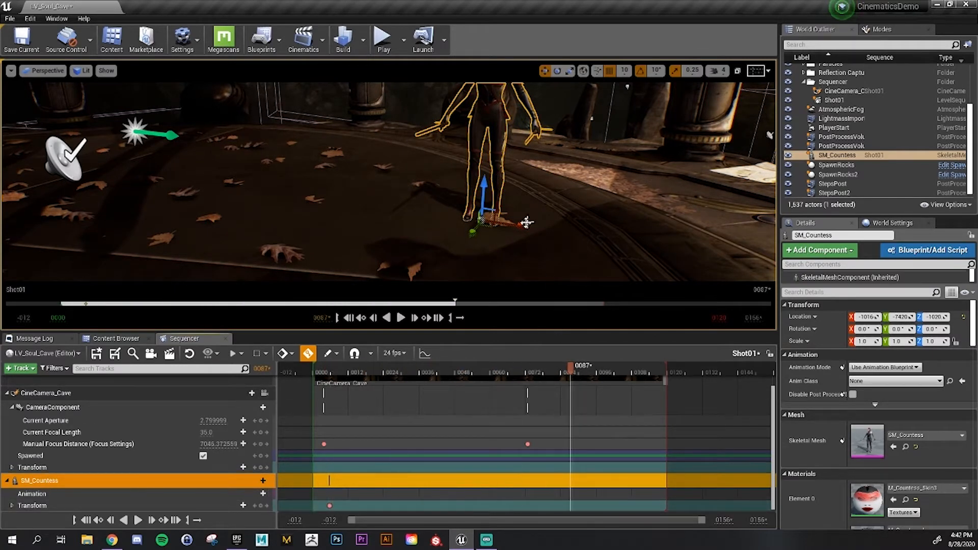
{"action": "left_click_drag", "start_coordinate": [527, 223], "coordinate": [289, 201]}
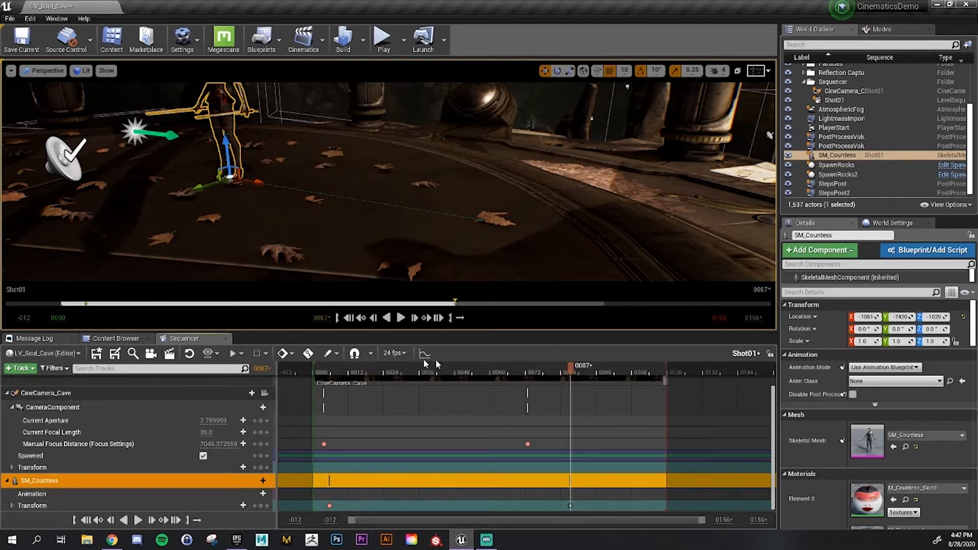
Try moving the Countess along the Y axis to -7280 at frame 39 with auto-key off, and scrub the timeline
{"action": "left_click_drag", "start_coordinate": [571, 368], "coordinate": [430, 368]}
{"action": "right_click_drag", "start_coordinate": [408, 214], "coordinate": [398, 214]}
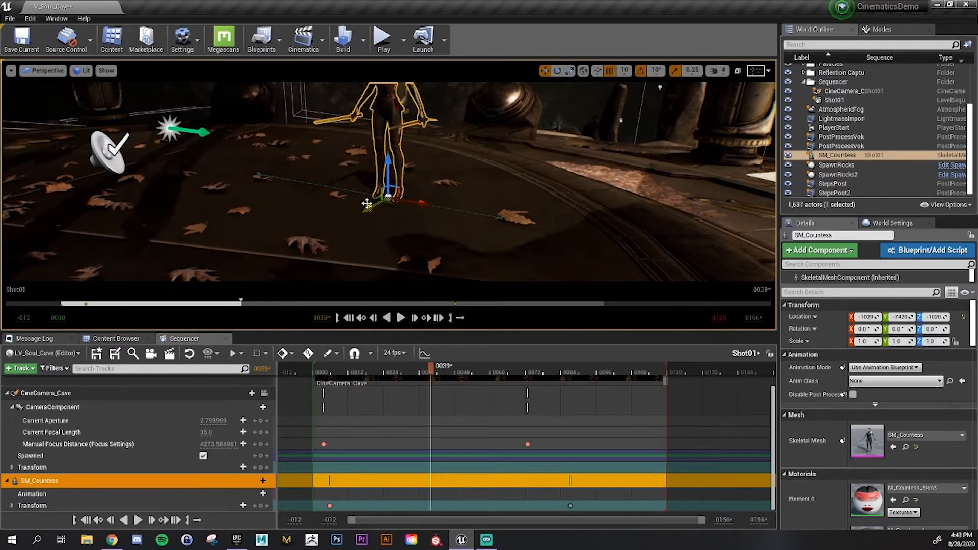
{"action": "left_click_drag", "start_coordinate": [370, 205], "coordinate": [285, 254]}
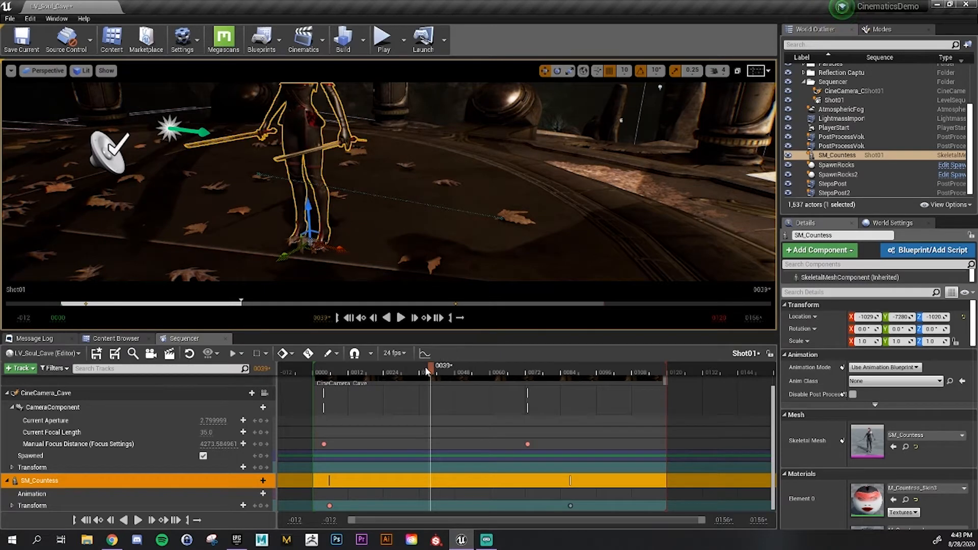
{"action": "left_click_drag", "start_coordinate": [425, 365], "coordinate": [427, 392]}
With auto-key on, move the Countess to Y -7240 at frame 38 and key her full transform at frame 87
{"action": "left_click", "coordinate": [308, 352]}
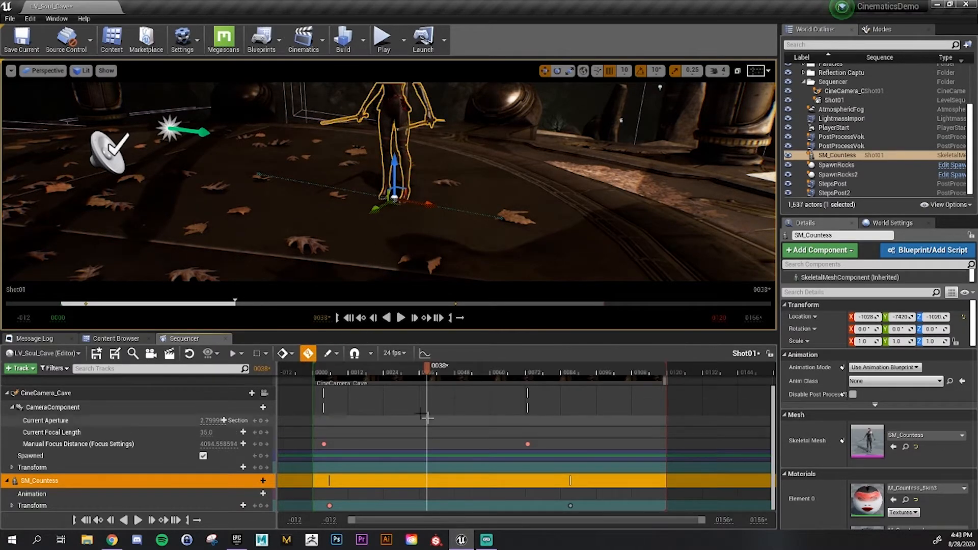
{"action": "right_click_drag", "start_coordinate": [394, 198], "coordinate": [365, 198]}
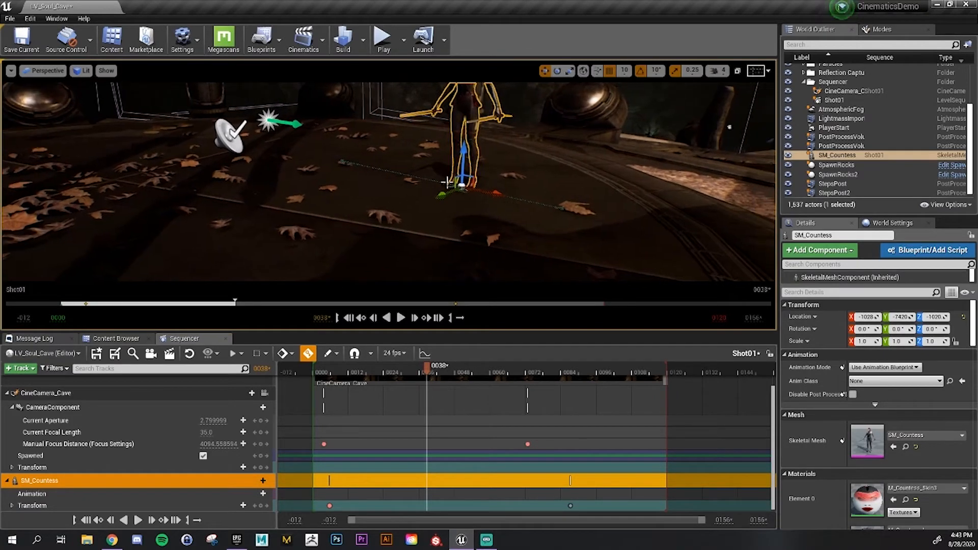
{"action": "left_click_drag", "start_coordinate": [441, 191], "coordinate": [339, 236]}
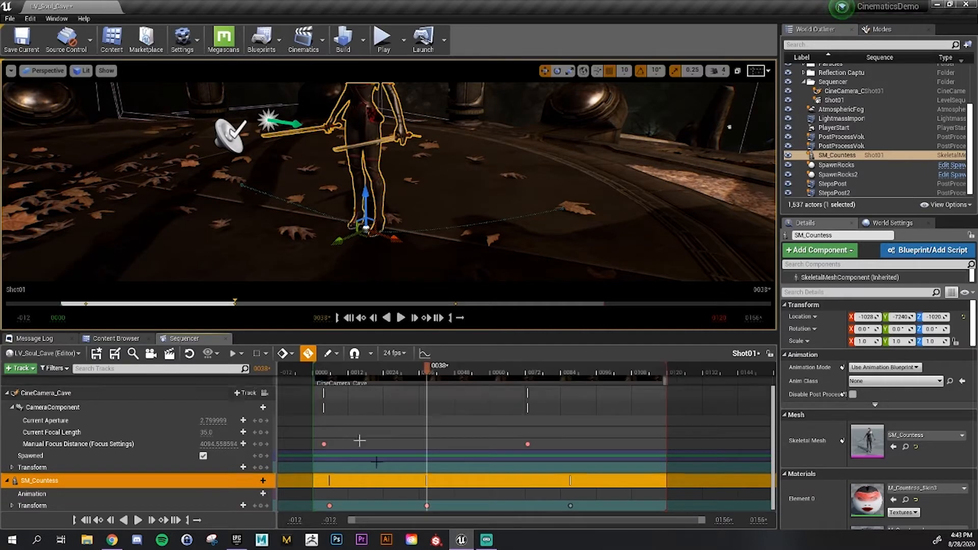
{"action": "left_click_drag", "start_coordinate": [430, 374], "coordinate": [571, 430]}
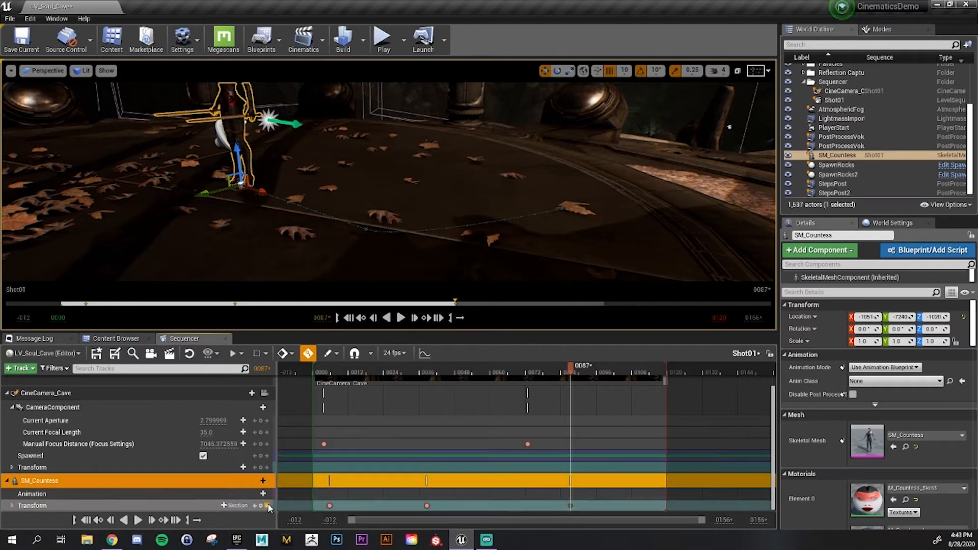
{"action": "left_click", "coordinate": [260, 506]}
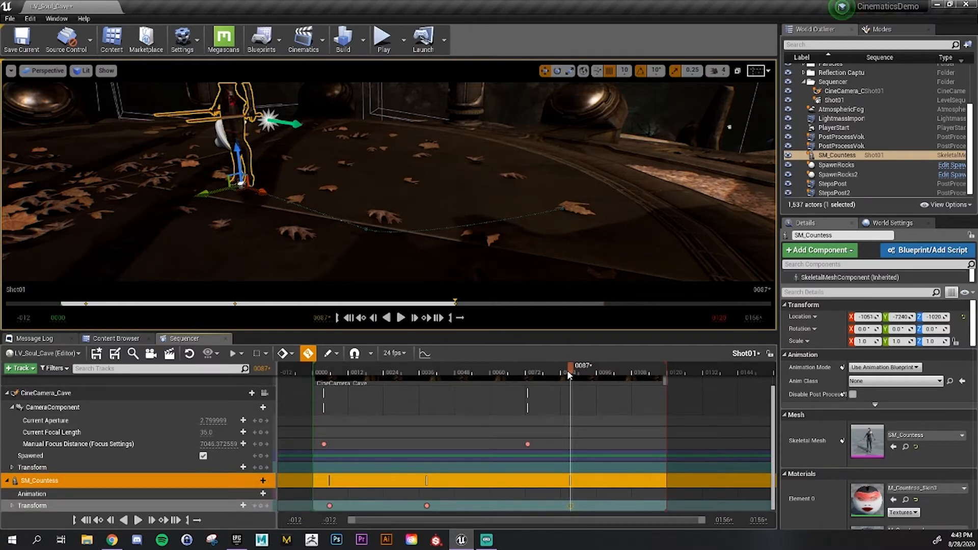
Scrub the Countess's motion to frame 76 and bring her whole figure into view
{"action": "left_click", "coordinate": [494, 371]}
{"action": "left_click_drag", "start_coordinate": [485, 379], "coordinate": [537, 387]}
{"action": "right_click_drag", "start_coordinate": [389, 181], "coordinate": [459, 148]}
{"action": "key", "text": "f"}
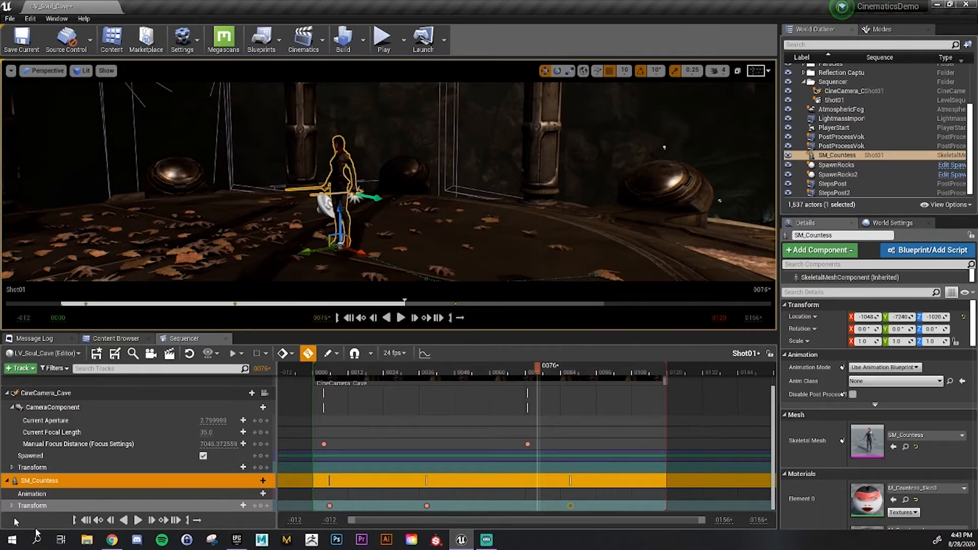
Set the interpolation of the Countess's first transform key at frame 5 to Linear
{"action": "left_click", "coordinate": [371, 505]}
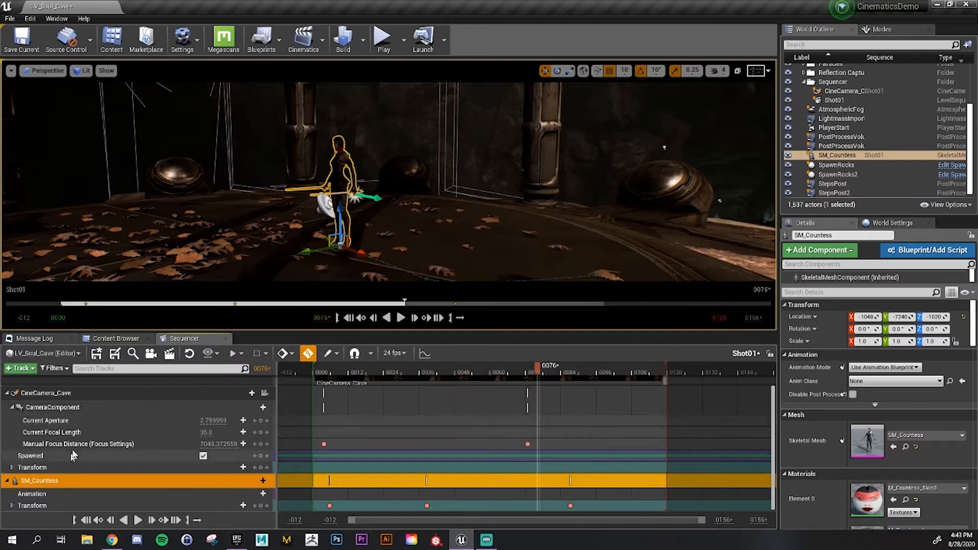
{"action": "left_click_drag", "start_coordinate": [320, 502], "coordinate": [605, 508]}
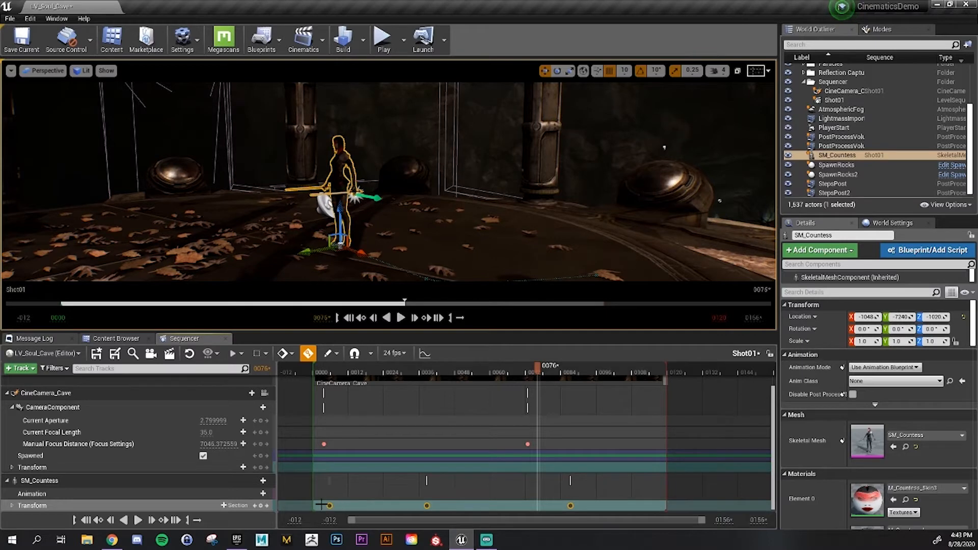
{"action": "left_click_drag", "start_coordinate": [321, 504], "coordinate": [359, 502]}
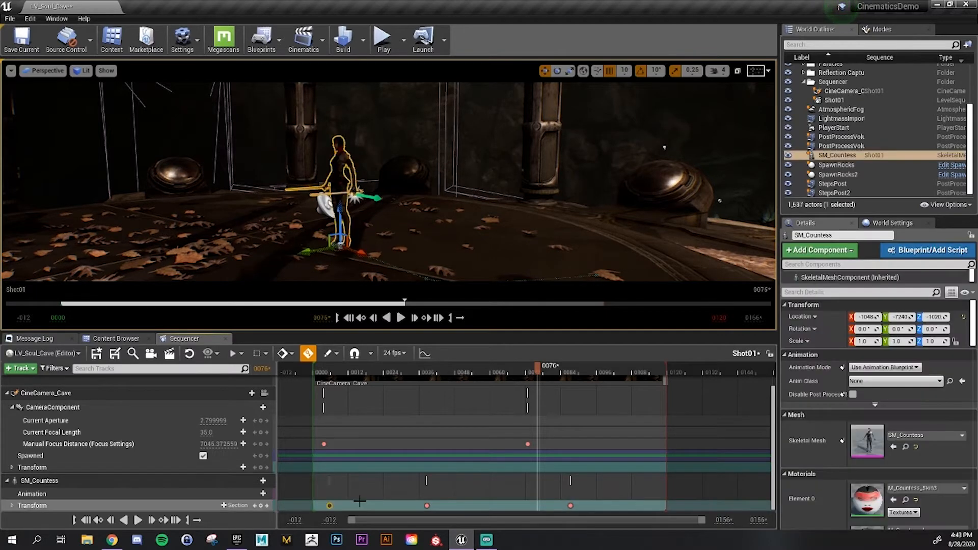
{"action": "right_click", "coordinate": [328, 505]}
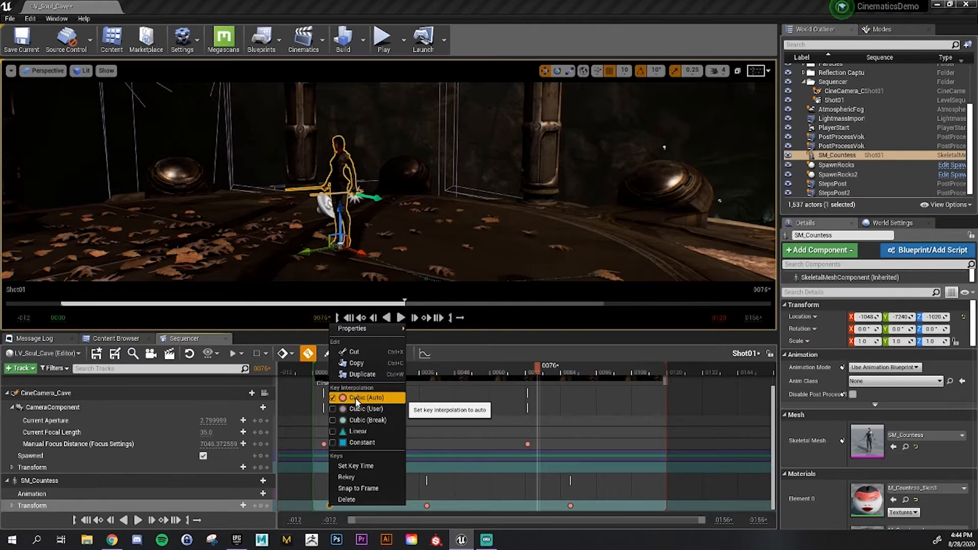
{"action": "left_click", "coordinate": [359, 442]}
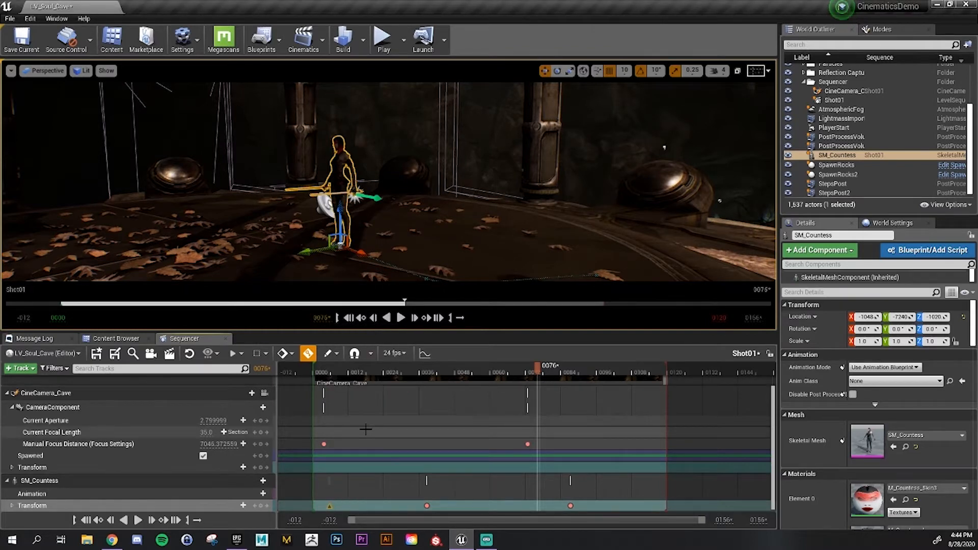
Inspect the properties of the Countess's frame 5 transform key and scrub the shot to frame 29
{"action": "right_click", "coordinate": [326, 506]}
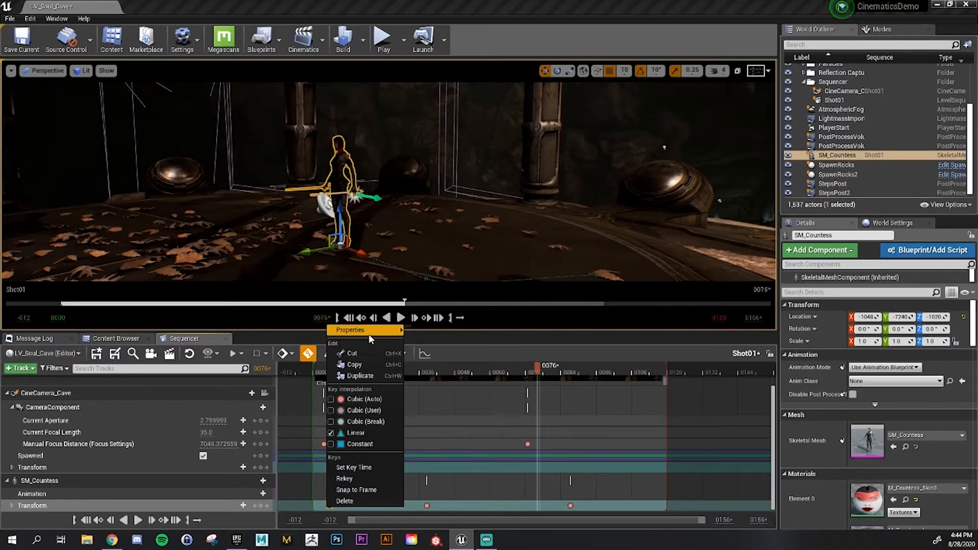
{"action": "mouse_move", "coordinate": [369, 333]}
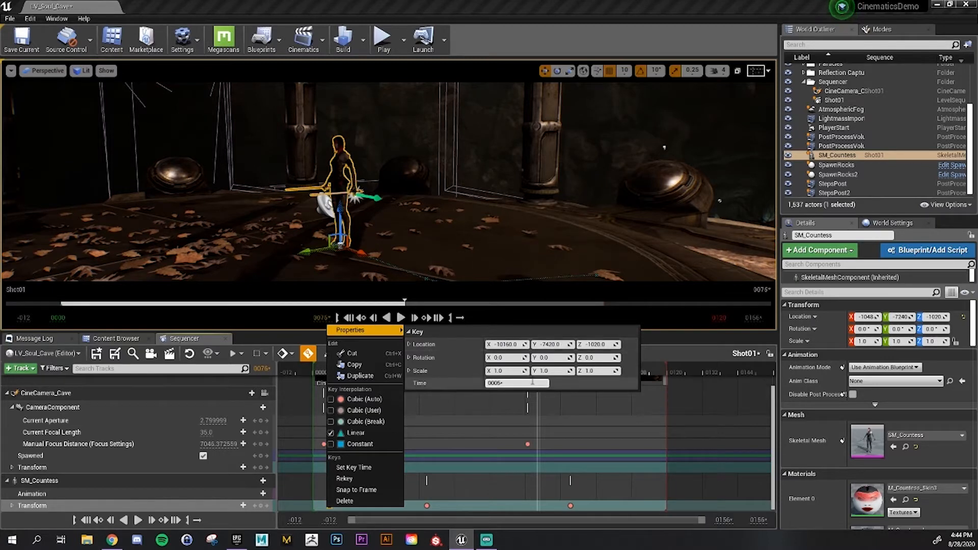
{"action": "left_click", "coordinate": [481, 465]}
{"action": "left_click_drag", "start_coordinate": [530, 359], "coordinate": [399, 451]}
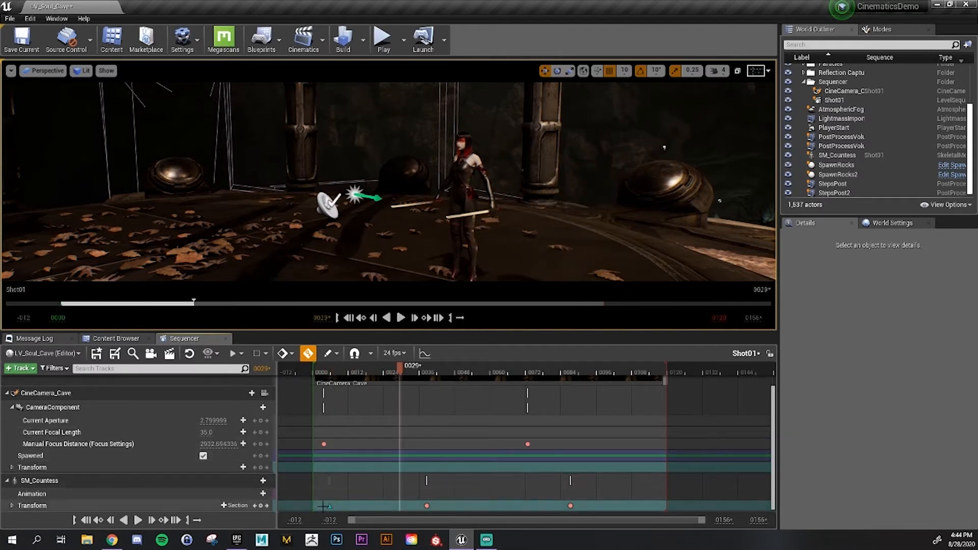
Open the curve editor for the sequence and enlarge its area beneath the viewport
{"action": "left_click", "coordinate": [424, 354]}
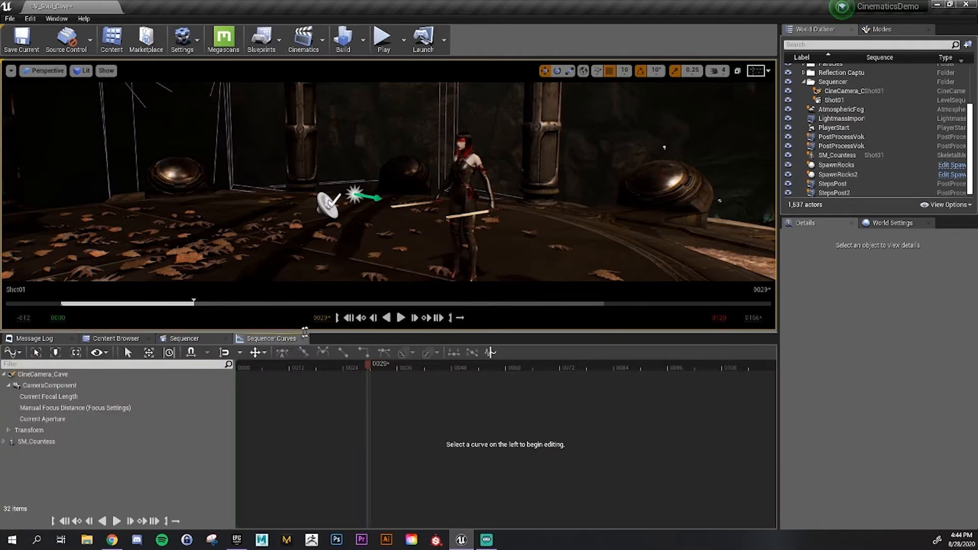
{"action": "left_click_drag", "start_coordinate": [258, 332], "coordinate": [278, 245]}
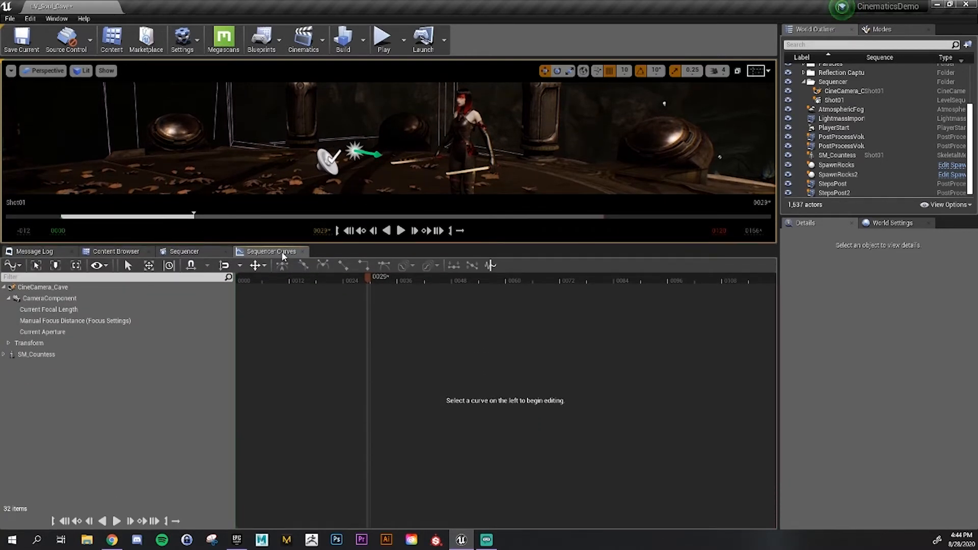
{"action": "left_click", "coordinate": [188, 255]}
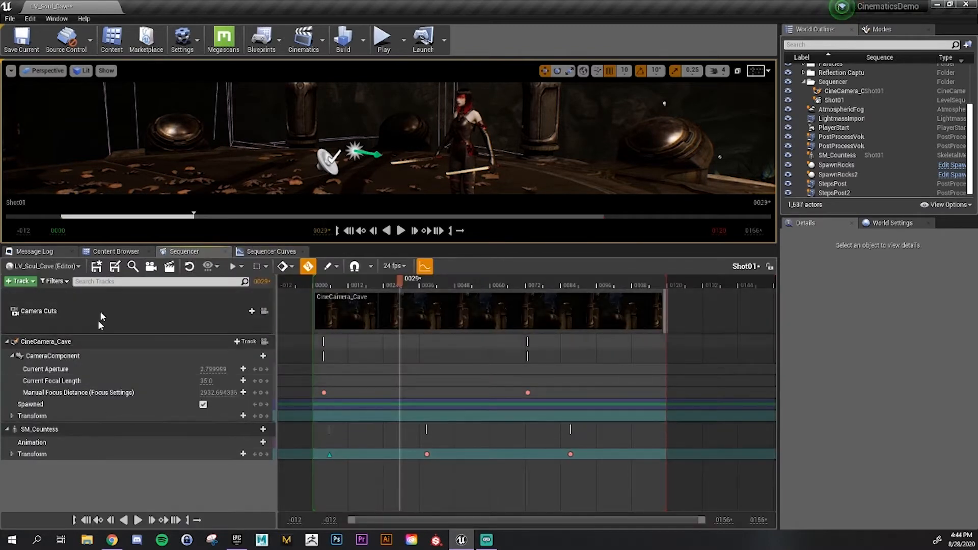
{"action": "left_click", "coordinate": [261, 253]}
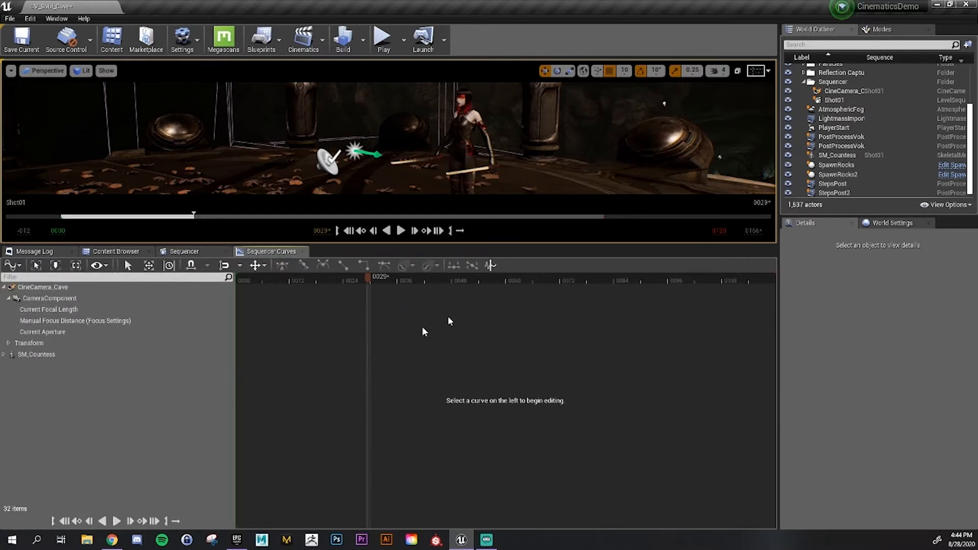
Display the Countess's Location curves and expand her Transform and Location channels in the curve editor
{"action": "left_click", "coordinate": [53, 331]}
{"action": "left_click", "coordinate": [51, 343]}
{"action": "left_click", "coordinate": [36, 355]}
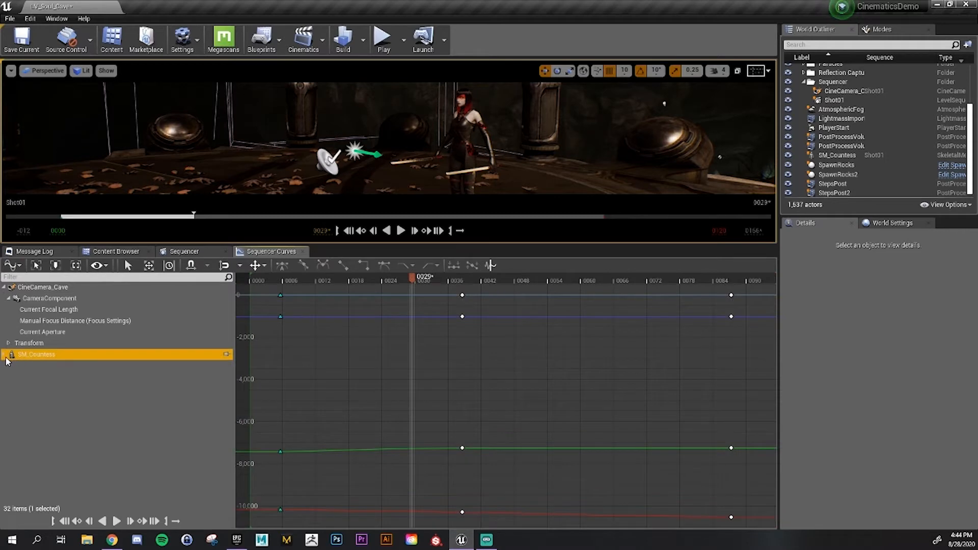
{"action": "left_click", "coordinate": [5, 355]}
{"action": "left_click", "coordinate": [23, 366]}
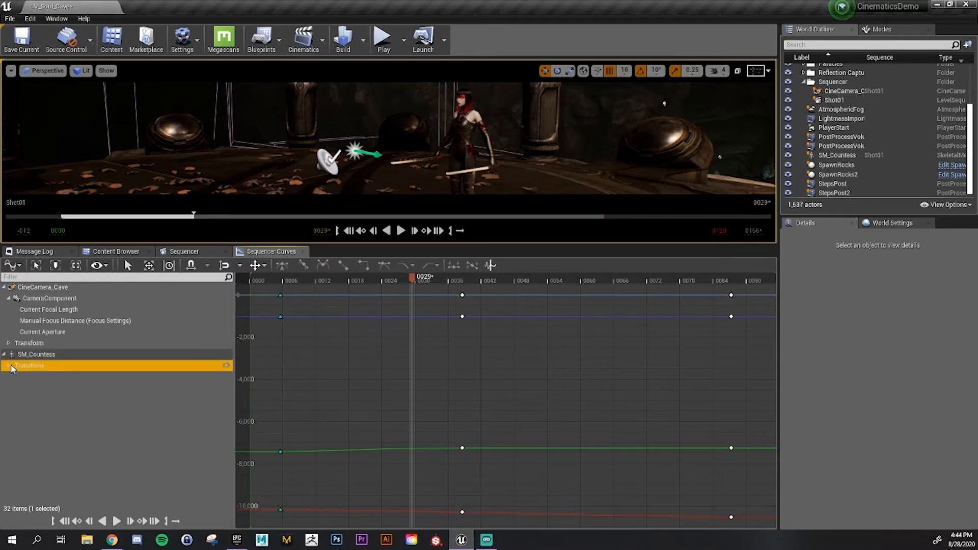
{"action": "left_click", "coordinate": [11, 365]}
{"action": "left_click", "coordinate": [74, 379]}
{"action": "left_click", "coordinate": [14, 376]}
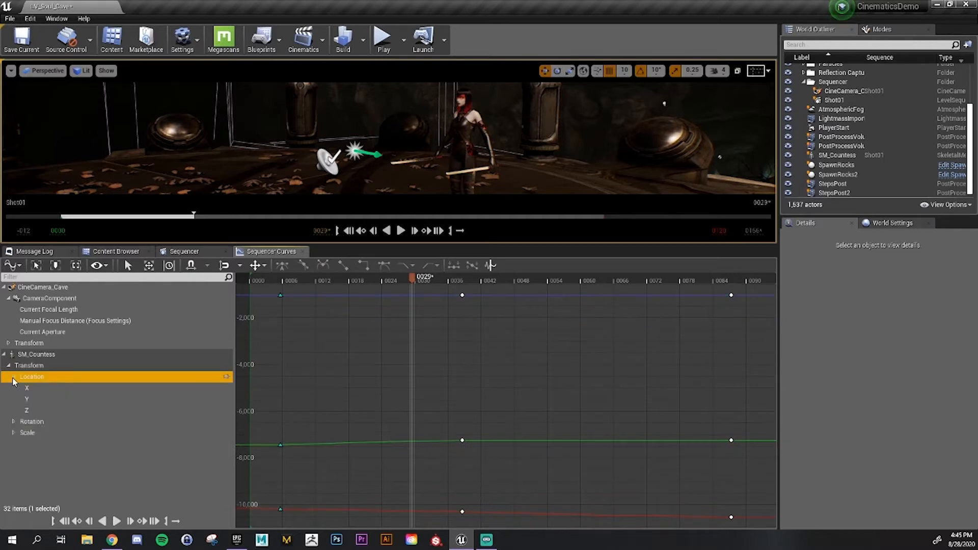
Isolate the Countess's Location X curve and delete its middle key at frame 38
{"action": "left_click", "coordinate": [27, 389]}
{"action": "left_click_drag", "start_coordinate": [472, 351], "coordinate": [418, 408]}
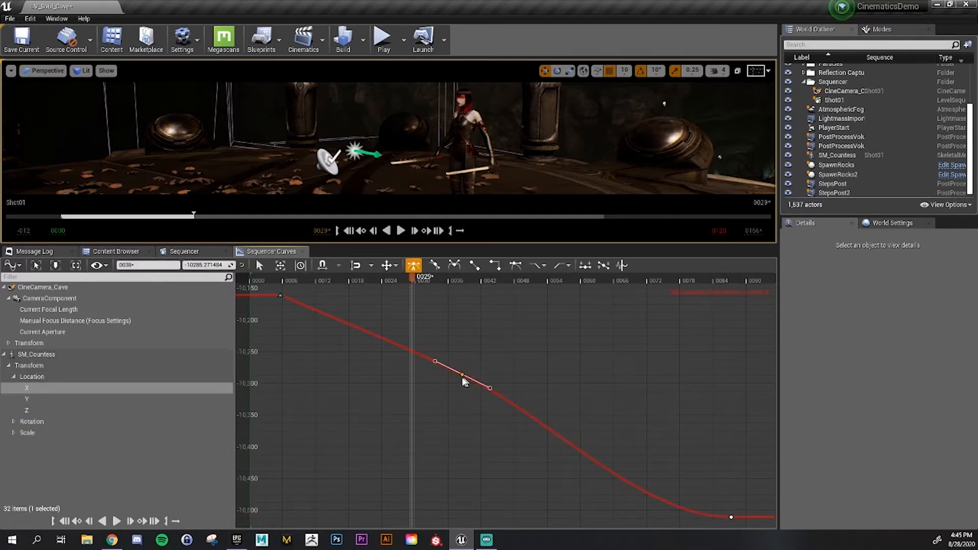
{"action": "left_click", "coordinate": [677, 455]}
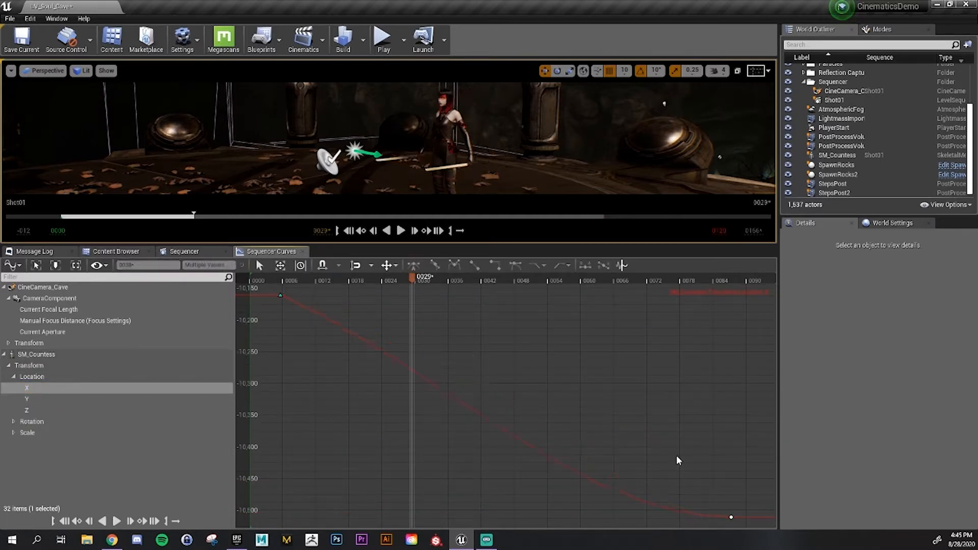
Keep the first Location X key Linear and reshape the curve with the frame 87 key's tangent so it ends steeply
{"action": "left_click", "coordinate": [333, 280]}
{"action": "left_click_drag", "start_coordinate": [358, 288], "coordinate": [673, 374]}
{"action": "left_click_drag", "start_coordinate": [292, 290], "coordinate": [287, 294]}
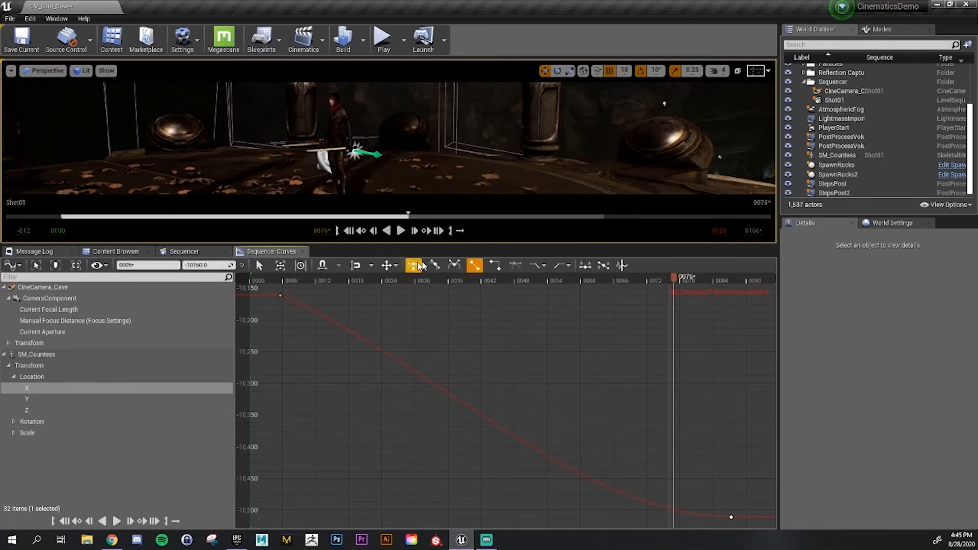
{"action": "left_click", "coordinate": [474, 265]}
{"action": "left_click_drag", "start_coordinate": [736, 505], "coordinate": [685, 486]}
{"action": "left_click", "coordinate": [497, 455]}
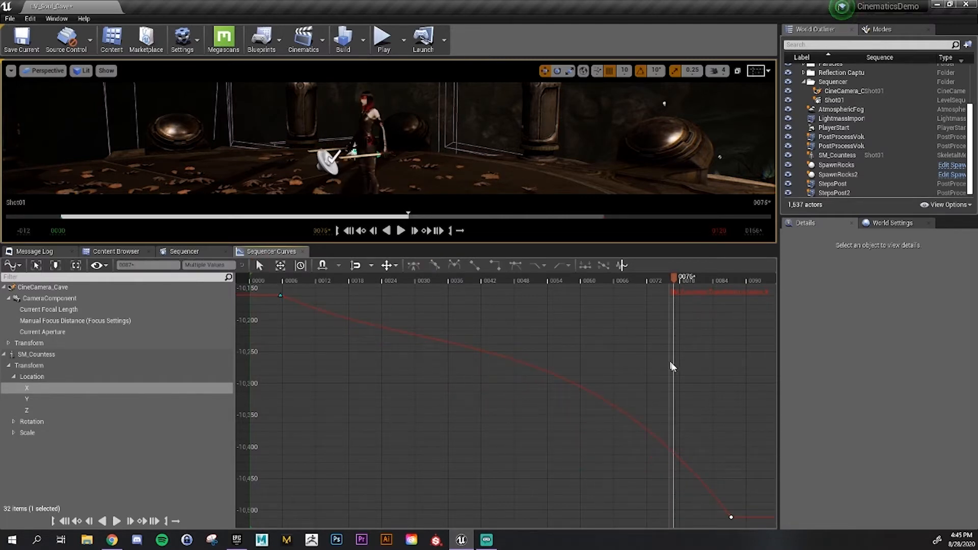
Examine the camera's Current Focal Length, Manual Focus Distance and Current Aperture curves, and return to the Sequencer tracks
{"action": "left_click", "coordinate": [72, 299]}
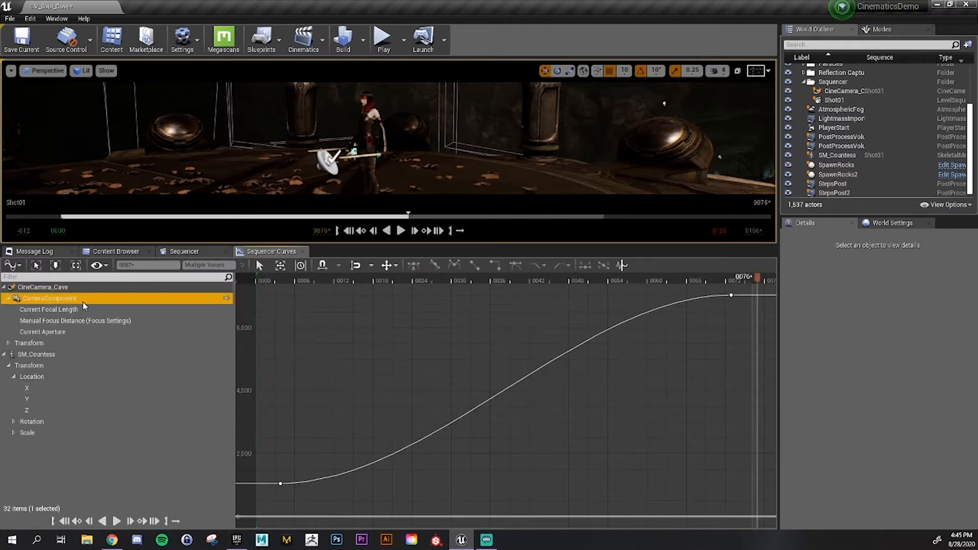
{"action": "left_click", "coordinate": [75, 313]}
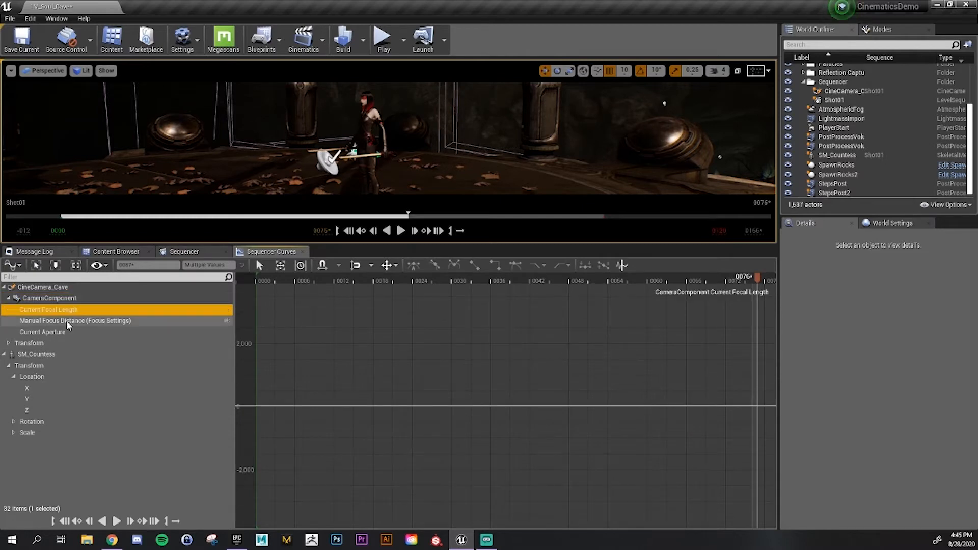
{"action": "left_click", "coordinate": [59, 322]}
{"action": "left_click", "coordinate": [61, 332]}
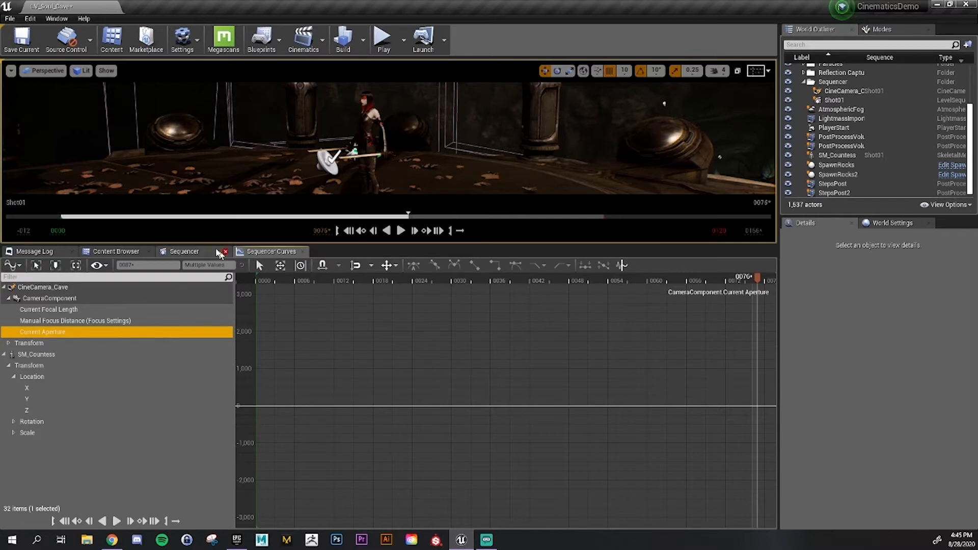
{"action": "left_click", "coordinate": [193, 251]}
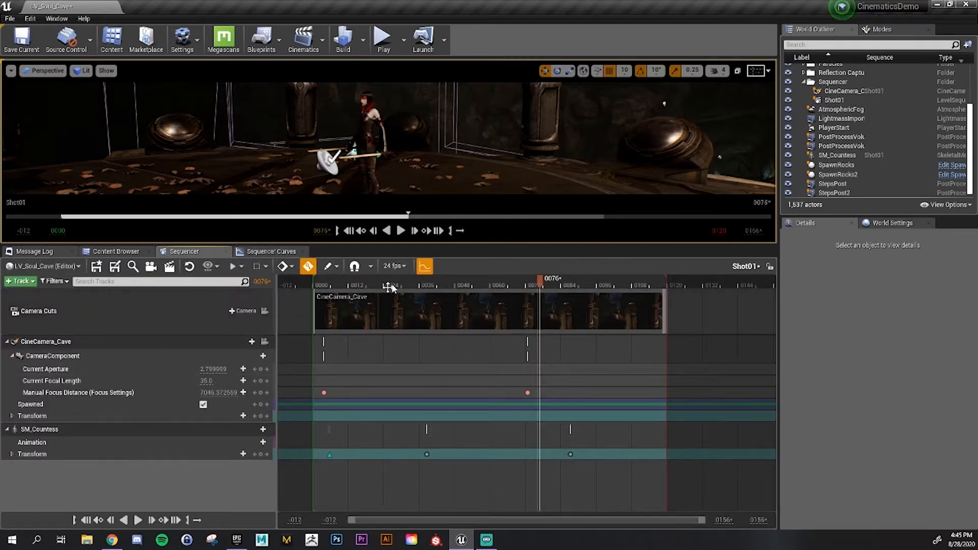
{"action": "left_click", "coordinate": [261, 253]}
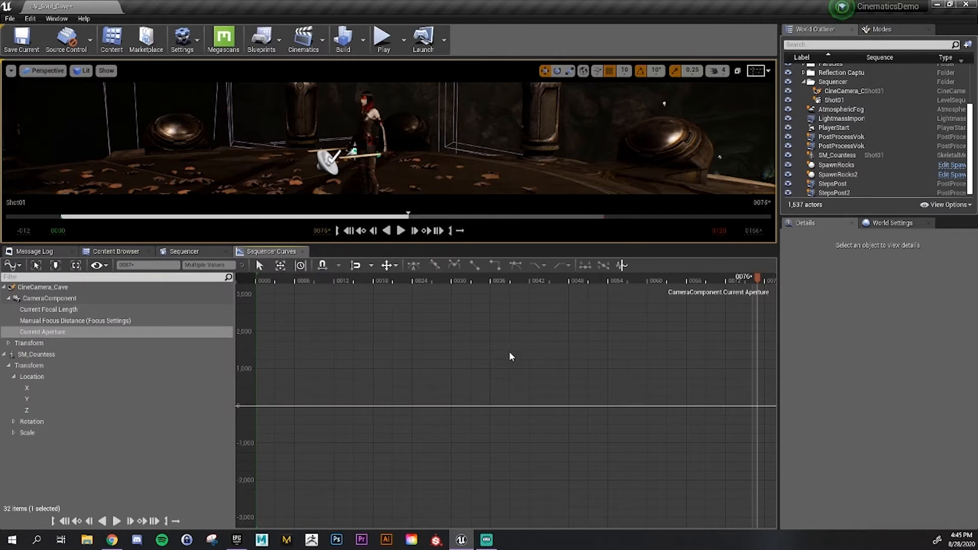
{"action": "scroll", "coordinate": [509, 350], "scroll_direction": "down", "scroll_amount": 2}
{"action": "left_click", "coordinate": [183, 251]}
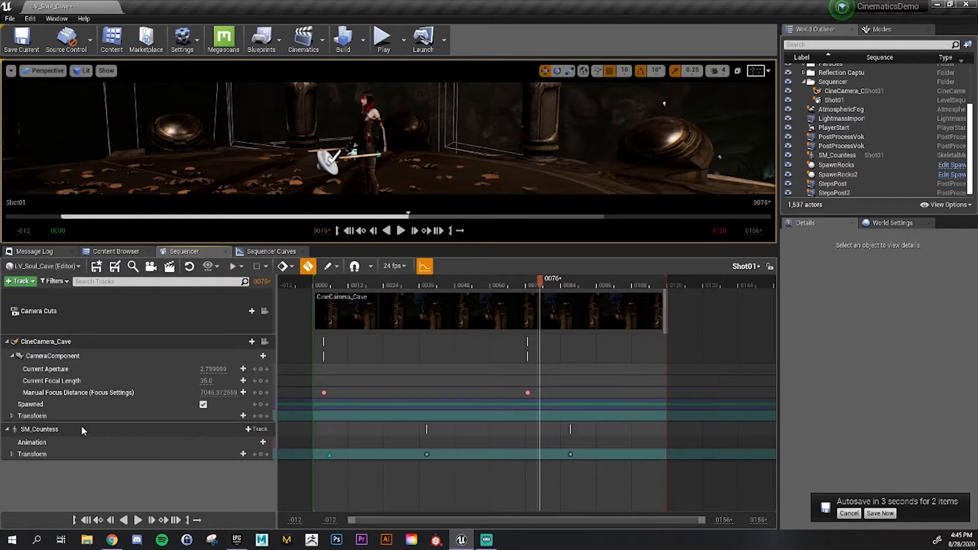
Scrub to frame 12 and look over the CineCamera_Cave and SM_Countess tracks
{"action": "left_click", "coordinate": [83, 431]}
{"action": "left_click", "coordinate": [131, 492]}
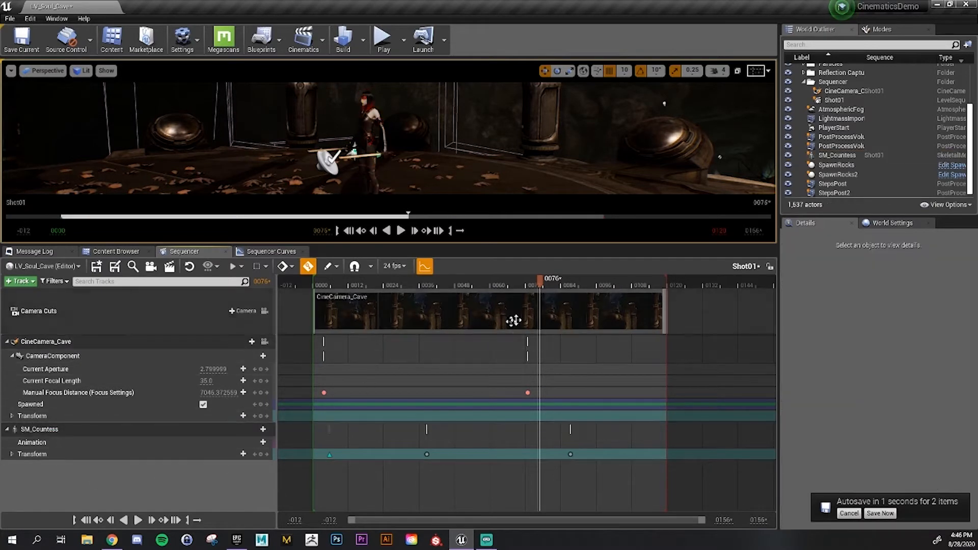
{"action": "left_click_drag", "start_coordinate": [408, 284], "coordinate": [349, 299]}
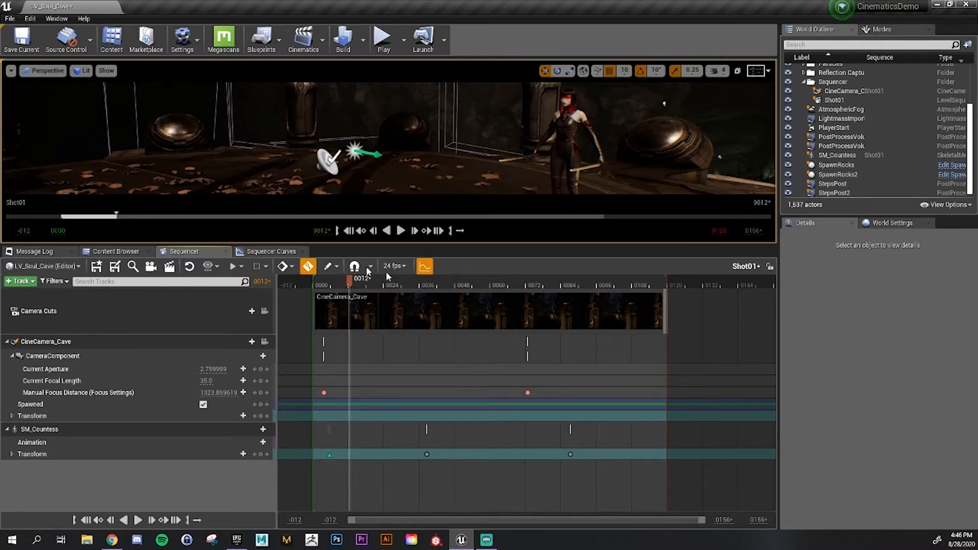
{"action": "left_click", "coordinate": [130, 308]}
{"action": "left_click", "coordinate": [65, 344]}
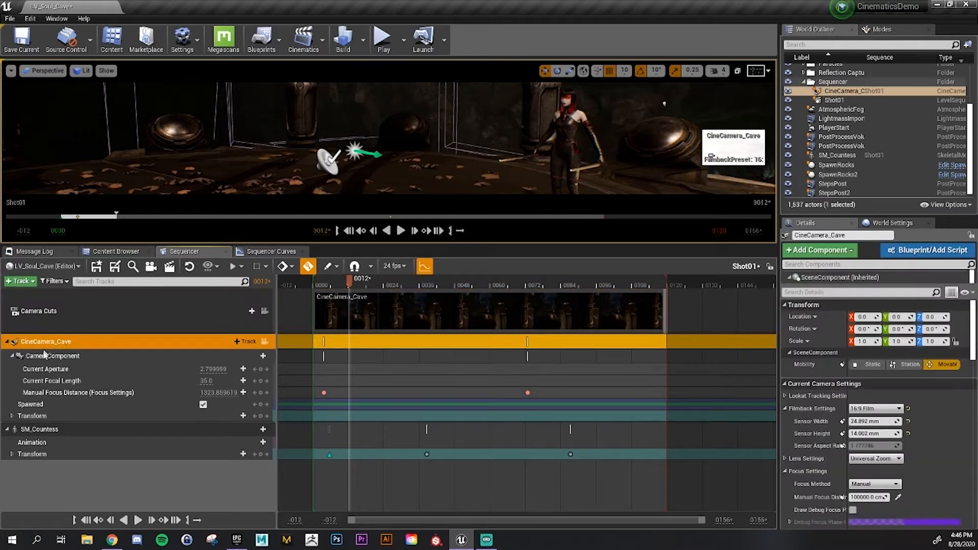
{"action": "left_click", "coordinate": [86, 429]}
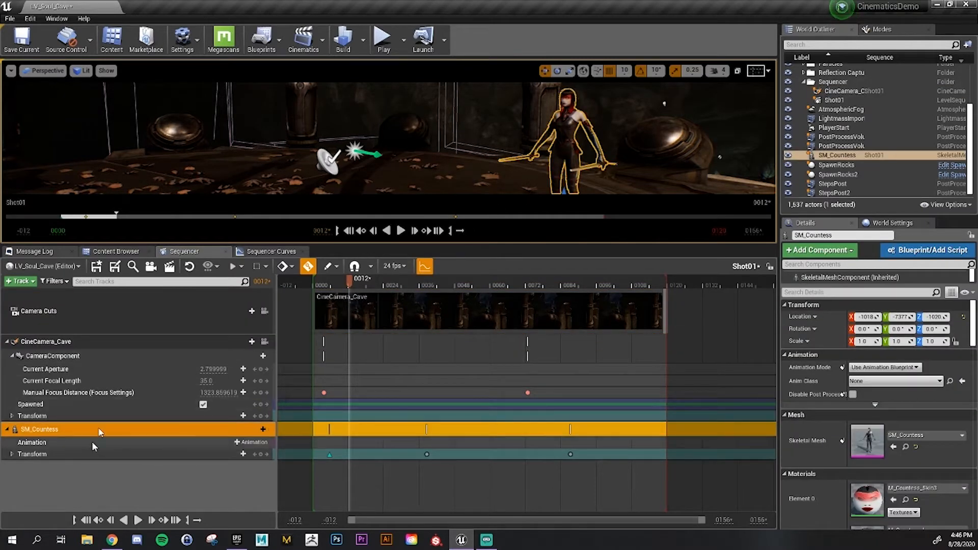
{"action": "left_click", "coordinate": [167, 475]}
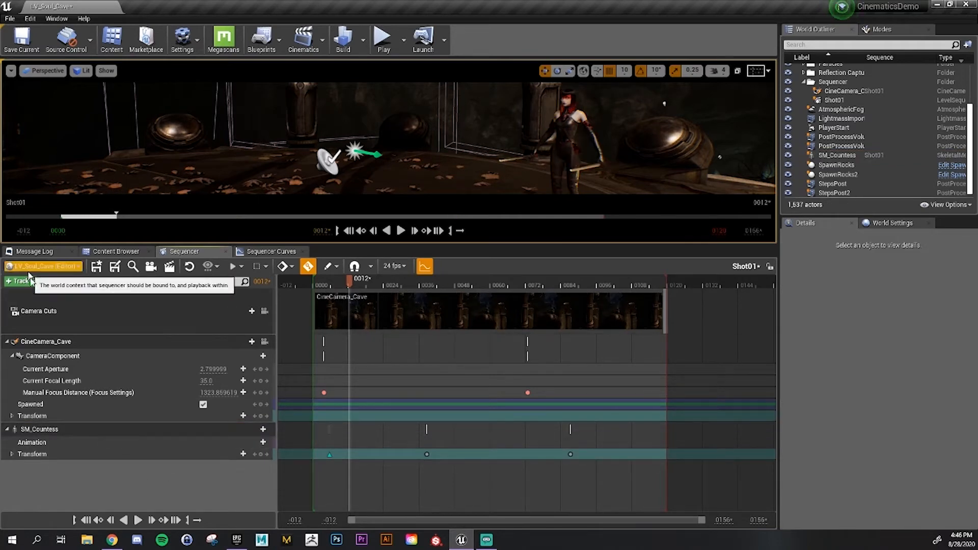
Review the Countess's motion by scrubbing forward to frame 107, and bring the playhead back to frame 13
{"action": "left_click_drag", "start_coordinate": [348, 281], "coordinate": [632, 283]}
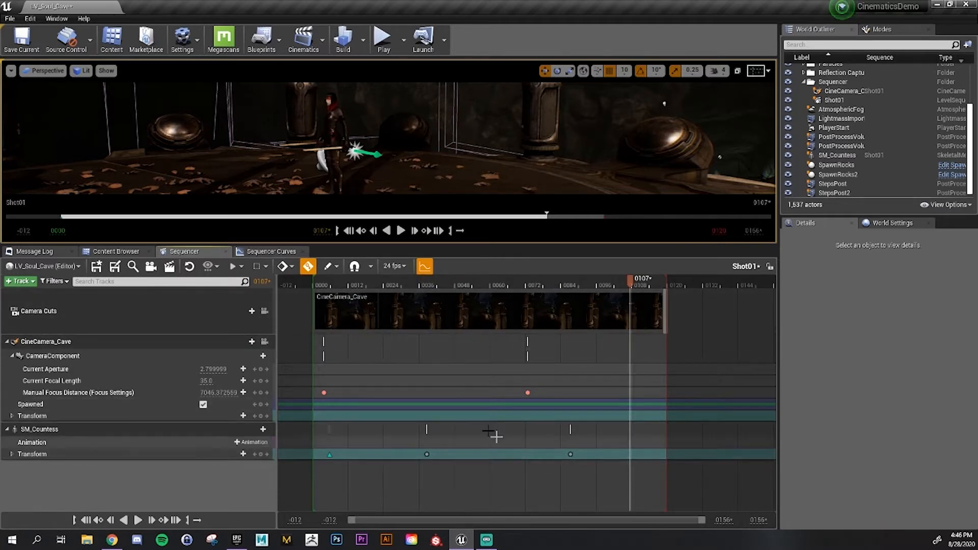
{"action": "left_click", "coordinate": [345, 283]}
{"action": "key", "text": "Right"}
{"action": "key", "text": "Right"}
{"action": "key", "text": "Right"}
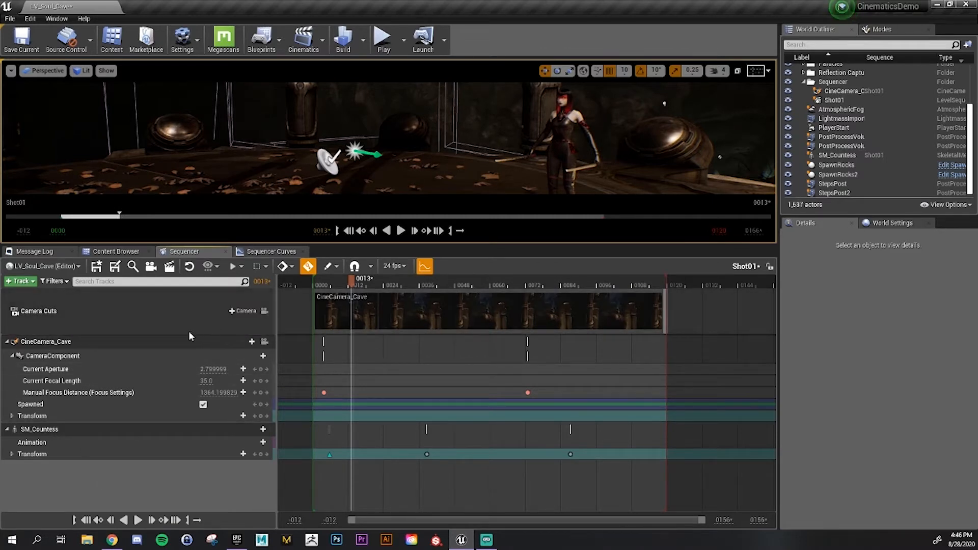
{"action": "left_click", "coordinate": [21, 281]}
{"action": "mouse_move", "coordinate": [23, 291]}
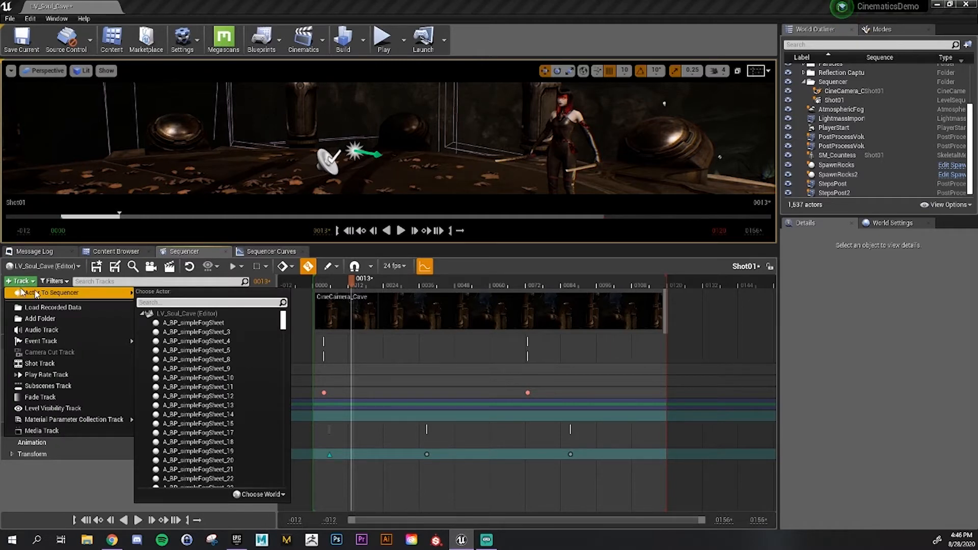
{"action": "left_click", "coordinate": [39, 484]}
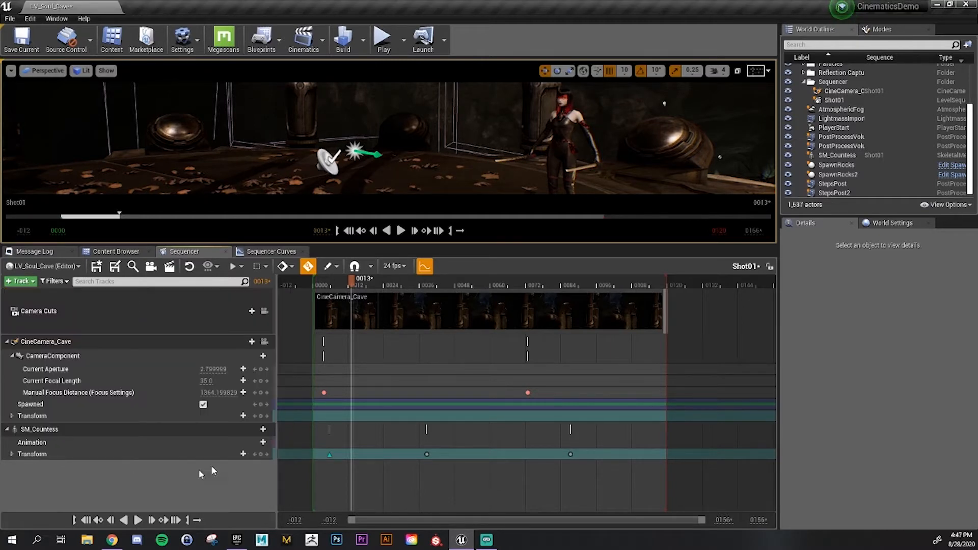
{"action": "right_click_drag", "start_coordinate": [425, 123], "coordinate": [464, 104]}
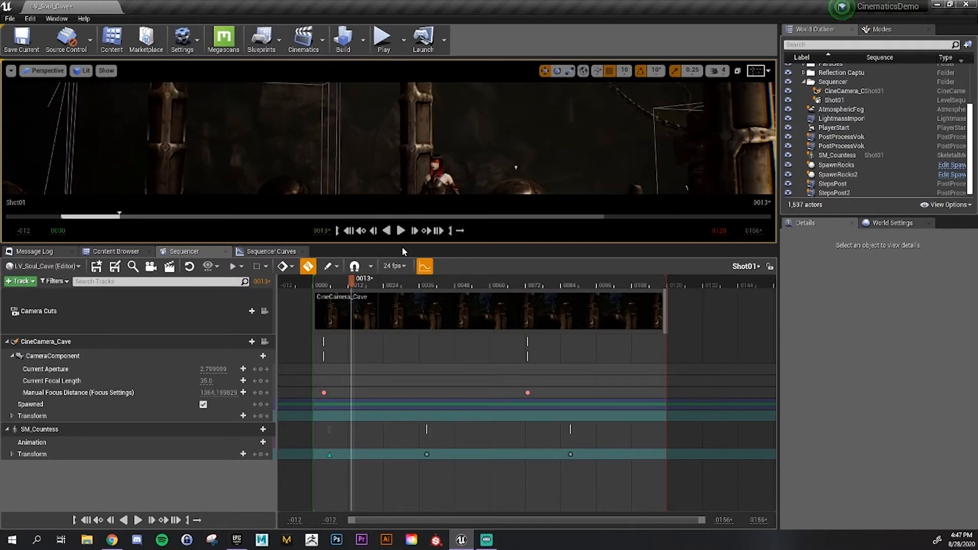
Frame the Countess beside the cave pillars in the viewport and widen the World Outliner and Details area for readable labels
{"action": "left_click_drag", "start_coordinate": [406, 244], "coordinate": [407, 447]}
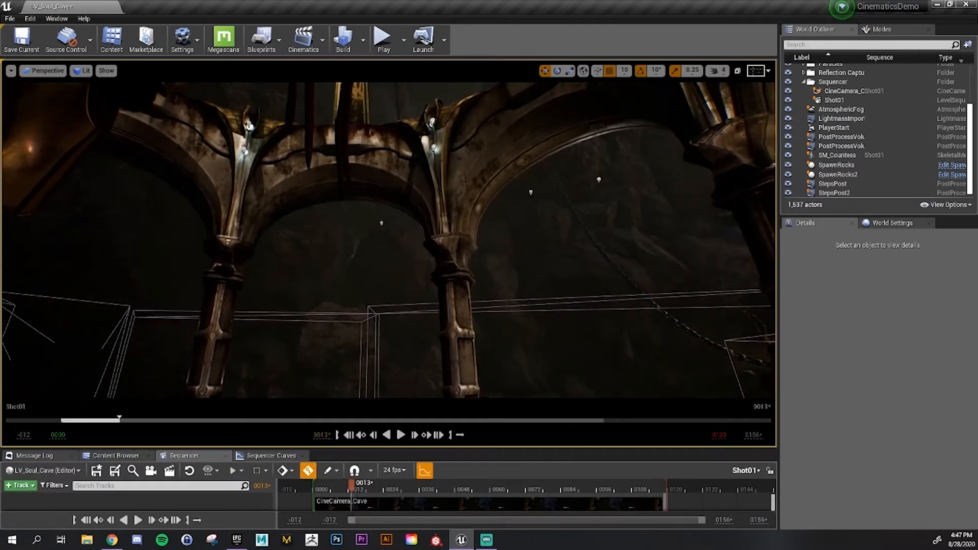
{"action": "right_click_drag", "start_coordinate": [400, 240], "coordinate": [479, 236]}
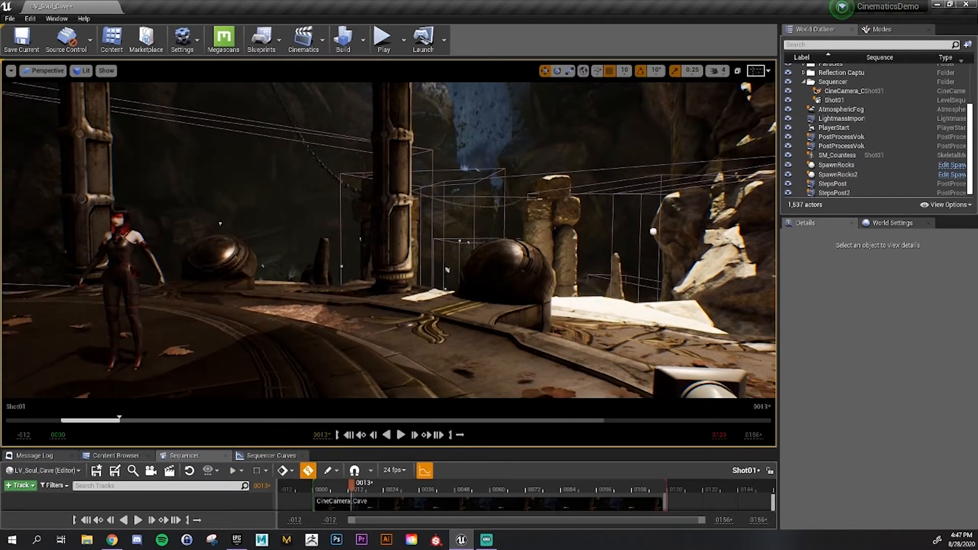
{"action": "left_click", "coordinate": [393, 229]}
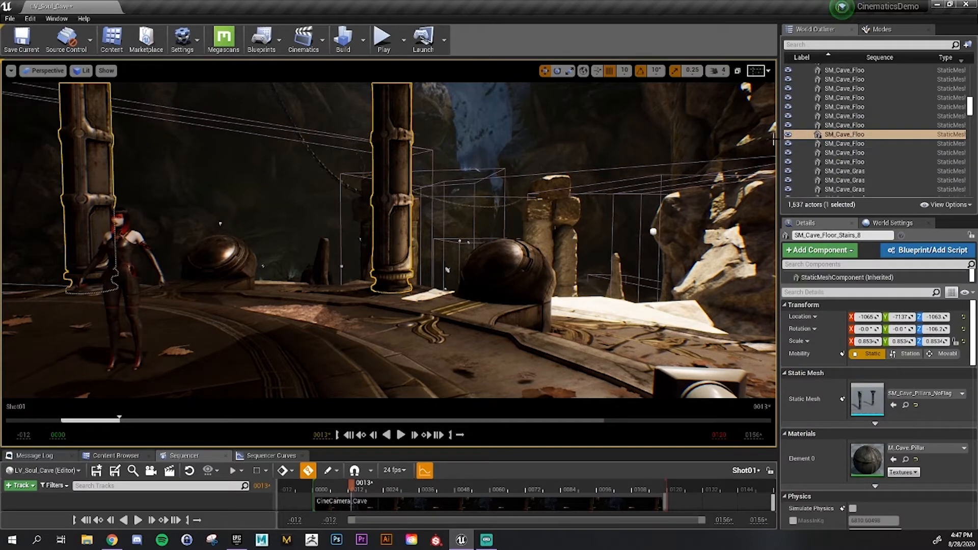
{"action": "left_click_drag", "start_coordinate": [778, 141], "coordinate": [675, 142]}
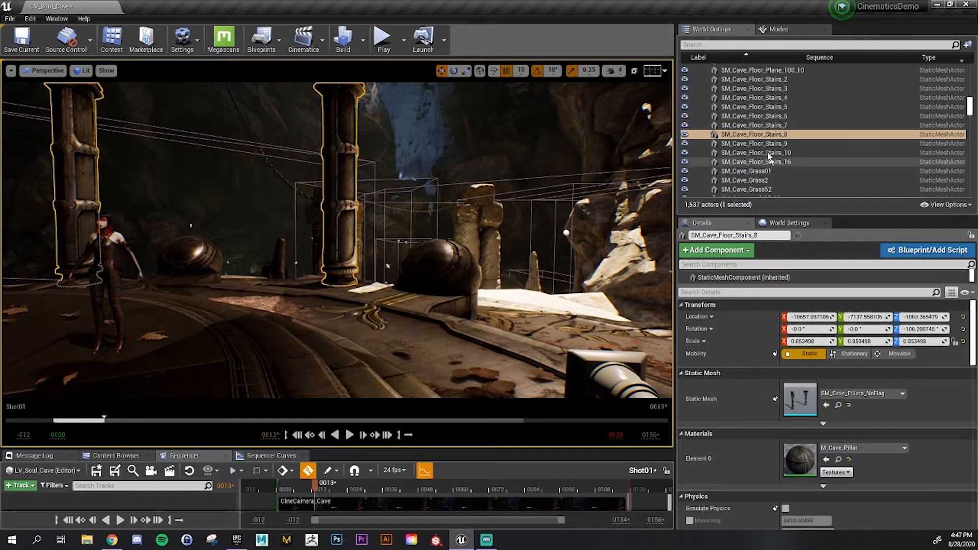
{"action": "left_click_drag", "start_coordinate": [427, 449], "coordinate": [427, 306]}
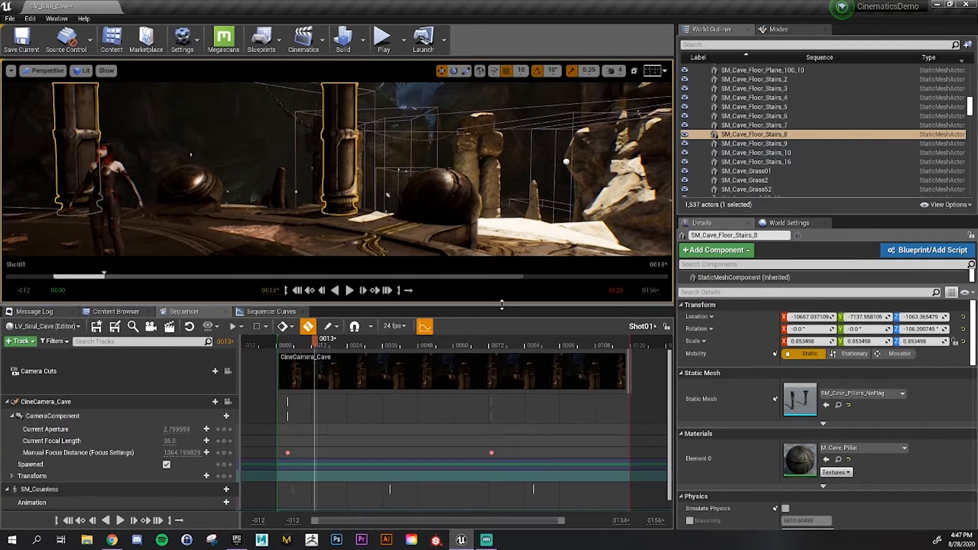
{"action": "right_click_drag", "start_coordinate": [445, 216], "coordinate": [366, 219]}
{"action": "scroll", "coordinate": [108, 433], "scroll_direction": "down", "scroll_amount": 1}
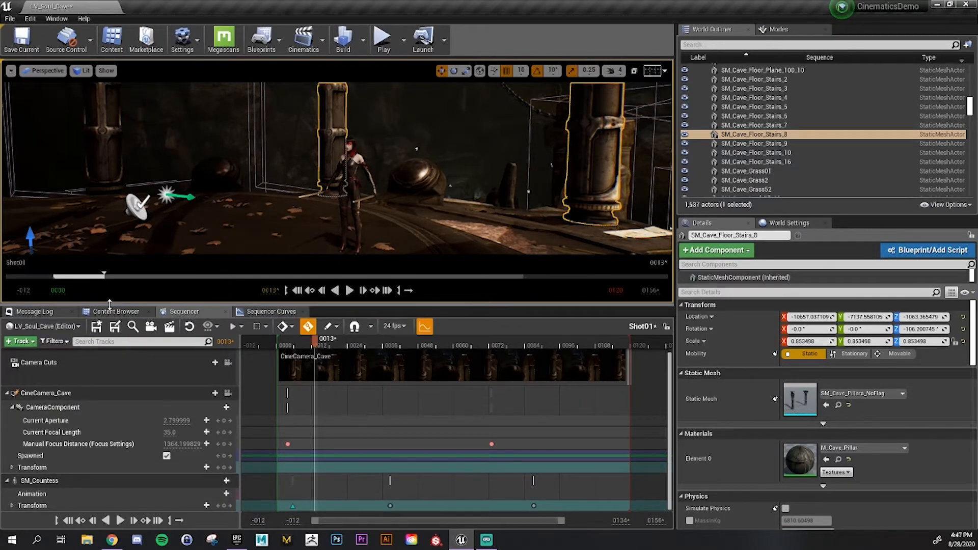
{"action": "left_click_drag", "start_coordinate": [123, 304], "coordinate": [123, 252]}
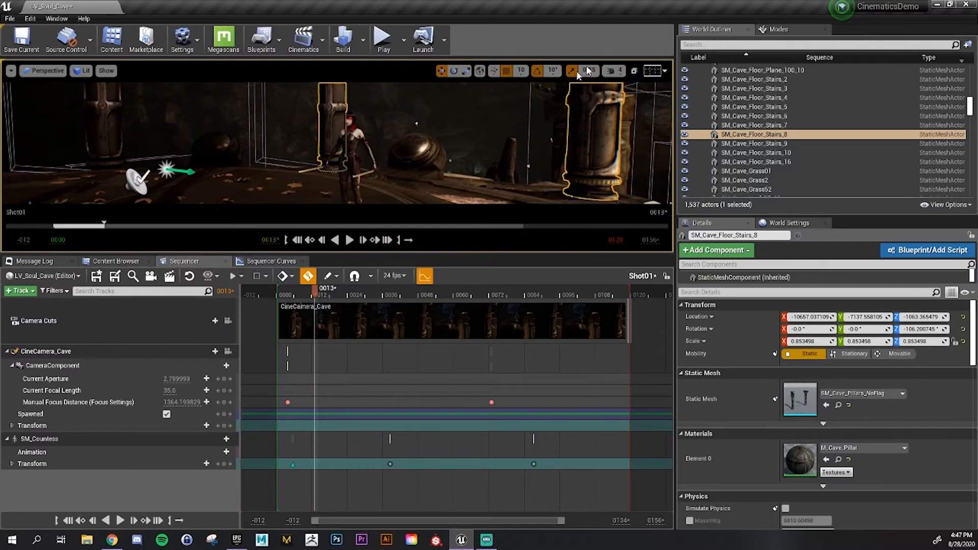
Search the placeable actors for "light" and place a Rect Light on the cave floor beside the Countess
{"action": "left_click", "coordinate": [779, 29]}
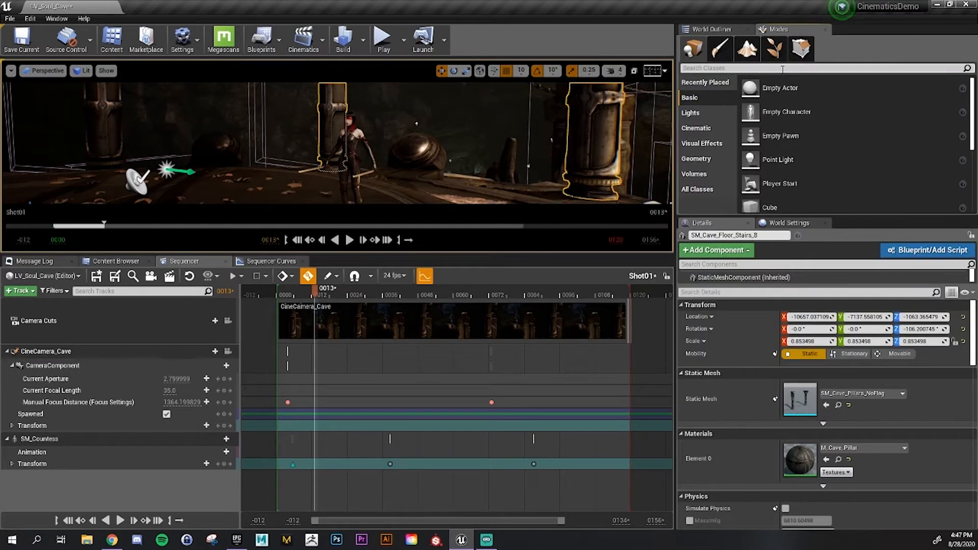
{"action": "left_click", "coordinate": [787, 68]}
{"action": "type", "text": "light"}
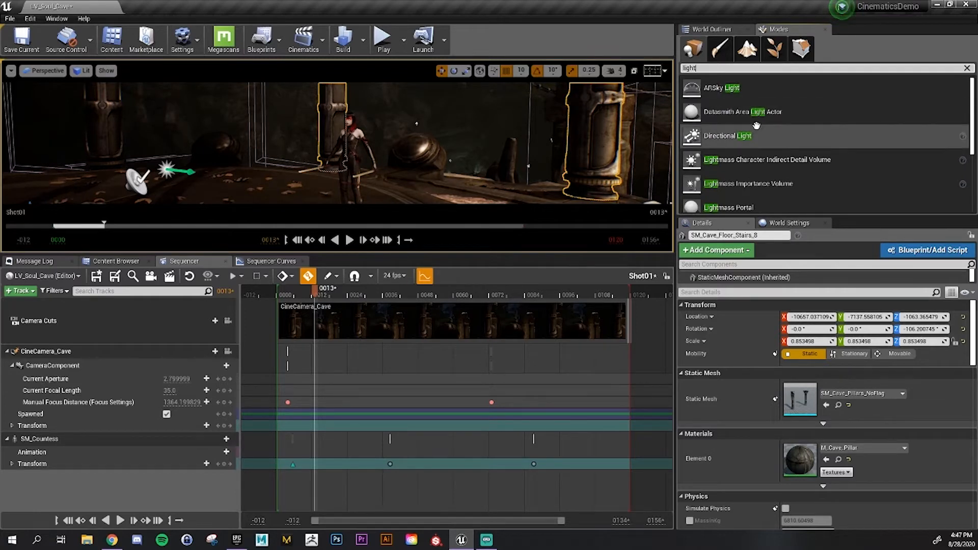
{"action": "scroll", "coordinate": [752, 142], "scroll_direction": "down", "scroll_amount": 1}
{"action": "scroll", "coordinate": [749, 150], "scroll_direction": "down", "scroll_amount": 3}
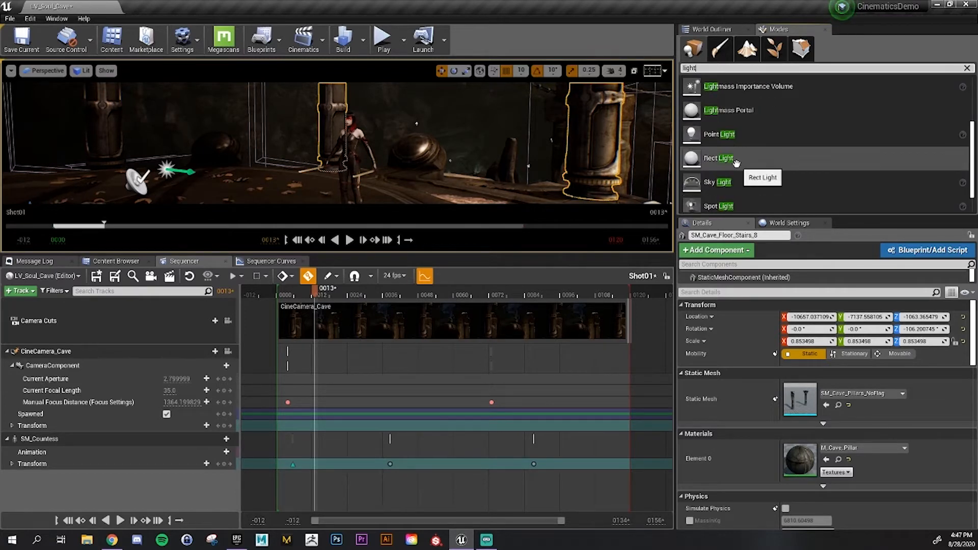
{"action": "left_click_drag", "start_coordinate": [735, 160], "coordinate": [257, 178]}
Move RectLight and SM_Countess into the Sequencer folder of the World Outliner, then select only the RectLight
{"action": "left_click", "coordinate": [712, 29]}
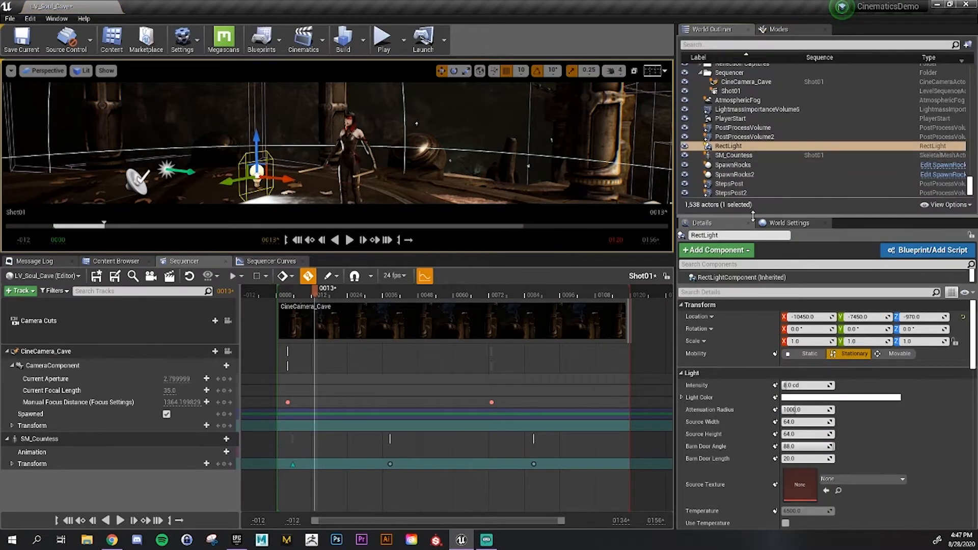
{"action": "left_click_drag", "start_coordinate": [754, 218], "coordinate": [754, 366]}
{"action": "left_click", "coordinate": [742, 305], "text": "ctrl"}
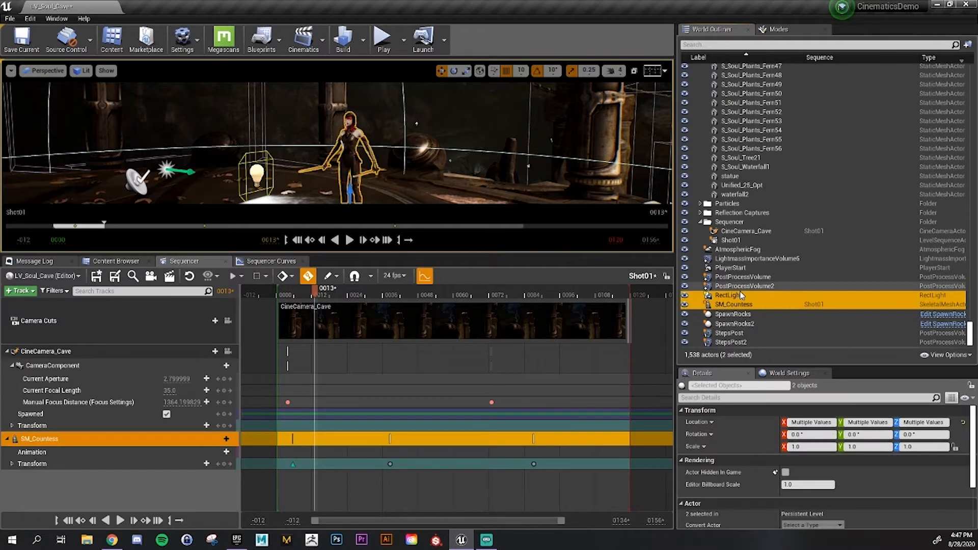
{"action": "left_click_drag", "start_coordinate": [742, 305], "coordinate": [729, 225]}
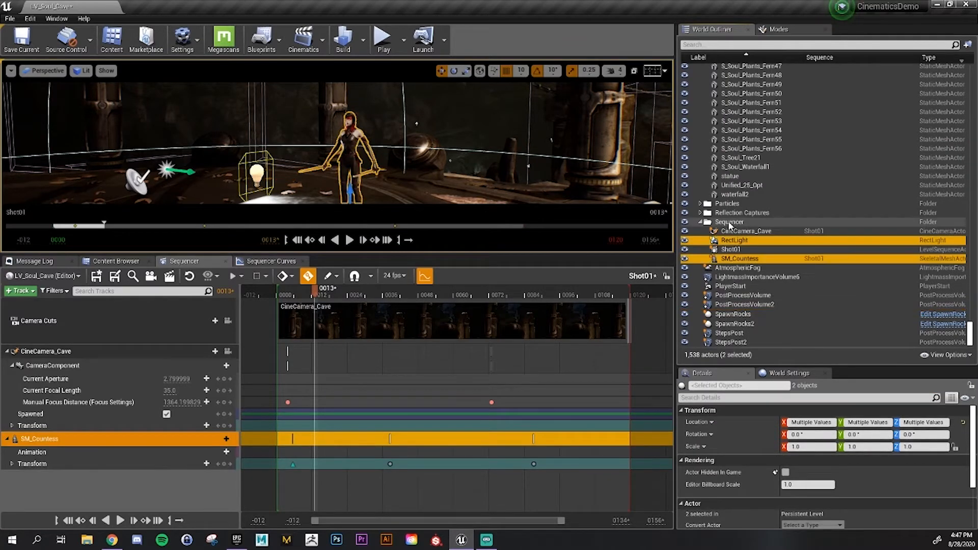
{"action": "left_click", "coordinate": [733, 240]}
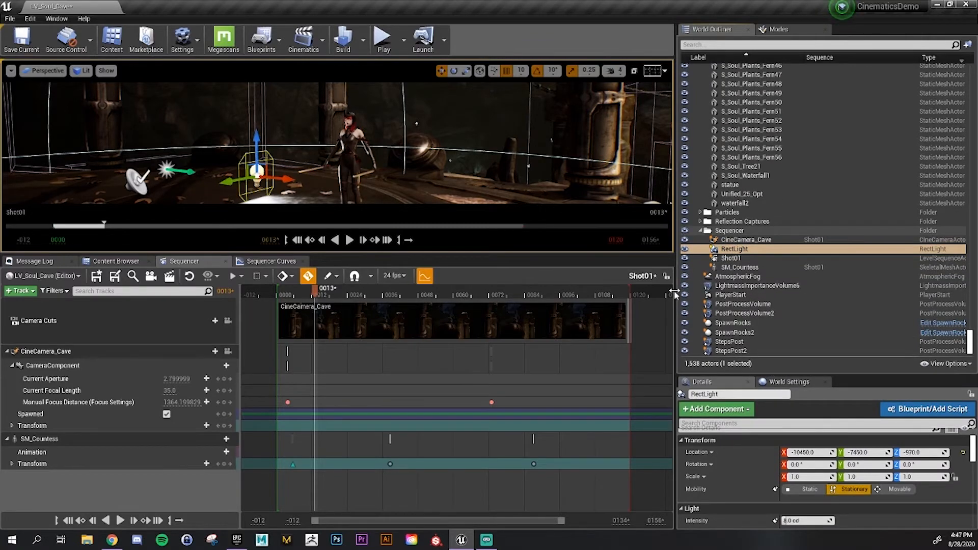
Enlarge the viewport and move the RectLight to X -10350 and Z -900, closer to the Countess
{"action": "left_click_drag", "start_coordinate": [676, 294], "coordinate": [784, 294]}
{"action": "left_click_drag", "start_coordinate": [638, 254], "coordinate": [642, 390]}
{"action": "mouse_move", "coordinate": [488, 248]}
{"action": "right_mouse_down"}
{"action": "mouse_move", "coordinate": [472, 261]}
{"action": "mouse_move", "coordinate": [502, 258]}
{"action": "right_mouse_up"}
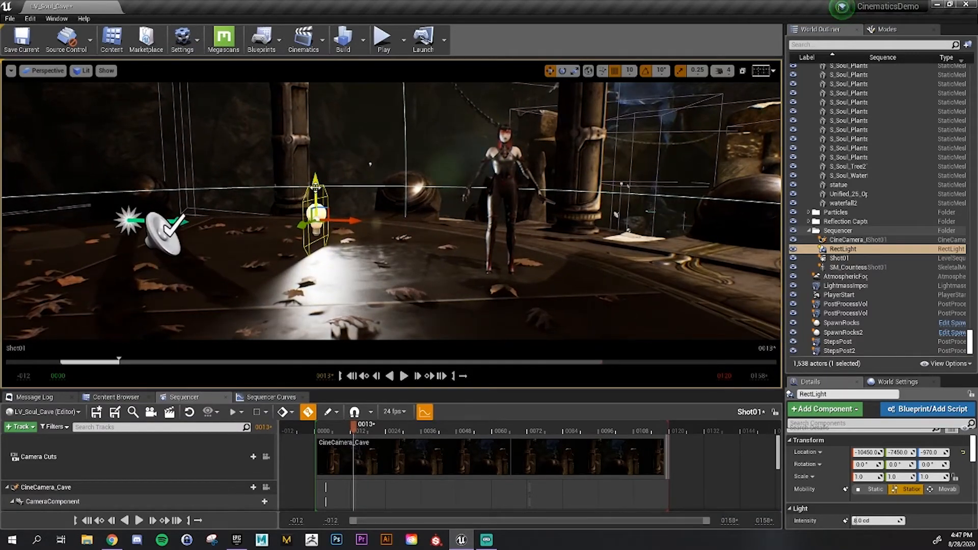
{"action": "left_click_drag", "start_coordinate": [315, 187], "coordinate": [273, 137]}
{"action": "left_click_drag", "start_coordinate": [339, 173], "coordinate": [370, 181]}
{"action": "right_click_drag", "start_coordinate": [714, 342], "coordinate": [736, 316]}
{"action": "right_click_drag", "start_coordinate": [413, 284], "coordinate": [413, 288]}
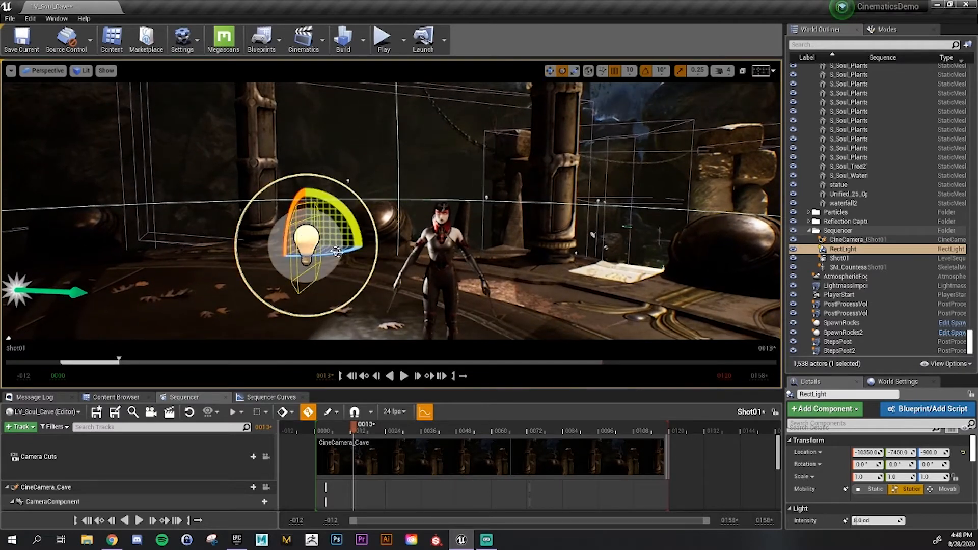
Rotate the RectLight 70° about Z and move it to X -10210 and Z -870
{"action": "left_click_drag", "start_coordinate": [339, 258], "coordinate": [443, 238]}
{"action": "key", "text": "w"}
{"action": "right_click_drag", "start_coordinate": [359, 236], "coordinate": [421, 227]}
{"action": "left_click_drag", "start_coordinate": [356, 222], "coordinate": [355, 194]}
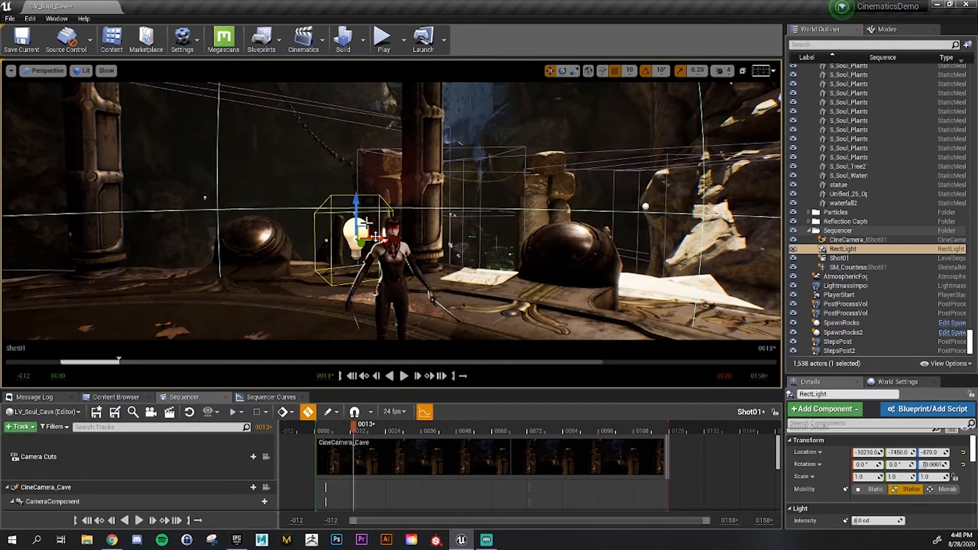
Move the RectLight back to Y -7630 and check its position behind the Countess from different angles
{"action": "right_click_drag", "start_coordinate": [351, 193], "coordinate": [402, 194]}
{"action": "key", "text": "a"}
{"action": "left_click_drag", "start_coordinate": [364, 248], "coordinate": [316, 230]}
{"action": "right_click_drag", "start_coordinate": [316, 230], "coordinate": [363, 240]}
{"action": "key", "text": "d"}
{"action": "key", "text": "a"}
{"action": "key", "text": "e"}
{"action": "key", "text": "a"}
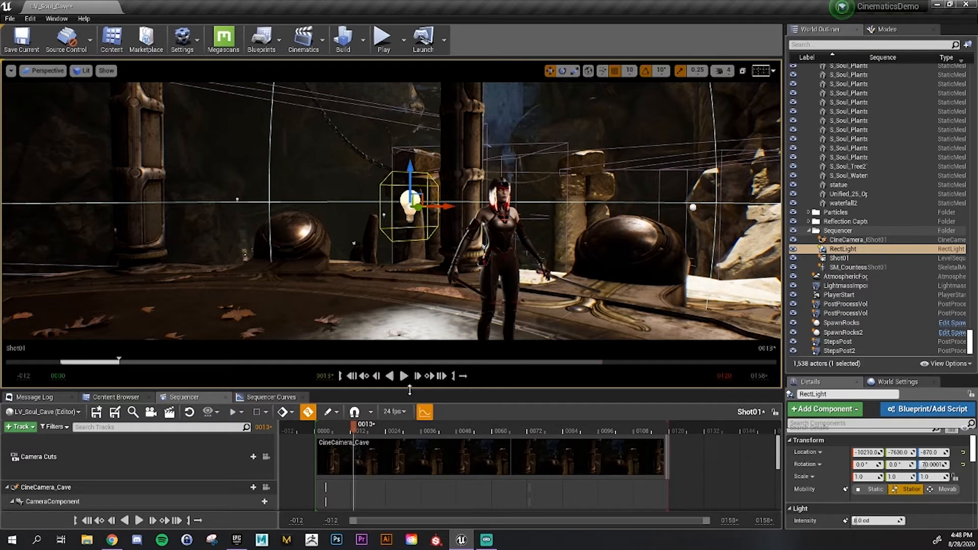
Enlarge the Sequencer area and add the selected RectLight to the Shot01 sequence
{"action": "left_click_drag", "start_coordinate": [409, 389], "coordinate": [410, 297]}
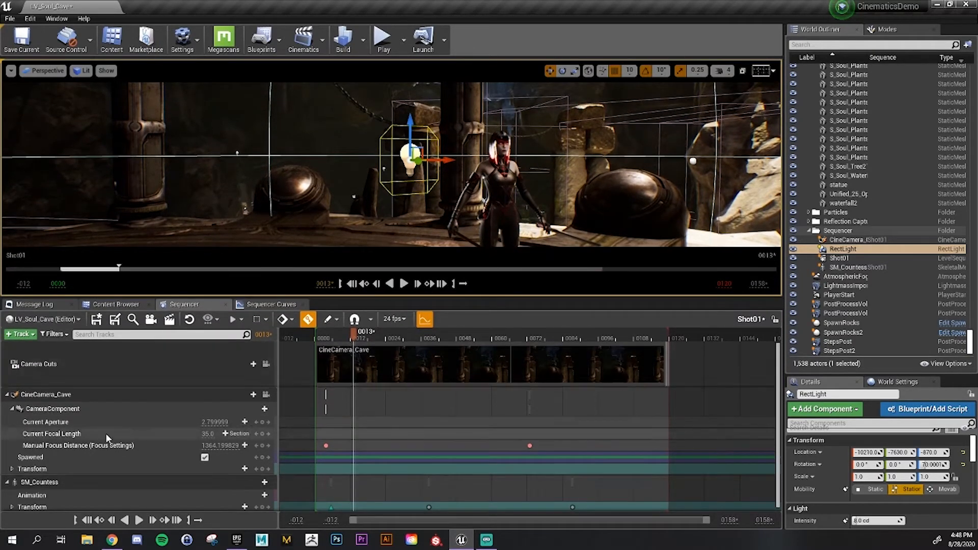
{"action": "left_click", "coordinate": [20, 333]}
{"action": "mouse_move", "coordinate": [61, 345]}
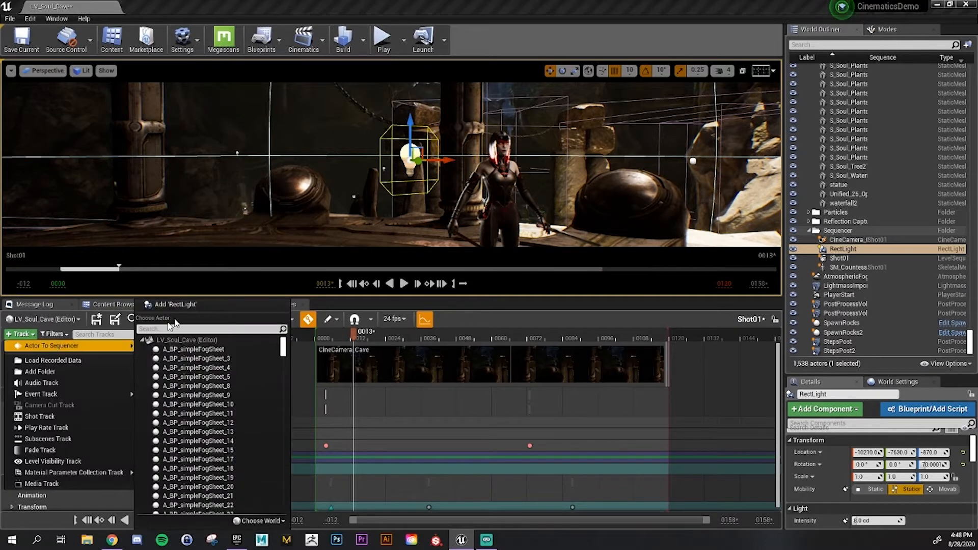
{"action": "left_click", "coordinate": [178, 306]}
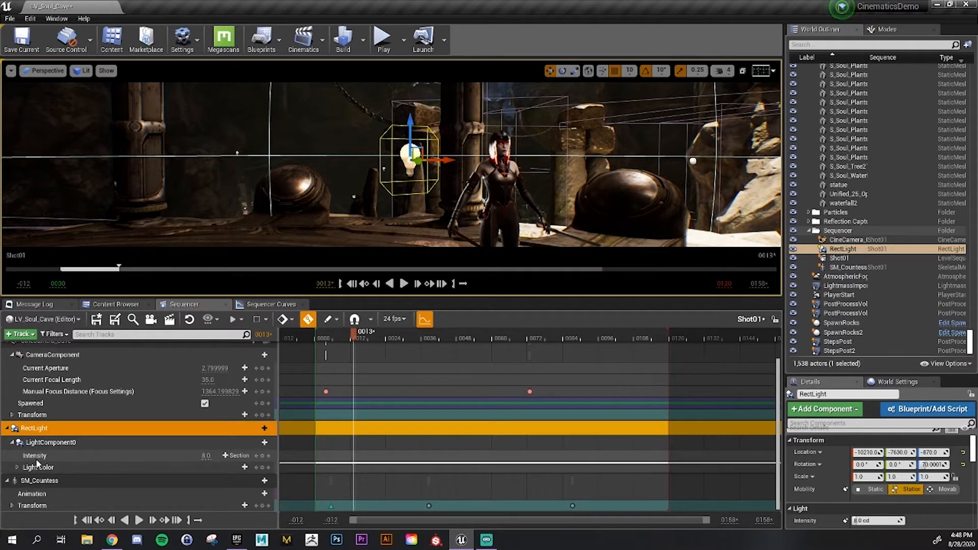
Key the RectLight's Intensity at 8.0 on frame 13 and at 0 on frame 58
{"action": "left_click", "coordinate": [262, 456]}
{"action": "key", "text": "space"}
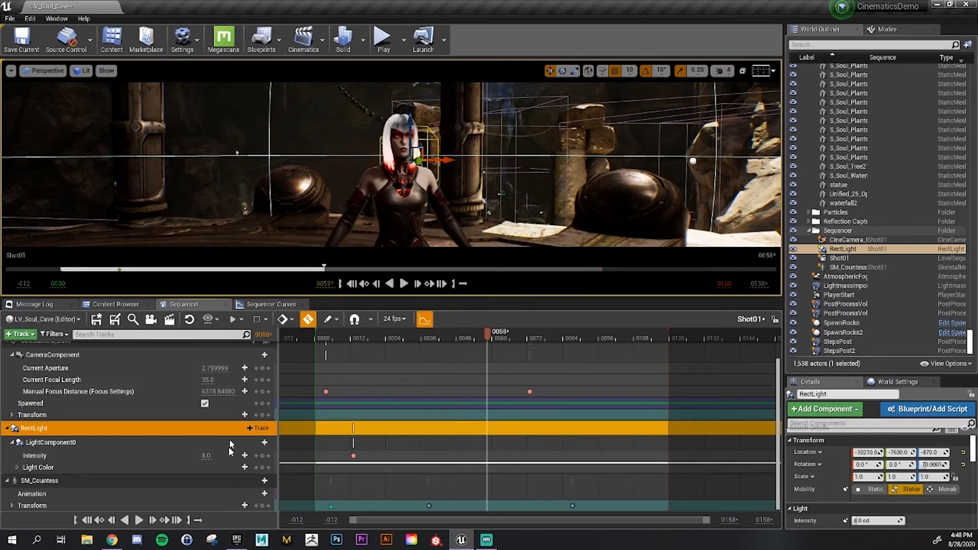
{"action": "left_click_drag", "start_coordinate": [209, 455], "coordinate": [197, 455]}
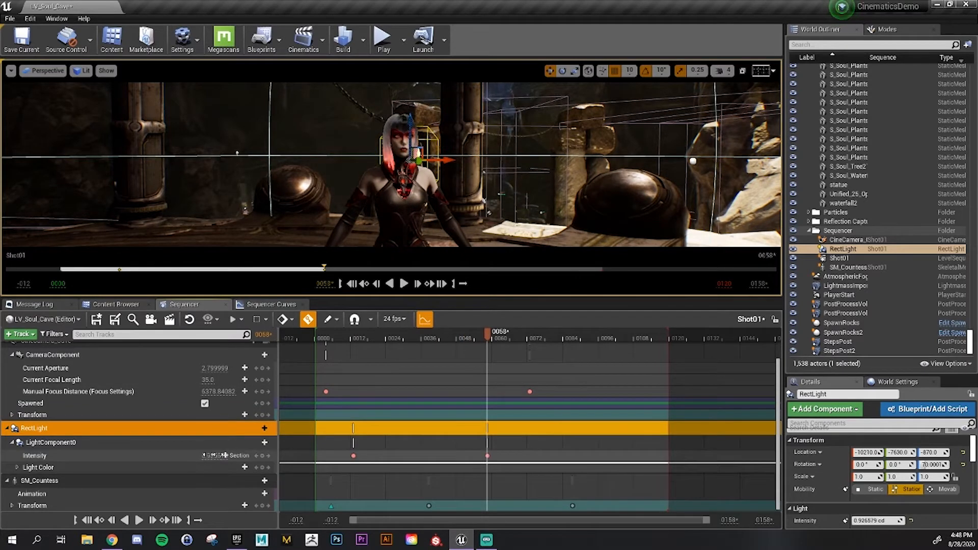
{"action": "type", "text": "0"}
{"action": "key", "text": "Return"}
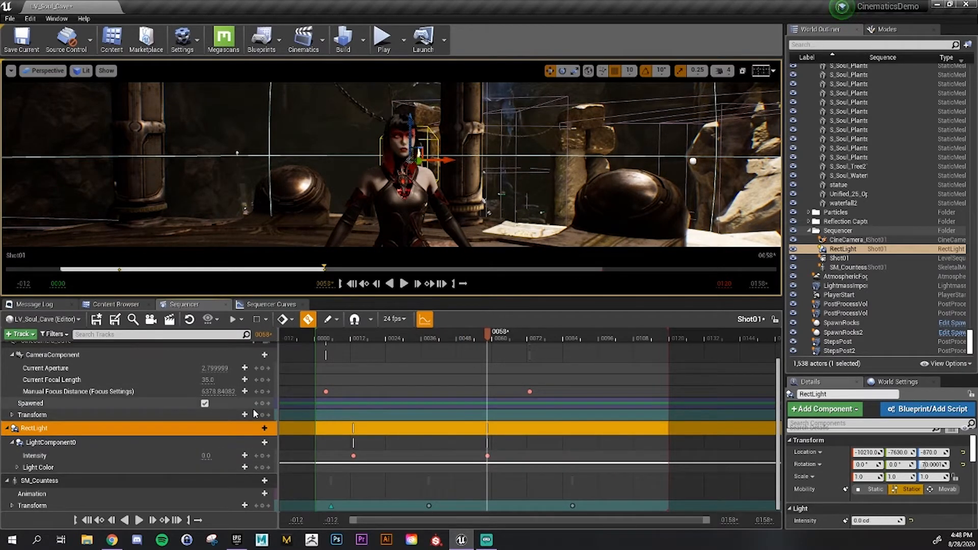
Add a Visibility track to the RectLight and toggle its visibility off and back on at frame 60
{"action": "mouse_move", "coordinate": [492, 339]}
{"action": "left_mouse_down"}
{"action": "mouse_move", "coordinate": [400, 341]}
{"action": "mouse_move", "coordinate": [493, 346]}
{"action": "left_mouse_up"}
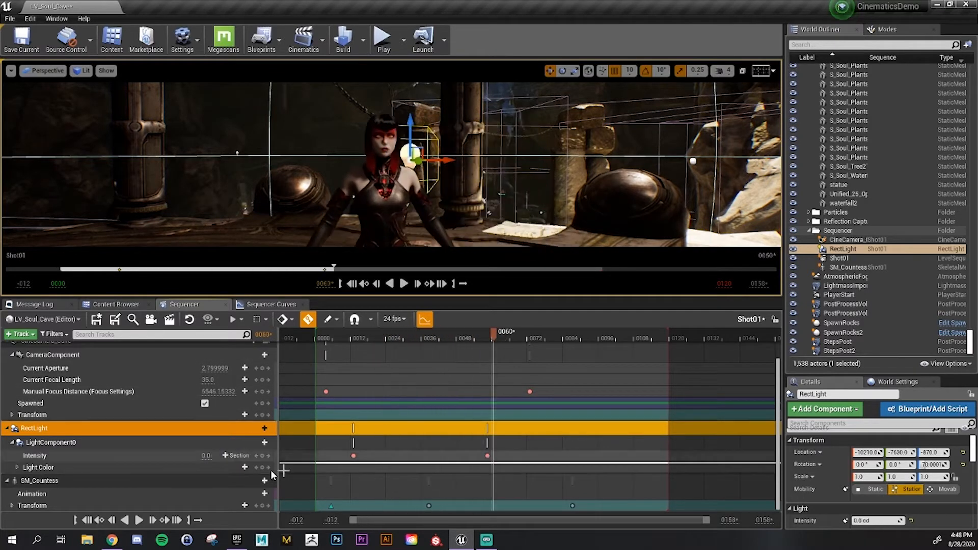
{"action": "left_click", "coordinate": [255, 429]}
{"action": "left_click", "coordinate": [268, 419]}
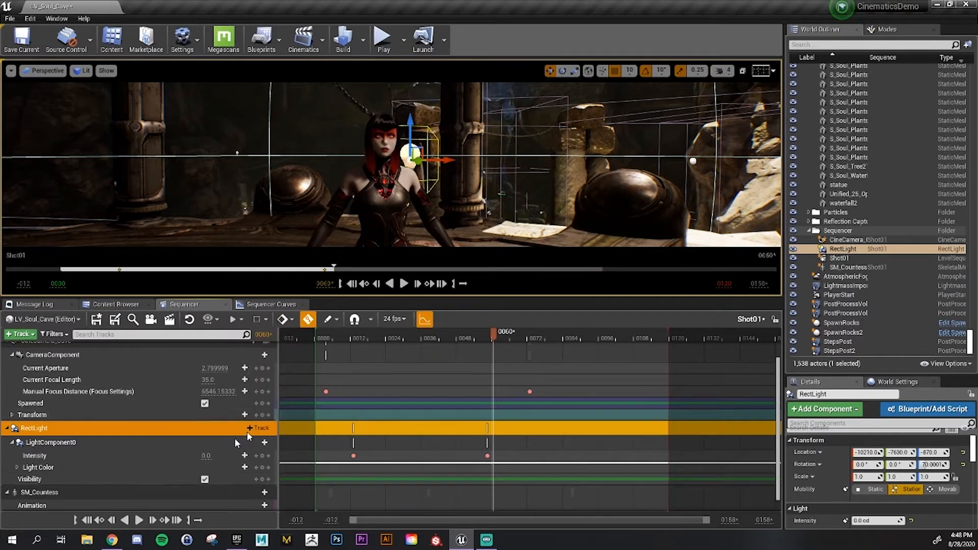
{"action": "left_click", "coordinate": [204, 480]}
{"action": "left_click", "coordinate": [204, 480]}
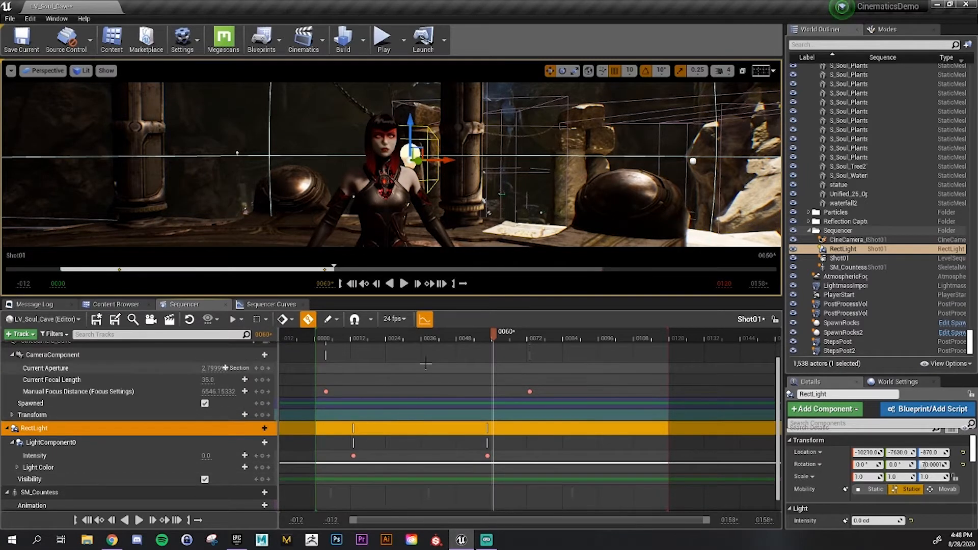
Test the RectLight's visibility off and on at frame 18, and leave the playhead on frame 16
{"action": "left_click_drag", "start_coordinate": [429, 338], "coordinate": [368, 338]}
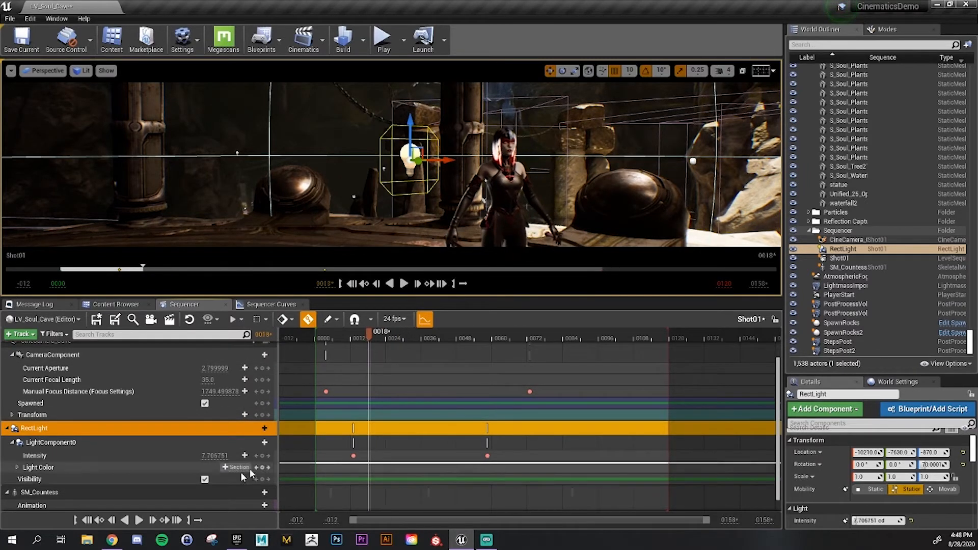
{"action": "left_click", "coordinate": [204, 479]}
{"action": "left_click", "coordinate": [205, 479]}
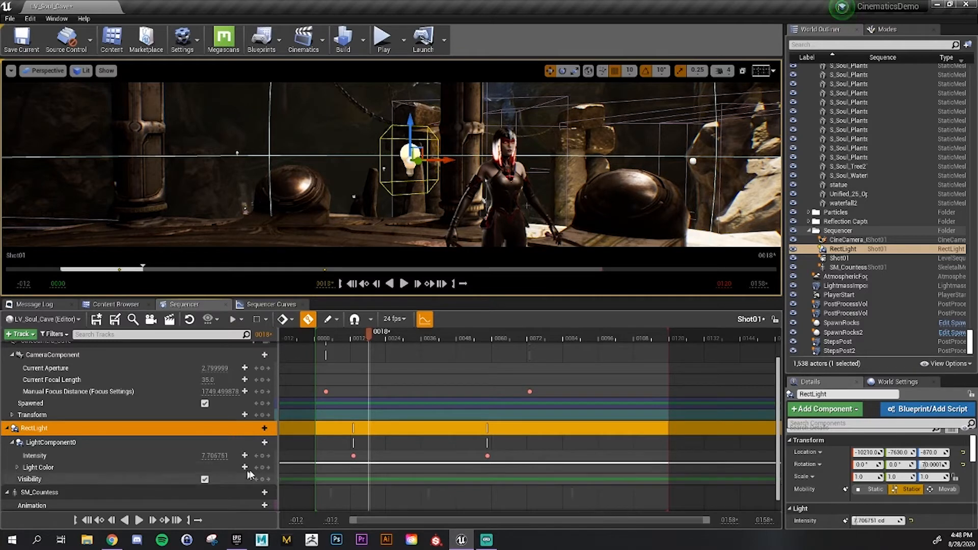
{"action": "mouse_move", "coordinate": [362, 339]}
{"action": "left_mouse_down"}
{"action": "mouse_move", "coordinate": [491, 338]}
{"action": "mouse_move", "coordinate": [371, 338]}
{"action": "left_mouse_up"}
{"action": "mouse_move", "coordinate": [367, 418]}
{"action": "left_mouse_down"}
{"action": "mouse_move", "coordinate": [356, 423]}
{"action": "mouse_move", "coordinate": [467, 430]}
{"action": "mouse_move", "coordinate": [365, 435]}
{"action": "left_mouse_up"}
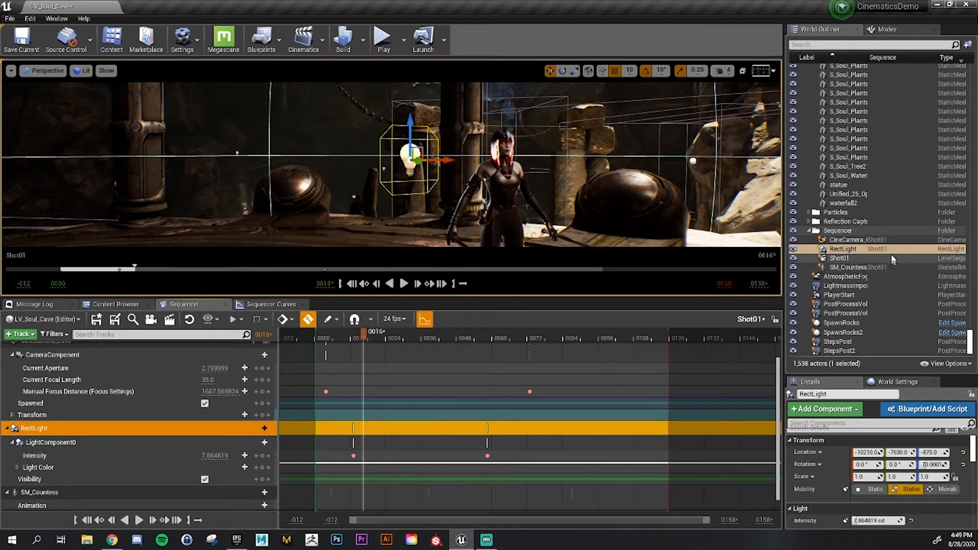
Save the Shot01 sequence and convert the RectLight from a possessed level actor to a spawnable
{"action": "left_click_drag", "start_coordinate": [784, 224], "coordinate": [712, 229]}
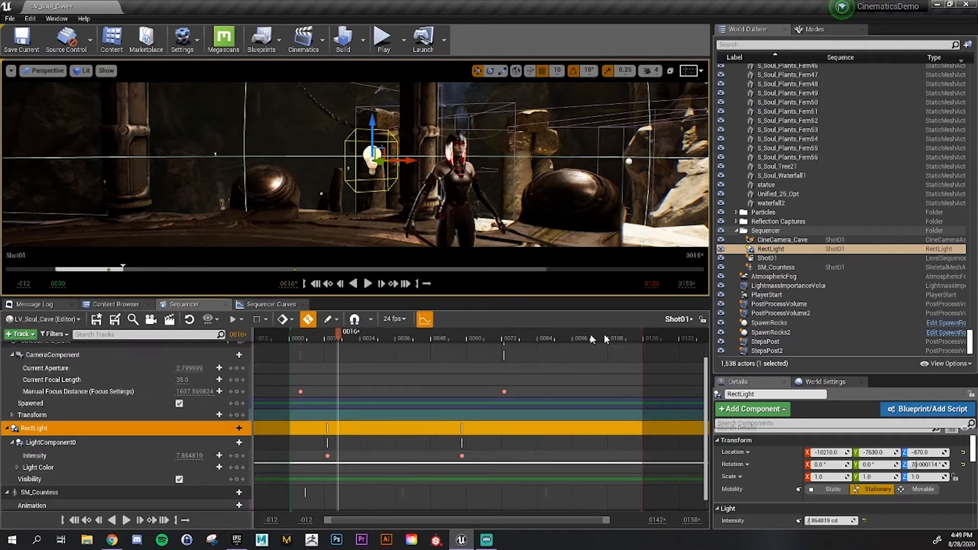
{"action": "left_click", "coordinate": [96, 319]}
{"action": "left_click_drag", "start_coordinate": [152, 299], "coordinate": [153, 197]}
{"action": "right_click", "coordinate": [46, 386]}
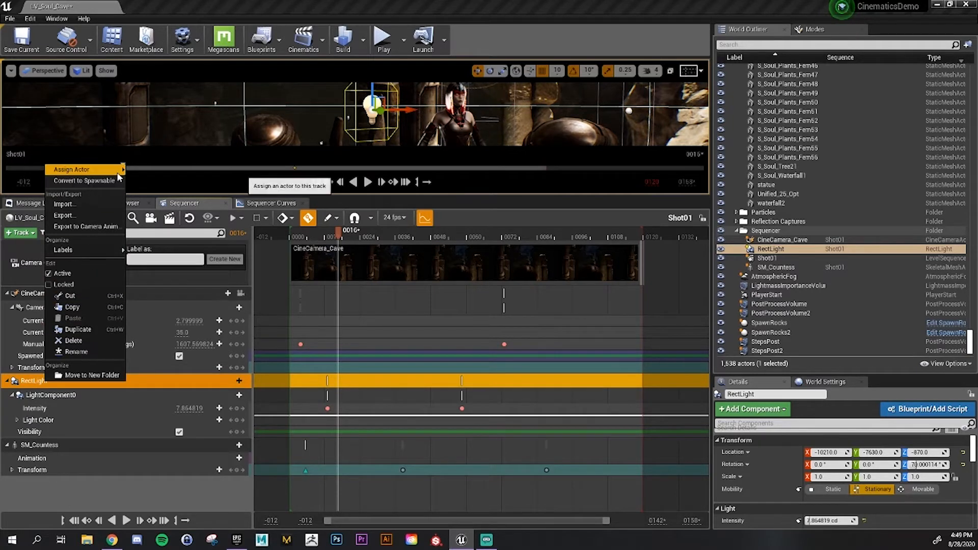
{"action": "left_click", "coordinate": [84, 181]}
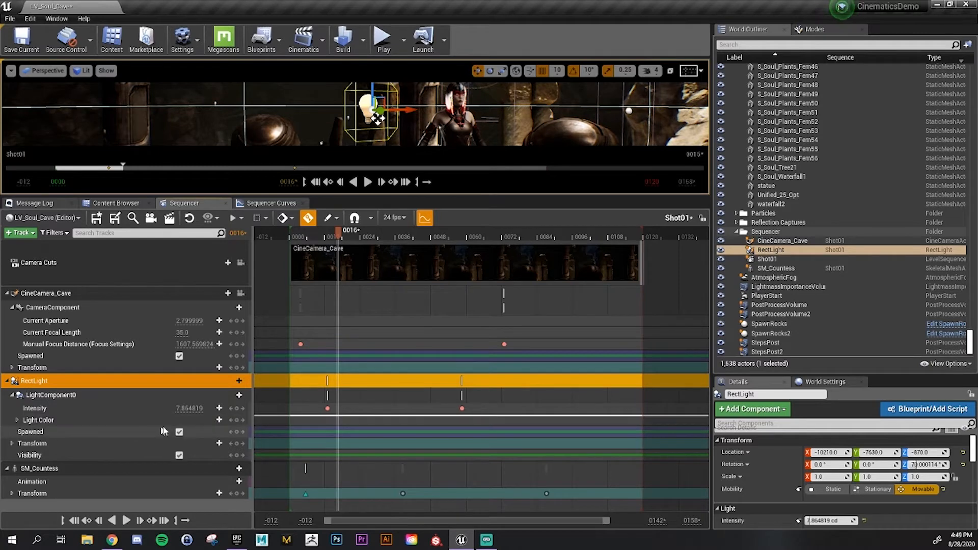
Toggle the RectLight's Spawned state off and on repeatedly to check how it enters and leaves the level
{"action": "left_click", "coordinate": [179, 432]}
{"action": "left_click", "coordinate": [179, 432]}
{"action": "left_click", "coordinate": [179, 432]}
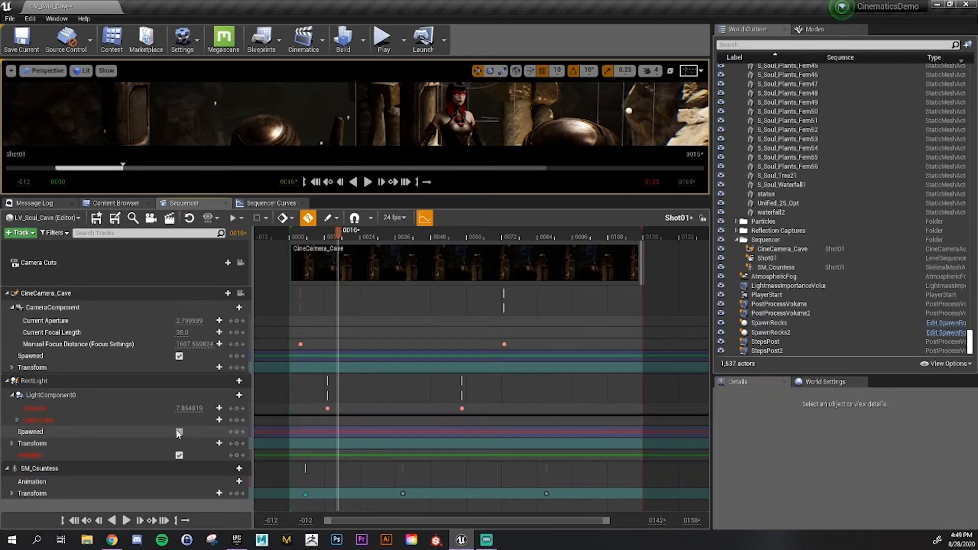
{"action": "left_click", "coordinate": [179, 432]}
{"action": "left_click", "coordinate": [178, 433]}
{"action": "left_click", "coordinate": [179, 432]}
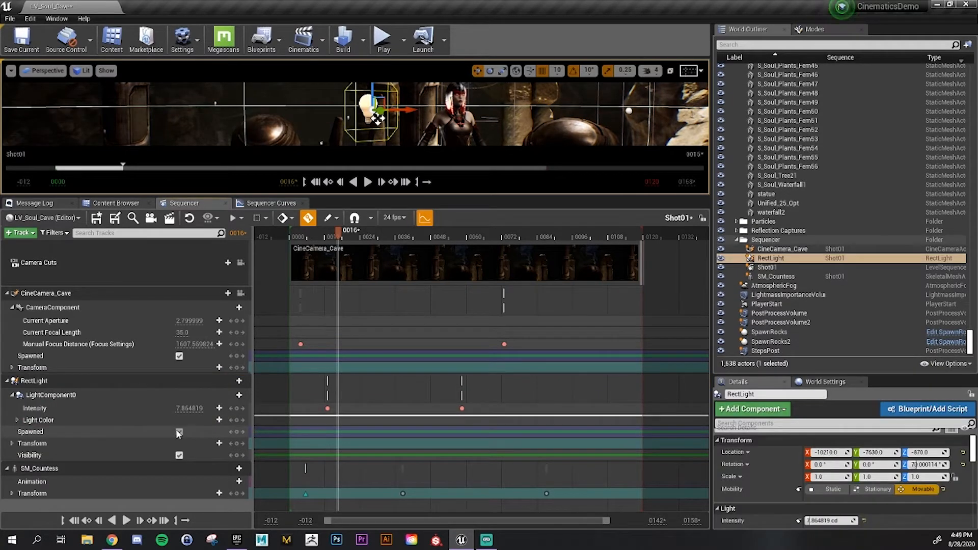
Turn the RectLight's Spawned state off and on again while checking its entry in the World Outliner
{"action": "left_click", "coordinate": [179, 433]}
{"action": "left_click", "coordinate": [179, 432]}
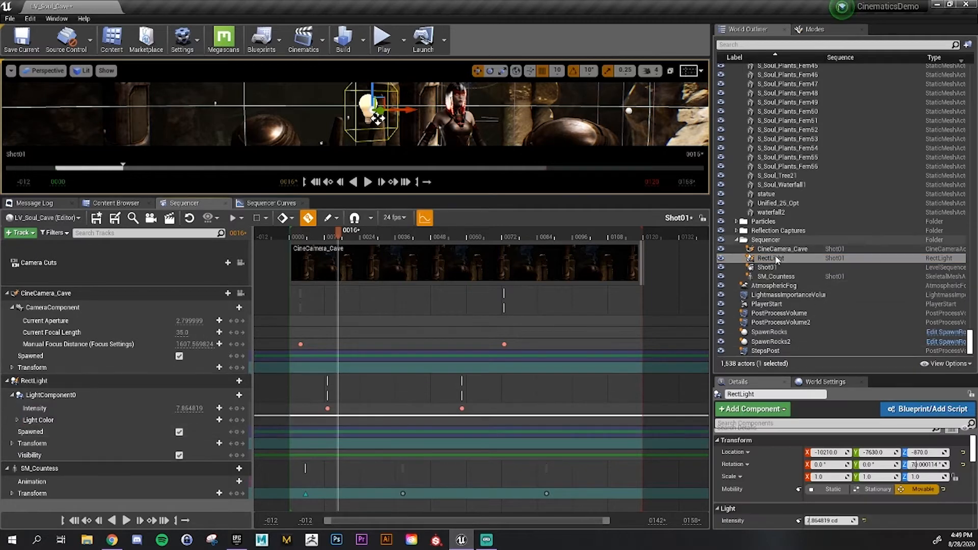
{"action": "left_click", "coordinate": [776, 259]}
{"action": "left_click", "coordinate": [179, 432]}
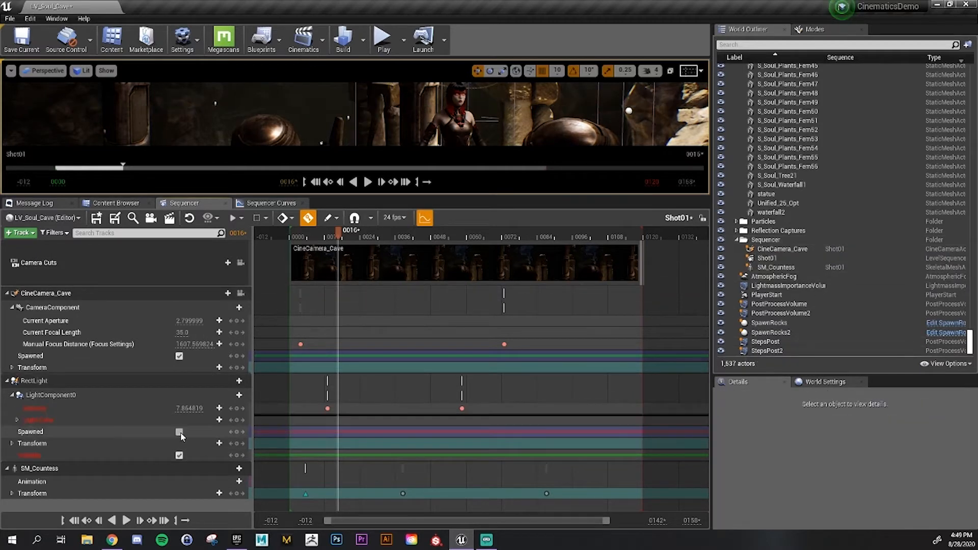
{"action": "left_click", "coordinate": [179, 433]}
{"action": "left_click", "coordinate": [178, 432]}
{"action": "left_click", "coordinate": [179, 432]}
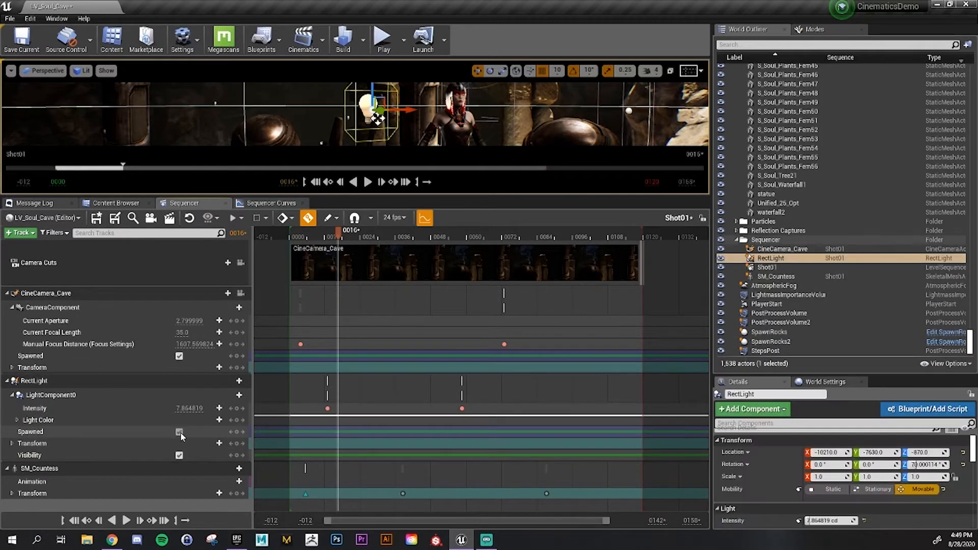
{"action": "left_click", "coordinate": [784, 257]}
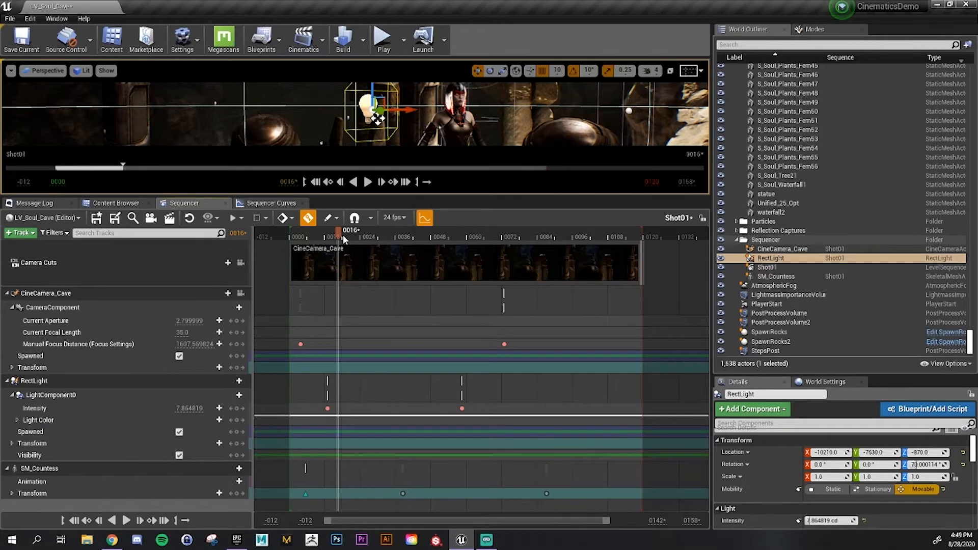
Scrub Shot01 through frames 9, 12 and 38, enlarge the viewport, and scrub back to frame -7
{"action": "left_click_drag", "start_coordinate": [343, 234], "coordinate": [318, 298]}
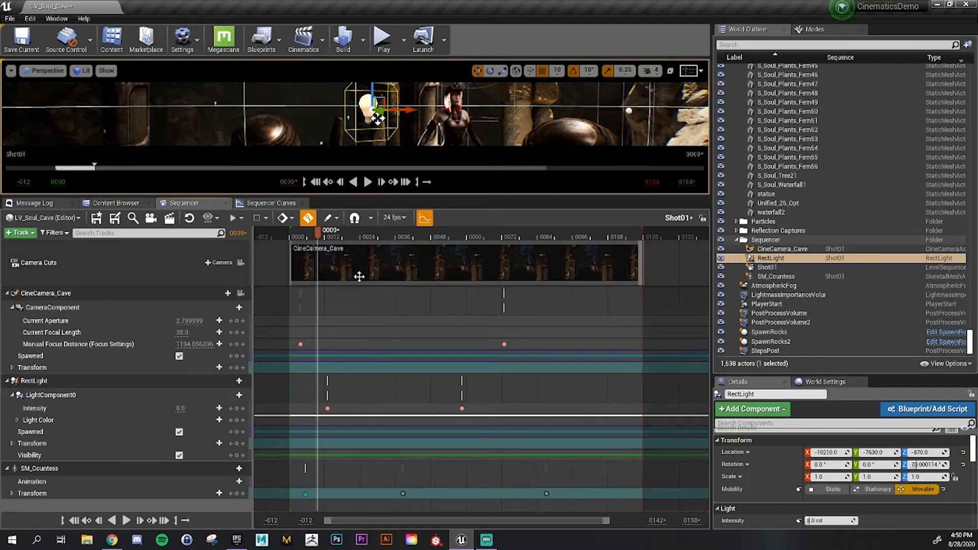
{"action": "left_click", "coordinate": [326, 234]}
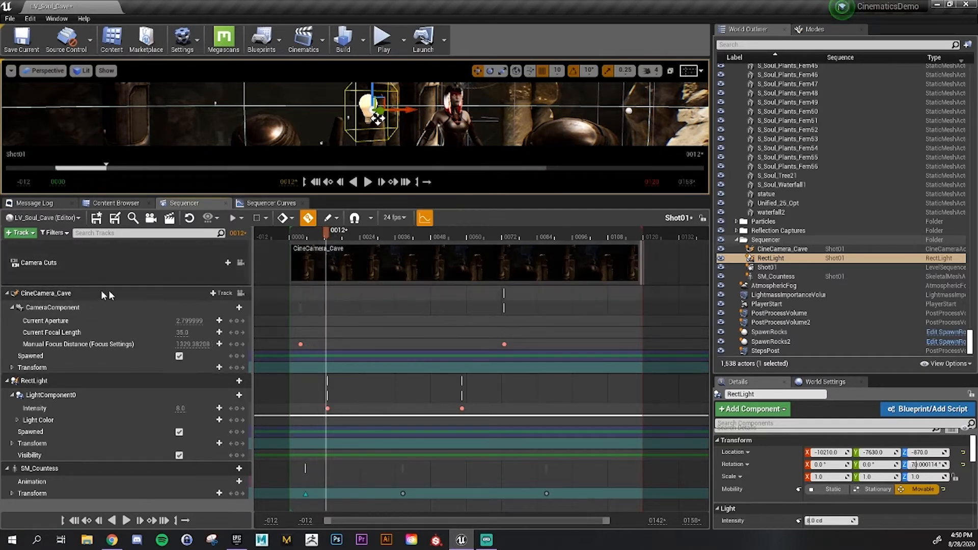
{"action": "left_click_drag", "start_coordinate": [331, 232], "coordinate": [402, 305]}
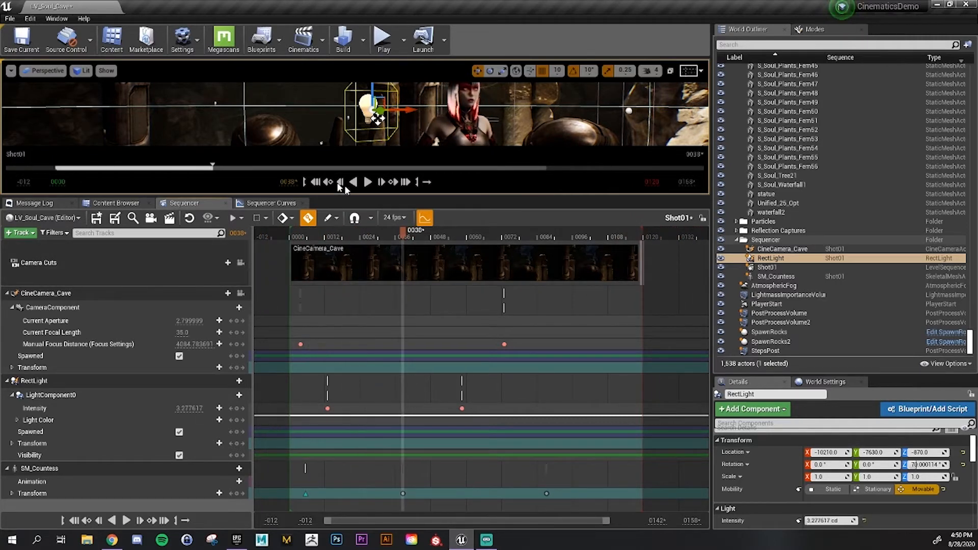
{"action": "left_click_drag", "start_coordinate": [348, 196], "coordinate": [331, 333]}
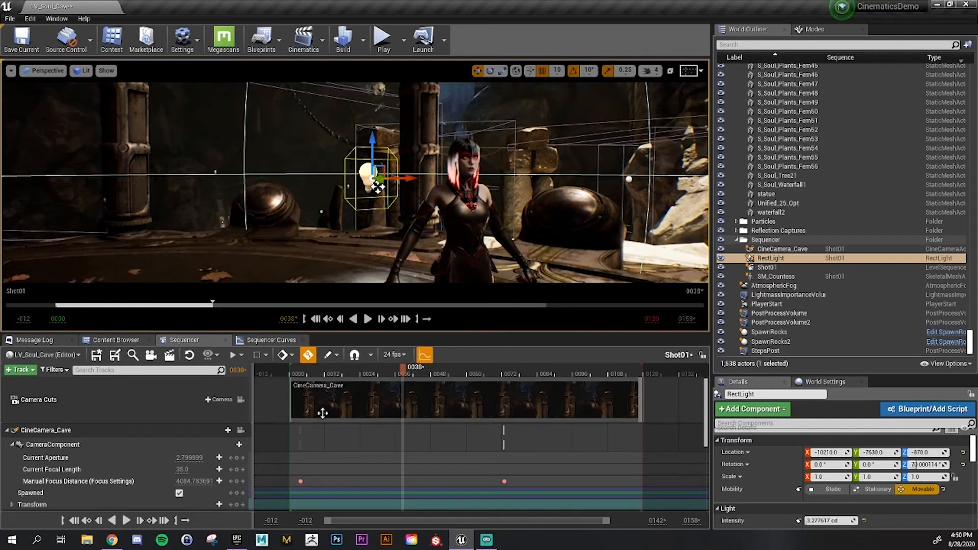
{"action": "left_click_drag", "start_coordinate": [311, 375], "coordinate": [271, 373]}
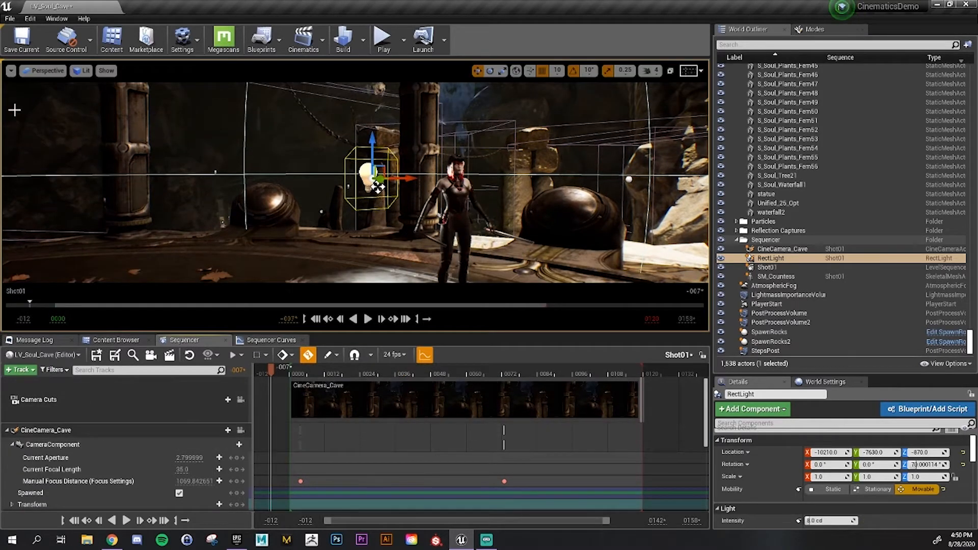
Look through CineCamera_Cave, select its track and scrub to frame 23, then stop piloting the camera
{"action": "left_click", "coordinate": [49, 71]}
{"action": "mouse_move", "coordinate": [76, 177]}
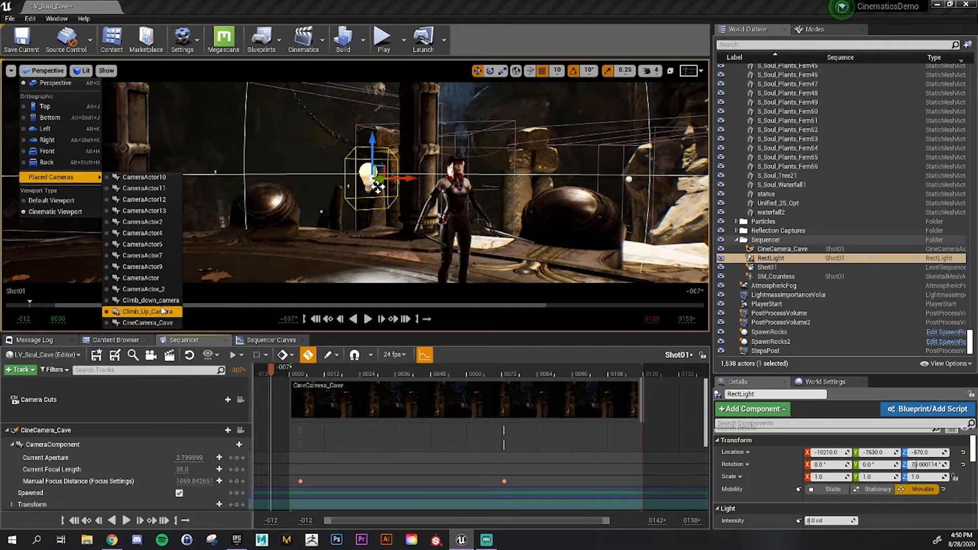
{"action": "left_click", "coordinate": [153, 323]}
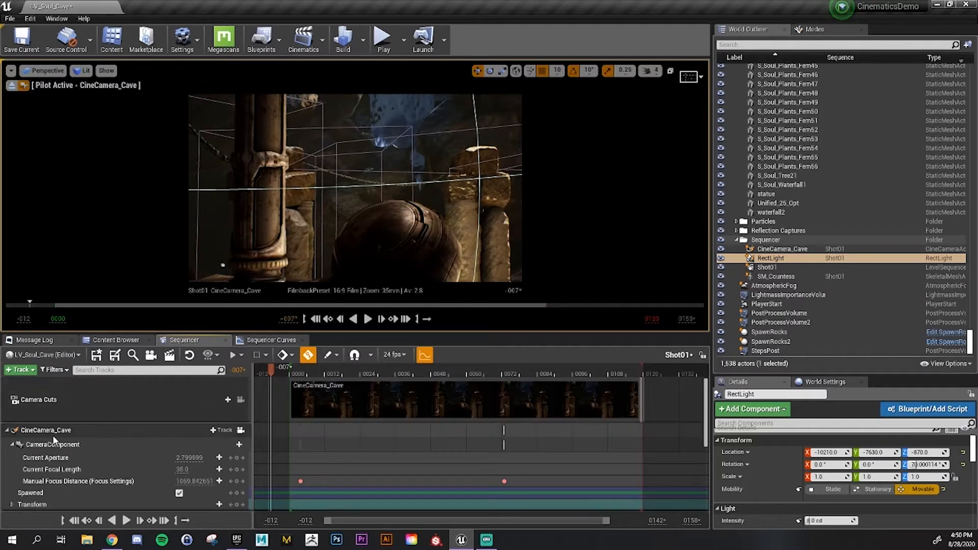
{"action": "left_click", "coordinate": [15, 430]}
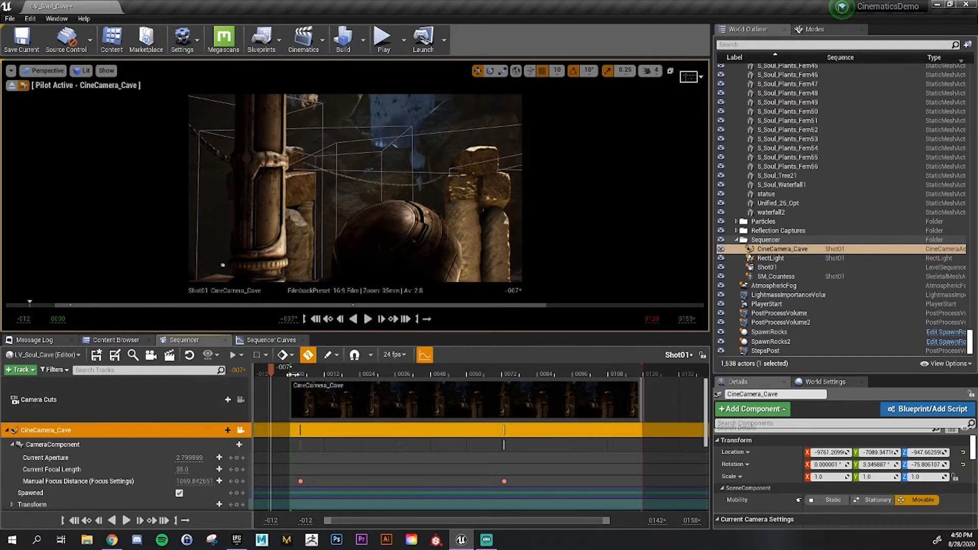
{"action": "left_click_drag", "start_coordinate": [317, 372], "coordinate": [357, 370]}
{"action": "left_click", "coordinate": [24, 85]}
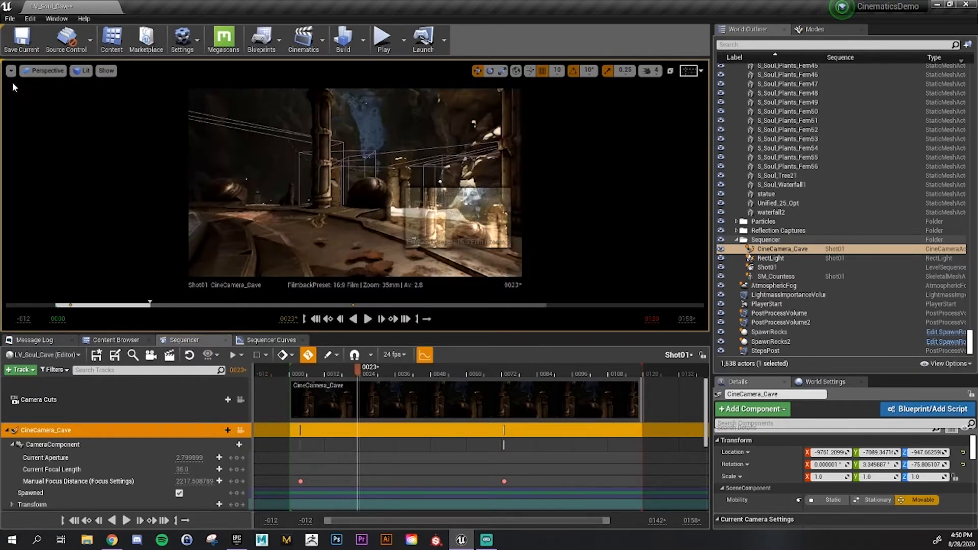
Pilot CineCamera_Cave again while scrubbing back to frame -8, then exit the camera view
{"action": "left_click", "coordinate": [46, 70]}
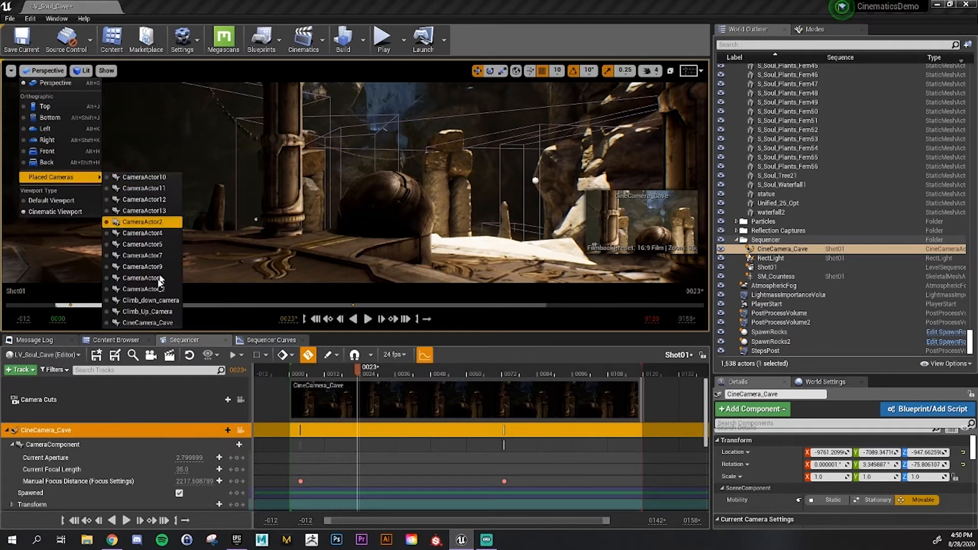
{"action": "left_click", "coordinate": [147, 322]}
{"action": "left_click_drag", "start_coordinate": [357, 362], "coordinate": [266, 380]}
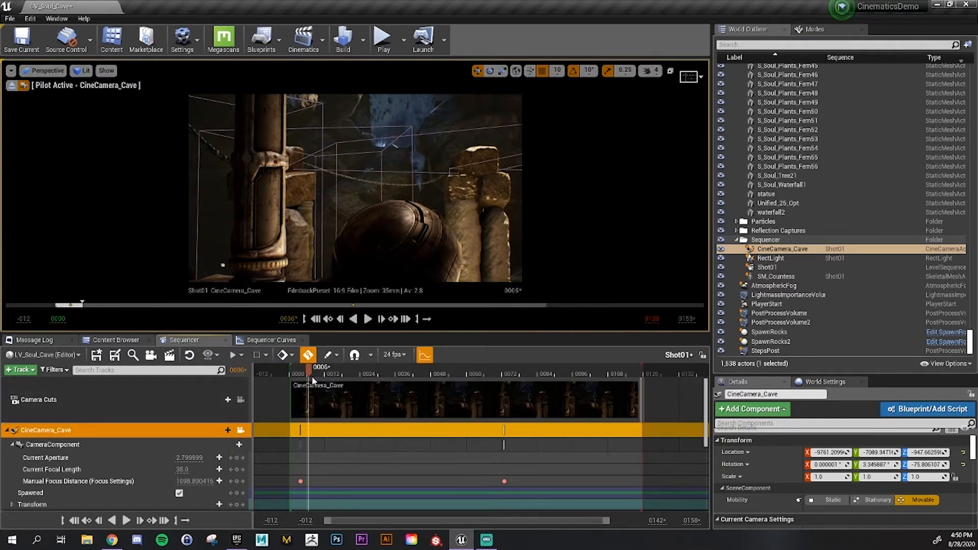
{"action": "left_click_drag", "start_coordinate": [310, 373], "coordinate": [267, 383]}
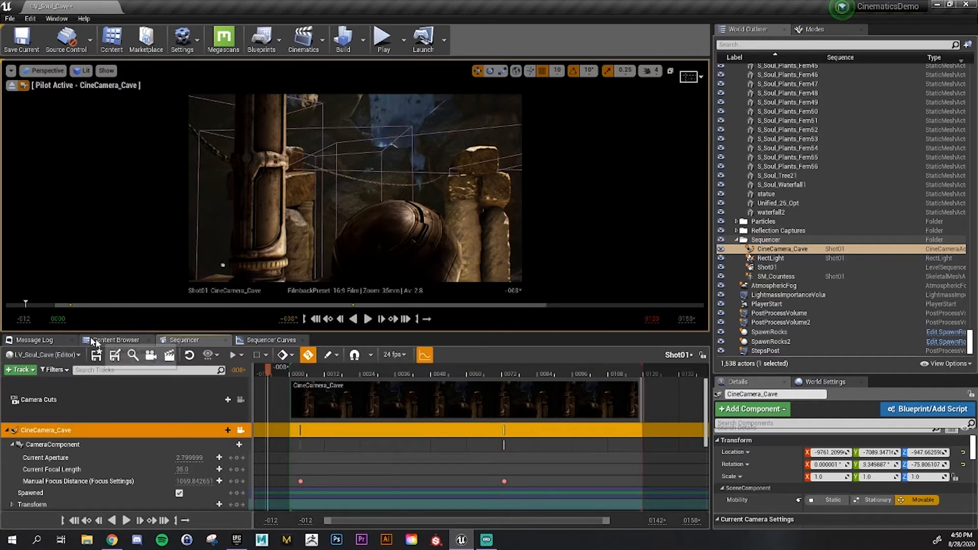
{"action": "left_click", "coordinate": [11, 86]}
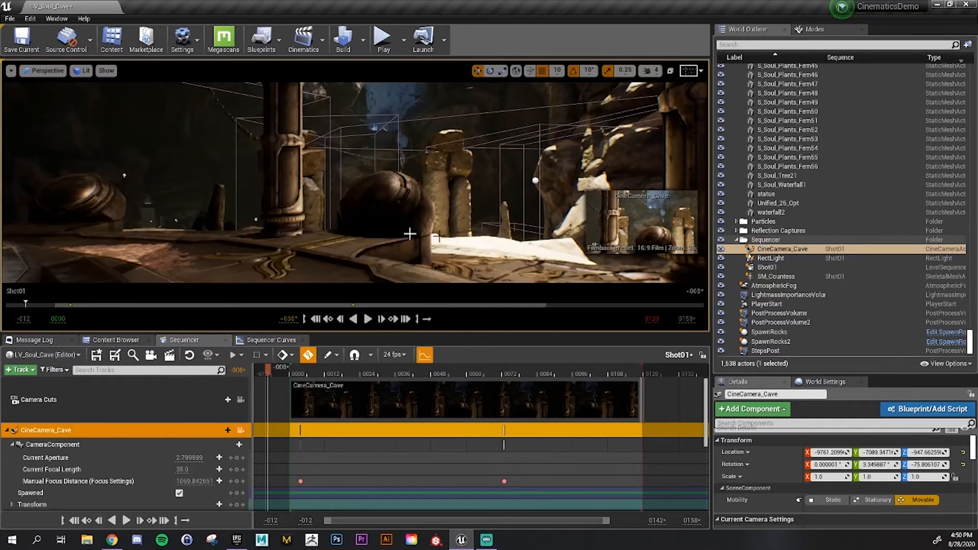
Move the playhead to frame 21, select the Camera Cuts track, and view the scene through CineCamera_Cave
{"action": "left_click_drag", "start_coordinate": [285, 371], "coordinate": [354, 372]}
{"action": "left_click", "coordinate": [108, 407]}
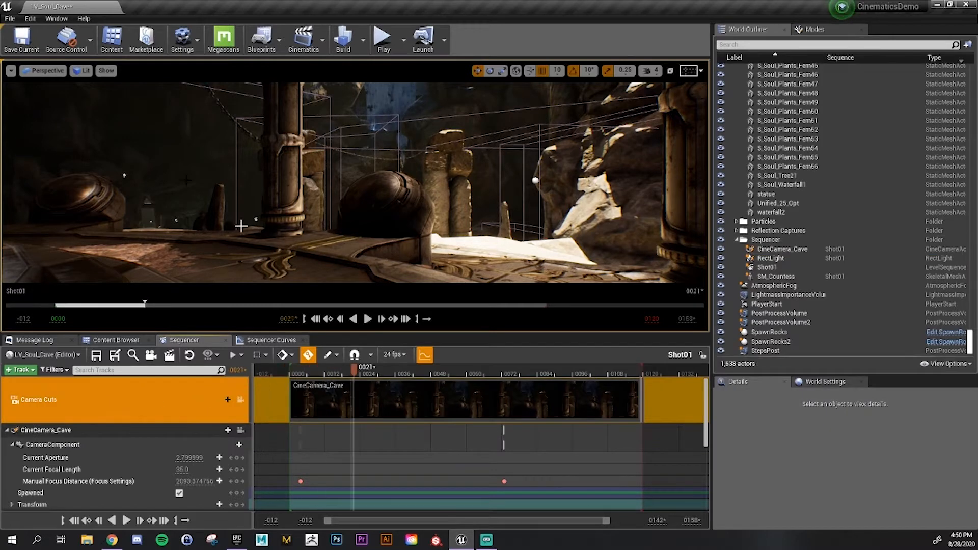
{"action": "left_click", "coordinate": [48, 72]}
{"action": "mouse_move", "coordinate": [60, 181]}
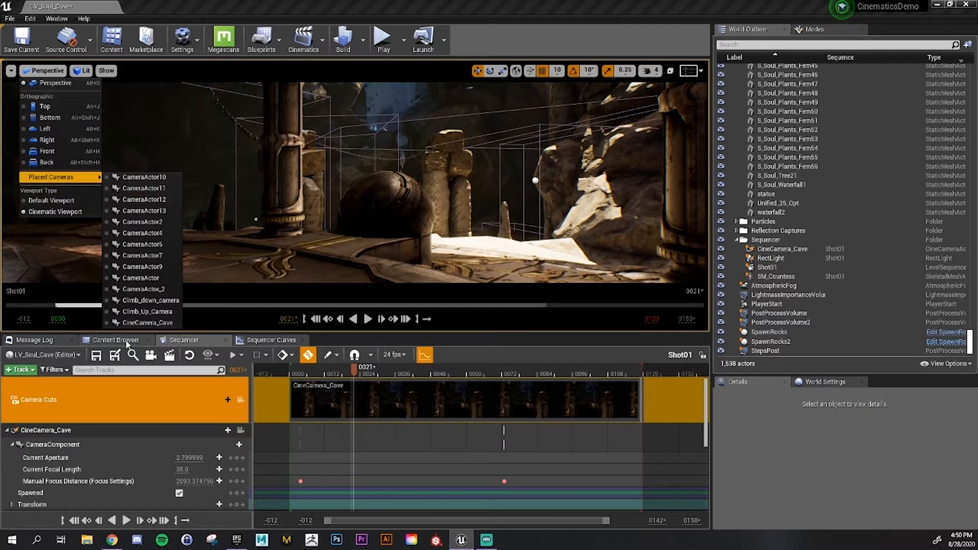
{"action": "left_click", "coordinate": [147, 322]}
Select the RectLight track and scrub the playhead to frame -7, before the shot's start
{"action": "scroll", "coordinate": [163, 448], "scroll_direction": "down", "scroll_amount": 4}
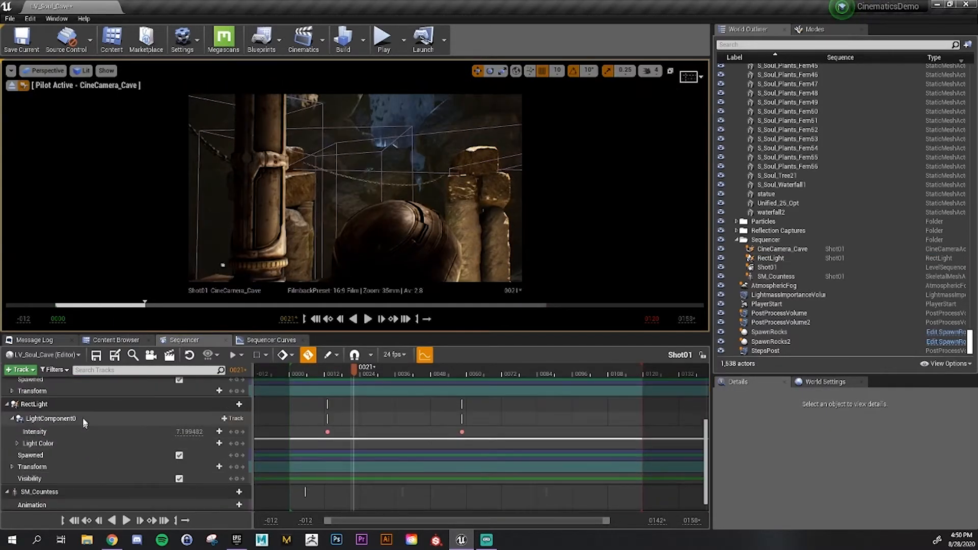
{"action": "left_click", "coordinate": [99, 408]}
{"action": "scroll", "coordinate": [99, 411], "scroll_direction": "up", "scroll_amount": 3}
{"action": "left_click_drag", "start_coordinate": [323, 368], "coordinate": [296, 375]}
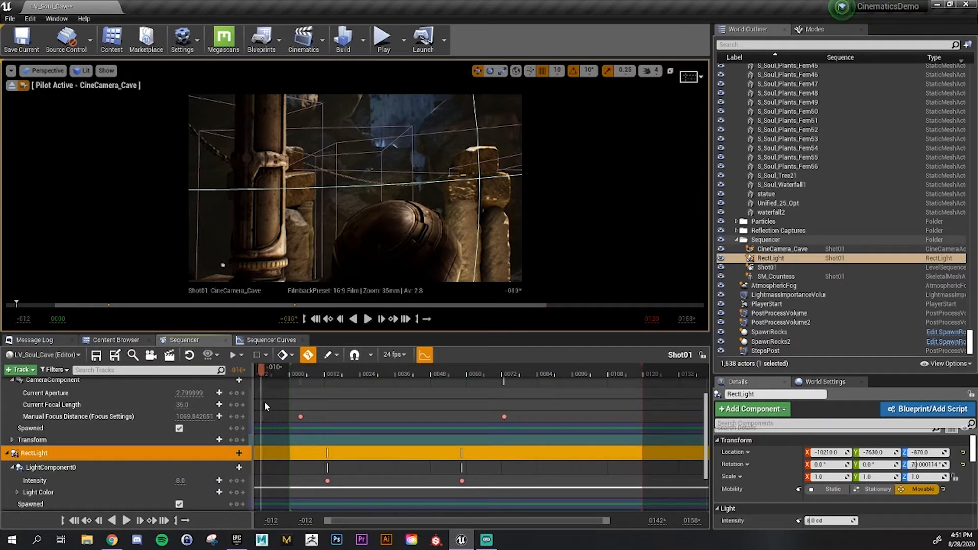
{"action": "mouse_move", "coordinate": [282, 395]}
{"action": "left_mouse_down"}
{"action": "mouse_move", "coordinate": [648, 395]}
{"action": "mouse_move", "coordinate": [270, 396]}
{"action": "left_mouse_up"}
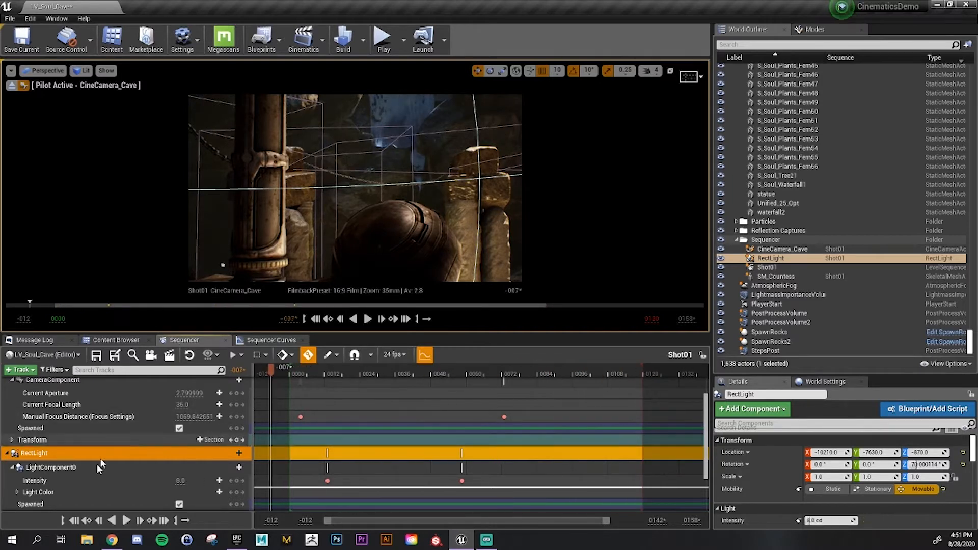
{"action": "scroll", "coordinate": [65, 414], "scroll_direction": "up", "scroll_amount": 1}
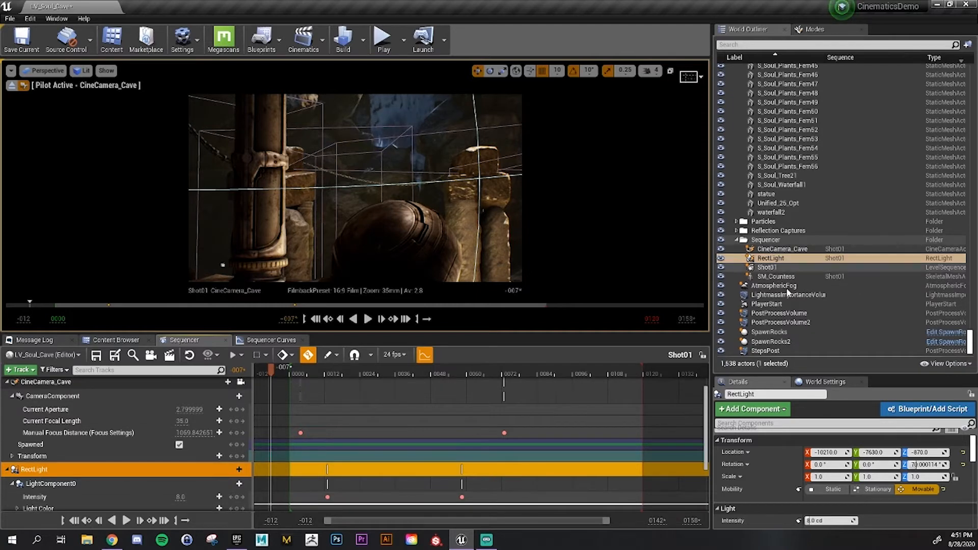
Set Shot01's playback range from frame -2 to about frame 118, testing playback, and save the sequence
{"action": "mouse_move", "coordinate": [270, 370]}
{"action": "left_mouse_down"}
{"action": "mouse_move", "coordinate": [296, 374]}
{"action": "mouse_move", "coordinate": [267, 378]}
{"action": "mouse_move", "coordinate": [633, 399]}
{"action": "mouse_move", "coordinate": [304, 391]}
{"action": "mouse_move", "coordinate": [288, 369]}
{"action": "left_mouse_up"}
{"action": "key", "text": "space"}
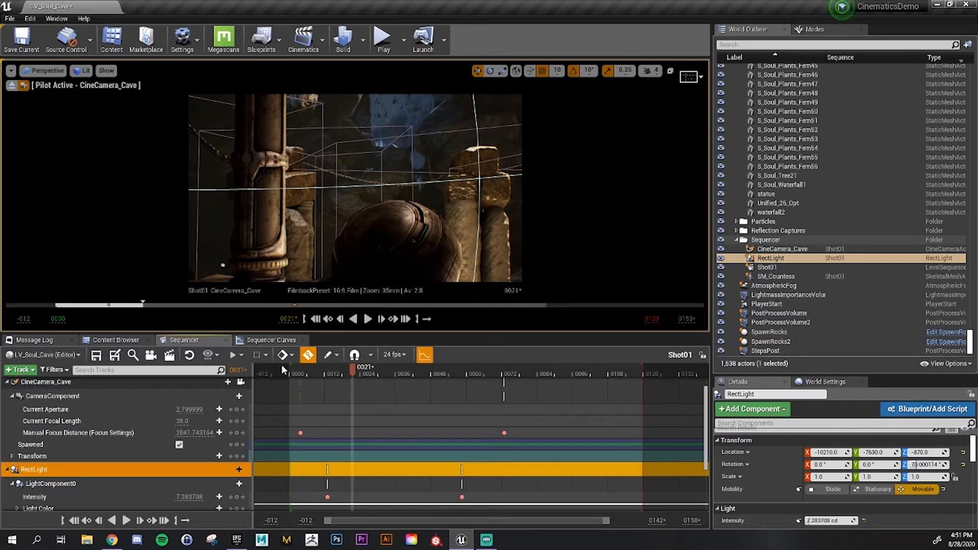
{"action": "mouse_move", "coordinate": [643, 370]}
{"action": "left_mouse_down"}
{"action": "mouse_move", "coordinate": [611, 370]}
{"action": "mouse_move", "coordinate": [637, 370]}
{"action": "left_mouse_up"}
{"action": "left_click", "coordinate": [292, 369]}
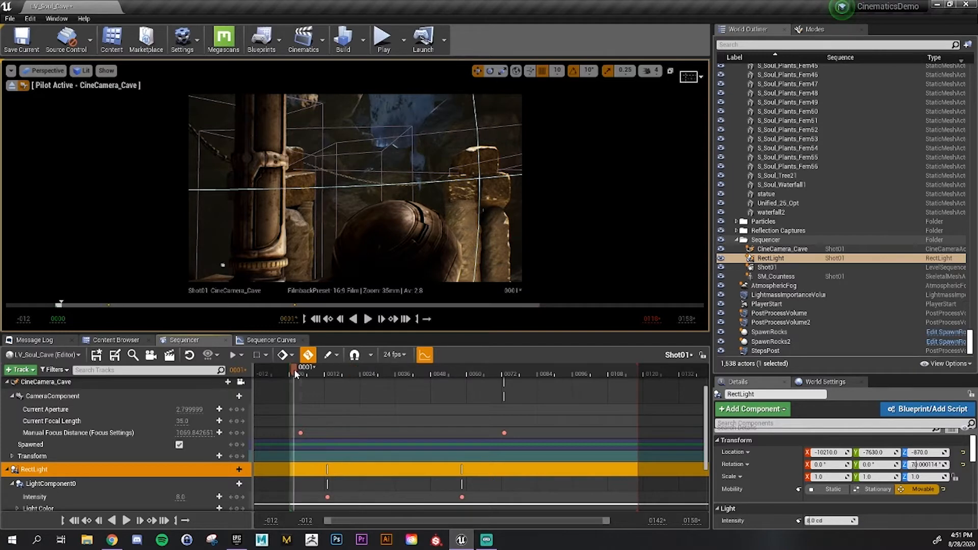
{"action": "key", "text": "space"}
{"action": "left_click_drag", "start_coordinate": [292, 366], "coordinate": [295, 367]}
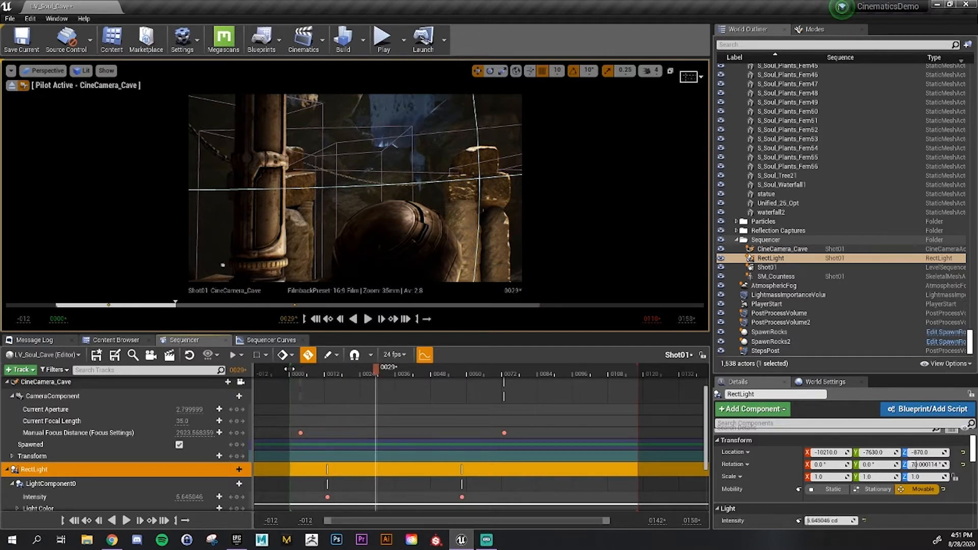
{"action": "left_click", "coordinate": [95, 358]}
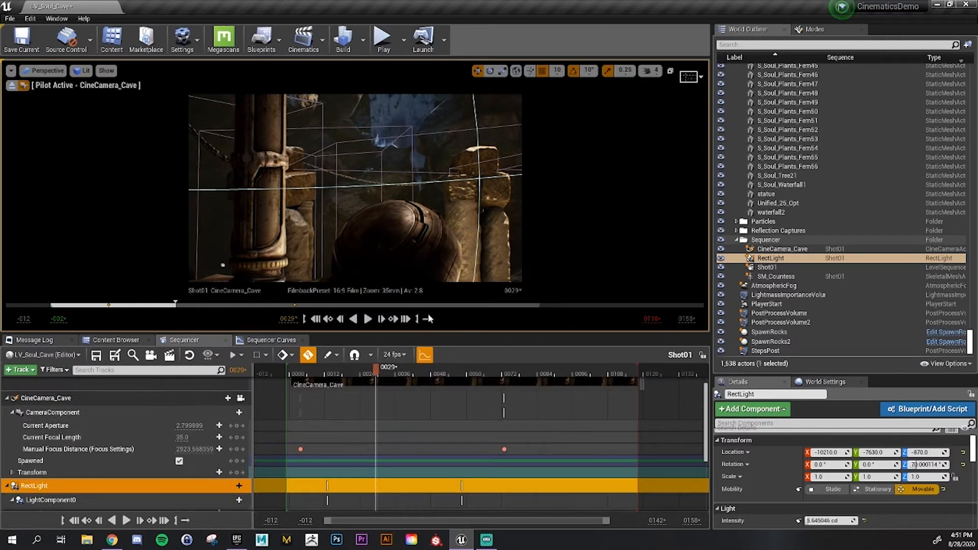
Enlarge the viewport, stop piloting CineCamera_Cave, and bring the RectLight and the Countess into the perspective view
{"action": "left_click_drag", "start_coordinate": [423, 334], "coordinate": [423, 427]}
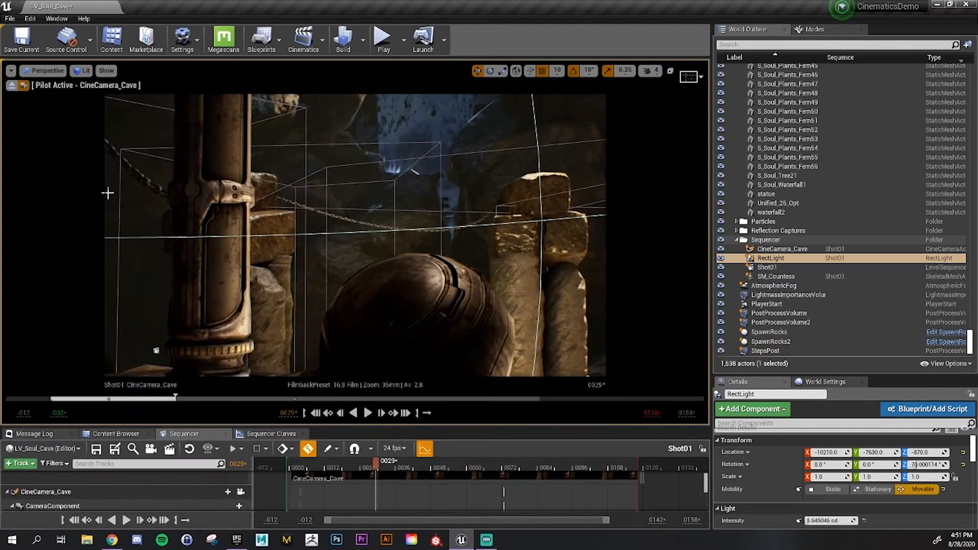
{"action": "left_click", "coordinate": [10, 85]}
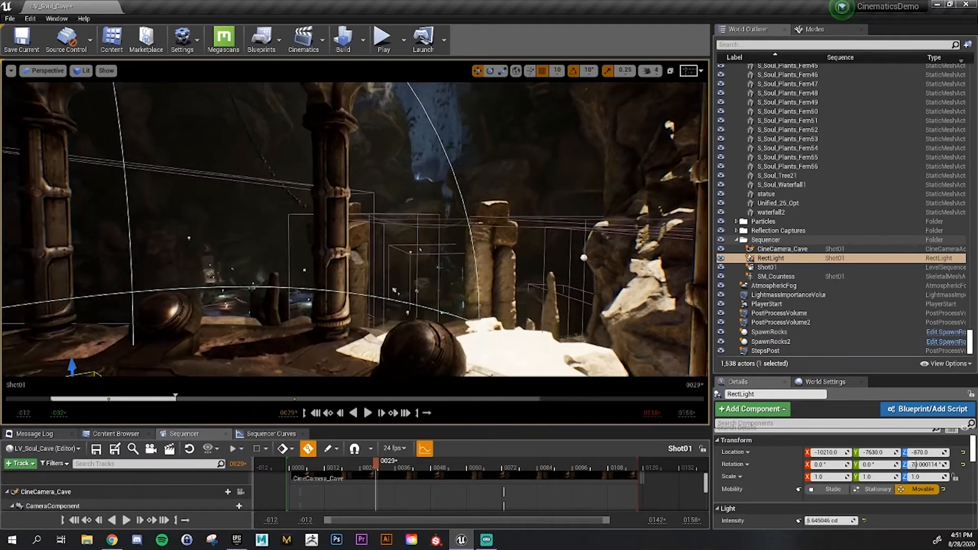
{"action": "right_click_drag", "start_coordinate": [488, 153], "coordinate": [465, 164]}
{"action": "right_click_drag", "start_coordinate": [328, 161], "coordinate": [310, 184]}
{"action": "key", "text": "w"}
{"action": "right_click_drag", "start_coordinate": [438, 293], "coordinate": [436, 282]}
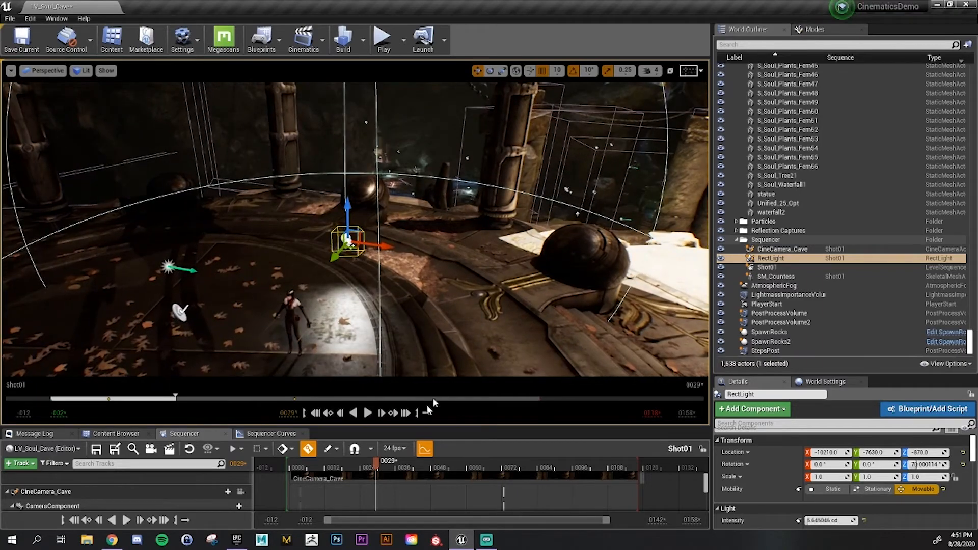
Save Shot01 again and enlarge the Sequencer area to review the RectLight and SM_Countess tracks
{"action": "left_click", "coordinate": [96, 449]}
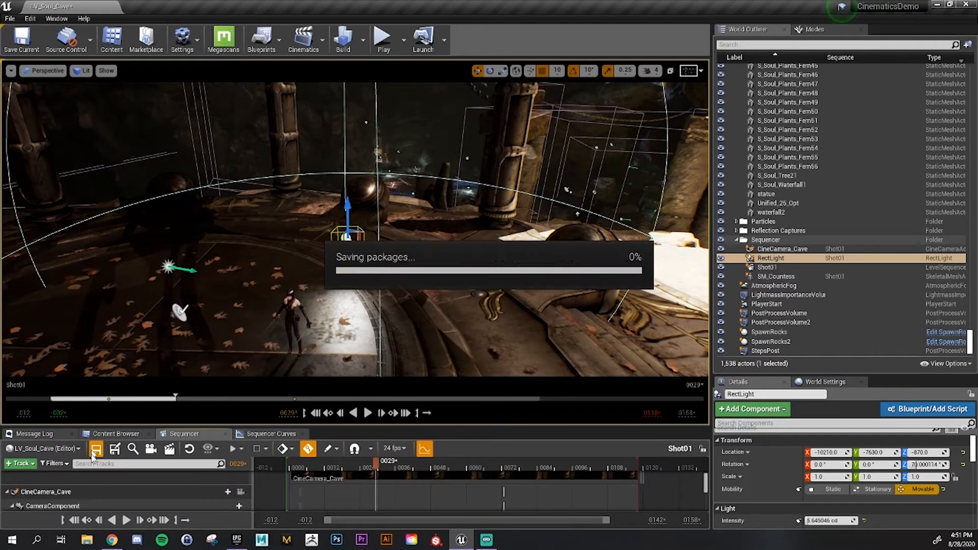
{"action": "left_click", "coordinate": [826, 261]}
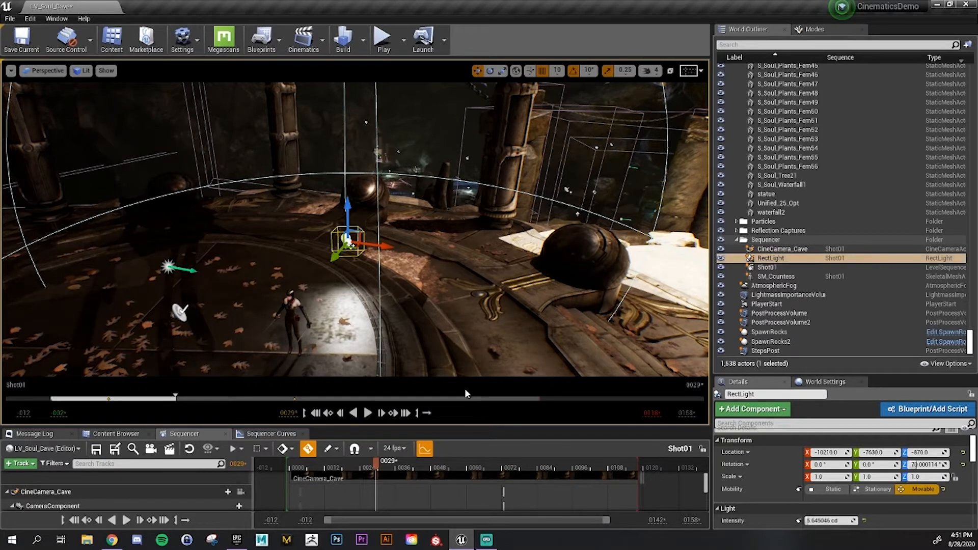
{"action": "left_click_drag", "start_coordinate": [452, 432], "coordinate": [452, 362]}
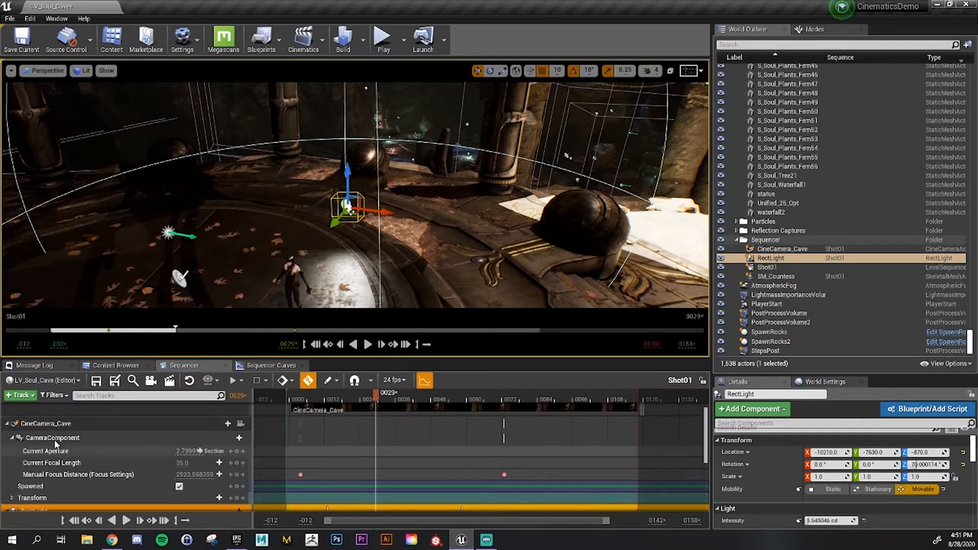
{"action": "scroll", "coordinate": [226, 479], "scroll_direction": "down", "scroll_amount": 5}
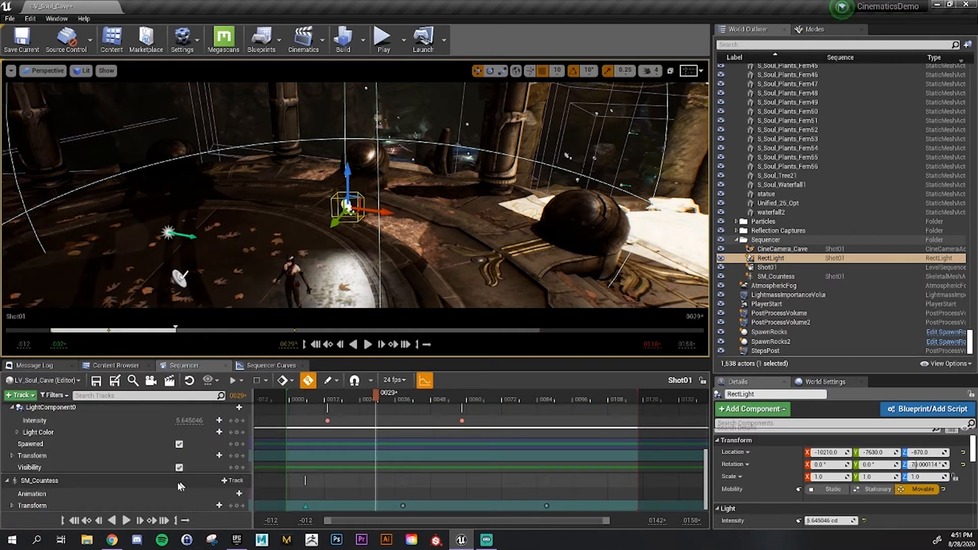
{"action": "scroll", "coordinate": [148, 481], "scroll_direction": "up", "scroll_amount": 5}
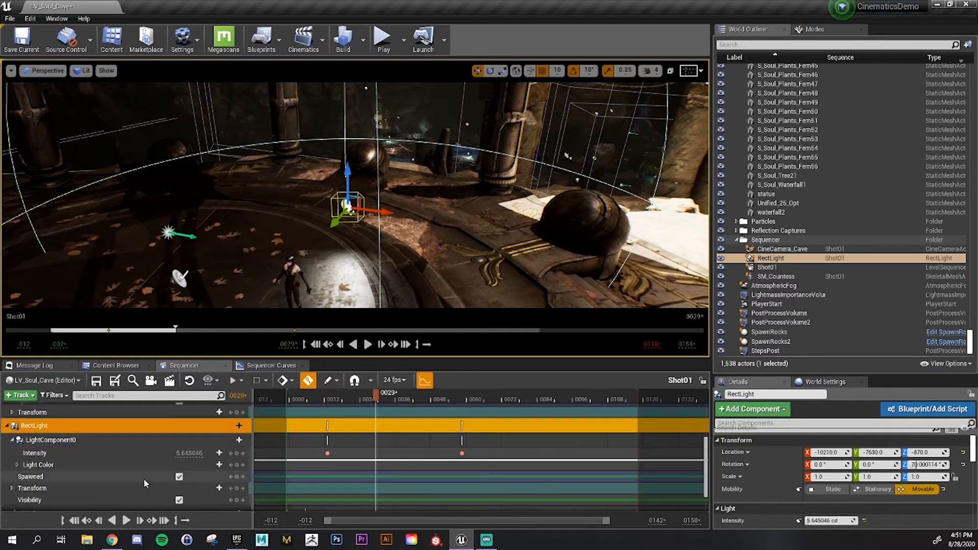
Shift the CineCamera_Cave camera cut to the start of Shot01's playback range and scrub the playhead to frame 70
{"action": "scroll", "coordinate": [145, 483], "scroll_direction": "up", "scroll_amount": 3}
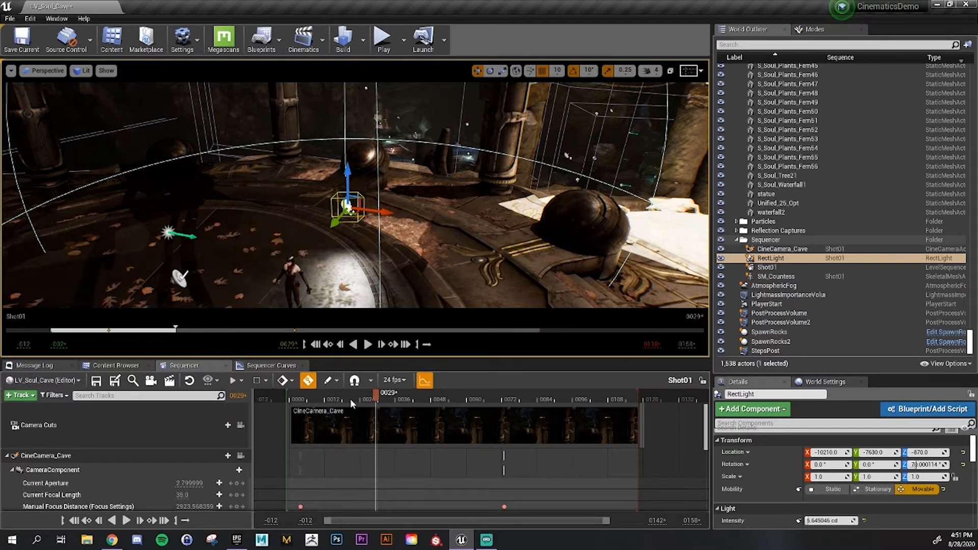
{"action": "left_click_drag", "start_coordinate": [350, 401], "coordinate": [293, 429]}
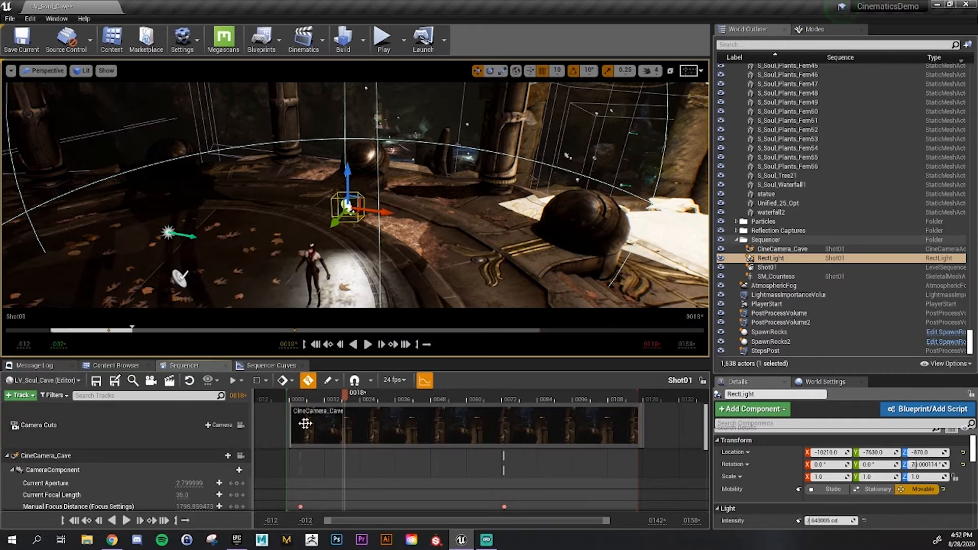
{"action": "left_click_drag", "start_coordinate": [304, 424], "coordinate": [299, 424]}
{"action": "left_click_drag", "start_coordinate": [348, 396], "coordinate": [598, 396]}
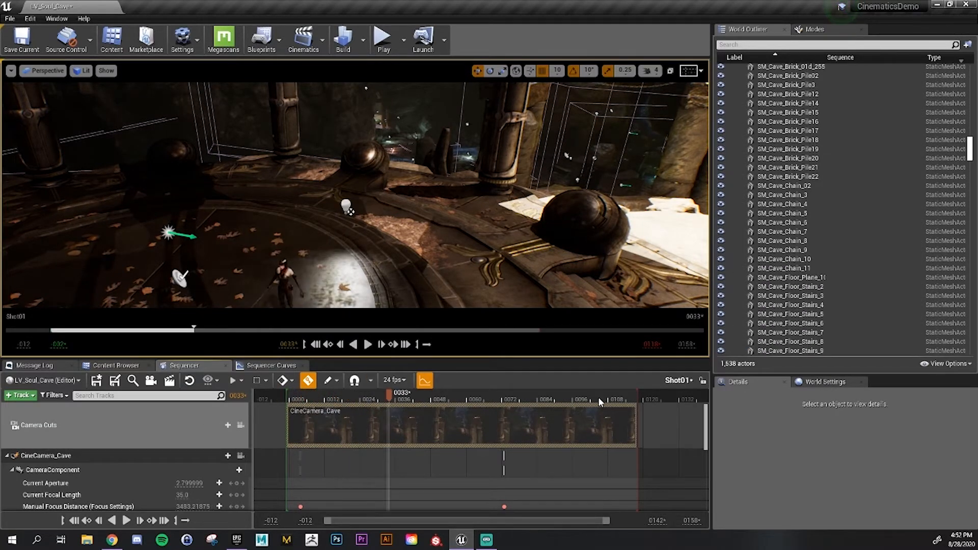
{"action": "left_click", "coordinate": [664, 400]}
{"action": "left_click_drag", "start_coordinate": [499, 415], "coordinate": [498, 415]}
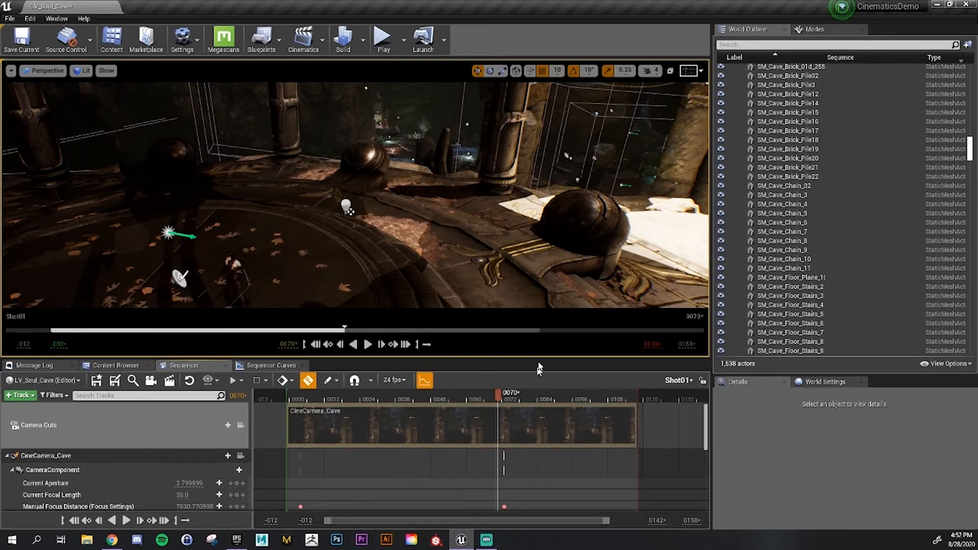
Make the Sequencer area slightly taller and save the Shot01 sequence
{"action": "left_click_drag", "start_coordinate": [535, 358], "coordinate": [535, 366]}
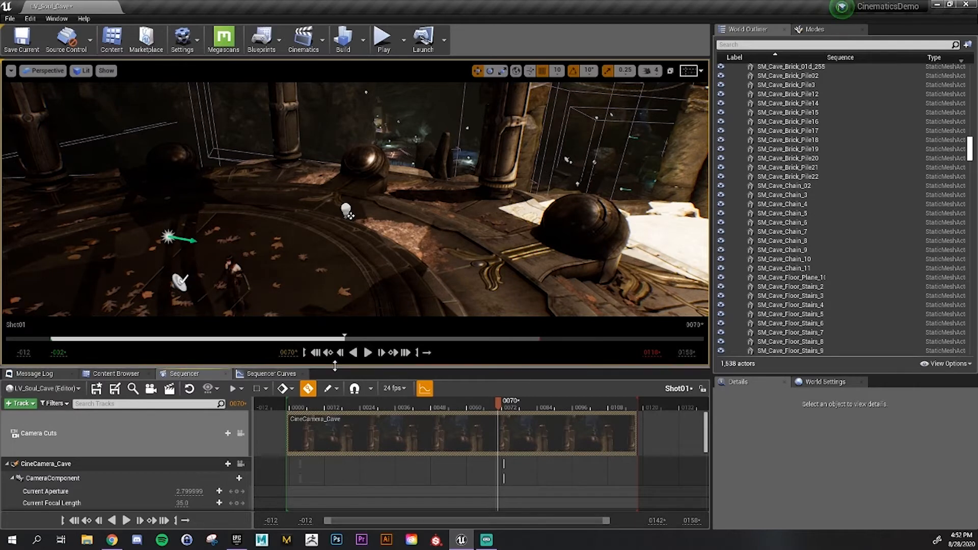
{"action": "left_click_drag", "start_coordinate": [334, 366], "coordinate": [335, 343]}
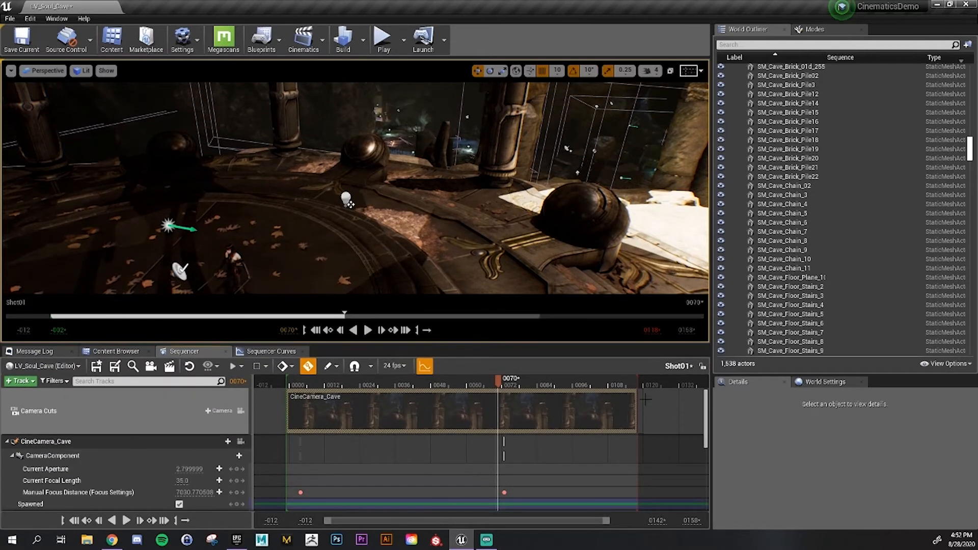
{"action": "left_click", "coordinate": [97, 366]}
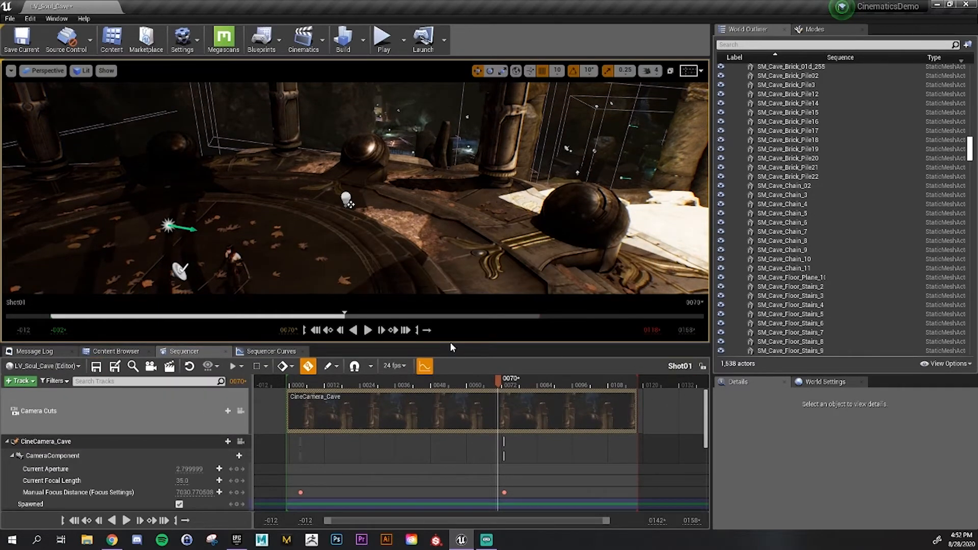
{"action": "key", "text": "super+Down"}
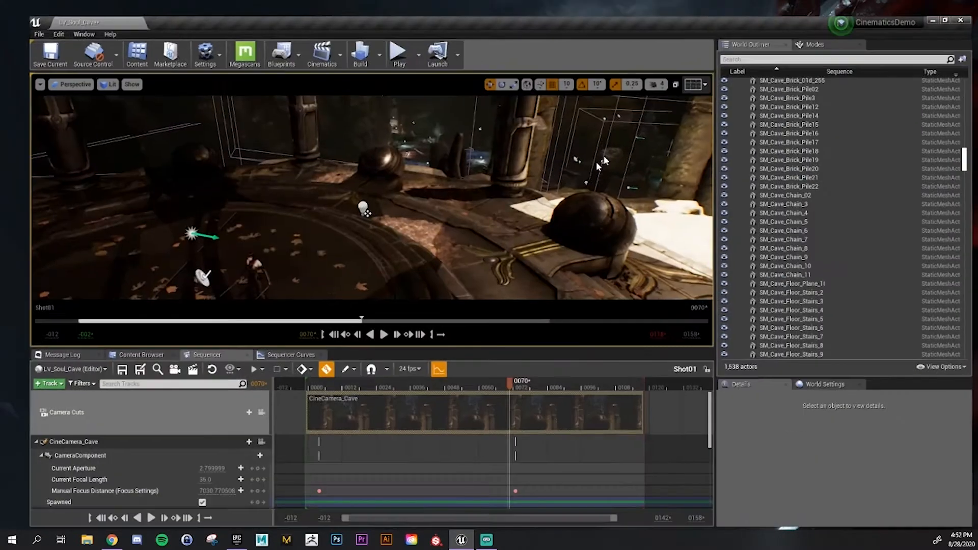
{"action": "key", "text": "super+Up"}
{"action": "key", "text": "super+Down"}
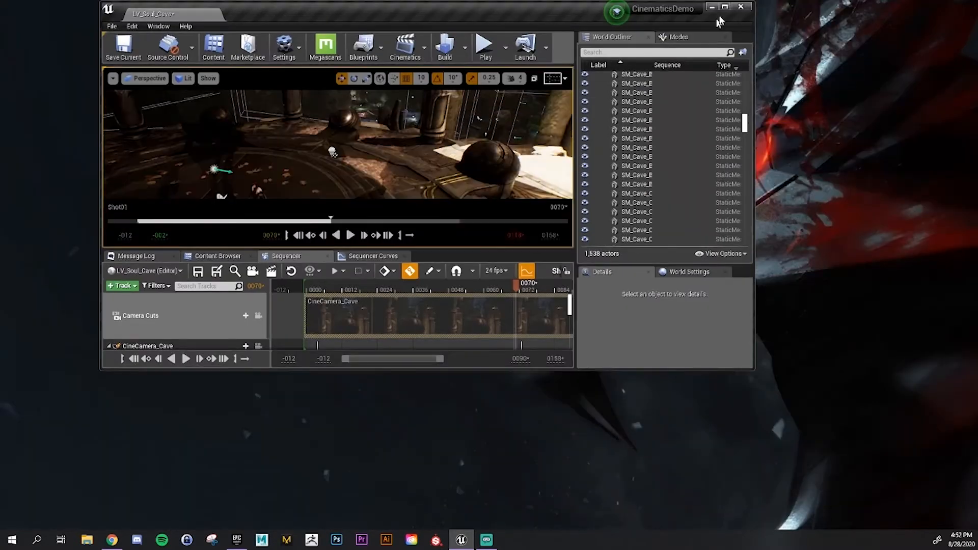
{"action": "key", "text": "super+Up"}
Show the Cinematics/LevelSequences folder in an enlarged Content Browser
{"action": "left_click", "coordinate": [121, 354]}
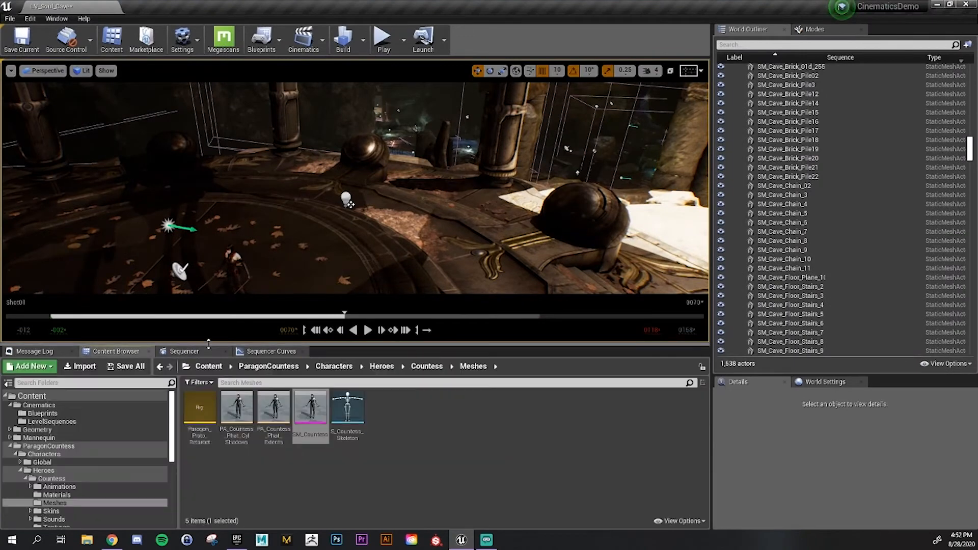
{"action": "left_click_drag", "start_coordinate": [207, 343], "coordinate": [196, 262]}
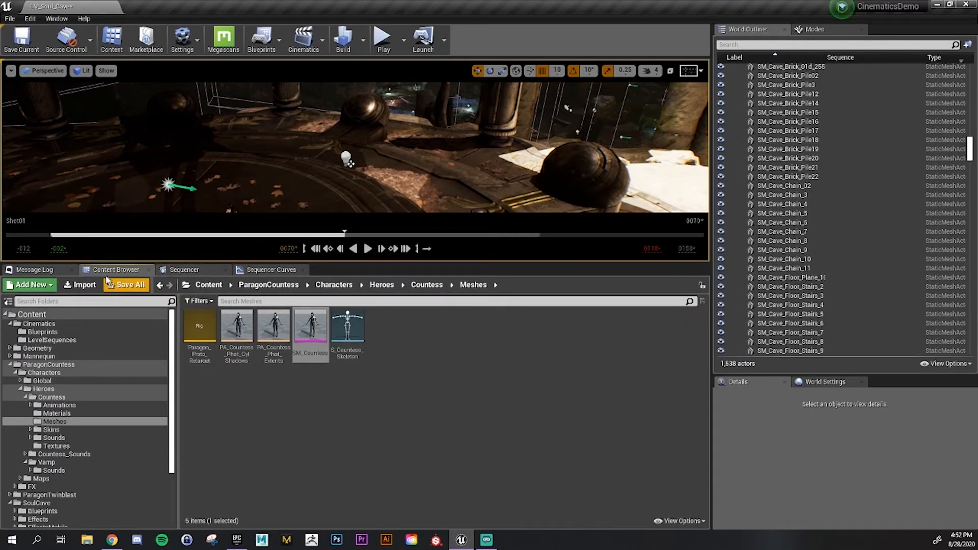
{"action": "left_click", "coordinate": [38, 324]}
{"action": "left_click", "coordinate": [52, 340]}
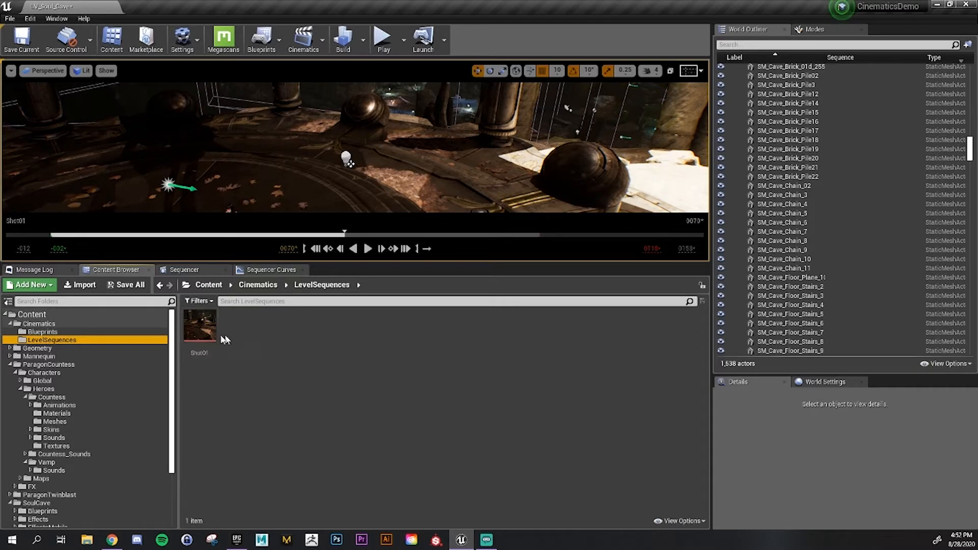
{"action": "left_click", "coordinate": [199, 328]}
{"action": "left_click", "coordinate": [240, 332]}
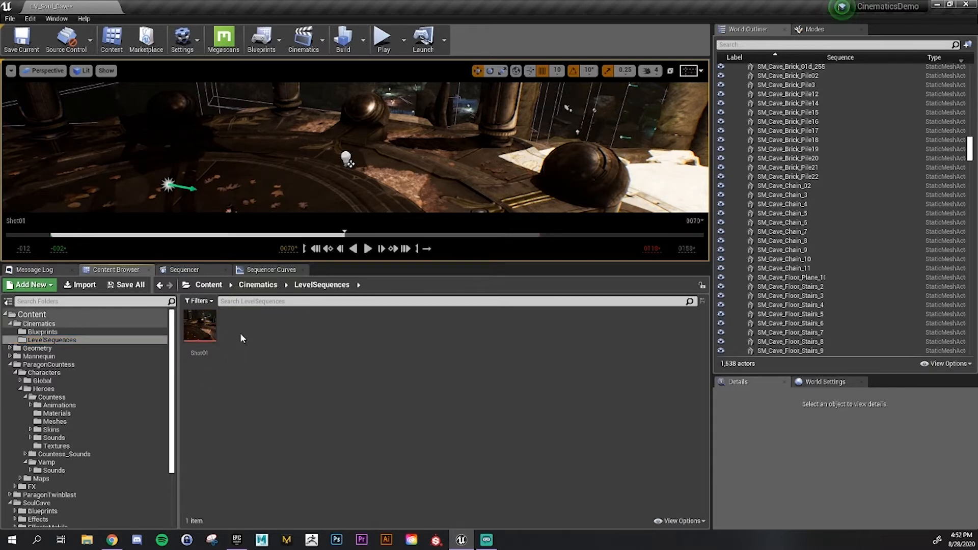
{"action": "right_click", "coordinate": [231, 332]}
{"action": "left_click", "coordinate": [230, 336]}
{"action": "right_click", "coordinate": [245, 341]}
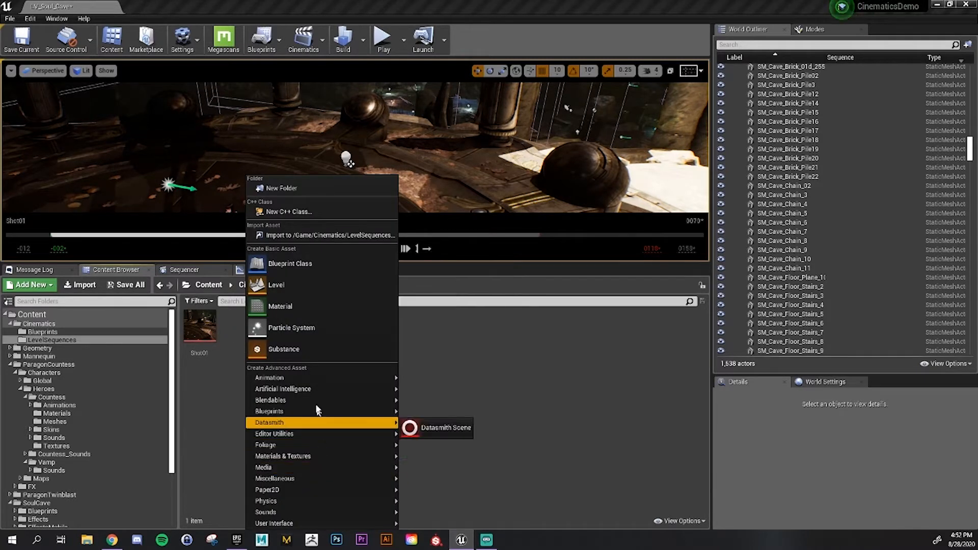
{"action": "mouse_move", "coordinate": [265, 381]}
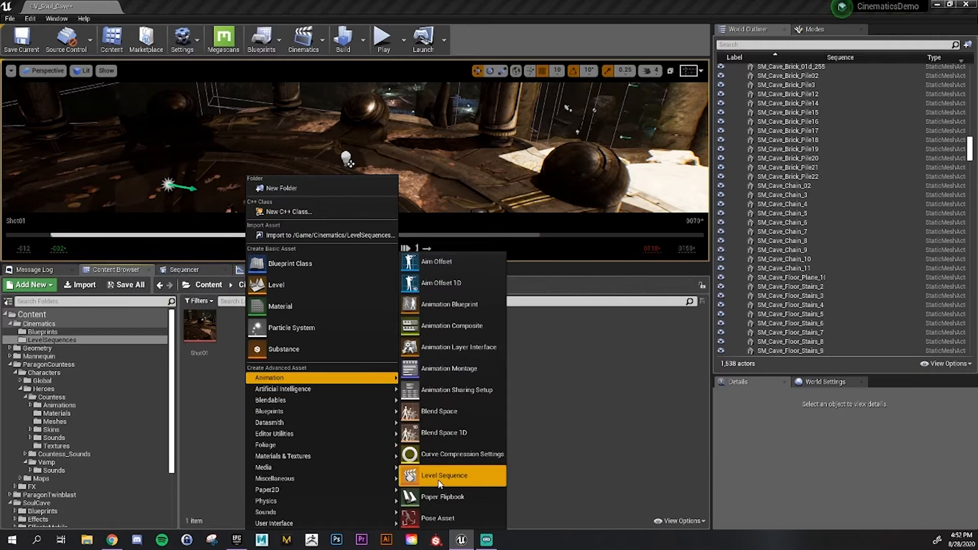
{"action": "left_click", "coordinate": [564, 446]}
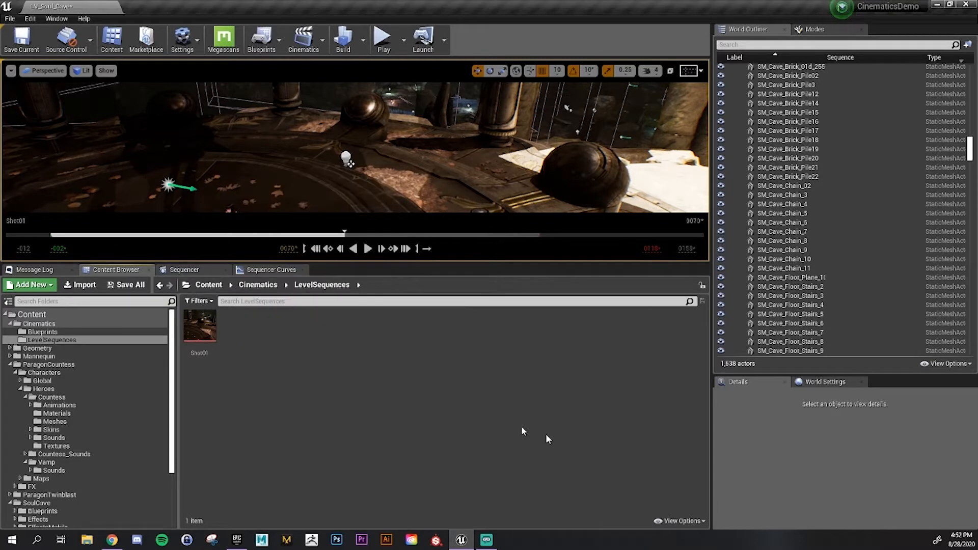
Duplicate the Shot01 level sequence and name the copy Shot02
{"action": "left_click", "coordinate": [211, 337]}
{"action": "left_click", "coordinate": [182, 339]}
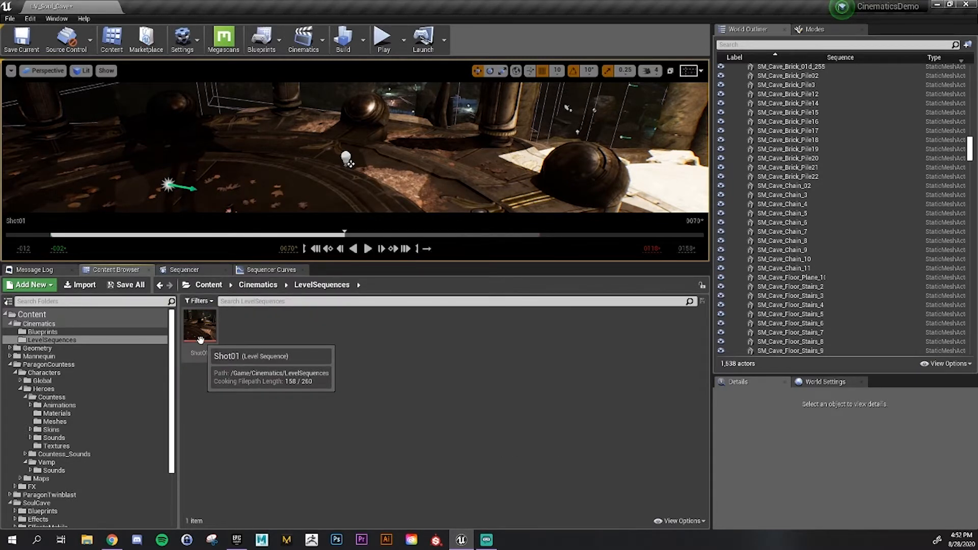
{"action": "left_click", "coordinate": [189, 338]}
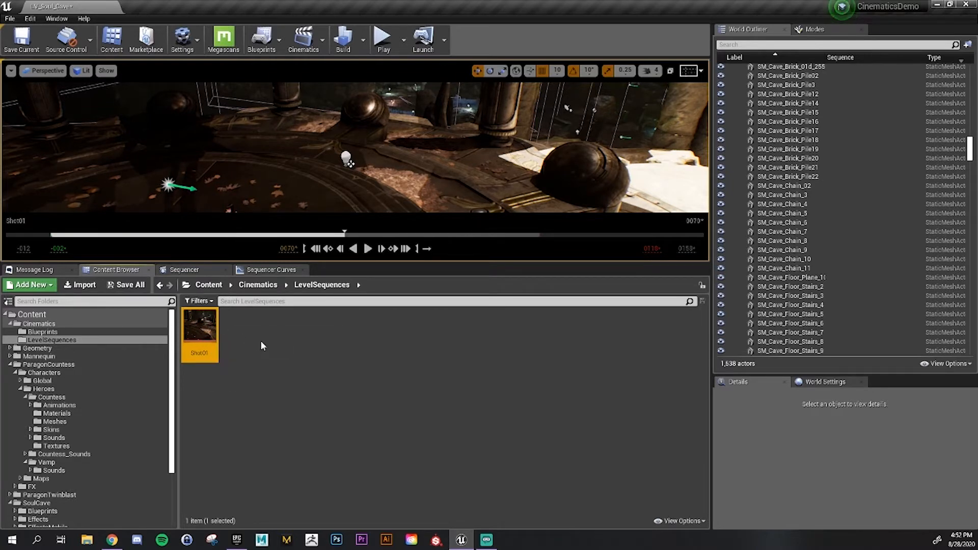
{"action": "key", "text": "ctrl+w"}
{"action": "key", "text": "Return"}
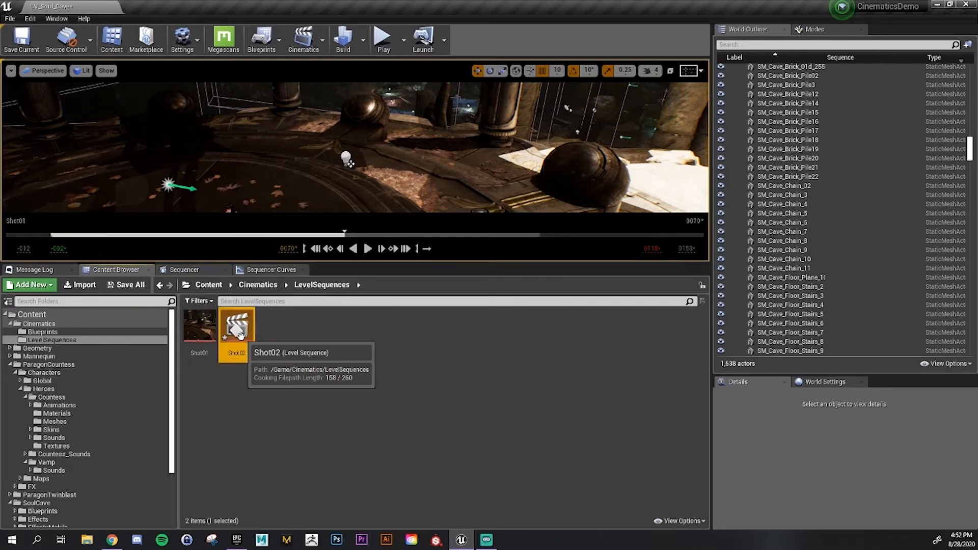
Open Shot02 in Sequencer, review its tracks, and scrub to frame 36 with the Countess in closer view
{"action": "double_click", "coordinate": [241, 335]}
{"action": "scroll", "coordinate": [99, 465], "scroll_direction": "down", "scroll_amount": 2}
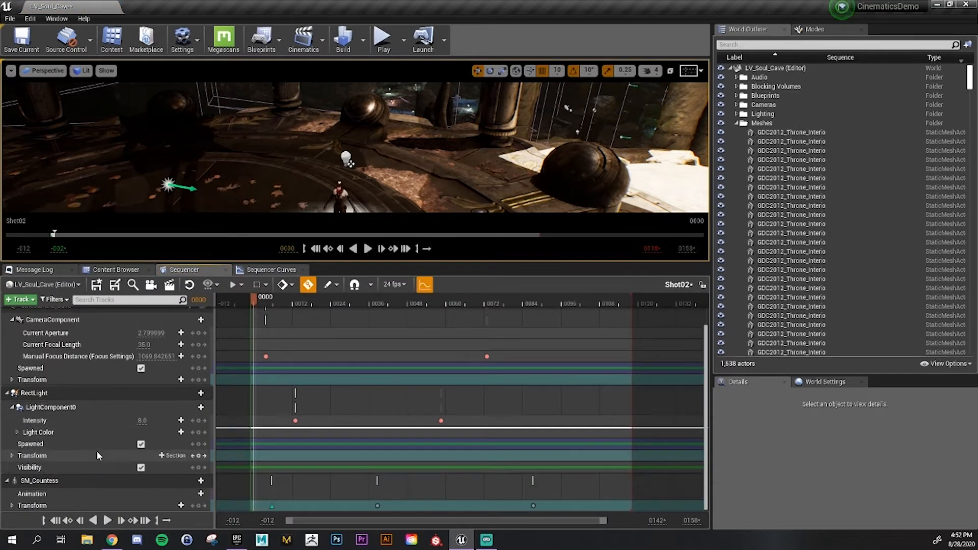
{"action": "scroll", "coordinate": [92, 461], "scroll_direction": "up", "scroll_amount": 2}
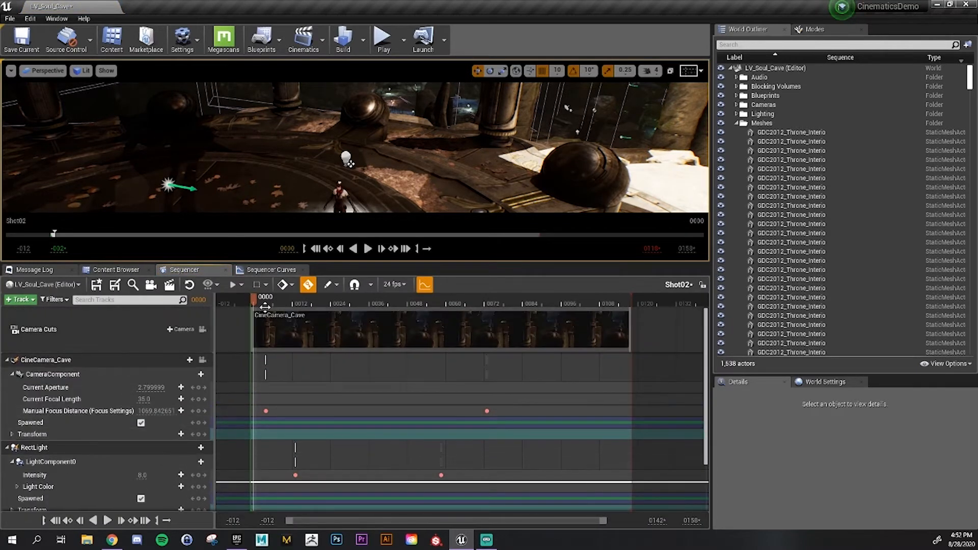
{"action": "left_click_drag", "start_coordinate": [256, 302], "coordinate": [371, 351]}
{"action": "right_click_drag", "start_coordinate": [354, 148], "coordinate": [326, 198]}
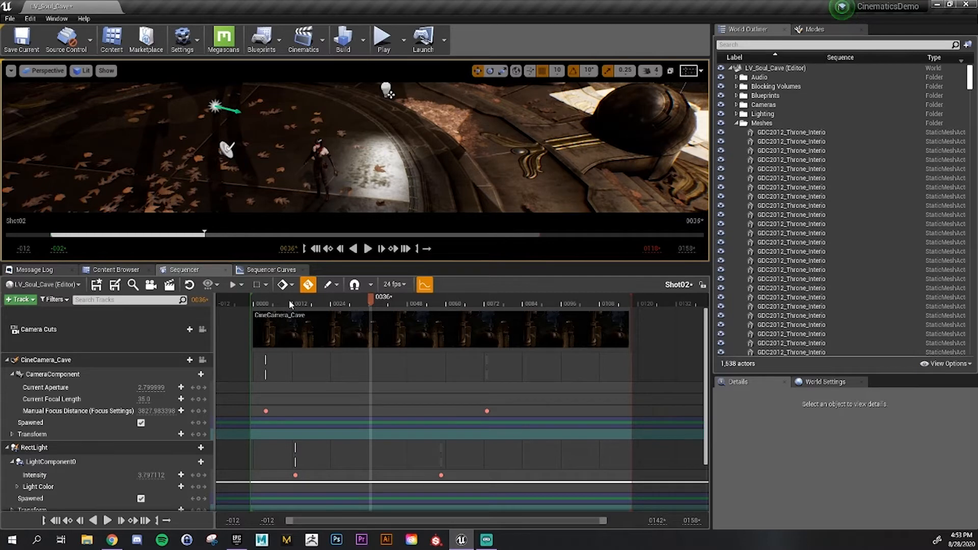
Move Shot02's playhead to frame 12 and save the sequence
{"action": "left_click", "coordinate": [289, 300]}
{"action": "left_click", "coordinate": [295, 305]}
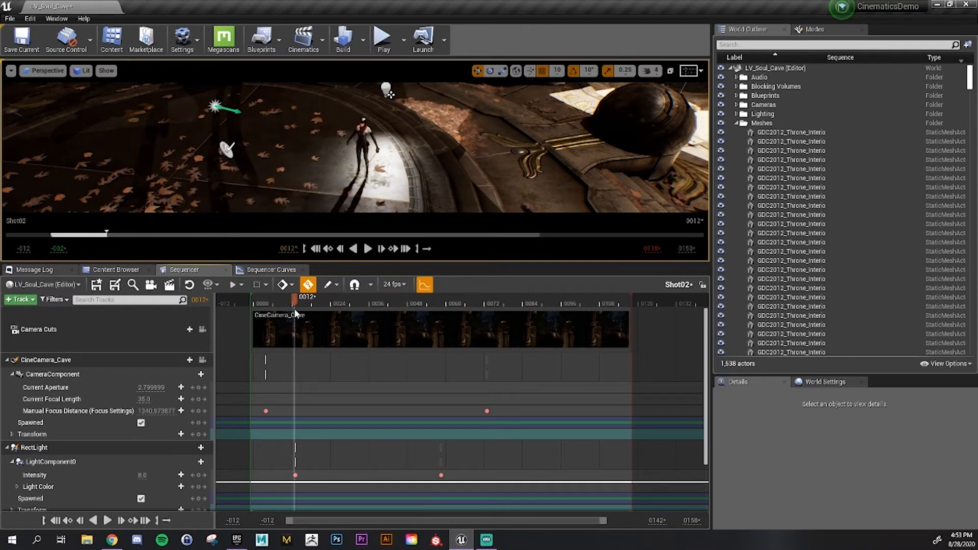
{"action": "left_click", "coordinate": [96, 284]}
Open Shot01 and Shot02 in turn from the LevelSequences folder to compare them, ending back in the folder
{"action": "left_click", "coordinate": [127, 272]}
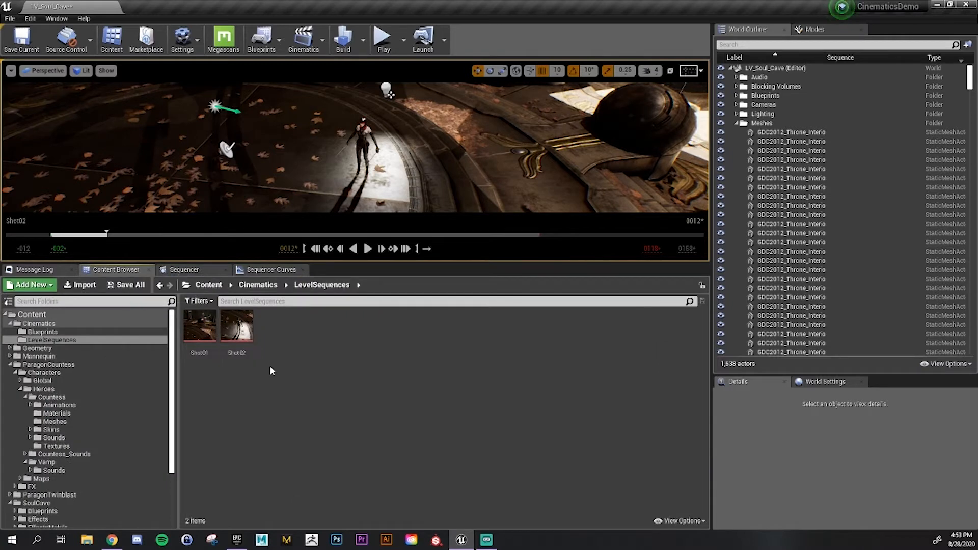
{"action": "right_click", "coordinate": [293, 340]}
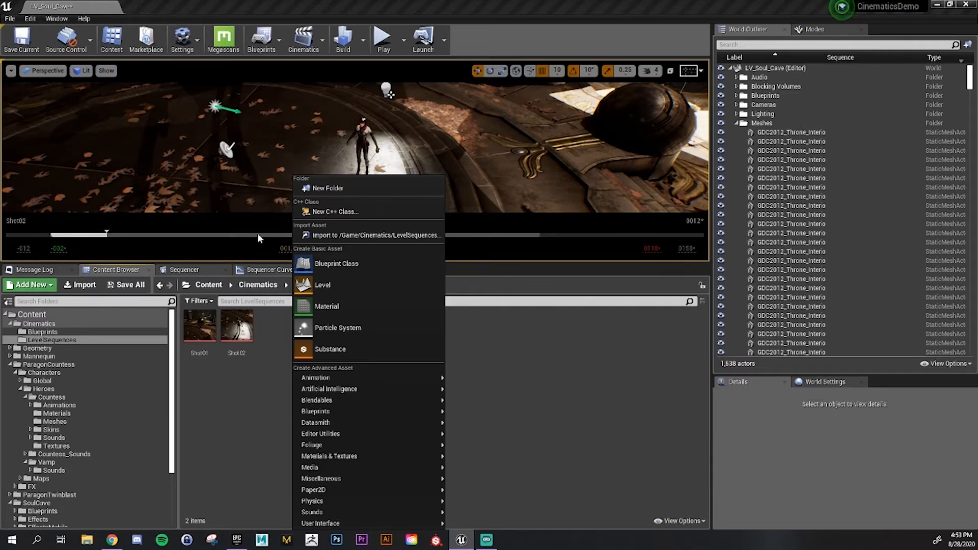
{"action": "left_click", "coordinate": [249, 417]}
{"action": "double_click", "coordinate": [199, 325]}
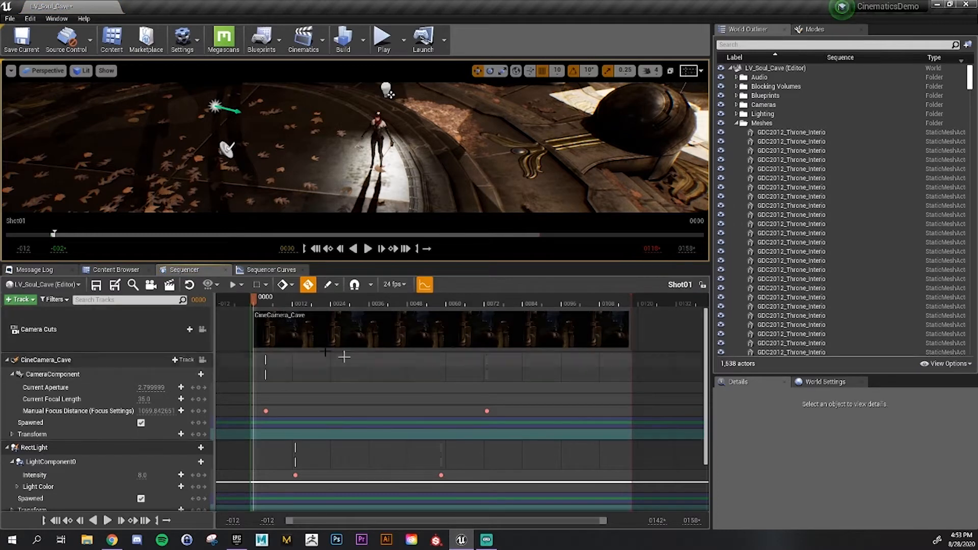
{"action": "left_click", "coordinate": [115, 270]}
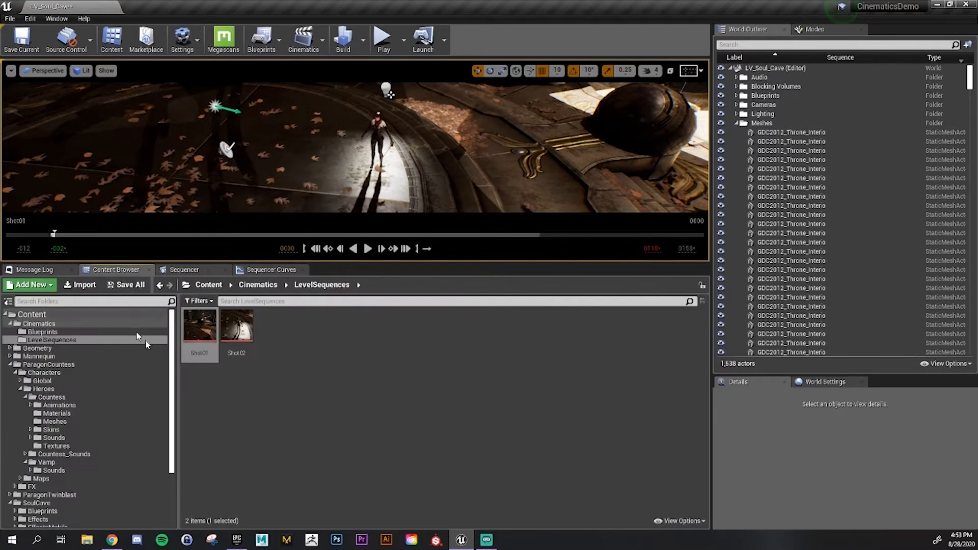
{"action": "double_click", "coordinate": [235, 328]}
{"action": "left_click", "coordinate": [116, 270]}
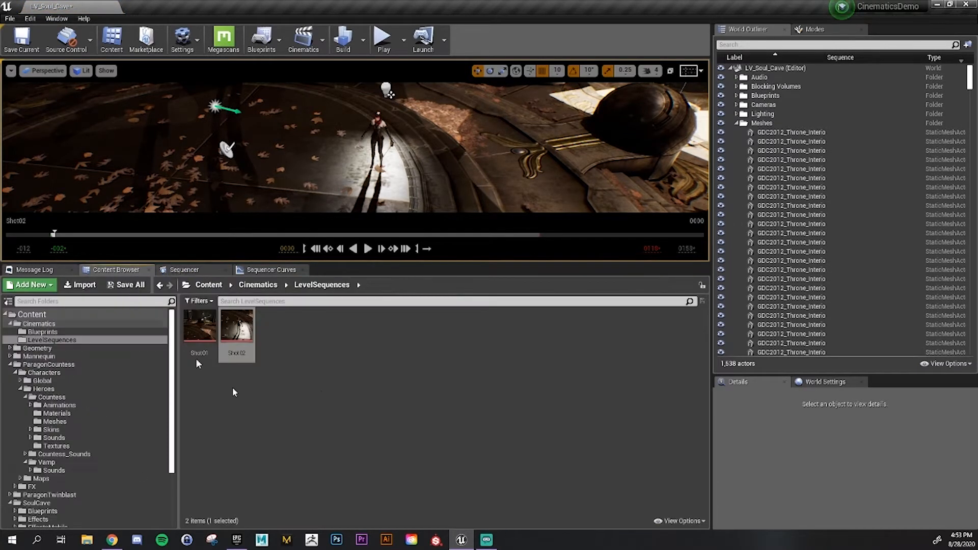
{"action": "left_click", "coordinate": [200, 328]}
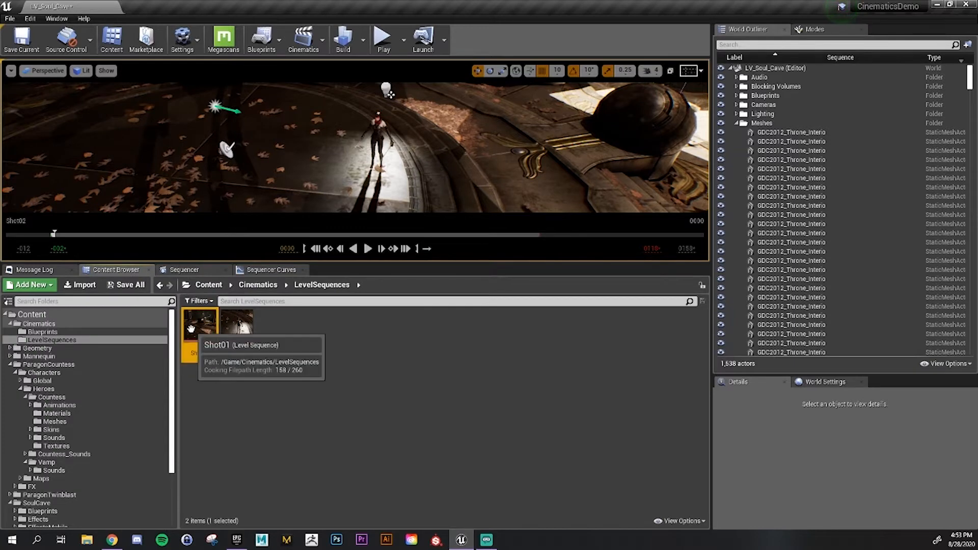
{"action": "left_click", "coordinate": [237, 336]}
{"action": "left_click", "coordinate": [198, 343]}
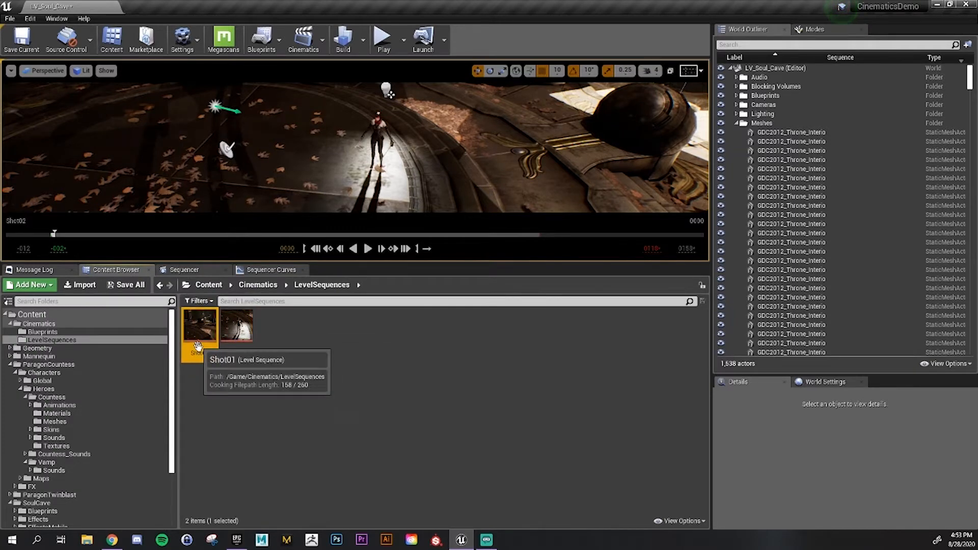
{"action": "left_click", "coordinate": [204, 377]}
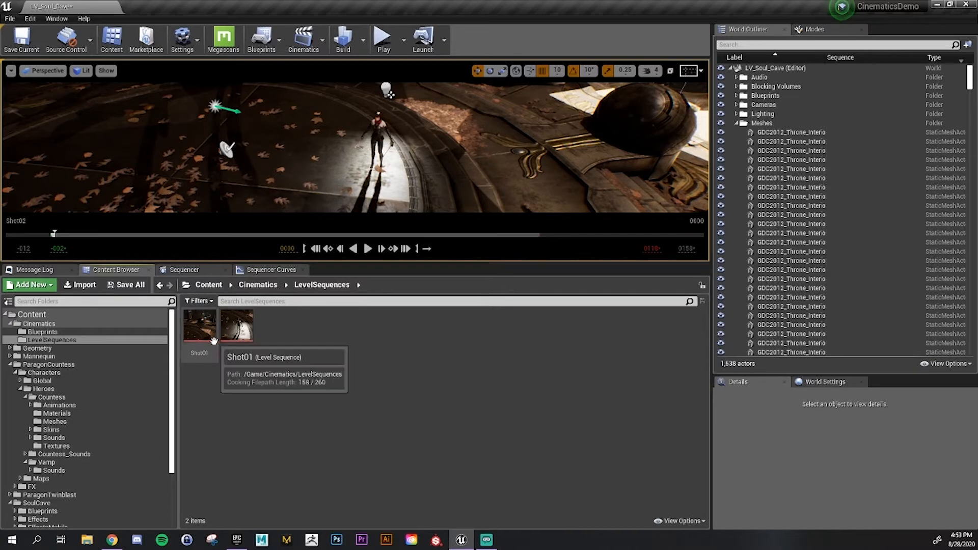
Create a new Level Sequence named MasterSequence in the LevelSequences folder
{"action": "right_click", "coordinate": [299, 341]}
{"action": "mouse_move", "coordinate": [323, 399]}
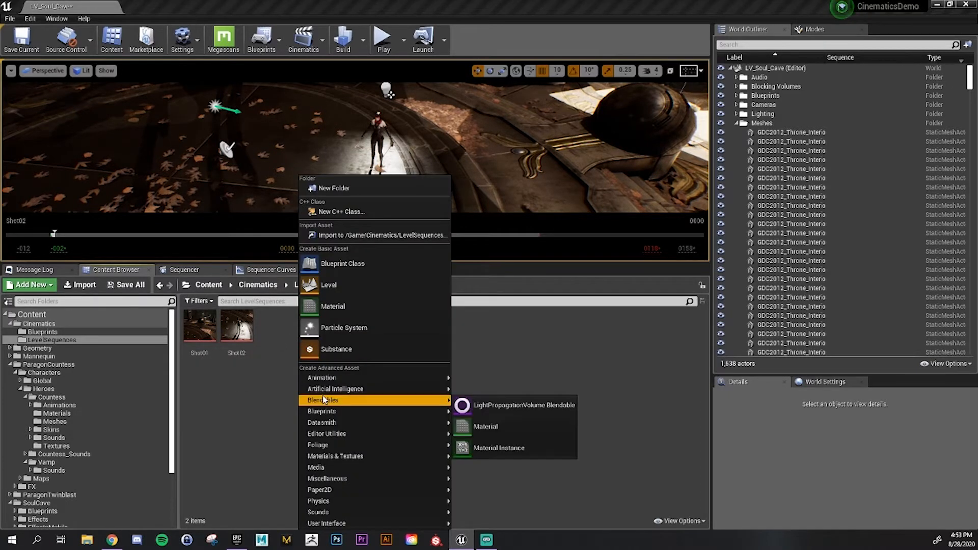
{"action": "mouse_move", "coordinate": [331, 377]}
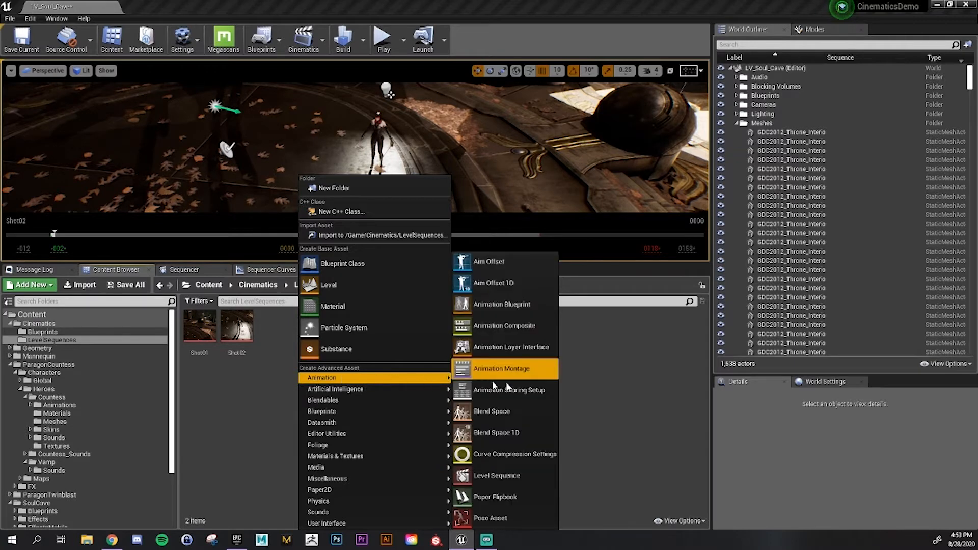
{"action": "left_click", "coordinate": [508, 476]}
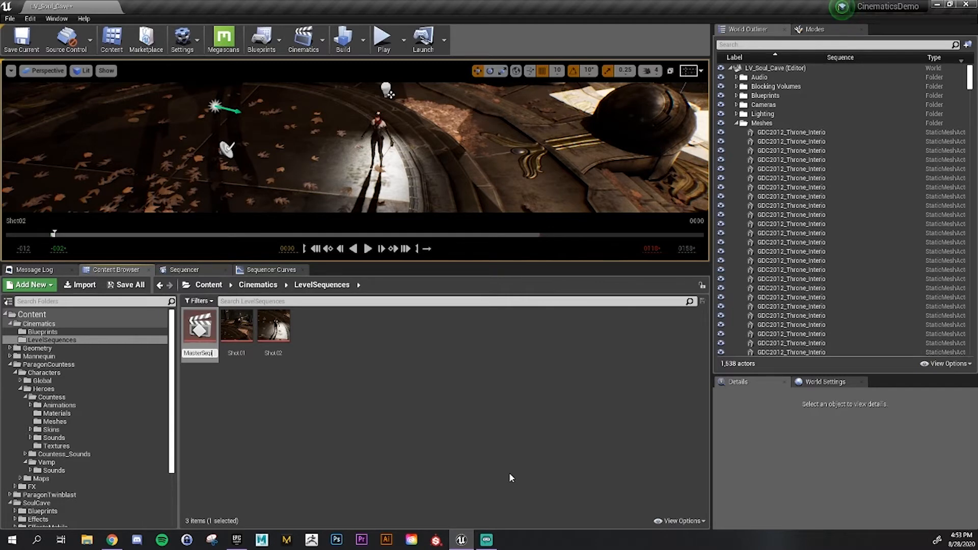
{"action": "type", "text": "MasterSequence"}
{"action": "key", "text": "Return"}
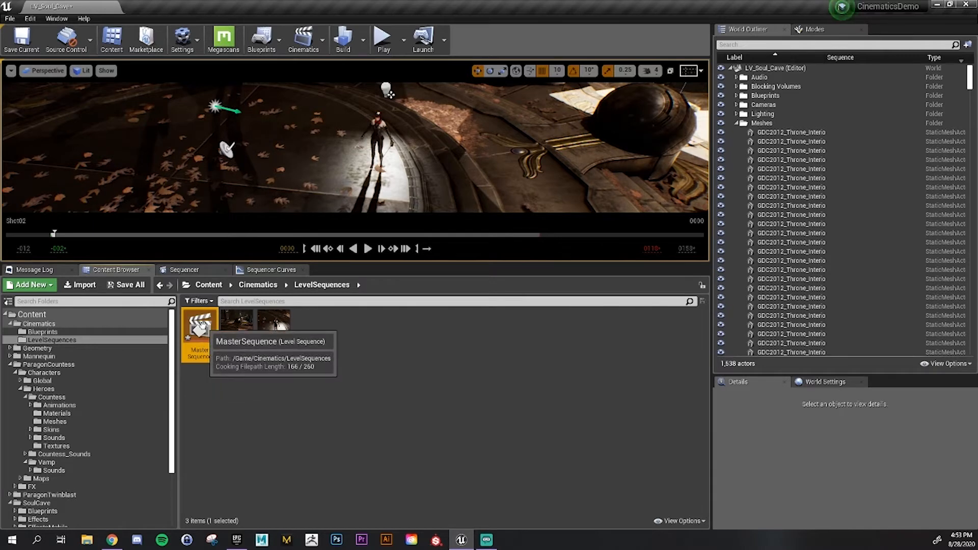
Open MasterSequence in Sequencer and add a Shot Track to it
{"action": "double_click", "coordinate": [203, 345]}
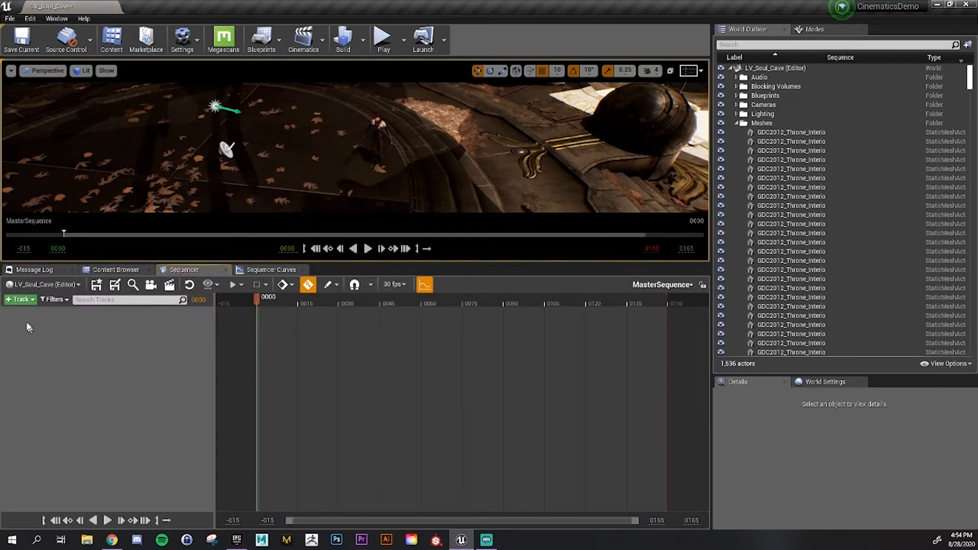
{"action": "left_click", "coordinate": [23, 299]}
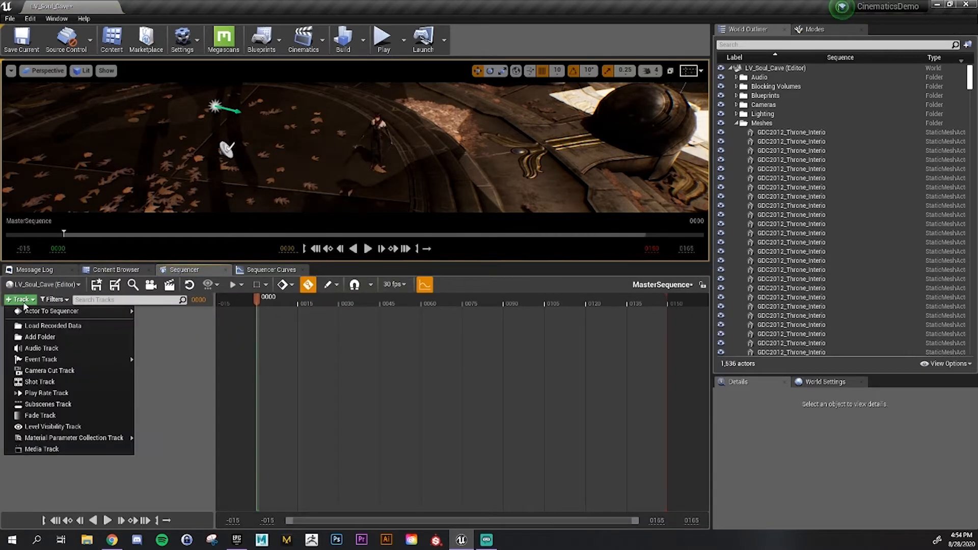
{"action": "left_click", "coordinate": [32, 382]}
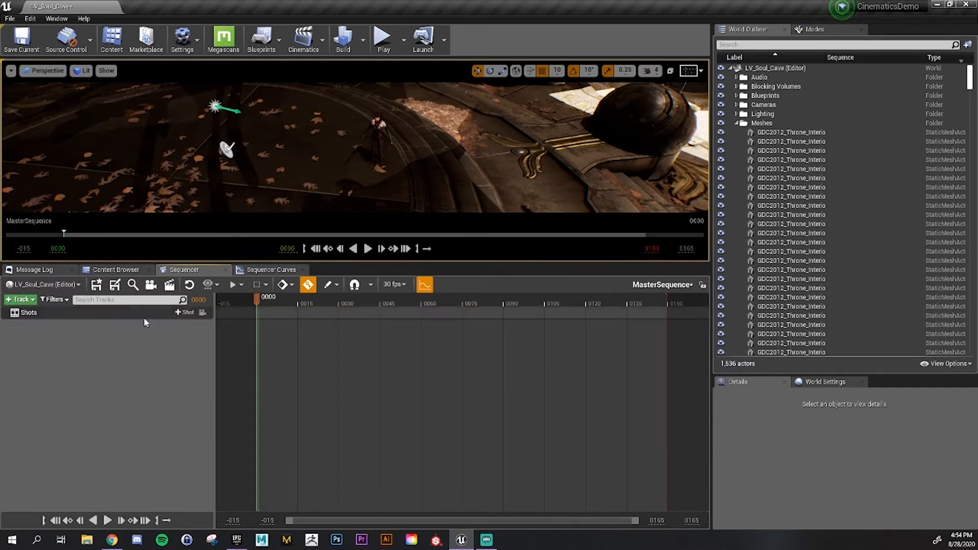
Add Shot01 and Shot02 to the Shots track of MasterSequence, both starting at frame 0
{"action": "left_click", "coordinate": [183, 312]}
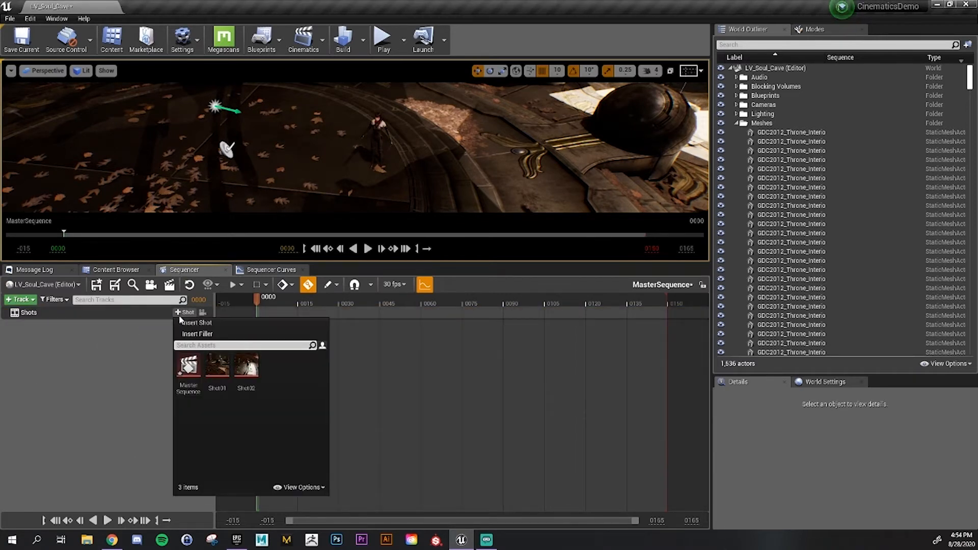
{"action": "left_click", "coordinate": [157, 317]}
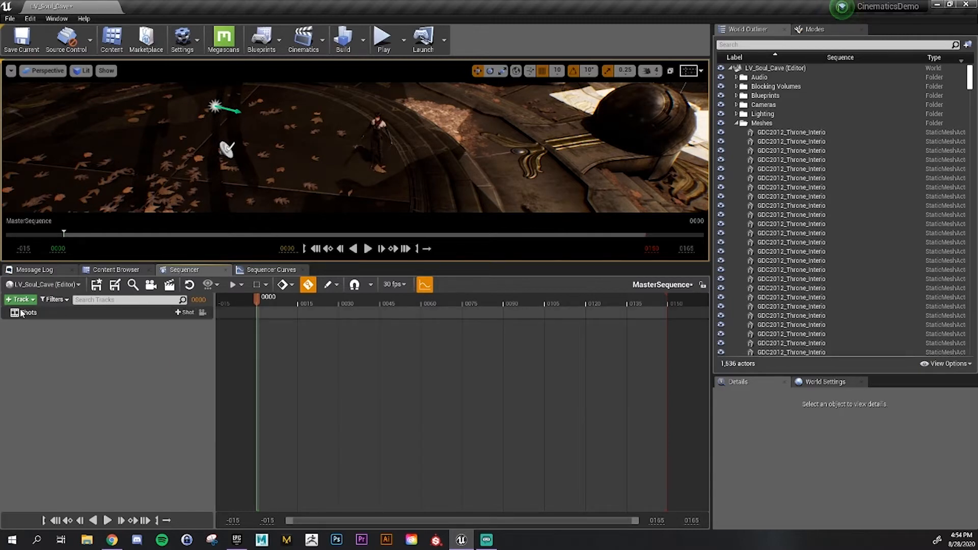
{"action": "left_click", "coordinate": [179, 312]}
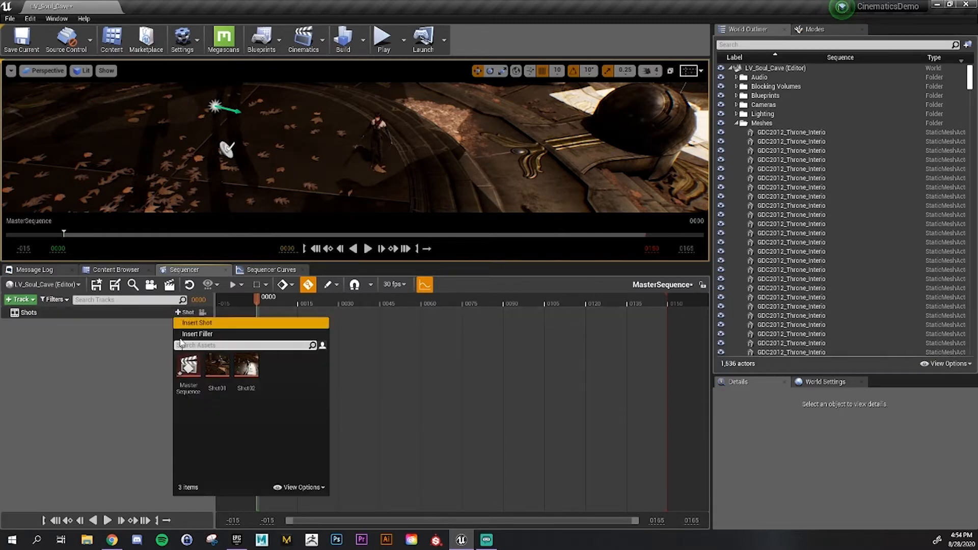
{"action": "left_click", "coordinate": [216, 387]}
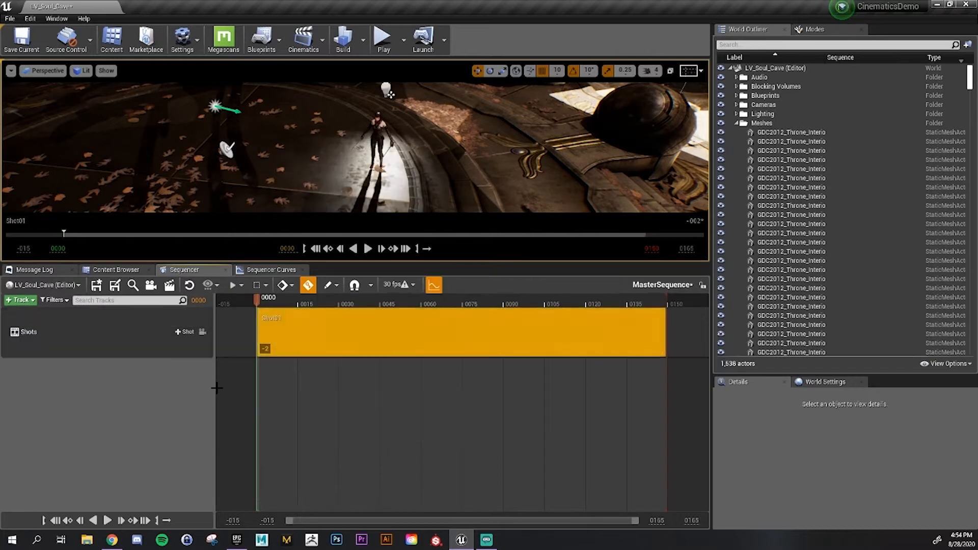
{"action": "left_click", "coordinate": [188, 331]}
{"action": "left_click", "coordinate": [242, 397]}
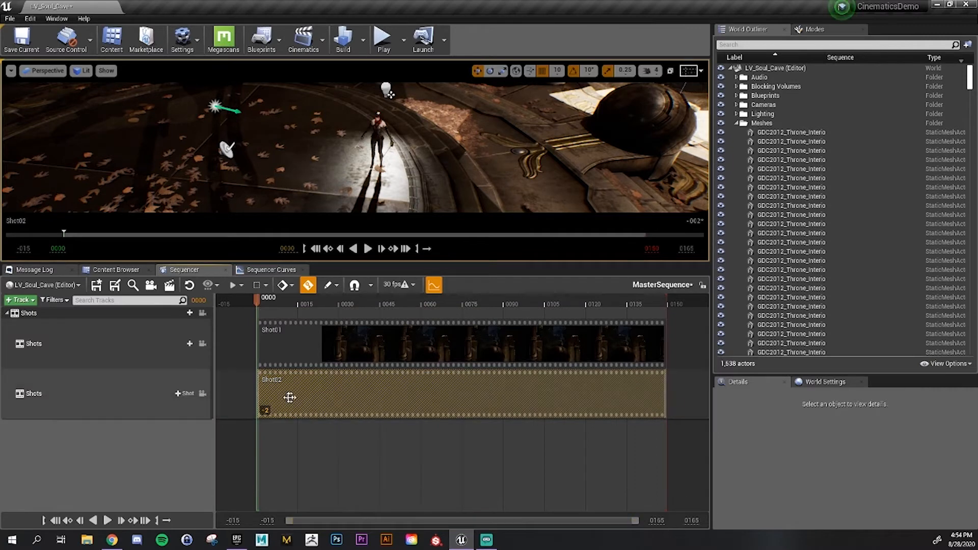
Trim the beginning of the Shot02 clip to about frame 105 and widen the timeline's view range to frame 403
{"action": "left_click_drag", "start_coordinate": [288, 391], "coordinate": [282, 343]}
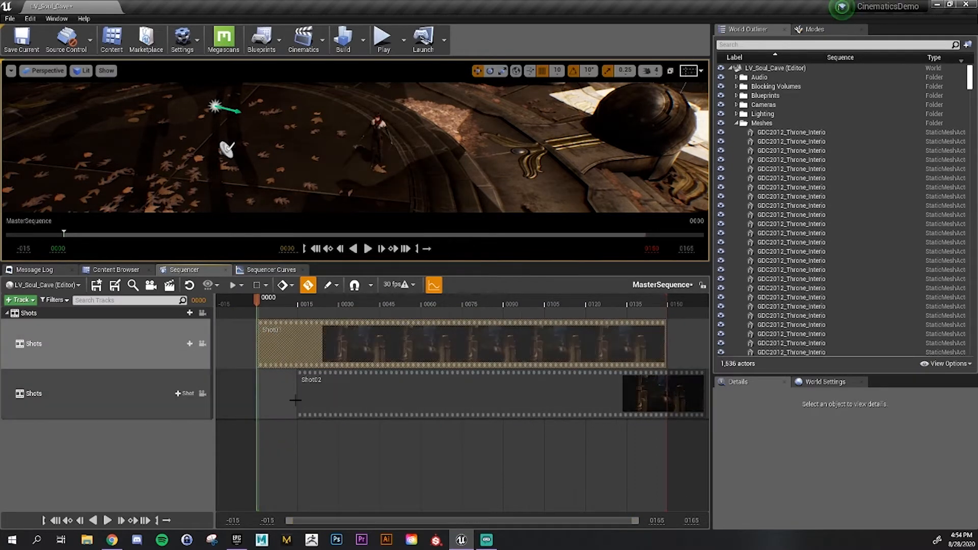
{"action": "left_click_drag", "start_coordinate": [297, 391], "coordinate": [546, 393]}
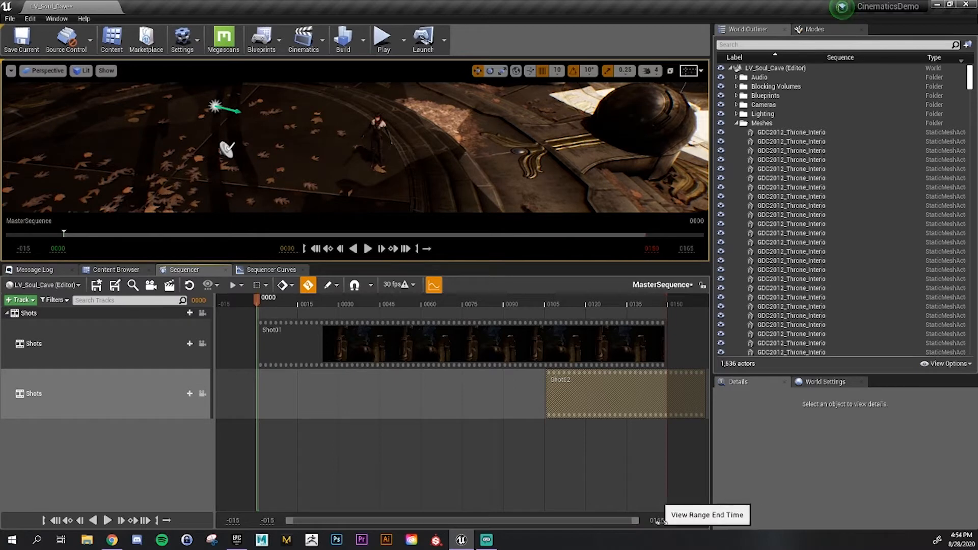
{"action": "left_click_drag", "start_coordinate": [656, 521], "coordinate": [718, 521]}
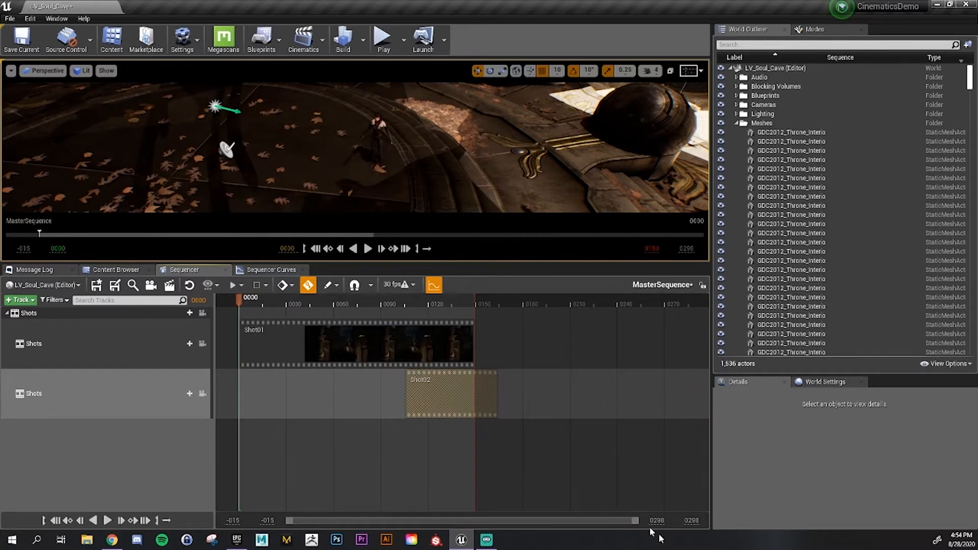
{"action": "left_click", "coordinate": [695, 520]}
{"action": "left_click_drag", "start_coordinate": [653, 522], "coordinate": [706, 522]}
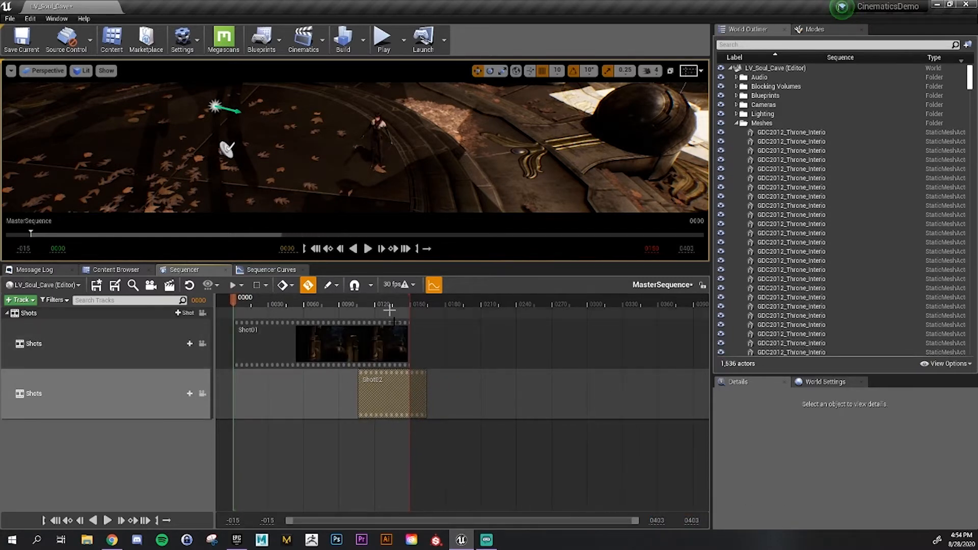
Move the Shot02 clip to start at about frame 196 and the Shot01 clip to start at about frame 41
{"action": "left_click_drag", "start_coordinate": [386, 400], "coordinate": [493, 400]}
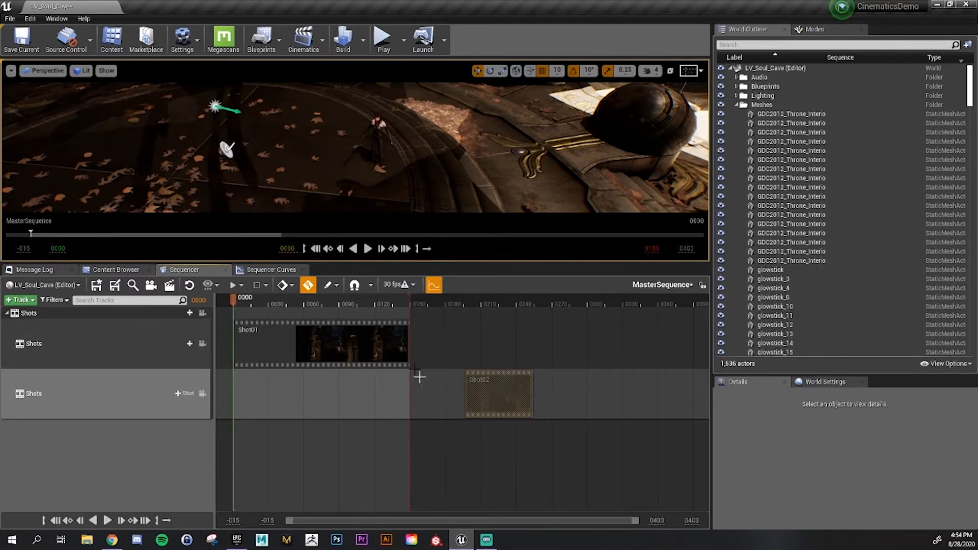
{"action": "left_click_drag", "start_coordinate": [366, 345], "coordinate": [414, 347]}
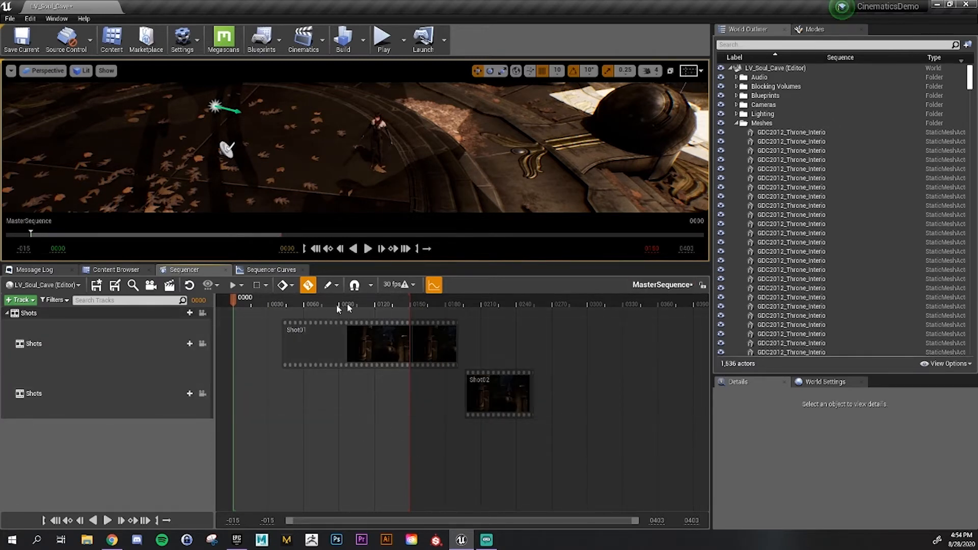
Open Shot01 and Shot02 in turn from their clips, returning to MasterSequence after each one
{"action": "double_click", "coordinate": [316, 331]}
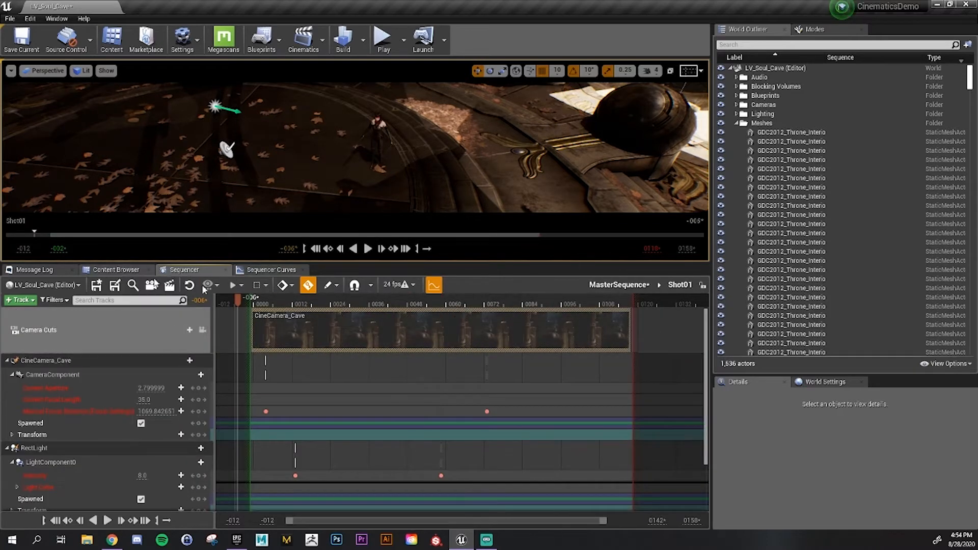
{"action": "left_click", "coordinate": [606, 284]}
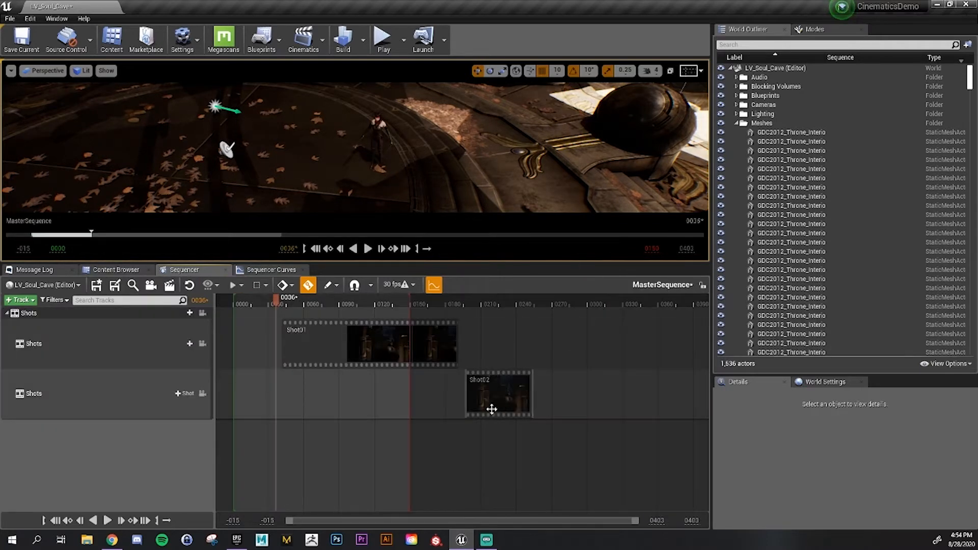
{"action": "double_click", "coordinate": [491, 408]}
{"action": "left_click", "coordinate": [619, 284]}
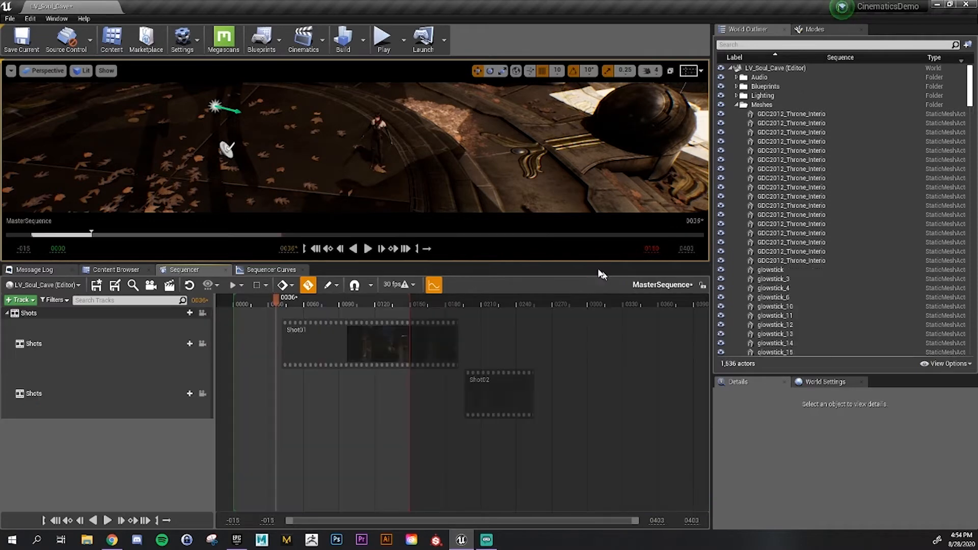
Nudge the Shot02 clip slightly earlier and scrub MasterSequence back and forth over the start of Shot01, ending at frame 23
{"action": "left_click_drag", "start_coordinate": [276, 302], "coordinate": [282, 329]}
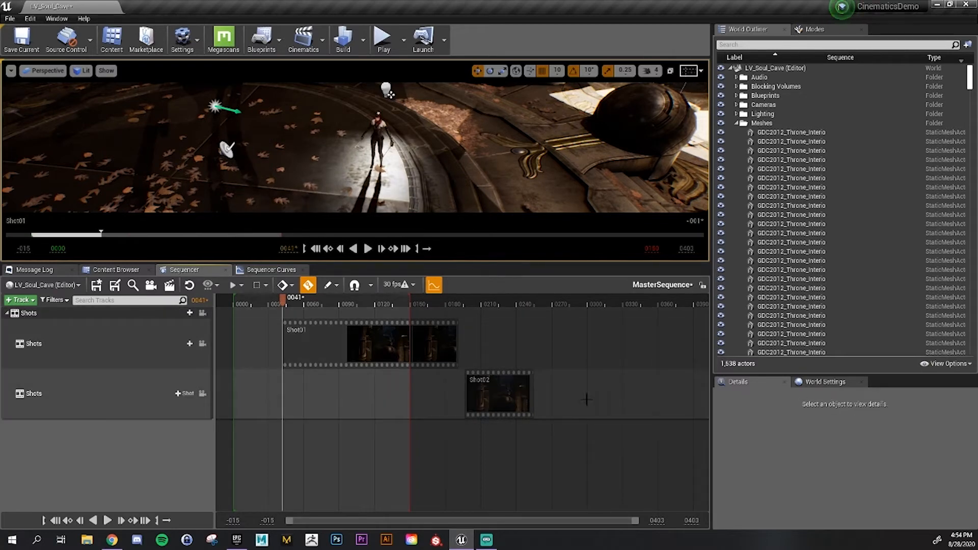
{"action": "left_click_drag", "start_coordinate": [506, 403], "coordinate": [500, 402]}
{"action": "mouse_move", "coordinate": [303, 304]}
{"action": "left_mouse_down"}
{"action": "mouse_move", "coordinate": [451, 307]}
{"action": "mouse_move", "coordinate": [295, 305]}
{"action": "mouse_move", "coordinate": [356, 304]}
{"action": "mouse_move", "coordinate": [303, 305]}
{"action": "left_mouse_up"}
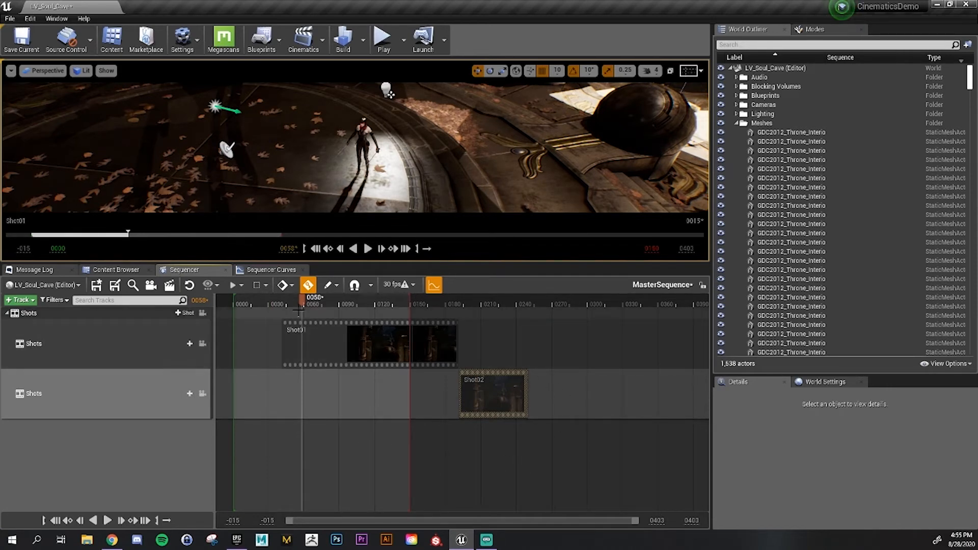
{"action": "left_click_drag", "start_coordinate": [302, 305], "coordinate": [261, 361]}
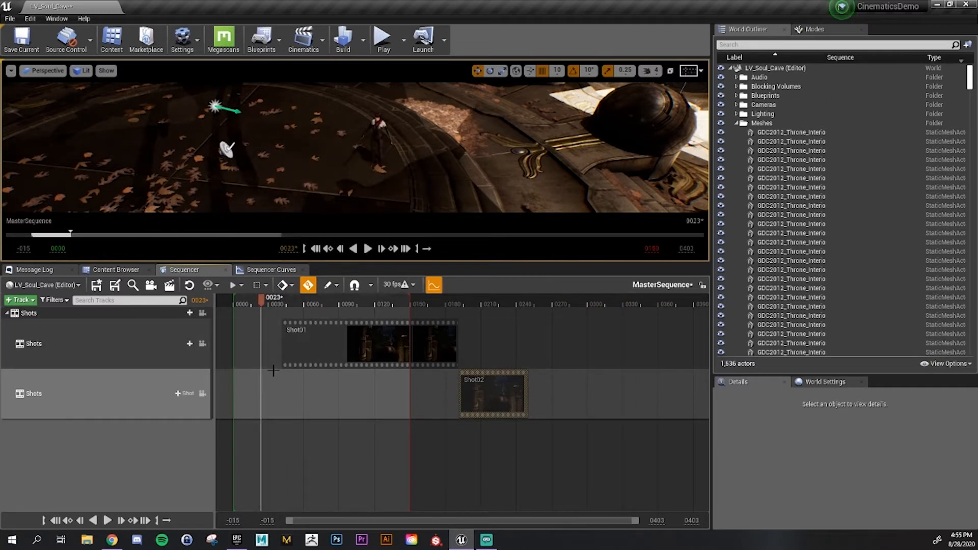
Set MasterSequence's display rate to 24 fps (film) and scrub to frame 68 within Shot01
{"action": "left_click", "coordinate": [402, 286]}
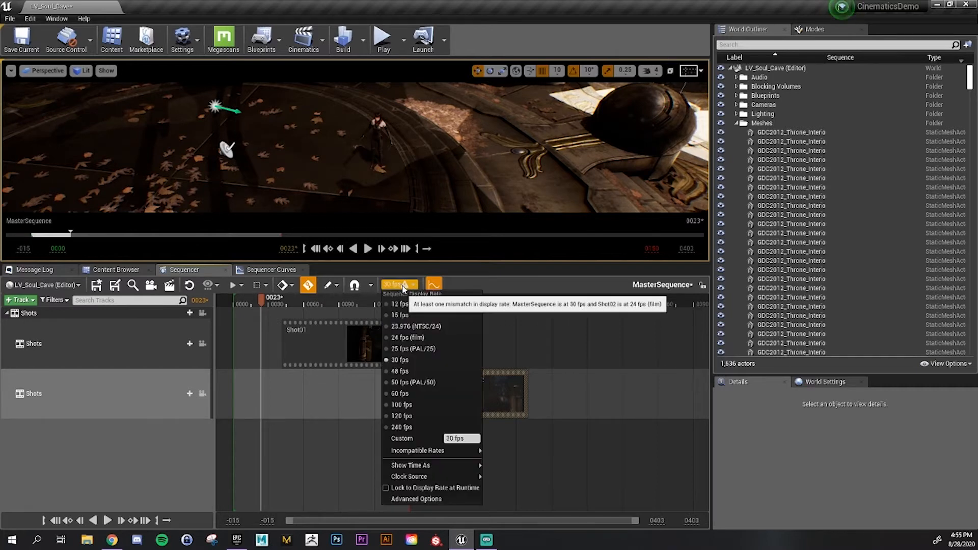
{"action": "left_click", "coordinate": [406, 336]}
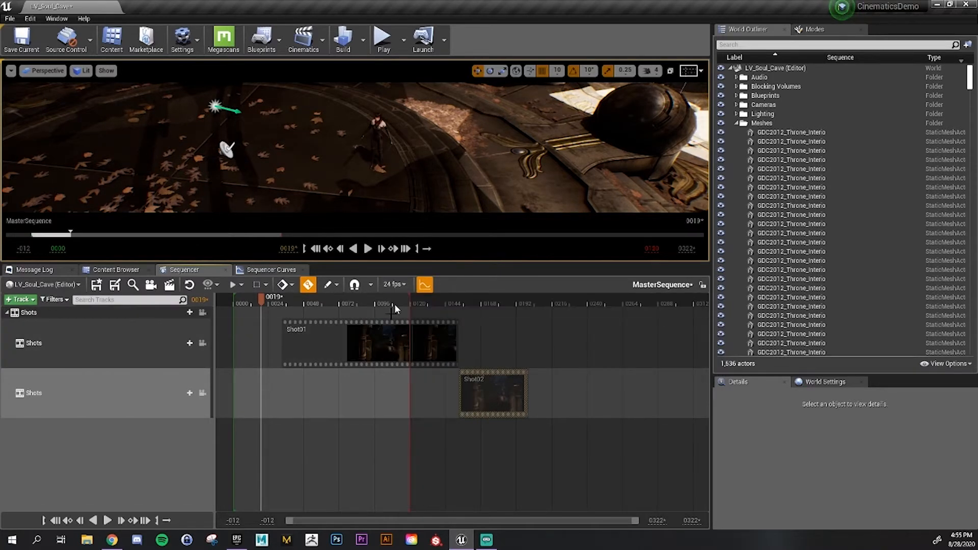
{"action": "left_click_drag", "start_coordinate": [275, 303], "coordinate": [336, 304]}
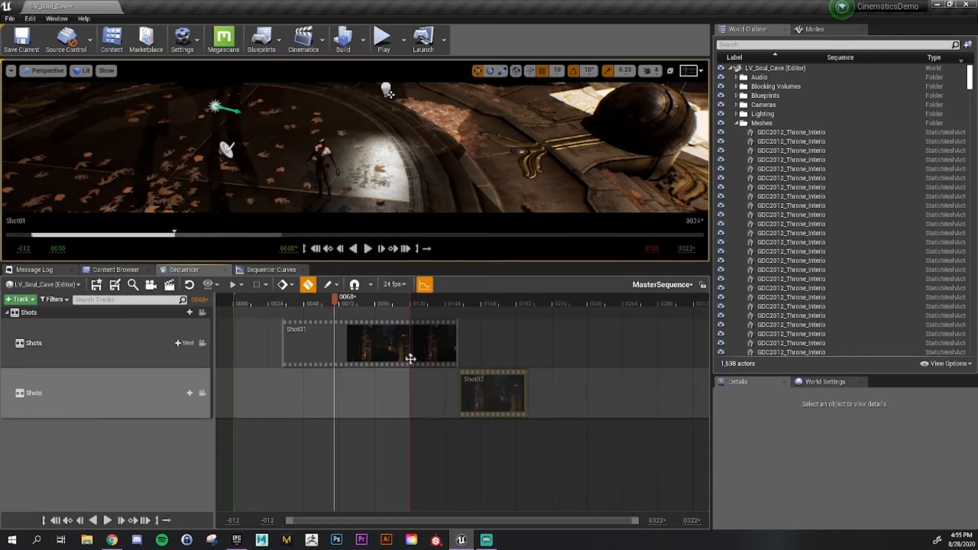
Open Shot01 from its clip and extend its playback range end and the CineCamera_Cave camera cut to about frame 147
{"action": "double_click", "coordinate": [322, 352]}
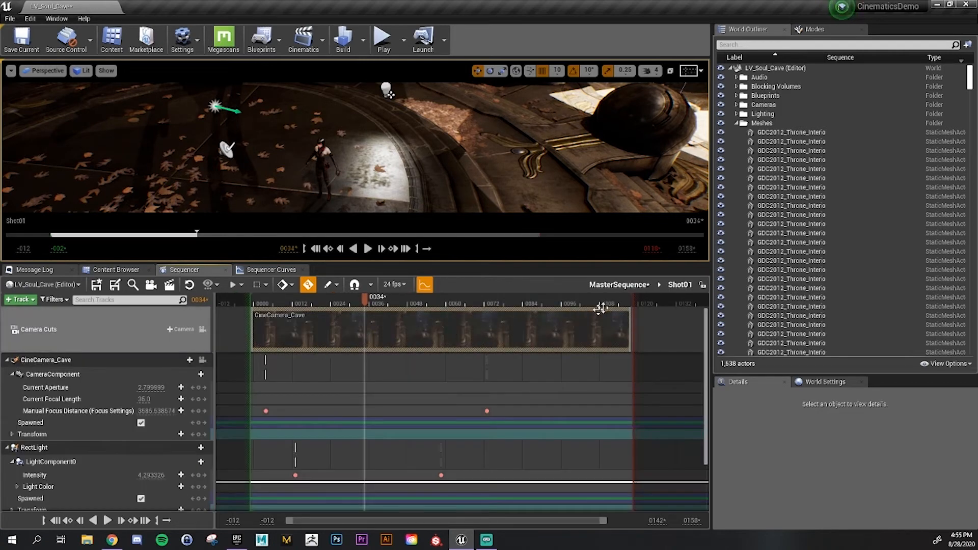
{"action": "left_click_drag", "start_coordinate": [375, 299], "coordinate": [476, 301]}
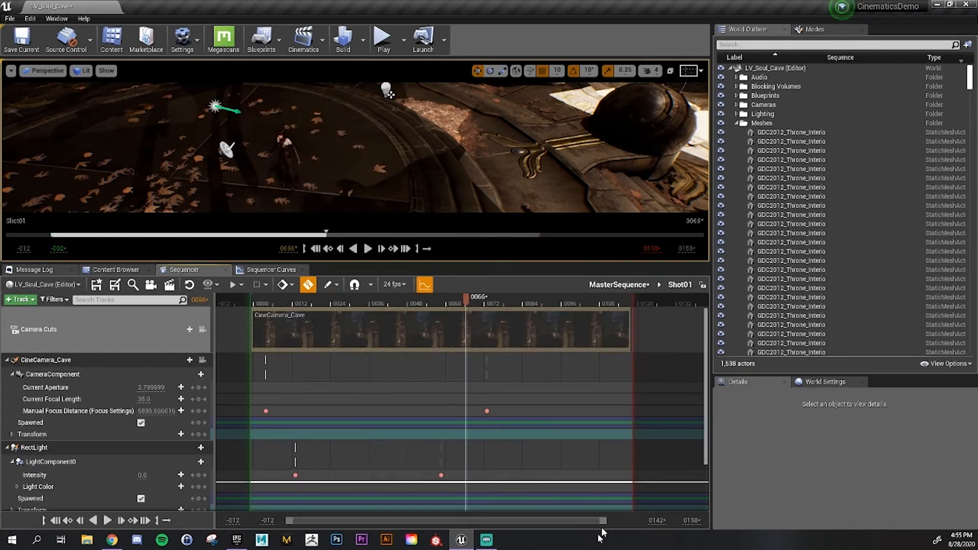
{"action": "left_click_drag", "start_coordinate": [606, 520], "coordinate": [636, 520]}
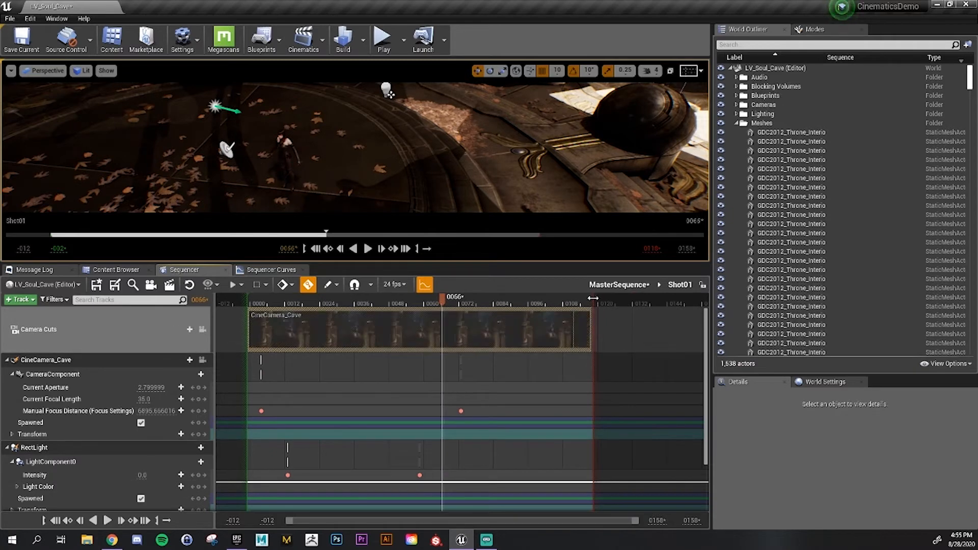
{"action": "left_click_drag", "start_coordinate": [593, 297], "coordinate": [558, 301]}
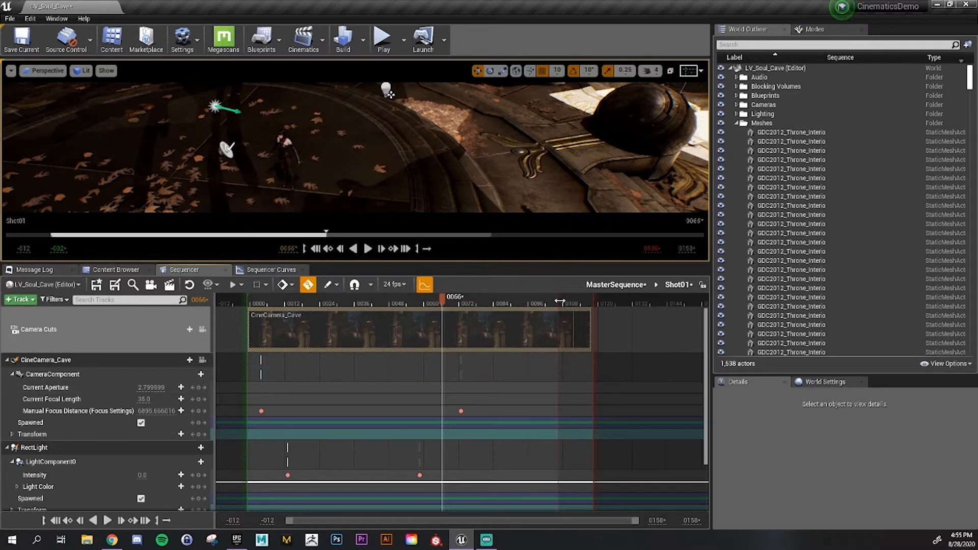
{"action": "left_click_drag", "start_coordinate": [559, 301], "coordinate": [677, 302]}
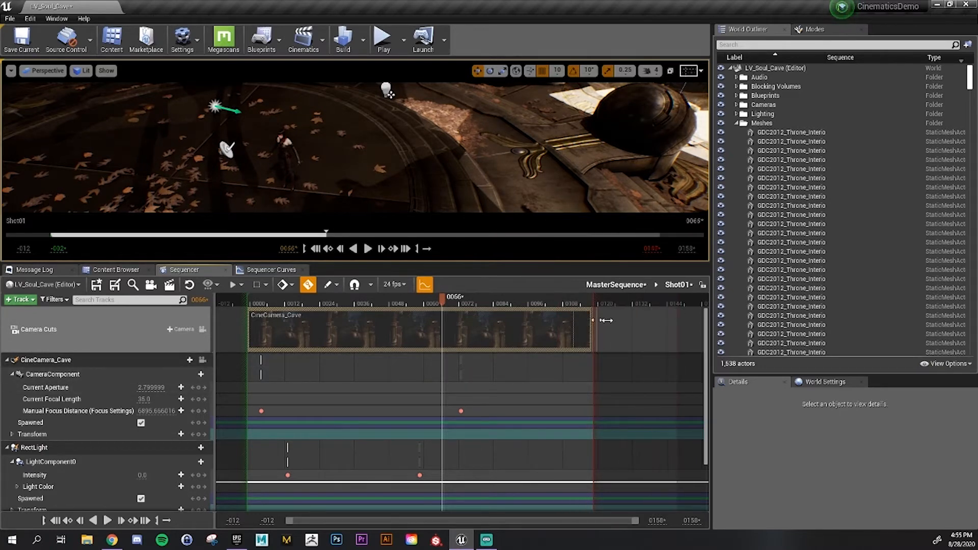
{"action": "left_click_drag", "start_coordinate": [605, 320], "coordinate": [675, 329]}
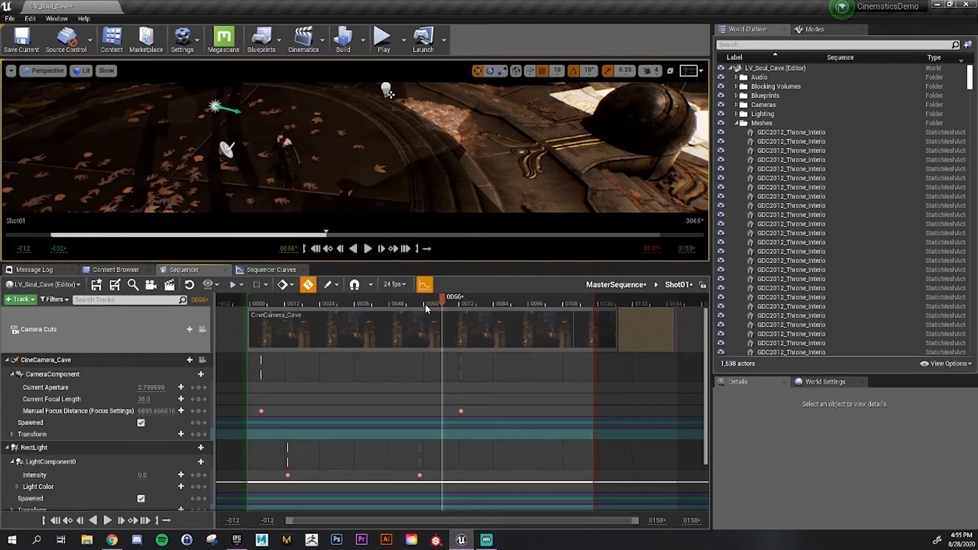
Scrub Shot01 to around frame 130 to check its extended section and return to MasterSequence
{"action": "left_click_drag", "start_coordinate": [425, 305], "coordinate": [627, 321]}
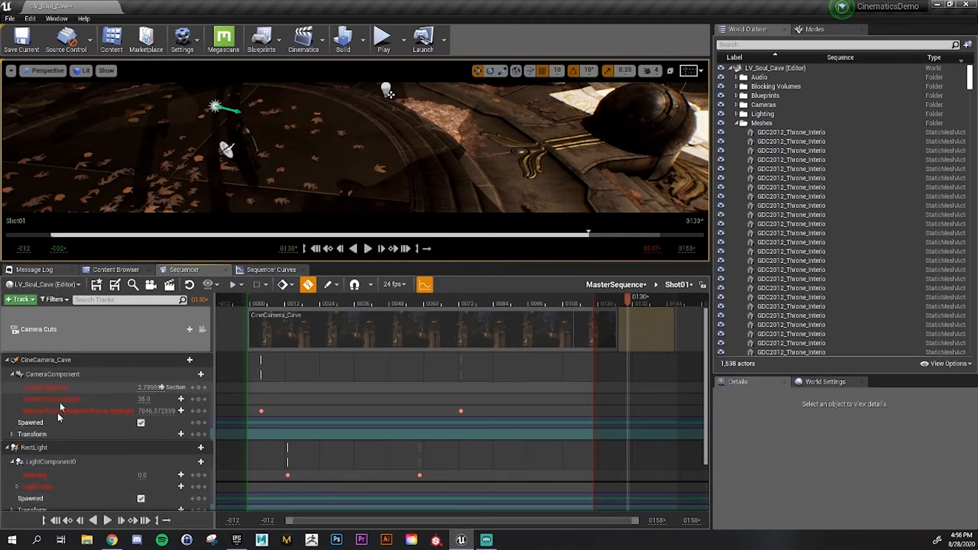
{"action": "left_click_drag", "start_coordinate": [629, 298], "coordinate": [609, 325]}
{"action": "left_click", "coordinate": [615, 287]}
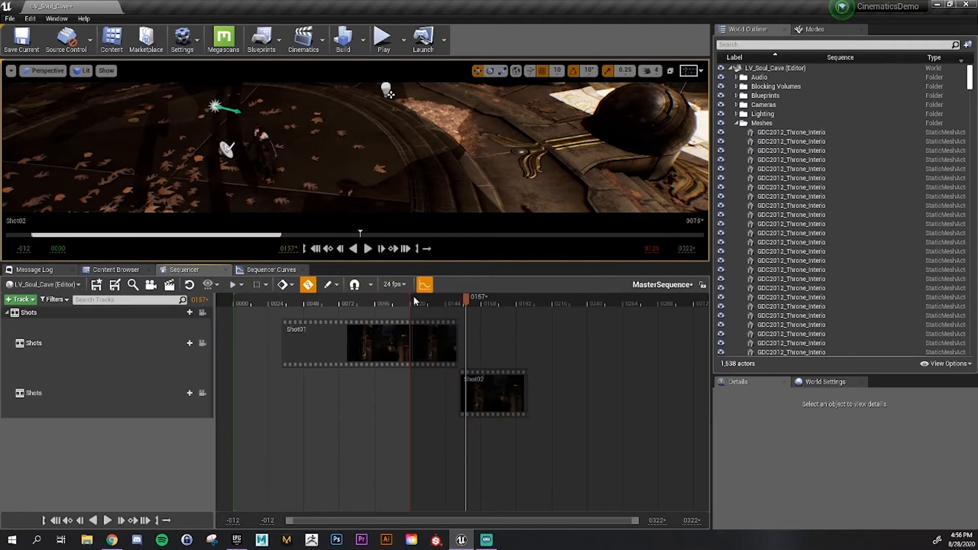
Extend MasterSequence's playback range end to about frame 300 and move the Shot02 clip to start at about frame 179
{"action": "left_click_drag", "start_coordinate": [411, 301], "coordinate": [678, 322]}
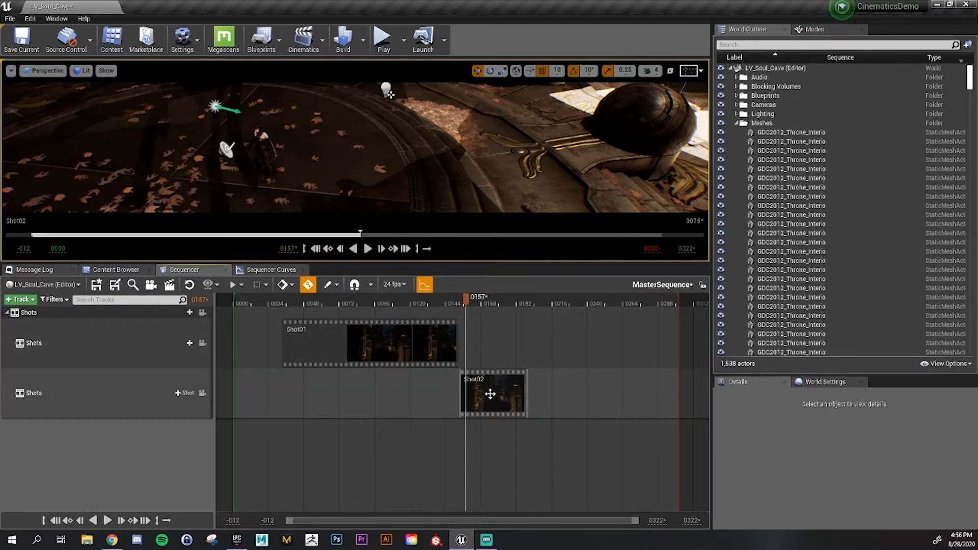
{"action": "left_click_drag", "start_coordinate": [490, 394], "coordinate": [526, 393]}
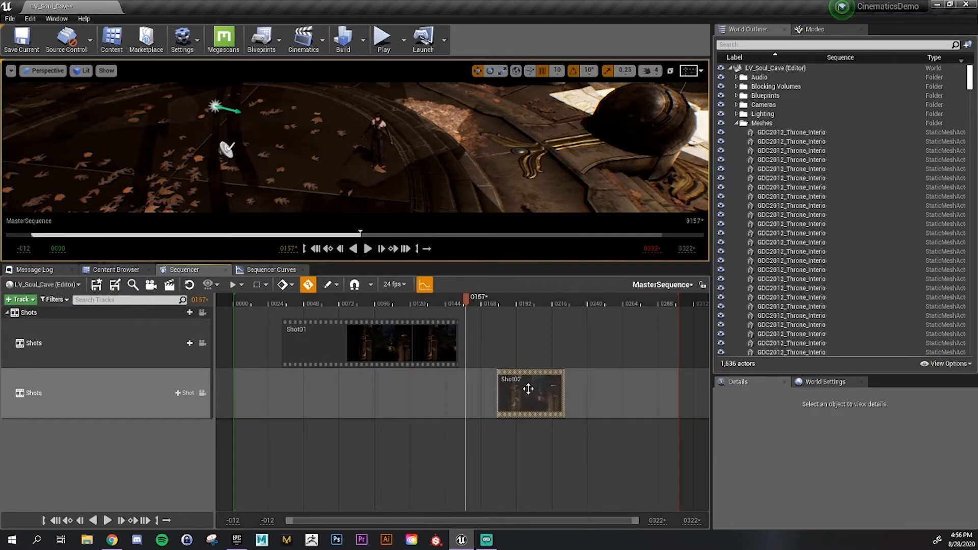
Open Shot02 from its clip, extend its playback range end to about frame 160, and return to MasterSequence
{"action": "double_click", "coordinate": [528, 389]}
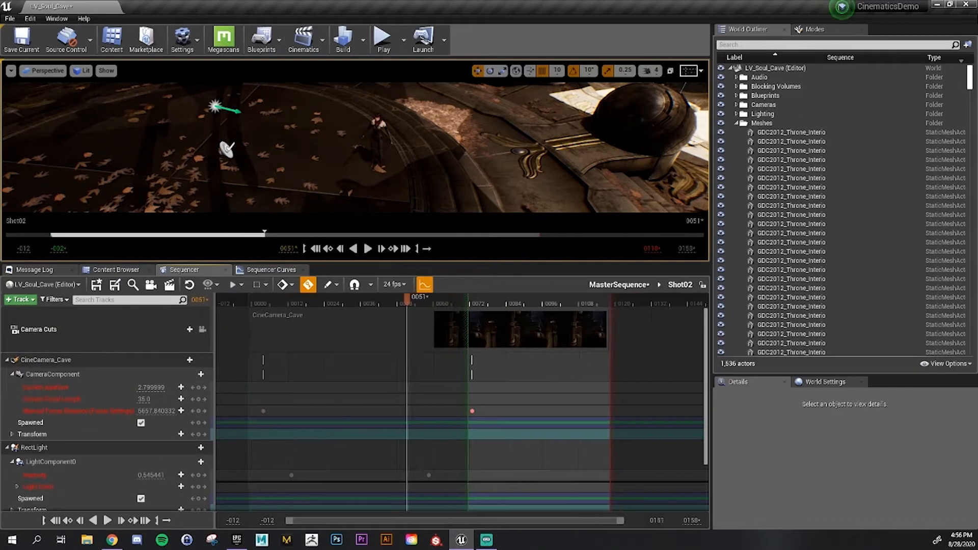
{"action": "left_click_drag", "start_coordinate": [656, 520], "coordinate": [693, 520]}
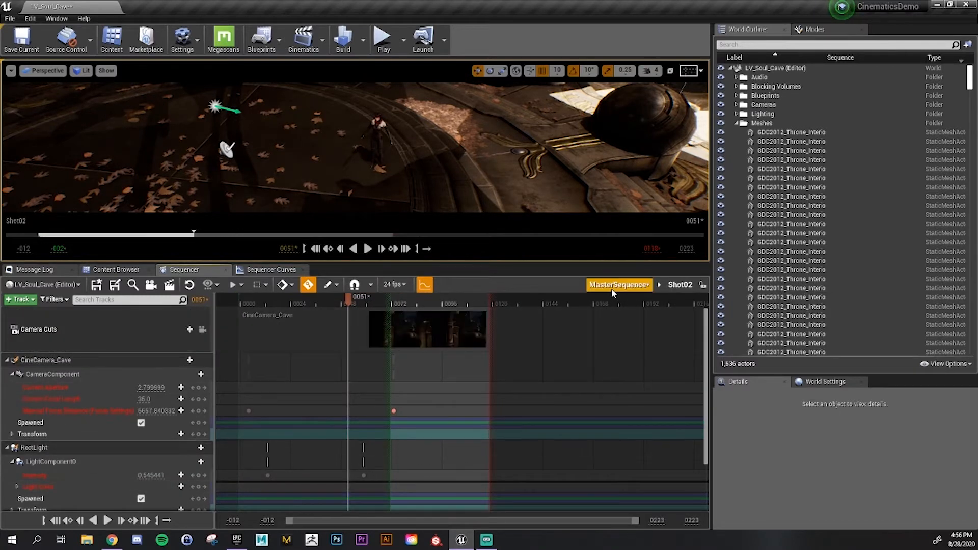
{"action": "left_click_drag", "start_coordinate": [490, 298], "coordinate": [576, 299]}
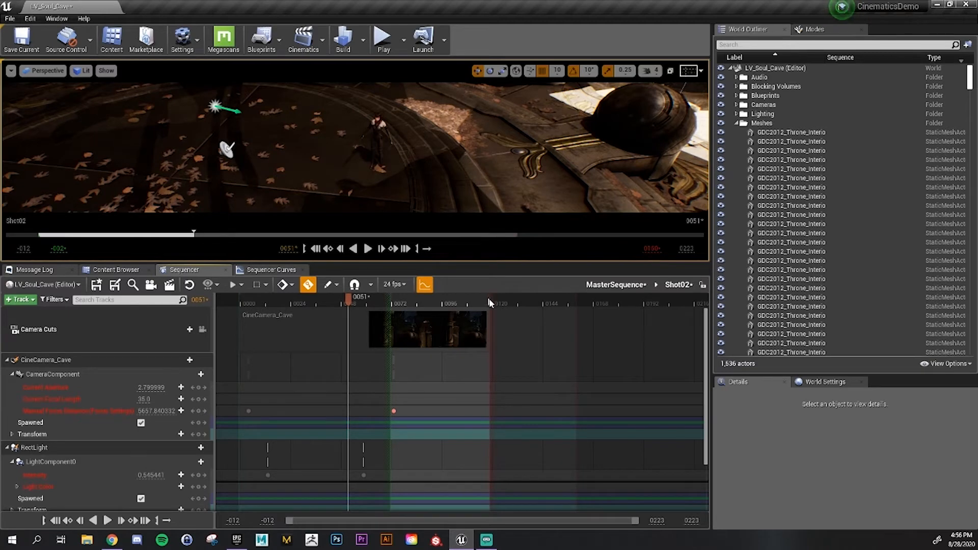
{"action": "left_click", "coordinate": [608, 284]}
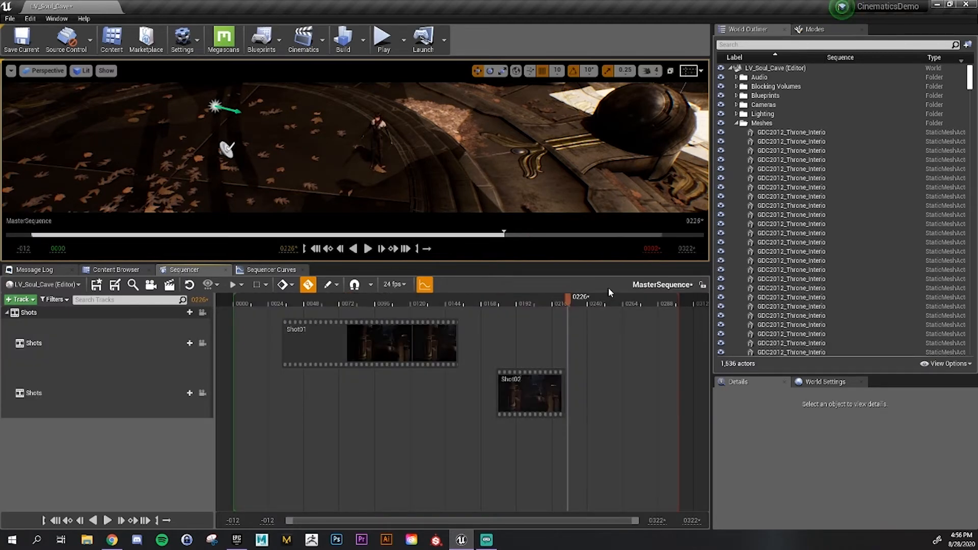
Reopen Shot02, scrub it at frames 52 and 4 to check its playback, and return to MasterSequence
{"action": "double_click", "coordinate": [539, 396]}
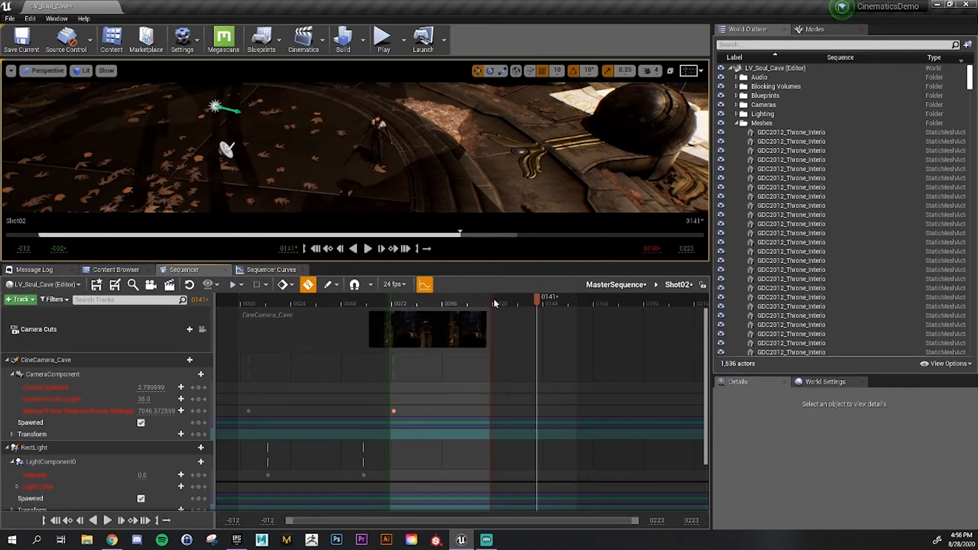
{"action": "left_click", "coordinate": [386, 301]}
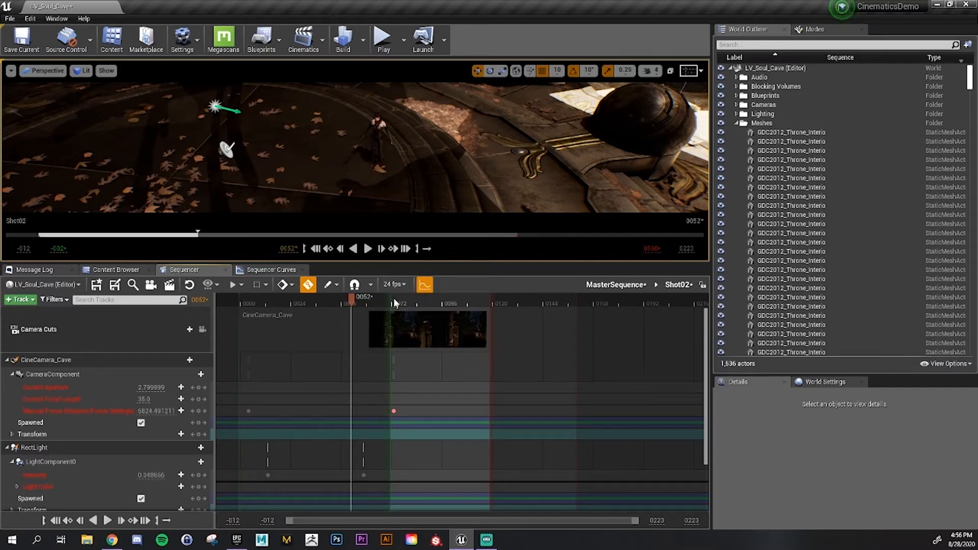
{"action": "left_click", "coordinate": [249, 302]}
{"action": "left_click_drag", "start_coordinate": [250, 301], "coordinate": [252, 302]}
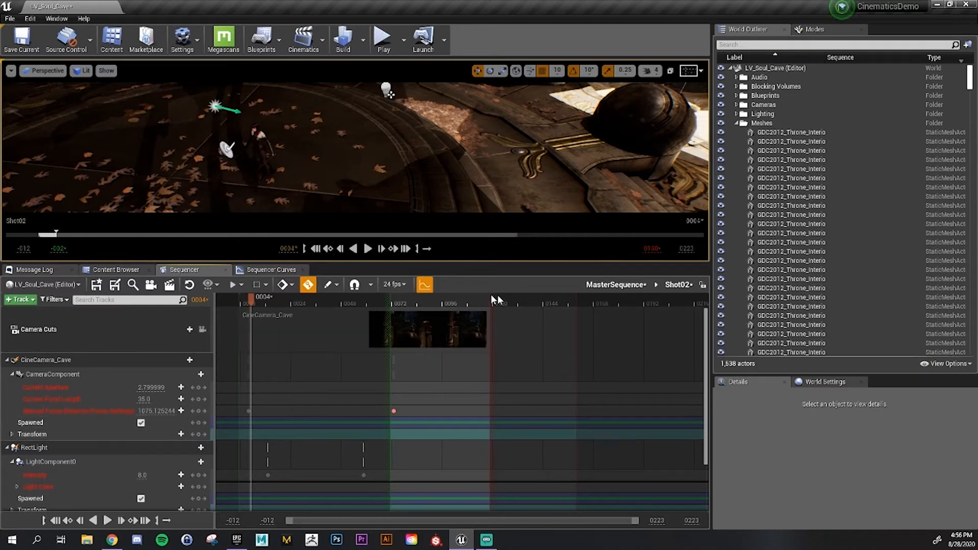
{"action": "left_click", "coordinate": [605, 286]}
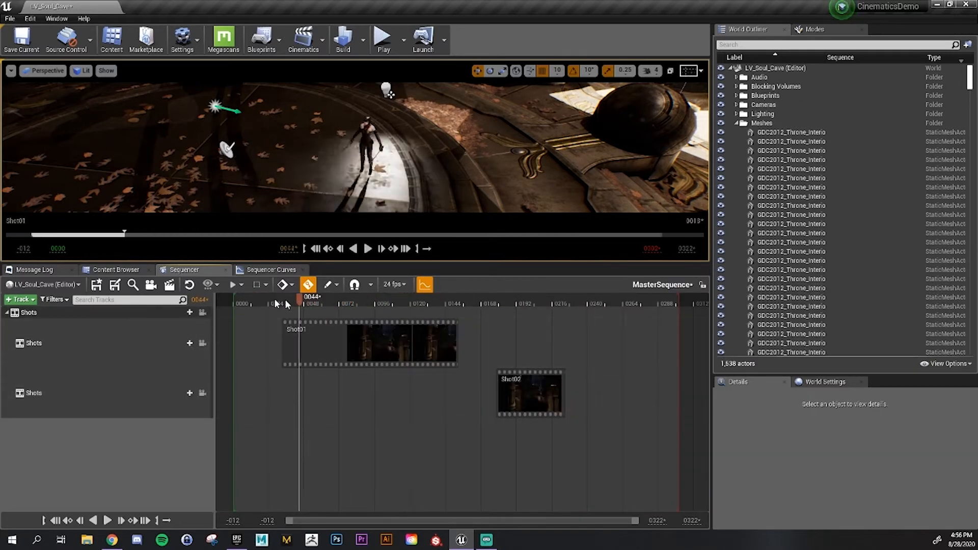
Move the Shot01 clip to start at about frame 37 and check the inside of Shot01 before returning to MasterSequence
{"action": "mouse_move", "coordinate": [401, 341]}
{"action": "left_mouse_down"}
{"action": "mouse_move", "coordinate": [367, 343]}
{"action": "mouse_move", "coordinate": [406, 341]}
{"action": "left_mouse_up"}
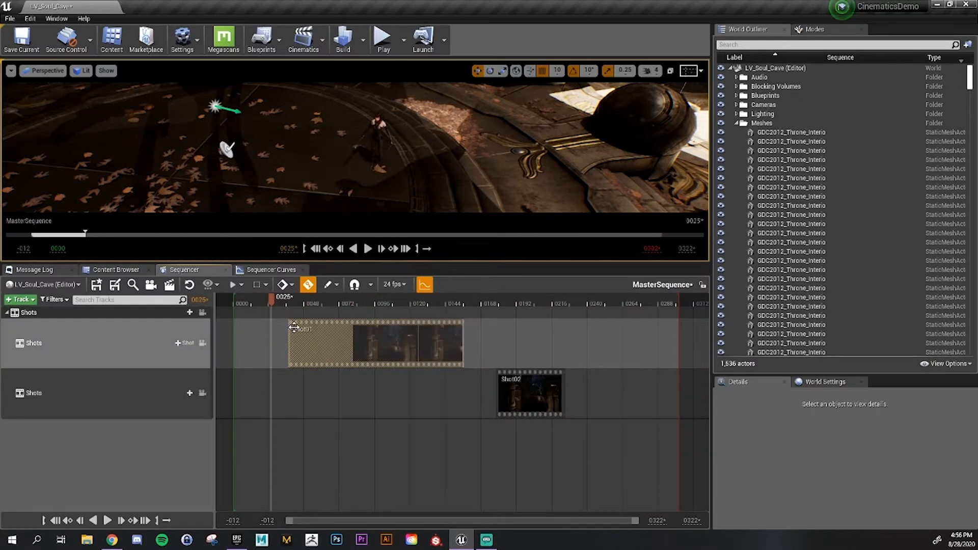
{"action": "left_click_drag", "start_coordinate": [338, 305], "coordinate": [352, 311]}
{"action": "double_click", "coordinate": [316, 336]}
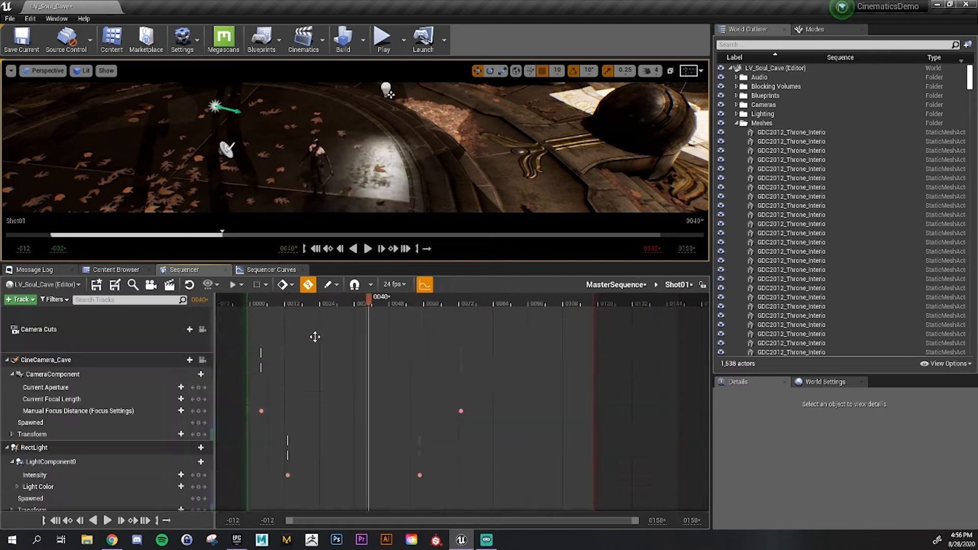
{"action": "left_click", "coordinate": [611, 286]}
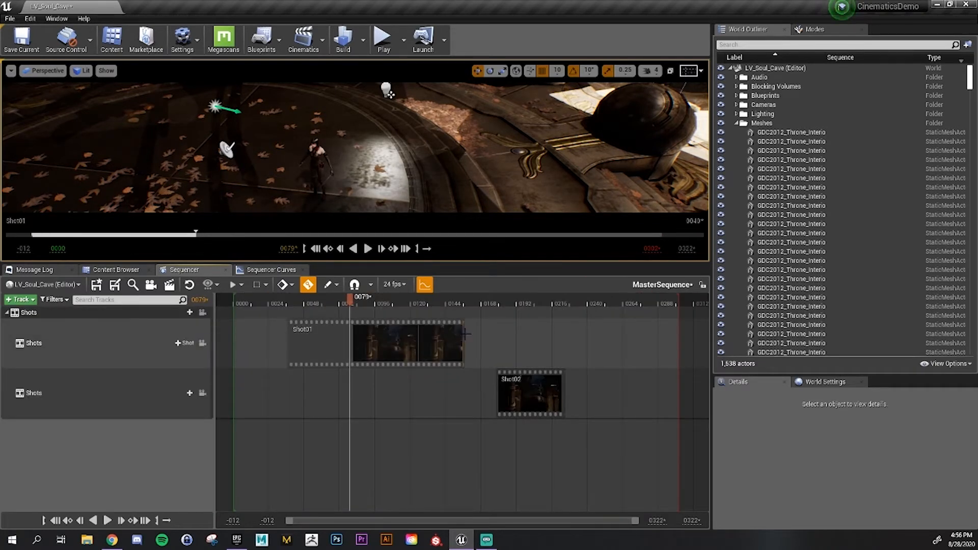
Lengthen the Shot01 clip in MasterSequence to span from about frame 14 to about frame 233
{"action": "left_click_drag", "start_coordinate": [463, 334], "coordinate": [413, 340]}
{"action": "left_click_drag", "start_coordinate": [350, 304], "coordinate": [330, 305]}
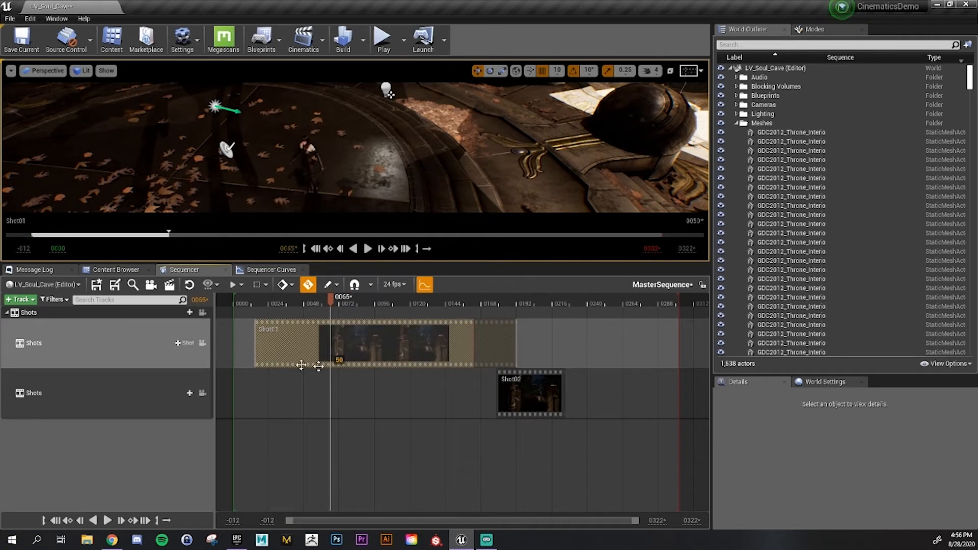
{"action": "left_click", "coordinate": [522, 323]}
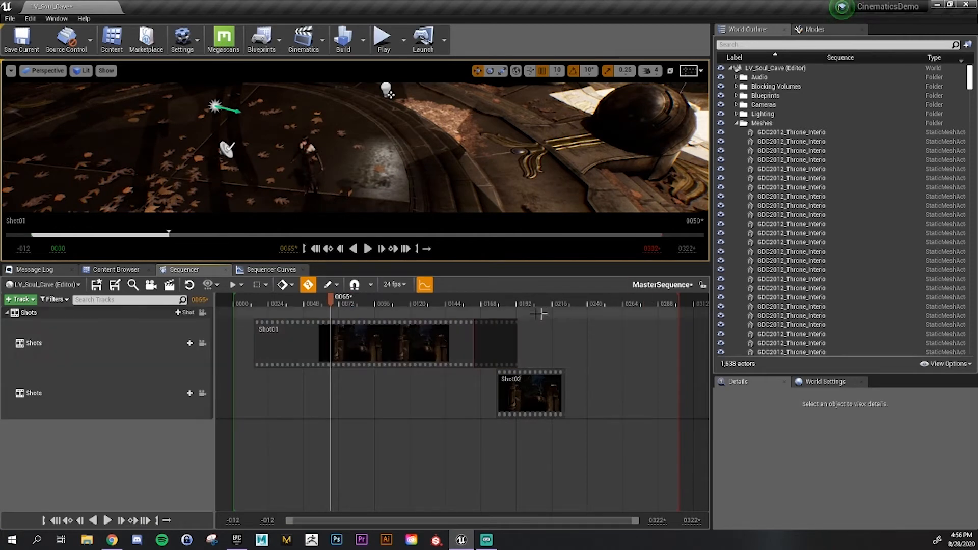
{"action": "left_click_drag", "start_coordinate": [515, 334], "coordinate": [579, 334]}
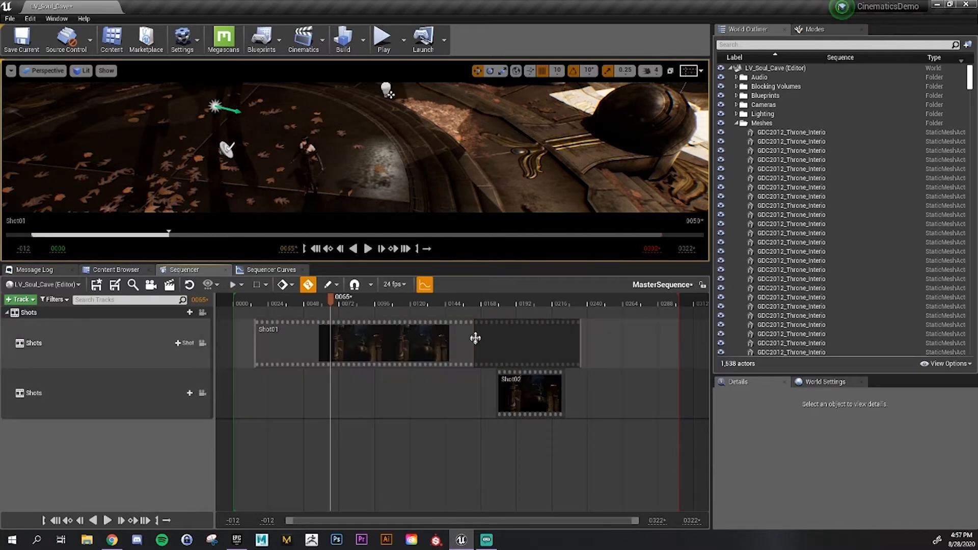
Extend Shot01's playback range end to about frame 152 and save the MasterSequence, Shot01 and Shot02 level sequences
{"action": "double_click", "coordinate": [468, 342]}
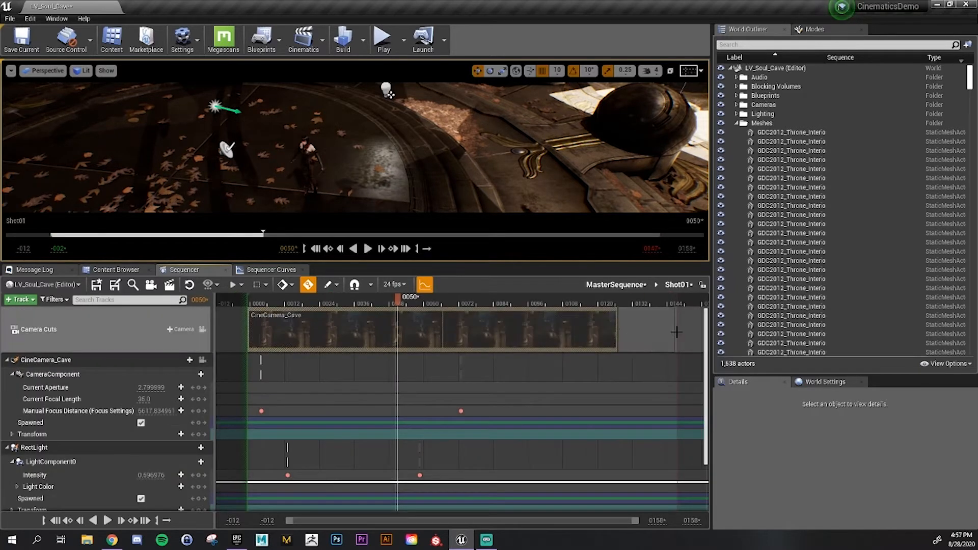
{"action": "left_click", "coordinate": [676, 330]}
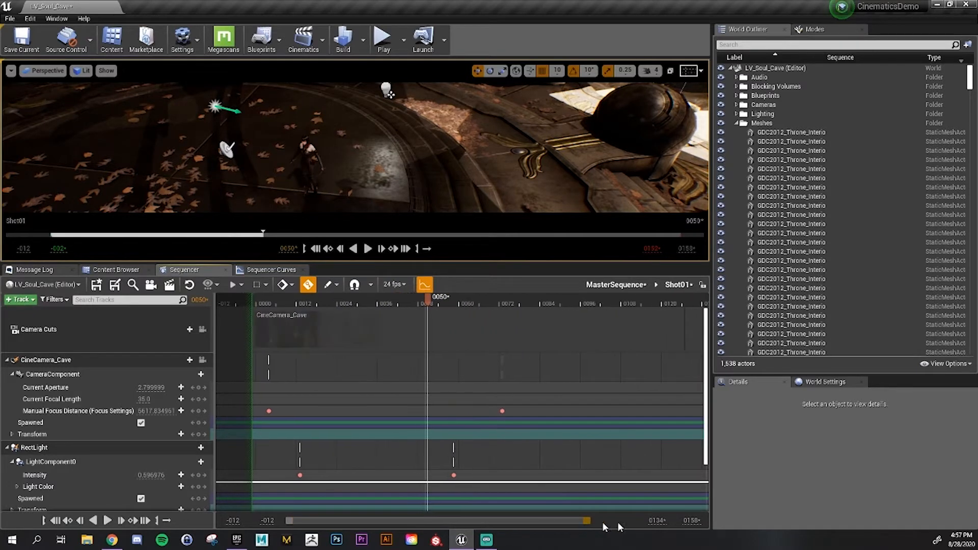
{"action": "left_click", "coordinate": [616, 285]}
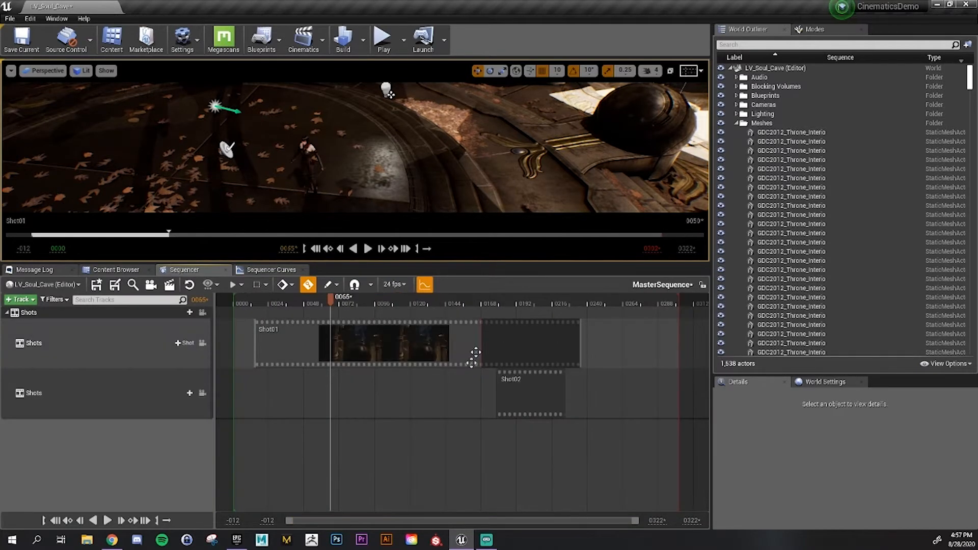
{"action": "left_click", "coordinate": [102, 286]}
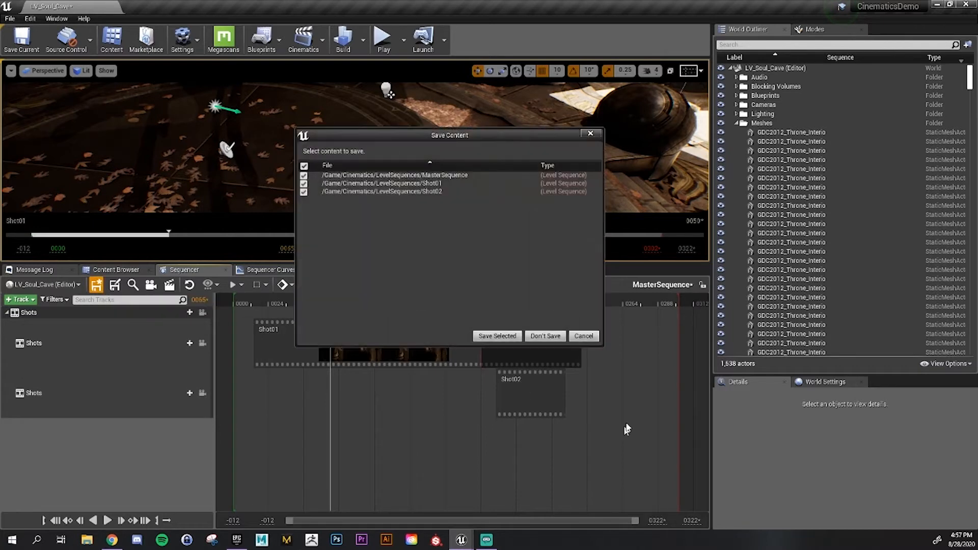
{"action": "left_click", "coordinate": [499, 337]}
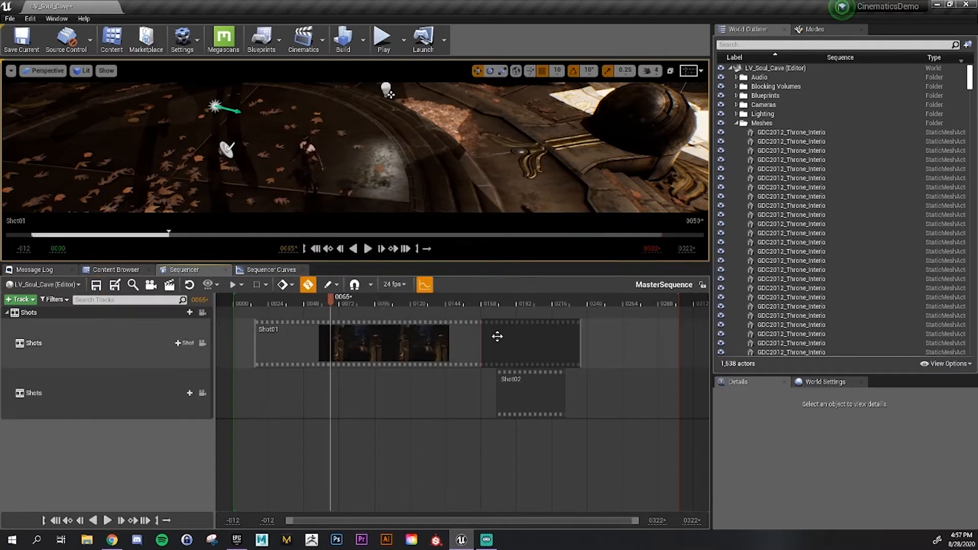
Reposition the Shot01 clip near the beginning of MasterSequence, starting at about frame 5, and scrub to about frame 148
{"action": "left_click_drag", "start_coordinate": [408, 346], "coordinate": [288, 361]}
{"action": "left_click", "coordinate": [377, 380]}
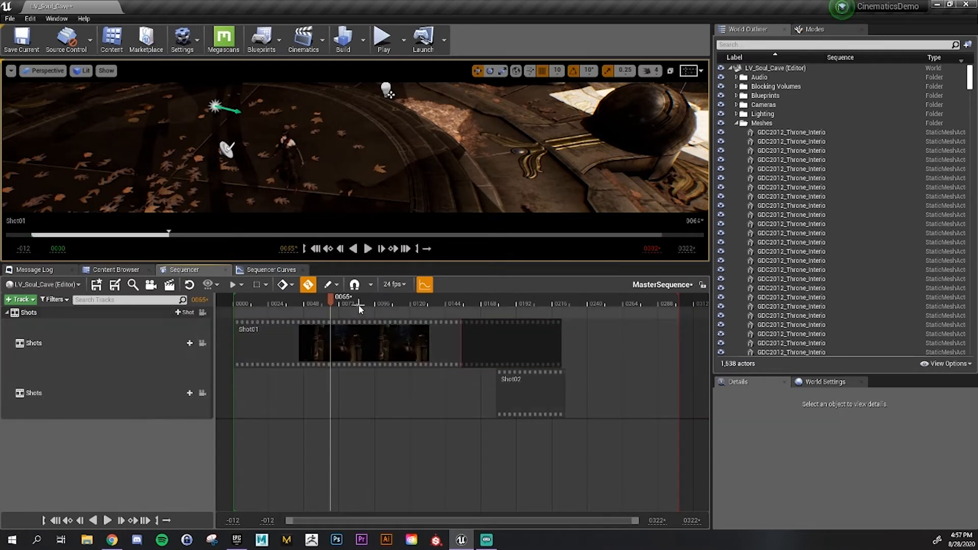
{"action": "left_click", "coordinate": [407, 303]}
{"action": "left_click_drag", "start_coordinate": [410, 307], "coordinate": [452, 319]}
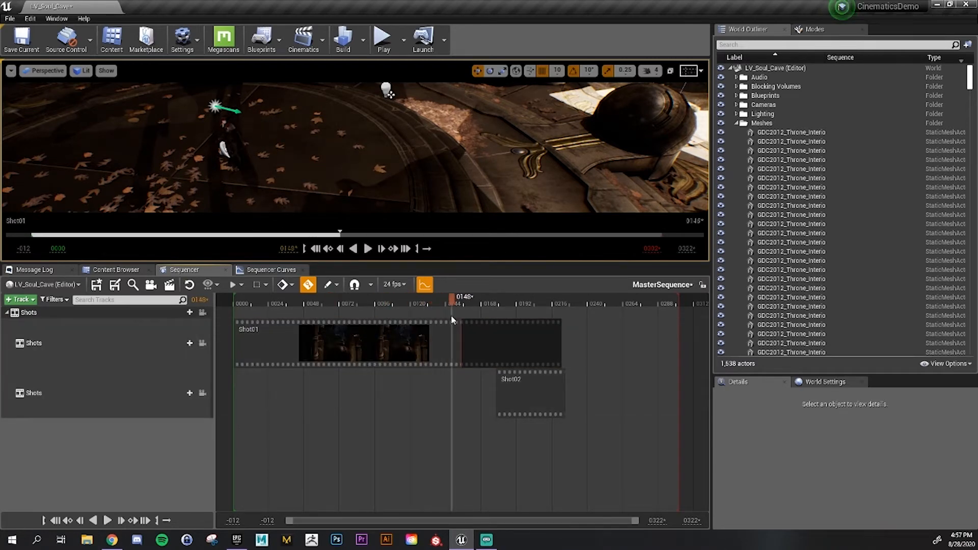
{"action": "left_click_drag", "start_coordinate": [260, 341], "coordinate": [250, 340]}
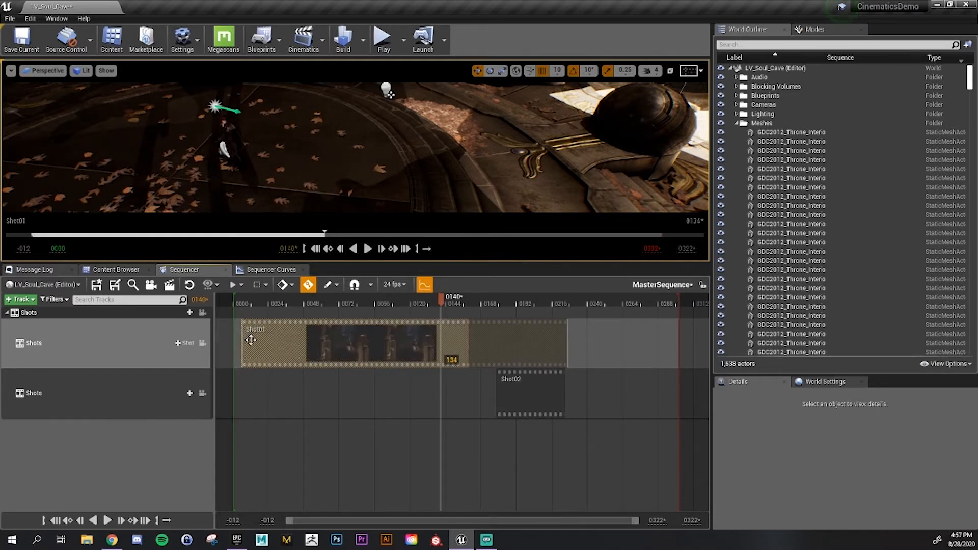
Set Shot01's playback range to about frames -1 to 127 and its working range end to 257, returning to MasterSequence
{"action": "double_click", "coordinate": [372, 335]}
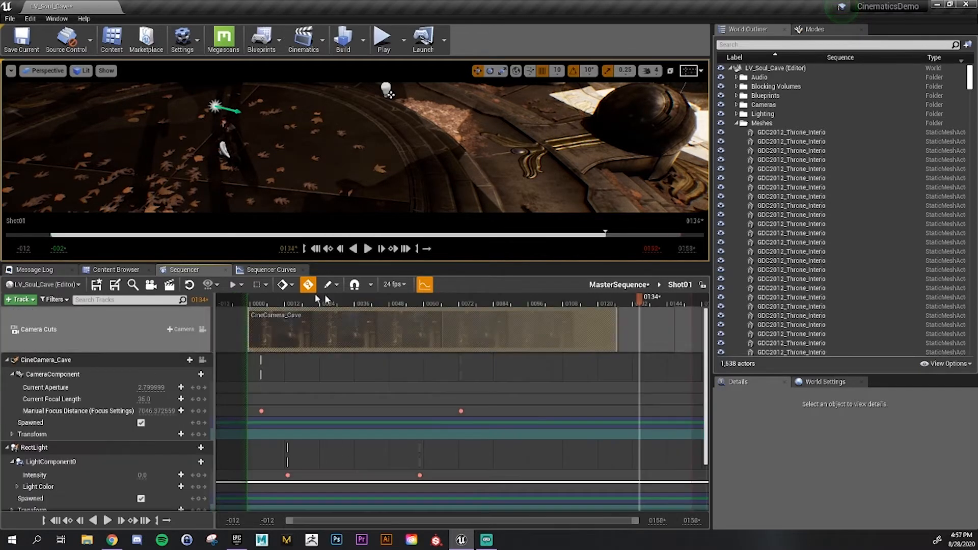
{"action": "left_click", "coordinate": [257, 303]}
{"action": "mouse_move", "coordinate": [246, 303]}
{"action": "left_mouse_down"}
{"action": "mouse_move", "coordinate": [350, 303]}
{"action": "mouse_move", "coordinate": [263, 303]}
{"action": "left_mouse_up"}
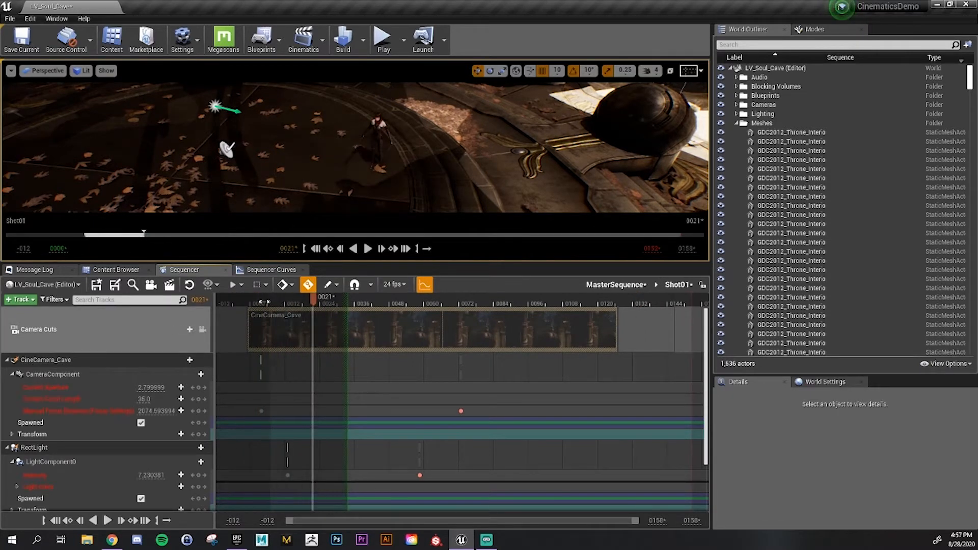
{"action": "left_click_drag", "start_coordinate": [674, 303], "coordinate": [617, 300]}
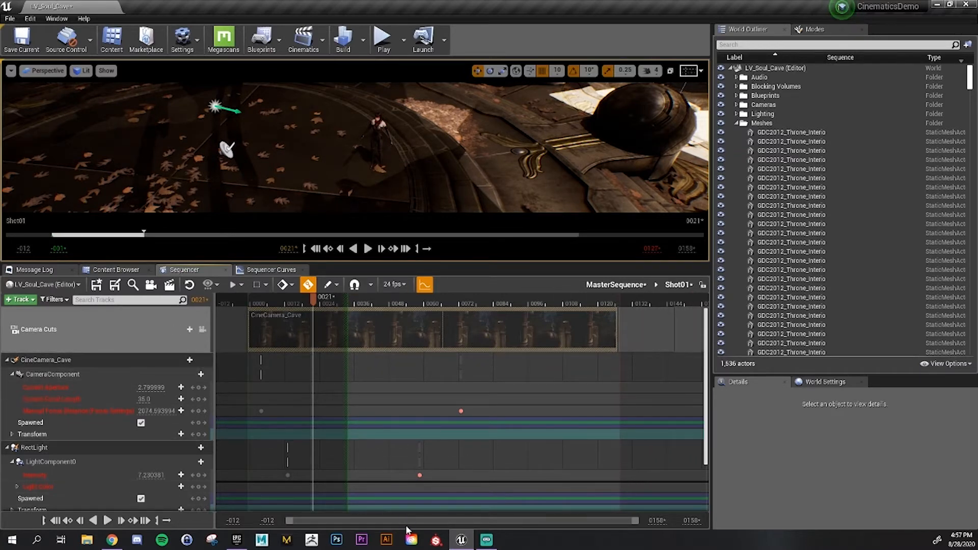
{"action": "left_click_drag", "start_coordinate": [657, 521], "coordinate": [708, 521]}
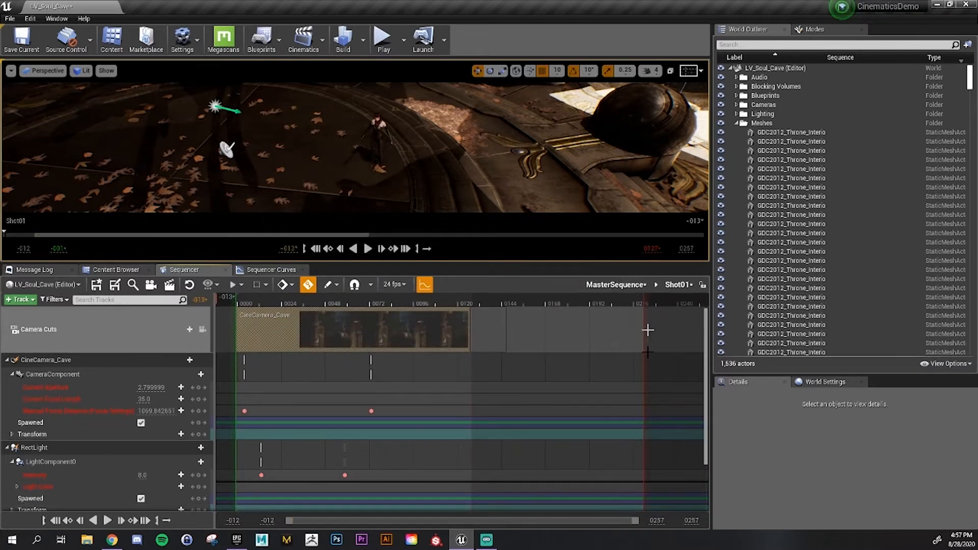
{"action": "left_click", "coordinate": [609, 285]}
Try the Shot01 clip at a start of about frame 55 and check Shot01's own timeline
{"action": "left_click_drag", "start_coordinate": [277, 332], "coordinate": [315, 334]}
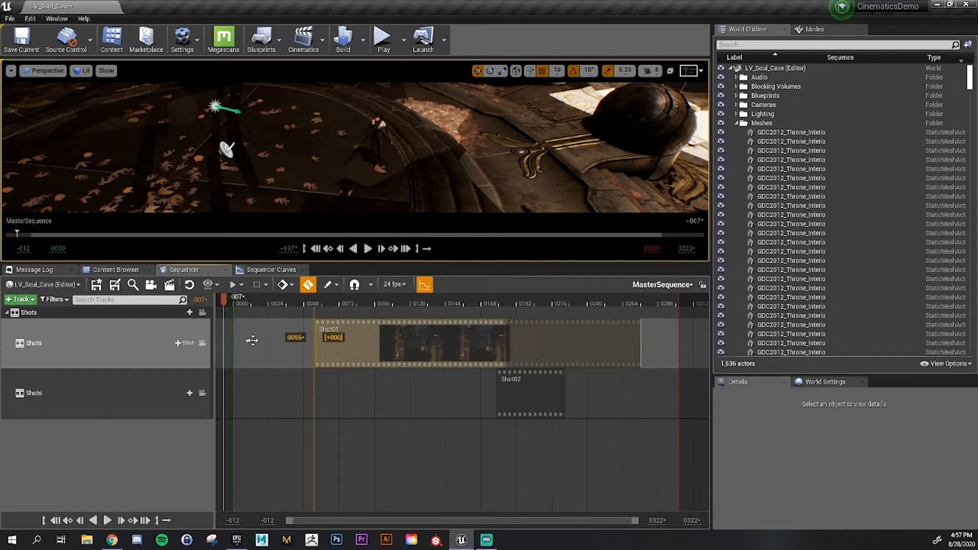
{"action": "double_click", "coordinate": [347, 339]}
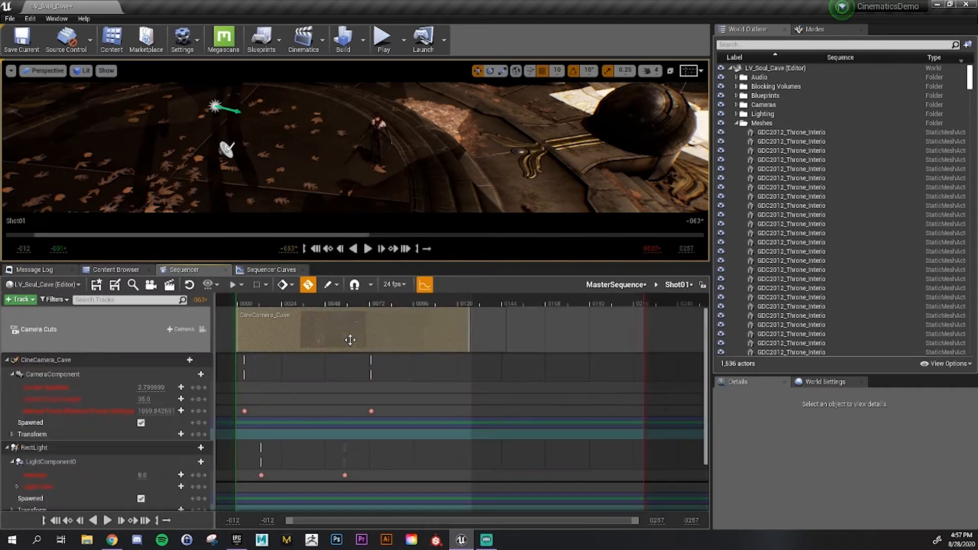
{"action": "left_click", "coordinate": [608, 285]}
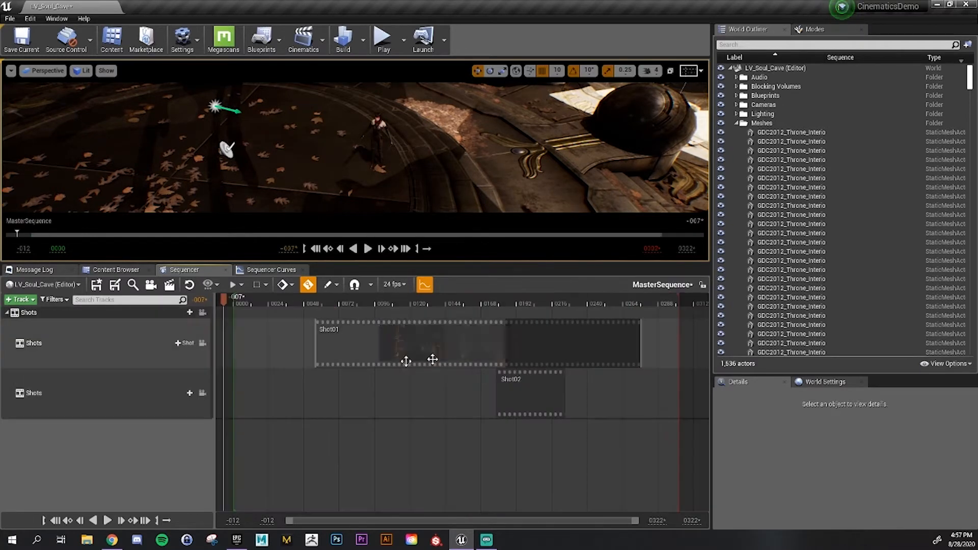
Move the Shot01 clip to start at about frame 19, trim its end to about frame 167, and nudge Shot02 slightly later
{"action": "left_click_drag", "start_coordinate": [429, 356], "coordinate": [332, 350]}
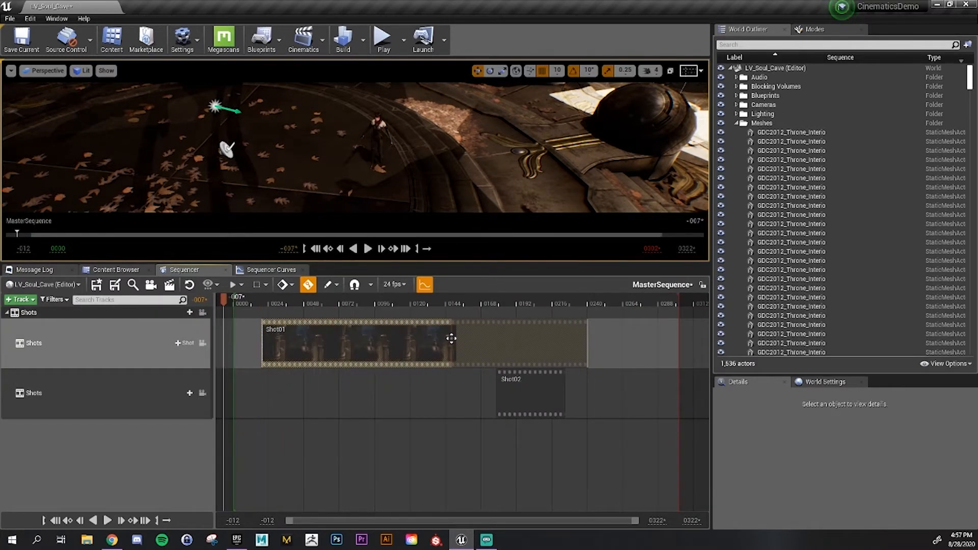
{"action": "left_click_drag", "start_coordinate": [587, 336], "coordinate": [481, 350]}
{"action": "mouse_move", "coordinate": [536, 377]}
{"action": "left_mouse_down"}
{"action": "mouse_move", "coordinate": [561, 378]}
{"action": "mouse_move", "coordinate": [546, 387]}
{"action": "left_mouse_up"}
Open Shot01 and extend both the CineCamera_Cave camera cut and the playback range end to about frame 221
{"action": "double_click", "coordinate": [416, 358]}
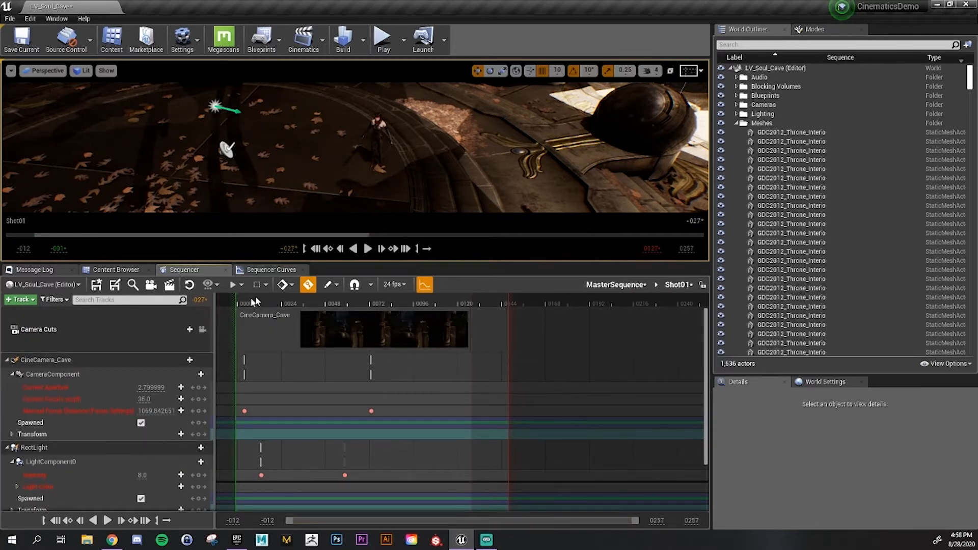
{"action": "left_click_drag", "start_coordinate": [275, 302], "coordinate": [435, 302]}
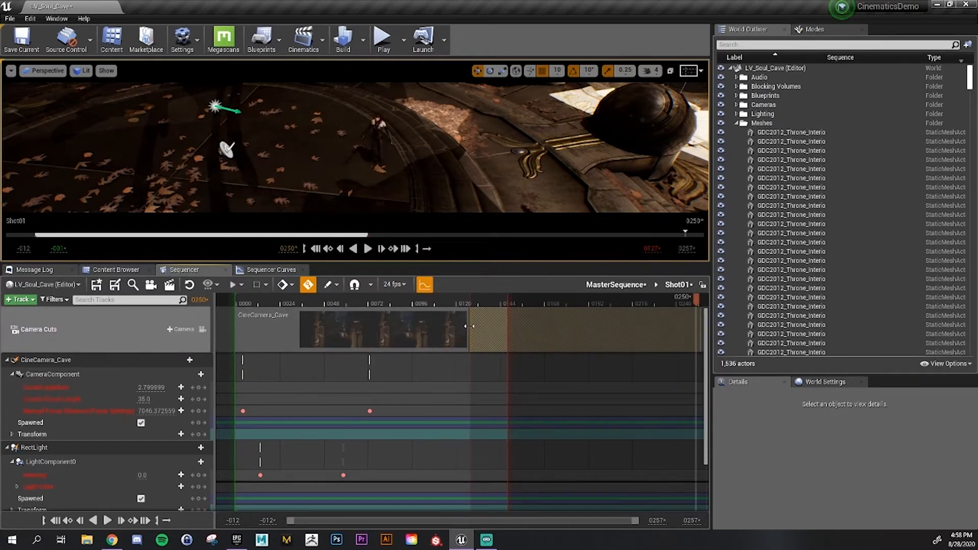
{"action": "left_click_drag", "start_coordinate": [465, 326], "coordinate": [495, 326]}
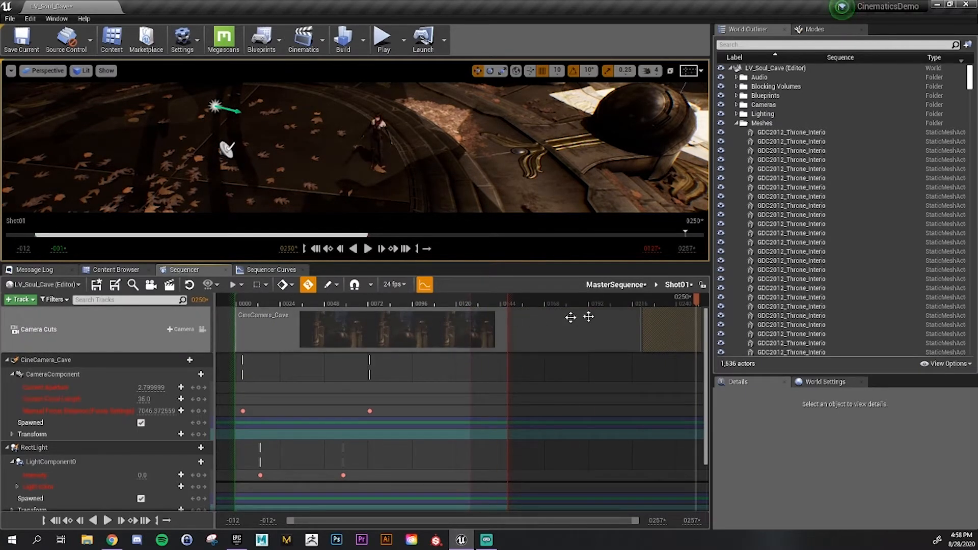
{"action": "left_click_drag", "start_coordinate": [632, 300], "coordinate": [382, 301]}
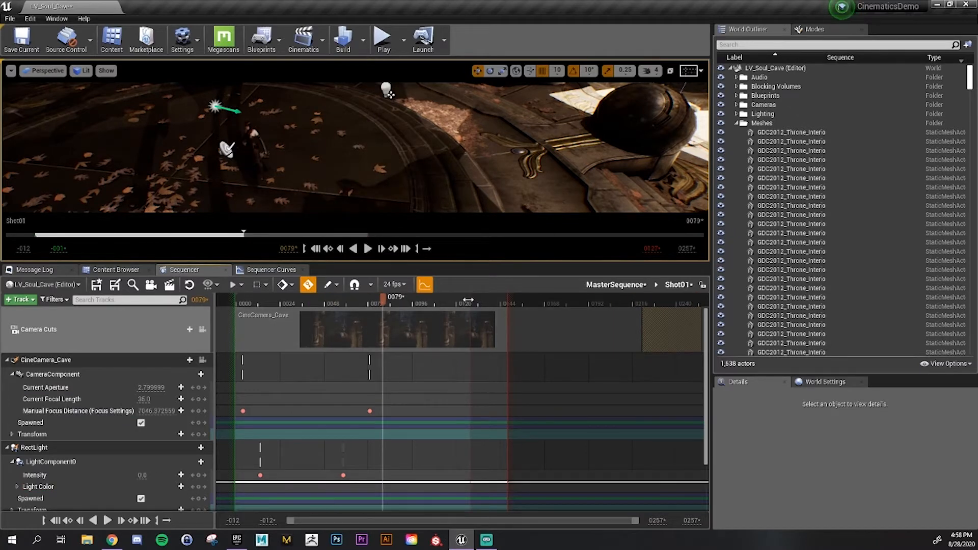
{"action": "mouse_move", "coordinate": [468, 300]}
{"action": "left_mouse_down"}
{"action": "mouse_move", "coordinate": [641, 301]}
{"action": "mouse_move", "coordinate": [502, 304]}
{"action": "mouse_move", "coordinate": [614, 304]}
{"action": "mouse_move", "coordinate": [605, 304]}
{"action": "left_mouse_up"}
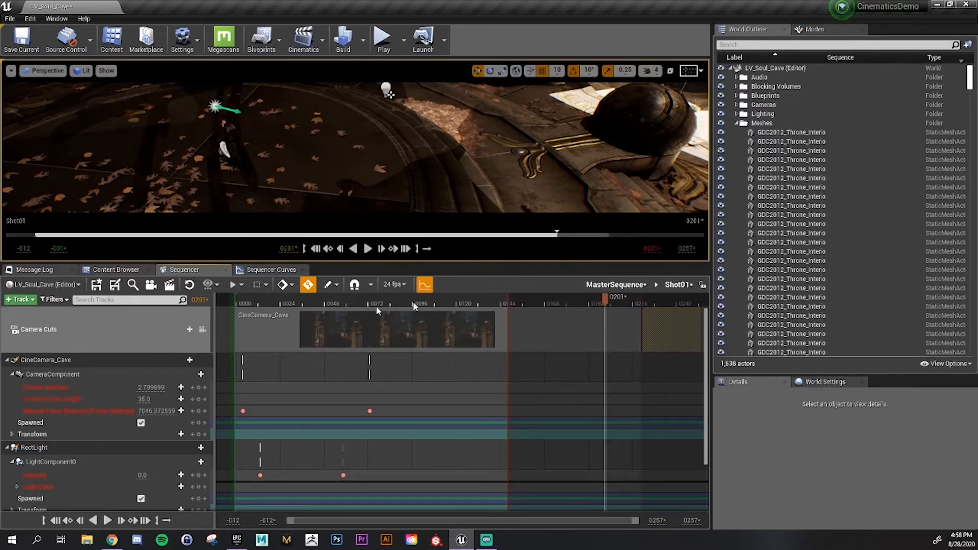
Return to MasterSequence, extend the end of the Shot01 clip, and move the clip to start at about frame 10
{"action": "left_click_drag", "start_coordinate": [321, 308], "coordinate": [284, 307]}
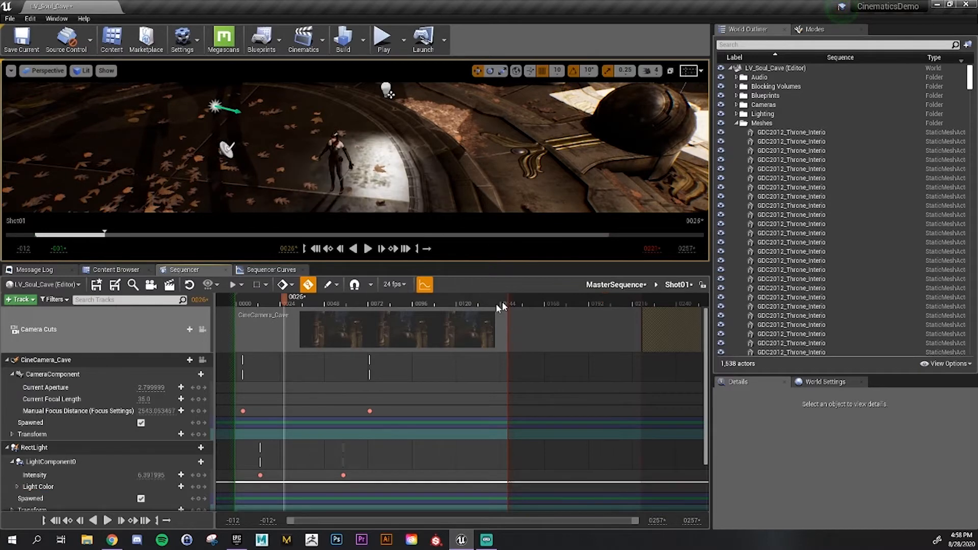
{"action": "left_click", "coordinate": [615, 284]}
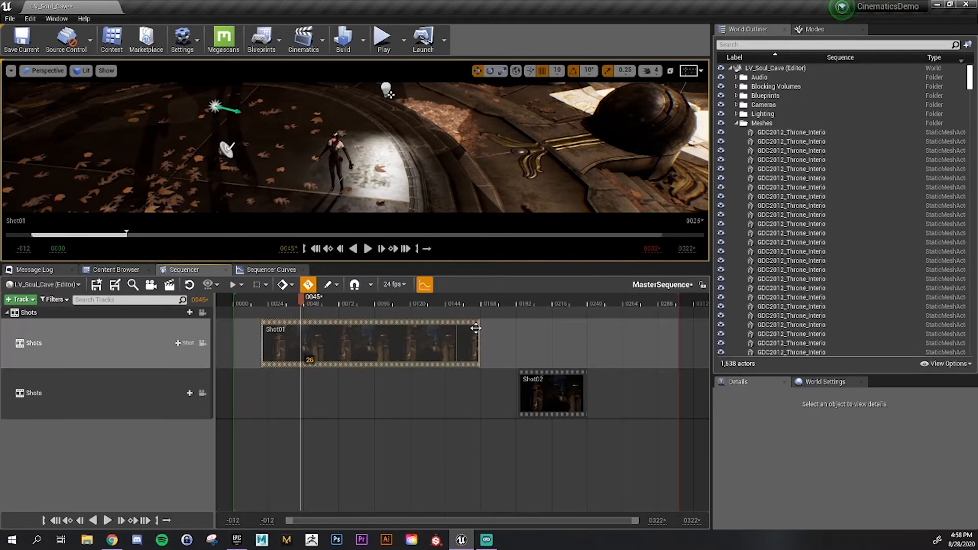
{"action": "left_click_drag", "start_coordinate": [480, 329], "coordinate": [640, 330]}
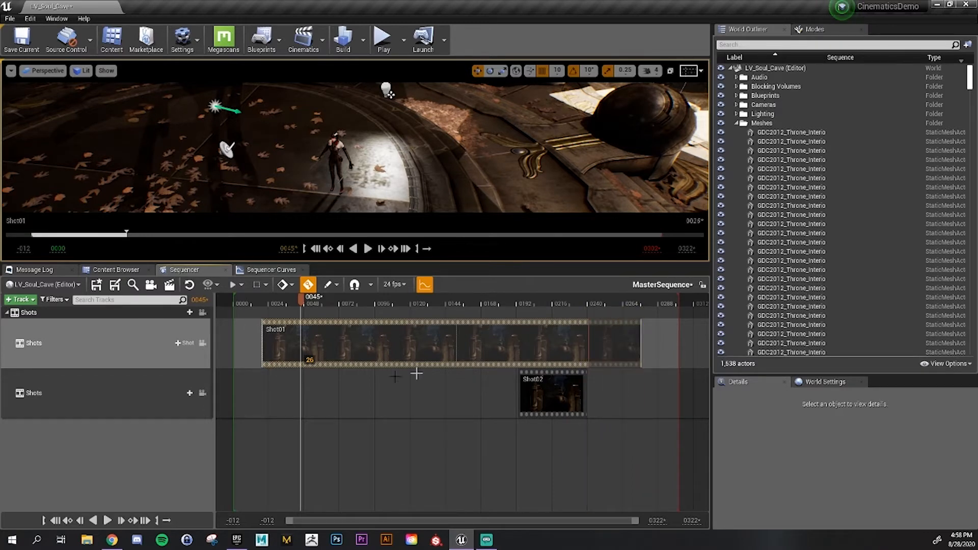
{"action": "mouse_move", "coordinate": [384, 345]}
{"action": "left_mouse_down"}
{"action": "mouse_move", "coordinate": [367, 350]}
{"action": "mouse_move", "coordinate": [382, 351]}
{"action": "left_mouse_up"}
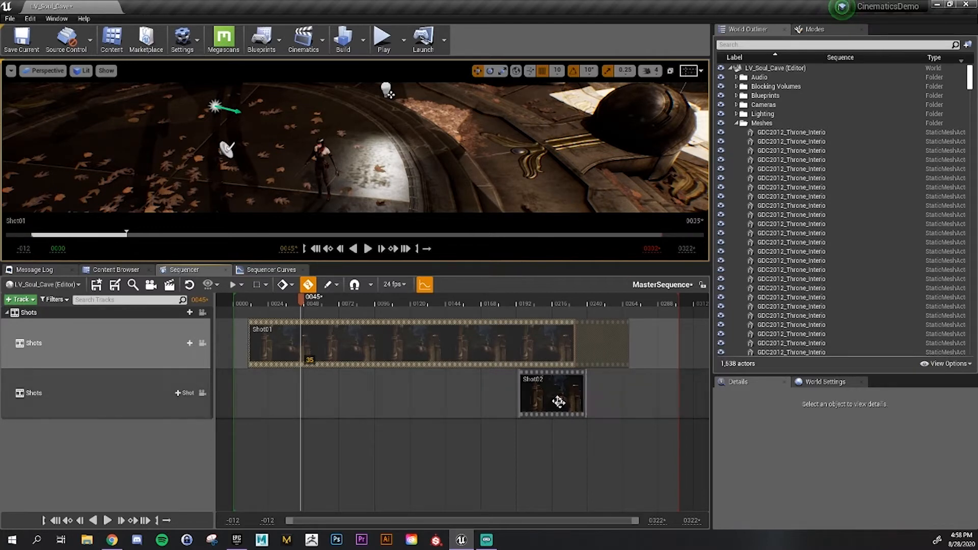
Trim the Shot01 clip's end to frame 232 and place Shot02 right behind it, starting at about frame 234
{"action": "left_click_drag", "start_coordinate": [556, 397], "coordinate": [621, 396]}
{"action": "left_click", "coordinate": [626, 338]}
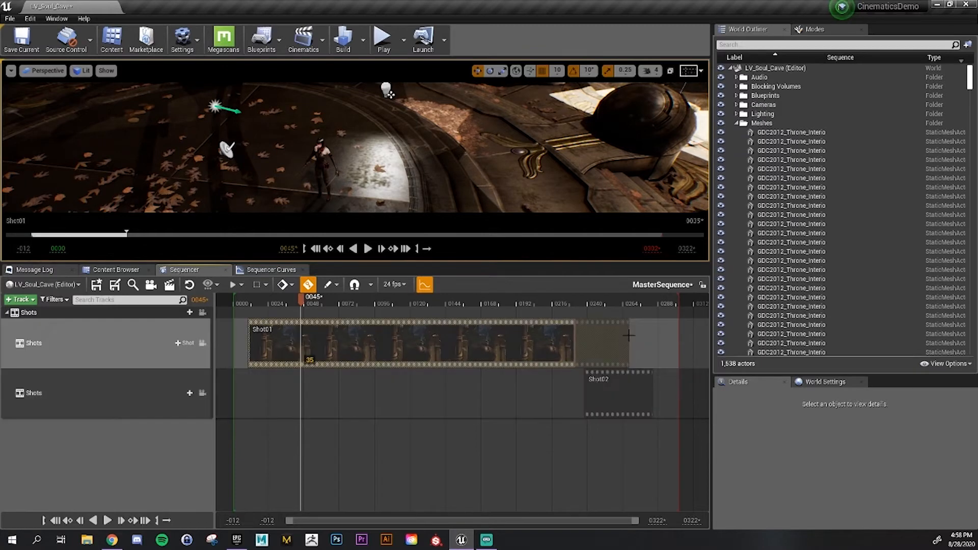
{"action": "left_click_drag", "start_coordinate": [628, 338], "coordinate": [574, 338]}
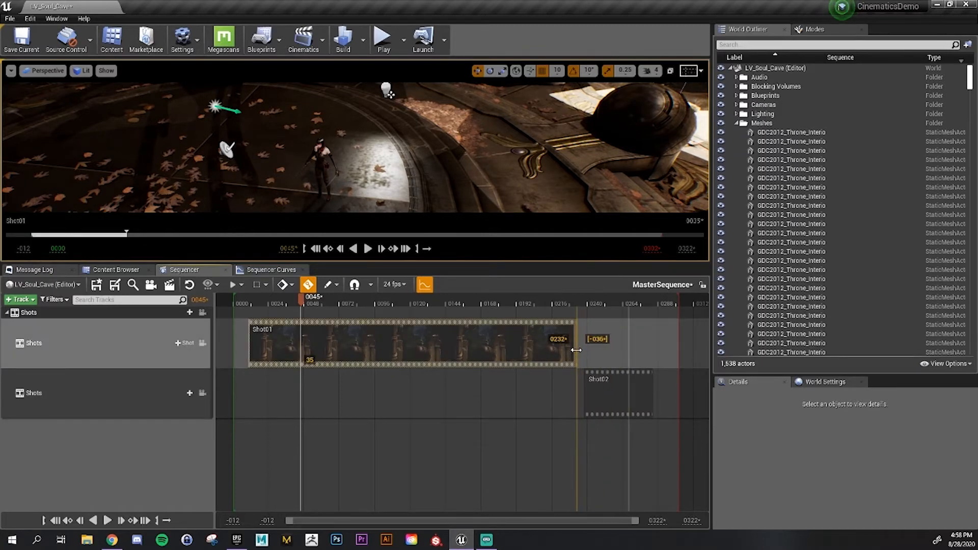
{"action": "left_click_drag", "start_coordinate": [621, 399], "coordinate": [615, 396]}
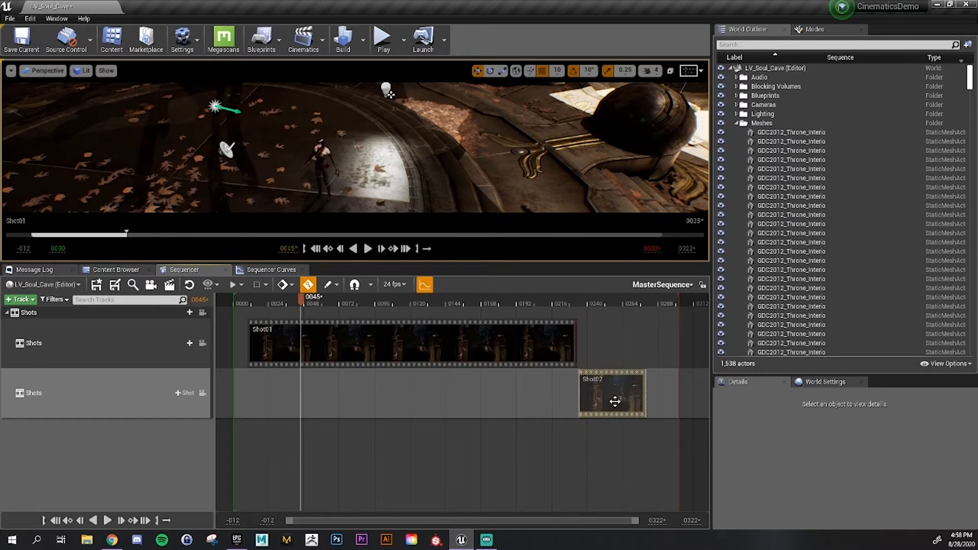
Open Shot02 and trim the end of its CineCamera_Cave camera cut to about frame 97
{"action": "double_click", "coordinate": [614, 397]}
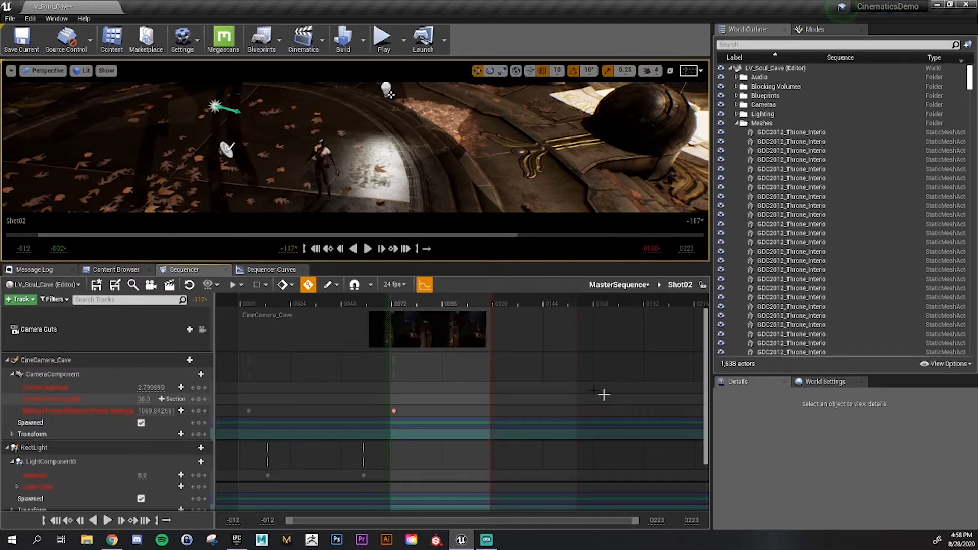
{"action": "left_click", "coordinate": [490, 300]}
{"action": "left_click", "coordinate": [292, 323]}
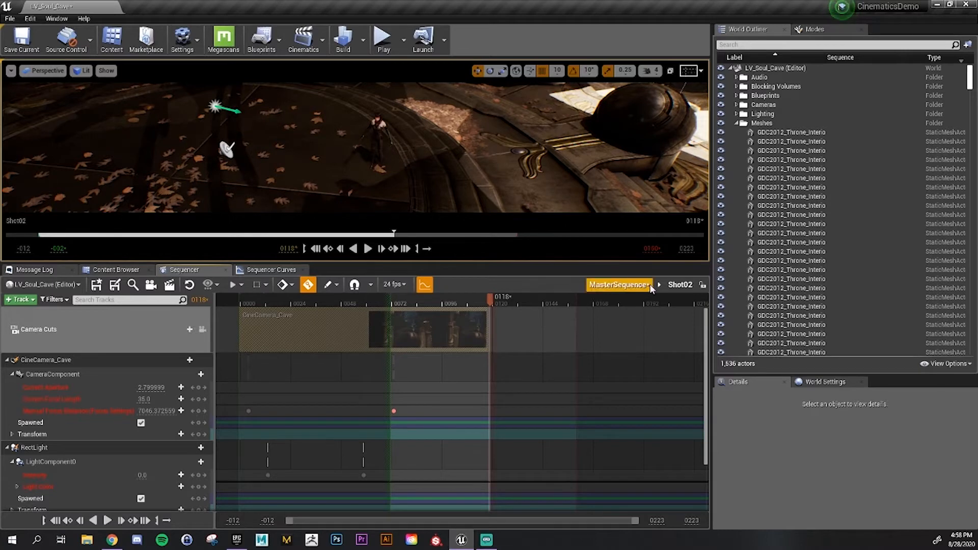
{"action": "left_click_drag", "start_coordinate": [491, 322], "coordinate": [442, 330]}
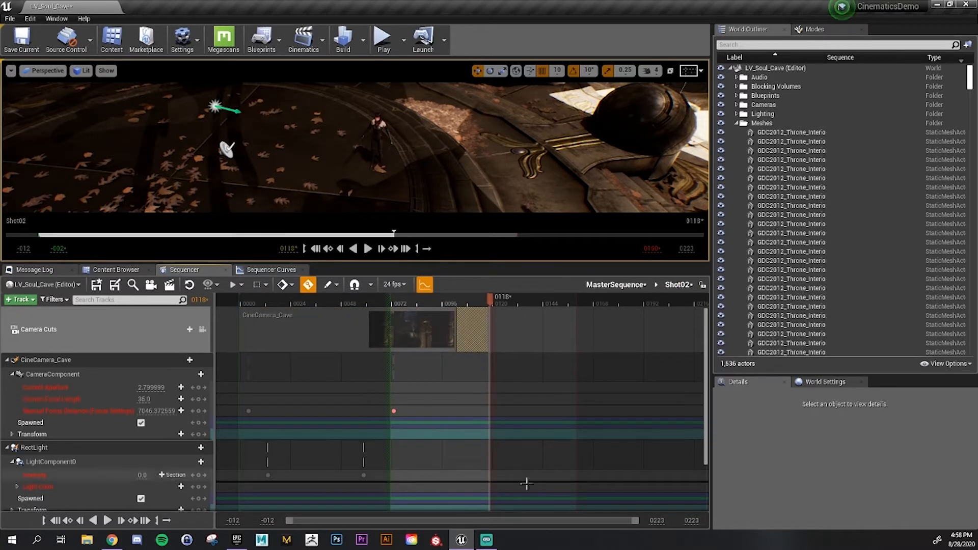
{"action": "left_click_drag", "start_coordinate": [635, 520], "coordinate": [456, 509]}
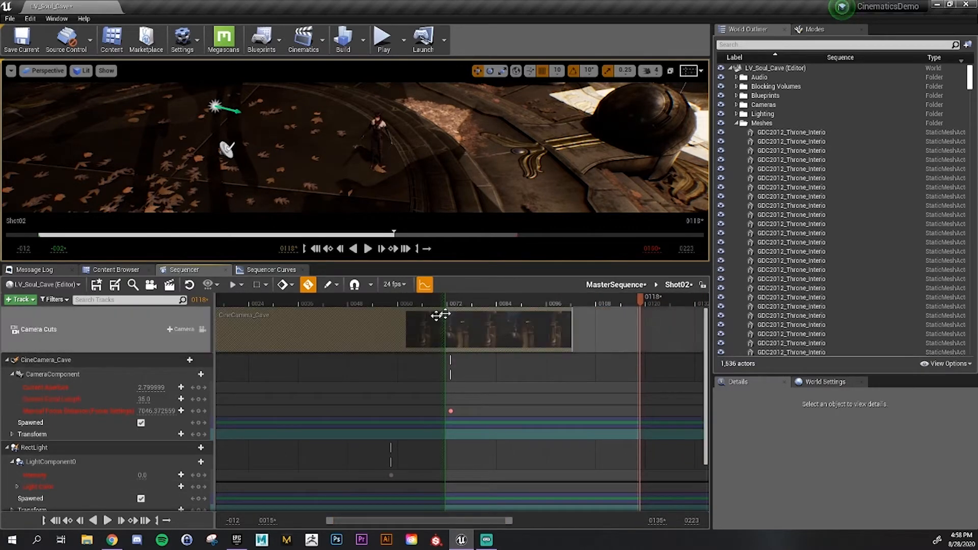
{"action": "left_click_drag", "start_coordinate": [573, 327], "coordinate": [555, 341]}
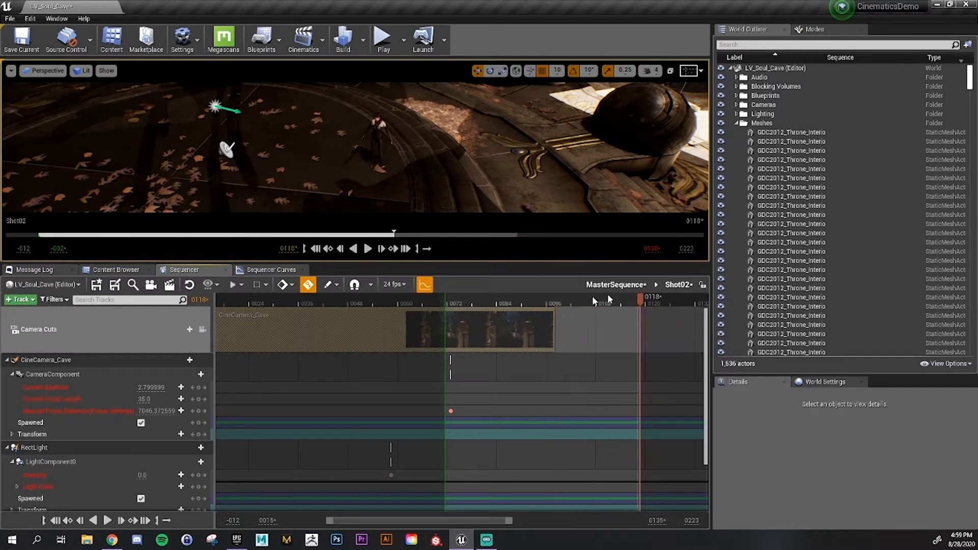
Scrub through Shot02 and extend the end of its camera cut to about frame 124
{"action": "left_click_drag", "start_coordinate": [639, 301], "coordinate": [478, 334]}
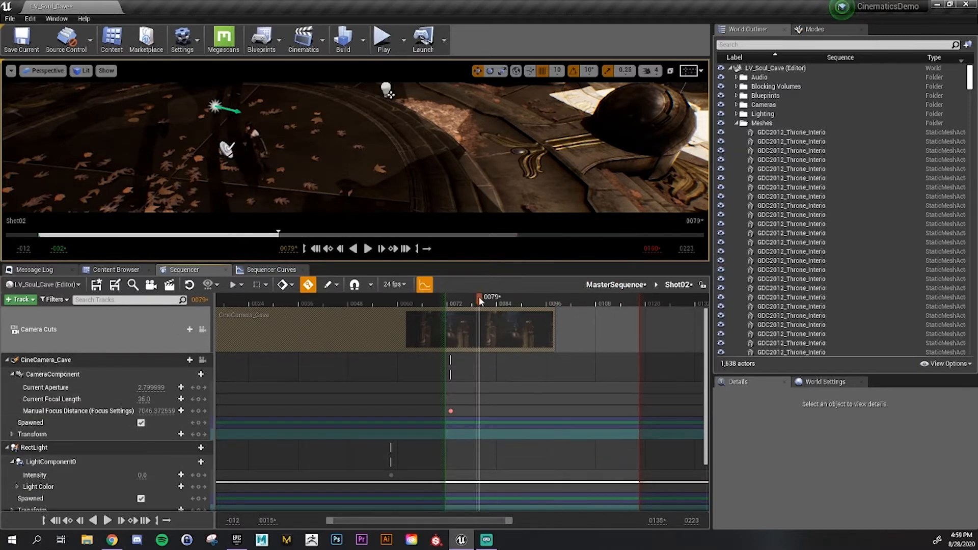
{"action": "left_click_drag", "start_coordinate": [518, 304], "coordinate": [660, 340]}
{"action": "left_click_drag", "start_coordinate": [498, 521], "coordinate": [548, 516]}
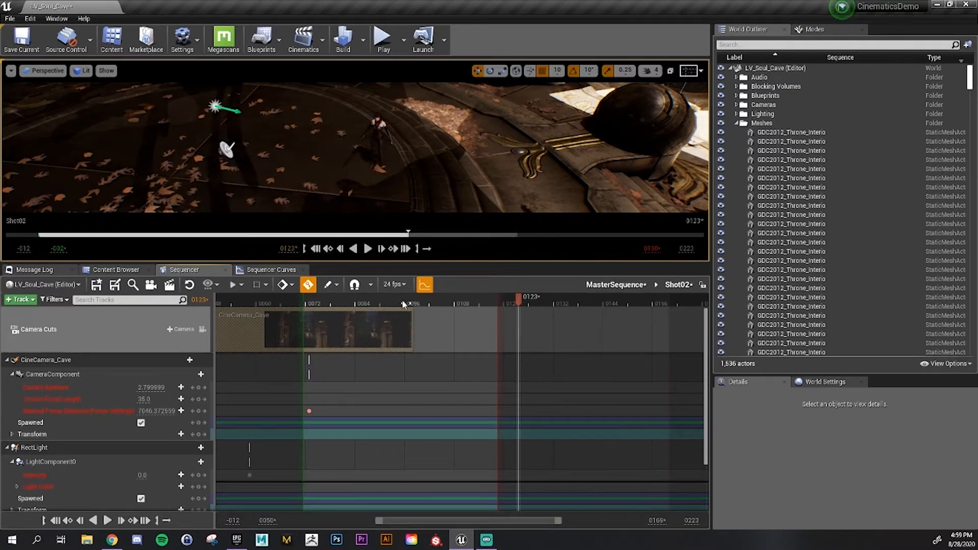
{"action": "left_click_drag", "start_coordinate": [348, 304], "coordinate": [482, 323]}
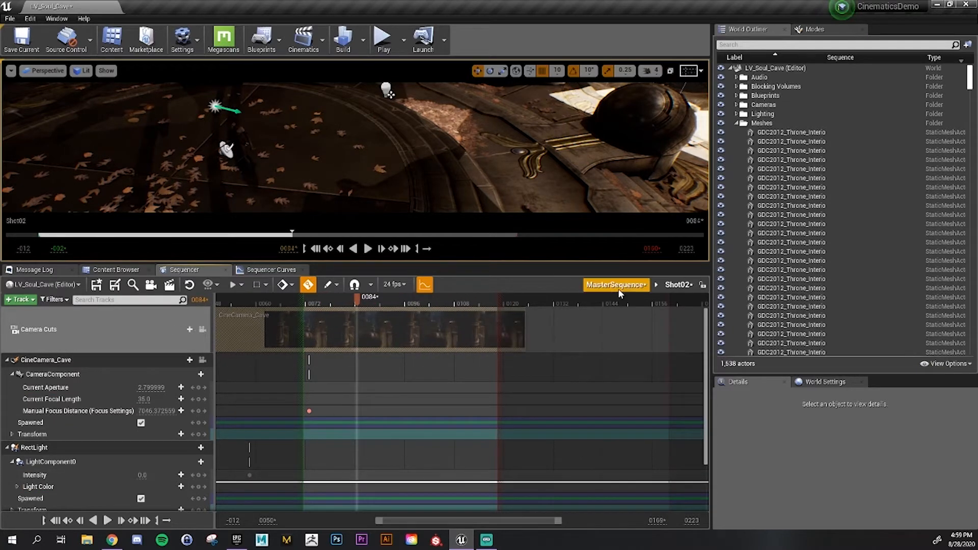
Return to MasterSequence and save the MasterSequence, Shot01 and Shot02 level sequences
{"action": "left_click", "coordinate": [604, 284]}
{"action": "left_click", "coordinate": [97, 285]}
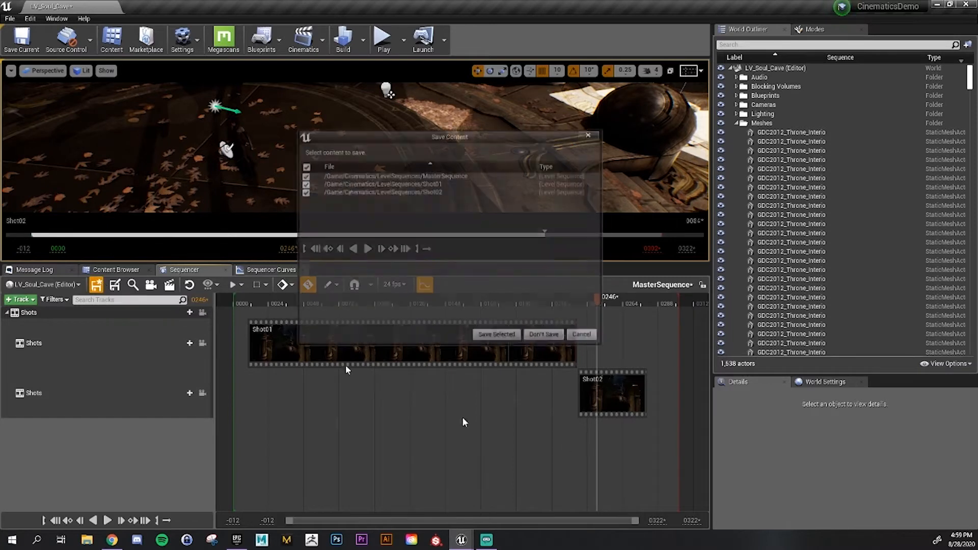
{"action": "left_click", "coordinate": [496, 336]}
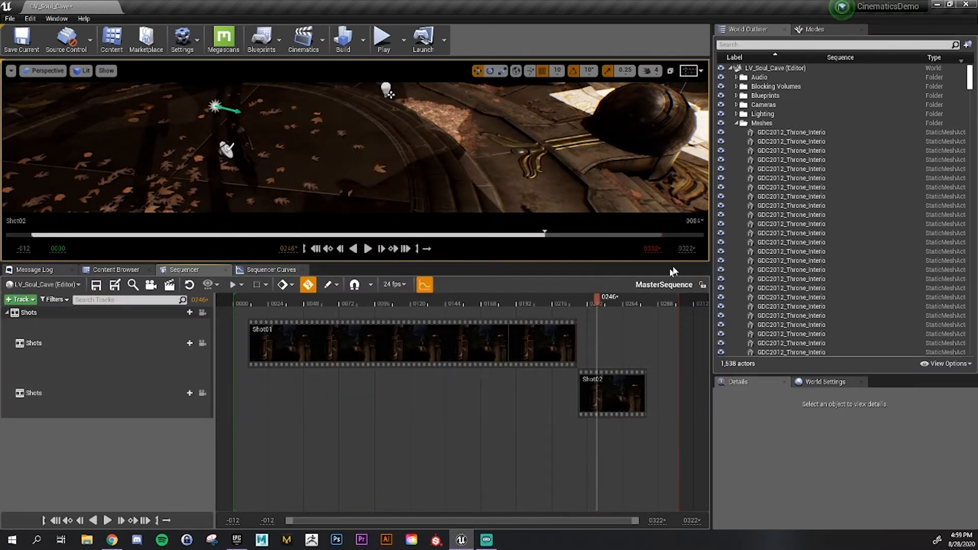
Check the MasterSequence asset in the LevelSequences folder, then go back to its timeline
{"action": "left_click", "coordinate": [118, 269]}
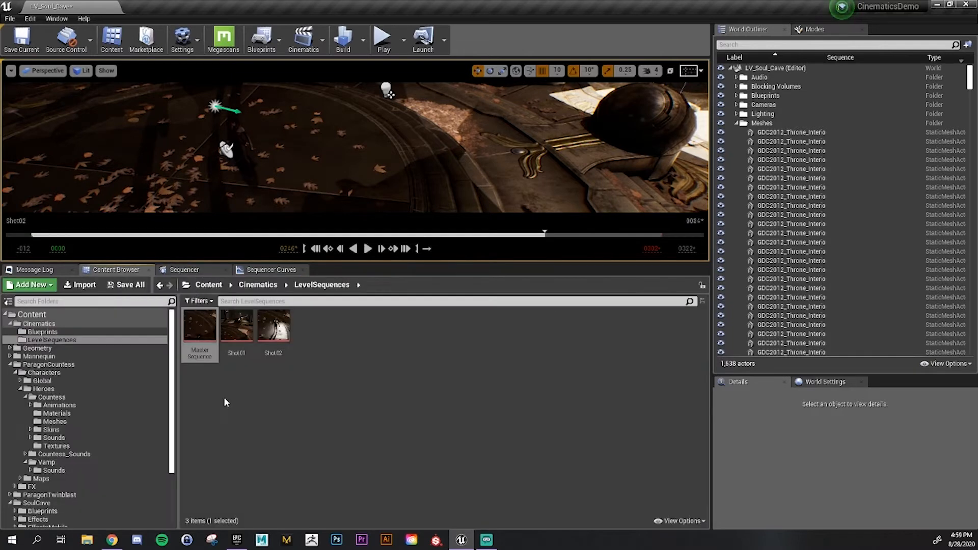
{"action": "left_click", "coordinate": [198, 355]}
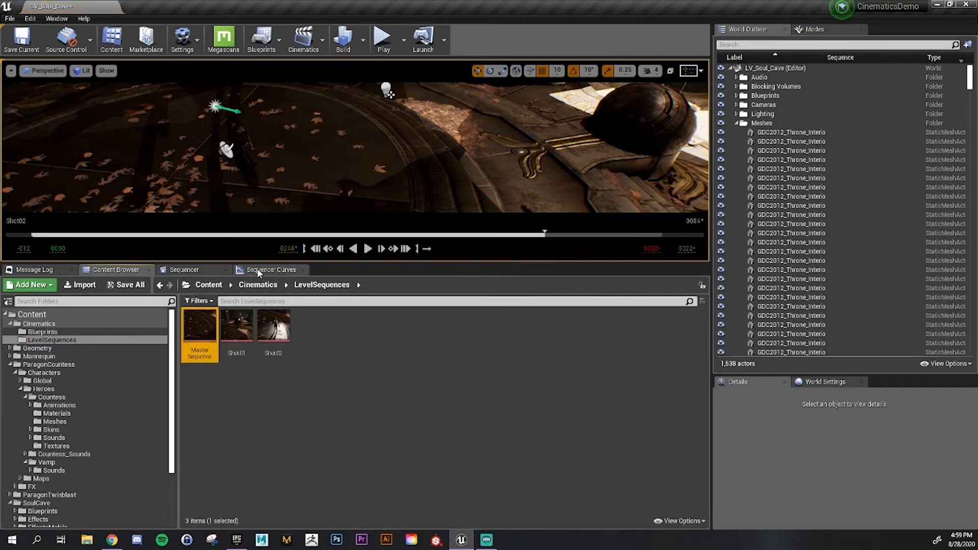
{"action": "left_click", "coordinate": [210, 269]}
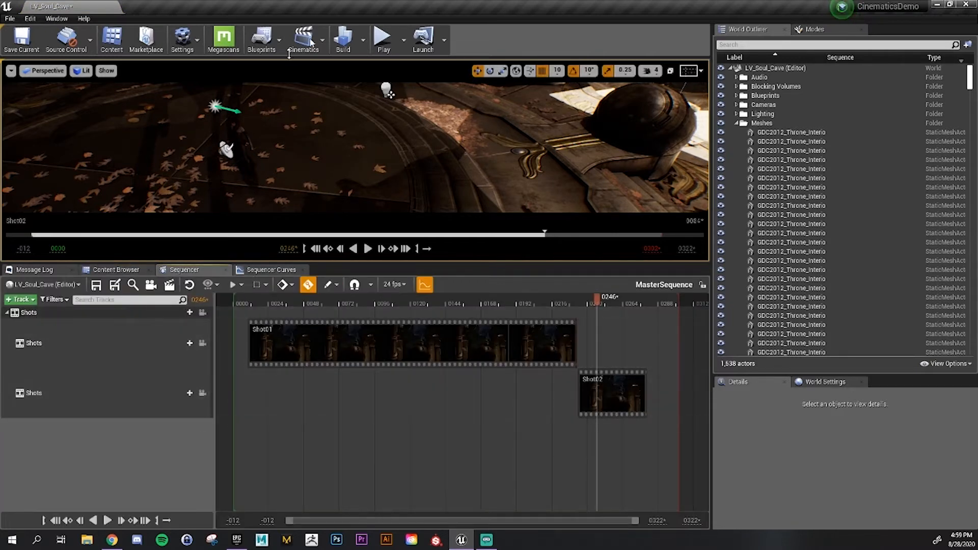
Review the settings for adding a new master sequence, including default duration and shot naming, and close them without creating one
{"action": "left_click", "coordinate": [326, 54]}
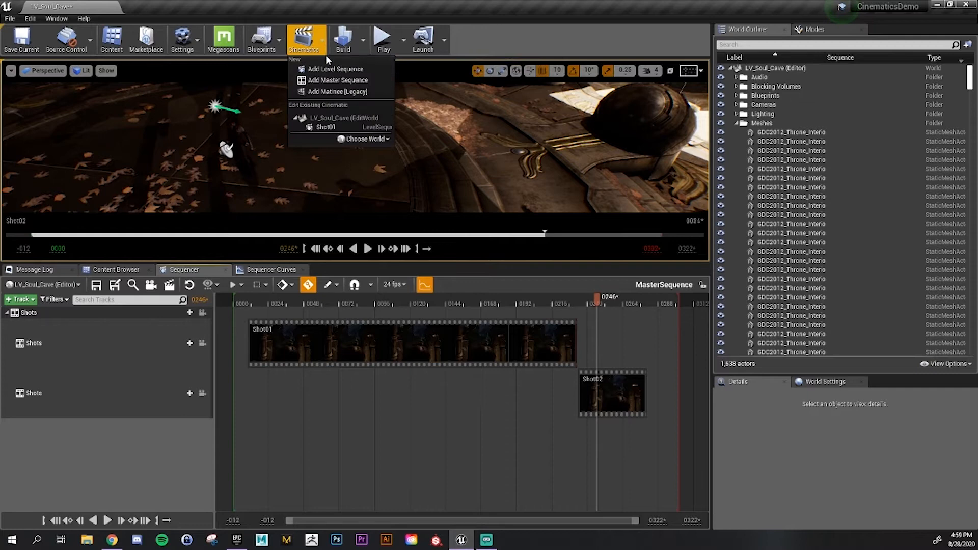
{"action": "left_click", "coordinate": [324, 81]}
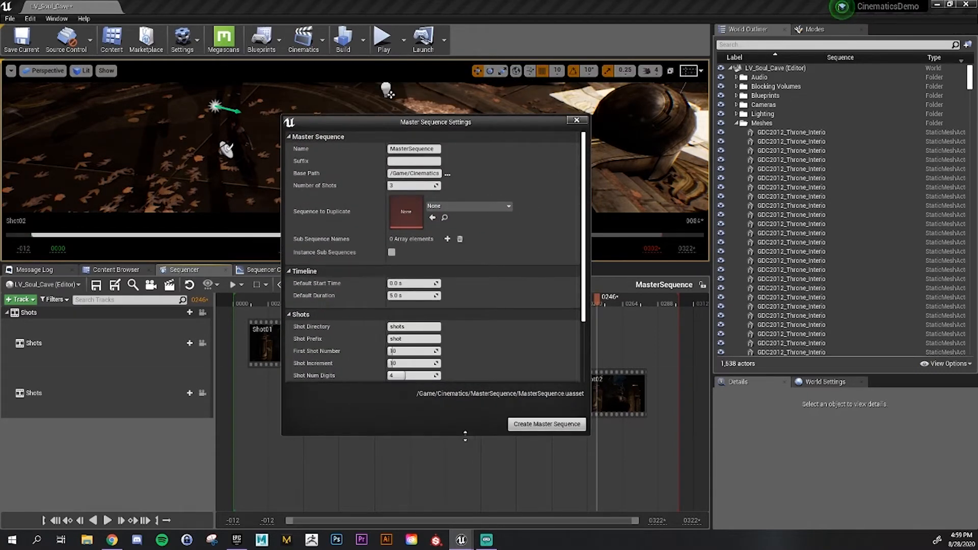
{"action": "left_click_drag", "start_coordinate": [465, 436], "coordinate": [465, 482]}
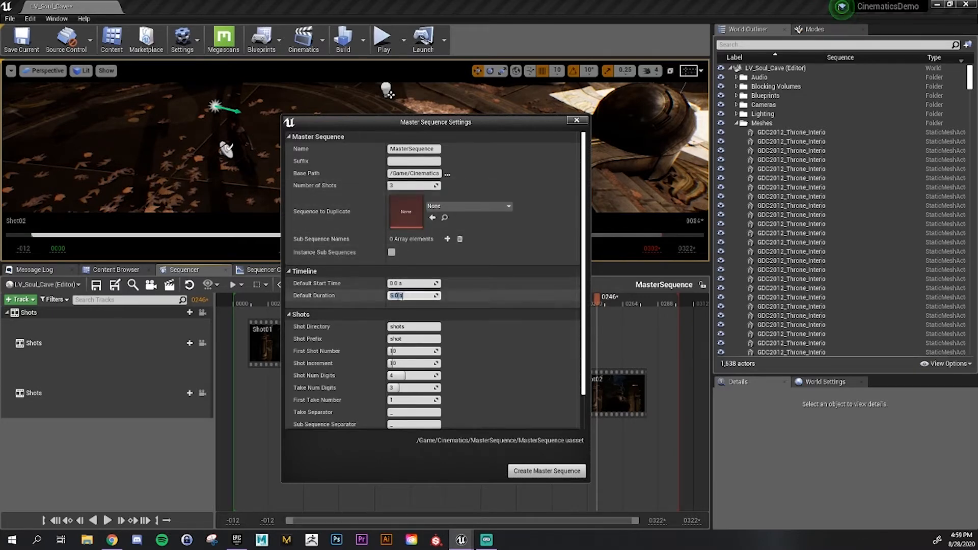
{"action": "left_click", "coordinate": [409, 314]}
{"action": "left_click", "coordinate": [406, 314]}
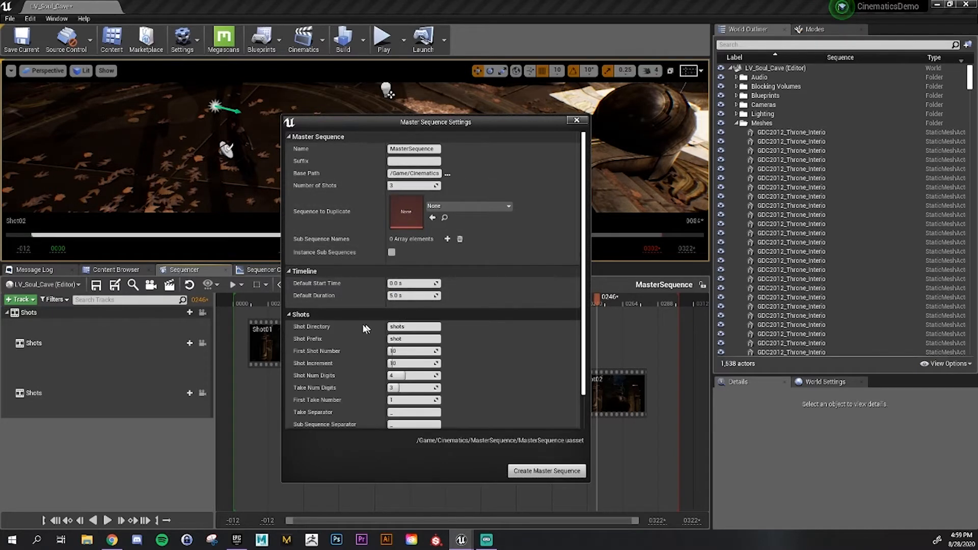
{"action": "scroll", "coordinate": [337, 346], "scroll_direction": "down", "scroll_amount": 2}
{"action": "scroll", "coordinate": [337, 344], "scroll_direction": "up", "scroll_amount": 2}
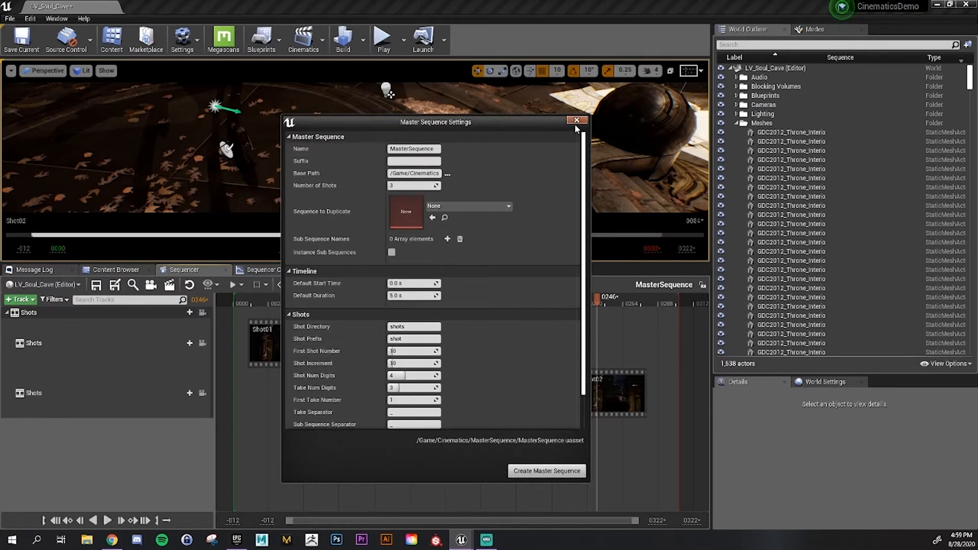
{"action": "left_click", "coordinate": [576, 120]}
Scrub MasterSequence back to about frame 125 and nudge the Shot02 clip to start at about frame 236
{"action": "left_click_drag", "start_coordinate": [560, 305], "coordinate": [418, 331]}
{"action": "left_click", "coordinate": [316, 349]}
{"action": "mouse_move", "coordinate": [618, 392]}
{"action": "left_mouse_down"}
{"action": "mouse_move", "coordinate": [611, 368]}
{"action": "mouse_move", "coordinate": [621, 388]}
{"action": "left_mouse_up"}
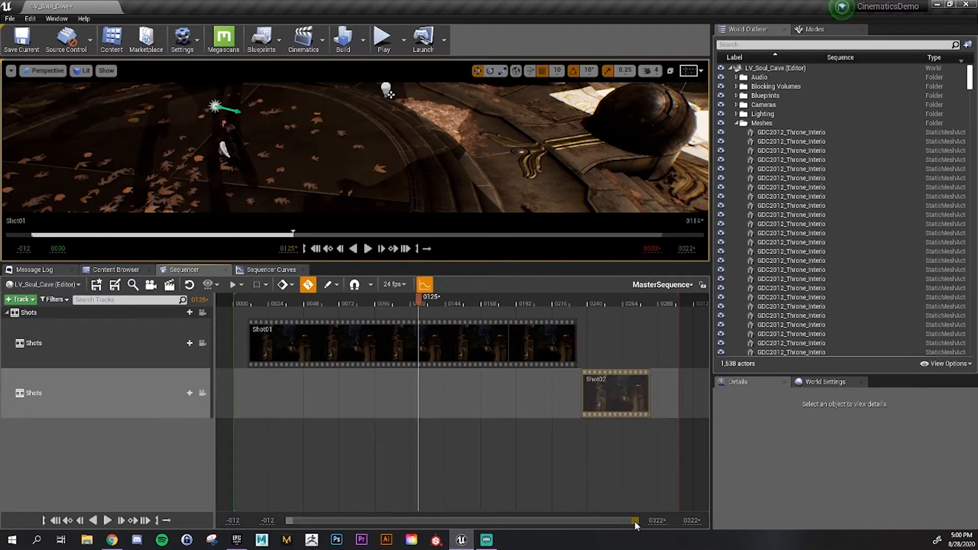
{"action": "left_click", "coordinate": [538, 478]}
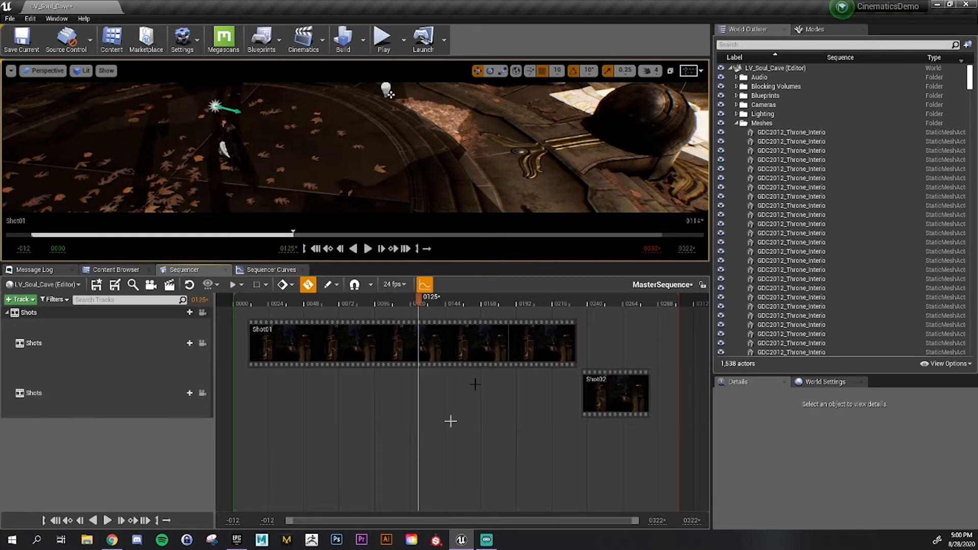
Scrub MasterSequence back to frame 64, open Shot01, and set its playhead to frame 57
{"action": "left_click_drag", "start_coordinate": [414, 304], "coordinate": [328, 308]}
{"action": "left_click", "coordinate": [38, 355]}
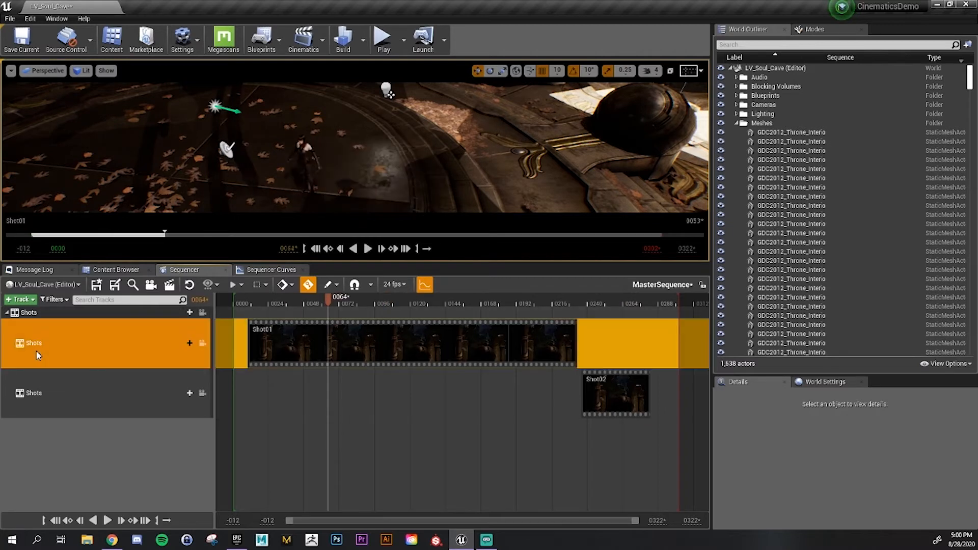
{"action": "double_click", "coordinate": [268, 336]}
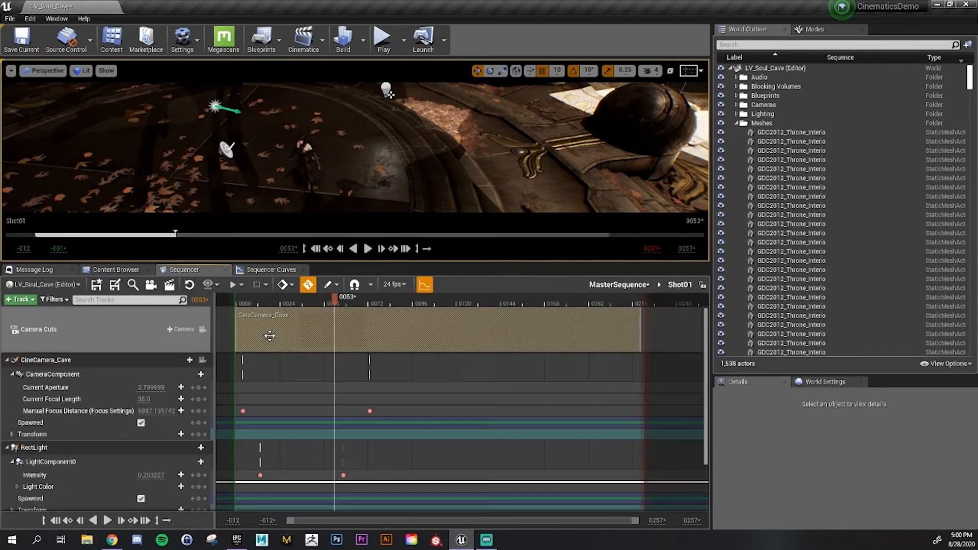
{"action": "left_click_drag", "start_coordinate": [276, 298], "coordinate": [340, 363]}
Collapse the Meshes folder in the outliner and review the actors inside the Sequencer folder
{"action": "left_click", "coordinate": [736, 123]}
{"action": "left_click", "coordinate": [736, 150]}
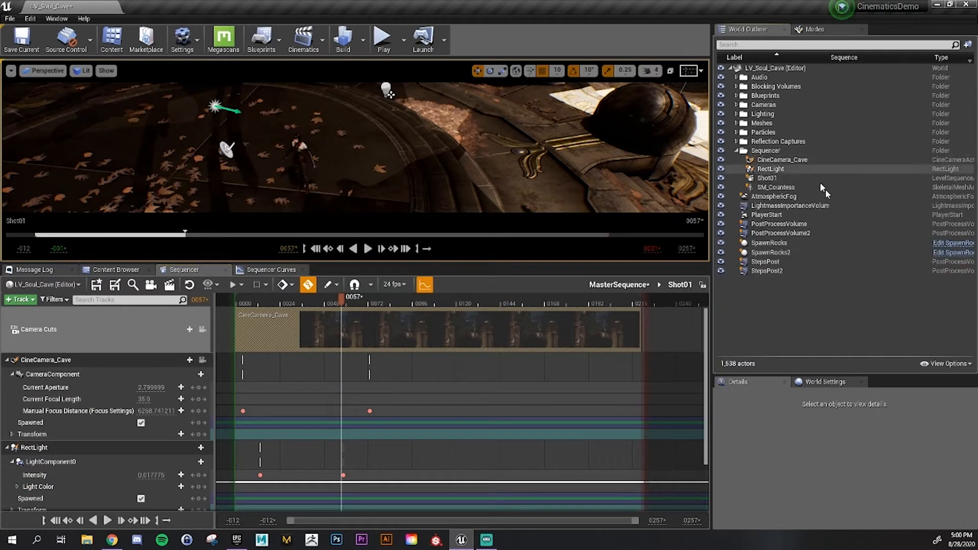
{"action": "left_click", "coordinate": [736, 150]}
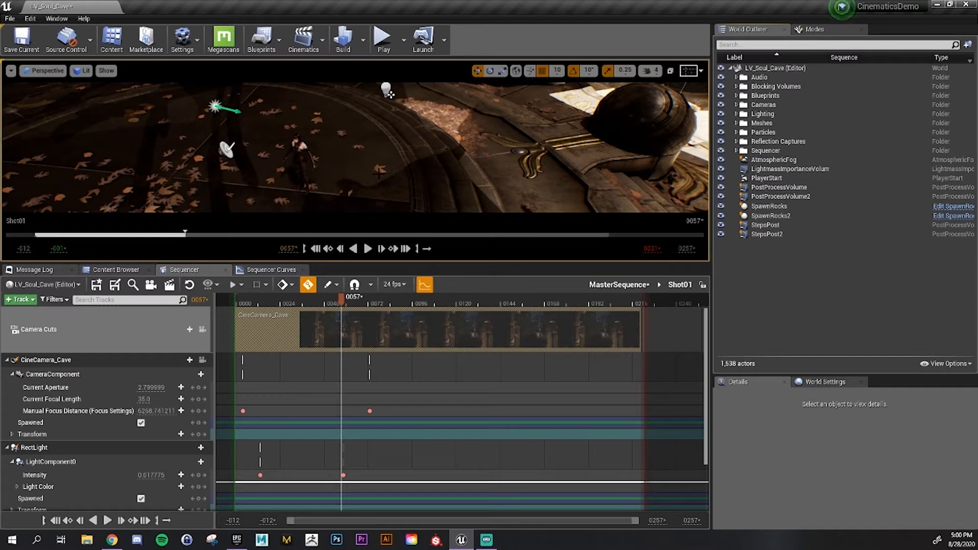
Select the floating cave ceiling rock, enlarge the viewport, and look around the columns and leaf-covered floor
{"action": "right_click_drag", "start_coordinate": [438, 191], "coordinate": [480, 168]}
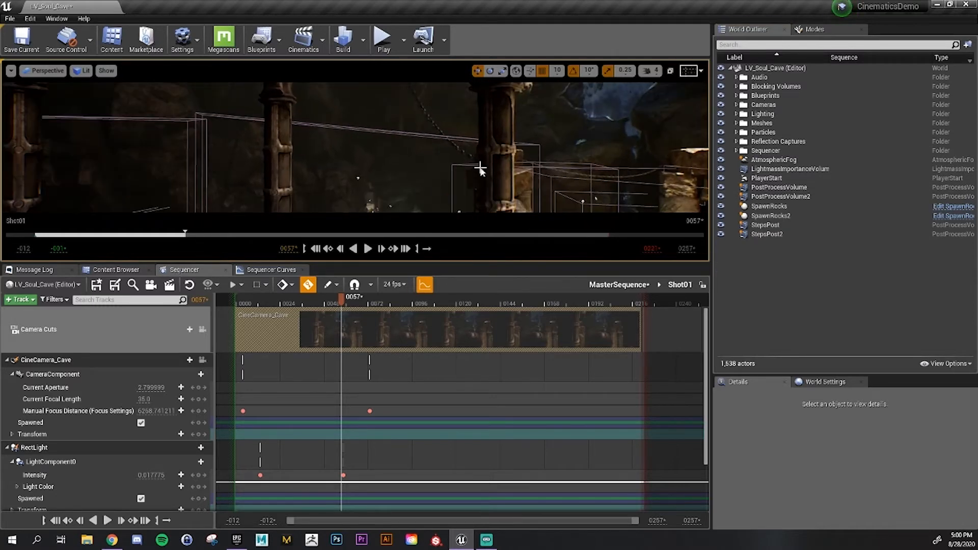
{"action": "right_click", "coordinate": [481, 168]}
{"action": "left_click", "coordinate": [417, 165]}
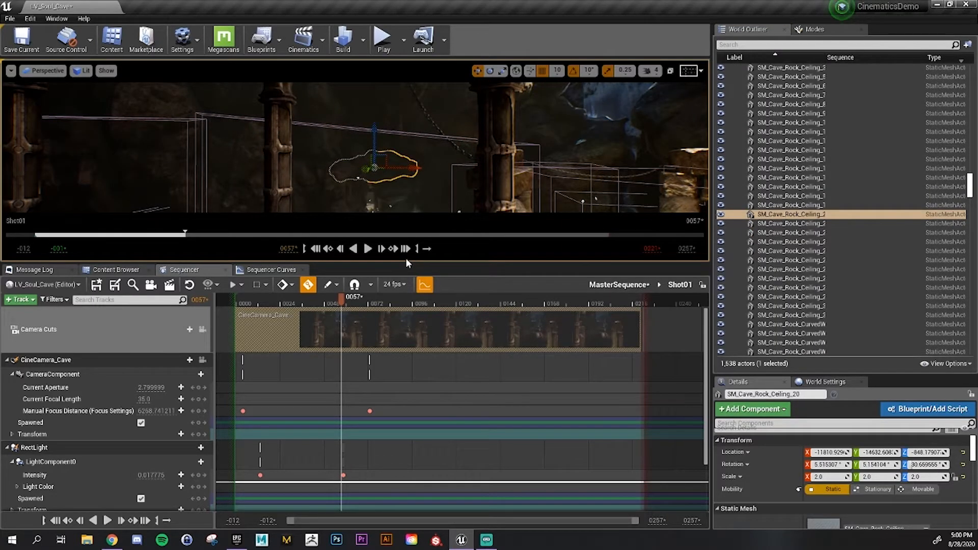
{"action": "left_click_drag", "start_coordinate": [406, 263], "coordinate": [420, 452]}
{"action": "right_click_drag", "start_coordinate": [376, 281], "coordinate": [425, 281]}
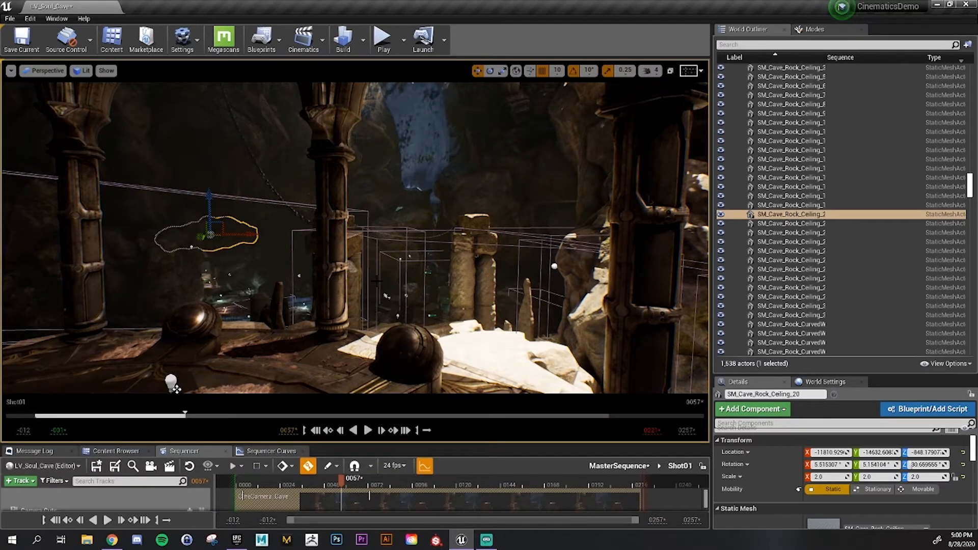
{"action": "right_click_drag", "start_coordinate": [376, 281], "coordinate": [325, 261]}
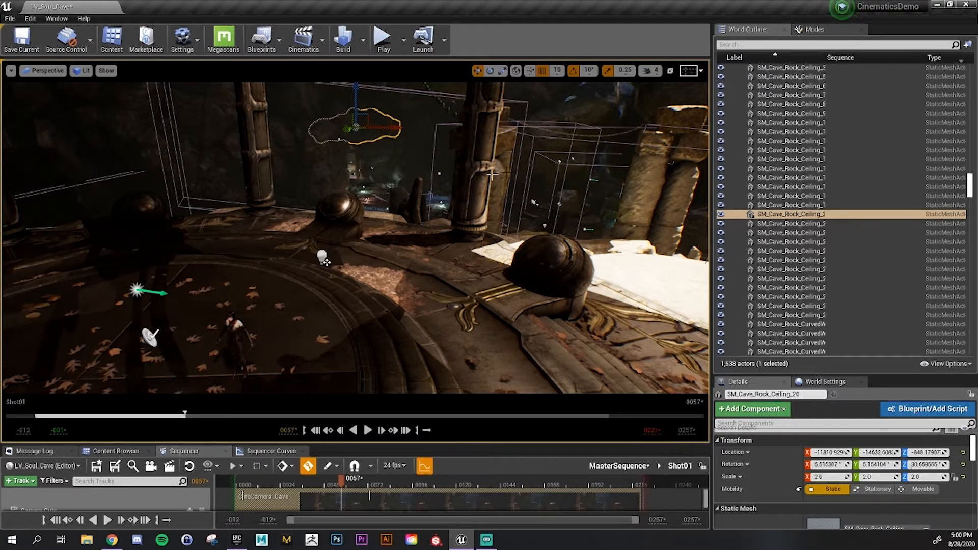
Enlarge the lower editor area and save all modified content, including MasterSequence and the LV_Soul_Cave level
{"action": "left_click_drag", "start_coordinate": [385, 446], "coordinate": [413, 249]}
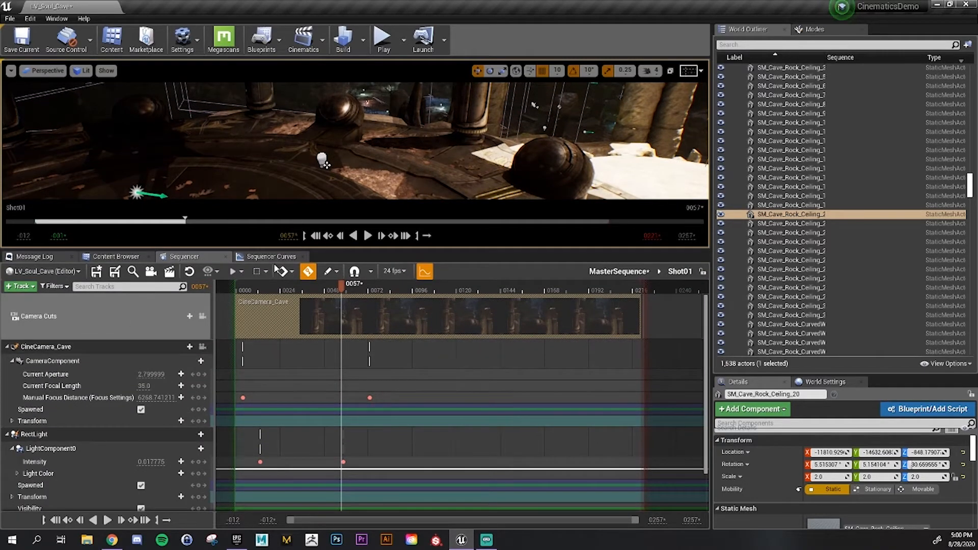
{"action": "left_click", "coordinate": [142, 257]}
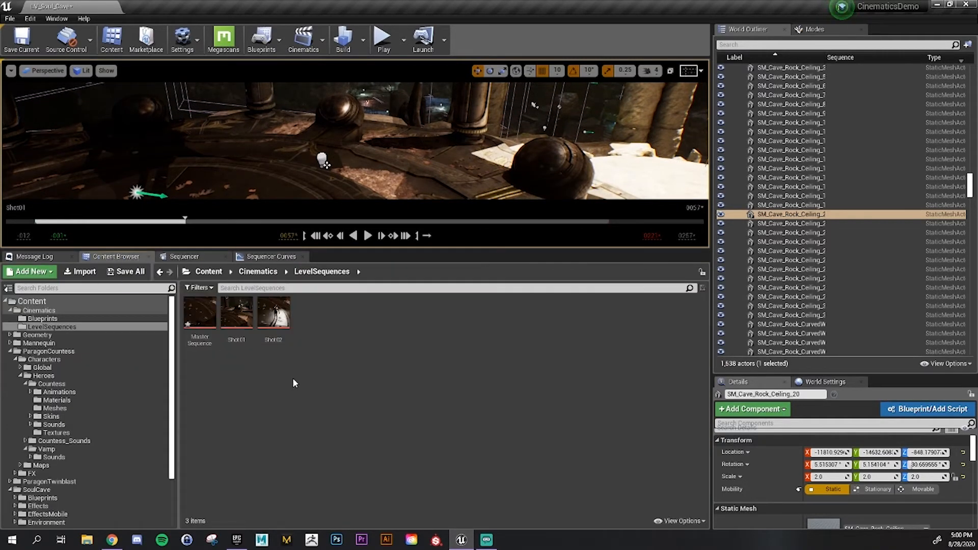
{"action": "left_click", "coordinate": [125, 272]}
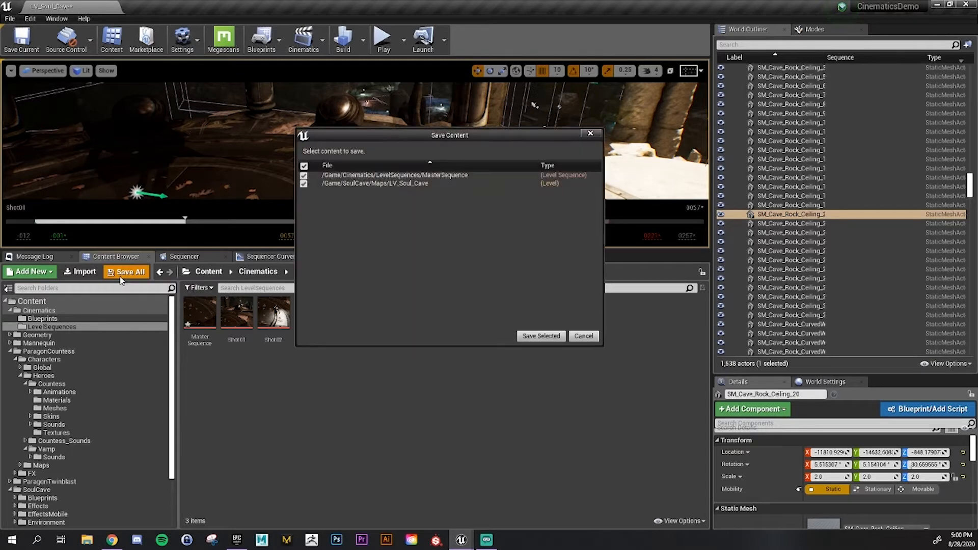
{"action": "left_click", "coordinate": [518, 337]}
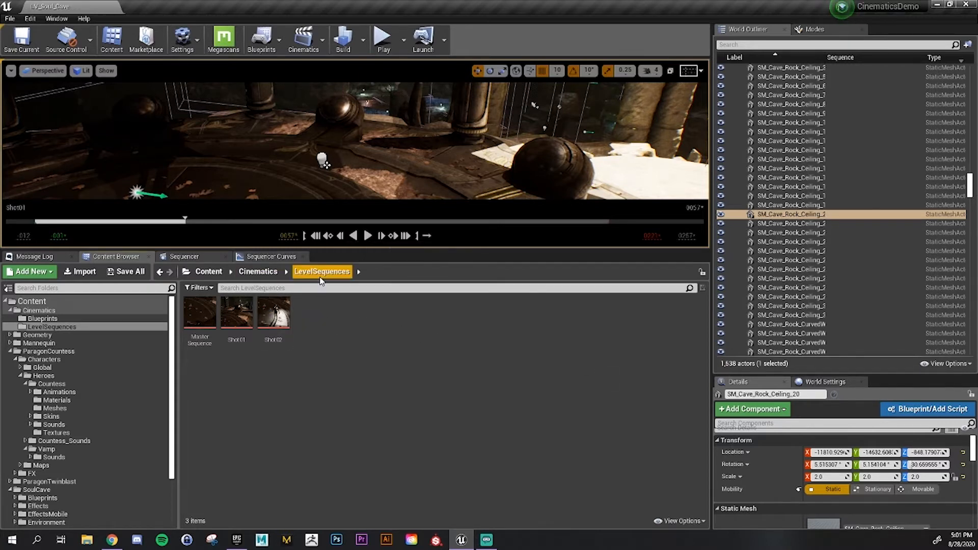
{"action": "right_click", "coordinate": [320, 313]}
{"action": "left_click", "coordinate": [274, 365]}
{"action": "left_click", "coordinate": [188, 314]}
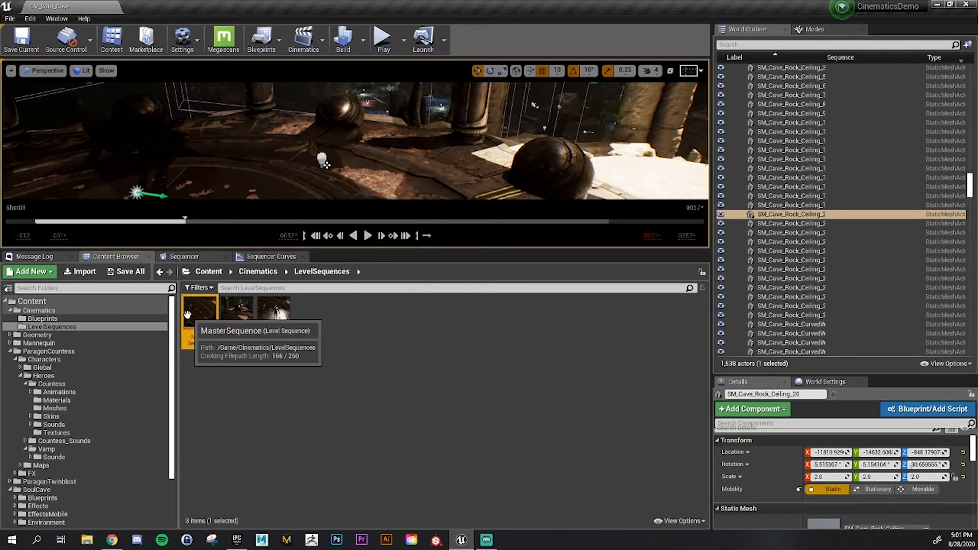
{"action": "left_click", "coordinate": [202, 255]}
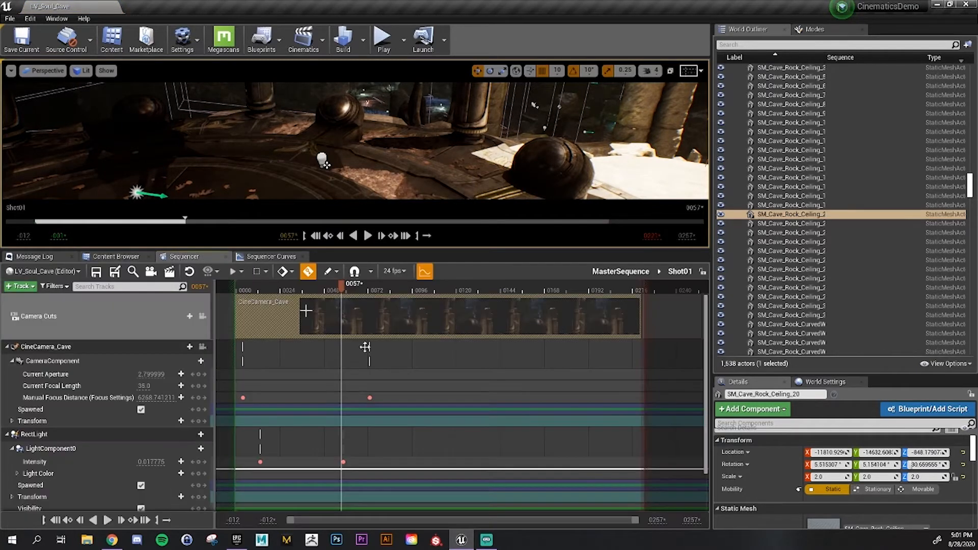
{"action": "left_click", "coordinate": [117, 256]}
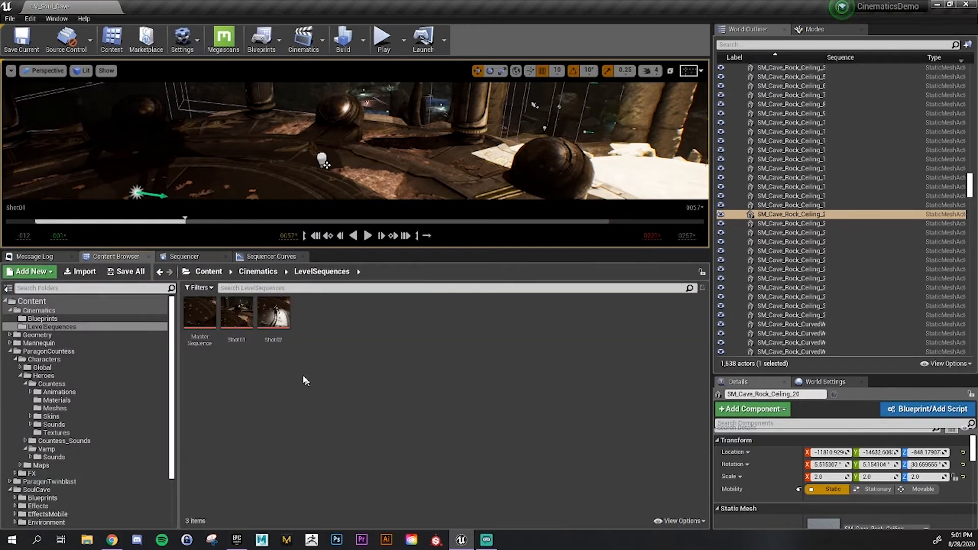
Create a Level Sequence named Cave_MasterSequence in the LevelSequences folder and open it in Sequencer
{"action": "right_click", "coordinate": [332, 341]}
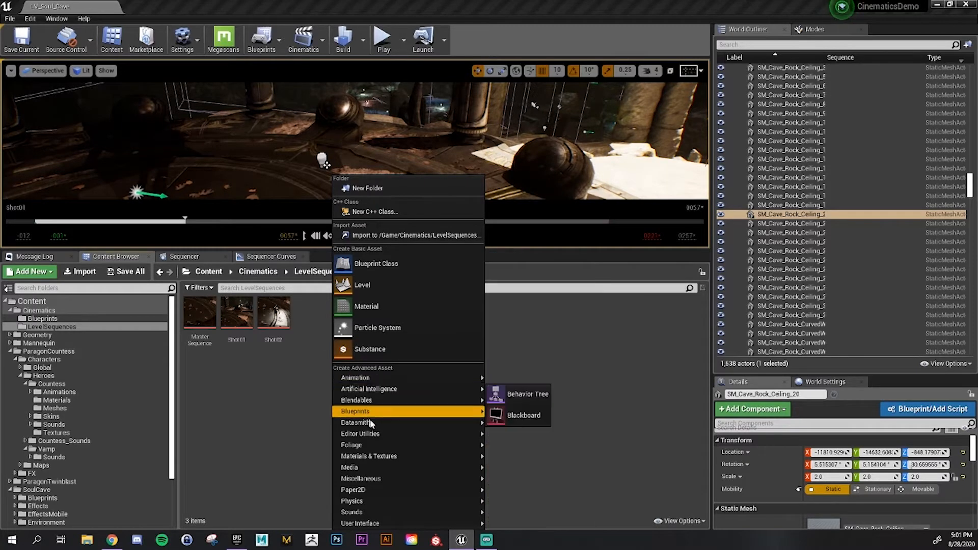
{"action": "mouse_move", "coordinate": [356, 377]}
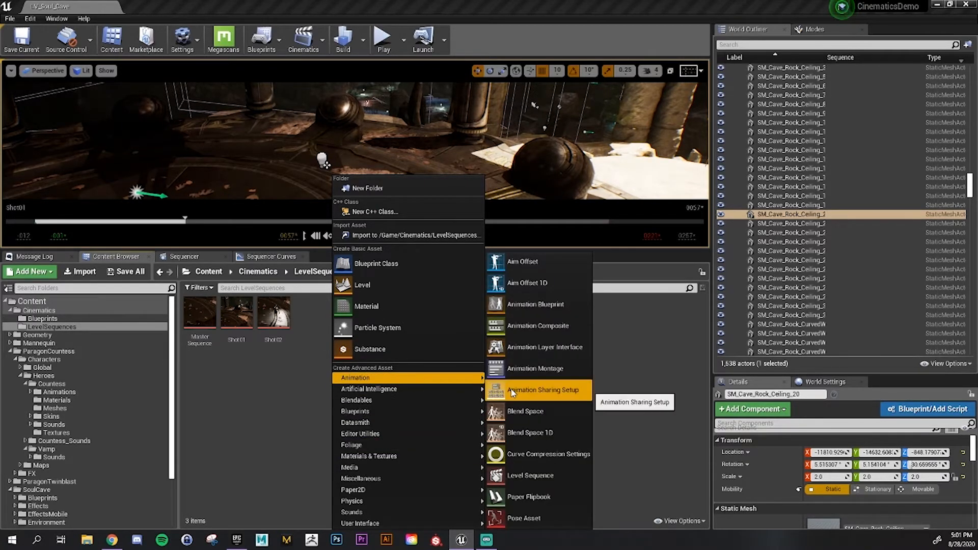
{"action": "left_click", "coordinate": [534, 476]}
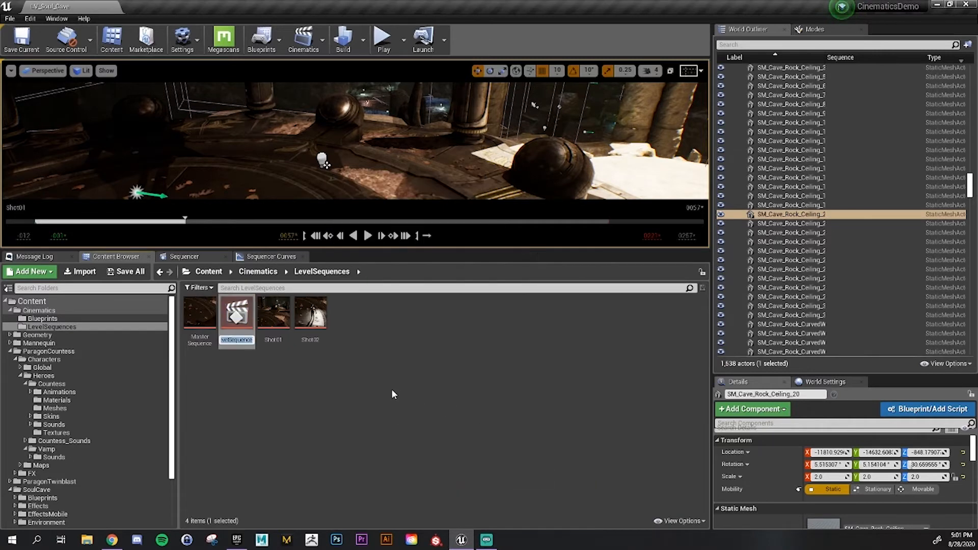
{"action": "type", "text": "Cave_"}
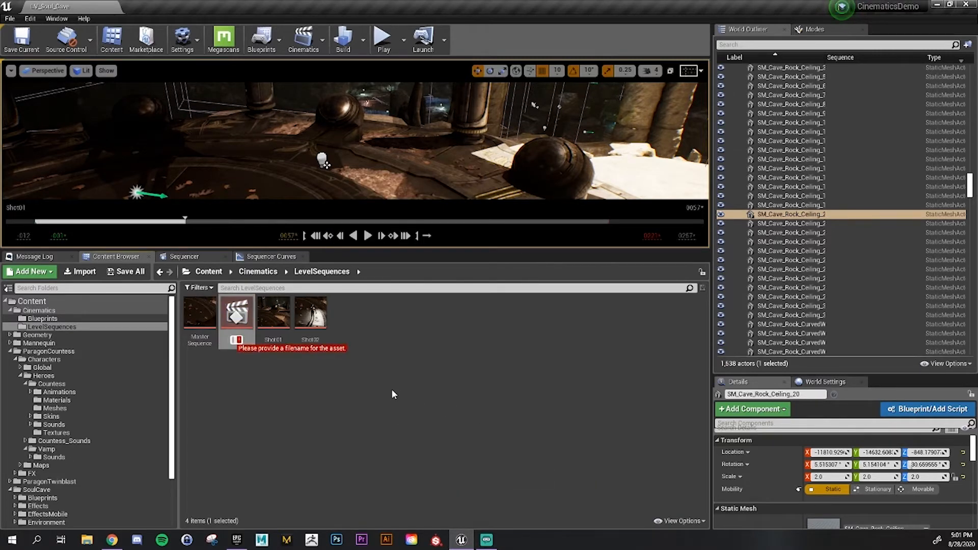
{"action": "type", "text": "Master"}
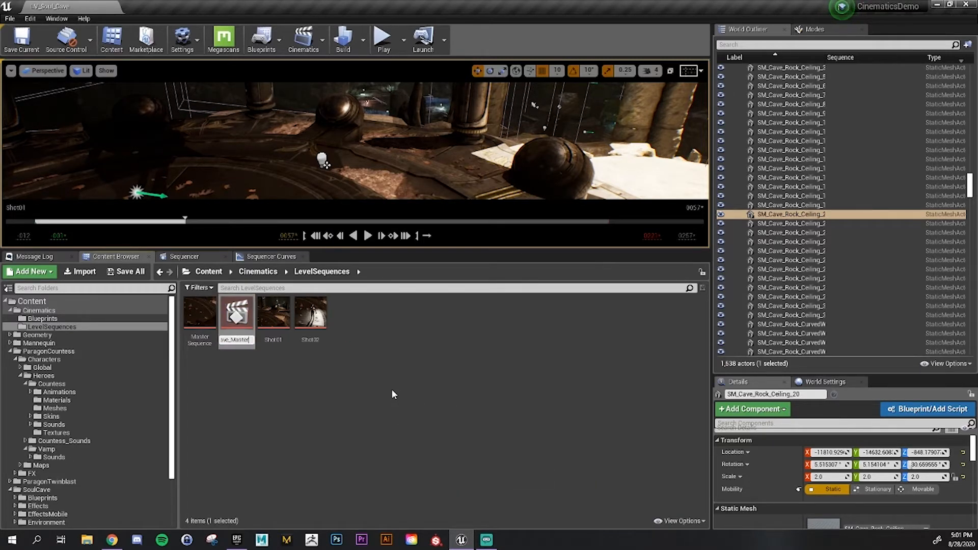
{"action": "type", "text": "Sequence"}
{"action": "key", "text": "Return"}
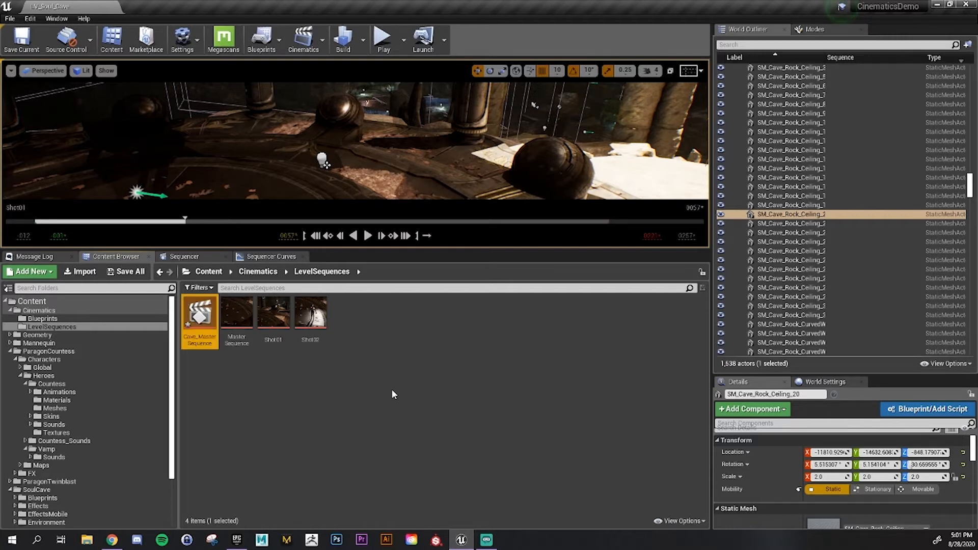
{"action": "double_click", "coordinate": [204, 316]}
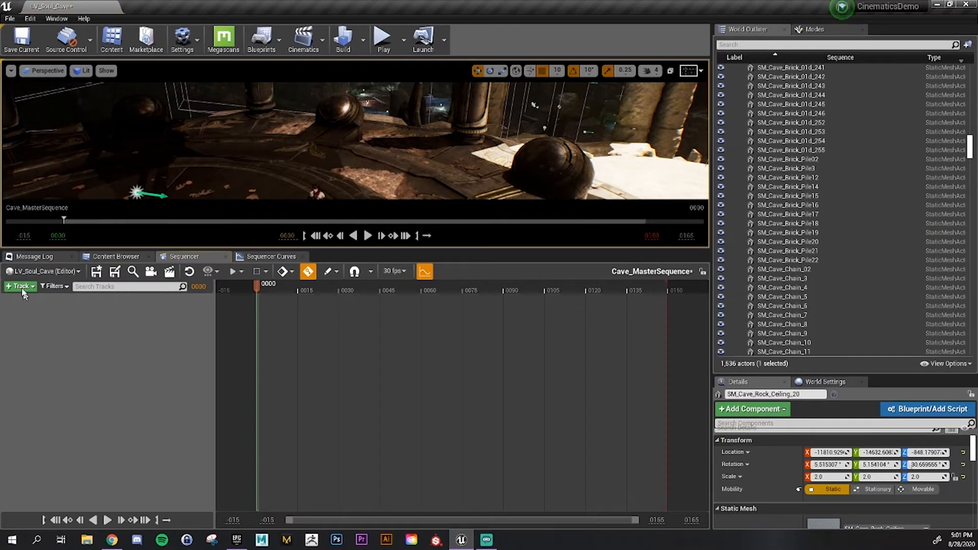
Return to the LevelSequences folder and start creating another asset there
{"action": "left_click", "coordinate": [115, 256]}
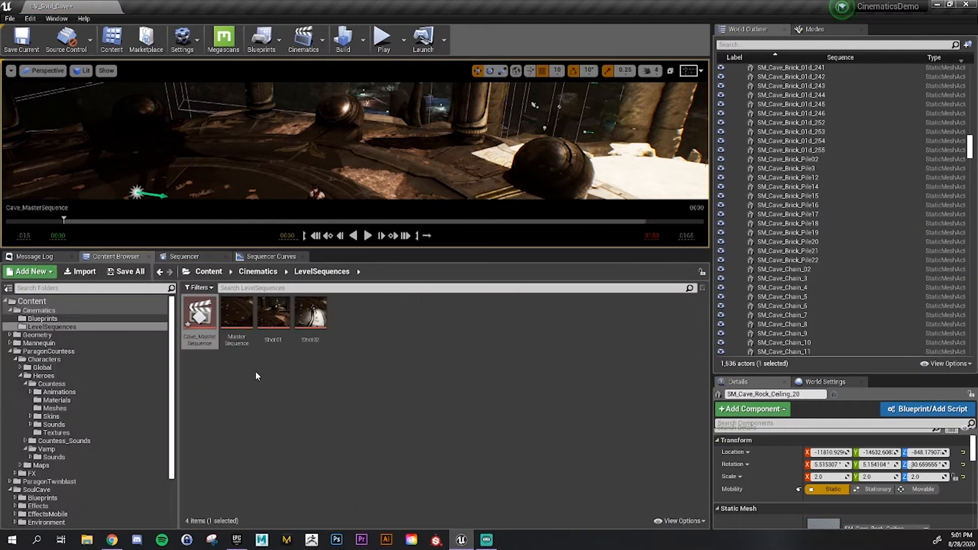
{"action": "right_click", "coordinate": [256, 375]}
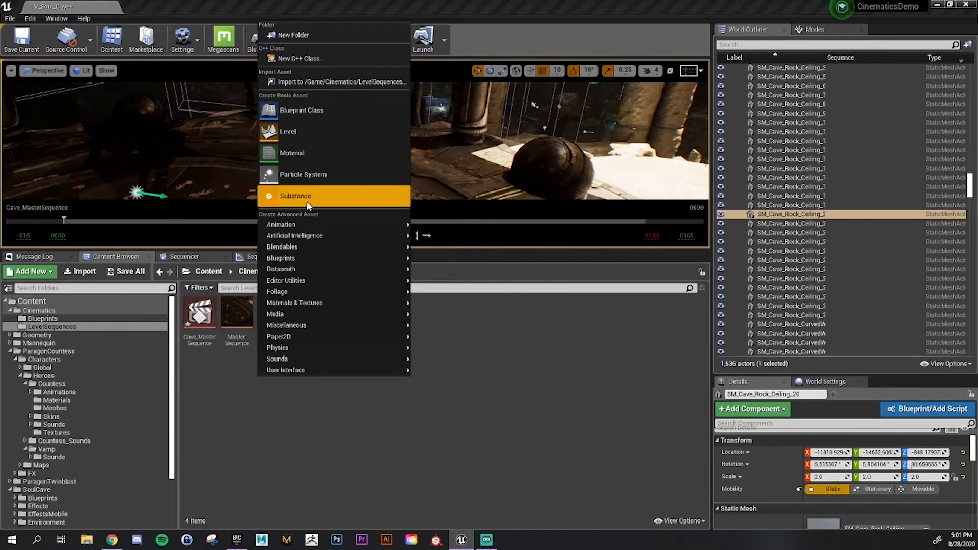
Create a level sequence named Cave_EstShot in the LevelSequences folder
{"action": "mouse_move", "coordinate": [307, 224]}
{"action": "left_click", "coordinate": [466, 448]}
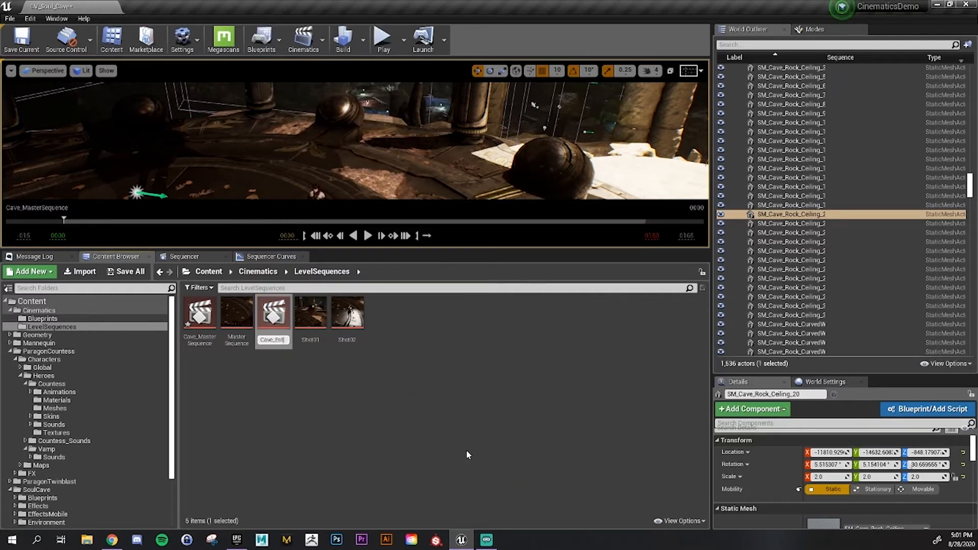
{"action": "type", "text": "Cave_EstShot"}
{"action": "key", "text": "Return"}
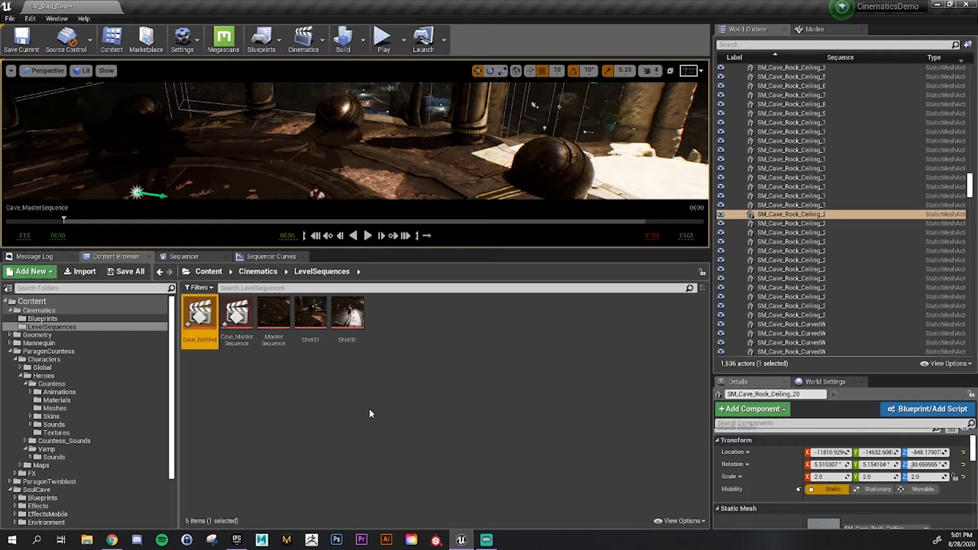
Duplicate Cave_EstShot as Cave_CharacterCloseup, and save all modified sequences together with the level
{"action": "right_click", "coordinate": [235, 381]}
{"action": "left_click", "coordinate": [206, 332]}
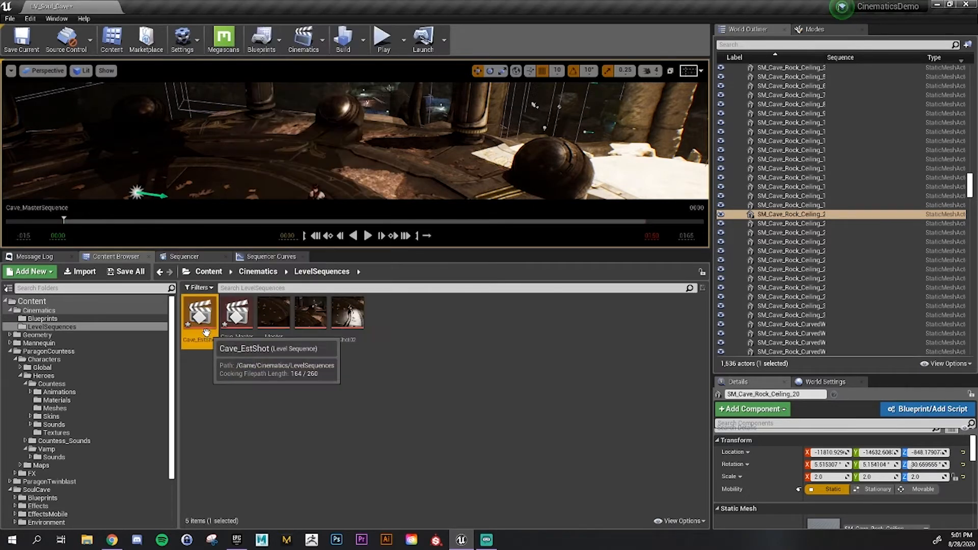
{"action": "key", "text": "ctrl+w"}
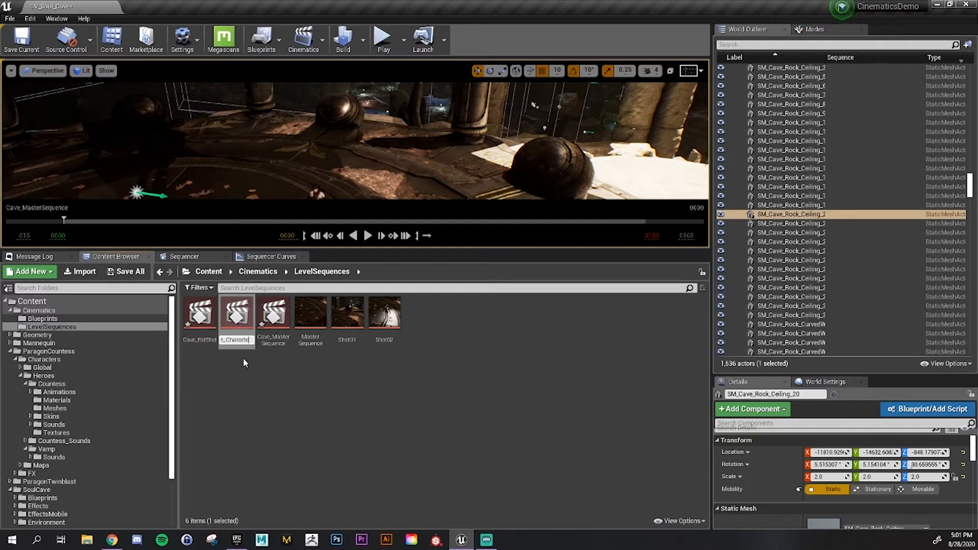
{"action": "type", "text": "Cave_CharacterCloseup"}
{"action": "key", "text": "Return"}
{"action": "left_click", "coordinate": [250, 362]}
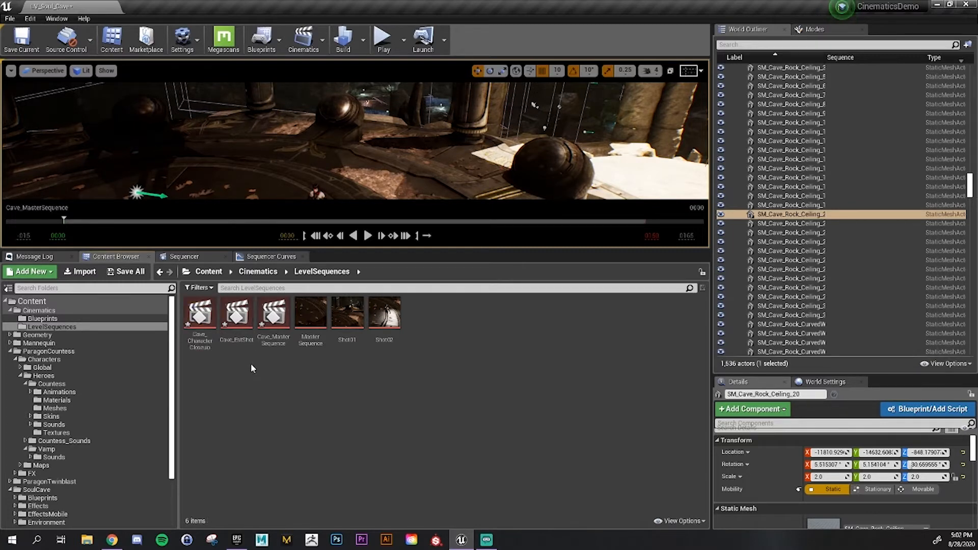
{"action": "left_click", "coordinate": [130, 273]}
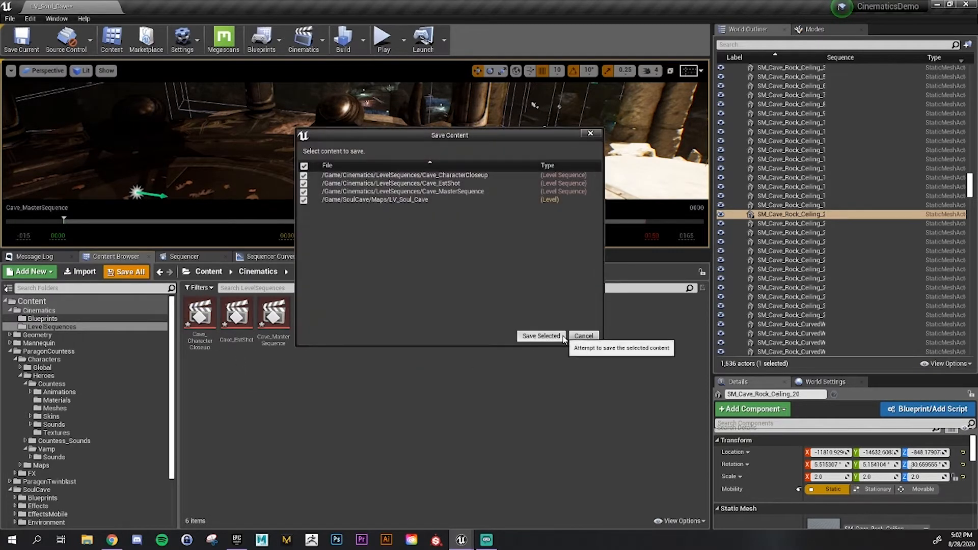
{"action": "left_click", "coordinate": [541, 336]}
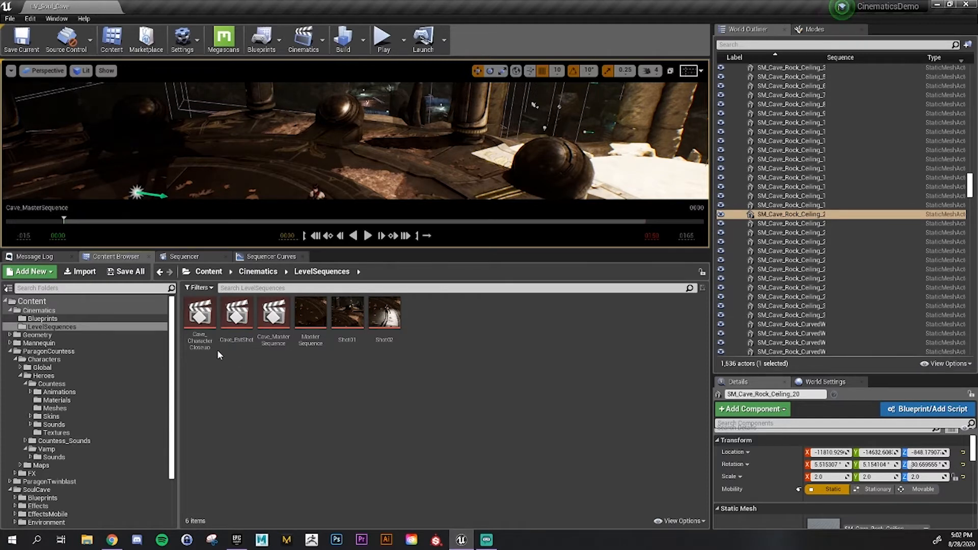
{"action": "left_click", "coordinate": [201, 336]}
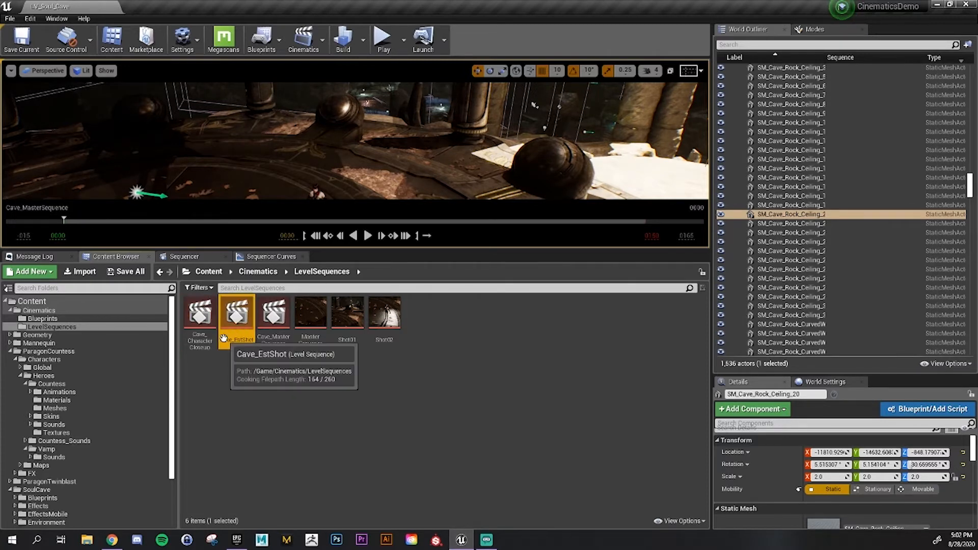
{"action": "left_click", "coordinate": [237, 318]}
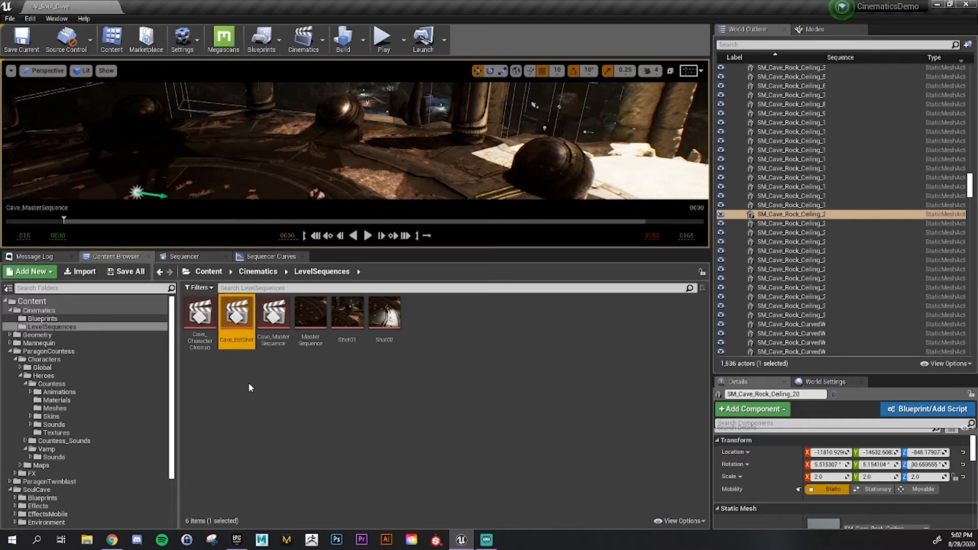
{"action": "left_click", "coordinate": [248, 384]}
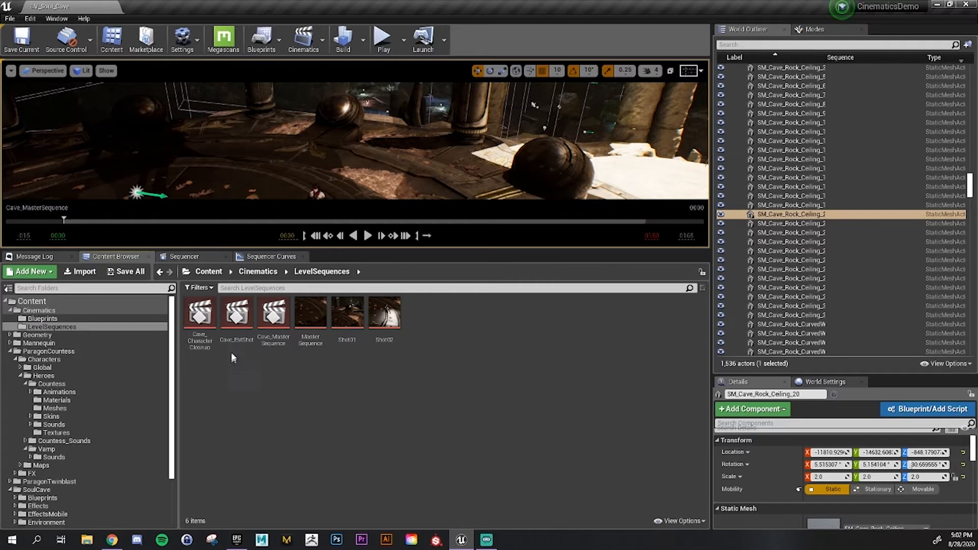
Open the Cave_EstShot sequence with an enlarged viewport and add a new cine camera with a camera cut to it
{"action": "double_click", "coordinate": [229, 319]}
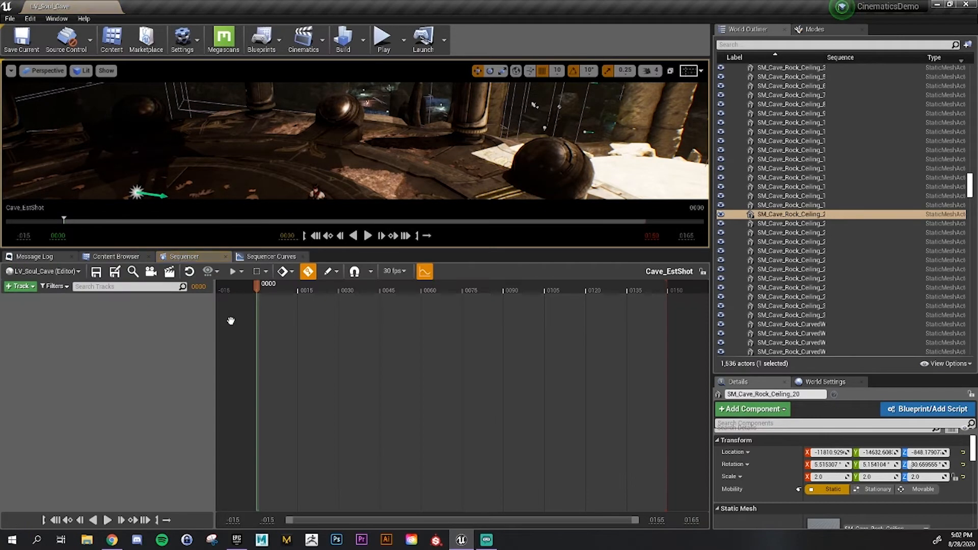
{"action": "left_click_drag", "start_coordinate": [253, 248], "coordinate": [255, 321]}
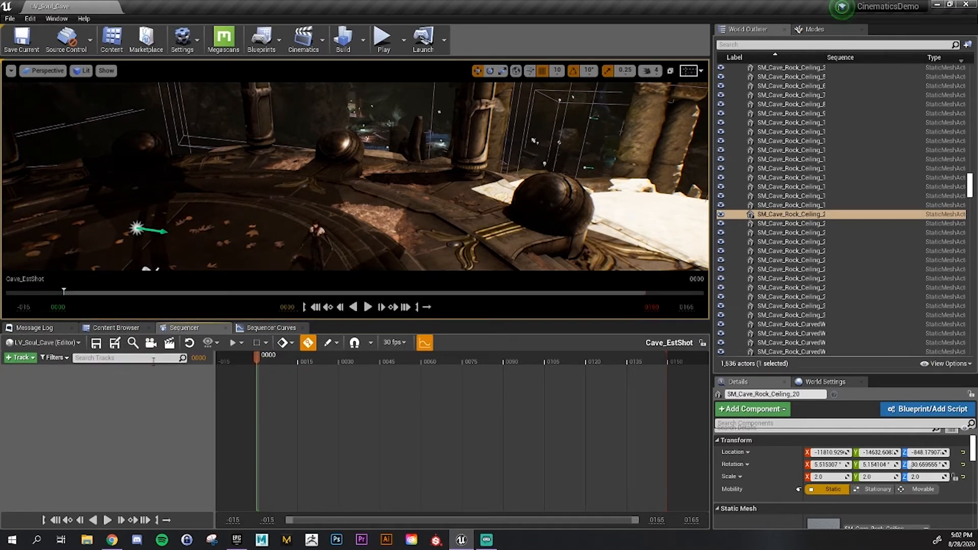
{"action": "left_click", "coordinate": [151, 343]}
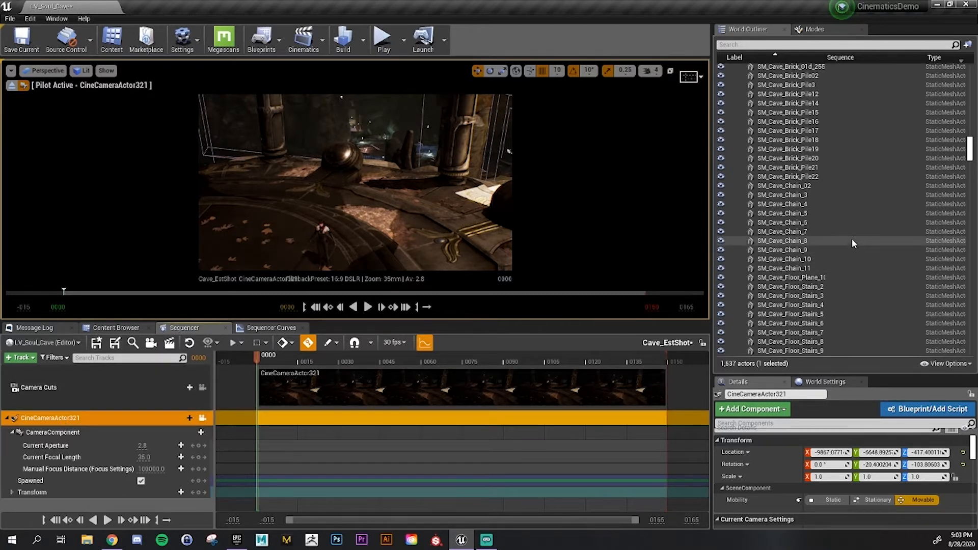
Rename the new cine camera actor as CineCamera_EstShot and move it into the outliner's Sequencer folder
{"action": "left_click_drag", "start_coordinate": [970, 153], "coordinate": [974, 66]}
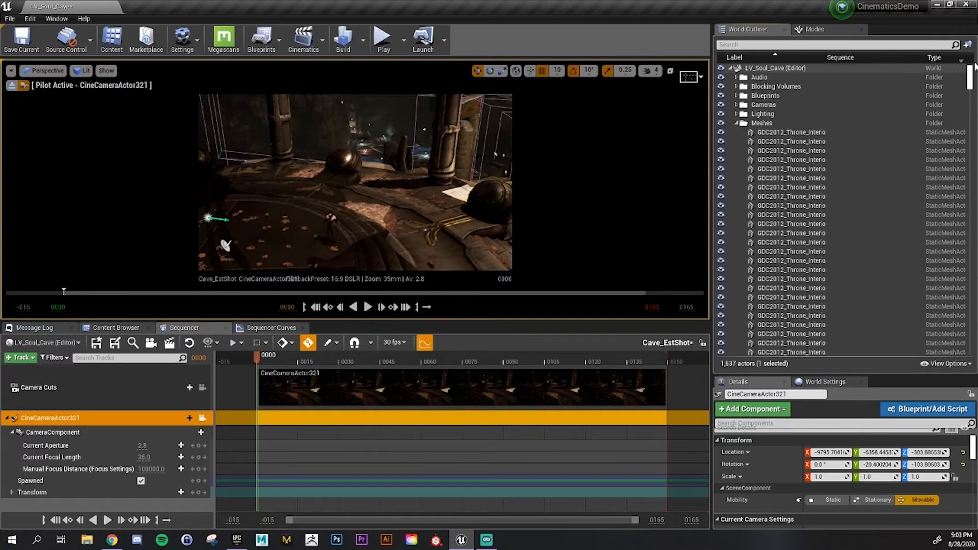
{"action": "left_click", "coordinate": [737, 122]}
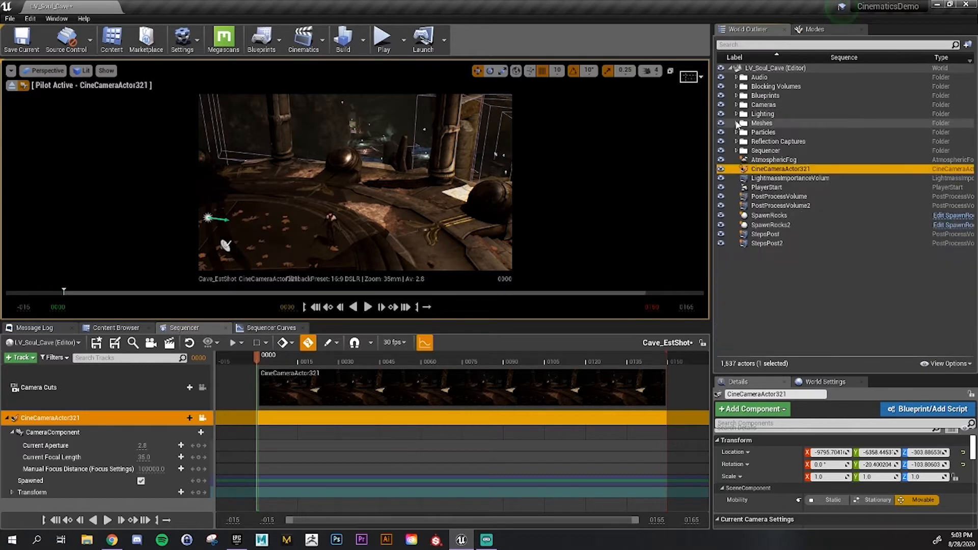
{"action": "left_click", "coordinate": [809, 170]}
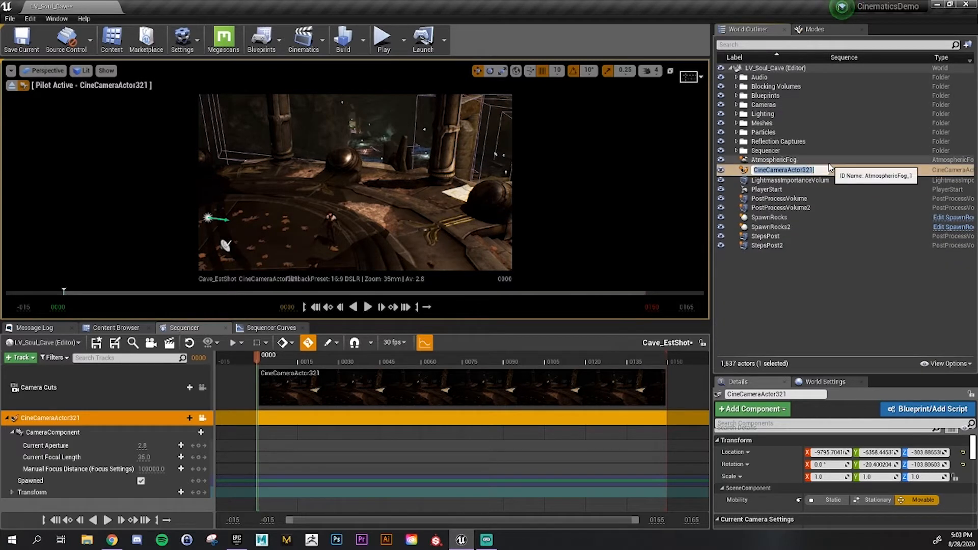
{"action": "type", "text": "CineCamera_EstShot"}
{"action": "key", "text": "Return"}
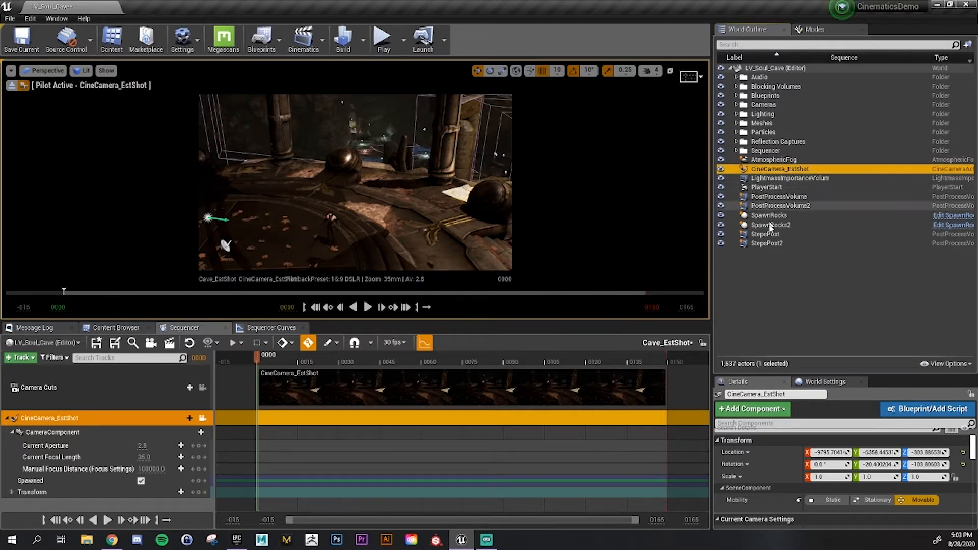
{"action": "left_click", "coordinate": [735, 151]}
{"action": "left_click_drag", "start_coordinate": [779, 188], "coordinate": [766, 155]}
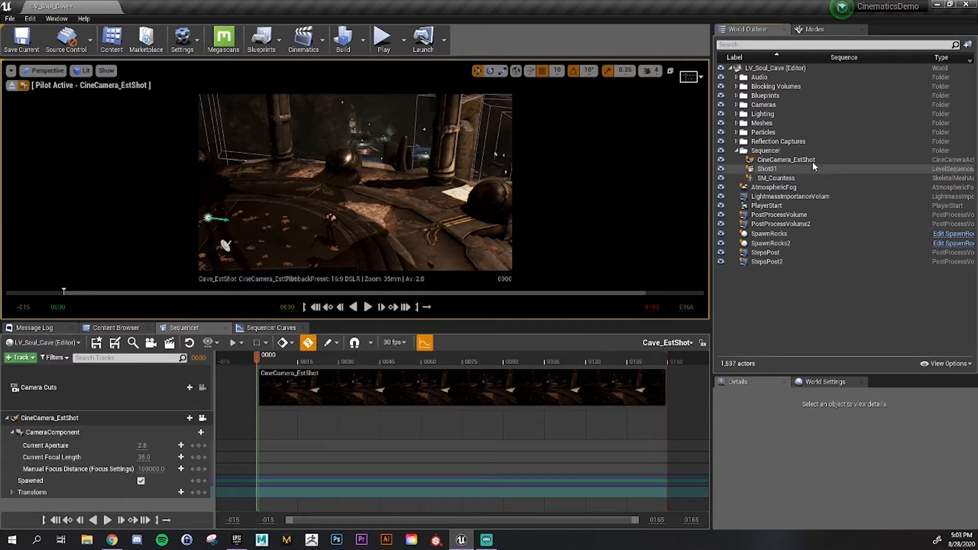
Set the filmback preset of CineCamera_EstShot to 16:9 Film
{"action": "left_click", "coordinate": [811, 160]}
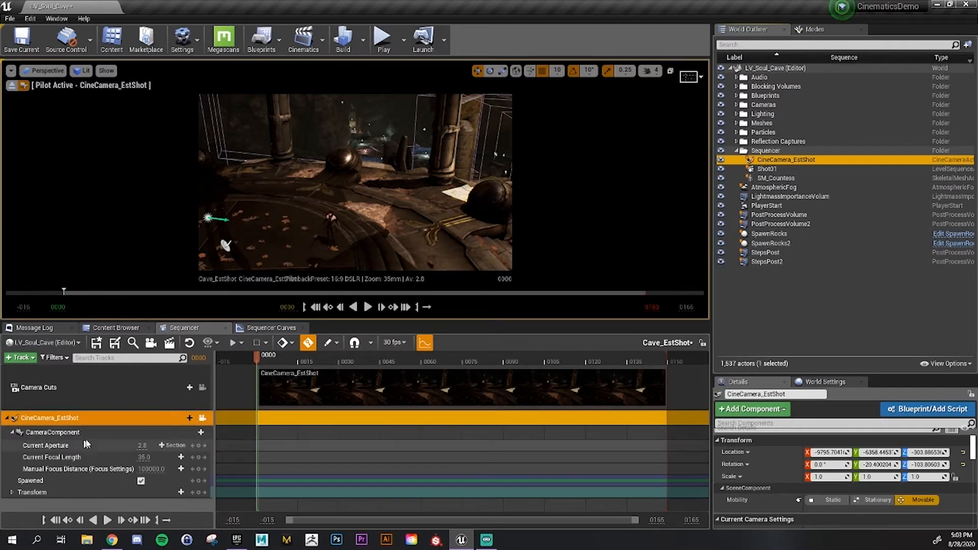
{"action": "left_click_drag", "start_coordinate": [856, 378], "coordinate": [846, 193]}
{"action": "scroll", "coordinate": [758, 370], "scroll_direction": "down", "scroll_amount": 1}
{"action": "left_click", "coordinate": [831, 339]}
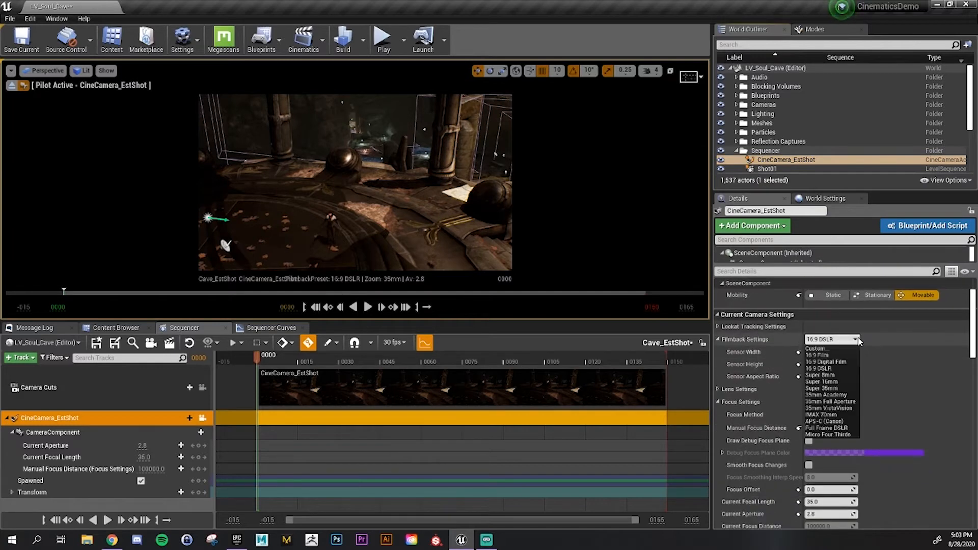
{"action": "left_click", "coordinate": [821, 355]}
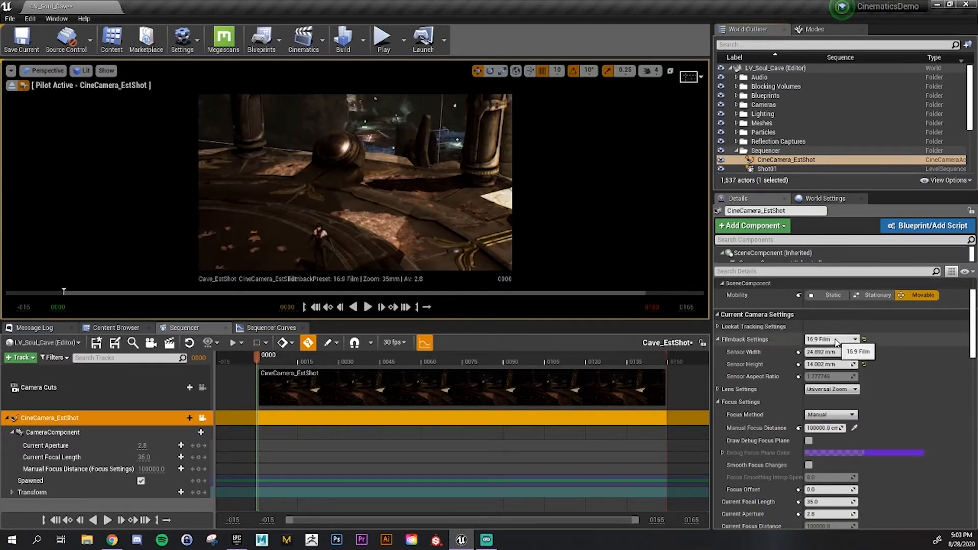
Set the current aperture of CineCamera_EstShot to 8.0
{"action": "scroll", "coordinate": [913, 380], "scroll_direction": "down", "scroll_amount": 1}
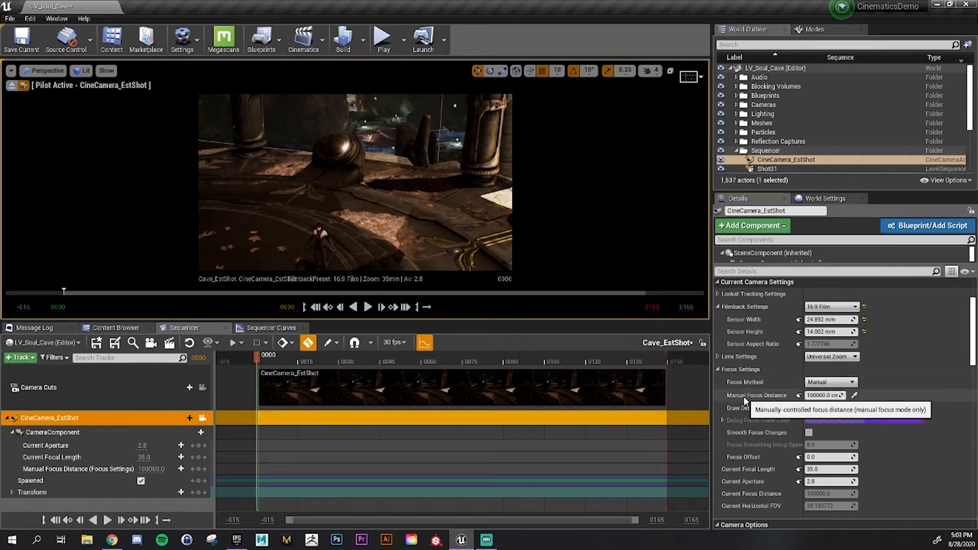
{"action": "scroll", "coordinate": [927, 396], "scroll_direction": "down", "scroll_amount": 2}
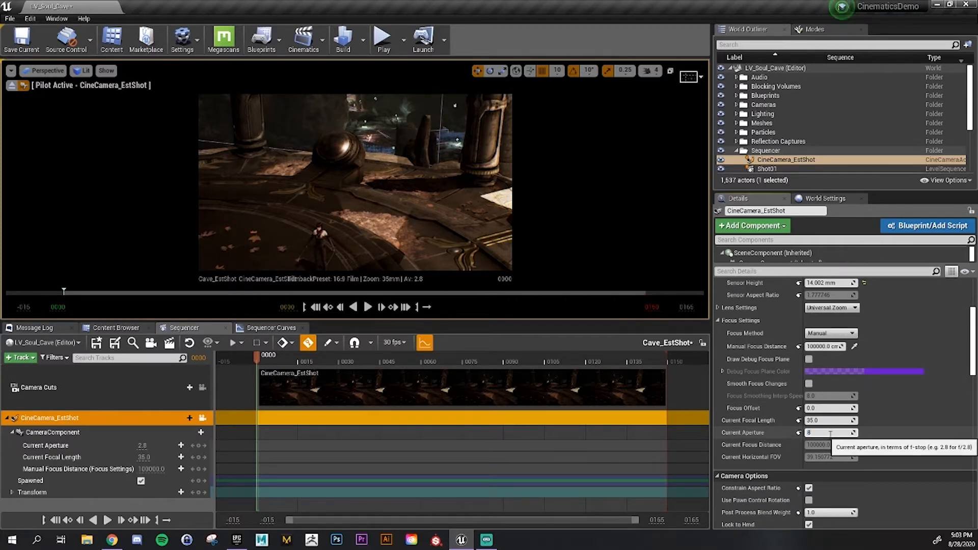
{"action": "key", "text": "Return"}
{"action": "scroll", "coordinate": [884, 422], "scroll_direction": "down", "scroll_amount": 2}
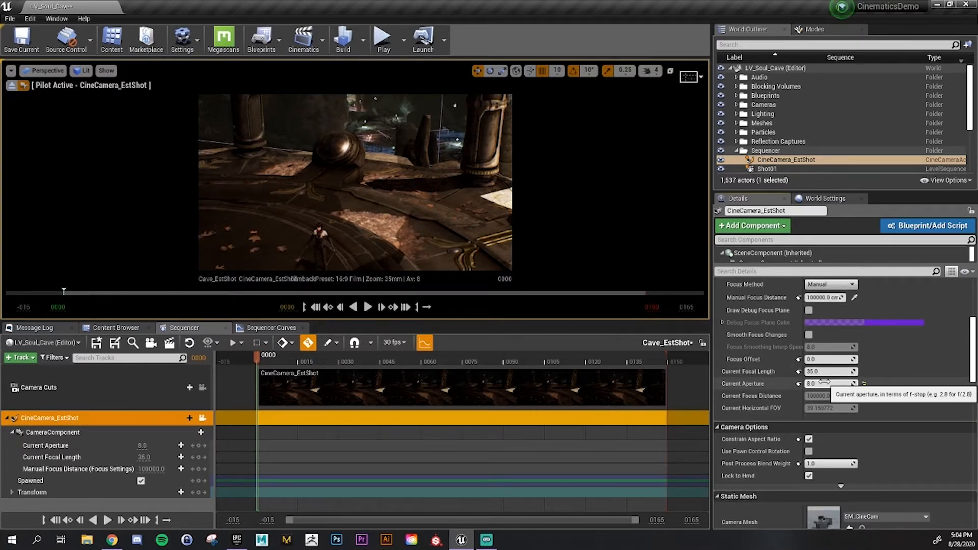
Examine the camera's post process exposure settings and compare them with the exposure settings of PostProcessVolume
{"action": "scroll", "coordinate": [971, 359], "scroll_direction": "down", "scroll_amount": 1}
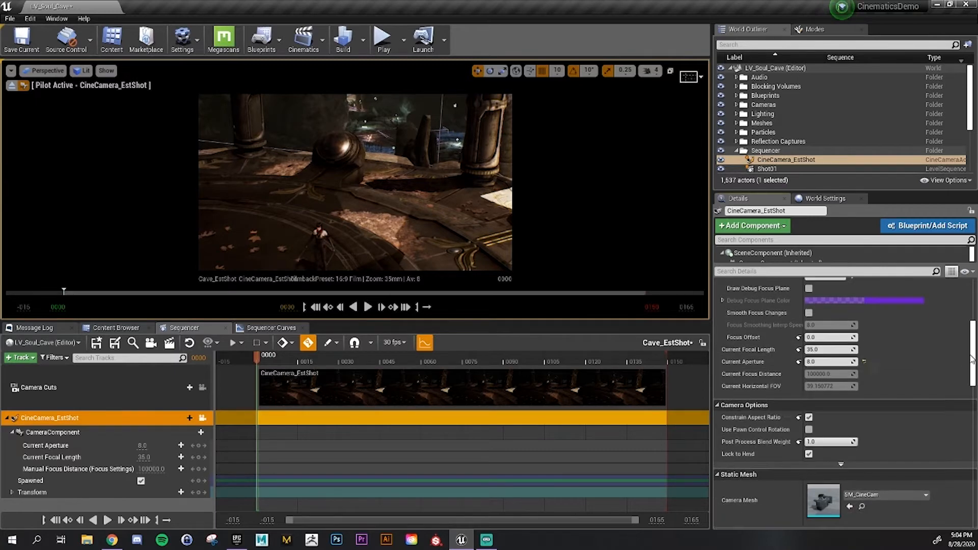
{"action": "left_click_drag", "start_coordinate": [971, 360], "coordinate": [971, 363]}
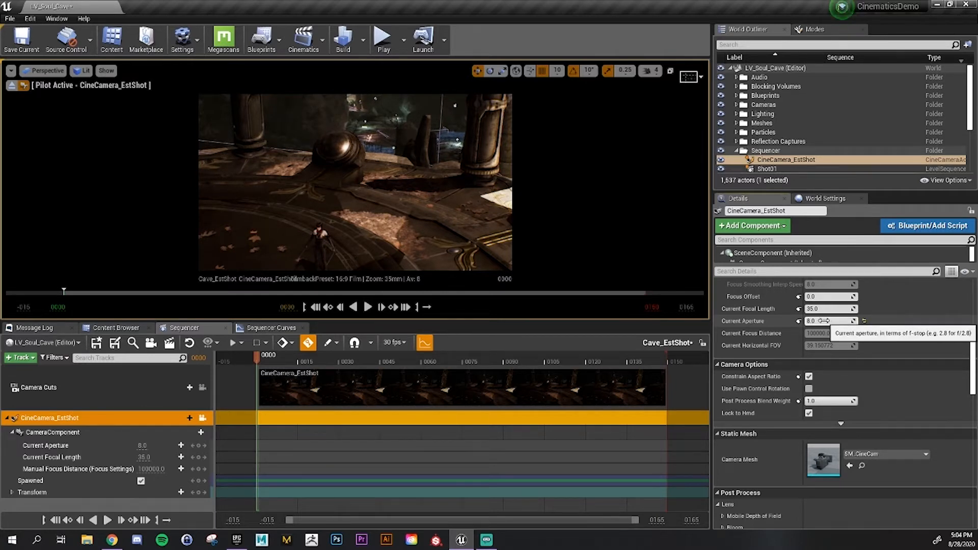
{"action": "left_click_drag", "start_coordinate": [973, 359], "coordinate": [975, 396]}
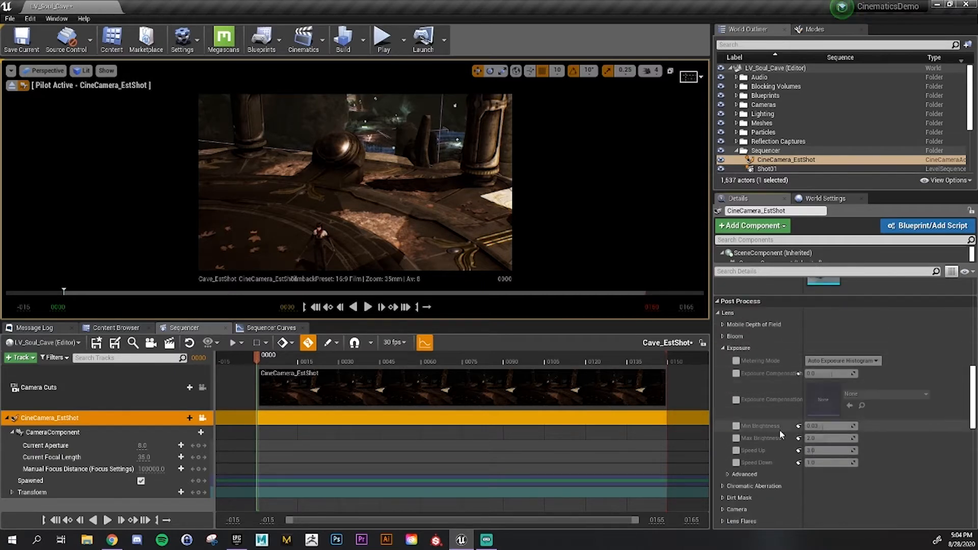
{"action": "left_click_drag", "start_coordinate": [969, 99], "coordinate": [966, 148]}
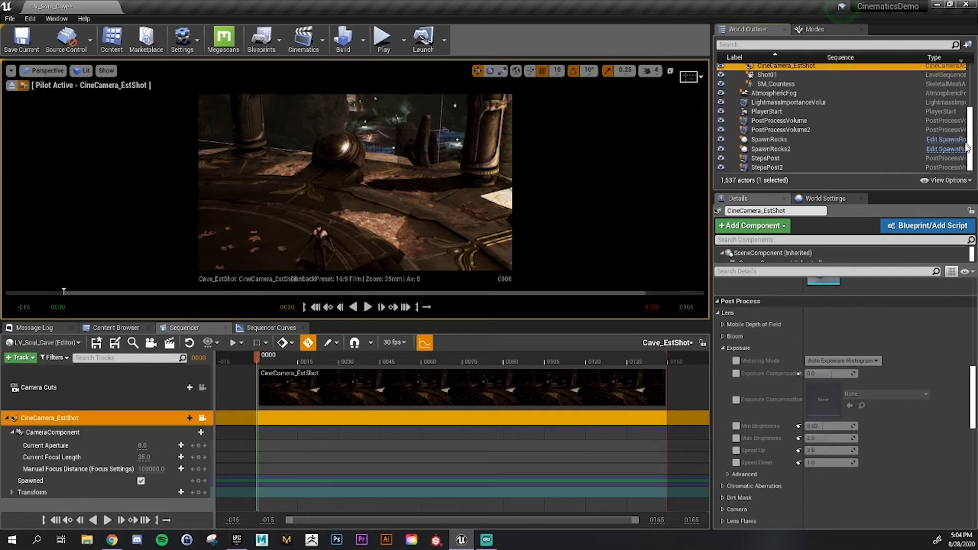
{"action": "left_click", "coordinate": [779, 121]}
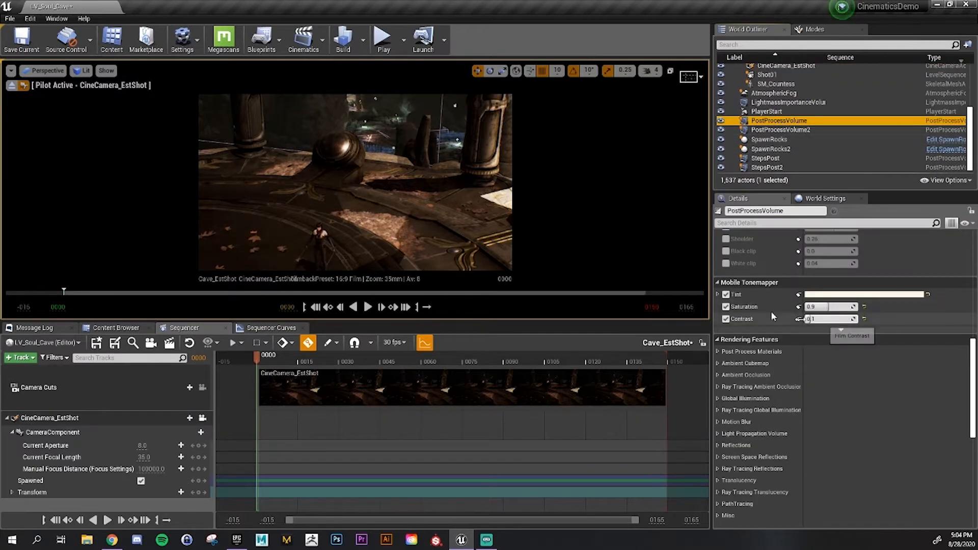
{"action": "scroll", "coordinate": [762, 308], "scroll_direction": "up", "scroll_amount": 2}
{"action": "scroll", "coordinate": [763, 308], "scroll_direction": "up", "scroll_amount": 6}
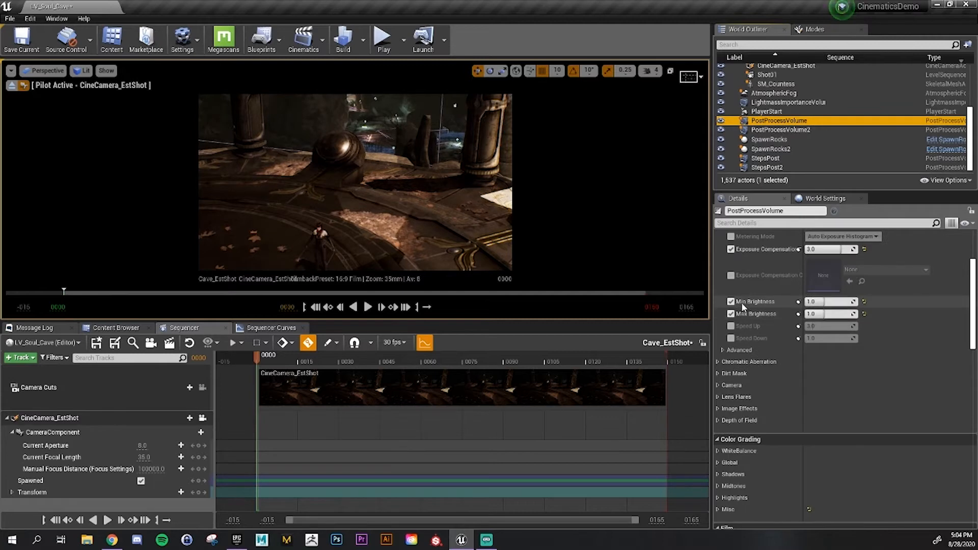
{"action": "scroll", "coordinate": [763, 308], "scroll_direction": "up", "scroll_amount": 2}
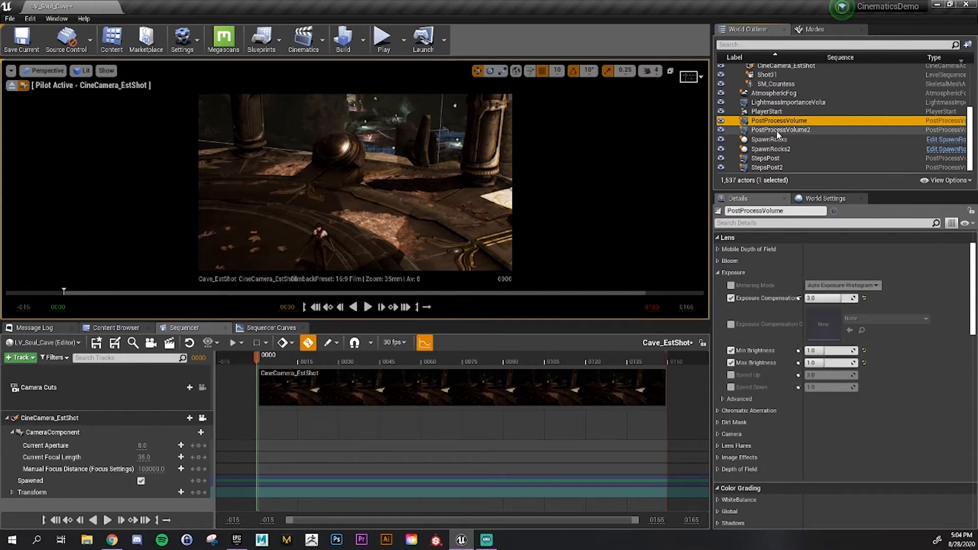
Enable the Min Brightness and Max Brightness exposure overrides on CineCamera_EstShot and set both to 1.0
{"action": "left_click", "coordinate": [49, 417]}
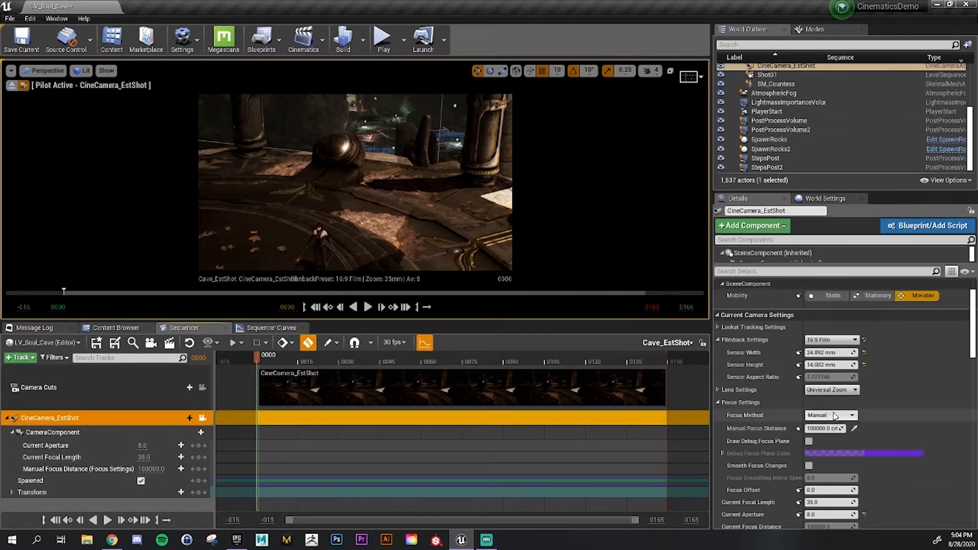
{"action": "scroll", "coordinate": [752, 410], "scroll_direction": "down", "scroll_amount": 3}
{"action": "scroll", "coordinate": [751, 402], "scroll_direction": "down", "scroll_amount": 8}
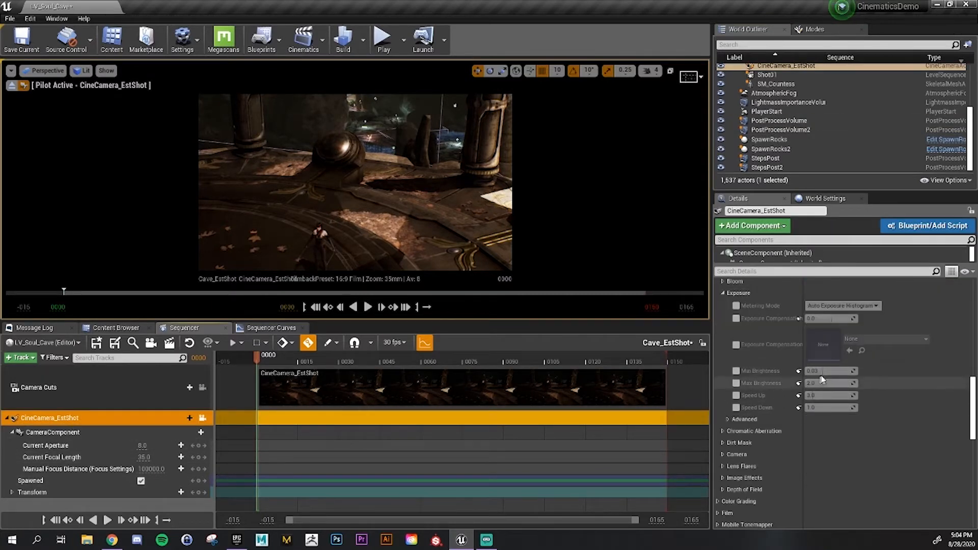
{"action": "left_click", "coordinate": [736, 371]}
{"action": "left_click", "coordinate": [735, 383]}
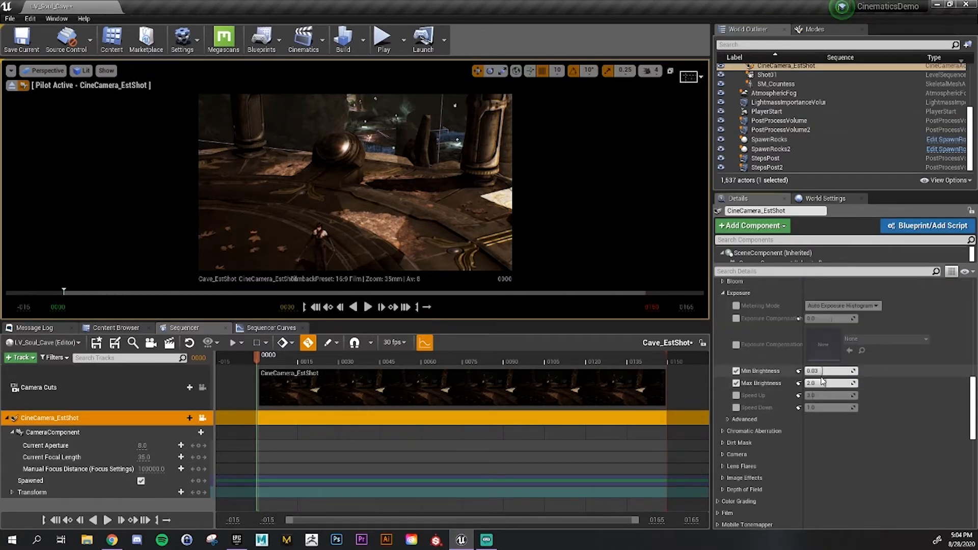
{"action": "left_click", "coordinate": [821, 371]}
{"action": "type", "text": "1"}
{"action": "left_click", "coordinate": [829, 384]}
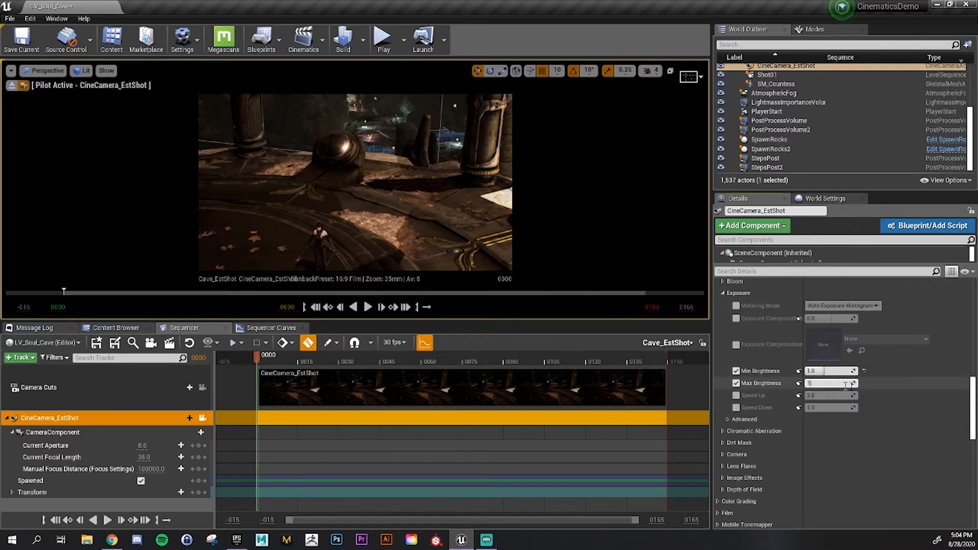
{"action": "type", "text": "1"}
{"action": "left_click", "coordinate": [891, 394]}
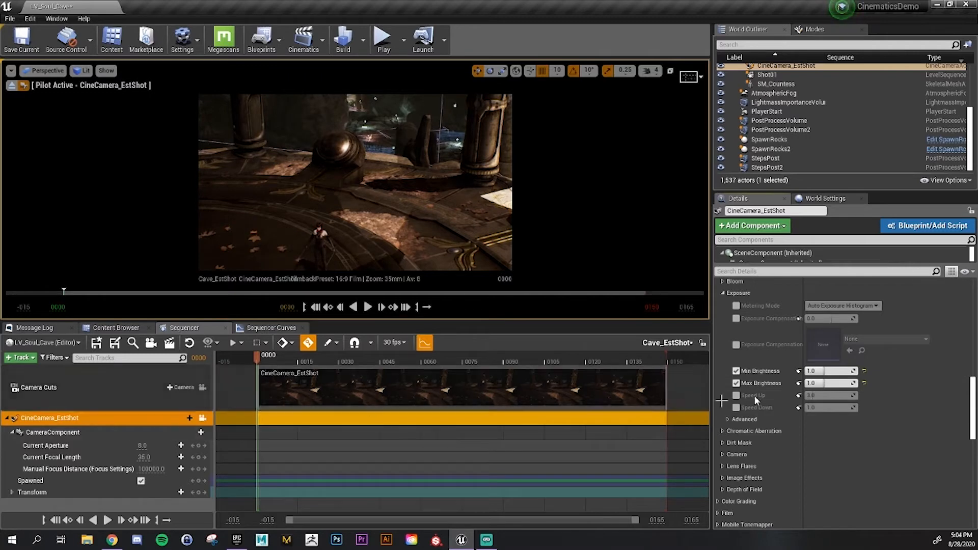
{"action": "scroll", "coordinate": [828, 473], "scroll_direction": "up", "scroll_amount": 2}
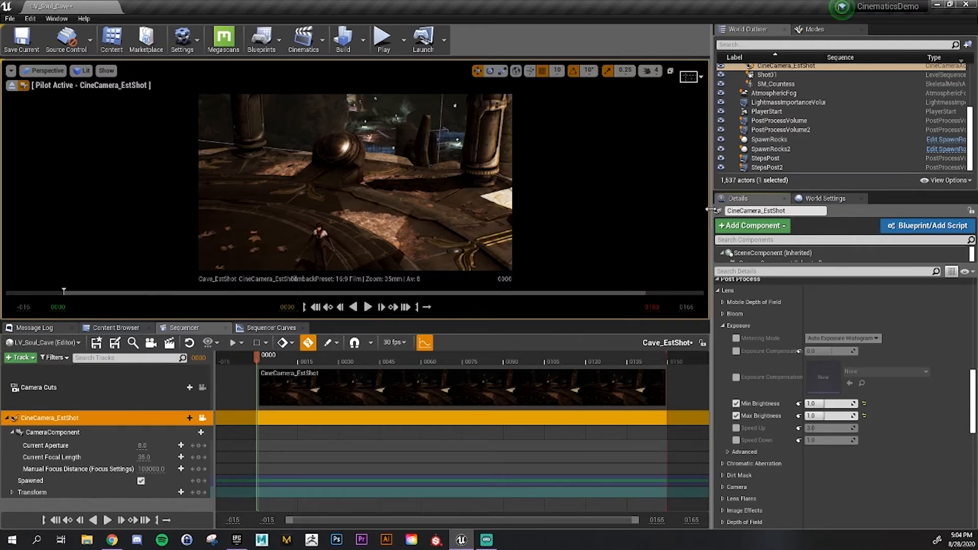
Widen the viewport and sequencer area, save the Cave_EstShot sequence, and give the sequencer tracks more height
{"action": "left_click_drag", "start_coordinate": [711, 211], "coordinate": [911, 211]}
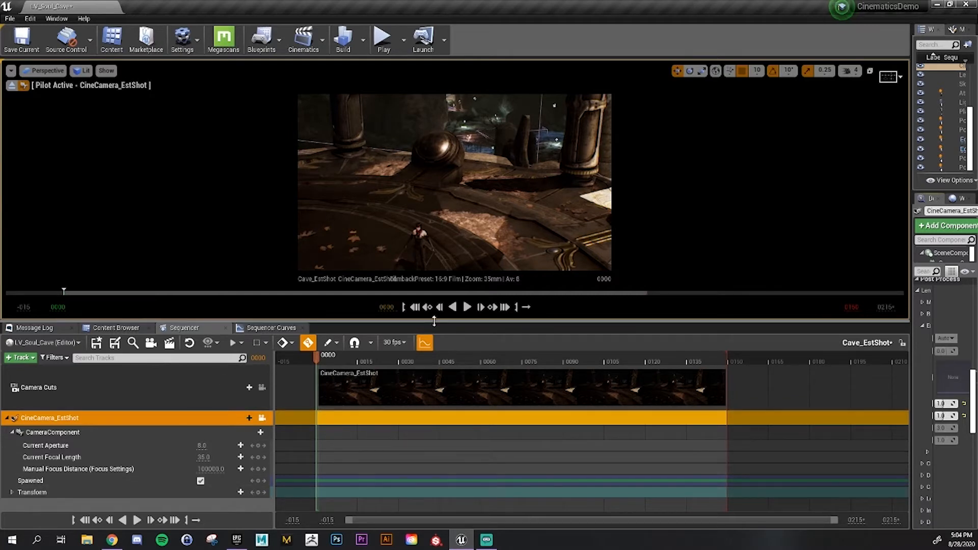
{"action": "left_click", "coordinate": [95, 343]}
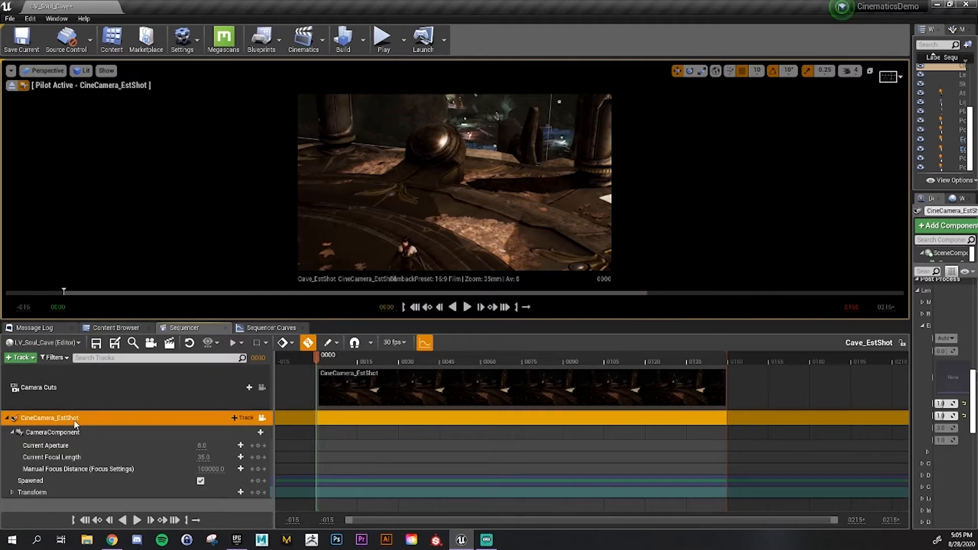
{"action": "left_click_drag", "start_coordinate": [368, 321], "coordinate": [339, 486]}
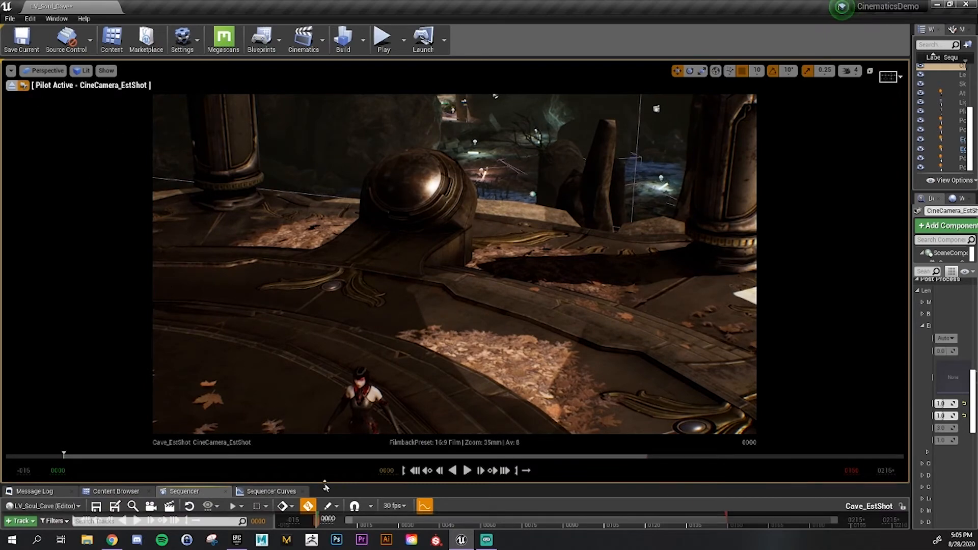
{"action": "left_click_drag", "start_coordinate": [328, 491], "coordinate": [338, 265]}
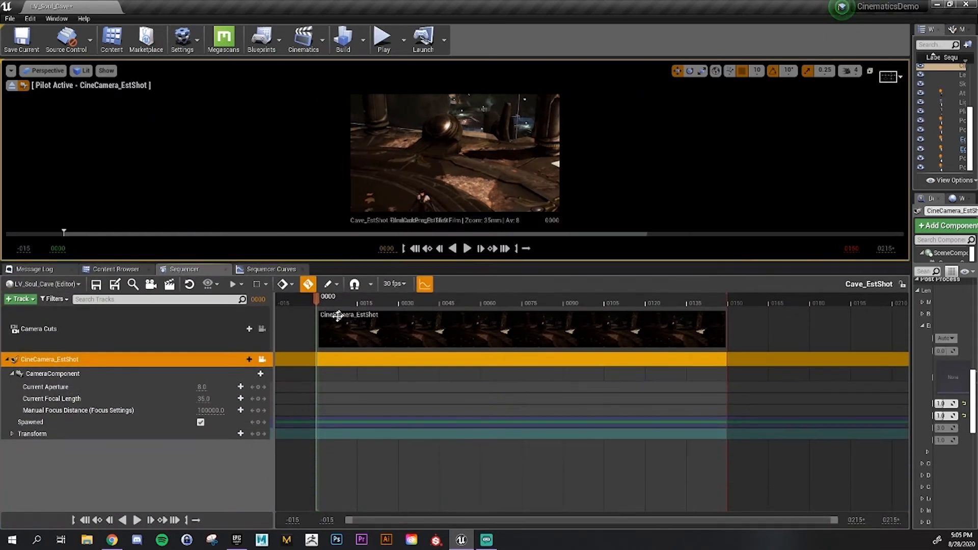
Key the transform of CineCamera_EstShot at about frame 2 and pilot the camera toward the sphere and pillars
{"action": "left_click_drag", "start_coordinate": [321, 304], "coordinate": [322, 304]}
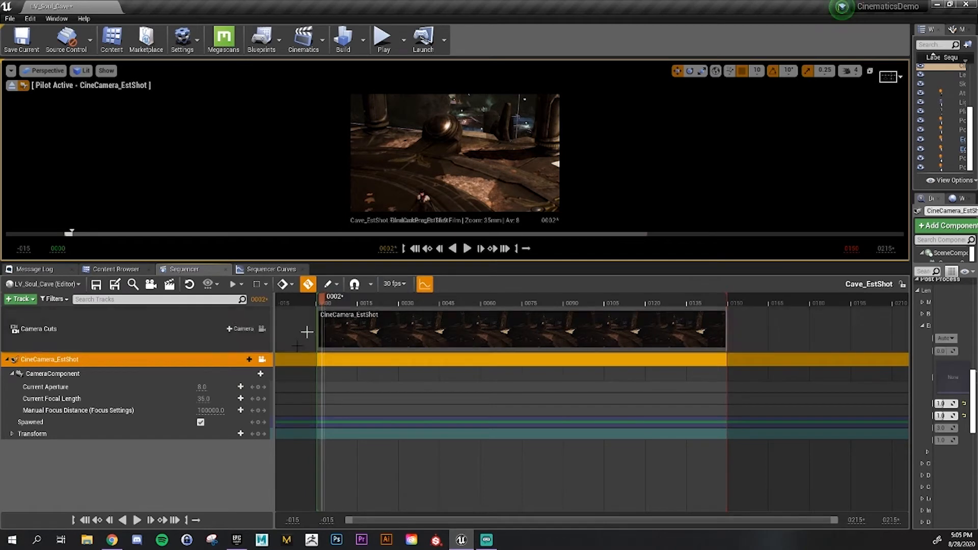
{"action": "left_click", "coordinate": [258, 433]}
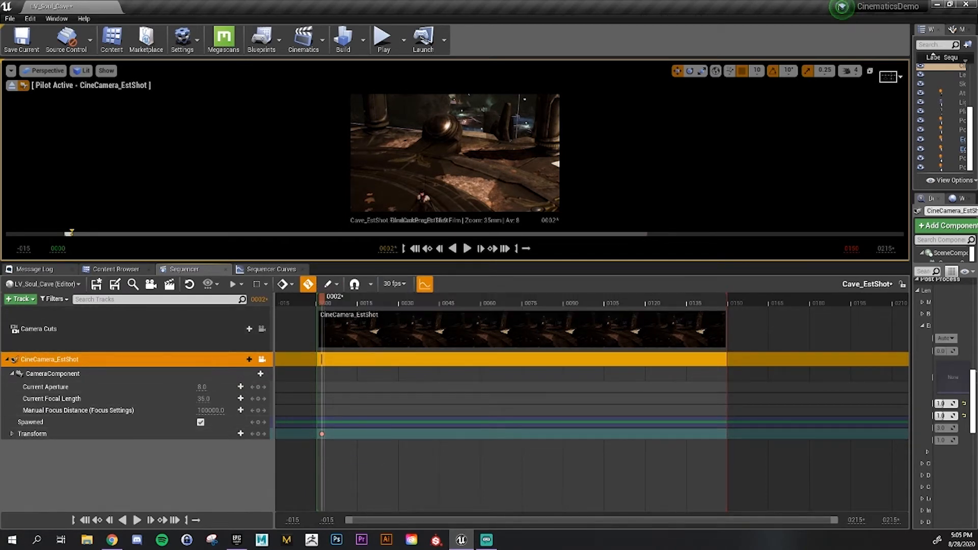
{"action": "right_click_drag", "start_coordinate": [479, 171], "coordinate": [486, 148]}
{"action": "right_click_drag", "start_coordinate": [458, 204], "coordinate": [458, 208]}
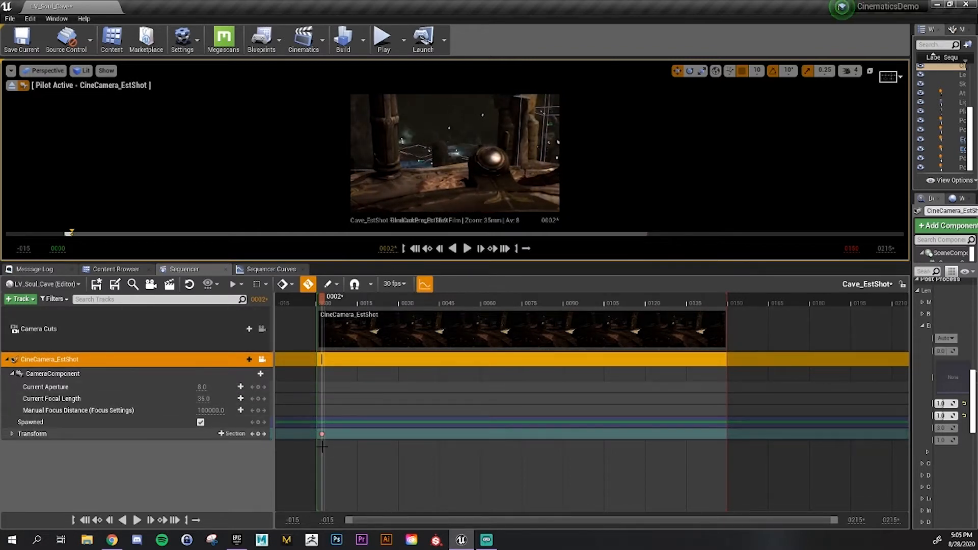
Expand the camera's Transform track and set the Cave_EstShot display rate to 24 fps (film)
{"action": "left_click", "coordinate": [13, 434]}
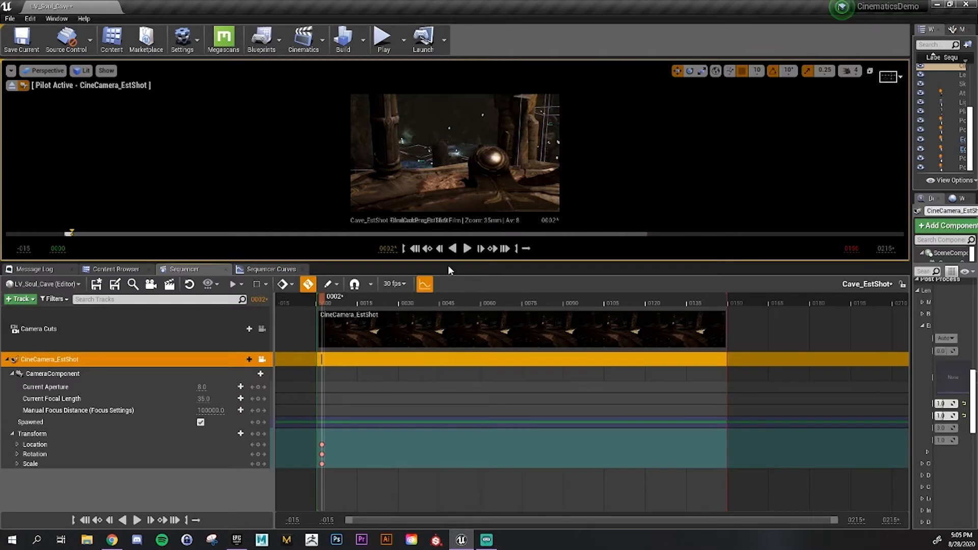
{"action": "left_click", "coordinate": [395, 284]}
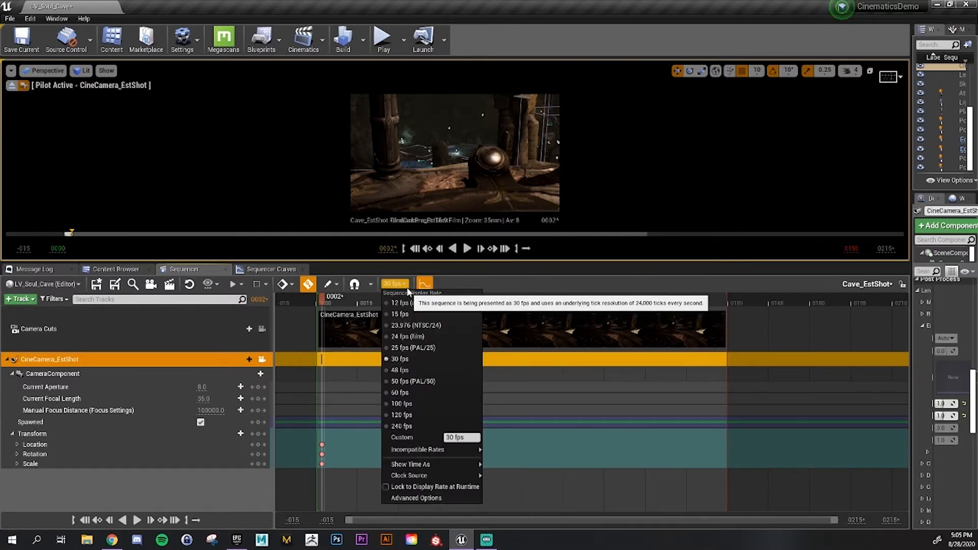
{"action": "left_click", "coordinate": [405, 337]}
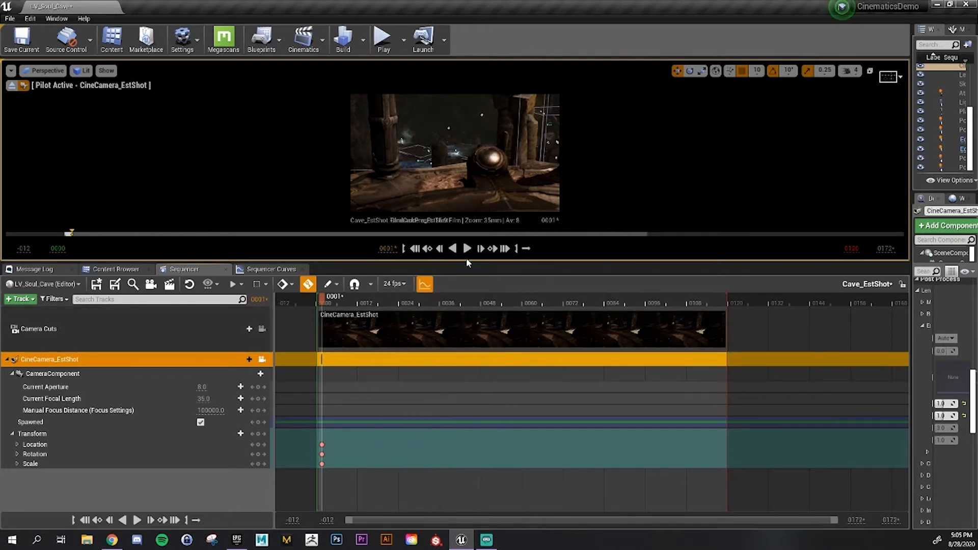
Enlarge the viewport and pilot CineCamera_EstShot through the cave until it faces the sunlit waterfall
{"action": "left_click_drag", "start_coordinate": [458, 262], "coordinate": [450, 448]}
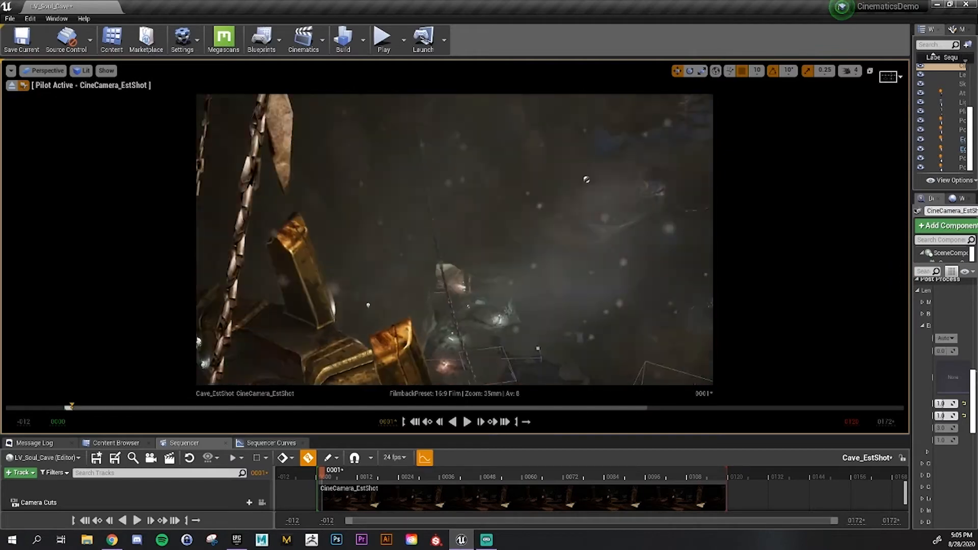
{"action": "right_click_drag", "start_coordinate": [454, 240], "coordinate": [515, 236]}
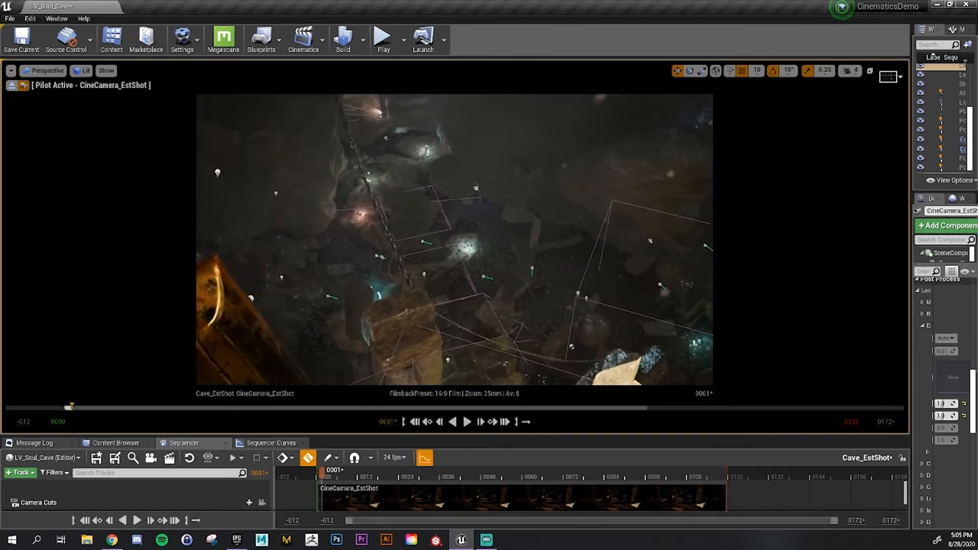
{"action": "right_click_drag", "start_coordinate": [454, 239], "coordinate": [405, 235]}
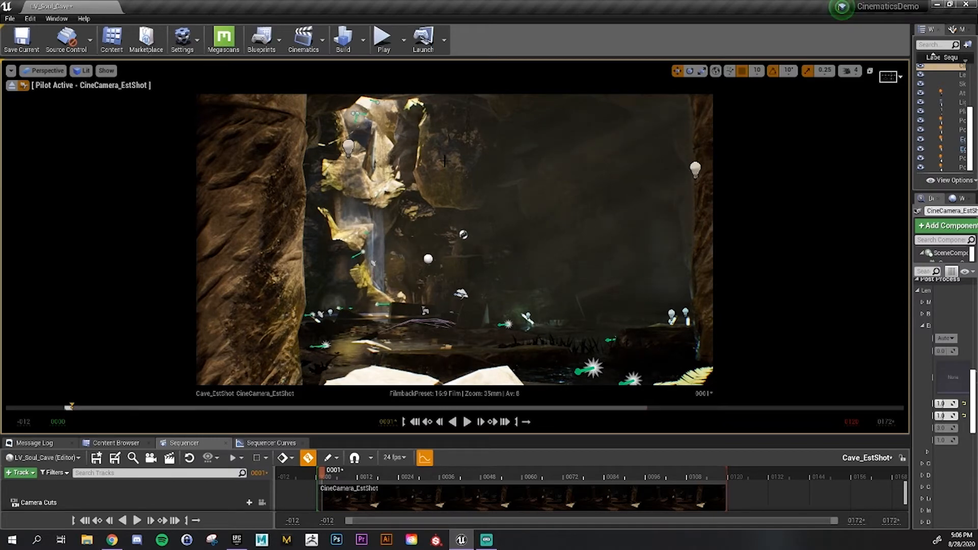
{"action": "right_click_drag", "start_coordinate": [498, 275], "coordinate": [526, 259]}
{"action": "key", "text": "s"}
{"action": "key", "text": "w"}
{"action": "key", "text": "s"}
{"action": "key", "text": "d"}
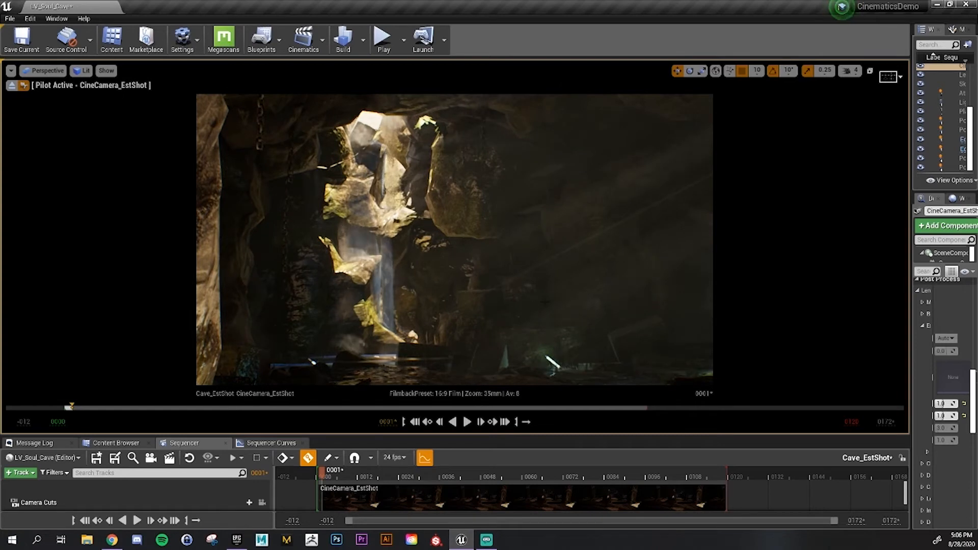
Shift the camera sideways to include the foreground rock wall beside the waterfall and key its transform at frame 1
{"action": "right_click_drag", "start_coordinate": [667, 173], "coordinate": [665, 174]}
{"action": "key", "text": "a"}
{"action": "key", "text": "a"}
{"action": "key", "text": "d"}
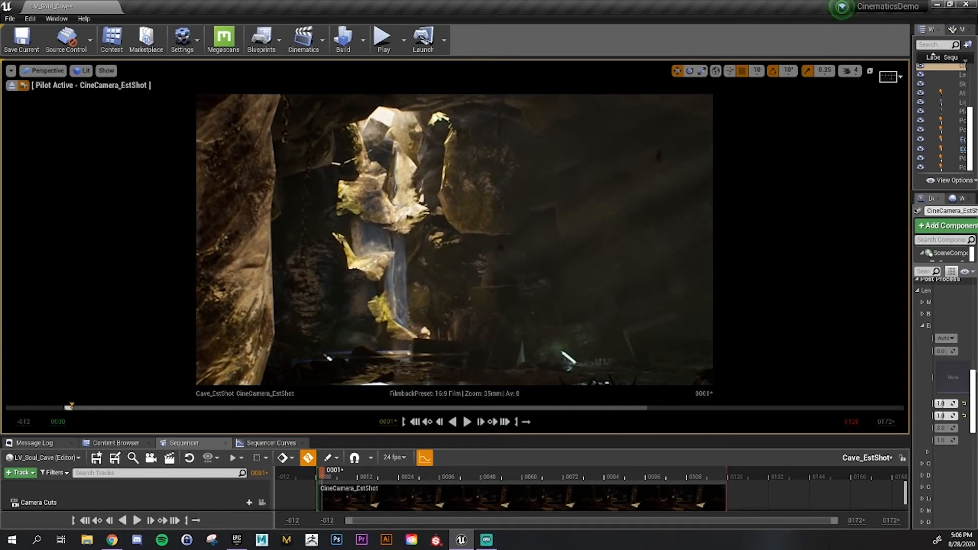
{"action": "left_click_drag", "start_coordinate": [431, 437], "coordinate": [430, 278]}
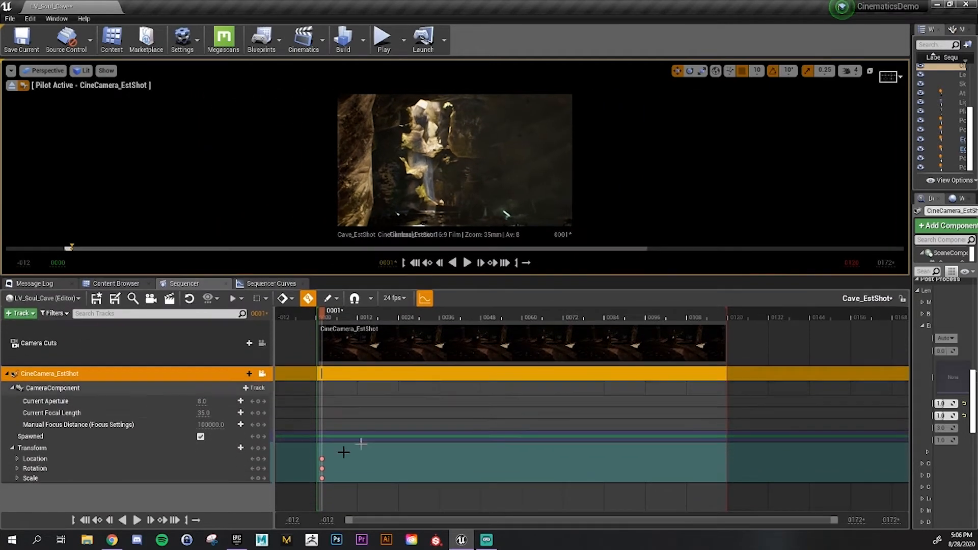
{"action": "left_click", "coordinate": [259, 448]}
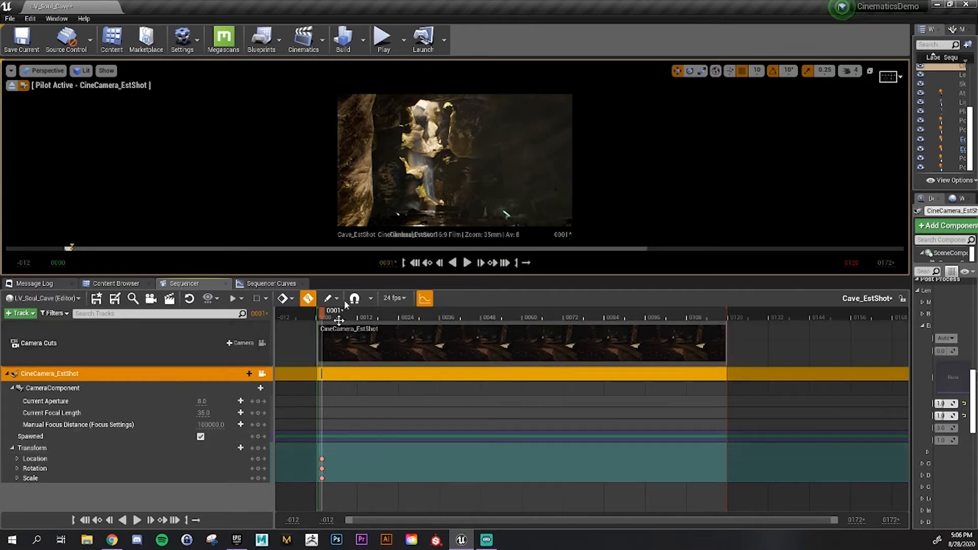
At frame 110, move CineCamera_EstShot sideways past the foreground rock so the waterfall sits right of centre, and key its transform
{"action": "left_click_drag", "start_coordinate": [325, 317], "coordinate": [529, 331]}
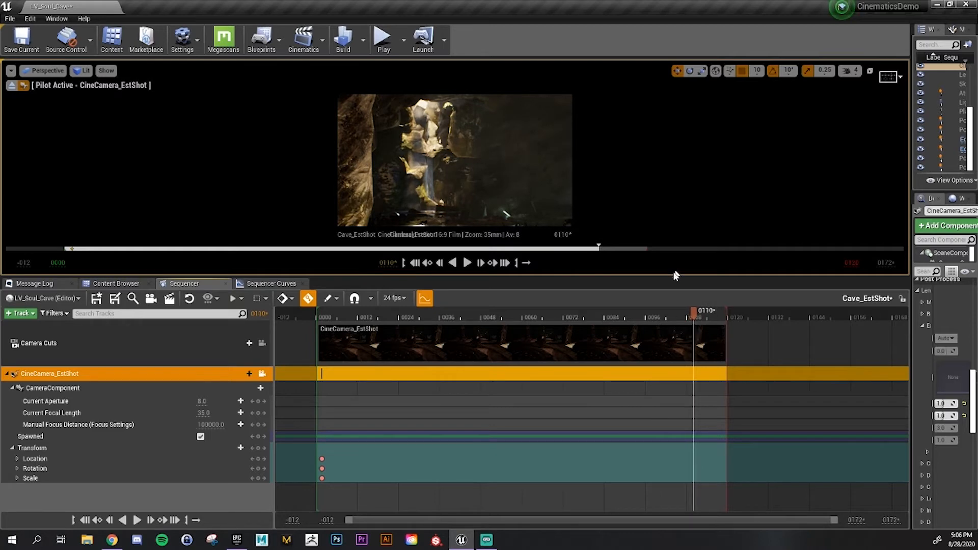
{"action": "left_click_drag", "start_coordinate": [666, 277], "coordinate": [666, 479]}
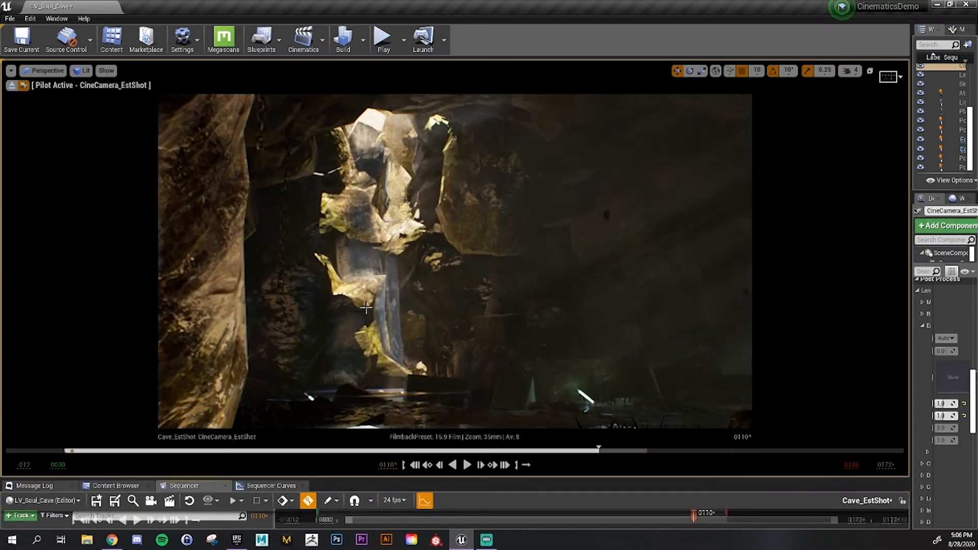
{"action": "key", "text": "d"}
{"action": "key", "text": "d"}
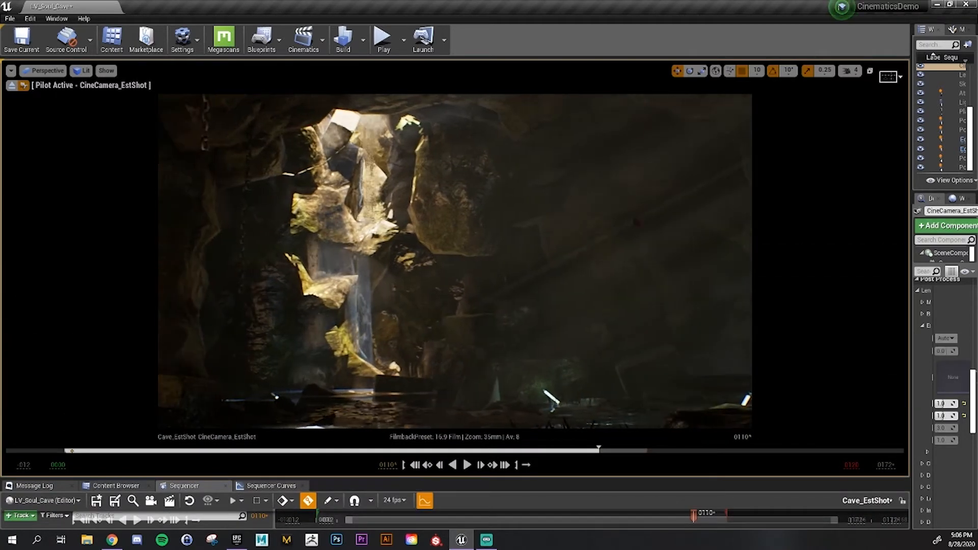
{"action": "key", "text": "a"}
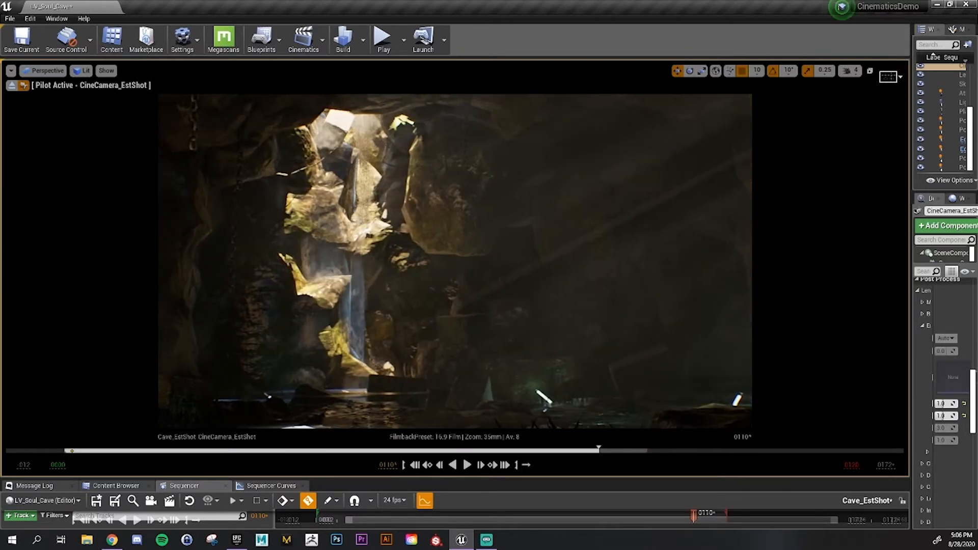
{"action": "key", "text": "d"}
{"action": "key", "text": "a"}
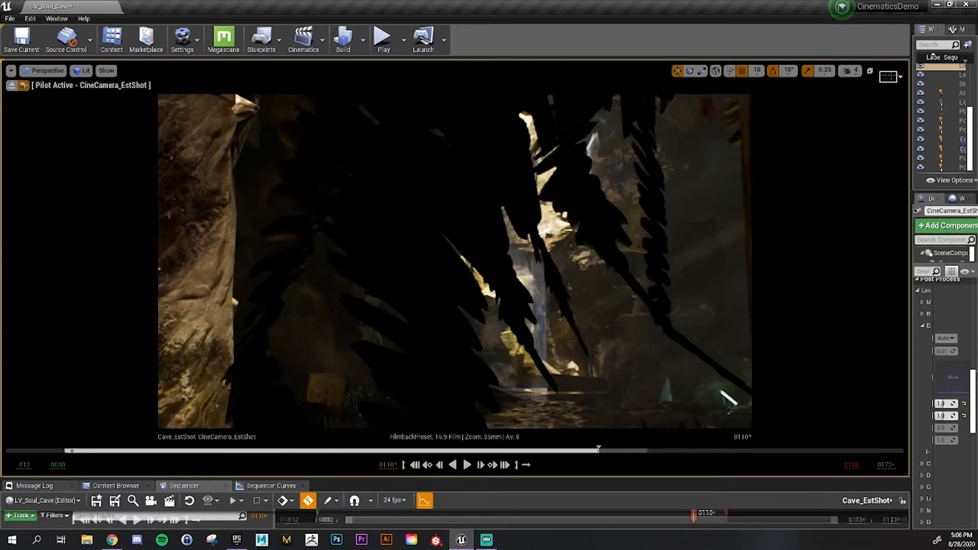
{"action": "key", "text": "w"}
{"action": "key", "text": "w"}
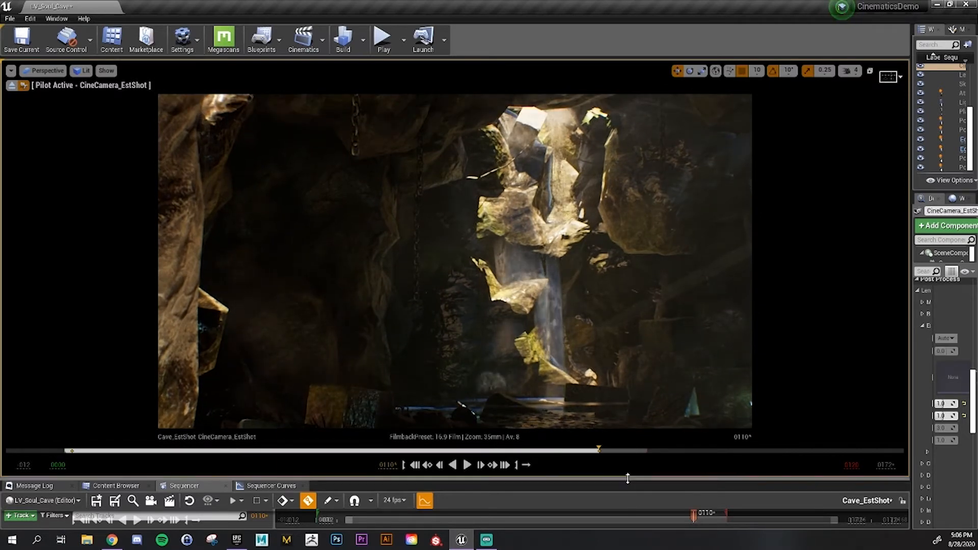
{"action": "left_click_drag", "start_coordinate": [630, 479], "coordinate": [616, 306]}
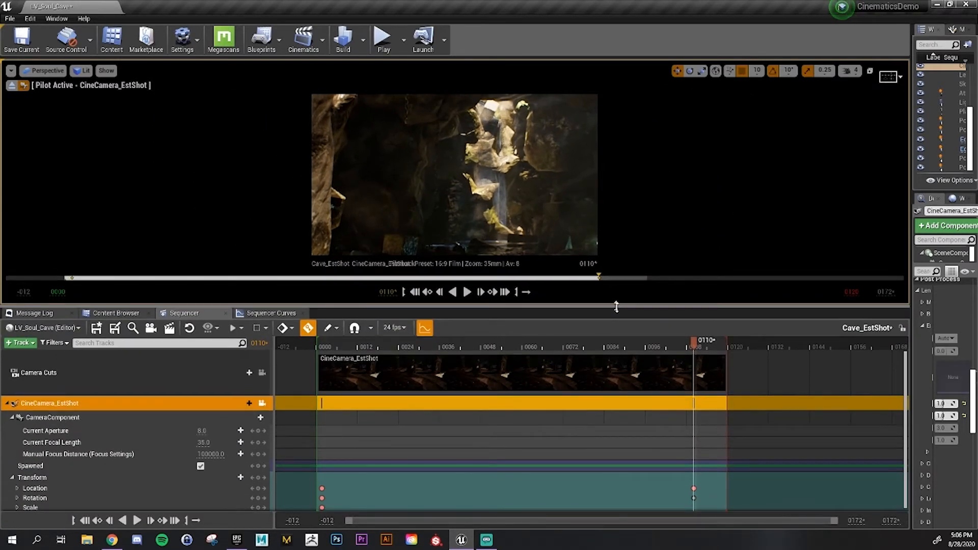
{"action": "left_click", "coordinate": [258, 478]}
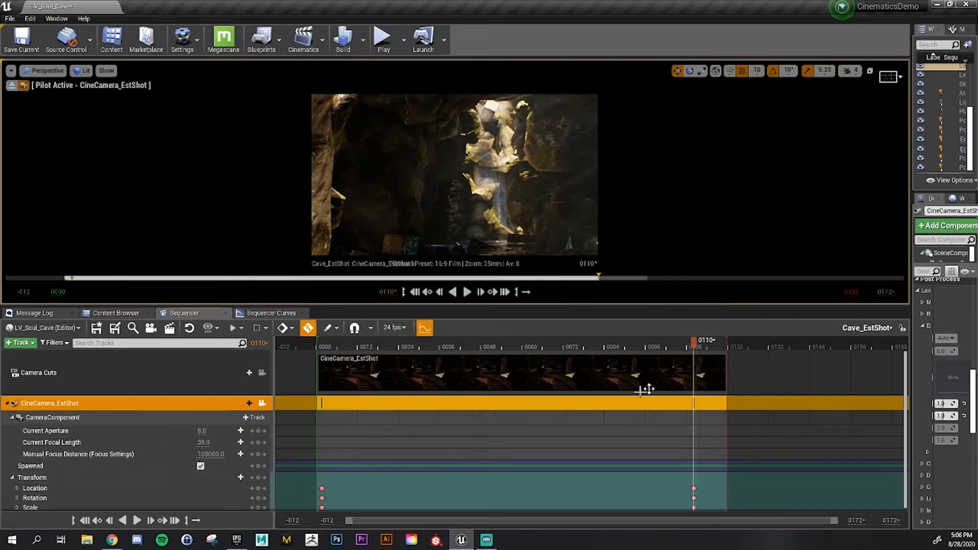
Scrub the shot back to frame 1 and display the camera's Location X curve in the curve editor
{"action": "left_click_drag", "start_coordinate": [669, 346], "coordinate": [324, 352]}
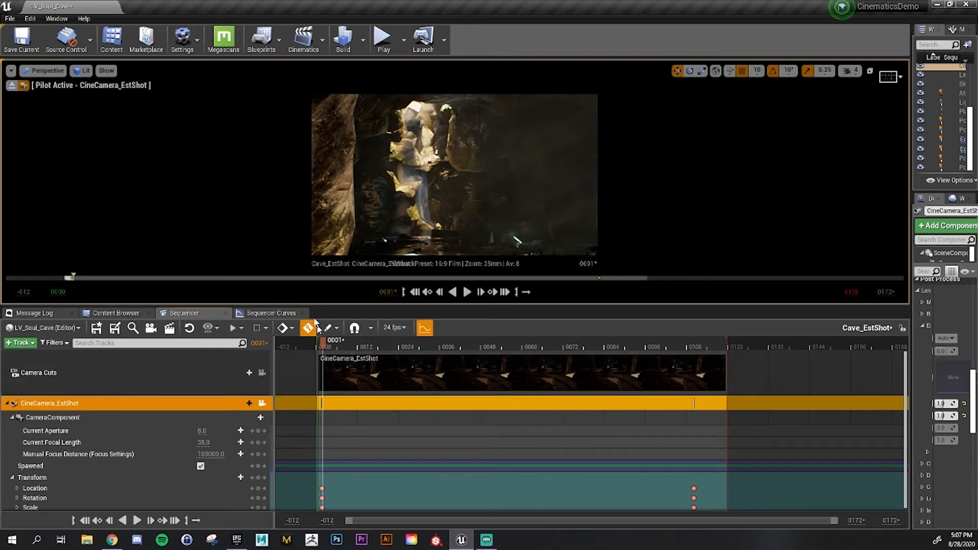
{"action": "left_click", "coordinate": [424, 328]}
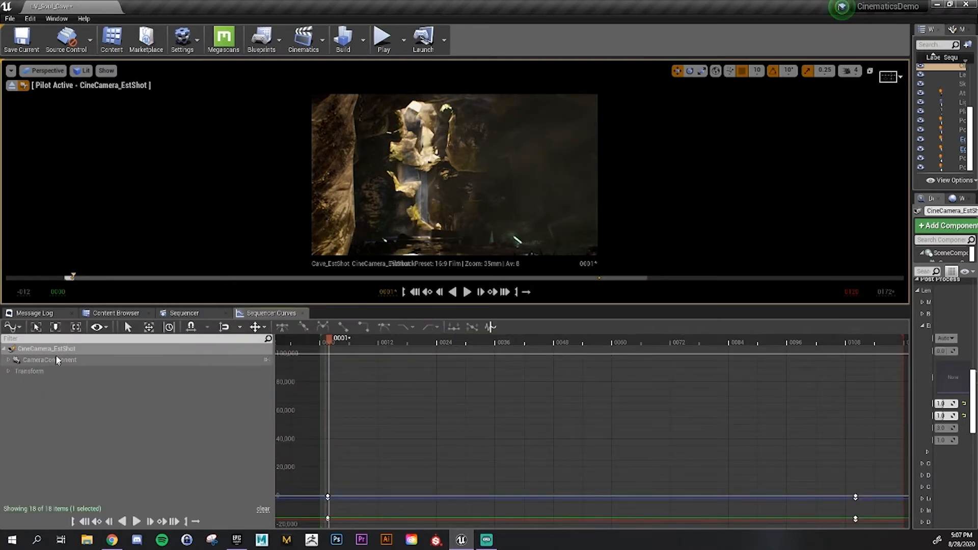
{"action": "left_click", "coordinate": [43, 372]}
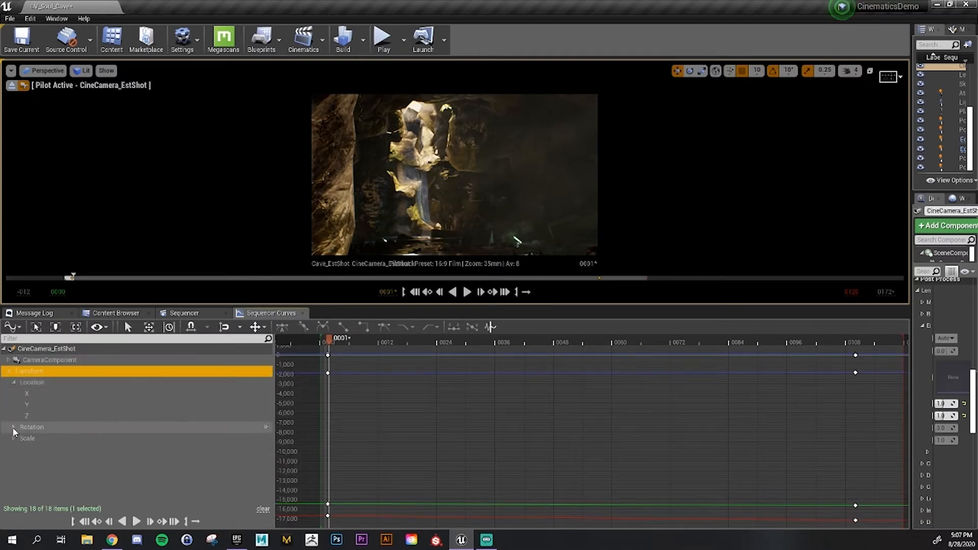
{"action": "left_click", "coordinate": [32, 397]}
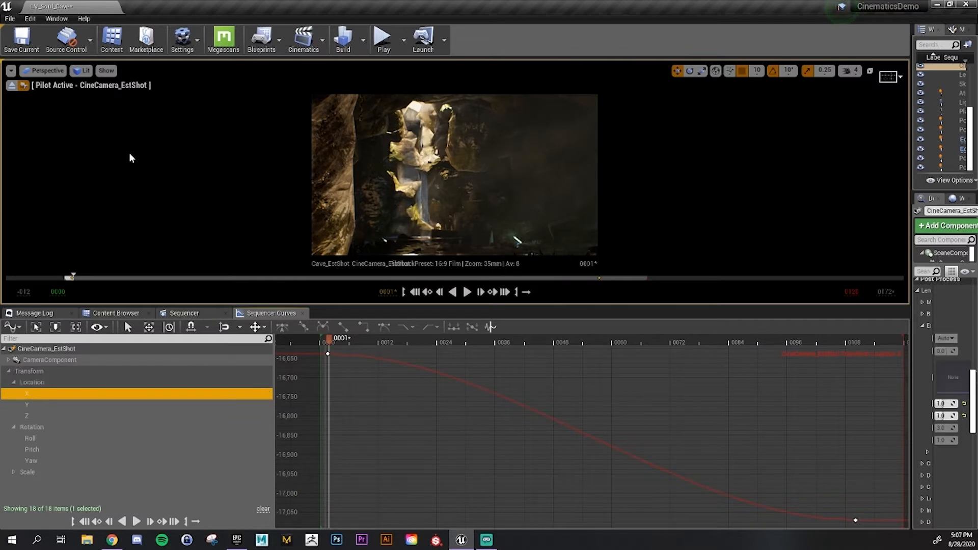
Inspect the camera's Location Y and Z curves and stop piloting CineCamera_EstShot
{"action": "left_click", "coordinate": [47, 407]}
{"action": "left_click", "coordinate": [41, 416]}
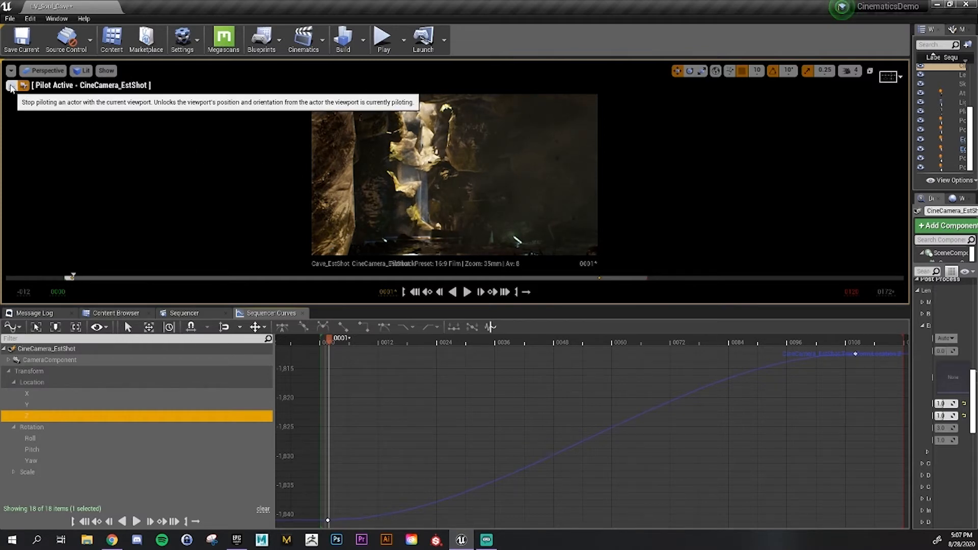
{"action": "left_click", "coordinate": [10, 87]}
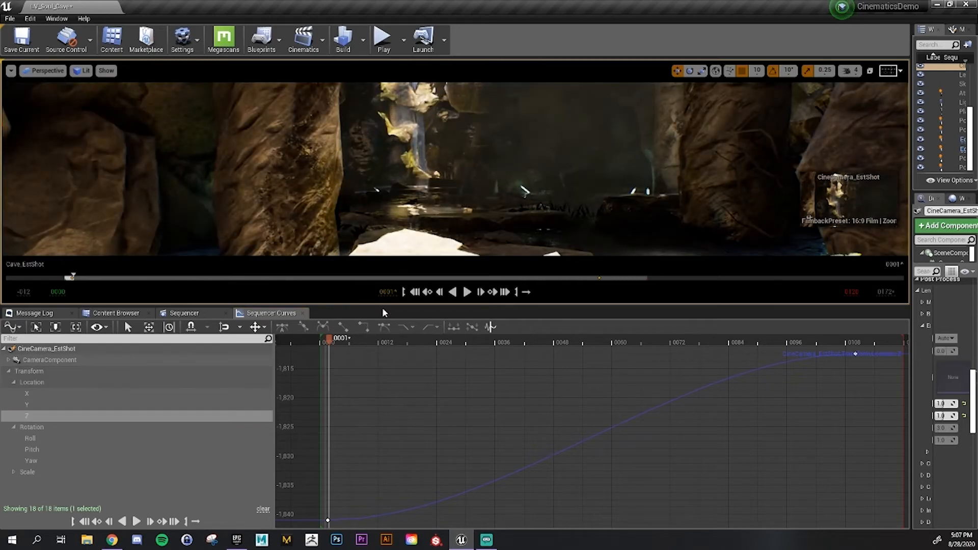
Show the editor icons in an enlarged viewport and examine CineCamera_EstShot and its motion path beside the fern-covered rocks
{"action": "left_click_drag", "start_coordinate": [385, 305], "coordinate": [377, 478]}
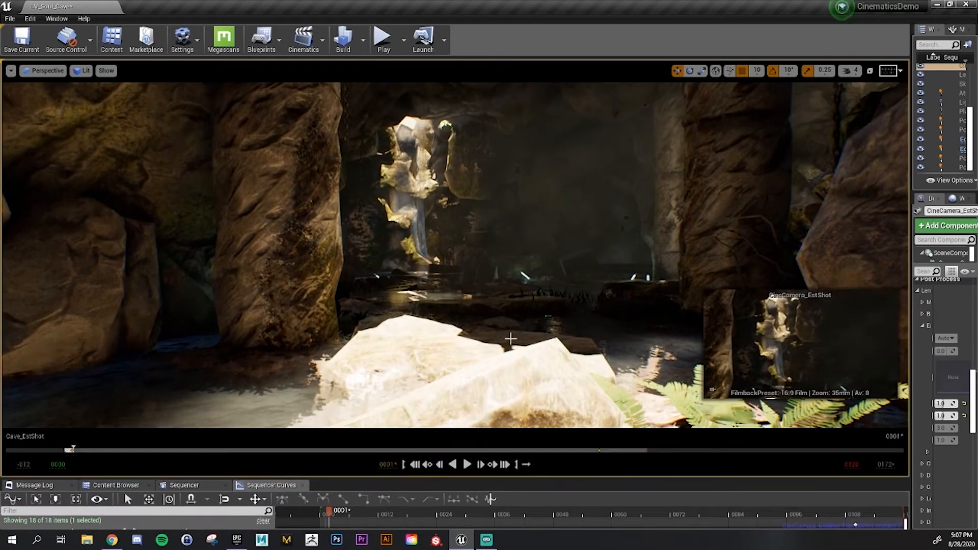
{"action": "right_click_drag", "start_coordinate": [557, 279], "coordinate": [646, 273]}
{"action": "key", "text": "g"}
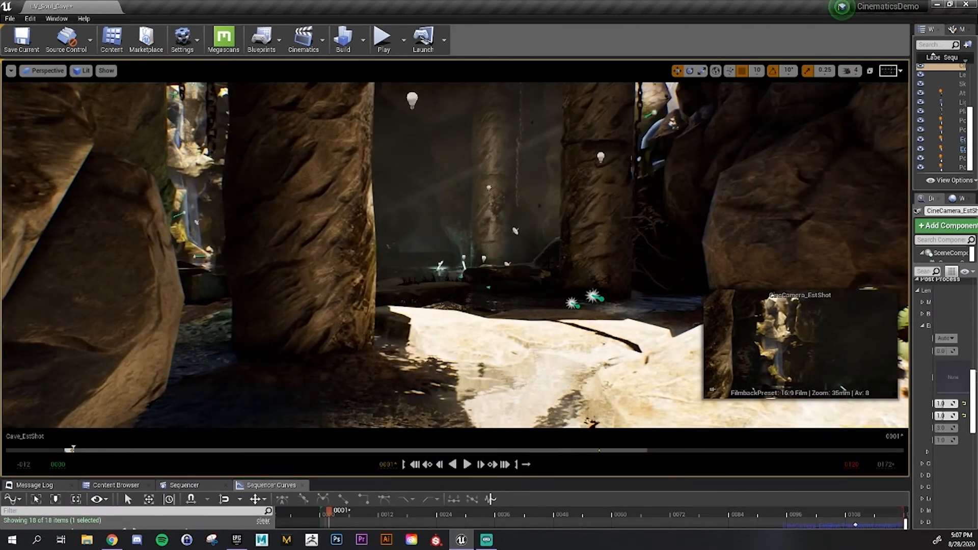
{"action": "right_click_drag", "start_coordinate": [515, 229], "coordinate": [708, 235]}
{"action": "key", "text": "w"}
{"action": "right_click_drag", "start_coordinate": [489, 254], "coordinate": [515, 247]}
{"action": "key", "text": "s"}
{"action": "key", "text": "a"}
{"action": "right_click_drag", "start_coordinate": [514, 331], "coordinate": [520, 332]}
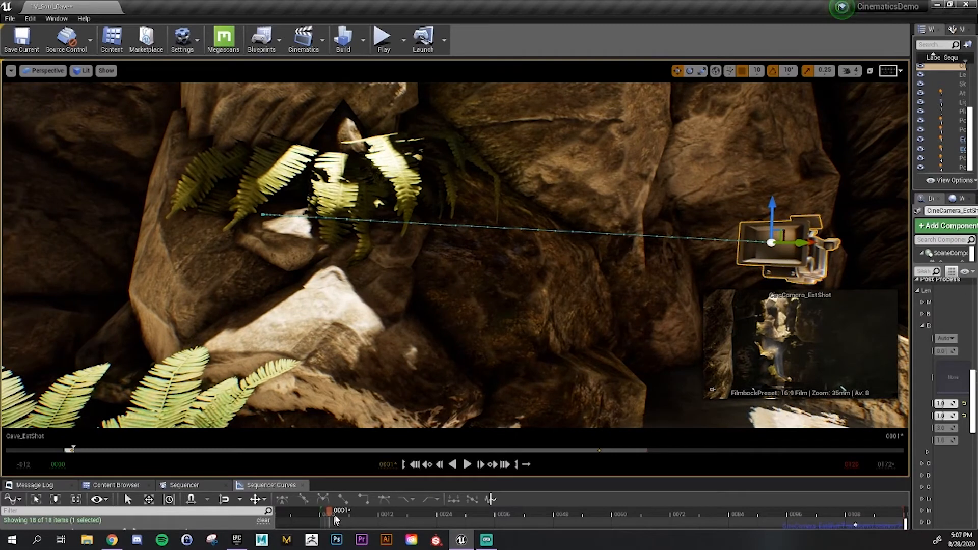
Scrub to frame 29 and examine how the camera travels along its path compared with the Location Z curve
{"action": "left_click_drag", "start_coordinate": [341, 517], "coordinate": [462, 530]}
{"action": "left_click_drag", "start_coordinate": [488, 480], "coordinate": [493, 305]}
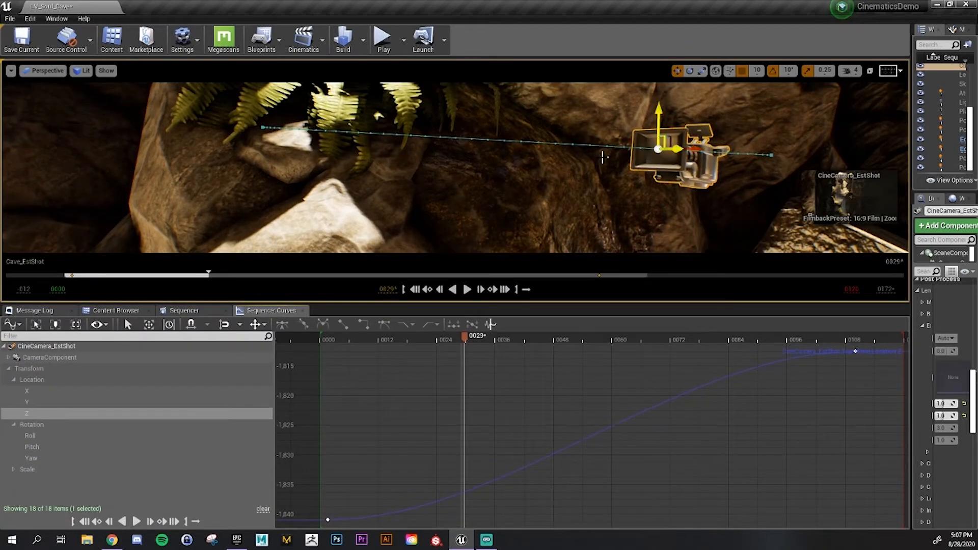
{"action": "left_click_drag", "start_coordinate": [603, 306], "coordinate": [604, 528]}
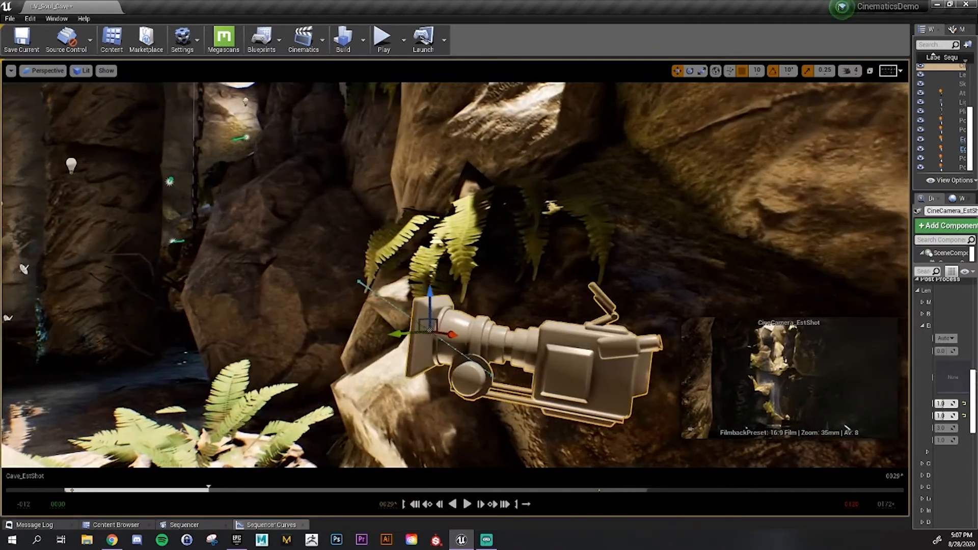
Switch the transform gizmo from world to local space and view the camera's own axes up close
{"action": "right_click_drag", "start_coordinate": [455, 275], "coordinate": [471, 308]}
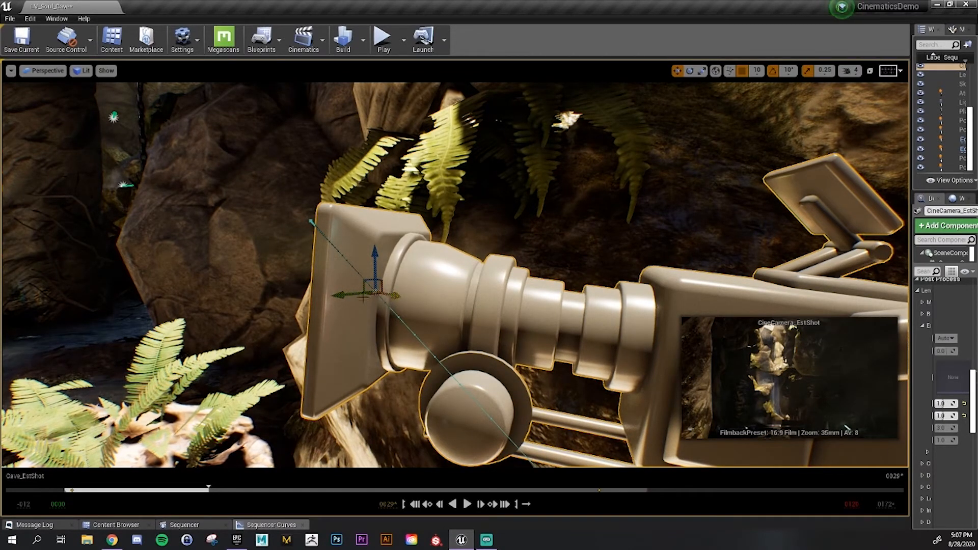
{"action": "mouse_move", "coordinate": [348, 298]}
{"action": "left_mouse_down"}
{"action": "mouse_move", "coordinate": [321, 315]}
{"action": "mouse_move", "coordinate": [356, 285]}
{"action": "mouse_move", "coordinate": [392, 285]}
{"action": "mouse_move", "coordinate": [260, 295]}
{"action": "mouse_move", "coordinate": [373, 291]}
{"action": "mouse_move", "coordinate": [355, 304]}
{"action": "left_mouse_up"}
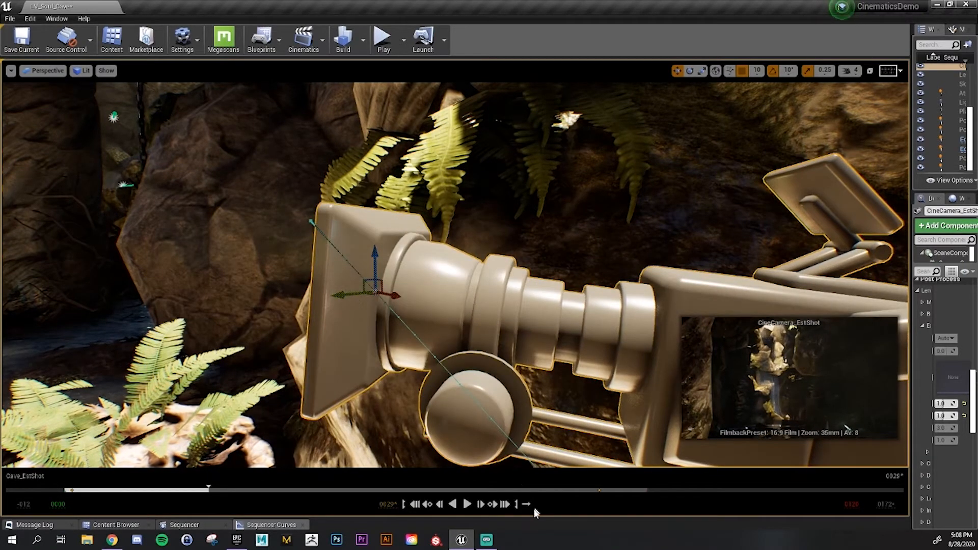
{"action": "left_click", "coordinate": [715, 71]}
{"action": "right_click_drag", "start_coordinate": [631, 168], "coordinate": [795, 171]}
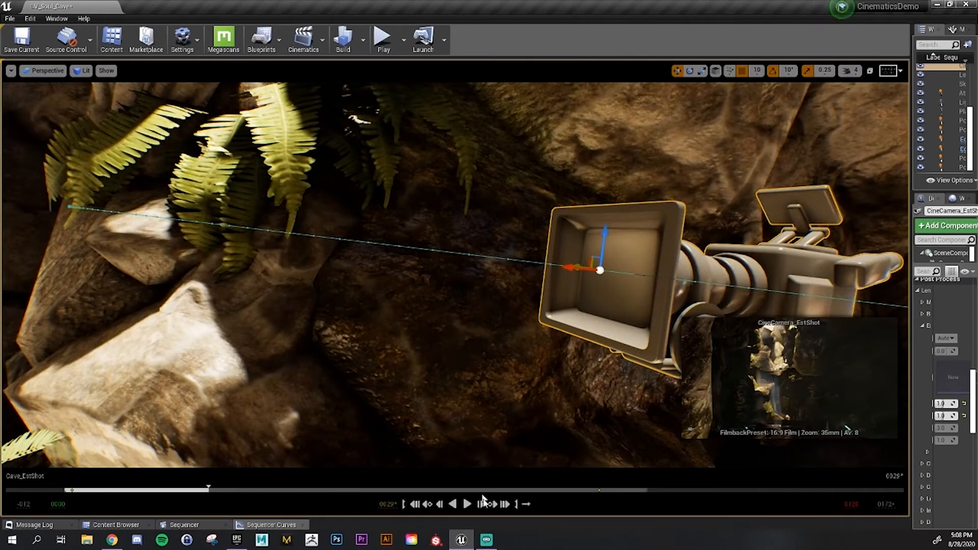
Go through the camera's rotation curves, delete the frame 110 key from the Yaw curve, and scrub to frame 19
{"action": "left_click_drag", "start_coordinate": [484, 518], "coordinate": [484, 246]}
{"action": "left_click", "coordinate": [69, 389]}
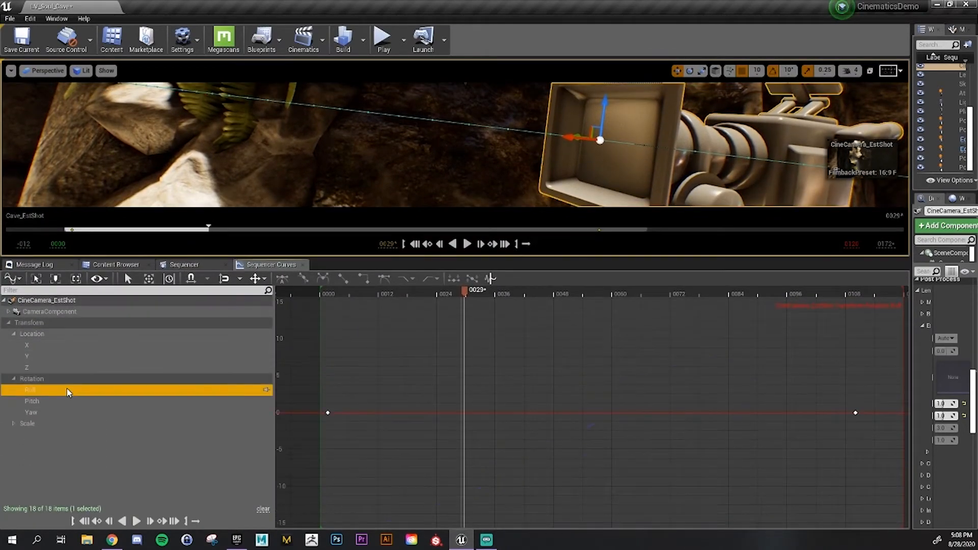
{"action": "left_click", "coordinate": [63, 402]}
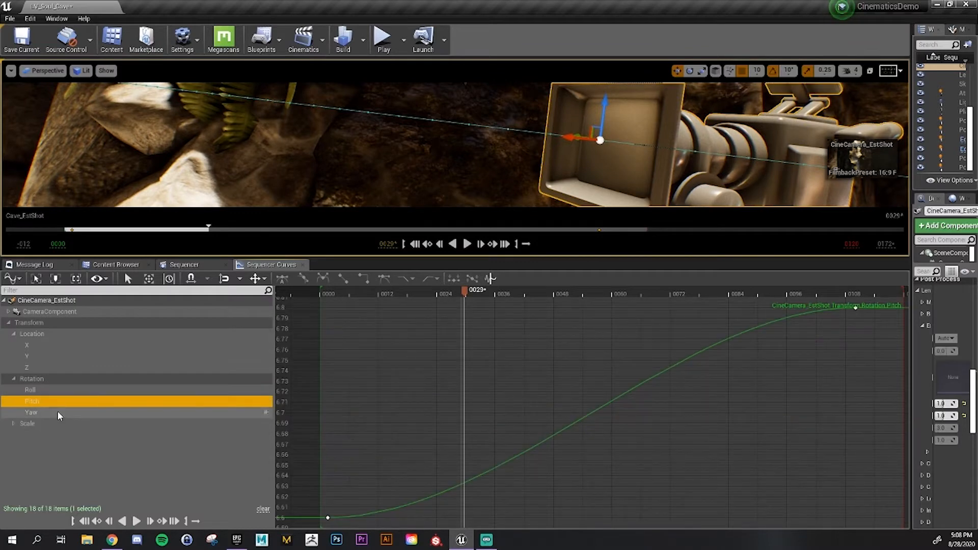
{"action": "left_click", "coordinate": [59, 414]}
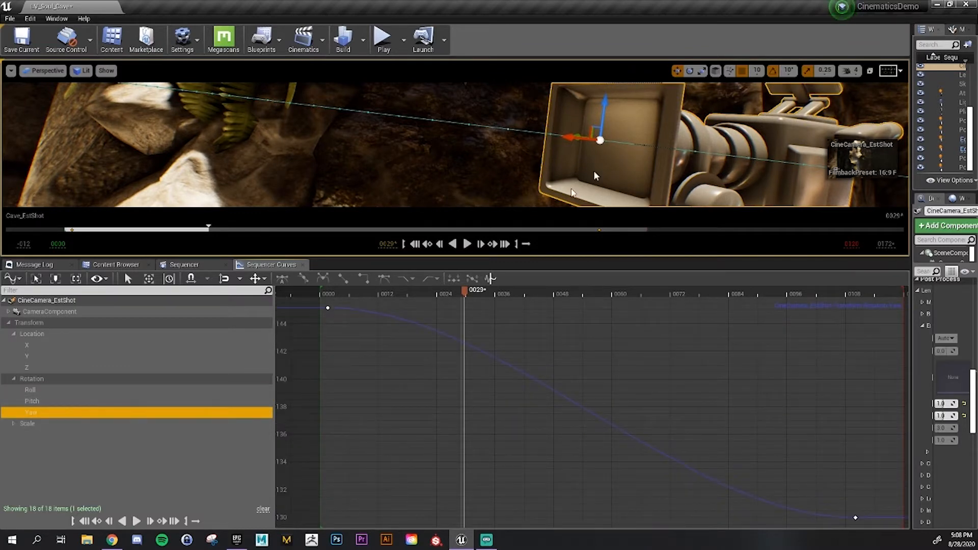
{"action": "left_click_drag", "start_coordinate": [722, 433], "coordinate": [872, 527]}
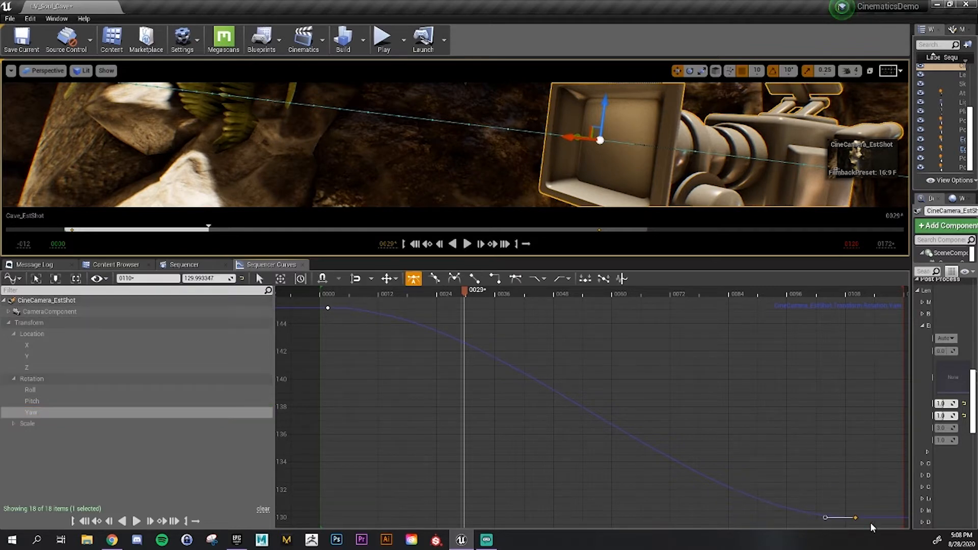
{"action": "key", "text": "Delete"}
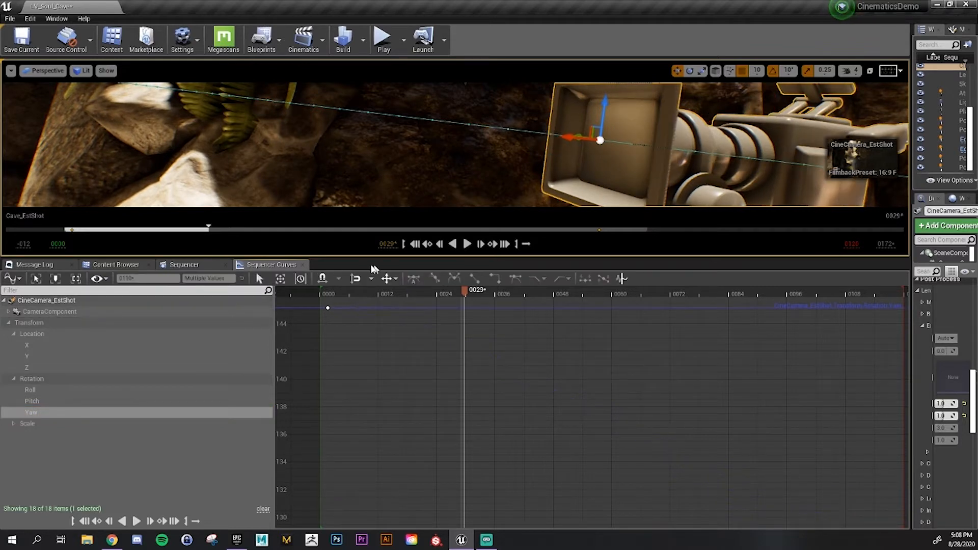
{"action": "left_click_drag", "start_coordinate": [372, 297], "coordinate": [415, 309]}
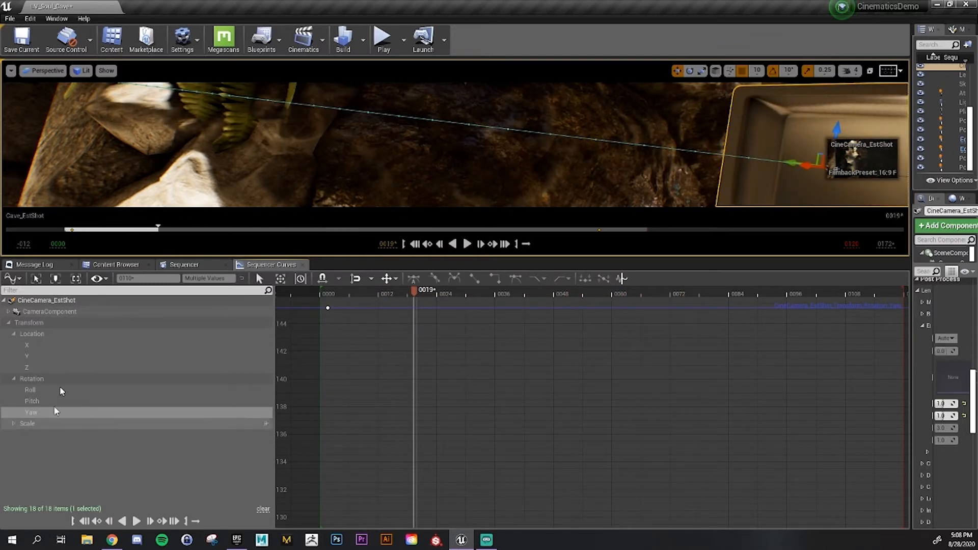
Delete the frame 110 key from the camera's Location Z curve
{"action": "left_click", "coordinate": [41, 359]}
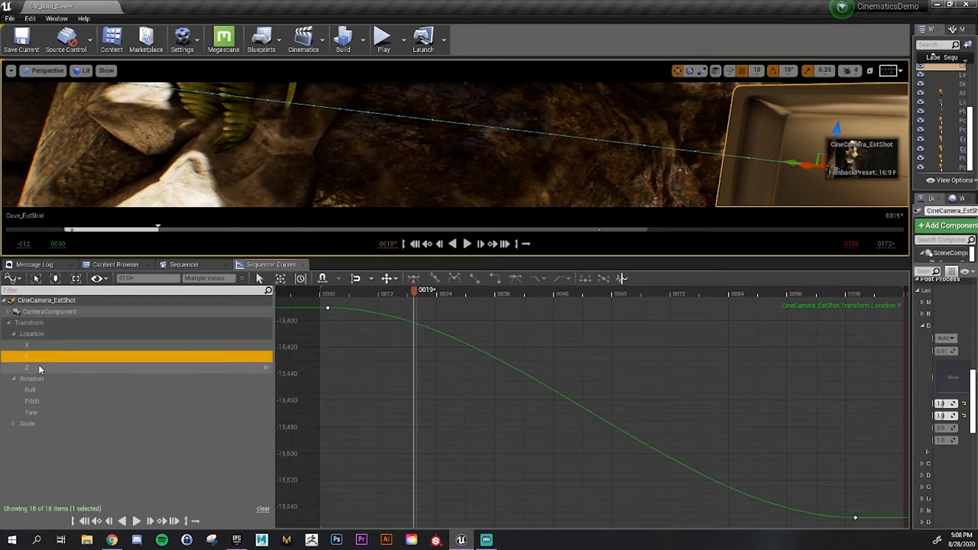
{"action": "left_click", "coordinate": [38, 366]}
{"action": "left_click_drag", "start_coordinate": [807, 301], "coordinate": [874, 350]}
{"action": "key", "text": "Delete"}
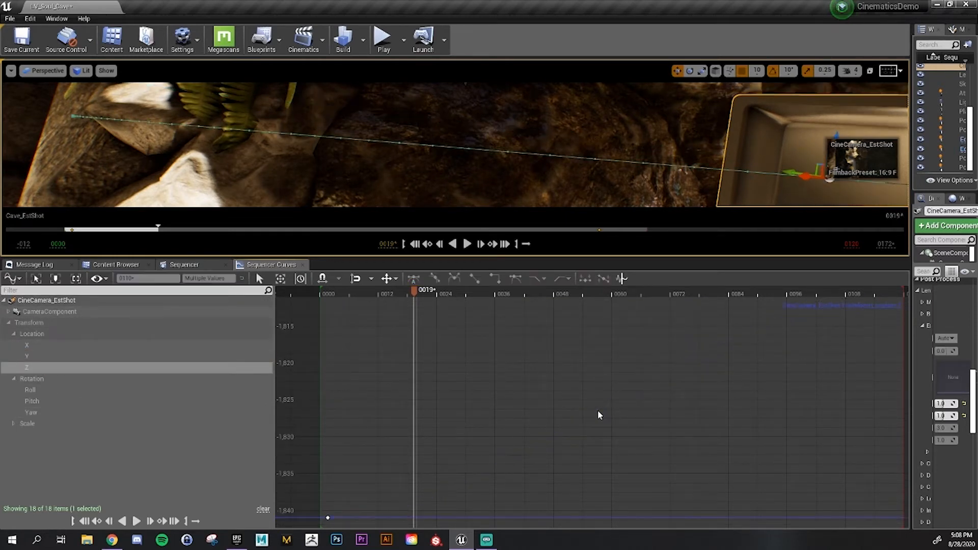
Check the Location Y and X curves, return to the sequence tracks, and play the shot to frame 35
{"action": "left_click", "coordinate": [76, 356]}
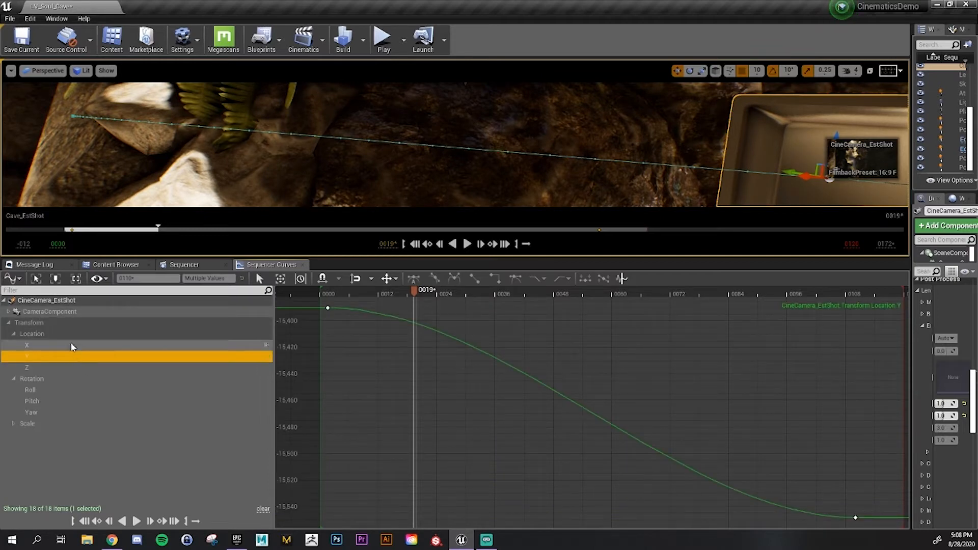
{"action": "left_click", "coordinate": [72, 344]}
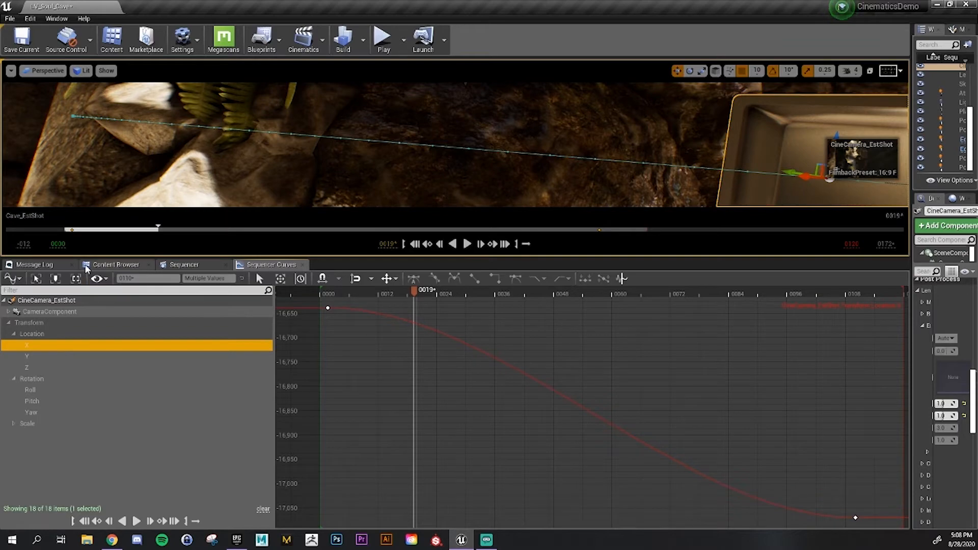
{"action": "left_click", "coordinate": [115, 265]}
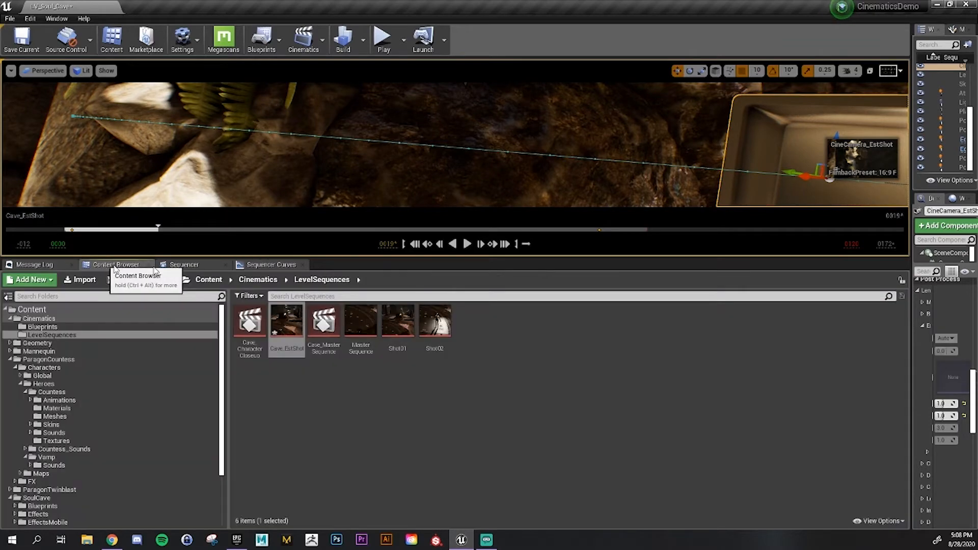
{"action": "left_click", "coordinate": [184, 266]}
{"action": "left_click", "coordinate": [258, 264]}
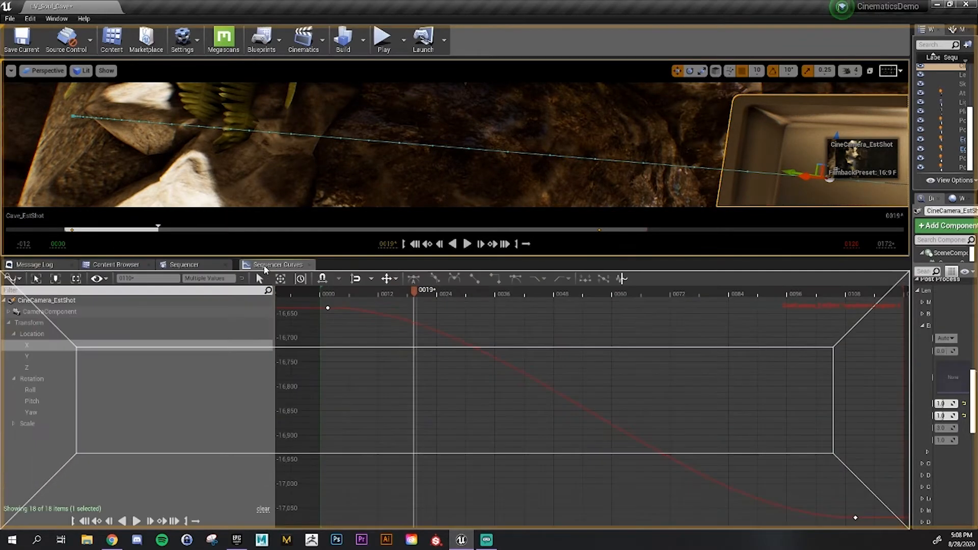
{"action": "left_click", "coordinate": [184, 264]}
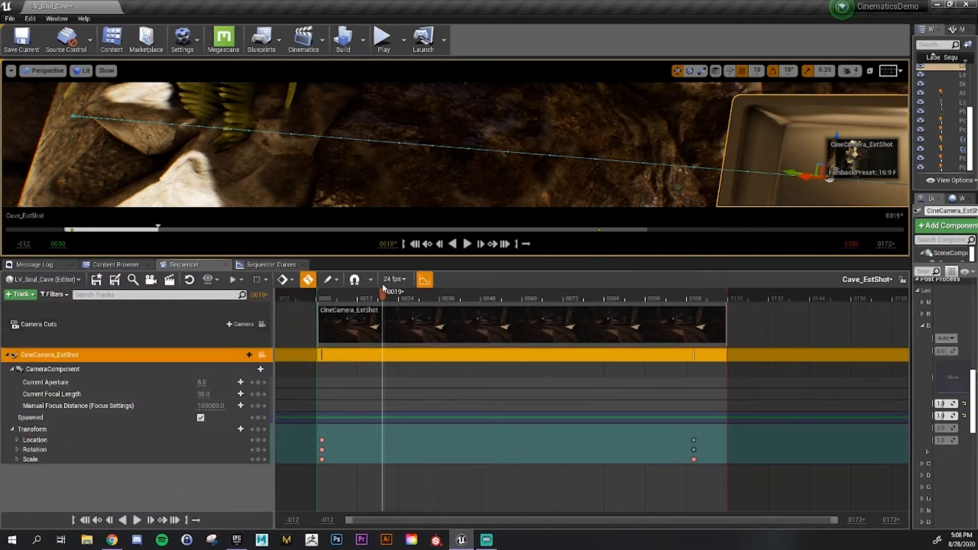
{"action": "key", "text": "space"}
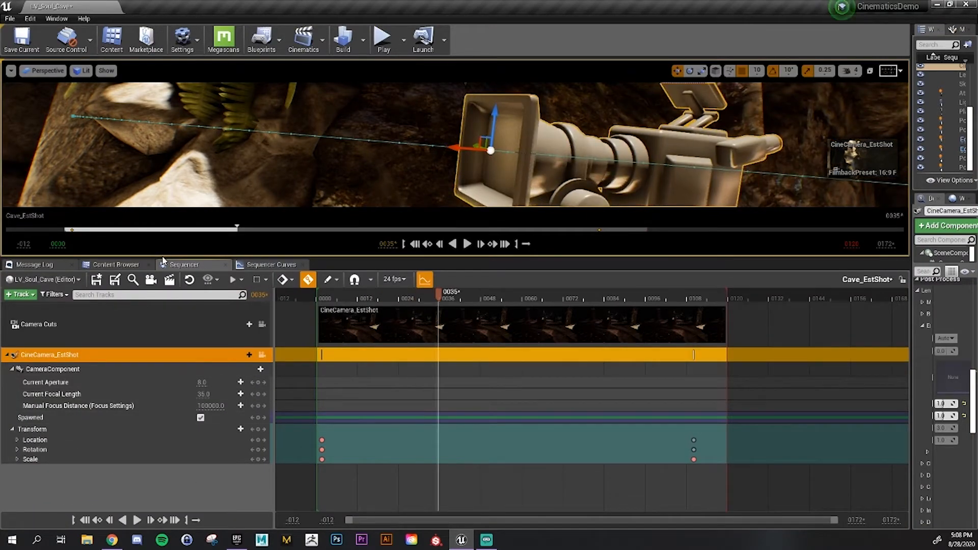
Enlarge the viewport and look through CineCamera_EstShot again by piloting it
{"action": "left_click_drag", "start_coordinate": [163, 258], "coordinate": [159, 368]}
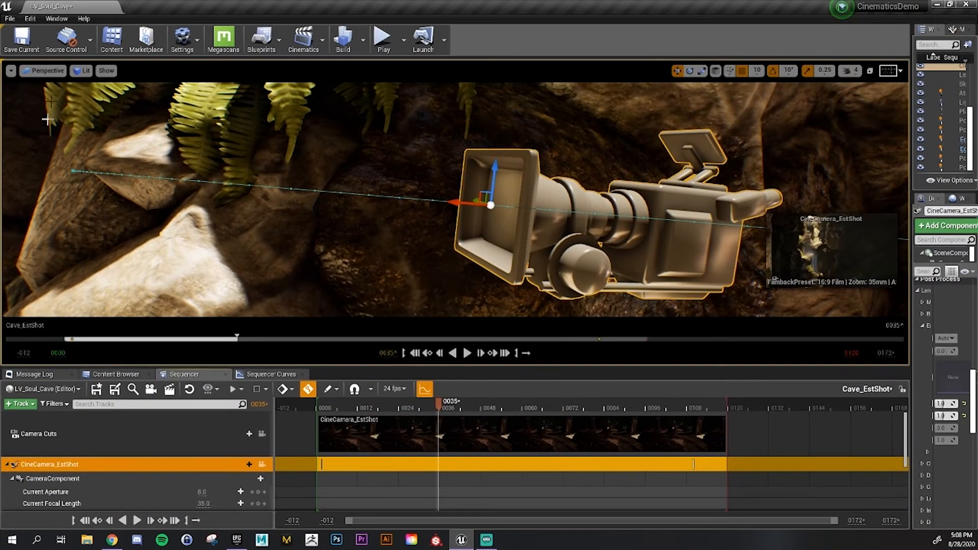
{"action": "left_click", "coordinate": [48, 72]}
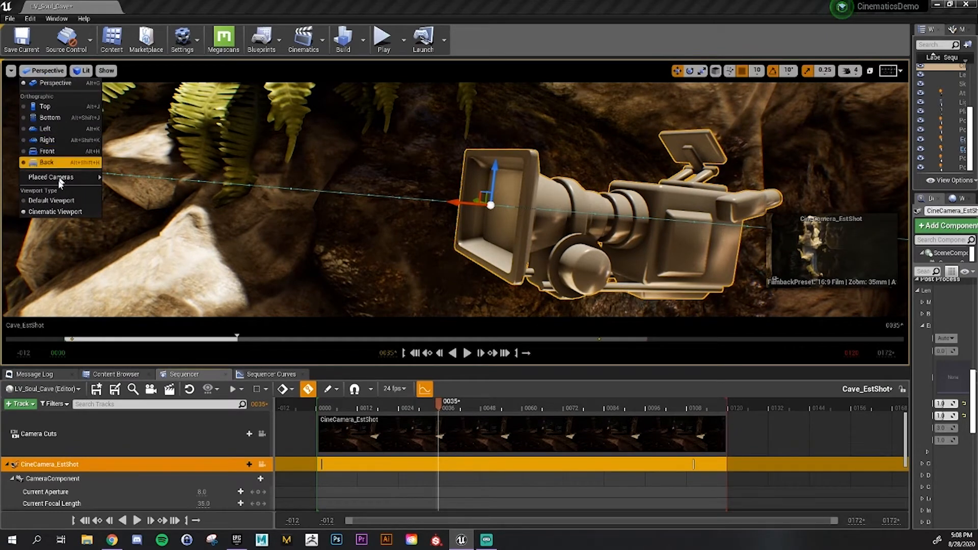
{"action": "mouse_move", "coordinate": [60, 182]}
{"action": "left_click", "coordinate": [136, 317]}
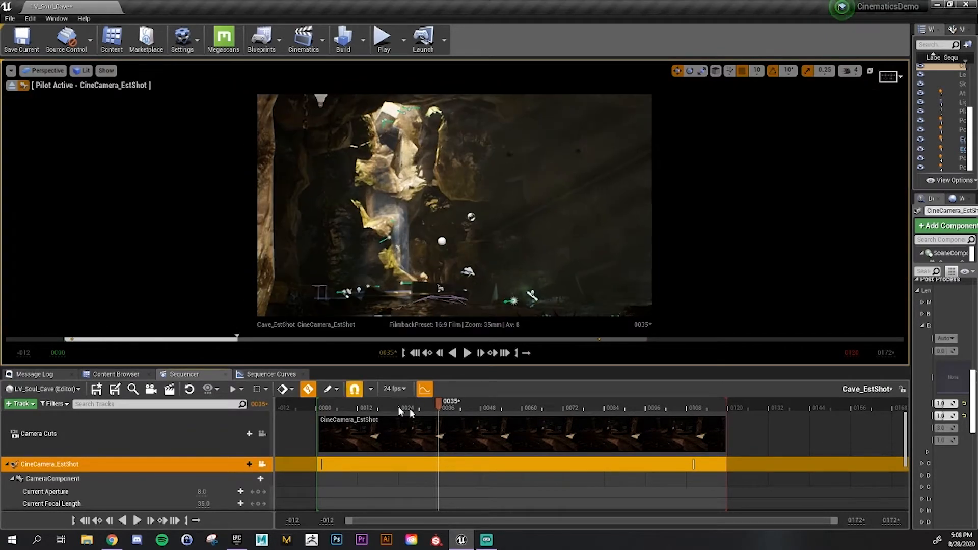
At frame 110, turn CineCamera_EstShot until the waterfall sits near the centre of the frame, keying its rotation
{"action": "left_click_drag", "start_coordinate": [397, 408], "coordinate": [671, 435]}
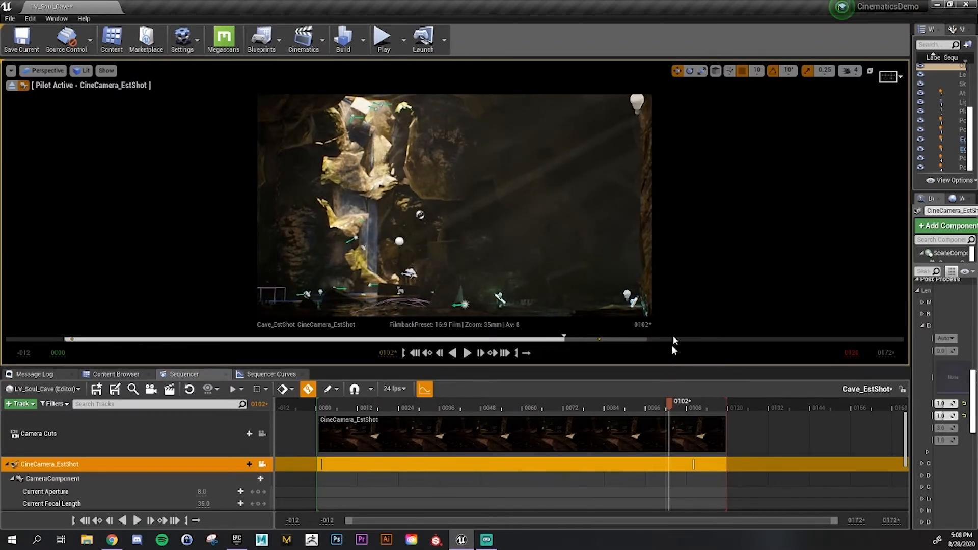
{"action": "left_click_drag", "start_coordinate": [677, 367], "coordinate": [666, 300]}
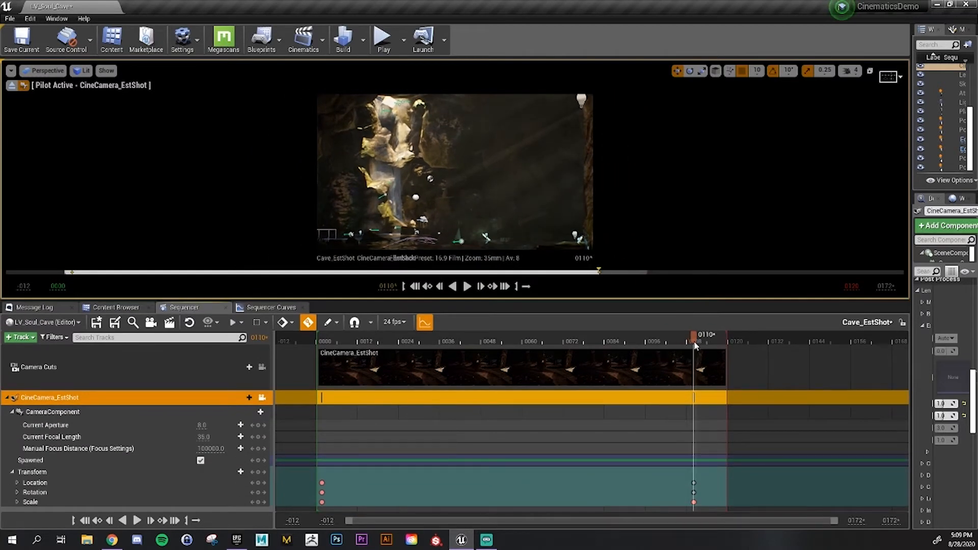
{"action": "right_click_drag", "start_coordinate": [455, 173], "coordinate": [429, 177]}
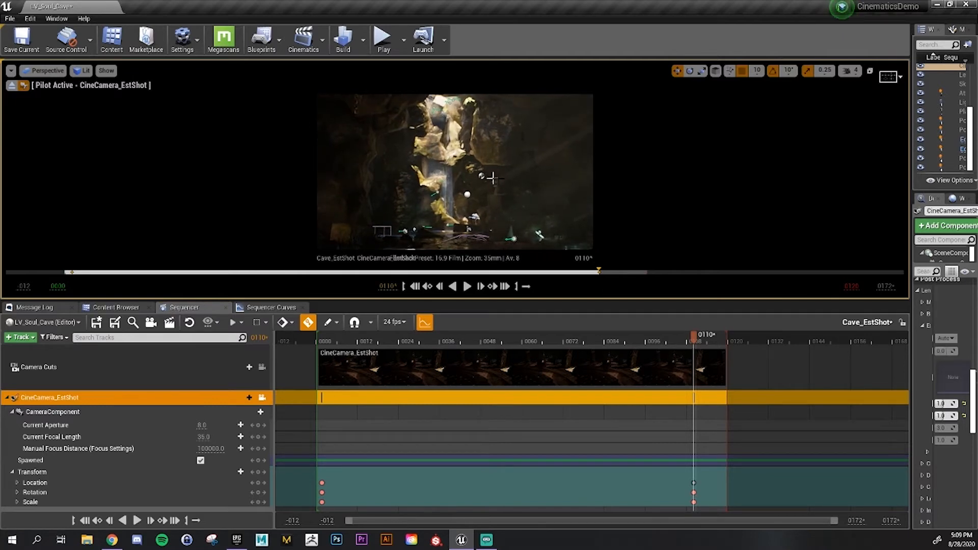
Move the camera's end transform keys from frame 110 to frame 118, keeping the editor window maximized
{"action": "left_click_drag", "start_coordinate": [662, 338], "coordinate": [611, 405]}
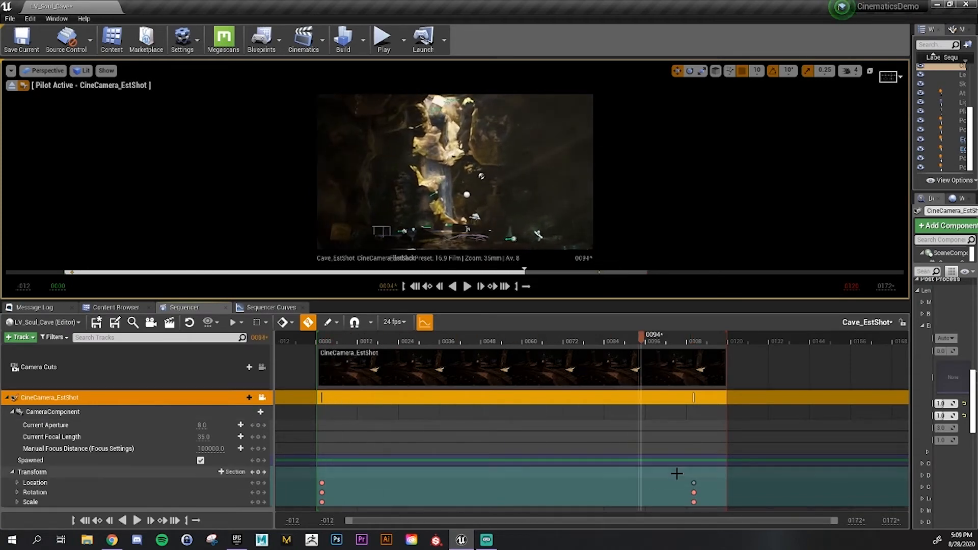
{"action": "left_click_drag", "start_coordinate": [677, 475], "coordinate": [724, 492]}
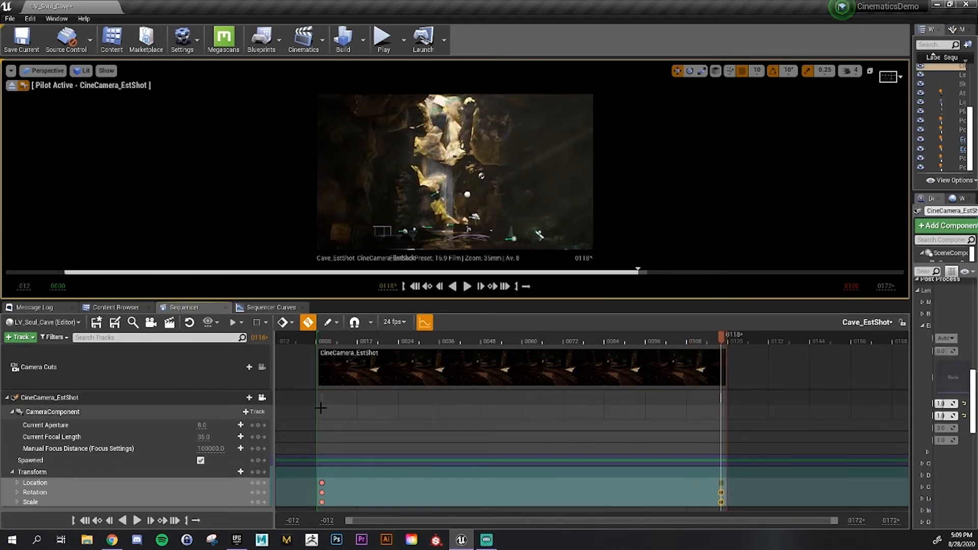
{"action": "key", "text": "super+Down"}
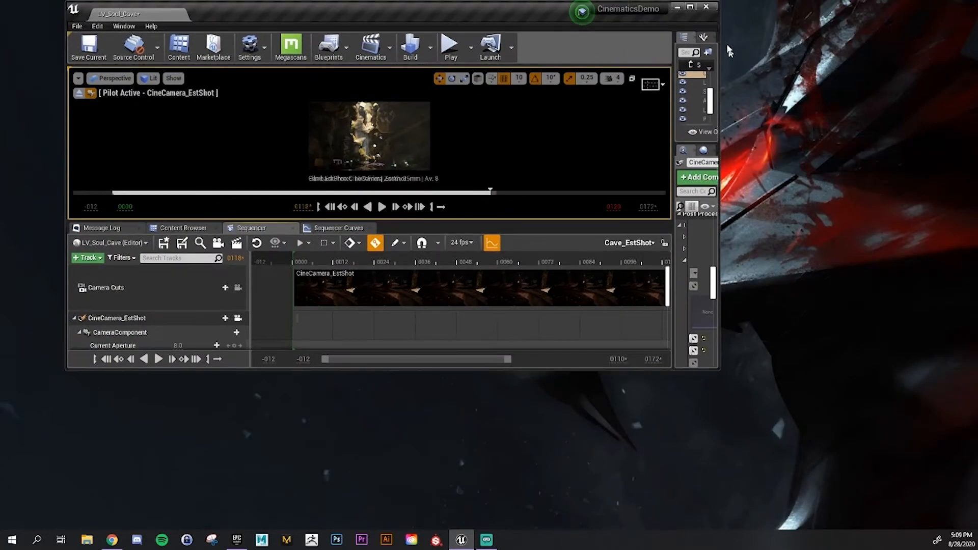
{"action": "left_click", "coordinate": [689, 6]}
Scrub the shot to frame 27 and select the god ray mesh in front of the waterfall
{"action": "left_click_drag", "start_coordinate": [510, 339], "coordinate": [417, 300]}
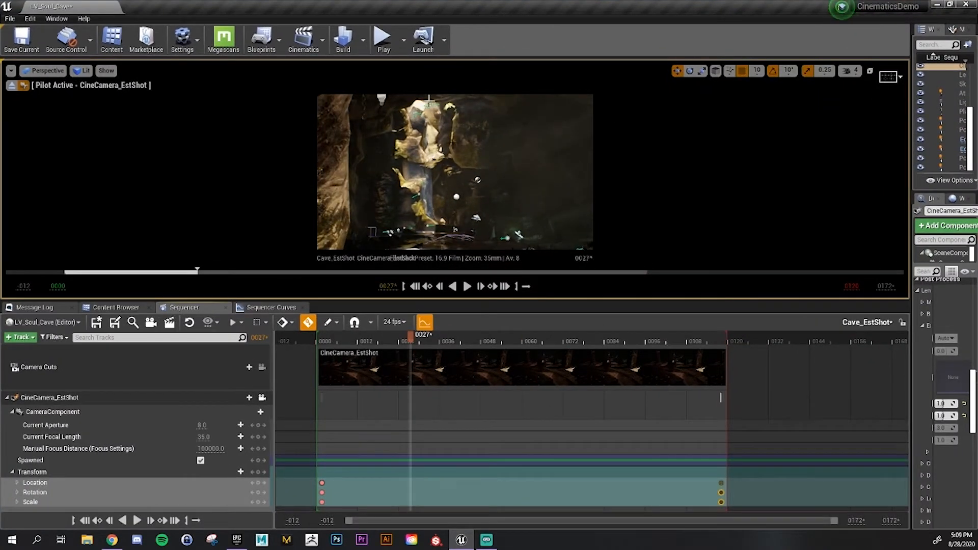
{"action": "left_click", "coordinate": [423, 144]}
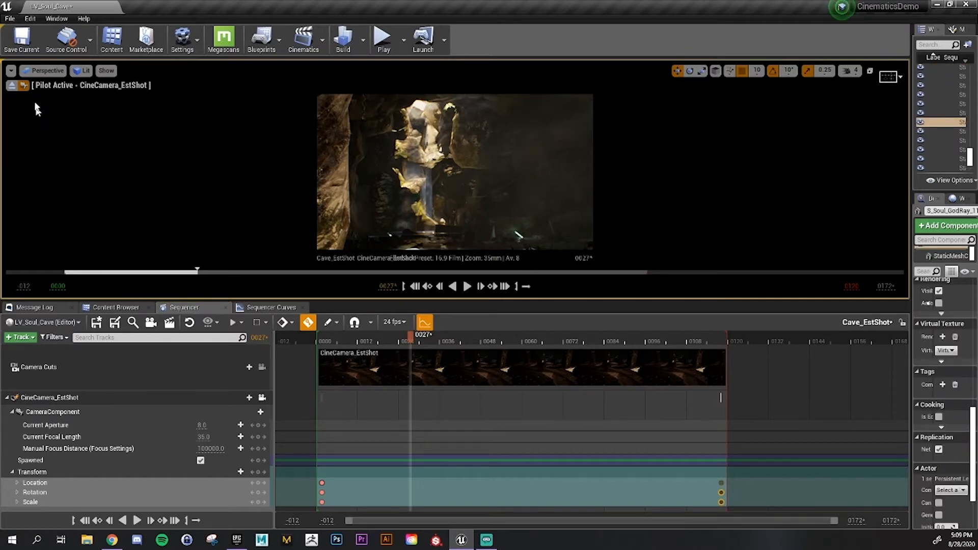
Move the shot to frame 21, rebalance the viewport and Sequencer heights, and widen the World Outliner and Details area
{"action": "left_click_drag", "start_coordinate": [251, 302], "coordinate": [258, 281]}
{"action": "left_click_drag", "start_coordinate": [410, 319], "coordinate": [389, 320]}
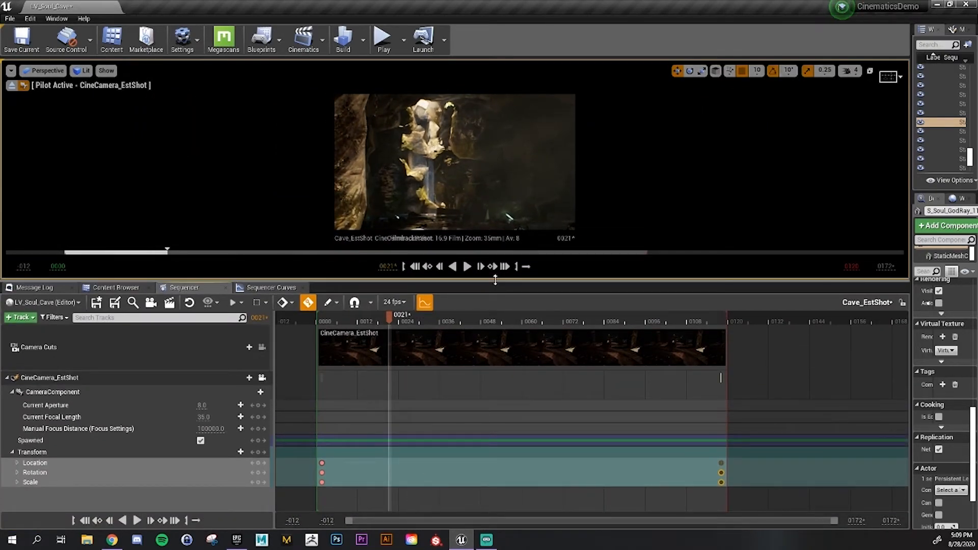
{"action": "left_click_drag", "start_coordinate": [495, 279], "coordinate": [437, 295]}
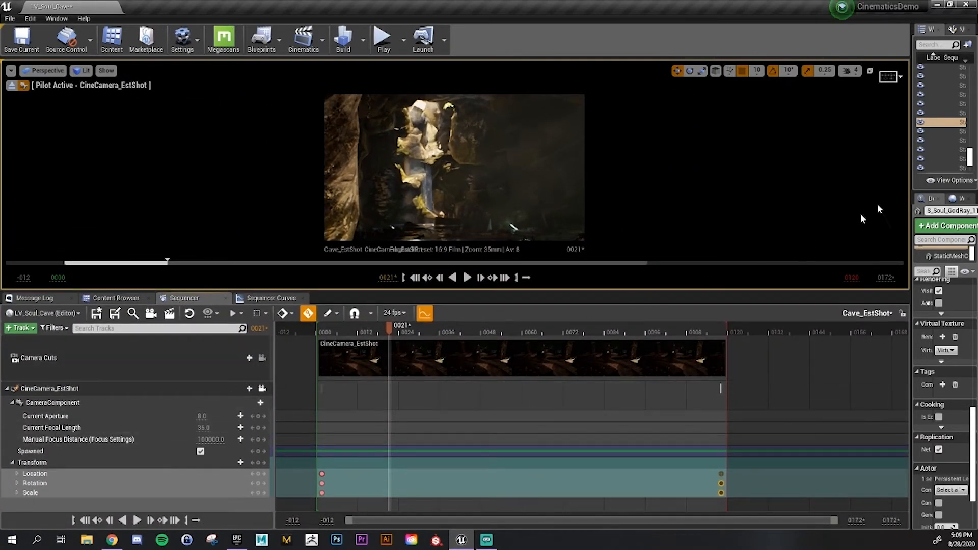
{"action": "left_click_drag", "start_coordinate": [909, 178], "coordinate": [712, 178]}
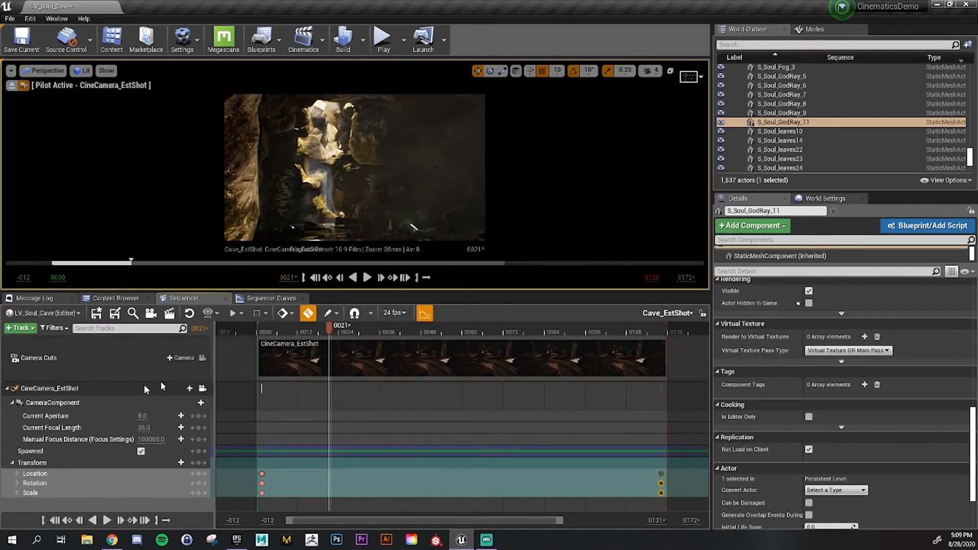
Show CineCamera_EstShot's focus settings from its Manual Focus Distance track and enable drawing of the debug focus plane
{"action": "left_click", "coordinate": [61, 439]}
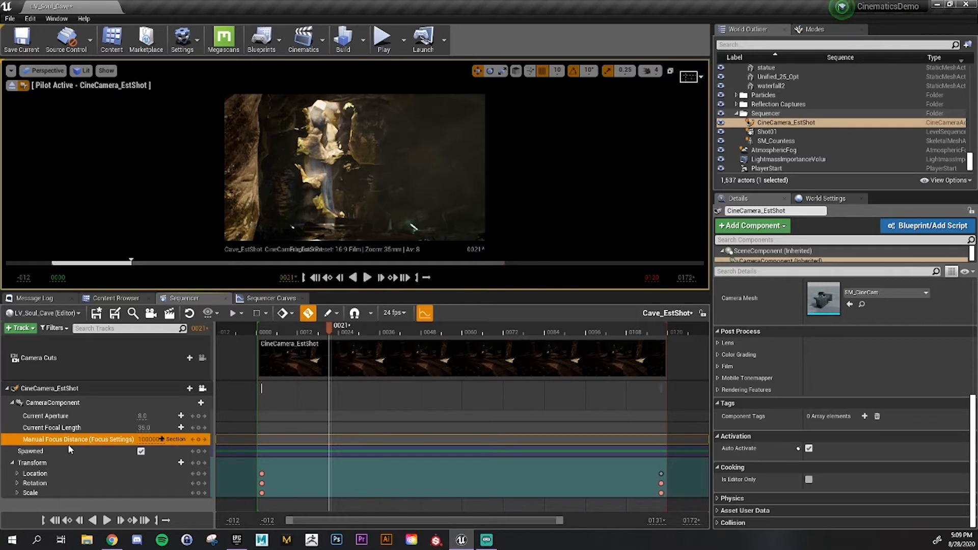
{"action": "left_click_drag", "start_coordinate": [213, 407], "coordinate": [247, 408]}
{"action": "scroll", "coordinate": [763, 353], "scroll_direction": "up", "scroll_amount": 8}
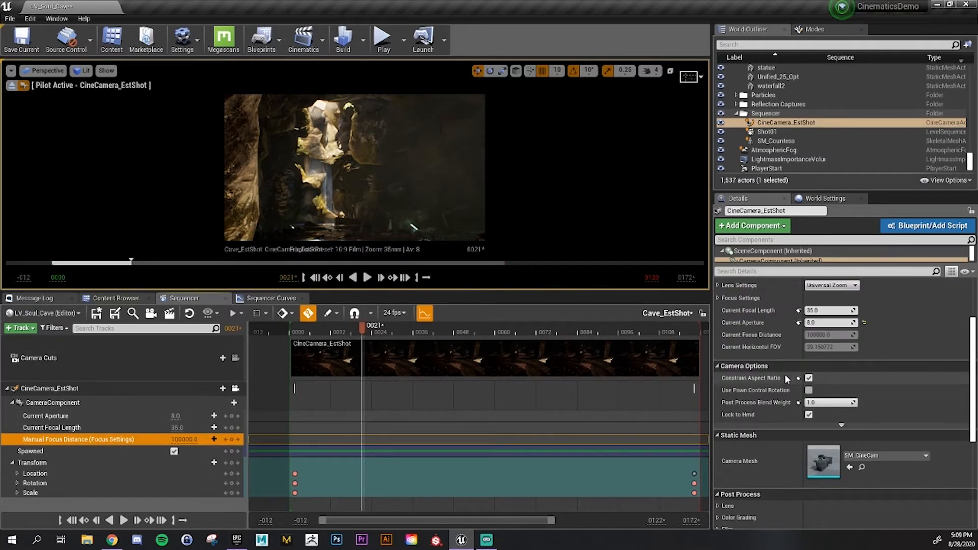
{"action": "scroll", "coordinate": [762, 352], "scroll_direction": "up", "scroll_amount": 1}
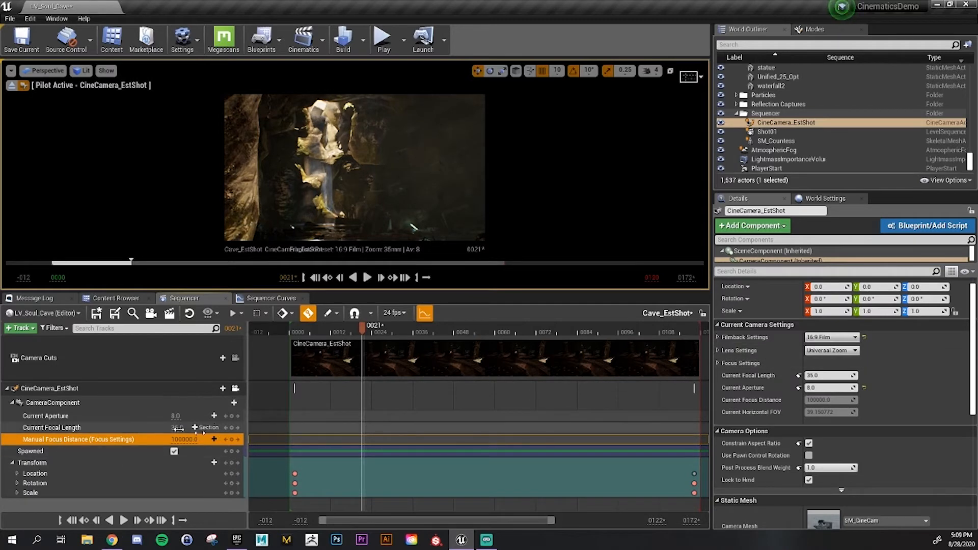
{"action": "scroll", "coordinate": [814, 376], "scroll_direction": "down", "scroll_amount": 2}
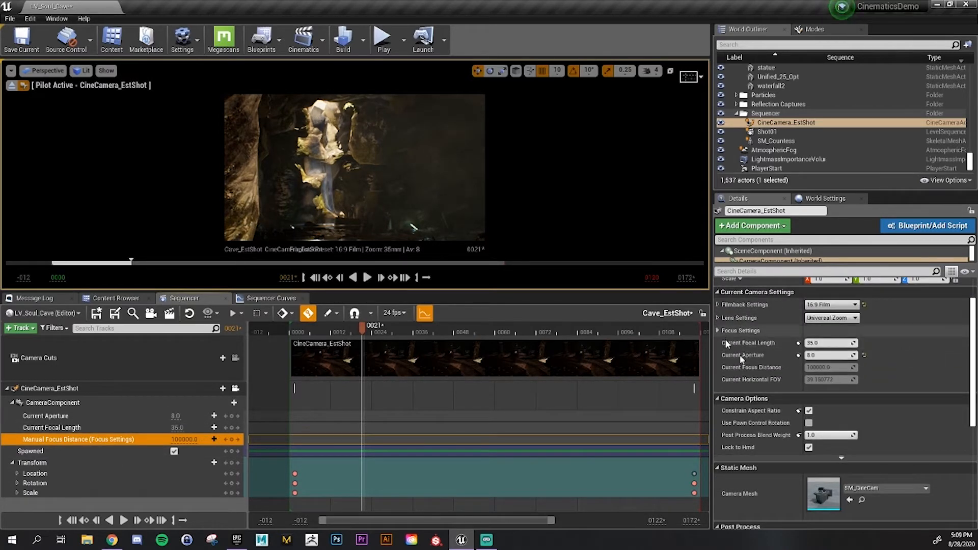
{"action": "left_click", "coordinate": [724, 332]}
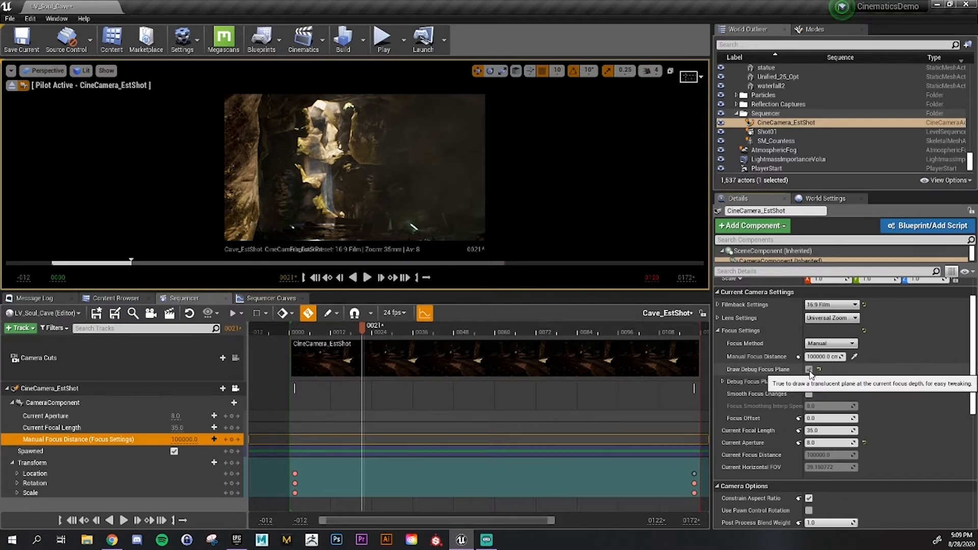
{"action": "left_click", "coordinate": [809, 370]}
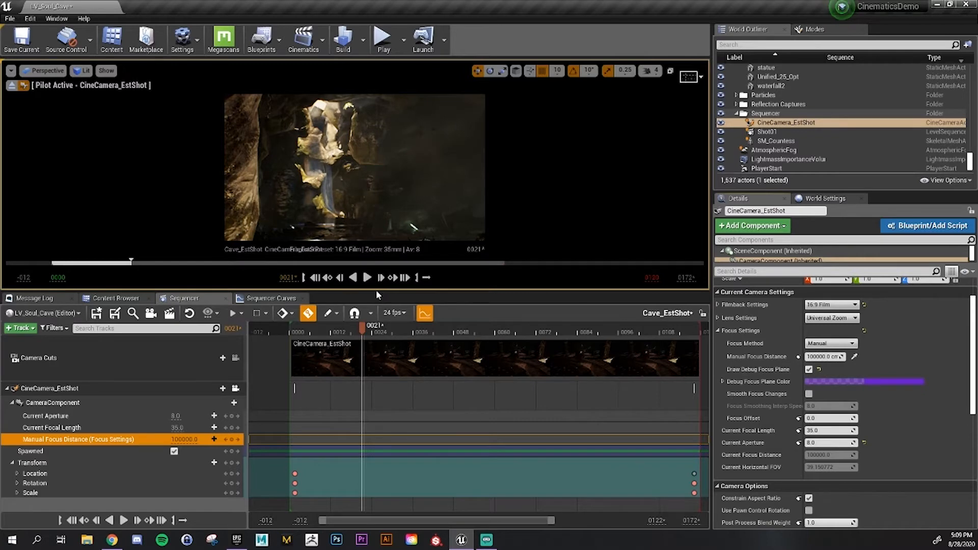
Using the debug plane as a guide, set the camera's manual focus distance to about 5958 cm and key it at frame 21
{"action": "left_click_drag", "start_coordinate": [376, 292], "coordinate": [363, 355]}
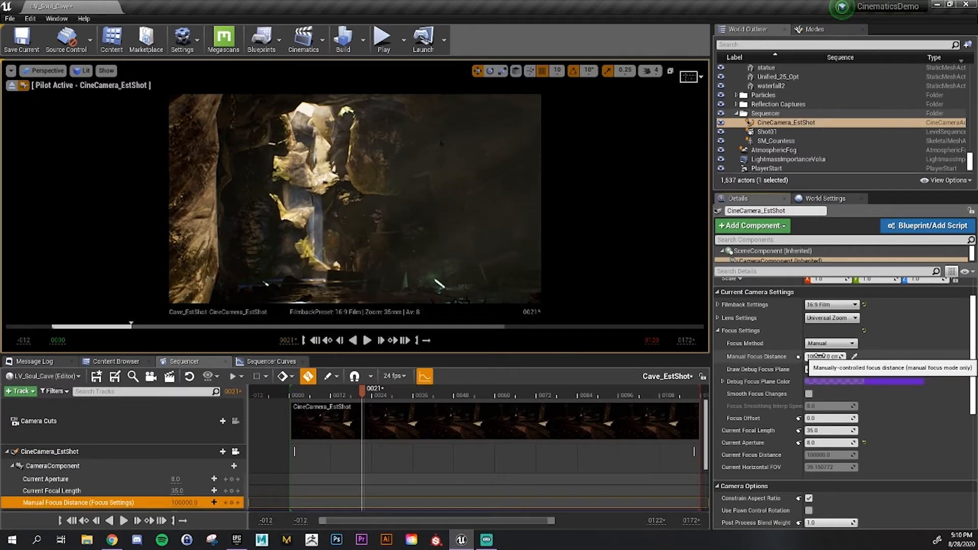
{"action": "left_click_drag", "start_coordinate": [817, 355], "coordinate": [915, 358]}
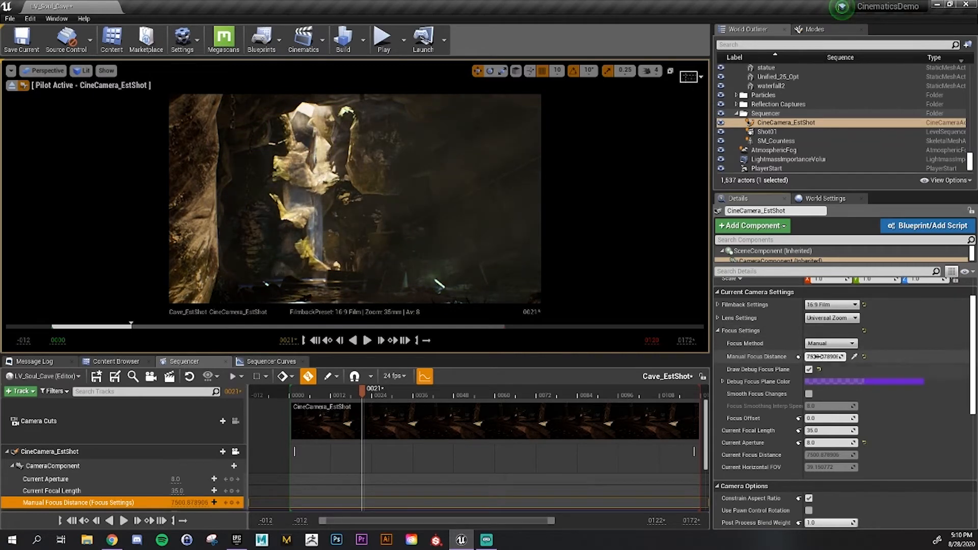
{"action": "left_click", "coordinate": [854, 357]}
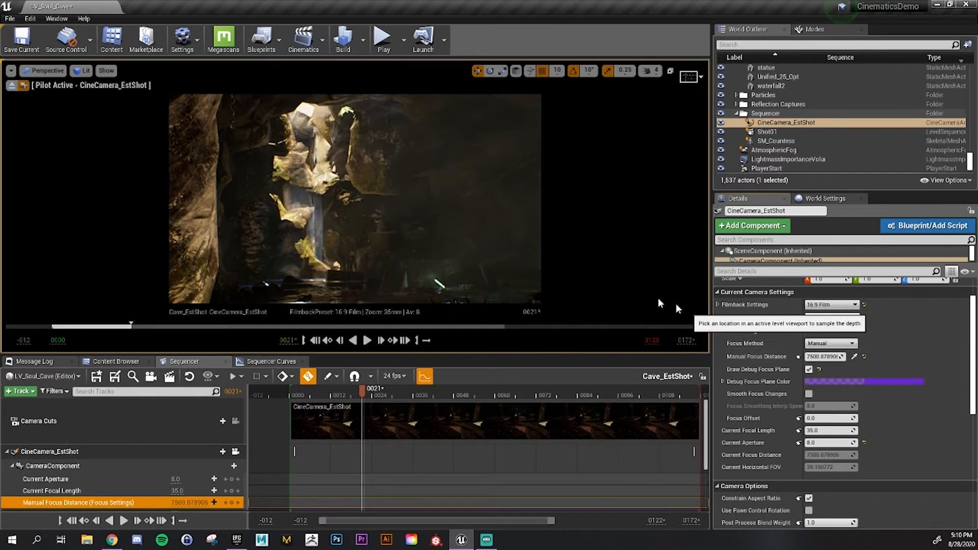
{"action": "left_click", "coordinate": [325, 189]}
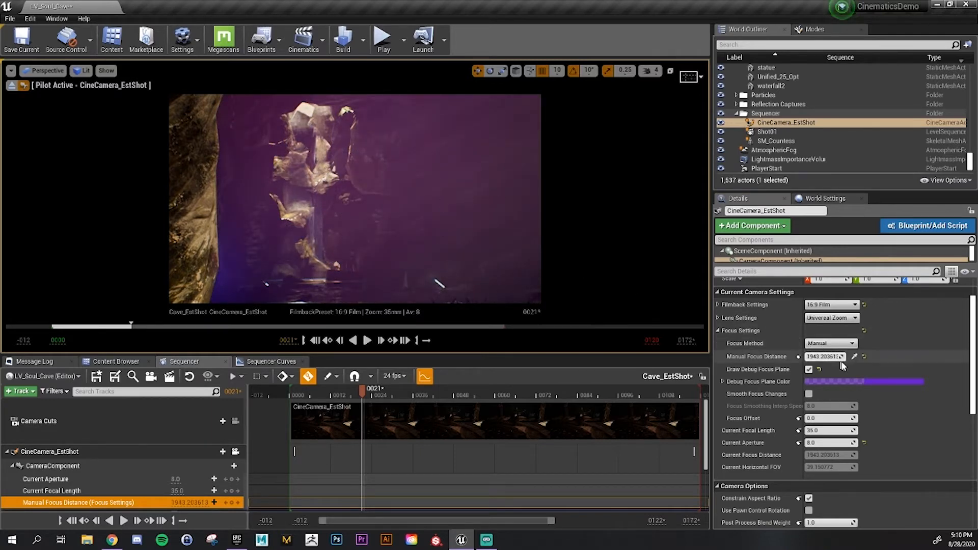
{"action": "left_click_drag", "start_coordinate": [830, 357], "coordinate": [855, 357]}
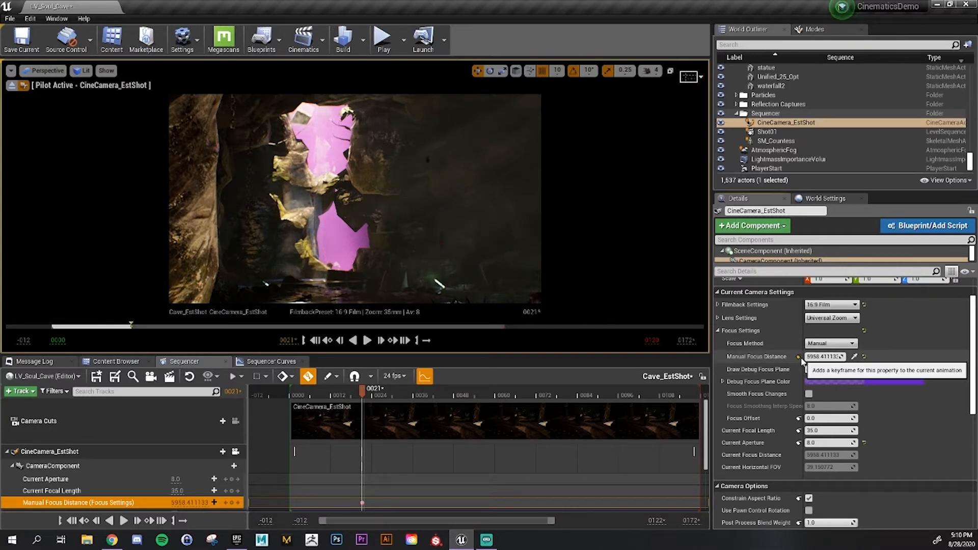
{"action": "scroll", "coordinate": [76, 454], "scroll_direction": "down", "scroll_amount": 3}
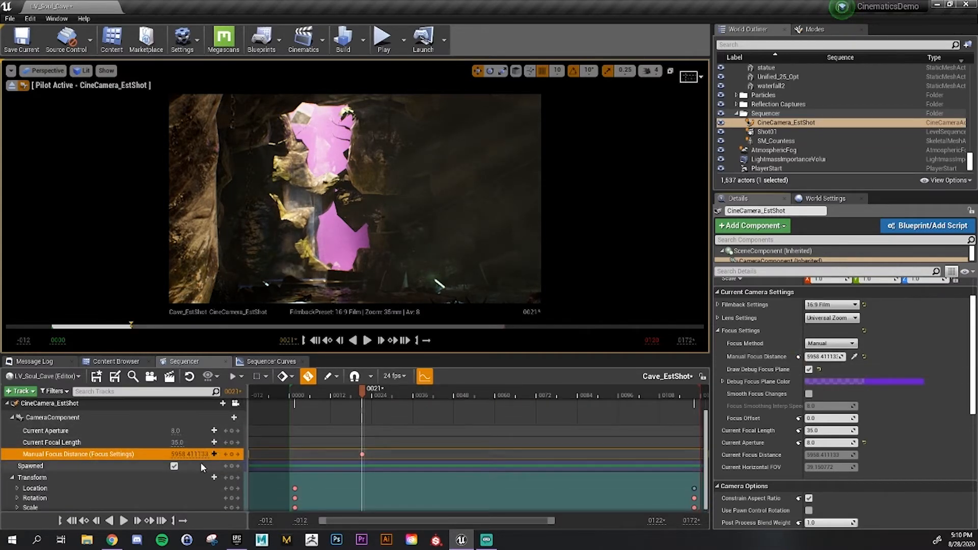
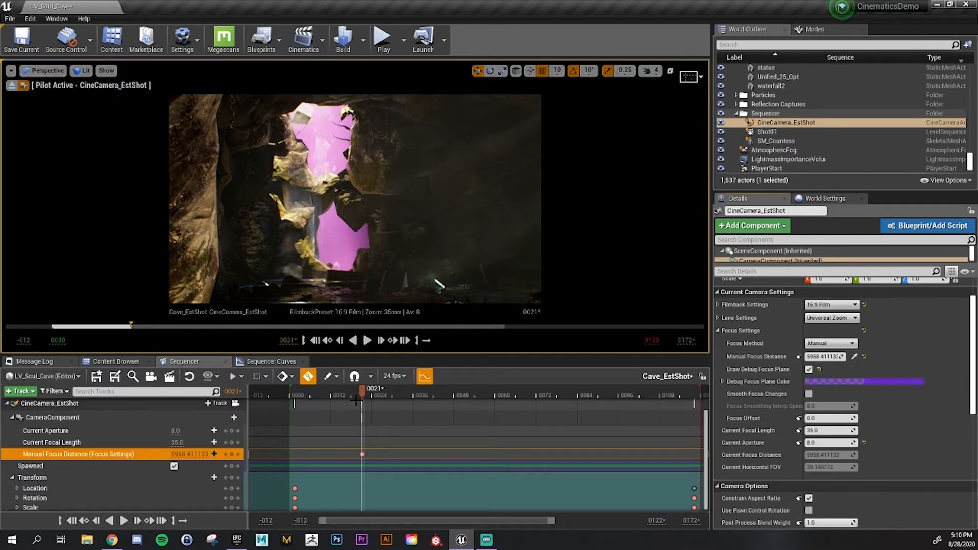
Turn off the debug focus plane and scrub the shot to frame 85 to check the focus
{"action": "left_click_drag", "start_coordinate": [362, 390], "coordinate": [362, 415]}
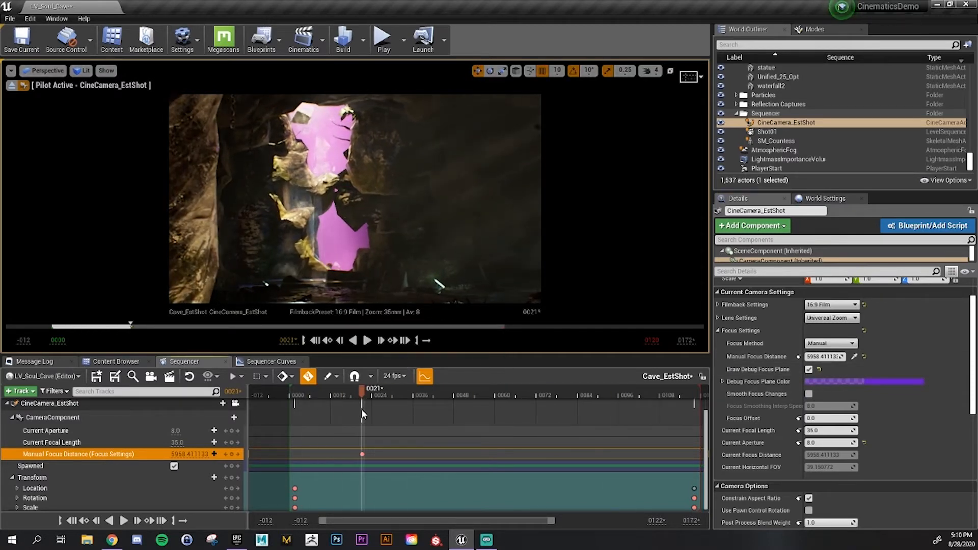
{"action": "left_click", "coordinate": [808, 369]}
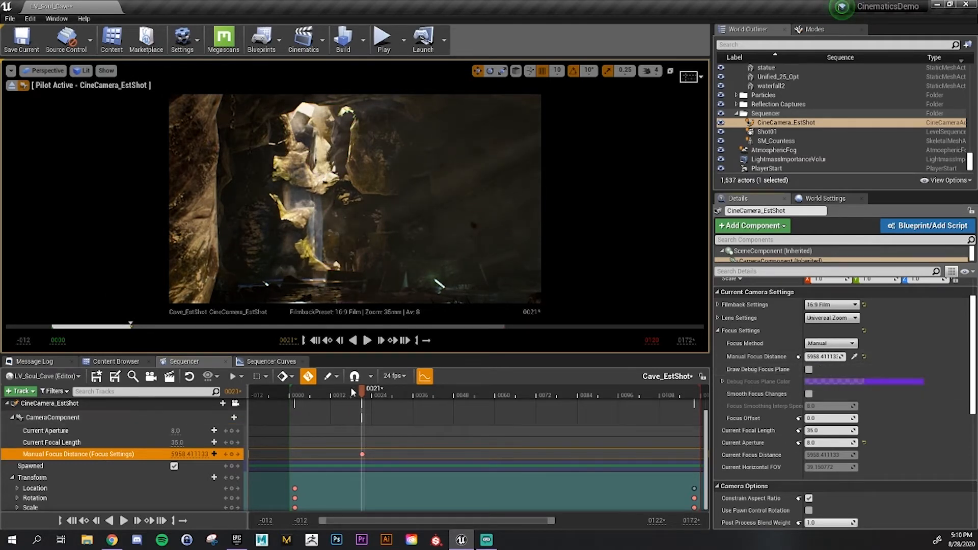
{"action": "mouse_move", "coordinate": [361, 391]}
{"action": "left_mouse_down"}
{"action": "mouse_move", "coordinate": [308, 391]}
{"action": "mouse_move", "coordinate": [481, 401]}
{"action": "mouse_move", "coordinate": [683, 395]}
{"action": "mouse_move", "coordinate": [541, 395]}
{"action": "mouse_move", "coordinate": [295, 473]}
{"action": "mouse_move", "coordinate": [428, 465]}
{"action": "mouse_move", "coordinate": [589, 434]}
{"action": "mouse_move", "coordinate": [296, 445]}
{"action": "mouse_move", "coordinate": [584, 448]}
{"action": "left_mouse_up"}
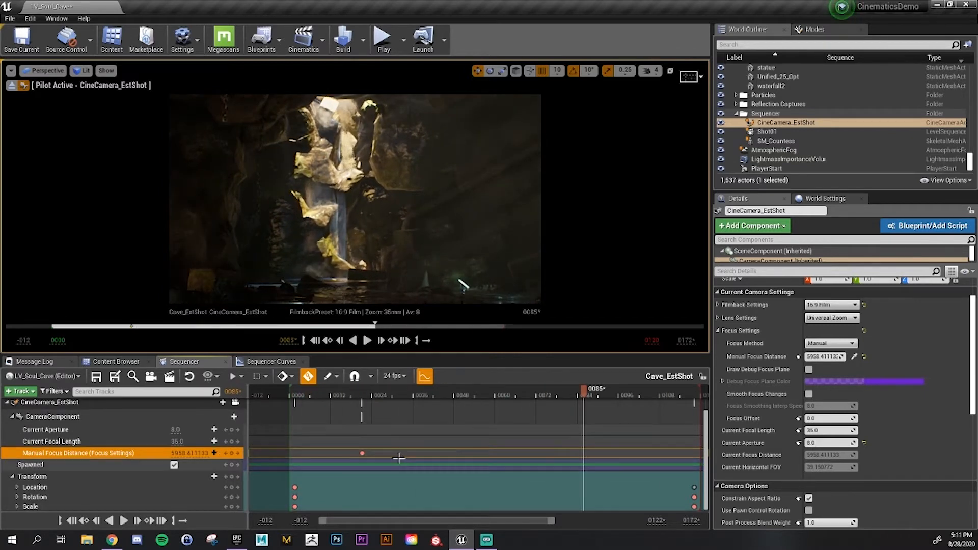
Move the camera's first transform keys to frame -2 and its last ones past the shot's end, checking the result around frame 107
{"action": "mouse_move", "coordinate": [297, 479]}
{"action": "left_mouse_down"}
{"action": "mouse_move", "coordinate": [302, 506]}
{"action": "mouse_move", "coordinate": [291, 497]}
{"action": "left_mouse_up"}
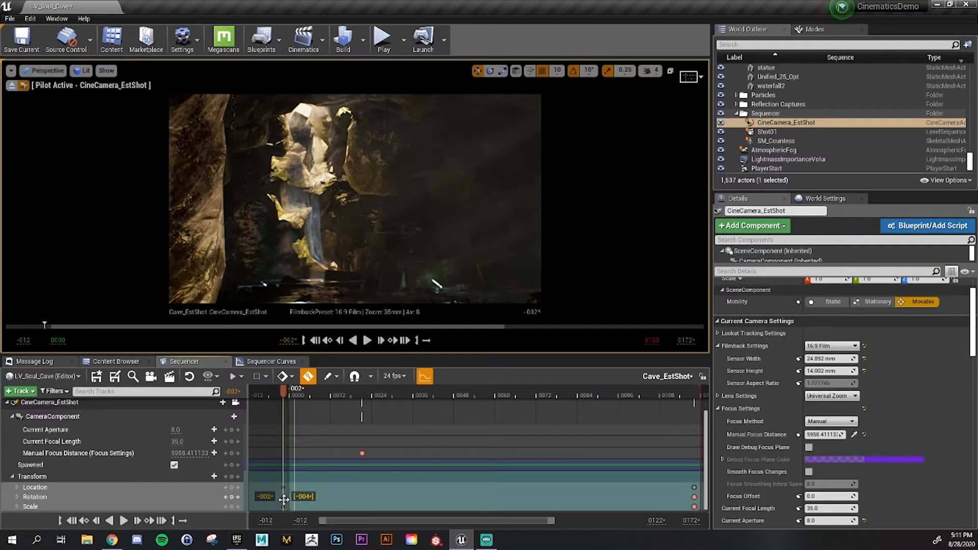
{"action": "left_click_drag", "start_coordinate": [381, 521], "coordinate": [449, 514]}
{"action": "left_click_drag", "start_coordinate": [538, 495], "coordinate": [579, 499]}
{"action": "left_click", "coordinate": [477, 396]}
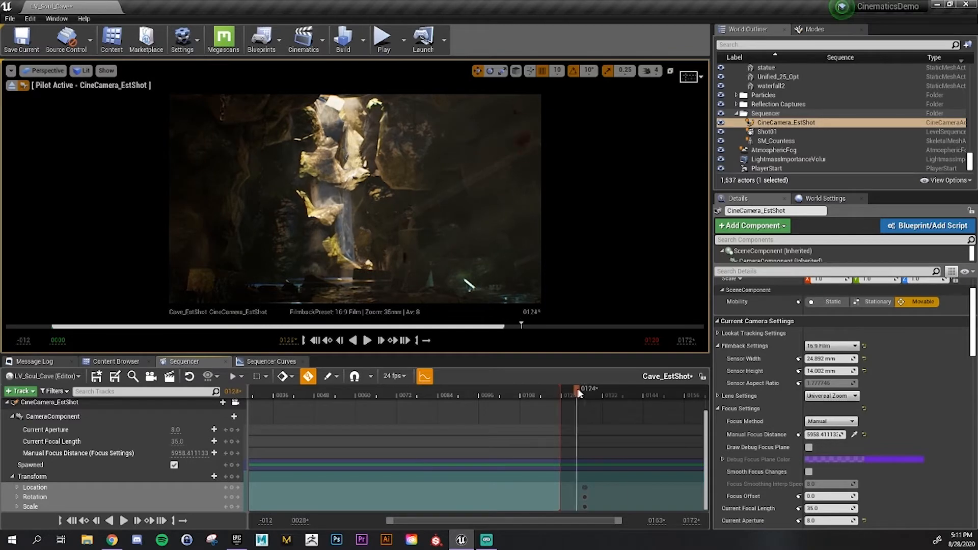
{"action": "left_click_drag", "start_coordinate": [560, 395], "coordinate": [520, 396]}
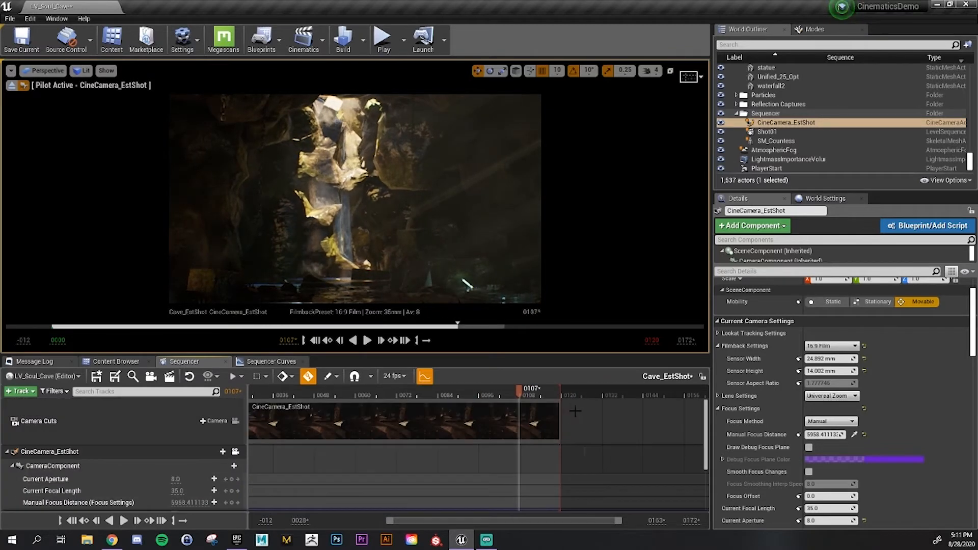
Return the timeline view to the shot's start, scrub to frame 16 and save the Cave_EstShot sequence
{"action": "scroll", "coordinate": [574, 411], "scroll_direction": "down", "scroll_amount": 3}
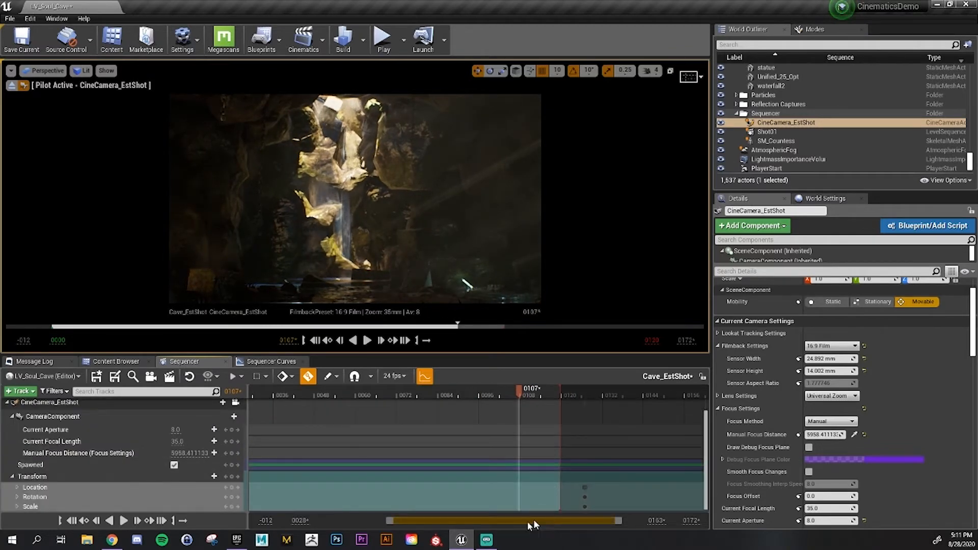
{"action": "left_click_drag", "start_coordinate": [532, 521], "coordinate": [457, 521]}
{"action": "scroll", "coordinate": [448, 452], "scroll_direction": "up", "scroll_amount": 3}
{"action": "left_click_drag", "start_coordinate": [456, 395], "coordinate": [346, 395]}
{"action": "left_click", "coordinate": [96, 376]}
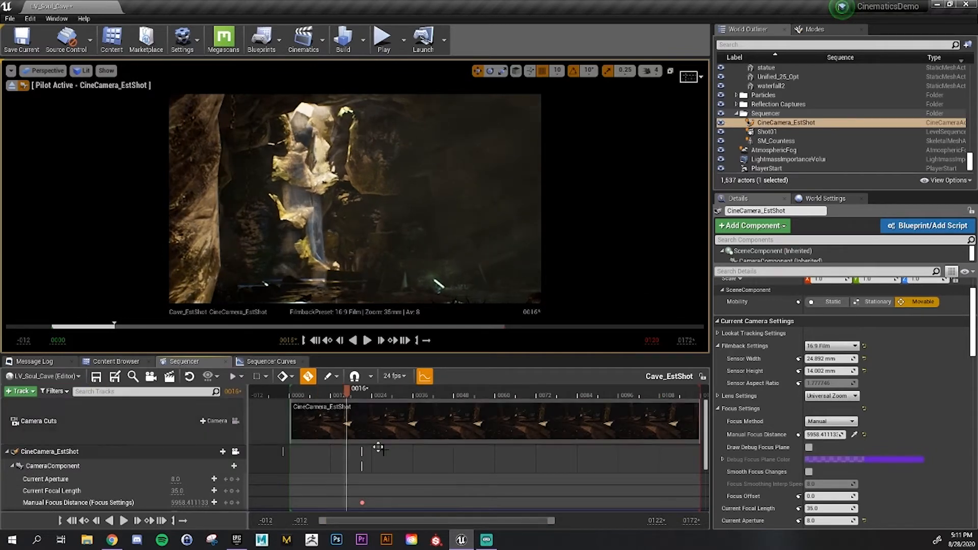
Make the World Outliner taller and show the actors at the end of its list
{"action": "scroll", "coordinate": [378, 448], "scroll_direction": "down", "scroll_amount": 3}
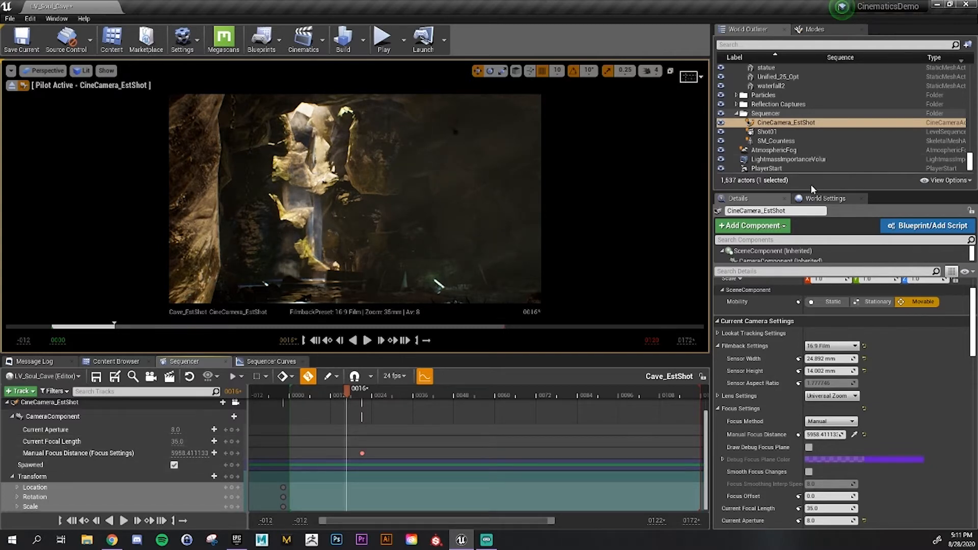
{"action": "left_click_drag", "start_coordinate": [804, 188], "coordinate": [815, 244]}
{"action": "scroll", "coordinate": [814, 199], "scroll_direction": "down", "scroll_amount": 4}
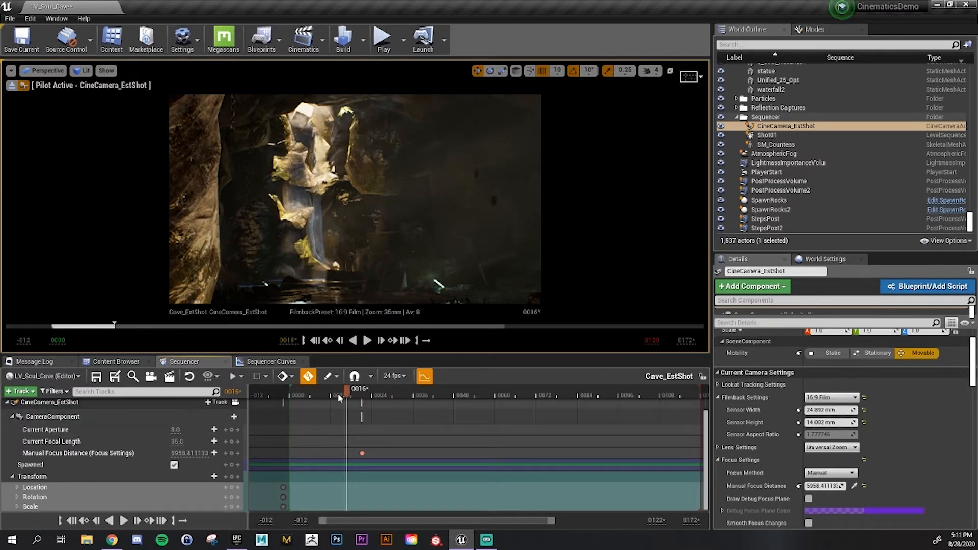
Select the Manual Focus Distance track and scrub back and forth through the shot to review the camera move, ending at frame 105
{"action": "left_click_drag", "start_coordinate": [339, 393], "coordinate": [633, 405]}
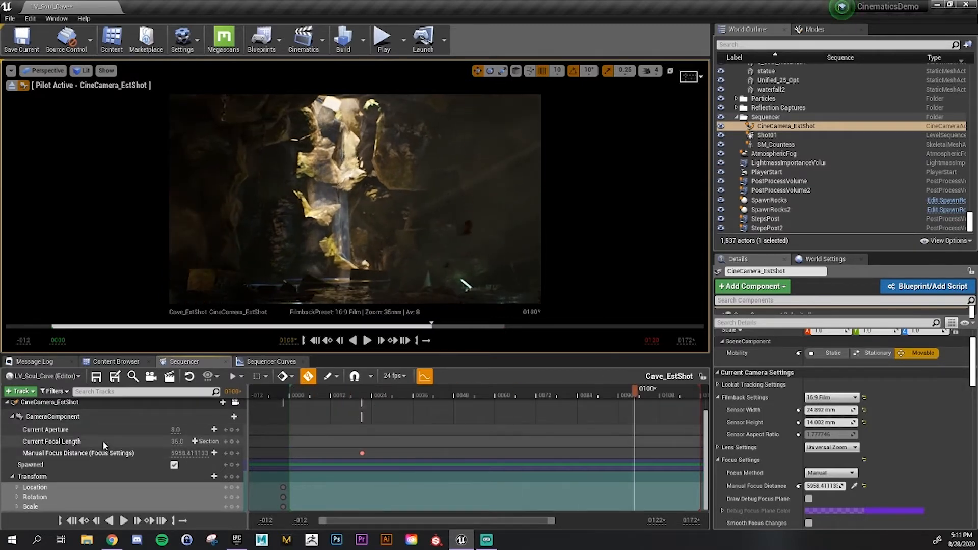
{"action": "left_click", "coordinate": [93, 453]}
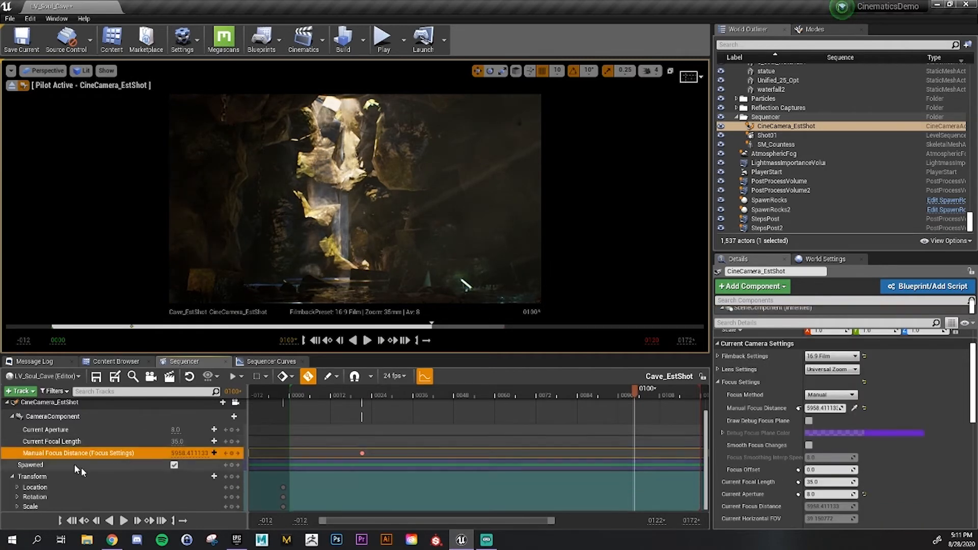
{"action": "left_click", "coordinate": [321, 397]}
{"action": "left_click_drag", "start_coordinate": [321, 401], "coordinate": [469, 415]}
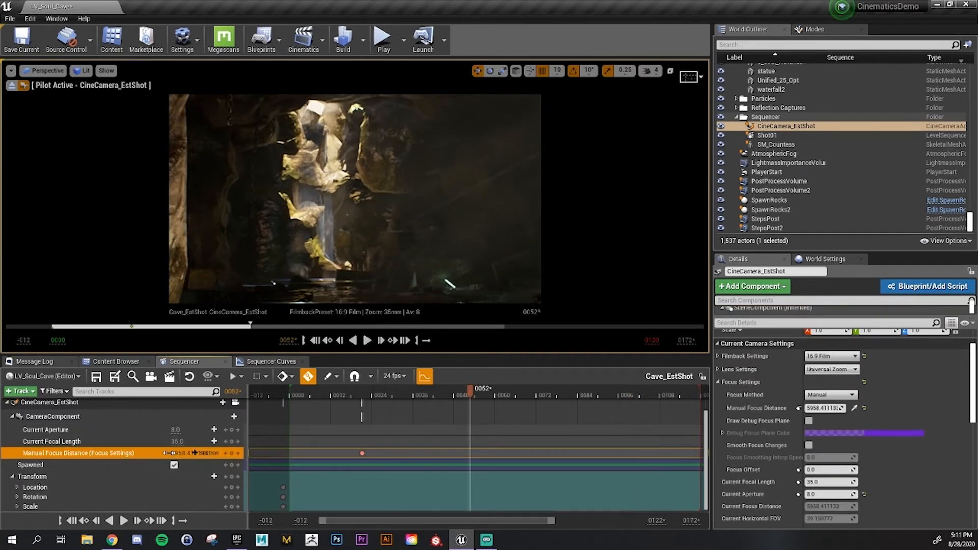
{"action": "scroll", "coordinate": [155, 455], "scroll_direction": "up", "scroll_amount": 3}
{"action": "left_click_drag", "start_coordinate": [302, 400], "coordinate": [650, 429]}
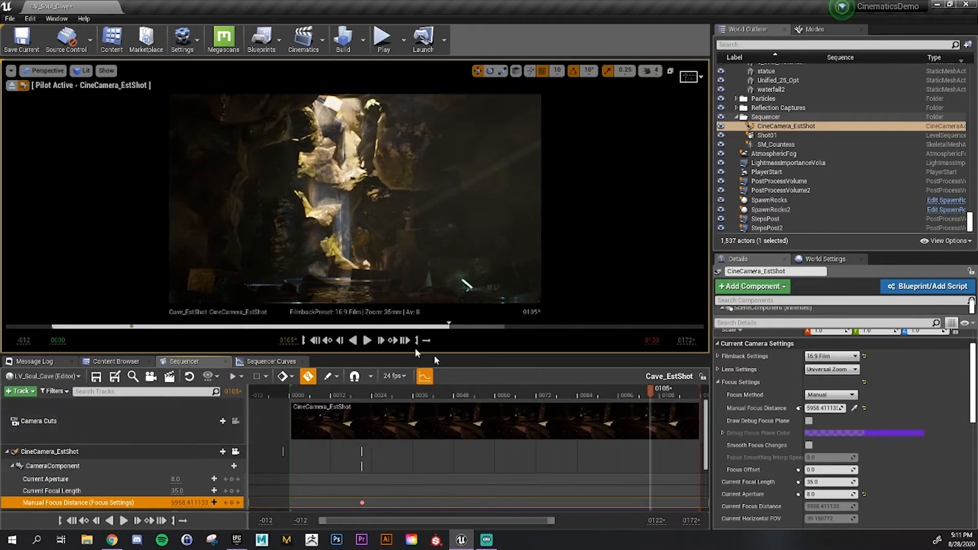
Show the level sequence assets, stop piloting CineCamera_EstShot, and fly the free view through an enlarged viewport toward the waterfall pool
{"action": "left_click", "coordinate": [107, 361]}
{"action": "left_click", "coordinate": [12, 85]}
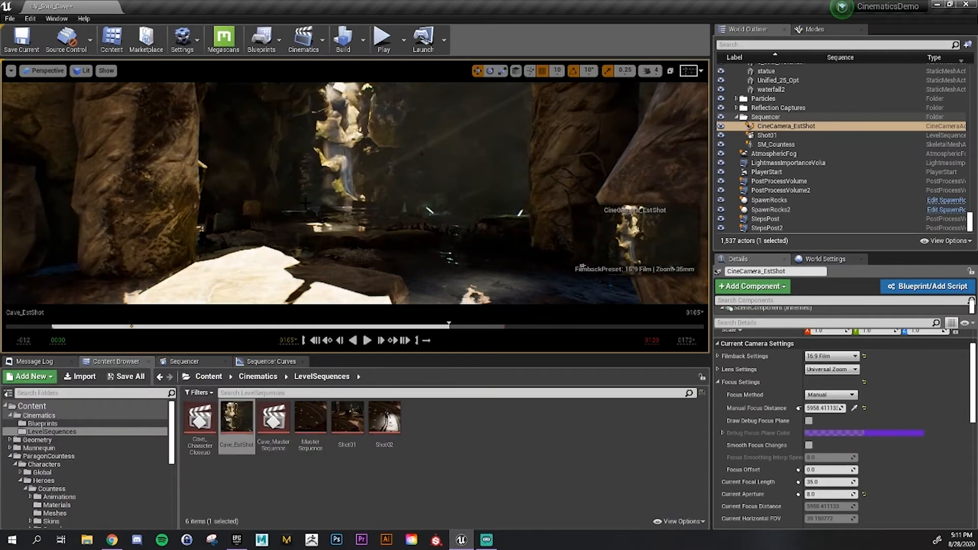
{"action": "right_click_drag", "start_coordinate": [356, 194], "coordinate": [358, 268]}
{"action": "key", "text": "s"}
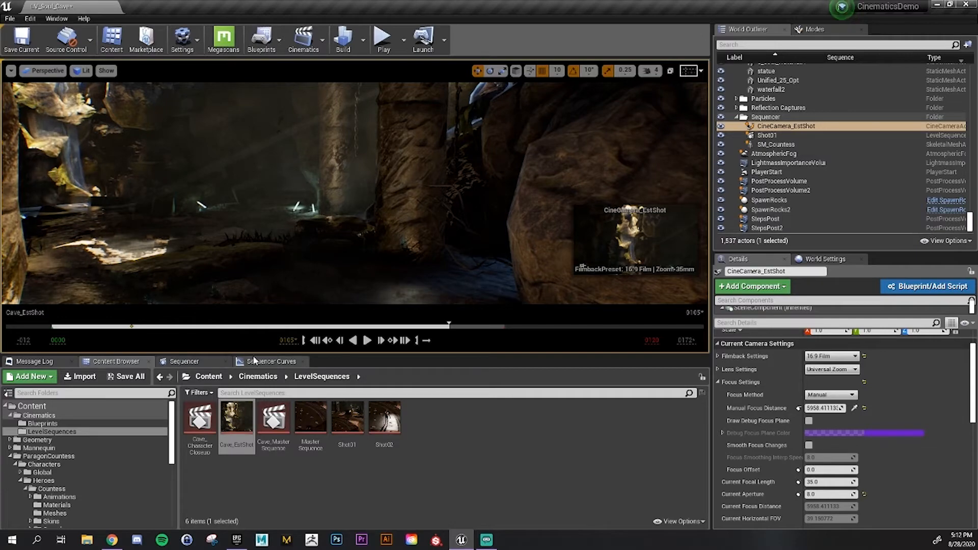
{"action": "left_click_drag", "start_coordinate": [271, 355], "coordinate": [270, 478]}
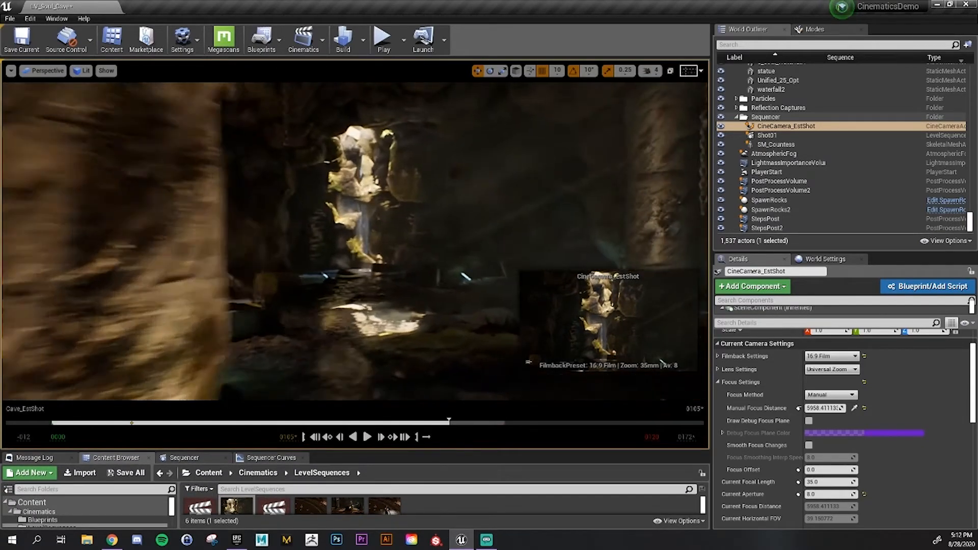
{"action": "key", "text": "w"}
{"action": "right_click_drag", "start_coordinate": [355, 241], "coordinate": [404, 242]}
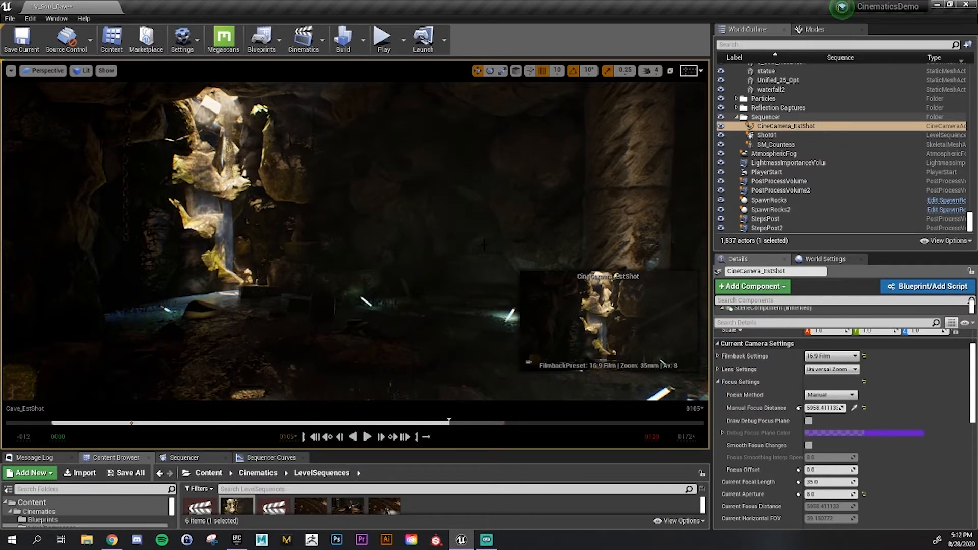
Clear the actor search and place a Camera Rig Rail from the cinematic actors on the cave floor facing the waterfall
{"action": "left_click", "coordinate": [810, 30]}
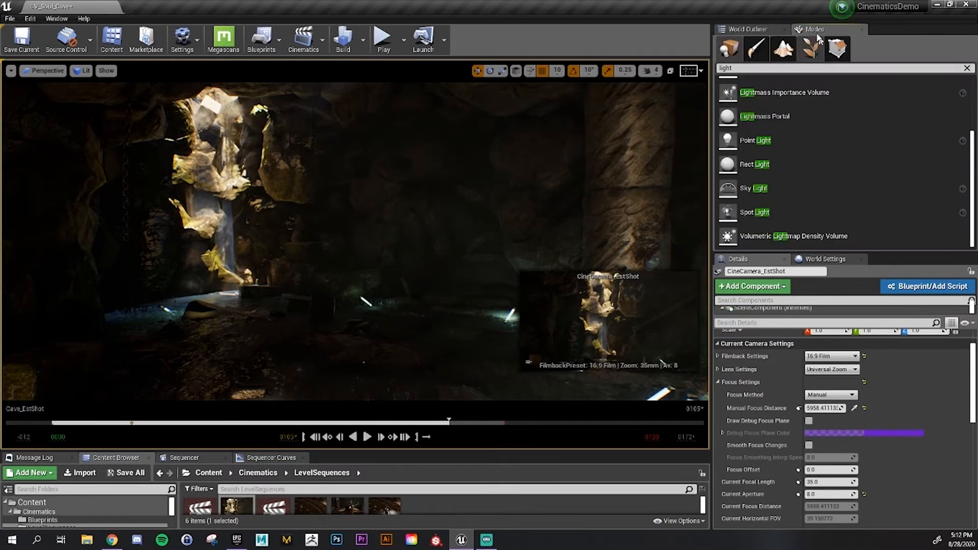
{"action": "left_click", "coordinate": [967, 68]}
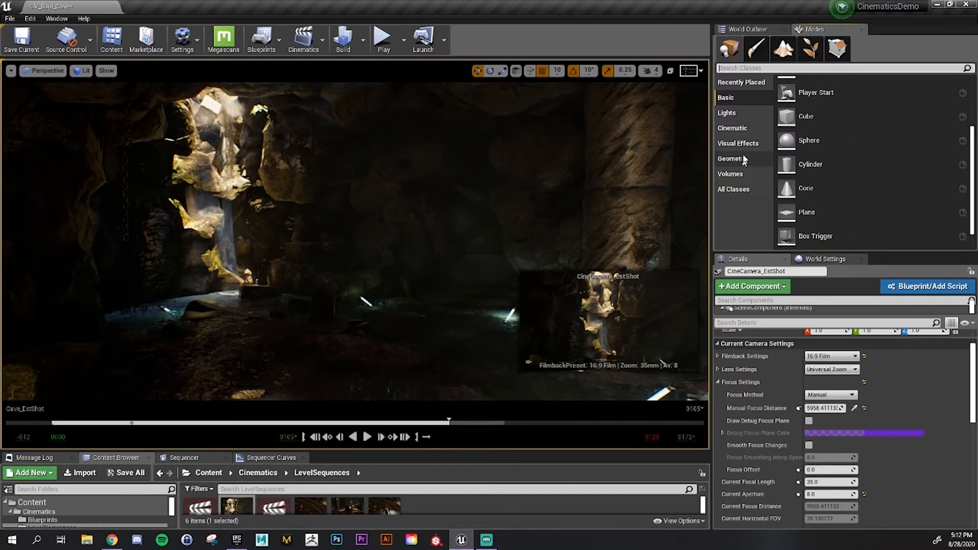
{"action": "left_click", "coordinate": [743, 130]}
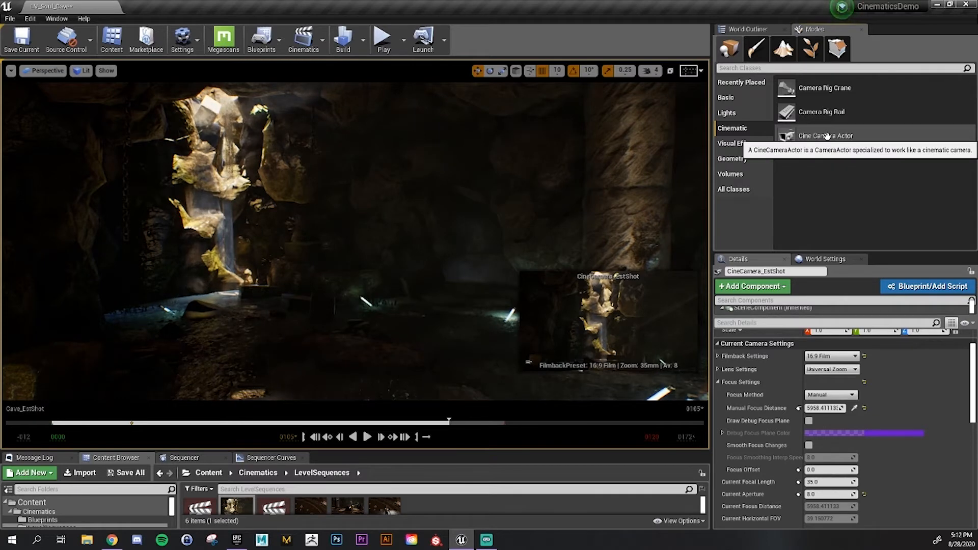
{"action": "left_click_drag", "start_coordinate": [835, 112], "coordinate": [877, 124]}
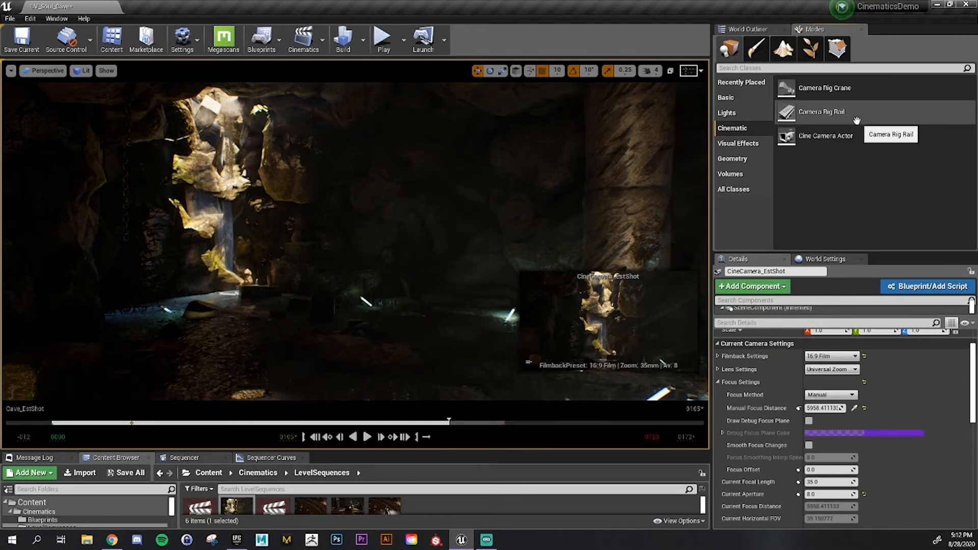
{"action": "left_click_drag", "start_coordinate": [833, 113], "coordinate": [396, 260]}
{"action": "left_click_drag", "start_coordinate": [286, 372], "coordinate": [288, 377]}
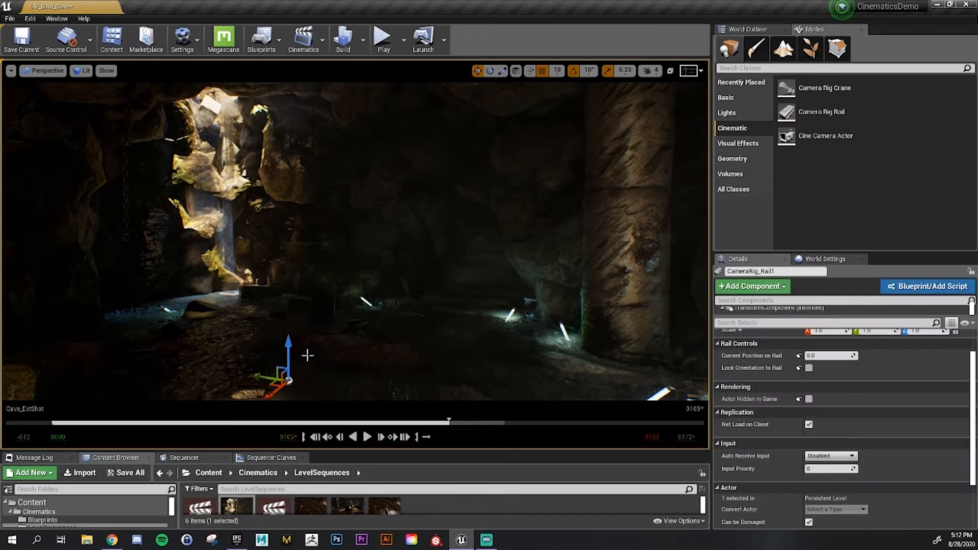
Enlarge the viewport slightly, show CameraRig_Rail1 in the World Outliner and slide the whole rail along its length toward the carriage side
{"action": "key", "text": "f"}
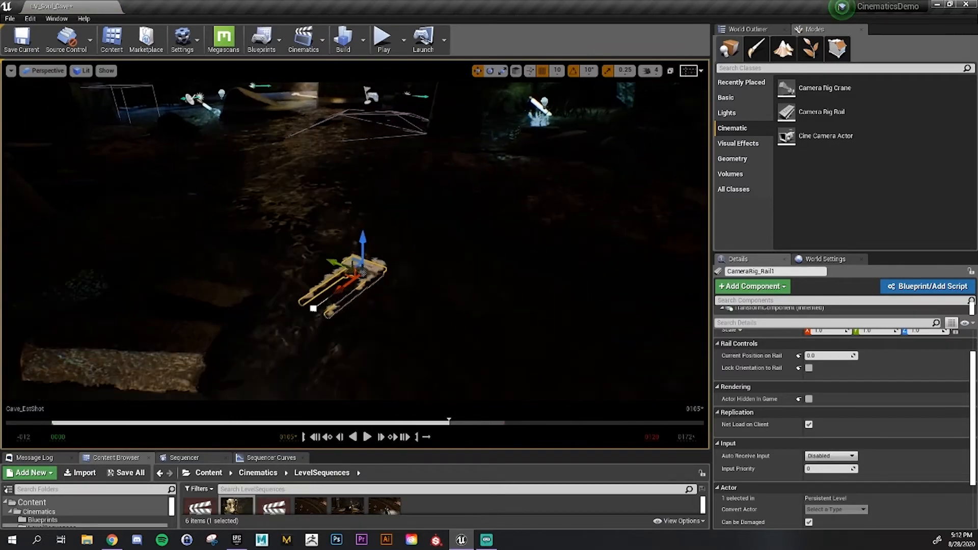
{"action": "left_click_drag", "start_coordinate": [348, 188], "coordinate": [350, 87]}
{"action": "right_click_drag", "start_coordinate": [350, 88], "coordinate": [323, 80]}
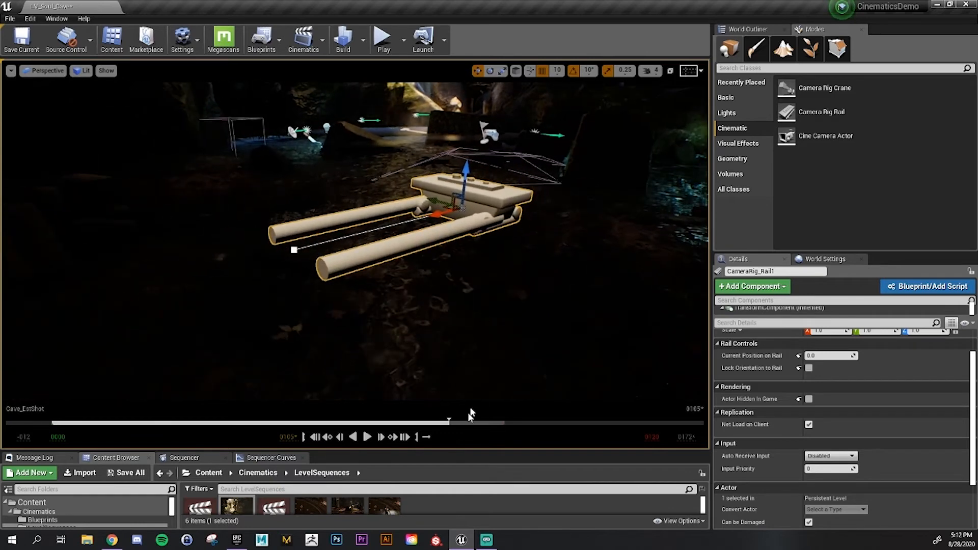
{"action": "left_click_drag", "start_coordinate": [459, 450], "coordinate": [459, 460]}
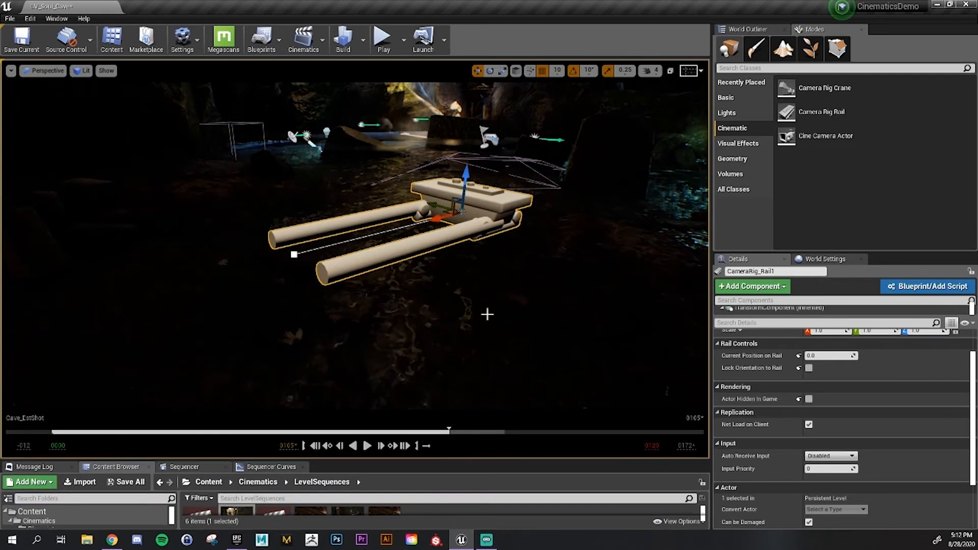
{"action": "right_click_drag", "start_coordinate": [486, 315], "coordinate": [487, 303]}
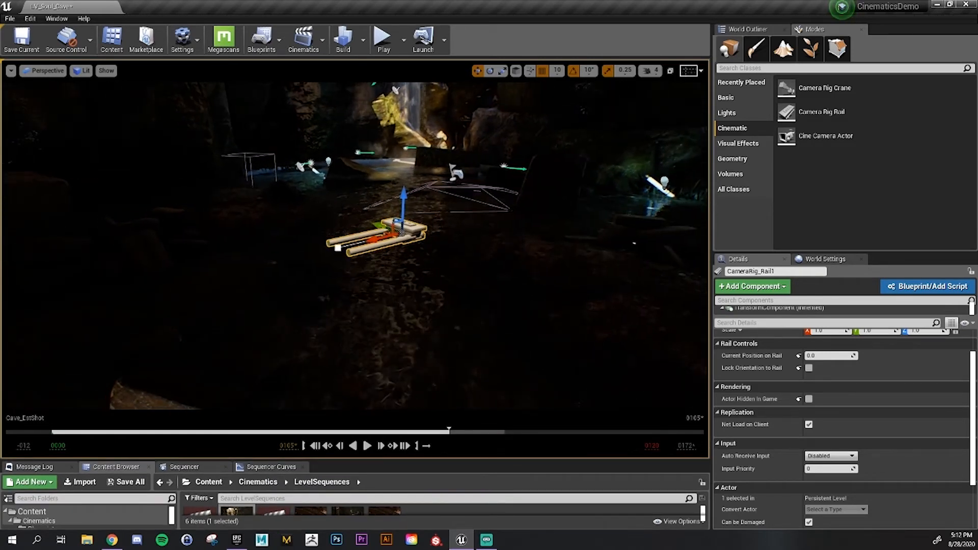
{"action": "right_click_drag", "start_coordinate": [161, 128], "coordinate": [142, 158]}
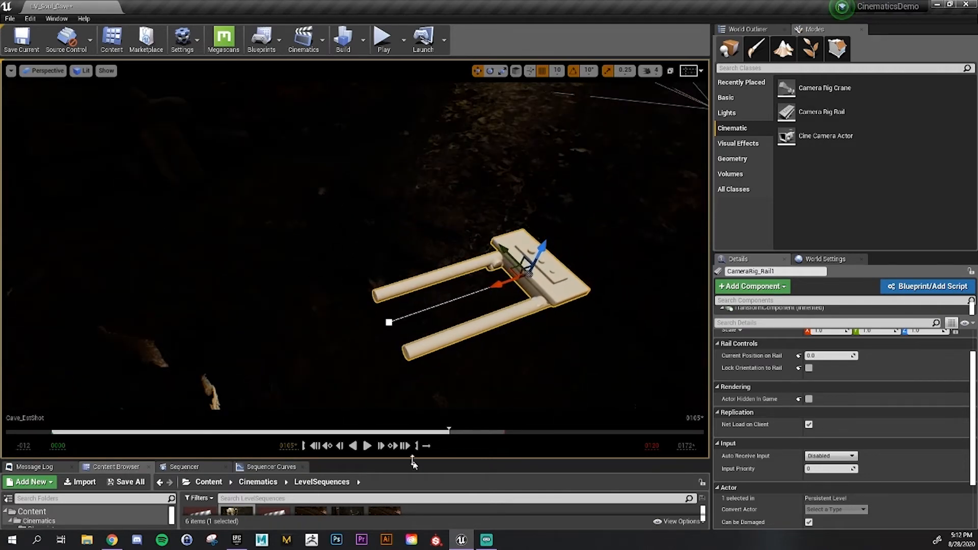
{"action": "left_click", "coordinate": [760, 30]}
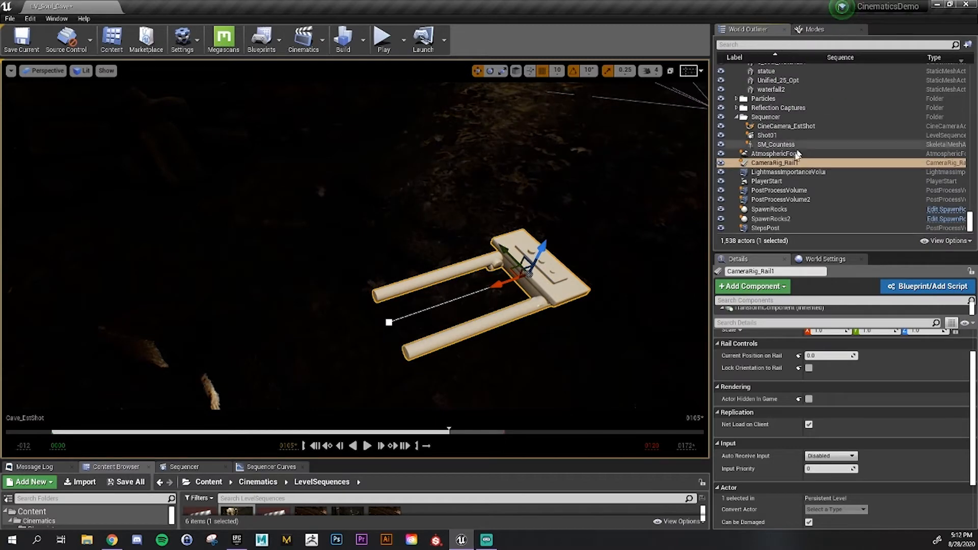
{"action": "left_click_drag", "start_coordinate": [496, 283], "coordinate": [546, 269]}
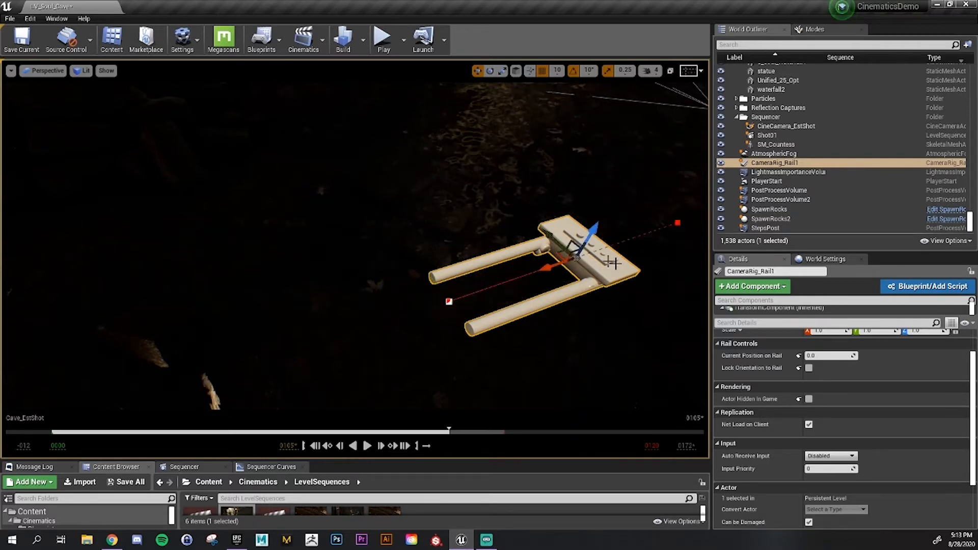
Lengthen the rail by moving its end point far out across the cave floor, away from the carriage
{"action": "scroll", "coordinate": [501, 279], "scroll_direction": "down", "scroll_amount": 3}
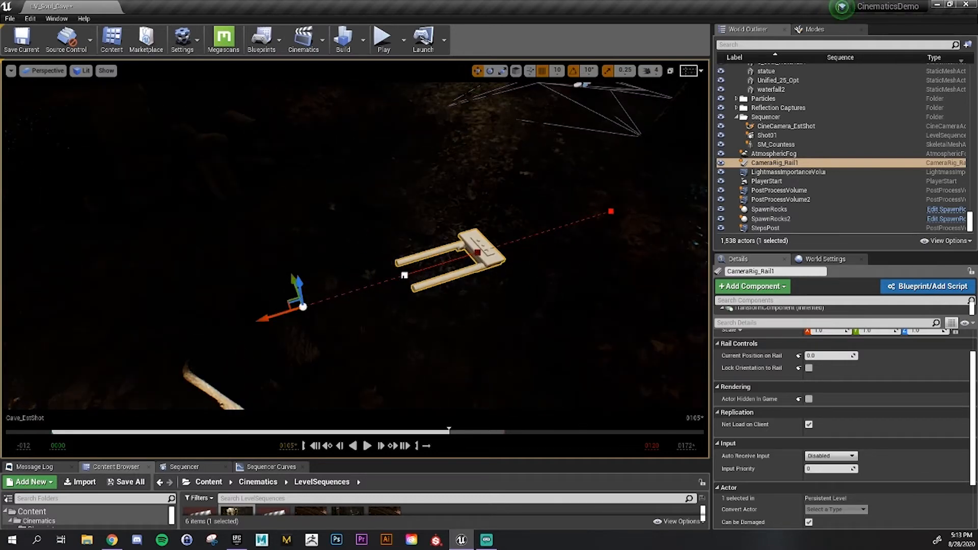
{"action": "left_click_drag", "start_coordinate": [378, 283], "coordinate": [87, 371]}
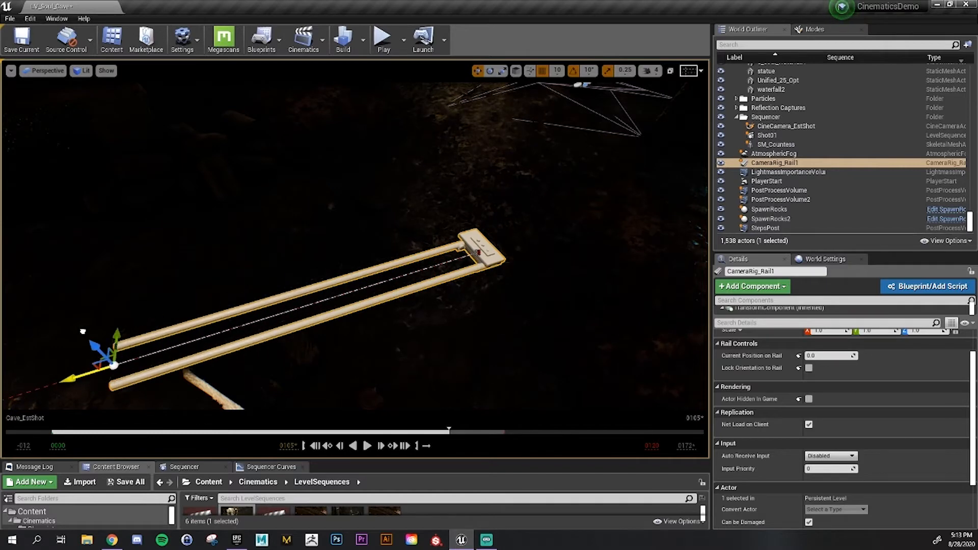
{"action": "right_click_drag", "start_coordinate": [277, 286], "coordinate": [224, 270]}
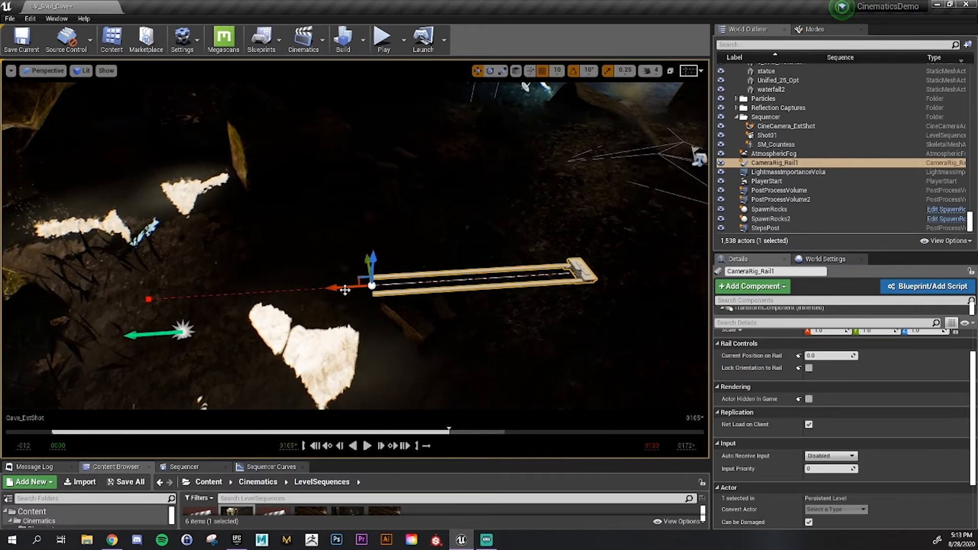
{"action": "left_click_drag", "start_coordinate": [338, 287], "coordinate": [135, 295]}
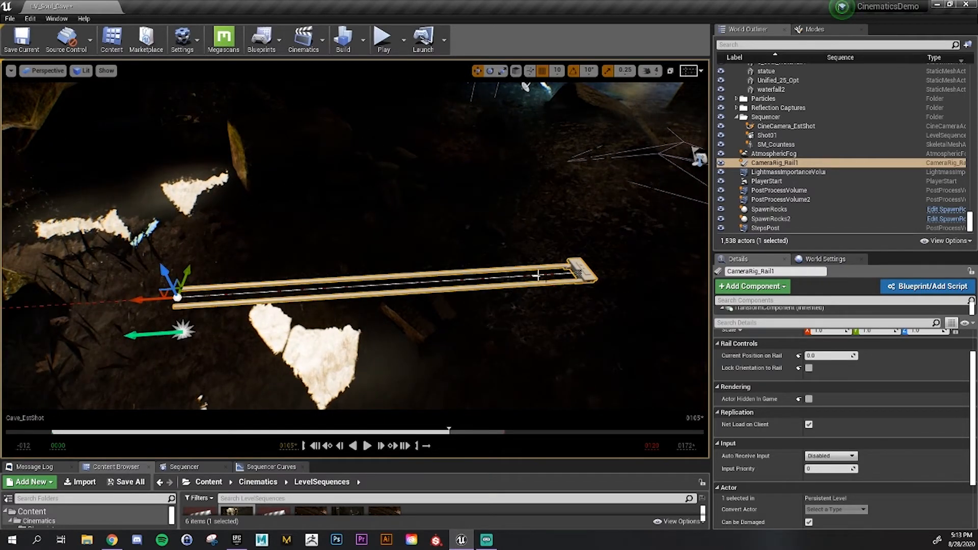
Raise the rail's end point high above the floor so the track climbs away from the carriage
{"action": "right_click_drag", "start_coordinate": [537, 275], "coordinate": [523, 214]}
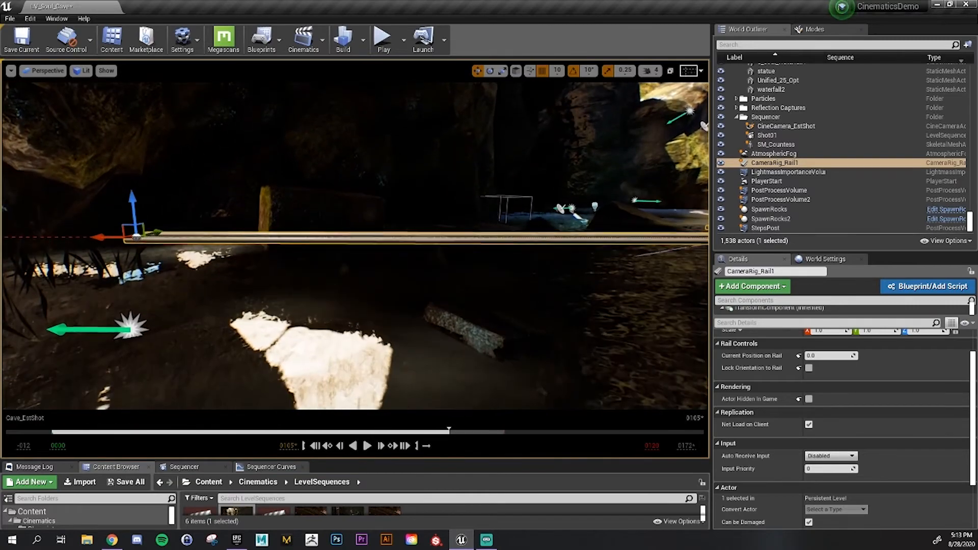
{"action": "right_click_drag", "start_coordinate": [422, 224], "coordinate": [308, 239]}
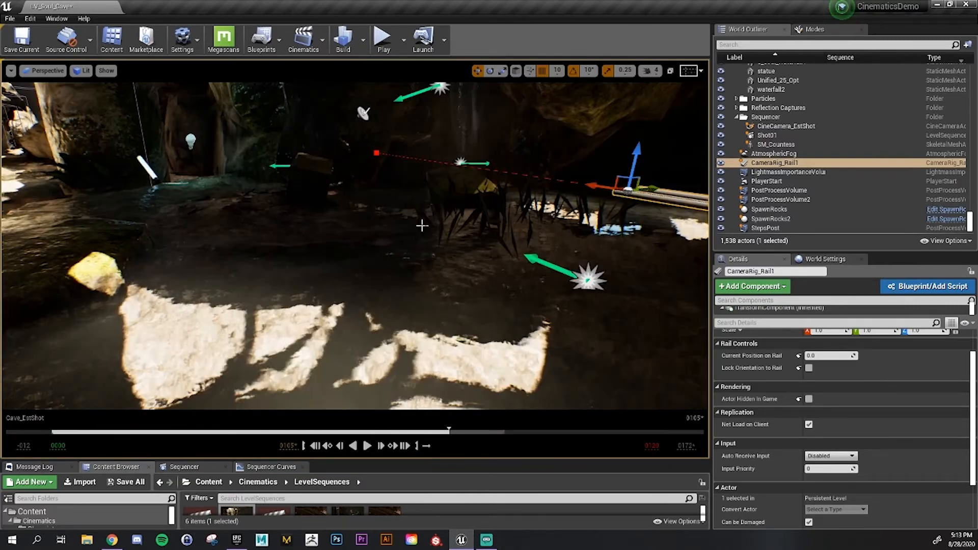
{"action": "right_click_drag", "start_coordinate": [411, 252], "coordinate": [562, 234]}
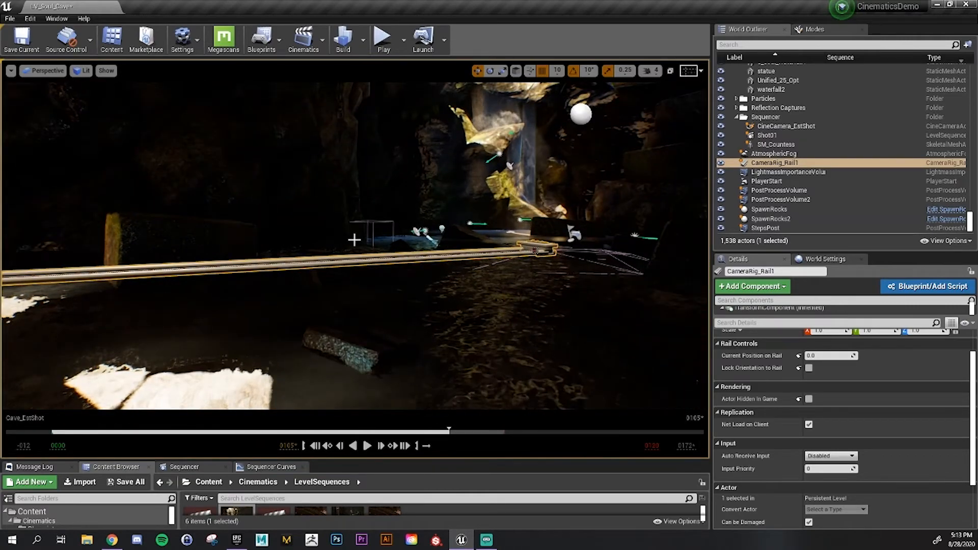
{"action": "right_click_drag", "start_coordinate": [353, 236], "coordinate": [101, 252]}
{"action": "right_click_drag", "start_coordinate": [657, 255], "coordinate": [621, 243]}
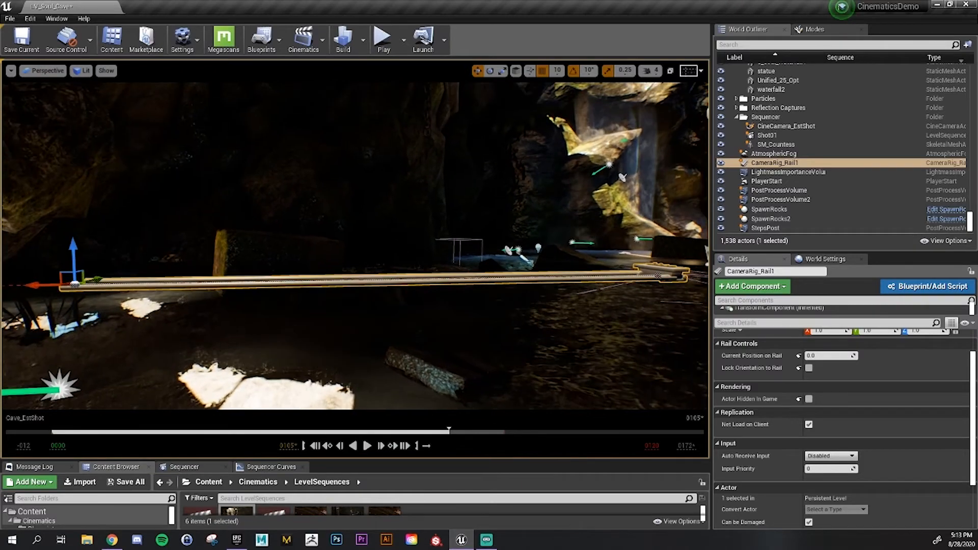
{"action": "right_click_drag", "start_coordinate": [326, 244], "coordinate": [310, 235]}
{"action": "left_click_drag", "start_coordinate": [289, 235], "coordinate": [309, 57]}
{"action": "mouse_move", "coordinate": [326, 153]}
{"action": "right_mouse_down"}
{"action": "mouse_move", "coordinate": [287, 137]}
{"action": "mouse_move", "coordinate": [311, 144]}
{"action": "right_mouse_up"}
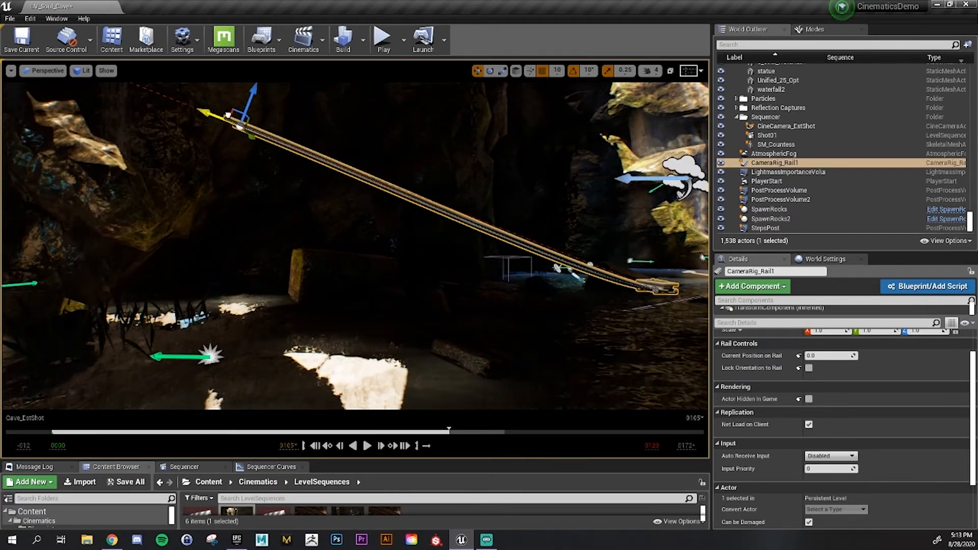
Bring the rail's end point back toward the carriage and lower its tangent handle to bend the track into an arch
{"action": "left_click_drag", "start_coordinate": [228, 115], "coordinate": [522, 128]}
{"action": "right_click_drag", "start_coordinate": [394, 133], "coordinate": [388, 109]}
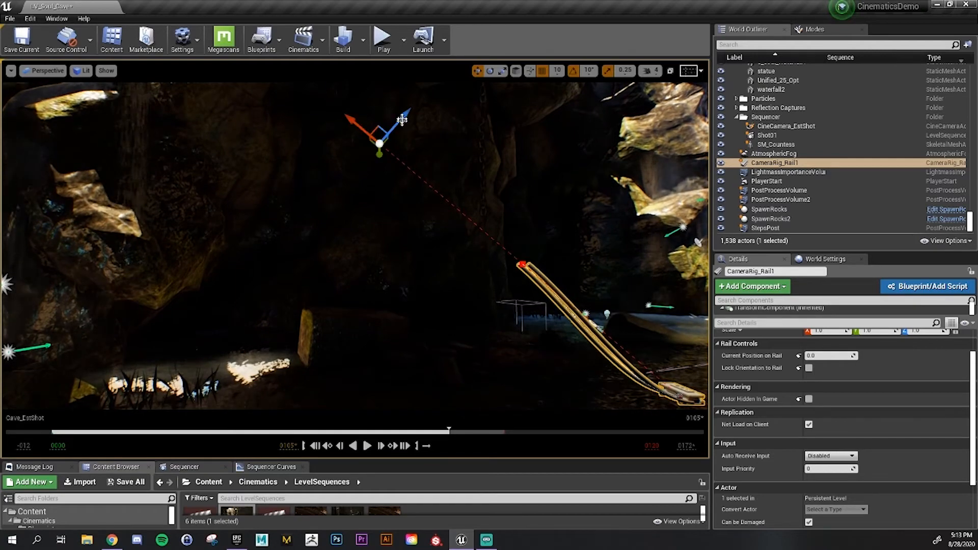
{"action": "left_click_drag", "start_coordinate": [402, 120], "coordinate": [246, 292]}
{"action": "right_click_drag", "start_coordinate": [246, 292], "coordinate": [308, 293]}
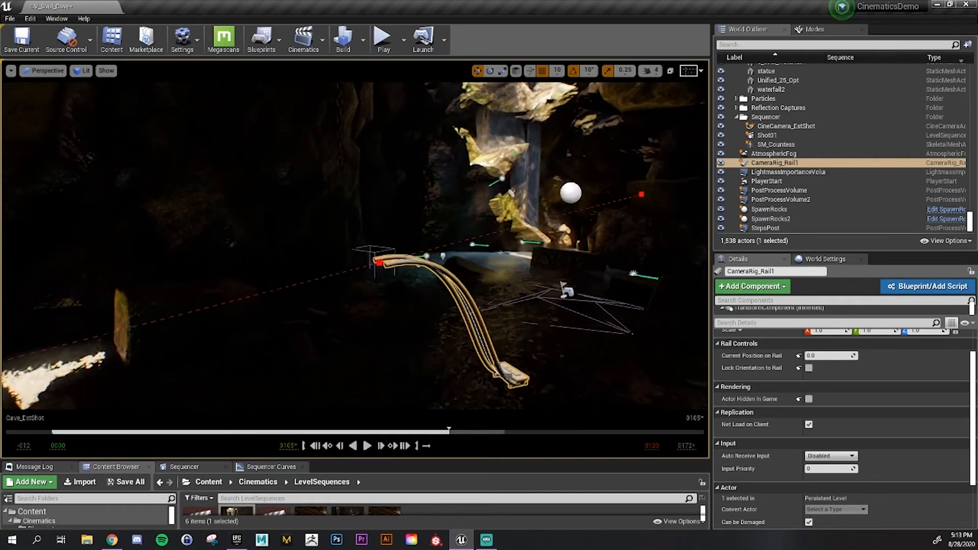
Move the arched rail's end point closer to the carriage to tighten the curve
{"action": "mouse_move", "coordinate": [466, 268]}
{"action": "right_mouse_down"}
{"action": "mouse_move", "coordinate": [458, 266]}
{"action": "mouse_move", "coordinate": [493, 236]}
{"action": "mouse_move", "coordinate": [471, 283]}
{"action": "mouse_move", "coordinate": [466, 255]}
{"action": "right_mouse_up"}
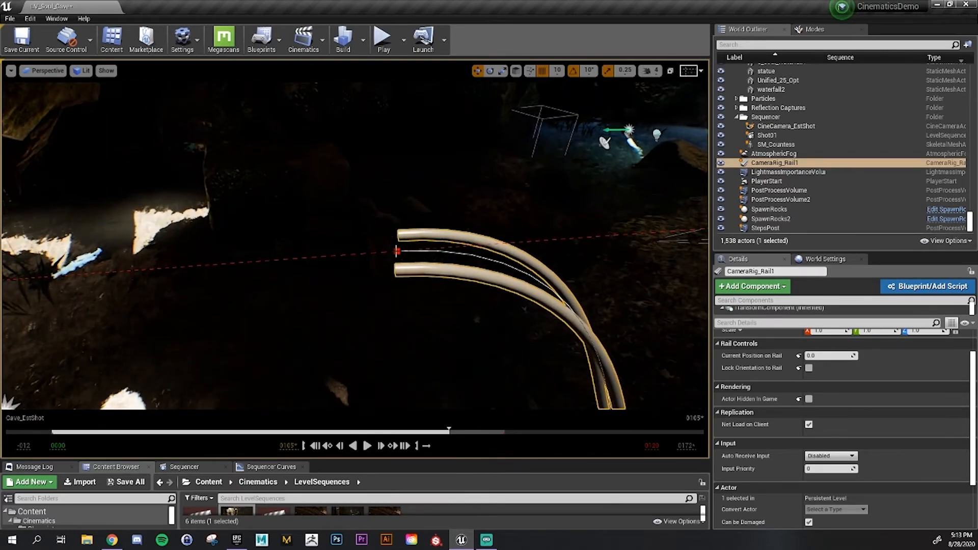
{"action": "left_click_drag", "start_coordinate": [355, 254], "coordinate": [386, 251]}
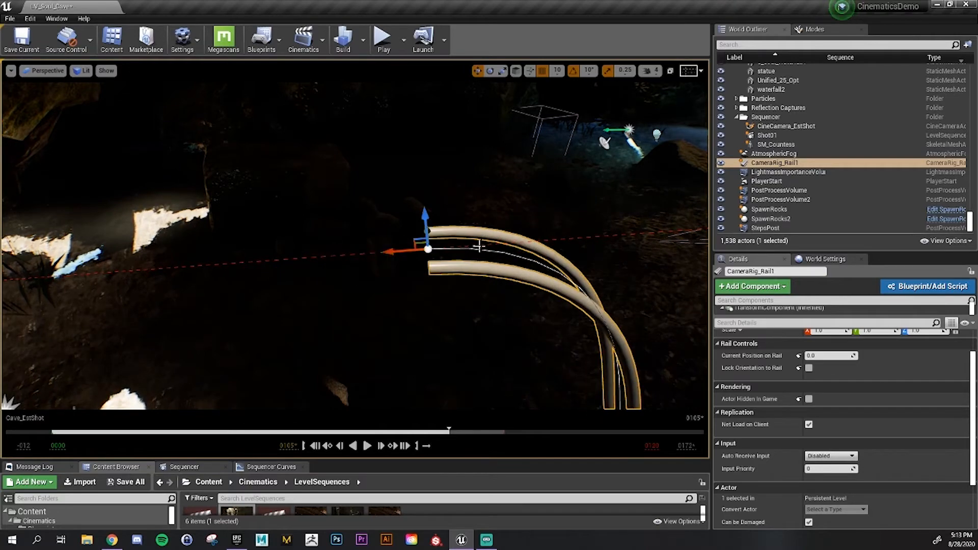
{"action": "right_click_drag", "start_coordinate": [478, 247], "coordinate": [466, 275]}
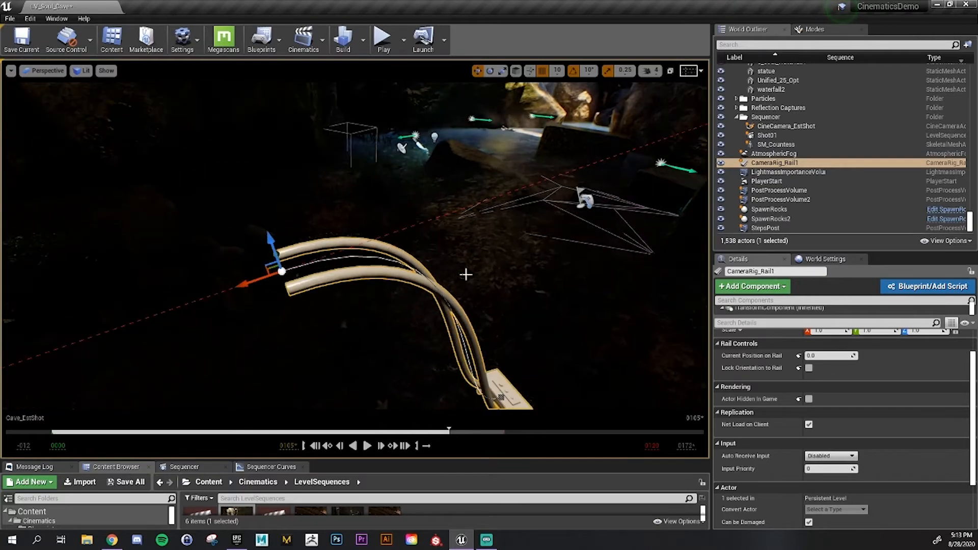
{"action": "left_click", "coordinate": [281, 271]}
{"action": "left_click_drag", "start_coordinate": [251, 281], "coordinate": [295, 266]}
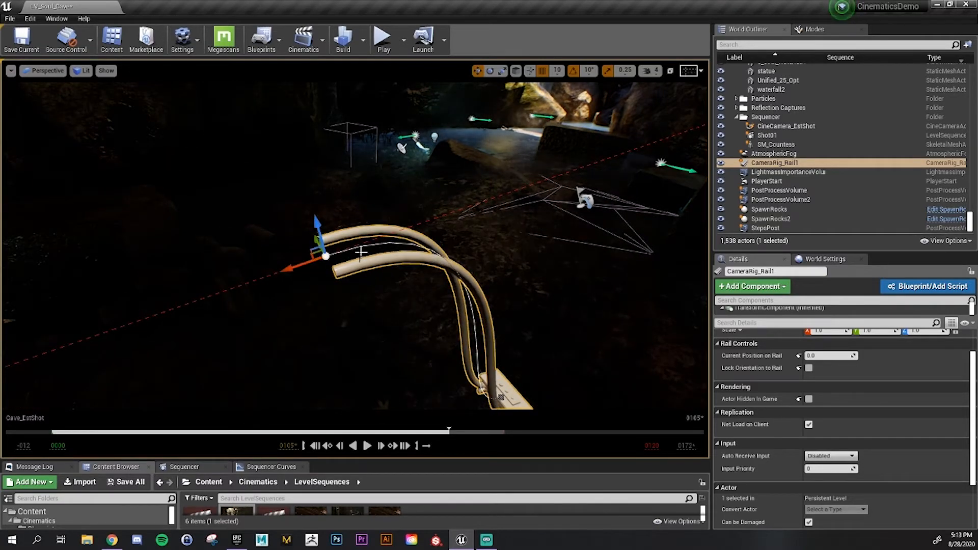
{"action": "left_click", "coordinate": [355, 271]}
{"action": "left_click", "coordinate": [355, 269]}
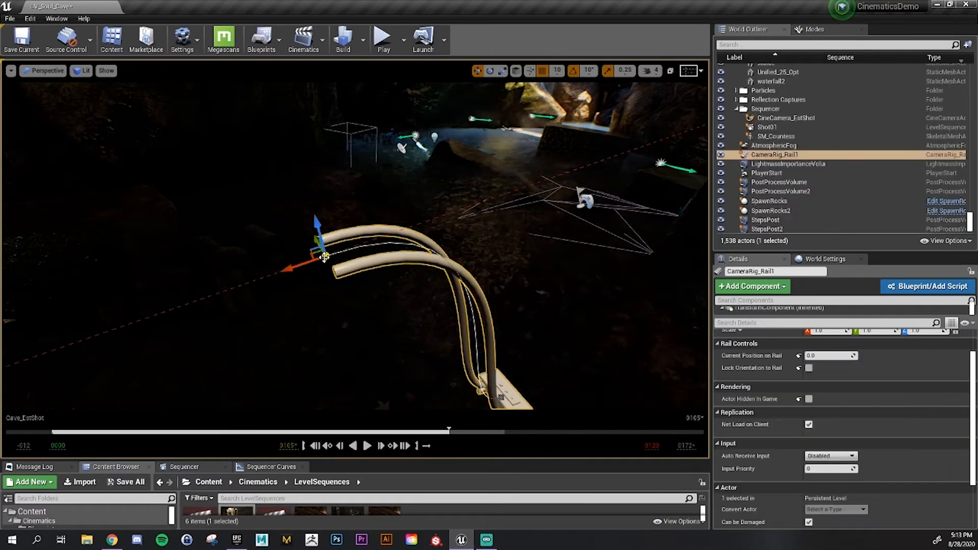
Stretch the rail's end point away from the carriage into a longer, gentler curve and select that end point
{"action": "left_click_drag", "start_coordinate": [299, 267], "coordinate": [249, 273]}
{"action": "mouse_move", "coordinate": [458, 331]}
{"action": "right_mouse_down"}
{"action": "mouse_move", "coordinate": [433, 341]}
{"action": "mouse_move", "coordinate": [458, 331]}
{"action": "right_mouse_up"}
{"action": "left_click", "coordinate": [404, 339]}
{"action": "left_click_drag", "start_coordinate": [365, 337], "coordinate": [566, 342]}
{"action": "left_click", "coordinate": [177, 207]}
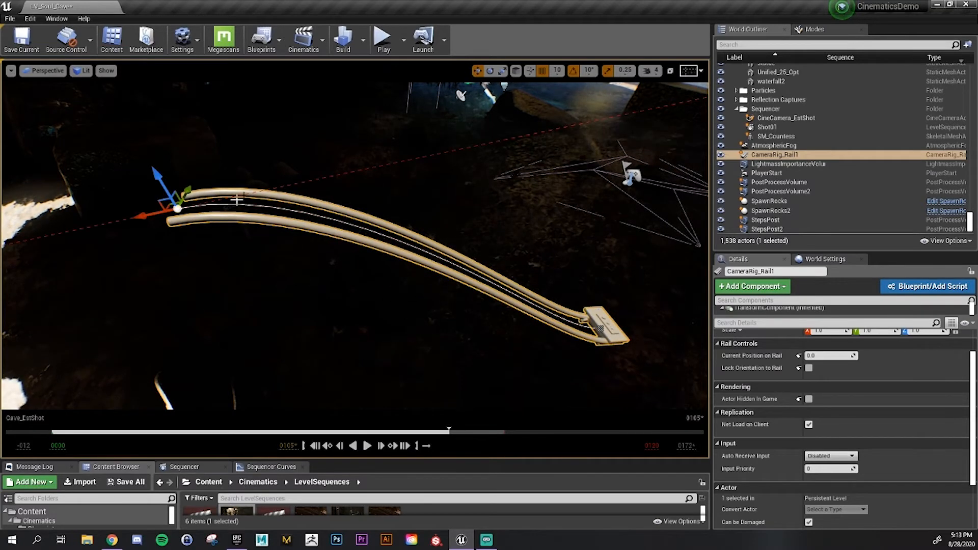
Shorten the end point's tangent handle to flatten the curve, and adjust the positions of the rail's end and start points
{"action": "right_click_drag", "start_coordinate": [177, 208], "coordinate": [85, 312]}
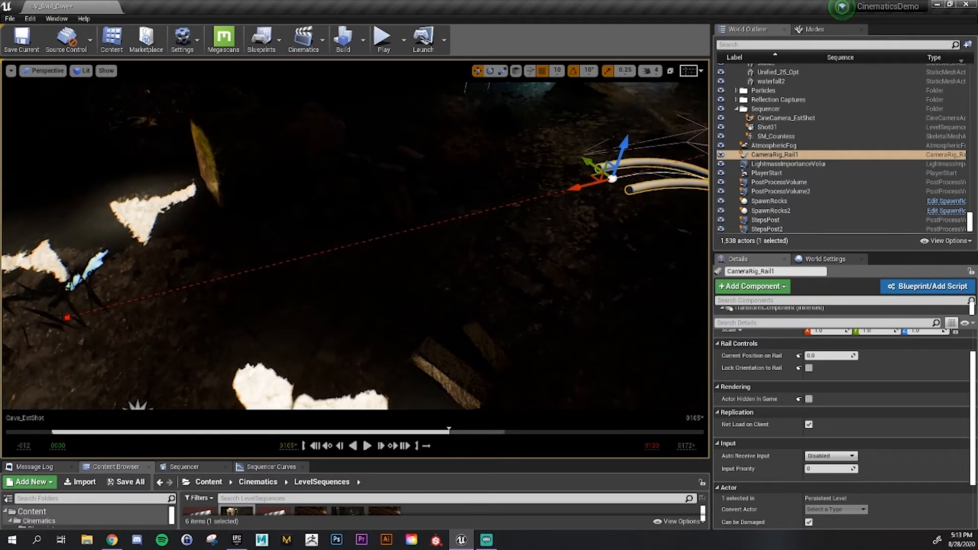
{"action": "left_click_drag", "start_coordinate": [47, 322], "coordinate": [356, 244]}
{"action": "left_click_drag", "start_coordinate": [606, 171], "coordinate": [489, 193]}
{"action": "right_click_drag", "start_coordinate": [489, 194], "coordinate": [472, 207]}
{"action": "left_click", "coordinate": [477, 194]}
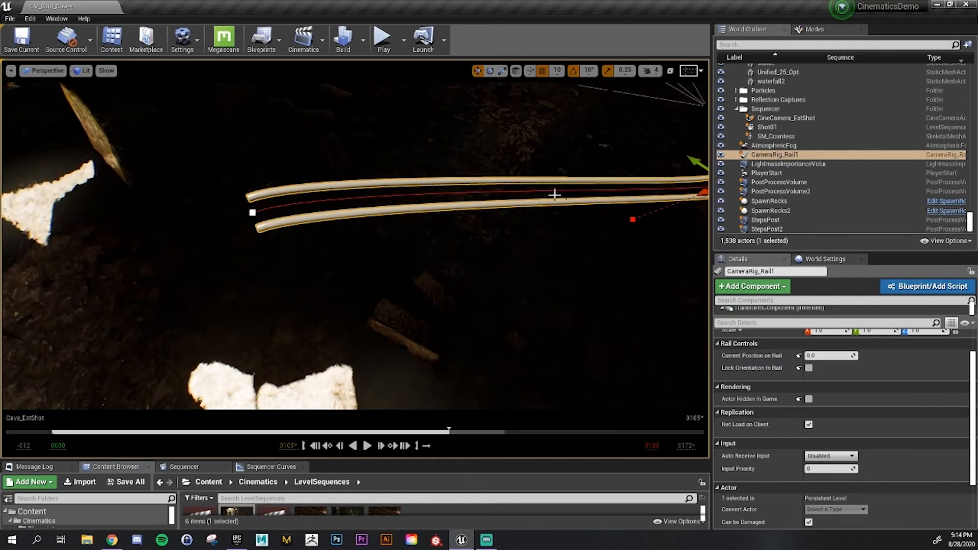
{"action": "right_click_drag", "start_coordinate": [554, 194], "coordinate": [595, 191]}
{"action": "left_click_drag", "start_coordinate": [545, 152], "coordinate": [571, 164]}
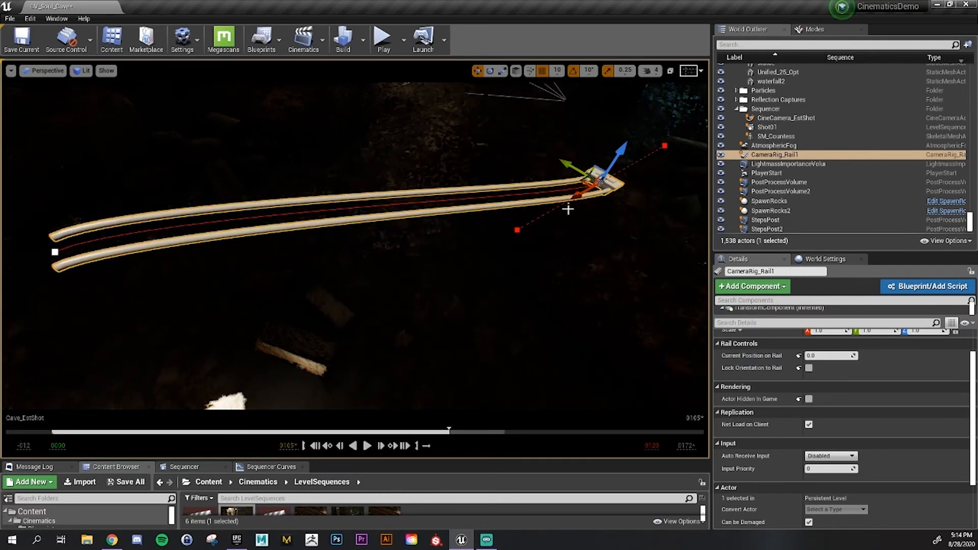
Rotate the rail's start point and end point to reshape the curve of the track
{"action": "key", "text": "e"}
{"action": "mouse_move", "coordinate": [606, 217]}
{"action": "left_mouse_down"}
{"action": "mouse_move", "coordinate": [679, 224]}
{"action": "mouse_move", "coordinate": [624, 220]}
{"action": "left_mouse_up"}
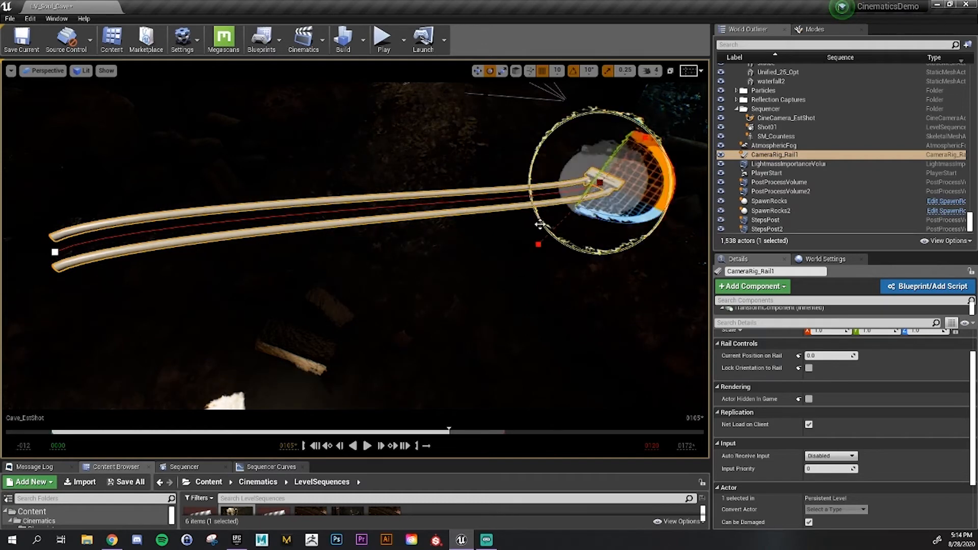
{"action": "left_click", "coordinate": [54, 252]}
{"action": "left_click_drag", "start_coordinate": [76, 283], "coordinate": [148, 266]}
{"action": "right_click_drag", "start_coordinate": [277, 244], "coordinate": [336, 252]}
Duplicate the rail's end point outward to extend the track with additional spline points
{"action": "key", "text": "w"}
{"action": "mouse_move", "coordinate": [310, 331]}
{"action": "left_mouse_down"}
{"action": "mouse_move", "coordinate": [397, 320]}
{"action": "mouse_move", "coordinate": [320, 345]}
{"action": "left_mouse_up"}
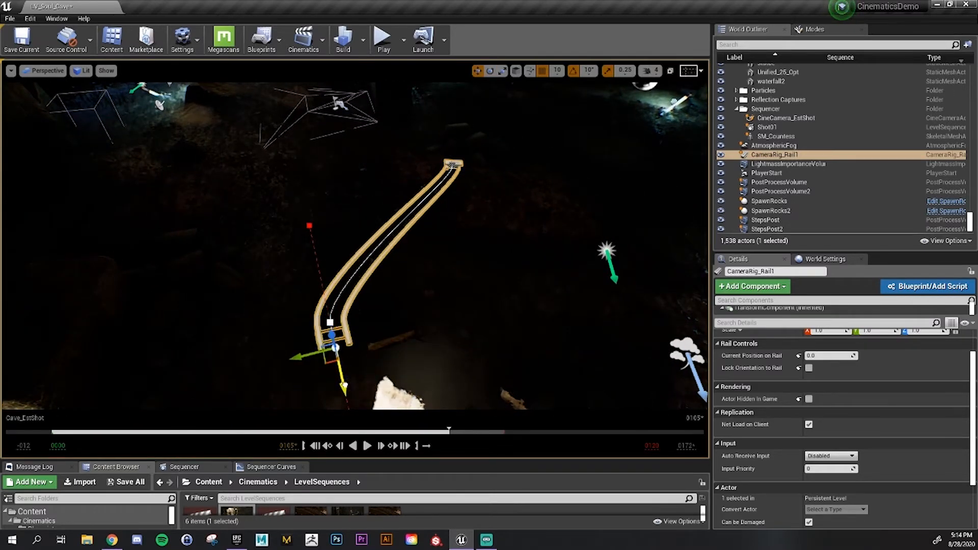
{"action": "left_click_drag", "start_coordinate": [344, 385], "coordinate": [342, 357]}
{"action": "right_click_drag", "start_coordinate": [342, 326], "coordinate": [194, 290]}
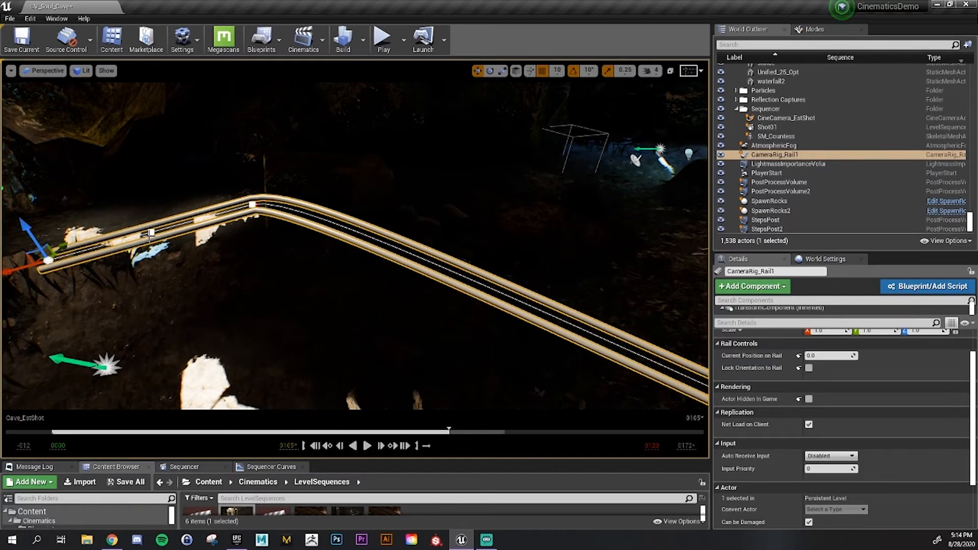
Move the second-to-last spline point of the rail sideways to bend the far end of the track into a hook
{"action": "left_click", "coordinate": [152, 233]}
{"action": "right_click_drag", "start_coordinate": [151, 234], "coordinate": [97, 303]}
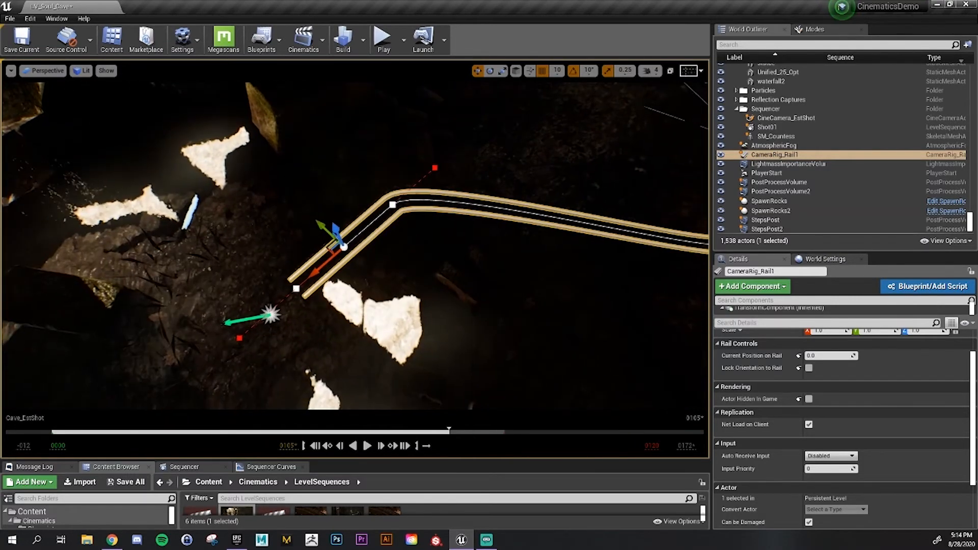
{"action": "left_click_drag", "start_coordinate": [320, 224], "coordinate": [265, 174]}
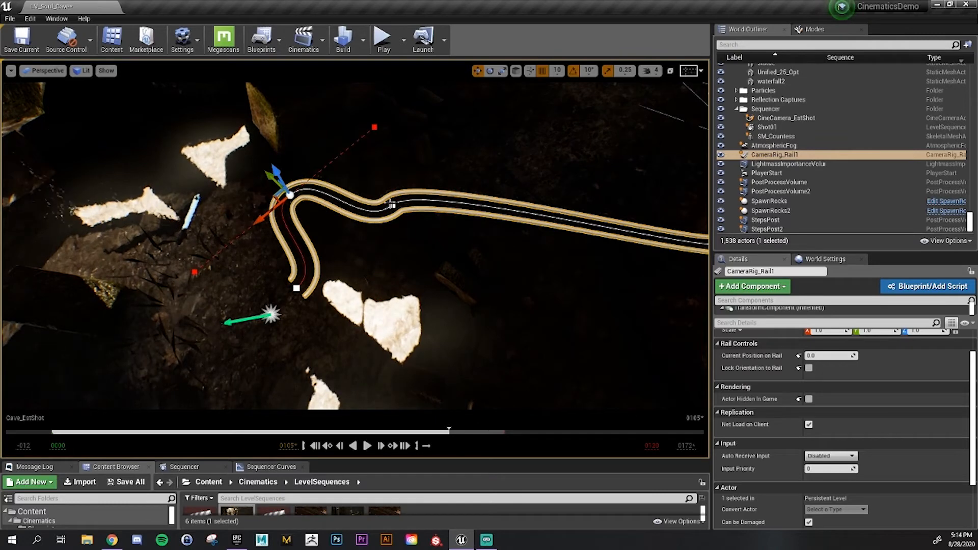
Adjust the neighbouring spline point and the rail's start to smooth the S-shaped curve, and select the track's end point
{"action": "left_click", "coordinate": [391, 203]}
{"action": "left_click_drag", "start_coordinate": [374, 188], "coordinate": [447, 244]}
{"action": "right_click_drag", "start_coordinate": [397, 156], "coordinate": [461, 156]}
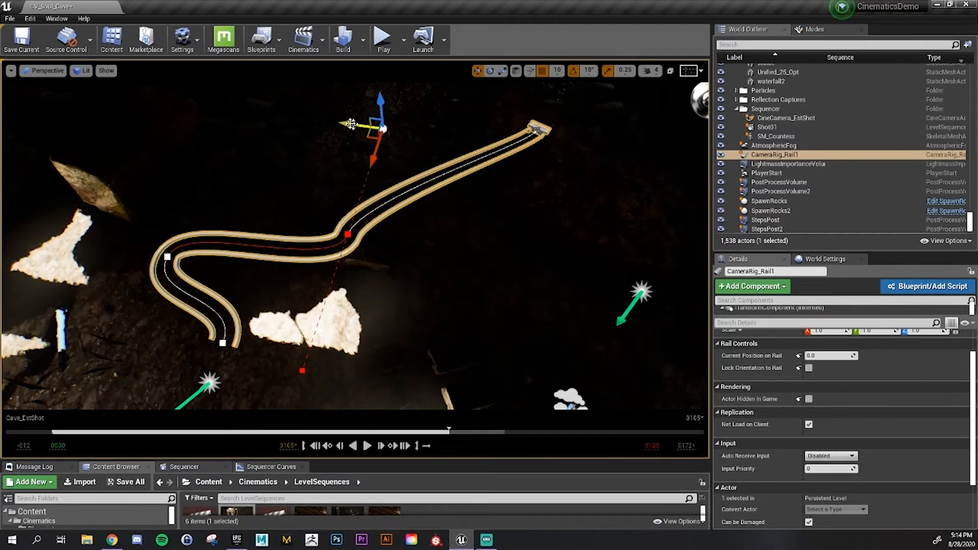
{"action": "left_click_drag", "start_coordinate": [350, 124], "coordinate": [489, 194]}
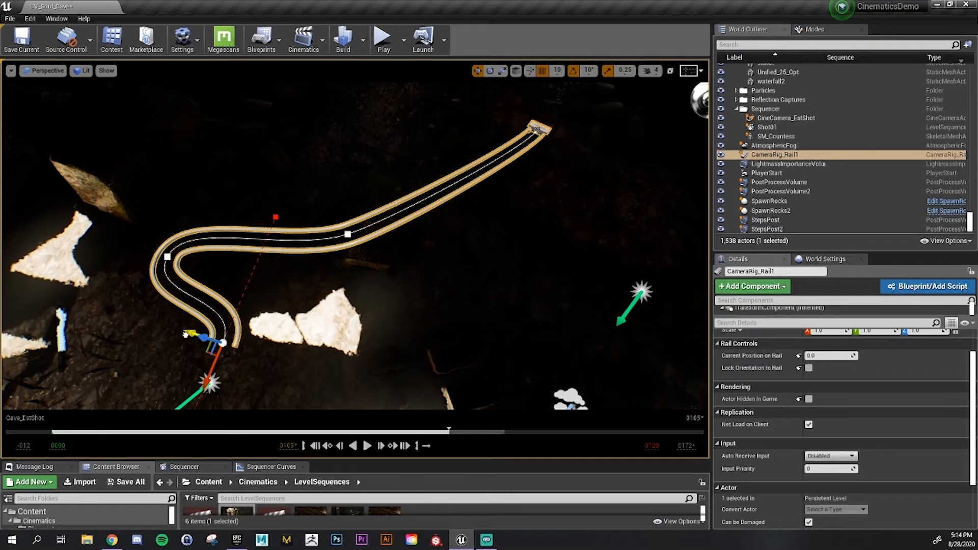
{"action": "right_click_drag", "start_coordinate": [195, 345], "coordinate": [356, 457]}
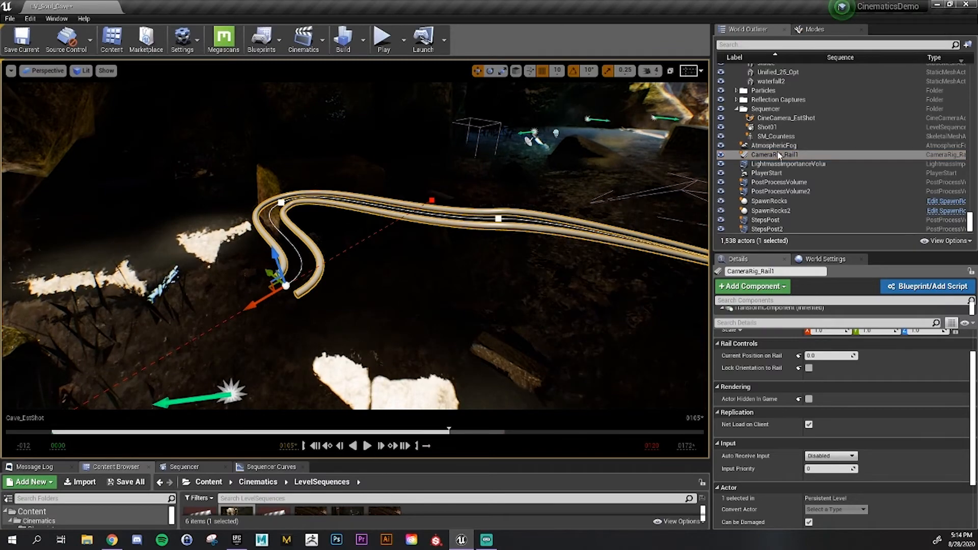
Select the SM_Cave_Brick_01b8 block lying beside the rail and move it into the Sequencer folder of the World Outliner
{"action": "left_click", "coordinate": [448, 380]}
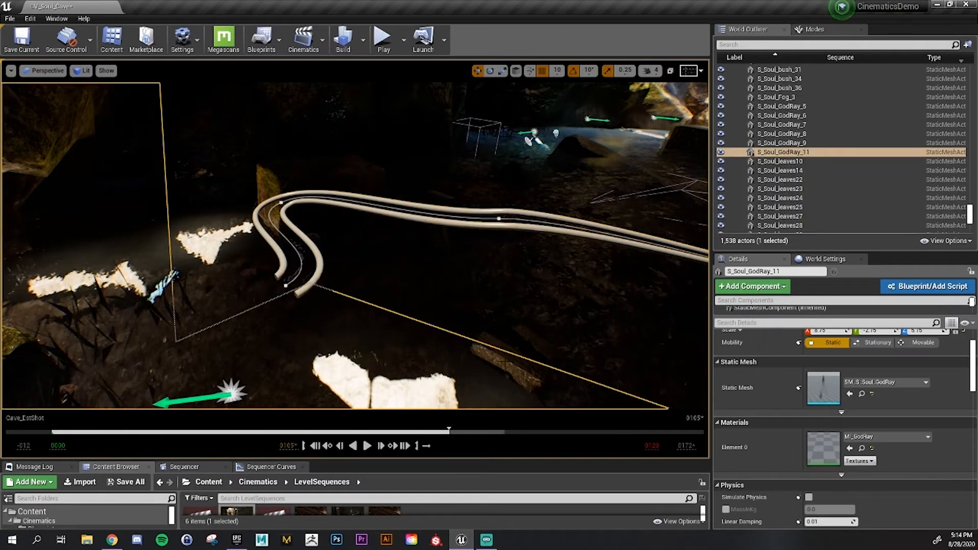
{"action": "left_click", "coordinate": [504, 357]}
{"action": "right_click_drag", "start_coordinate": [514, 344], "coordinate": [471, 356]}
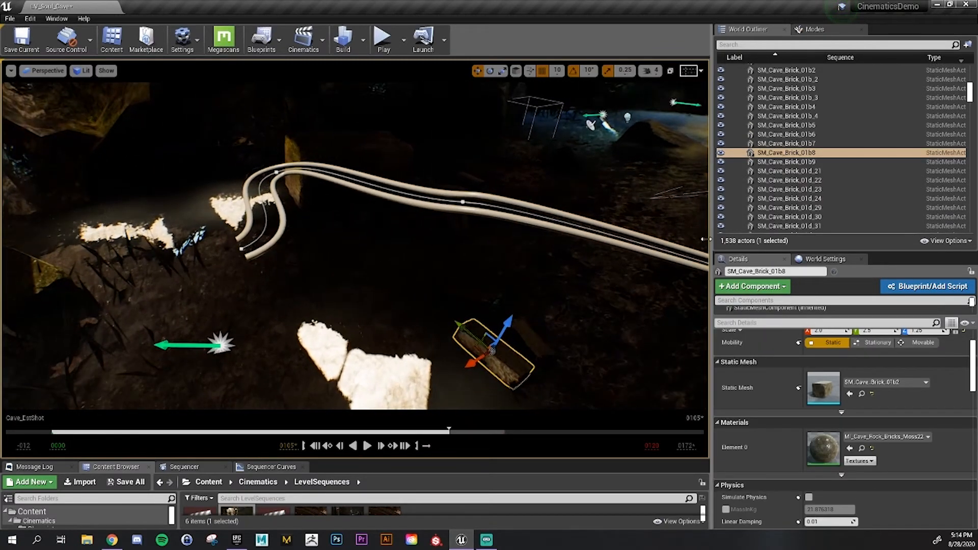
{"action": "left_click", "coordinate": [756, 153]}
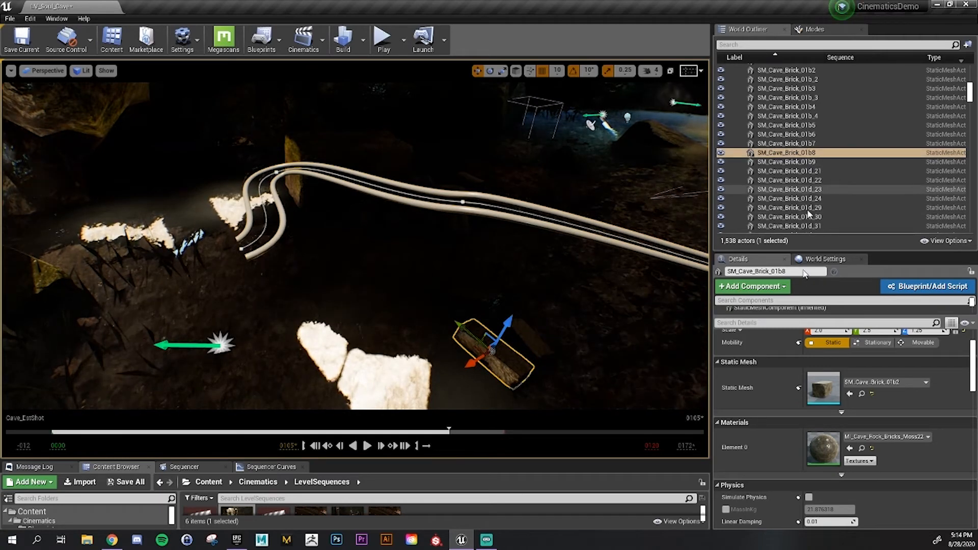
{"action": "left_click_drag", "start_coordinate": [816, 252], "coordinate": [815, 405]}
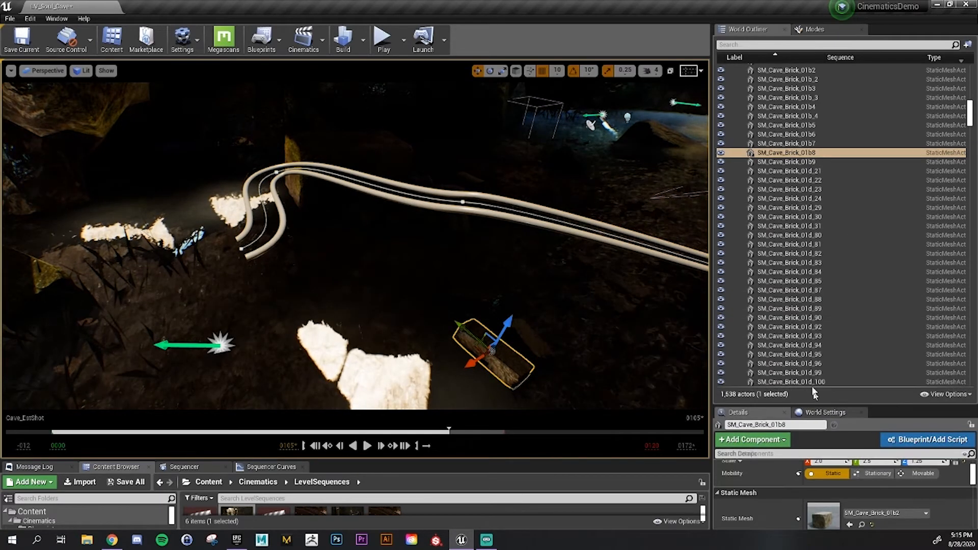
{"action": "left_click_drag", "start_coordinate": [766, 156], "coordinate": [852, 331]}
{"action": "scroll", "coordinate": [779, 270], "scroll_direction": "down", "scroll_amount": 10}
{"action": "scroll", "coordinate": [782, 271], "scroll_direction": "down", "scroll_amount": 15}
{"action": "scroll", "coordinate": [787, 269], "scroll_direction": "down", "scroll_amount": 14}
{"action": "scroll", "coordinate": [837, 333], "scroll_direction": "down", "scroll_amount": 18}
{"action": "scroll", "coordinate": [832, 331], "scroll_direction": "down", "scroll_amount": 15}
{"action": "scroll", "coordinate": [833, 334], "scroll_direction": "down", "scroll_amount": 15}
{"action": "scroll", "coordinate": [844, 326], "scroll_direction": "down", "scroll_amount": 15}
{"action": "scroll", "coordinate": [842, 316], "scroll_direction": "down", "scroll_amount": 10}
{"action": "scroll", "coordinate": [832, 310], "scroll_direction": "down", "scroll_amount": 12}
{"action": "scroll", "coordinate": [832, 313], "scroll_direction": "down", "scroll_amount": 20}
{"action": "scroll", "coordinate": [835, 312], "scroll_direction": "down", "scroll_amount": 15}
{"action": "scroll", "coordinate": [835, 313], "scroll_direction": "down", "scroll_amount": 12}
{"action": "scroll", "coordinate": [850, 331], "scroll_direction": "down", "scroll_amount": 10}
{"action": "scroll", "coordinate": [851, 331], "scroll_direction": "down", "scroll_amount": 15}
{"action": "left_click_drag", "start_coordinate": [851, 349], "coordinate": [768, 261]}
{"action": "scroll", "coordinate": [852, 313], "scroll_direction": "down", "scroll_amount": 15}
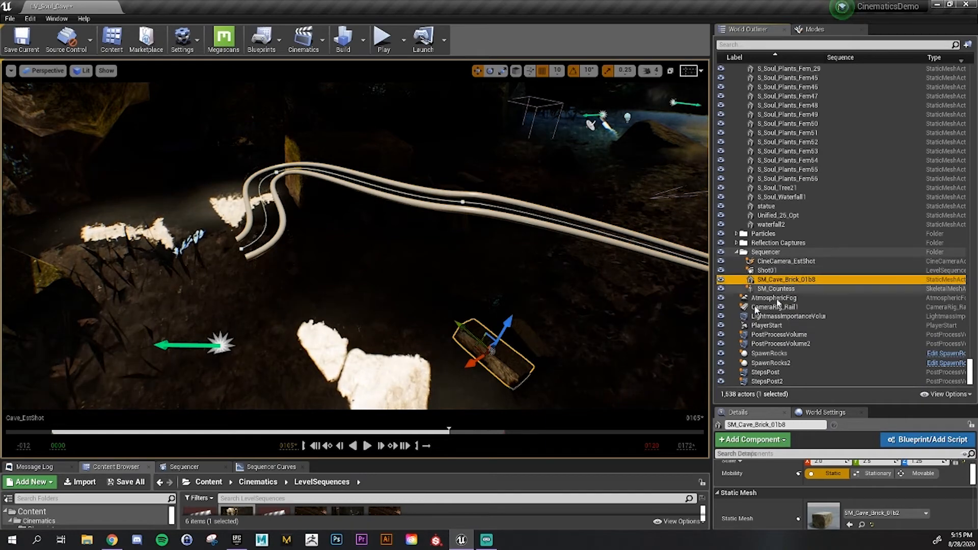
Move CameraRig_Rail1 into the Sequencer folder as well and select SM_Cave_Brick_01b8 again
{"action": "right_click_drag", "start_coordinate": [450, 218], "coordinate": [543, 207]}
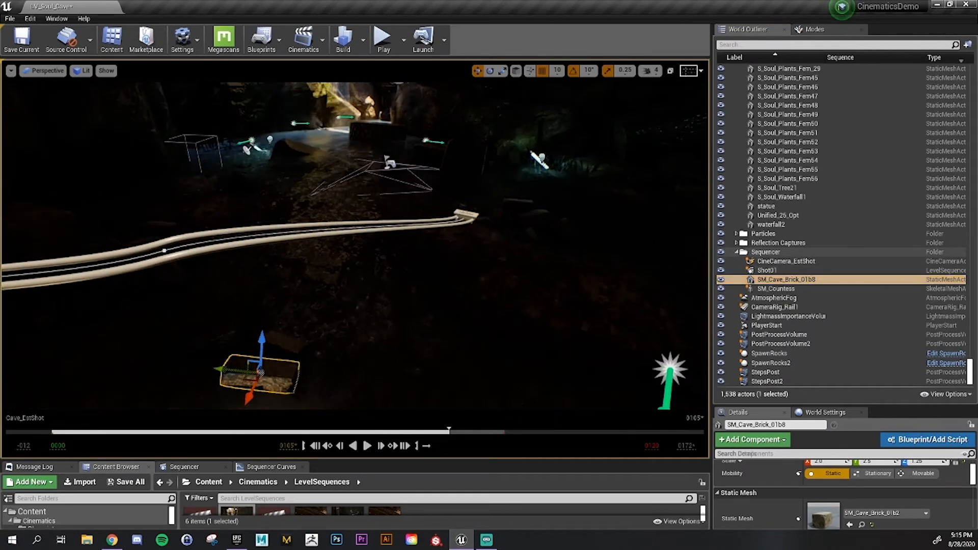
{"action": "left_click_drag", "start_coordinate": [774, 307], "coordinate": [766, 253]}
{"action": "left_click", "coordinate": [785, 279]}
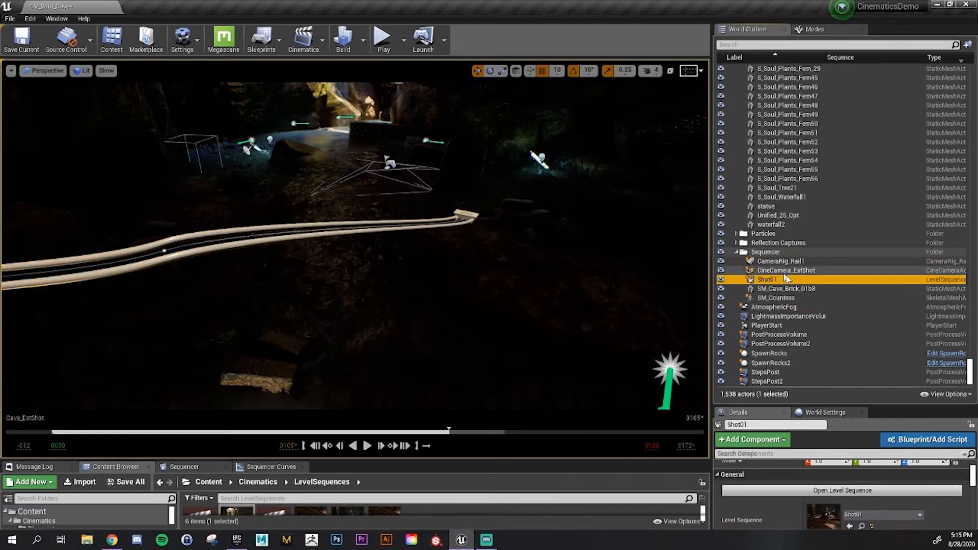
{"action": "left_click", "coordinate": [779, 288]}
{"action": "right_click_drag", "start_coordinate": [469, 288], "coordinate": [418, 288]}
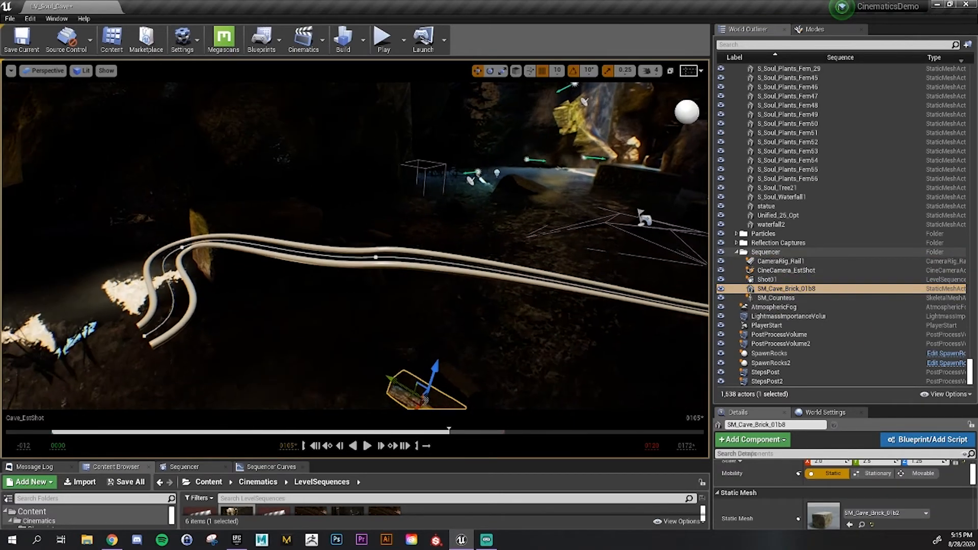
{"action": "right_click_drag", "start_coordinate": [244, 272], "coordinate": [239, 272]}
{"action": "right_click_drag", "start_coordinate": [363, 289], "coordinate": [477, 258]}
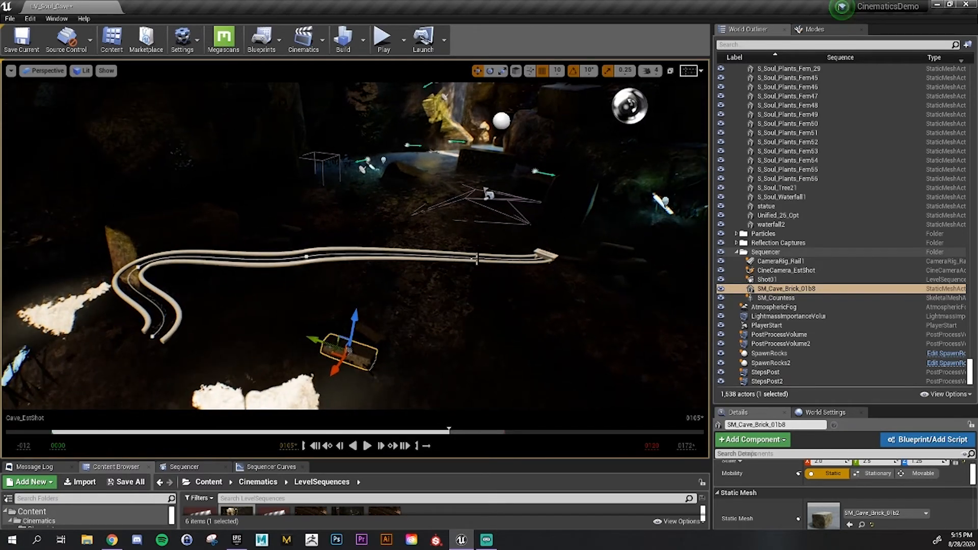
Select CameraRig_Rail1 and SM_Cave_Brick_01b8 in turn and examine the rail's settings in preparation for attaching the brick
{"action": "left_click", "coordinate": [544, 257]}
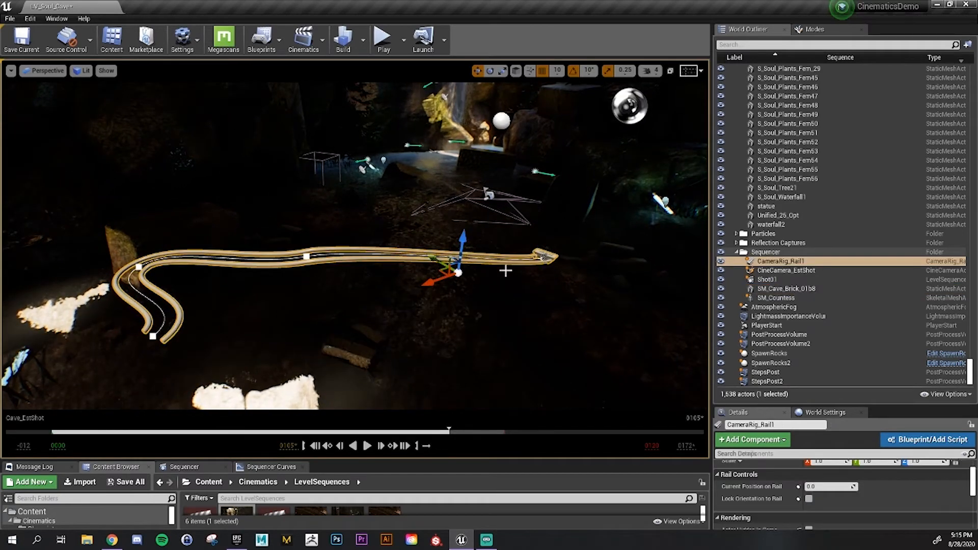
{"action": "left_click", "coordinate": [769, 264]}
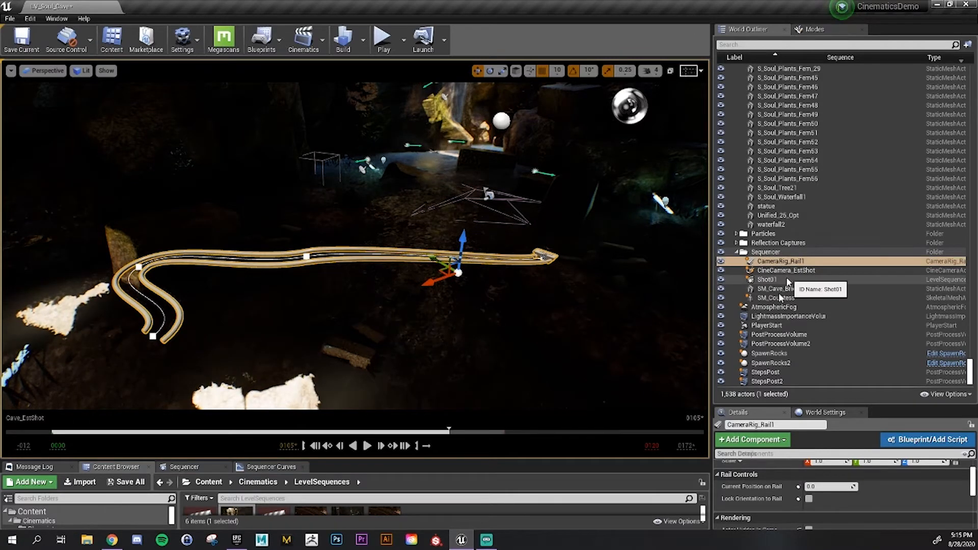
{"action": "left_click", "coordinate": [782, 289]}
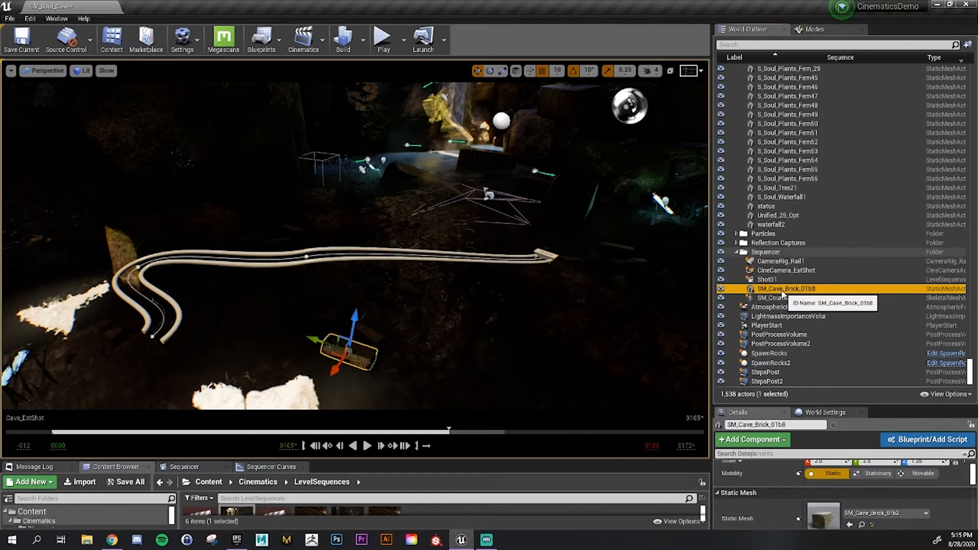
{"action": "mouse_move", "coordinate": [783, 294]}
{"action": "left_mouse_down"}
{"action": "mouse_move", "coordinate": [777, 265]}
{"action": "mouse_move", "coordinate": [747, 265]}
{"action": "mouse_move", "coordinate": [754, 291]}
{"action": "mouse_move", "coordinate": [765, 290]}
{"action": "left_mouse_up"}
{"action": "left_click", "coordinate": [780, 264]}
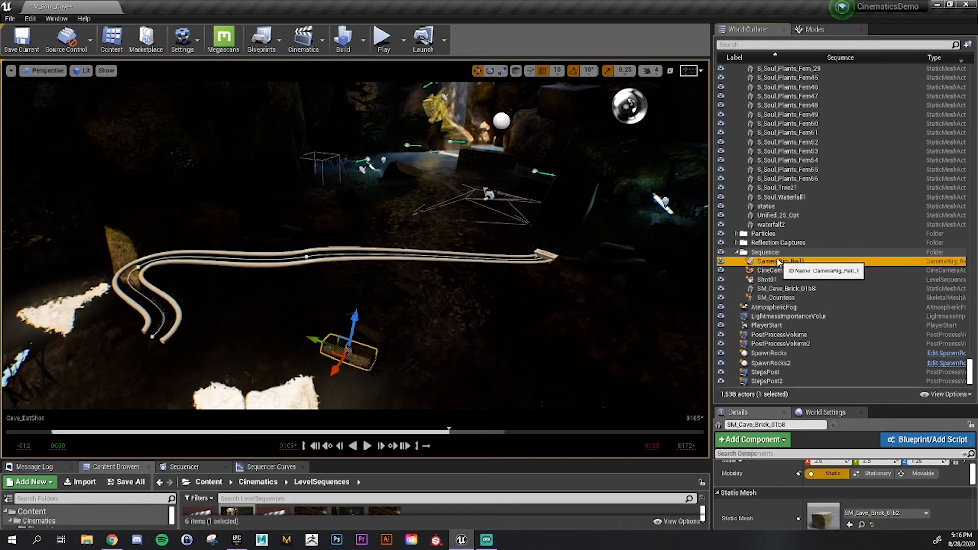
{"action": "scroll", "coordinate": [784, 476], "scroll_direction": "down", "scroll_amount": 3}
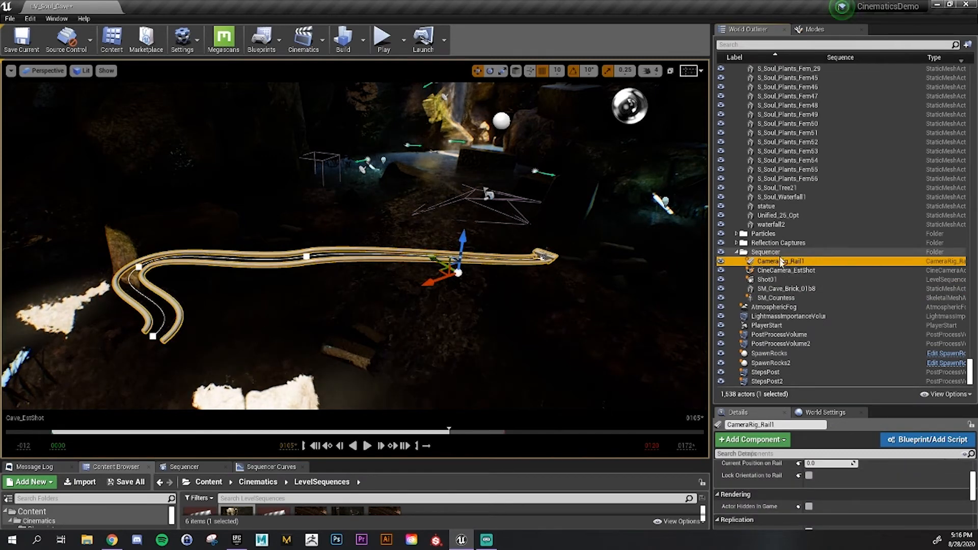
Switch the mobility of SM_Cave_Brick_01b8 to Movable and back to Static
{"action": "left_click", "coordinate": [785, 289]}
{"action": "scroll", "coordinate": [771, 519], "scroll_direction": "up", "scroll_amount": 3}
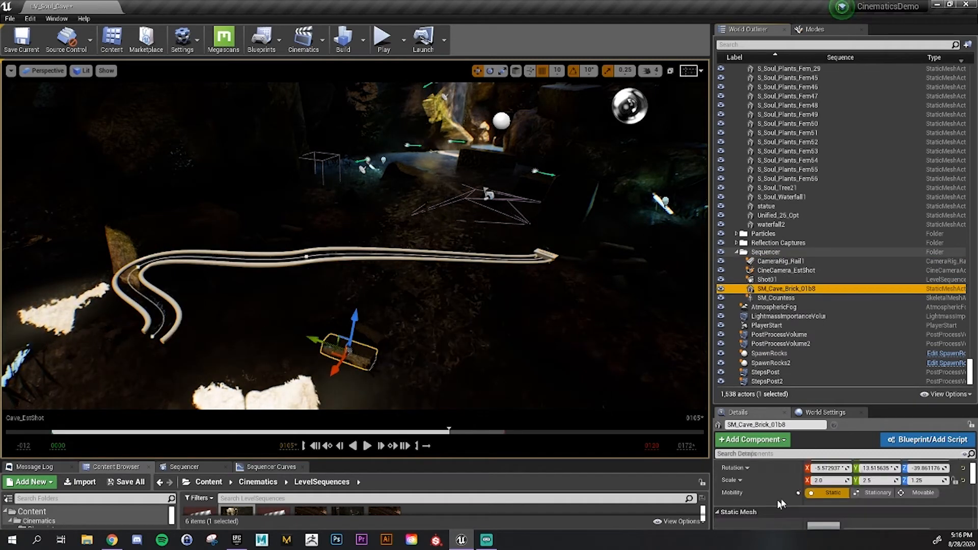
{"action": "left_click", "coordinate": [915, 493]}
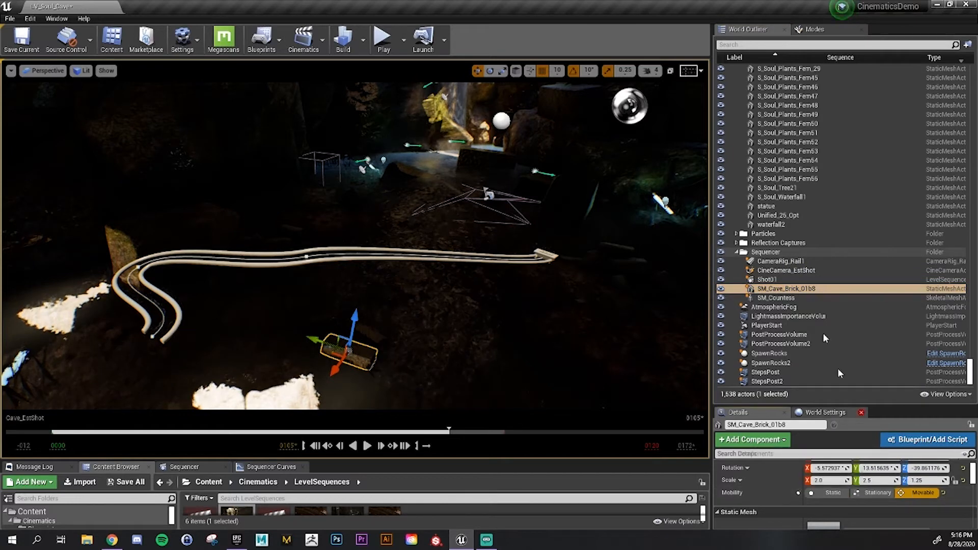
{"action": "left_click", "coordinate": [832, 497]}
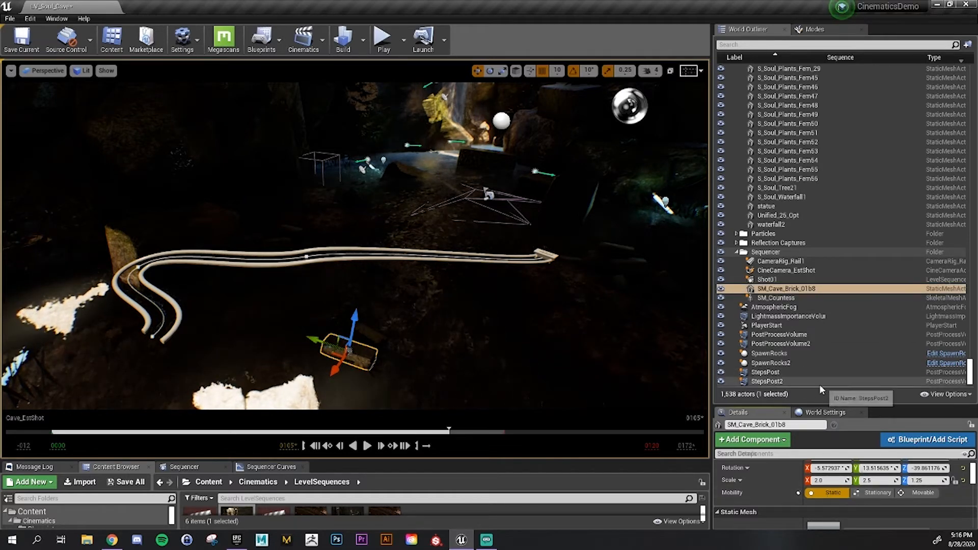
Set the mobility of SM_Cave_Brick_01b8 to Movable and attach it to CameraRig_Rail1 as a child
{"action": "left_click_drag", "start_coordinate": [883, 405], "coordinate": [883, 344]}
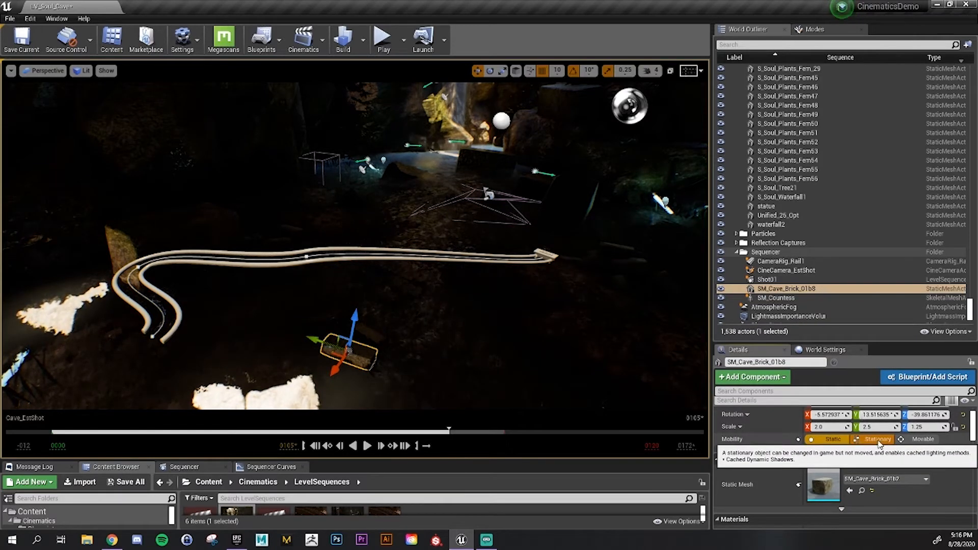
{"action": "left_click_drag", "start_coordinate": [845, 340], "coordinate": [845, 373]}
{"action": "left_click", "coordinate": [922, 472]}
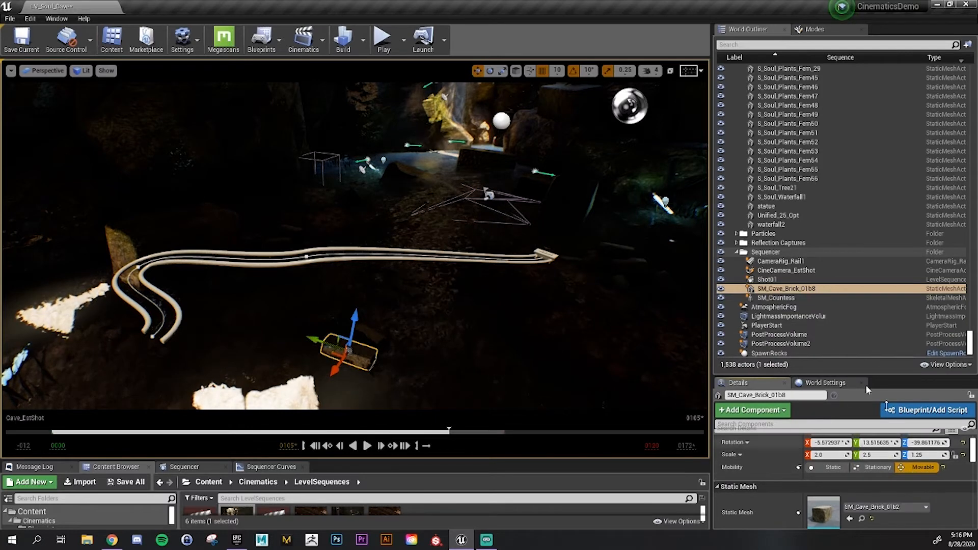
{"action": "left_click_drag", "start_coordinate": [784, 288], "coordinate": [788, 264]}
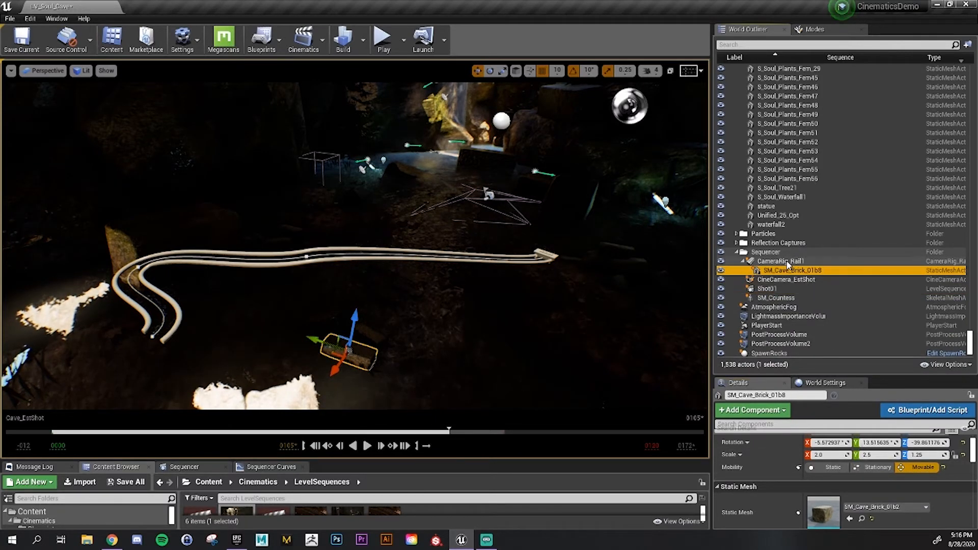
Reset the location, rotation and scale of the attached SM_Cave_Brick_01b8 to default so it snaps to the rail's carriage
{"action": "left_click", "coordinate": [787, 262]}
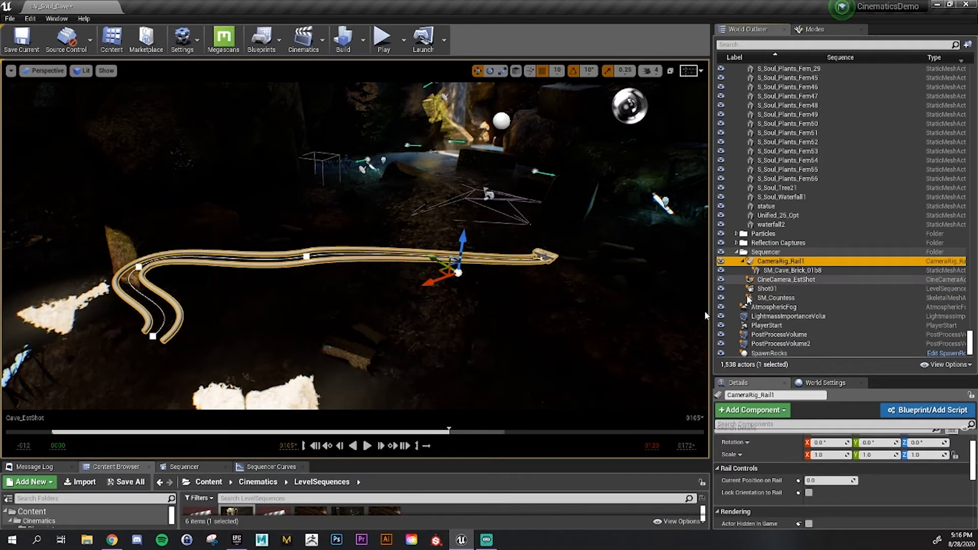
{"action": "left_click", "coordinate": [469, 312]}
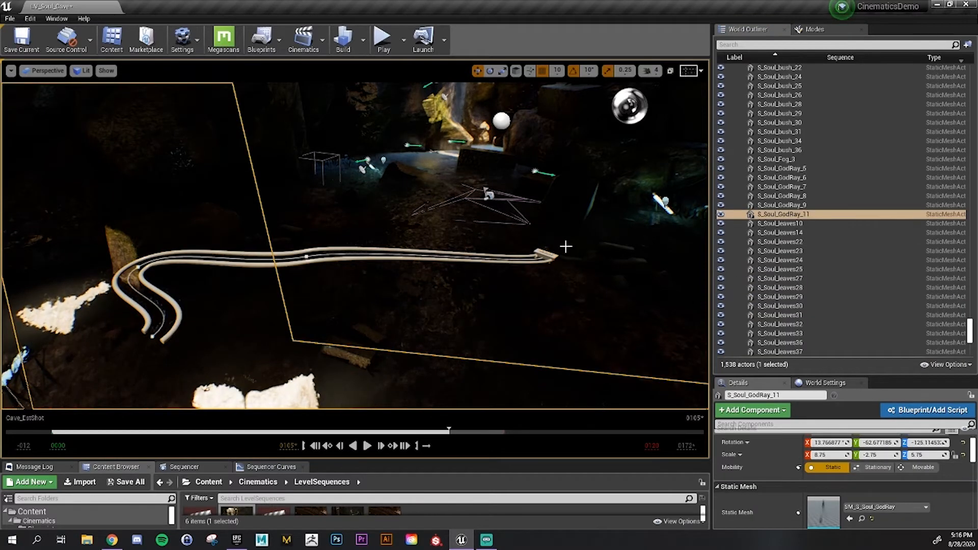
{"action": "left_click", "coordinate": [548, 254]}
{"action": "left_click", "coordinate": [767, 241]}
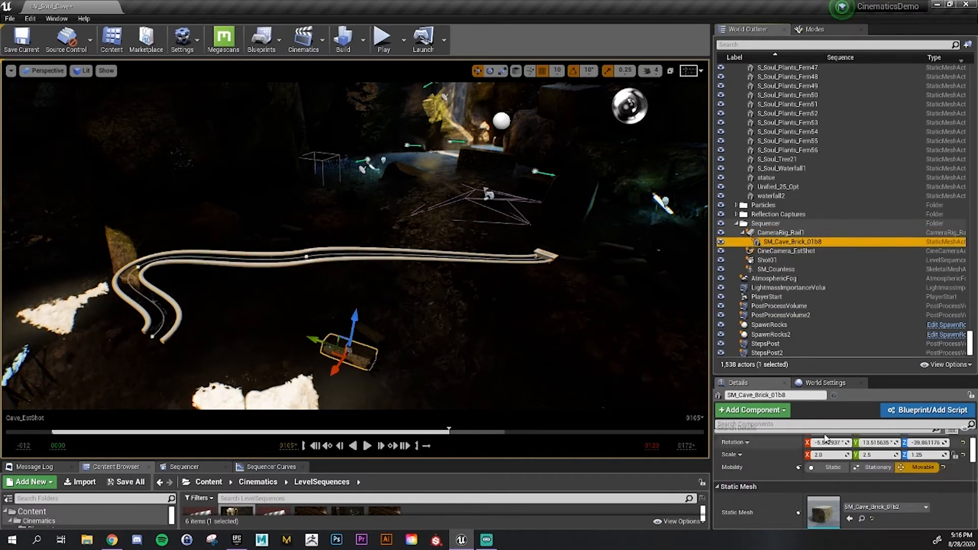
{"action": "scroll", "coordinate": [824, 471], "scroll_direction": "up", "scroll_amount": 1}
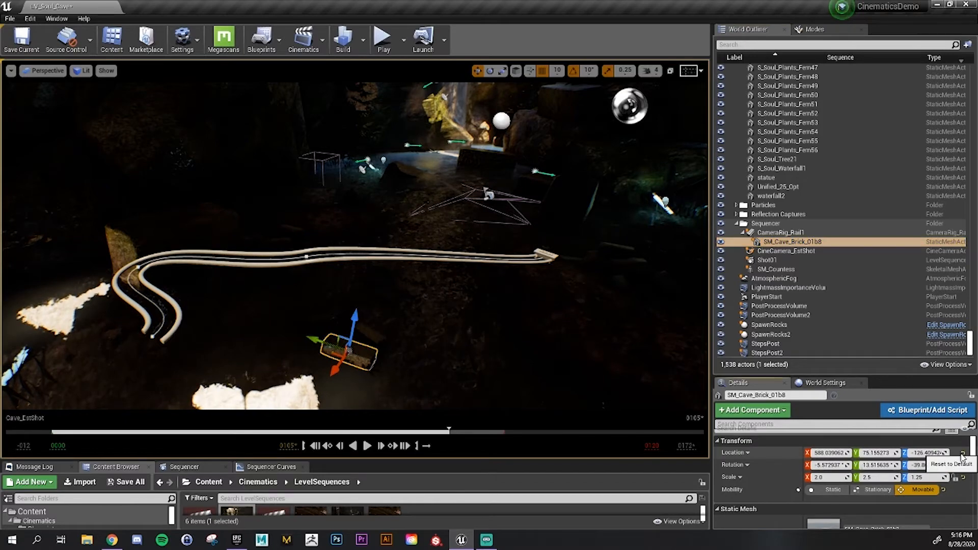
{"action": "left_click", "coordinate": [962, 452]}
{"action": "left_click", "coordinate": [963, 465]}
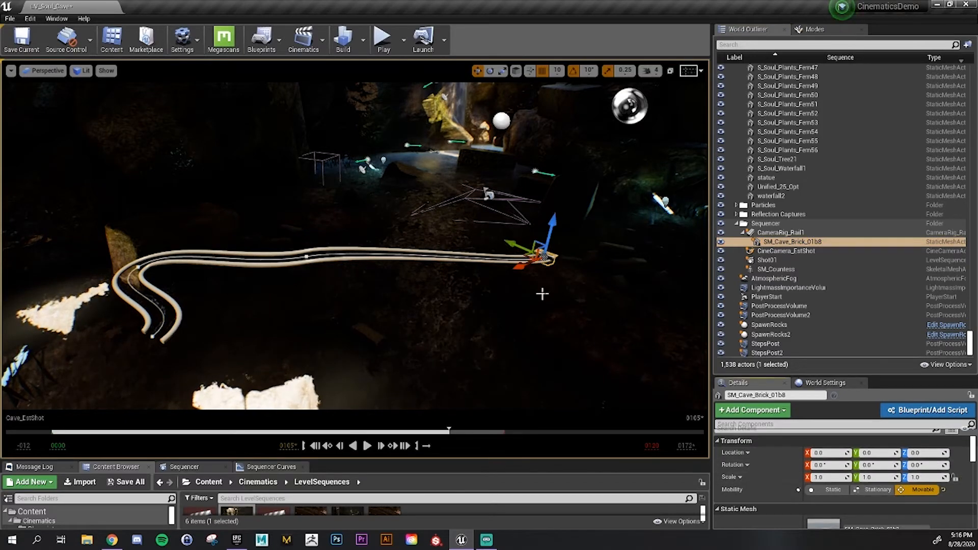
Enlarge the brick on the carriage by setting its X scale to 1.985
{"action": "key", "text": "w"}
{"action": "right_click_drag", "start_coordinate": [542, 294], "coordinate": [562, 298]}
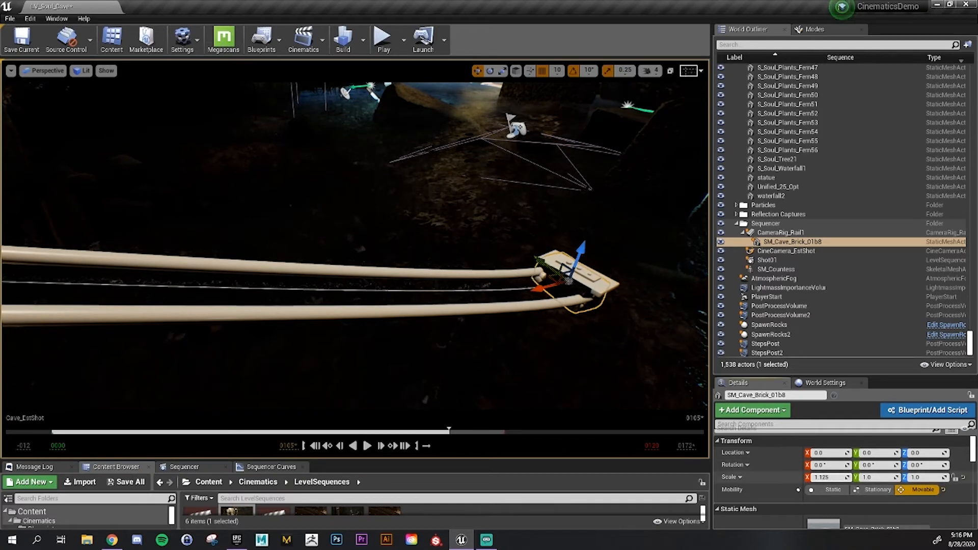
{"action": "left_click_drag", "start_coordinate": [828, 477], "coordinate": [845, 477]}
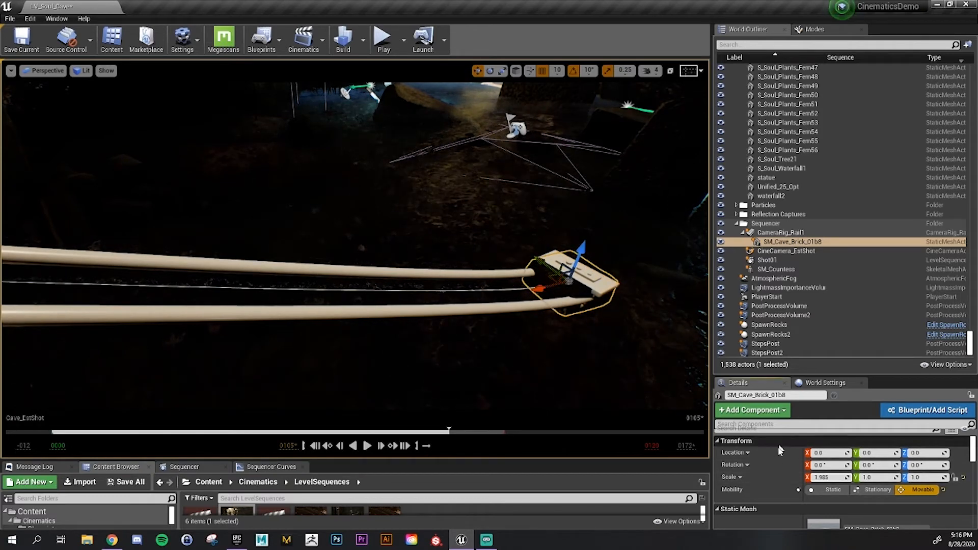
Inspect the carriage from another angle with CameraRig_Rail1 selected, and reselect the attached SM_Cave_Brick_01b8
{"action": "left_click", "coordinate": [791, 234]}
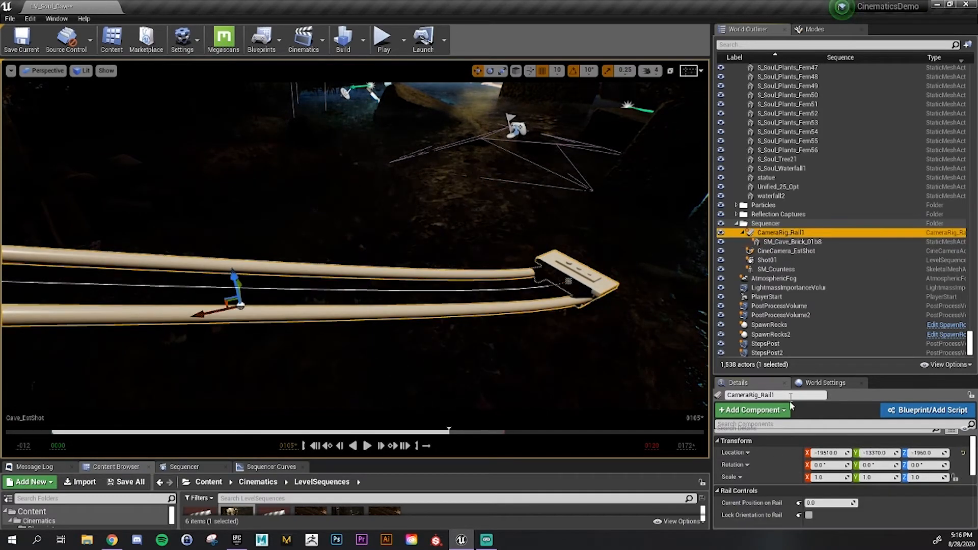
{"action": "right_click_drag", "start_coordinate": [565, 265], "coordinate": [545, 242]}
{"action": "left_click", "coordinate": [787, 242]}
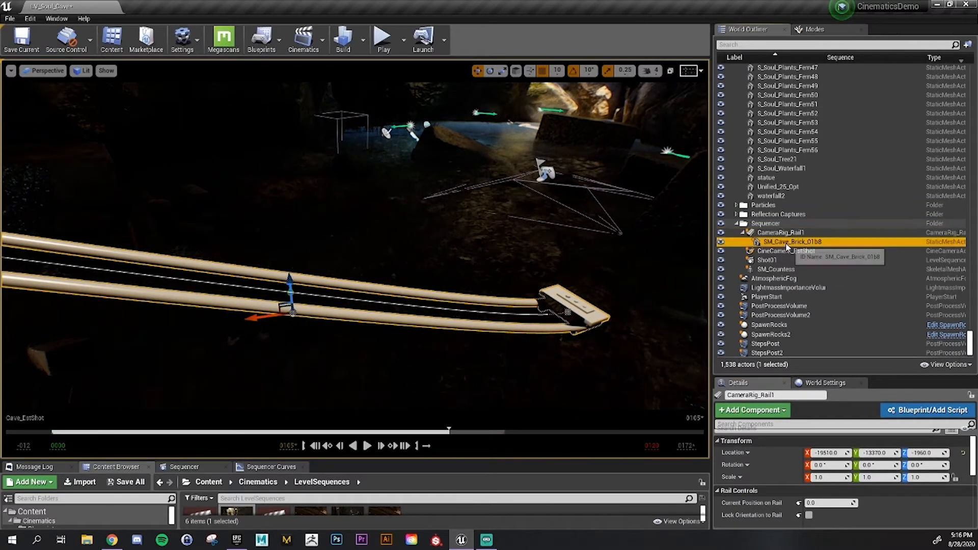
{"action": "key", "text": "f"}
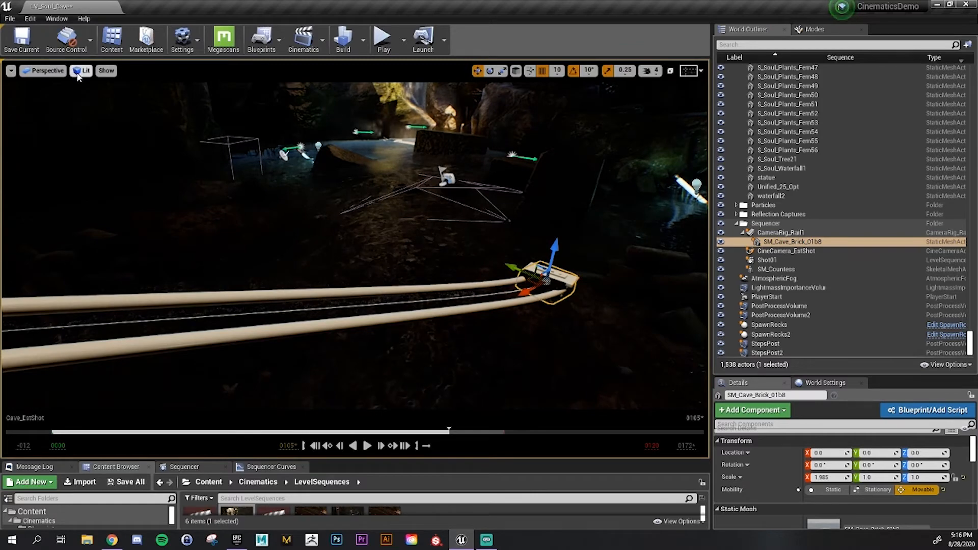
Switch the viewport to Unlit shading and inspect the attached SM_Cave_Brick_01b8 at the end of the rail
{"action": "left_click", "coordinate": [78, 72]}
{"action": "left_click", "coordinate": [97, 102]}
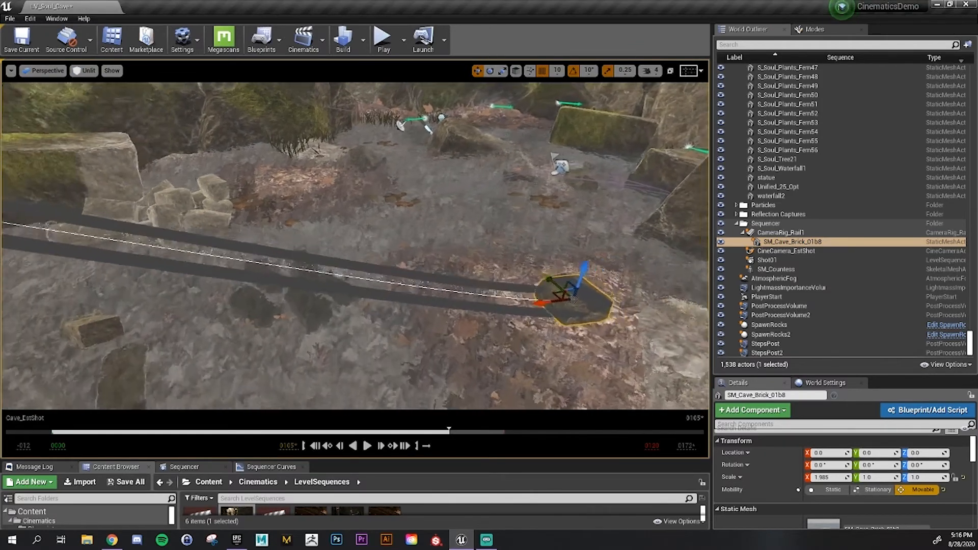
{"action": "right_click_drag", "start_coordinate": [357, 244], "coordinate": [382, 270]}
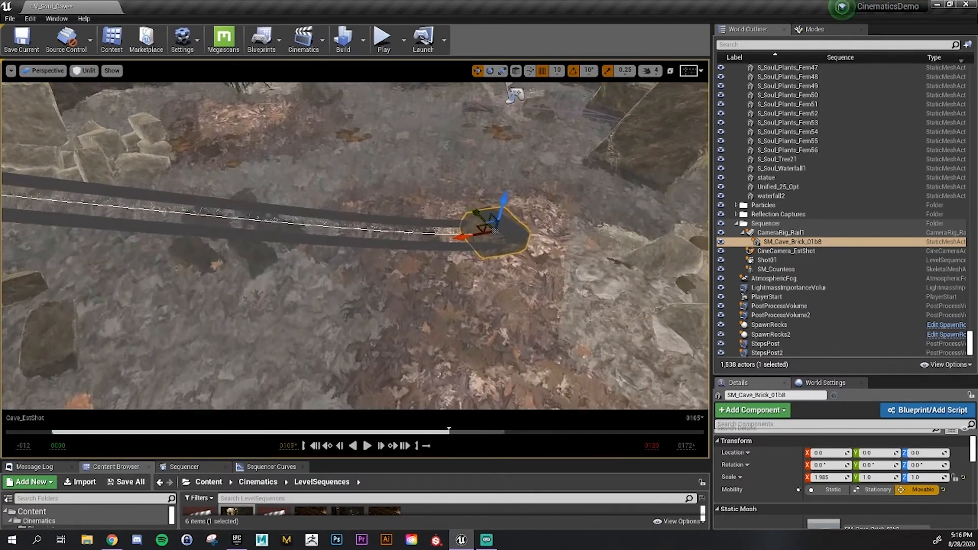
{"action": "left_click", "coordinate": [773, 242]}
{"action": "left_click", "coordinate": [776, 232]}
{"action": "left_click", "coordinate": [776, 241]}
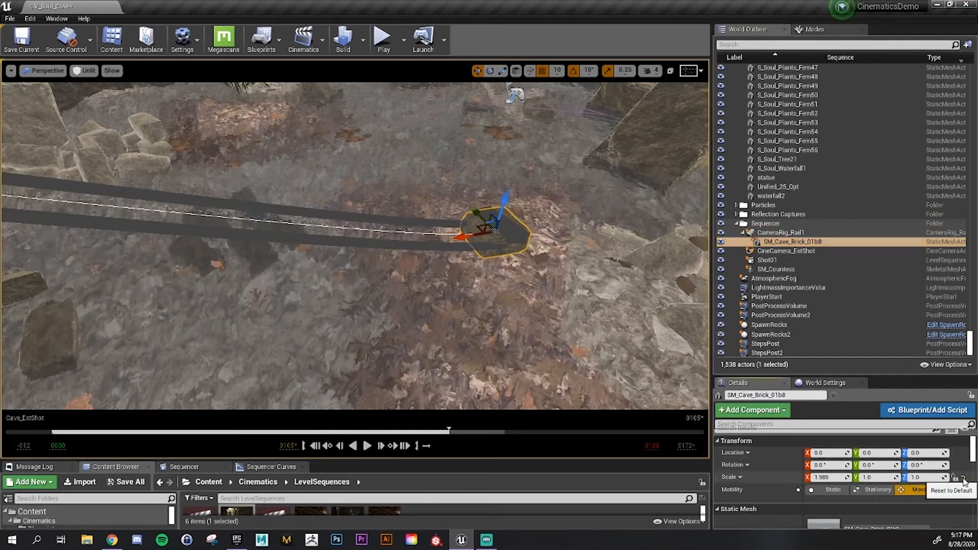
Select CameraRig_Rail1 and slide its carriage along the track by setting Current Position on Rail to 0.6
{"action": "left_click", "coordinate": [791, 233]}
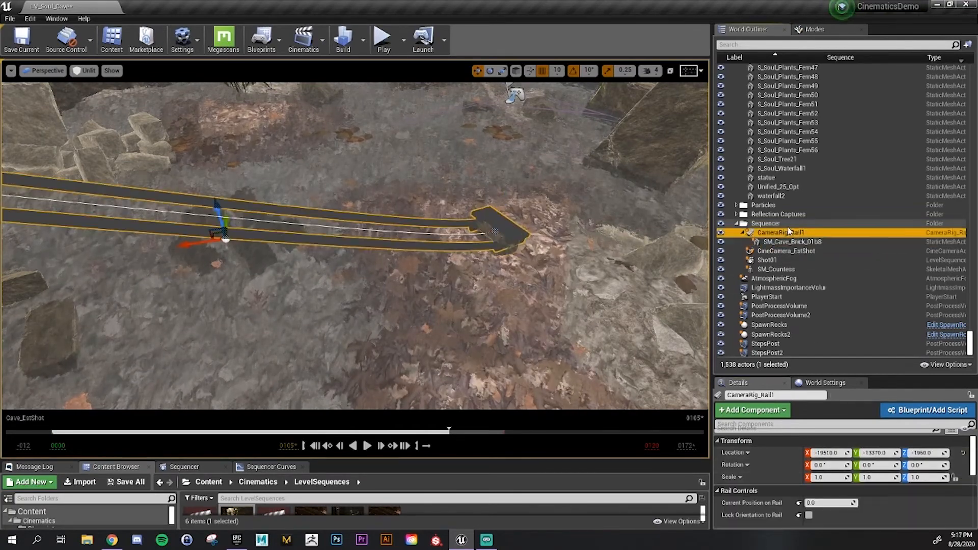
{"action": "scroll", "coordinate": [739, 502], "scroll_direction": "down", "scroll_amount": 2}
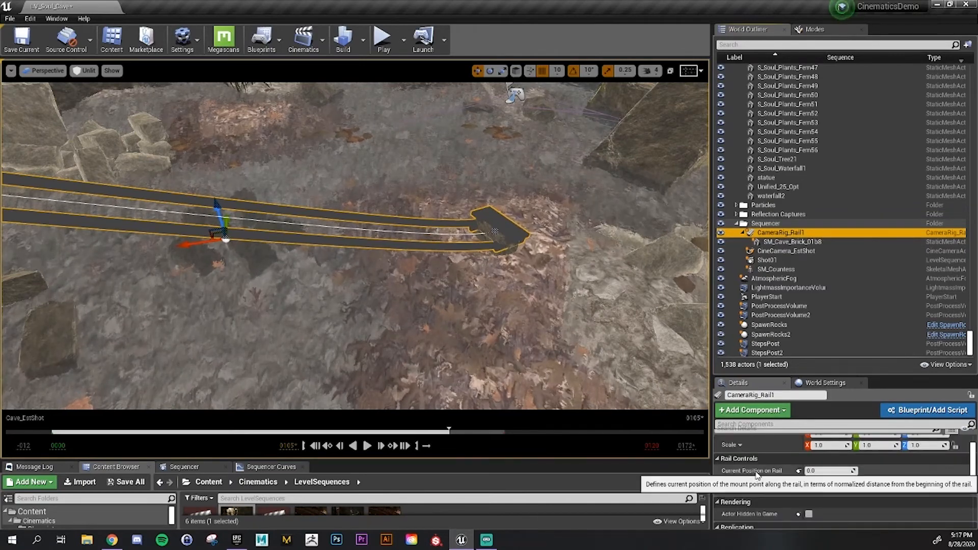
{"action": "key", "text": "s"}
{"action": "right_click_drag", "start_coordinate": [541, 371], "coordinate": [452, 313]}
{"action": "key", "text": "a"}
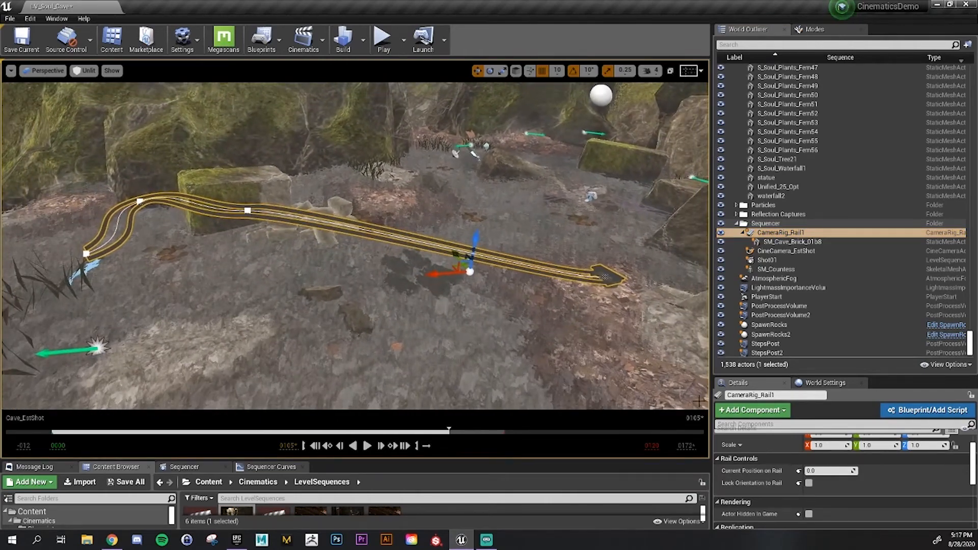
{"action": "left_click_drag", "start_coordinate": [809, 471], "coordinate": [841, 470]}
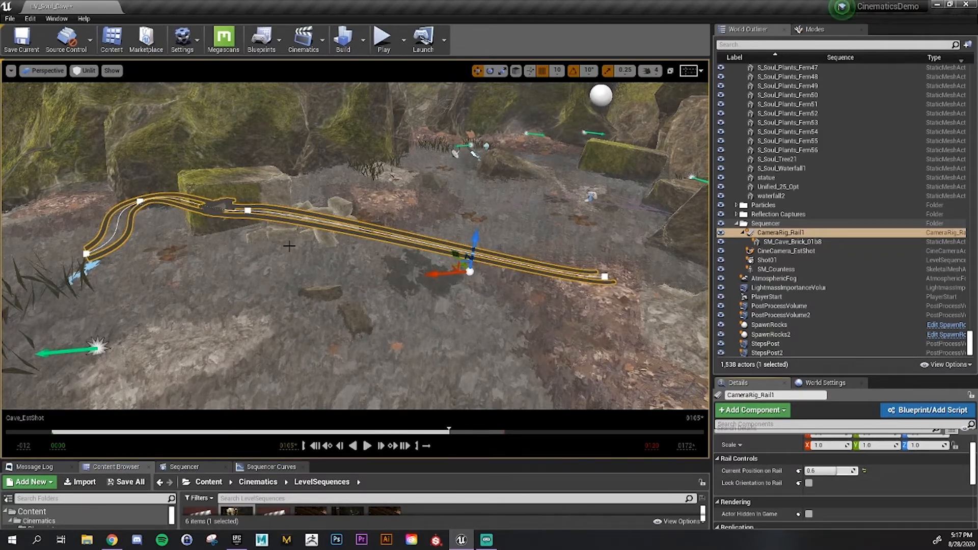
Turn on game view to hide the rail and editor icons, and reselect CameraRig_Rail1
{"action": "left_click", "coordinate": [555, 291]}
{"action": "key", "text": "g"}
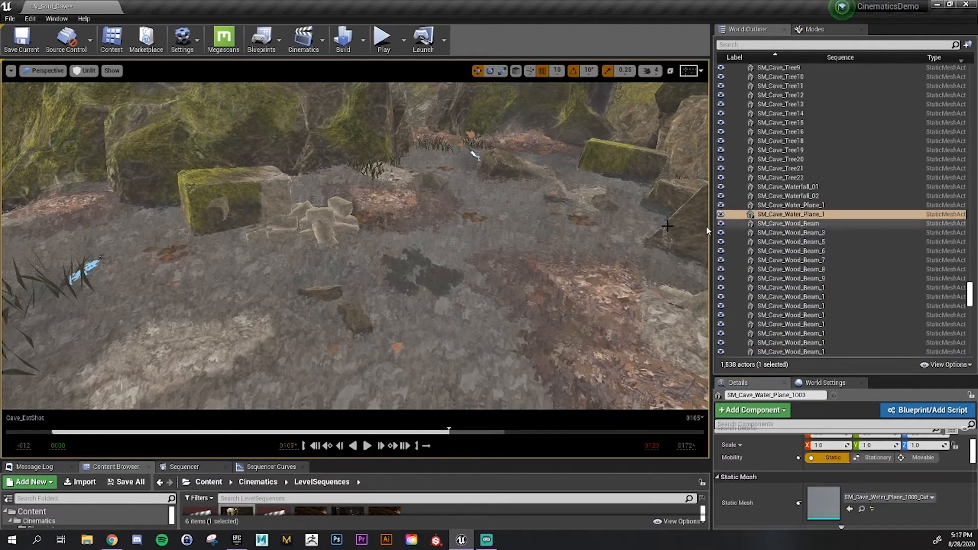
{"action": "right_click_drag", "start_coordinate": [380, 219], "coordinate": [397, 218]}
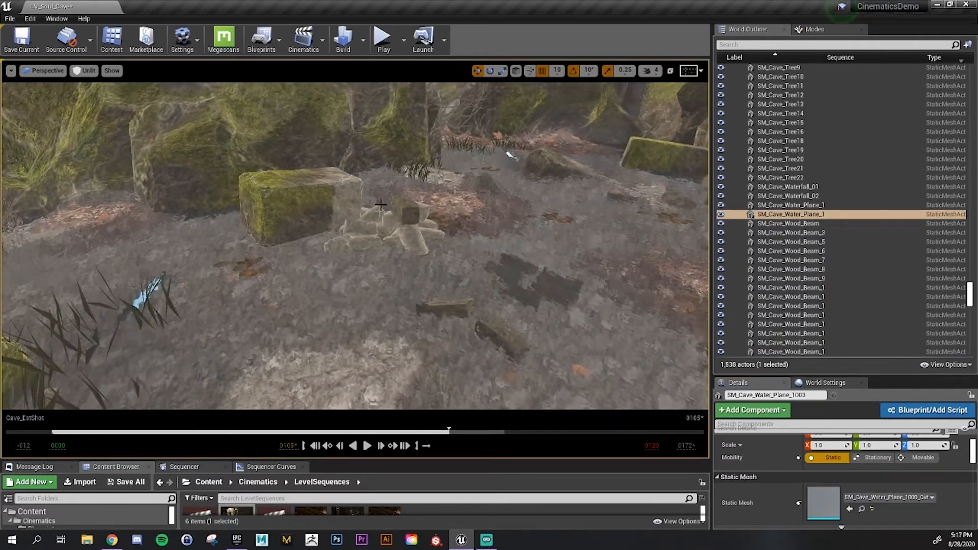
{"action": "left_click", "coordinate": [405, 217]}
{"action": "left_click", "coordinate": [801, 233]}
{"action": "right_click_drag", "start_coordinate": [579, 251], "coordinate": [588, 252]}
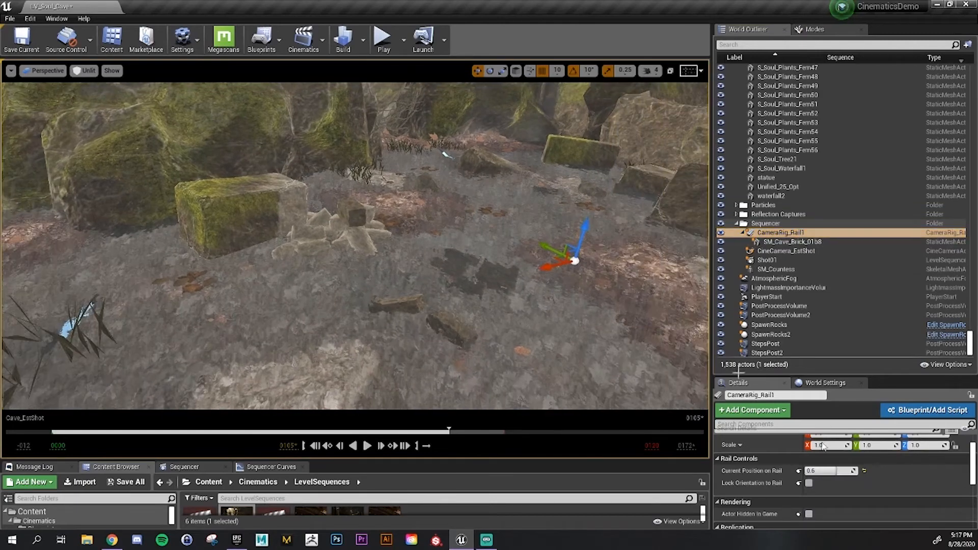
Slide the brick back and forth with CameraRig_Rail1's Current Position on Rail, leaving it at 0.476191
{"action": "mouse_move", "coordinate": [829, 470]}
{"action": "left_mouse_down"}
{"action": "mouse_move", "coordinate": [846, 471]}
{"action": "mouse_move", "coordinate": [835, 470]}
{"action": "left_mouse_up"}
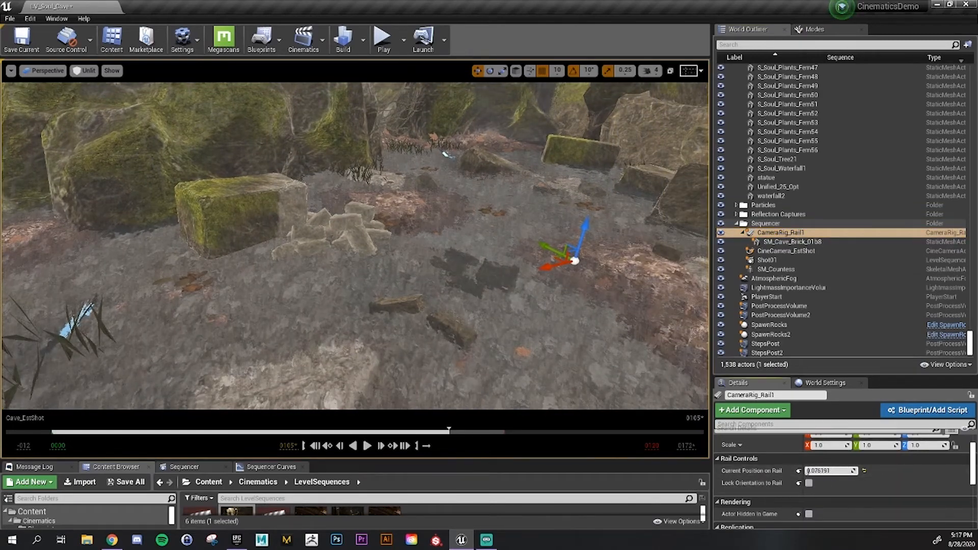
{"action": "right_click_drag", "start_coordinate": [591, 332], "coordinate": [627, 341]}
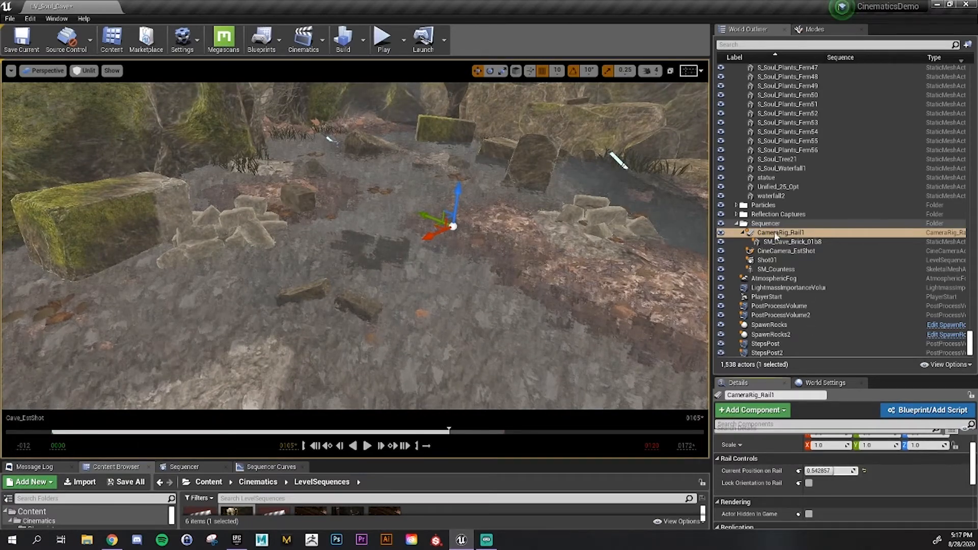
{"action": "left_click_drag", "start_coordinate": [839, 469], "coordinate": [811, 470]}
{"action": "left_click", "coordinate": [779, 234]}
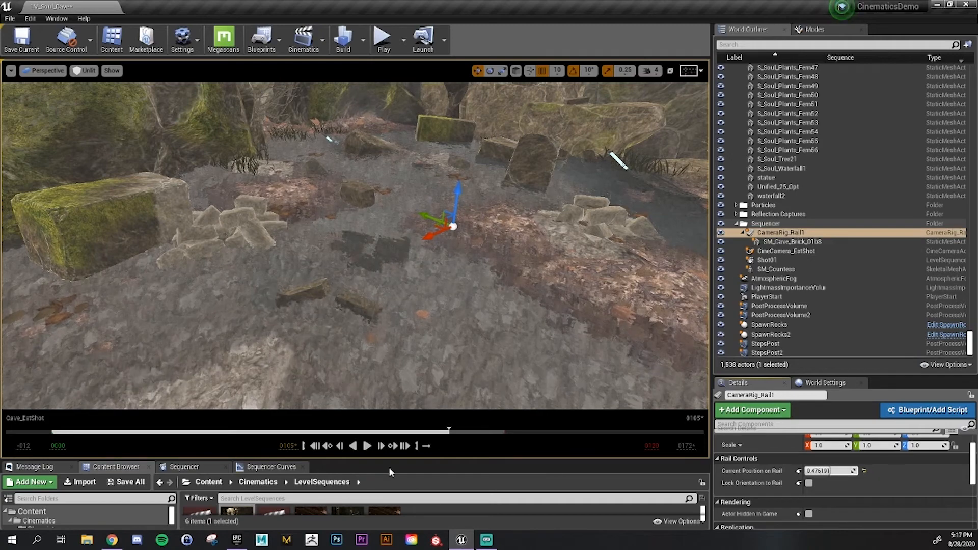
Enlarge the lower editor area, show the Cave_EstShot sequence in Sequencer and add CameraRig_Rail1 to it as an actor
{"action": "left_click_drag", "start_coordinate": [392, 460], "coordinate": [214, 369]}
{"action": "left_click", "coordinate": [184, 376]}
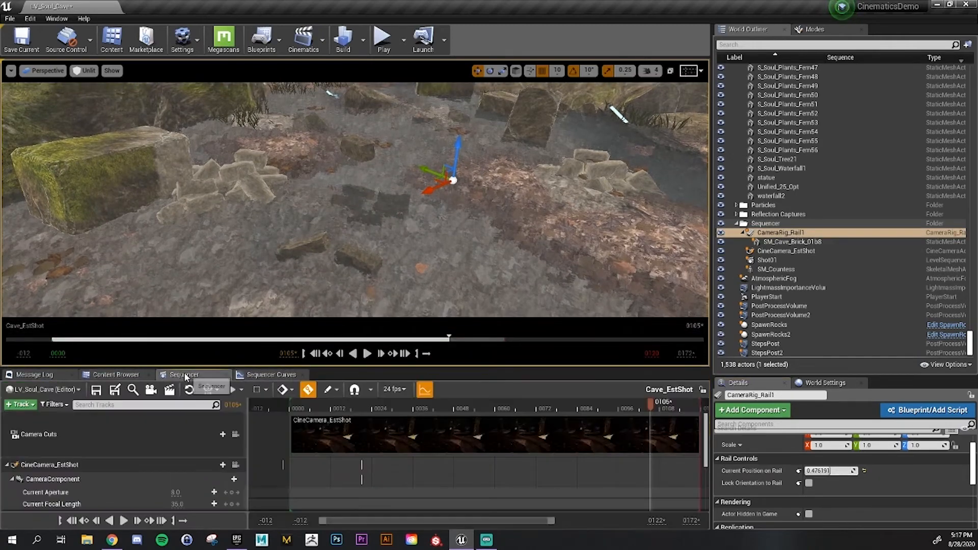
{"action": "left_click", "coordinate": [21, 405]}
{"action": "mouse_move", "coordinate": [70, 258]}
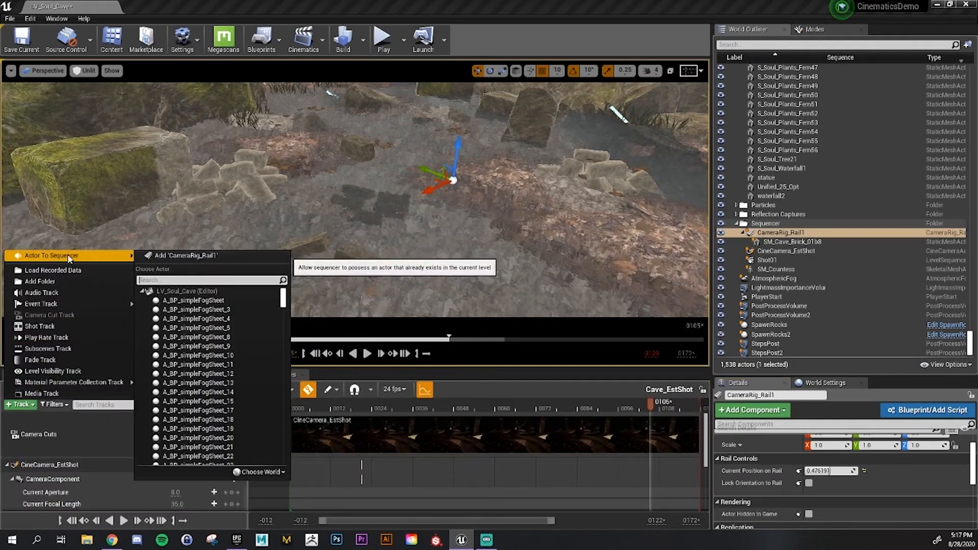
{"action": "left_click", "coordinate": [162, 256]}
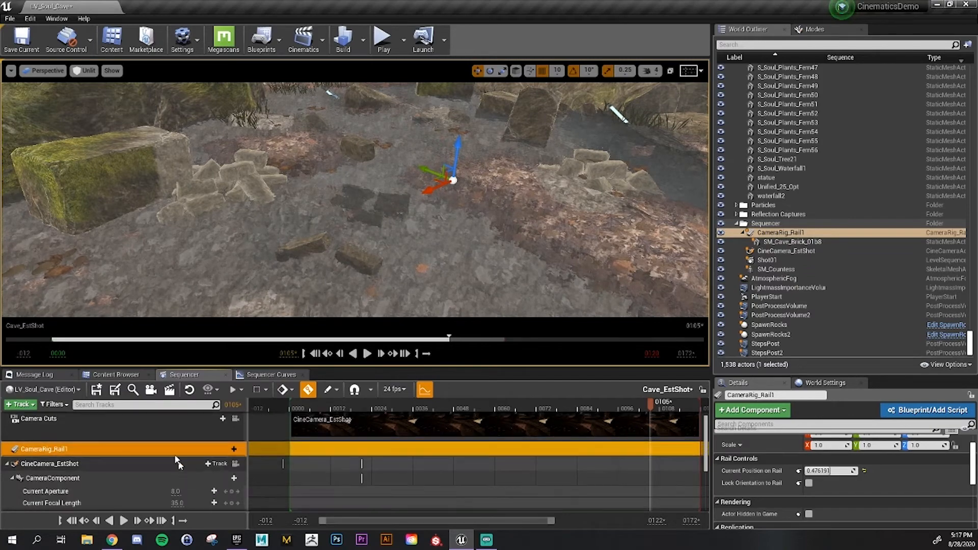
Add a Current Position on Rail track to CameraRig_Rail1 and adjust its value to 0.126191
{"action": "left_click", "coordinate": [122, 448]}
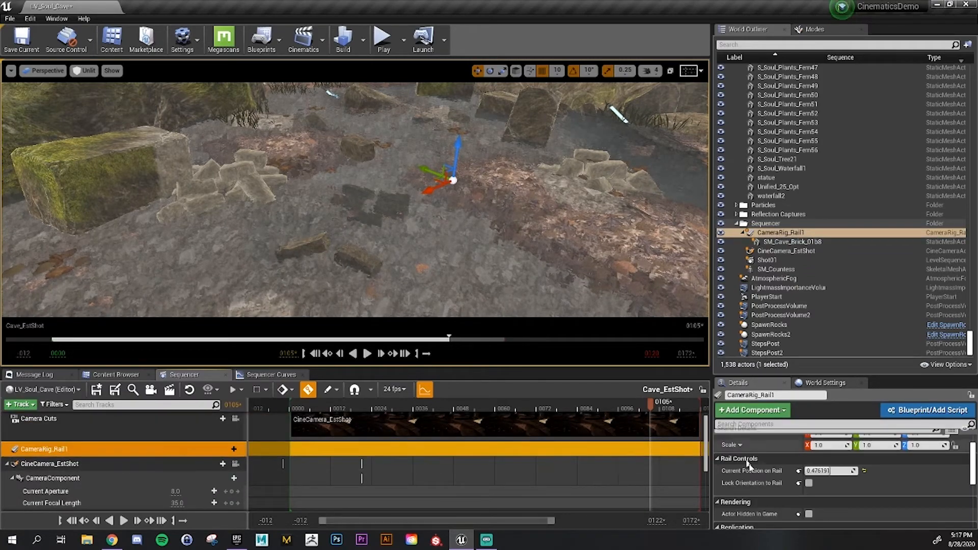
{"action": "left_click", "coordinate": [228, 450]}
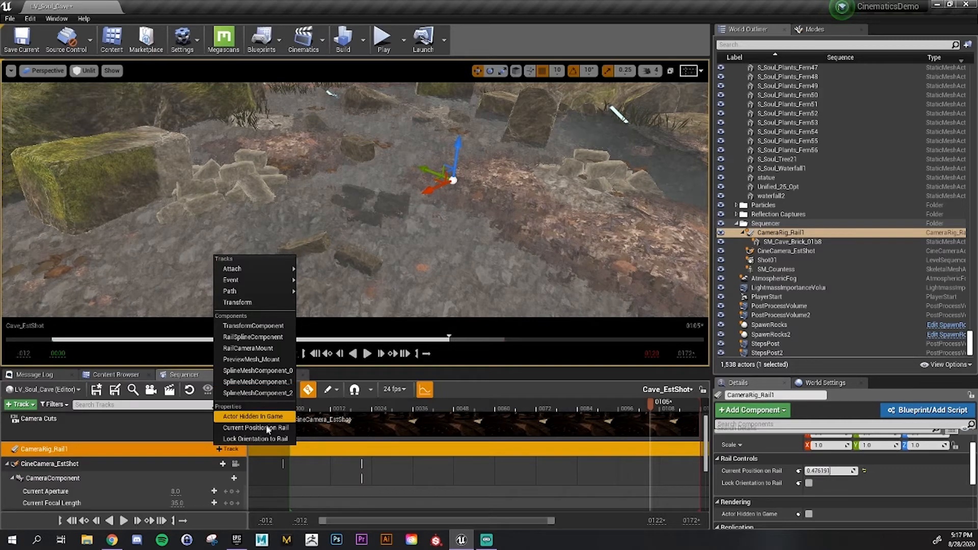
{"action": "left_click", "coordinate": [248, 428]}
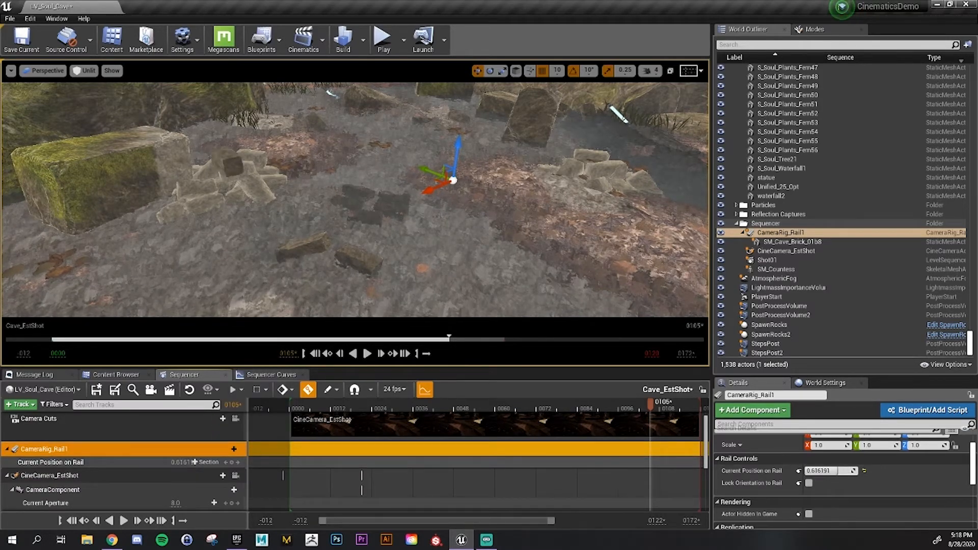
{"action": "left_click_drag", "start_coordinate": [184, 463], "coordinate": [166, 463]}
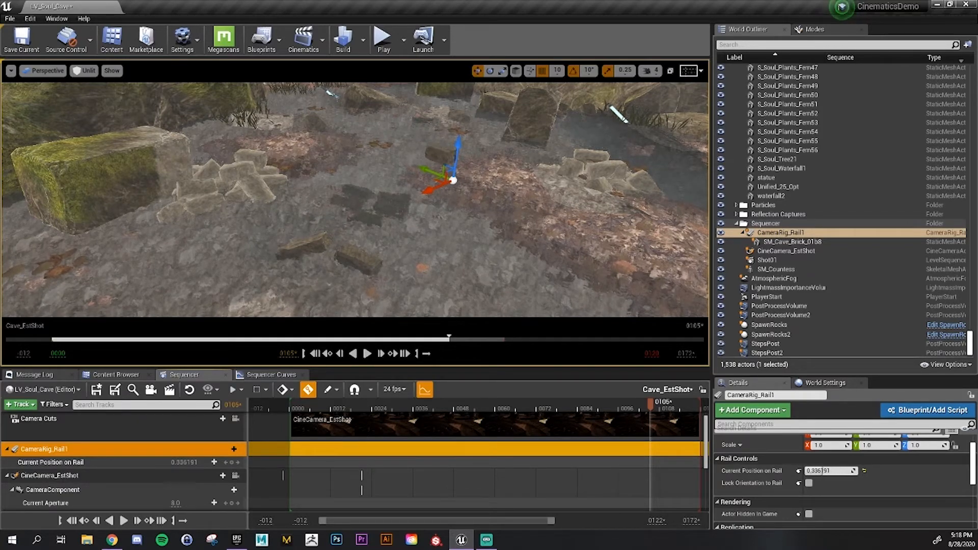
{"action": "mouse_move", "coordinate": [387, 244]}
{"action": "right_mouse_down"}
{"action": "mouse_move", "coordinate": [407, 237]}
{"action": "mouse_move", "coordinate": [409, 219]}
{"action": "mouse_move", "coordinate": [397, 233]}
{"action": "right_mouse_up"}
View the placeable cinematic actors including Camera Rig Crane, place the playhead at frame 63 and return to the World Outliner
{"action": "left_click", "coordinate": [834, 30]}
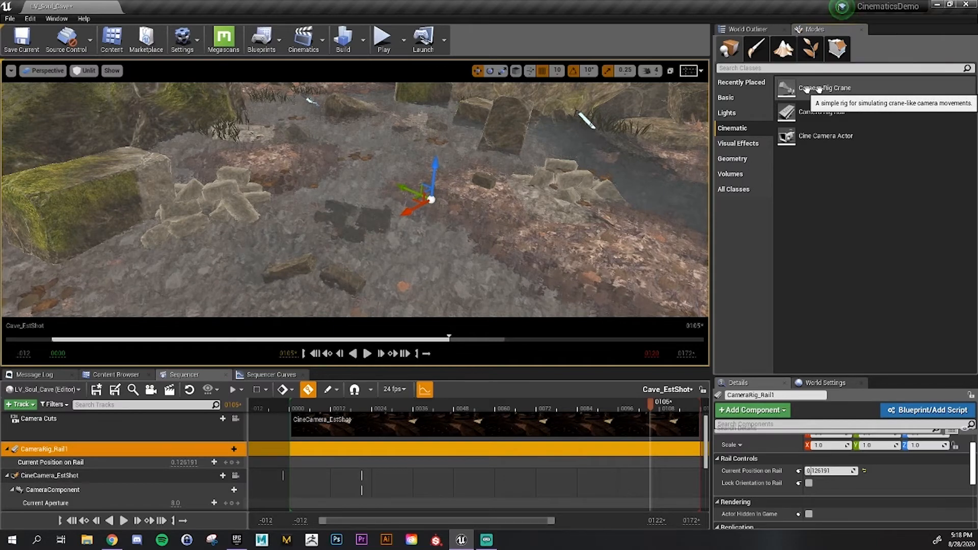
{"action": "right_click_drag", "start_coordinate": [534, 204], "coordinate": [562, 164]}
{"action": "right_click_drag", "start_coordinate": [385, 189], "coordinate": [436, 206]}
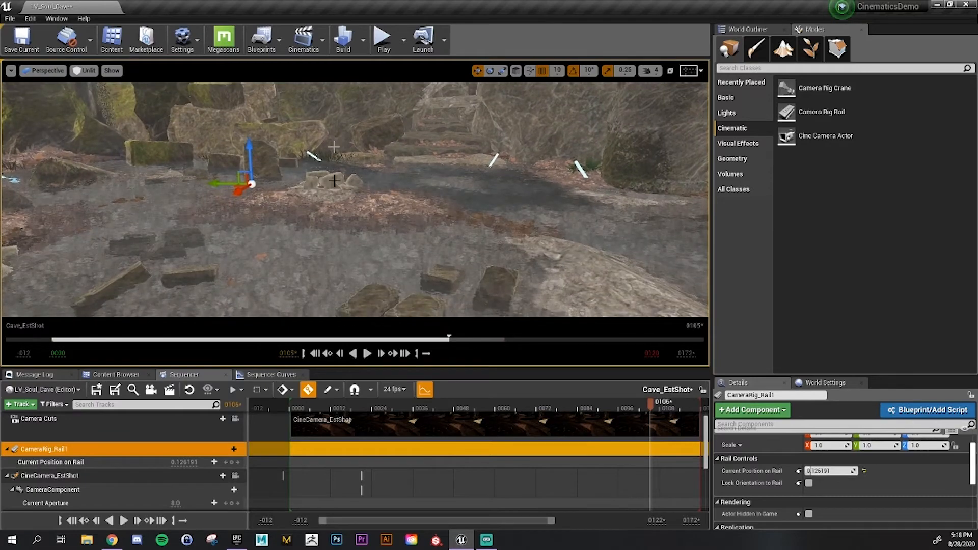
{"action": "right_click_drag", "start_coordinate": [277, 137], "coordinate": [245, 143]}
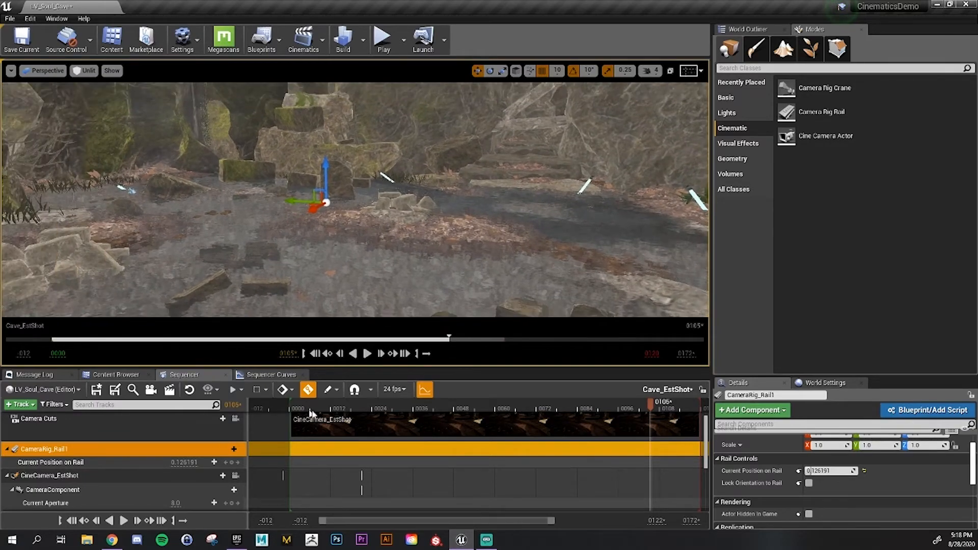
{"action": "left_click", "coordinate": [508, 407]}
{"action": "left_click", "coordinate": [747, 29]}
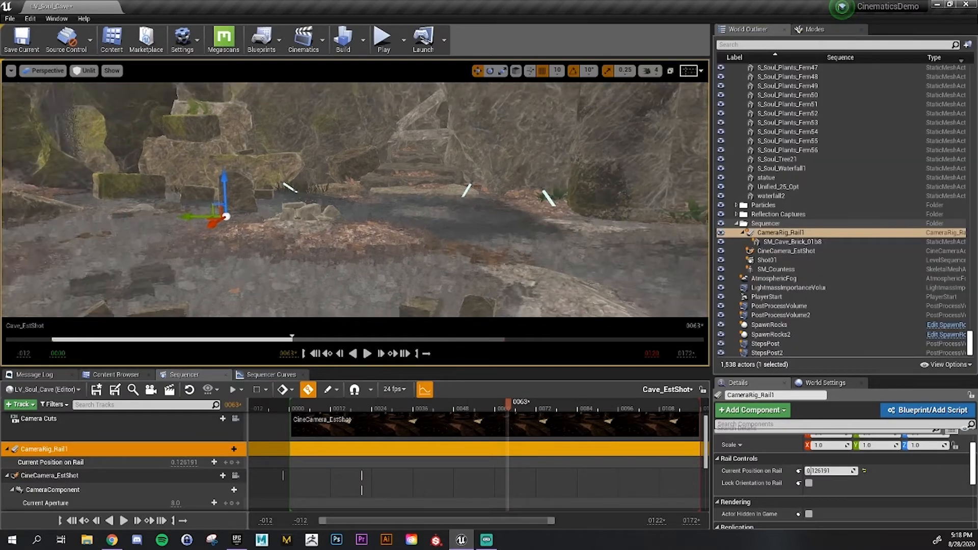
Examine the cave surroundings around the stone stairs and pillars, along with the sequence's tracks
{"action": "right_click_drag", "start_coordinate": [355, 198], "coordinate": [363, 183]}
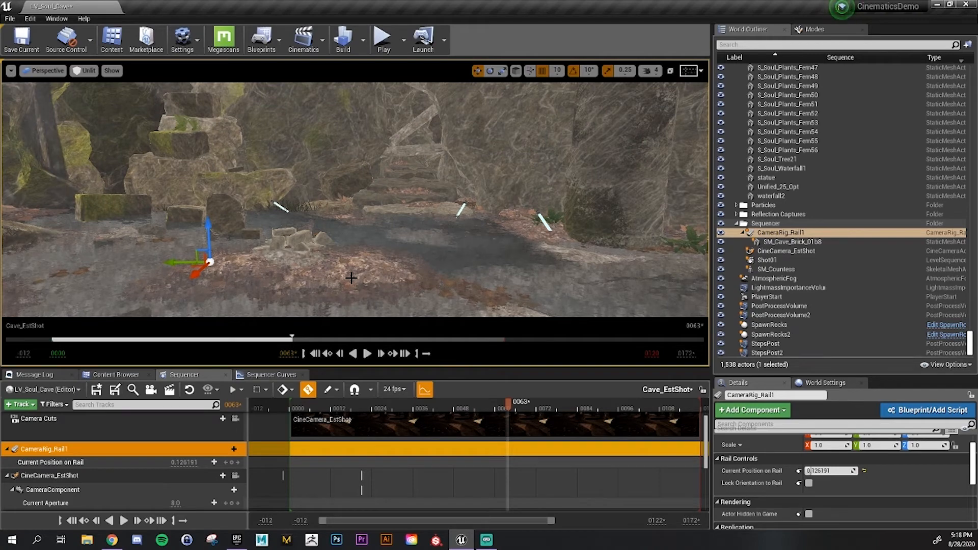
{"action": "key", "text": "a"}
{"action": "mouse_move", "coordinate": [355, 199]}
{"action": "right_mouse_down"}
{"action": "mouse_move", "coordinate": [396, 184]}
{"action": "mouse_move", "coordinate": [336, 201]}
{"action": "right_mouse_up"}
{"action": "key", "text": "w"}
{"action": "key", "text": "d"}
{"action": "key", "text": "w"}
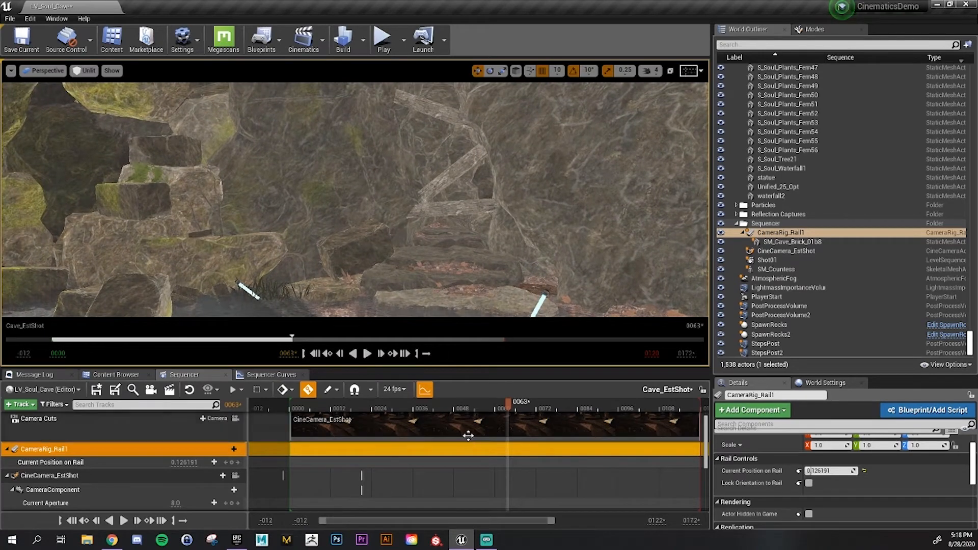
{"action": "scroll", "coordinate": [473, 436], "scroll_direction": "down", "scroll_amount": 5}
{"action": "scroll", "coordinate": [480, 467], "scroll_direction": "up", "scroll_amount": 6}
{"action": "right_click_drag", "start_coordinate": [448, 244], "coordinate": [532, 264]}
{"action": "key", "text": "s"}
{"action": "key", "text": "s"}
{"action": "mouse_move", "coordinate": [319, 204]}
{"action": "right_mouse_down"}
{"action": "mouse_move", "coordinate": [326, 188]}
{"action": "mouse_move", "coordinate": [331, 197]}
{"action": "mouse_move", "coordinate": [319, 204]}
{"action": "right_mouse_up"}
Restore Lit shading in the viewport and look through the placed camera CineCamera_EstShot
{"action": "left_click", "coordinate": [85, 71]}
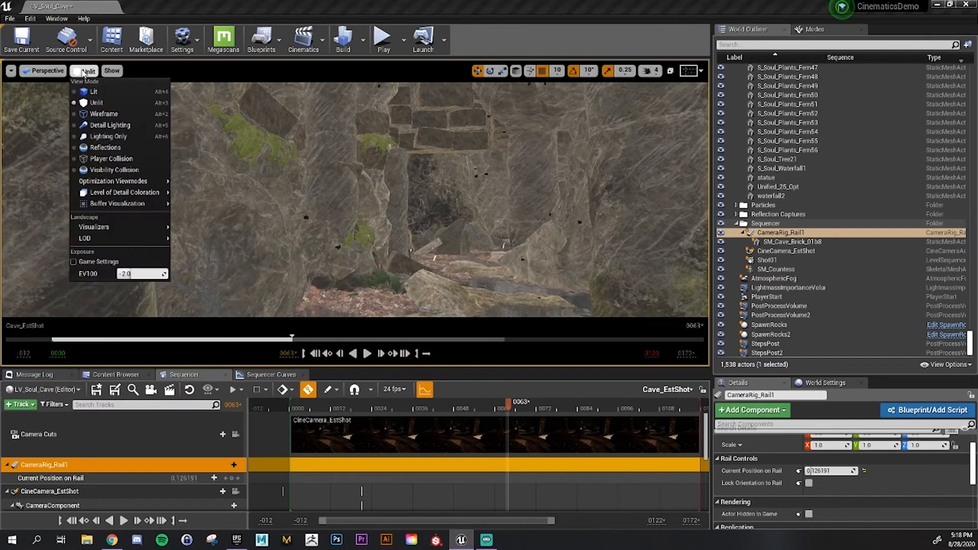
{"action": "left_click", "coordinate": [100, 95]}
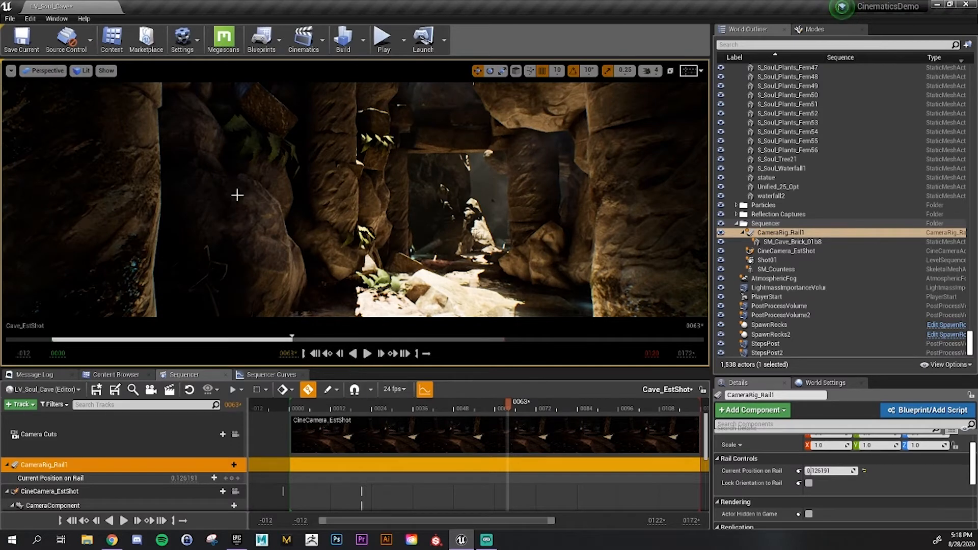
{"action": "left_click", "coordinate": [45, 71]}
{"action": "mouse_move", "coordinate": [59, 178]}
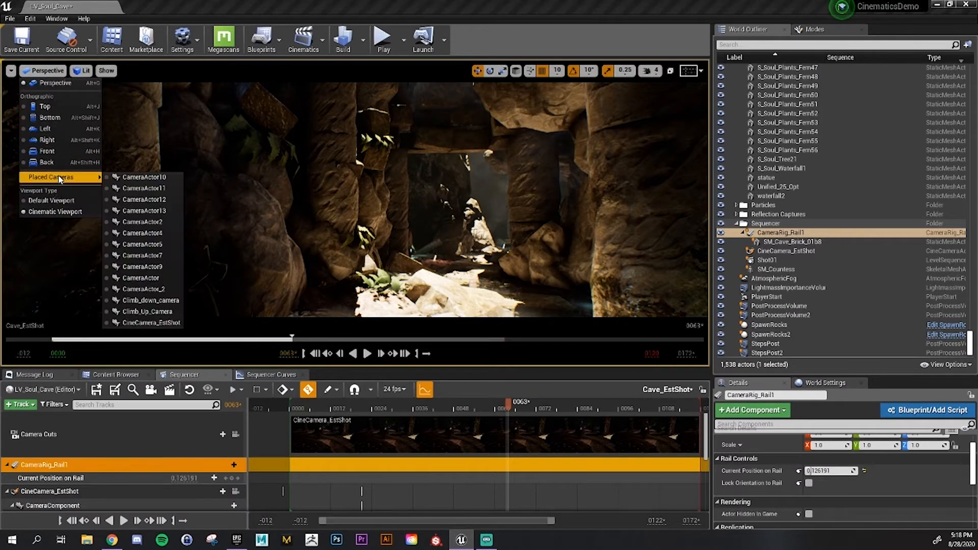
{"action": "left_click", "coordinate": [148, 325]}
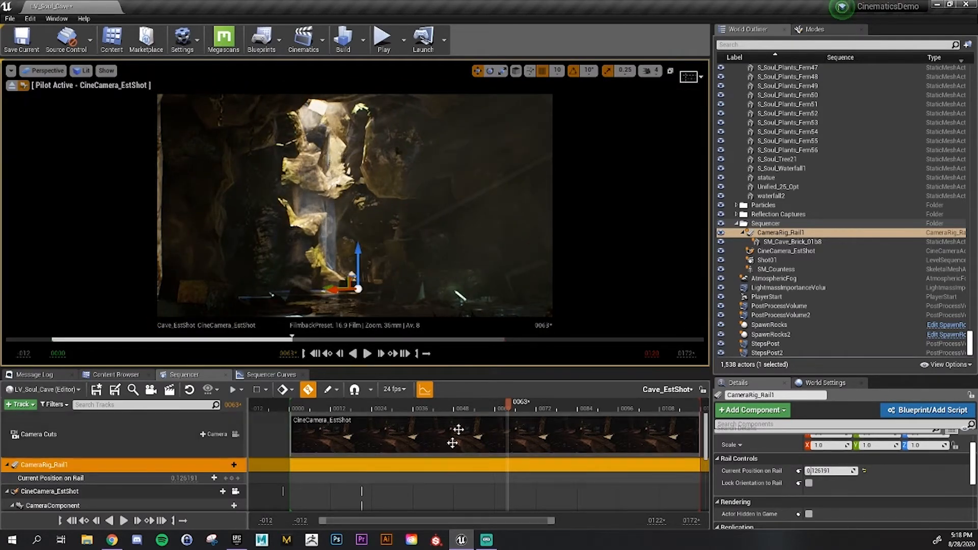
Scrub the establishing shot to frame 105, review its camera tracks and save the Cave_EstShot sequence
{"action": "left_click_drag", "start_coordinate": [469, 408], "coordinate": [652, 407]}
{"action": "scroll", "coordinate": [562, 422], "scroll_direction": "down", "scroll_amount": 5}
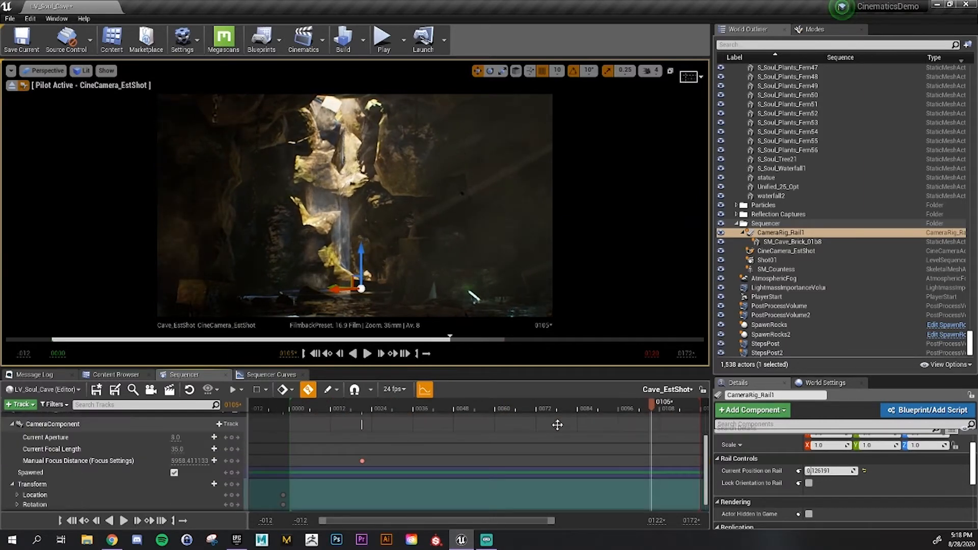
{"action": "left_click", "coordinate": [95, 392]}
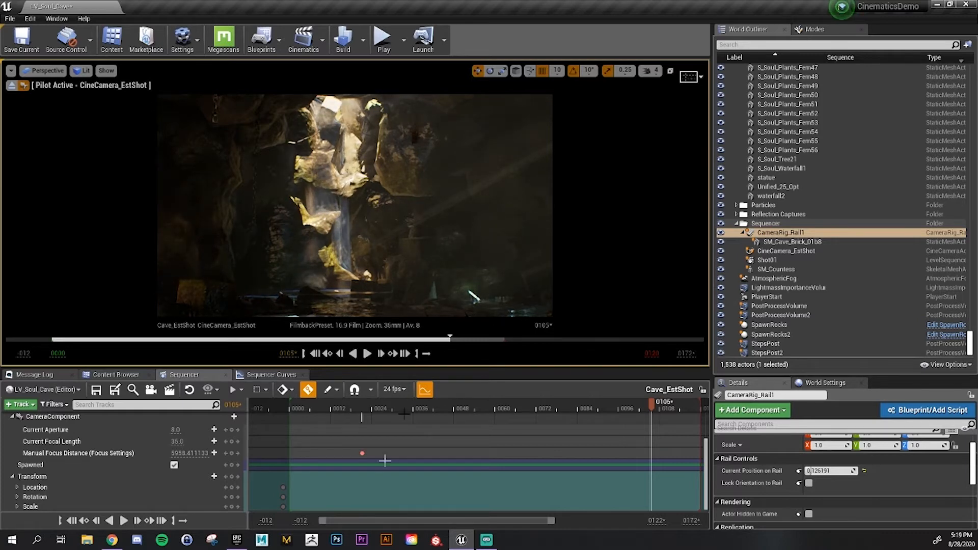
Open the Cave_CharacterCloseup level sequence from the LevelSequences folder, with more room for the lower editor area
{"action": "left_click_drag", "start_coordinate": [258, 367], "coordinate": [257, 325]}
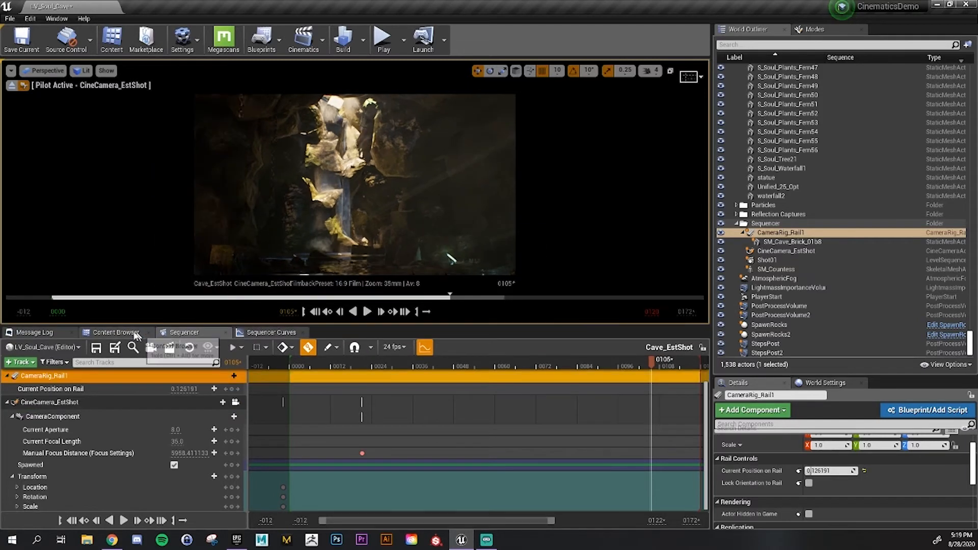
{"action": "left_click", "coordinate": [125, 335]}
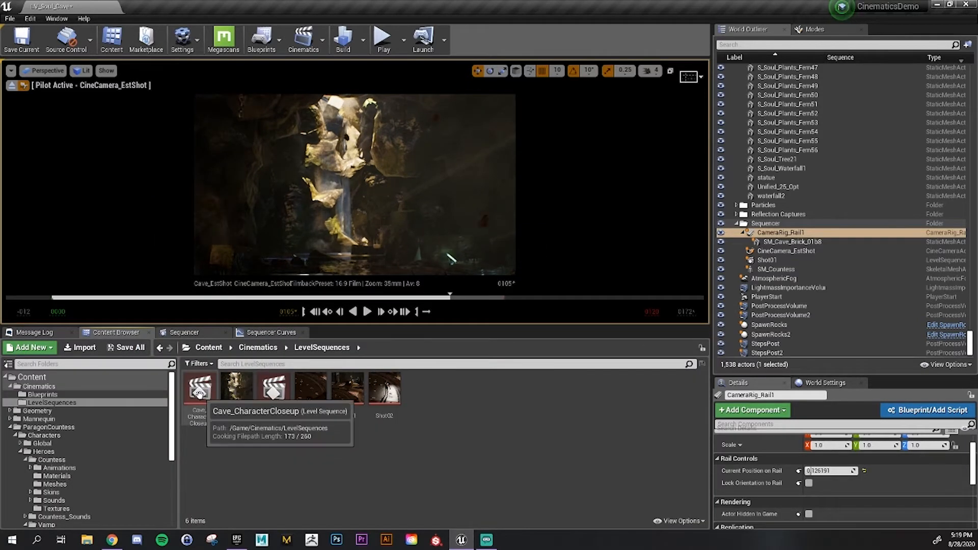
{"action": "double_click", "coordinate": [200, 415]}
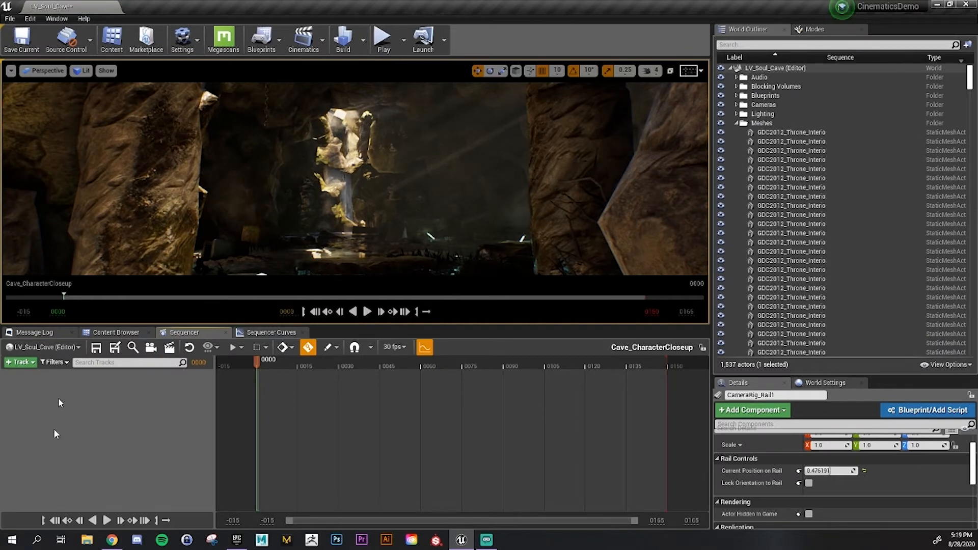
{"action": "left_click", "coordinate": [126, 334]}
{"action": "left_click", "coordinate": [184, 332]}
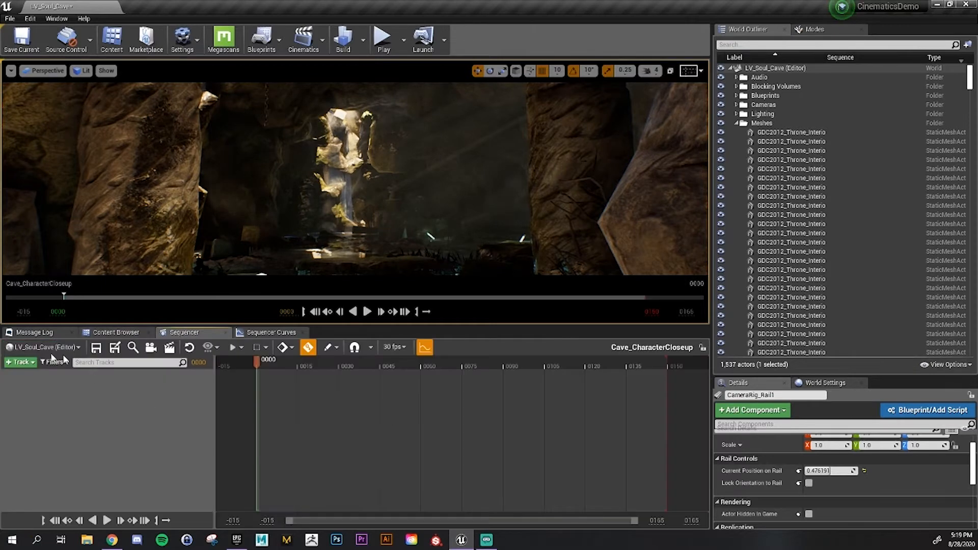
{"action": "left_click", "coordinate": [116, 332]}
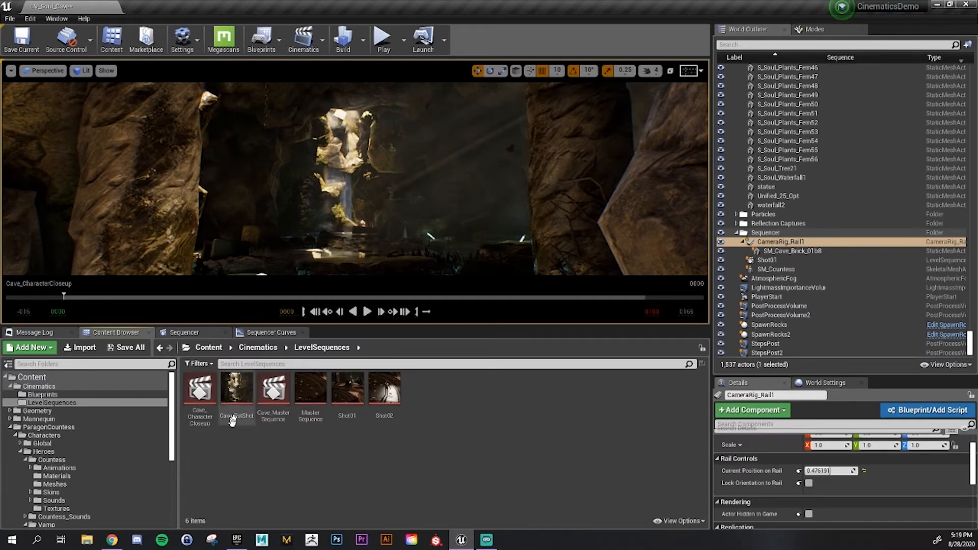
{"action": "left_click", "coordinate": [212, 403]}
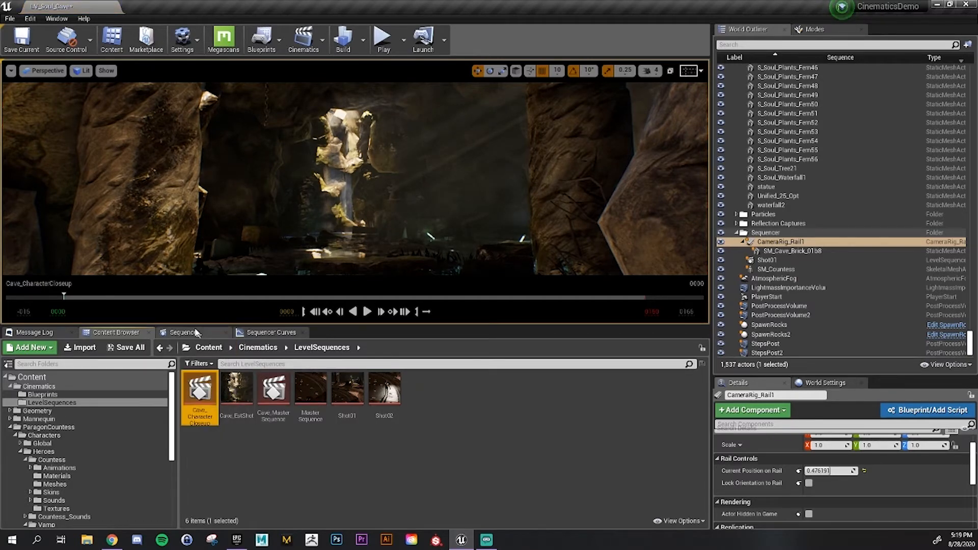
{"action": "left_click", "coordinate": [196, 332]}
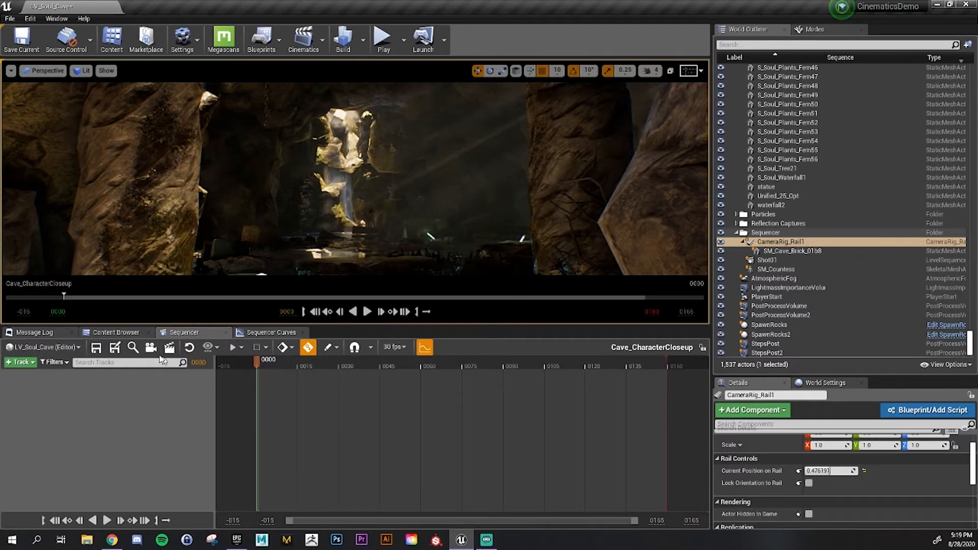
Create a new cine camera with a camera cut in Cave_CharacterCloseup, starting from a view beside the cave rocks
{"action": "right_click_drag", "start_coordinate": [294, 269], "coordinate": [309, 273]}
{"action": "right_click_drag", "start_coordinate": [292, 319], "coordinate": [292, 319]}
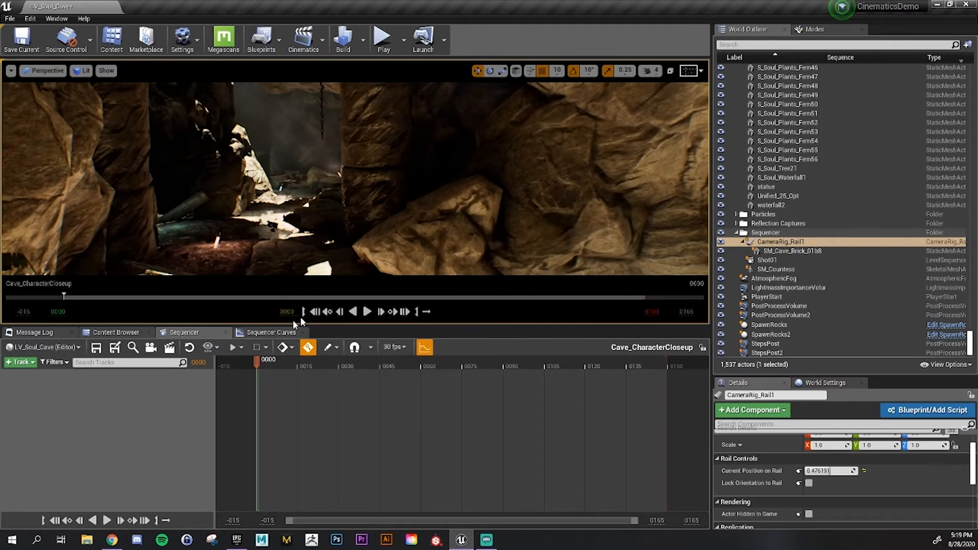
{"action": "left_click", "coordinate": [151, 351]}
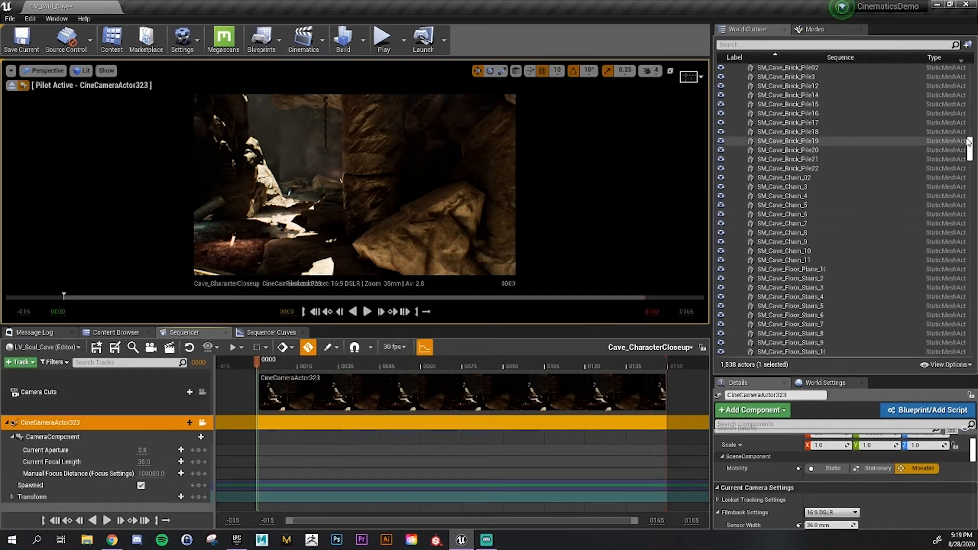
Rename the new cine camera actor as CineCamera_CharacterCloseup
{"action": "left_click_drag", "start_coordinate": [970, 147], "coordinate": [971, 363]}
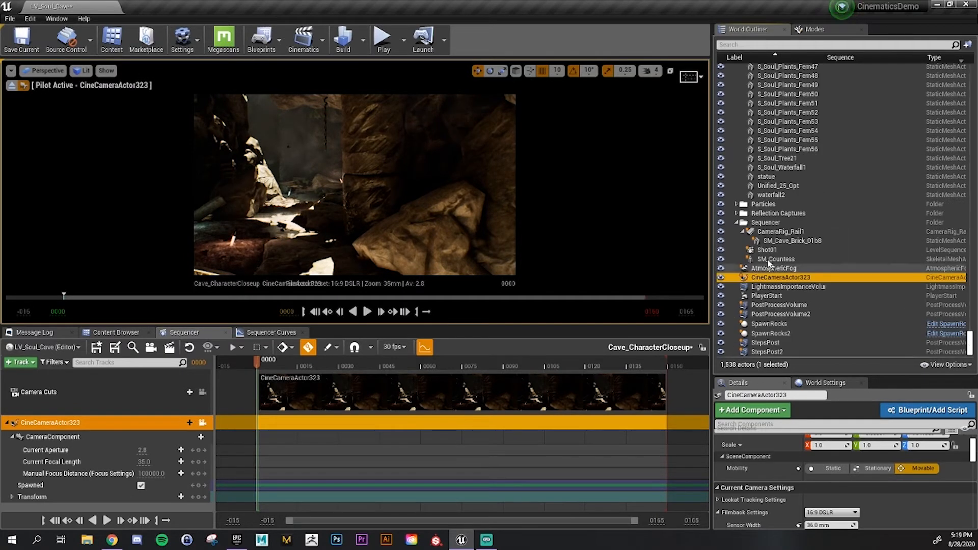
{"action": "left_click", "coordinate": [794, 278]}
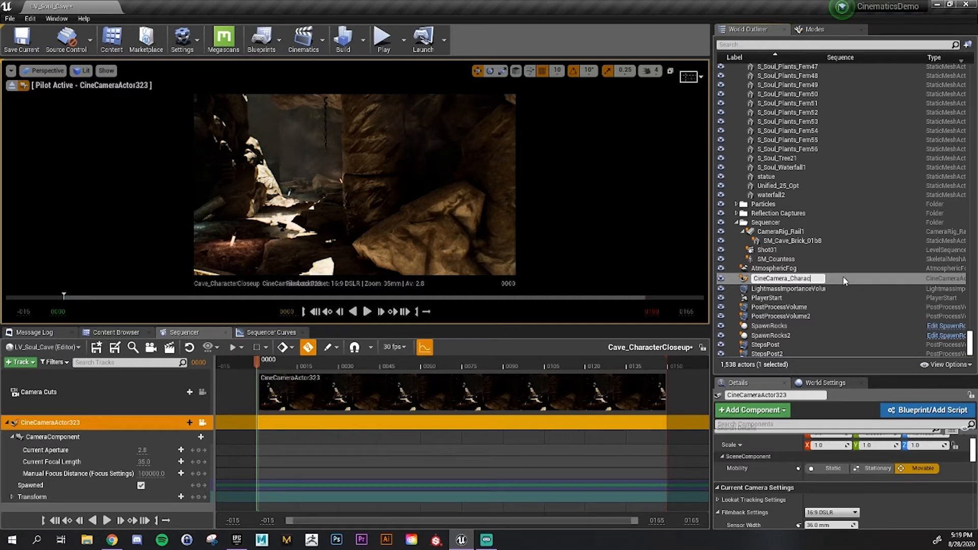
{"action": "type", "text": "CineCamera_CharacterCloseup"}
{"action": "key", "text": "Return"}
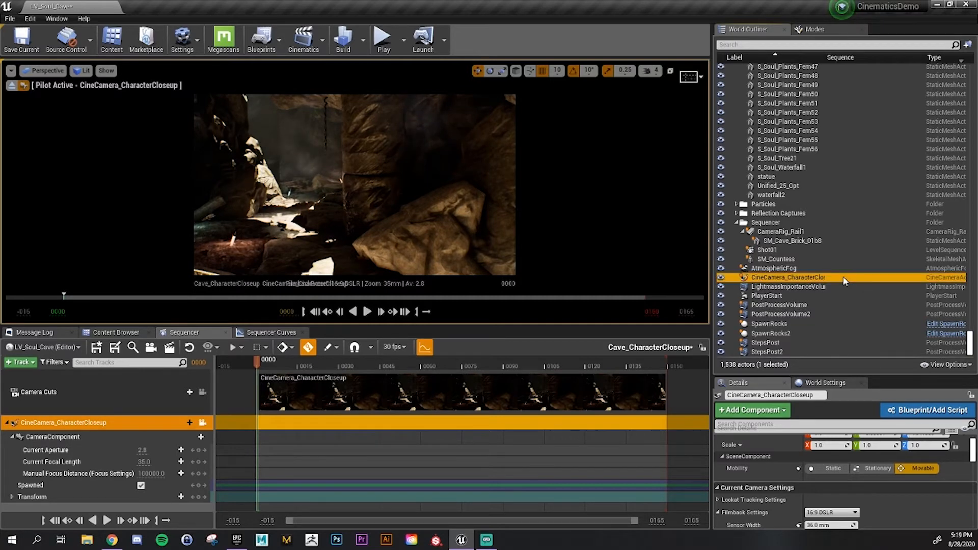
Save the closeup sequence and move CineCamera_CharacterCloseup into the Sequencer folder of the level's actors
{"action": "left_click", "coordinate": [96, 347]}
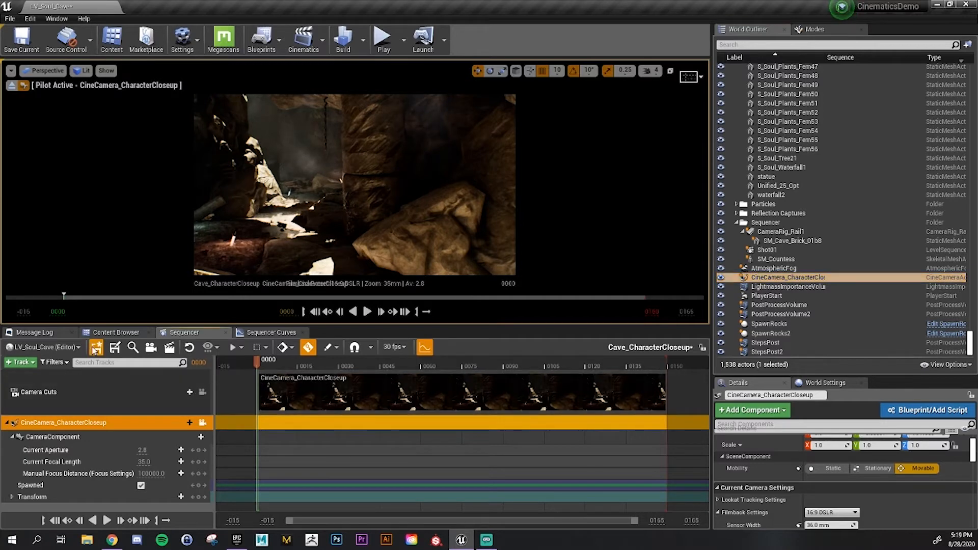
{"action": "left_click_drag", "start_coordinate": [784, 277], "coordinate": [766, 225]}
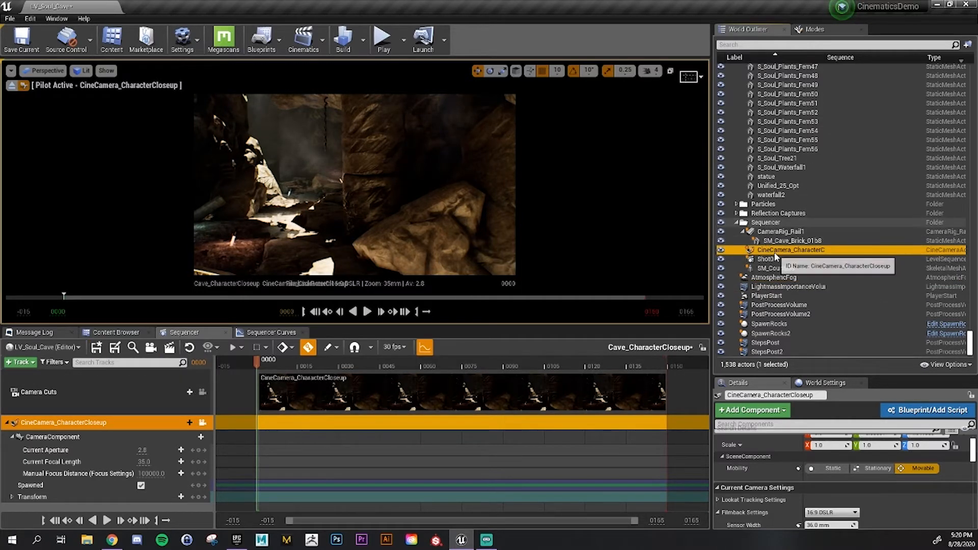
{"action": "left_click", "coordinate": [777, 224]}
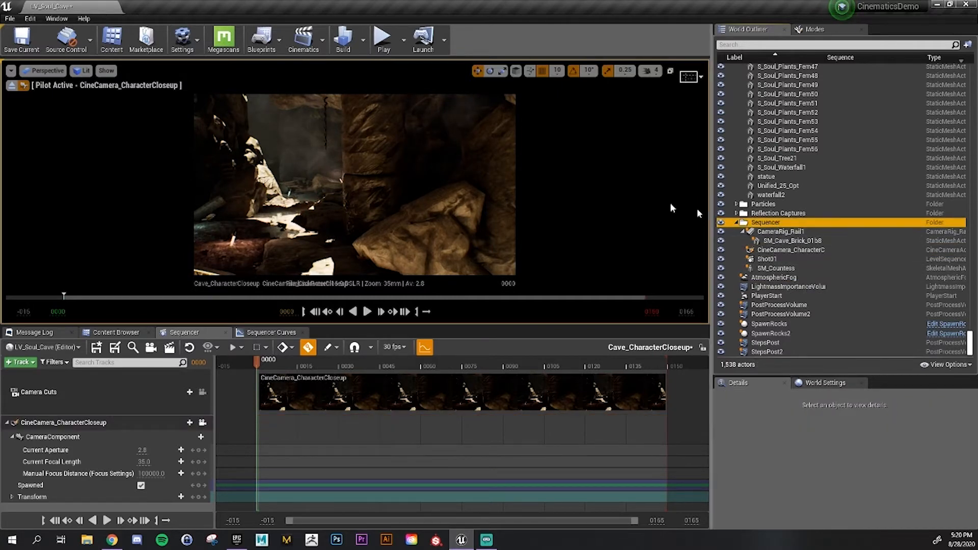
Examine CameraRig_Rail1 in the Sequencer folder, with its attached SM_Cave_Brick_01b8 mesh and its properties
{"action": "right_click_drag", "start_coordinate": [396, 213], "coordinate": [391, 214]}
{"action": "right_click", "coordinate": [408, 178]}
{"action": "left_click", "coordinate": [334, 237]}
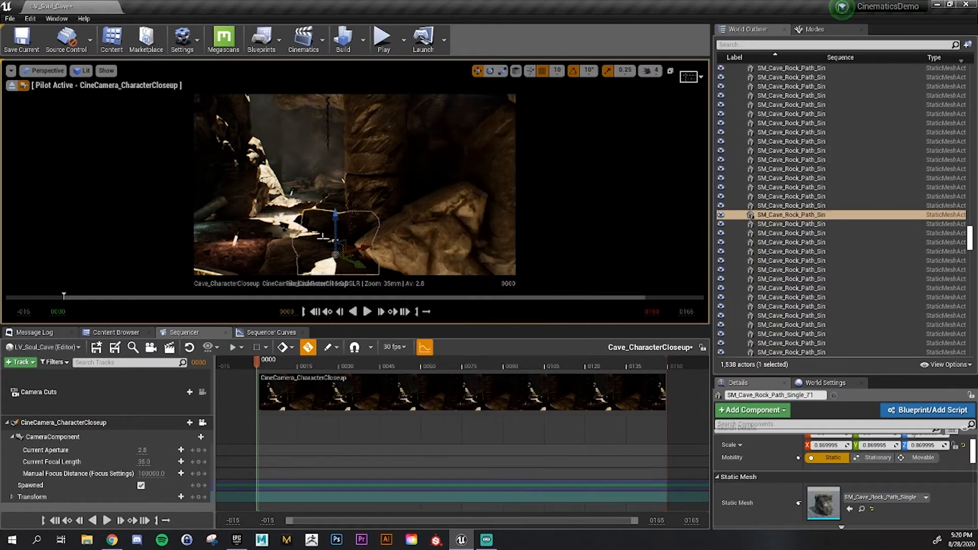
{"action": "left_click_drag", "start_coordinate": [970, 239], "coordinate": [969, 344]}
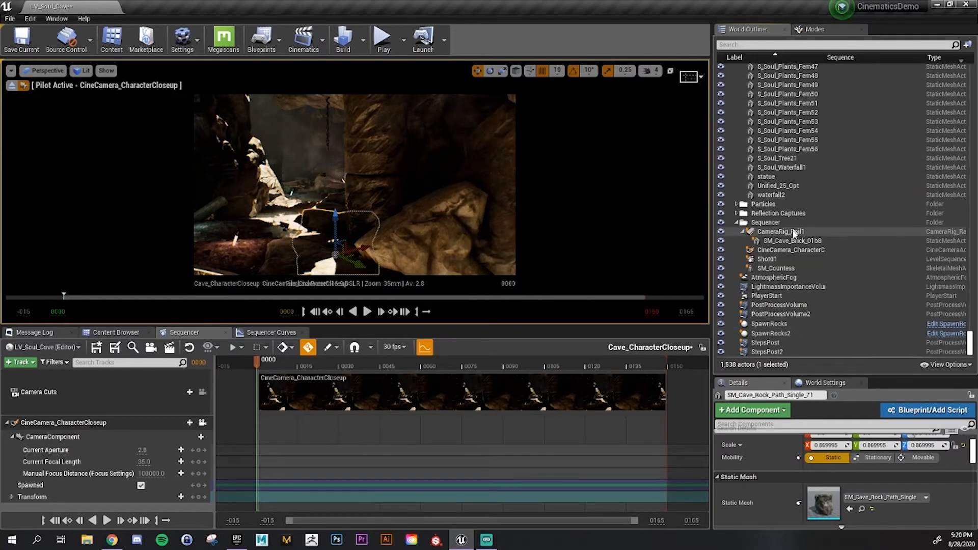
{"action": "left_click", "coordinate": [782, 241]}
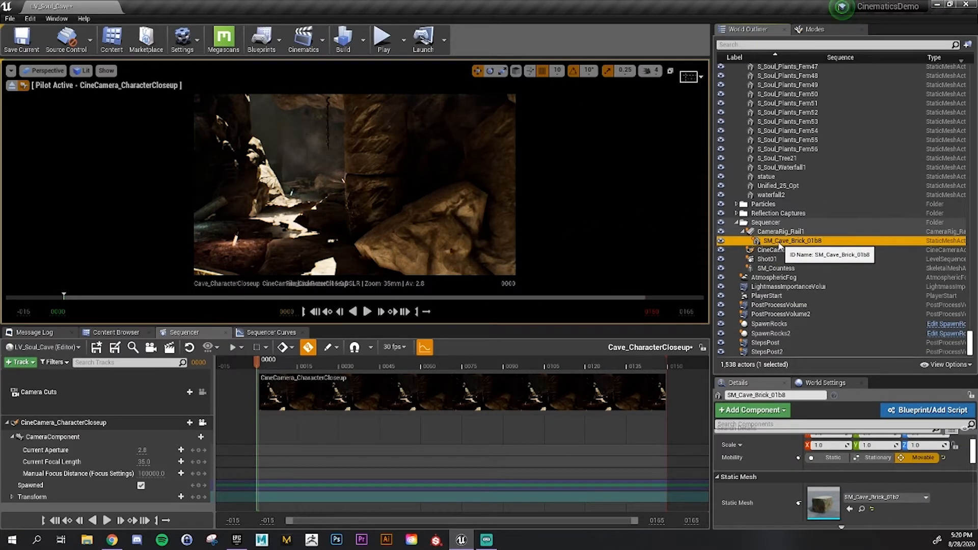
{"action": "left_click_drag", "start_coordinate": [782, 245], "coordinate": [782, 233]}
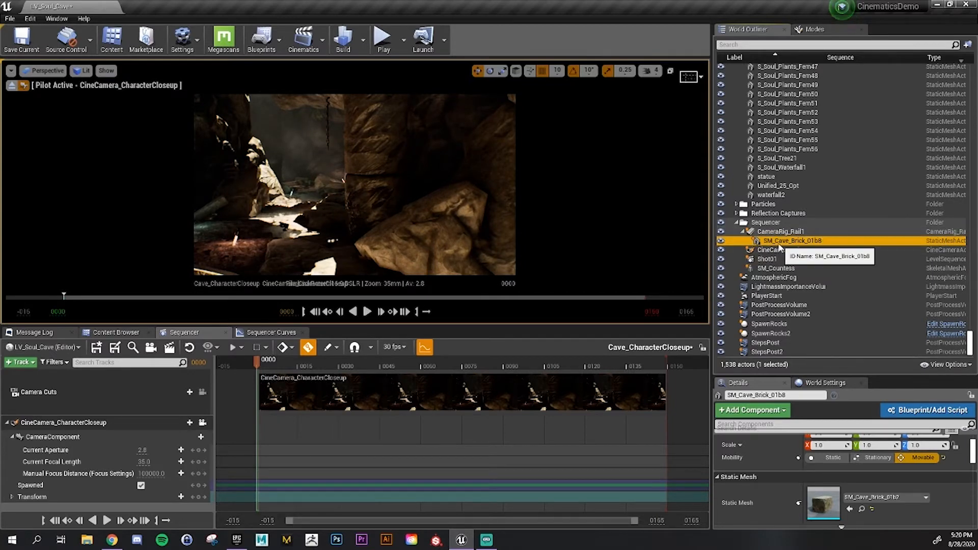
{"action": "left_click_drag", "start_coordinate": [781, 243], "coordinate": [782, 233]}
{"action": "left_click", "coordinate": [803, 232]}
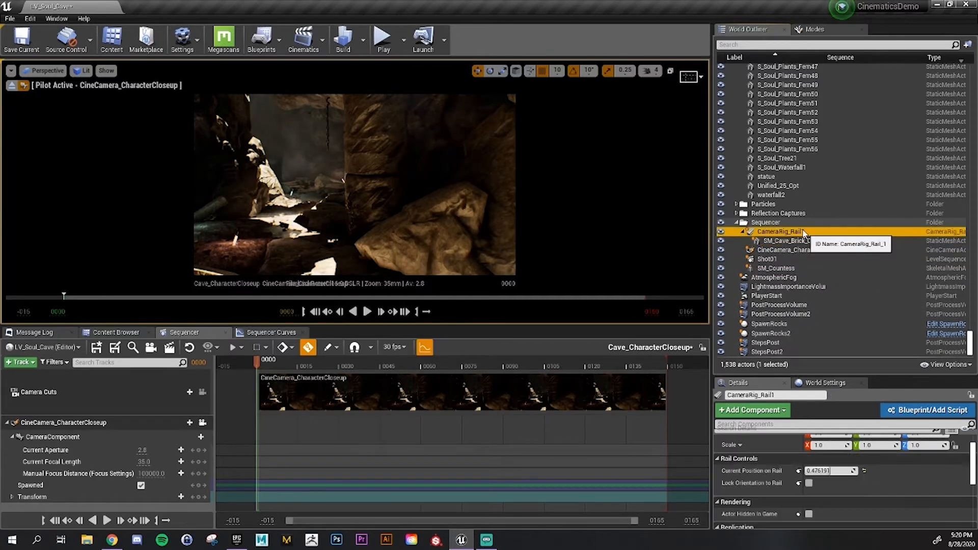
{"action": "scroll", "coordinate": [738, 452], "scroll_direction": "down", "scroll_amount": 4}
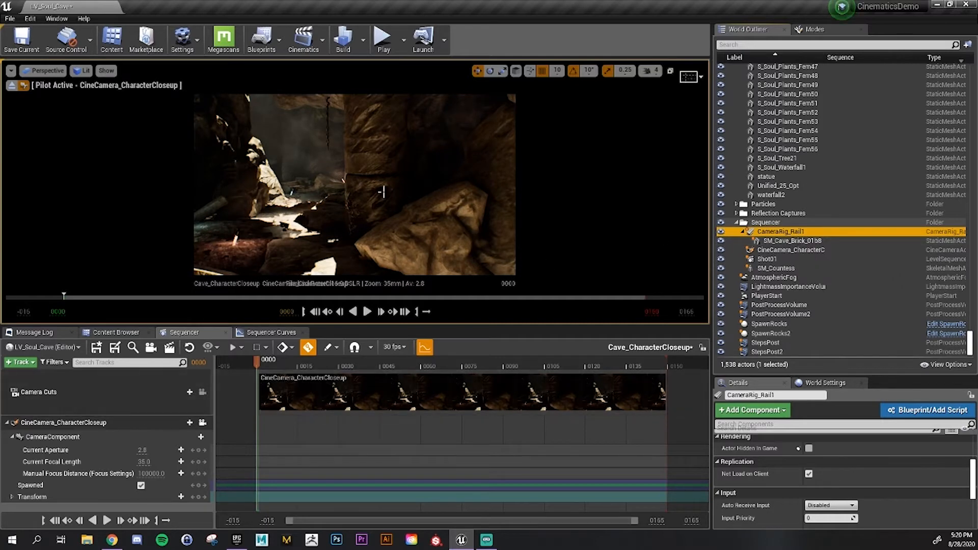
Frame the SM_Countess character through the piloted CineCamera_CharacterCloseup
{"action": "right_click_drag", "start_coordinate": [224, 224], "coordinate": [168, 232]}
{"action": "left_click", "coordinate": [67, 422]}
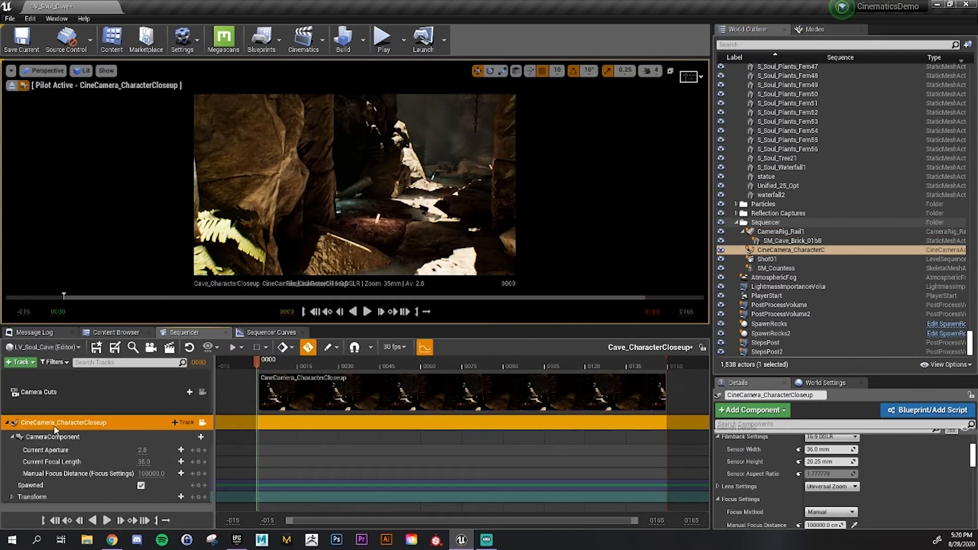
{"action": "right_click_drag", "start_coordinate": [311, 219], "coordinate": [315, 219]}
{"action": "right_click_drag", "start_coordinate": [326, 184], "coordinate": [331, 183]}
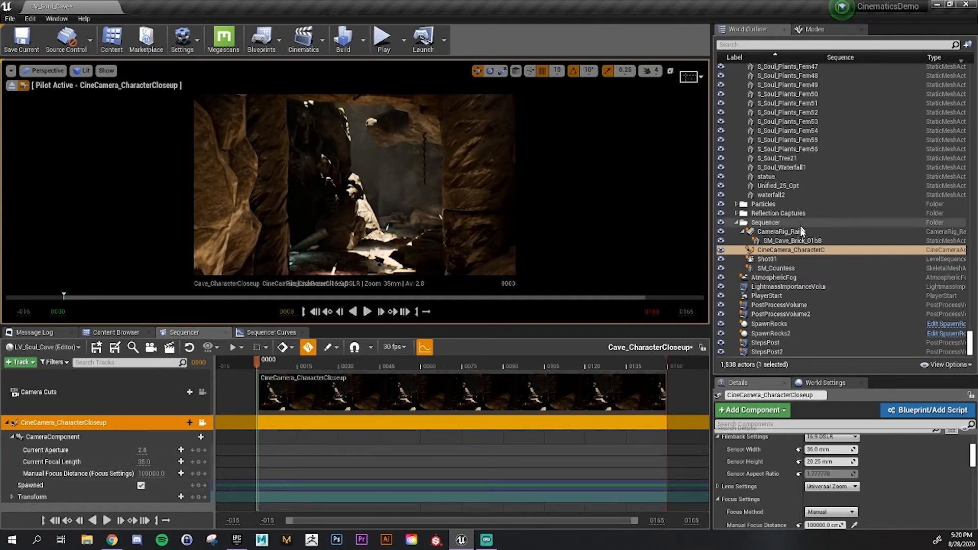
{"action": "left_click", "coordinate": [790, 268]}
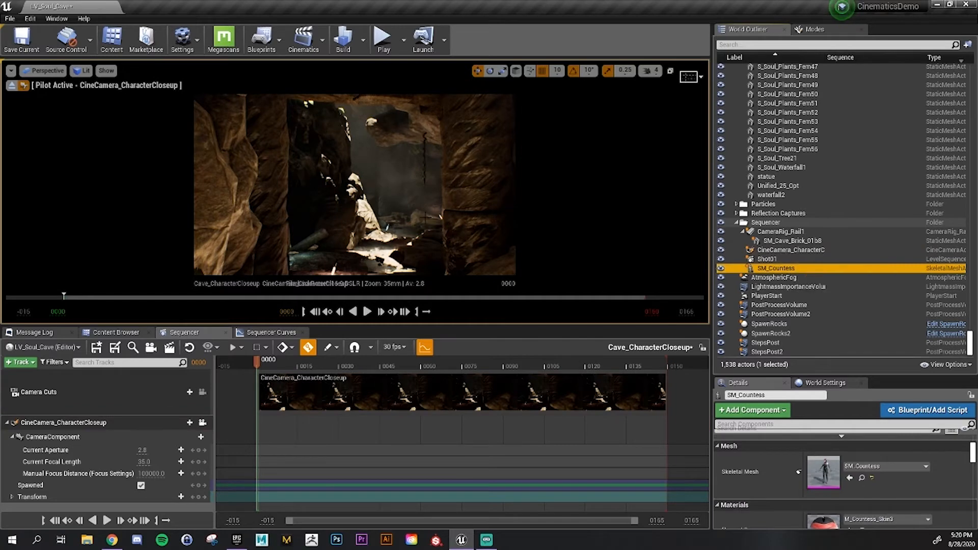
{"action": "key", "text": "f"}
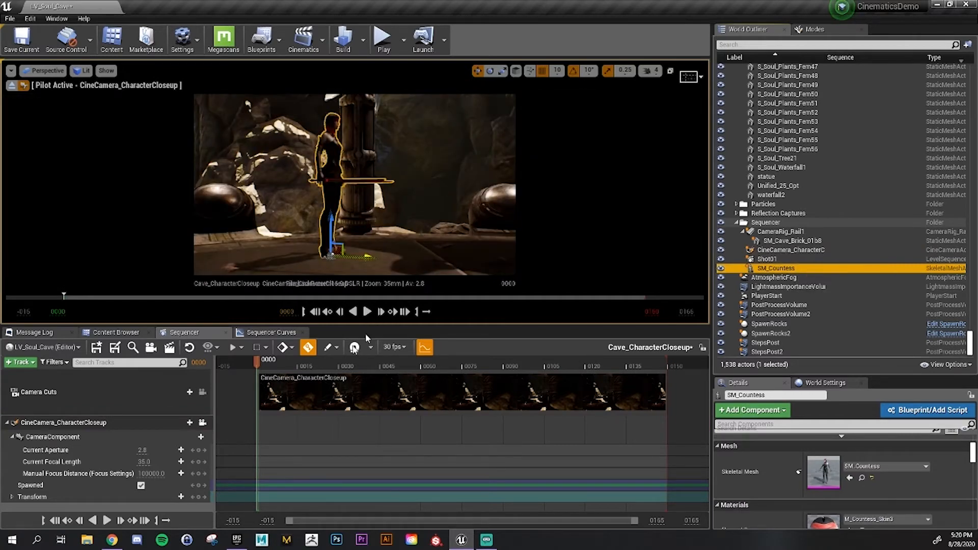
Set the closeup camera's filmback to the 16:9 Film preset and save the sequence
{"action": "left_click", "coordinate": [62, 422]}
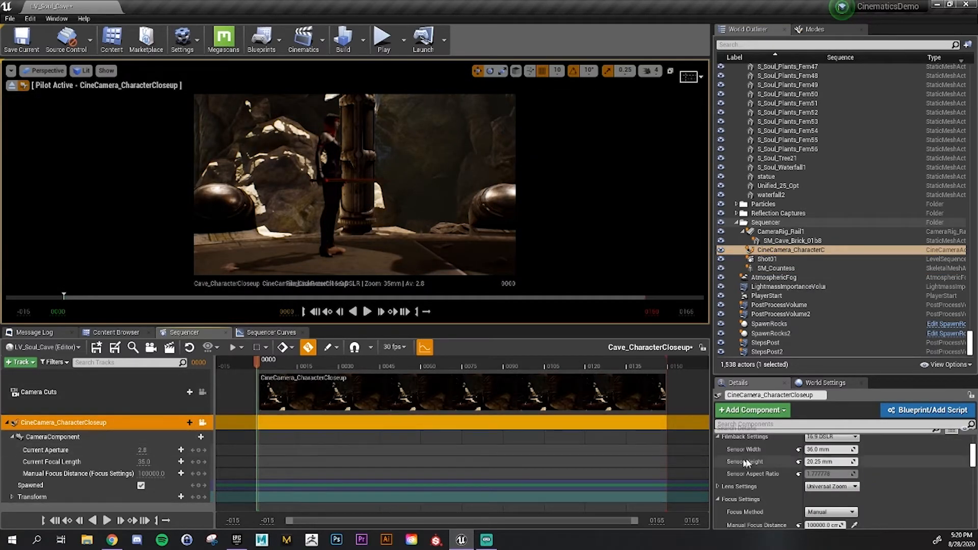
{"action": "scroll", "coordinate": [746, 462], "scroll_direction": "up", "scroll_amount": 1}
{"action": "left_click", "coordinate": [831, 453]}
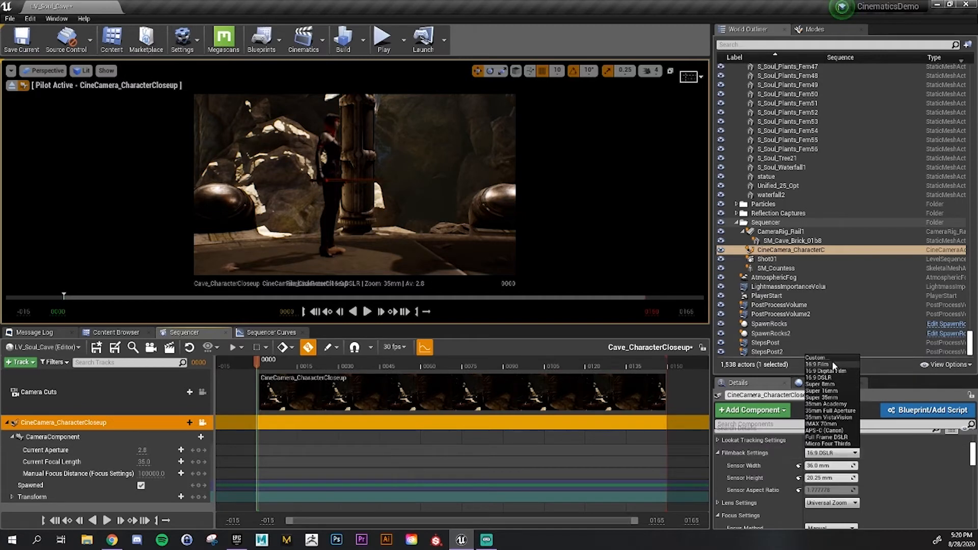
{"action": "left_click", "coordinate": [832, 363]}
{"action": "scroll", "coordinate": [862, 463], "scroll_direction": "up", "scroll_amount": 3}
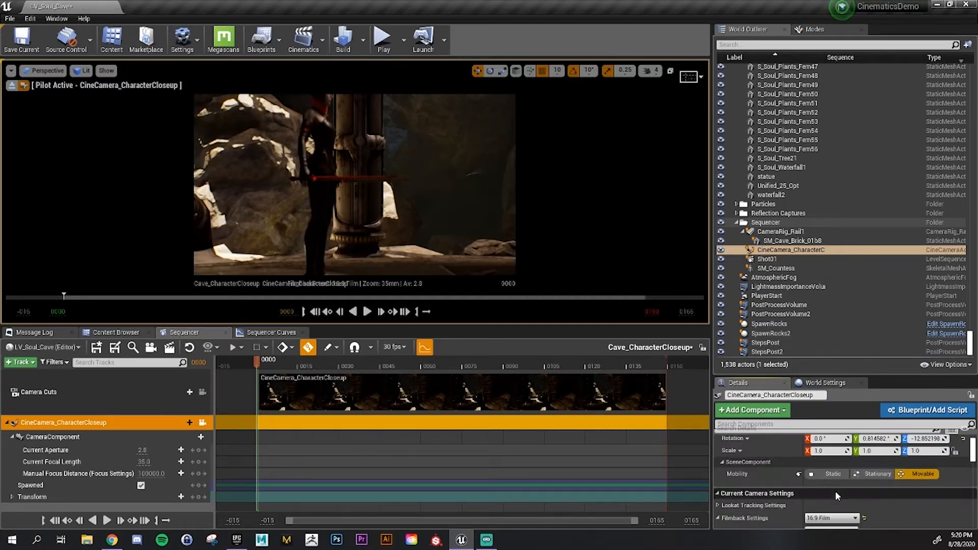
{"action": "scroll", "coordinate": [804, 494], "scroll_direction": "up", "scroll_amount": 1}
{"action": "scroll", "coordinate": [777, 494], "scroll_direction": "down", "scroll_amount": 3}
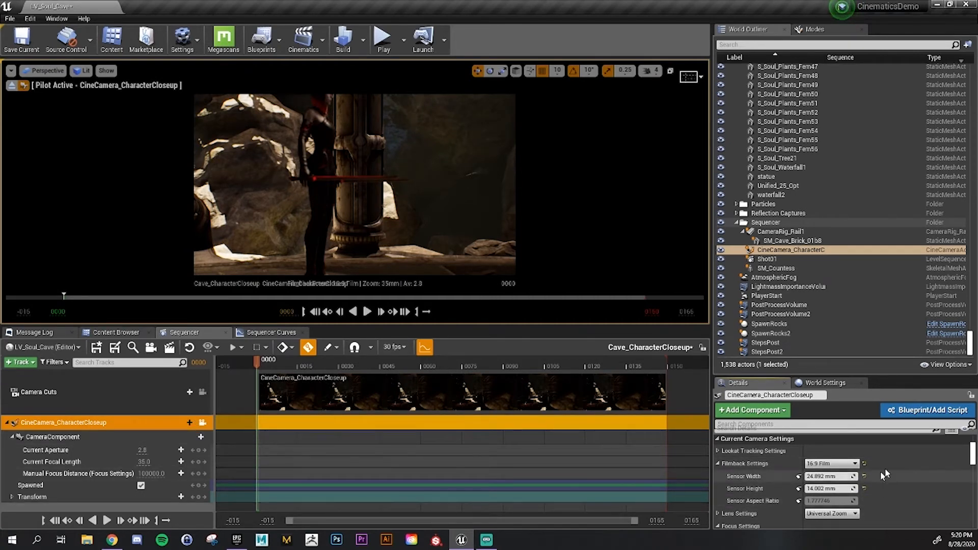
{"action": "scroll", "coordinate": [885, 473], "scroll_direction": "down", "scroll_amount": 1}
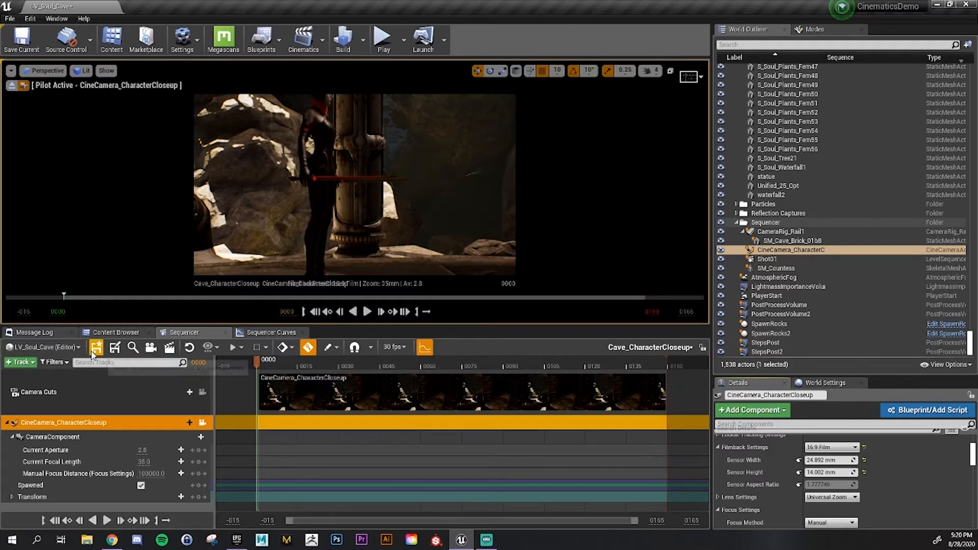
{"action": "left_click", "coordinate": [95, 347]}
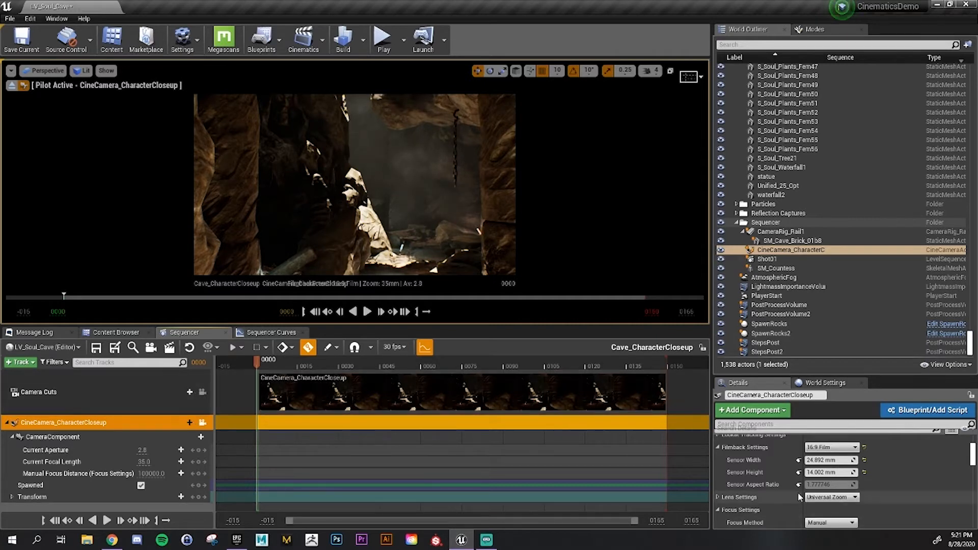
Look over the camera's focus settings and bring the piloted camera to the SM_Countess character
{"action": "scroll", "coordinate": [830, 493], "scroll_direction": "down", "scroll_amount": 2}
{"action": "scroll", "coordinate": [830, 493], "scroll_direction": "down", "scroll_amount": 5}
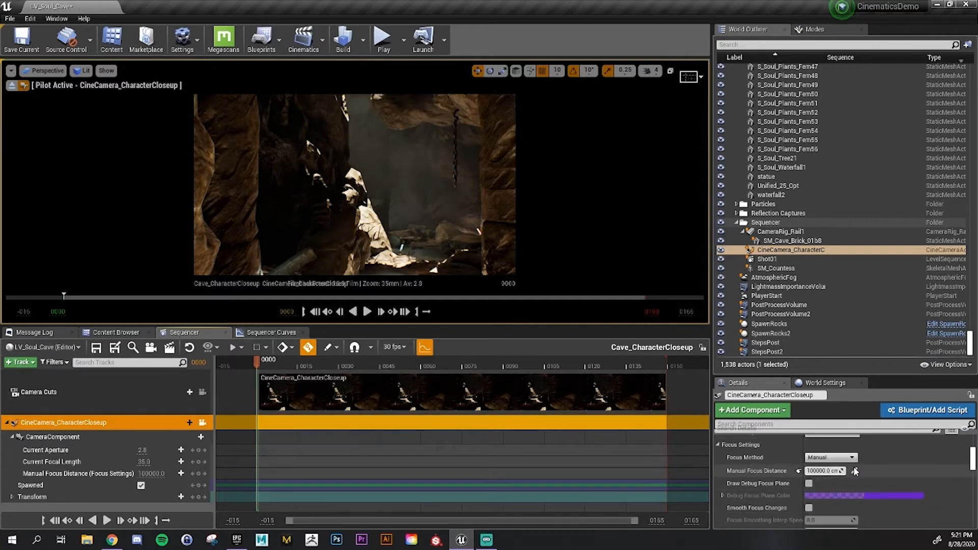
{"action": "right_click_drag", "start_coordinate": [377, 219], "coordinate": [448, 229]}
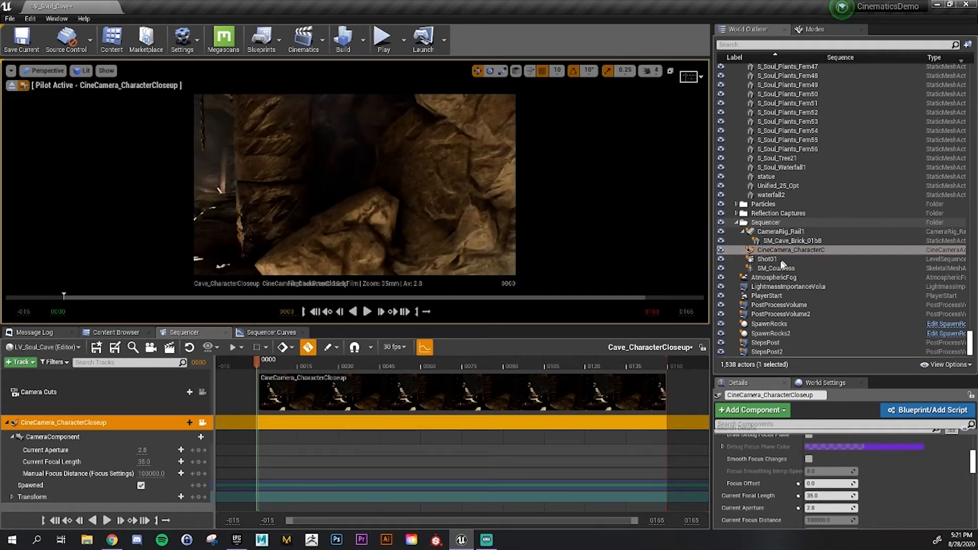
{"action": "left_click", "coordinate": [775, 268]}
{"action": "right_click_drag", "start_coordinate": [360, 192], "coordinate": [372, 278]}
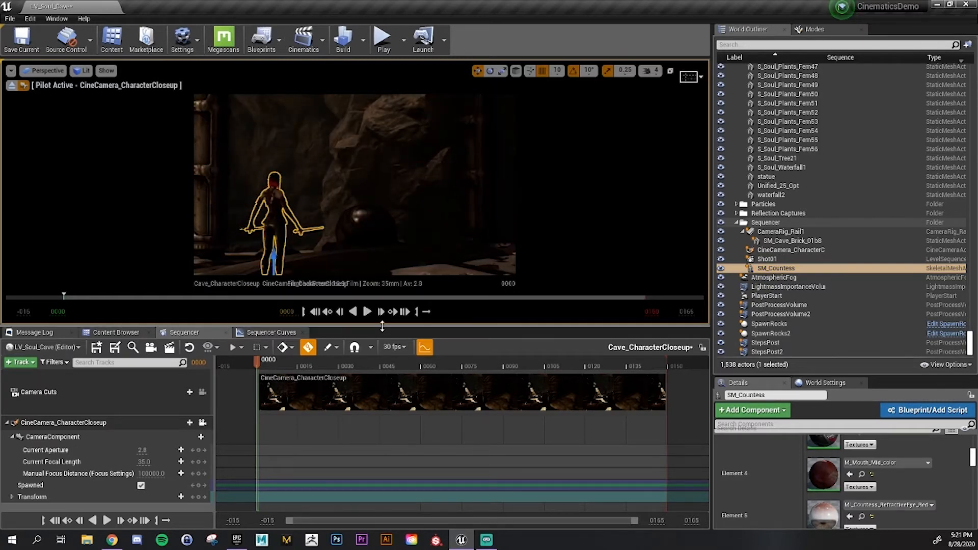
Enlarge the viewport in both directions and compose a full-body shot of SM_Countess from the front beside the pillar
{"action": "left_click_drag", "start_coordinate": [382, 326], "coordinate": [385, 485]}
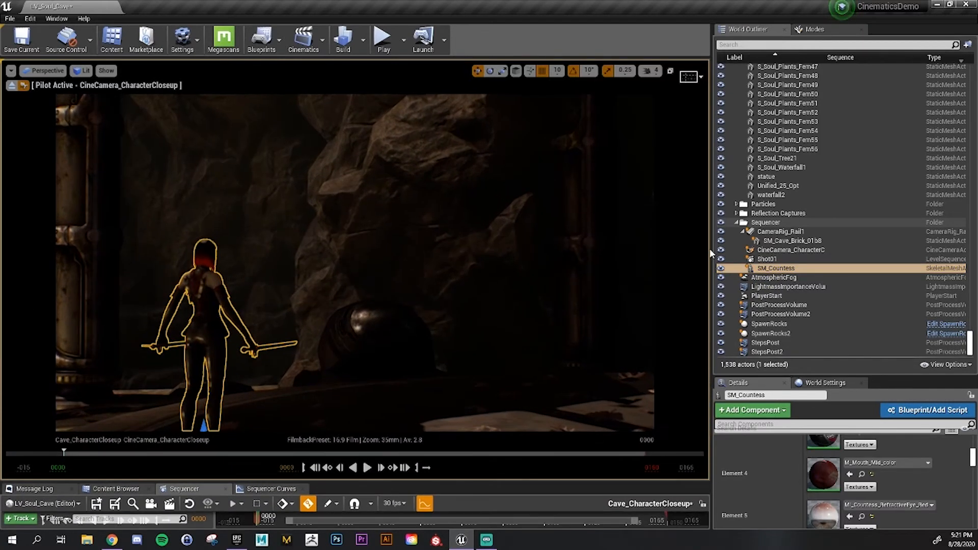
{"action": "left_click_drag", "start_coordinate": [710, 249], "coordinate": [867, 265]}
{"action": "right_click_drag", "start_coordinate": [560, 255], "coordinate": [685, 240]}
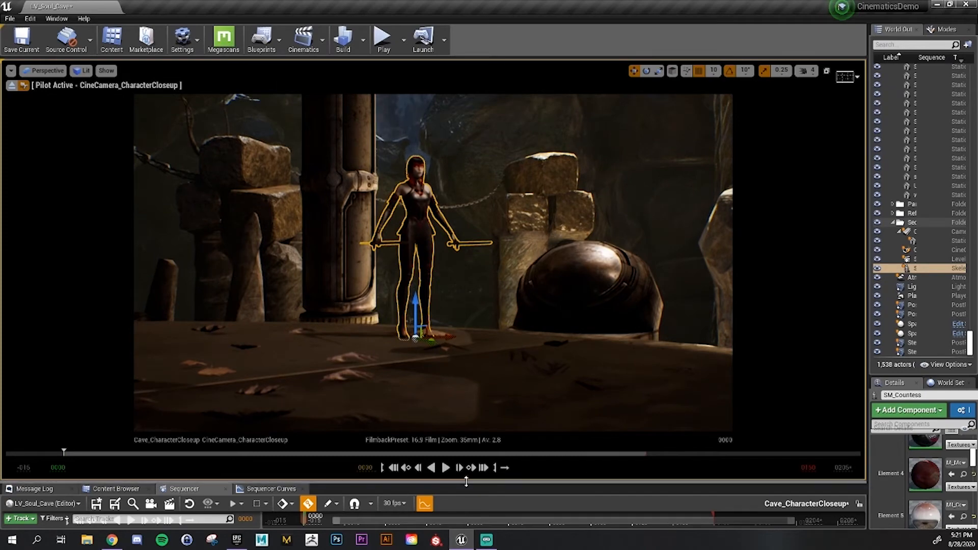
Restore room for the sequence tracks, key the closeup camera's Transform at frame 0 and select the camera
{"action": "left_click_drag", "start_coordinate": [466, 481], "coordinate": [458, 283]}
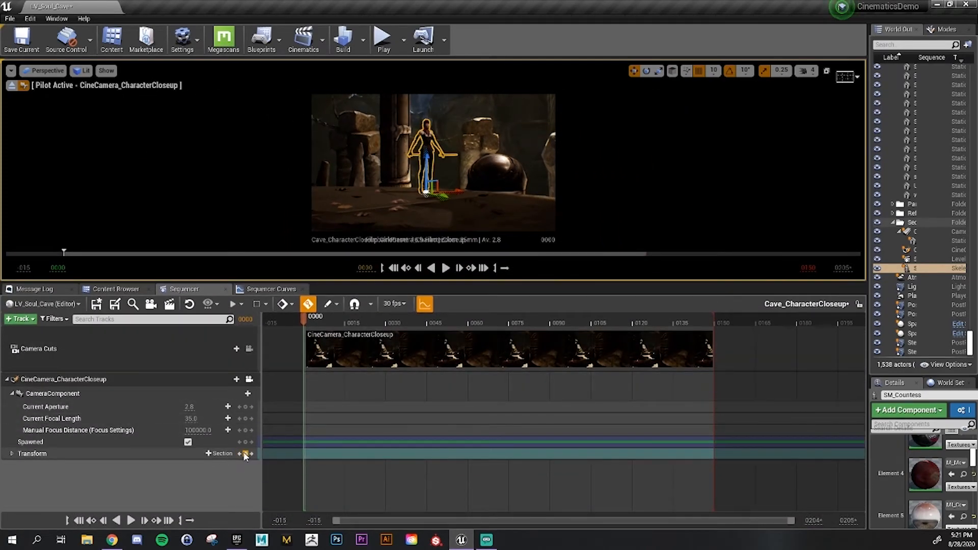
{"action": "left_click", "coordinate": [59, 379]}
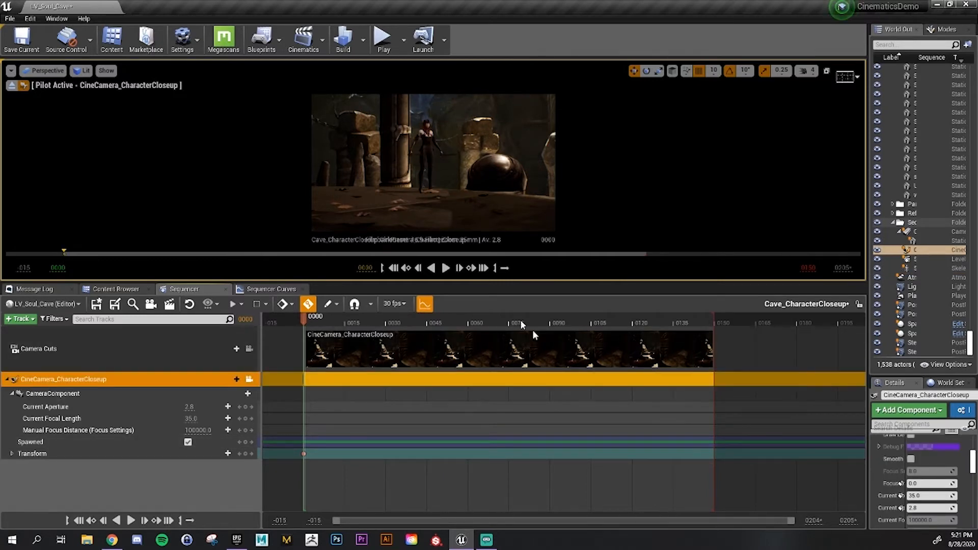
Add the SM_Countess character from the level to the closeup sequence and select its Transform track
{"action": "left_click", "coordinate": [423, 140]}
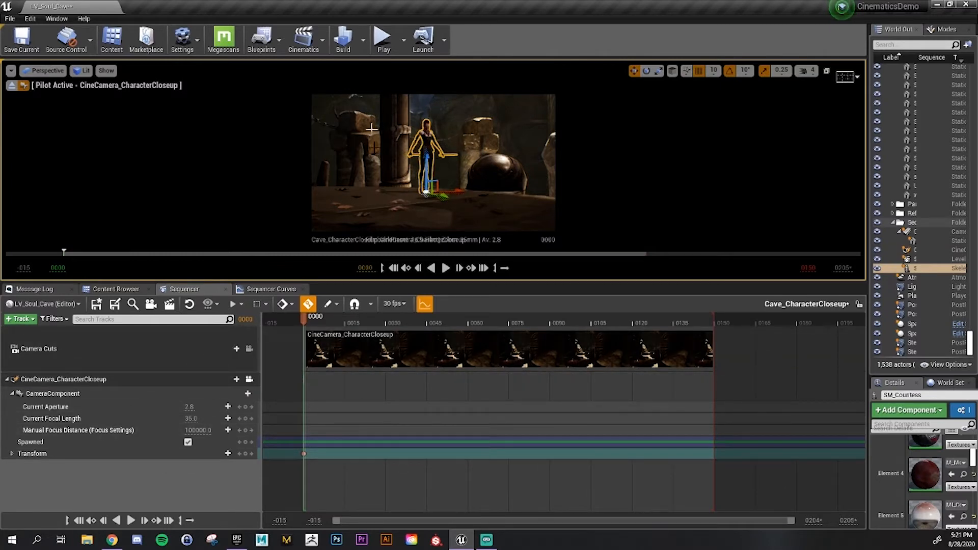
{"action": "left_click", "coordinate": [10, 320]}
{"action": "mouse_move", "coordinate": [61, 330]}
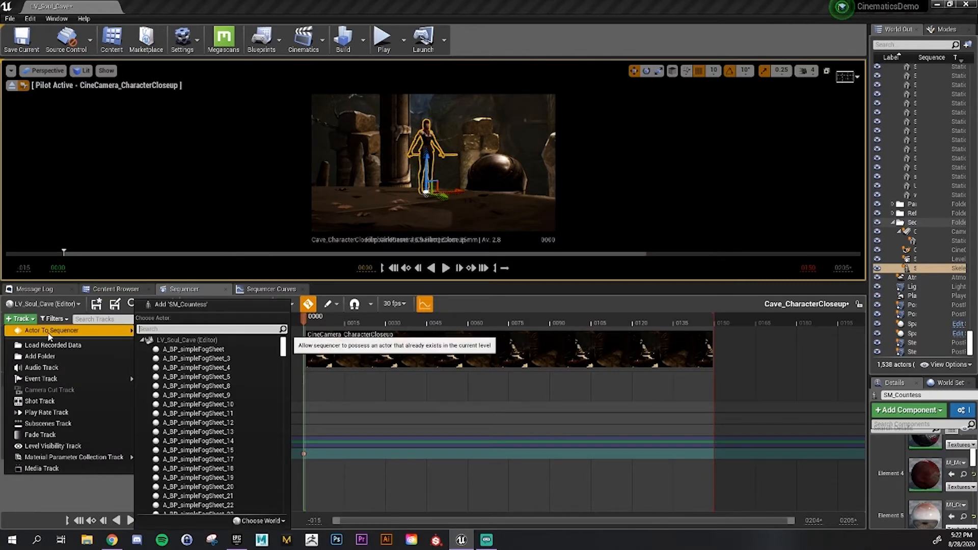
{"action": "left_click", "coordinate": [180, 306]}
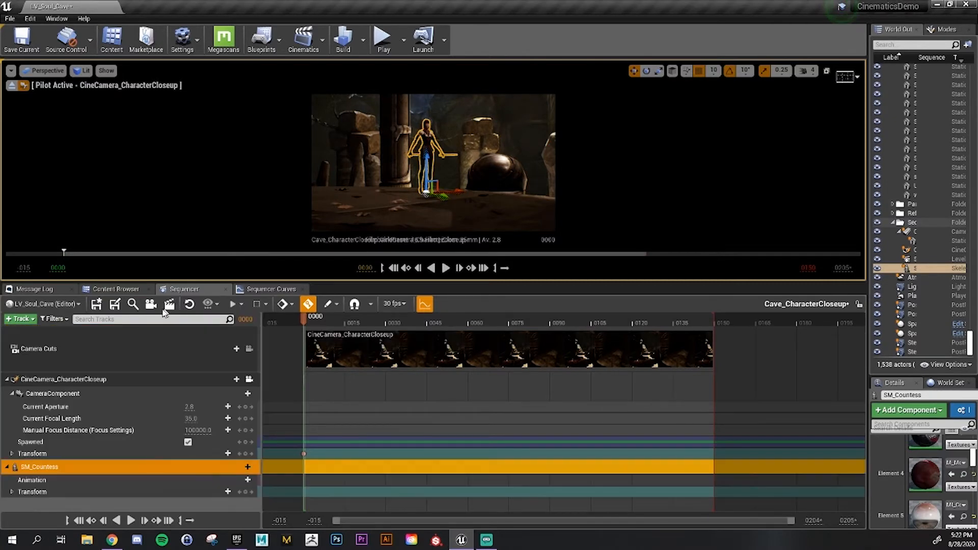
{"action": "left_click", "coordinate": [49, 493]}
{"action": "left_click", "coordinate": [53, 481]}
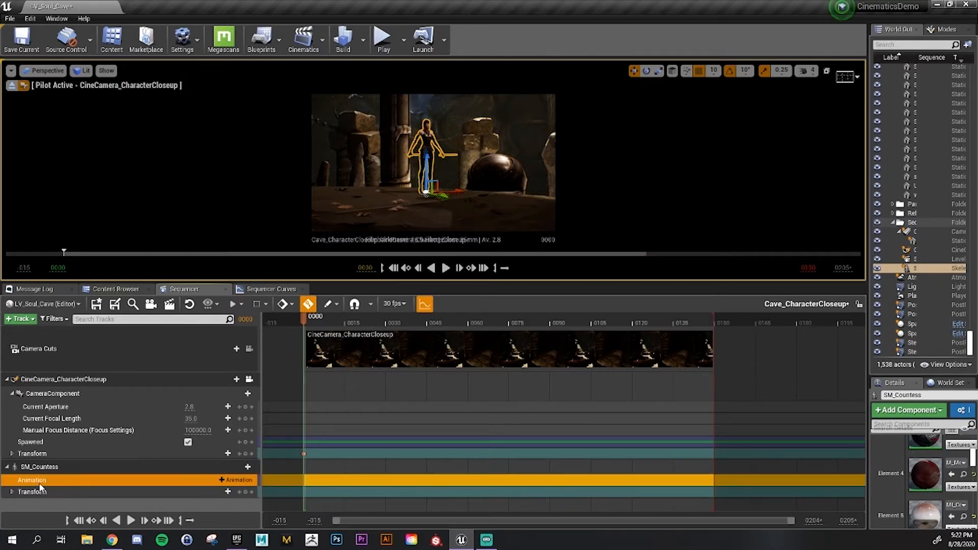
{"action": "left_click", "coordinate": [39, 492]}
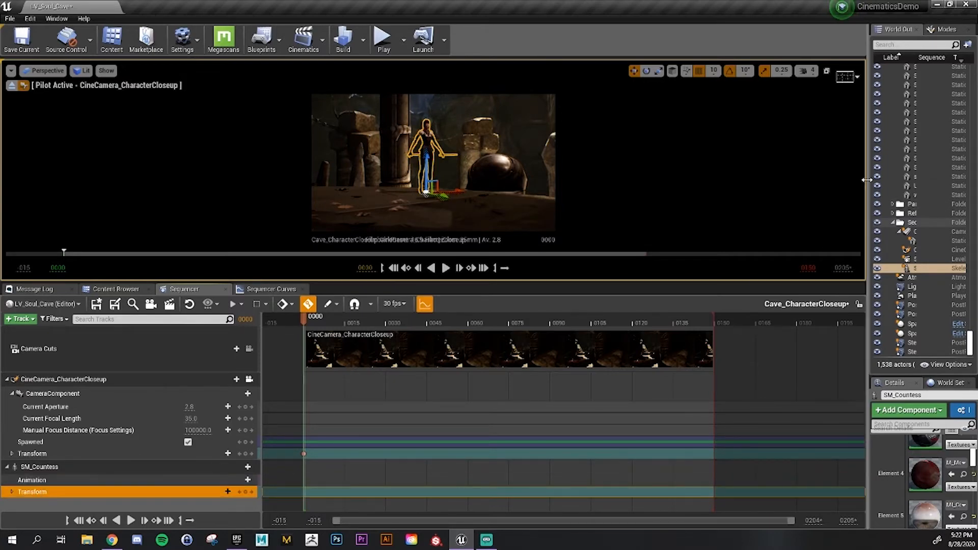
Enlarge the Details area for SM_Countess, adjust the piloted framing and key the character's Transform at frame 0
{"action": "left_click_drag", "start_coordinate": [866, 179], "coordinate": [690, 189]}
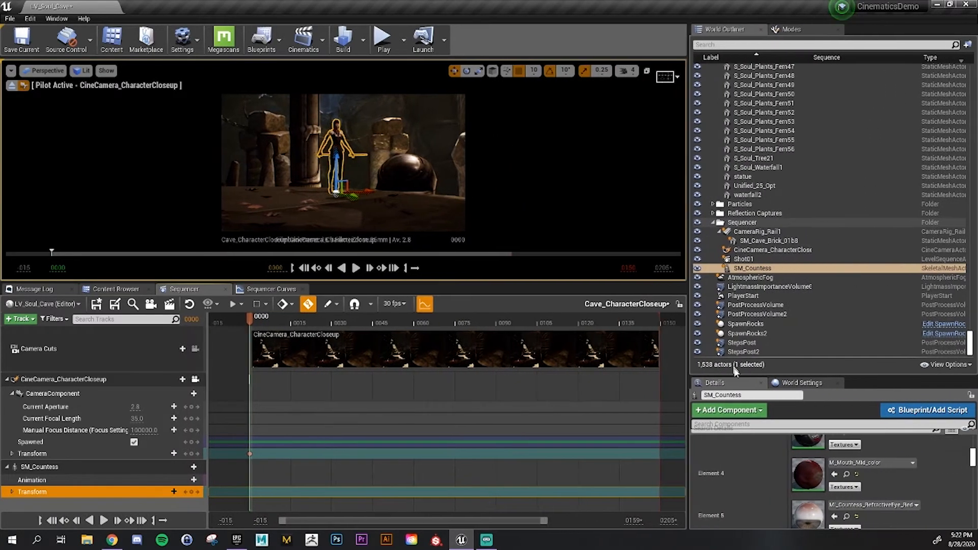
{"action": "left_click_drag", "start_coordinate": [734, 371], "coordinate": [735, 135]}
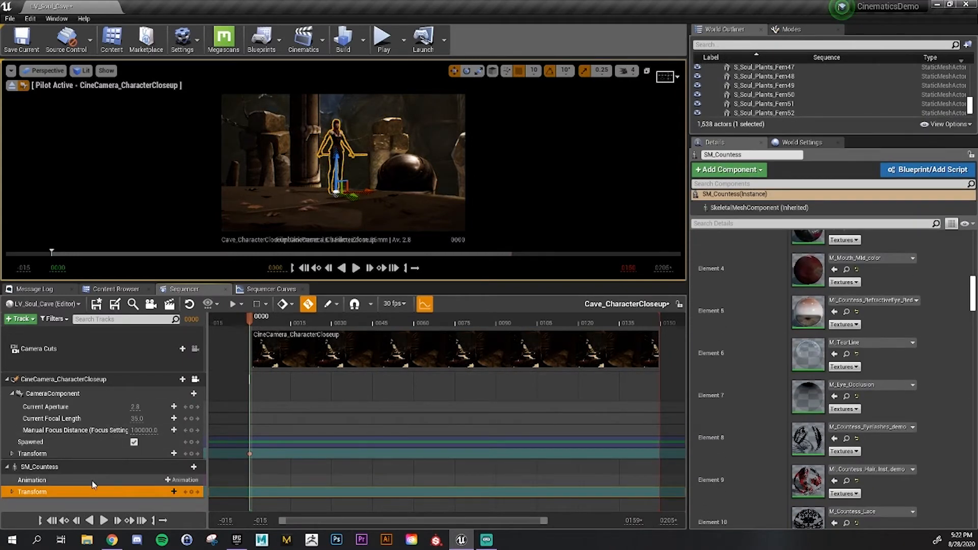
{"action": "right_click_drag", "start_coordinate": [316, 189], "coordinate": [290, 186]}
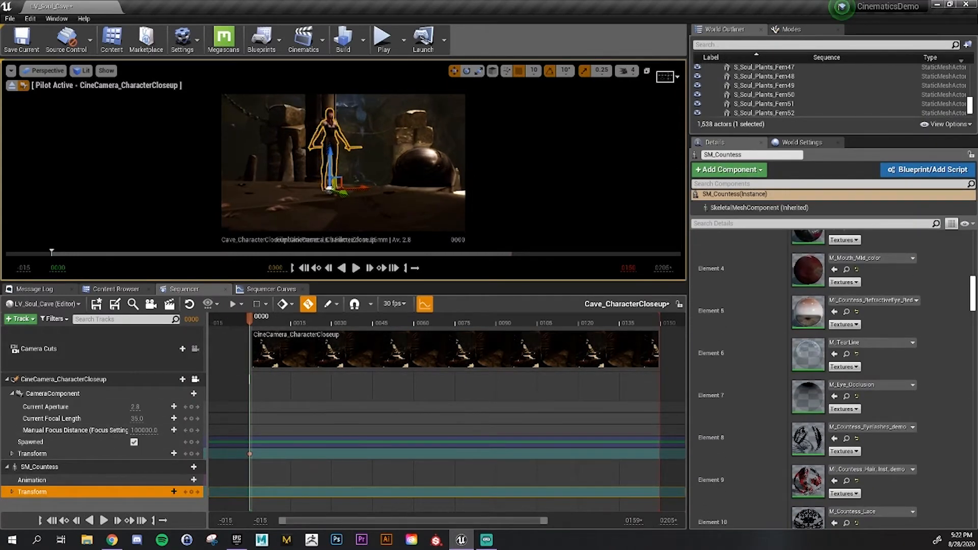
{"action": "left_click", "coordinate": [191, 492]}
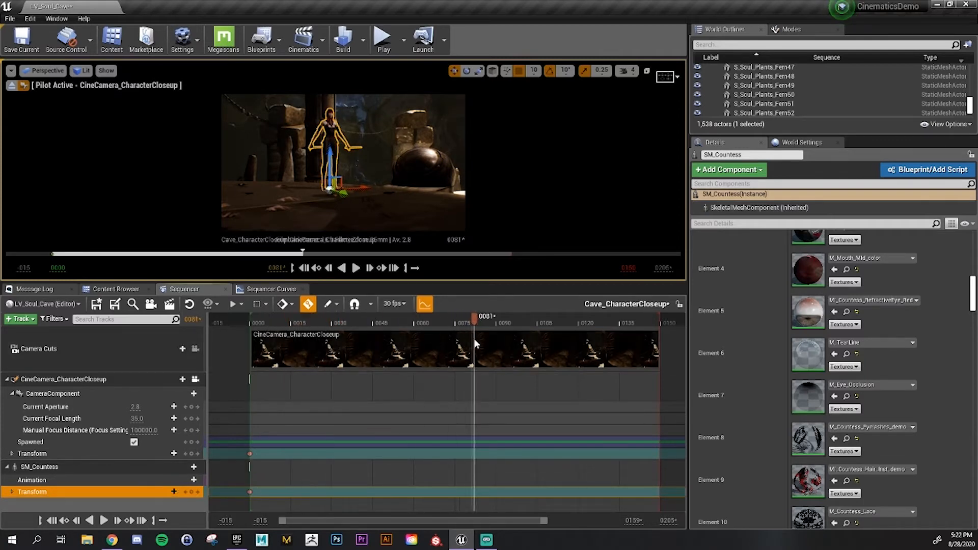
Scrub through the shot's full length and return to SM_Countess's Transform key at frame 0
{"action": "left_click_drag", "start_coordinate": [448, 318], "coordinate": [300, 331]}
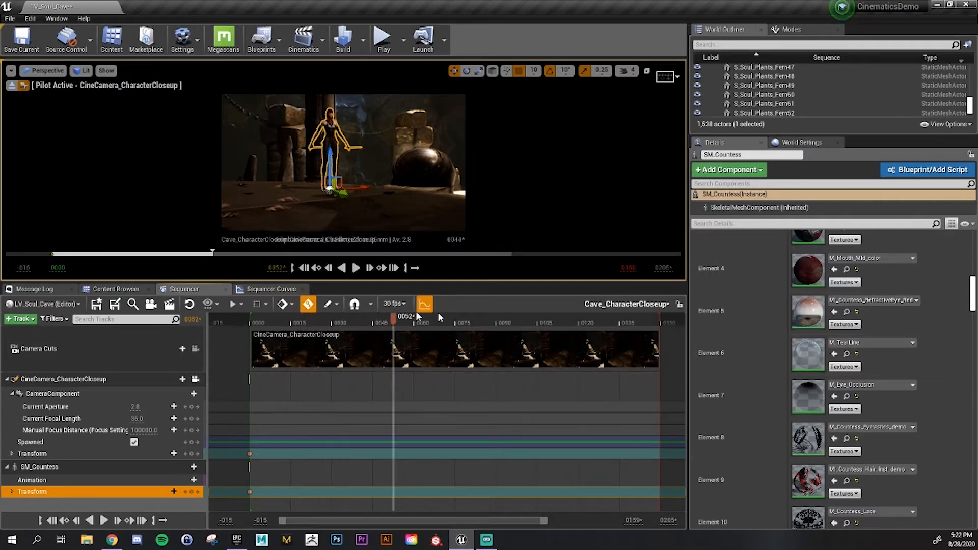
{"action": "left_click_drag", "start_coordinate": [417, 316], "coordinate": [668, 320]}
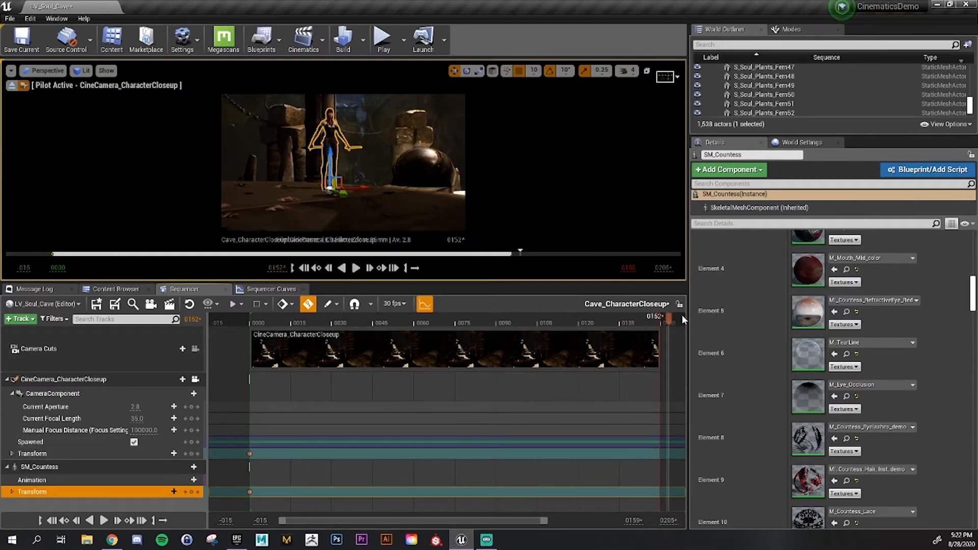
{"action": "left_click_drag", "start_coordinate": [671, 320], "coordinate": [321, 318]}
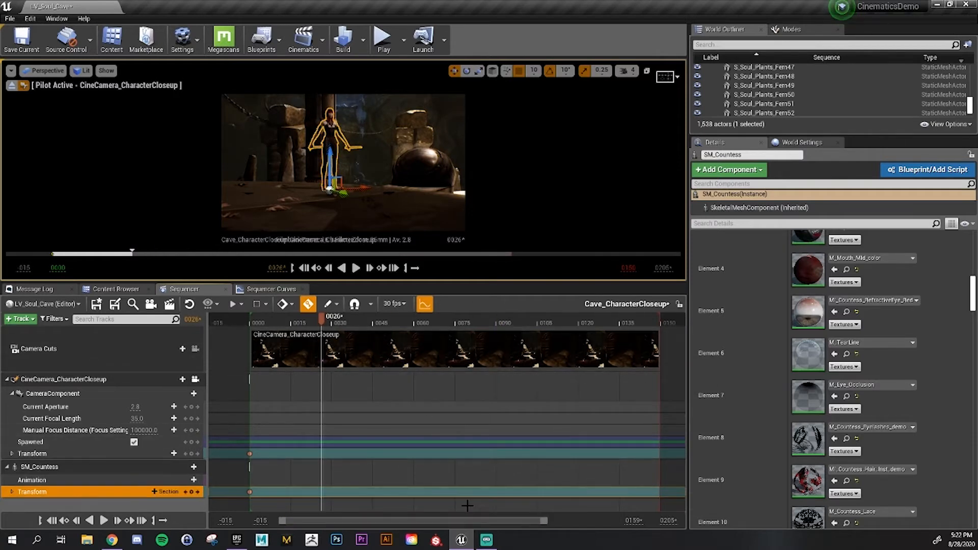
{"action": "left_click", "coordinate": [250, 491]}
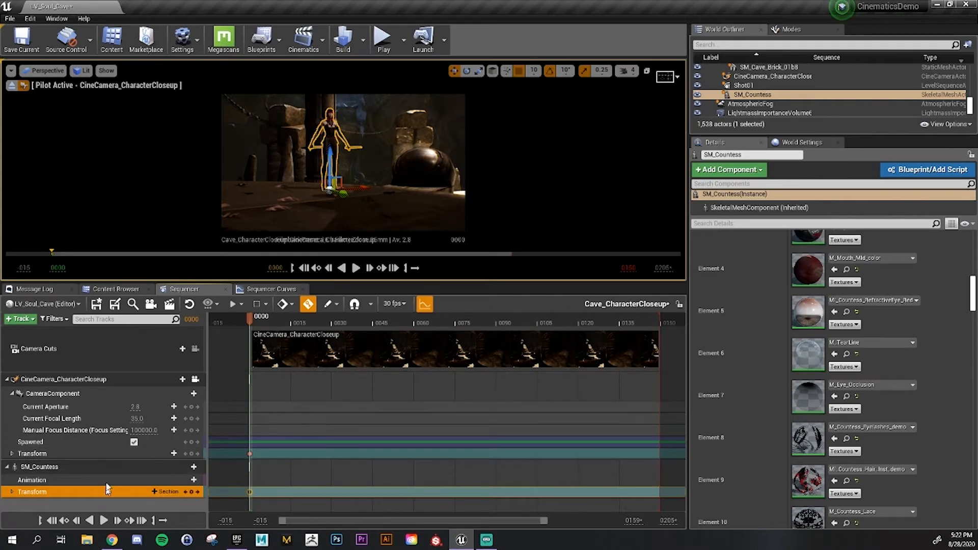
Undo the accidental camera move and stop piloting CineCamera_CharacterCloseup
{"action": "mouse_move", "coordinate": [396, 165]}
{"action": "right_mouse_down"}
{"action": "mouse_move", "coordinate": [374, 156]}
{"action": "mouse_move", "coordinate": [404, 165]}
{"action": "right_mouse_up"}
{"action": "key", "text": "ctrl+z"}
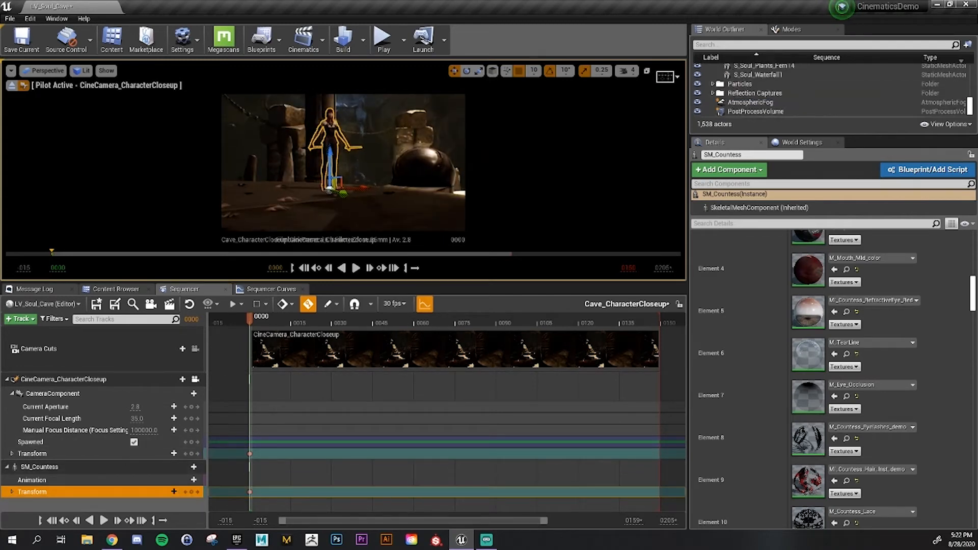
{"action": "left_click", "coordinate": [13, 86]}
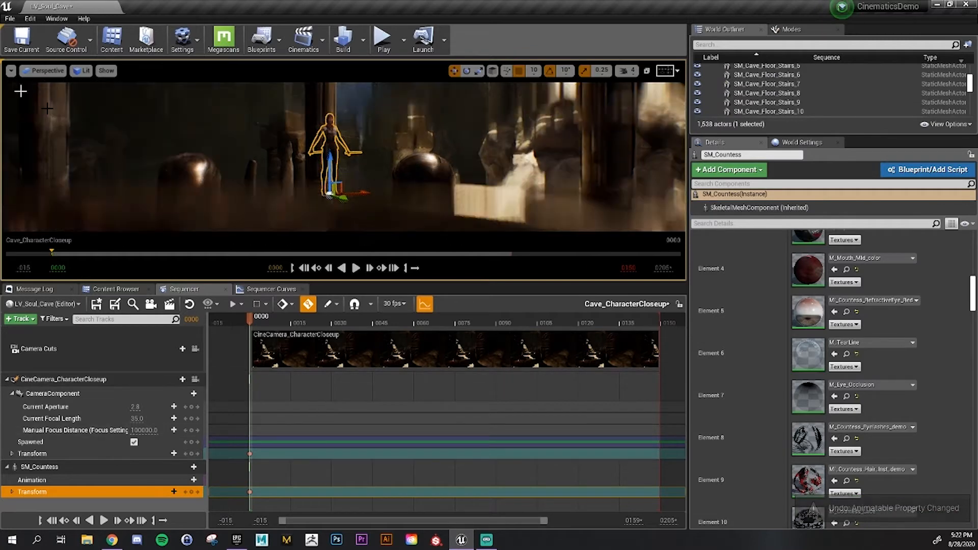
Move SM_Countess along the Y axis at about frame 44 and key its Transform there
{"action": "right_click_drag", "start_coordinate": [352, 210], "coordinate": [420, 213]}
{"action": "key", "text": "w"}
{"action": "key", "text": "s"}
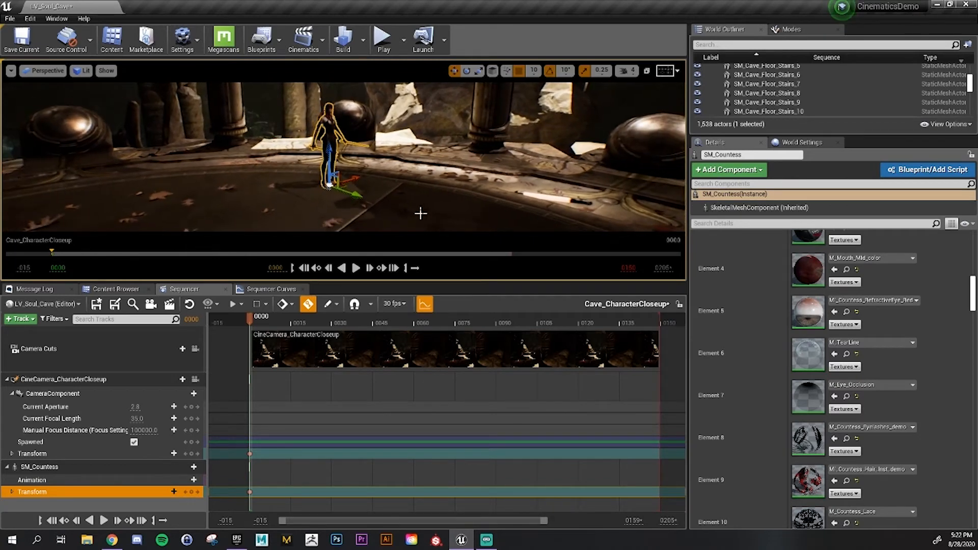
{"action": "right_click_drag", "start_coordinate": [353, 201], "coordinate": [379, 204]}
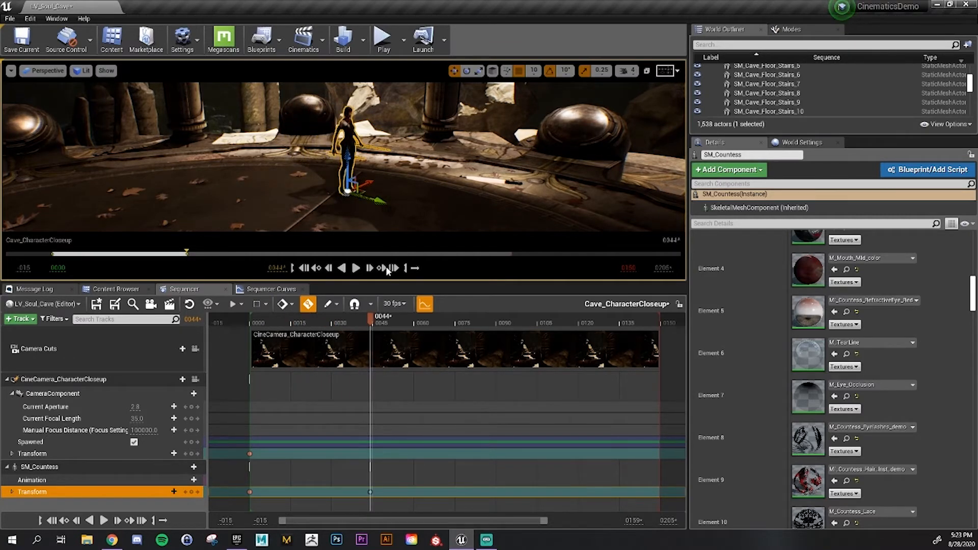
{"action": "key", "text": "w"}
{"action": "right_click_drag", "start_coordinate": [361, 199], "coordinate": [348, 203]}
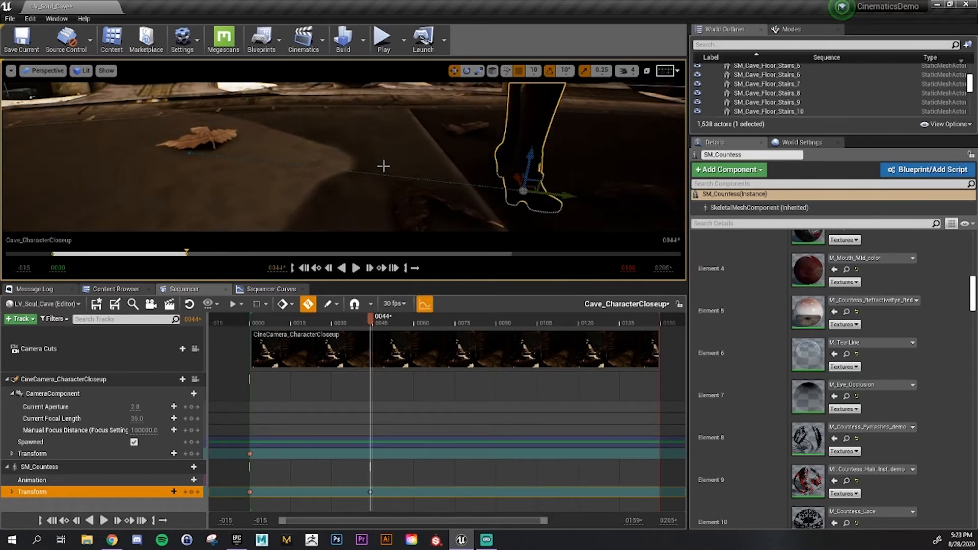
{"action": "key", "text": "s"}
{"action": "right_click_drag", "start_coordinate": [236, 153], "coordinate": [254, 142]}
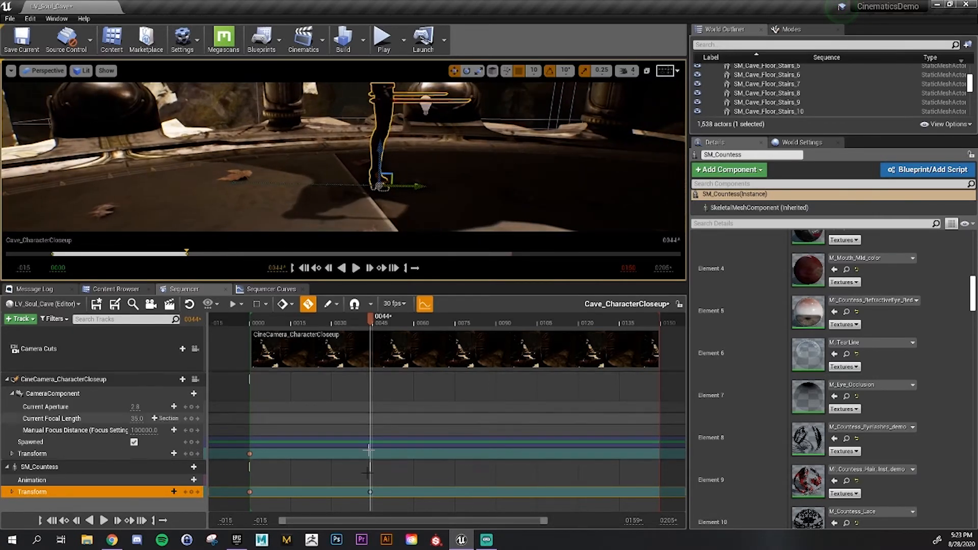
{"action": "left_click", "coordinate": [194, 491]}
Set the sequence display rate to 24 fps (film) and play back the character's movement from the start
{"action": "left_click_drag", "start_coordinate": [295, 324], "coordinate": [330, 323]}
{"action": "left_click", "coordinate": [395, 303]}
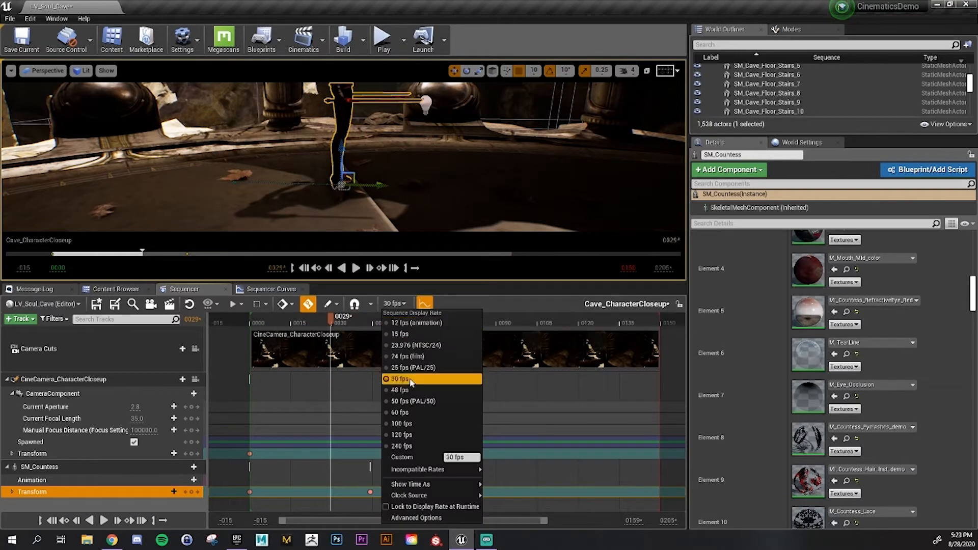
{"action": "left_click", "coordinate": [407, 356]}
{"action": "left_click_drag", "start_coordinate": [326, 321], "coordinate": [259, 322]}
{"action": "key", "text": "space"}
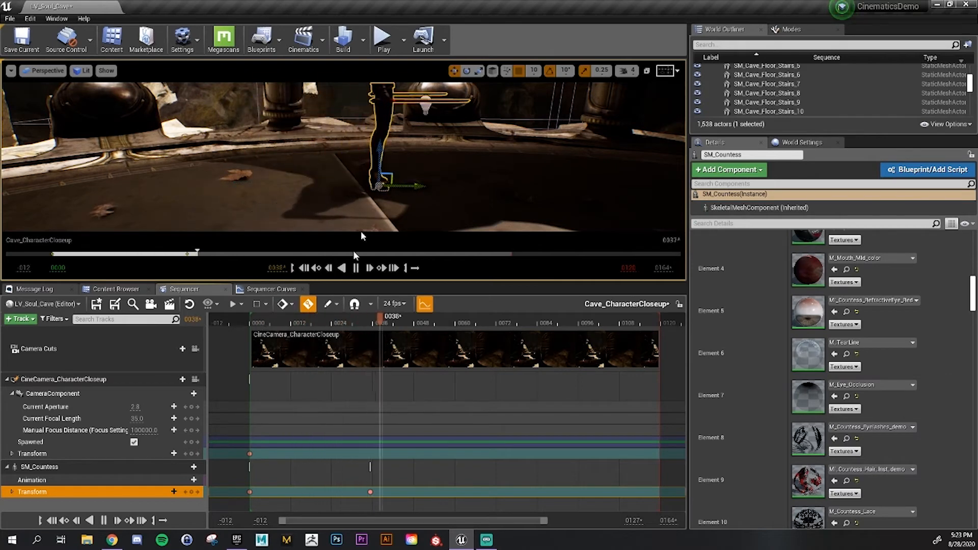
{"action": "key", "text": "space"}
Shift SM_Countess's second Transform key out to about frame 57 and review the slower movement from the start
{"action": "left_click_drag", "start_coordinate": [368, 491], "coordinate": [447, 491]}
{"action": "left_click", "coordinate": [264, 321]}
{"action": "key", "text": "space"}
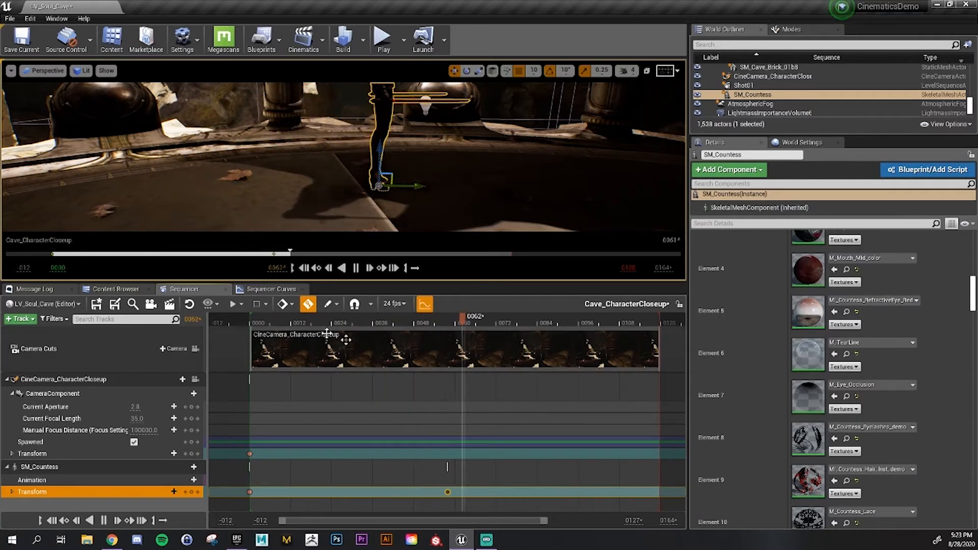
{"action": "key", "text": "space"}
{"action": "left_click_drag", "start_coordinate": [435, 326], "coordinate": [272, 339]}
{"action": "key", "text": "space"}
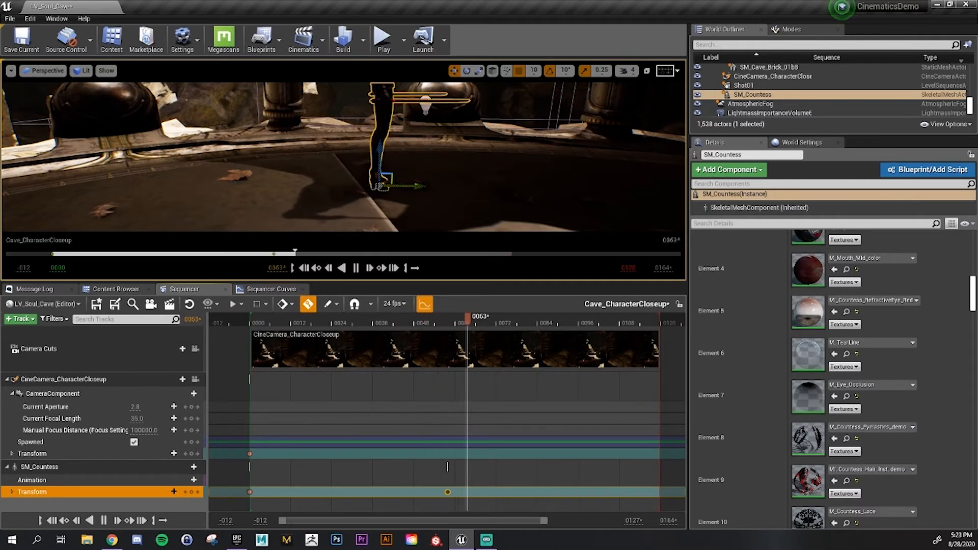
{"action": "left_click_drag", "start_coordinate": [377, 322], "coordinate": [353, 321]}
{"action": "key", "text": "space"}
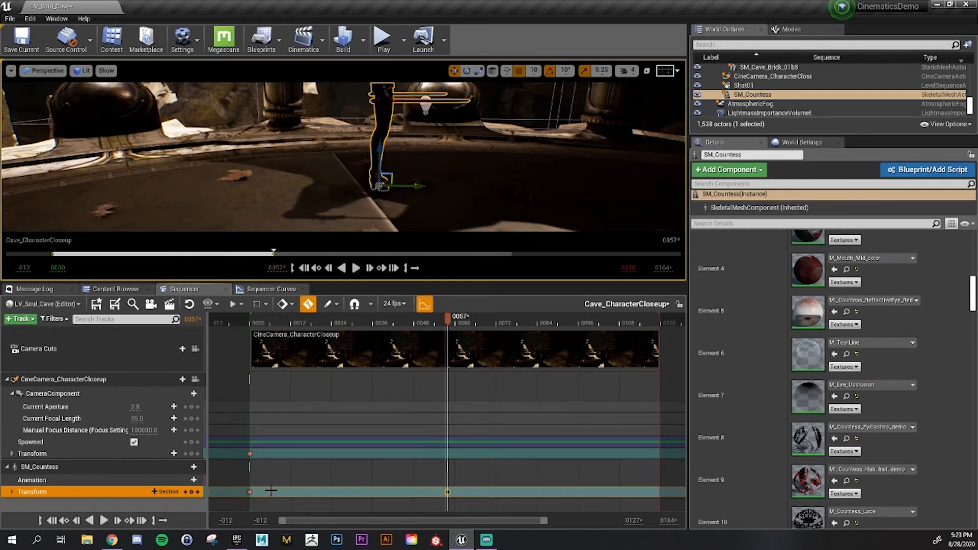
{"action": "left_click_drag", "start_coordinate": [302, 323], "coordinate": [328, 326]}
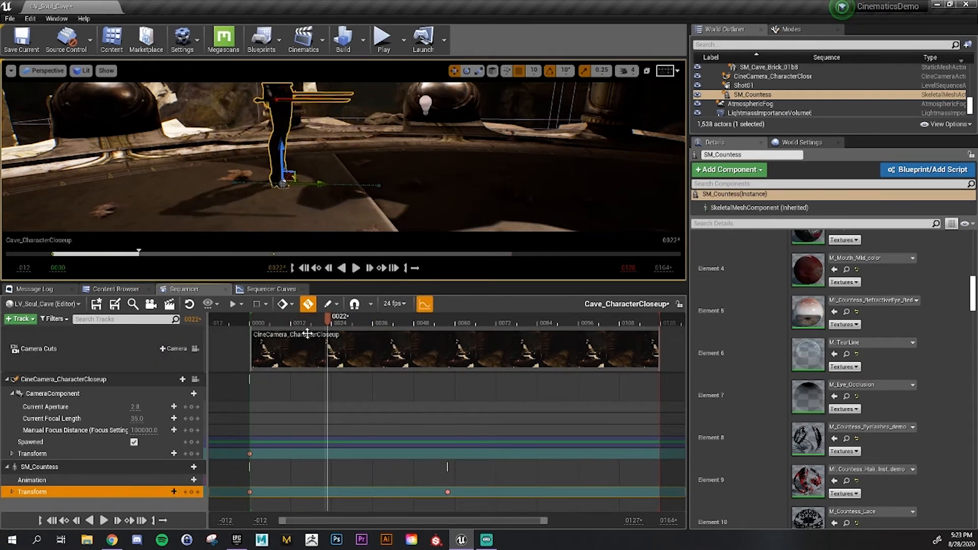
{"action": "left_click_drag", "start_coordinate": [252, 323], "coordinate": [382, 340]}
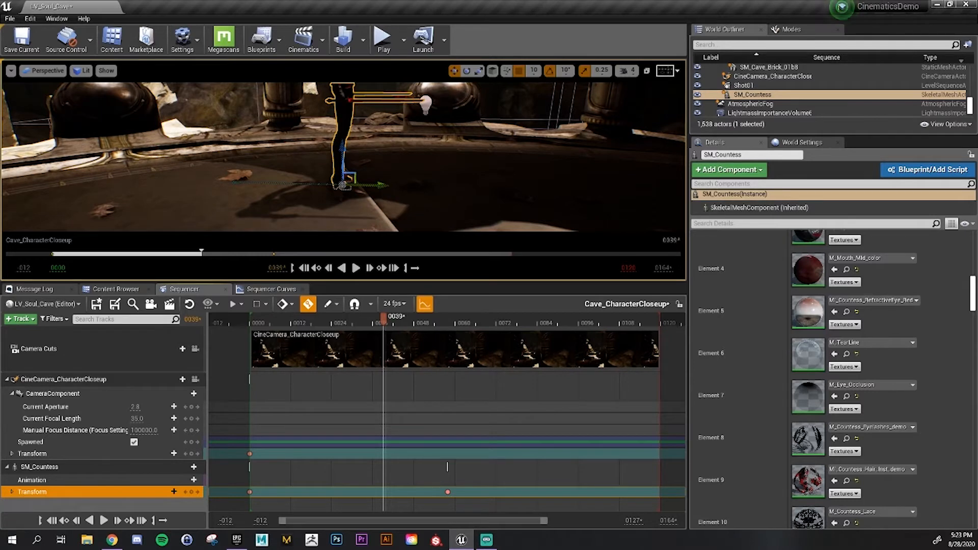
Review SM_Countess's animation settings and add the Death animation to its Animation track
{"action": "left_click", "coordinate": [164, 481]}
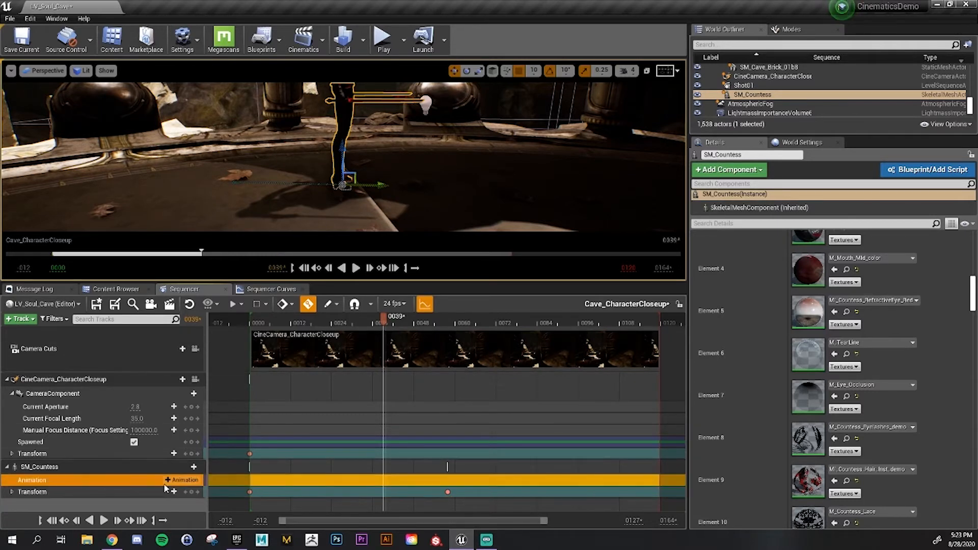
{"action": "scroll", "coordinate": [747, 301], "scroll_direction": "up", "scroll_amount": 5}
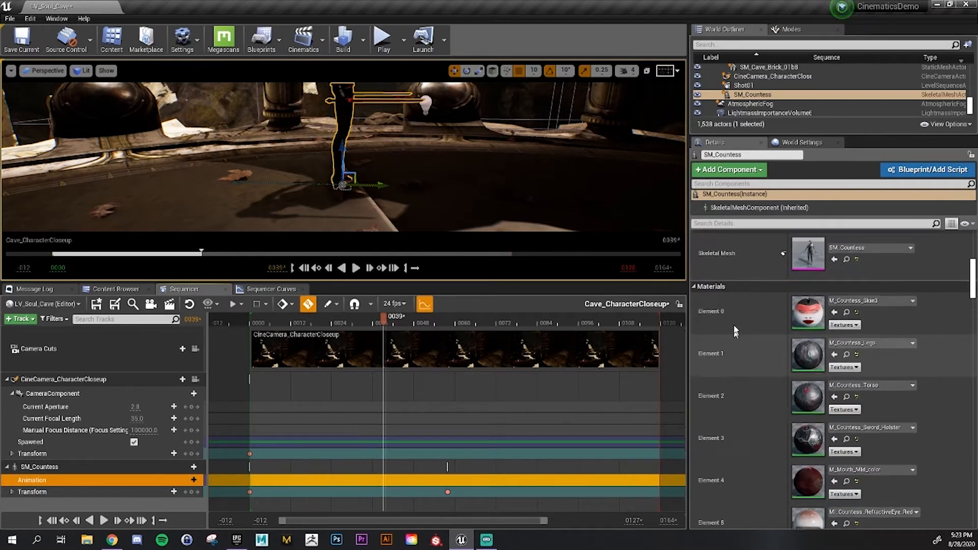
{"action": "scroll", "coordinate": [735, 332], "scroll_direction": "up", "scroll_amount": 3}
{"action": "right_click_drag", "start_coordinate": [397, 164], "coordinate": [386, 136]}
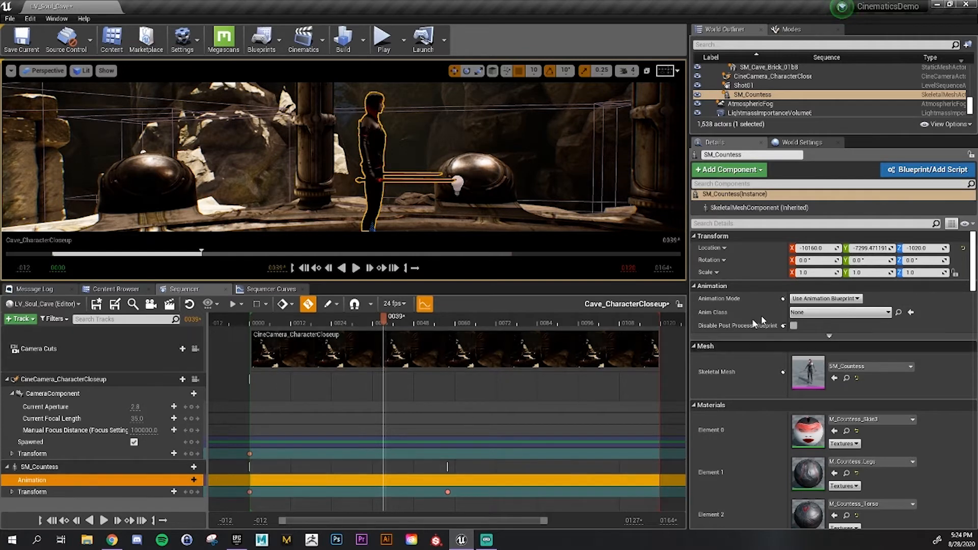
{"action": "left_click", "coordinate": [186, 481]}
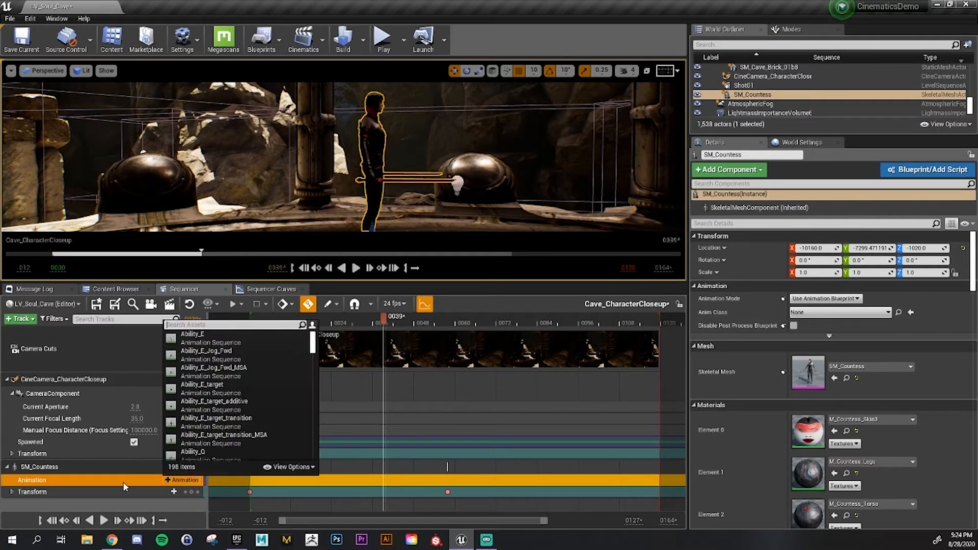
{"action": "scroll", "coordinate": [239, 392], "scroll_direction": "down", "scroll_amount": 5}
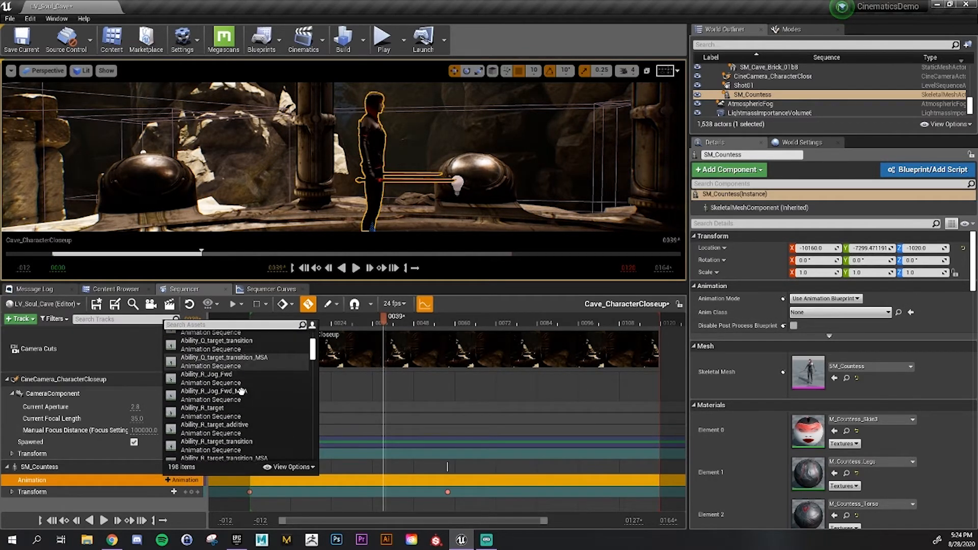
{"action": "scroll", "coordinate": [240, 391], "scroll_direction": "down", "scroll_amount": 5}
{"action": "scroll", "coordinate": [239, 393], "scroll_direction": "down", "scroll_amount": 3}
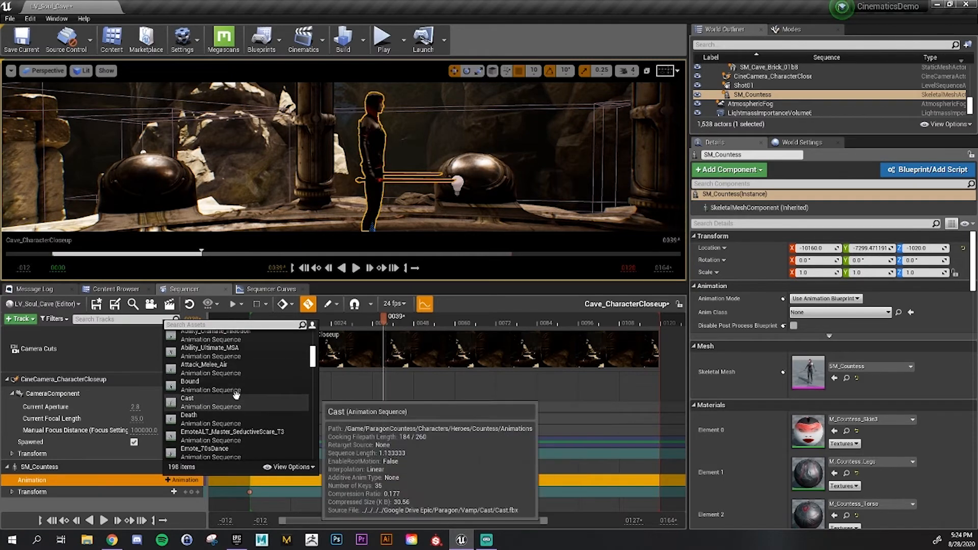
{"action": "left_click", "coordinate": [236, 398]}
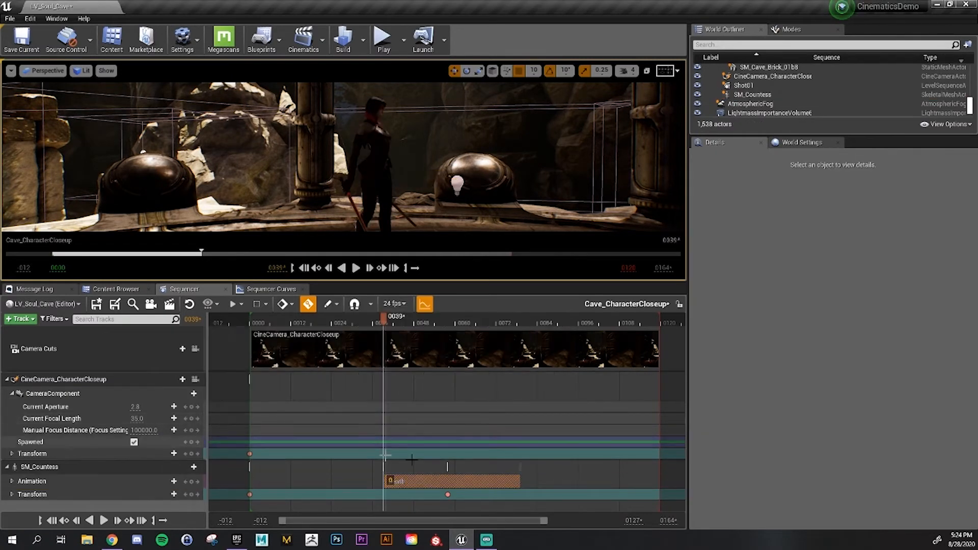
Move the Death animation section to start at about frame 5 and scrub through it
{"action": "left_click_drag", "start_coordinate": [386, 320], "coordinate": [320, 489]}
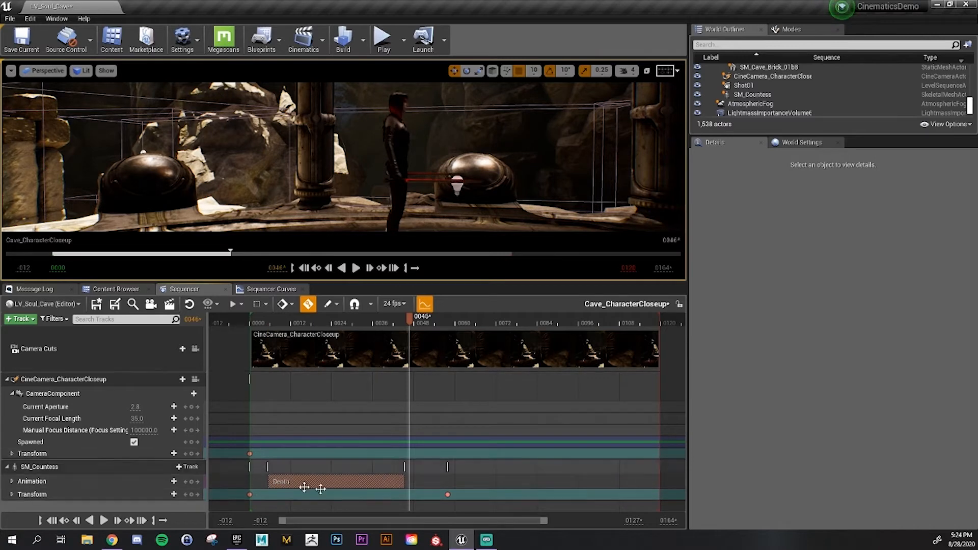
{"action": "left_click_drag", "start_coordinate": [372, 322], "coordinate": [339, 375]}
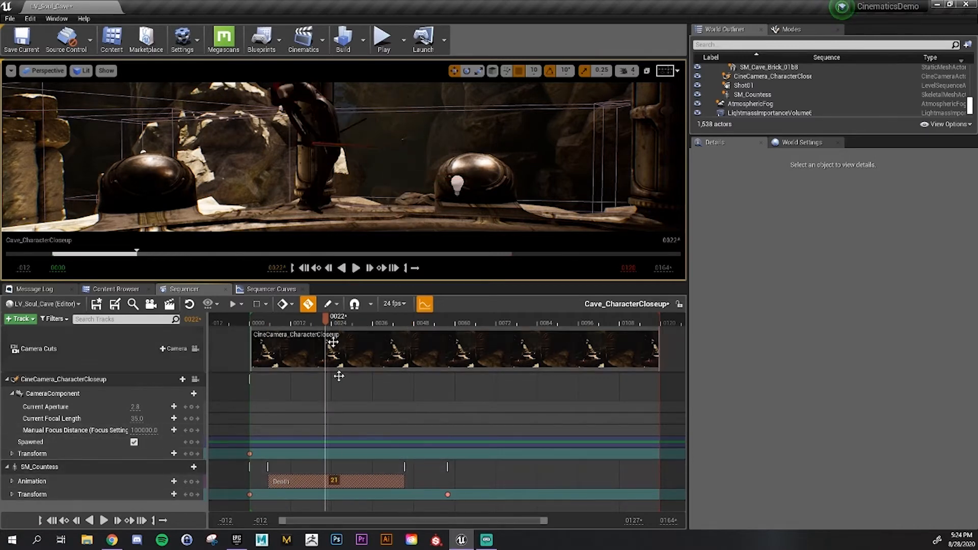
Select SM_Countess, check her available animation modes keeping Use Custom Mode, and scrub through the Death section between about frames 35 and 14
{"action": "left_click", "coordinate": [100, 467]}
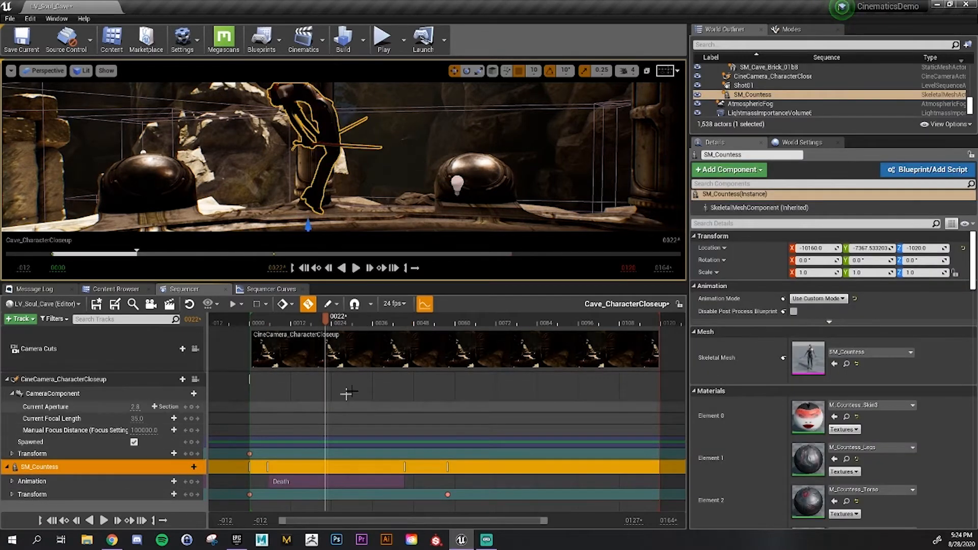
{"action": "left_click_drag", "start_coordinate": [309, 322], "coordinate": [372, 322]}
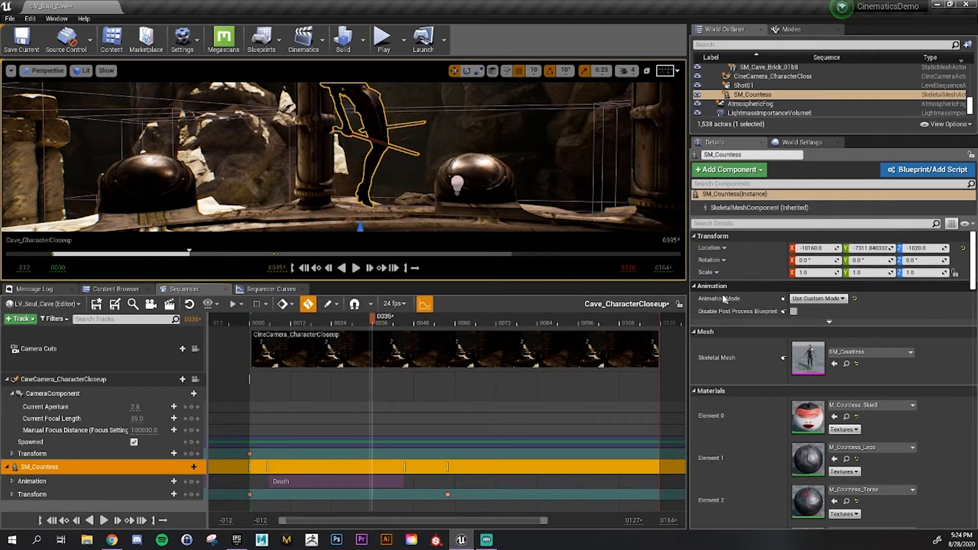
{"action": "left_click", "coordinate": [819, 299]}
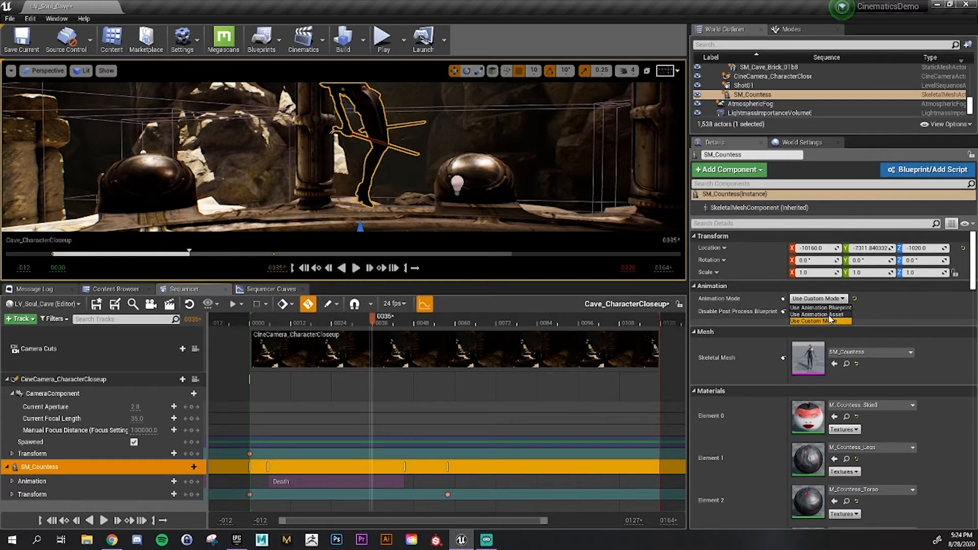
{"action": "left_click", "coordinate": [828, 322]}
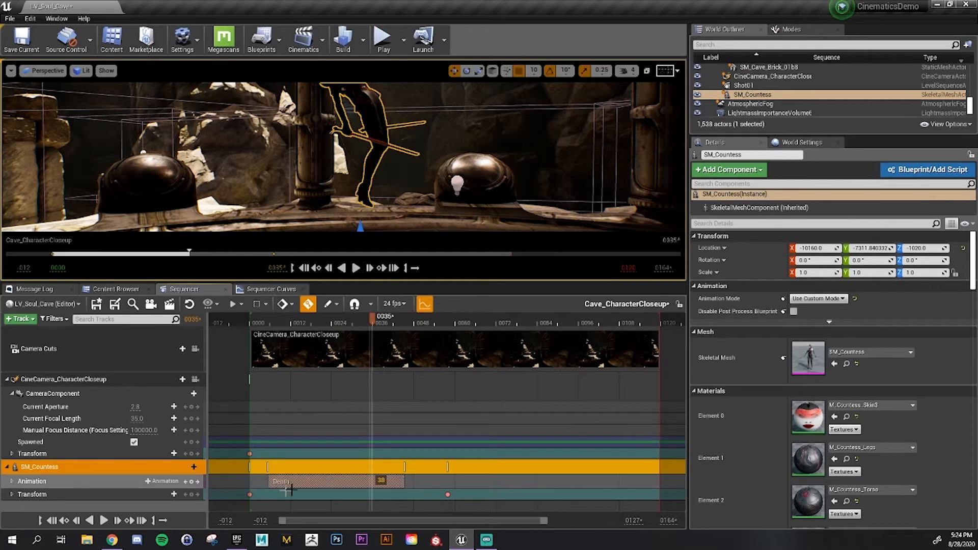
{"action": "left_click_drag", "start_coordinate": [373, 323], "coordinate": [299, 323]}
Try the Use Animation Asset mode on SM_Countess and return her animation mode to Use Custom Mode
{"action": "left_click", "coordinate": [819, 298]}
{"action": "left_click", "coordinate": [819, 315]}
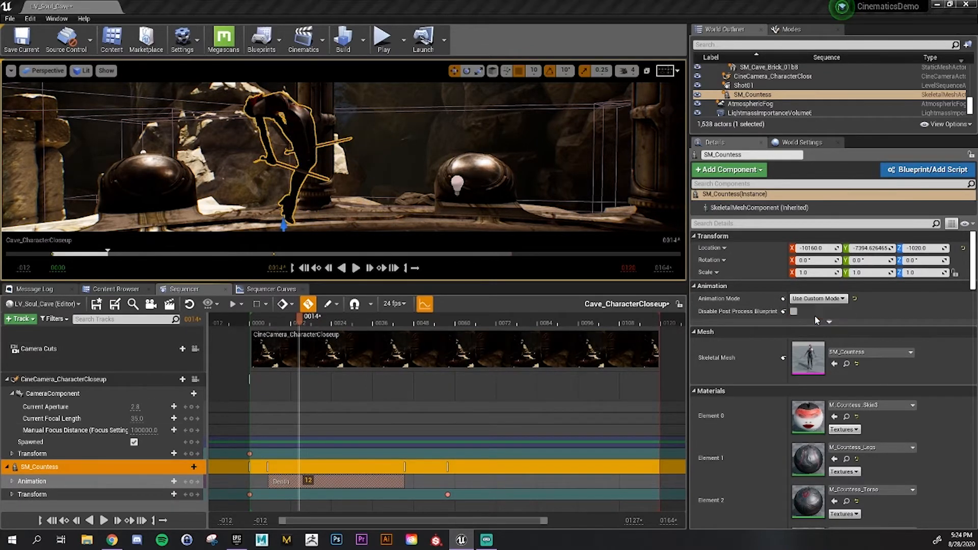
{"action": "left_click", "coordinate": [822, 300]}
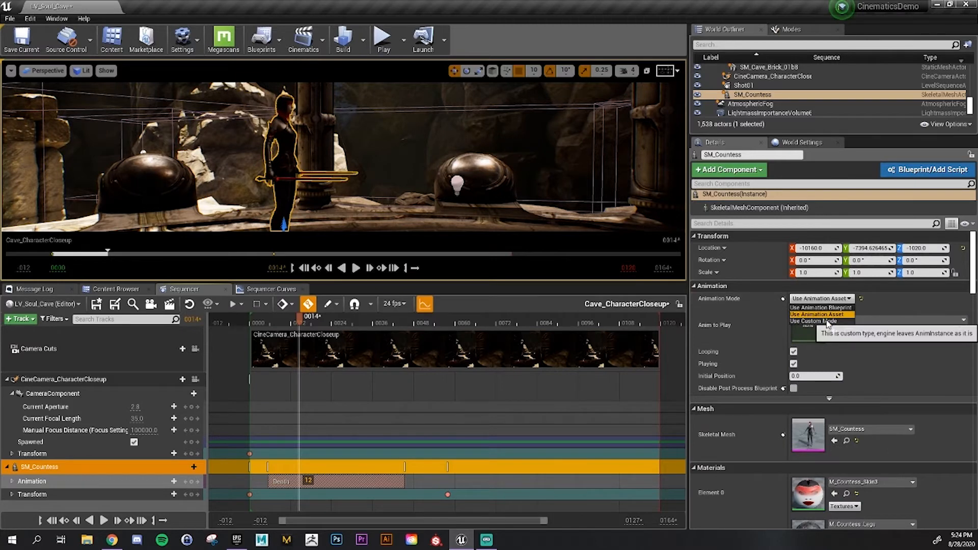
{"action": "left_click", "coordinate": [826, 321]}
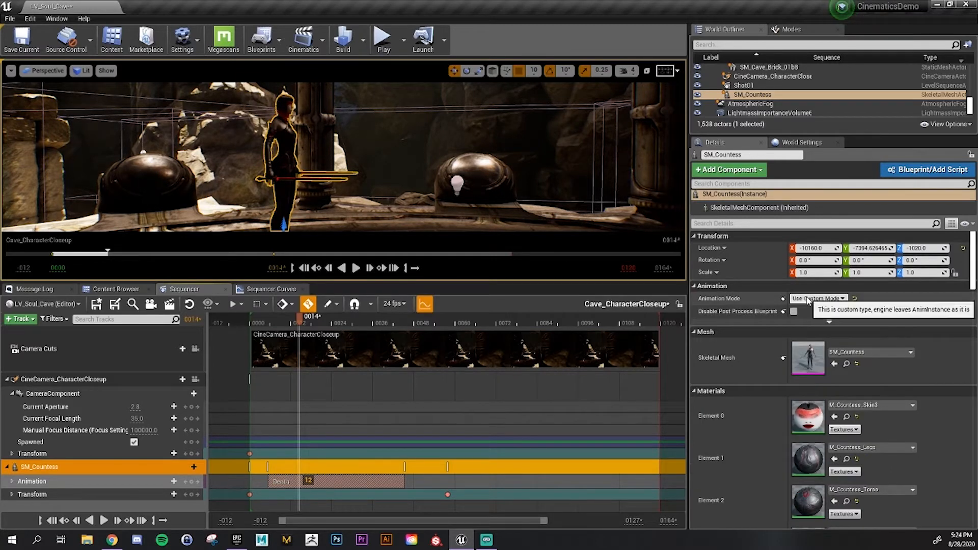
Set SM_Countess's animation mode to Use Animation Asset and scrub forward to about frame 30 to test it
{"action": "left_click", "coordinate": [817, 299]}
{"action": "left_click", "coordinate": [816, 315]}
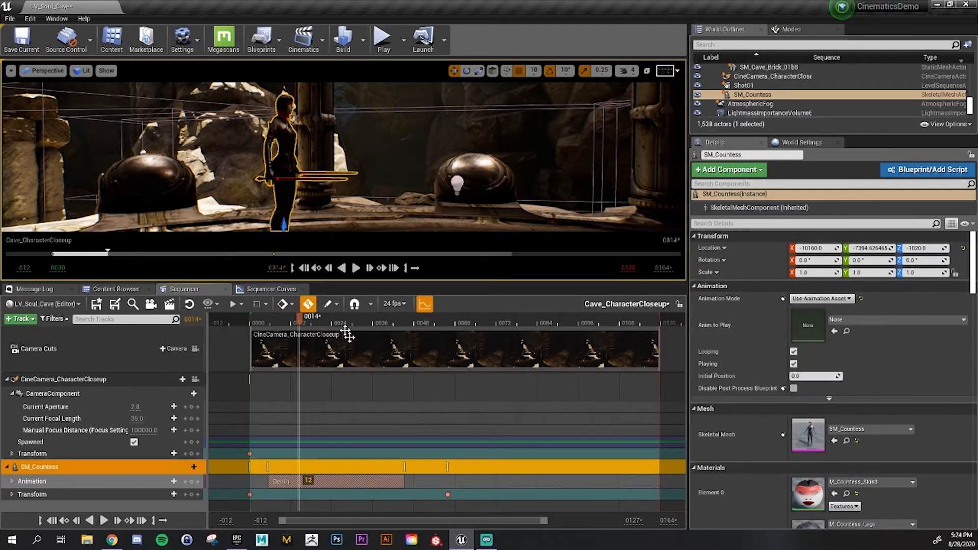
{"action": "left_click_drag", "start_coordinate": [306, 322], "coordinate": [354, 331]}
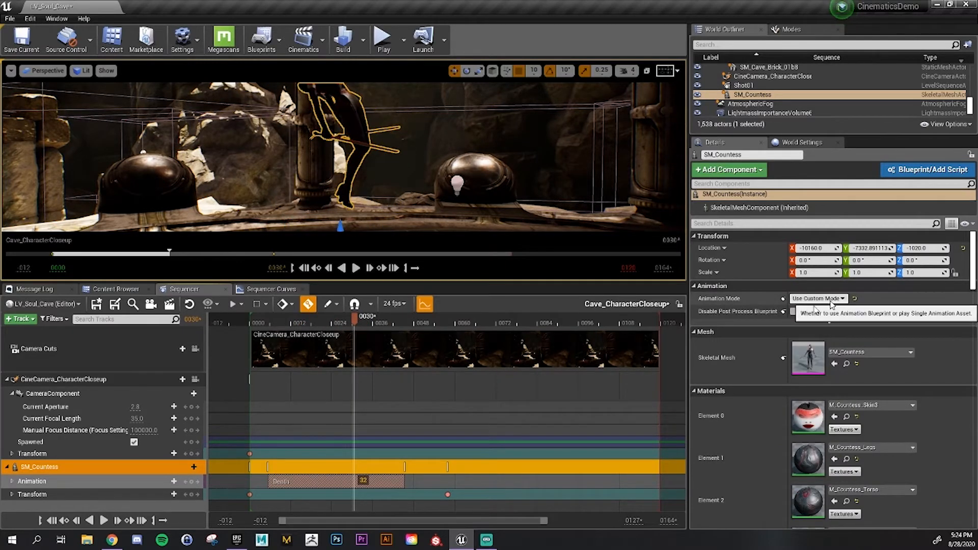
Try SM_Countess's animation mode as Use Animation Blueprint, followed by Use Animation Asset
{"action": "left_click", "coordinate": [817, 299]}
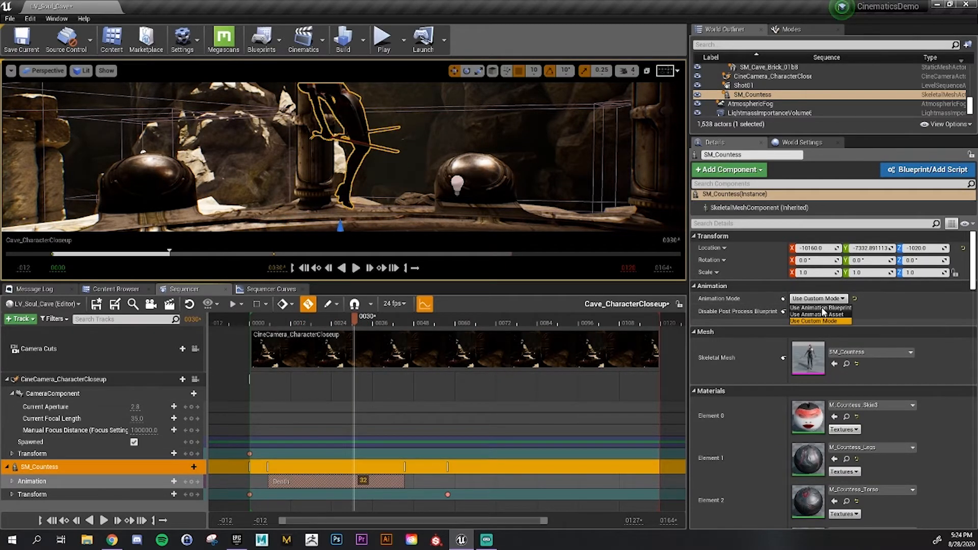
{"action": "left_click", "coordinate": [833, 308]}
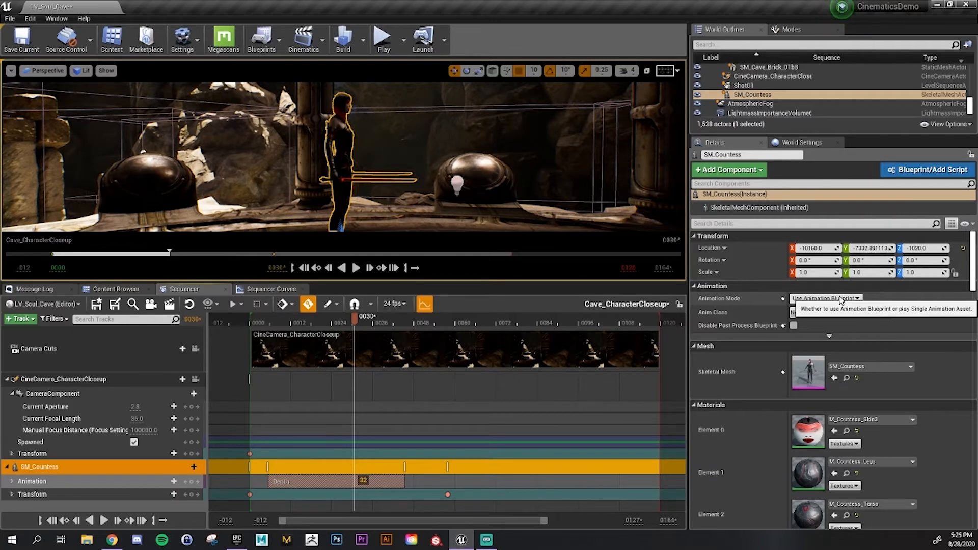
{"action": "left_click", "coordinate": [797, 301]}
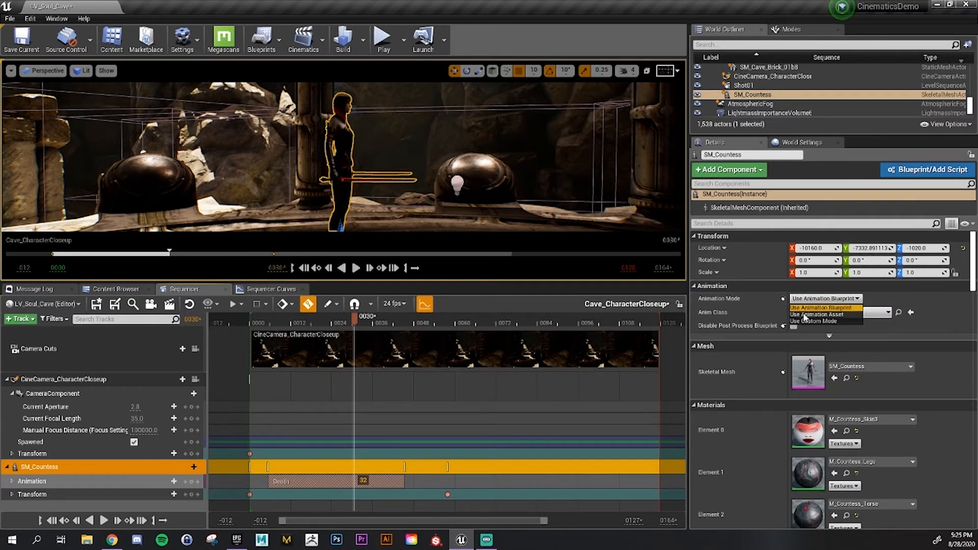
{"action": "left_click", "coordinate": [804, 311]}
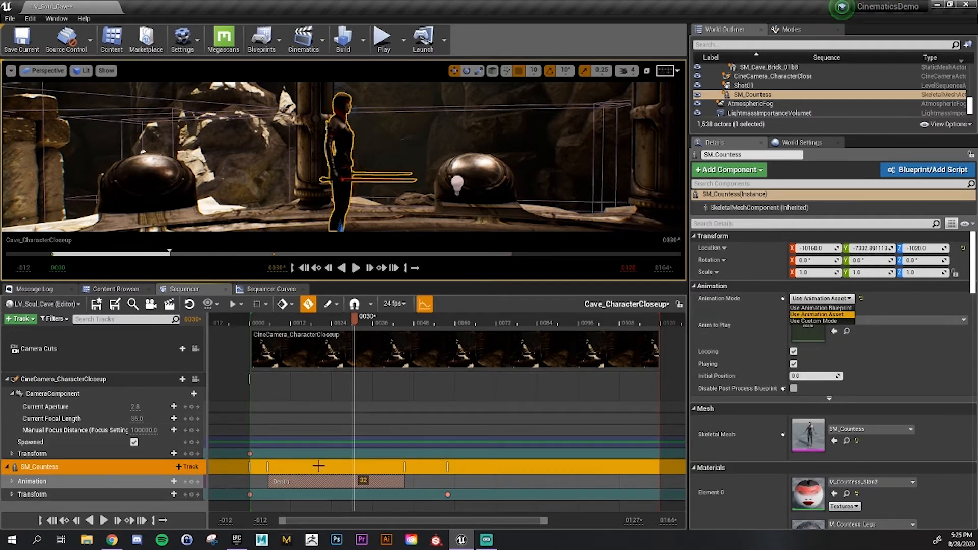
Scrub past the end of the Death section to about frame 59 and back to frame 47 to check SM_Countess's pose
{"action": "left_click_drag", "start_coordinate": [345, 326], "coordinate": [405, 364]}
{"action": "left_click_drag", "start_coordinate": [415, 366], "coordinate": [466, 371]}
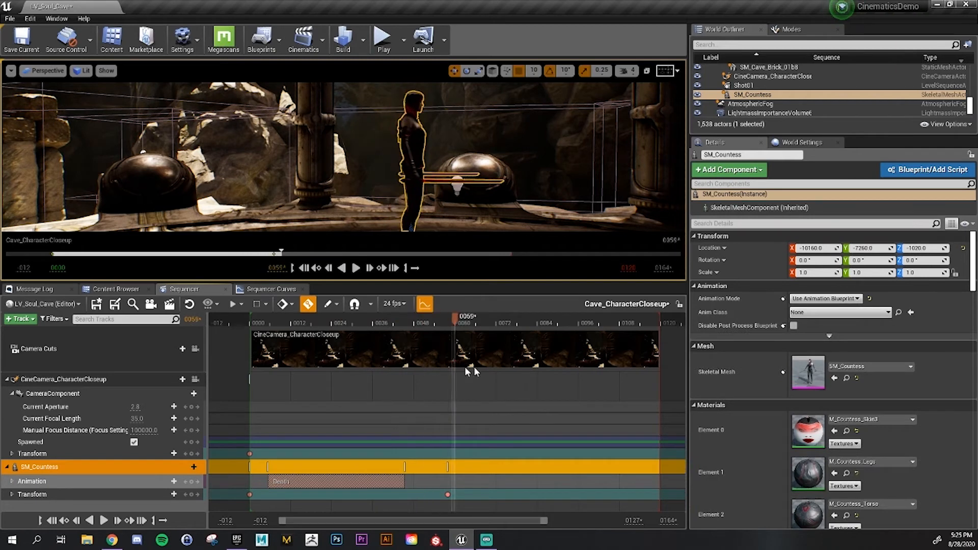
{"action": "left_click_drag", "start_coordinate": [530, 377], "coordinate": [413, 433]}
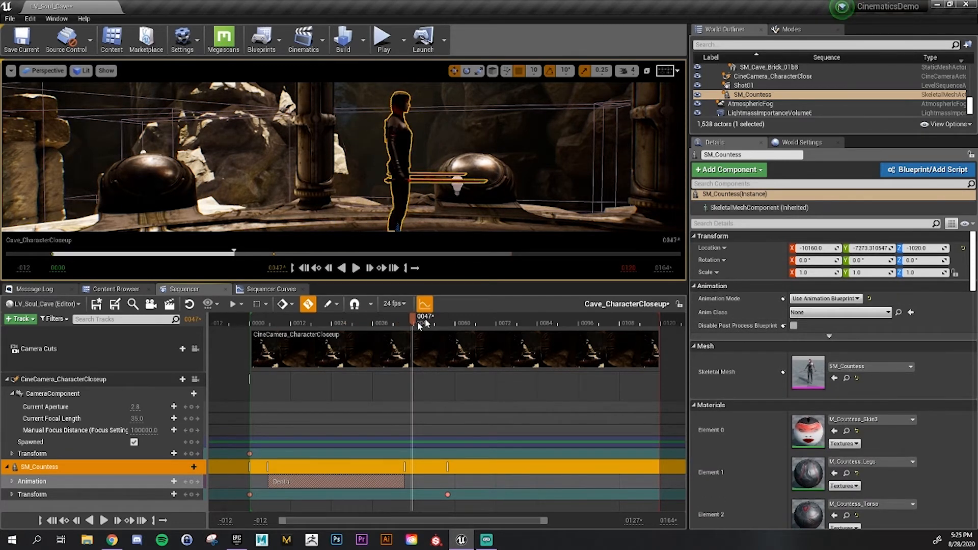
Shift the Death animation clip to start at about frame 15 and scrub the timeline to check the character inside and outside it
{"action": "left_click_drag", "start_coordinate": [418, 326], "coordinate": [337, 326]}
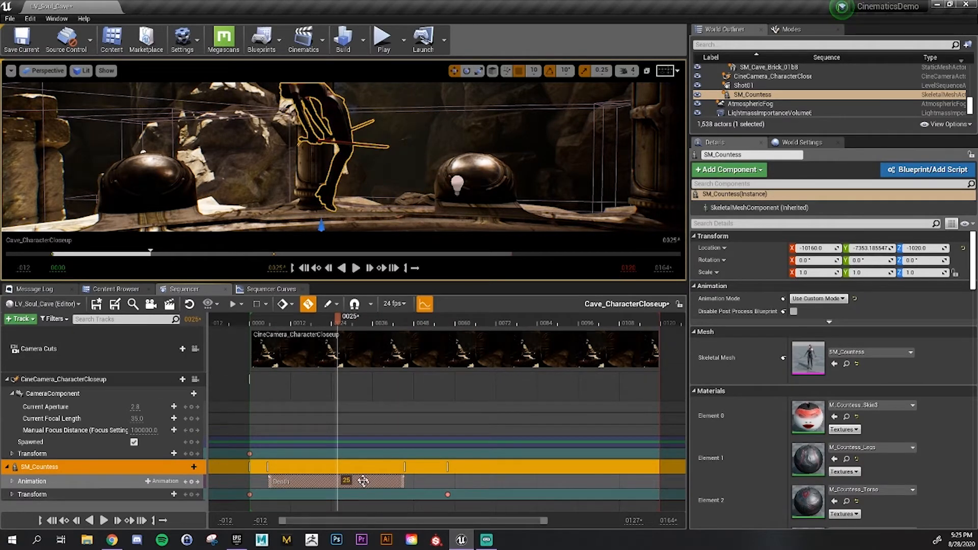
{"action": "left_click_drag", "start_coordinate": [288, 482], "coordinate": [321, 482]}
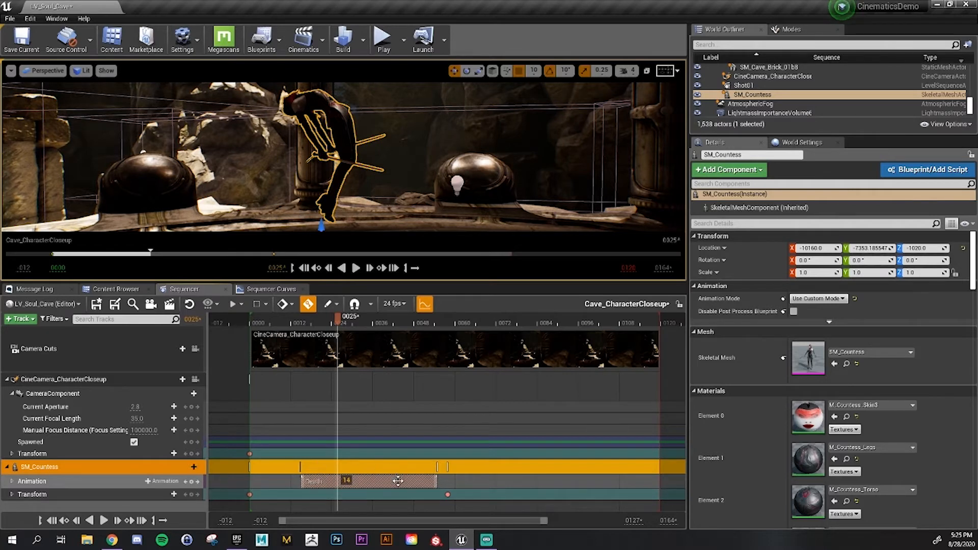
{"action": "left_click_drag", "start_coordinate": [338, 318], "coordinate": [451, 324]}
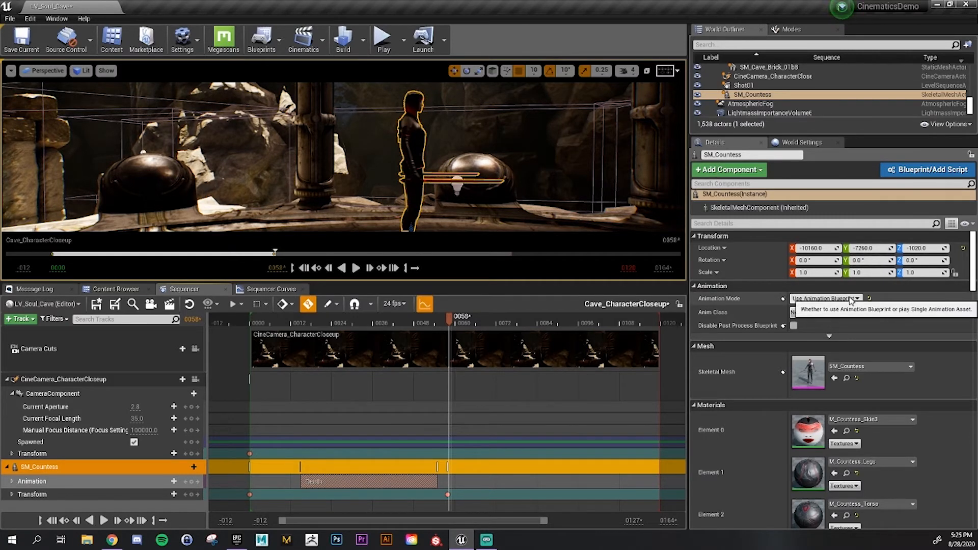
{"action": "left_click", "coordinate": [335, 323]}
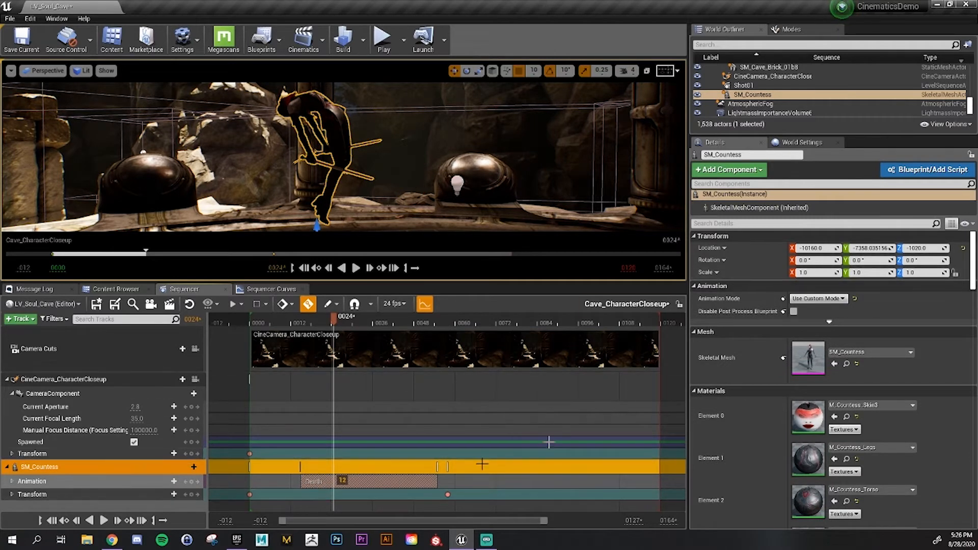
{"action": "left_click", "coordinate": [357, 318]}
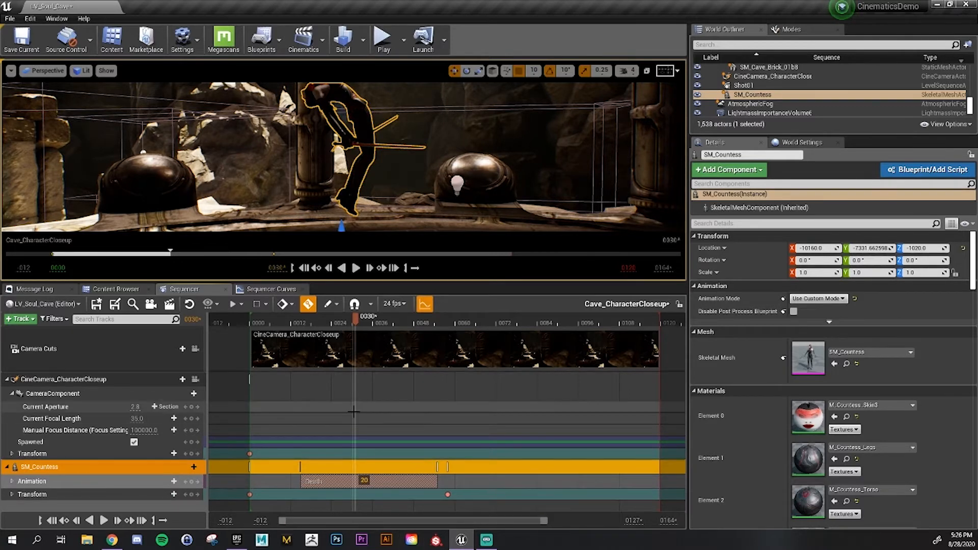
{"action": "left_click", "coordinate": [324, 325]}
{"action": "left_click_drag", "start_coordinate": [324, 324], "coordinate": [324, 327]}
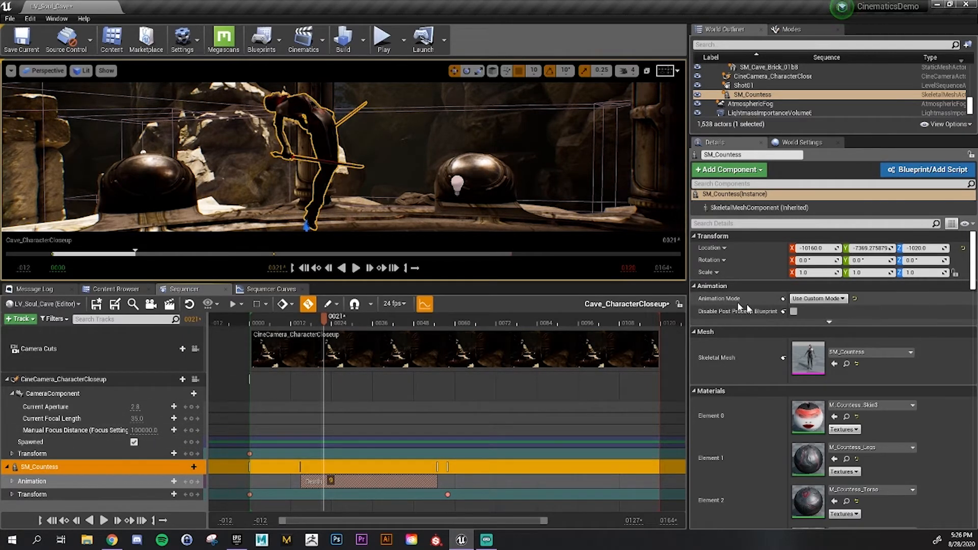
Keyframe SM_Countess's Animation Mode, move the key to frame 1, and set it to Use Animation Asset
{"action": "left_click", "coordinate": [782, 301]}
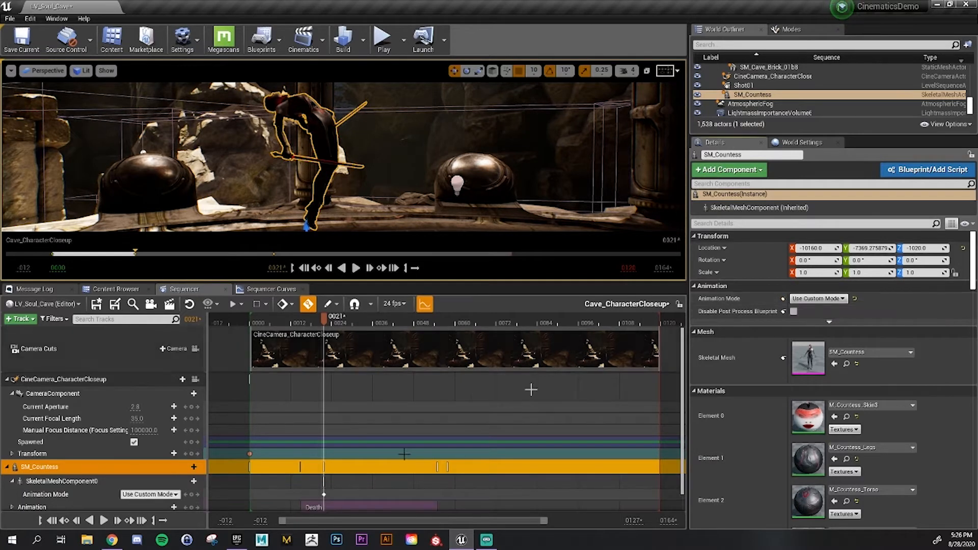
{"action": "left_click_drag", "start_coordinate": [324, 479], "coordinate": [257, 488]}
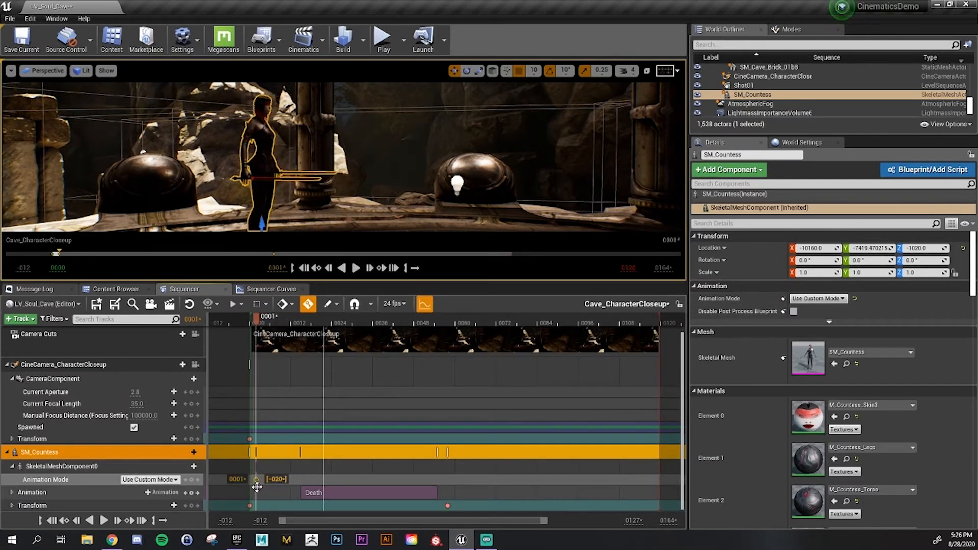
{"action": "left_click", "coordinate": [150, 480]}
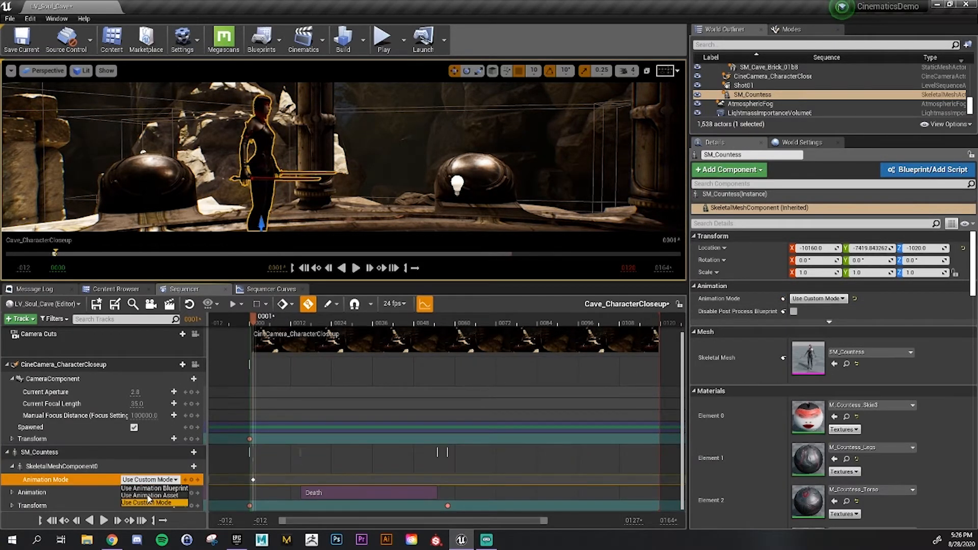
{"action": "left_click", "coordinate": [147, 494]}
Scrub past the end of the Death clip and back to frame 37 to check the animation, and save the sequence
{"action": "left_click_drag", "start_coordinate": [254, 320], "coordinate": [441, 353]}
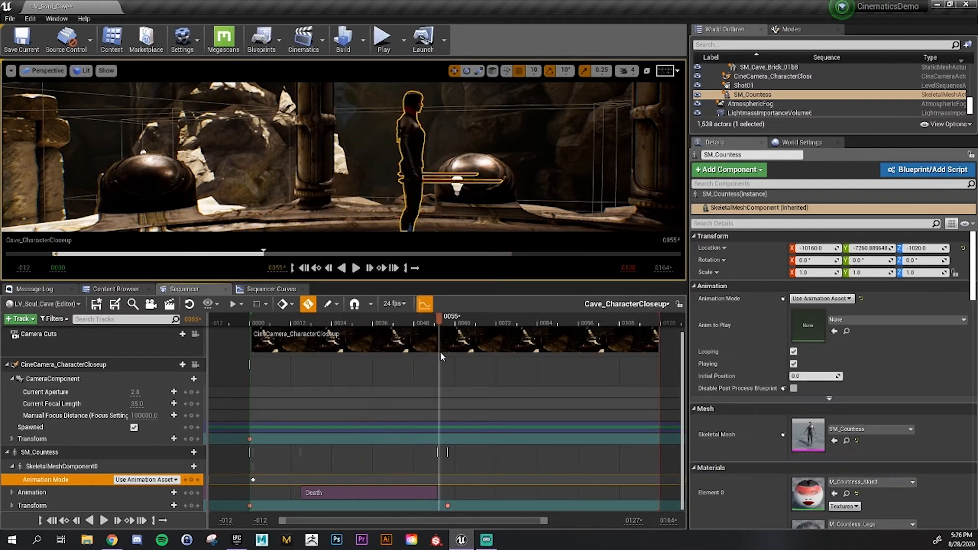
{"action": "left_click_drag", "start_coordinate": [548, 359], "coordinate": [379, 397]}
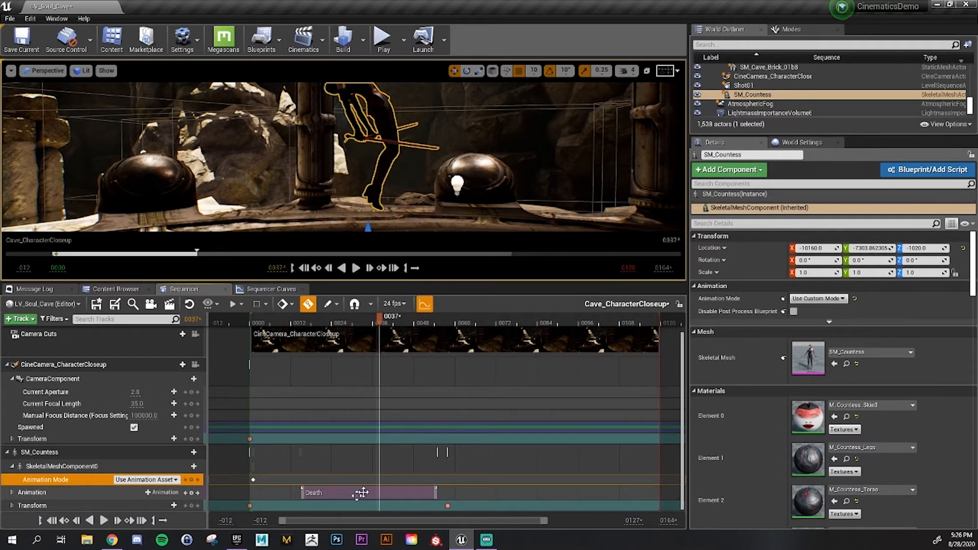
{"action": "left_click", "coordinate": [104, 305]}
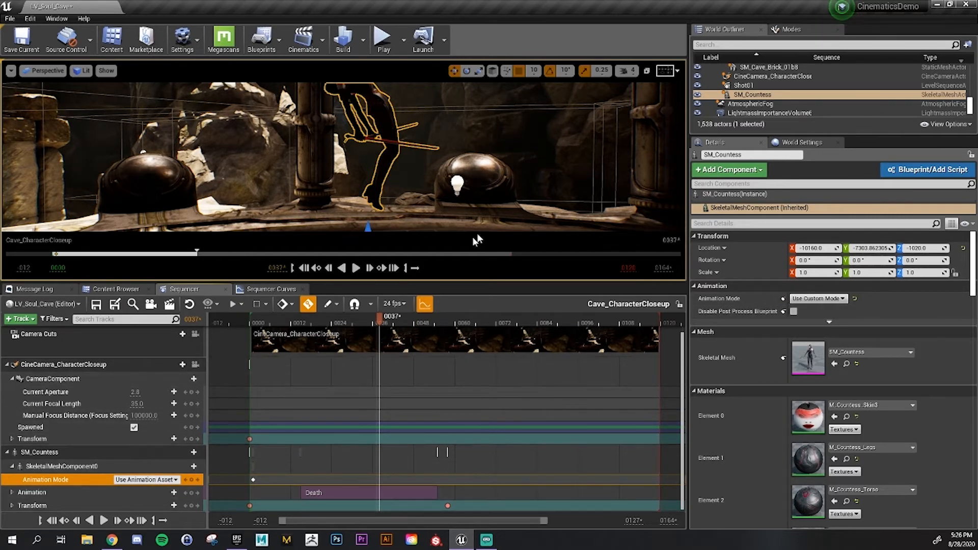
{"action": "left_click", "coordinate": [79, 466]}
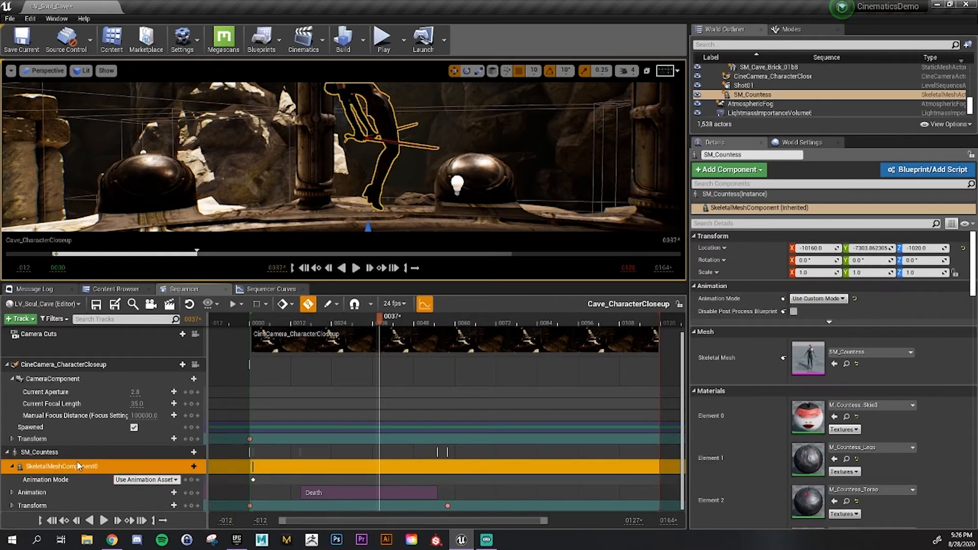
{"action": "left_click", "coordinate": [73, 478]}
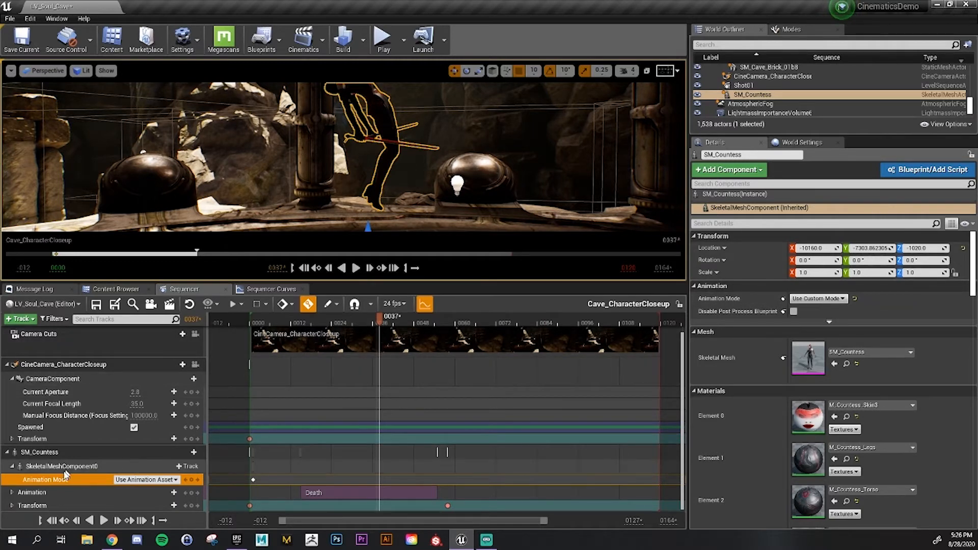
{"action": "left_click", "coordinate": [52, 455]}
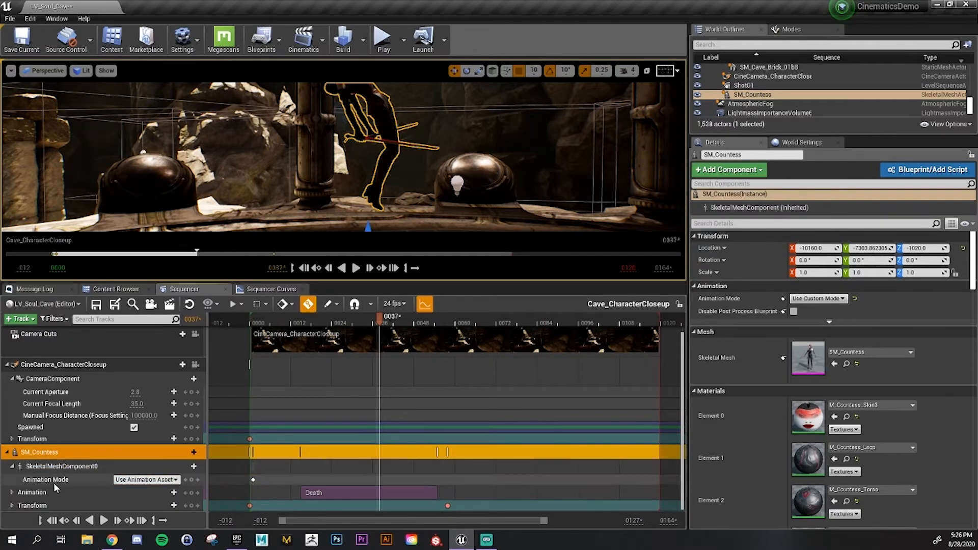
{"action": "left_click", "coordinate": [53, 481]}
{"action": "left_click", "coordinate": [365, 496]}
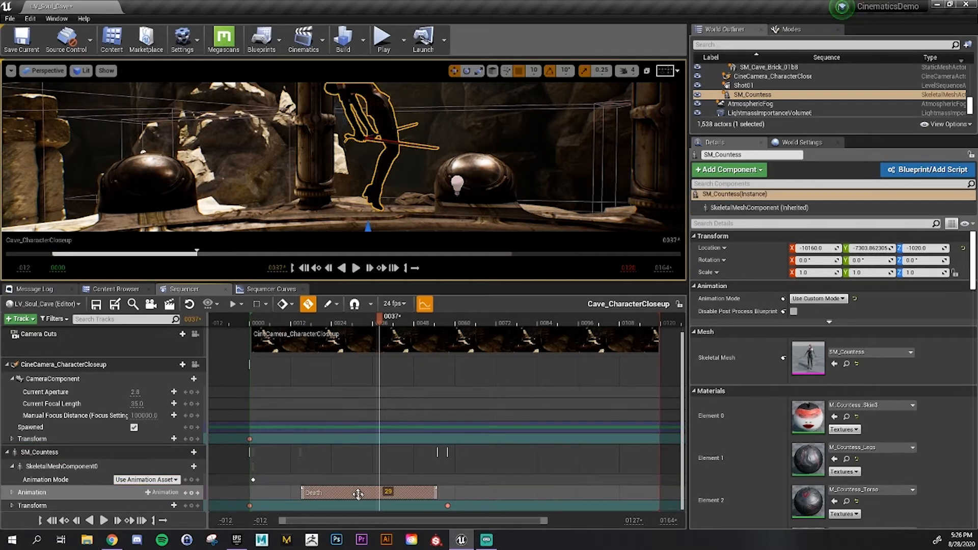
At frame 6, open the animation picker for SM_Countess's Animation track and try searching for "walk"
{"action": "left_click_drag", "start_coordinate": [378, 321], "coordinate": [273, 322]}
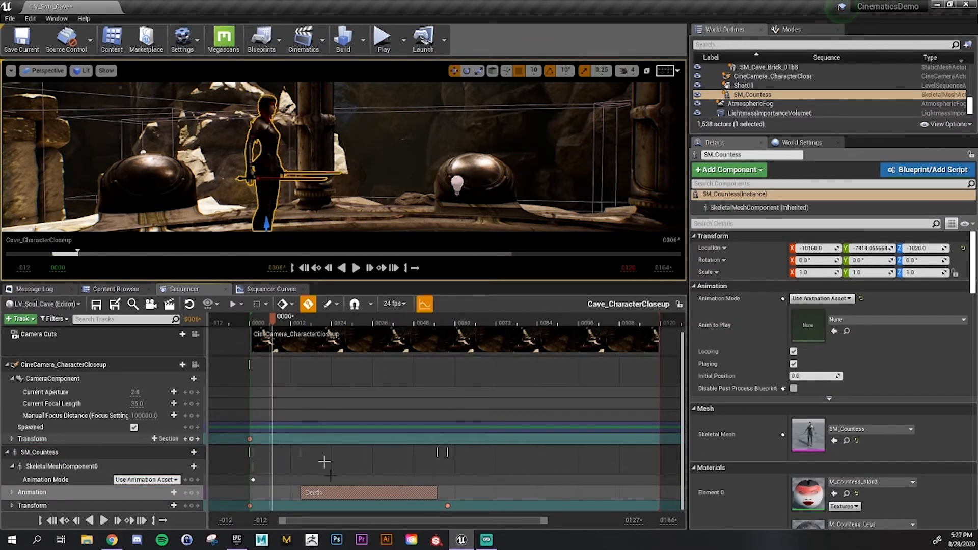
{"action": "left_click", "coordinate": [165, 494]}
{"action": "type", "text": "walk"}
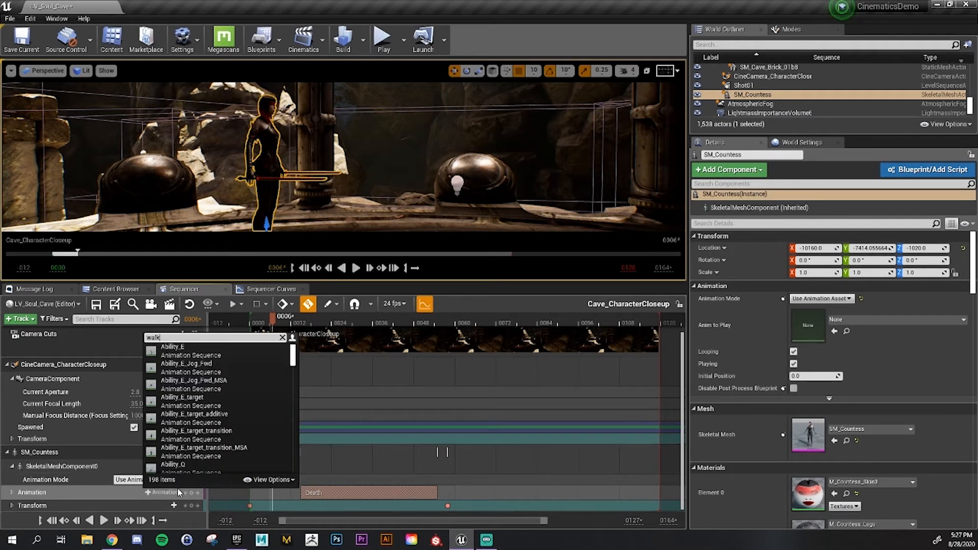
{"action": "key", "text": "BackSpace"}
{"action": "key", "text": "BackSpace"}
{"action": "key", "text": "BackSpace"}
{"action": "key", "text": "BackSpace"}
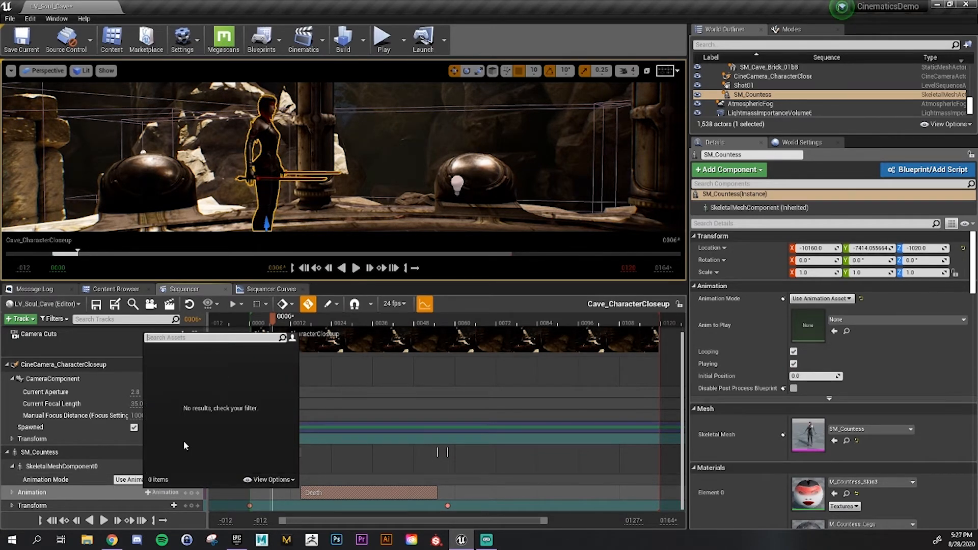
Browse the available animation sequences and add Jog_Fwd to SM_Countess's Animation track at frame 6
{"action": "type", "text": "e"}
{"action": "scroll", "coordinate": [253, 397], "scroll_direction": "down", "scroll_amount": 7}
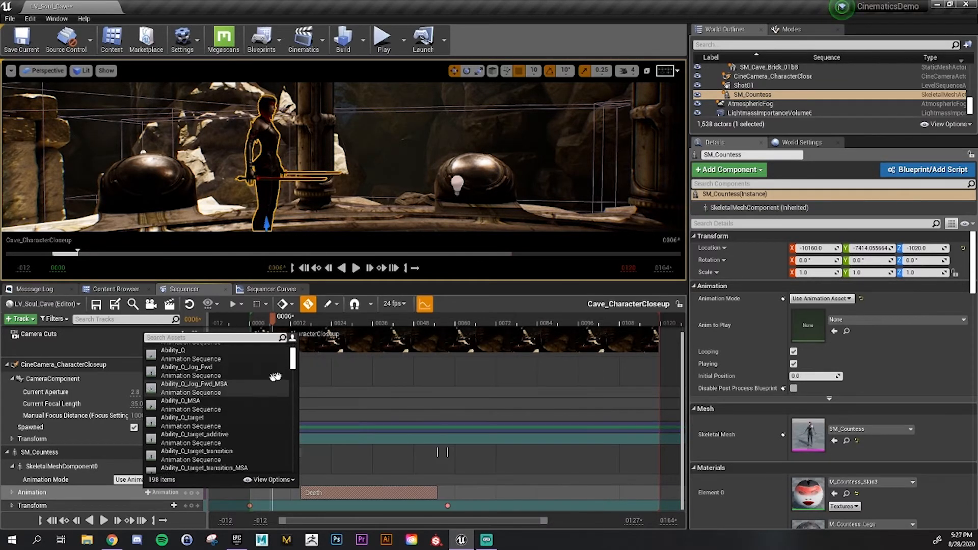
{"action": "left_click_drag", "start_coordinate": [293, 365], "coordinate": [293, 379]}
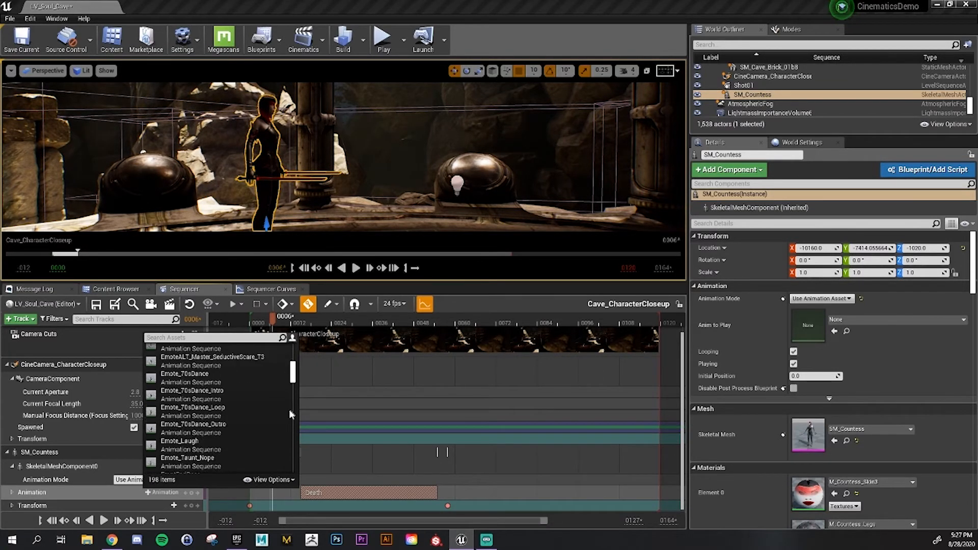
{"action": "scroll", "coordinate": [258, 424], "scroll_direction": "down", "scroll_amount": 5}
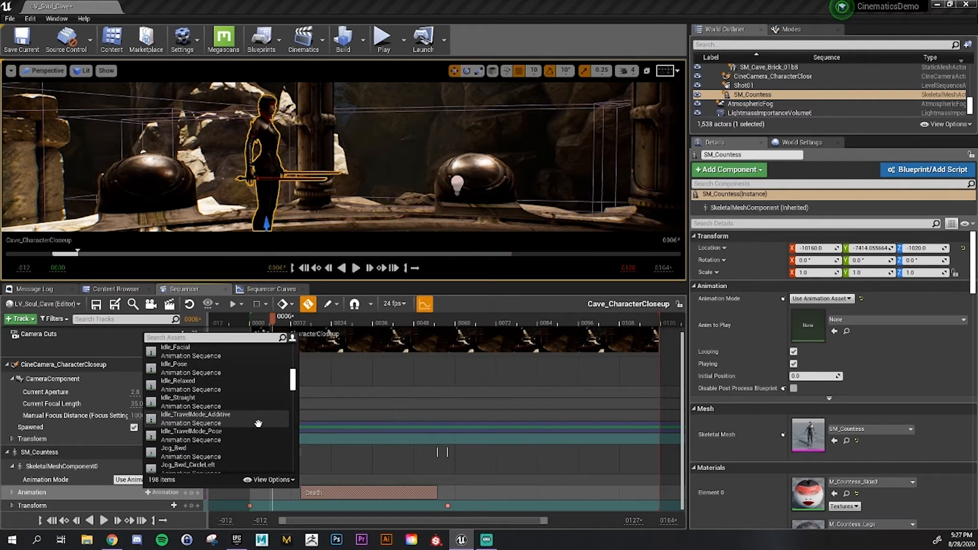
{"action": "scroll", "coordinate": [259, 423], "scroll_direction": "down", "scroll_amount": 3}
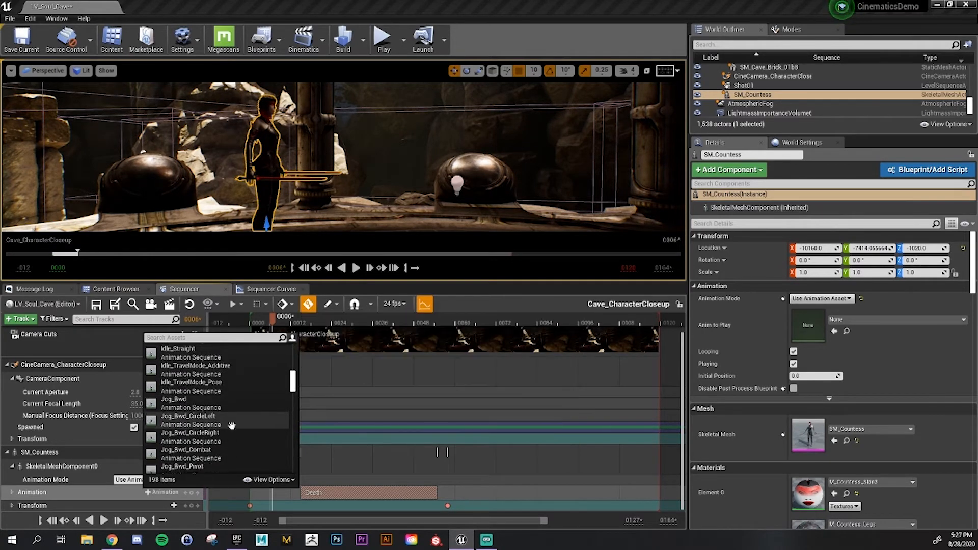
{"action": "scroll", "coordinate": [232, 426], "scroll_direction": "down", "scroll_amount": 10}
{"action": "left_click", "coordinate": [231, 425]}
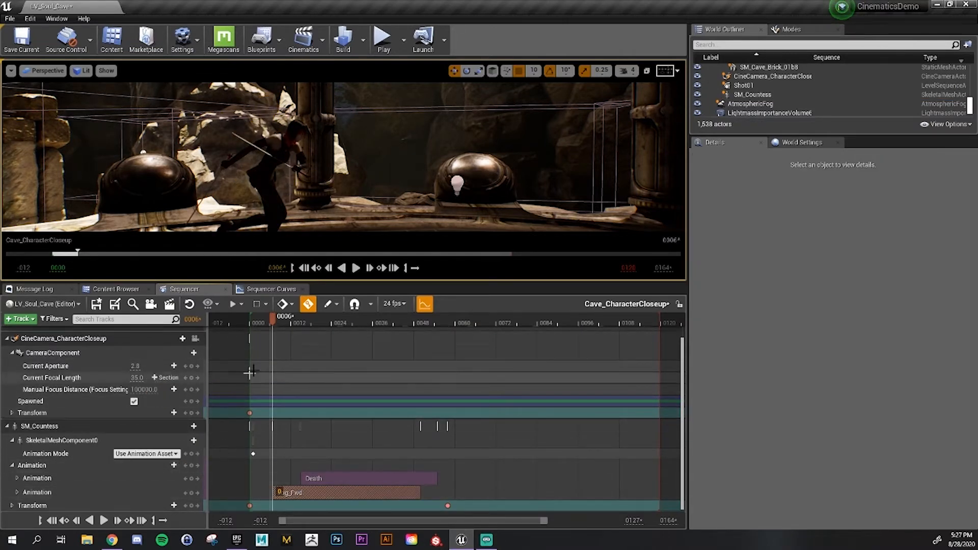
Scrub through the overlapping Jog_Fwd and Death clips, enlarging the viewport for the preview and giving the Sequencer more height
{"action": "left_click_drag", "start_coordinate": [271, 321], "coordinate": [350, 323]}
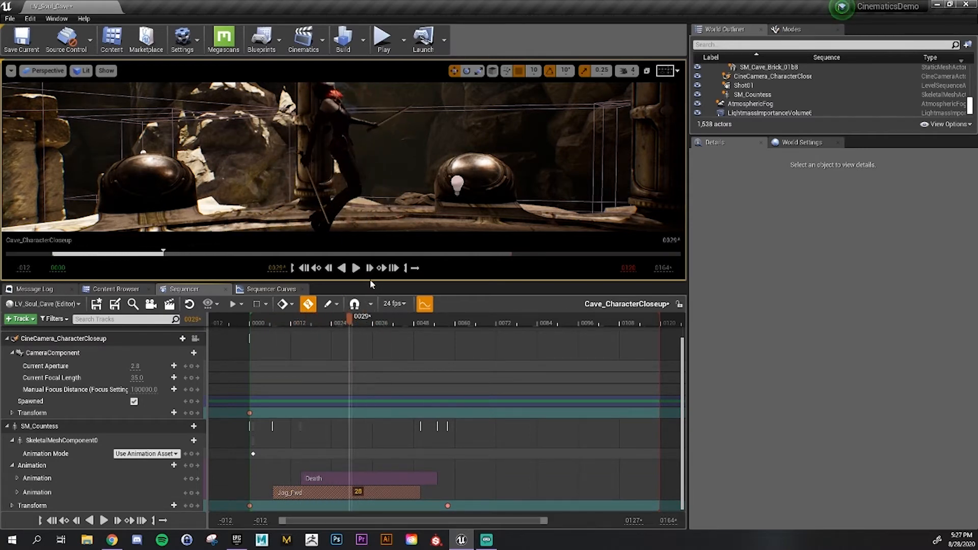
{"action": "left_click_drag", "start_coordinate": [471, 281], "coordinate": [471, 285]}
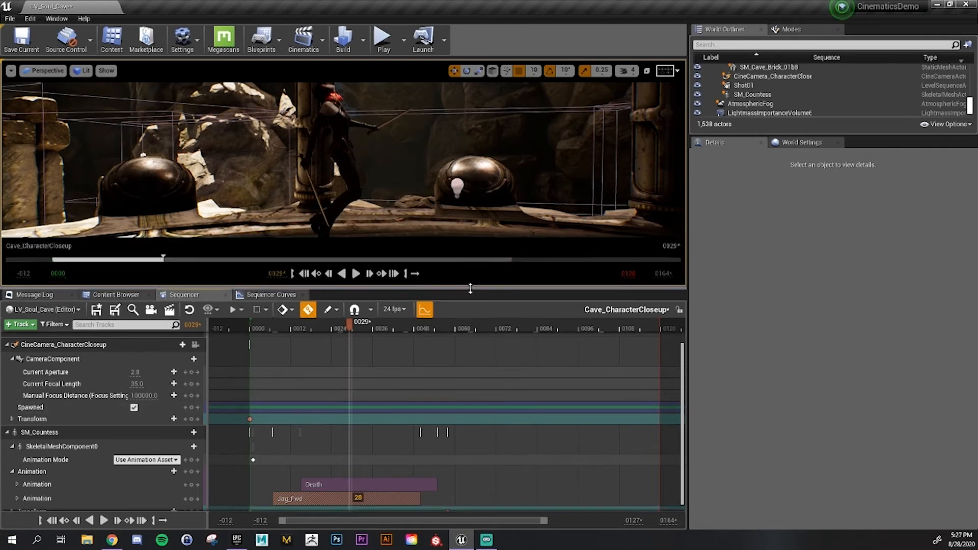
{"action": "left_click", "coordinate": [350, 481]}
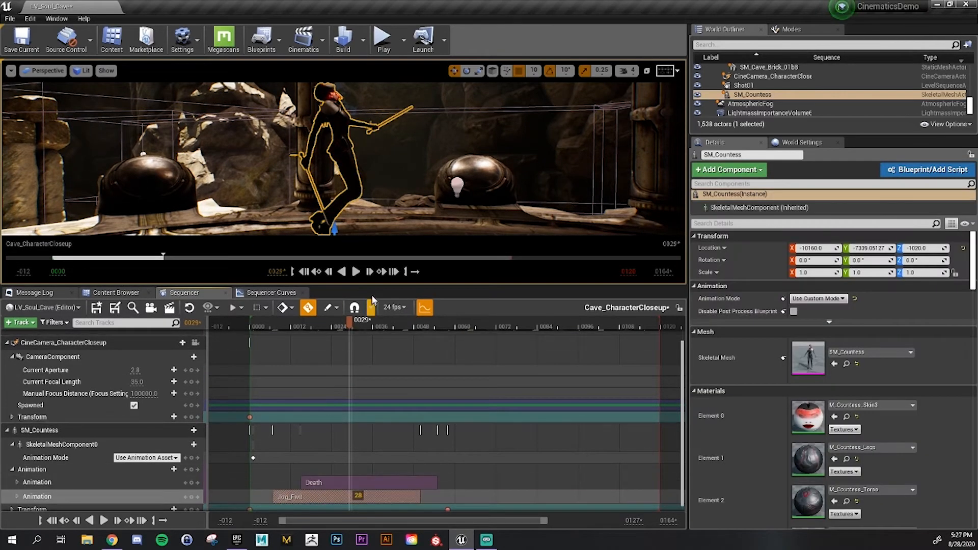
{"action": "left_click_drag", "start_coordinate": [374, 301], "coordinate": [334, 451]}
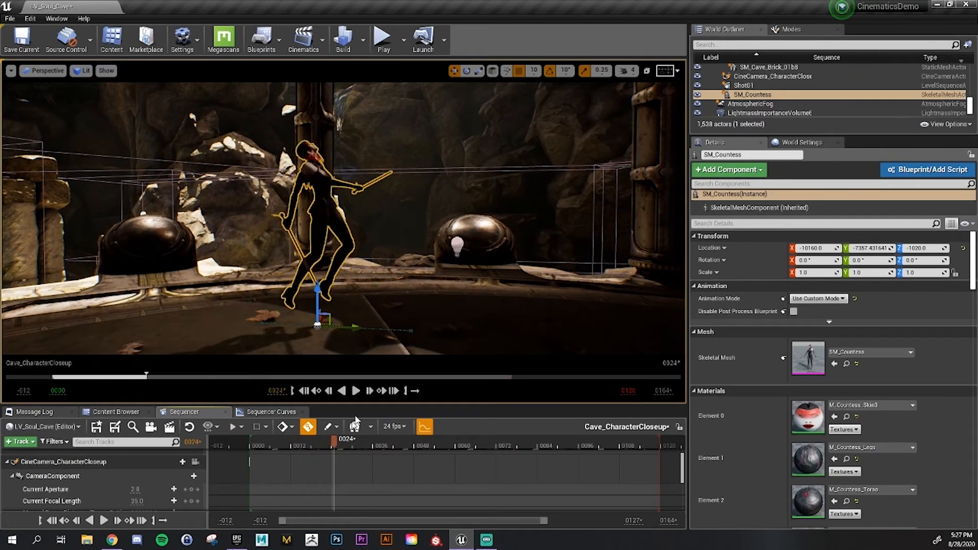
{"action": "left_click_drag", "start_coordinate": [354, 405], "coordinate": [352, 219]}
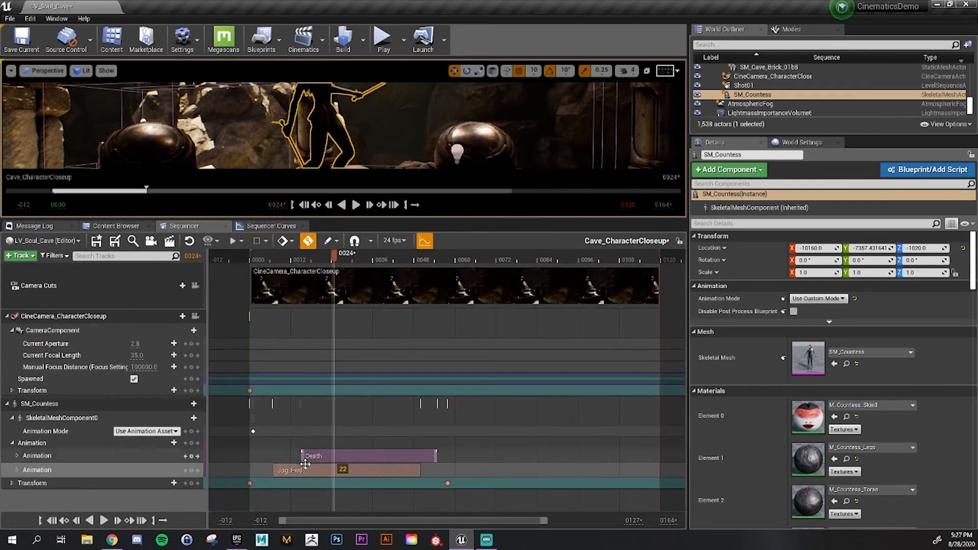
Move the Death clip to start at about frame 41 and expand both animation rows to reach the Death clip's Weight channel
{"action": "left_click_drag", "start_coordinate": [319, 456], "coordinate": [358, 446]}
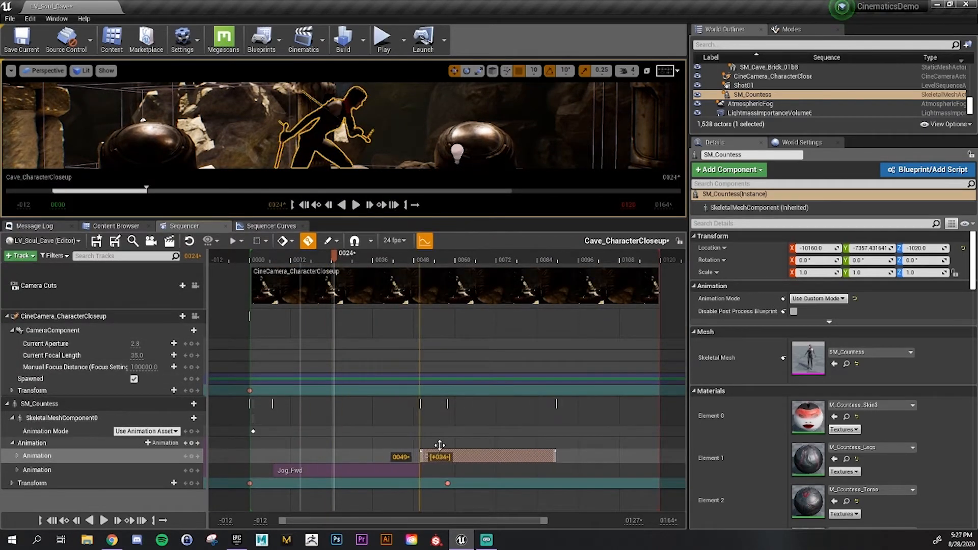
{"action": "mouse_move", "coordinate": [439, 445]}
{"action": "left_mouse_down"}
{"action": "mouse_move", "coordinate": [405, 461]}
{"action": "mouse_move", "coordinate": [446, 438]}
{"action": "mouse_move", "coordinate": [443, 447]}
{"action": "left_mouse_up"}
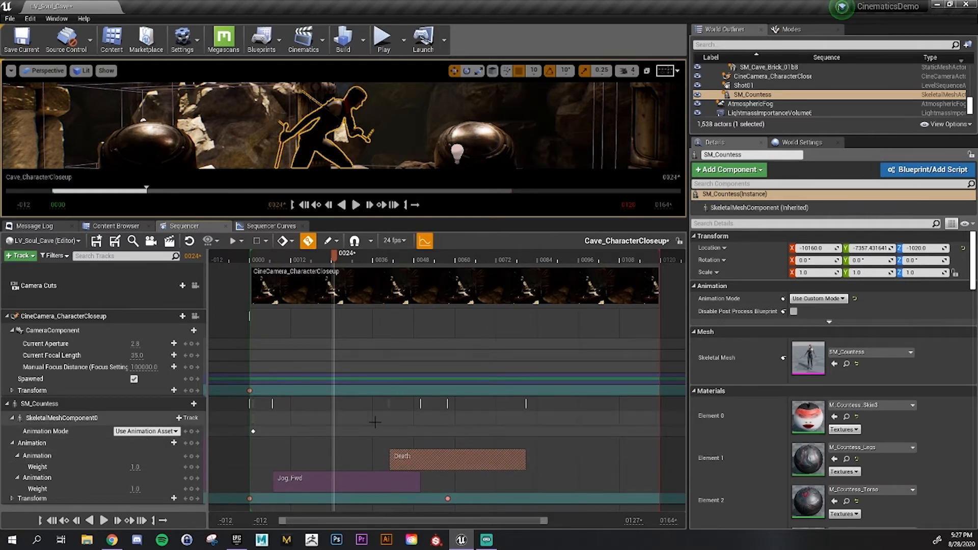
{"action": "left_click", "coordinate": [54, 468]}
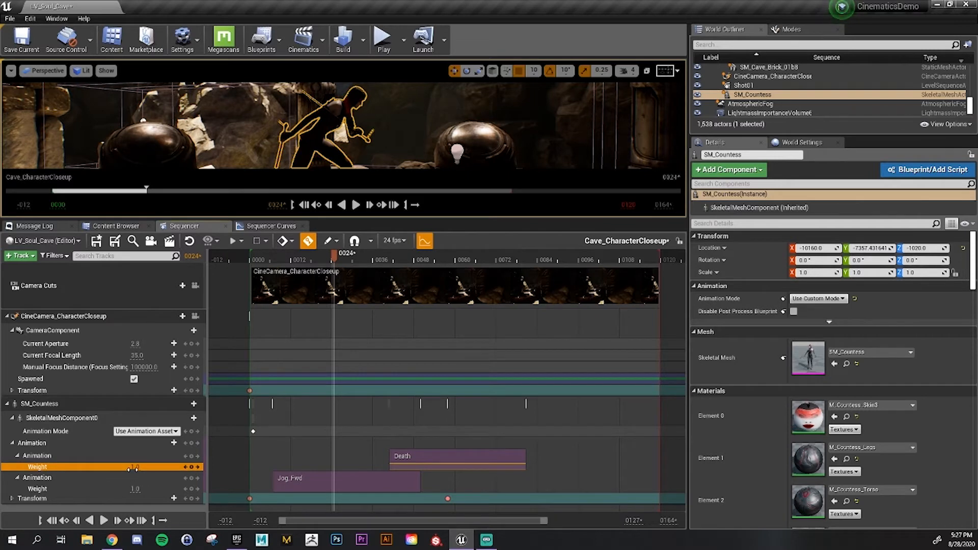
Place the Death and Jog_Fwd clips in one animation row with overlapping ends so they crossfade, starting Jog_Fwd at about frame 1
{"action": "left_click_drag", "start_coordinate": [415, 460], "coordinate": [405, 479]}
{"action": "left_click_drag", "start_coordinate": [333, 257], "coordinate": [340, 328]}
{"action": "left_click_drag", "start_coordinate": [307, 418], "coordinate": [418, 446]}
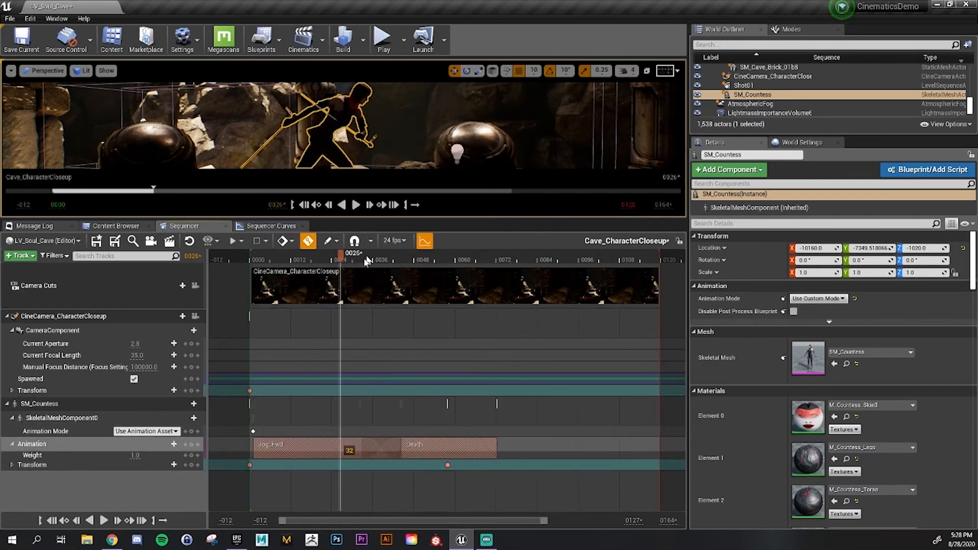
Scrub back to frame 6 to preview the blend, and move both clips so Jog_Fwd starts at about frame 33
{"action": "left_click", "coordinate": [325, 257]}
{"action": "left_click_drag", "start_coordinate": [325, 262], "coordinate": [271, 257]}
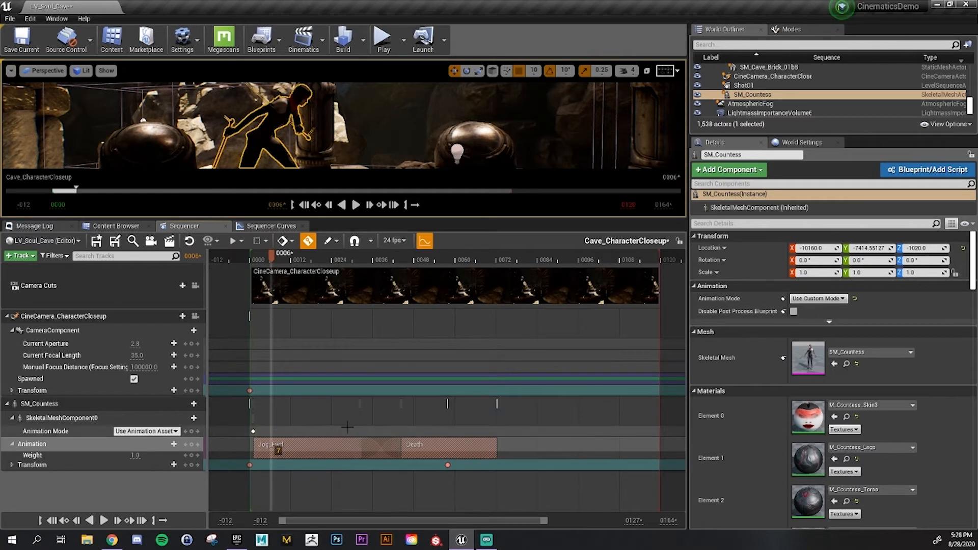
{"action": "left_click_drag", "start_coordinate": [348, 428], "coordinate": [521, 445]}
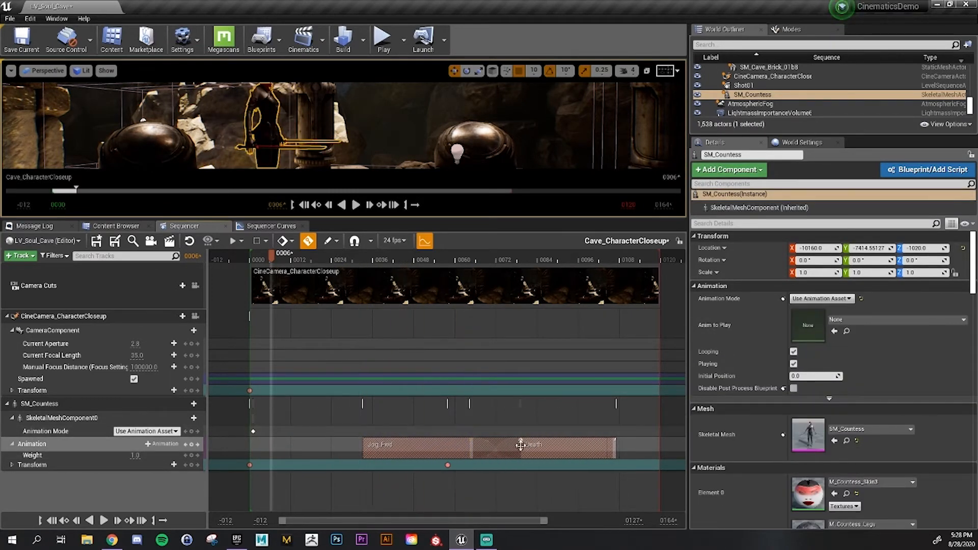
{"action": "left_click", "coordinate": [404, 455]}
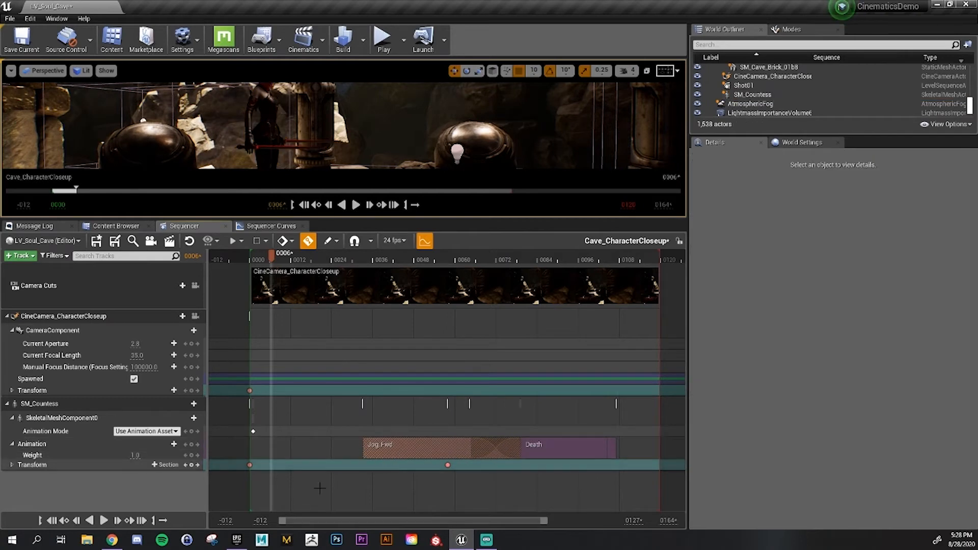
{"action": "left_click", "coordinate": [215, 464]}
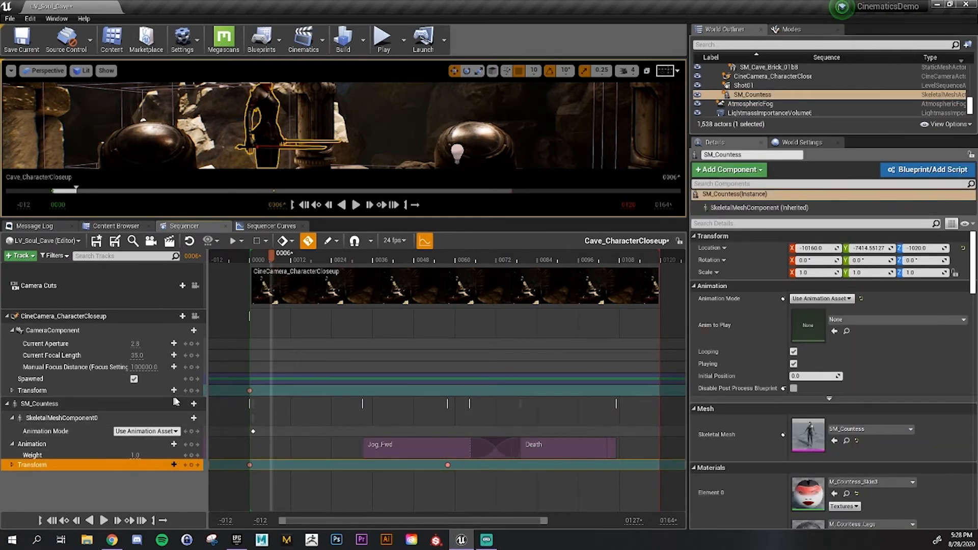
{"action": "left_click", "coordinate": [192, 404]}
{"action": "mouse_move", "coordinate": [207, 438]}
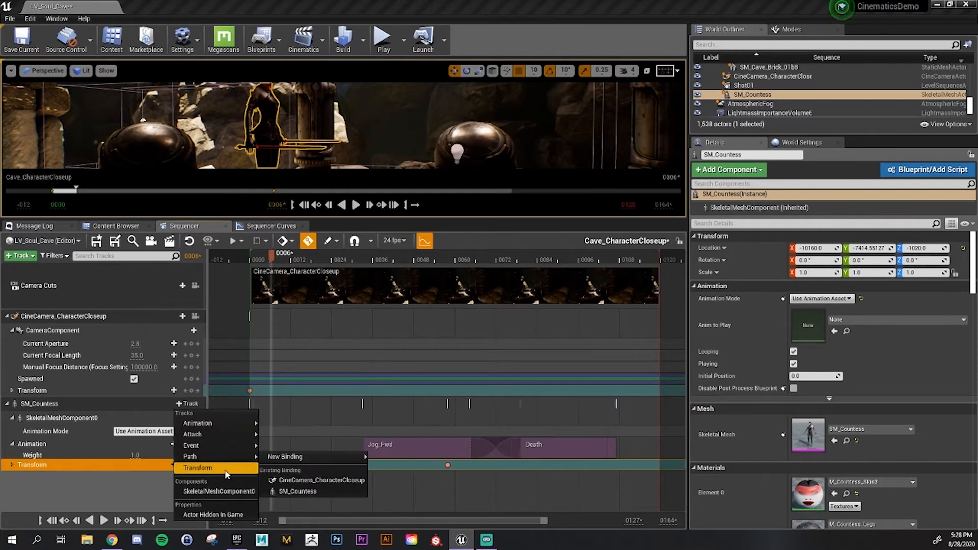
{"action": "left_click", "coordinate": [98, 487]}
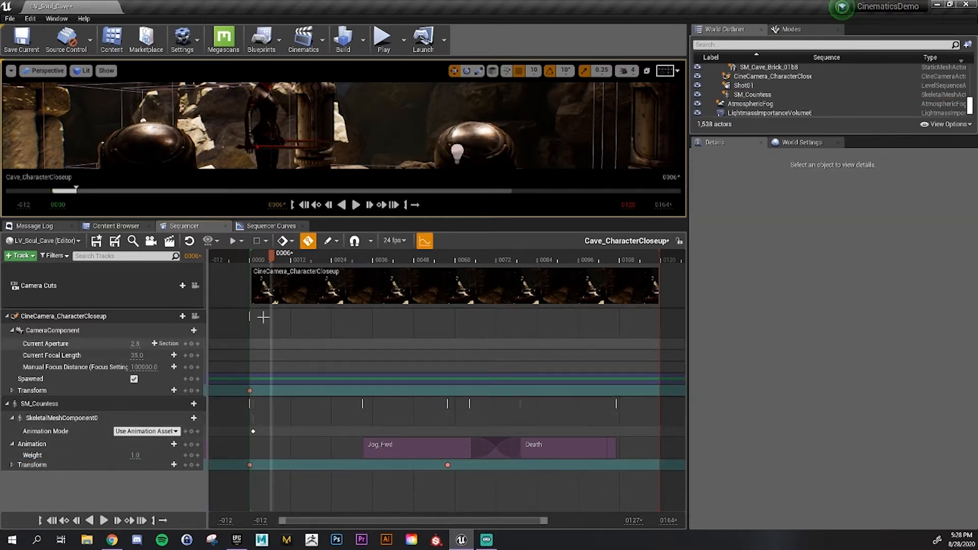
Extend the Jog_Fwd clip to about frame 118 and shift it so it starts at frame 0
{"action": "left_click", "coordinate": [363, 455]}
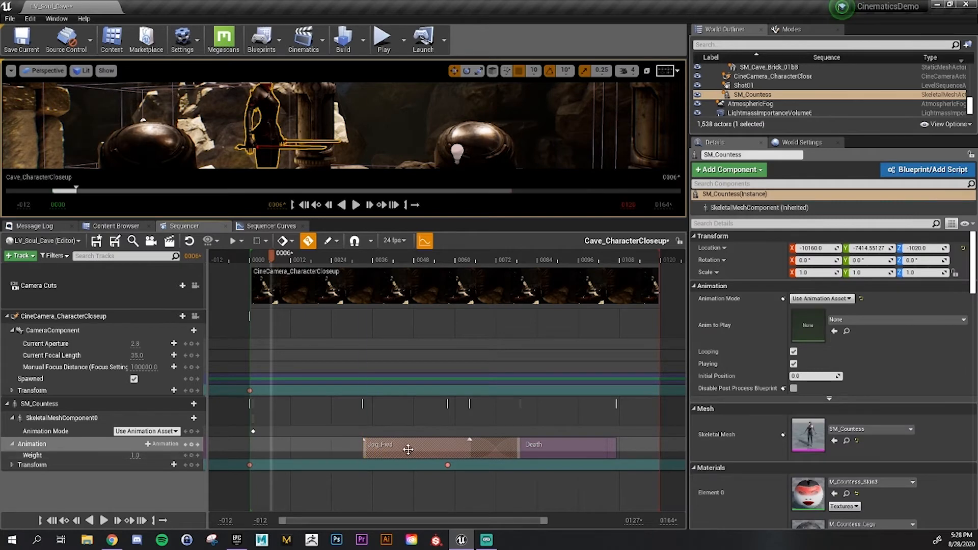
{"action": "mouse_move", "coordinate": [319, 448]}
{"action": "left_mouse_down"}
{"action": "mouse_move", "coordinate": [302, 446]}
{"action": "mouse_move", "coordinate": [348, 461]}
{"action": "left_mouse_up"}
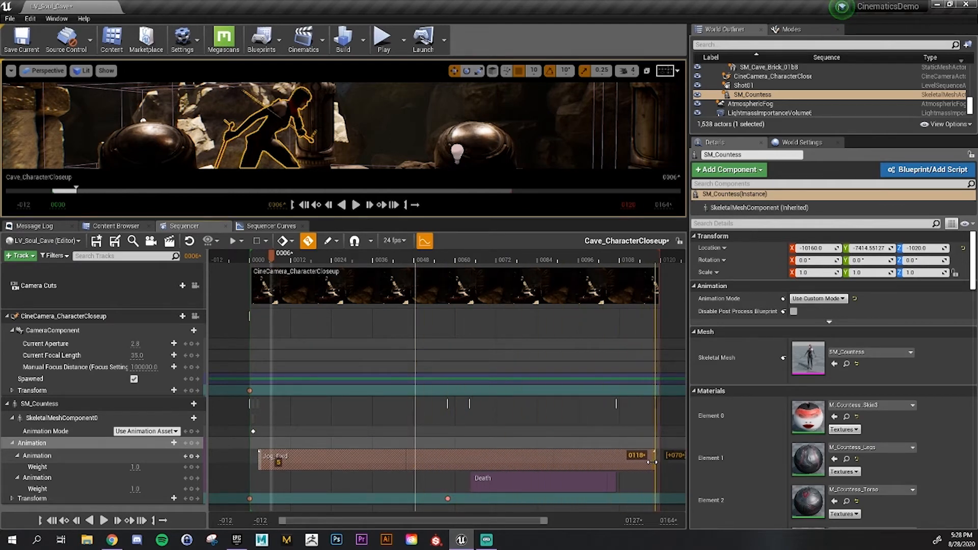
{"action": "left_click_drag", "start_coordinate": [276, 257], "coordinate": [387, 280]}
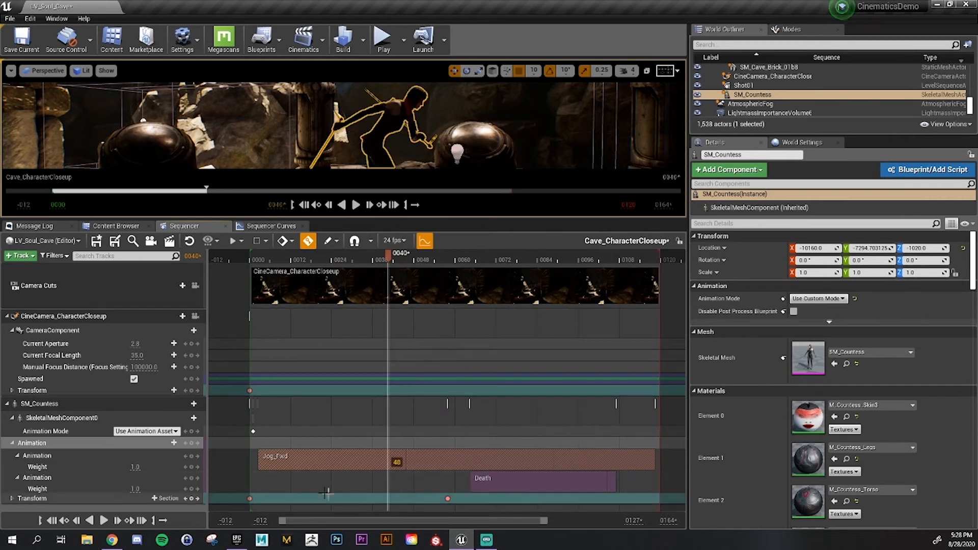
{"action": "left_click_drag", "start_coordinate": [305, 464], "coordinate": [296, 464]}
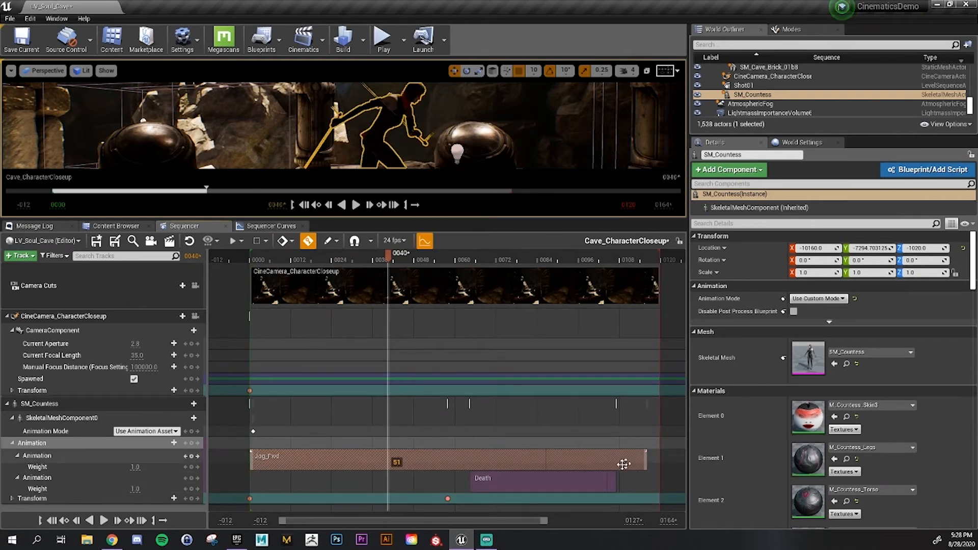
Overlap the Death clip with the end of Jog_Fwd from about frame 91, and move SM_Countess's second Transform key to frame 92
{"action": "mouse_move", "coordinate": [525, 482]}
{"action": "left_mouse_down"}
{"action": "mouse_move", "coordinate": [561, 457]}
{"action": "mouse_move", "coordinate": [636, 451]}
{"action": "mouse_move", "coordinate": [616, 452]}
{"action": "left_mouse_up"}
{"action": "left_click_drag", "start_coordinate": [360, 260], "coordinate": [507, 297]}
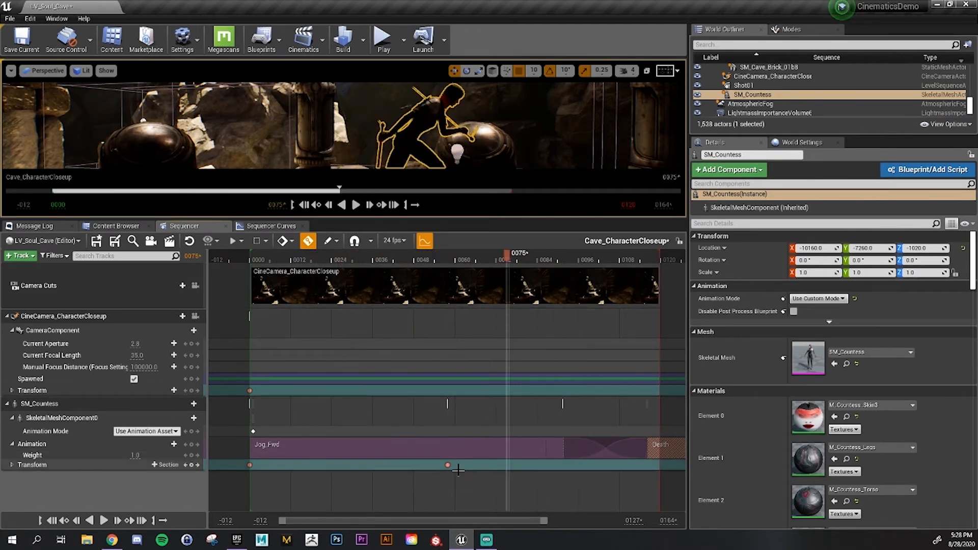
{"action": "left_click_drag", "start_coordinate": [451, 464], "coordinate": [567, 465]}
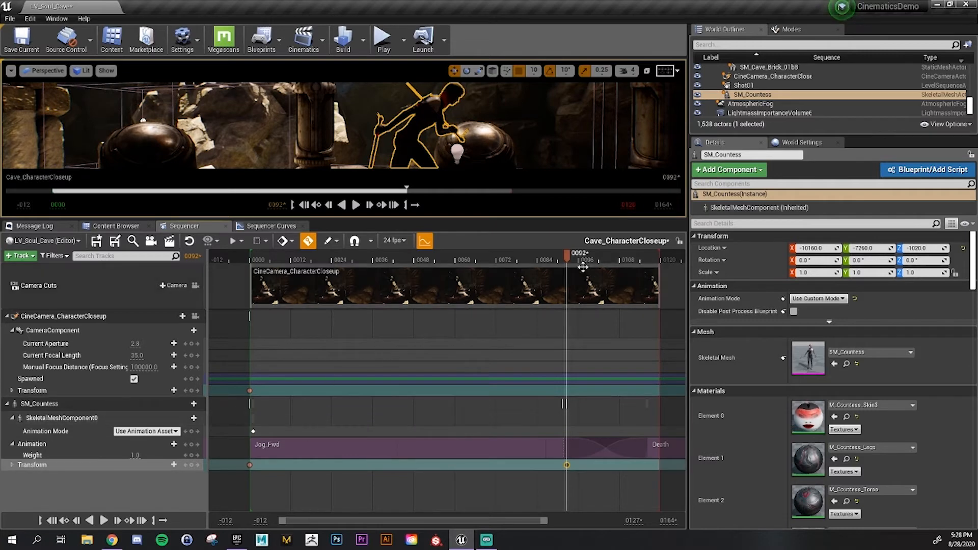
Select the SM_Countess track and save the Cave_CharacterCloseup sequence
{"action": "left_click", "coordinate": [49, 430]}
{"action": "left_click", "coordinate": [43, 405]}
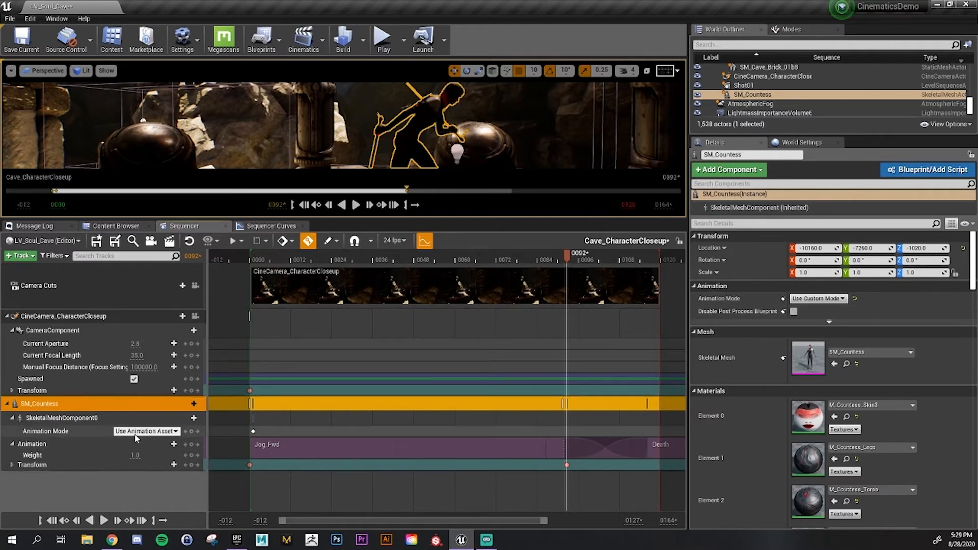
{"action": "left_click", "coordinate": [96, 241]}
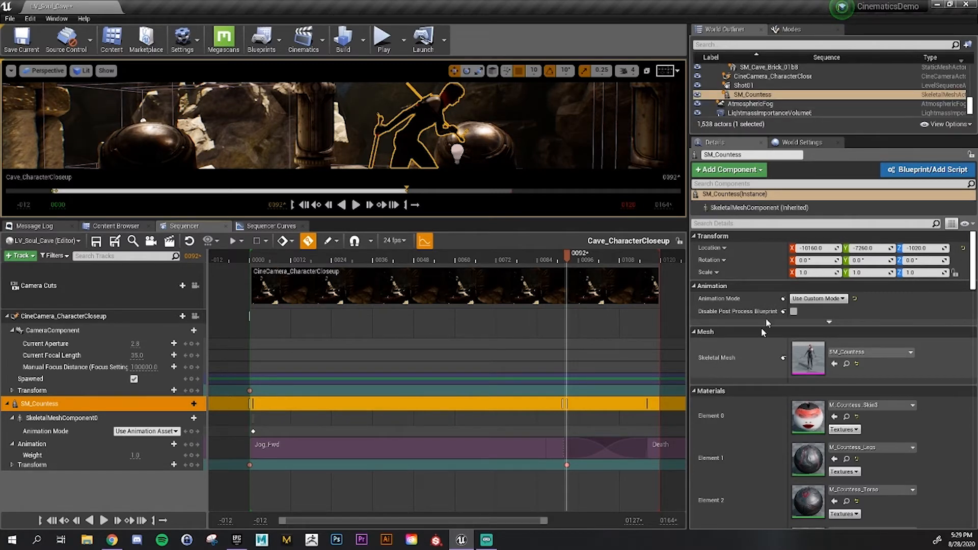
Enlarge the viewport in both directions and view the scene through CineCamera_CharacterCloseup
{"action": "left_click_drag", "start_coordinate": [689, 197], "coordinate": [796, 197]}
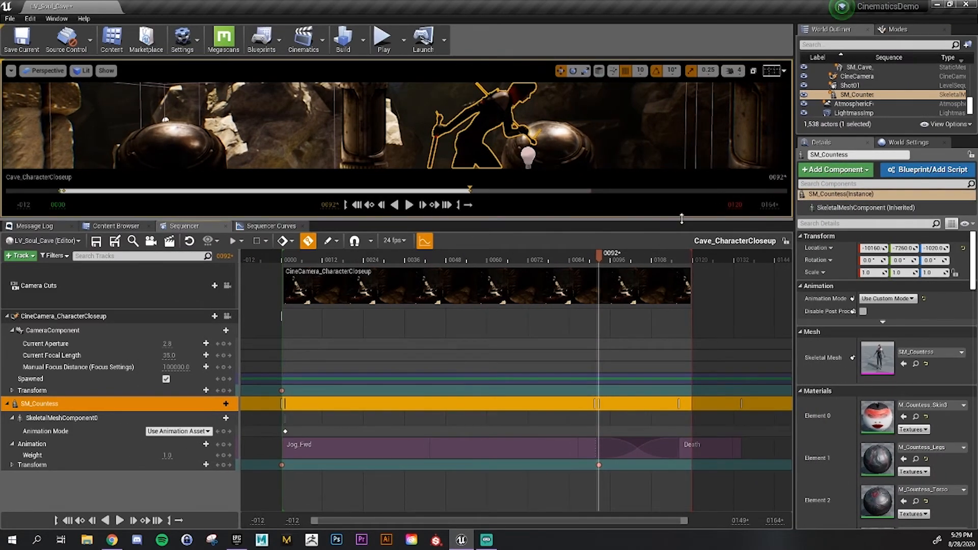
{"action": "left_click_drag", "start_coordinate": [683, 217], "coordinate": [683, 260]}
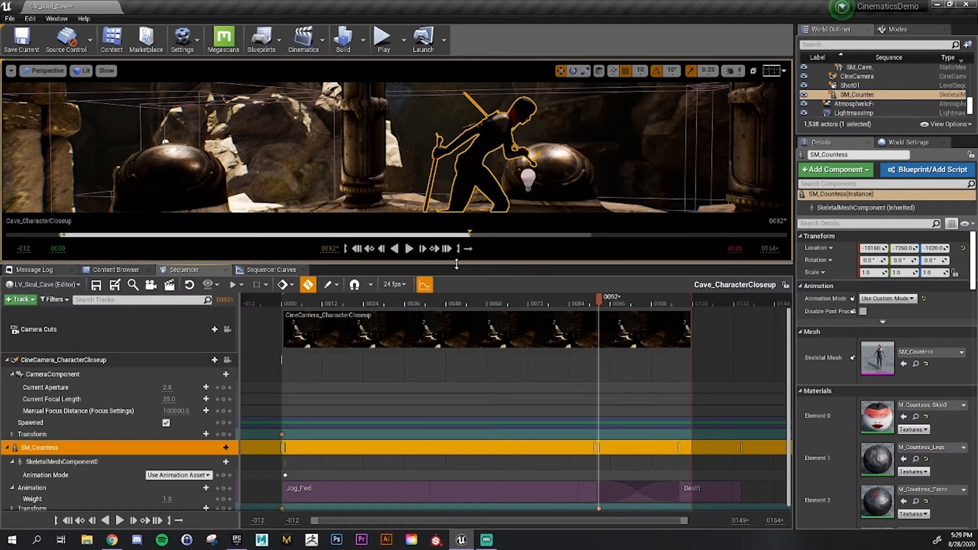
{"action": "left_click_drag", "start_coordinate": [454, 263], "coordinate": [445, 446]}
{"action": "left_click", "coordinate": [48, 70]}
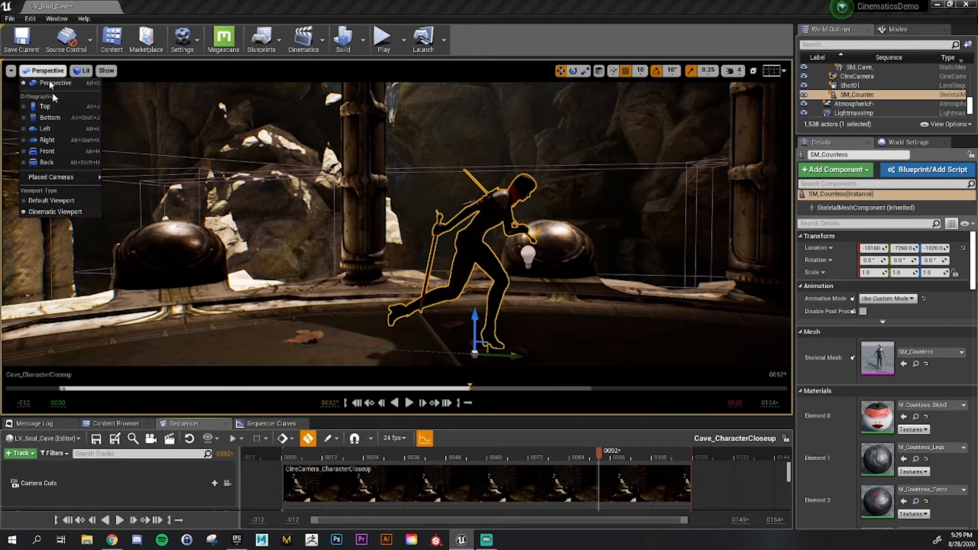
{"action": "mouse_move", "coordinate": [62, 184]}
{"action": "left_click", "coordinate": [198, 323]}
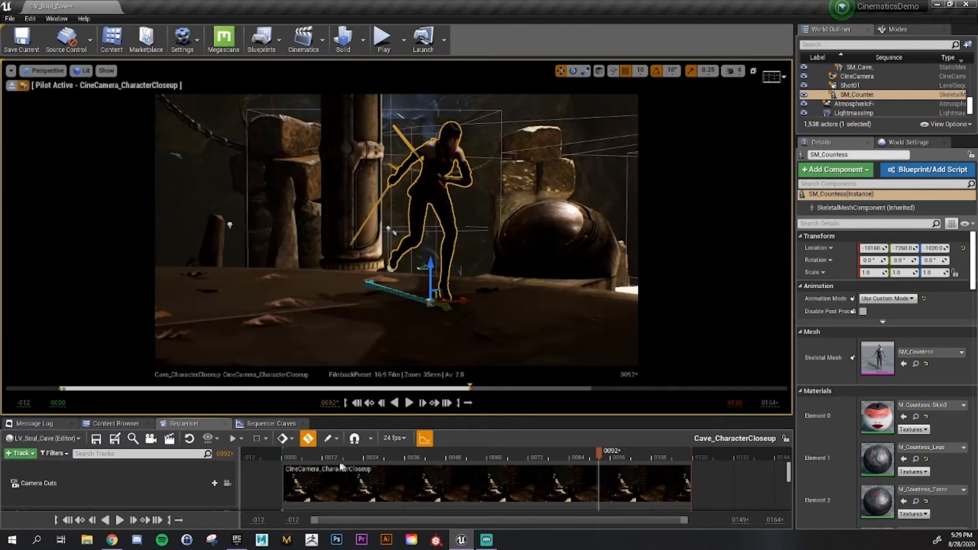
Play and scrub the shot through the camera to review the character's run and fall, giving the Sequencer more height
{"action": "left_click_drag", "start_coordinate": [299, 457], "coordinate": [319, 474]}
{"action": "key", "text": "space"}
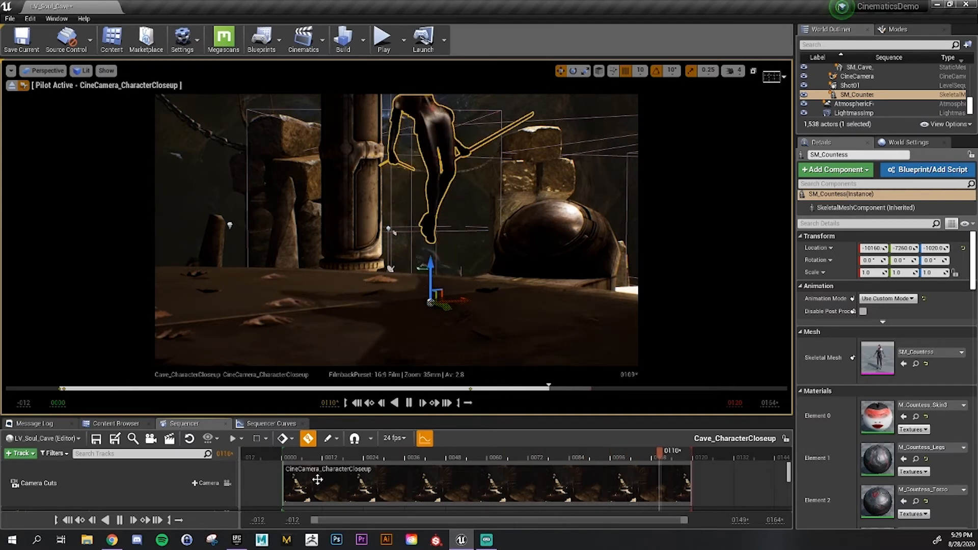
{"action": "key", "text": "space"}
{"action": "left_click_drag", "start_coordinate": [675, 457], "coordinate": [293, 458]}
{"action": "scroll", "coordinate": [295, 484], "scroll_direction": "down", "scroll_amount": 2}
{"action": "left_click_drag", "start_coordinate": [321, 415], "coordinate": [321, 259]}
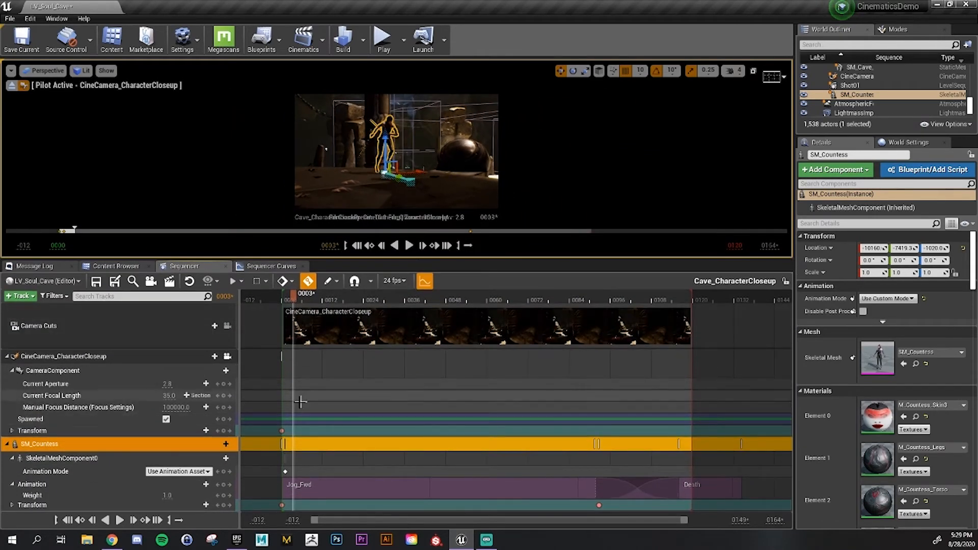
{"action": "left_click_drag", "start_coordinate": [291, 304], "coordinate": [546, 339]}
{"action": "left_click_drag", "start_coordinate": [657, 355], "coordinate": [385, 372]}
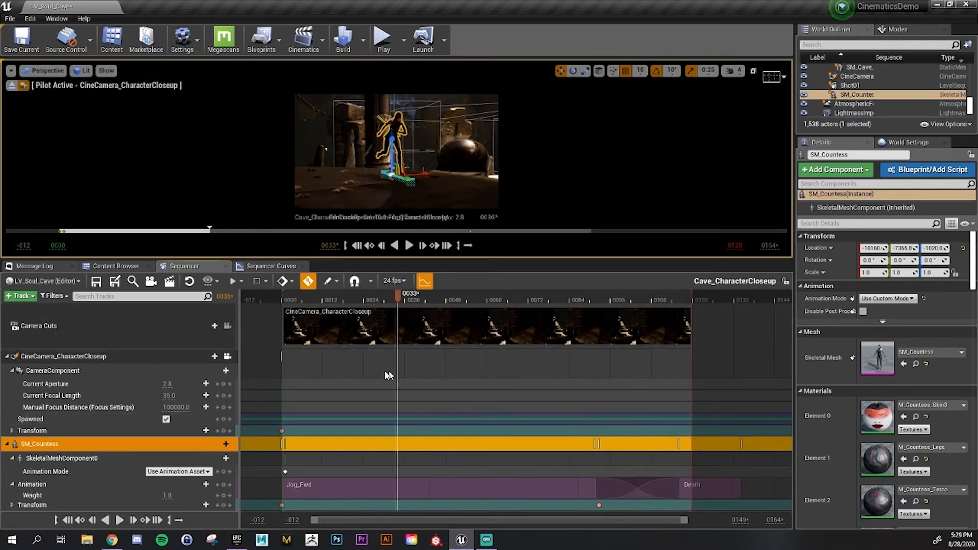
{"action": "left_click_drag", "start_coordinate": [292, 379], "coordinate": [307, 377]}
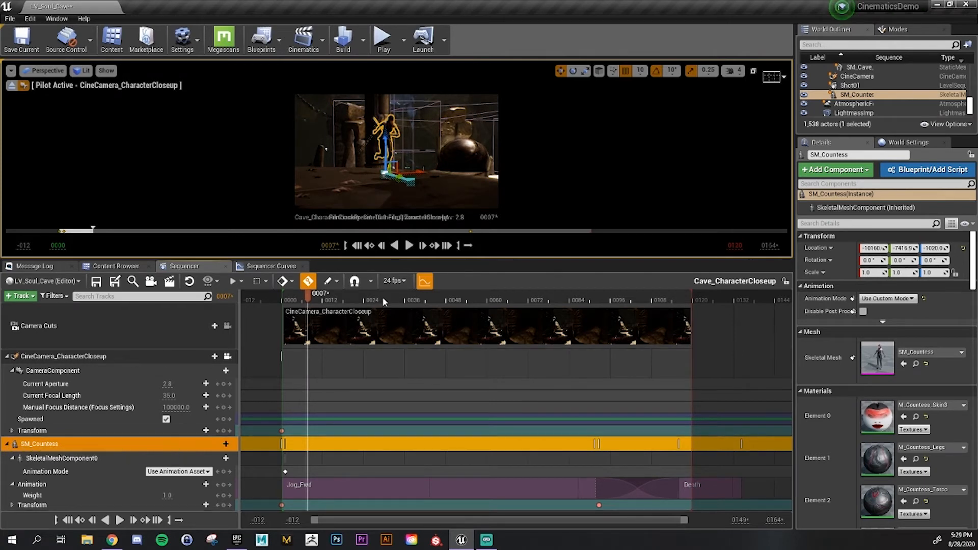
Move SM_Countess's starting position farther back along Y in the Transform key at frame 0, and play the shot to check the run
{"action": "left_click_drag", "start_coordinate": [321, 302], "coordinate": [285, 302]}
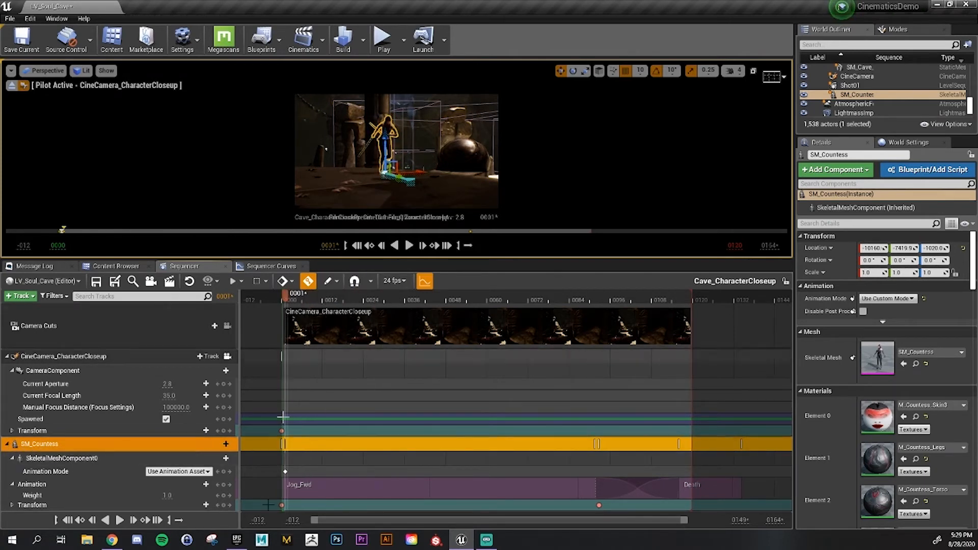
{"action": "left_click", "coordinate": [281, 504]}
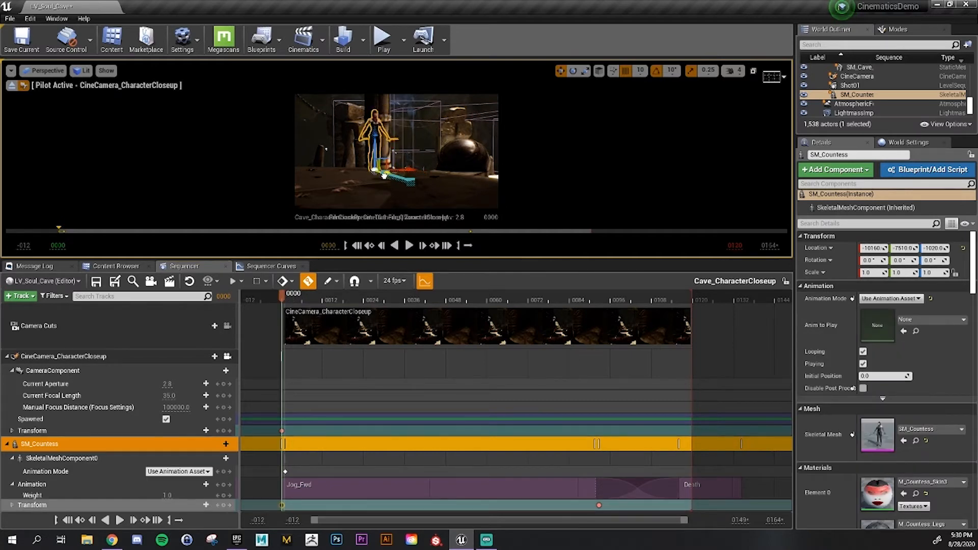
{"action": "left_click_drag", "start_coordinate": [299, 295], "coordinate": [338, 301]}
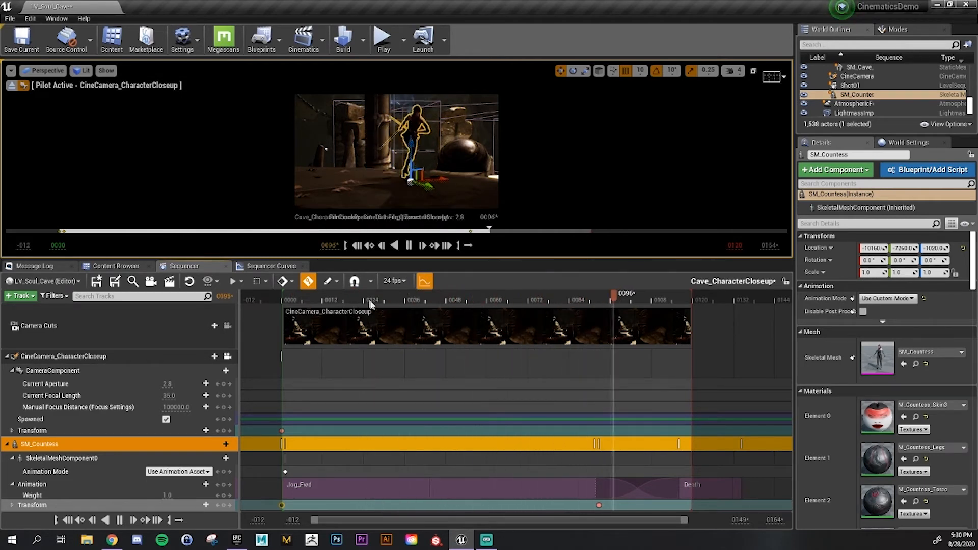
{"action": "left_click_drag", "start_coordinate": [628, 305], "coordinate": [237, 293]}
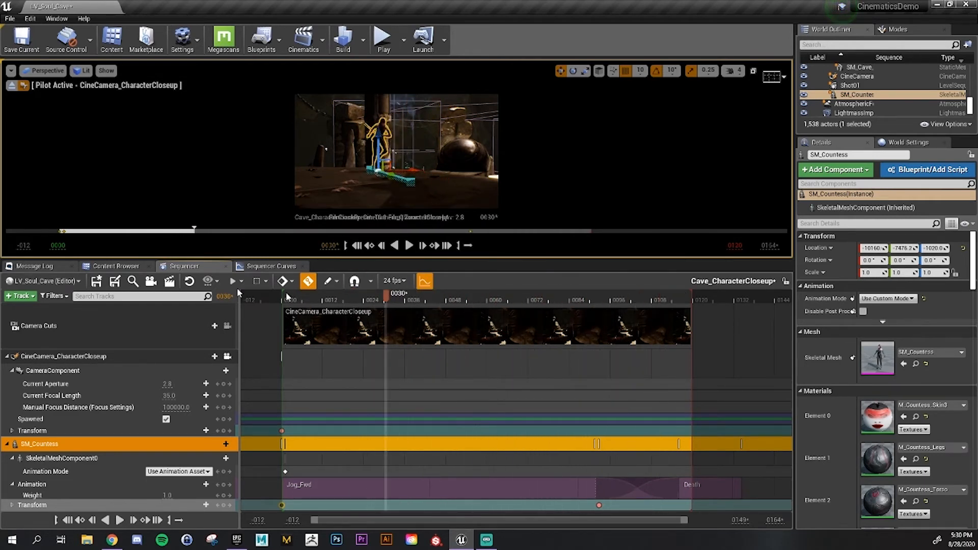
Save the sequence and collapse the SM_Countess tracks, enlarging the viewport slightly
{"action": "left_click", "coordinate": [97, 281]}
{"action": "left_click", "coordinate": [7, 444]}
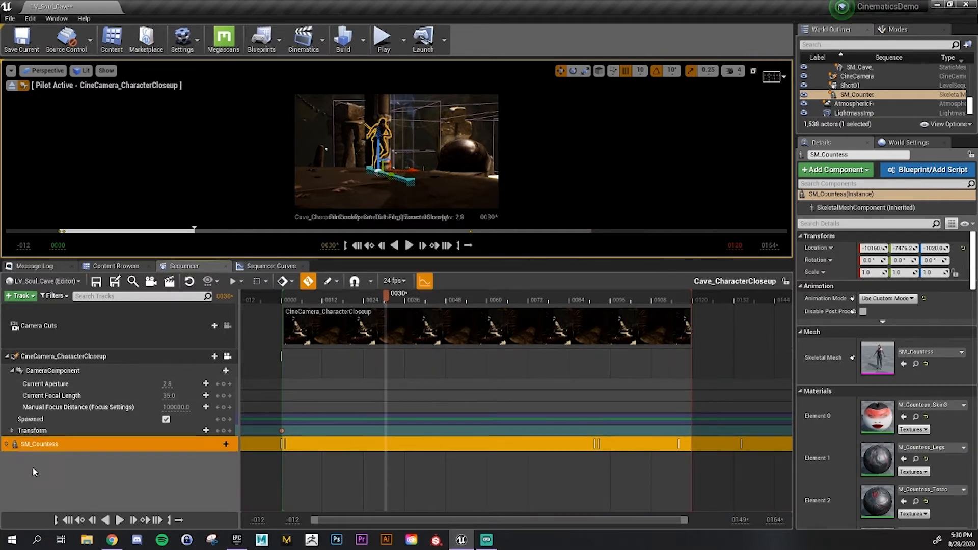
{"action": "left_click_drag", "start_coordinate": [321, 259], "coordinate": [321, 303]}
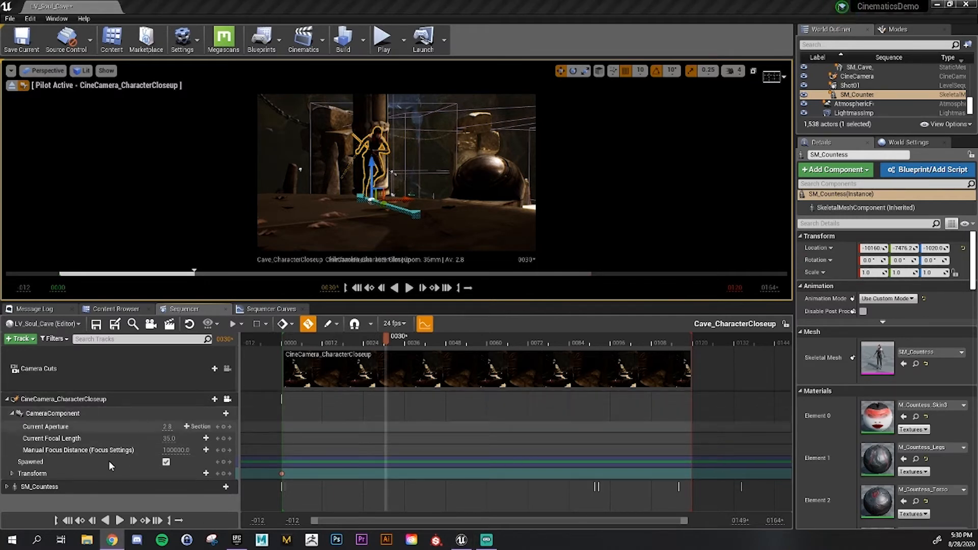
{"action": "left_click", "coordinate": [250, 309]}
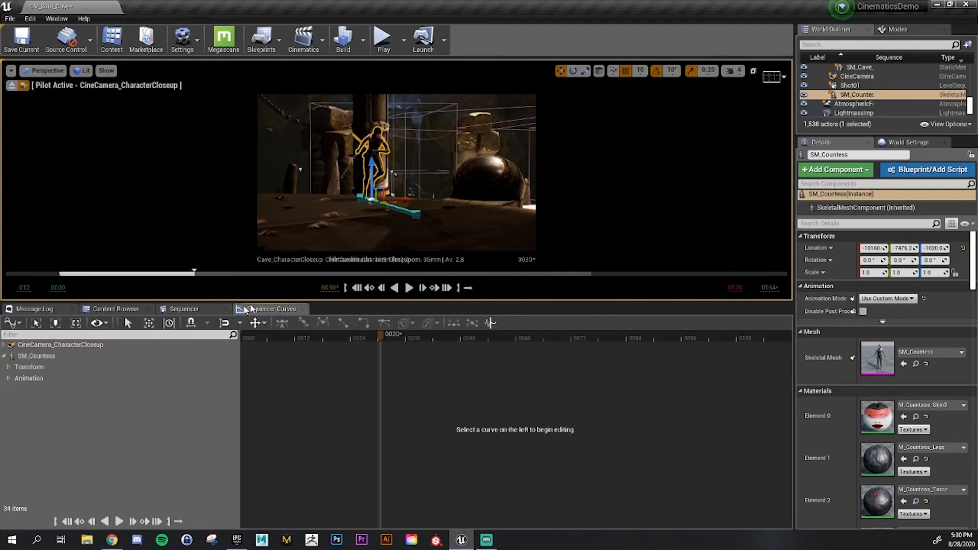
{"action": "left_click", "coordinate": [214, 308]}
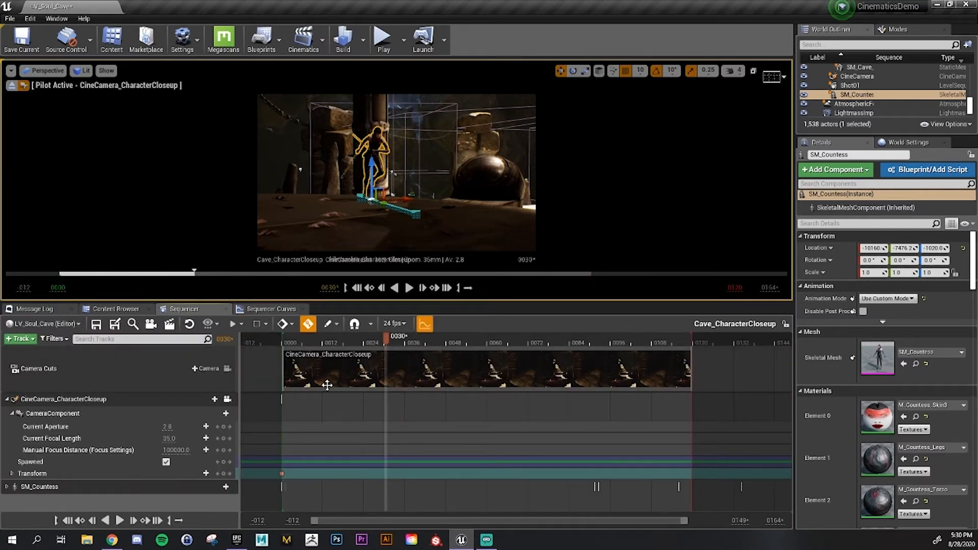
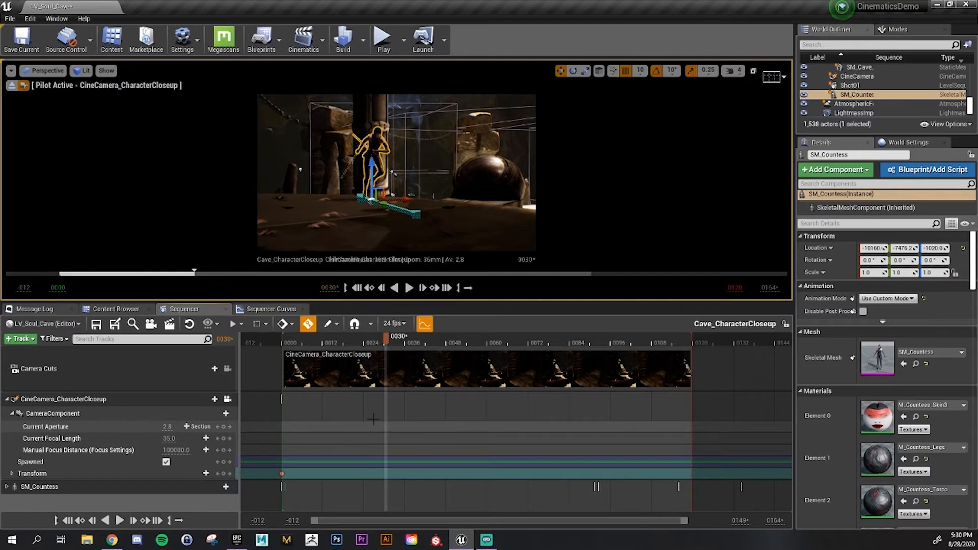
{"action": "mouse_move", "coordinate": [398, 308]}
{"action": "left_mouse_down"}
{"action": "mouse_move", "coordinate": [399, 323]}
{"action": "mouse_move", "coordinate": [401, 316]}
{"action": "left_mouse_up"}
Add a Transform key for CineCamera_CharacterCloseup at frame 91
{"action": "left_click_drag", "start_coordinate": [386, 347], "coordinate": [594, 368]}
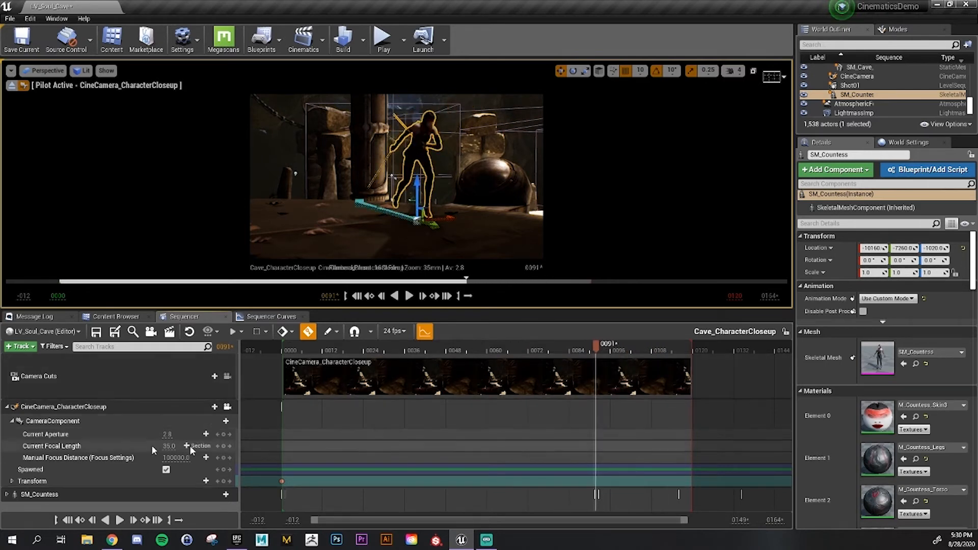
{"action": "left_click", "coordinate": [55, 478]}
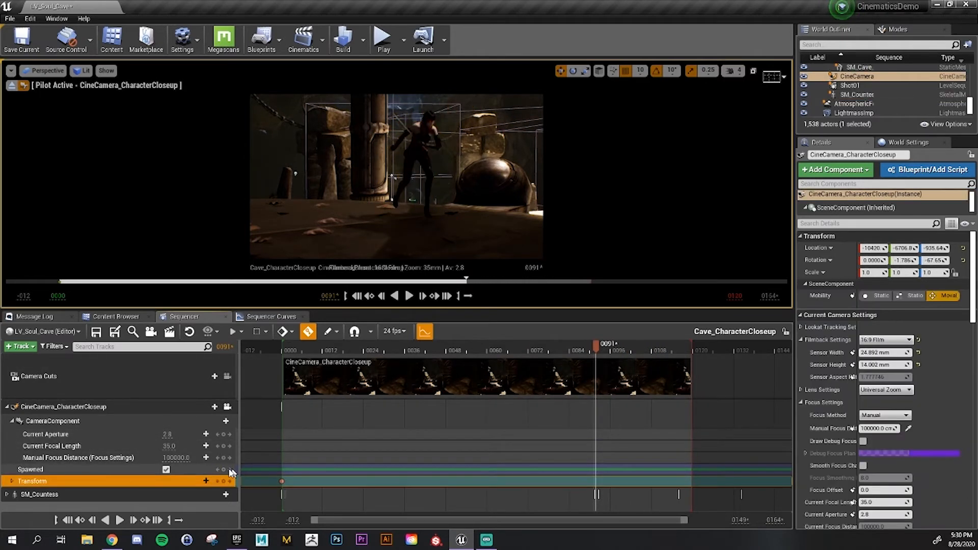
{"action": "left_click", "coordinate": [224, 481]}
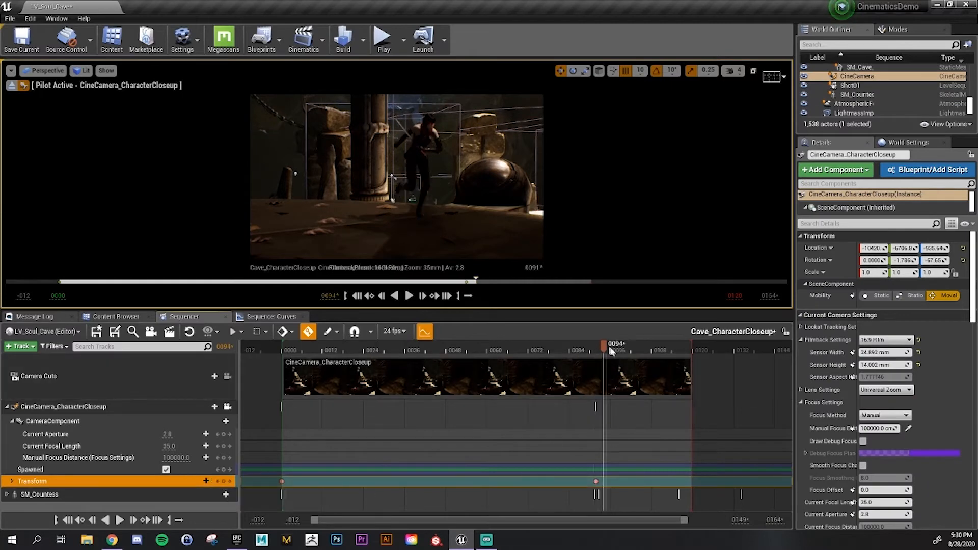
Raise the camera to about Z -857.6 at frame 117 to key its new position, and scrub back to frame 40
{"action": "left_click_drag", "start_coordinate": [611, 351], "coordinate": [684, 355]}
{"action": "middle_click_drag", "start_coordinate": [397, 176], "coordinate": [411, 137]}
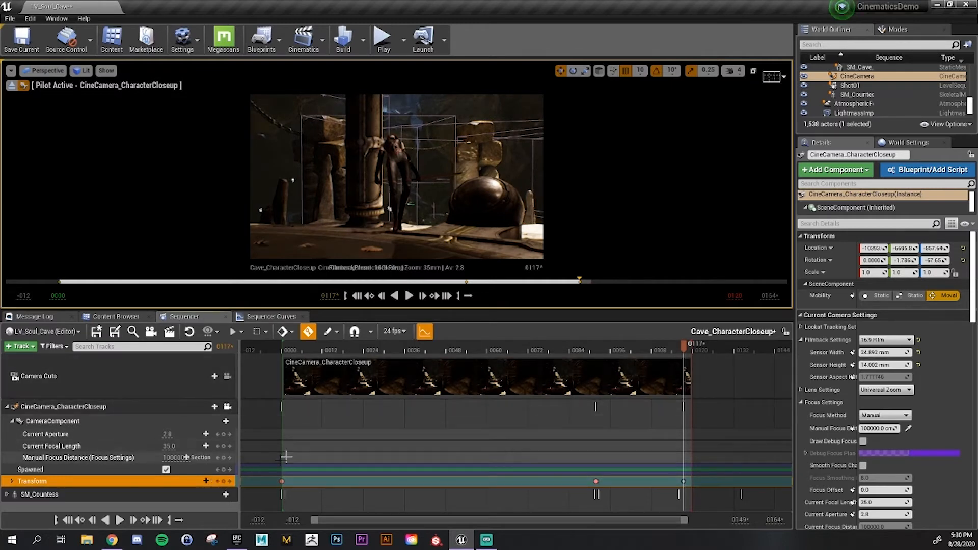
{"action": "left_click_drag", "start_coordinate": [677, 350], "coordinate": [422, 352]}
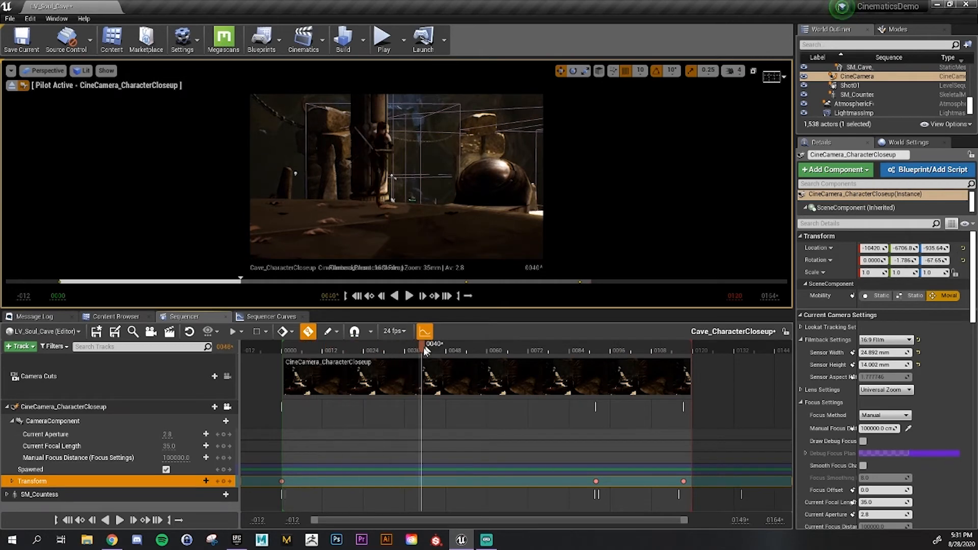
Set the CineCamera_CharacterCloseup focus method to Tracking, with SM_Countess as the actor to track
{"action": "left_click", "coordinate": [61, 458]}
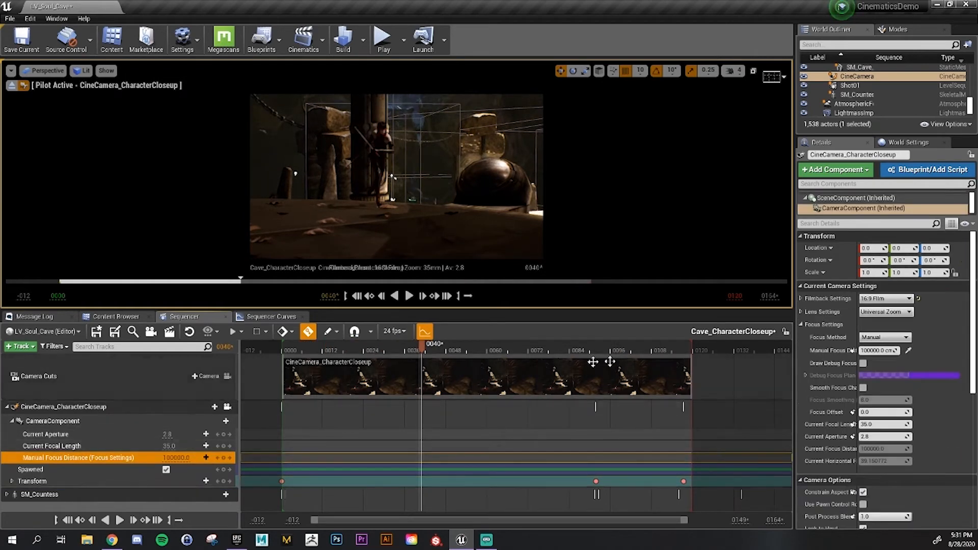
{"action": "left_click_drag", "start_coordinate": [793, 332], "coordinate": [685, 331]}
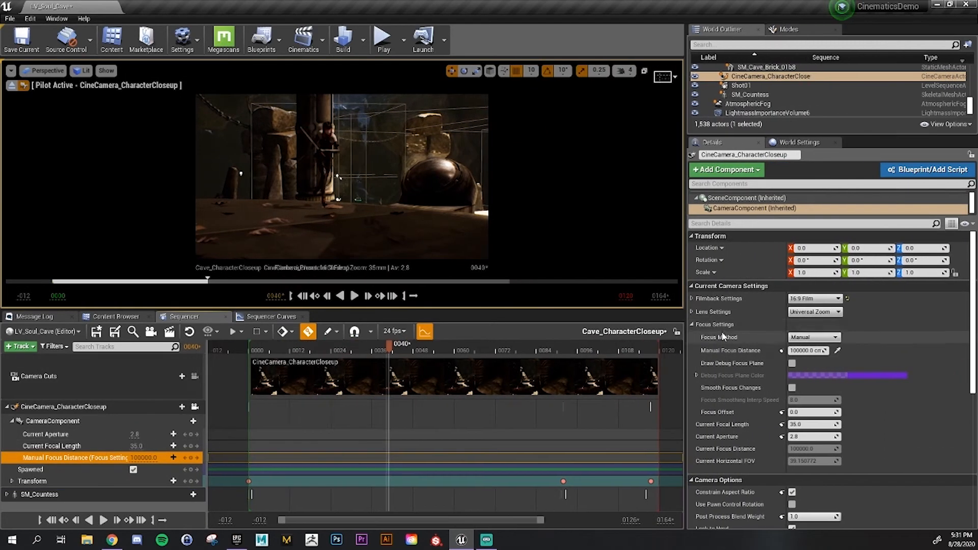
{"action": "left_click", "coordinate": [814, 337]}
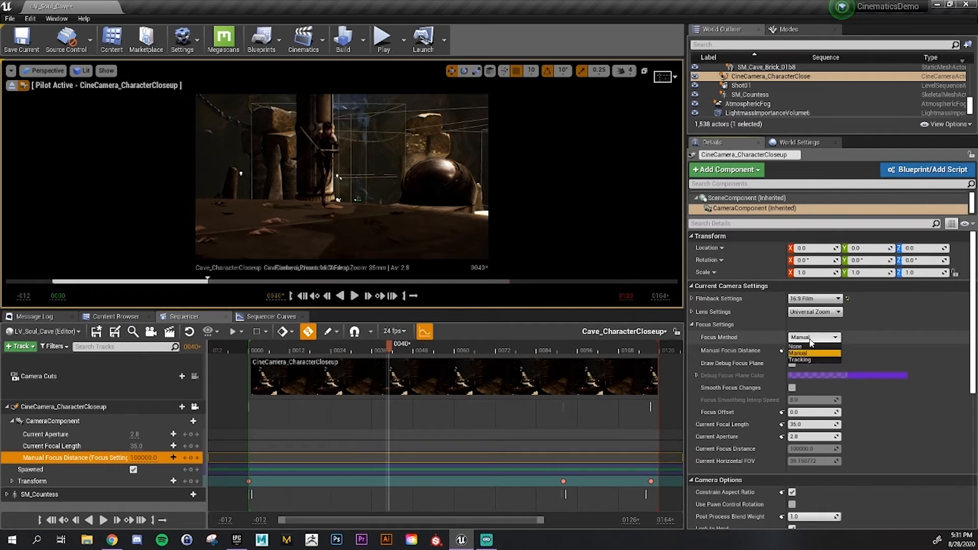
{"action": "left_click", "coordinate": [794, 362]}
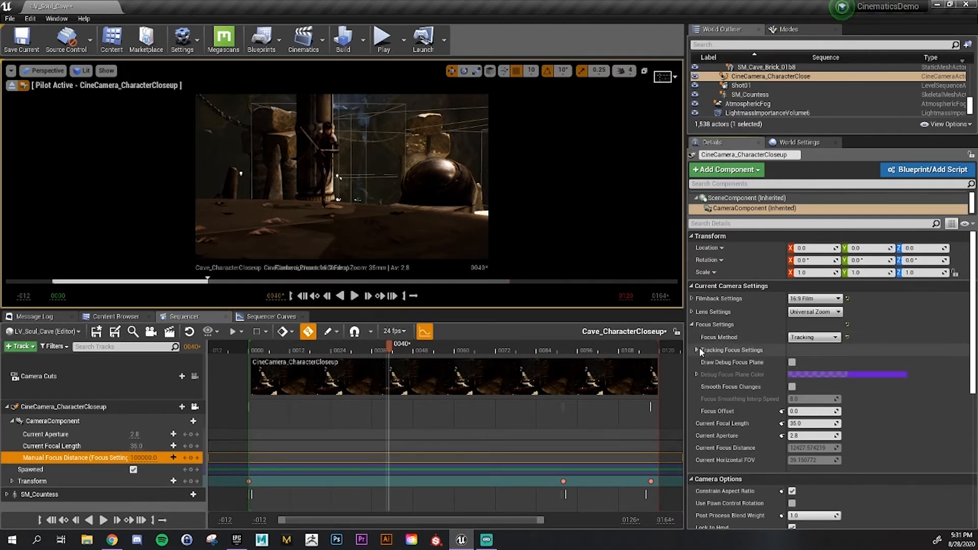
{"action": "left_click", "coordinate": [696, 350]}
{"action": "left_click", "coordinate": [812, 364]}
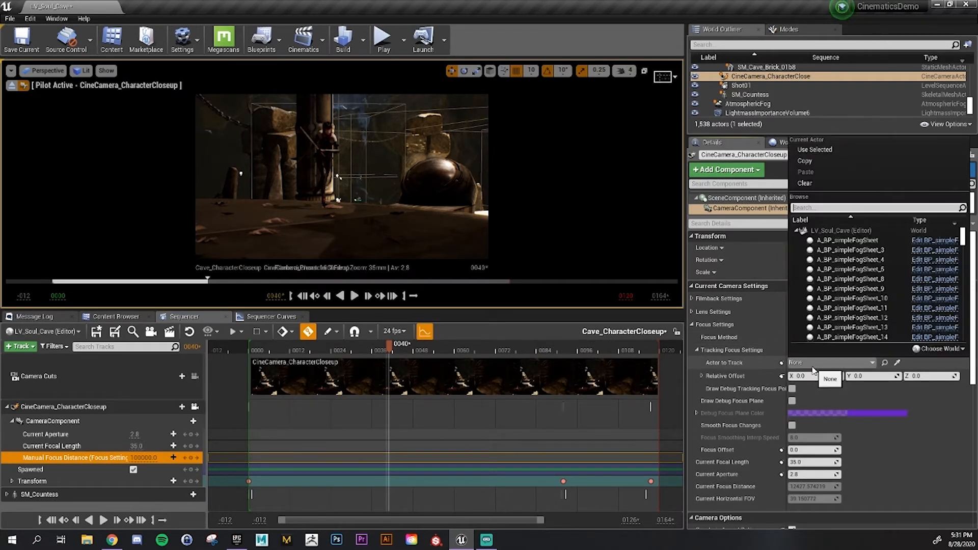
{"action": "type", "text": "count"}
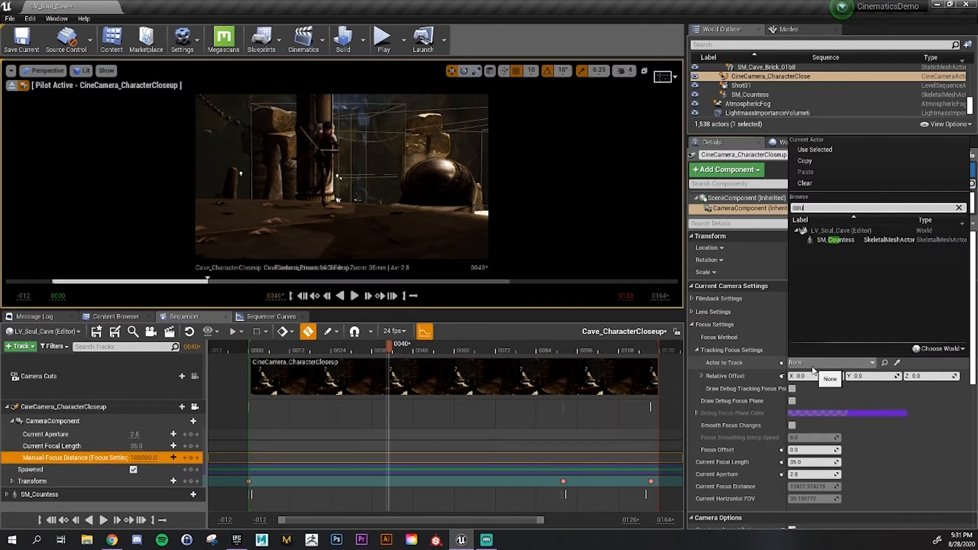
{"action": "left_click", "coordinate": [835, 239]}
Scrub the shot to check the tracked focus, toggling the debug tracking focus point on and off, and save the sequence
{"action": "left_click_drag", "start_coordinate": [364, 351], "coordinate": [517, 351]}
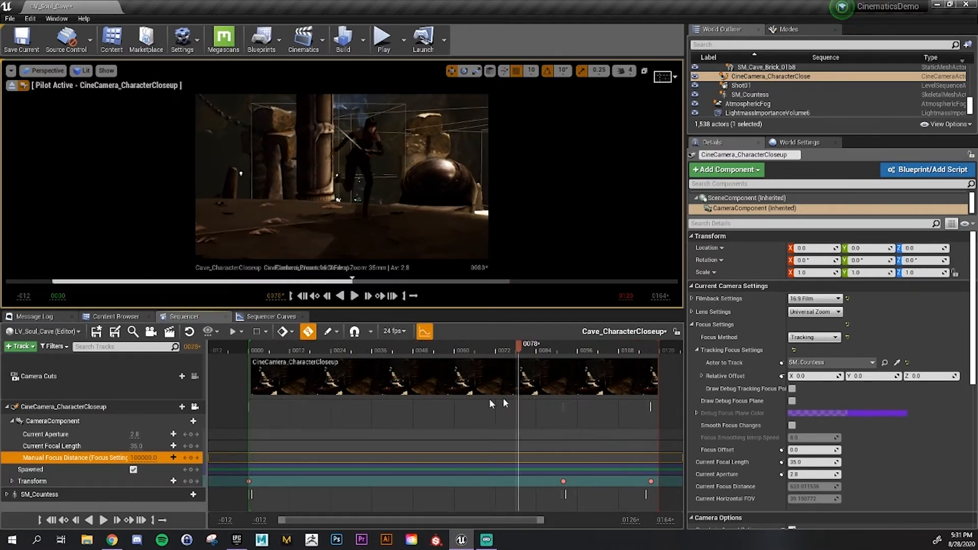
{"action": "left_click_drag", "start_coordinate": [490, 400], "coordinate": [254, 405]}
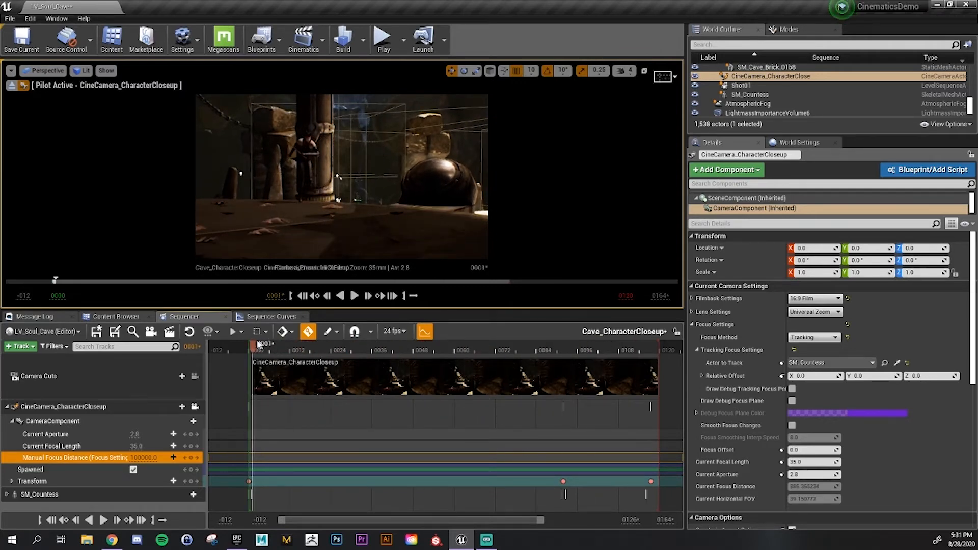
{"action": "left_click_drag", "start_coordinate": [257, 350], "coordinate": [574, 350]}
{"action": "left_click", "coordinate": [456, 350]}
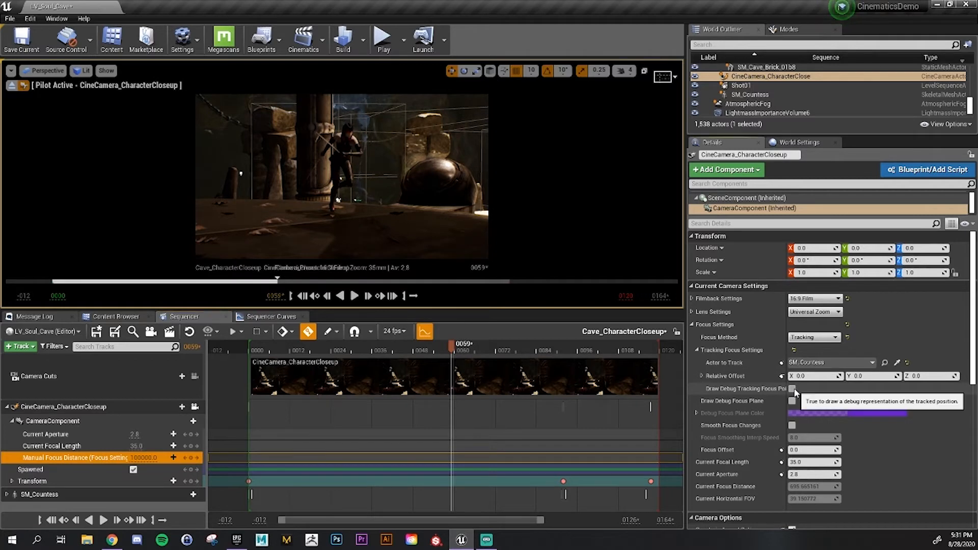
{"action": "left_click", "coordinate": [792, 389]}
{"action": "mouse_move", "coordinate": [451, 350]}
{"action": "left_mouse_down"}
{"action": "mouse_move", "coordinate": [605, 350]}
{"action": "mouse_move", "coordinate": [304, 357]}
{"action": "mouse_move", "coordinate": [504, 357]}
{"action": "mouse_move", "coordinate": [614, 381]}
{"action": "mouse_move", "coordinate": [447, 356]}
{"action": "left_mouse_up"}
{"action": "left_click", "coordinate": [792, 389]}
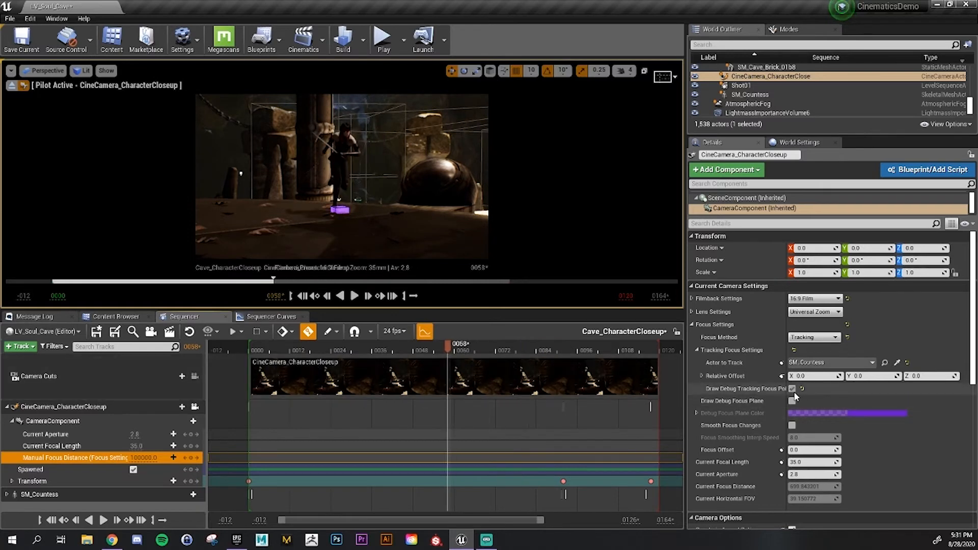
{"action": "left_click", "coordinate": [809, 338]}
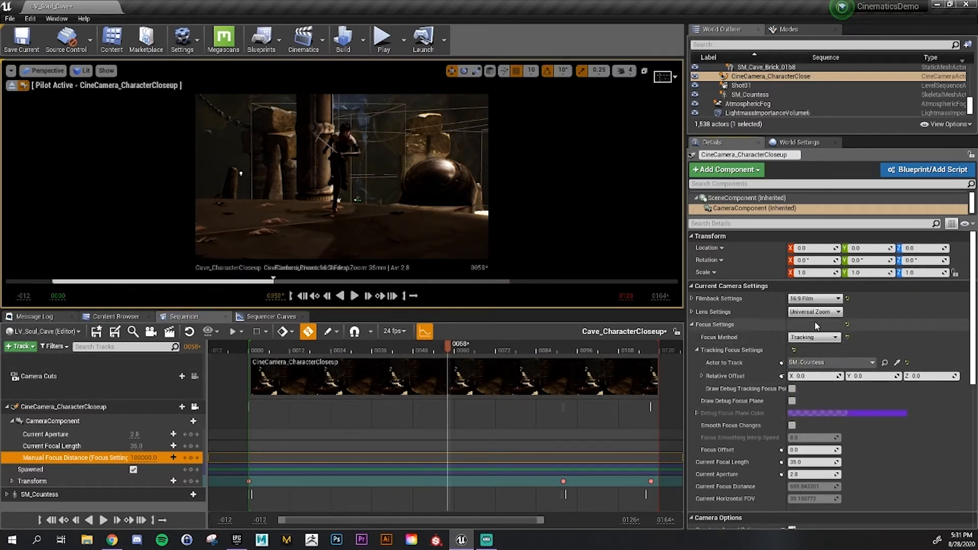
{"action": "left_click_drag", "start_coordinate": [445, 350], "coordinate": [613, 379]}
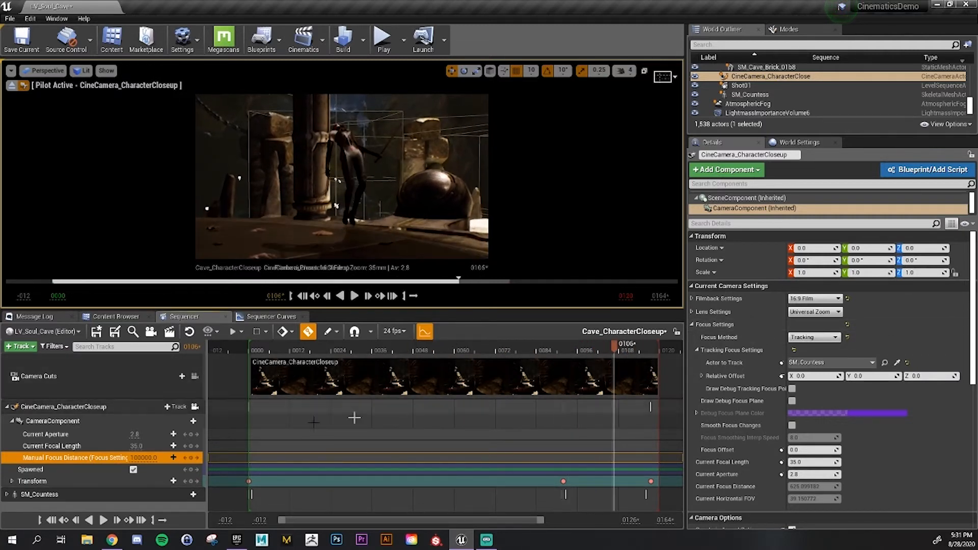
{"action": "left_click", "coordinate": [96, 332]}
{"action": "left_click_drag", "start_coordinate": [597, 349], "coordinate": [282, 356]}
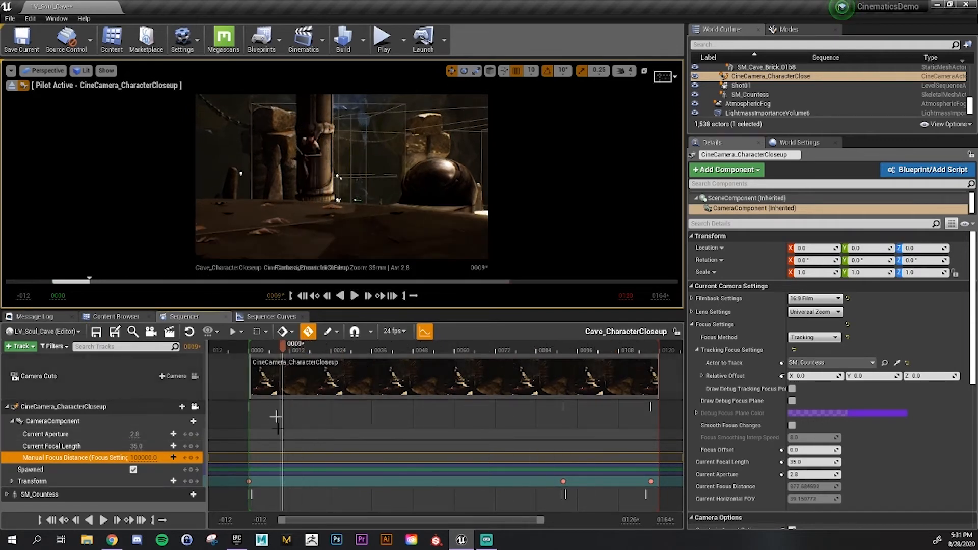
Place a Point Light in the scene beside the stone column near SM_Countess
{"action": "left_click", "coordinate": [24, 505]}
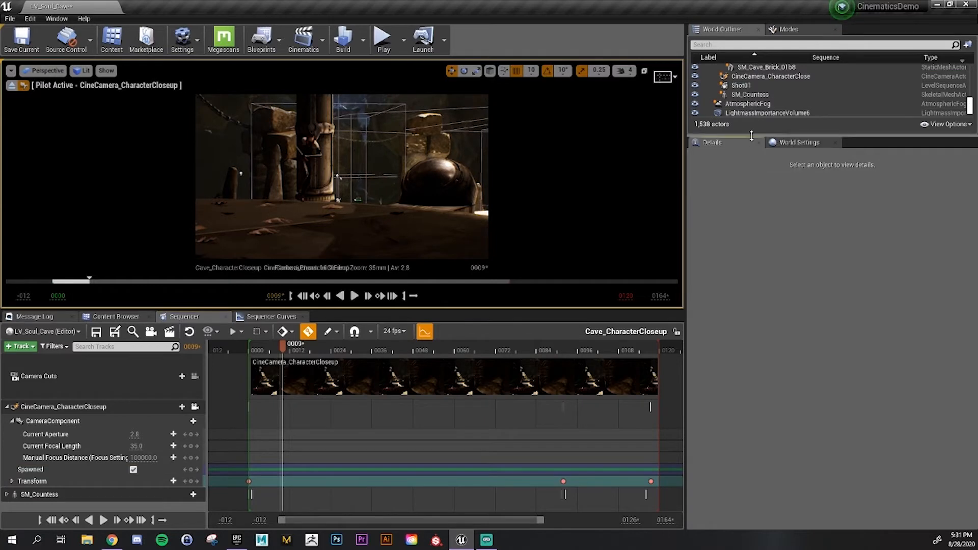
{"action": "left_click_drag", "start_coordinate": [751, 135], "coordinate": [751, 319]}
{"action": "left_click", "coordinate": [788, 29]}
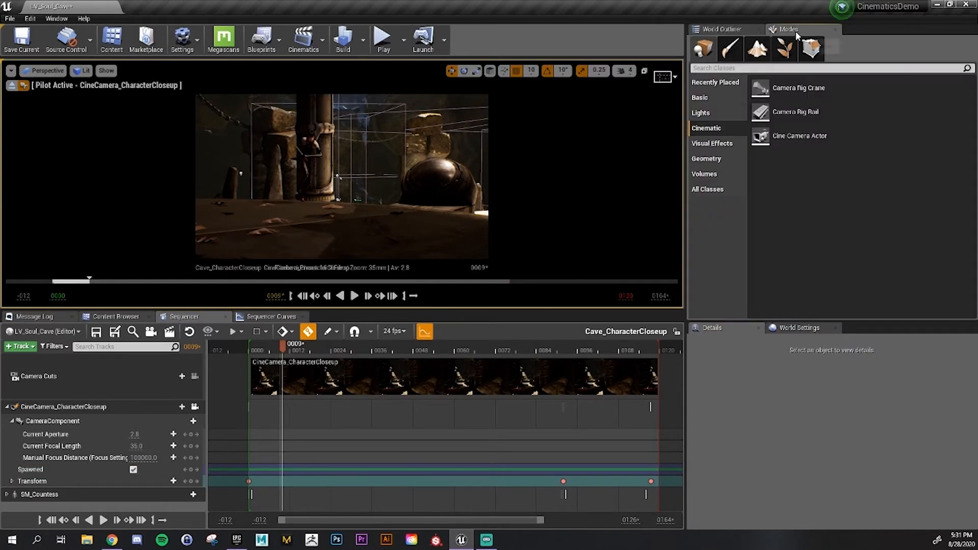
{"action": "left_click", "coordinate": [710, 176]}
{"action": "left_click", "coordinate": [724, 116]}
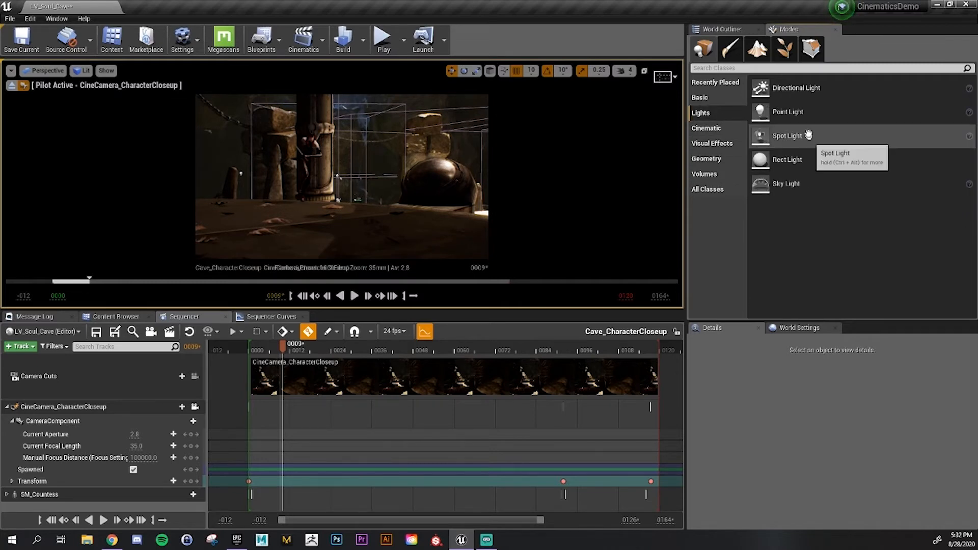
{"action": "left_click_drag", "start_coordinate": [788, 112], "coordinate": [288, 166]}
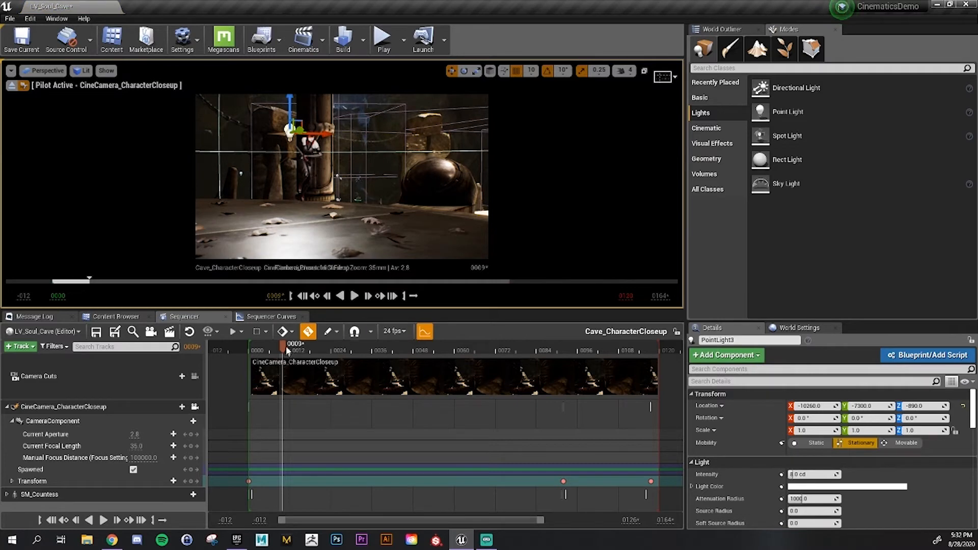
At frame 111, undo the accidental camera move and reposition the point light to X -10160, Y -7370, Z -880
{"action": "left_click_drag", "start_coordinate": [286, 350], "coordinate": [632, 369]}
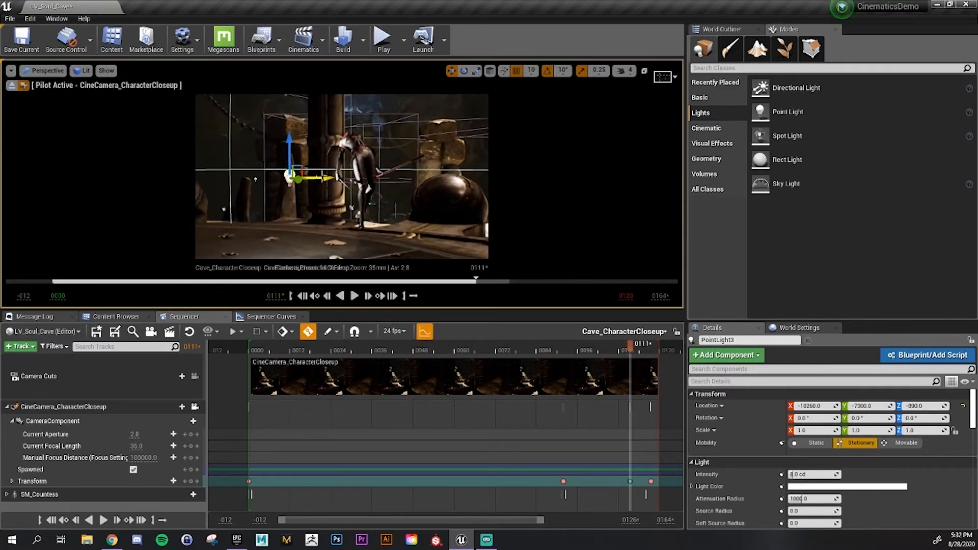
{"action": "key", "text": "ctrl+z"}
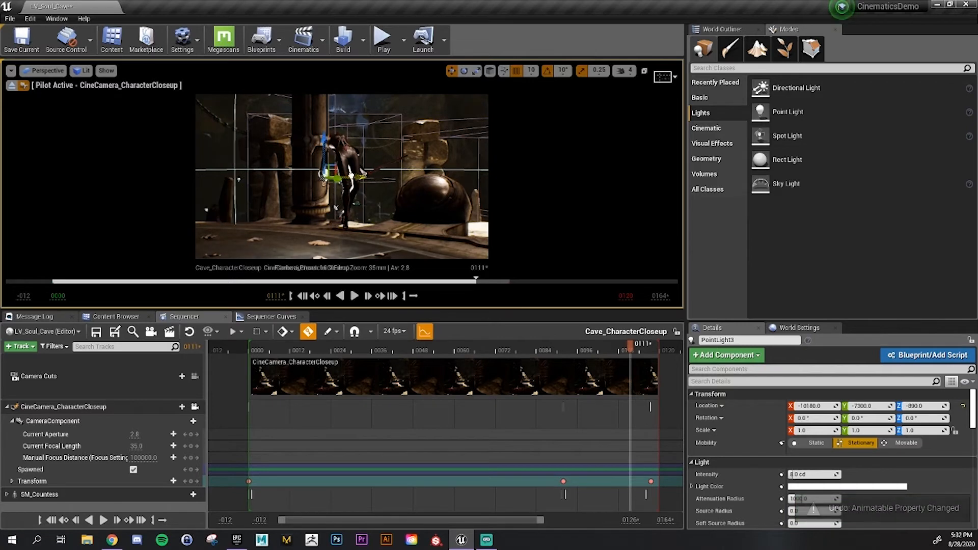
{"action": "left_click_drag", "start_coordinate": [328, 156], "coordinate": [353, 168]}
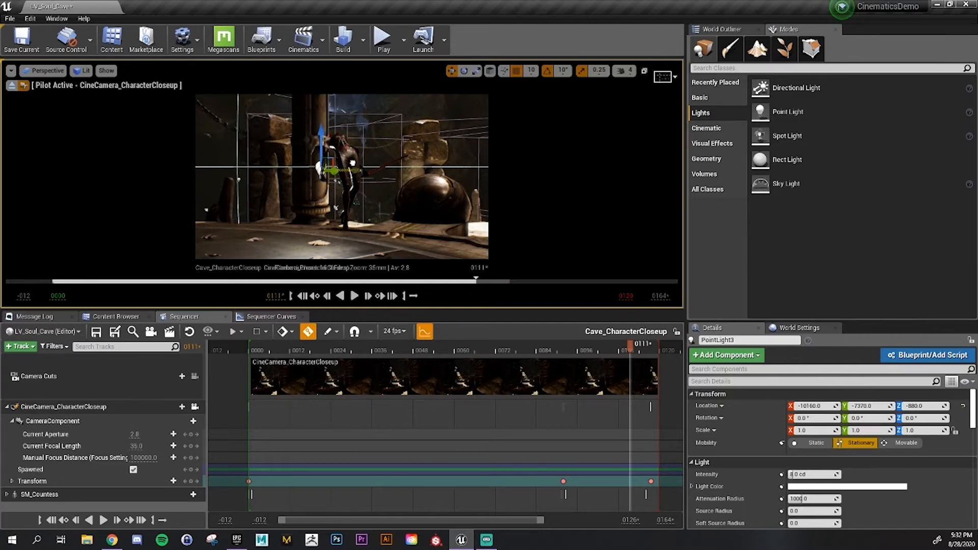
Set the point light's color to purple and its intensity to 25 cd
{"action": "left_click", "coordinate": [848, 487]}
{"action": "left_click_drag", "start_coordinate": [685, 336], "coordinate": [670, 299]}
{"action": "left_click", "coordinate": [779, 503]}
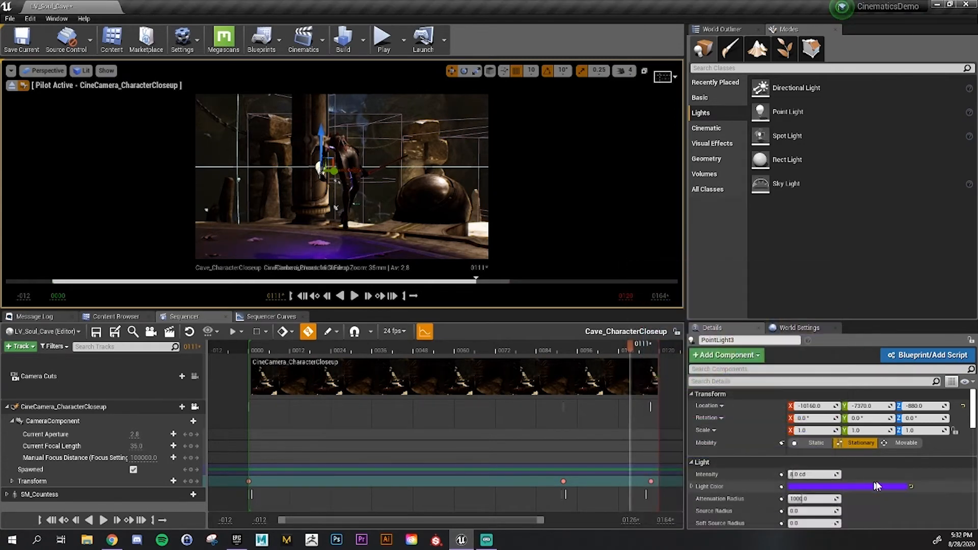
{"action": "scroll", "coordinate": [794, 474], "scroll_direction": "down", "scroll_amount": 1}
{"action": "left_click_drag", "start_coordinate": [794, 459], "coordinate": [803, 458]}
{"action": "left_click", "coordinate": [808, 458]}
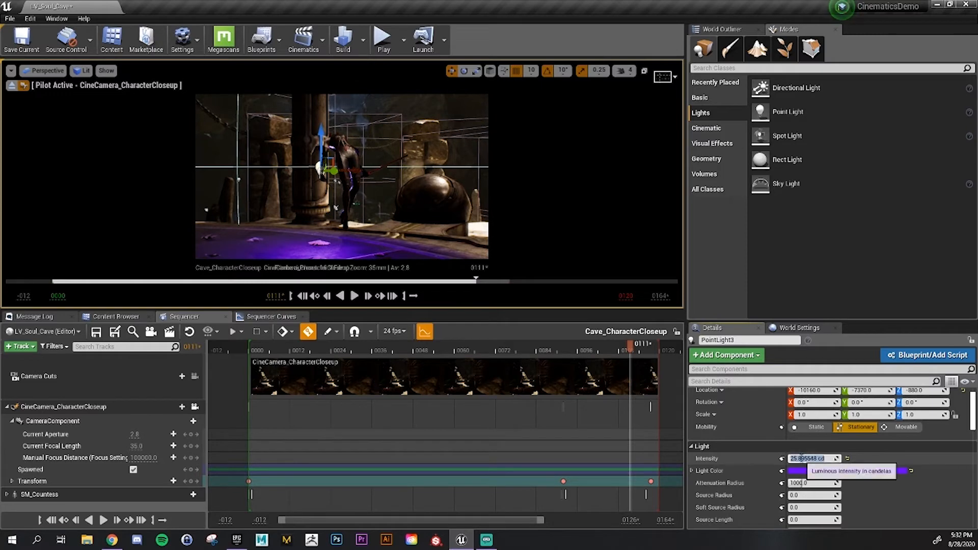
{"action": "type", "text": "25"}
{"action": "key", "text": "Return"}
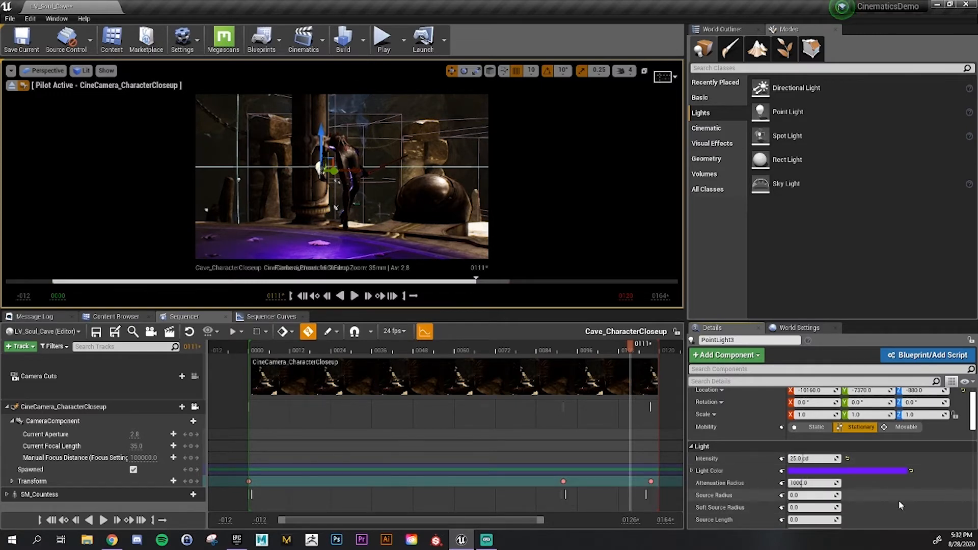
Look through the point light's advanced light, shadow and rendering settings
{"action": "scroll", "coordinate": [898, 500], "scroll_direction": "down", "scroll_amount": 5}
{"action": "scroll", "coordinate": [790, 477], "scroll_direction": "down", "scroll_amount": 5}
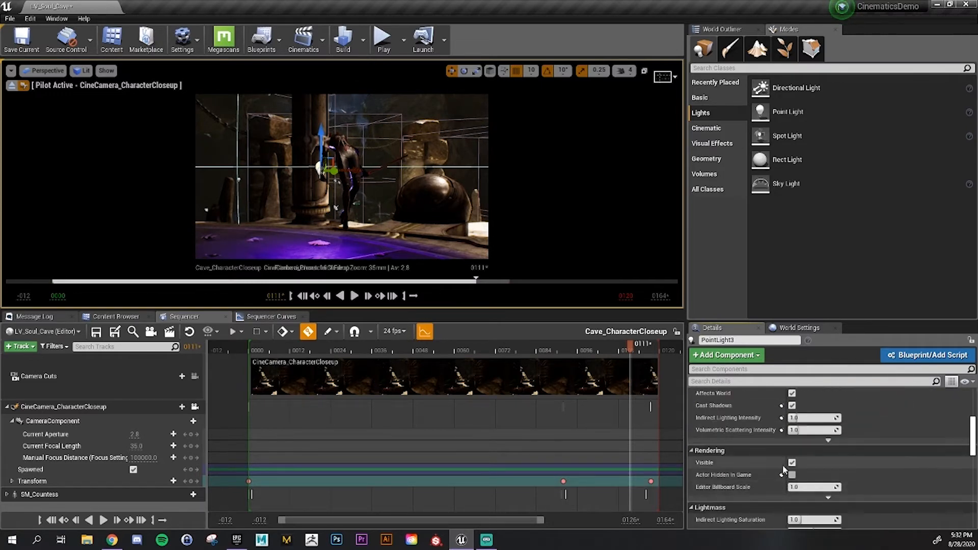
{"action": "scroll", "coordinate": [779, 465], "scroll_direction": "up", "scroll_amount": 5}
{"action": "left_click", "coordinate": [834, 507]}
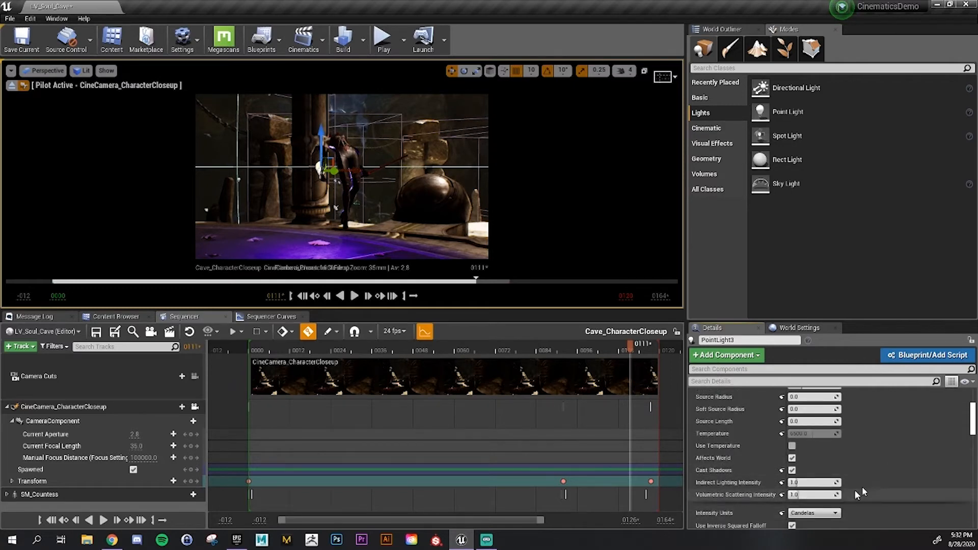
{"action": "scroll", "coordinate": [759, 450], "scroll_direction": "down", "scroll_amount": 5}
{"action": "scroll", "coordinate": [774, 461], "scroll_direction": "up", "scroll_amount": 1}
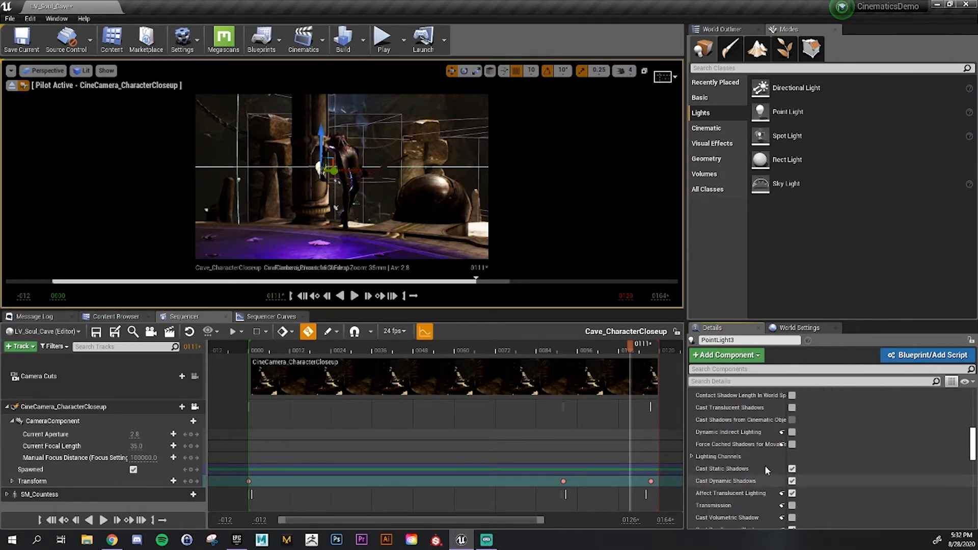
{"action": "scroll", "coordinate": [778, 496], "scroll_direction": "up", "scroll_amount": 10}
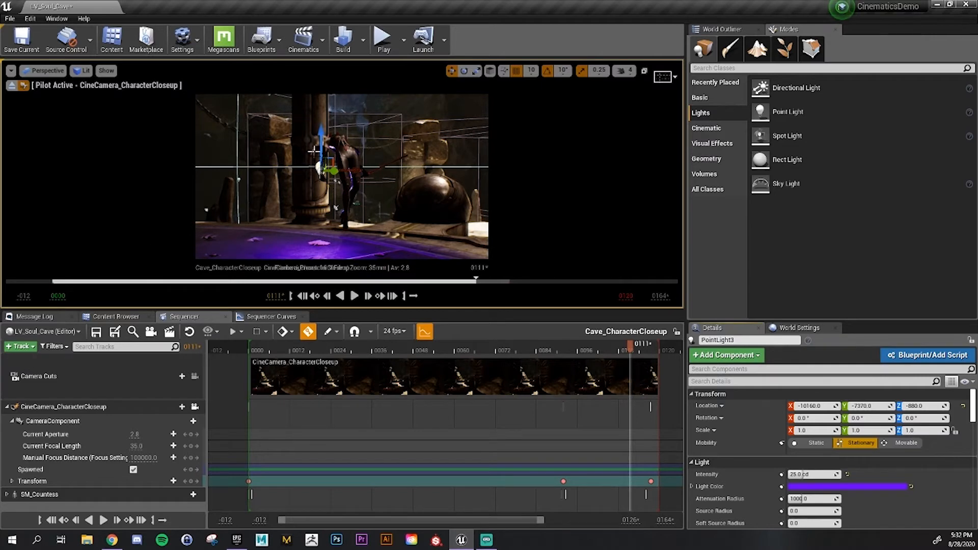
Add the new point light to the Cave_CharacterCloseup sequence and save the sequence
{"action": "left_click", "coordinate": [19, 346]}
{"action": "mouse_move", "coordinate": [51, 357]}
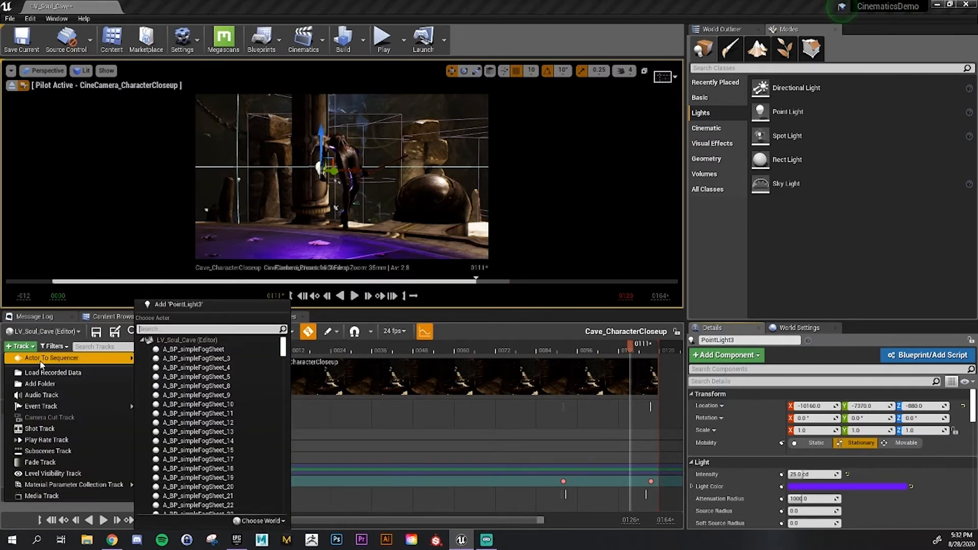
{"action": "left_click", "coordinate": [179, 305]}
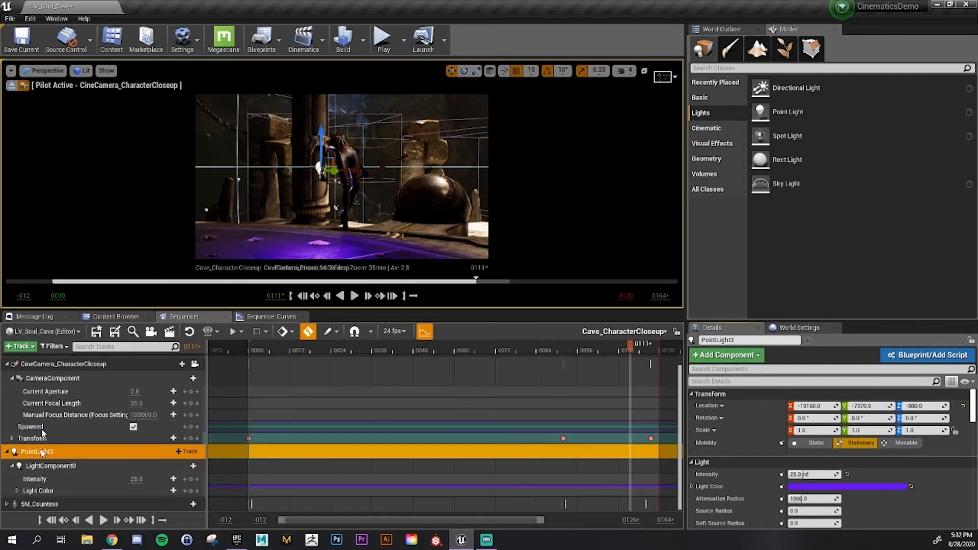
{"action": "left_click", "coordinate": [104, 332]}
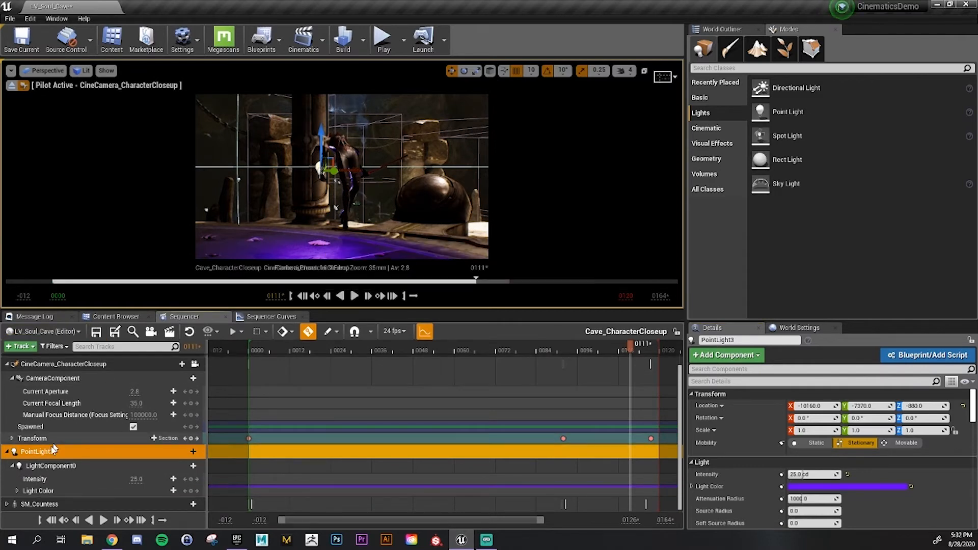
Add Intensity keys for the point light at frames 91 and 117
{"action": "left_click_drag", "start_coordinate": [594, 356], "coordinate": [564, 379]}
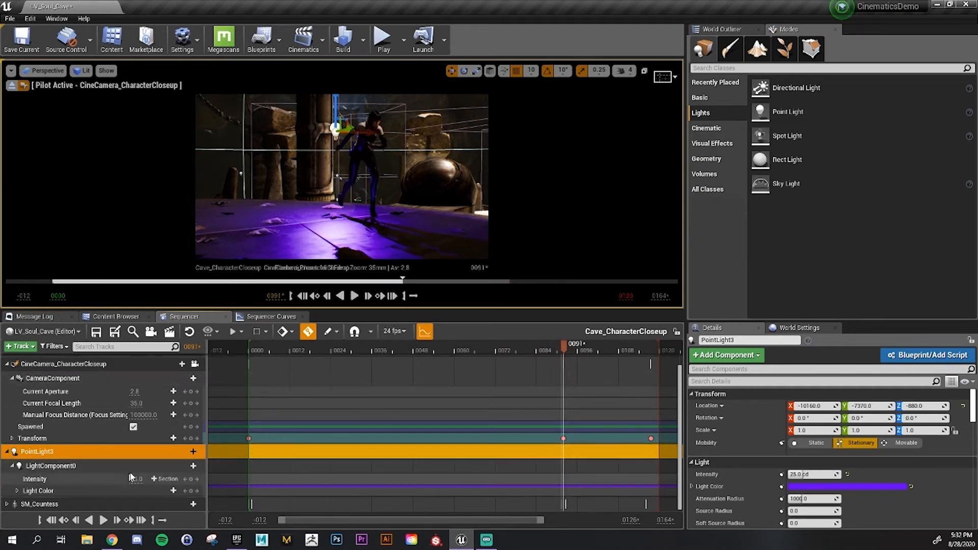
{"action": "left_click", "coordinate": [191, 479]}
{"action": "left_click_drag", "start_coordinate": [576, 348], "coordinate": [651, 369]}
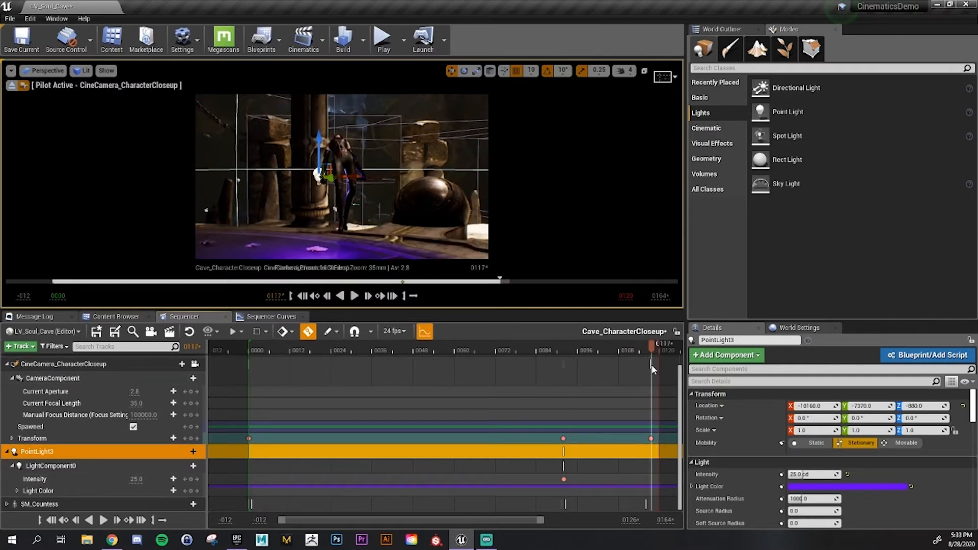
{"action": "left_click", "coordinate": [191, 479]}
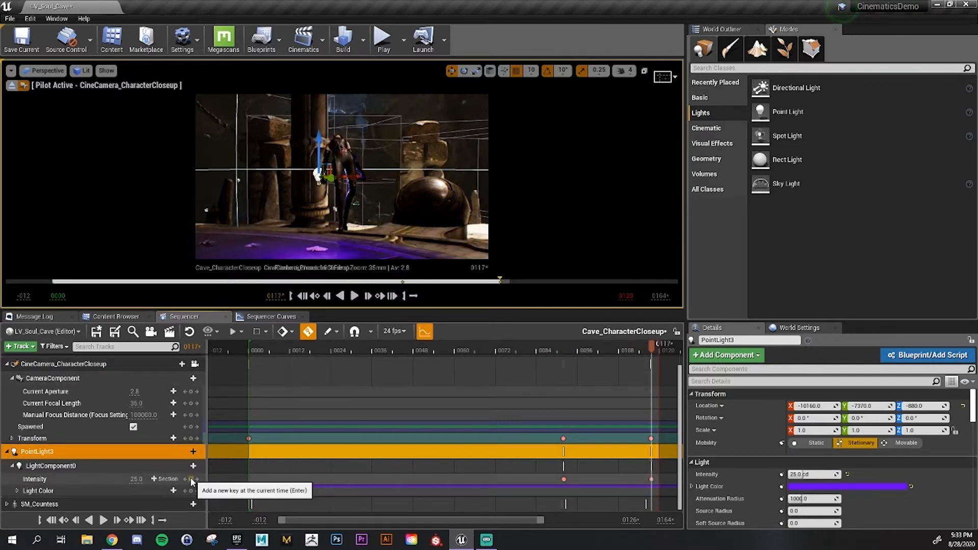
Set the point light's Intensity key at frame 91 to 0
{"action": "double_click", "coordinate": [564, 478]}
{"action": "left_click", "coordinate": [143, 476]}
{"action": "left_click", "coordinate": [140, 478]}
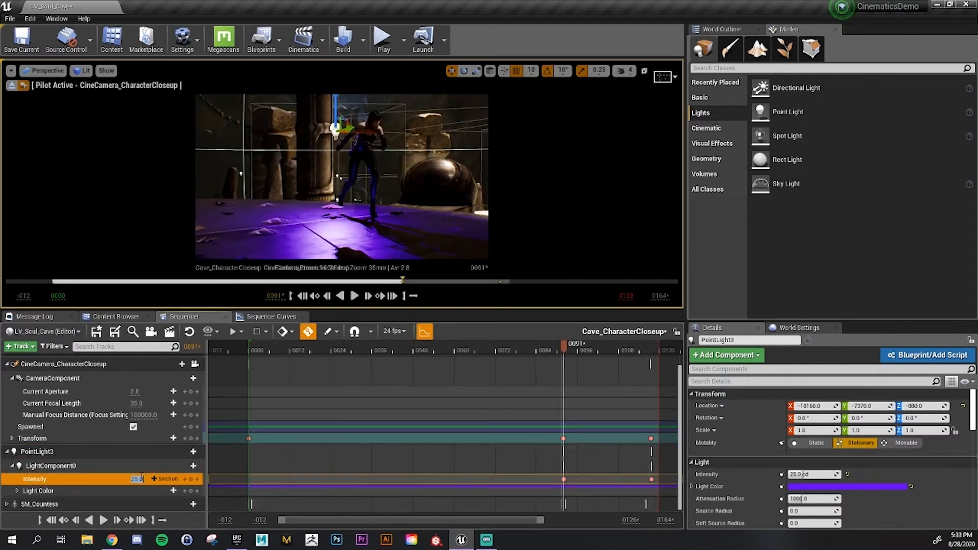
{"action": "type", "text": "0"}
{"action": "key", "text": "Return"}
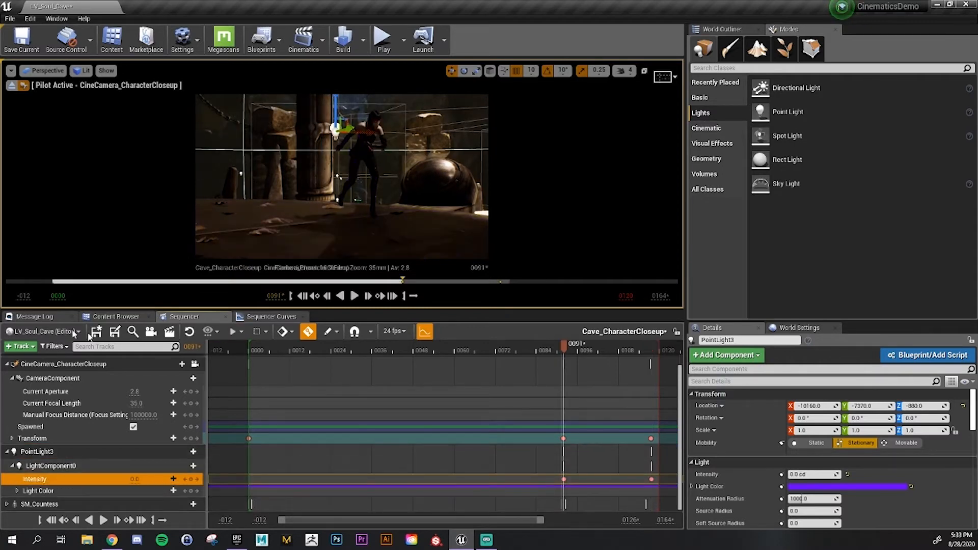
Convert the point light in the Cave_CharacterCloseup sequence to a spawnable
{"action": "left_click", "coordinate": [32, 453]}
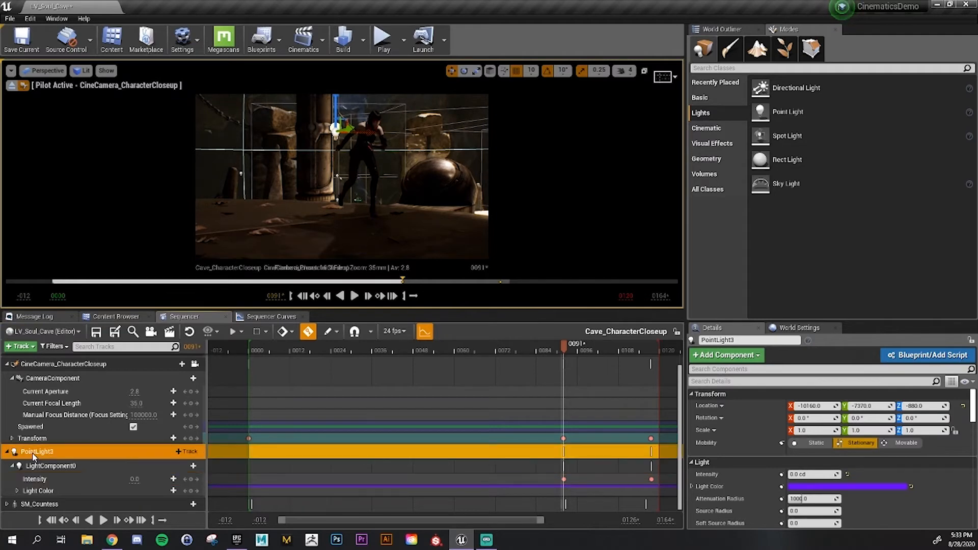
{"action": "right_click", "coordinate": [33, 452]}
{"action": "left_click", "coordinate": [79, 253]}
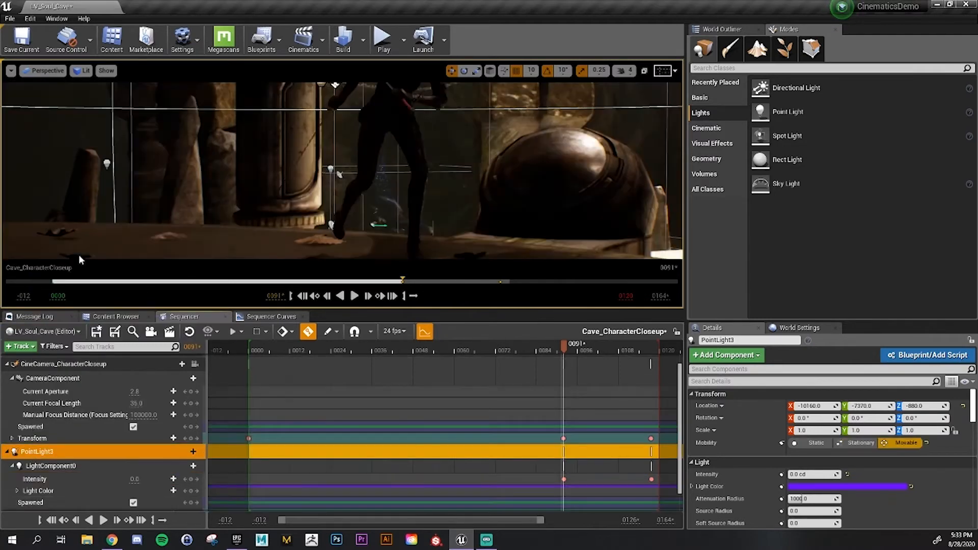
Pilot the viewport through the placed camera CineCamera_CharacterCloseup, with the playhead at frame 103
{"action": "left_click_drag", "start_coordinate": [564, 349], "coordinate": [603, 349]}
{"action": "left_click", "coordinate": [46, 70]}
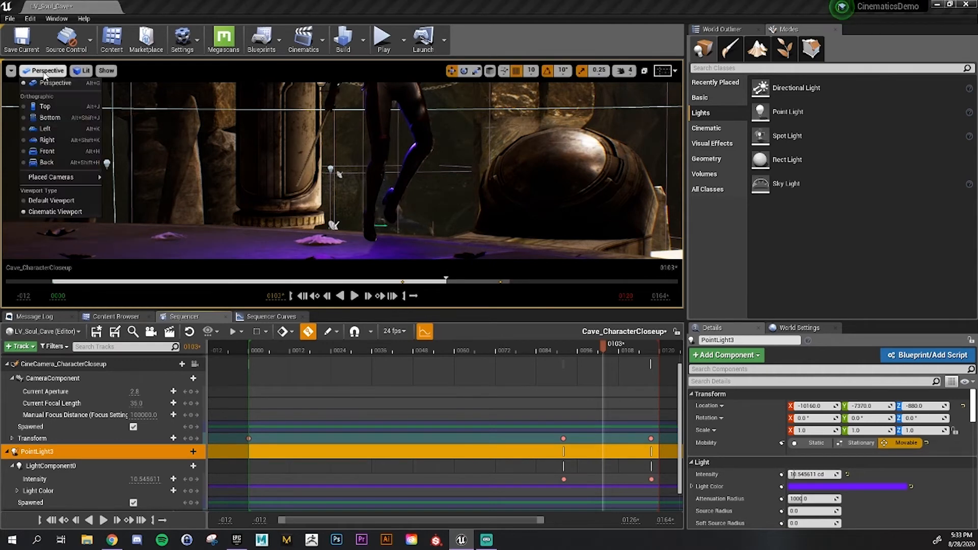
{"action": "mouse_move", "coordinate": [52, 179]}
{"action": "left_click", "coordinate": [163, 323]}
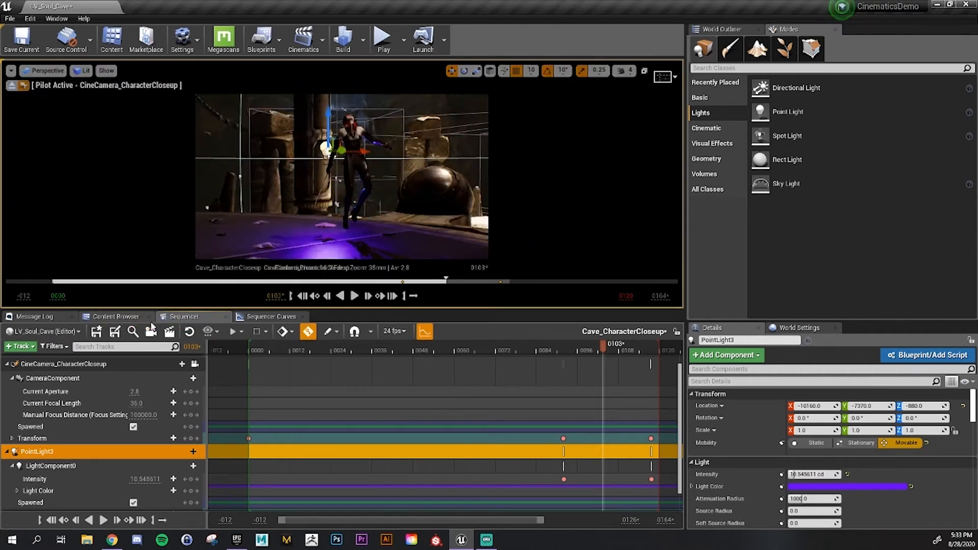
Play back the shot through the camera to check the purple light's fade-in
{"action": "left_click_drag", "start_coordinate": [602, 350], "coordinate": [485, 354]}
{"action": "key", "text": "space"}
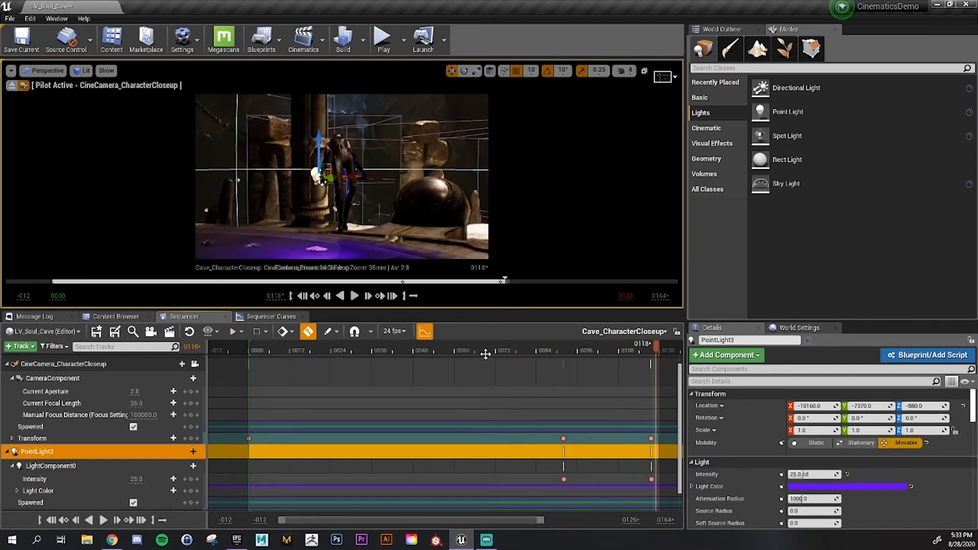
{"action": "key", "text": "space"}
{"action": "key", "text": "space"}
{"action": "key", "text": "space"}
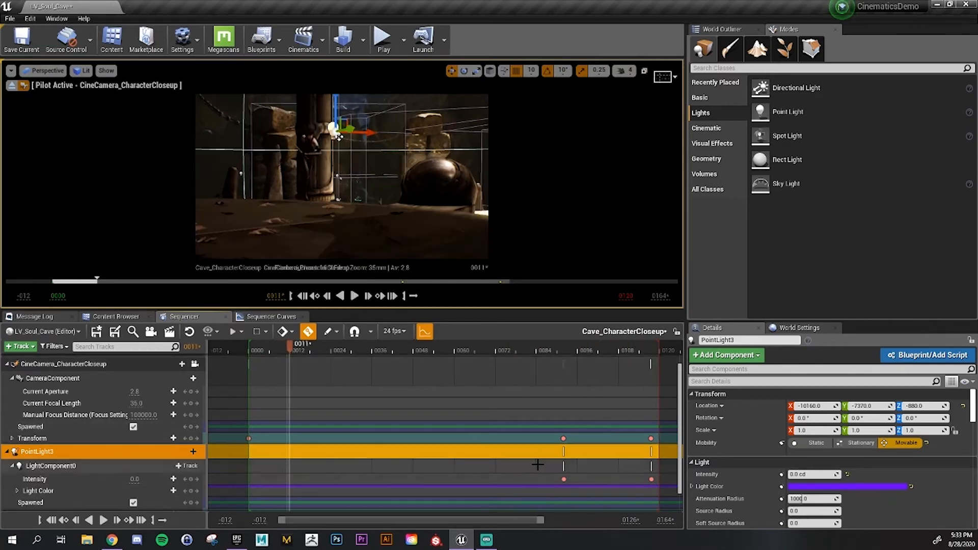
Expand the SM_Countess tracks and extend the end of the sequence's playback range to frame 131
{"action": "scroll", "coordinate": [538, 465], "scroll_direction": "down", "scroll_amount": 2}
{"action": "left_click_drag", "start_coordinate": [540, 520], "coordinate": [606, 520]}
{"action": "scroll", "coordinate": [357, 432], "scroll_direction": "up", "scroll_amount": 2}
{"action": "scroll", "coordinate": [218, 411], "scroll_direction": "down", "scroll_amount": 1}
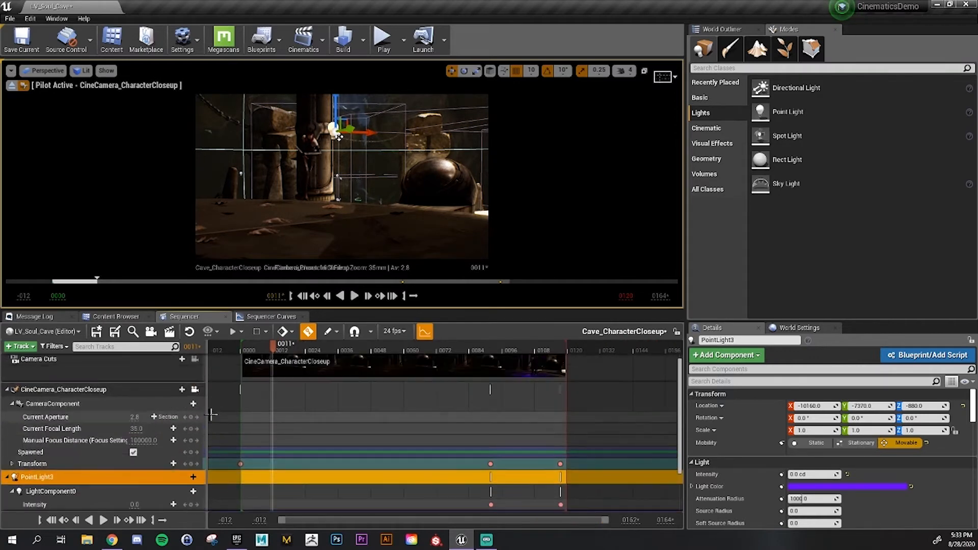
{"action": "left_click", "coordinate": [7, 504]}
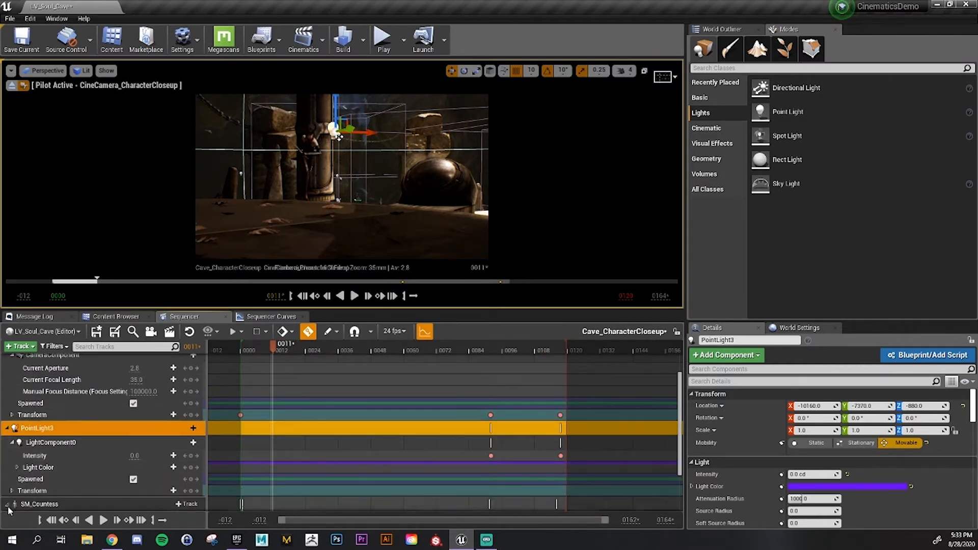
{"action": "scroll", "coordinate": [102, 458], "scroll_direction": "down", "scroll_amount": 3}
{"action": "mouse_move", "coordinate": [571, 348]}
{"action": "left_mouse_down"}
{"action": "mouse_move", "coordinate": [611, 349]}
{"action": "mouse_move", "coordinate": [597, 349]}
{"action": "left_mouse_up"}
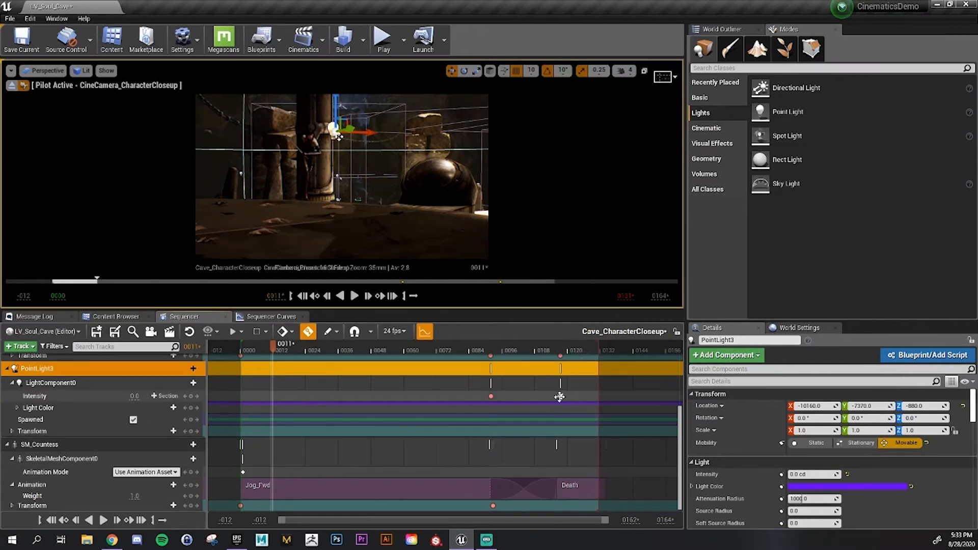
Move the point light's second Intensity key slightly earlier and play back the shot to check the timing
{"action": "left_click_drag", "start_coordinate": [559, 397], "coordinate": [554, 396]}
{"action": "left_click", "coordinate": [490, 348]}
{"action": "key", "text": "space"}
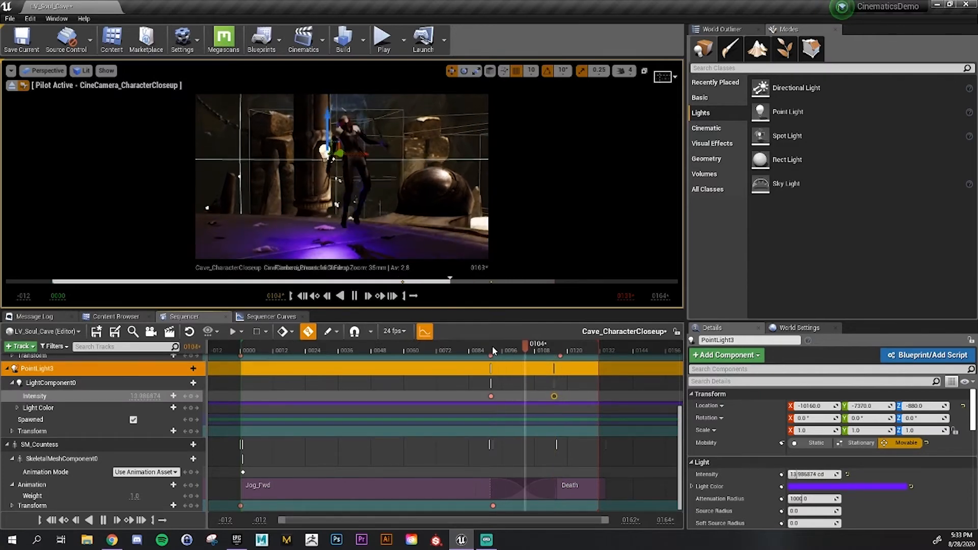
{"action": "key", "text": "space"}
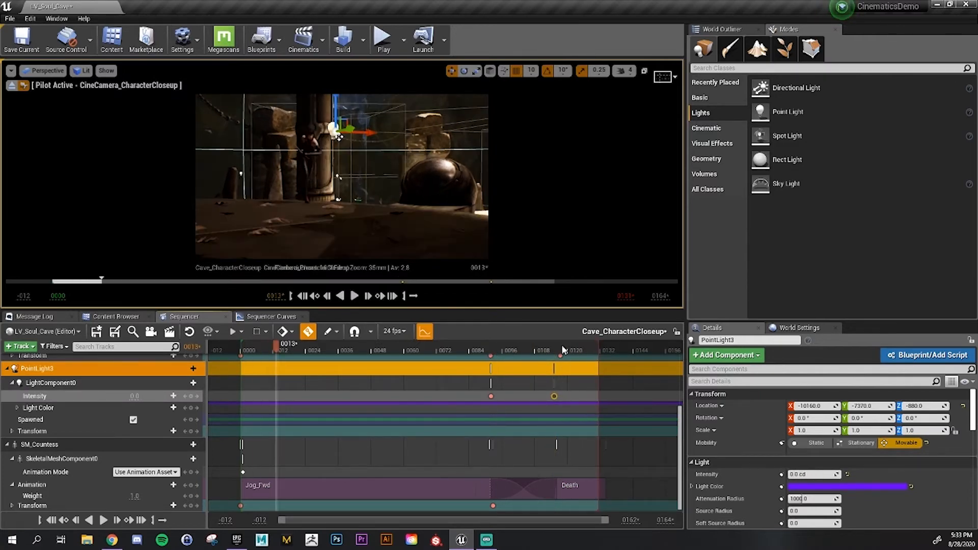
{"action": "left_click_drag", "start_coordinate": [508, 350], "coordinate": [290, 351]}
{"action": "key", "text": "space"}
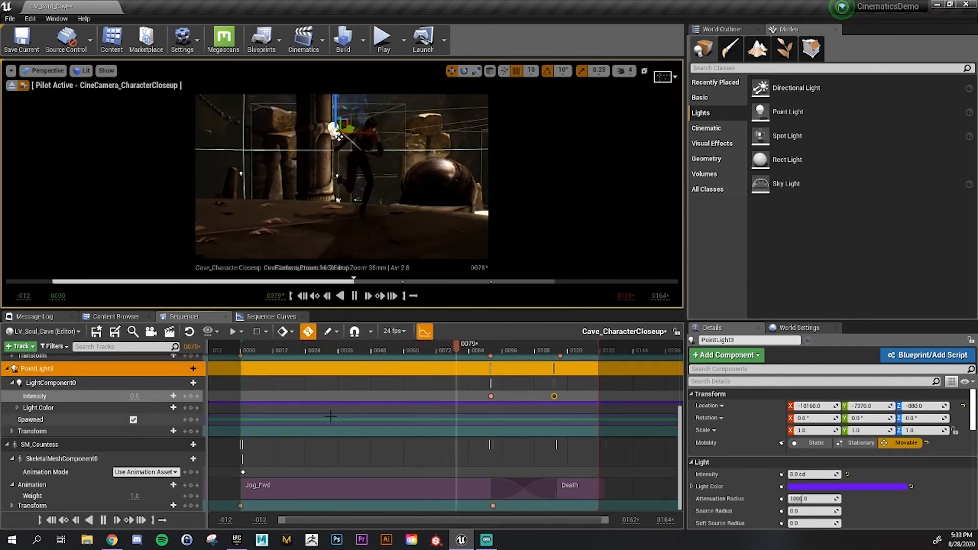
{"action": "key", "text": "space"}
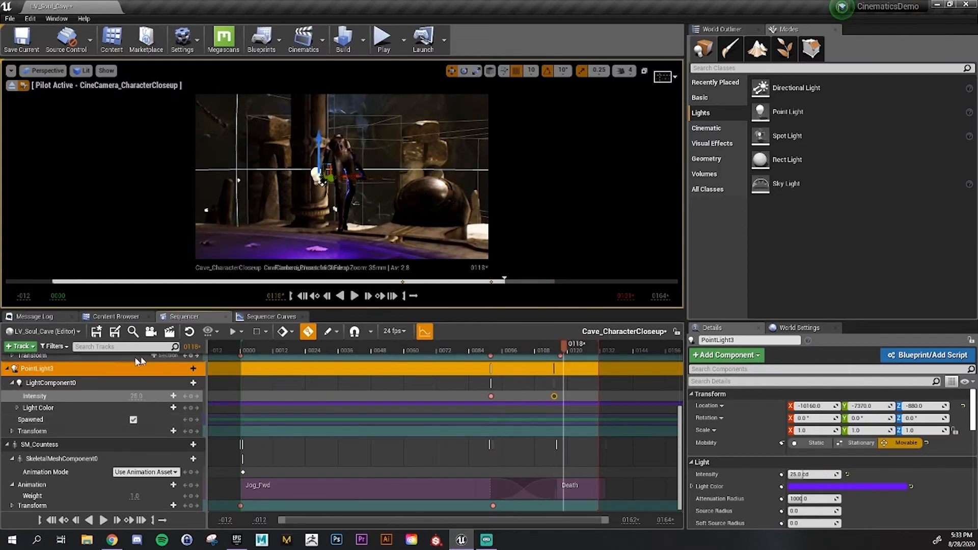
Save the Cave_CharacterCloseup sequence and collapse the PointLight3 and SM_Countess tracks
{"action": "left_click", "coordinate": [96, 332]}
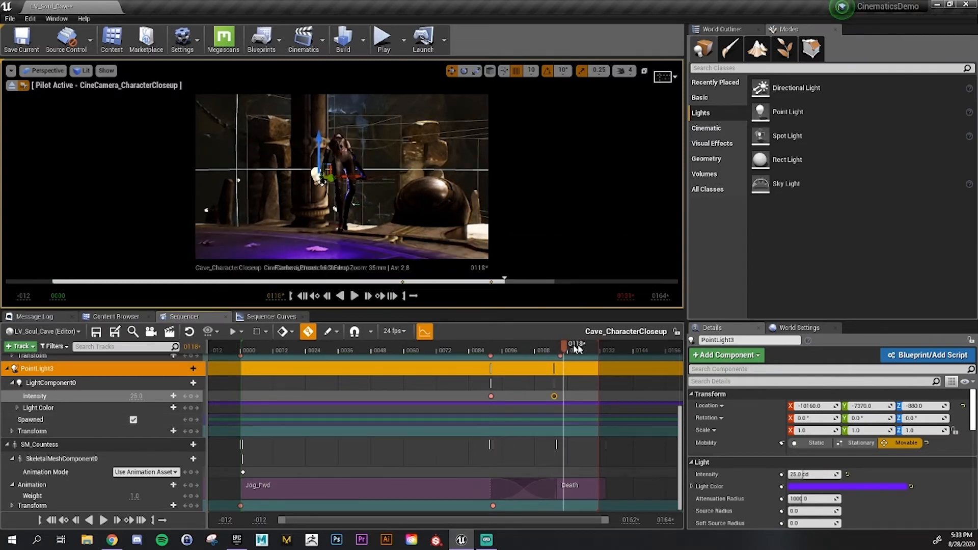
{"action": "left_click_drag", "start_coordinate": [577, 348], "coordinate": [427, 349]}
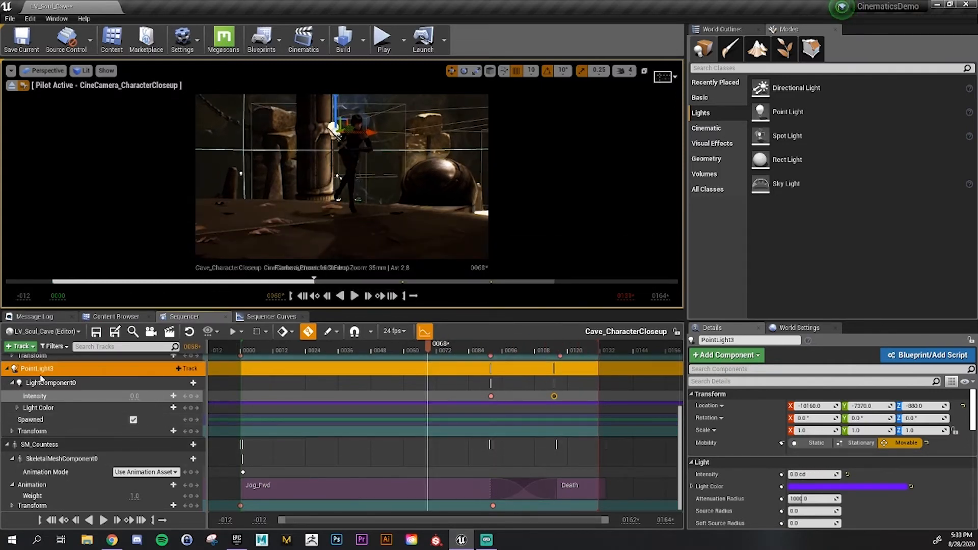
{"action": "left_click", "coordinate": [7, 368]}
{"action": "left_click", "coordinate": [7, 445]}
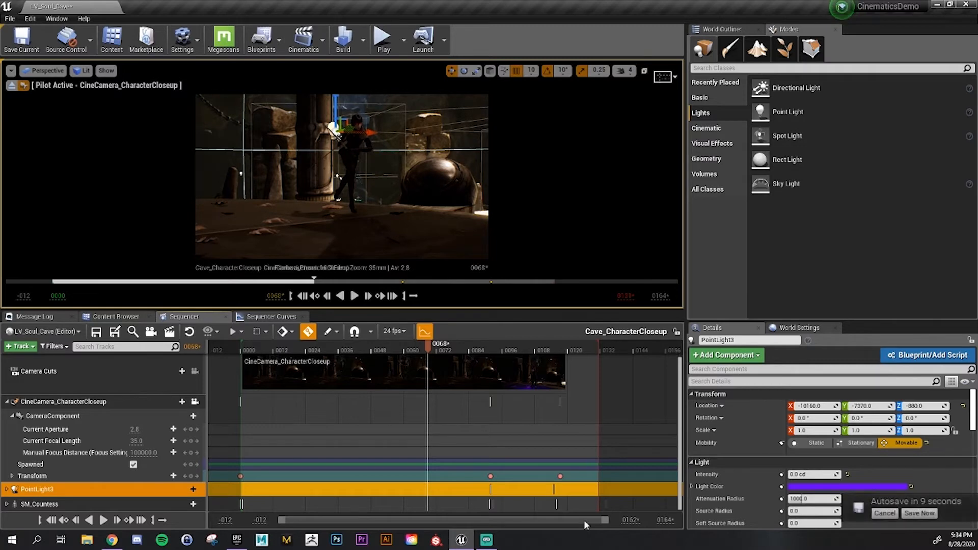
Open the SpawnRocks blueprint from the Cinematics/Blueprints folder
{"action": "left_click", "coordinate": [115, 317]}
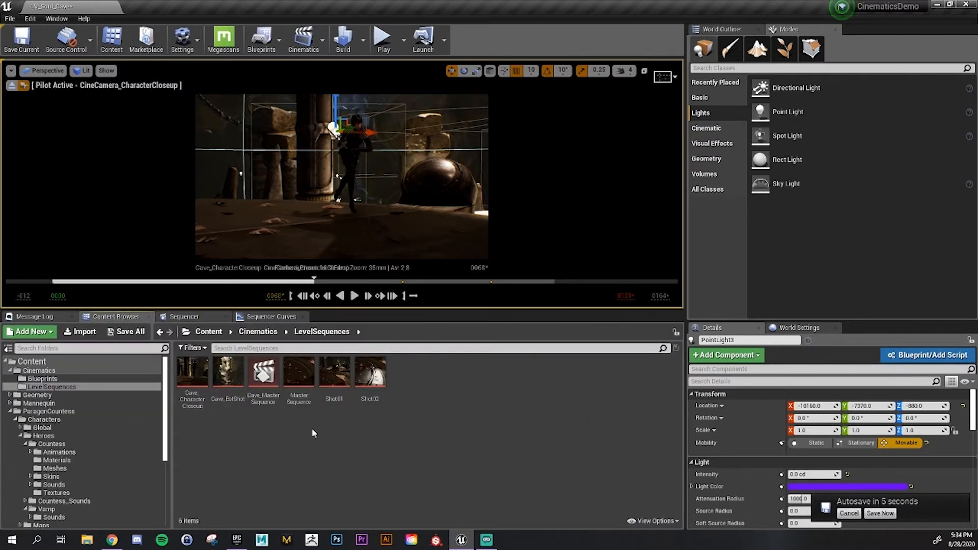
{"action": "left_click", "coordinate": [98, 380]}
{"action": "double_click", "coordinate": [191, 371]}
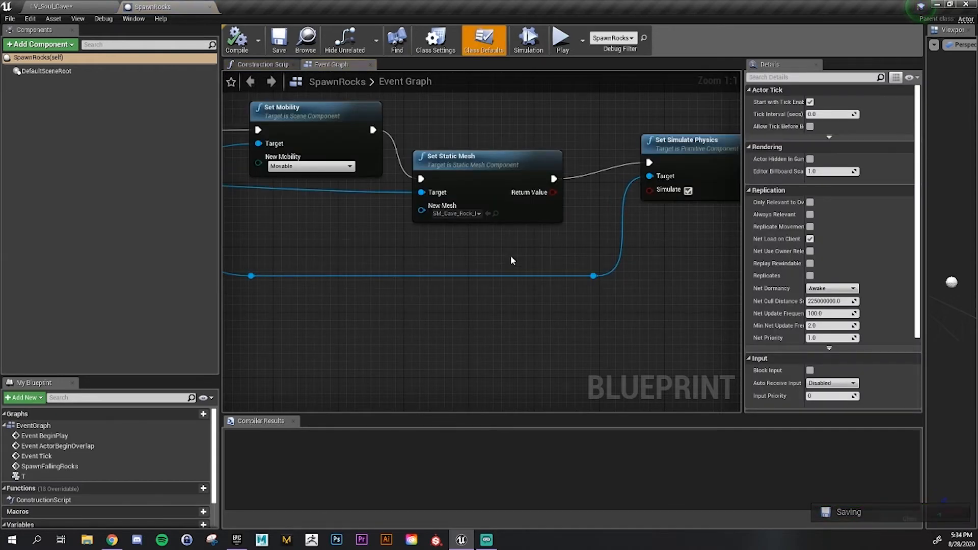
Examine the SpawnRocks event graph from the SpawnFallingRocks event through the SpawnActor, Set Mobility, Set Static Mesh and Set Simulate Physics nodes
{"action": "scroll", "coordinate": [510, 255], "scroll_direction": "down", "scroll_amount": 5}
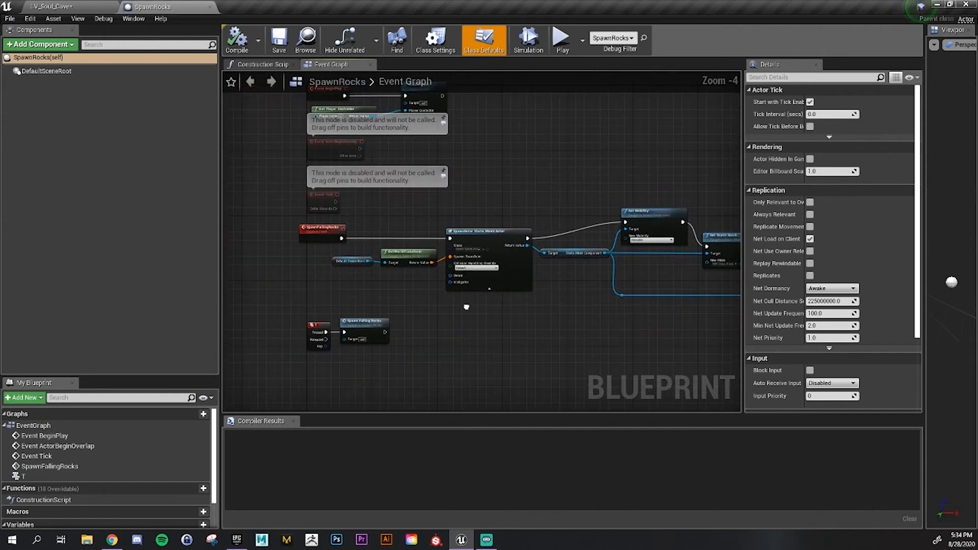
{"action": "right_click_drag", "start_coordinate": [466, 307], "coordinate": [463, 298]}
{"action": "scroll", "coordinate": [463, 297], "scroll_direction": "up", "scroll_amount": 1}
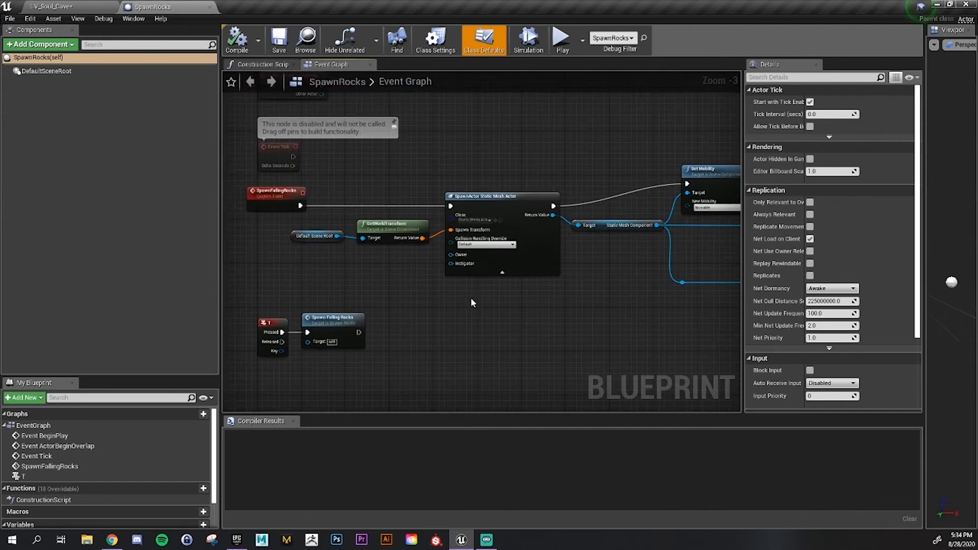
{"action": "scroll", "coordinate": [471, 300], "scroll_direction": "down", "scroll_amount": 1}
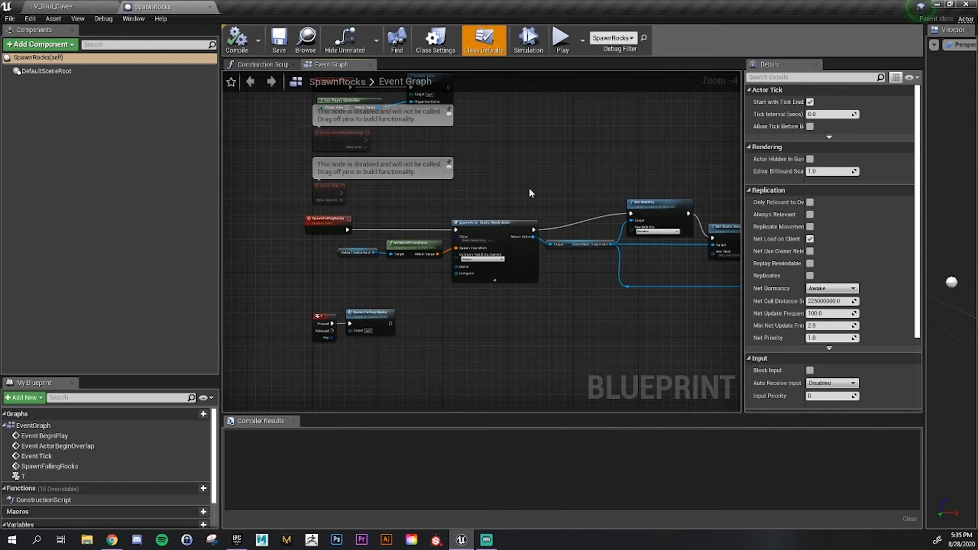
{"action": "scroll", "coordinate": [530, 193], "scroll_direction": "up", "scroll_amount": 5}
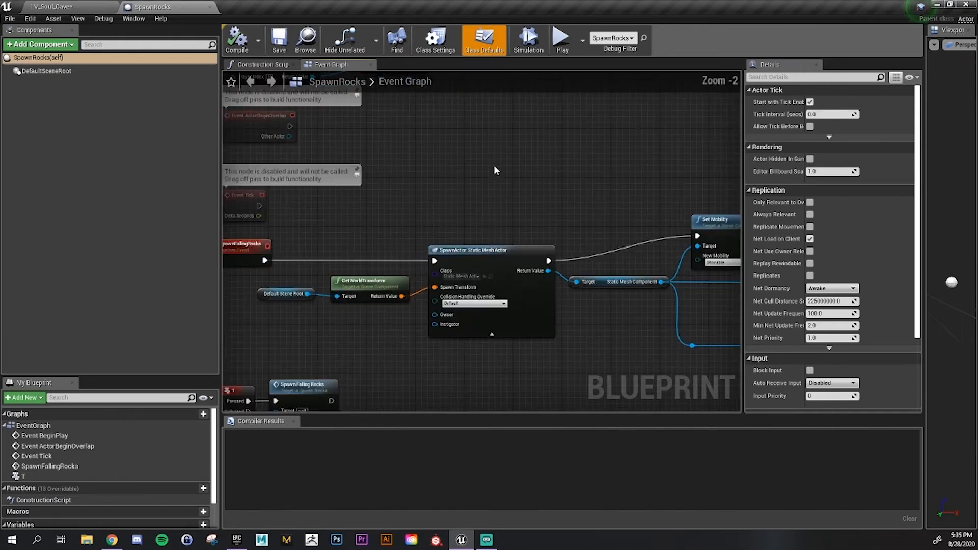
{"action": "right_click_drag", "start_coordinate": [403, 226], "coordinate": [424, 153]}
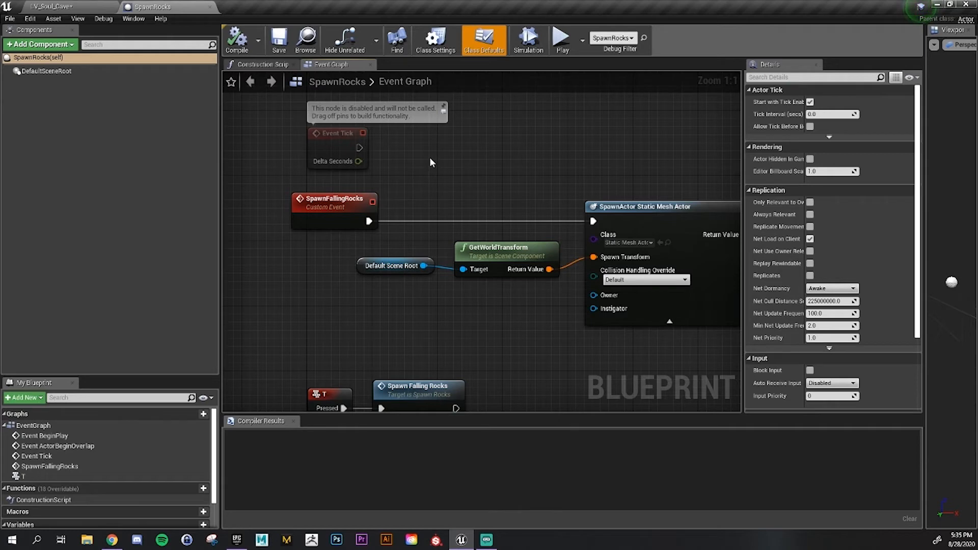
{"action": "right_click_drag", "start_coordinate": [330, 195], "coordinate": [287, 206]}
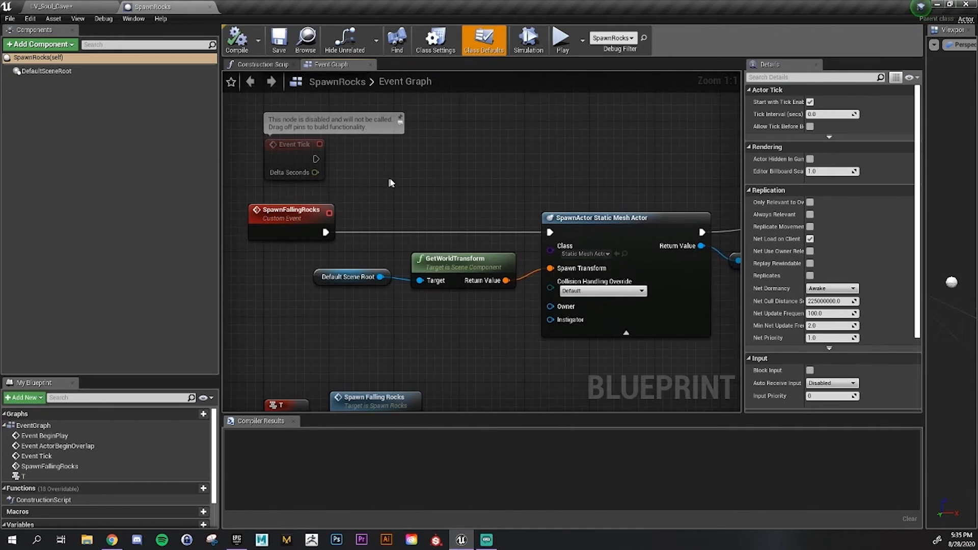
{"action": "left_click", "coordinate": [286, 209]}
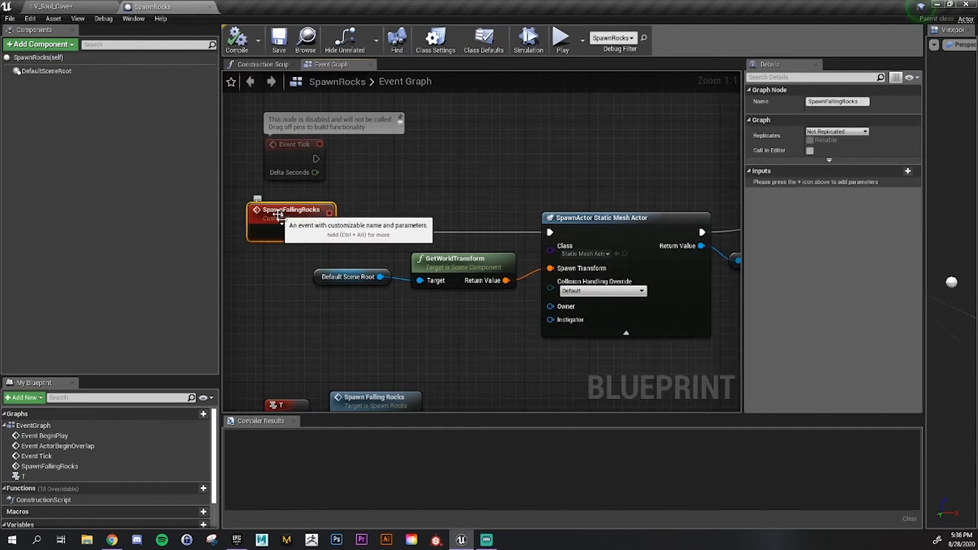
{"action": "right_click_drag", "start_coordinate": [500, 205], "coordinate": [421, 208]}
{"action": "right_click_drag", "start_coordinate": [533, 198], "coordinate": [386, 201]}
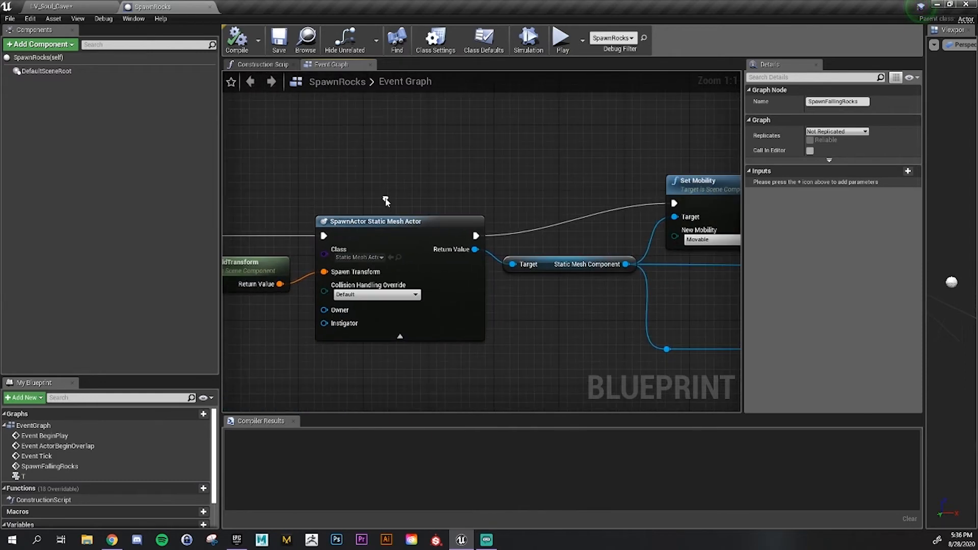
{"action": "left_click", "coordinate": [379, 223]}
{"action": "right_click_drag", "start_coordinate": [526, 189], "coordinate": [264, 192]}
{"action": "right_click_drag", "start_coordinate": [601, 188], "coordinate": [449, 185]}
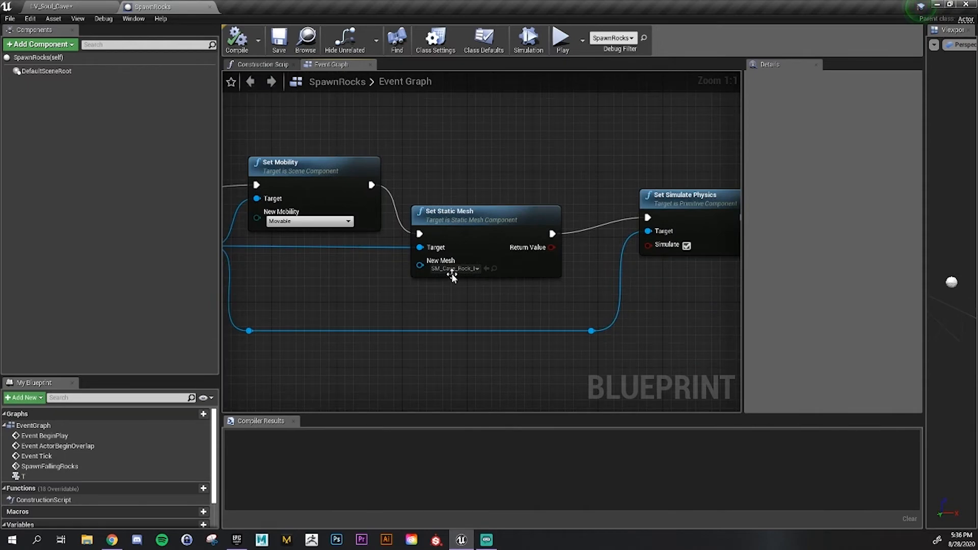
{"action": "right_click_drag", "start_coordinate": [461, 273], "coordinate": [356, 283]}
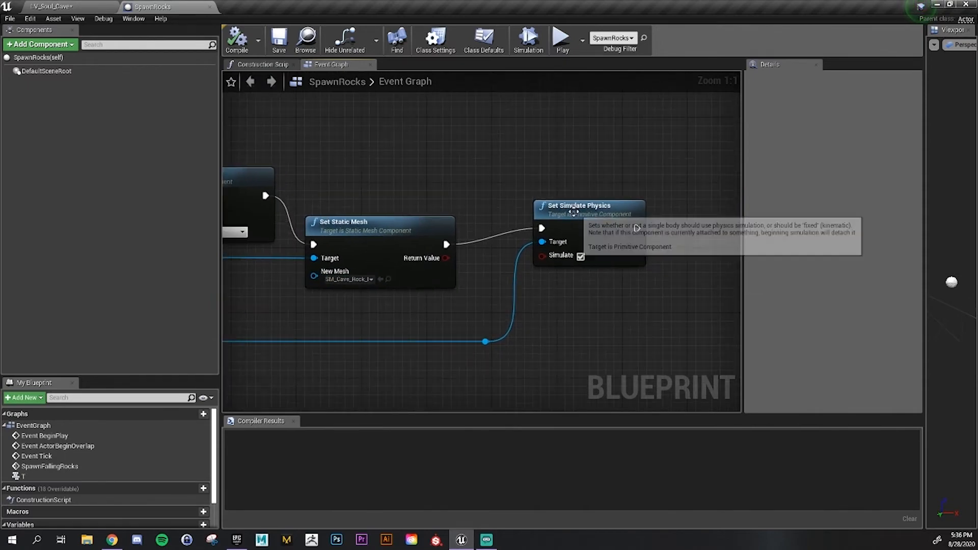
Align the Set Simulate Physics node with the Set Static Mesh node, and compile and save the SpawnRocks blueprint
{"action": "left_click_drag", "start_coordinate": [574, 211], "coordinate": [575, 227]}
{"action": "right_click_drag", "start_coordinate": [492, 198], "coordinate": [573, 197]}
{"action": "scroll", "coordinate": [573, 197], "scroll_direction": "down", "scroll_amount": 1}
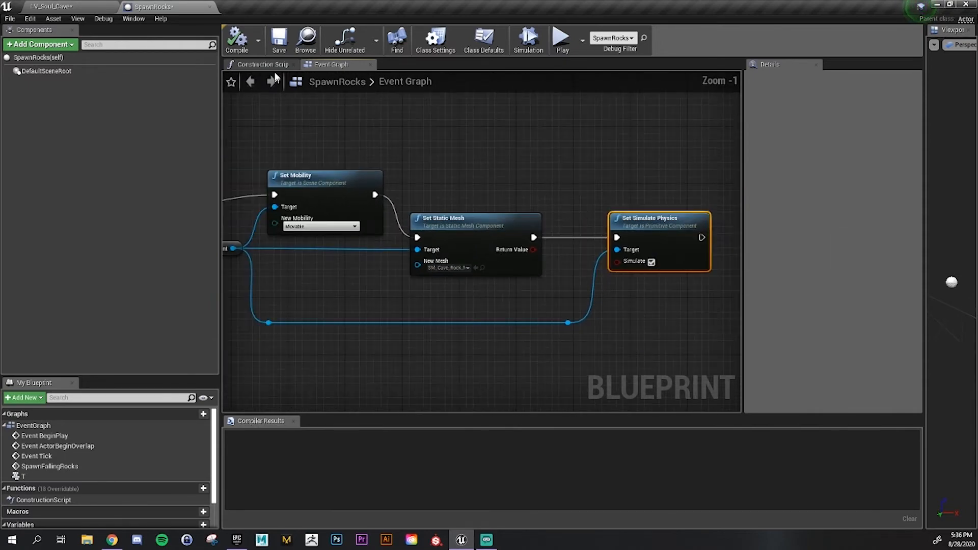
{"action": "left_click", "coordinate": [236, 40]}
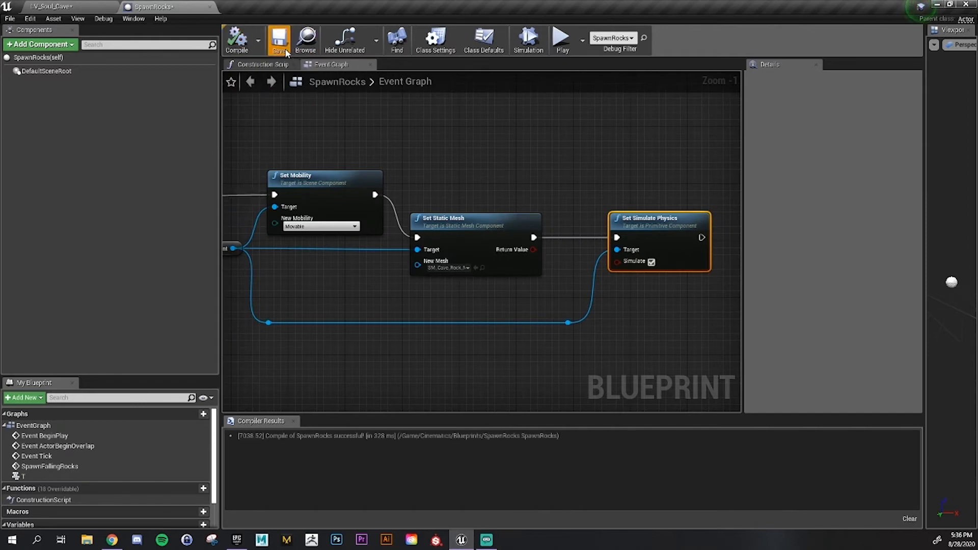
{"action": "left_click", "coordinate": [285, 50]}
Review the node chain back to its start and select the SpawnFallingRocks custom event
{"action": "right_click_drag", "start_coordinate": [380, 167], "coordinate": [478, 154]}
{"action": "scroll", "coordinate": [478, 155], "scroll_direction": "down", "scroll_amount": 2}
{"action": "right_click_drag", "start_coordinate": [441, 225], "coordinate": [635, 258]}
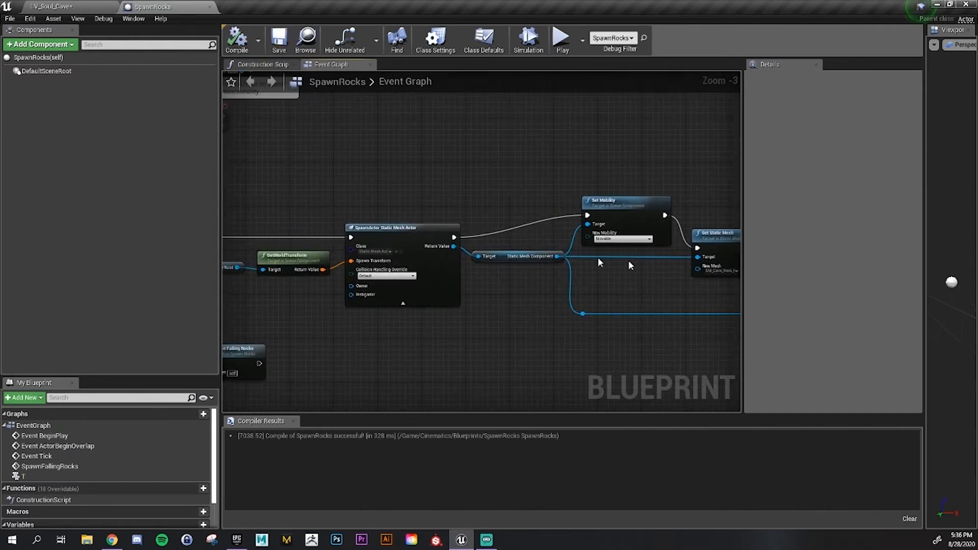
{"action": "right_click_drag", "start_coordinate": [391, 224], "coordinate": [649, 227]}
{"action": "left_click", "coordinate": [417, 238]}
{"action": "scroll", "coordinate": [417, 237], "scroll_direction": "up", "scroll_amount": 3}
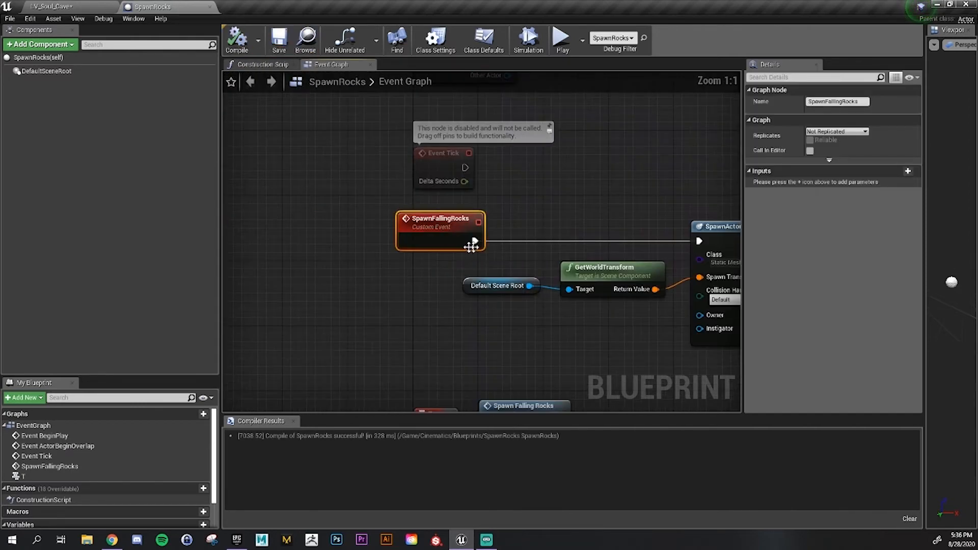
Return to the LV_Soul_Cave level and enlarge the viewport, keeping the SpawnRocks asset in reach below it
{"action": "left_click", "coordinate": [90, 10]}
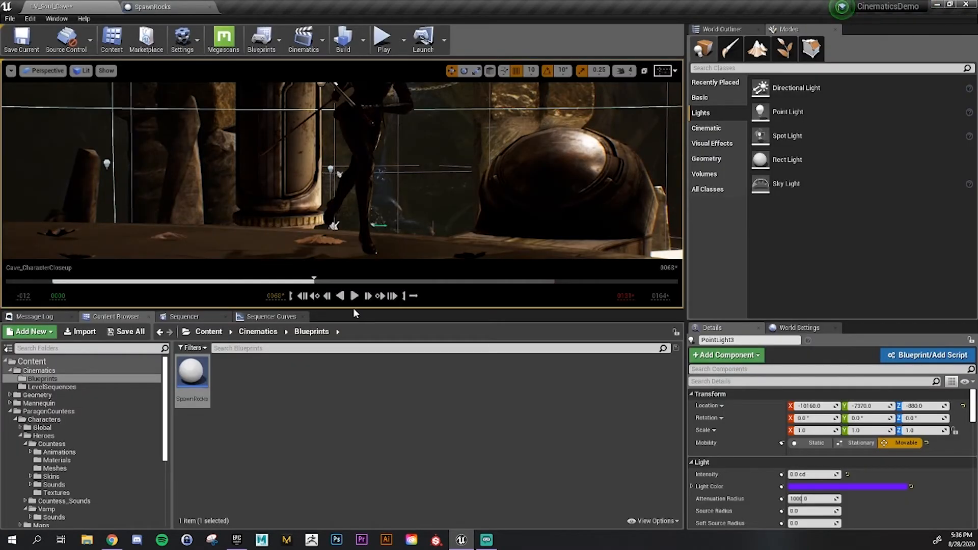
{"action": "left_click_drag", "start_coordinate": [352, 309], "coordinate": [356, 477]}
{"action": "right_click_drag", "start_coordinate": [454, 358], "coordinate": [387, 403]}
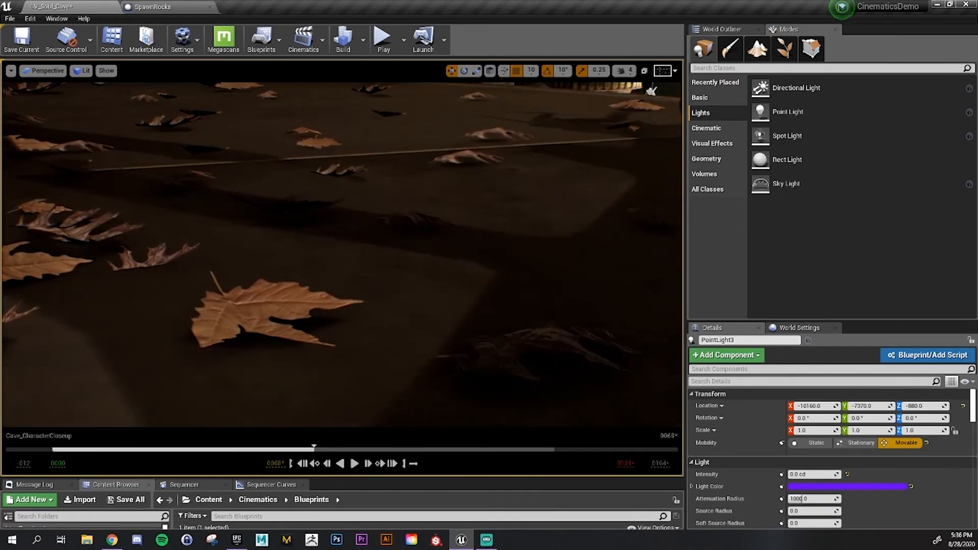
{"action": "left_click_drag", "start_coordinate": [440, 477], "coordinate": [460, 404]}
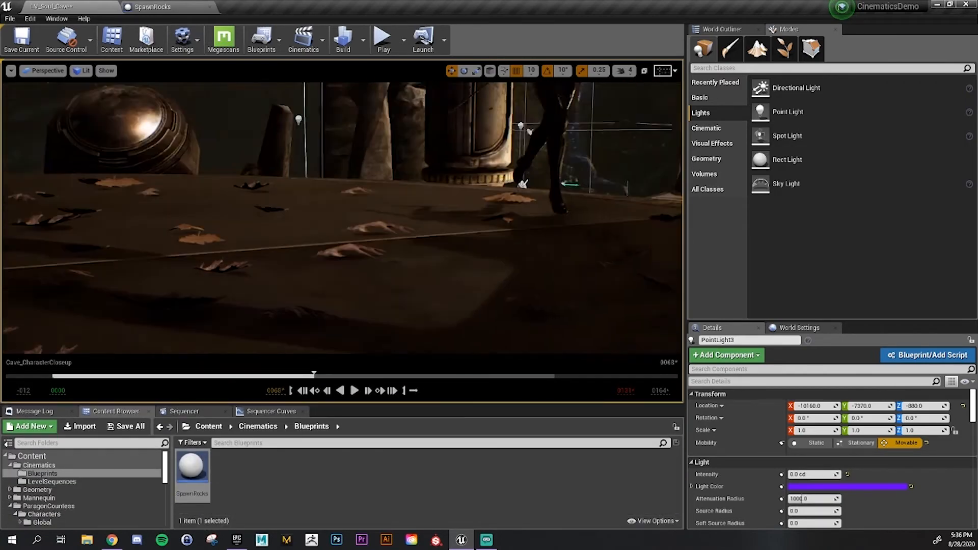
Place the SpawnRocks blueprint in the cave above the character, at about X -10200, Y -7460, Z -770
{"action": "mouse_move", "coordinate": [455, 213]}
{"action": "right_mouse_down"}
{"action": "mouse_move", "coordinate": [488, 219]}
{"action": "mouse_move", "coordinate": [459, 224]}
{"action": "mouse_move", "coordinate": [500, 198]}
{"action": "mouse_move", "coordinate": [448, 217]}
{"action": "right_mouse_up"}
{"action": "left_click_drag", "start_coordinate": [191, 466], "coordinate": [383, 97]}
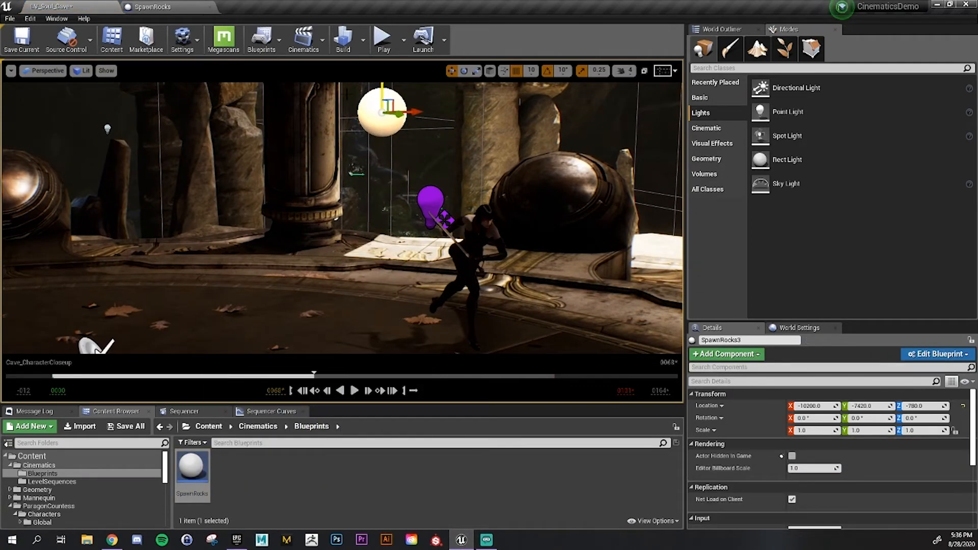
{"action": "right_click_drag", "start_coordinate": [386, 176], "coordinate": [451, 133]}
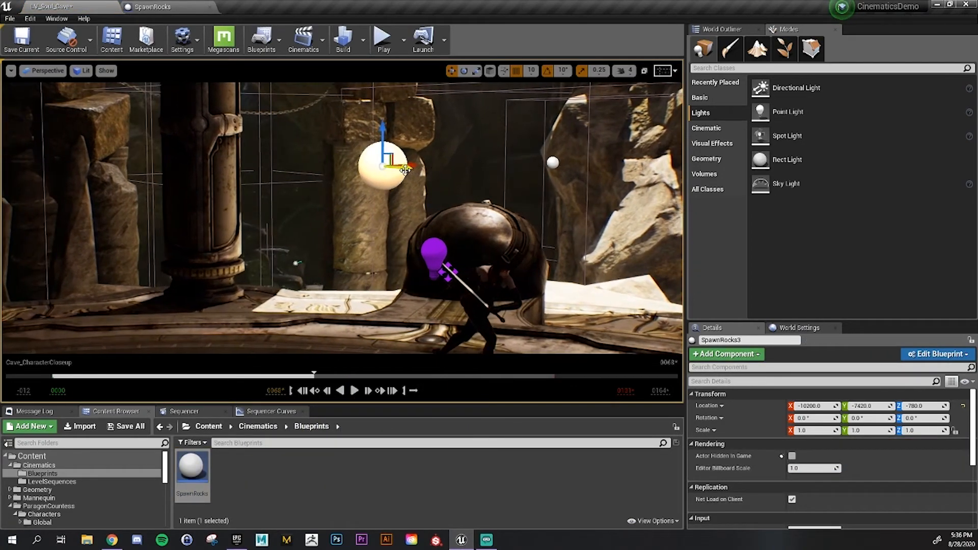
{"action": "left_click_drag", "start_coordinate": [405, 169], "coordinate": [361, 134]}
Enlarge the Sequencer area and add the SpawnRocks3 actor to the Cave_CharacterCloseup sequence
{"action": "left_click", "coordinate": [207, 410]}
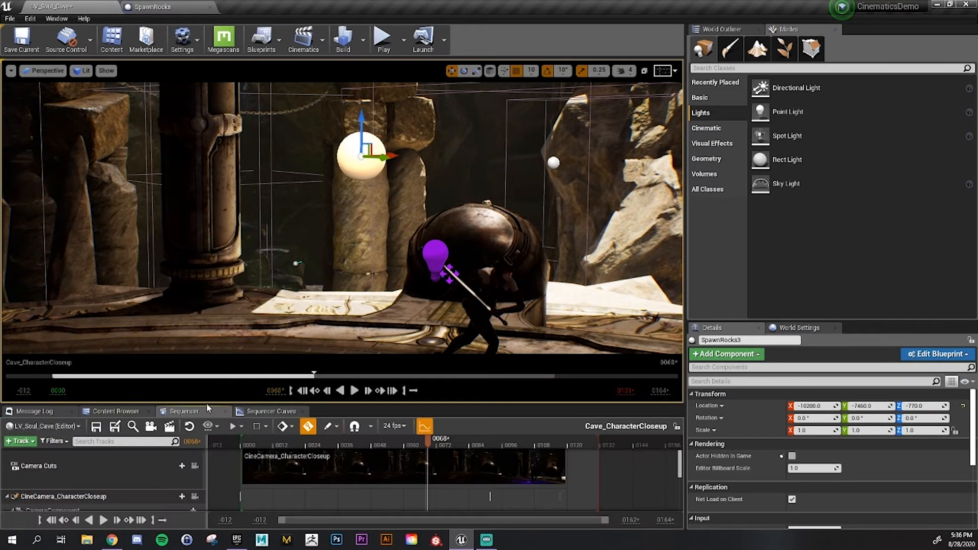
{"action": "left_click_drag", "start_coordinate": [207, 403], "coordinate": [206, 302]}
{"action": "left_click", "coordinate": [20, 339]}
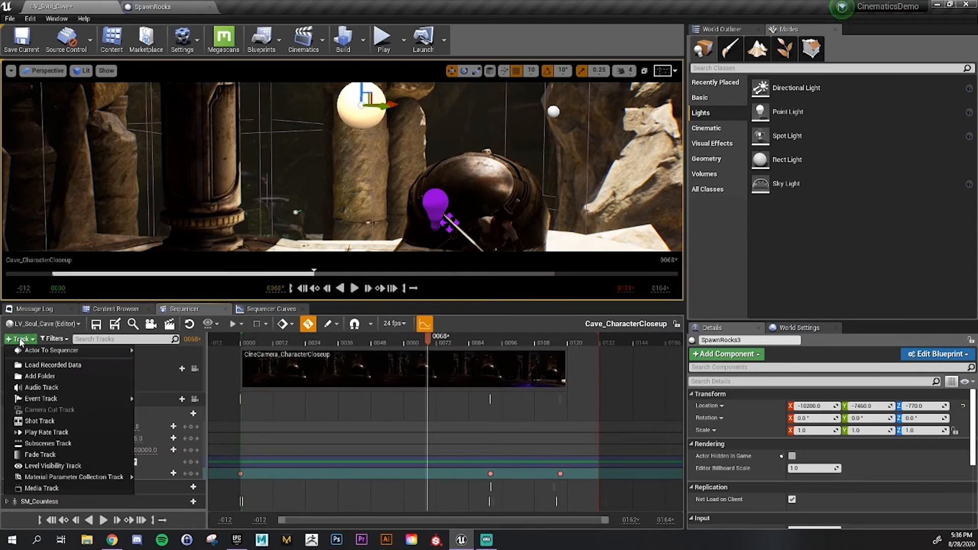
{"action": "mouse_move", "coordinate": [51, 350]}
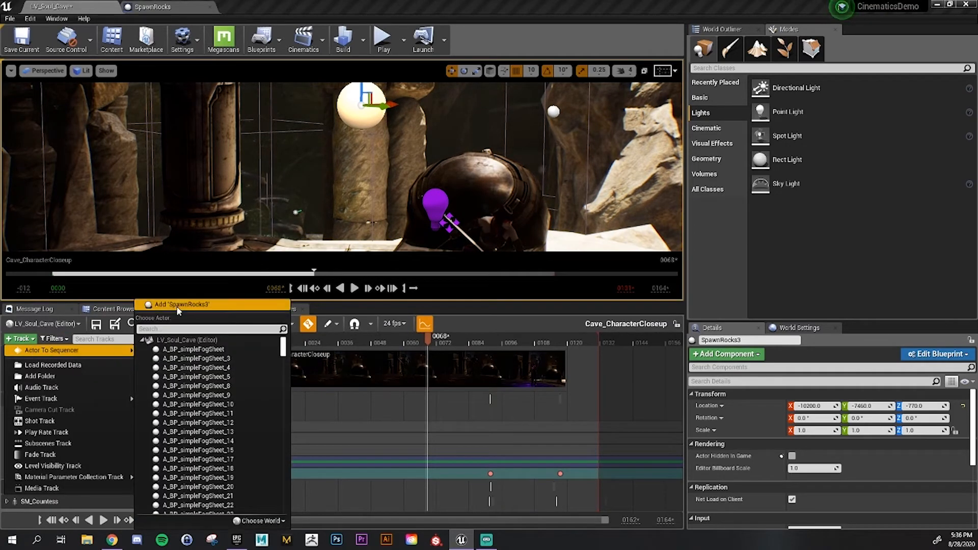
{"action": "left_click", "coordinate": [177, 306]}
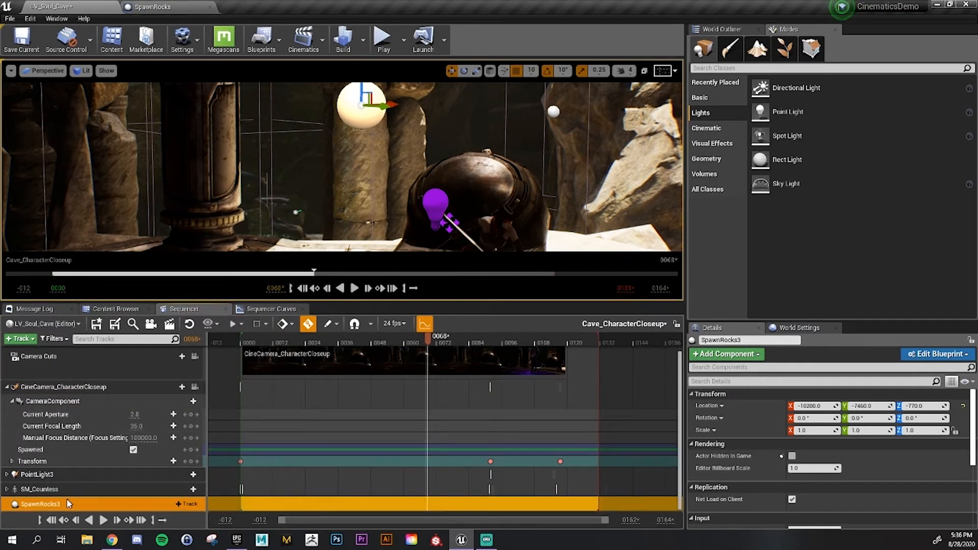
Scrub the sequence to frame 99 and add a Trigger event track to SpawnRocks3
{"action": "left_click", "coordinate": [342, 340]}
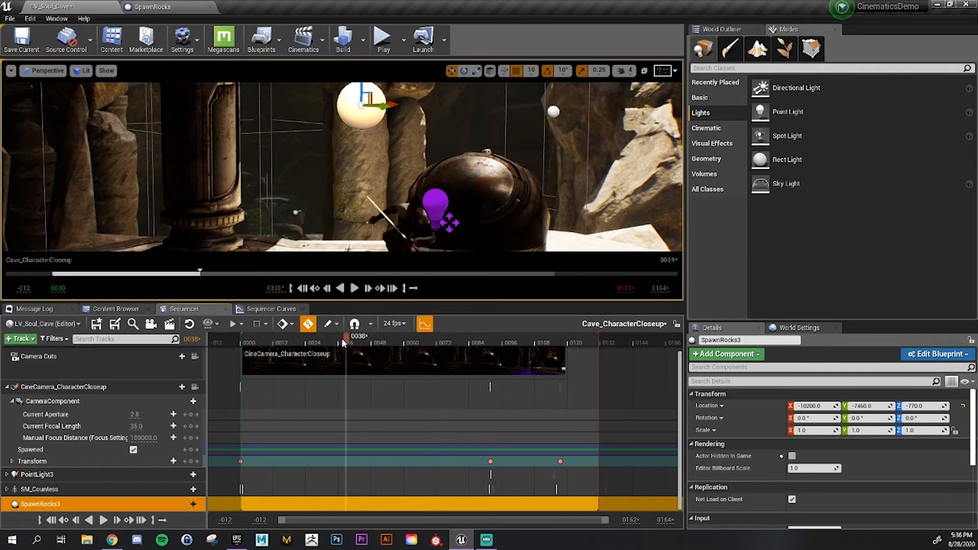
{"action": "left_click_drag", "start_coordinate": [341, 337], "coordinate": [514, 385]}
{"action": "left_click", "coordinate": [144, 491]}
{"action": "left_click", "coordinate": [132, 504]}
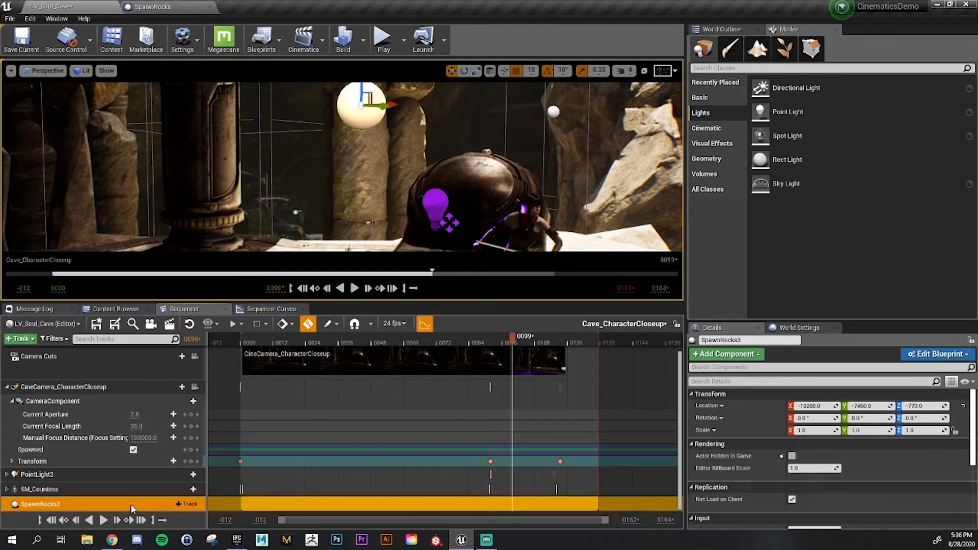
{"action": "left_click", "coordinate": [178, 504]}
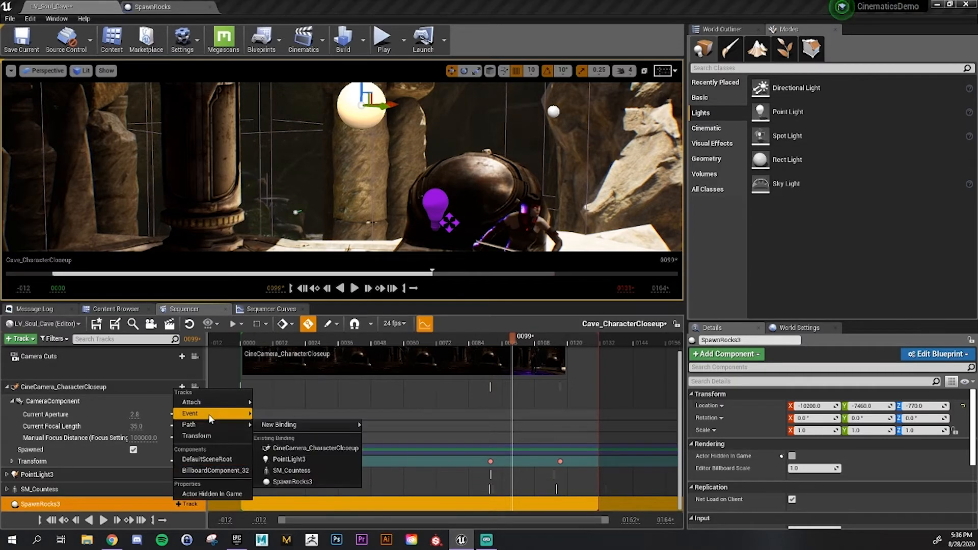
{"action": "mouse_move", "coordinate": [210, 418]}
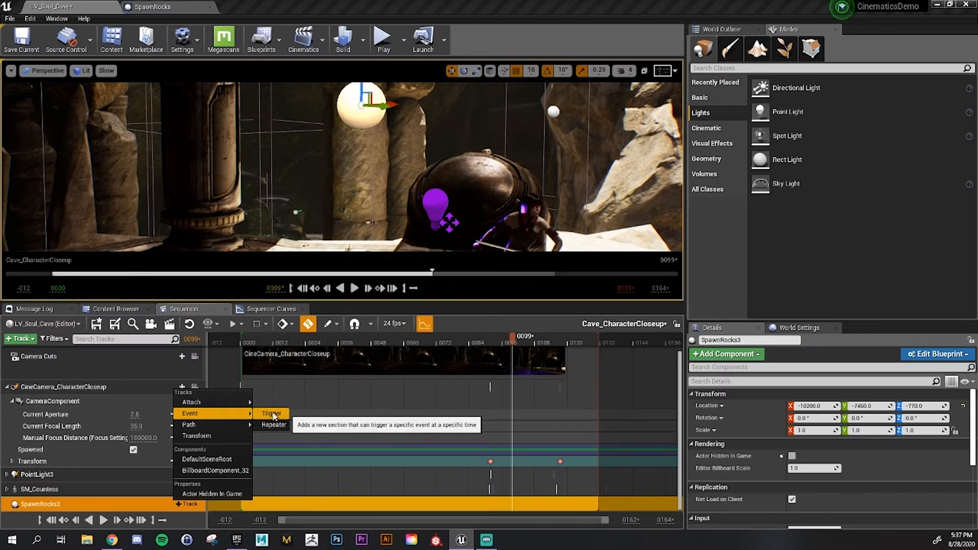
{"action": "left_click", "coordinate": [272, 413]}
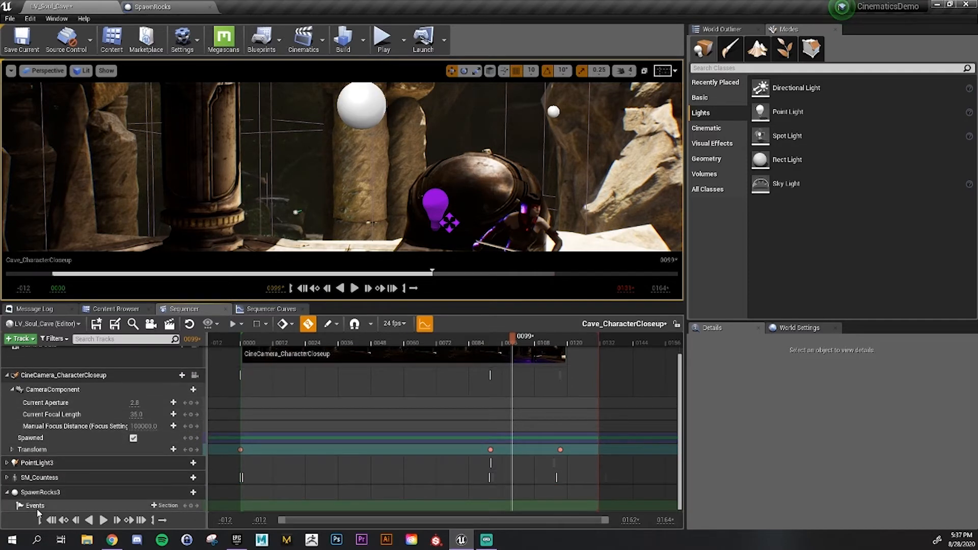
Add a second section to the Events track of SpawnRocks3
{"action": "left_click", "coordinate": [34, 505]}
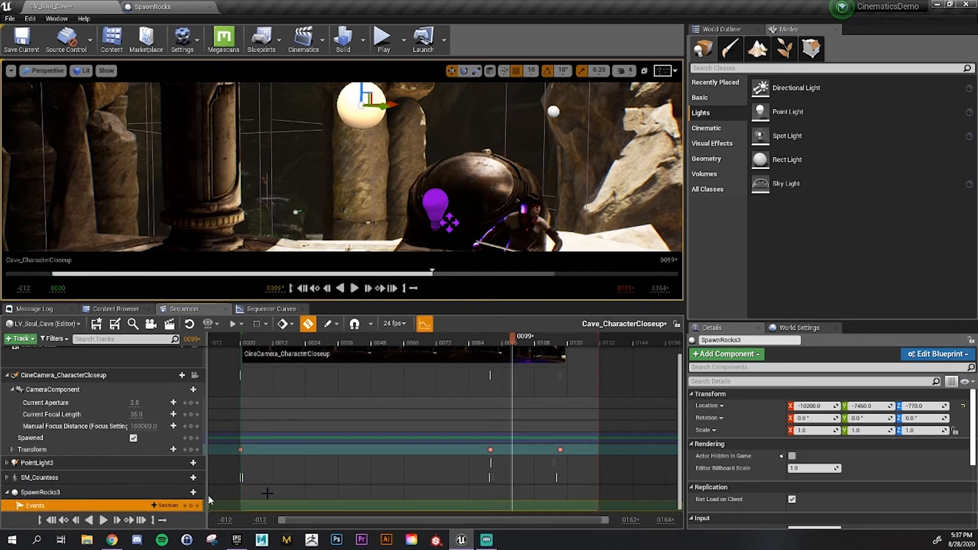
{"action": "left_click", "coordinate": [160, 507]}
{"action": "left_click", "coordinate": [69, 505]}
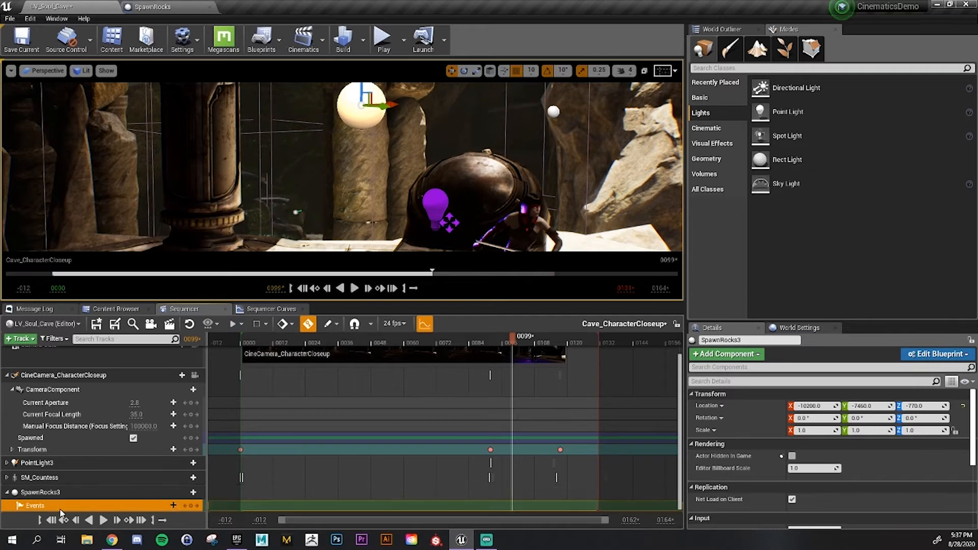
{"action": "left_click", "coordinate": [160, 503]}
{"action": "left_click", "coordinate": [168, 485]}
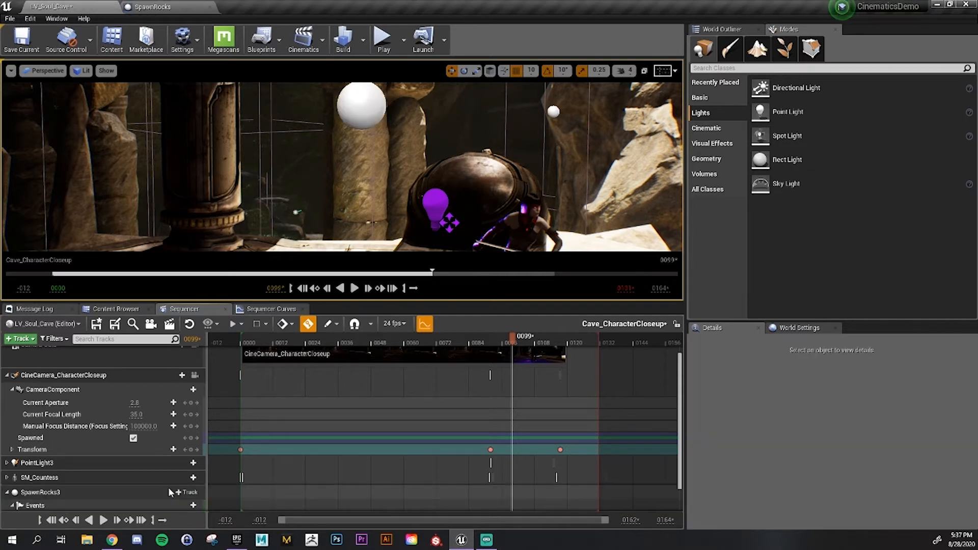
{"action": "left_click", "coordinate": [118, 503]}
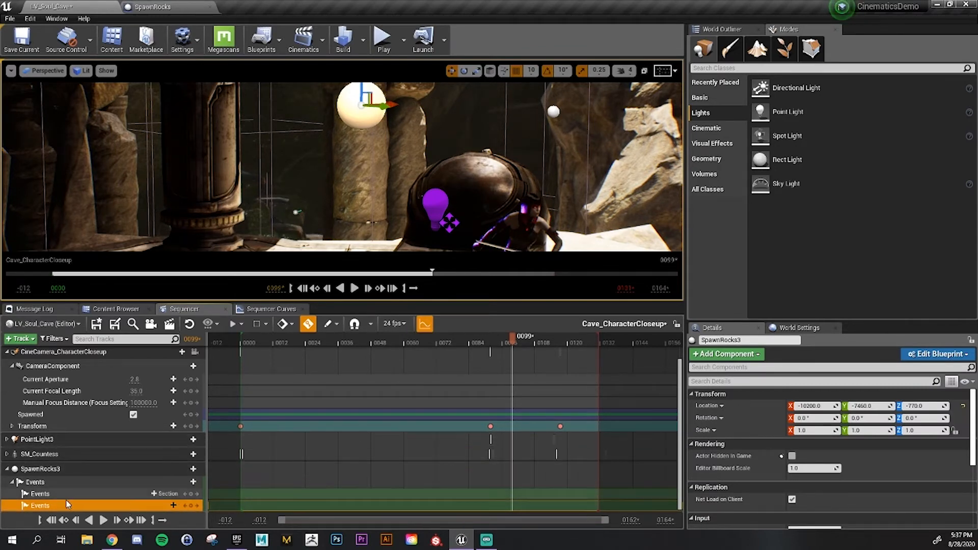
Rename the Events track of SpawnRocks3 as SpawnRocks
{"action": "left_click", "coordinate": [35, 494]}
{"action": "right_click", "coordinate": [34, 494]}
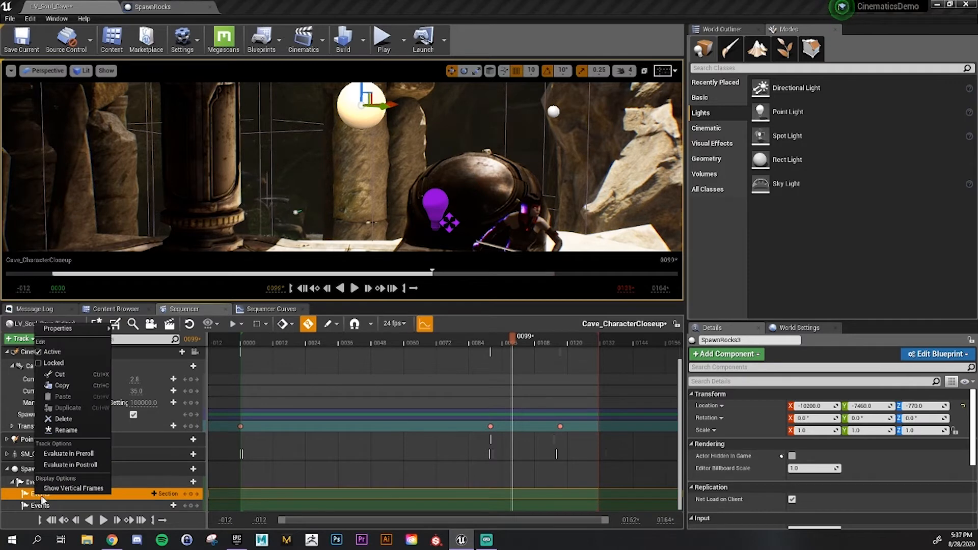
{"action": "left_click", "coordinate": [66, 430]}
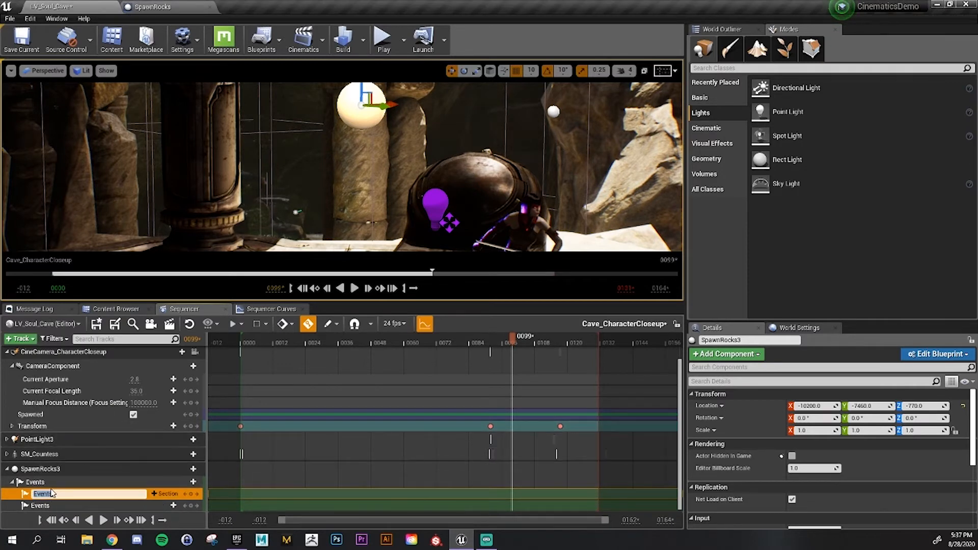
{"action": "type", "text": "SpawnRocks"}
{"action": "key", "text": "Return"}
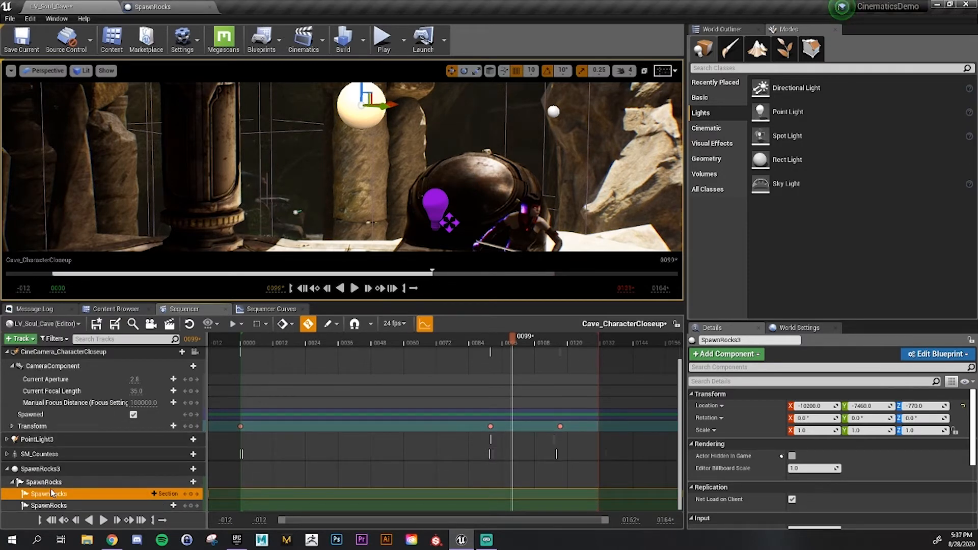
Scrub through the character's motion, add a key to the first SpawnRocks event section at frame 109, and move it to frame 100
{"action": "left_click", "coordinate": [51, 486]}
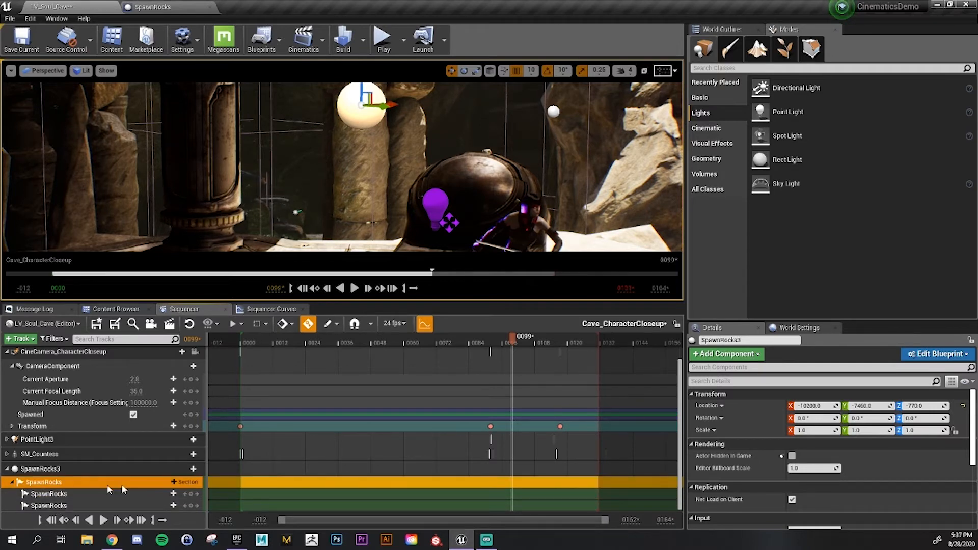
{"action": "left_click_drag", "start_coordinate": [505, 345], "coordinate": [317, 351]}
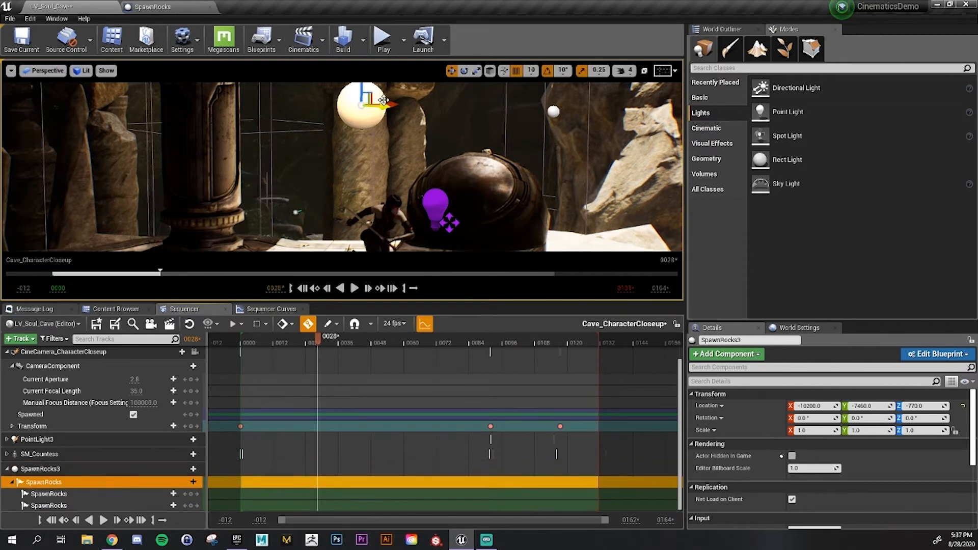
{"action": "left_click", "coordinate": [480, 341]}
{"action": "left_click_drag", "start_coordinate": [495, 348], "coordinate": [540, 364]}
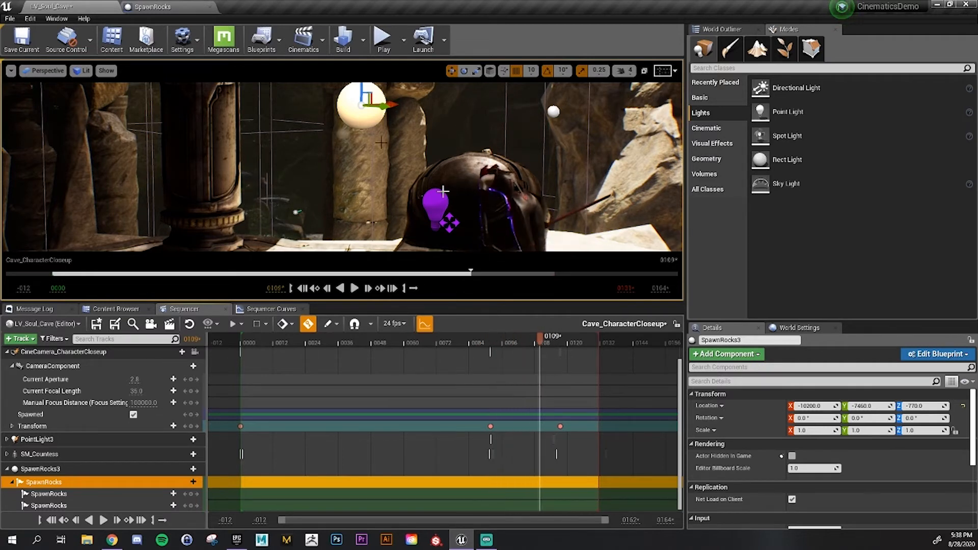
{"action": "left_click", "coordinate": [50, 492]}
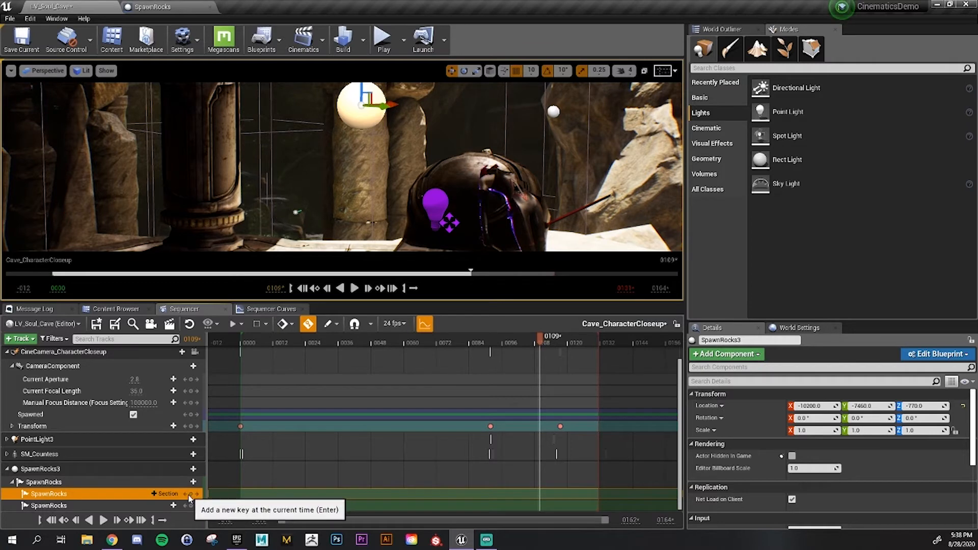
{"action": "left_click", "coordinate": [189, 498]}
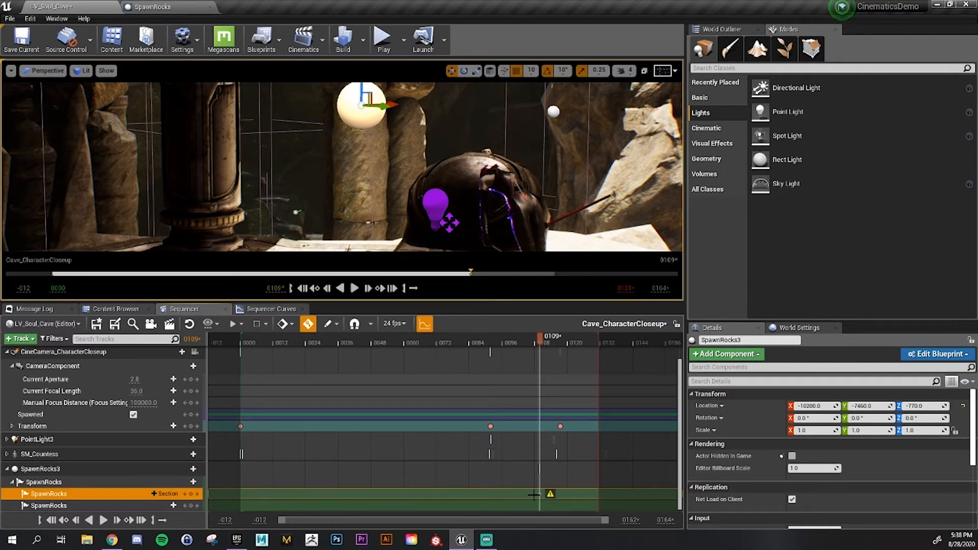
{"action": "left_click_drag", "start_coordinate": [538, 495], "coordinate": [514, 495]}
Examine the frame 100 event key's properties, including its event binding options and the functions offered for Quick Binding
{"action": "right_click", "coordinate": [514, 494]}
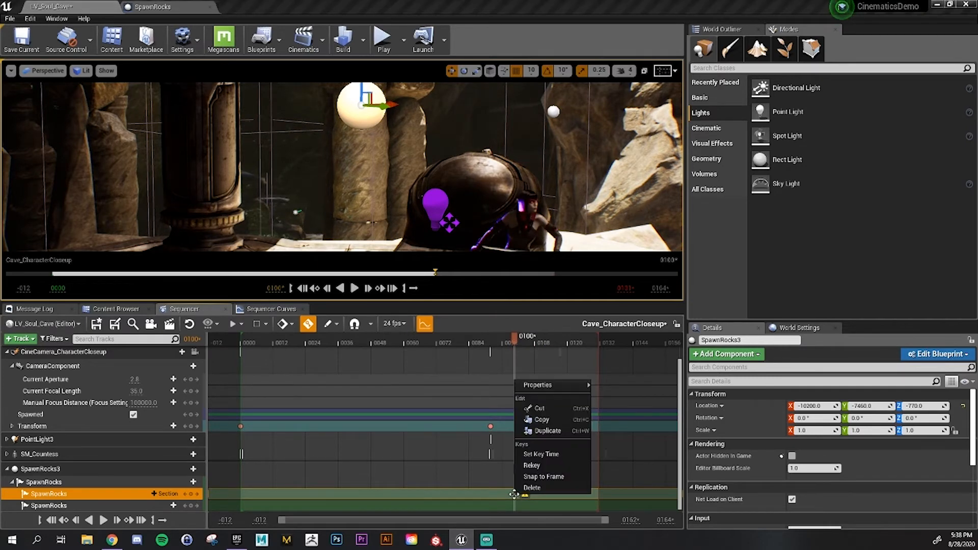
{"action": "left_click", "coordinate": [509, 494]}
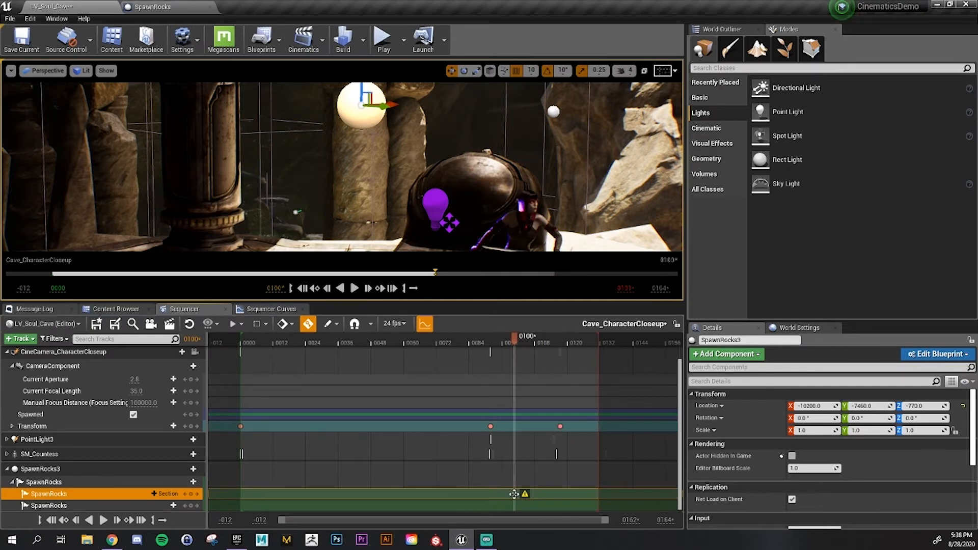
{"action": "right_click", "coordinate": [513, 494]}
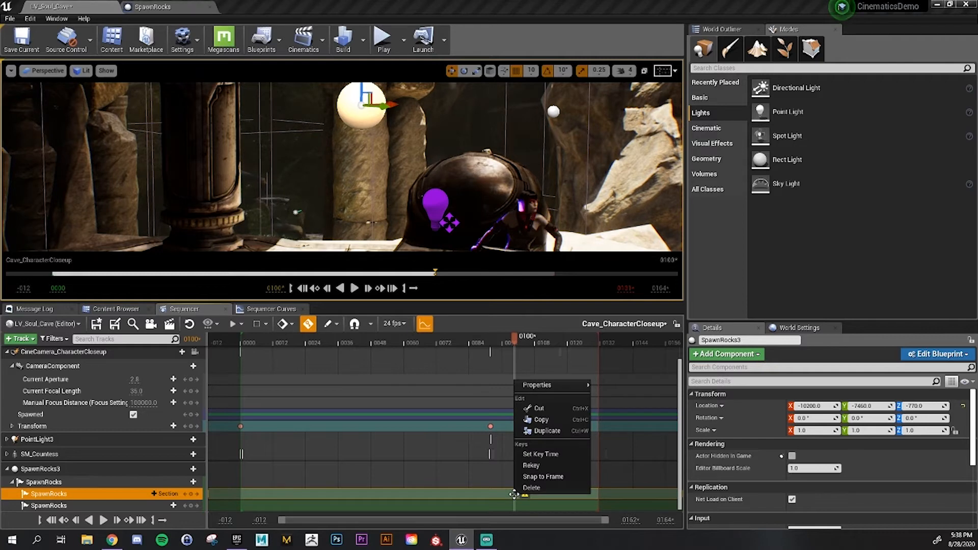
{"action": "mouse_move", "coordinate": [565, 388]}
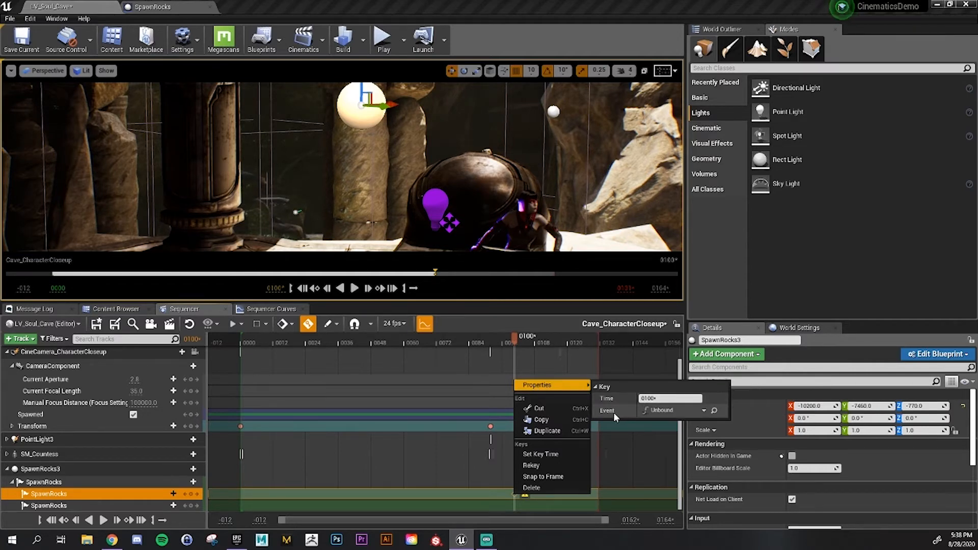
{"action": "left_click", "coordinate": [660, 411]}
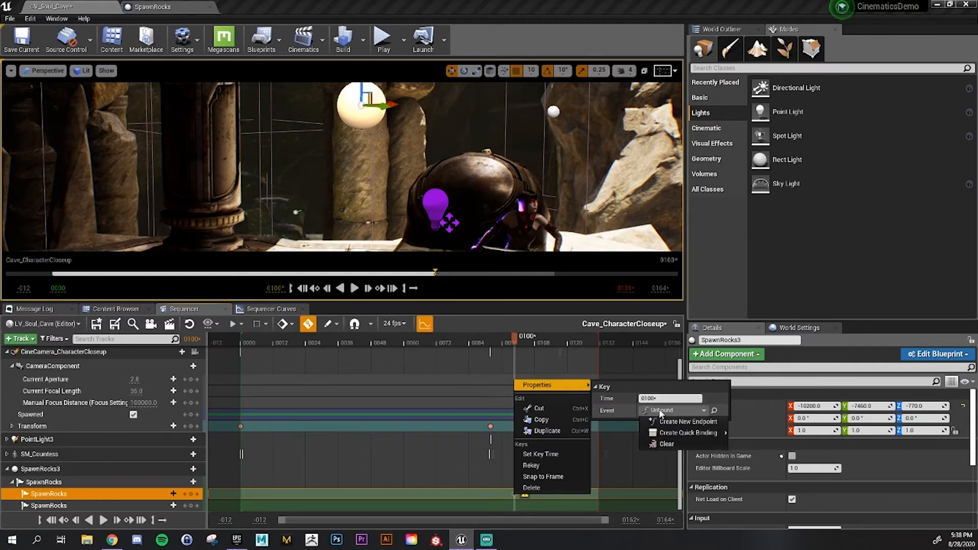
{"action": "mouse_move", "coordinate": [670, 432]}
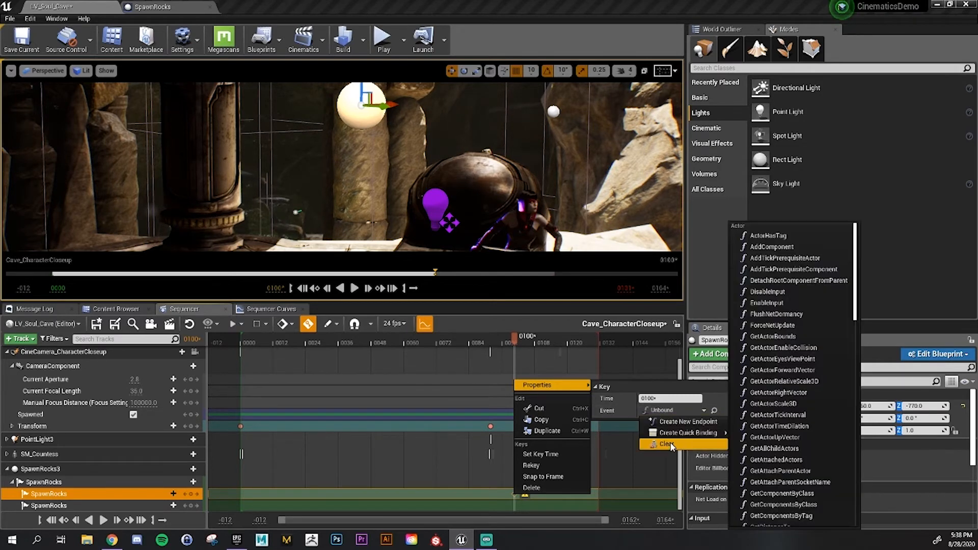
{"action": "left_click", "coordinate": [667, 409]}
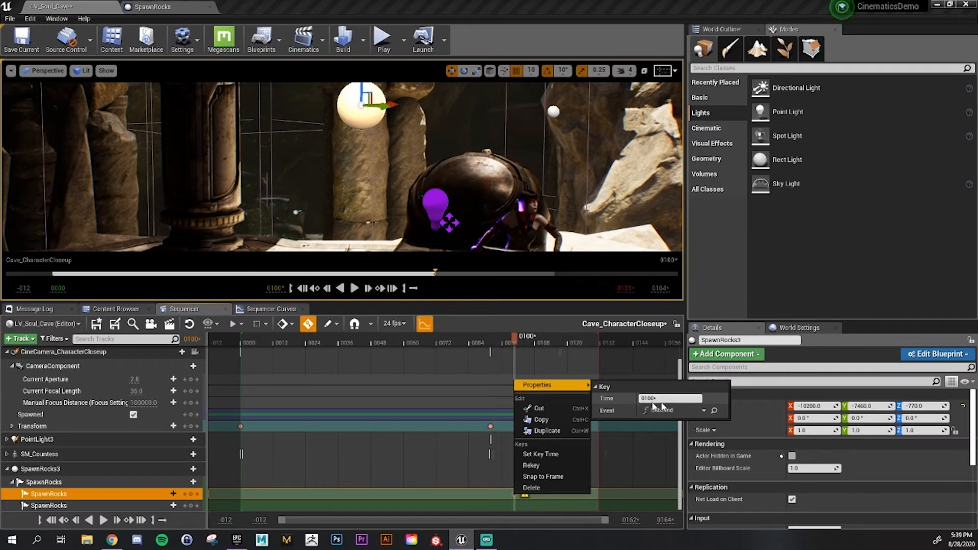
{"action": "left_click", "coordinate": [459, 484]}
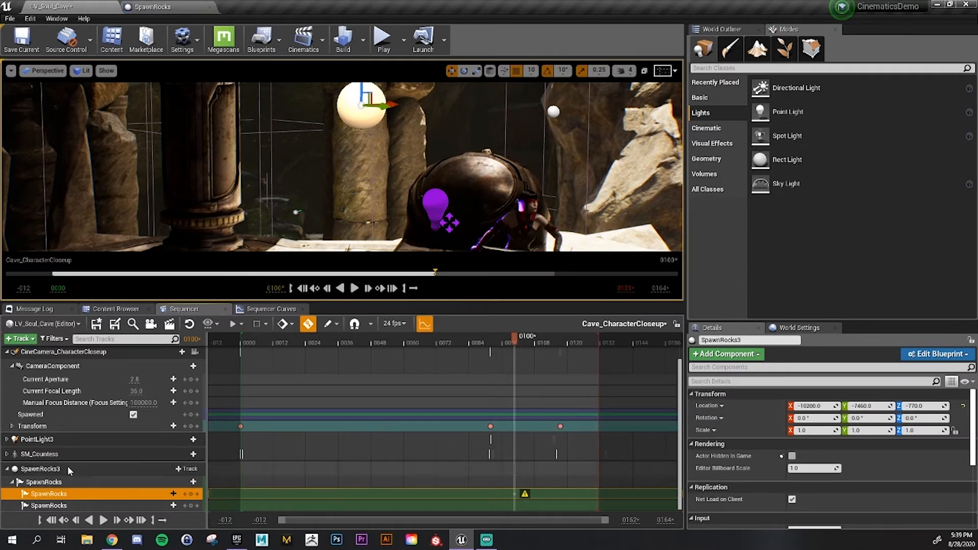
Bind the frame 100 key in the first SpawnRocks event section to a new endpoint
{"action": "left_click", "coordinate": [43, 470]}
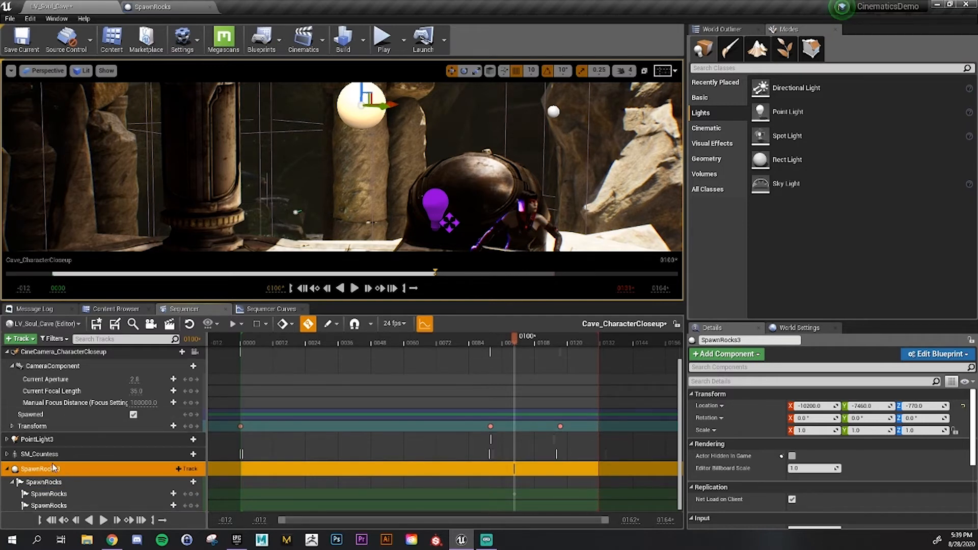
{"action": "left_click", "coordinate": [58, 494]}
{"action": "left_click", "coordinate": [92, 503]}
{"action": "left_click", "coordinate": [92, 497]}
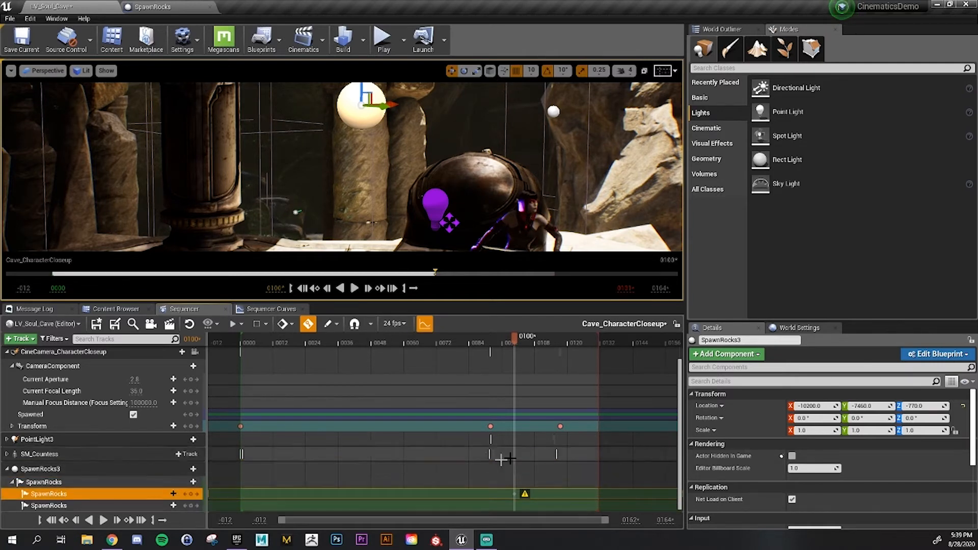
{"action": "right_click", "coordinate": [511, 494]}
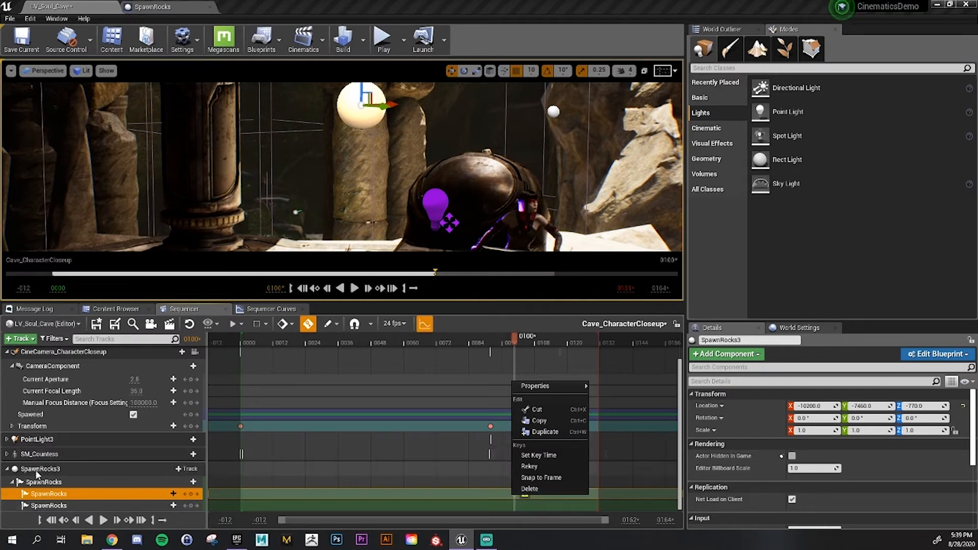
{"action": "mouse_move", "coordinate": [534, 388]}
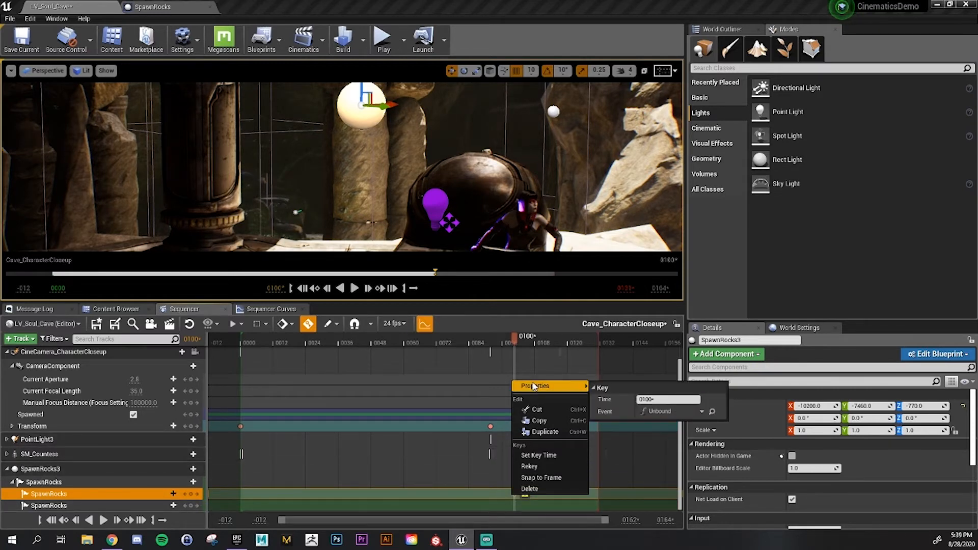
{"action": "left_click", "coordinate": [689, 411]}
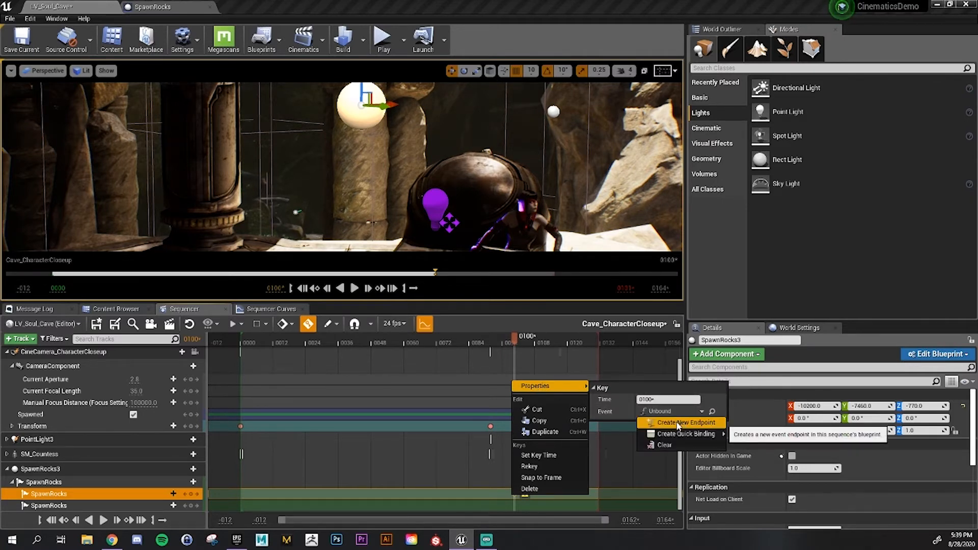
{"action": "left_click", "coordinate": [677, 423]}
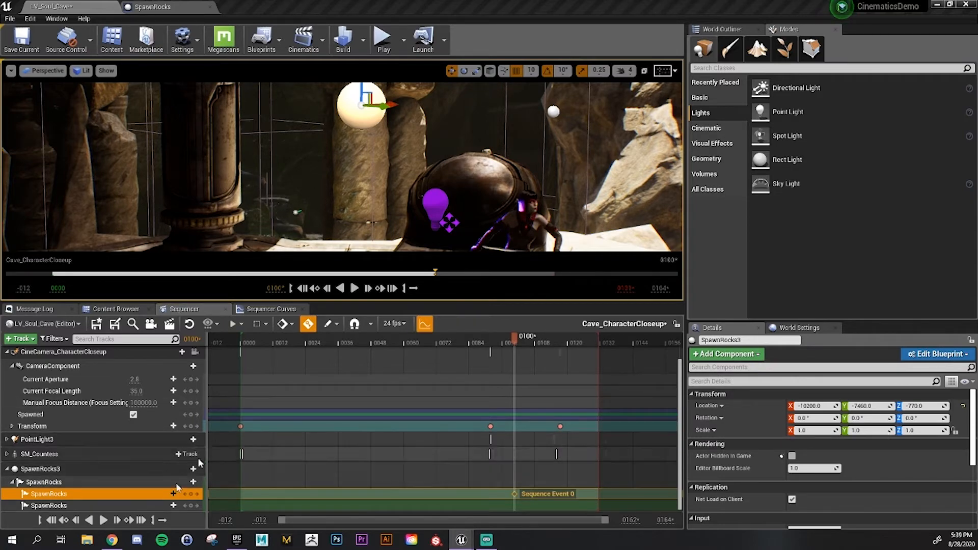
Dock the SequenceDirector blueprint alongside the other open editors and widen its graph area
{"action": "left_click_drag", "start_coordinate": [422, 477], "coordinate": [279, 12]}
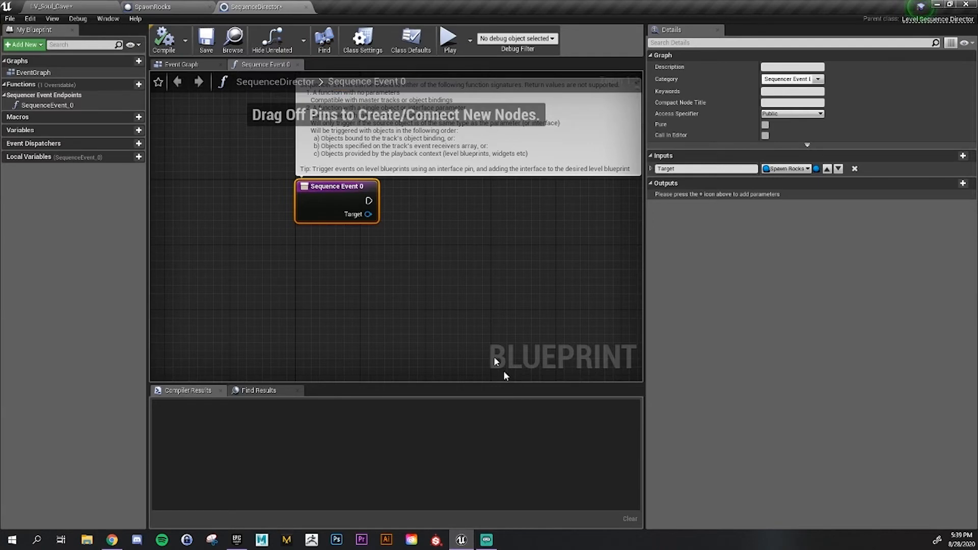
{"action": "left_click", "coordinate": [400, 257]}
{"action": "right_click_drag", "start_coordinate": [480, 231], "coordinate": [424, 272]}
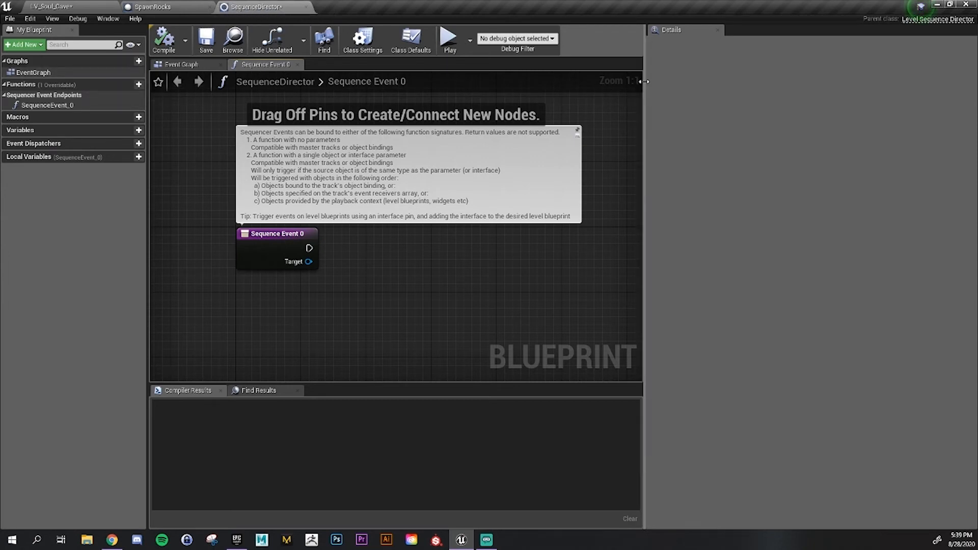
{"action": "left_click_drag", "start_coordinate": [644, 89], "coordinate": [790, 89]}
{"action": "right_click_drag", "start_coordinate": [372, 225], "coordinate": [410, 277]}
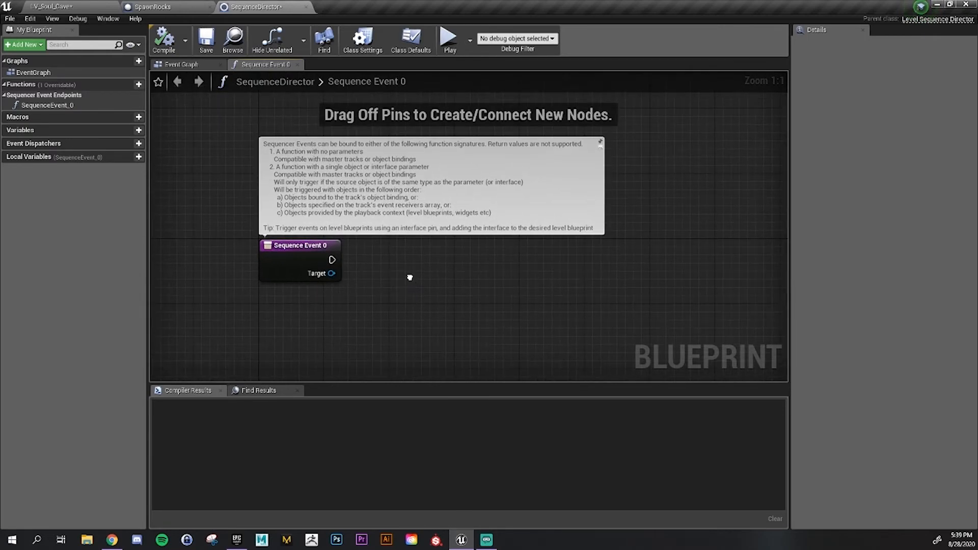
Call Spawn Falling Rocks from the Sequence Event 0 node and connect the Target pins of both nodes
{"action": "left_click", "coordinate": [323, 249]}
{"action": "left_click", "coordinate": [357, 263]}
{"action": "left_click_drag", "start_coordinate": [332, 260], "coordinate": [388, 272]}
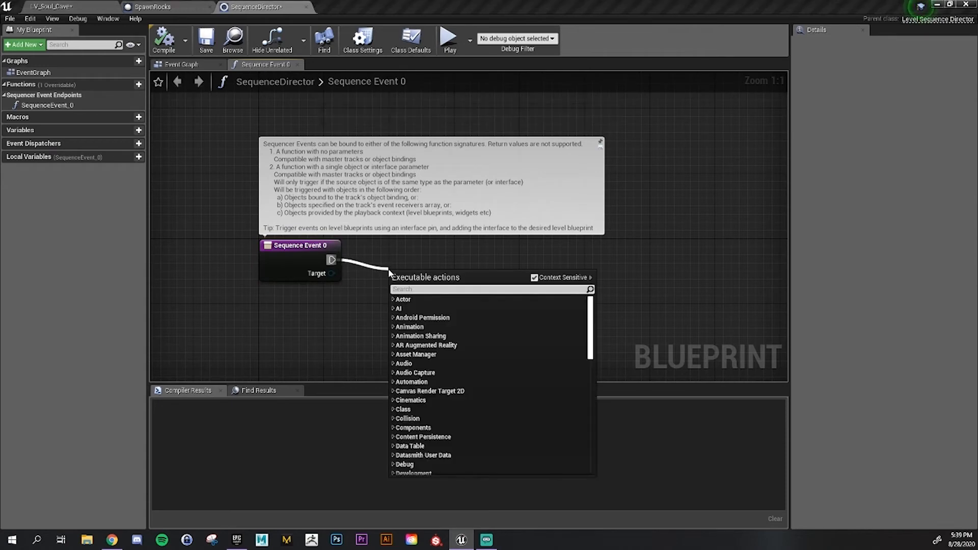
{"action": "type", "text": "spawn"}
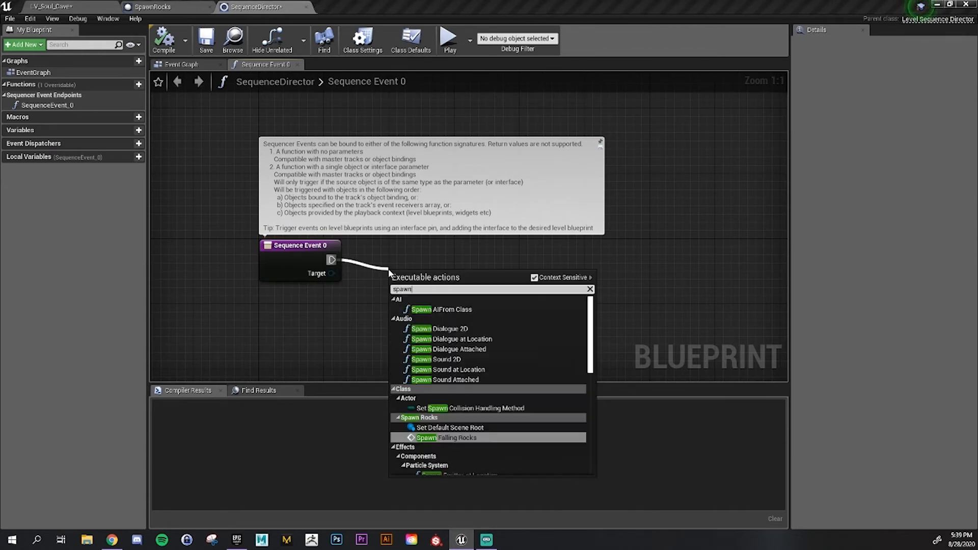
{"action": "left_click", "coordinate": [460, 437]}
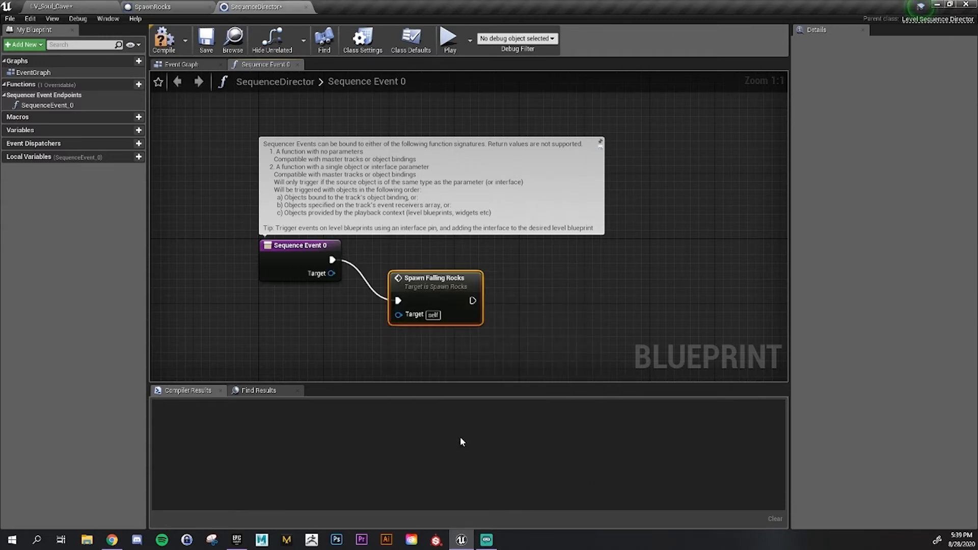
{"action": "left_click_drag", "start_coordinate": [435, 289], "coordinate": [430, 254]}
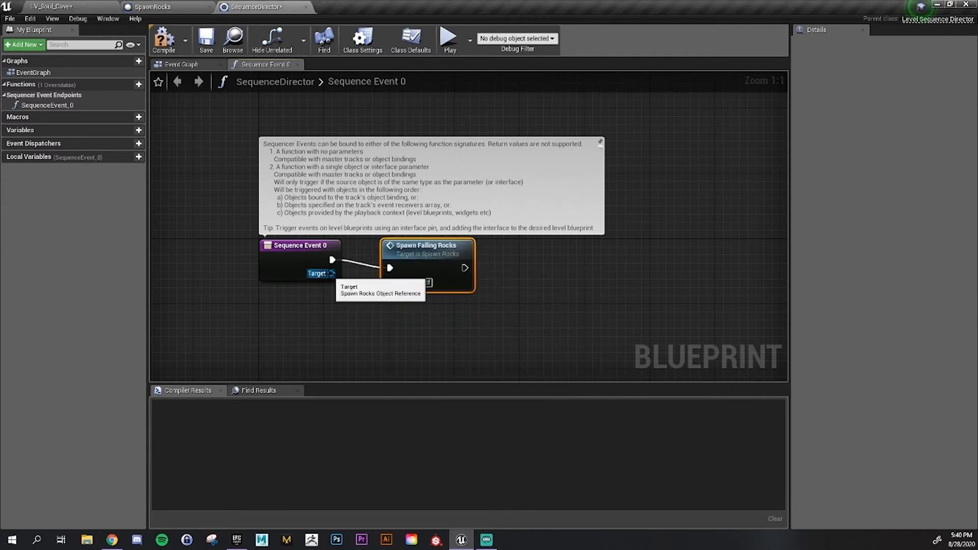
{"action": "left_click_drag", "start_coordinate": [332, 274], "coordinate": [391, 283]}
{"action": "left_click", "coordinate": [408, 313]}
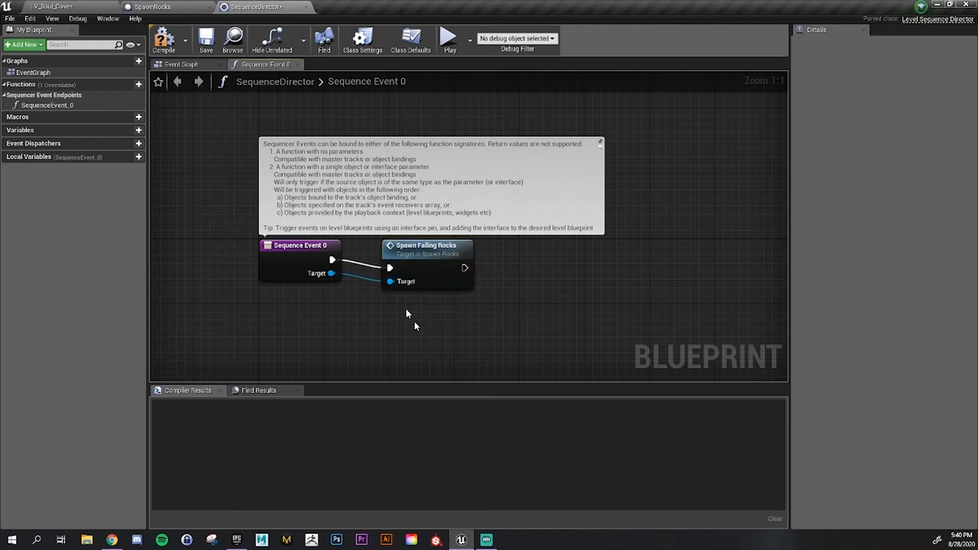
Examine the SpawnFallingRocks event definition and its node chain through Set Simulate Physics in the SpawnRocks blueprint
{"action": "double_click", "coordinate": [400, 260]}
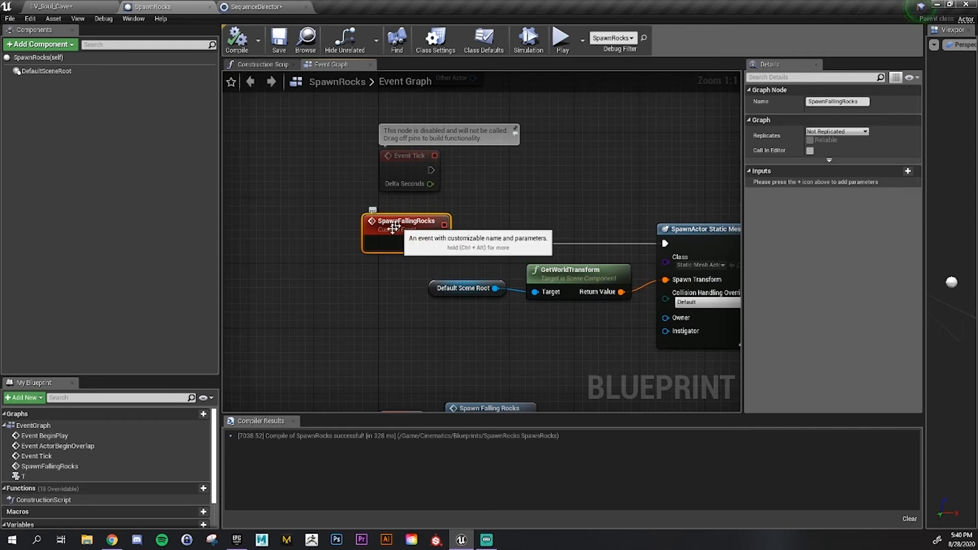
{"action": "right_click_drag", "start_coordinate": [505, 216], "coordinate": [396, 198]}
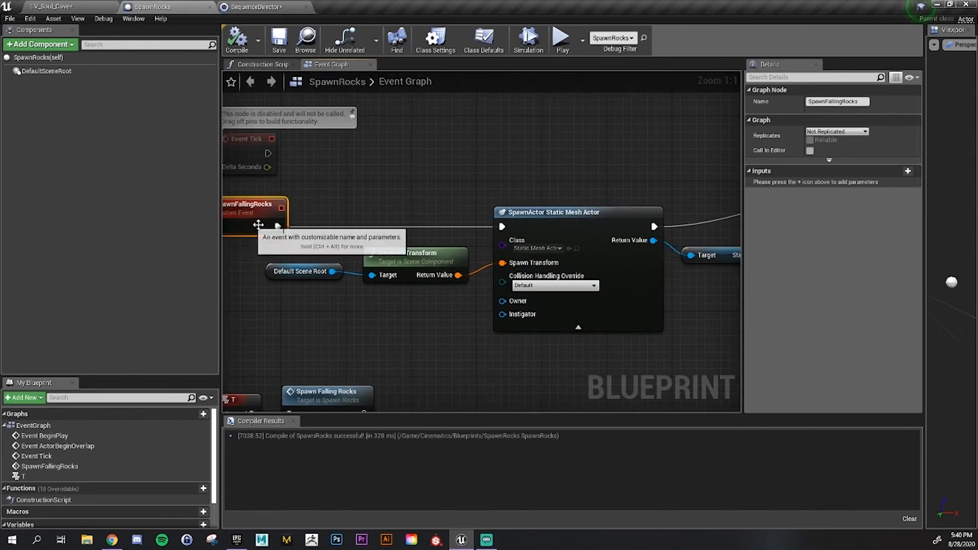
{"action": "left_click", "coordinate": [558, 213]}
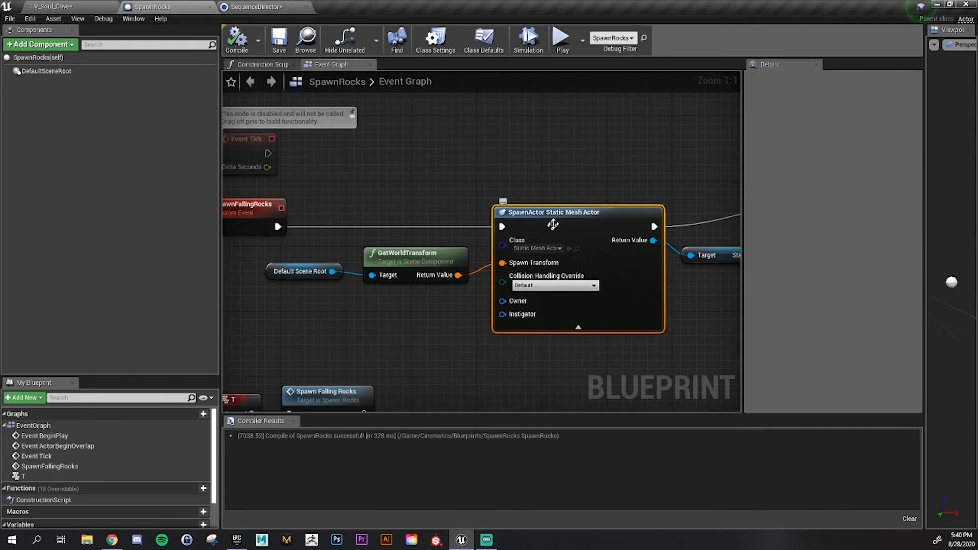
{"action": "mouse_move", "coordinate": [386, 270]}
{"action": "right_mouse_down"}
{"action": "mouse_move", "coordinate": [375, 227]}
{"action": "mouse_move", "coordinate": [285, 202]}
{"action": "right_mouse_up"}
{"action": "left_click", "coordinate": [528, 190]}
{"action": "right_click_drag", "start_coordinate": [635, 194], "coordinate": [336, 195]}
{"action": "left_click", "coordinate": [383, 257]}
{"action": "left_click", "coordinate": [623, 249]}
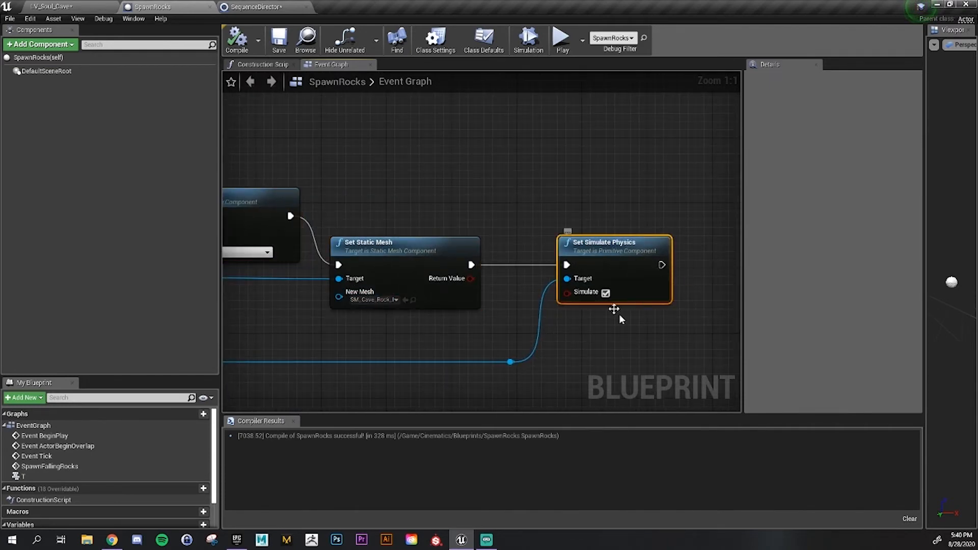
Return to the SequenceDirector blueprint and review how Sequence Event 0 calls Spawn Falling Rocks
{"action": "left_click", "coordinate": [257, 7]}
{"action": "left_click", "coordinate": [304, 250]}
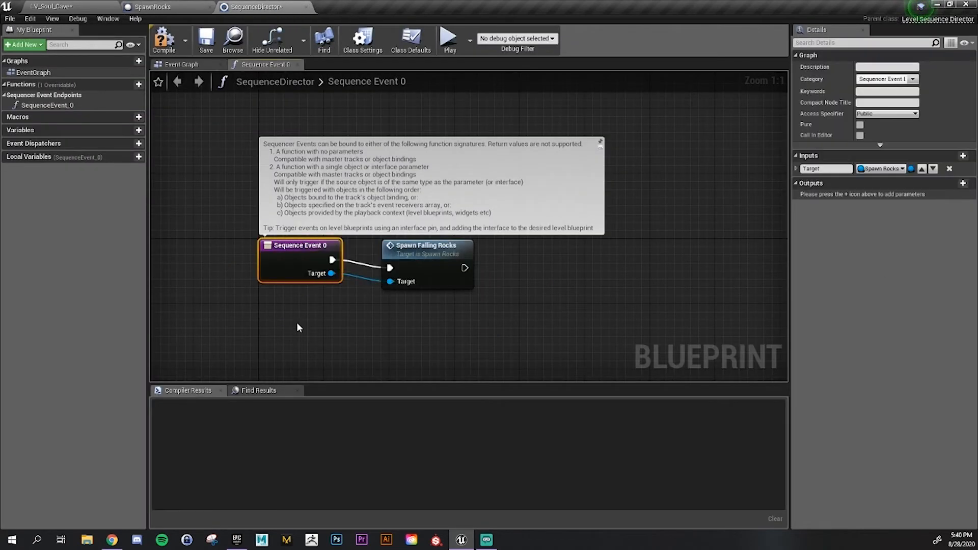
{"action": "left_click", "coordinate": [299, 328]}
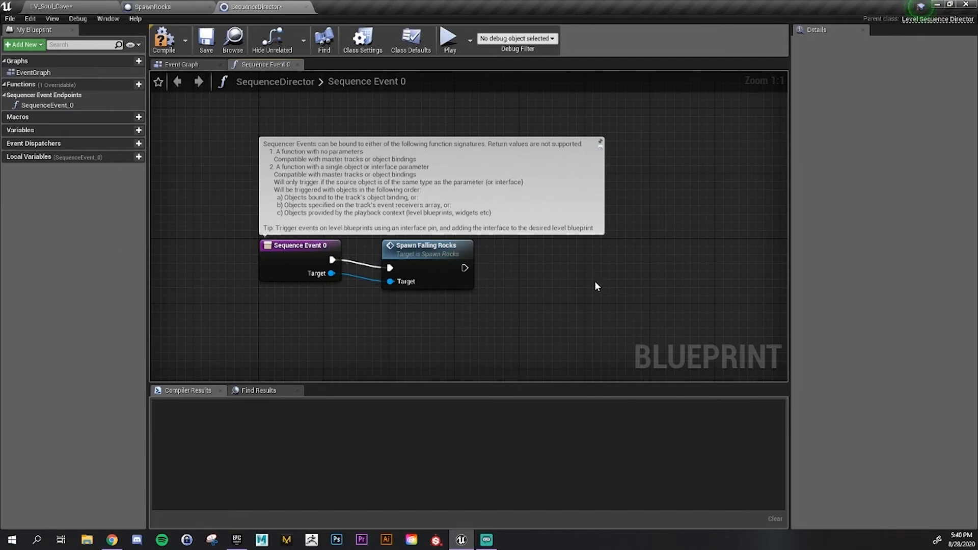
{"action": "left_click", "coordinate": [285, 257]}
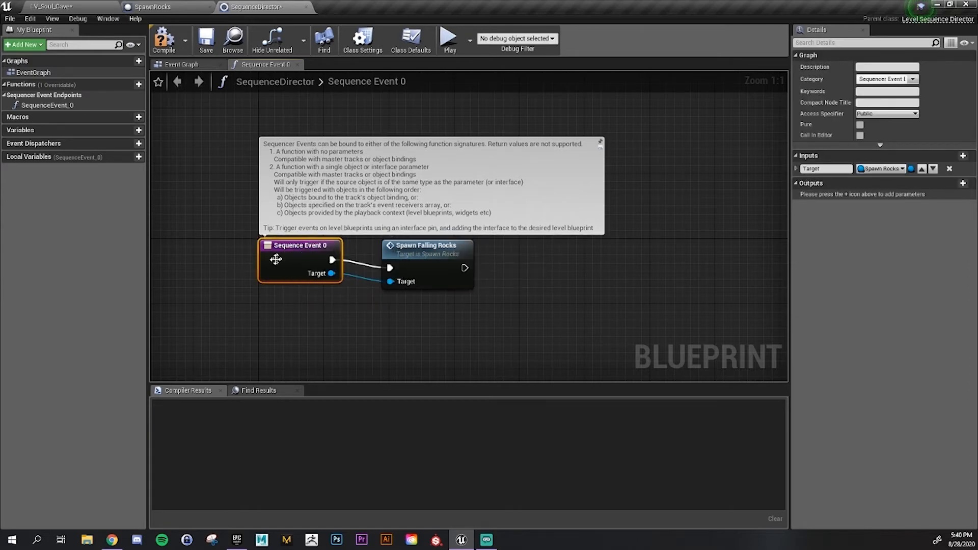
{"action": "left_click", "coordinate": [423, 250]}
{"action": "left_click", "coordinate": [292, 254]}
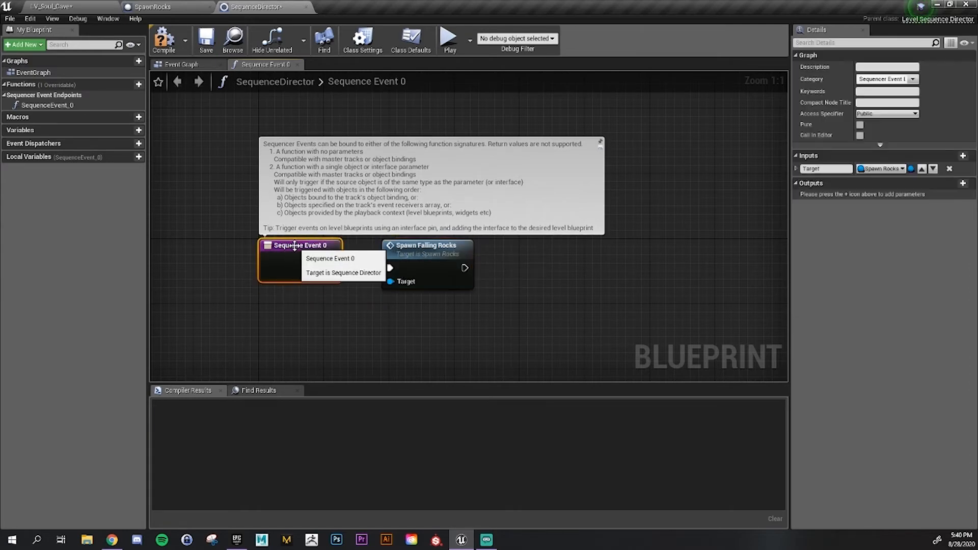
Rename the sequencer event endpoint as SpawnRocks and compile and save the SequenceDirector blueprint
{"action": "left_click", "coordinate": [49, 105]}
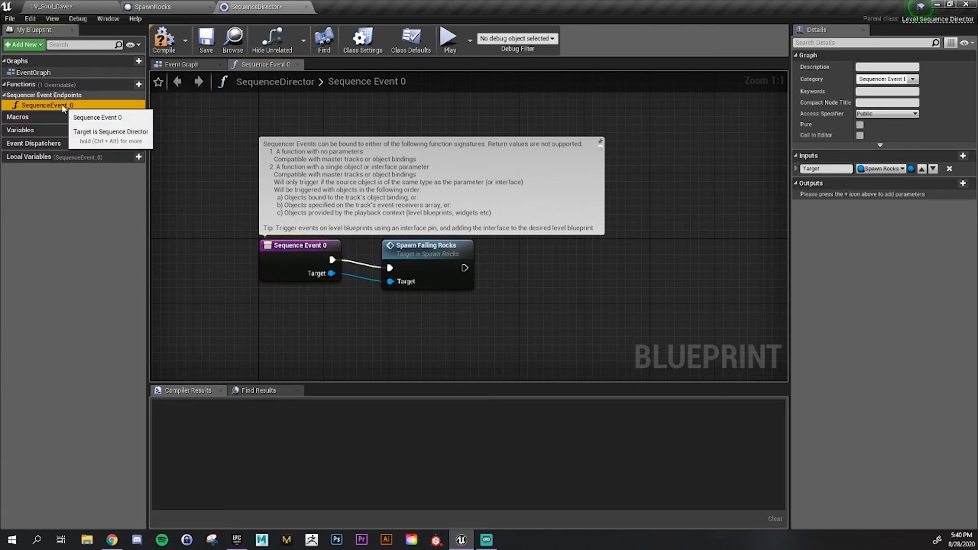
{"action": "right_click", "coordinate": [63, 105]}
{"action": "left_click", "coordinate": [94, 132]}
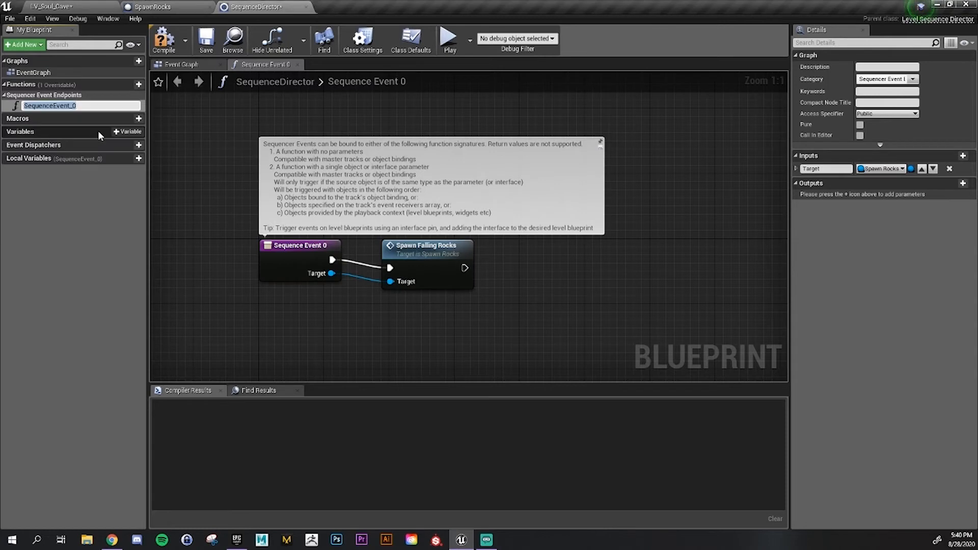
{"action": "type", "text": "SpawnRocks"}
{"action": "key", "text": "Return"}
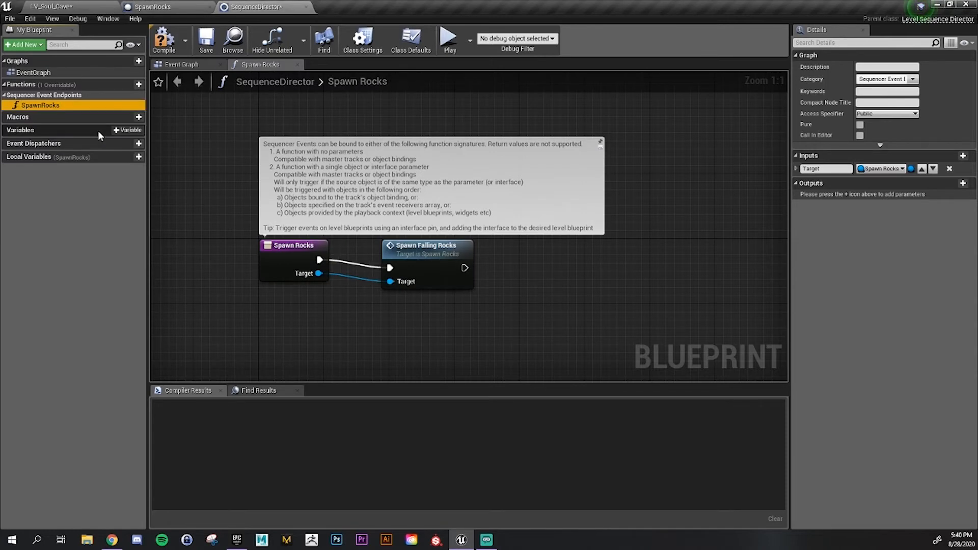
{"action": "left_click", "coordinate": [159, 41]}
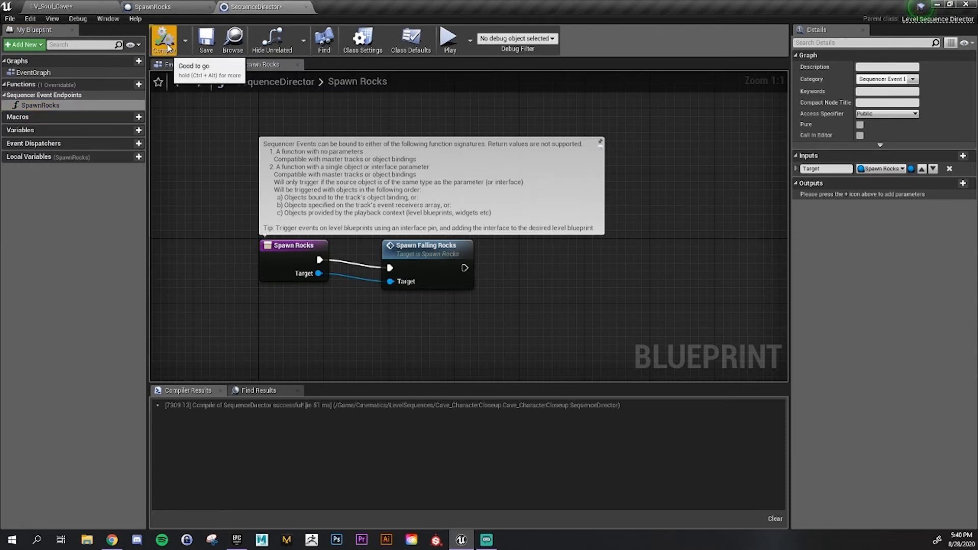
{"action": "left_click", "coordinate": [206, 41]}
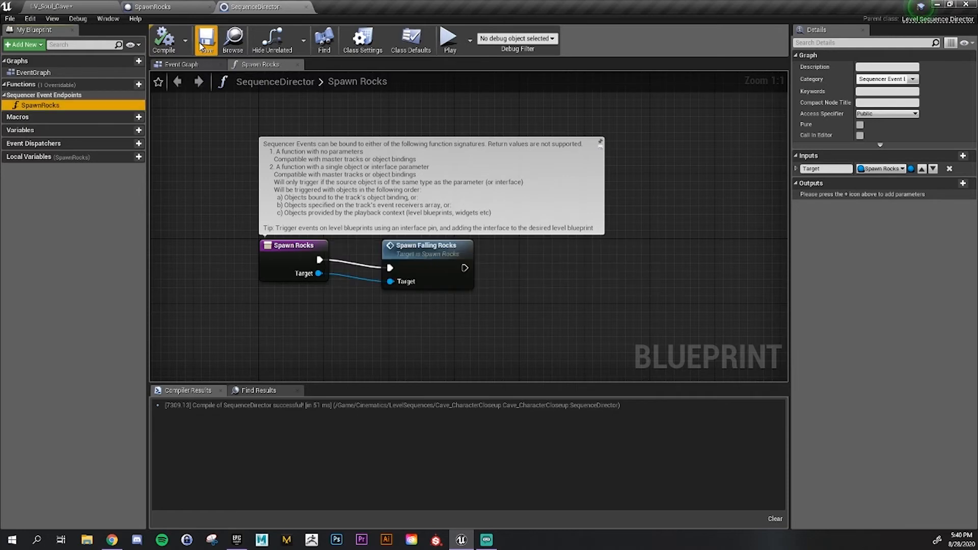
In the level sequence, move the Spawn Rocks key to about frame 112 and add a frame 98 key bound to the existing Spawn Rocks endpoint
{"action": "left_click", "coordinate": [56, 6]}
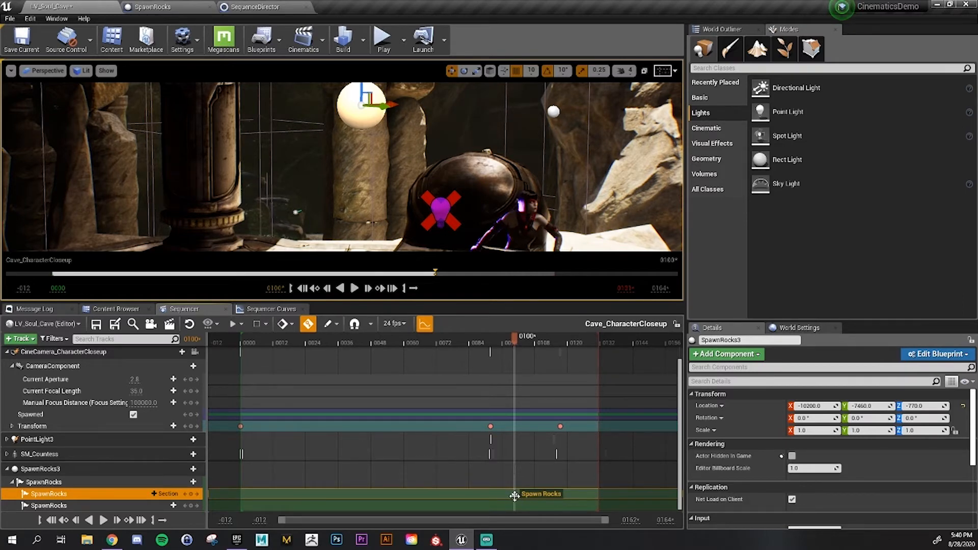
{"action": "left_click_drag", "start_coordinate": [514, 495], "coordinate": [544, 493]}
{"action": "left_click", "coordinate": [509, 347]}
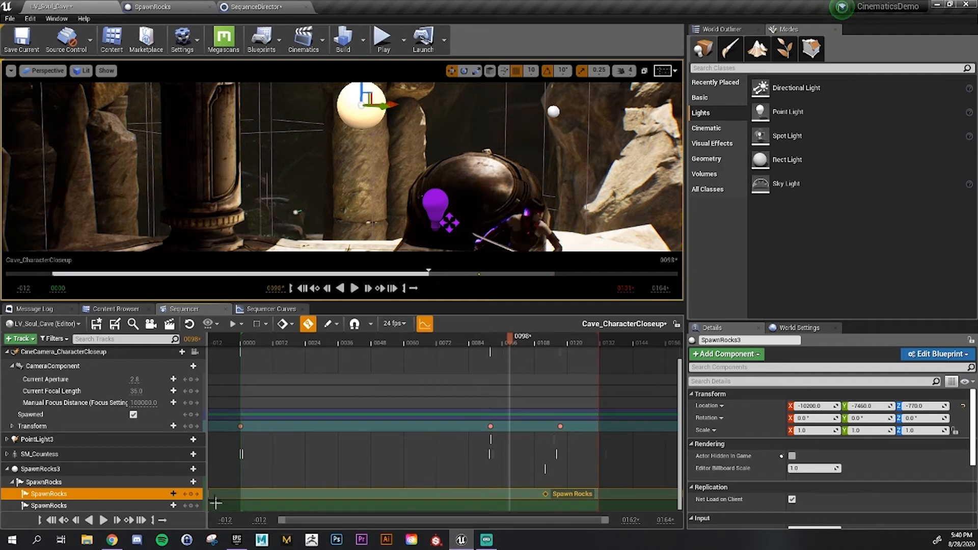
{"action": "right_click", "coordinate": [509, 494]}
{"action": "mouse_move", "coordinate": [547, 385]}
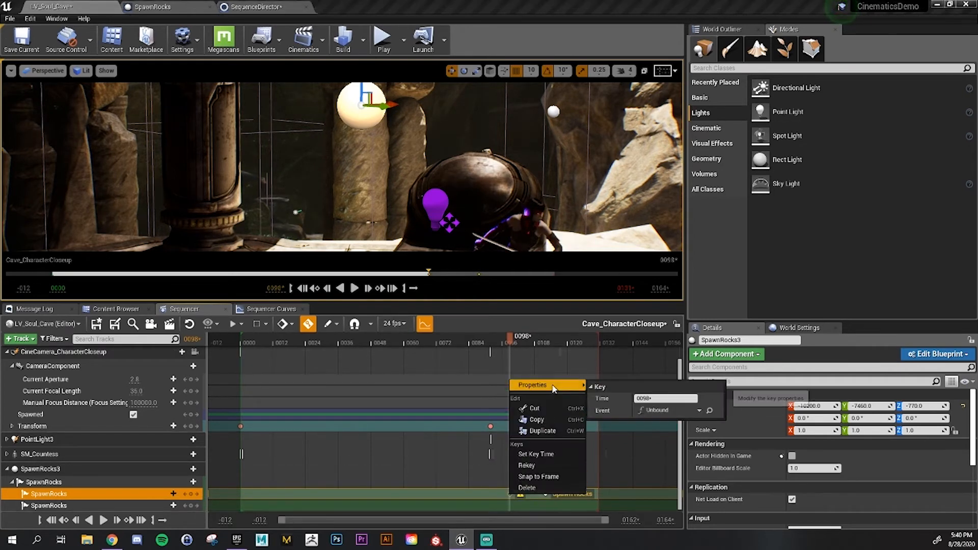
{"action": "left_click", "coordinate": [668, 411]}
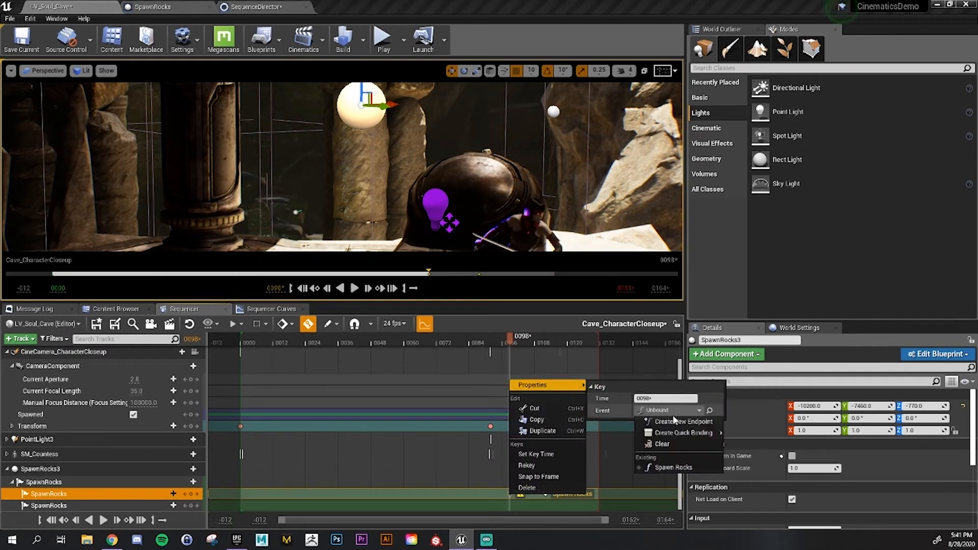
{"action": "left_click", "coordinate": [667, 467]}
{"action": "left_click", "coordinate": [473, 474]}
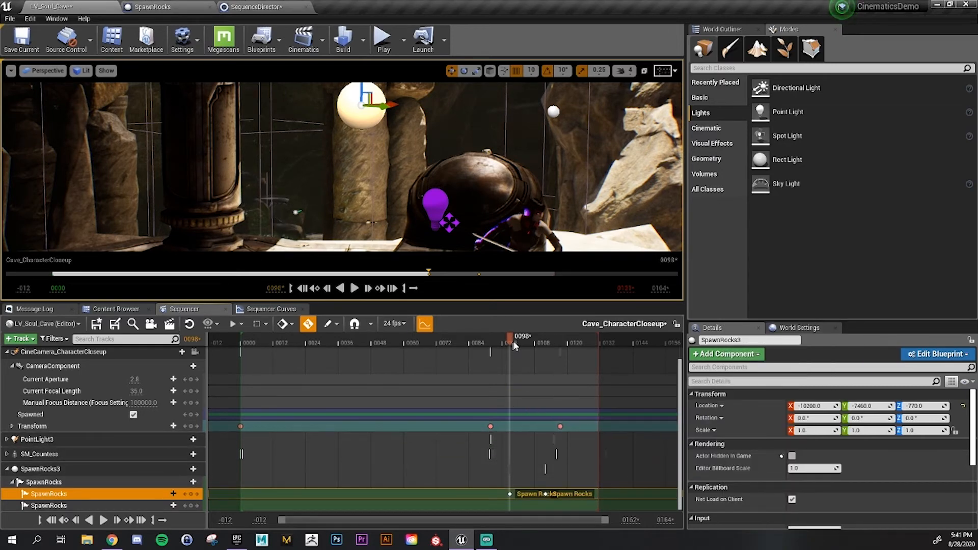
Scrub past the frame 98 key to frame 106 and inspect the Spawn Rocks endpoint in the SequenceDirector blueprint
{"action": "left_click_drag", "start_coordinate": [512, 342], "coordinate": [538, 348]}
{"action": "left_click", "coordinate": [530, 344]}
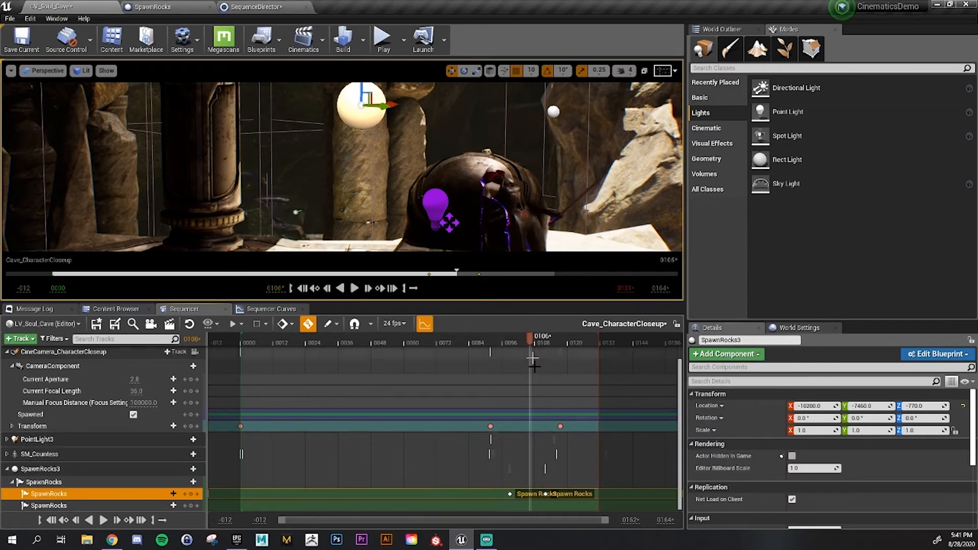
{"action": "left_click", "coordinate": [261, 8]}
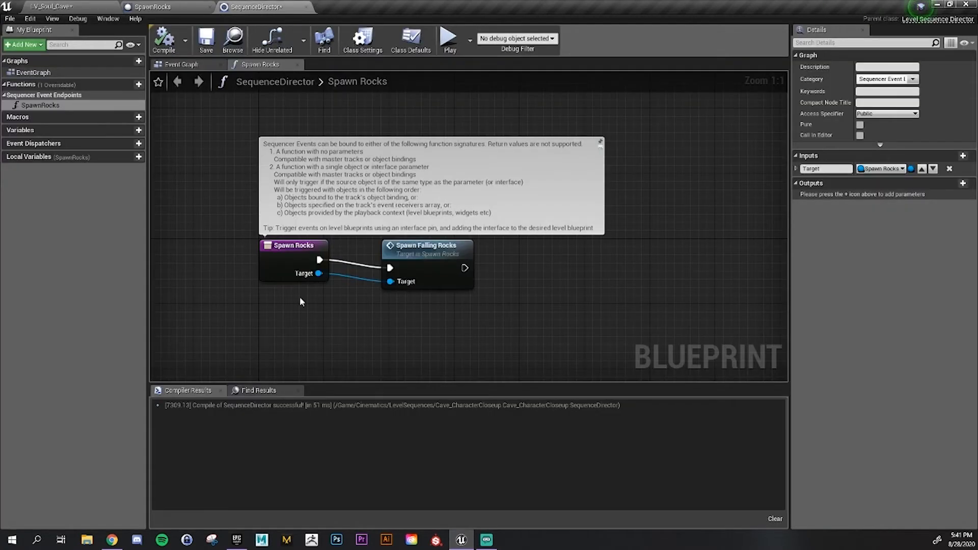
{"action": "left_click", "coordinate": [279, 249]}
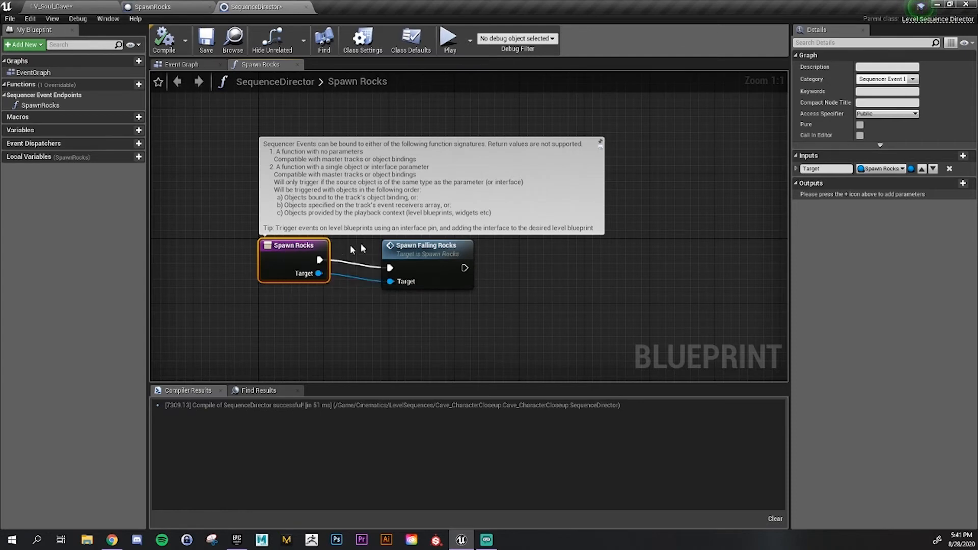
Play the level sequence from about frame 64 past the Spawn Rocks keys to frame 125 and save the sequence
{"action": "left_click", "coordinate": [441, 257]}
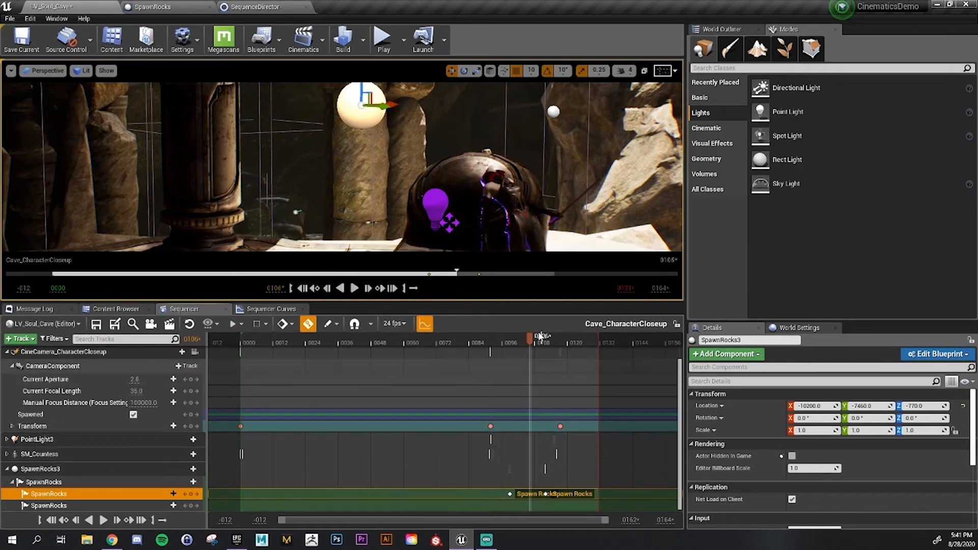
{"action": "left_click_drag", "start_coordinate": [527, 341], "coordinate": [414, 350]}
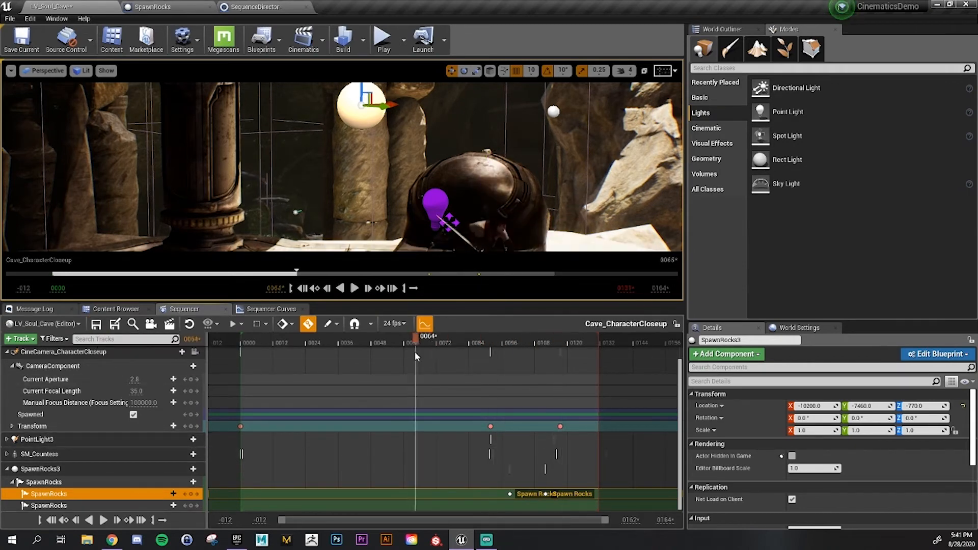
{"action": "key", "text": "space"}
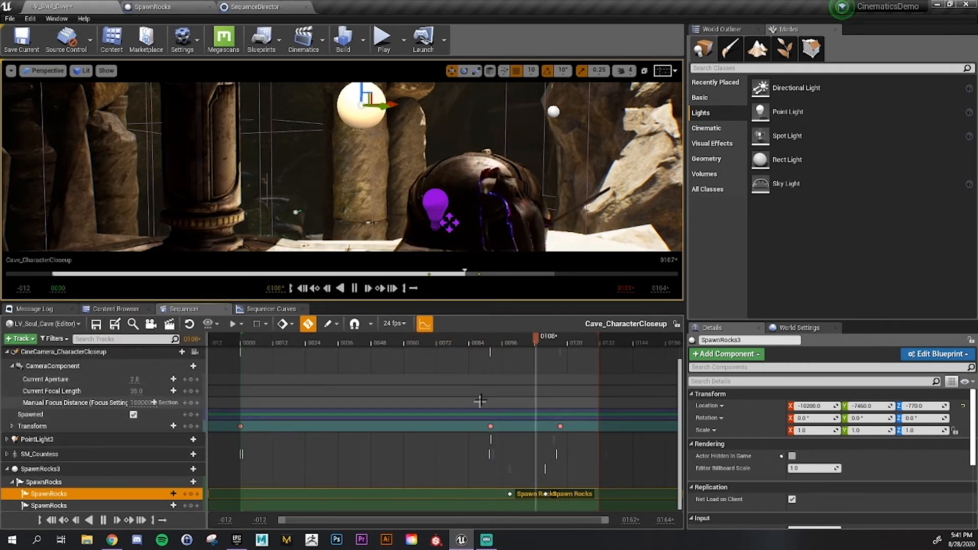
{"action": "key", "text": "space"}
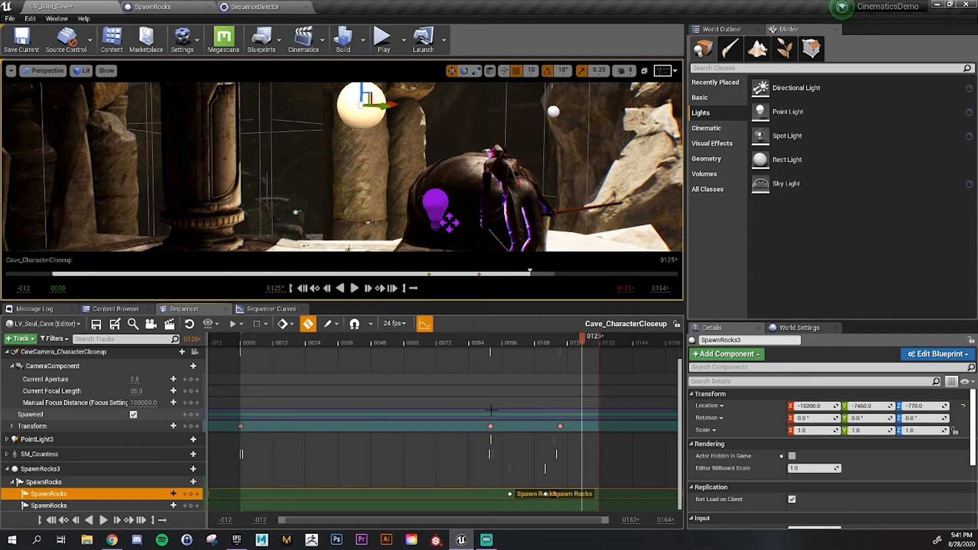
{"action": "left_click", "coordinate": [95, 325]}
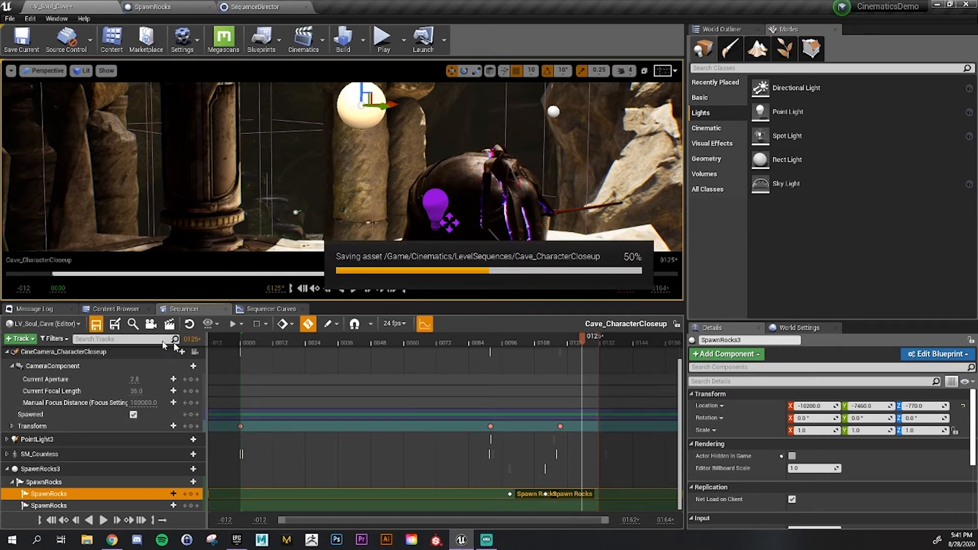
Scrub through frames 91 to 112 around the Spawn Rocks keys and from the sequence start to frame 50 to review the motion
{"action": "left_click_drag", "start_coordinate": [394, 340], "coordinate": [547, 384]}
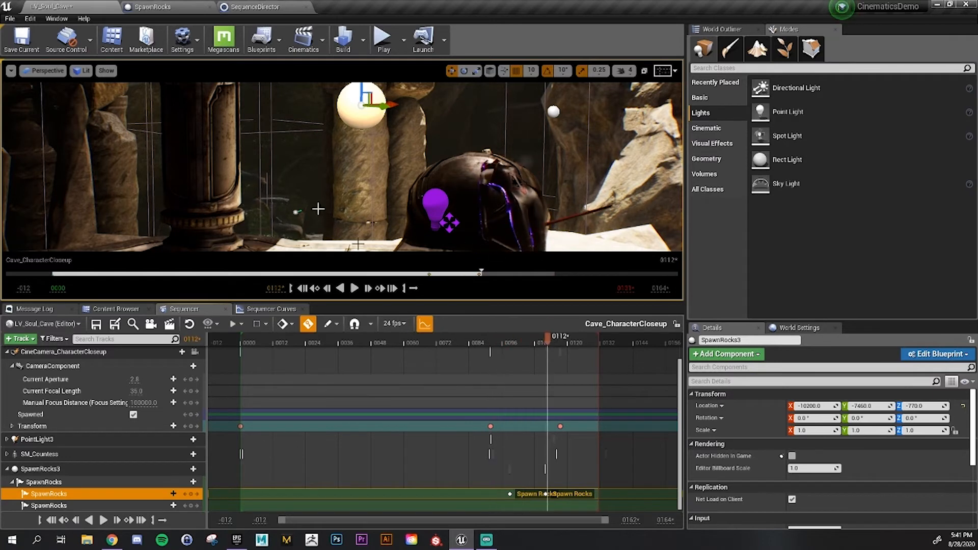
{"action": "left_click_drag", "start_coordinate": [513, 348], "coordinate": [488, 377]}
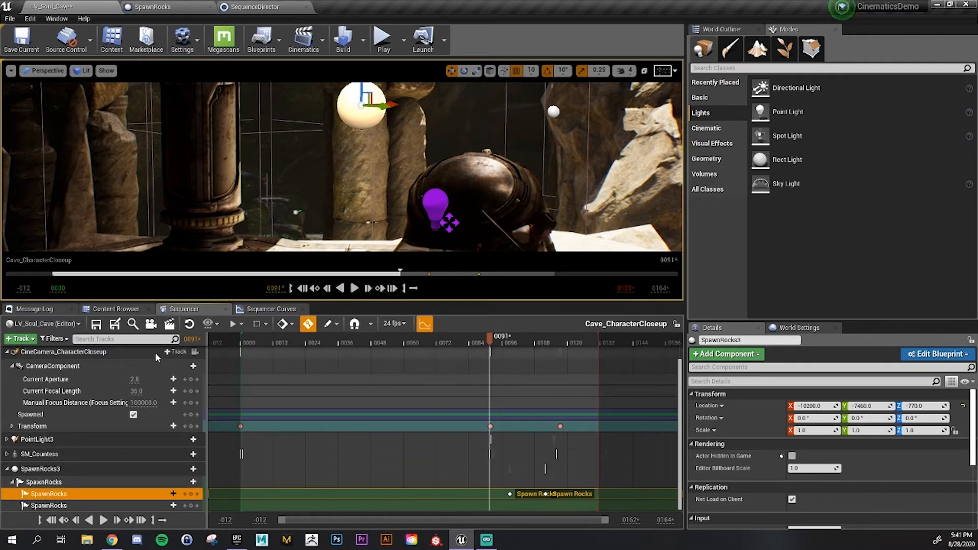
{"action": "left_click_drag", "start_coordinate": [496, 345], "coordinate": [522, 342]}
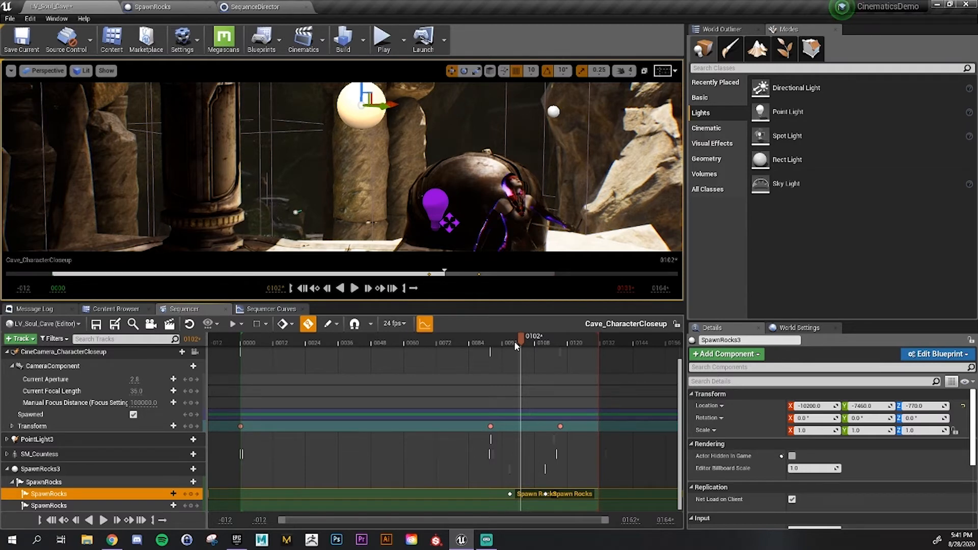
{"action": "left_click", "coordinate": [250, 340]}
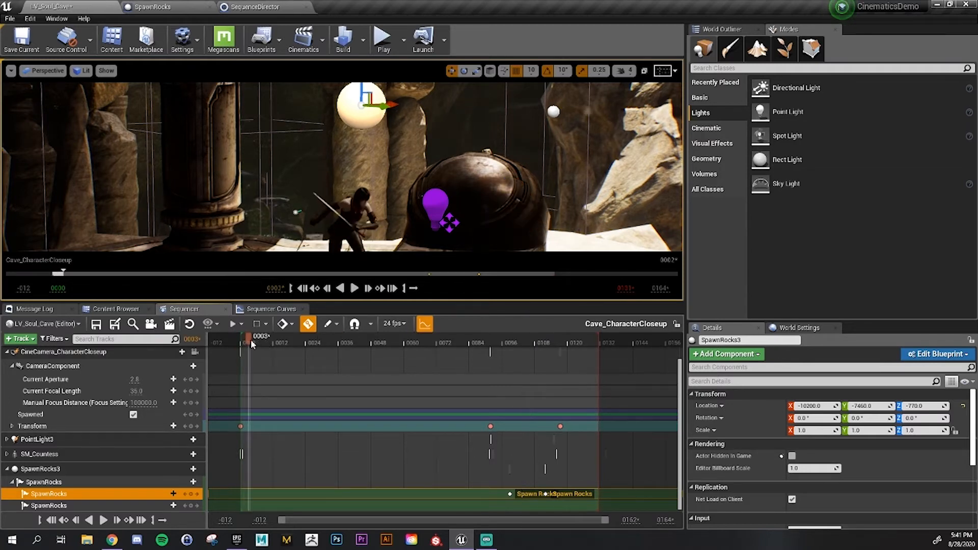
{"action": "left_click_drag", "start_coordinate": [251, 339], "coordinate": [377, 359]}
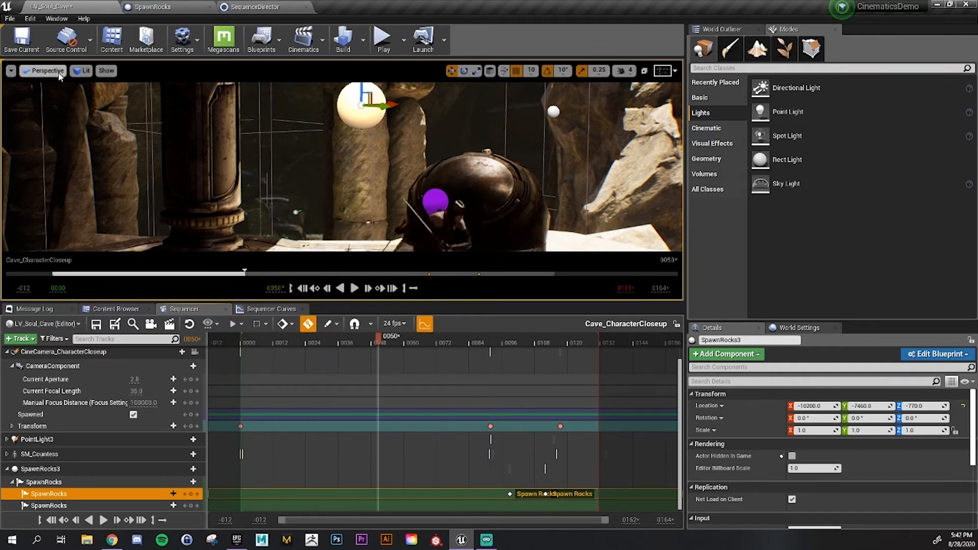
Switch the viewport to the CineCamera_CharacterCloseup camera and scrub through the shot back to about frame 39
{"action": "left_click", "coordinate": [59, 76]}
{"action": "mouse_move", "coordinate": [54, 183]}
{"action": "left_click", "coordinate": [168, 326]}
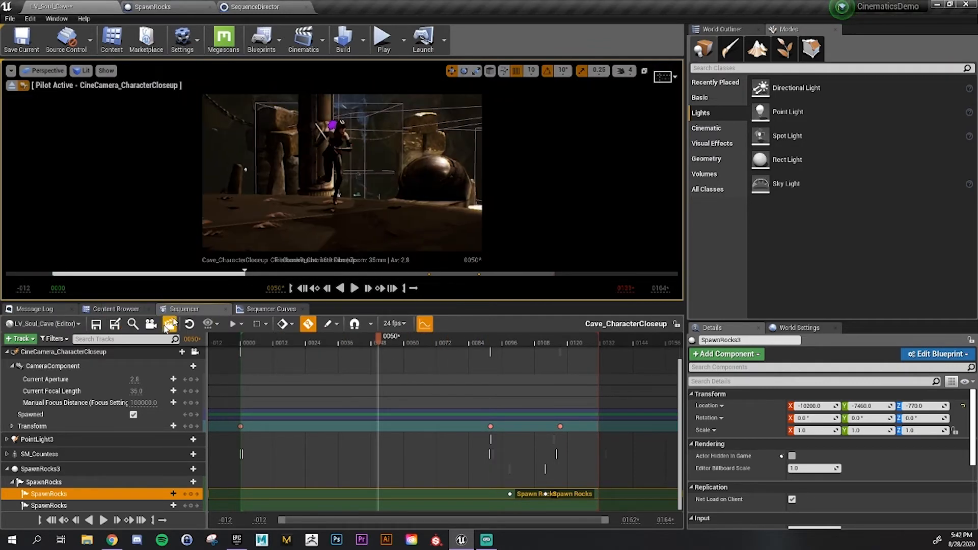
{"action": "left_click_drag", "start_coordinate": [242, 340], "coordinate": [505, 358]}
{"action": "left_click_drag", "start_coordinate": [542, 359], "coordinate": [330, 381]}
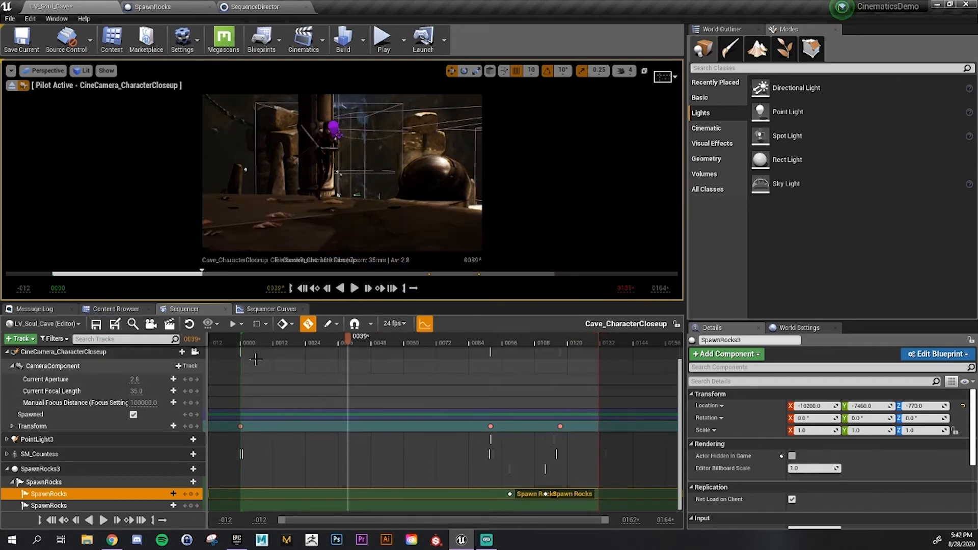
Open the movie render settings for the sequence and set the image output format to Image Sequence (png)
{"action": "left_click", "coordinate": [169, 324]}
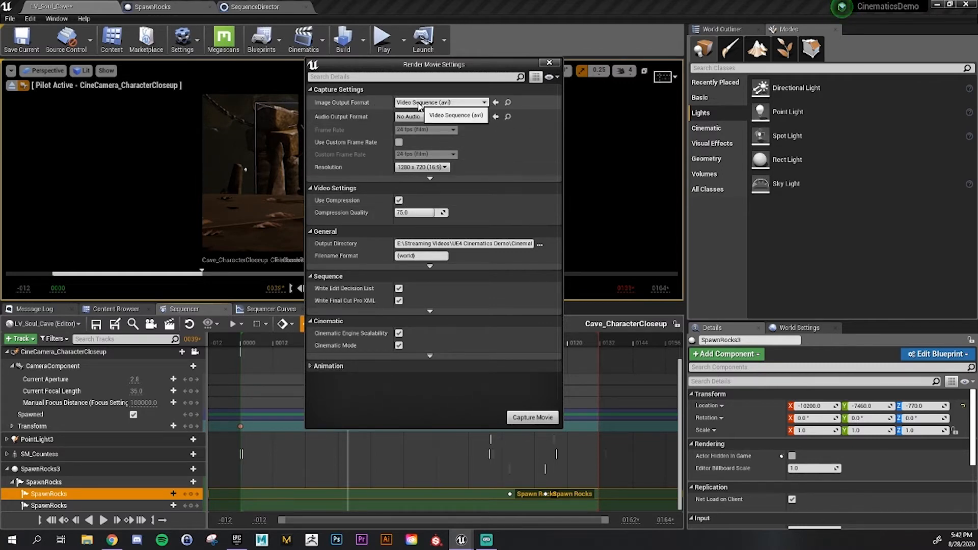
{"action": "left_click", "coordinate": [476, 103]}
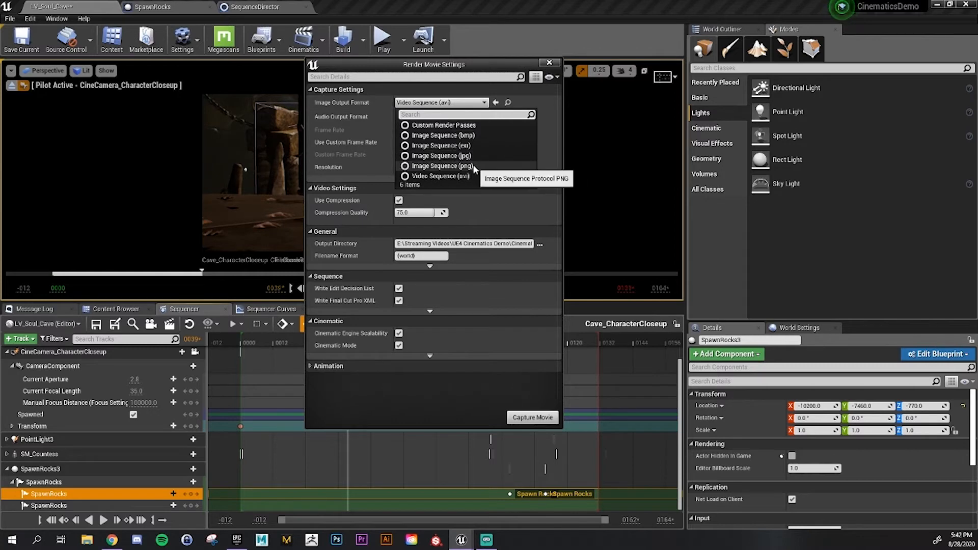
{"action": "left_click", "coordinate": [441, 166]}
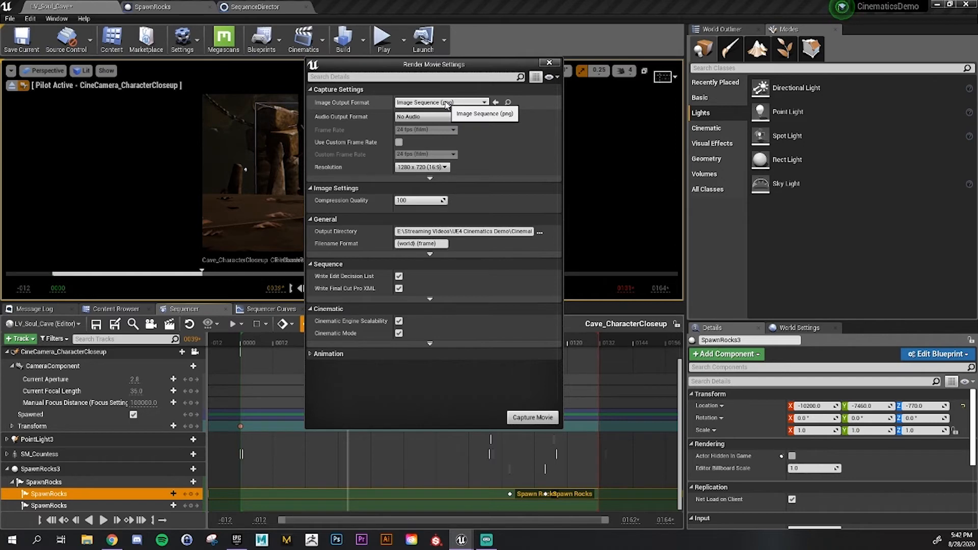
{"action": "left_click", "coordinate": [446, 103]}
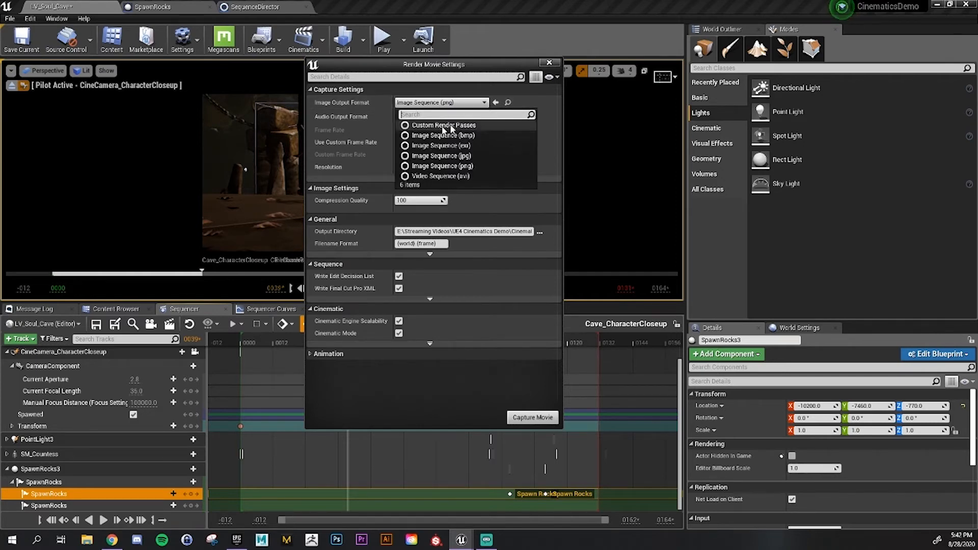
{"action": "left_click", "coordinate": [467, 168]}
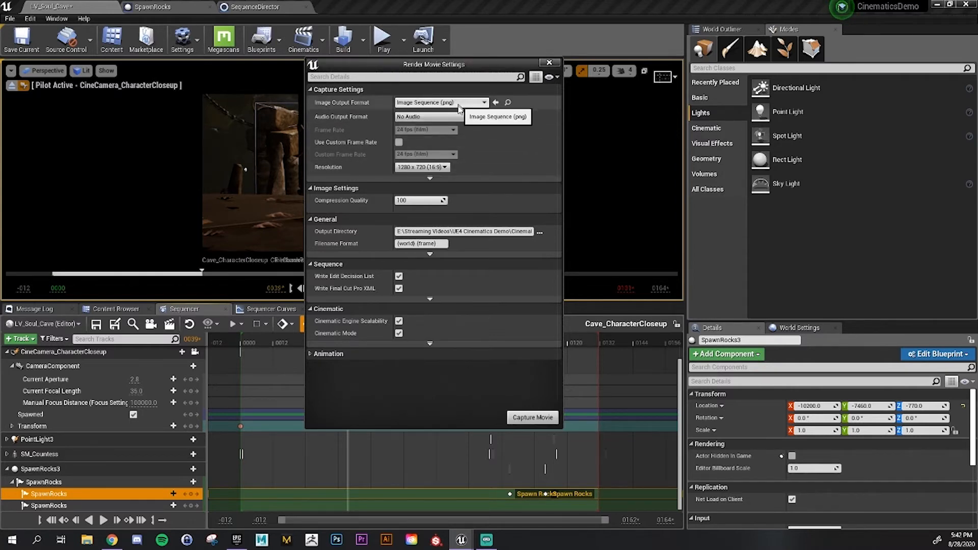
Review the audio output format options and compare the render's custom frame rate setting with the sequence's frame rate
{"action": "left_click", "coordinate": [438, 117]}
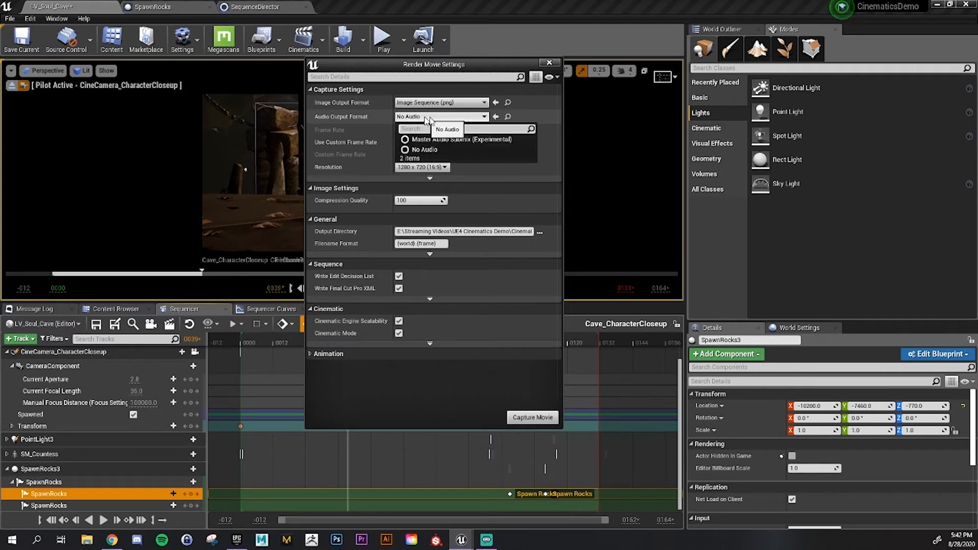
{"action": "left_click", "coordinate": [376, 118]}
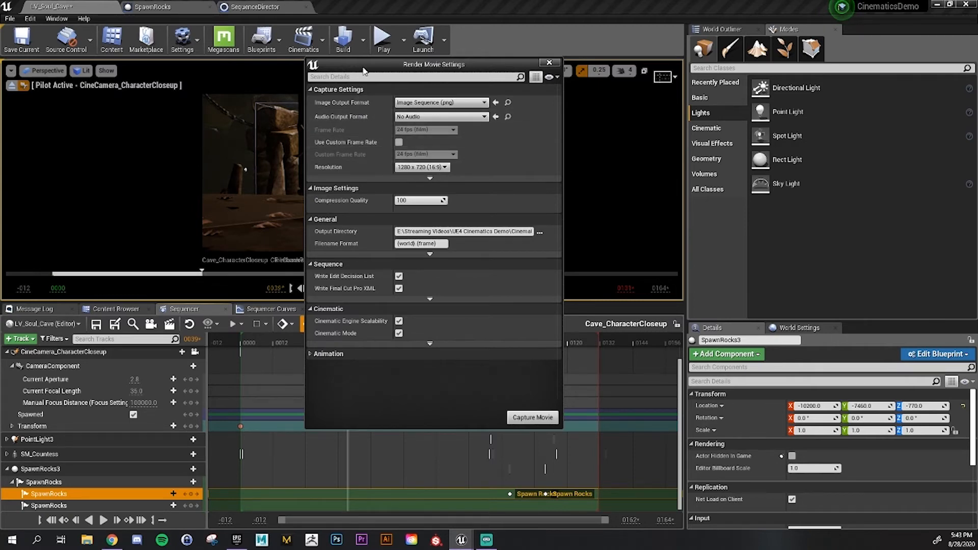
{"action": "left_click_drag", "start_coordinate": [432, 63], "coordinate": [678, 51]}
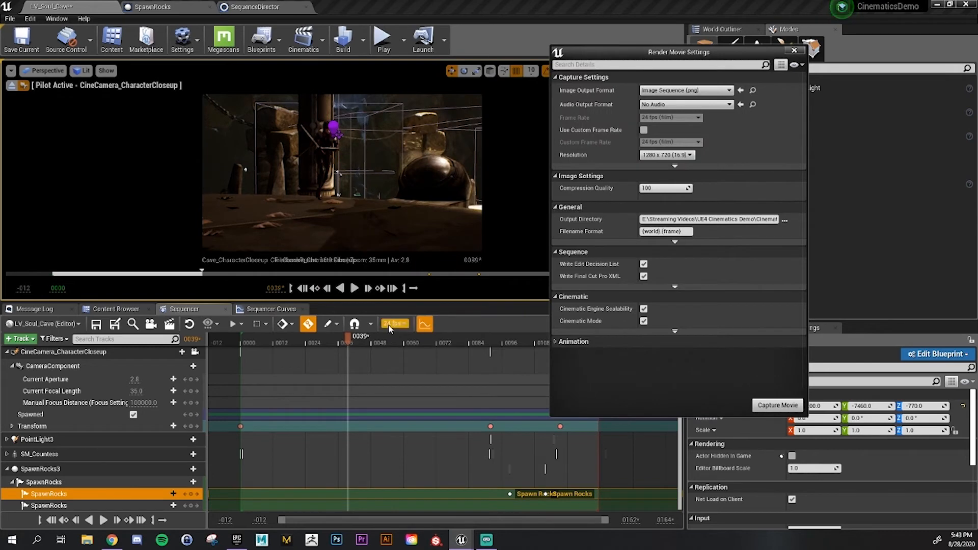
{"action": "left_click_drag", "start_coordinate": [682, 55], "coordinate": [550, 86]}
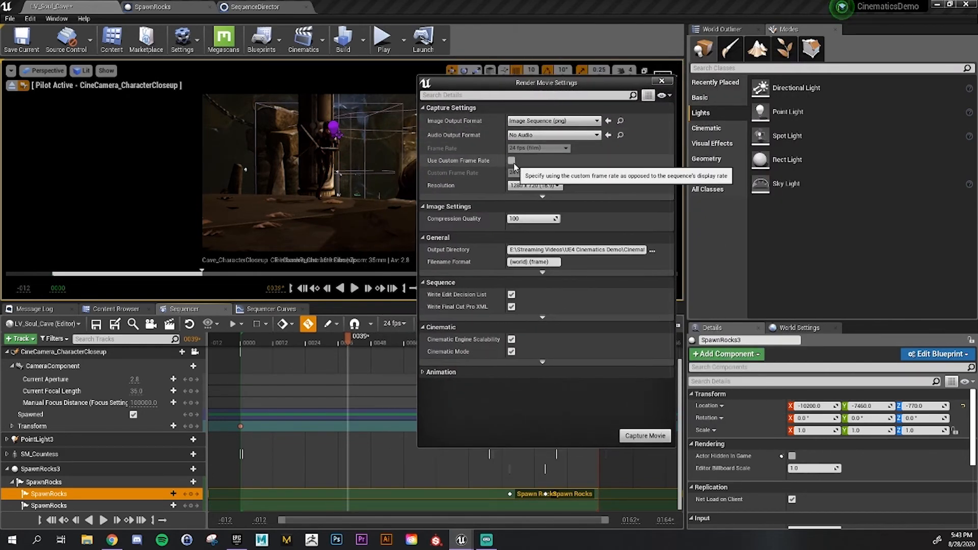
{"action": "left_click_drag", "start_coordinate": [540, 82], "coordinate": [607, 77]}
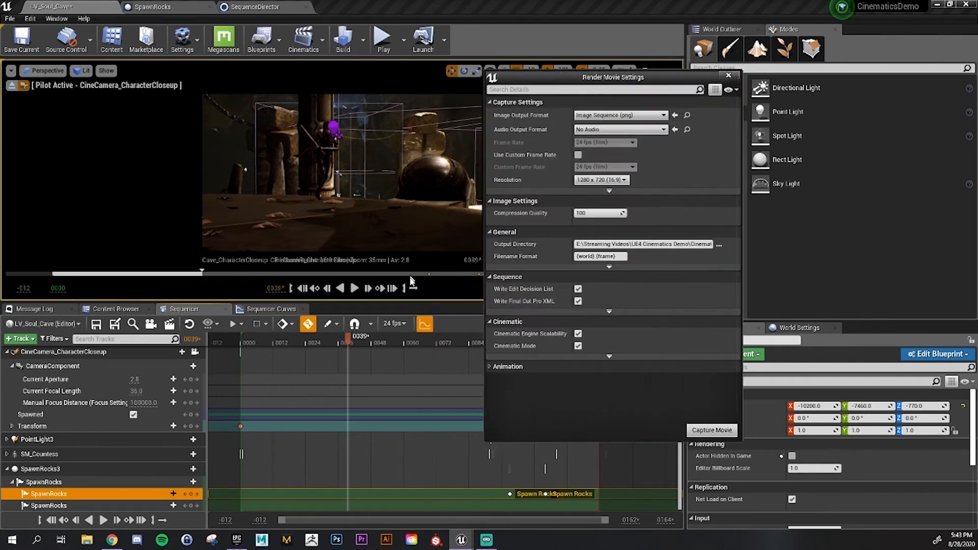
Examine the available resolution presets in the movie render settings
{"action": "left_click", "coordinate": [586, 181]}
{"action": "left_click", "coordinate": [609, 181]}
{"action": "left_click", "coordinate": [608, 181]}
{"action": "left_click", "coordinate": [609, 183]}
{"action": "left_click", "coordinate": [611, 182]}
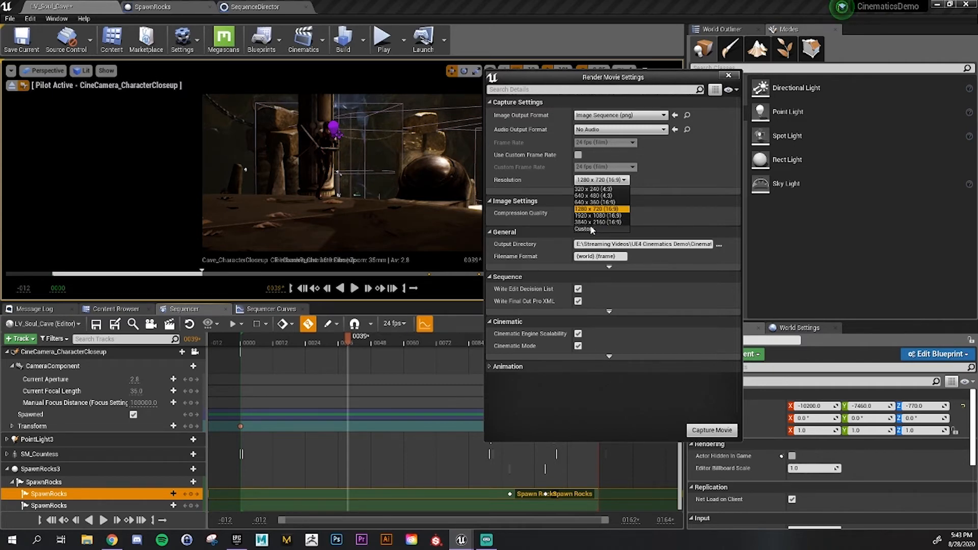
{"action": "left_click", "coordinate": [654, 176]}
Expand the advanced capture settings and examine the burn-in options and the image compression quality
{"action": "left_click", "coordinate": [635, 192]}
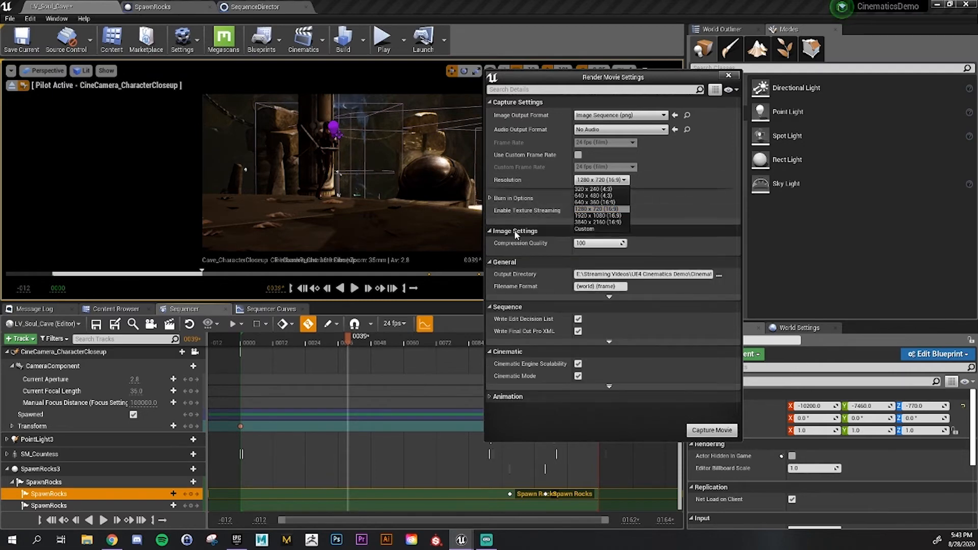
{"action": "left_click", "coordinate": [620, 179]}
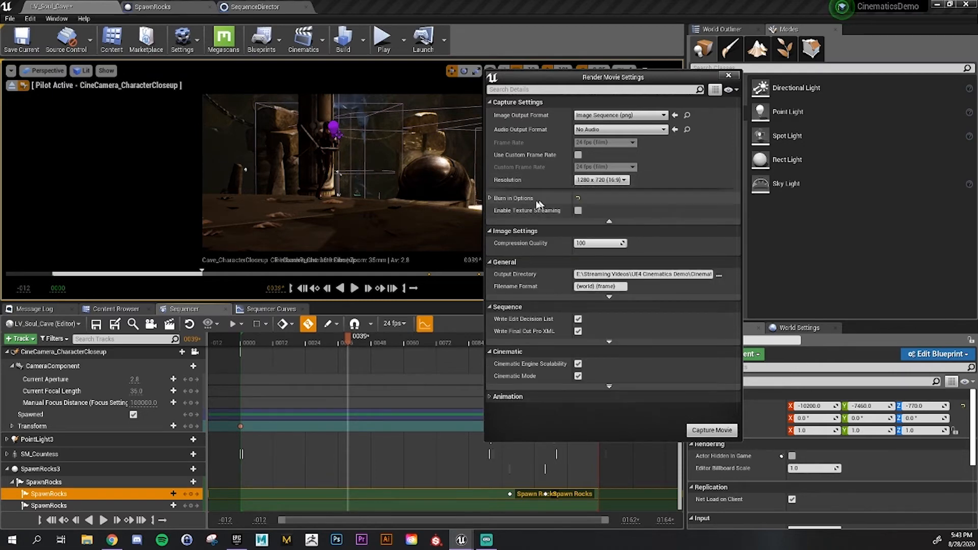
{"action": "left_click", "coordinate": [490, 198]}
{"action": "left_click", "coordinate": [490, 199]}
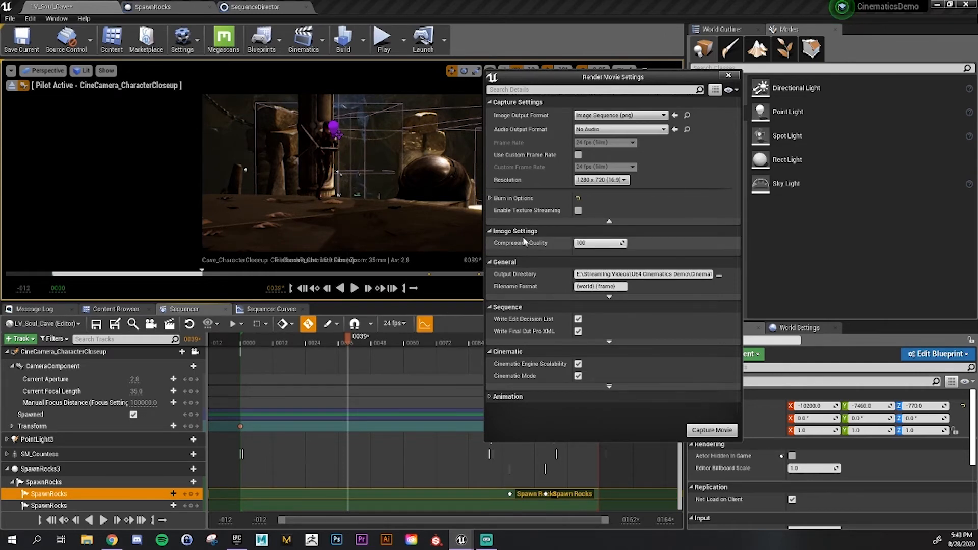
{"action": "left_click", "coordinate": [600, 244]}
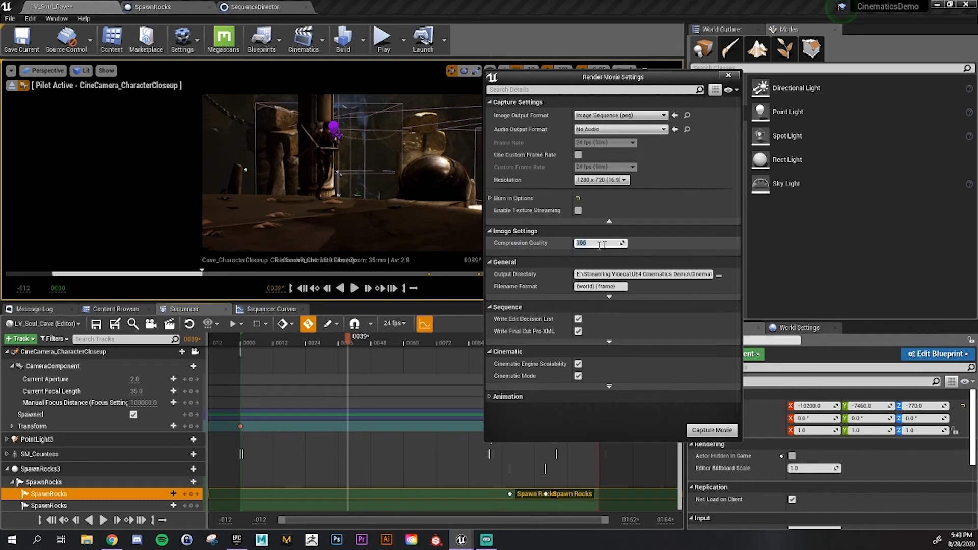
Browse for the render output directory and create a folder named Renders inside UE4 Cinematics Demo
{"action": "left_click", "coordinate": [720, 275]}
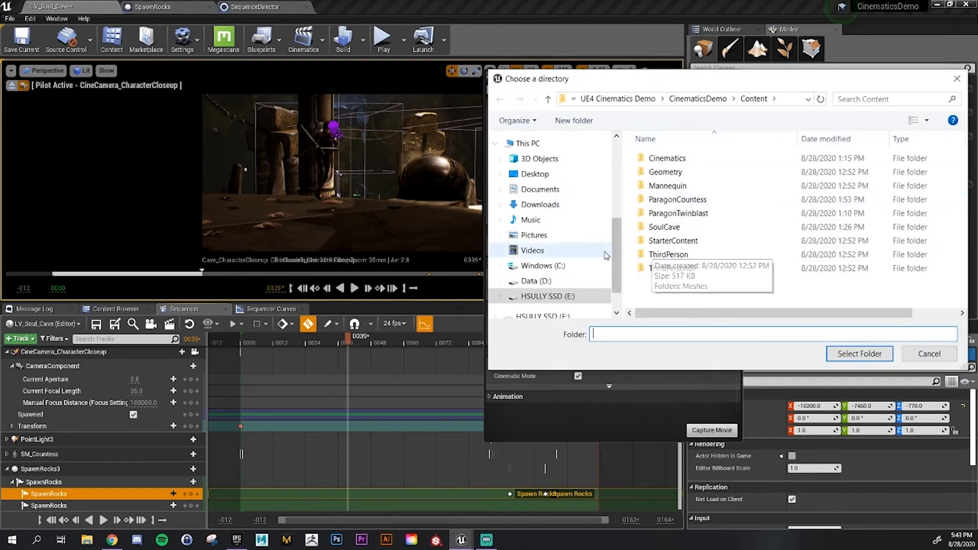
{"action": "left_click", "coordinate": [702, 99]}
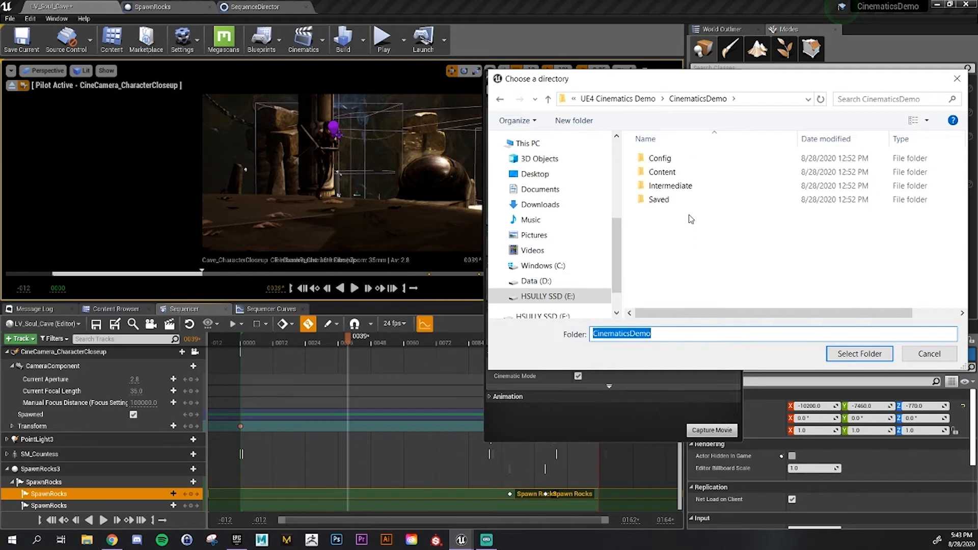
{"action": "left_click", "coordinate": [617, 98]}
{"action": "right_click", "coordinate": [712, 219]}
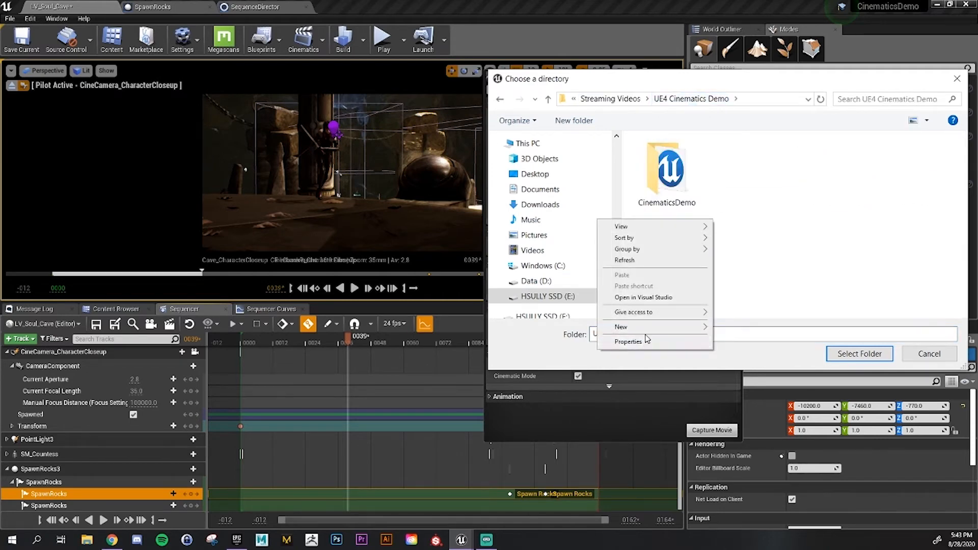
{"action": "mouse_move", "coordinate": [646, 327]}
{"action": "left_click", "coordinate": [730, 326]}
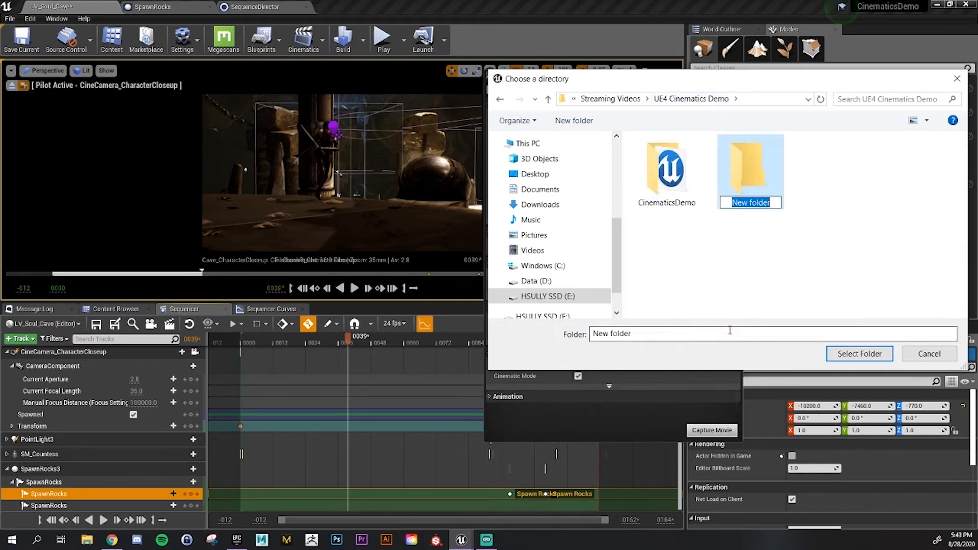
{"action": "type", "text": "Rne"}
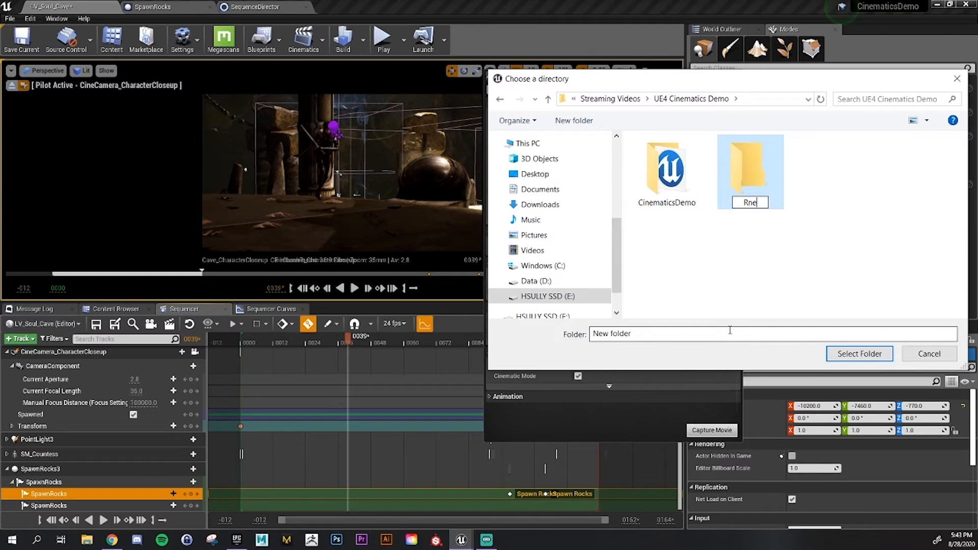
{"action": "key", "text": "Return"}
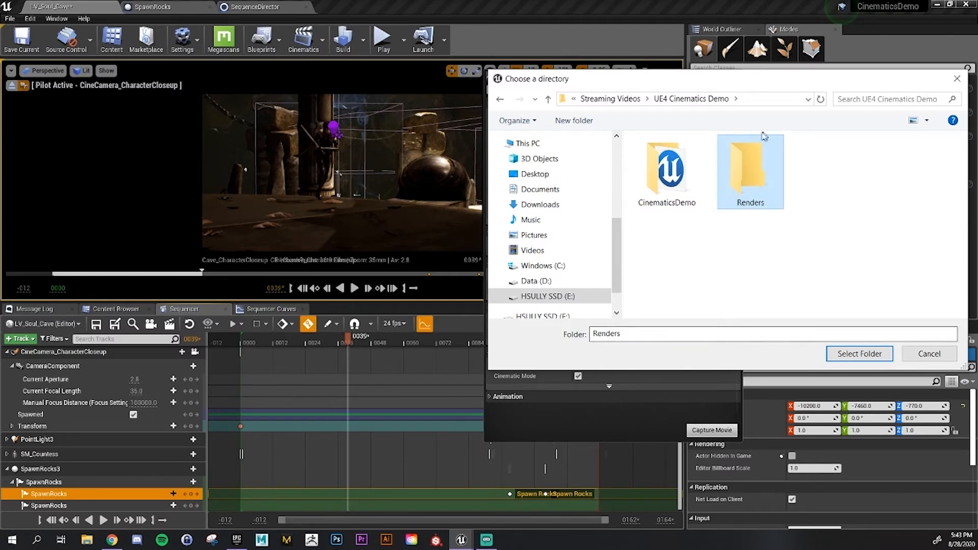
Create a subfolder named Closeup inside the Renders folder
{"action": "double_click", "coordinate": [749, 168]}
{"action": "left_click", "coordinate": [588, 122]}
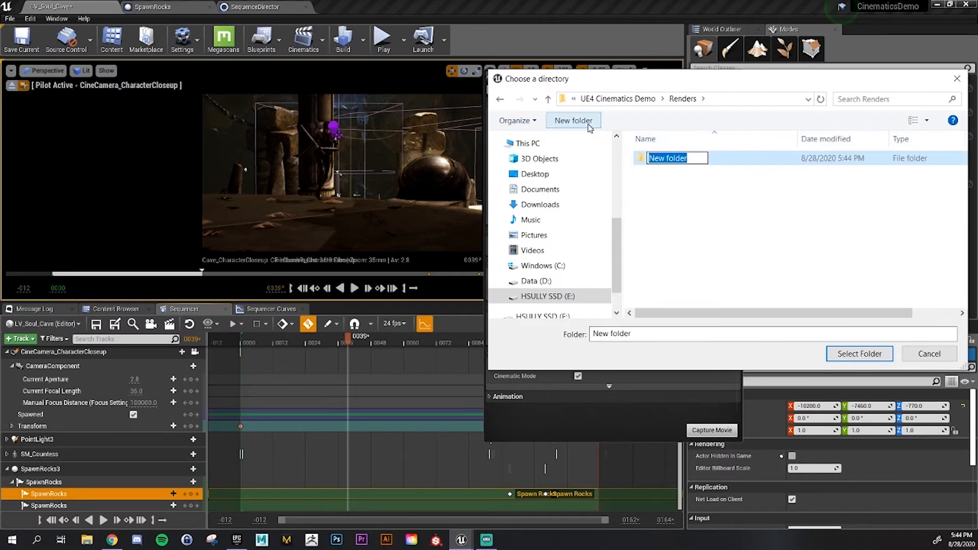
{"action": "key", "text": "Return"}
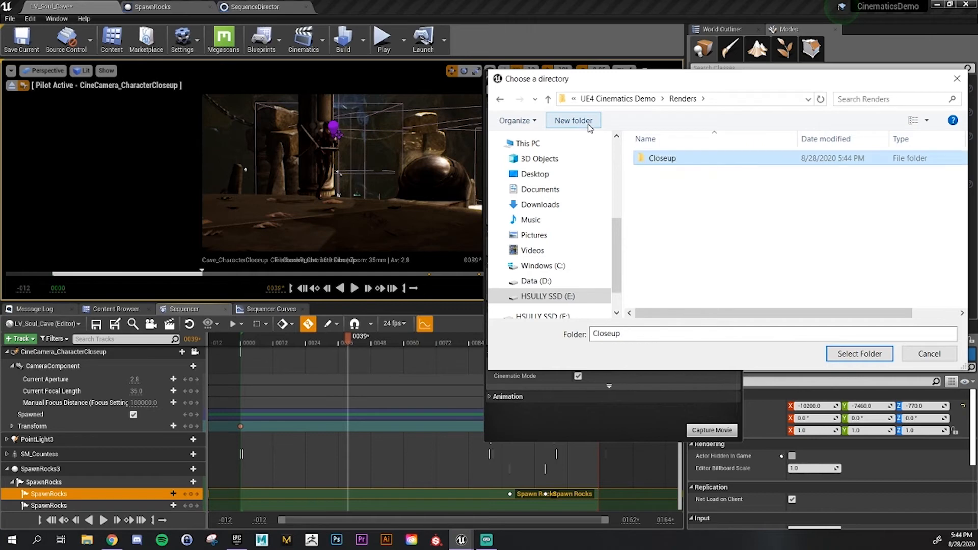
Choose the Closeup folder inside Renders as the render output directory and recheck the chosen path
{"action": "double_click", "coordinate": [699, 162]}
{"action": "left_click", "coordinate": [849, 358]}
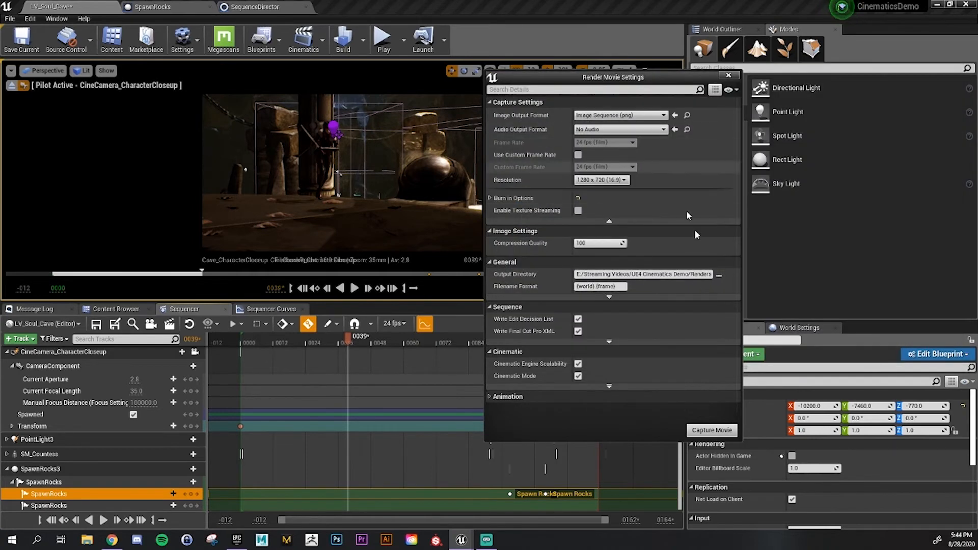
{"action": "left_click", "coordinate": [718, 275]}
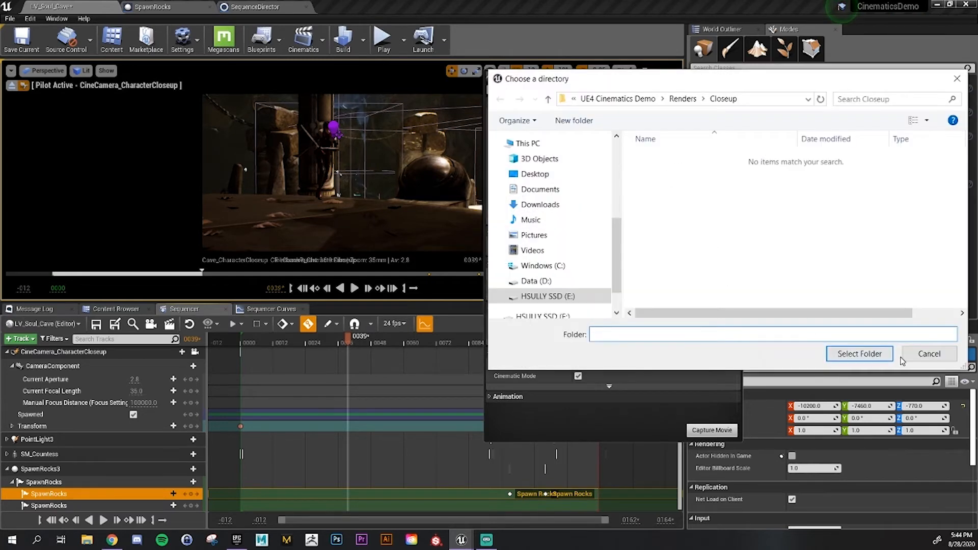
{"action": "left_click", "coordinate": [923, 353]}
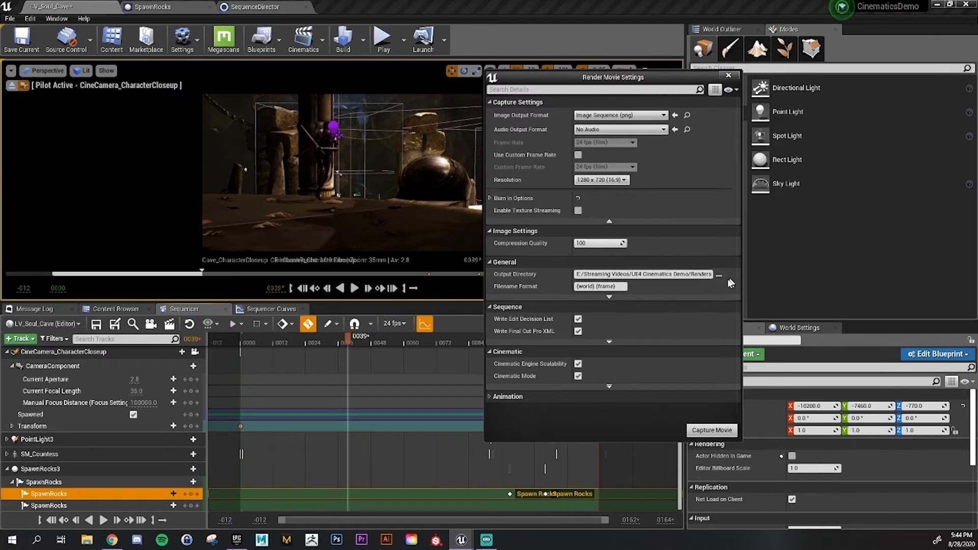
Expand the advanced general render settings and replace the world token with shot in the filename format, keeping the frame token
{"action": "left_click", "coordinate": [613, 298]}
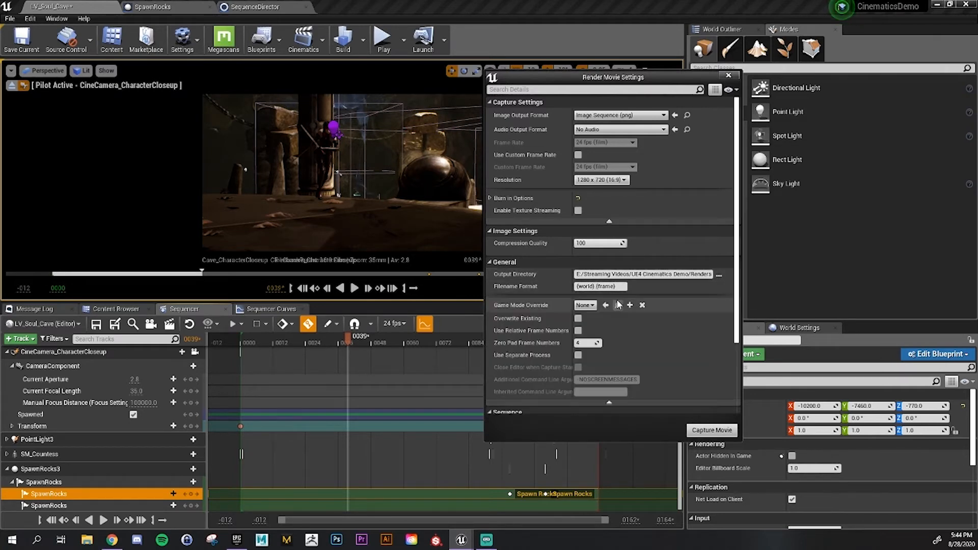
{"action": "scroll", "coordinate": [586, 285], "scroll_direction": "down", "scroll_amount": 2}
{"action": "mouse_move", "coordinate": [531, 258]}
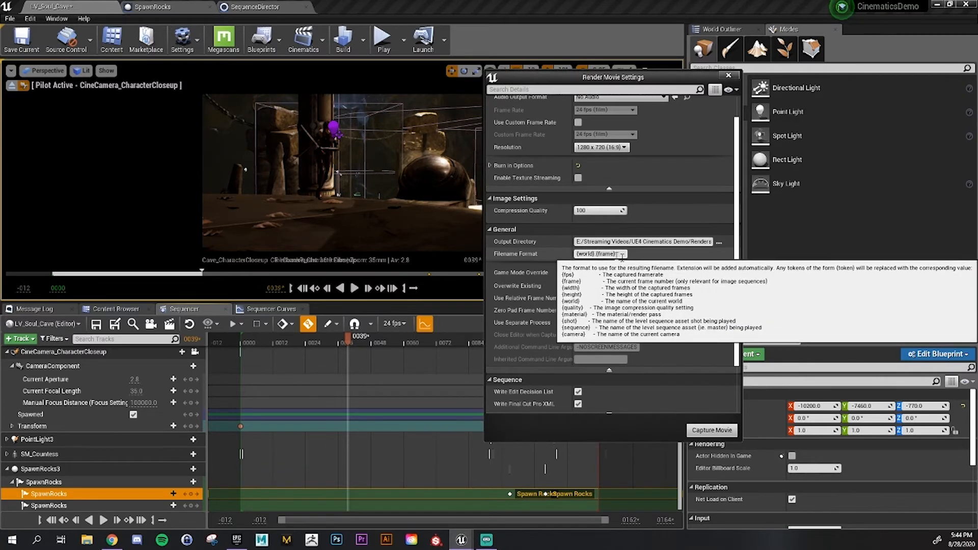
{"action": "double_click", "coordinate": [585, 254]}
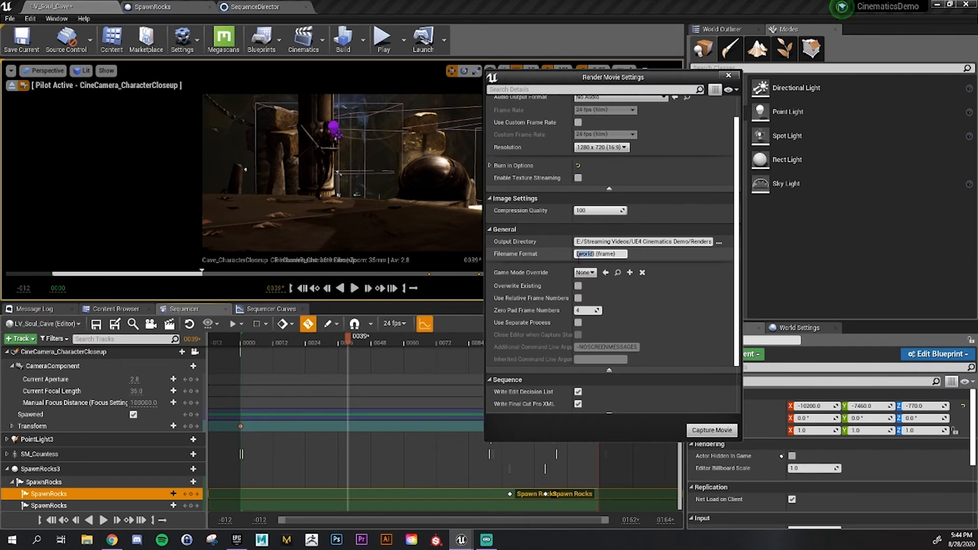
{"action": "type", "text": "shot"}
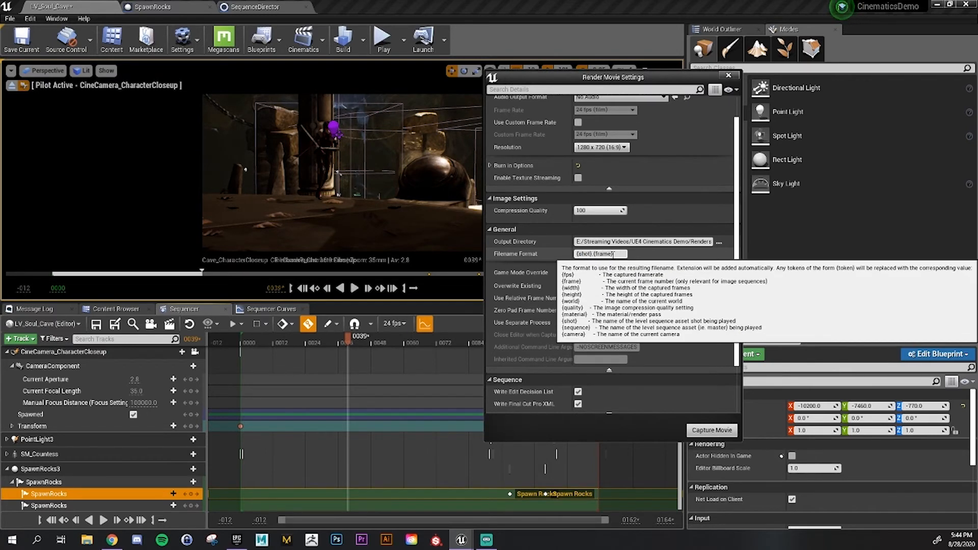
Try the Overwrite Existing option in the general render settings and turn it off again
{"action": "left_click_drag", "start_coordinate": [605, 77], "coordinate": [388, 72]}
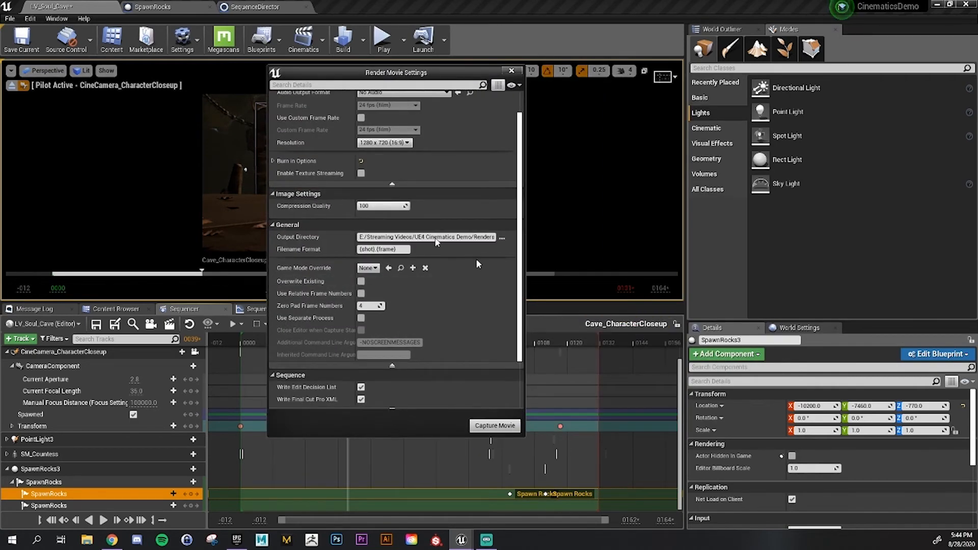
{"action": "left_click_drag", "start_coordinate": [412, 72], "coordinate": [701, 89]}
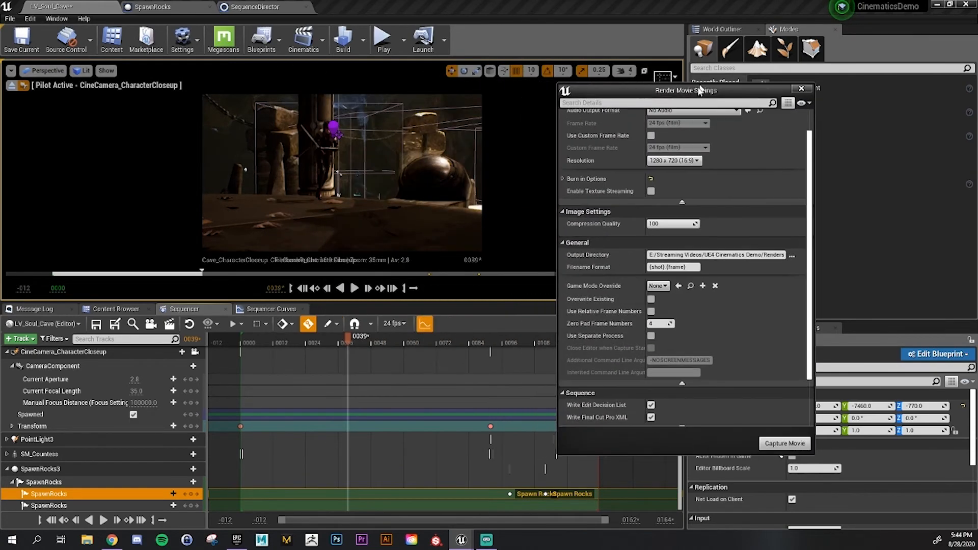
{"action": "scroll", "coordinate": [735, 306], "scroll_direction": "down", "scroll_amount": 1}
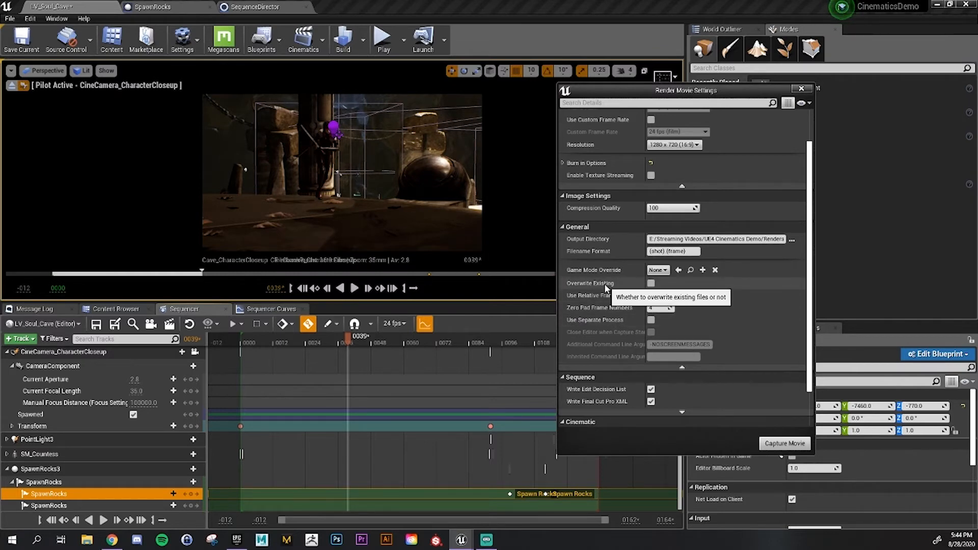
{"action": "left_click", "coordinate": [651, 283]}
{"action": "scroll", "coordinate": [712, 295], "scroll_direction": "down", "scroll_amount": 1}
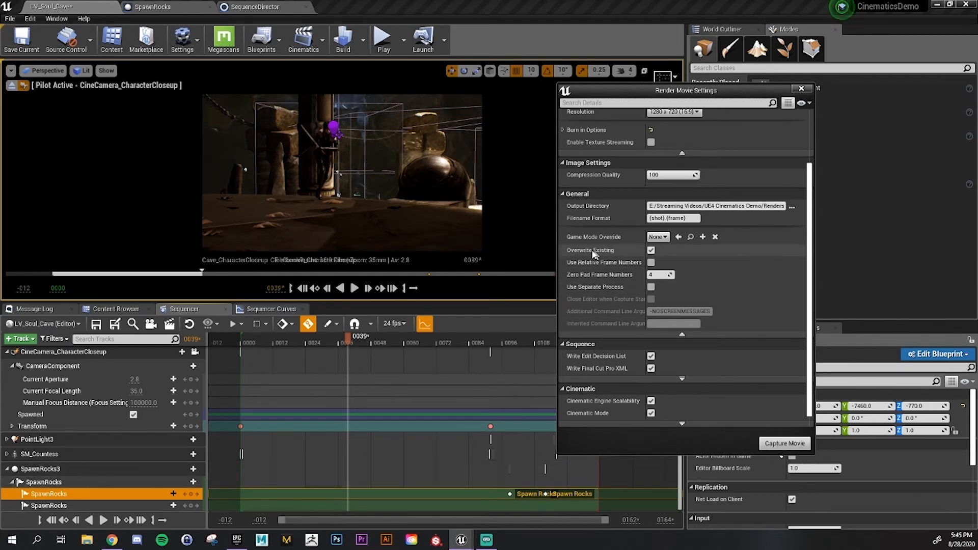
{"action": "left_click", "coordinate": [651, 250]}
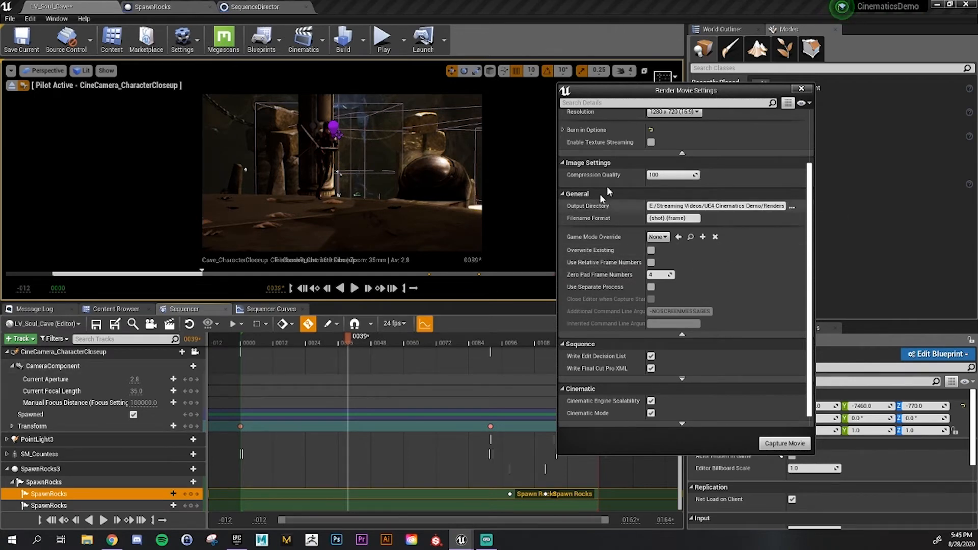
Move the render settings window clear of the timeline and scrub Cave_CharacterCloseup from frame 0 to about frame 125
{"action": "left_click_drag", "start_coordinate": [619, 90], "coordinate": [654, 80]}
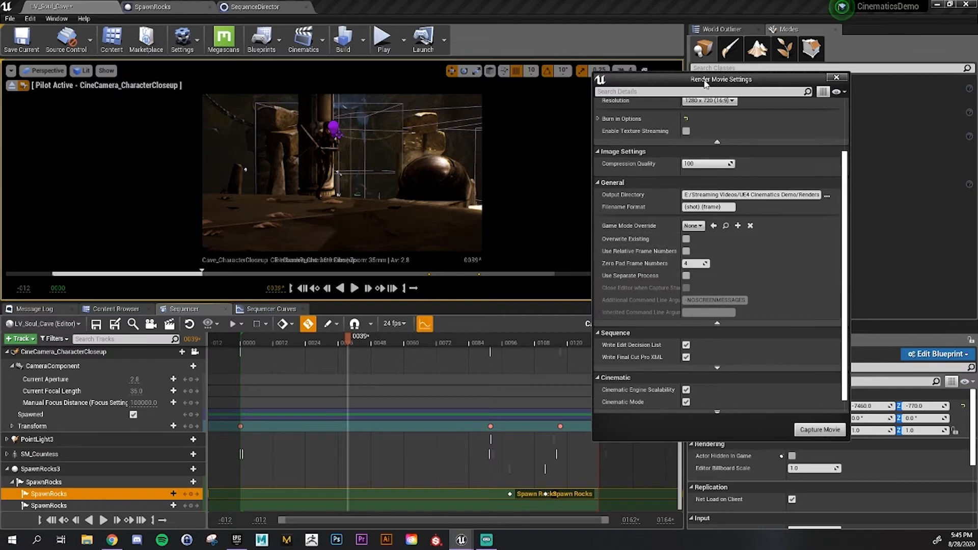
{"action": "left_click_drag", "start_coordinate": [702, 84], "coordinate": [802, 88]}
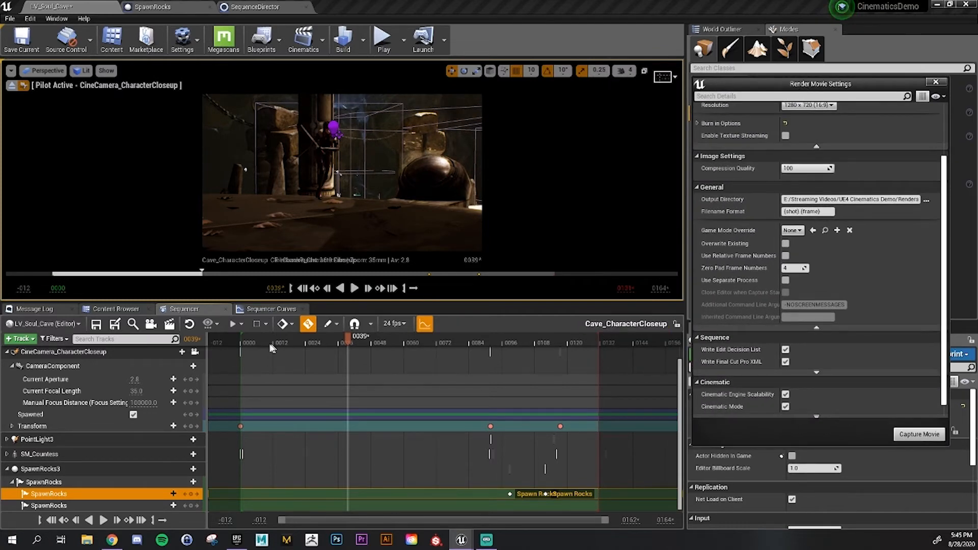
{"action": "left_click", "coordinate": [241, 342]}
{"action": "left_click_drag", "start_coordinate": [241, 354], "coordinate": [585, 375]}
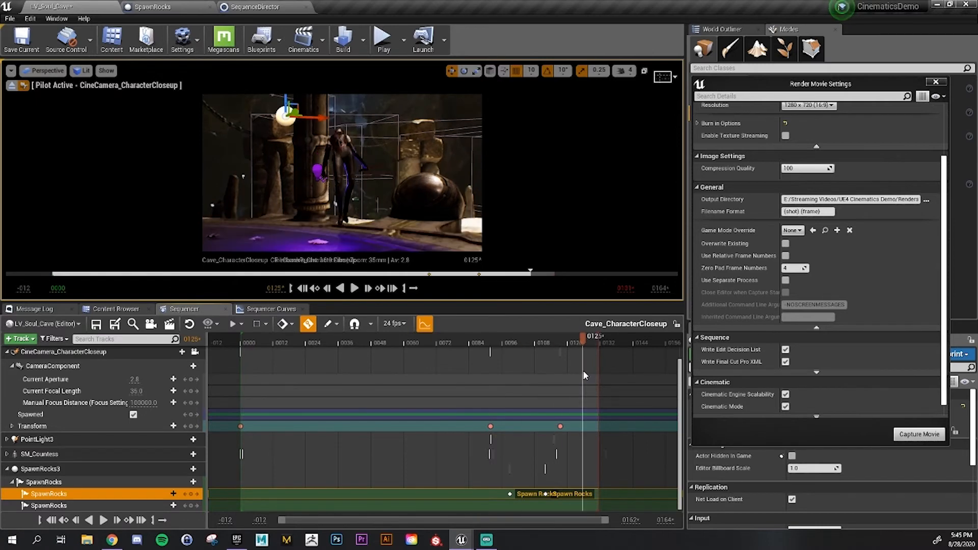
Open the MasterSequence asset from the Cinematics/LevelSequences folder and select its Shot01 section
{"action": "left_click", "coordinate": [130, 309]}
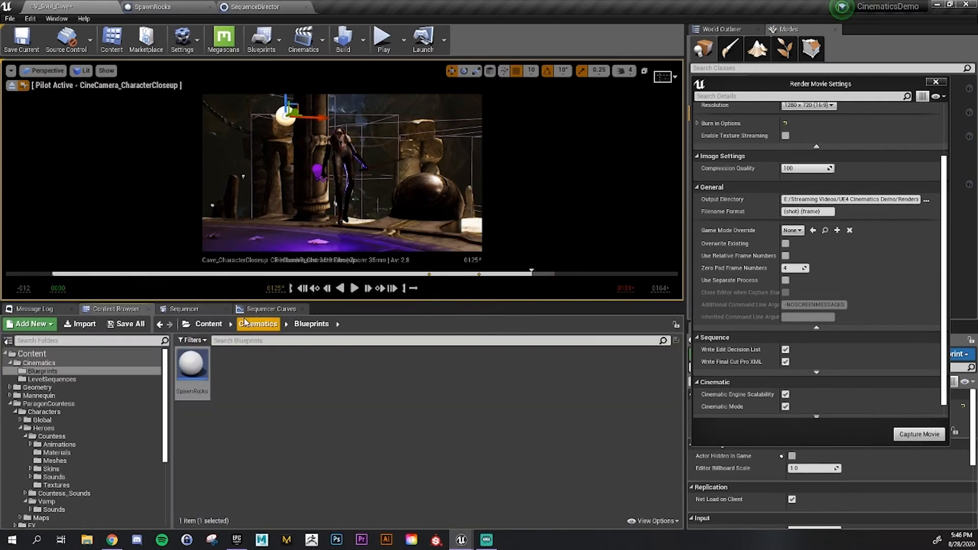
{"action": "left_click", "coordinate": [256, 329]}
{"action": "double_click", "coordinate": [227, 366]}
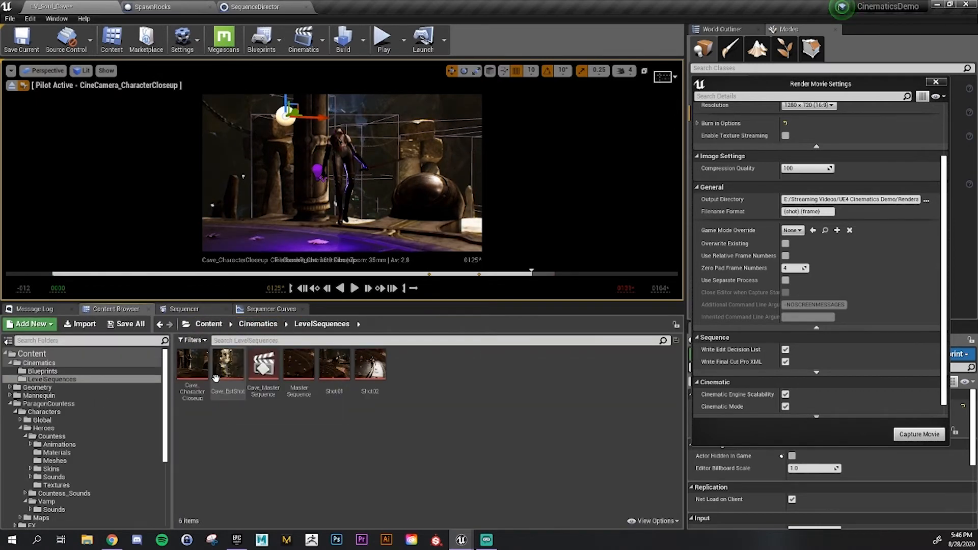
{"action": "double_click", "coordinate": [262, 379]}
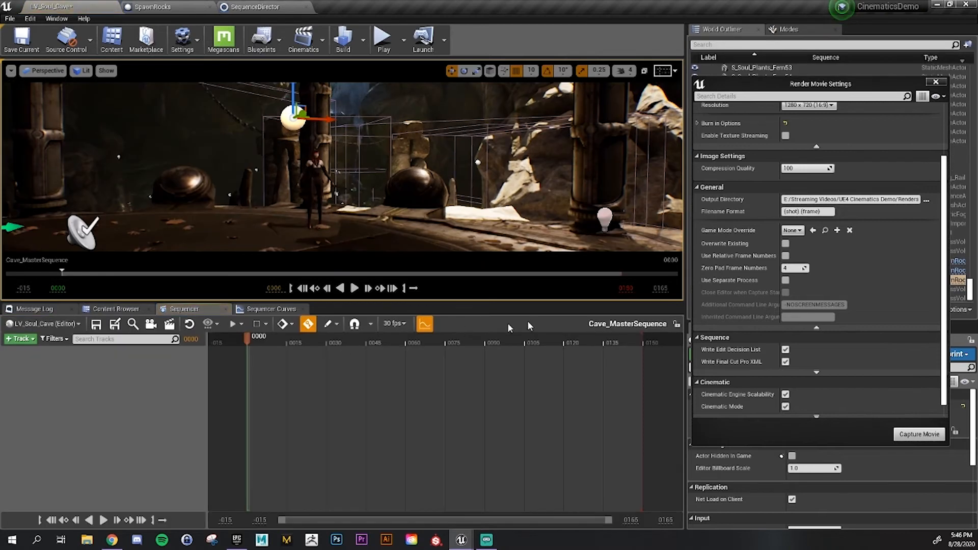
{"action": "left_click", "coordinate": [145, 309]}
{"action": "double_click", "coordinate": [298, 377]}
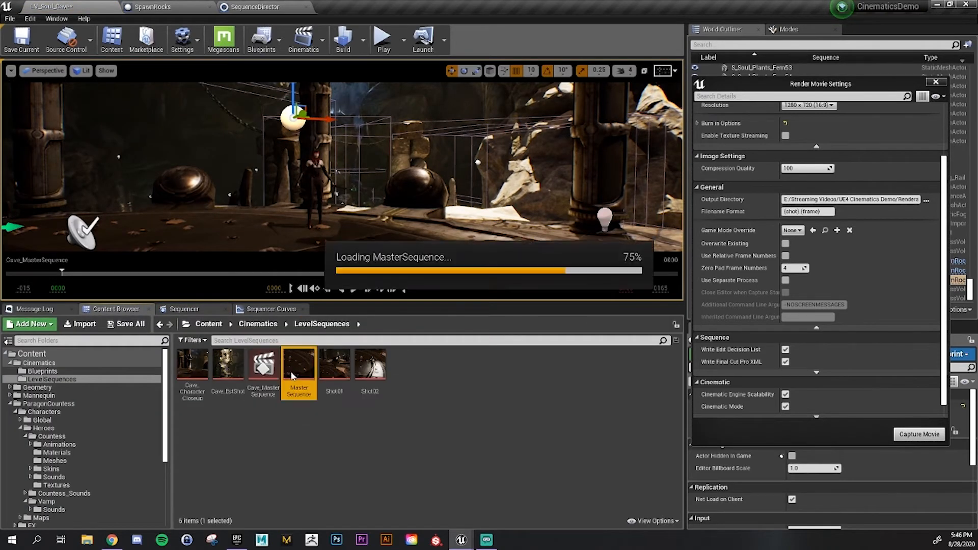
{"action": "left_click", "coordinate": [264, 381]}
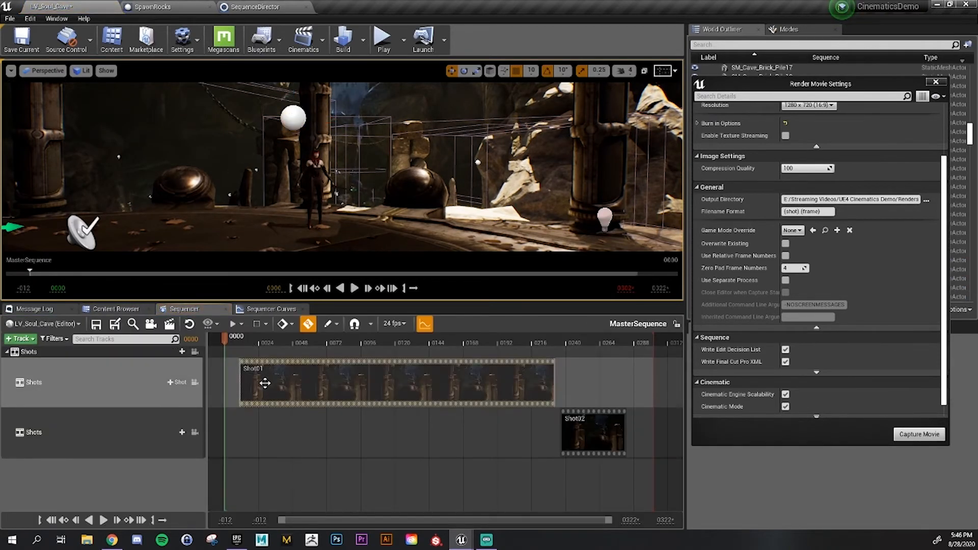
Nudge Shot02 slightly later and scrub through both shots to compare their local frame numbers with the master timeline
{"action": "left_click_drag", "start_coordinate": [584, 428], "coordinate": [594, 428]}
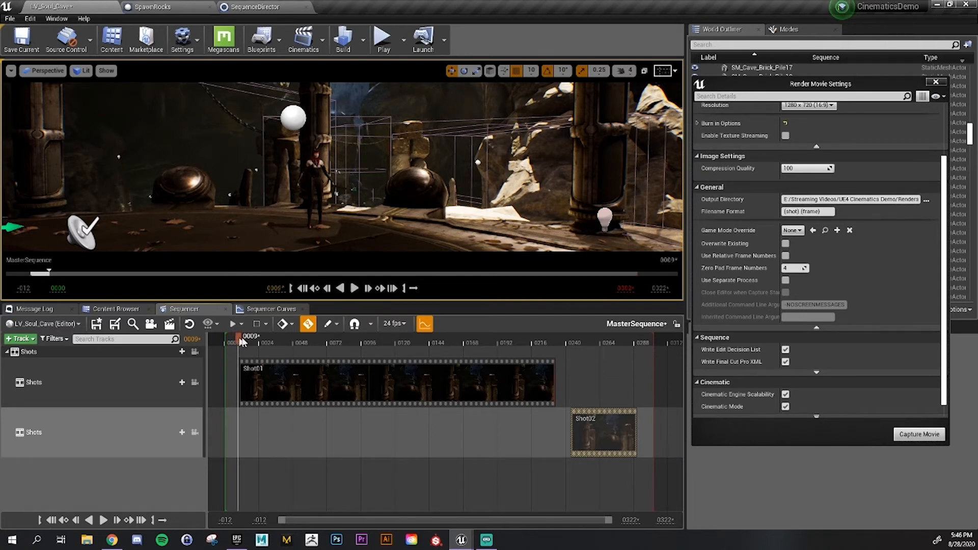
{"action": "left_click_drag", "start_coordinate": [241, 341], "coordinate": [555, 408]}
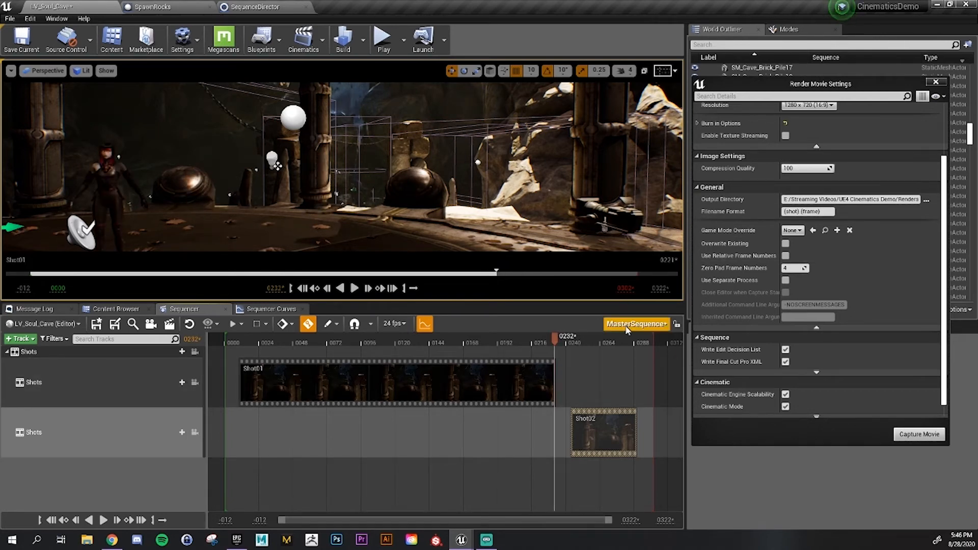
{"action": "left_click_drag", "start_coordinate": [329, 345], "coordinate": [238, 375]}
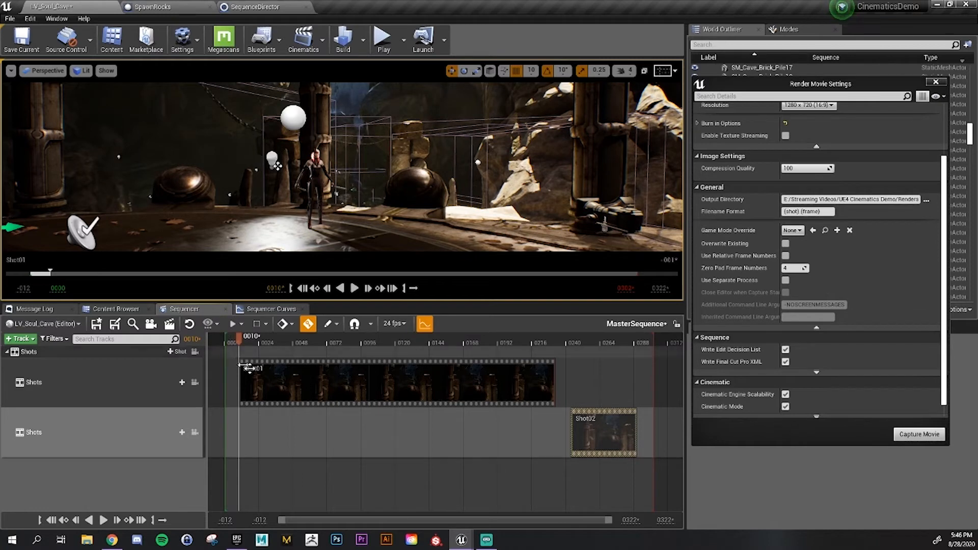
{"action": "left_click", "coordinate": [260, 381]}
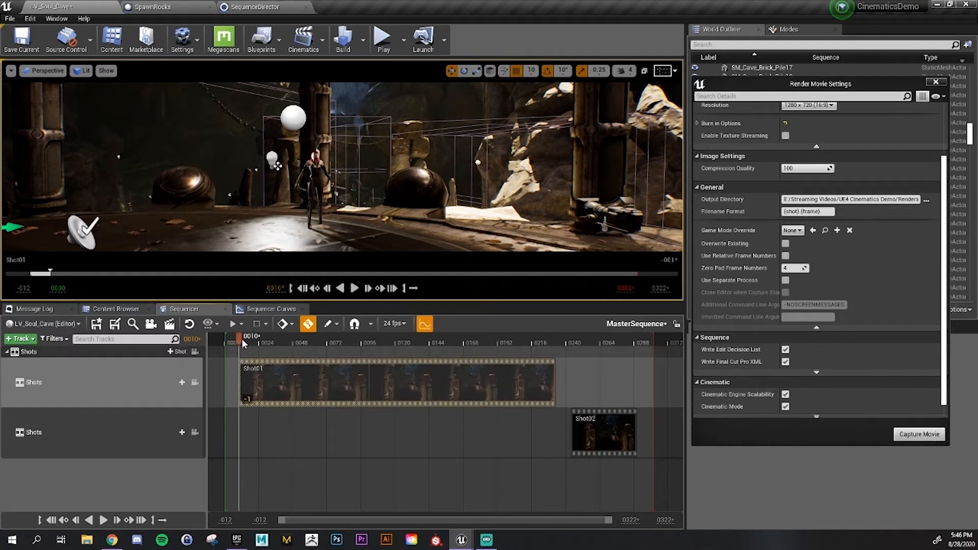
{"action": "left_click_drag", "start_coordinate": [241, 338], "coordinate": [569, 337]}
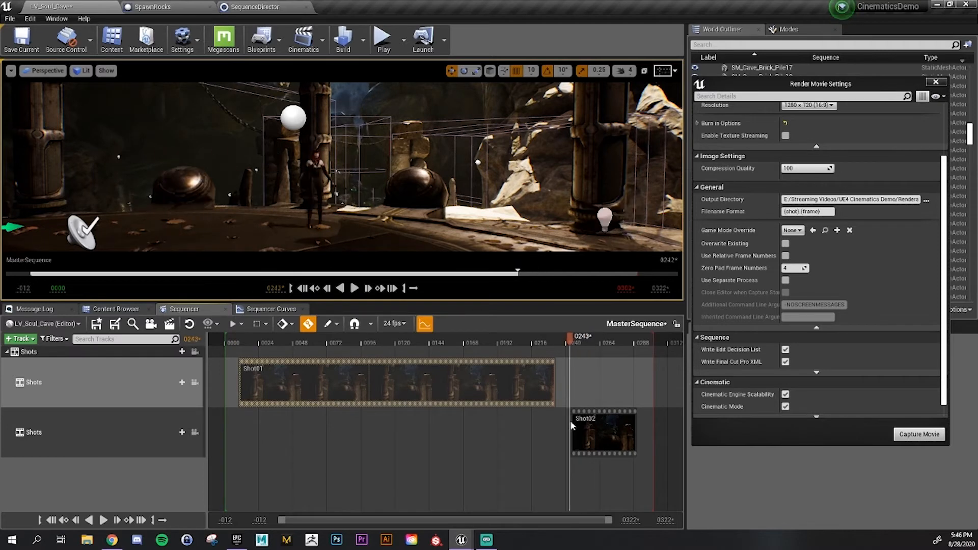
{"action": "left_click", "coordinate": [573, 426]}
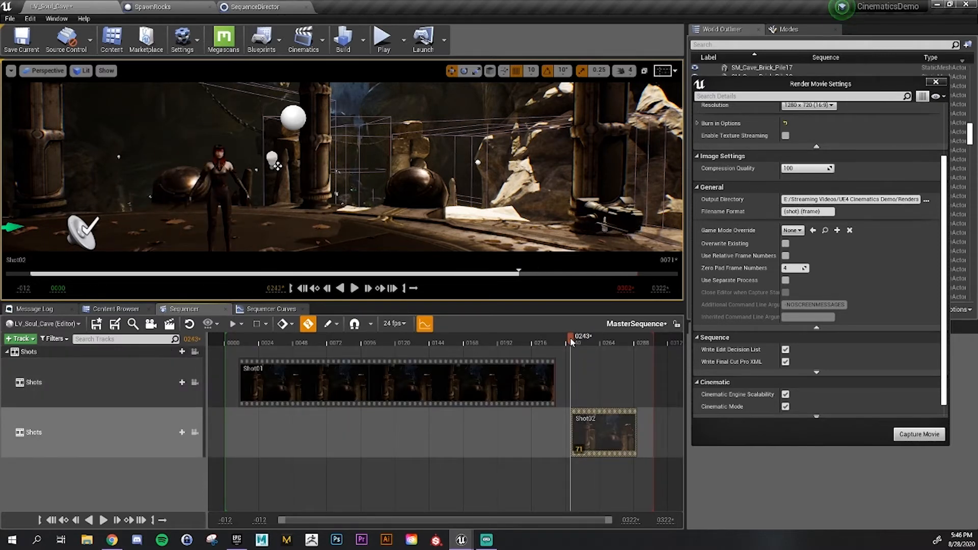
{"action": "left_click_drag", "start_coordinate": [567, 340], "coordinate": [232, 338]}
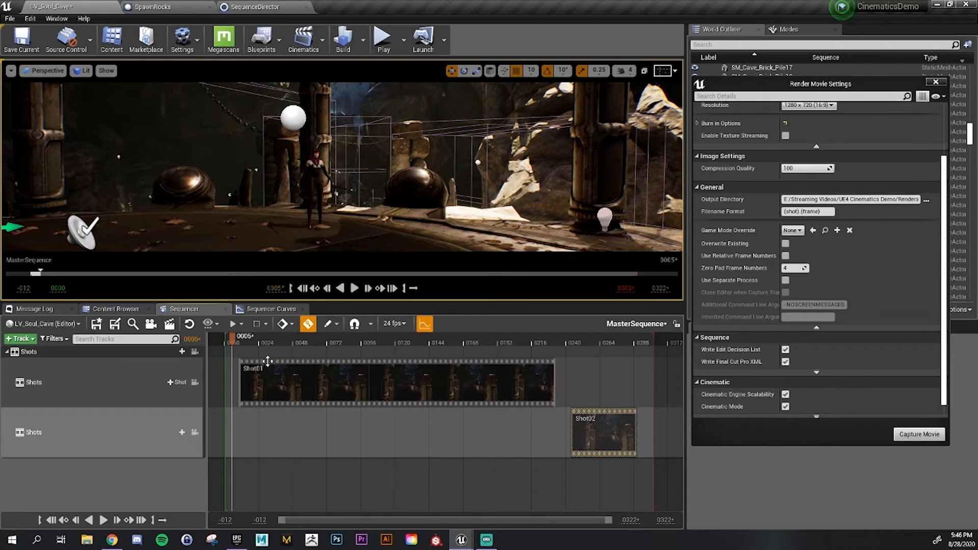
Rearrange the shots on one track with Shot02 ahead of Shot01, and scrub through Shot02 to check its frame numbers
{"action": "left_click_drag", "start_coordinate": [322, 383], "coordinate": [459, 379]}
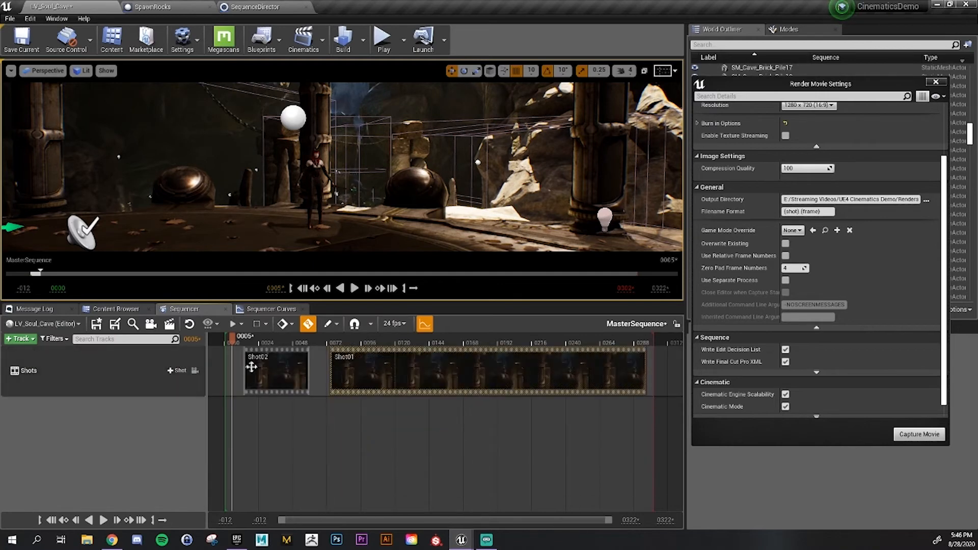
{"action": "left_click_drag", "start_coordinate": [243, 350], "coordinate": [258, 395]}
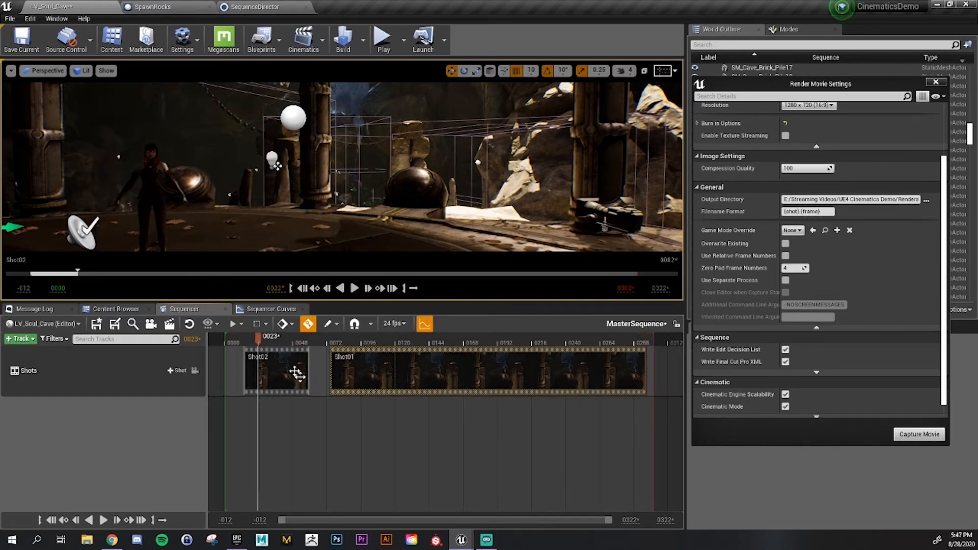
{"action": "left_click_drag", "start_coordinate": [273, 338], "coordinate": [273, 375]}
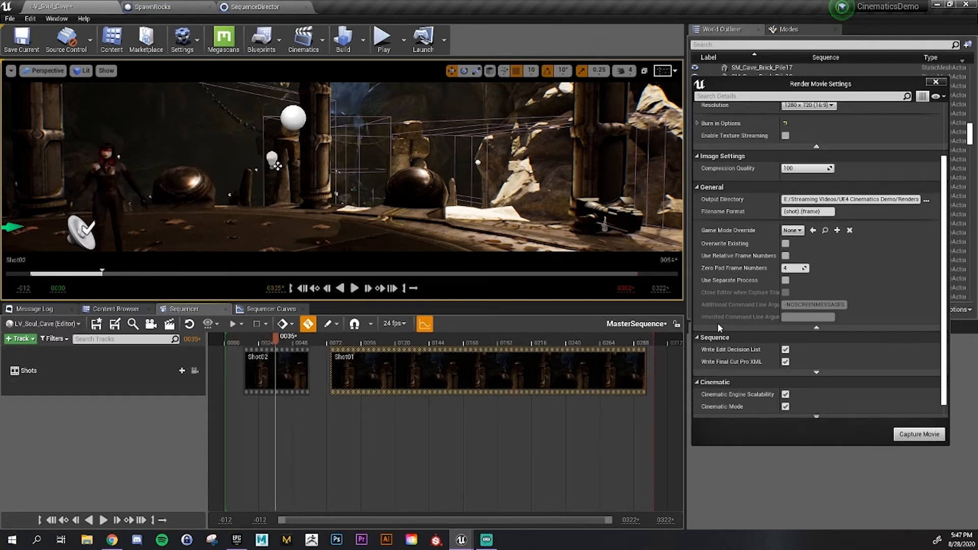
Enable Use Relative Frame Numbers for the render and move Shot02 so it ends directly against the start of Shot01
{"action": "left_click", "coordinate": [785, 256]}
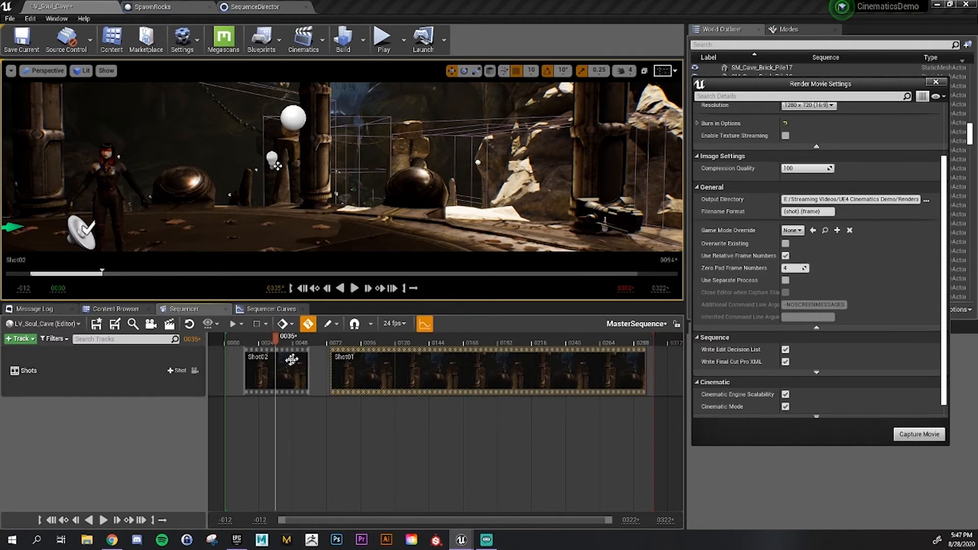
{"action": "left_click", "coordinate": [238, 343]}
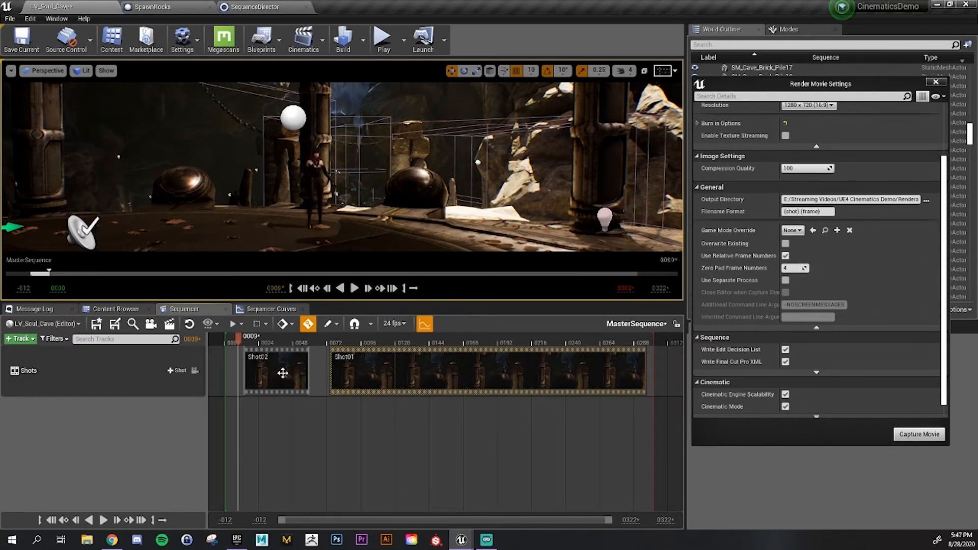
{"action": "left_click_drag", "start_coordinate": [278, 379], "coordinate": [296, 377]}
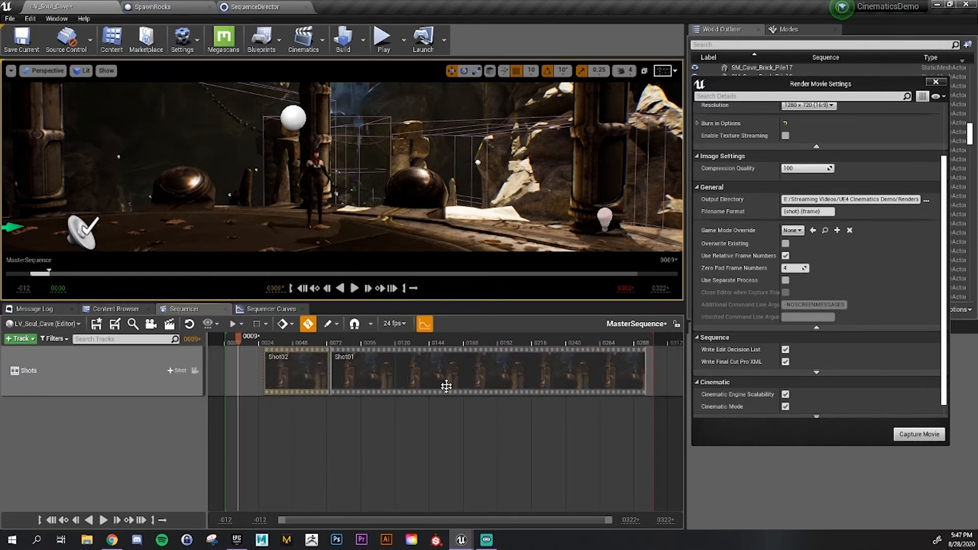
{"action": "left_click_drag", "start_coordinate": [238, 337], "coordinate": [239, 367]}
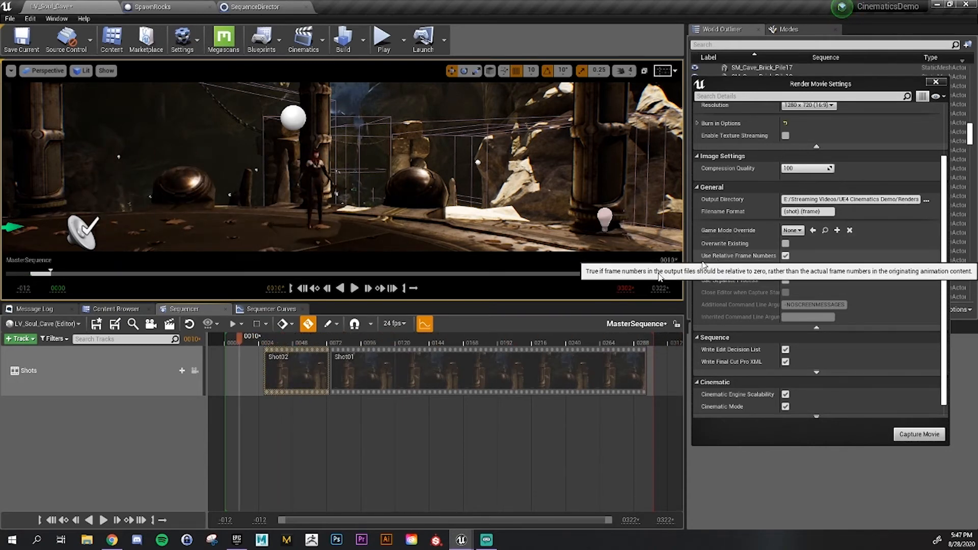
Open the Cave_CharacterCloseup sequence from the LevelSequences folder and scrub its timeline to frame 72
{"action": "left_click", "coordinate": [116, 308]}
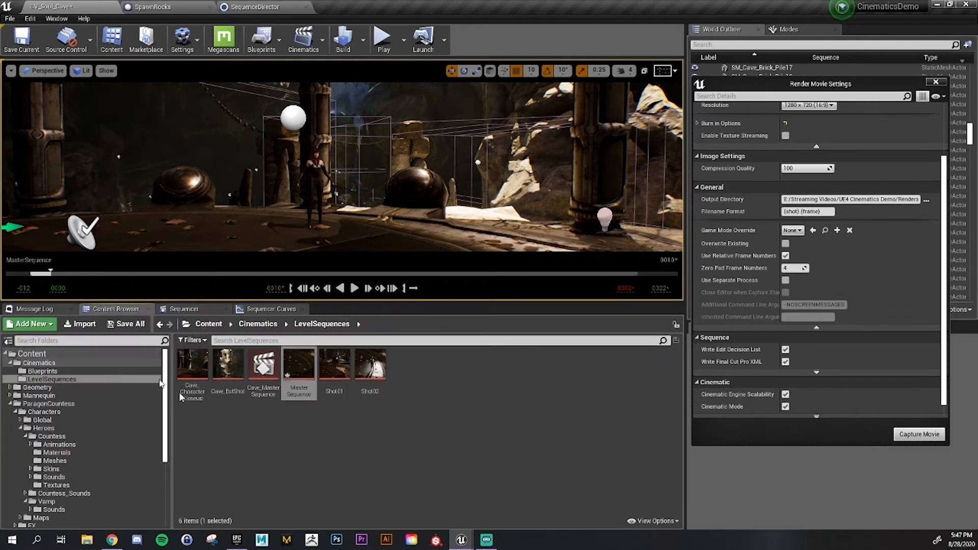
{"action": "double_click", "coordinate": [195, 378]}
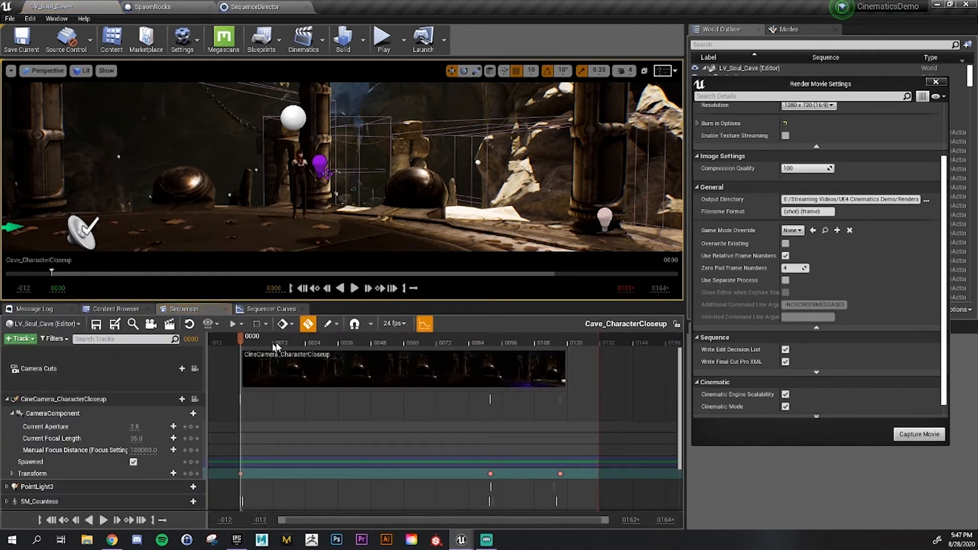
{"action": "left_click_drag", "start_coordinate": [278, 343], "coordinate": [491, 407]}
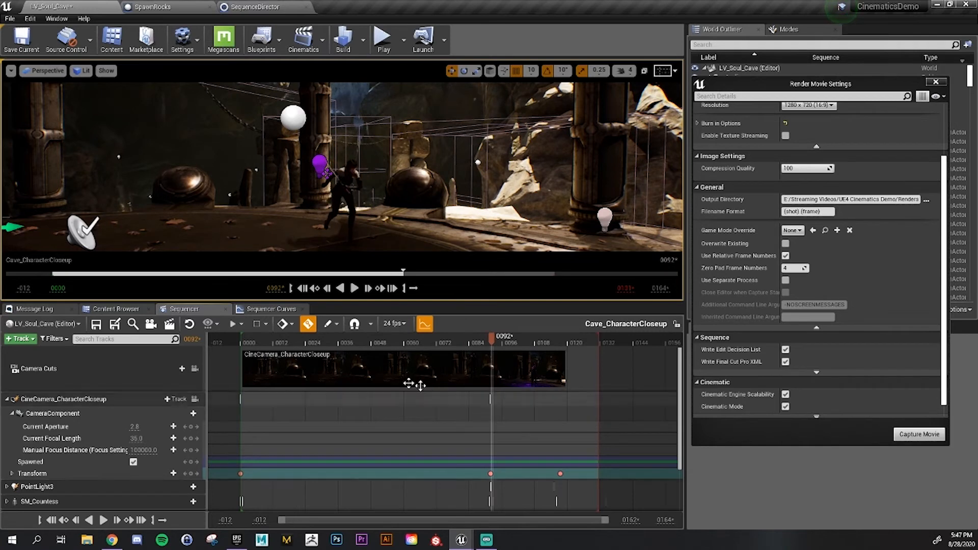
{"action": "left_click", "coordinate": [133, 309]}
{"action": "left_click", "coordinate": [206, 311]}
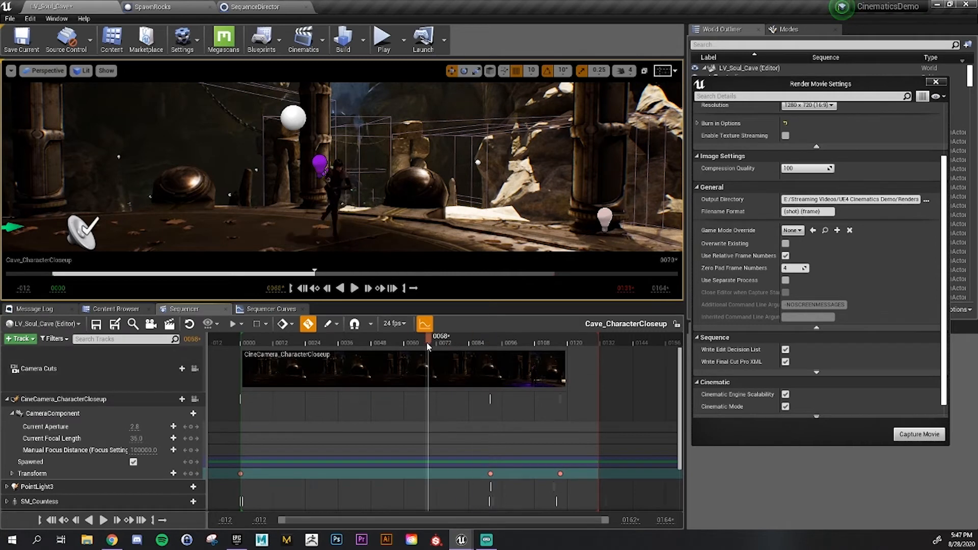
{"action": "left_click_drag", "start_coordinate": [426, 341], "coordinate": [437, 355]}
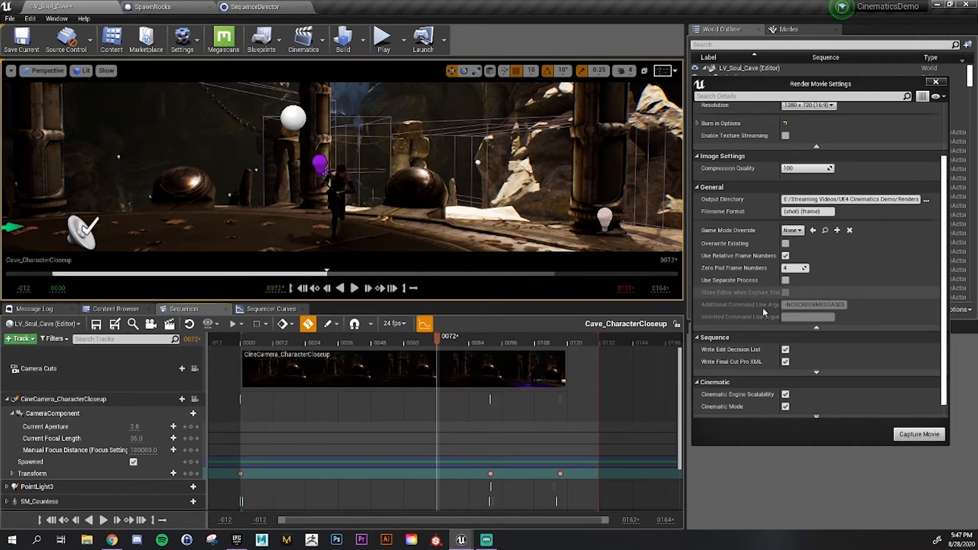
Examine the advanced Sequence and Cinematic render options, and expand the Animation options in Render Movie Settings
{"action": "scroll", "coordinate": [889, 267], "scroll_direction": "down", "scroll_amount": 1}
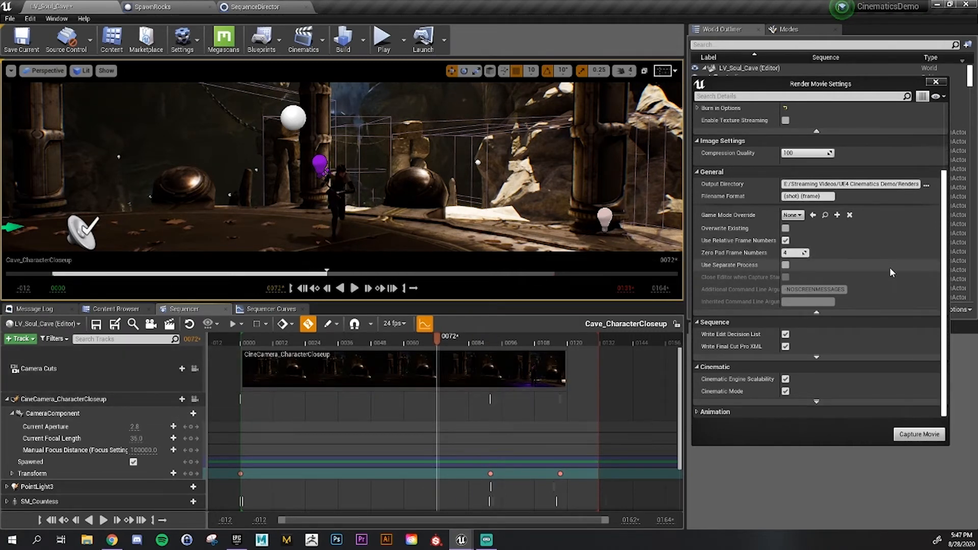
{"action": "left_click", "coordinate": [817, 358]}
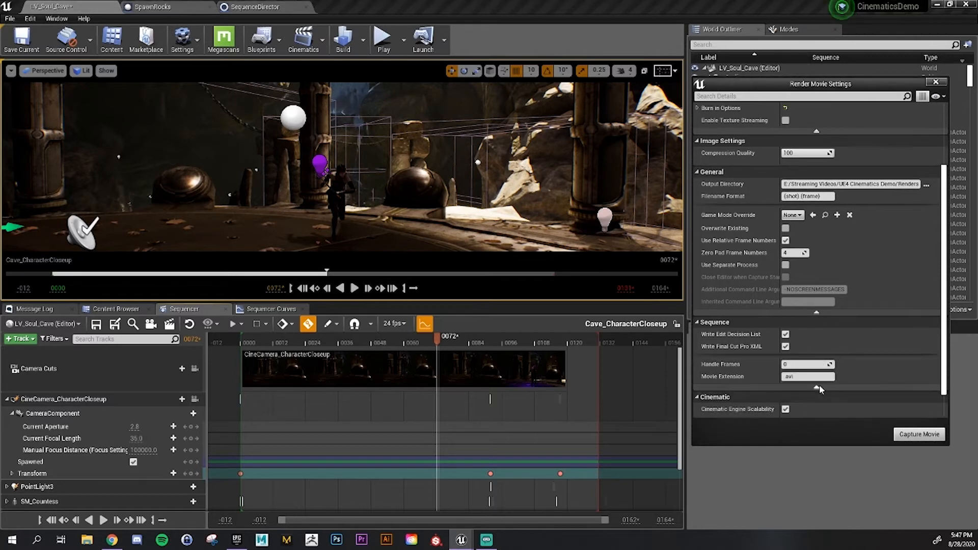
{"action": "left_click", "coordinate": [818, 387]}
{"action": "left_click", "coordinate": [814, 402]}
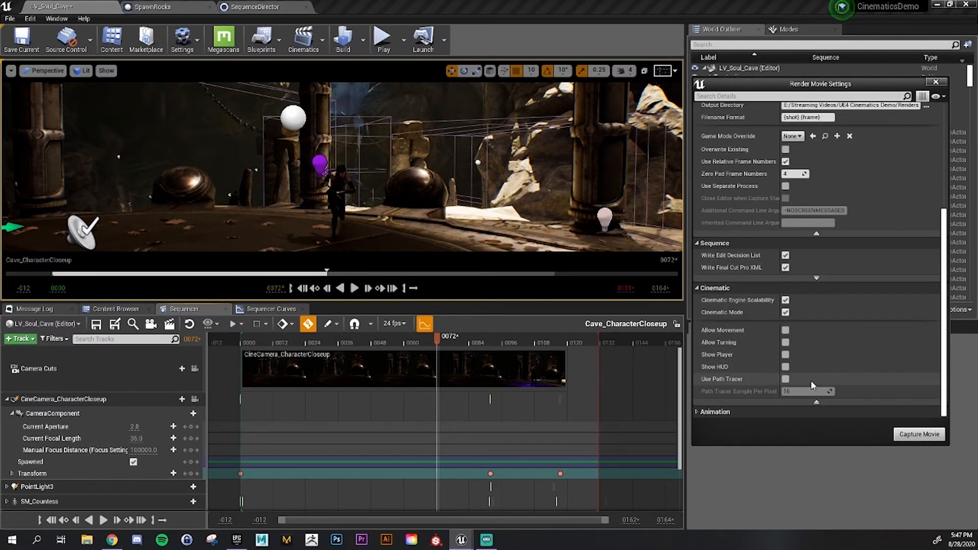
{"action": "left_click", "coordinate": [819, 402]}
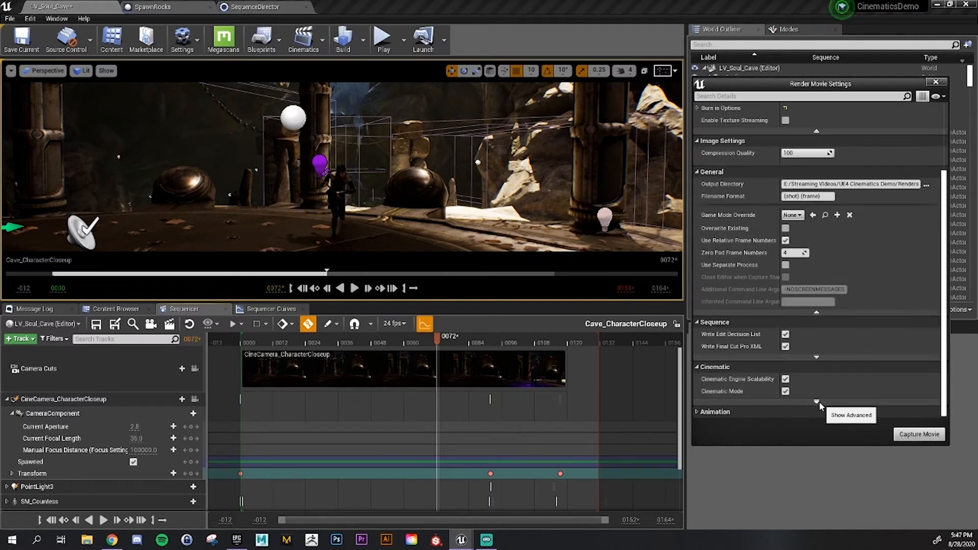
{"action": "left_click", "coordinate": [811, 413]}
{"action": "scroll", "coordinate": [813, 368], "scroll_direction": "down", "scroll_amount": 2}
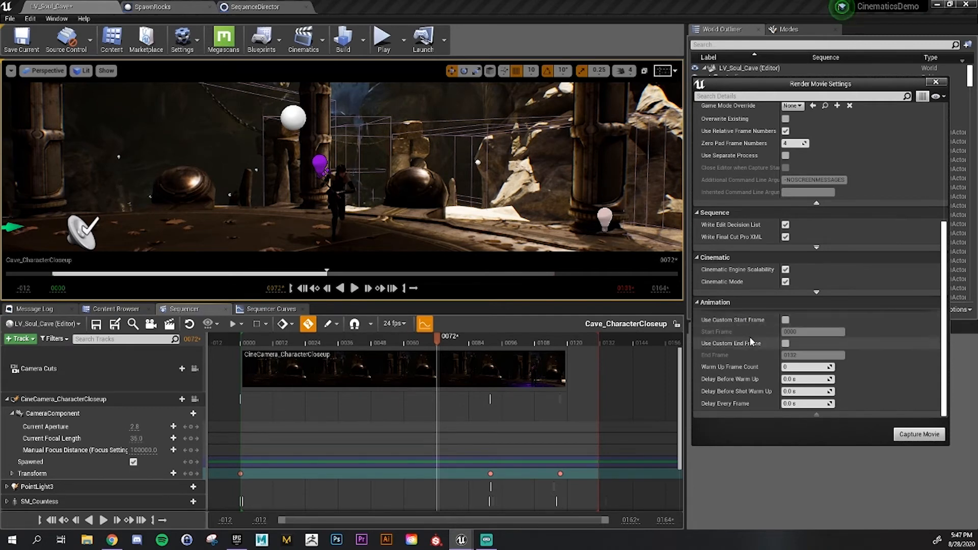
Scrub through Cave_CharacterCloseup to preview its frames and leave the playhead at frame 60
{"action": "scroll", "coordinate": [509, 397], "scroll_direction": "down", "scroll_amount": 3}
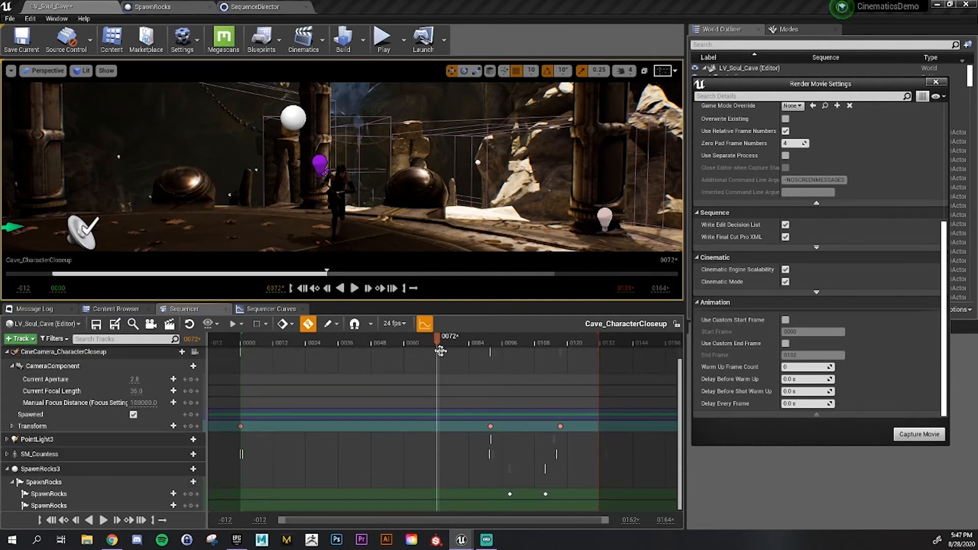
{"action": "left_click_drag", "start_coordinate": [407, 342], "coordinate": [268, 364]}
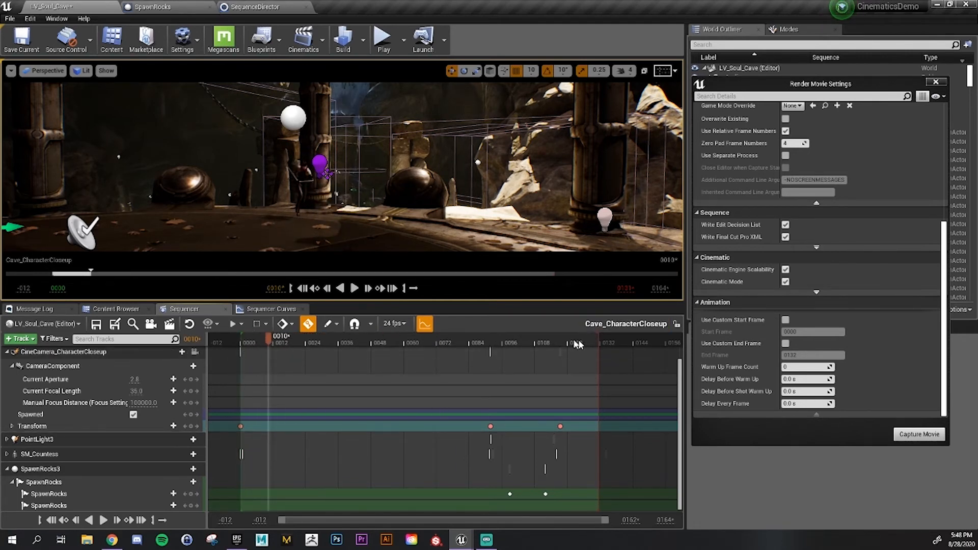
{"action": "left_click_drag", "start_coordinate": [577, 345], "coordinate": [404, 356]}
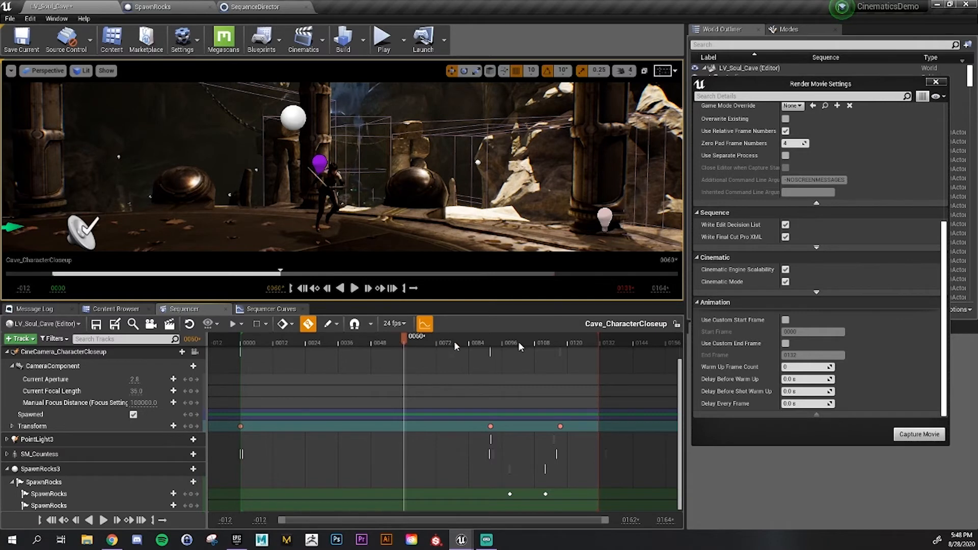
{"action": "mouse_move", "coordinate": [594, 342]}
{"action": "left_mouse_down"}
{"action": "mouse_move", "coordinate": [407, 351]}
{"action": "mouse_move", "coordinate": [598, 365]}
{"action": "left_mouse_up"}
Try a custom end frame of 0060 for the render and turn the custom end frame option off again
{"action": "left_click", "coordinate": [786, 343]}
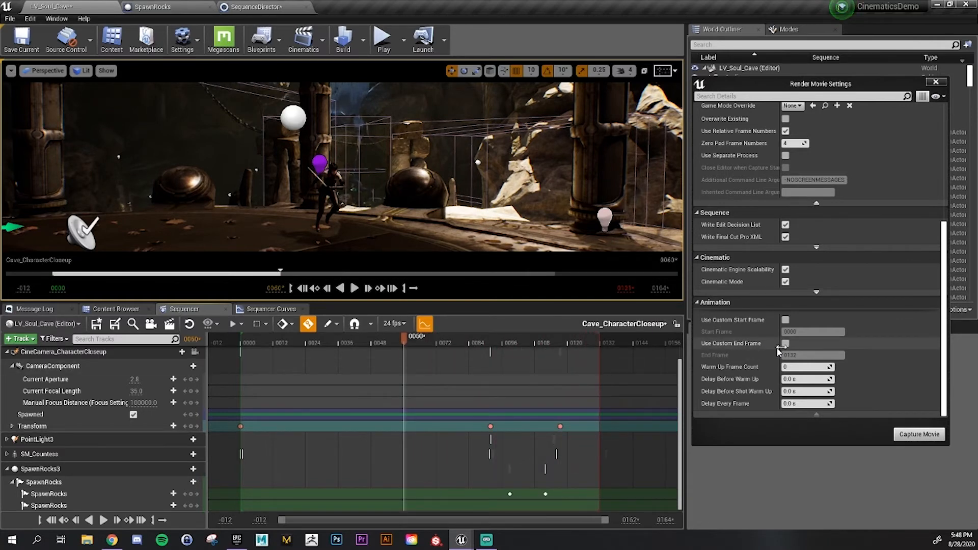
{"action": "left_click", "coordinate": [796, 355]}
{"action": "double_click", "coordinate": [791, 356]}
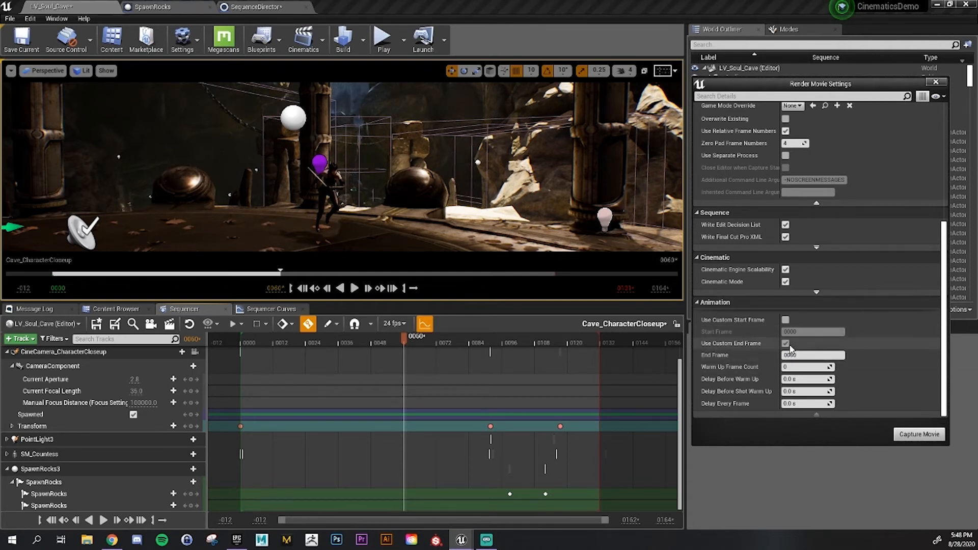
{"action": "type", "text": "0060"}
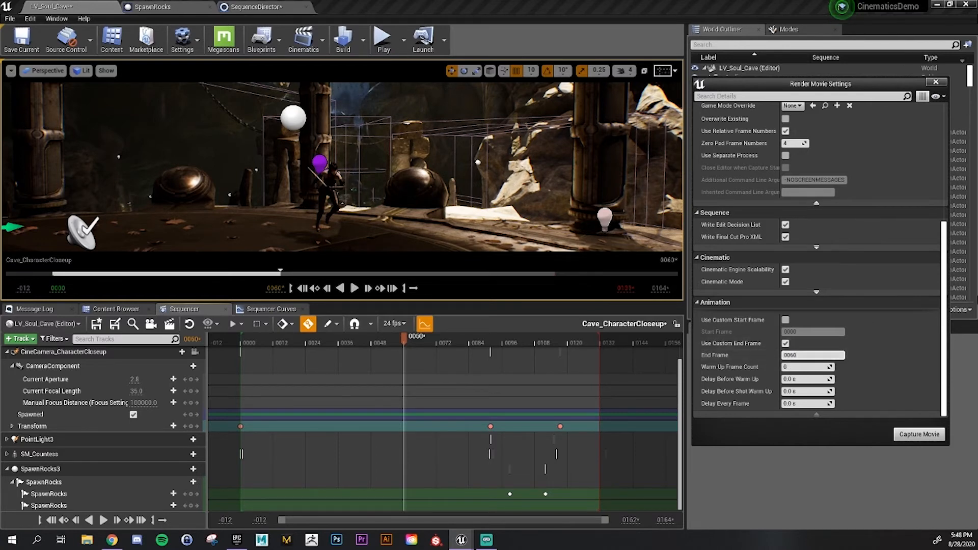
{"action": "left_click", "coordinate": [786, 343]}
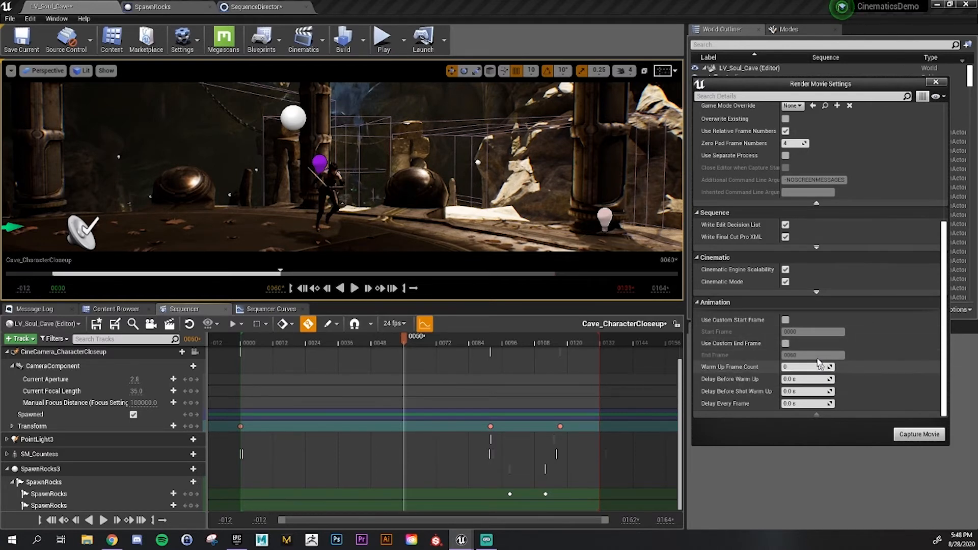
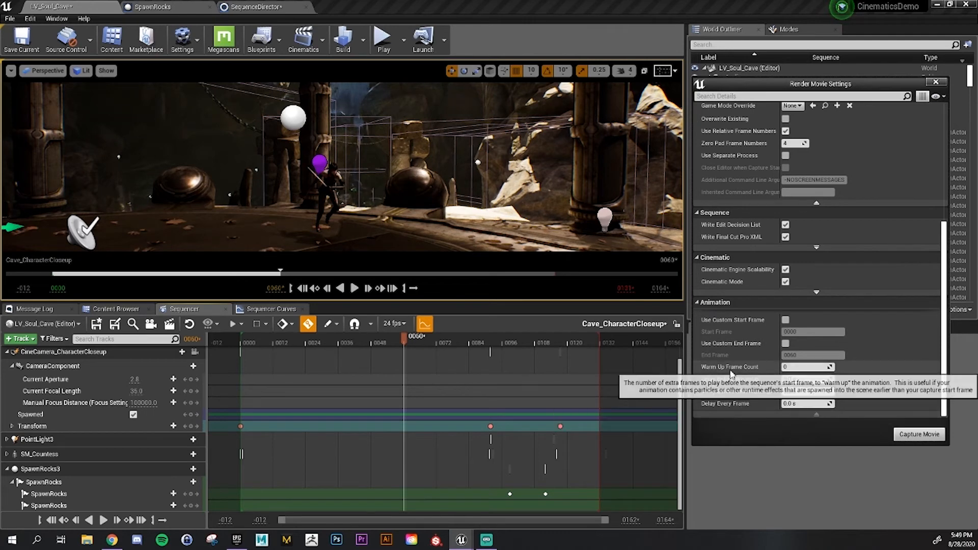
Check the available render resolutions and choose the Renders/Closeup folder as the output directory
{"action": "scroll", "coordinate": [739, 351], "scroll_direction": "up", "scroll_amount": 8}
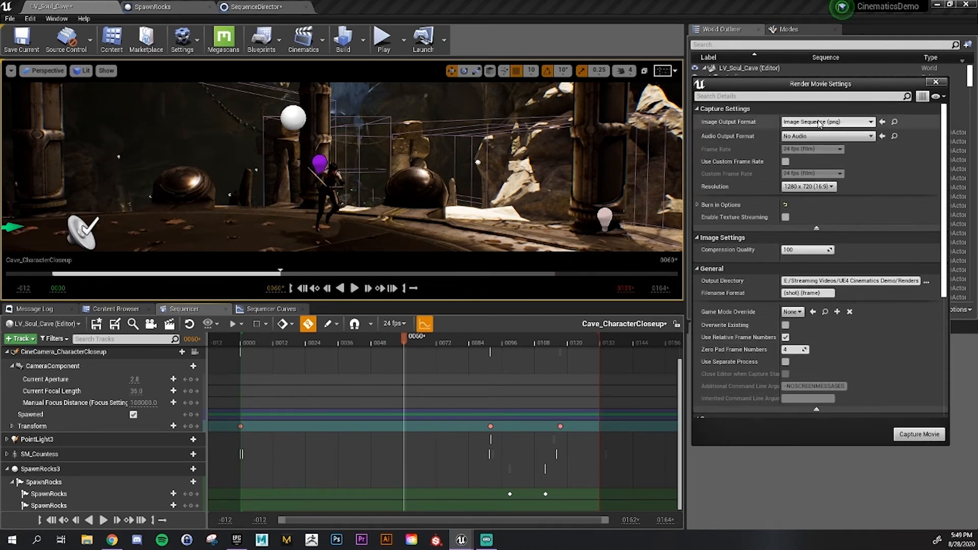
{"action": "left_click", "coordinate": [803, 186]}
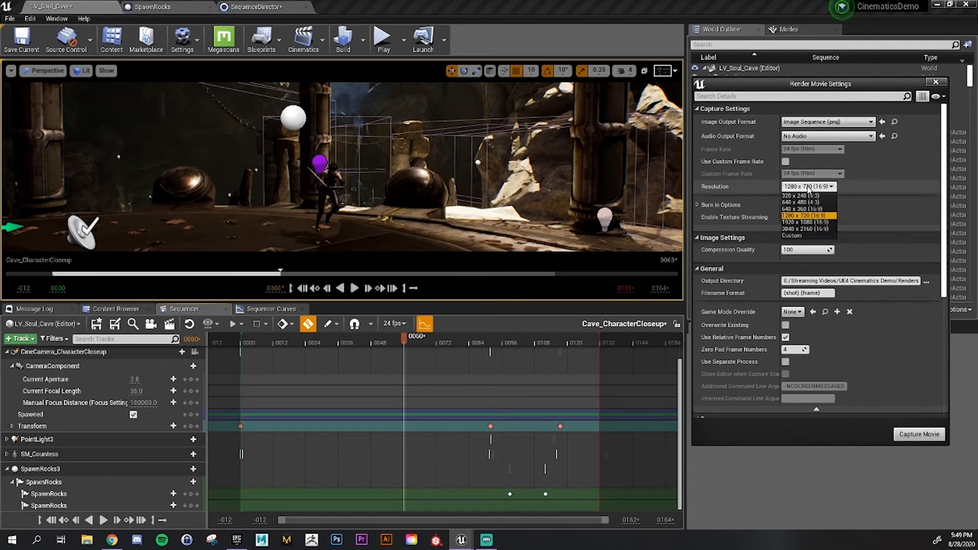
{"action": "left_click", "coordinate": [786, 187]}
{"action": "left_click", "coordinate": [926, 281]}
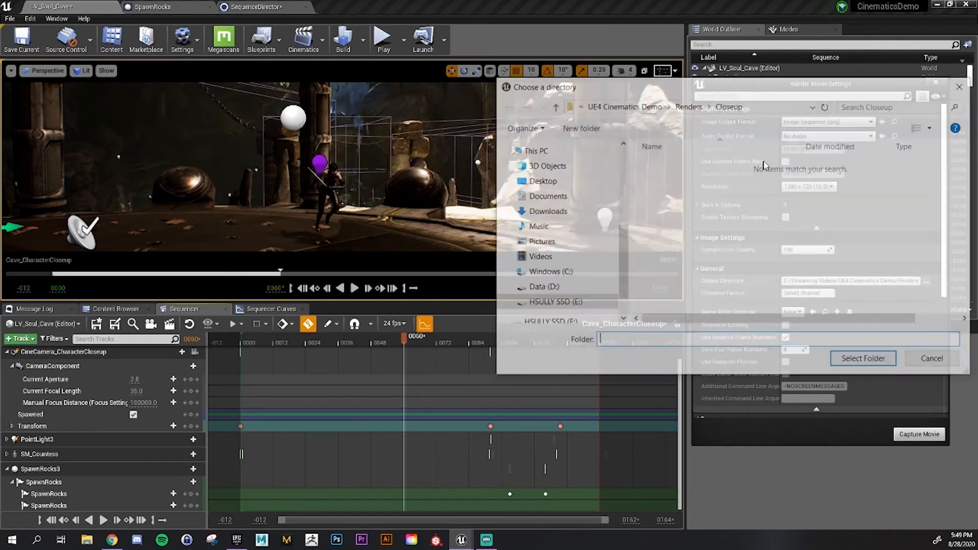
{"action": "left_click", "coordinate": [865, 360]}
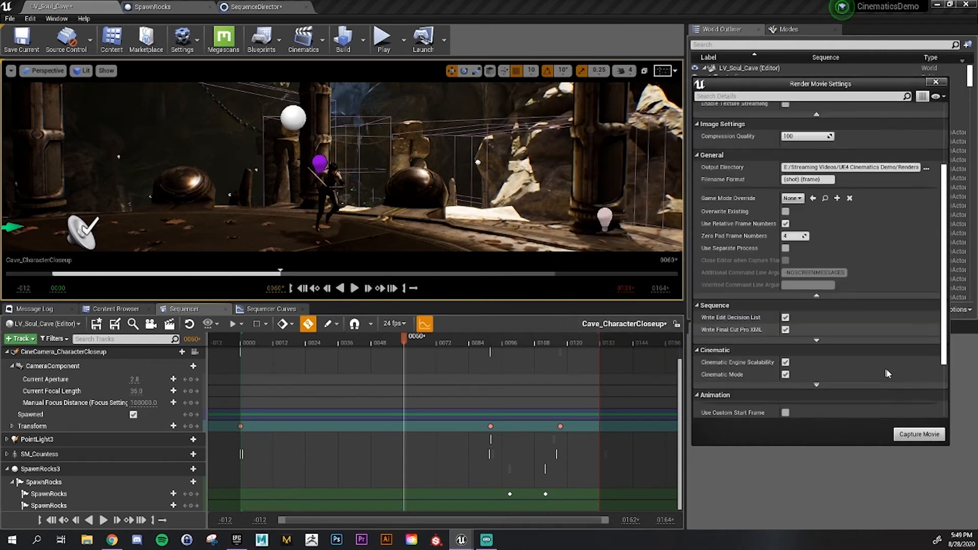
Start capturing the movie and save the modified Cave_CharacterCloseup, MasterSequence and LV_Soul_Cave content
{"action": "scroll", "coordinate": [866, 387], "scroll_direction": "down", "scroll_amount": 5}
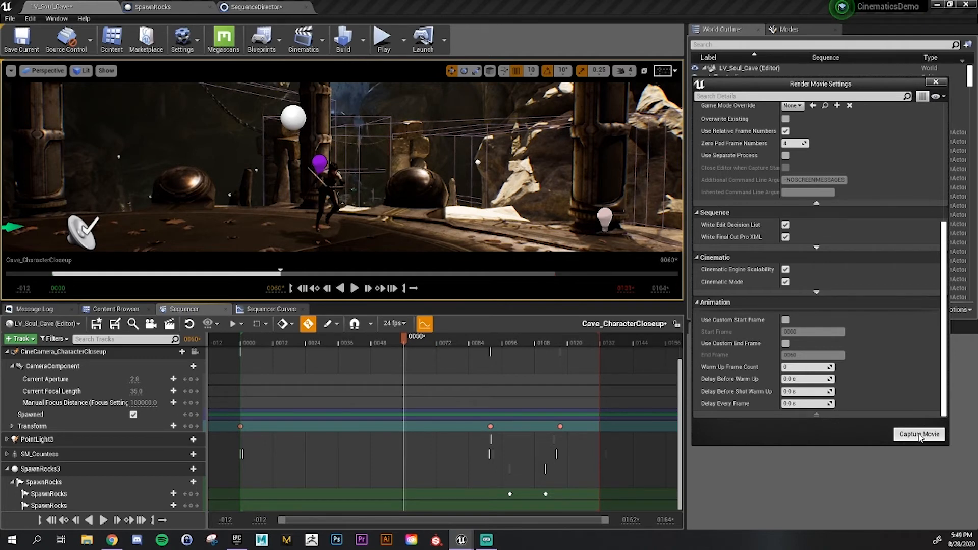
{"action": "left_click_drag", "start_coordinate": [848, 84], "coordinate": [857, 91]}
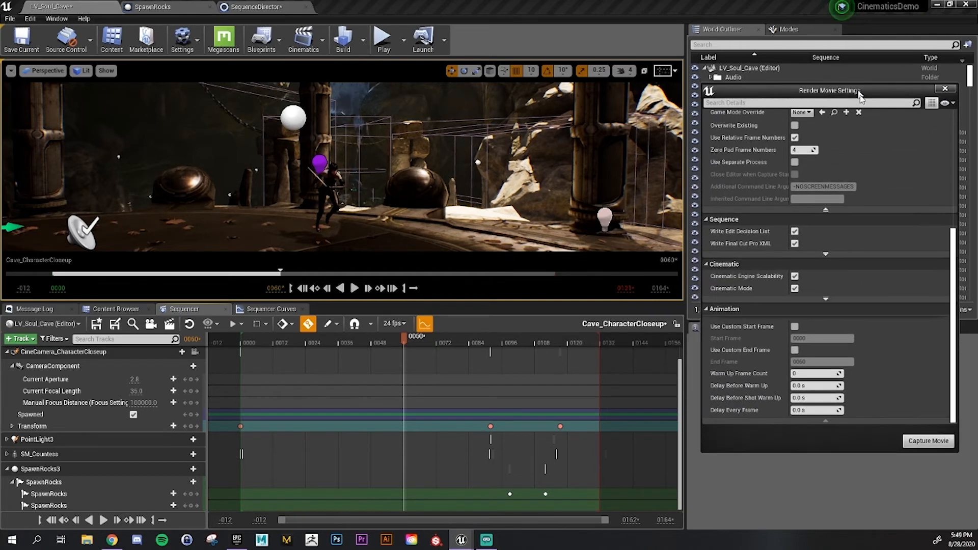
{"action": "left_click", "coordinate": [926, 440]}
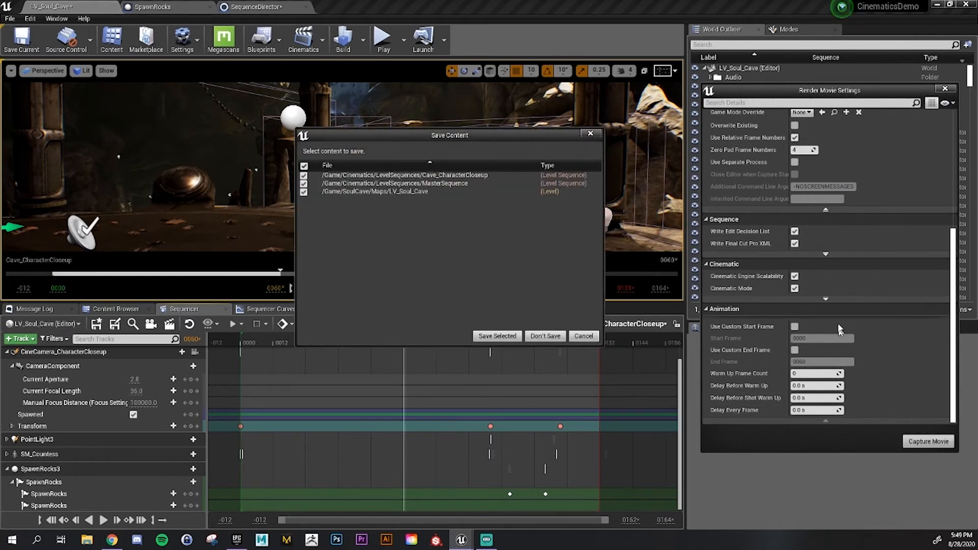
{"action": "left_click", "coordinate": [516, 343]}
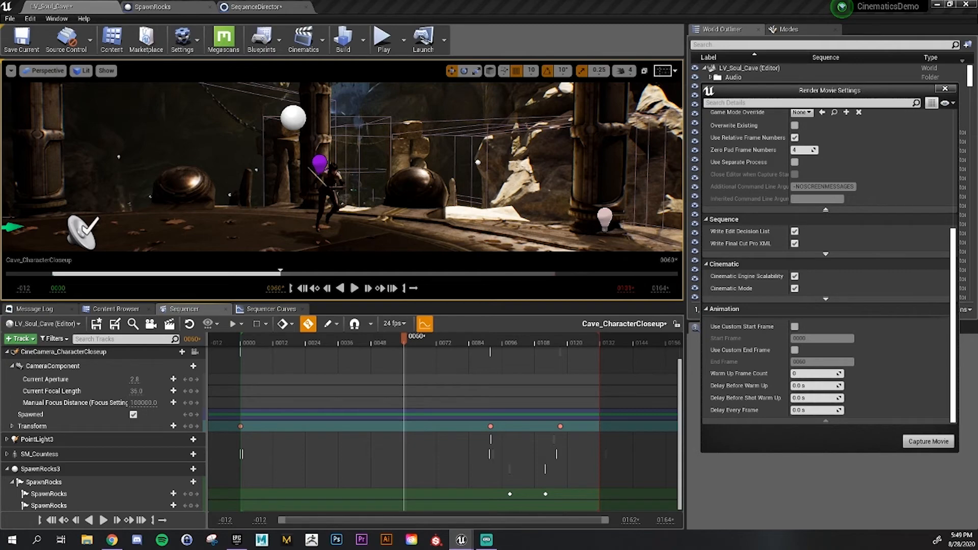
{"action": "key", "text": "super+d"}
{"action": "key", "text": "super+d"}
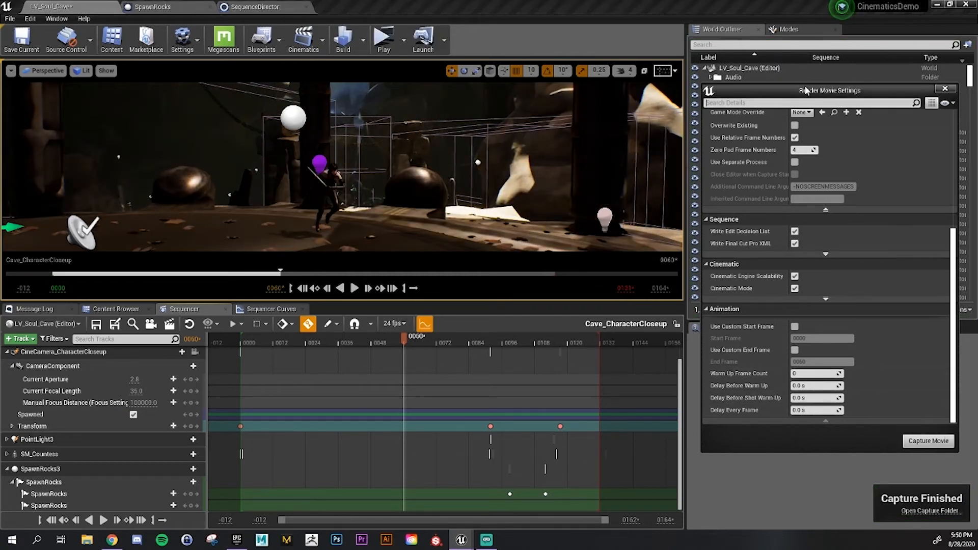
Review the settings used for the render, from the Animation options back up to the resolution
{"action": "left_click_drag", "start_coordinate": [849, 90], "coordinate": [819, 94]}
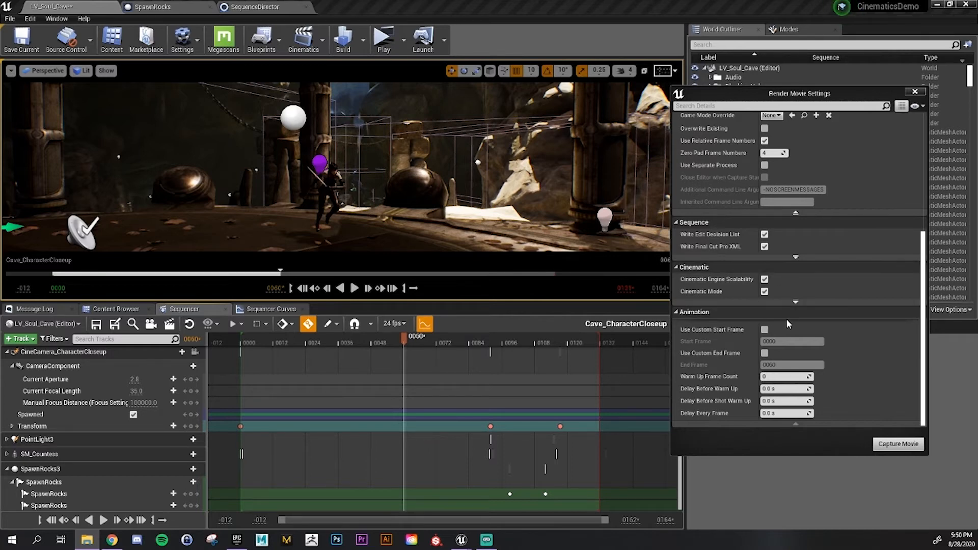
{"action": "scroll", "coordinate": [782, 309], "scroll_direction": "up", "scroll_amount": 2}
{"action": "scroll", "coordinate": [832, 307], "scroll_direction": "up", "scroll_amount": 6}
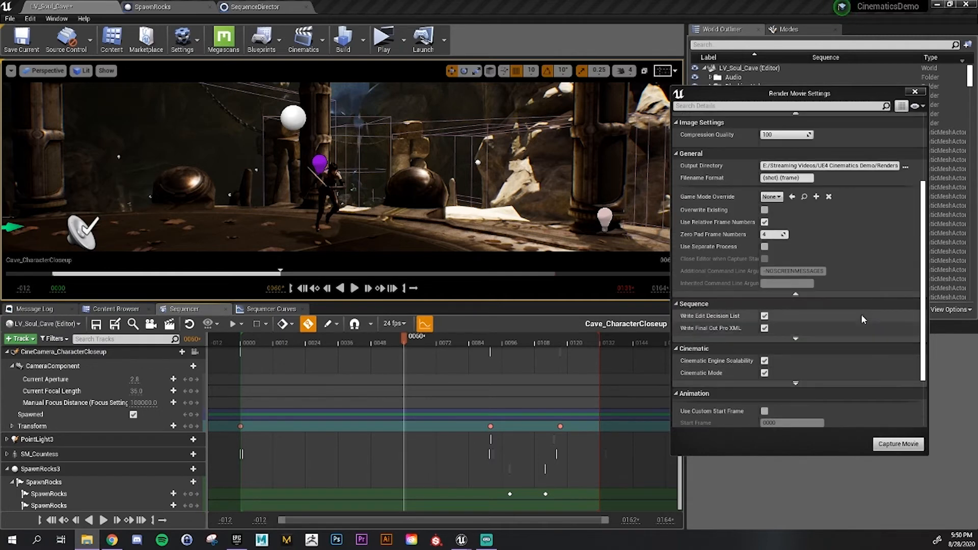
{"action": "mouse_move", "coordinate": [702, 156]}
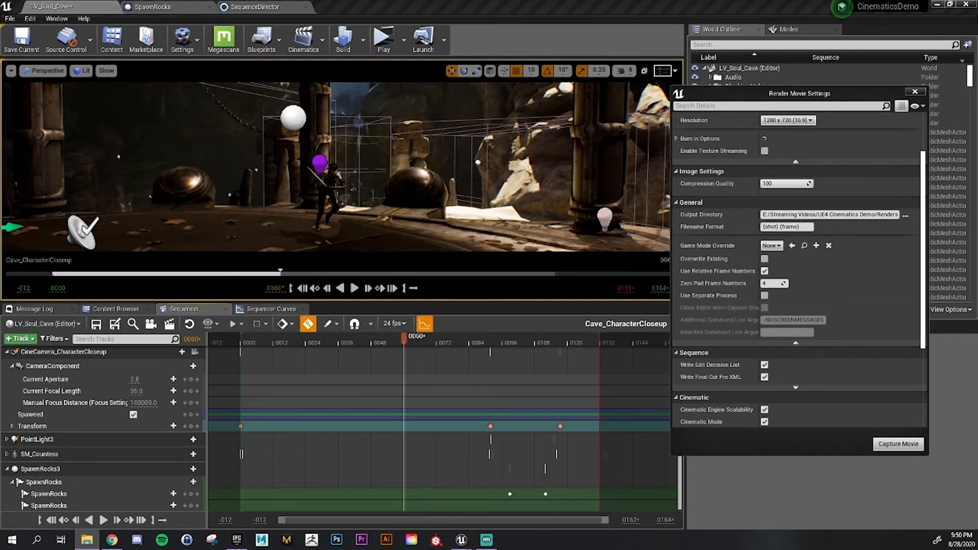
Enlarge the Closeup folder window and browse through the rendered Cave_CharacterCloseup PNG frames
{"action": "left_click_drag", "start_coordinate": [736, 548], "coordinate": [447, 150]}
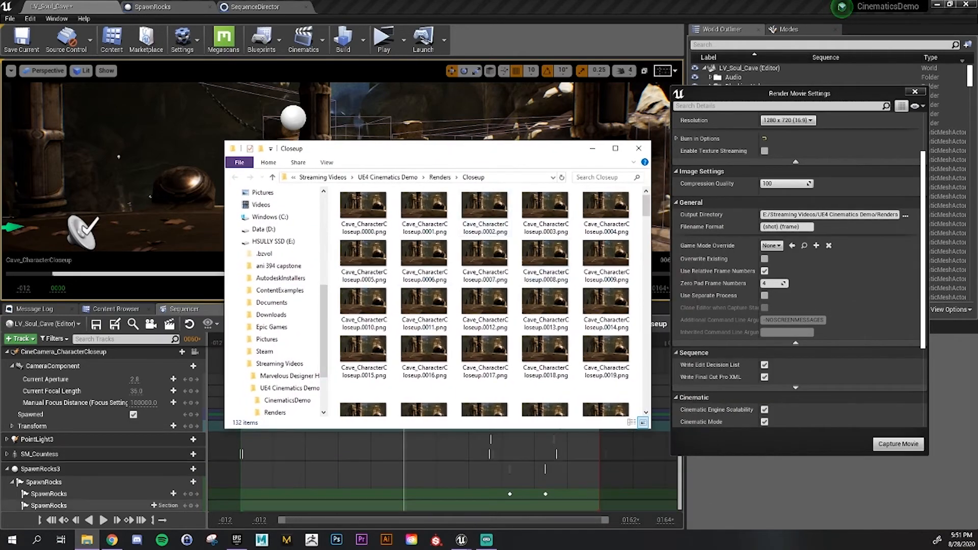
{"action": "left_click", "coordinate": [486, 356]}
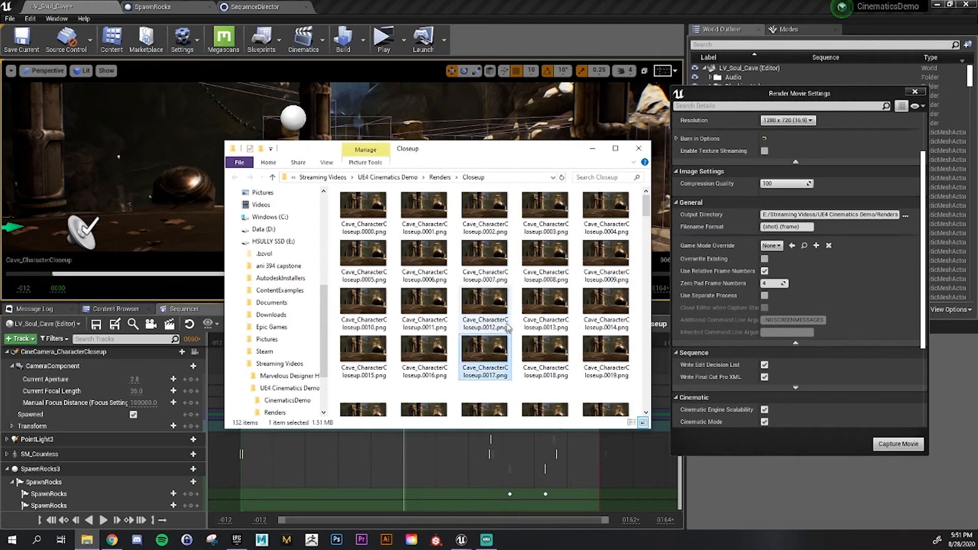
{"action": "scroll", "coordinate": [507, 327], "scroll_direction": "down", "scroll_amount": 10}
{"action": "left_click_drag", "start_coordinate": [650, 428], "coordinate": [915, 495]}
{"action": "scroll", "coordinate": [623, 376], "scroll_direction": "up", "scroll_amount": 3}
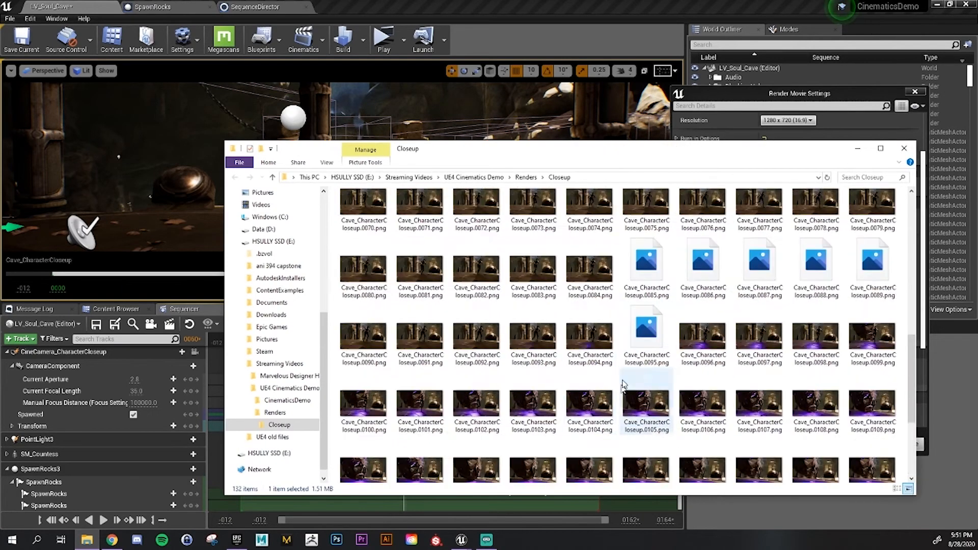
Open Cave_CharacterCloseup.0084.png in Photos and step forward through the following rendered frames
{"action": "double_click", "coordinate": [591, 275]}
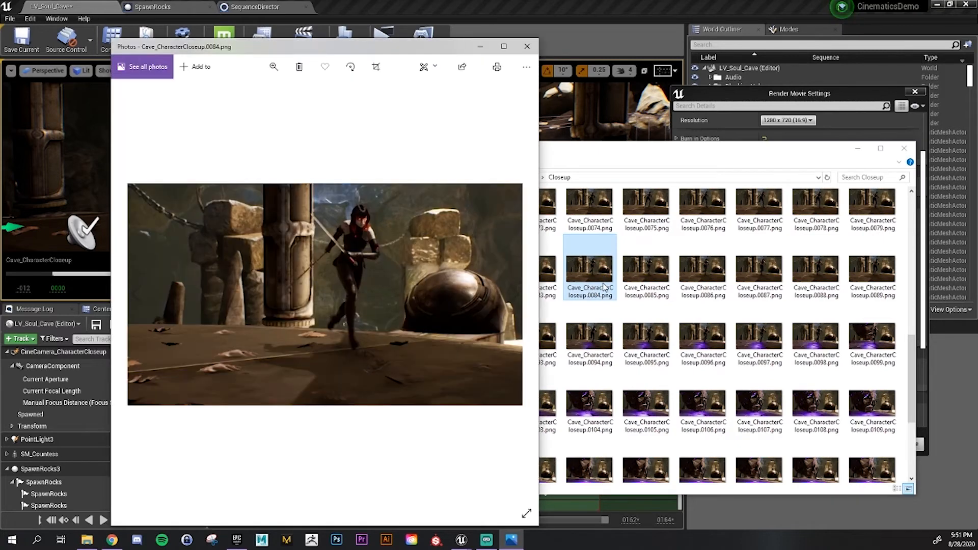
{"action": "key", "text": "Right"}
{"action": "key", "text": "Right"}
{"action": "key", "text": "Right"}
{"action": "key", "text": "Right"}
{"action": "key", "text": "Right"}
{"action": "key", "text": "Right"}
{"action": "key", "text": "Right"}
{"action": "key", "text": "Right"}
{"action": "key", "text": "Right"}
{"action": "key", "text": "Right"}
{"action": "key", "text": "Right"}
{"action": "key", "text": "Right"}
{"action": "key", "text": "Right"}
{"action": "key", "text": "Right"}
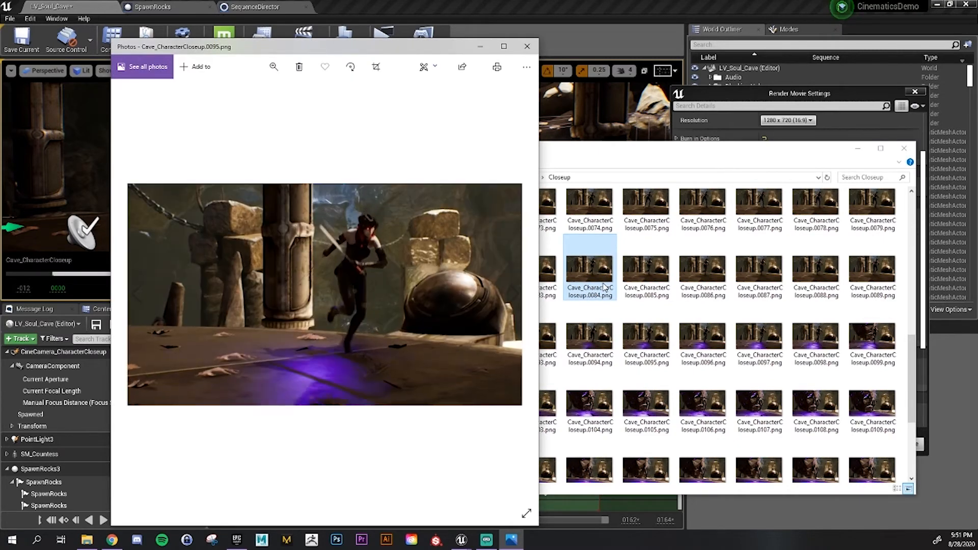
Step forward through the rendered Cave_CharacterCloseup frames from 0095 to 0122, examining the rock hitting the ground and the cut to the next shot
{"action": "key", "text": "Left"}
{"action": "key", "text": "Left"}
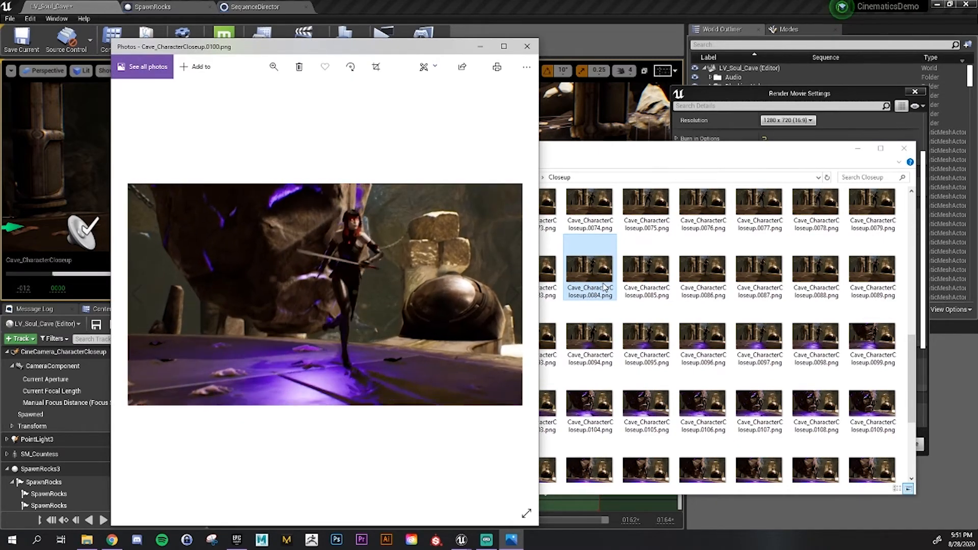
{"action": "key", "text": "Right"}
{"action": "key", "text": "Right"}
{"action": "key", "text": "Right"}
{"action": "key", "text": "Right"}
{"action": "key", "text": "Right"}
{"action": "key", "text": "Right"}
{"action": "key", "text": "Right"}
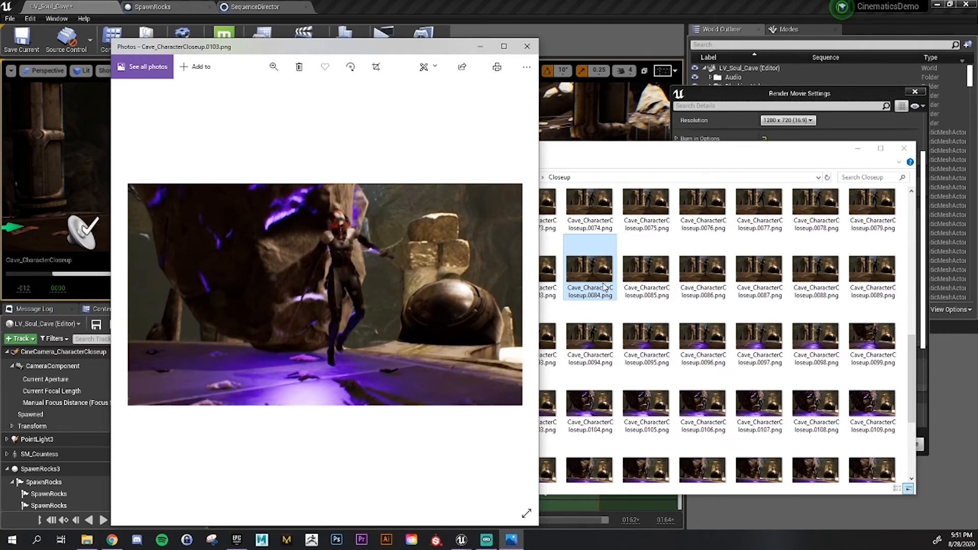
{"action": "key", "text": "Right"}
{"action": "key", "text": "Right"}
{"action": "key", "text": "Right"}
{"action": "key", "text": "Right"}
{"action": "key", "text": "Right"}
{"action": "key", "text": "Right"}
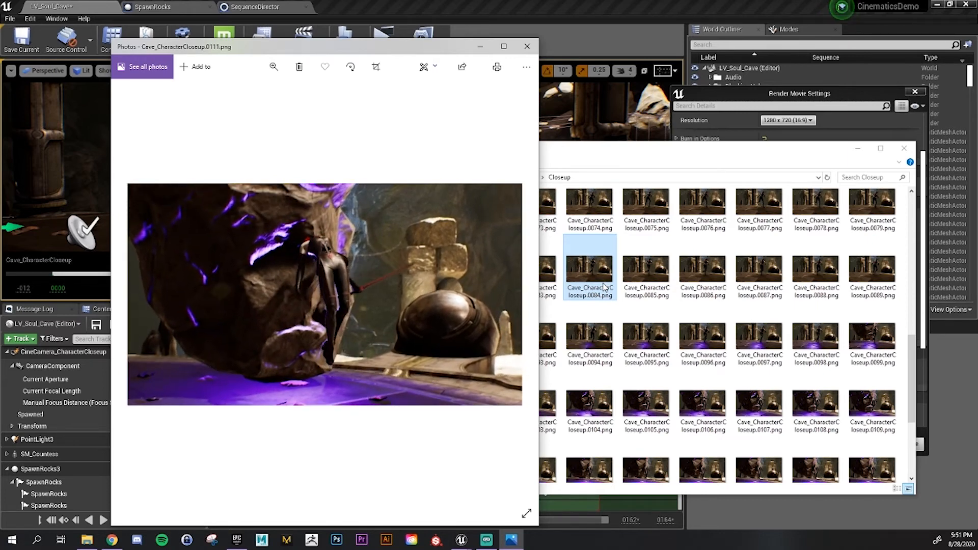
{"action": "key", "text": "Right"}
{"action": "key", "text": "Right"}
{"action": "key", "text": "Right"}
{"action": "key", "text": "Right"}
{"action": "key", "text": "Right"}
{"action": "key", "text": "Right"}
{"action": "key", "text": "Right"}
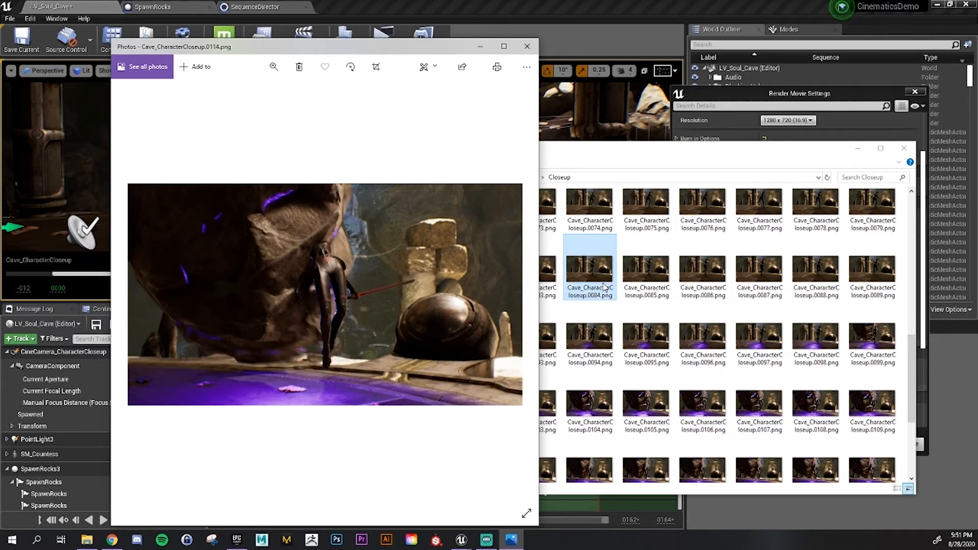
{"action": "key", "text": "Right"}
{"action": "key", "text": "Right"}
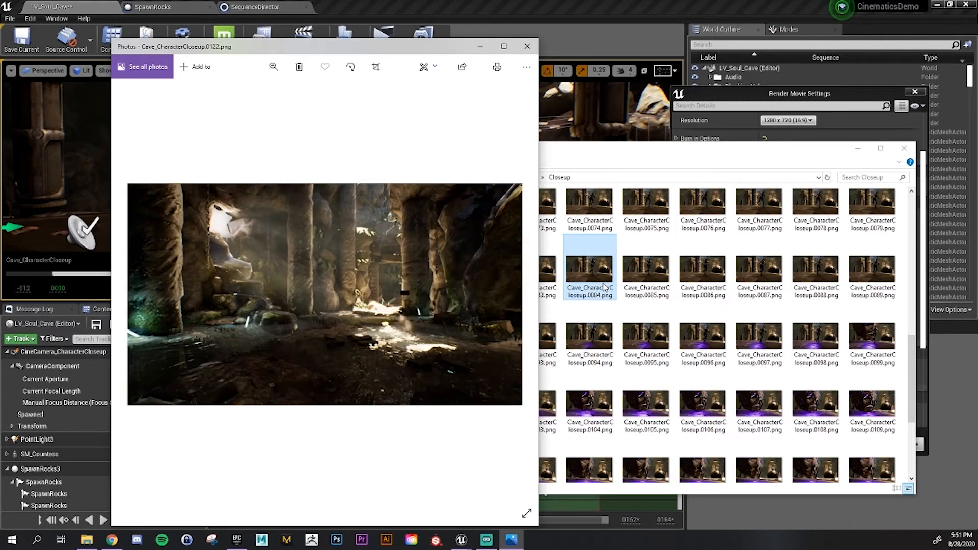
Step backward through the rendered frames from 0122 past 0019, examining the rock impact and the character's run in reverse
{"action": "key", "text": "Left"}
{"action": "key", "text": "Left"}
{"action": "key", "text": "Left"}
{"action": "key", "text": "Left"}
{"action": "key", "text": "Left"}
{"action": "key", "text": "Left"}
{"action": "key", "text": "Left"}
{"action": "key", "text": "Left"}
{"action": "key", "text": "Left"}
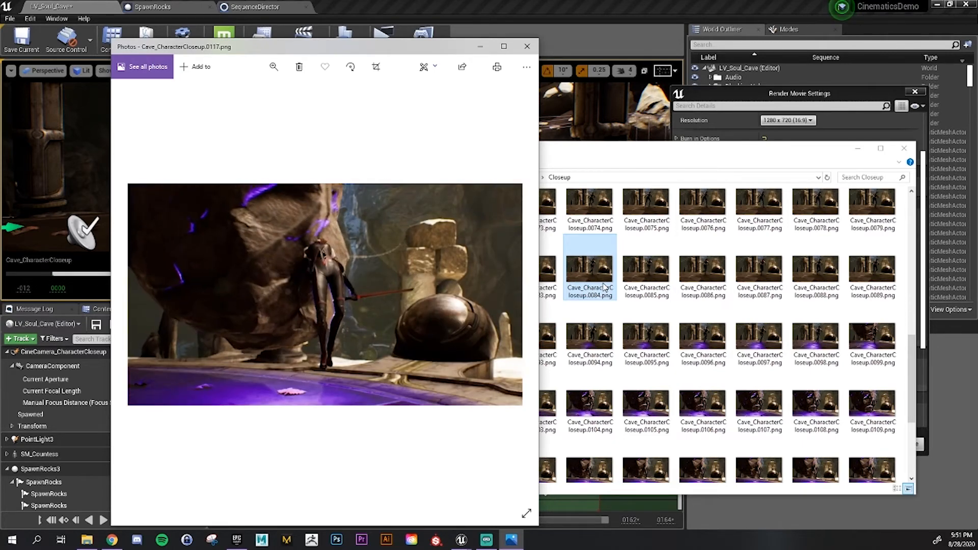
{"action": "key", "text": "Left"}
{"action": "key", "text": "Left"}
{"action": "key", "text": "Left"}
{"action": "key", "text": "Left"}
{"action": "key", "text": "Left"}
{"action": "key", "text": "Left"}
{"action": "key", "text": "Left"}
{"action": "key", "text": "Left"}
{"action": "key", "text": "Left"}
{"action": "key", "text": "Left"}
{"action": "key", "text": "Left"}
{"action": "key", "text": "Left"}
{"action": "key", "text": "Left"}
{"action": "key", "text": "Left"}
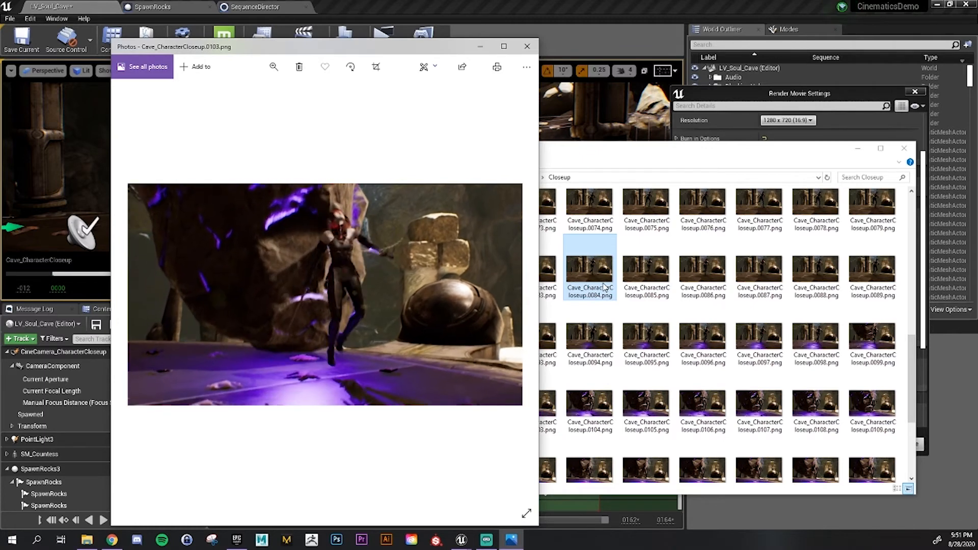
{"action": "key", "text": "Left"}
{"action": "key", "text": "Left"}
{"action": "key", "text": "Left"}
{"action": "key", "text": "Left"}
{"action": "key", "text": "Left"}
{"action": "key", "text": "Left"}
{"action": "key", "text": "Left"}
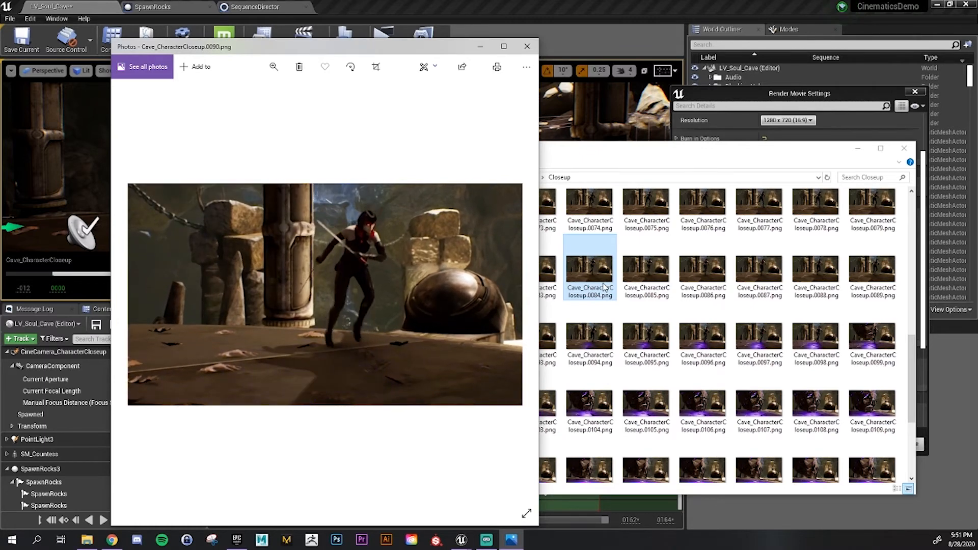
{"action": "key", "text": "Left"}
{"action": "key", "text": "Left"}
{"action": "key", "text": "Left"}
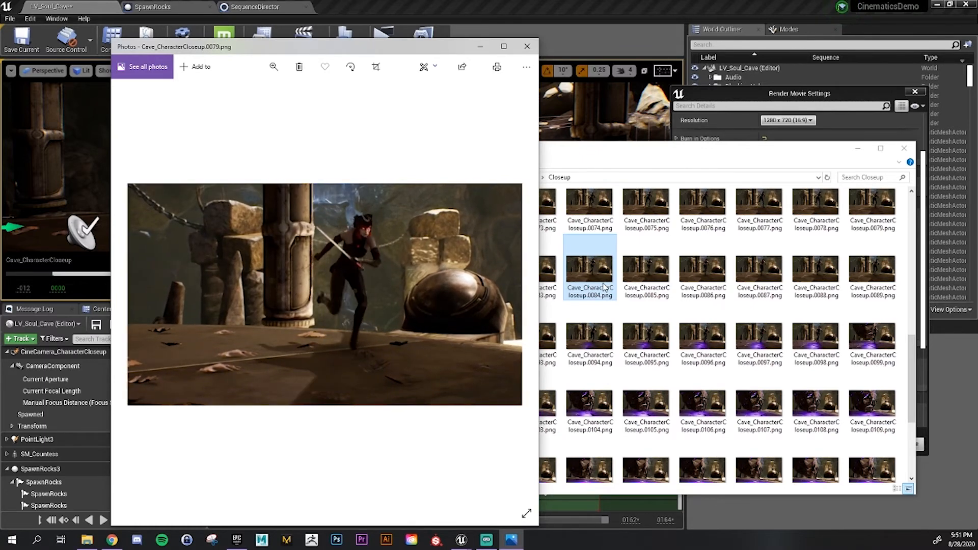
{"action": "key", "text": "Left"}
{"action": "key", "text": "Left"}
{"action": "key", "text": "Left"}
{"action": "key", "text": "Left"}
{"action": "key", "text": "Left"}
{"action": "key", "text": "Left"}
{"action": "key", "text": "Left"}
{"action": "key", "text": "Left"}
{"action": "key", "text": "Left"}
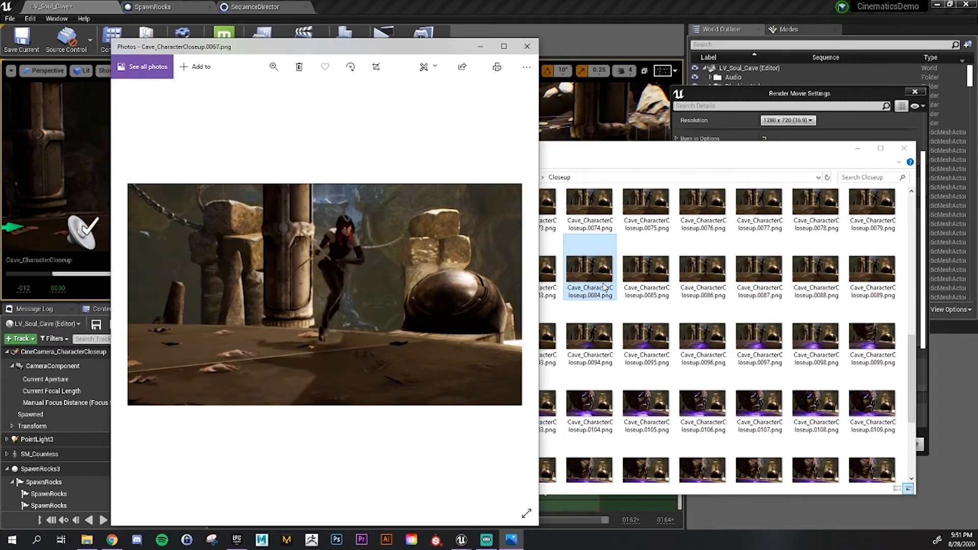
{"action": "key", "text": "Left"}
{"action": "key", "text": "Left"}
{"action": "key", "text": "Left"}
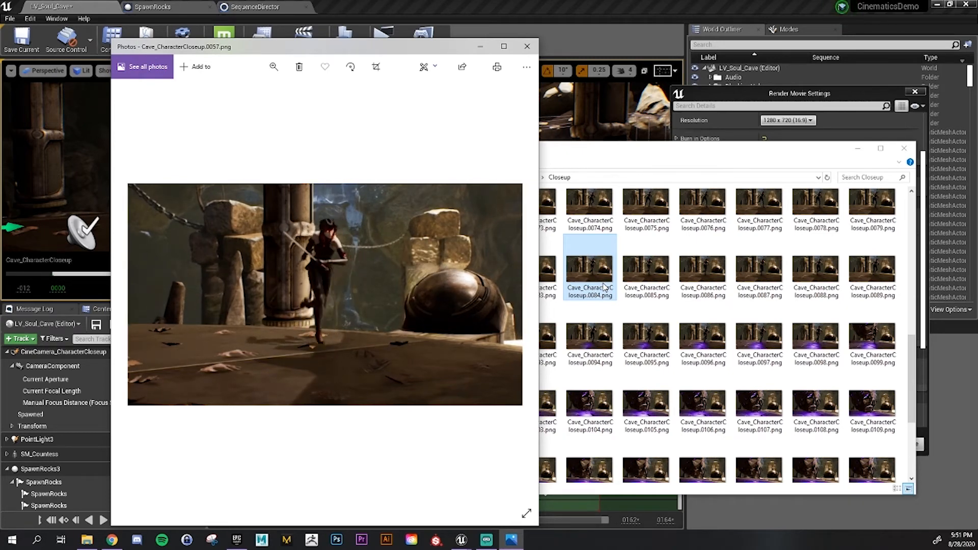
{"action": "key", "text": "Left"}
{"action": "key", "text": "Left"}
{"action": "key", "text": "Left"}
{"action": "key", "text": "Left"}
{"action": "key", "text": "Left"}
{"action": "key", "text": "Left"}
{"action": "key", "text": "Left"}
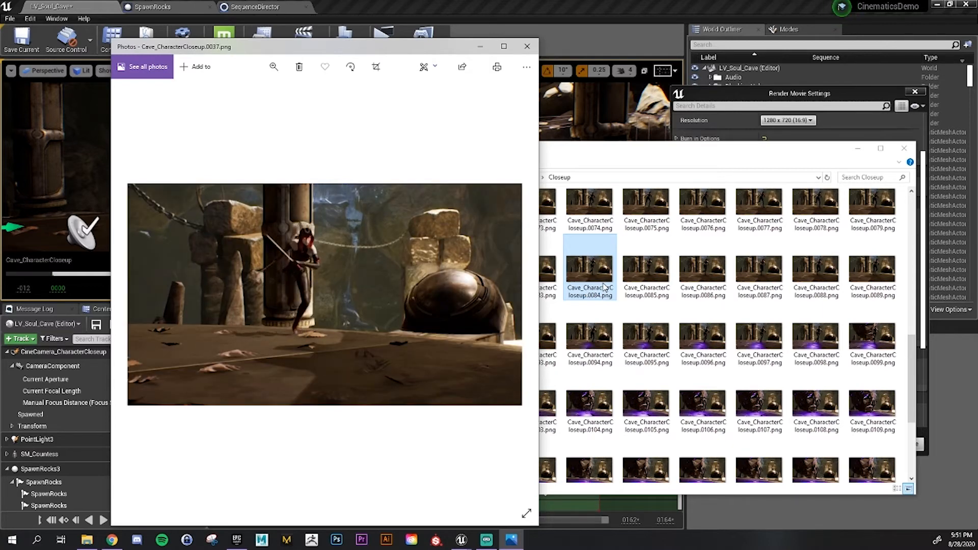
{"action": "key", "text": "Left"}
{"action": "key", "text": "Left"}
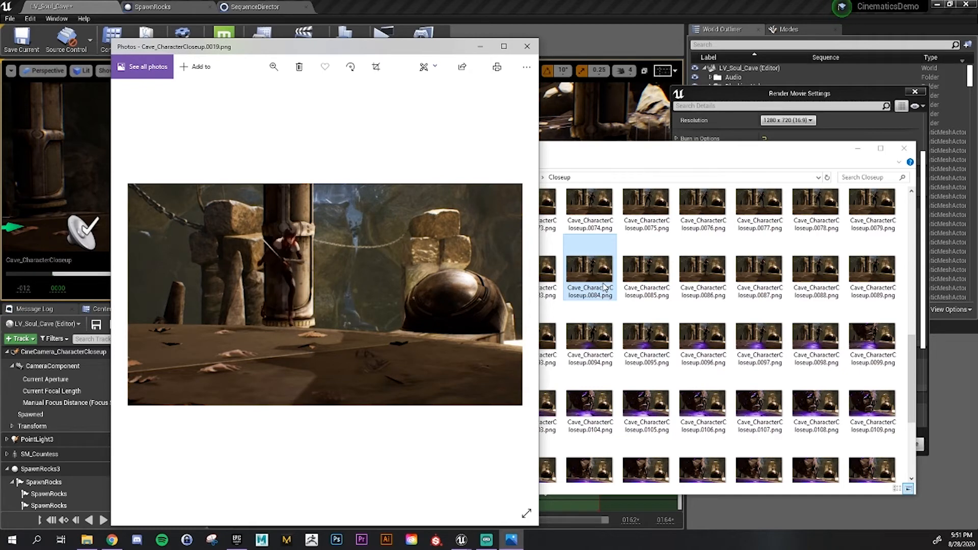
{"action": "key", "text": "Left"}
{"action": "key", "text": "Left"}
{"action": "key", "text": "Left"}
Step forward again through the early rendered frames up to Cave_CharacterCloseup.0036.png, examining the start of the character's run
{"action": "key", "text": "Right"}
{"action": "key", "text": "Right"}
{"action": "key", "text": "Right"}
{"action": "key", "text": "Right"}
{"action": "key", "text": "Right"}
{"action": "key", "text": "Right"}
{"action": "key", "text": "Right"}
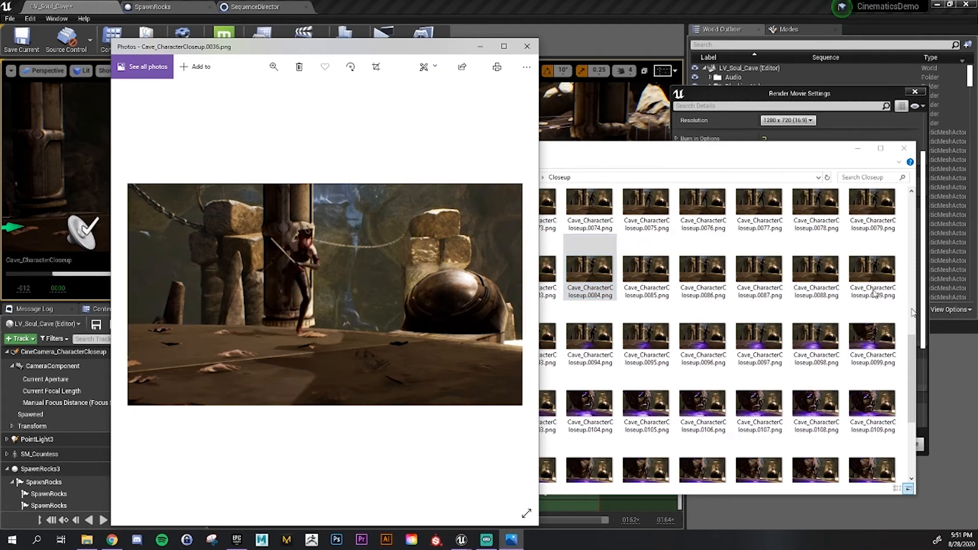
Close the frame preview and reposition the Closeup folder window over the editor
{"action": "left_click", "coordinate": [528, 47]}
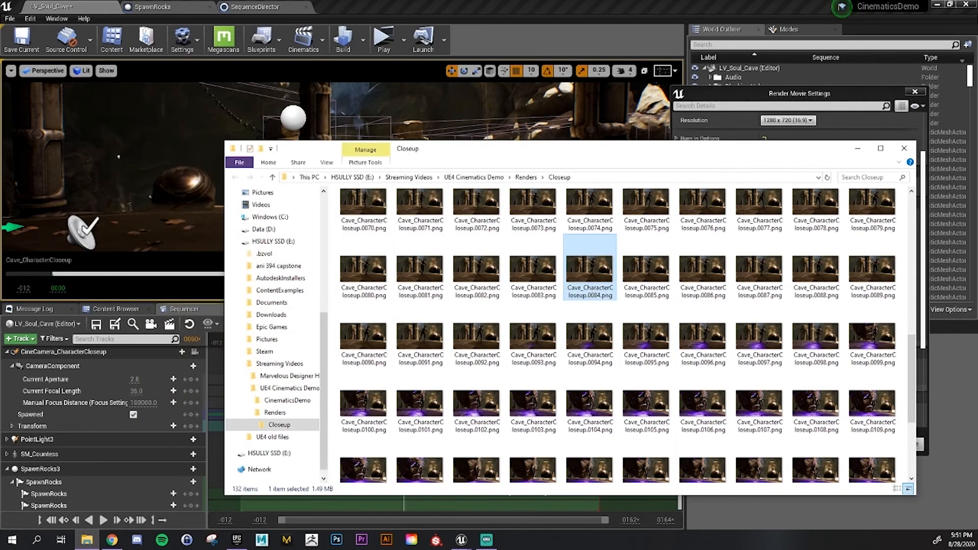
{"action": "left_click_drag", "start_coordinate": [614, 155], "coordinate": [585, 166]}
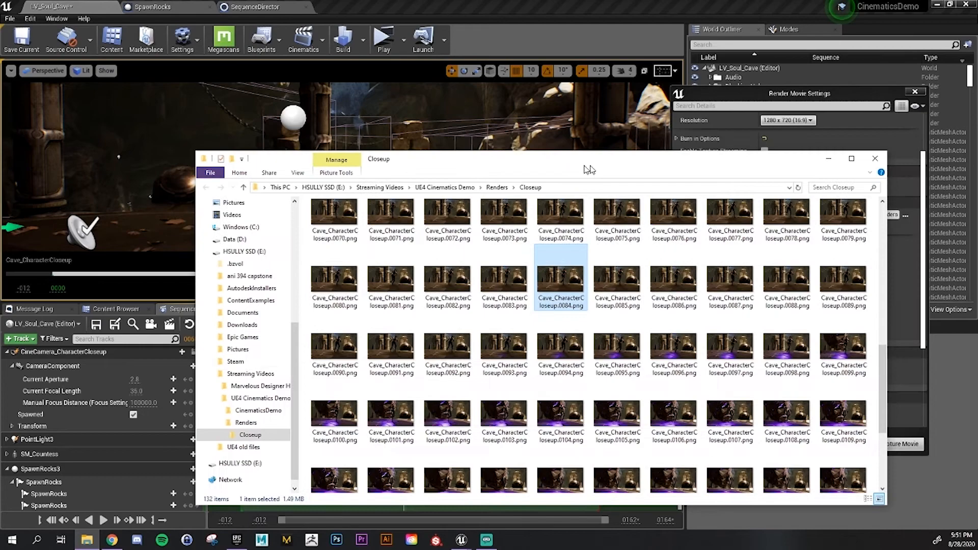
Minimize the Closeup renders folder window and move the Render Movie Settings window aside
{"action": "left_click", "coordinate": [851, 158]}
{"action": "left_click", "coordinate": [940, 12]}
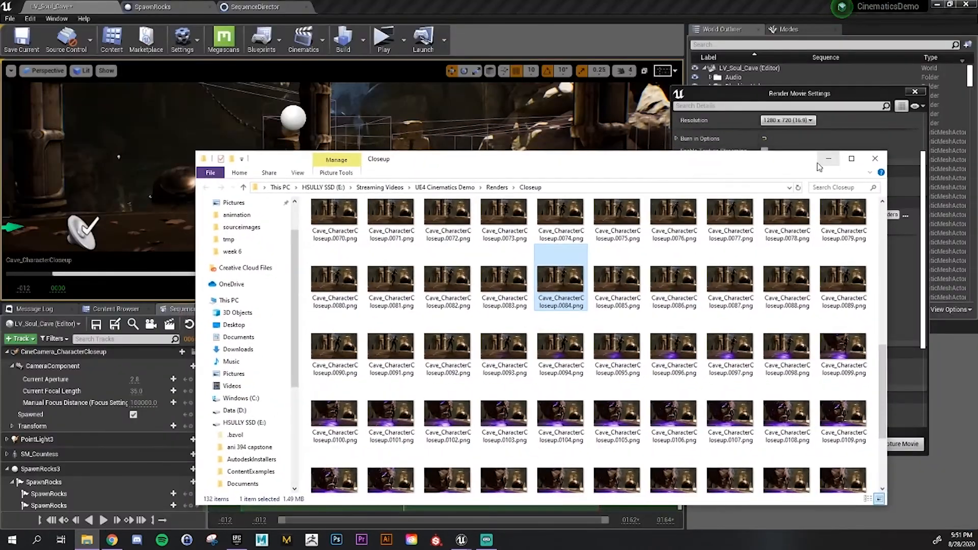
{"action": "left_click", "coordinate": [821, 161]}
{"action": "left_click_drag", "start_coordinate": [809, 95], "coordinate": [825, 94]}
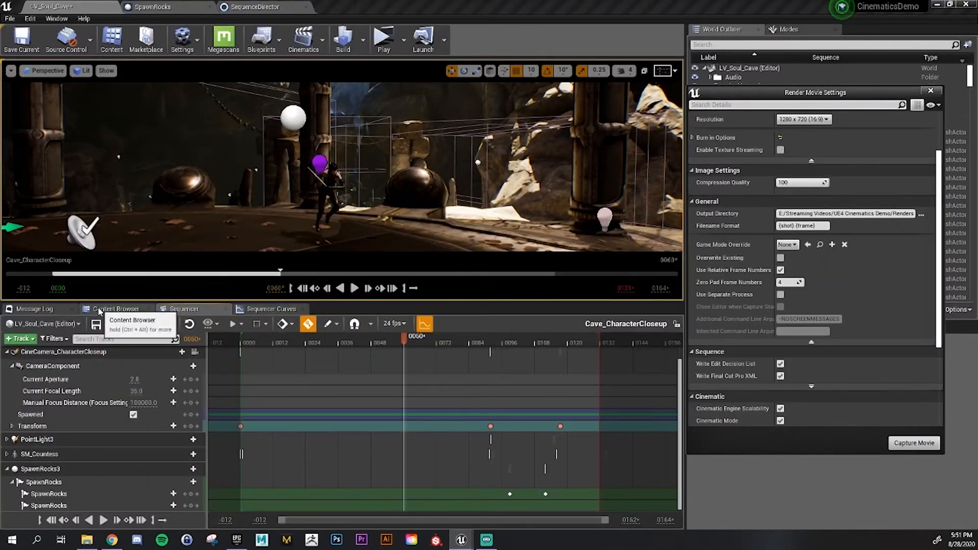
Scrub the Cave_CharacterCloseup sequence back and forth, leaving the playhead at frame 60
{"action": "left_click", "coordinate": [111, 309]}
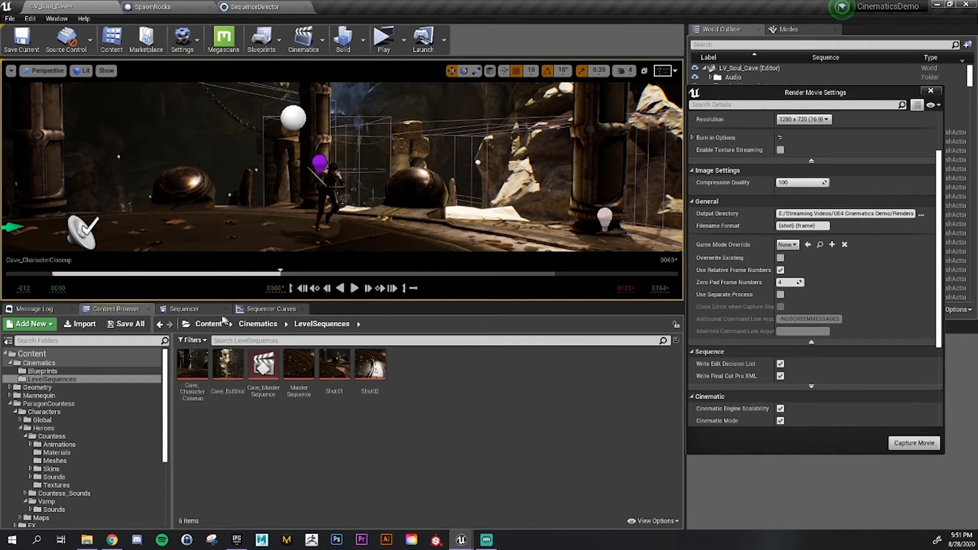
{"action": "left_click", "coordinate": [189, 309]}
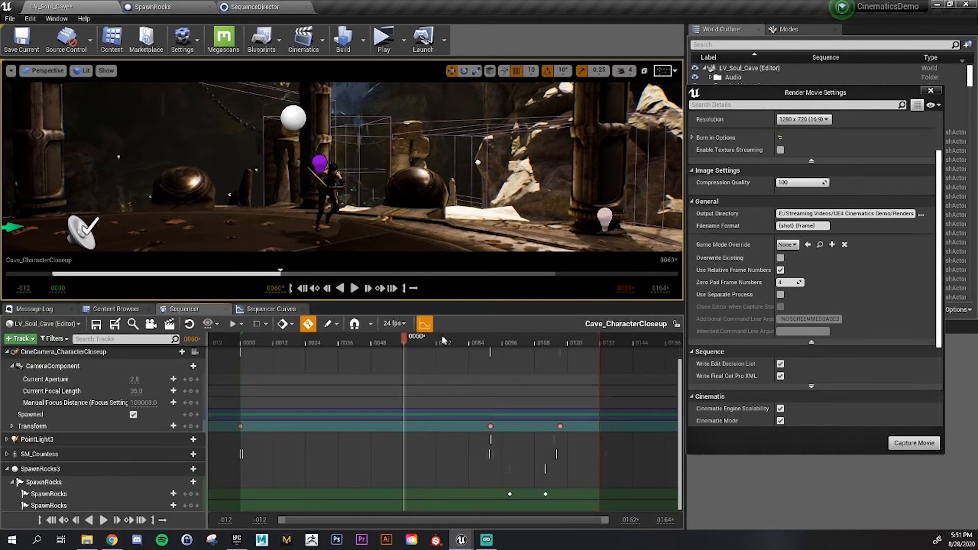
{"action": "left_click", "coordinate": [514, 342]}
{"action": "left_click_drag", "start_coordinate": [530, 345], "coordinate": [395, 378]}
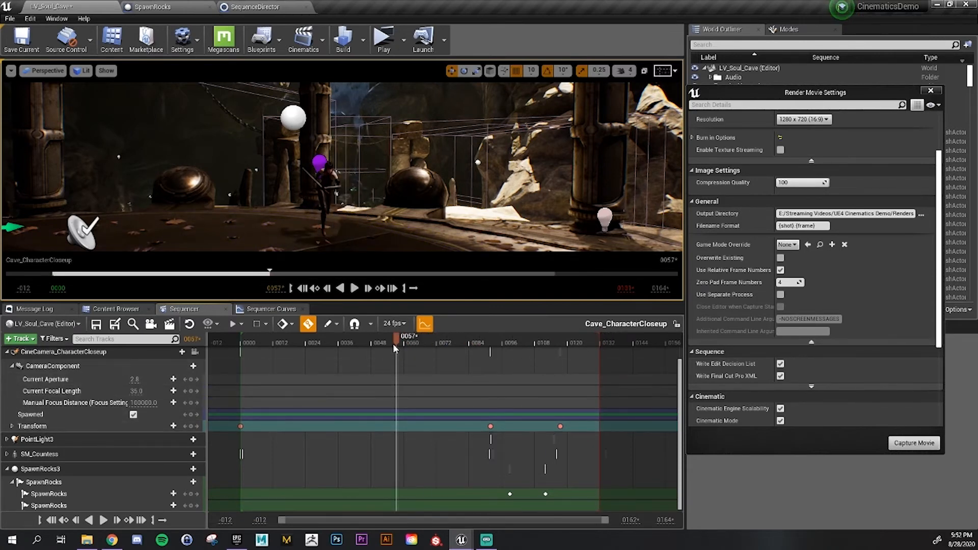
{"action": "mouse_move", "coordinate": [395, 344]}
{"action": "left_mouse_down"}
{"action": "mouse_move", "coordinate": [412, 346]}
{"action": "mouse_move", "coordinate": [403, 351]}
{"action": "left_mouse_up"}
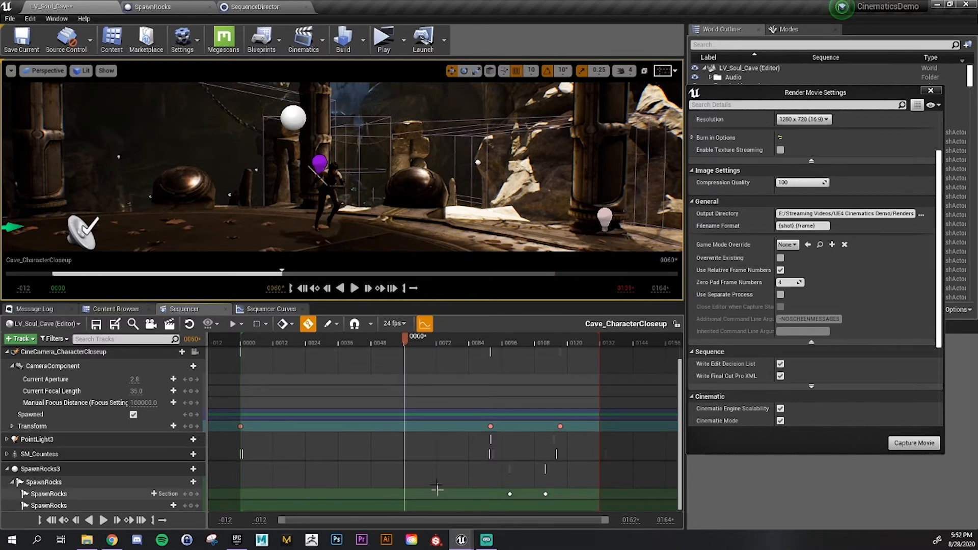
Open the Cave_EstShot level sequence from the LevelSequences folder and scrub its playhead to frame 93
{"action": "left_click", "coordinate": [133, 324]}
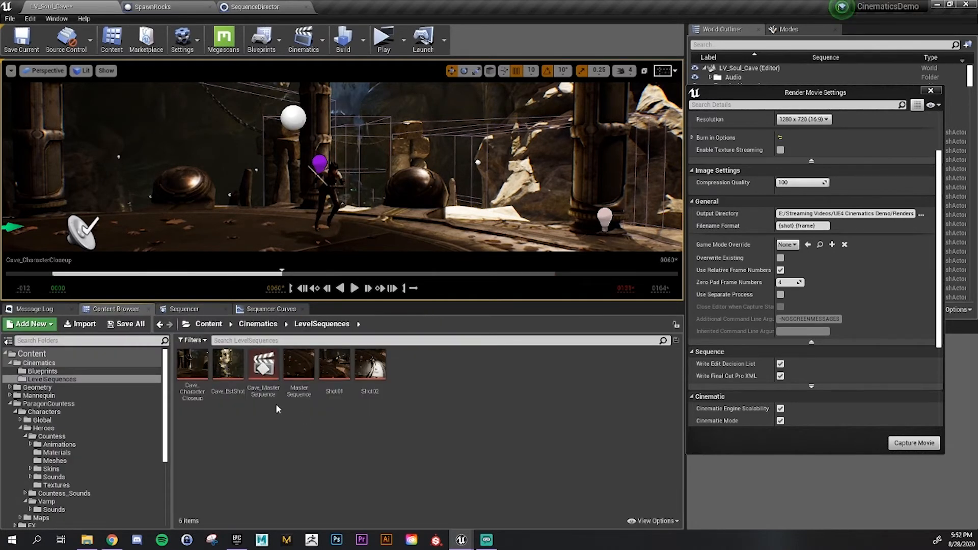
{"action": "double_click", "coordinate": [229, 364]}
{"action": "left_click", "coordinate": [285, 340]}
{"action": "left_click_drag", "start_coordinate": [301, 345], "coordinate": [580, 341]}
{"action": "left_click_drag", "start_coordinate": [522, 519], "coordinate": [596, 520]}
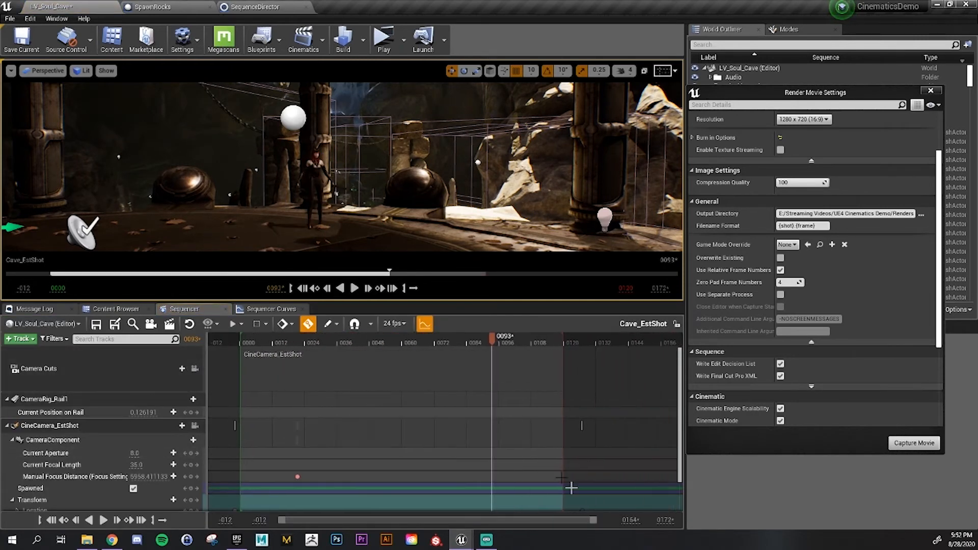
View the scene through CineCamera_EstShot and move the playhead to frame 102
{"action": "left_click", "coordinate": [46, 70]}
{"action": "mouse_move", "coordinate": [61, 177]}
{"action": "left_click", "coordinate": [162, 322]}
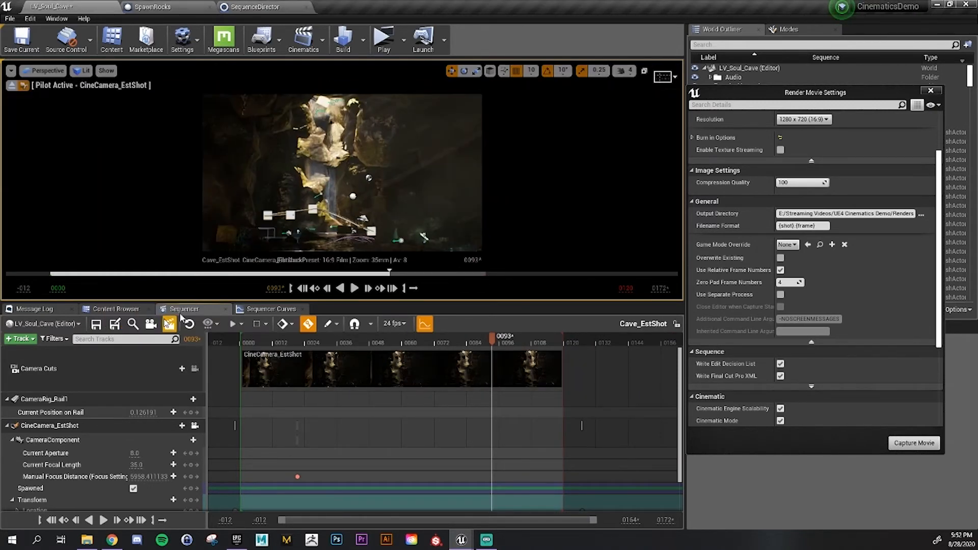
{"action": "left_click_drag", "start_coordinate": [492, 343], "coordinate": [518, 360]}
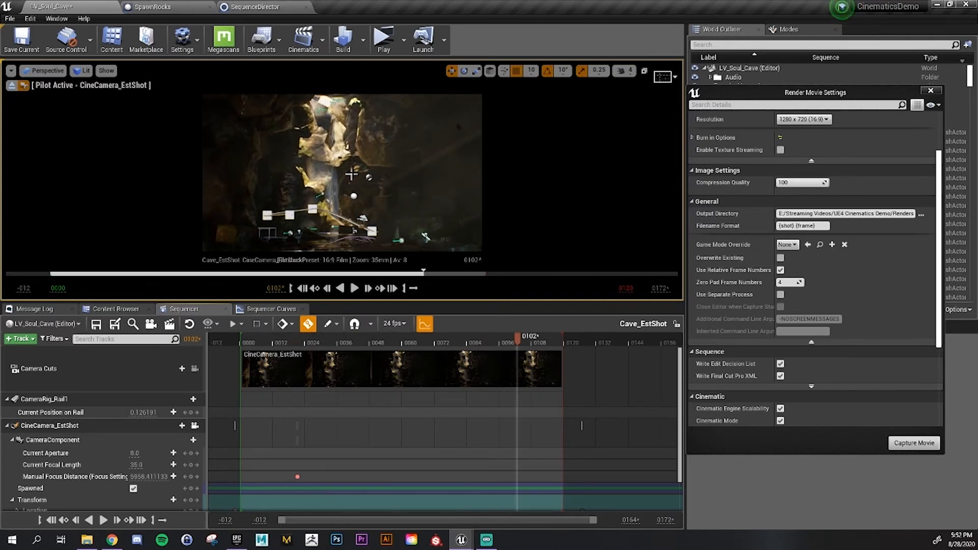
Hide the editor icons with game view, make the viewport taller, and move the playhead to frame 103
{"action": "left_click", "coordinate": [364, 168]}
{"action": "key", "text": "g"}
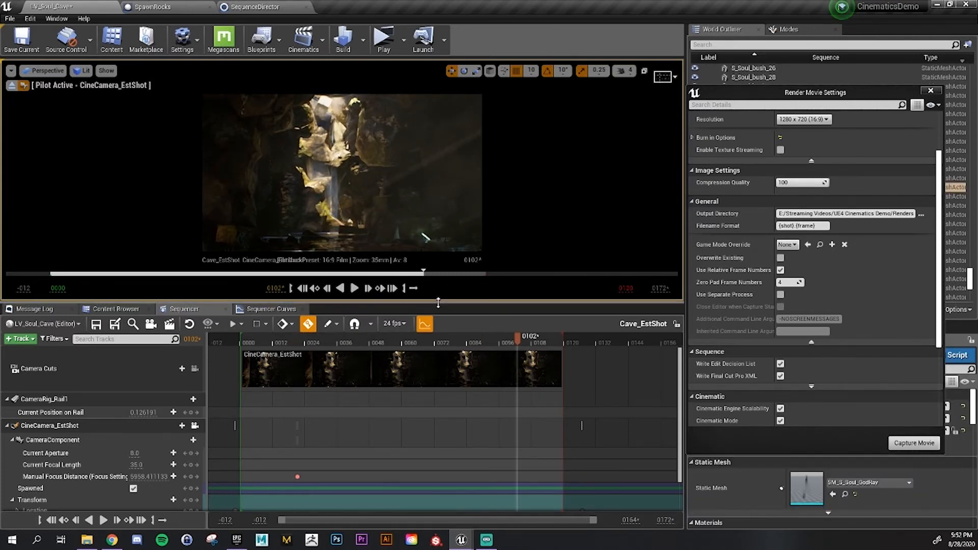
{"action": "left_click_drag", "start_coordinate": [444, 302], "coordinate": [443, 405]}
{"action": "left_click_drag", "start_coordinate": [526, 443], "coordinate": [520, 487]}
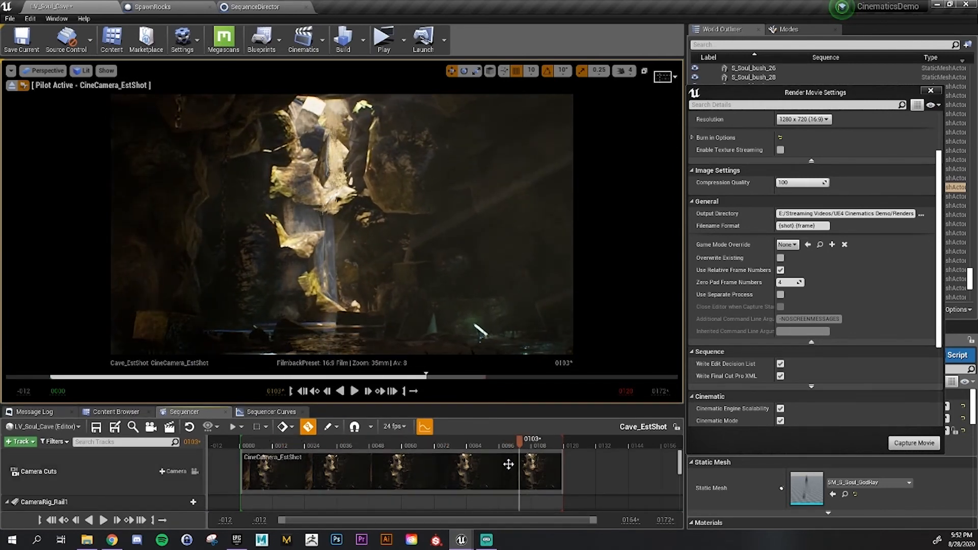
Close the Render Movie Settings window, then widen the viewport and give the Sequencer more height
{"action": "left_click_drag", "start_coordinate": [798, 91], "coordinate": [805, 78]}
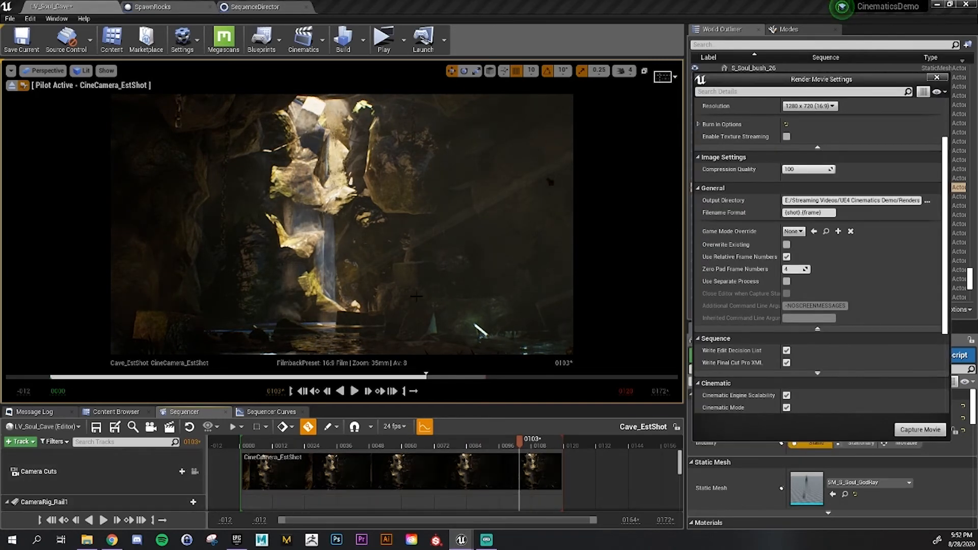
{"action": "left_click_drag", "start_coordinate": [804, 80], "coordinate": [769, 78]}
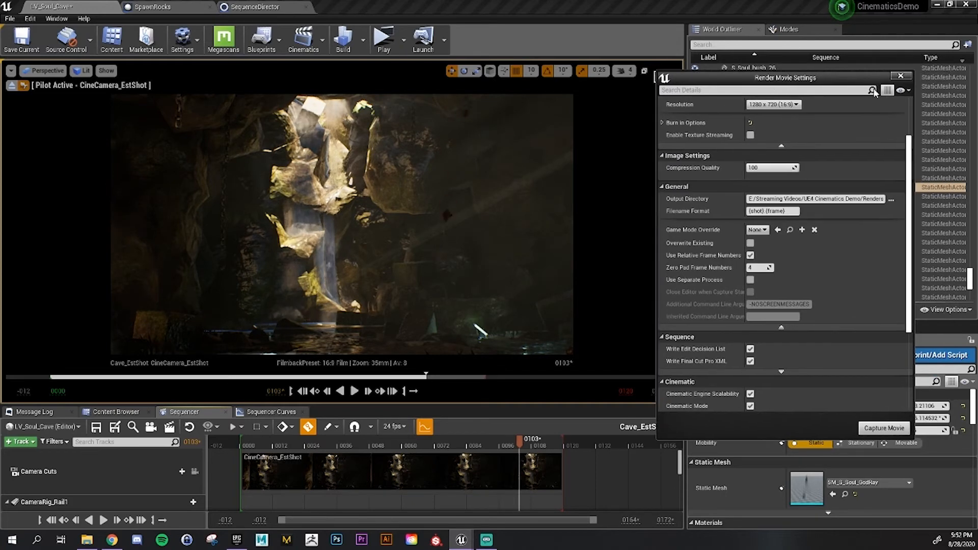
{"action": "left_click", "coordinate": [900, 75]}
{"action": "left_click_drag", "start_coordinate": [586, 405], "coordinate": [594, 357]}
{"action": "left_click_drag", "start_coordinate": [686, 263], "coordinate": [778, 265]}
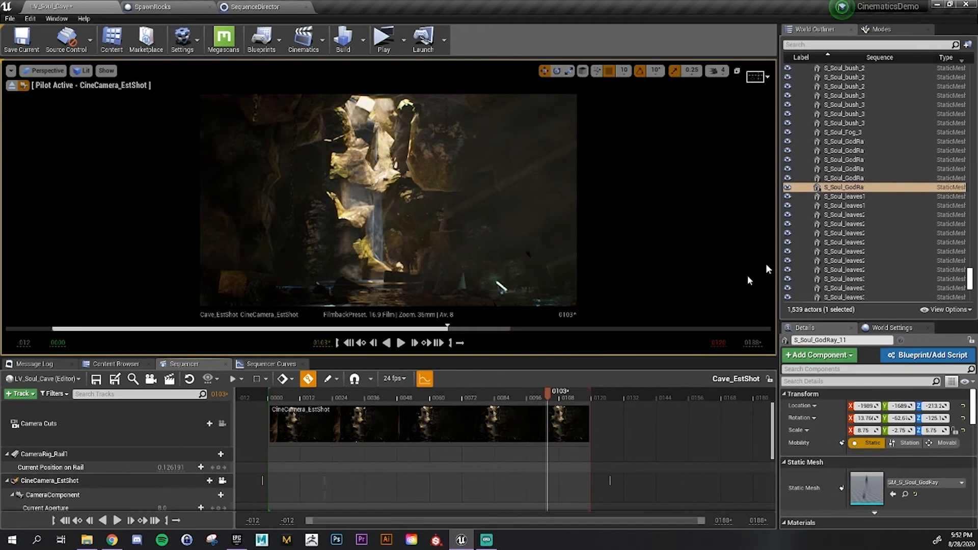
Open the movie render settings for Cave_EstShot and set the output directory to a new Establishing folder inside Renders
{"action": "left_click", "coordinate": [168, 380]}
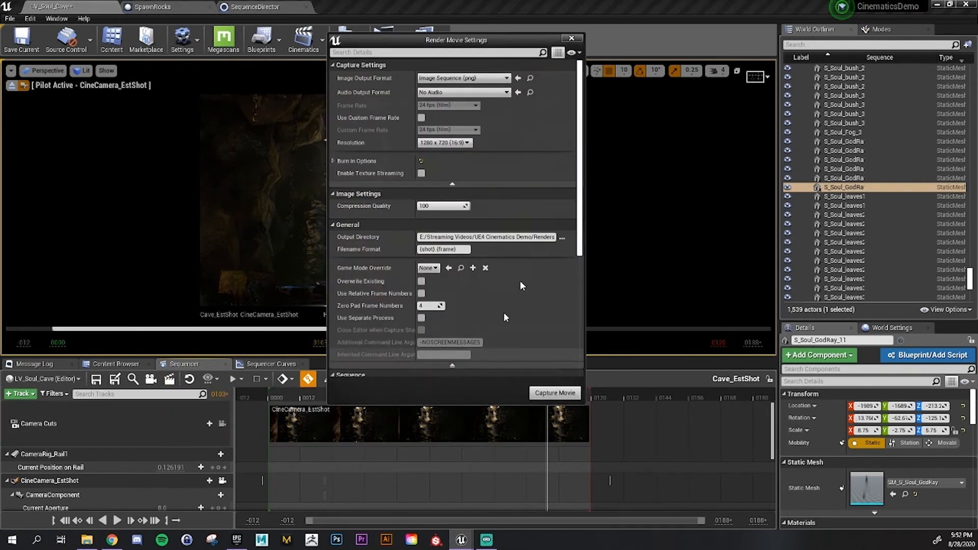
{"action": "left_click", "coordinate": [562, 237]}
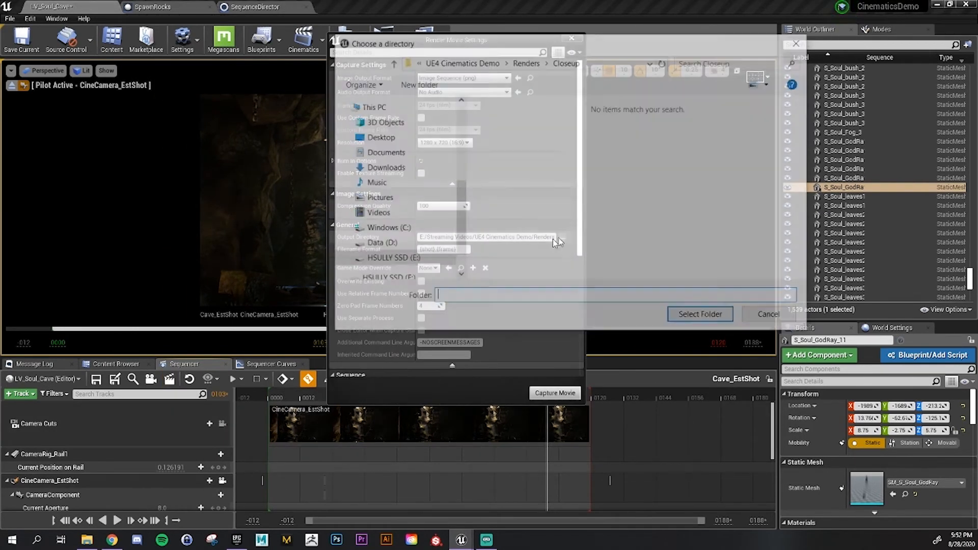
{"action": "left_click", "coordinate": [522, 65]}
{"action": "right_click", "coordinate": [537, 144]}
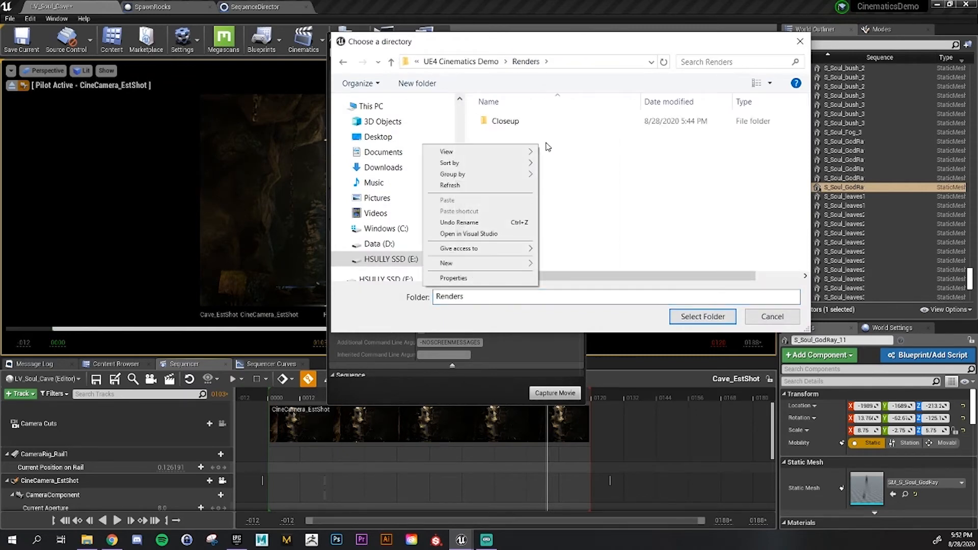
{"action": "left_click", "coordinate": [552, 144]}
{"action": "left_click", "coordinate": [430, 86]}
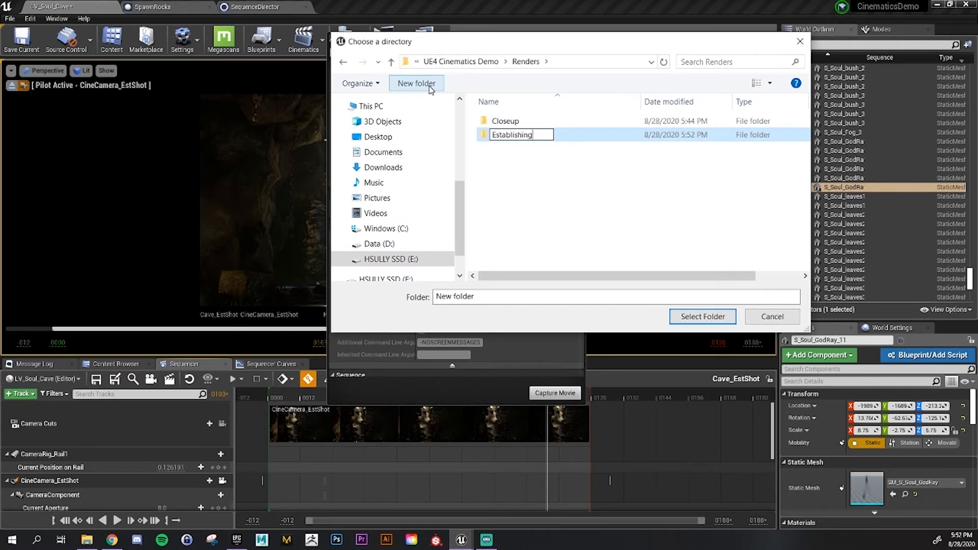
{"action": "type", "text": "Establishing"}
{"action": "key", "text": "Return"}
{"action": "double_click", "coordinate": [597, 145]}
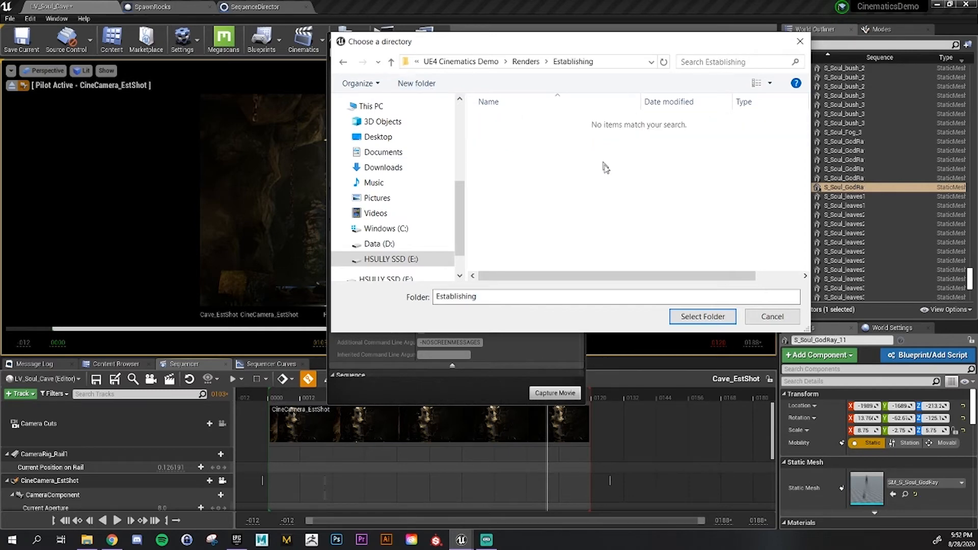
{"action": "left_click", "coordinate": [701, 316]}
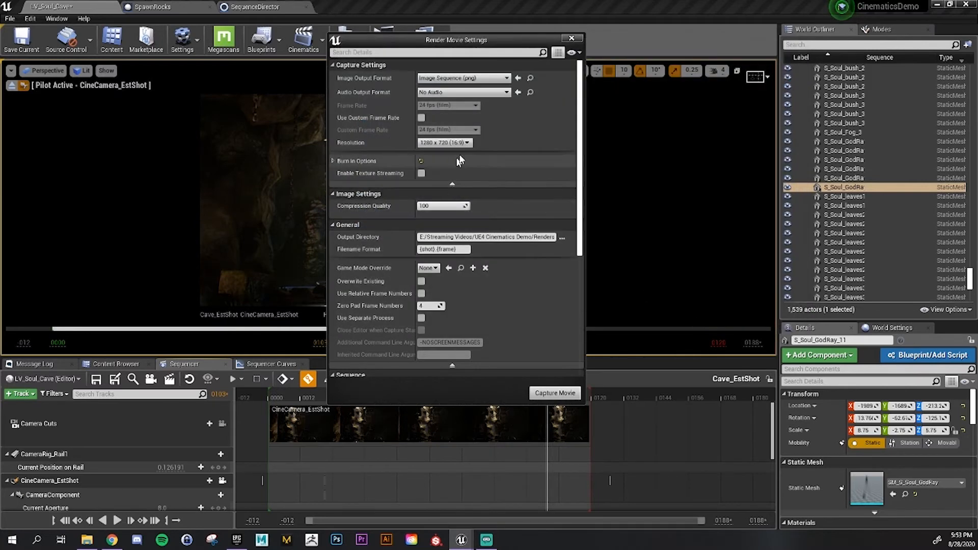
Capture the Cave_EstShot movie, saving the LV_Soul_Cave level, and bring up the Movie Render preview window
{"action": "scroll", "coordinate": [504, 230], "scroll_direction": "down", "scroll_amount": 5}
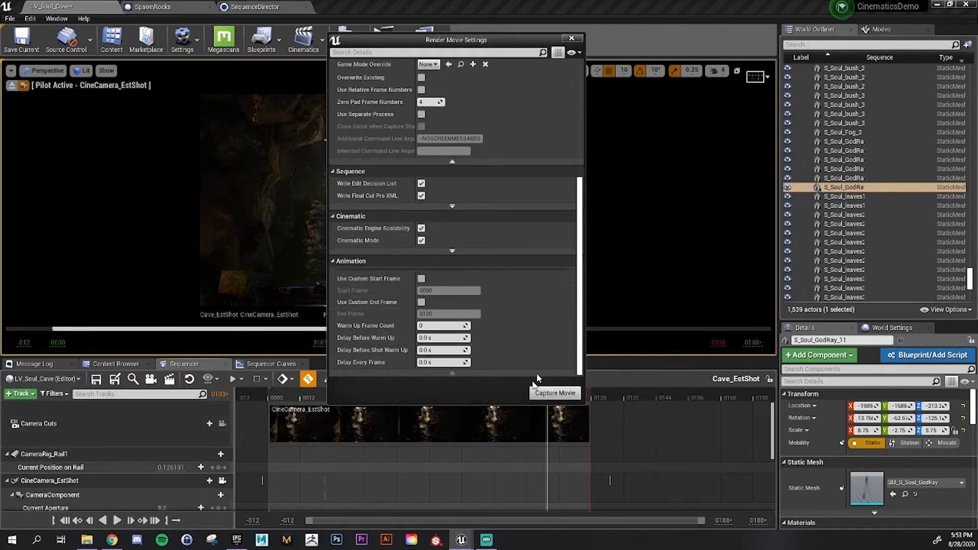
{"action": "left_click", "coordinate": [551, 393]}
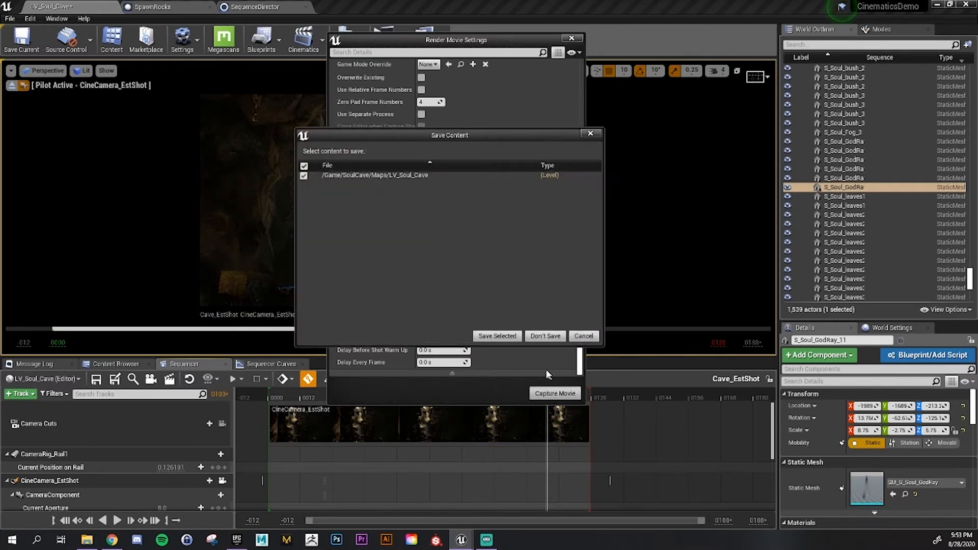
{"action": "left_click", "coordinate": [496, 337]}
{"action": "mouse_move", "coordinate": [461, 546]}
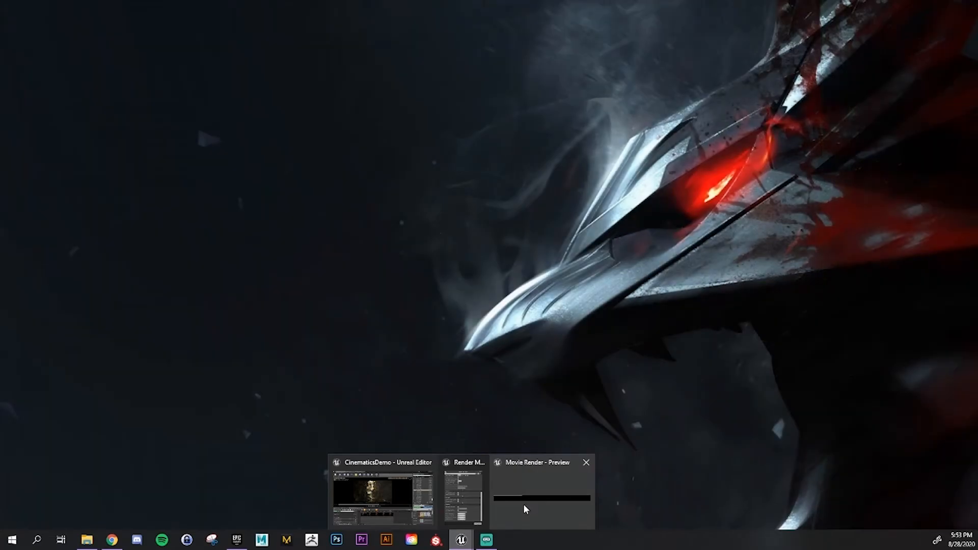
{"action": "left_click", "coordinate": [525, 504]}
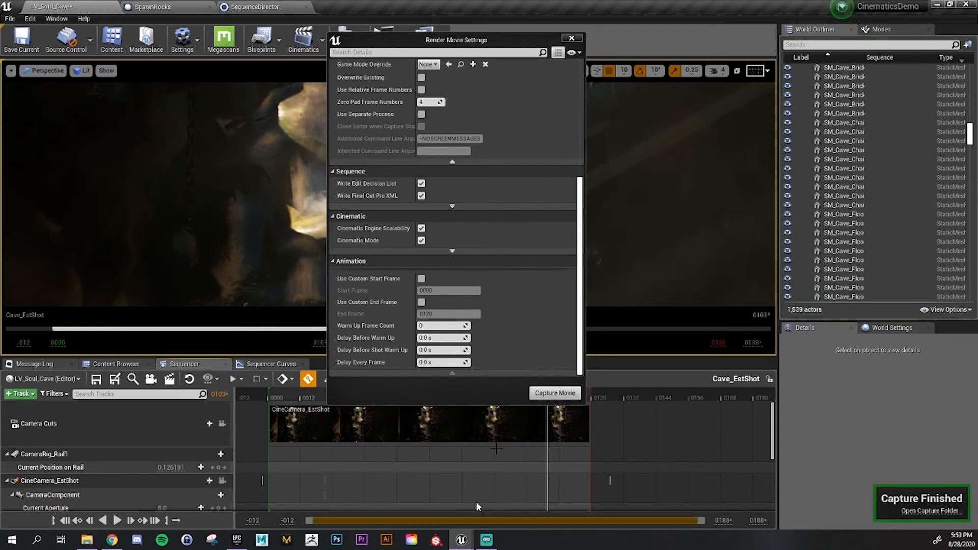
Open the finished capture's folder and view the rendered frame Cave_EstShot.0002.png
{"action": "left_click", "coordinate": [930, 510]}
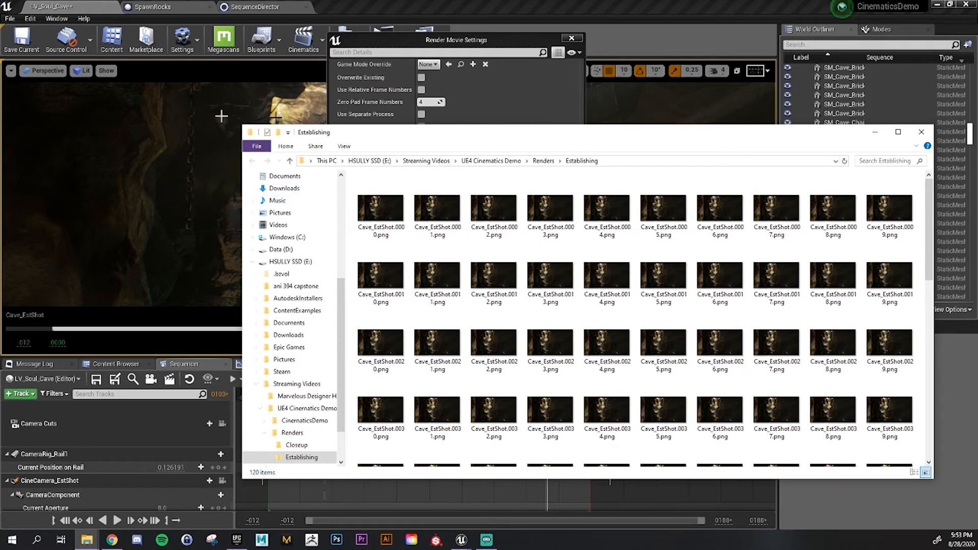
{"action": "left_click_drag", "start_coordinate": [415, 144], "coordinate": [325, 116]}
{"action": "double_click", "coordinate": [296, 178]}
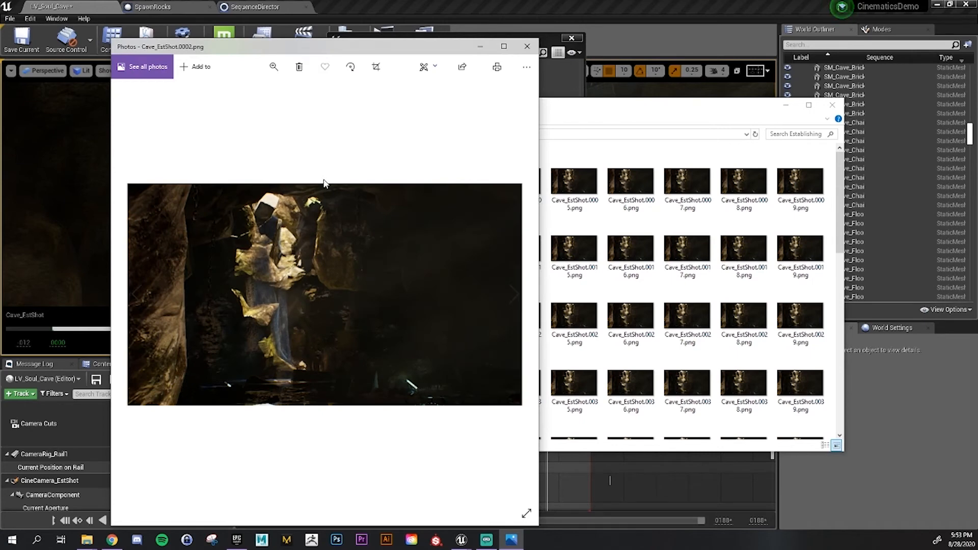
Step forward through the rendered Cave_EstShot frames from 0002 past 0082 to check the camera move
{"action": "key", "text": "Right"}
{"action": "key", "text": "Right"}
{"action": "key", "text": "Right"}
{"action": "key", "text": "Right"}
{"action": "key", "text": "Right"}
{"action": "key", "text": "Right"}
{"action": "key", "text": "Right"}
{"action": "key", "text": "Right"}
{"action": "key", "text": "Right"}
{"action": "key", "text": "Right"}
{"action": "key", "text": "Right"}
{"action": "key", "text": "Right"}
{"action": "key", "text": "Right"}
{"action": "key", "text": "Right"}
{"action": "key", "text": "Right"}
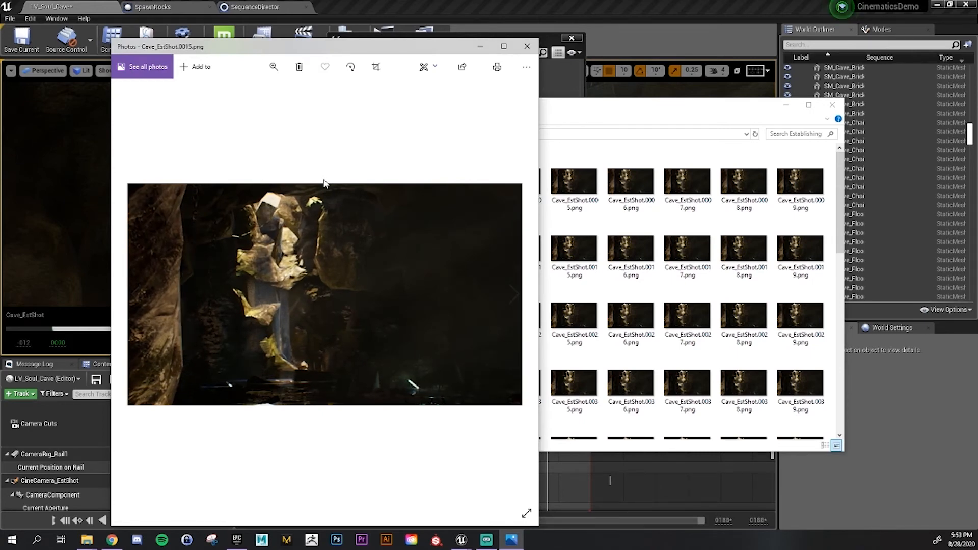
{"action": "key", "text": "Right"}
{"action": "key", "text": "Right"}
{"action": "key", "text": "Right"}
{"action": "key", "text": "Right"}
{"action": "key", "text": "Right"}
{"action": "key", "text": "Right"}
{"action": "key", "text": "Right"}
{"action": "key", "text": "Right"}
{"action": "key", "text": "Right"}
{"action": "key", "text": "Right"}
{"action": "key", "text": "Right"}
{"action": "key", "text": "Right"}
{"action": "key", "text": "Right"}
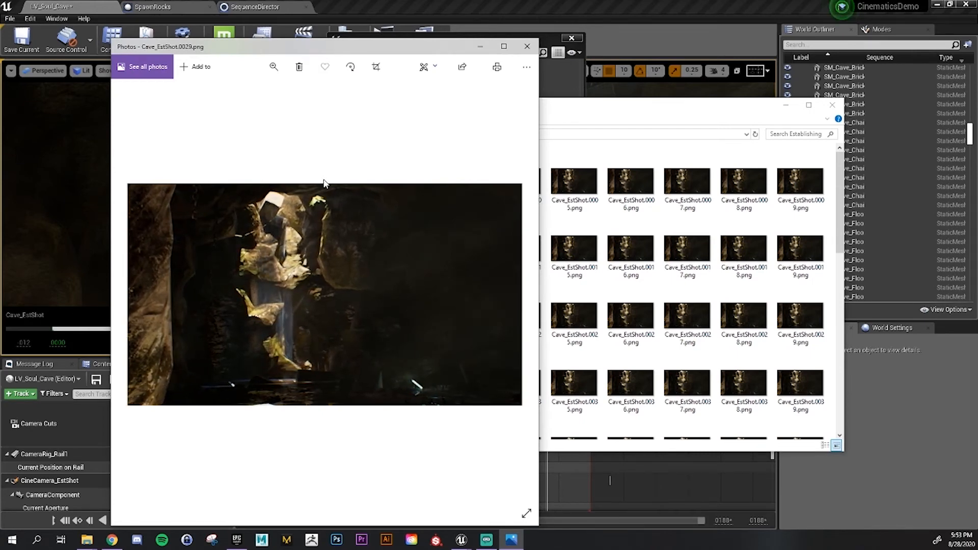
{"action": "key", "text": "Right"}
{"action": "key", "text": "Right"}
{"action": "key", "text": "Right"}
{"action": "key", "text": "Right"}
{"action": "key", "text": "Right"}
{"action": "key", "text": "Right"}
{"action": "key", "text": "Right"}
{"action": "key", "text": "Right"}
{"action": "key", "text": "Right"}
{"action": "key", "text": "Right"}
{"action": "key", "text": "Right"}
{"action": "key", "text": "Right"}
{"action": "key", "text": "Right"}
{"action": "key", "text": "Right"}
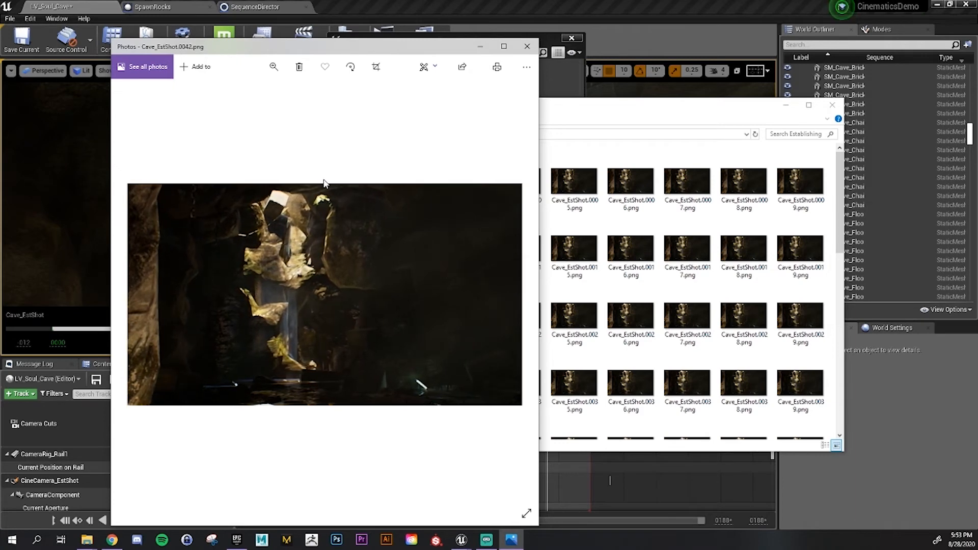
{"action": "key", "text": "Right"}
{"action": "key", "text": "Right"}
{"action": "key", "text": "Right"}
{"action": "key", "text": "Right"}
{"action": "key", "text": "Right"}
{"action": "key", "text": "Right"}
{"action": "key", "text": "Right"}
{"action": "key", "text": "Right"}
{"action": "key", "text": "Right"}
{"action": "key", "text": "Right"}
{"action": "key", "text": "Right"}
{"action": "key", "text": "Right"}
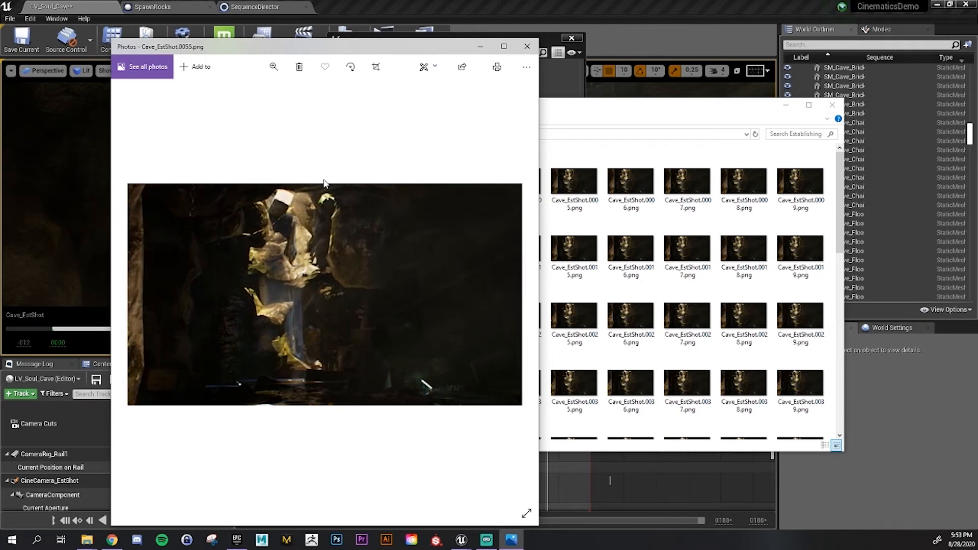
{"action": "key", "text": "Right"}
{"action": "key", "text": "Right"}
{"action": "key", "text": "Right"}
{"action": "key", "text": "Right"}
{"action": "key", "text": "Right"}
{"action": "key", "text": "Right"}
{"action": "key", "text": "Right"}
{"action": "key", "text": "Right"}
{"action": "key", "text": "Right"}
{"action": "key", "text": "Right"}
{"action": "key", "text": "Right"}
{"action": "key", "text": "Right"}
{"action": "key", "text": "Right"}
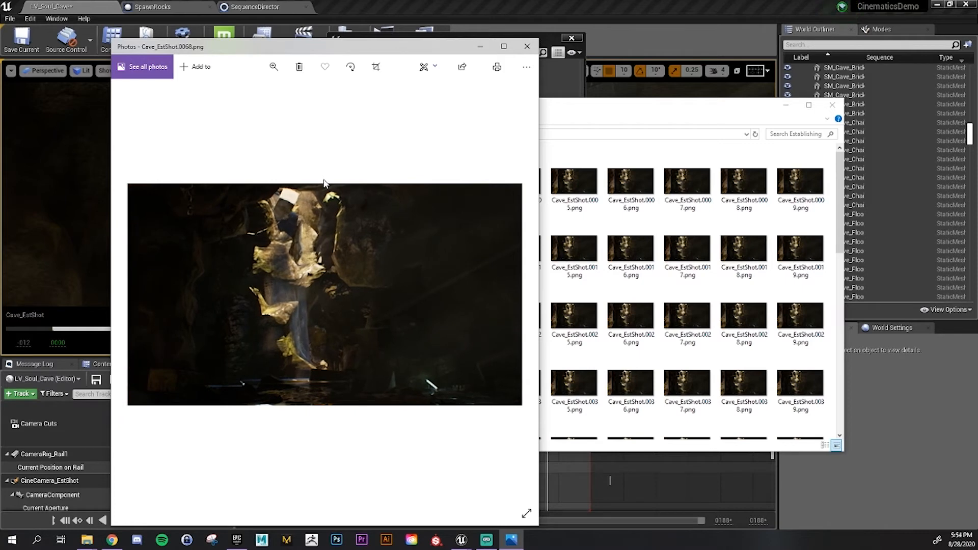
{"action": "key", "text": "Right"}
{"action": "key", "text": "Right"}
{"action": "key", "text": "Right"}
{"action": "key", "text": "Right"}
{"action": "key", "text": "Right"}
{"action": "key", "text": "Right"}
{"action": "key", "text": "Right"}
{"action": "key", "text": "Right"}
{"action": "key", "text": "Right"}
{"action": "key", "text": "Right"}
{"action": "key", "text": "Right"}
{"action": "key", "text": "Right"}
{"action": "key", "text": "Right"}
{"action": "key", "text": "Right"}
{"action": "key", "text": "Right"}
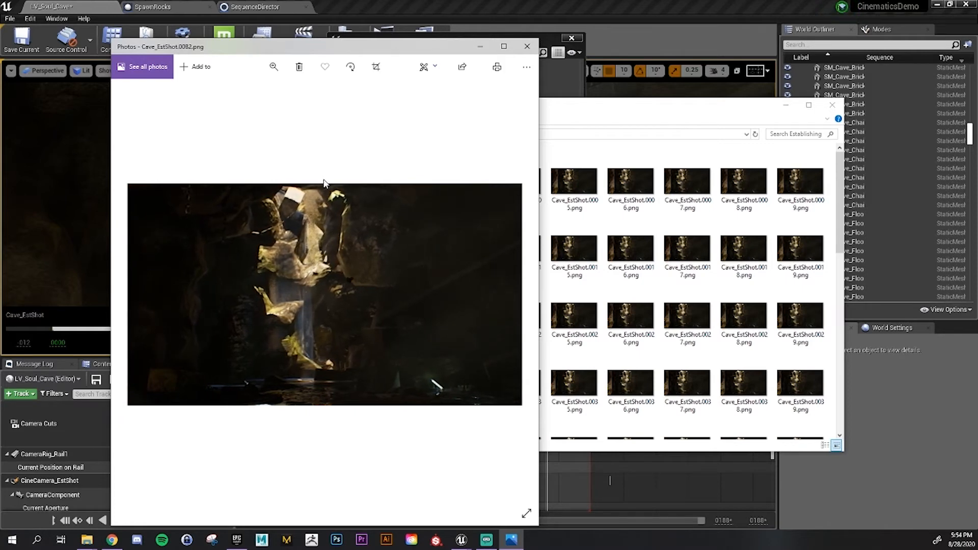
{"action": "key", "text": "Right"}
{"action": "key", "text": "Right"}
{"action": "key", "text": "Right"}
{"action": "key", "text": "Right"}
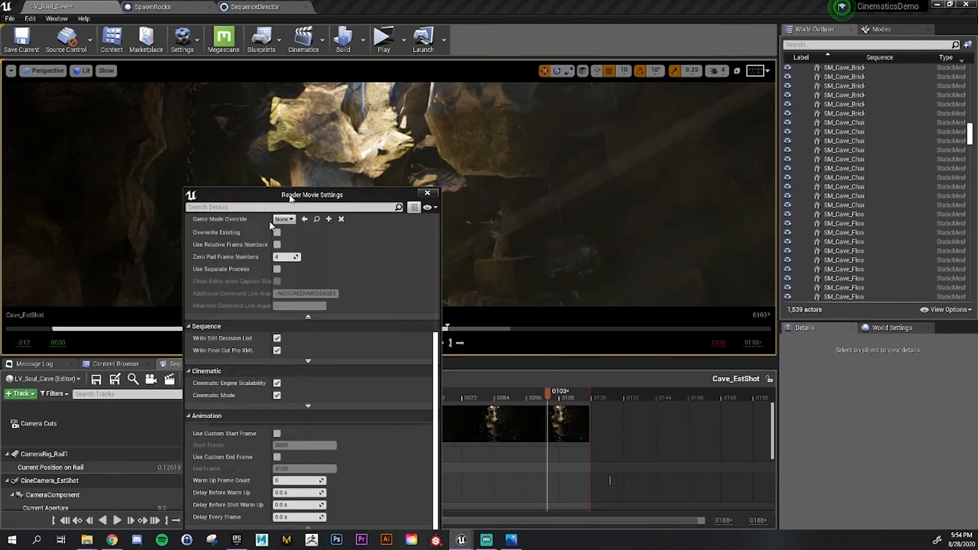
Look through the placed camera CineCamera_EstShot in the level viewport, moving the Render Movie Settings window aside
{"action": "left_click_drag", "start_coordinate": [289, 198], "coordinate": [161, 316]}
{"action": "left_click", "coordinate": [45, 71]}
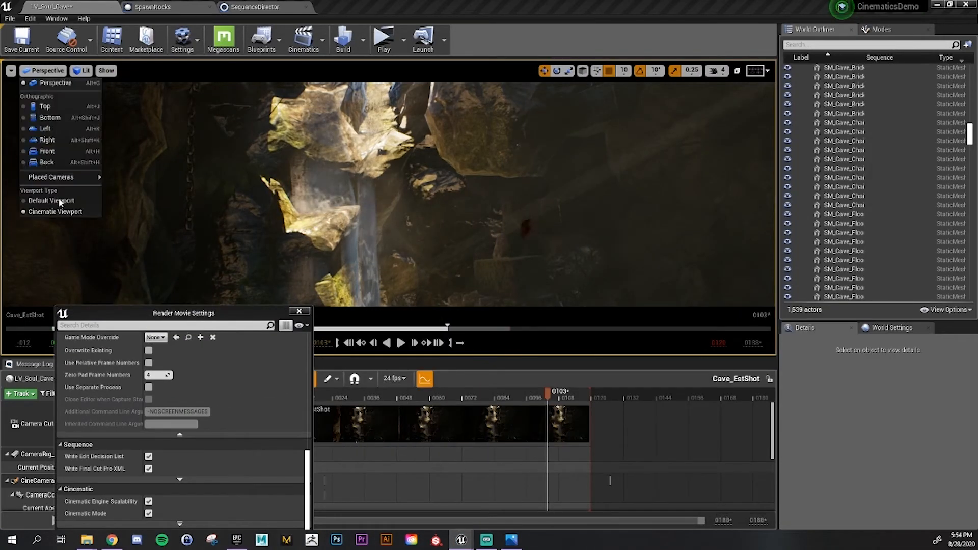
{"action": "mouse_move", "coordinate": [61, 177]}
{"action": "left_click", "coordinate": [148, 322]}
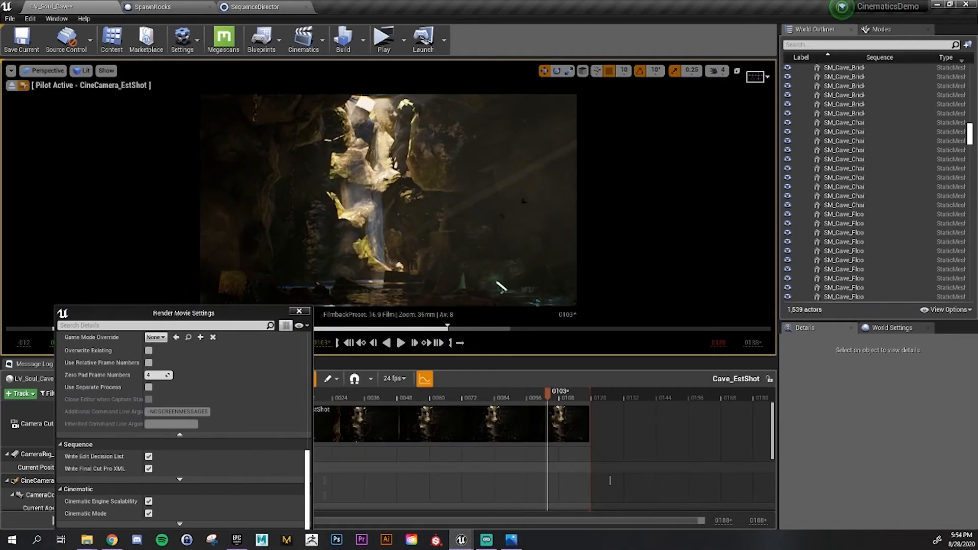
Place the rendered frame Cave_EstShot.0090.png beside the viewport and close the Render Movie Settings window
{"action": "mouse_move", "coordinate": [86, 540]}
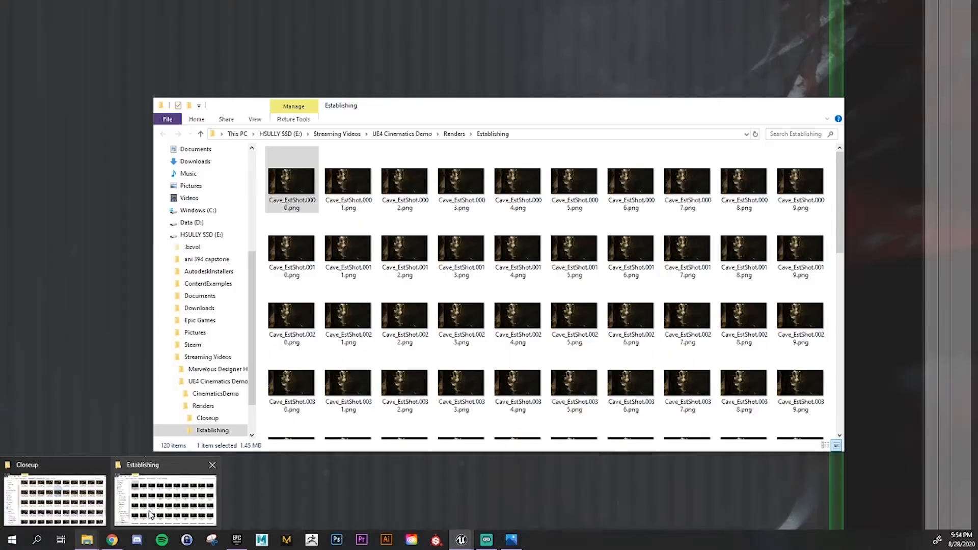
{"action": "left_click", "coordinate": [168, 494]}
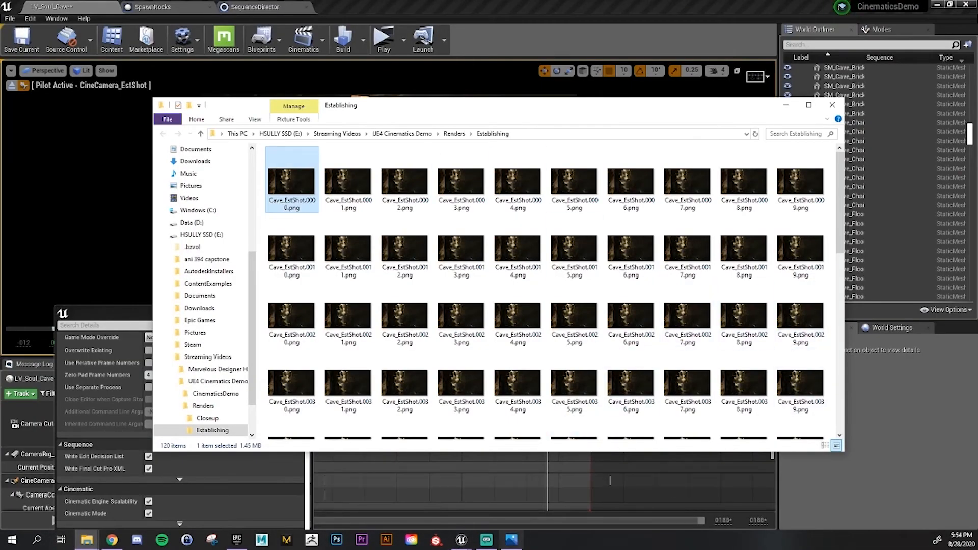
{"action": "left_click", "coordinate": [785, 106]}
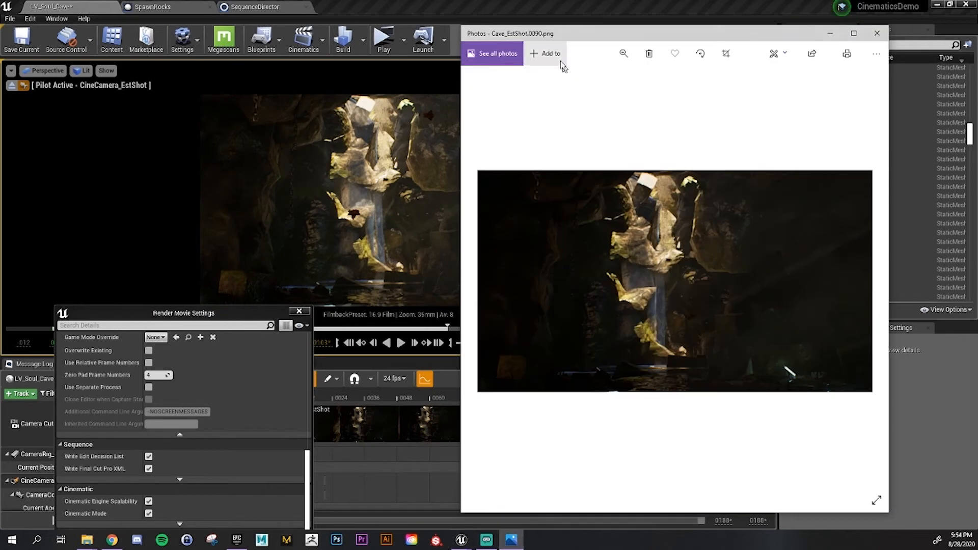
{"action": "left_click_drag", "start_coordinate": [584, 41], "coordinate": [658, 16]}
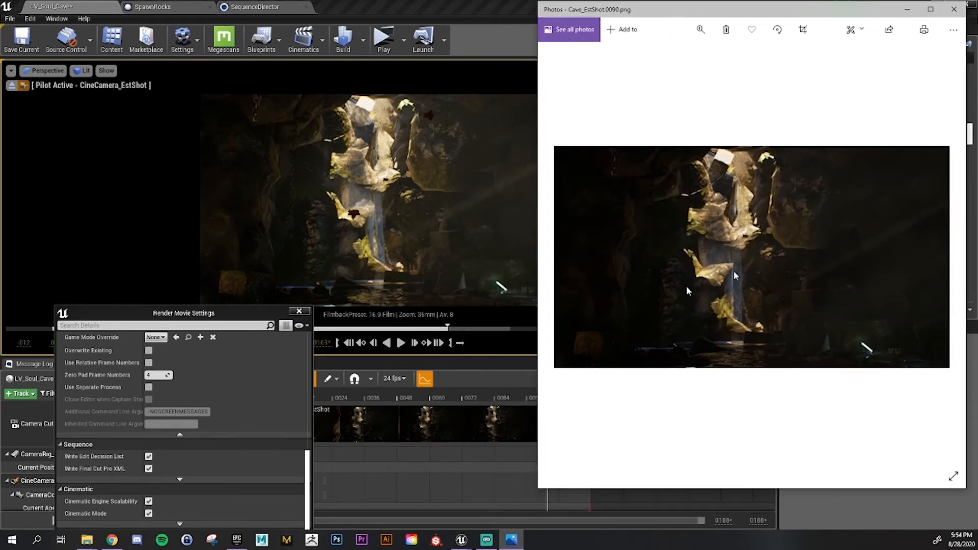
{"action": "left_click_drag", "start_coordinate": [256, 314], "coordinate": [289, 203]}
{"action": "left_click", "coordinate": [332, 200]}
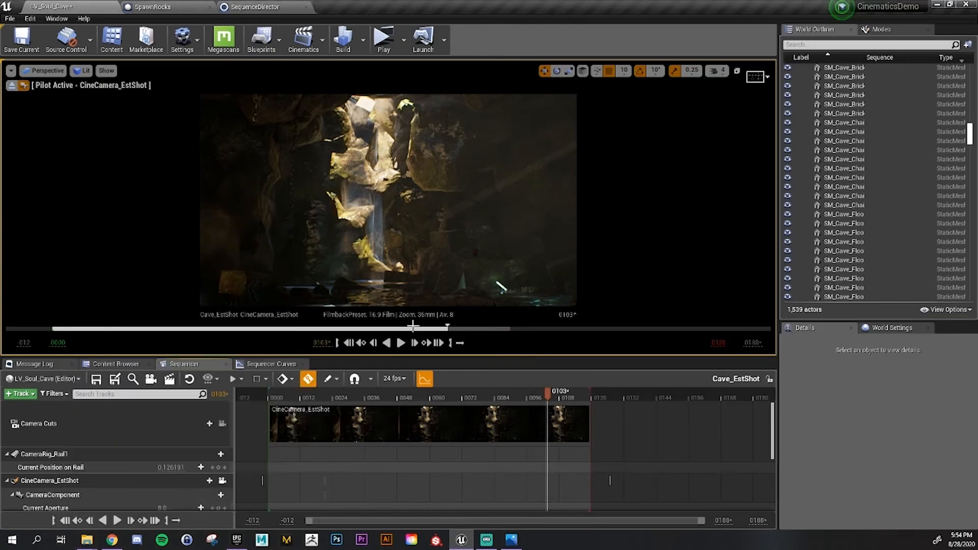
Compare the rendered Cave_EstShot frames 0090 to 0098 with the live camera view side by side, and minimise the photo viewer
{"action": "left_click", "coordinate": [518, 542]}
{"action": "left_click_drag", "start_coordinate": [679, 20], "coordinate": [668, 36]}
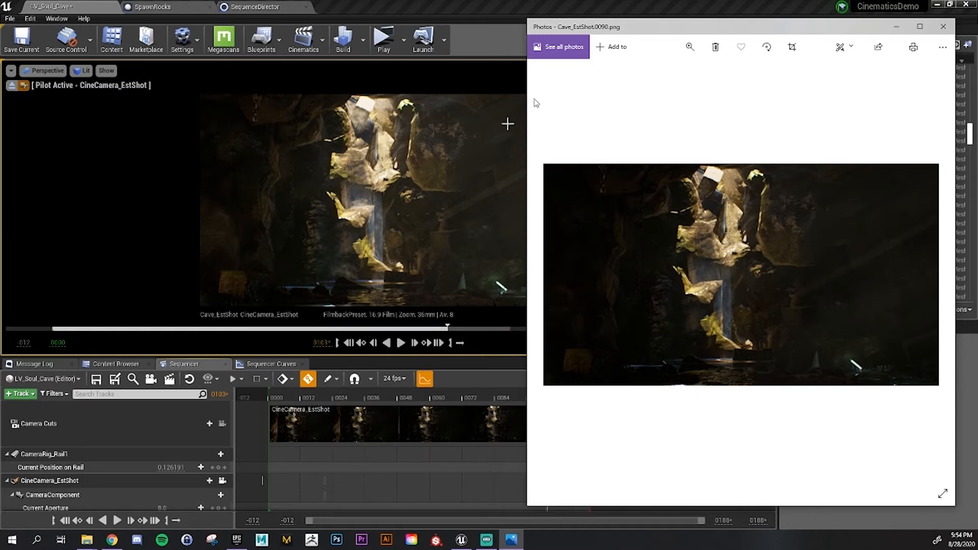
{"action": "left_click_drag", "start_coordinate": [591, 29], "coordinate": [592, 18]}
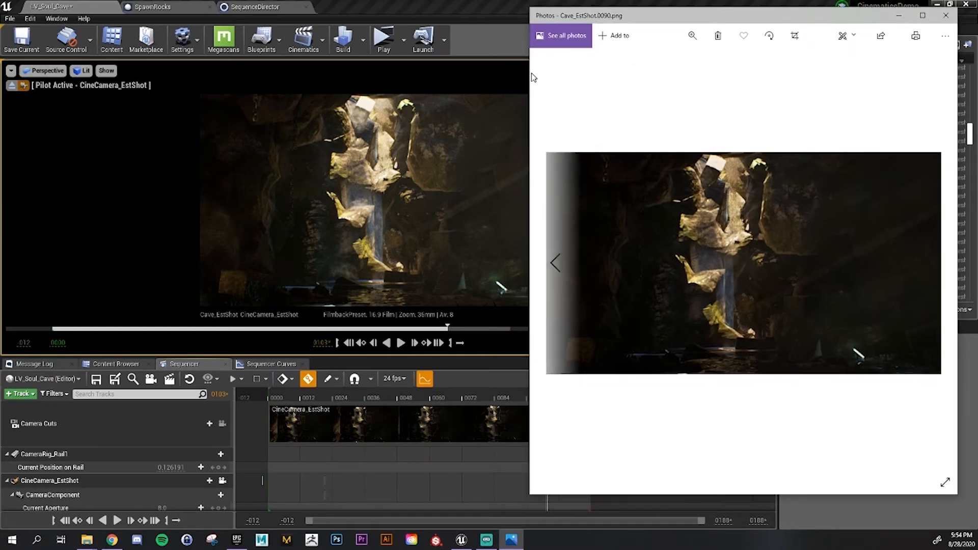
{"action": "left_click_drag", "start_coordinate": [530, 76], "coordinate": [589, 65]}
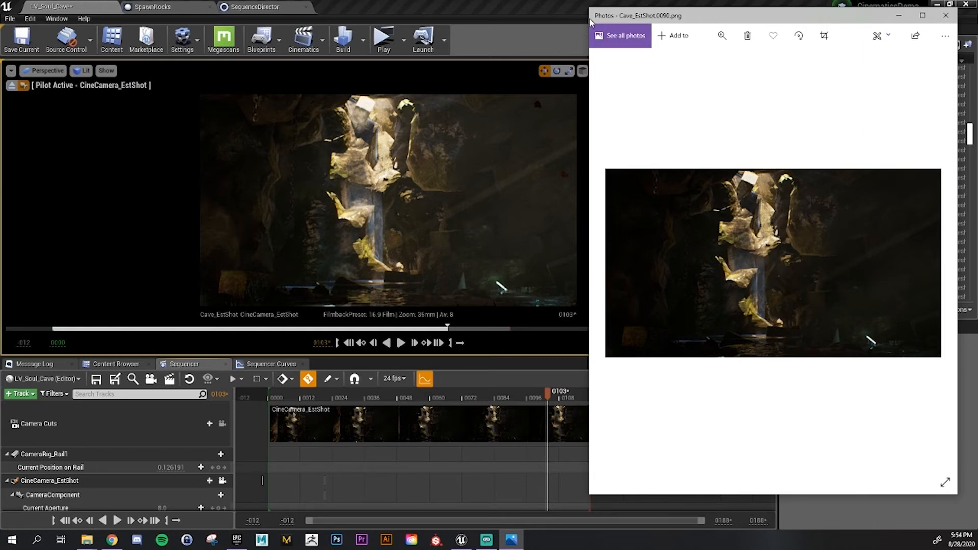
{"action": "mouse_move", "coordinate": [587, 18]}
{"action": "left_mouse_down"}
{"action": "mouse_move", "coordinate": [602, 18]}
{"action": "mouse_move", "coordinate": [594, 18]}
{"action": "left_mouse_up"}
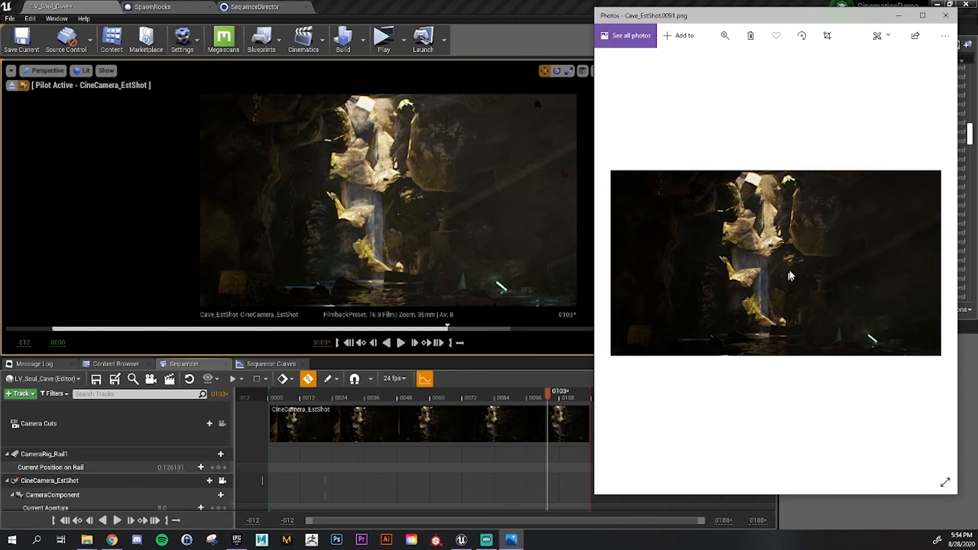
{"action": "scroll", "coordinate": [794, 268], "scroll_direction": "down", "scroll_amount": 5}
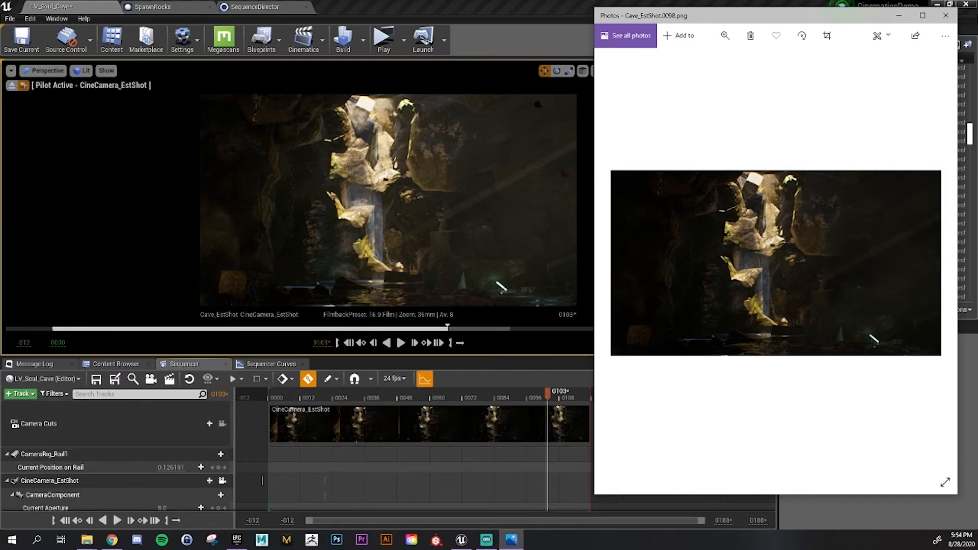
{"action": "key", "text": "alt+Tab"}
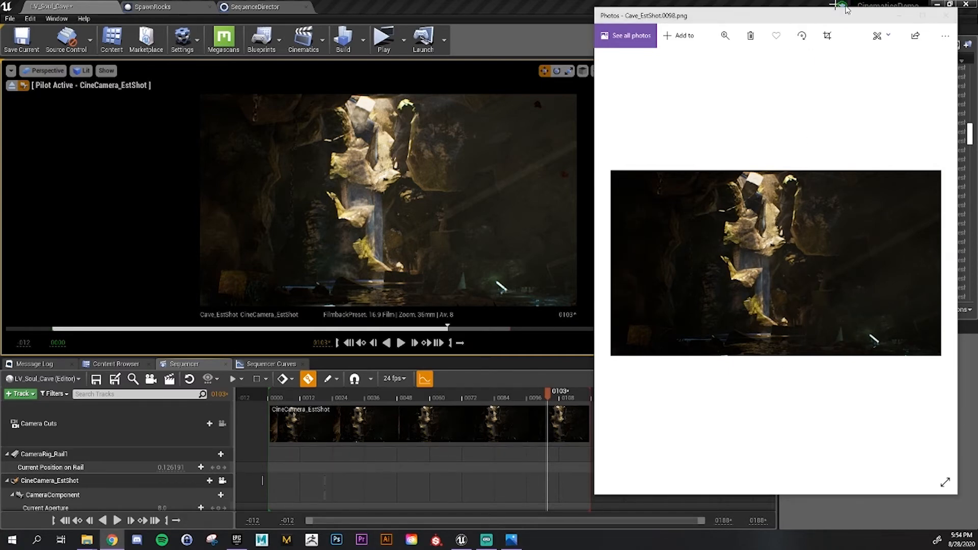
{"action": "left_click", "coordinate": [905, 19]}
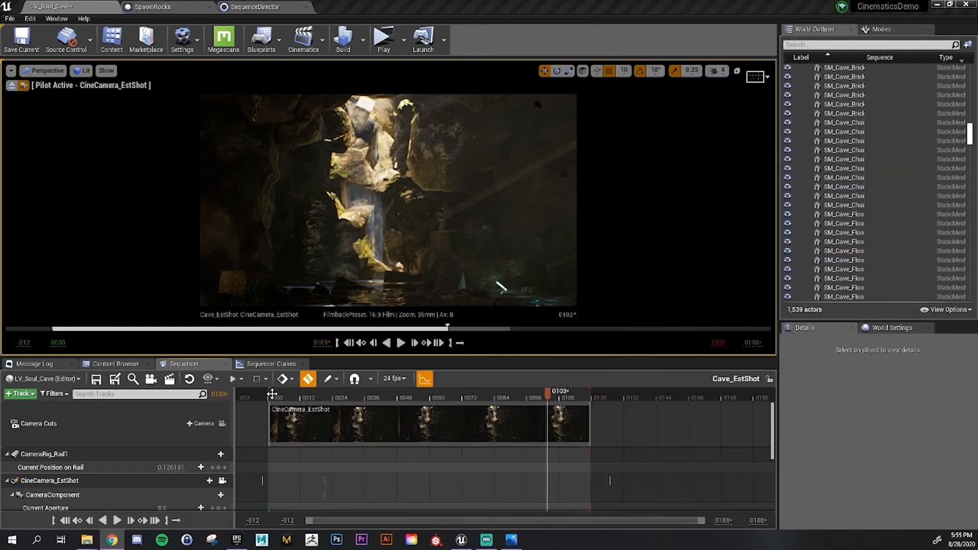
Scrub Cave_EstShot to frame 70, and open MasterSequence and scrub across its shots to frame 101
{"action": "left_click_drag", "start_coordinate": [305, 395], "coordinate": [457, 395]}
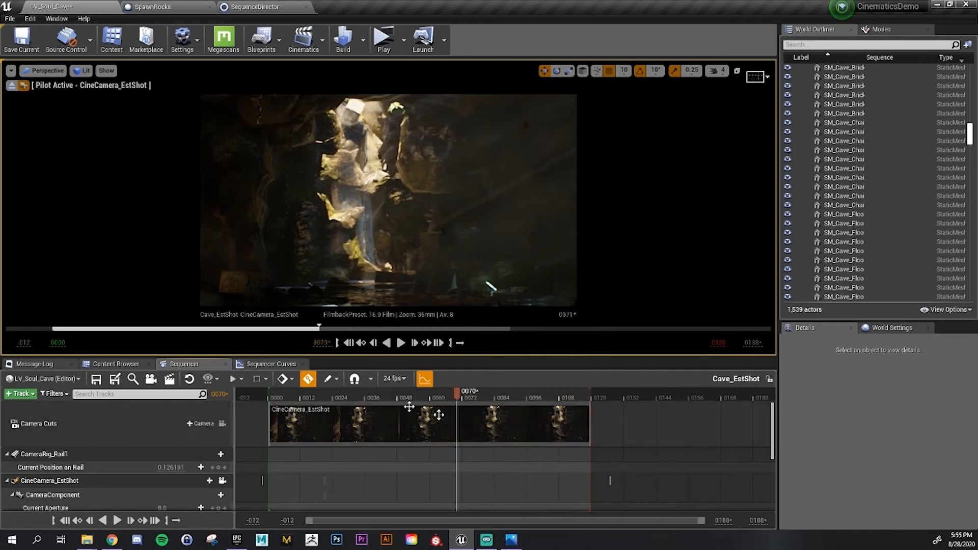
{"action": "left_click", "coordinate": [116, 364]}
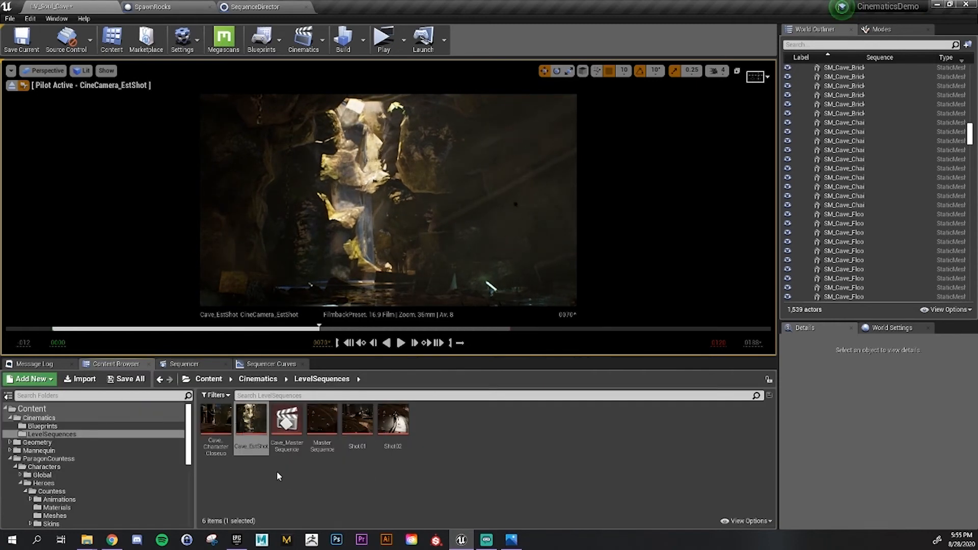
{"action": "double_click", "coordinate": [322, 425]}
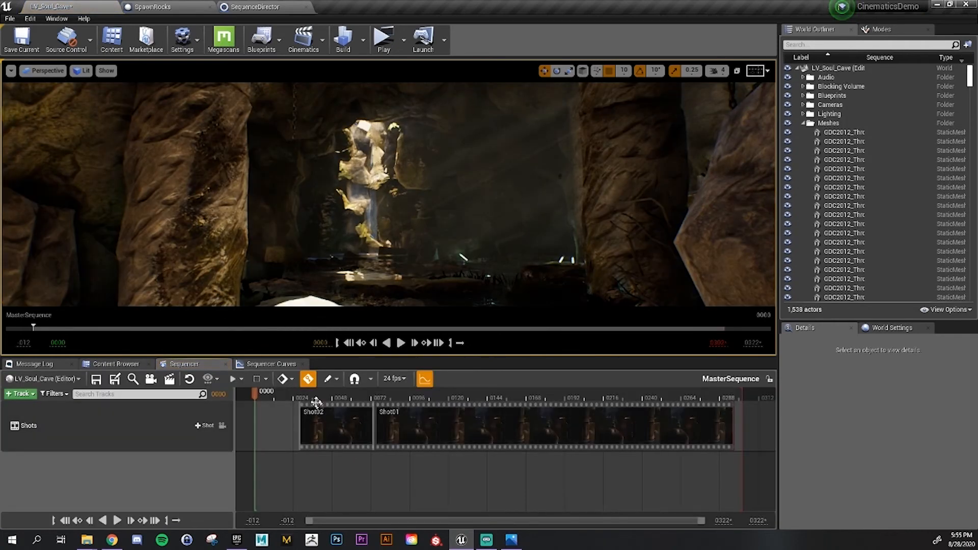
{"action": "left_click_drag", "start_coordinate": [322, 398], "coordinate": [419, 398]}
{"action": "left_click", "coordinate": [115, 364]}
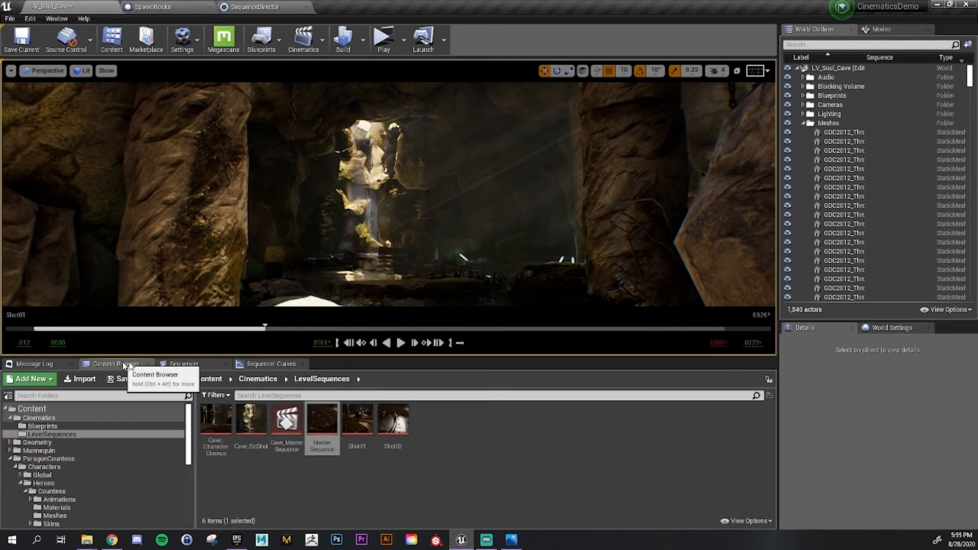
{"action": "left_click", "coordinate": [291, 481]}
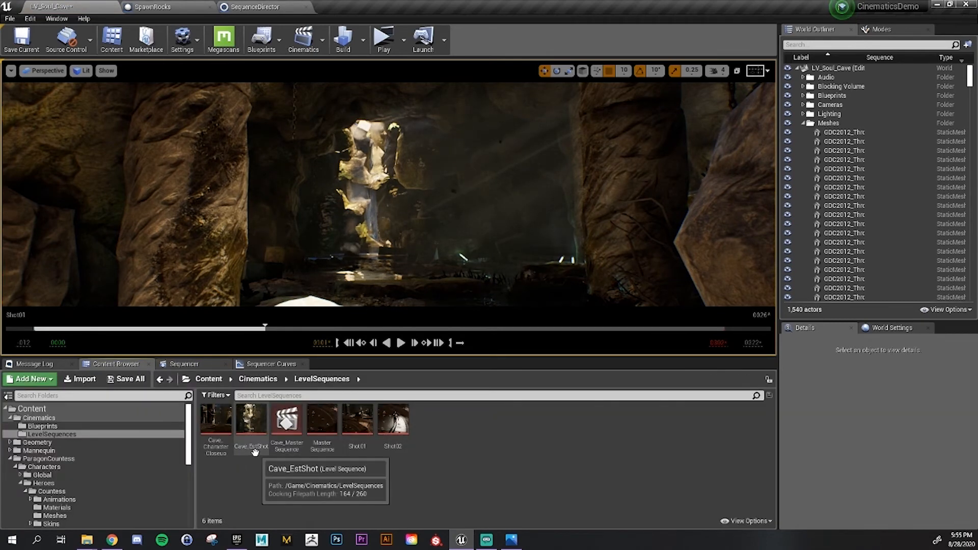
{"action": "left_click", "coordinate": [184, 363]}
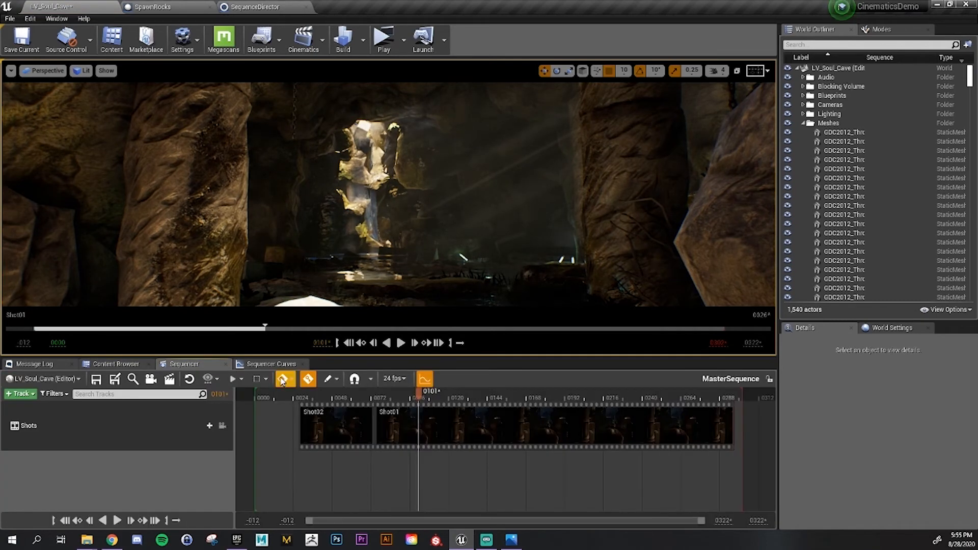
Open the Cave_CharacterCloseup level sequence and select the first SpawnRocks event section under SpawnRocks3
{"action": "left_click", "coordinate": [115, 363]}
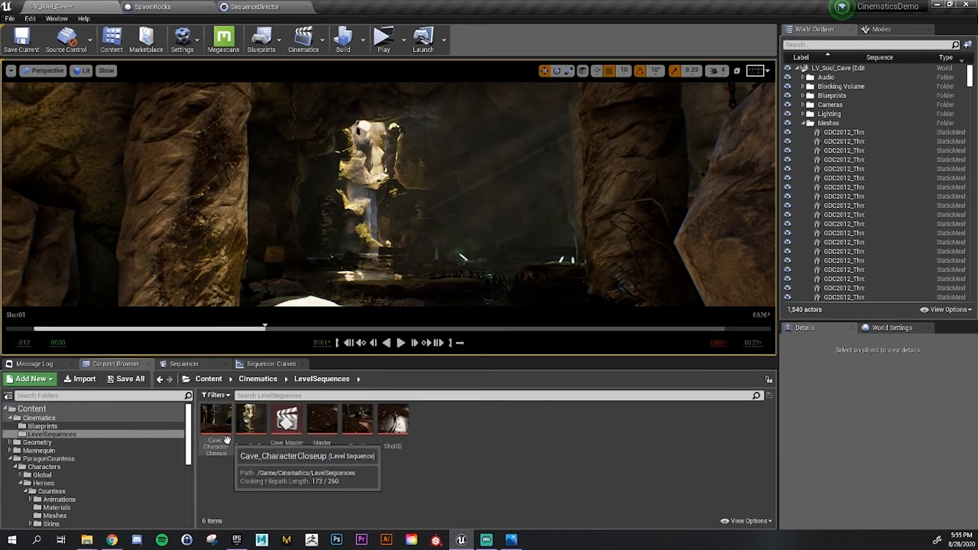
{"action": "double_click", "coordinate": [227, 439]}
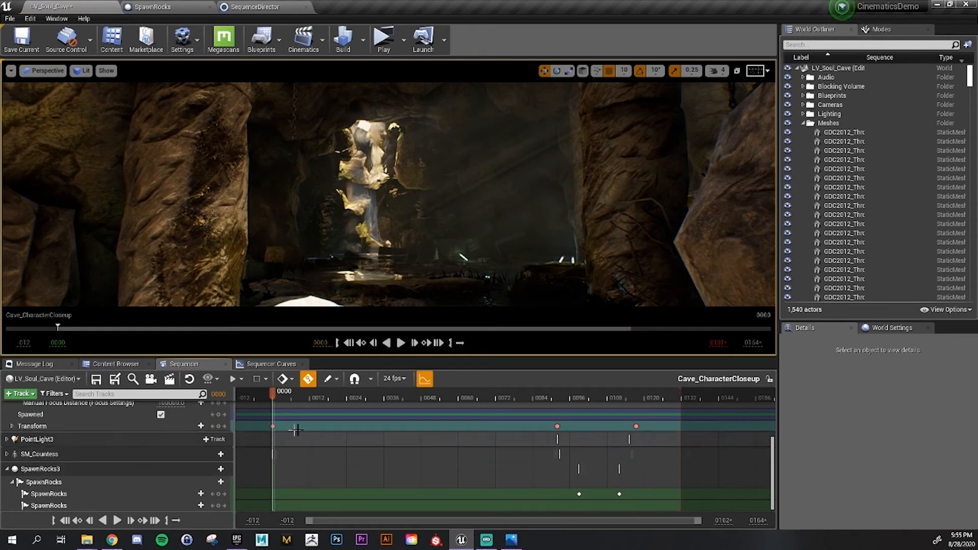
{"action": "left_click", "coordinate": [81, 470]}
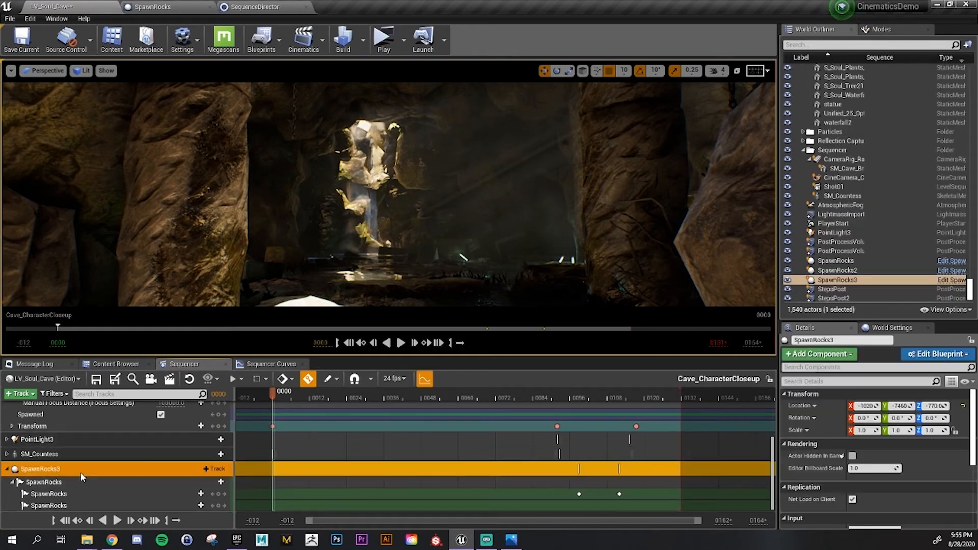
{"action": "left_click", "coordinate": [60, 495]}
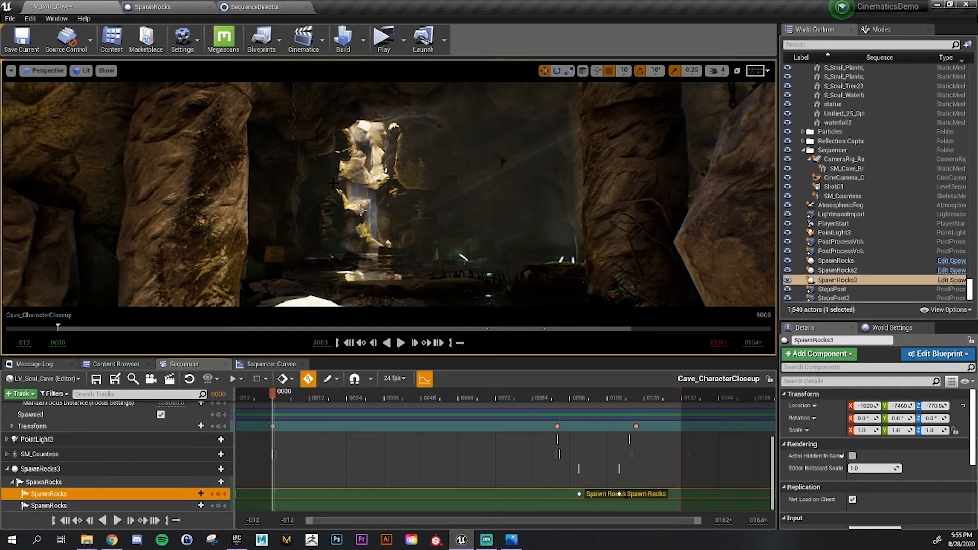
Examine the SpawnFallingRocks custom event and its SpawnActor node in the SpawnRocks blueprint's event graph, and return to the level
{"action": "left_click", "coordinate": [161, 7]}
{"action": "right_click_drag", "start_coordinate": [347, 206], "coordinate": [590, 200]}
{"action": "right_click_drag", "start_coordinate": [308, 188], "coordinate": [626, 183]}
{"action": "right_click_drag", "start_coordinate": [327, 181], "coordinate": [675, 207]}
{"action": "left_click", "coordinate": [481, 251]}
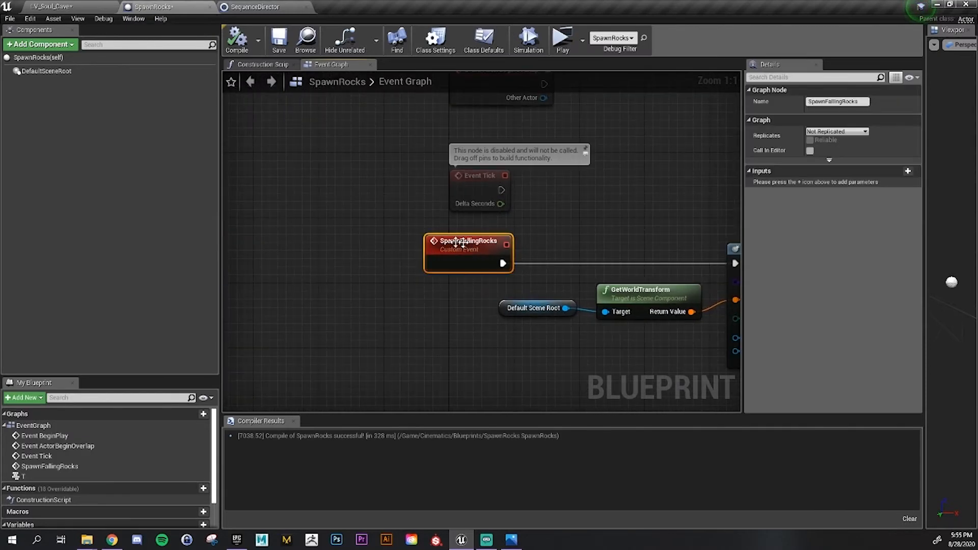
{"action": "right_click_drag", "start_coordinate": [710, 257], "coordinate": [514, 273]}
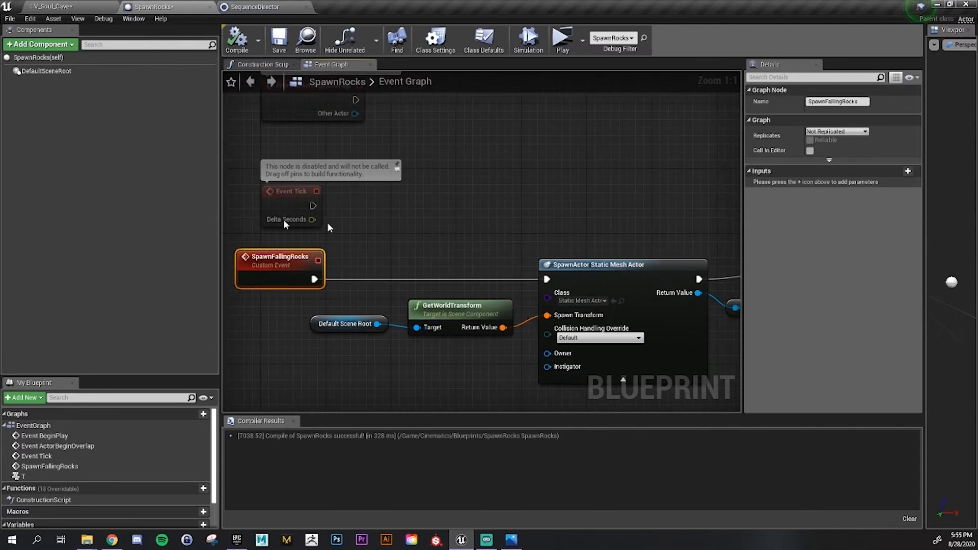
{"action": "left_click", "coordinate": [51, 6]}
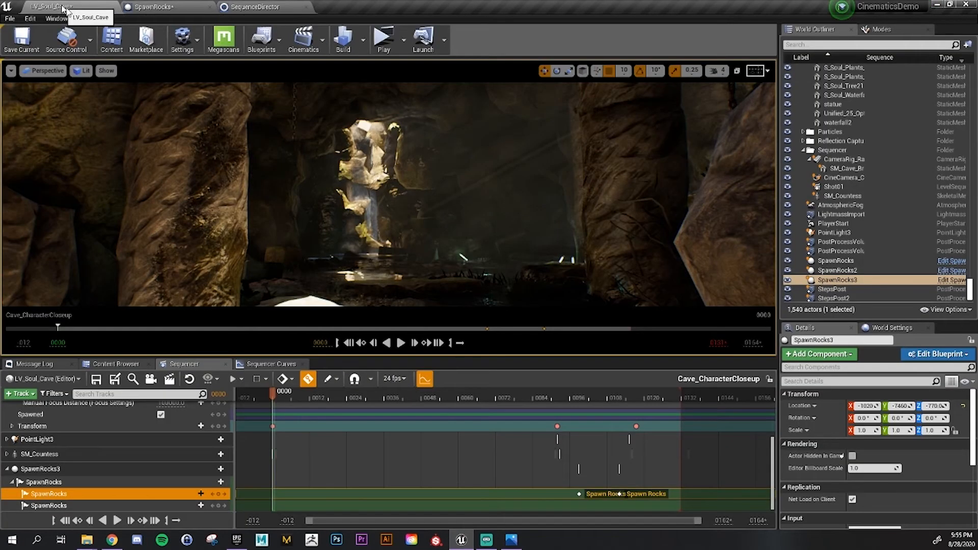
Scrub Cave_CharacterCloseup to frame 78 and move the first Spawn Rocks event key to that frame
{"action": "left_click_drag", "start_coordinate": [361, 397], "coordinate": [351, 454]}
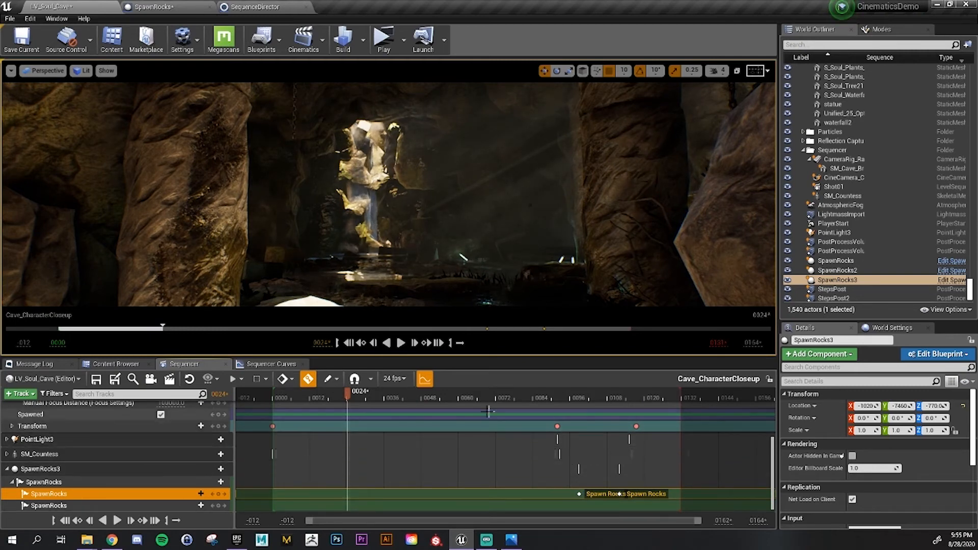
{"action": "left_click", "coordinate": [438, 397]}
{"action": "left_click_drag", "start_coordinate": [453, 397], "coordinate": [517, 438]}
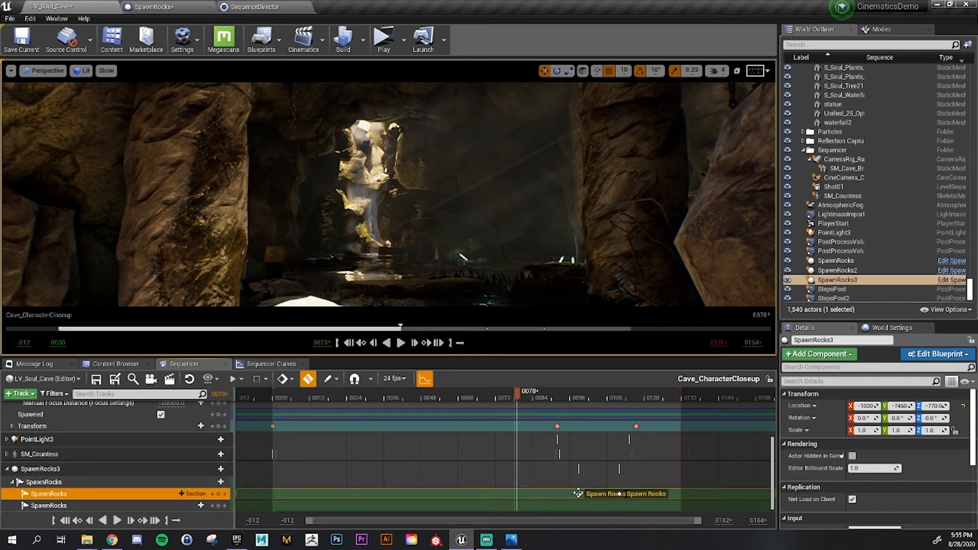
{"action": "left_click_drag", "start_coordinate": [577, 493], "coordinate": [516, 493]}
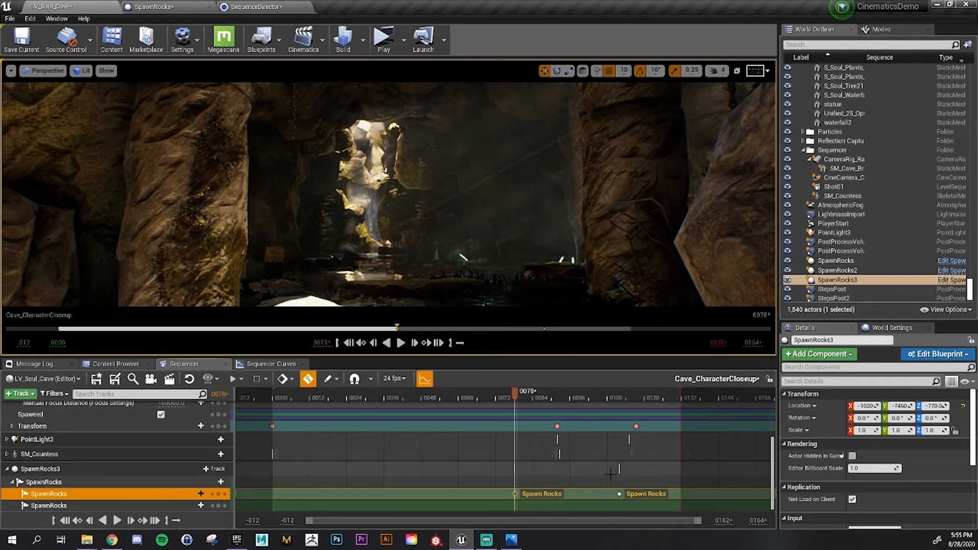
Look through CineCamera_CharacterCloseup and scrub between frames 84 and 103 to check the character's action against the Spawn Rocks events
{"action": "left_click_drag", "start_coordinate": [546, 399], "coordinate": [571, 402]}
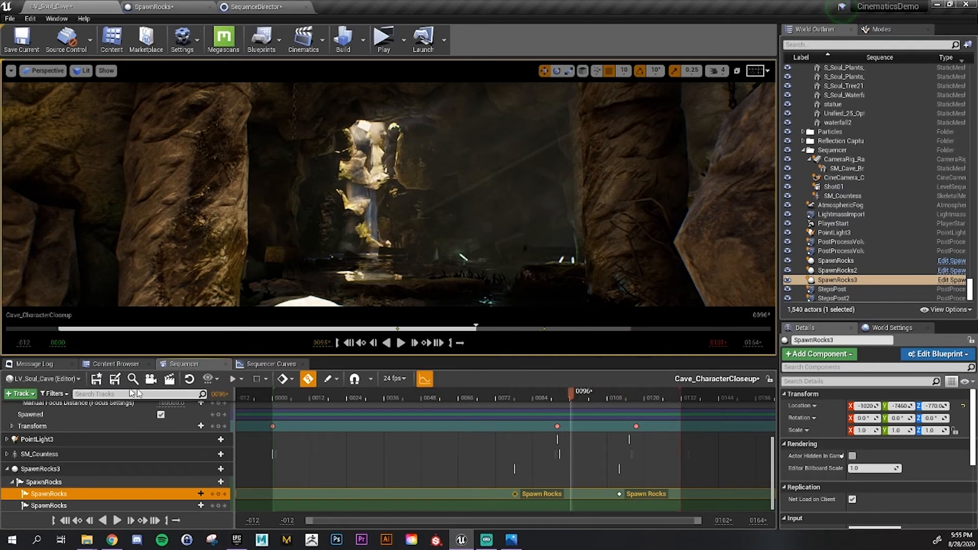
{"action": "left_click", "coordinate": [48, 71]}
{"action": "mouse_move", "coordinate": [61, 177]}
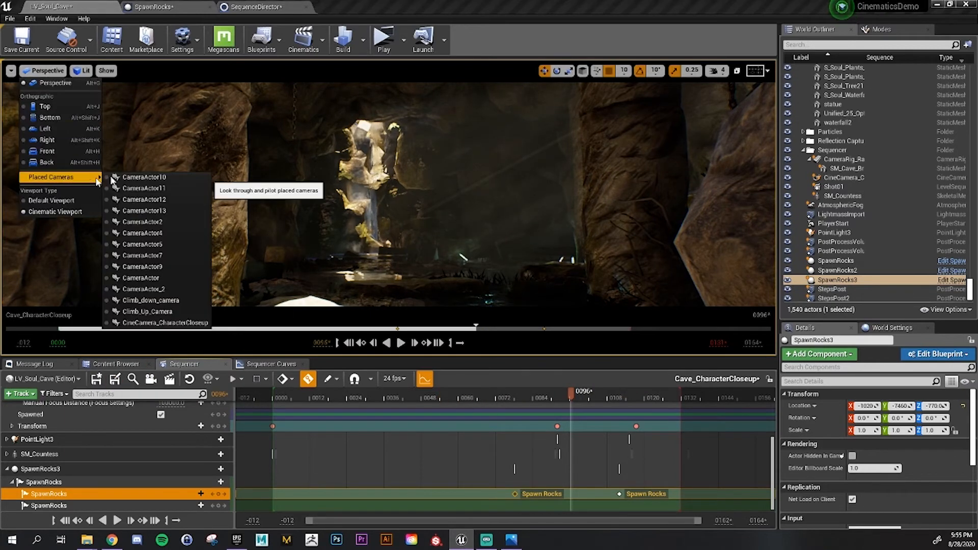
{"action": "left_click", "coordinate": [162, 322]}
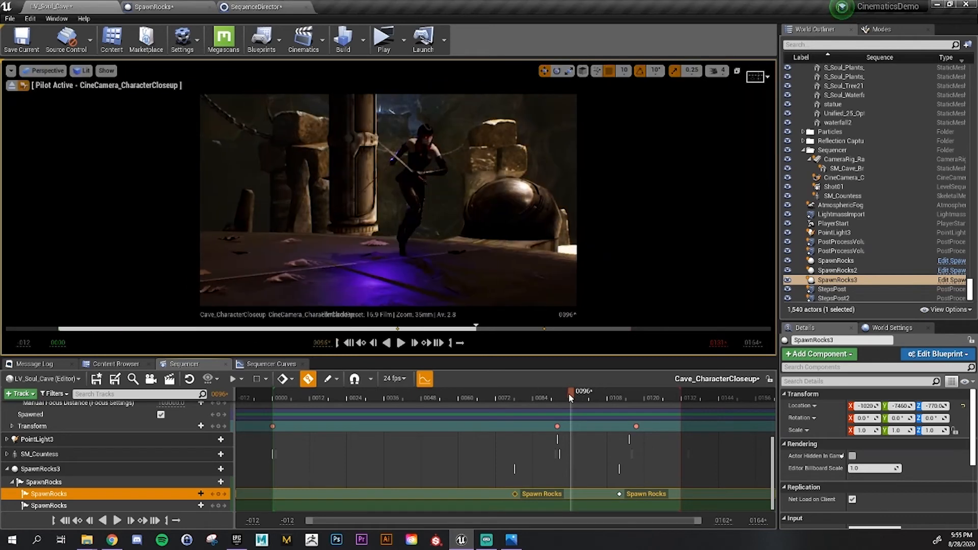
{"action": "left_click_drag", "start_coordinate": [568, 393], "coordinate": [592, 392]}
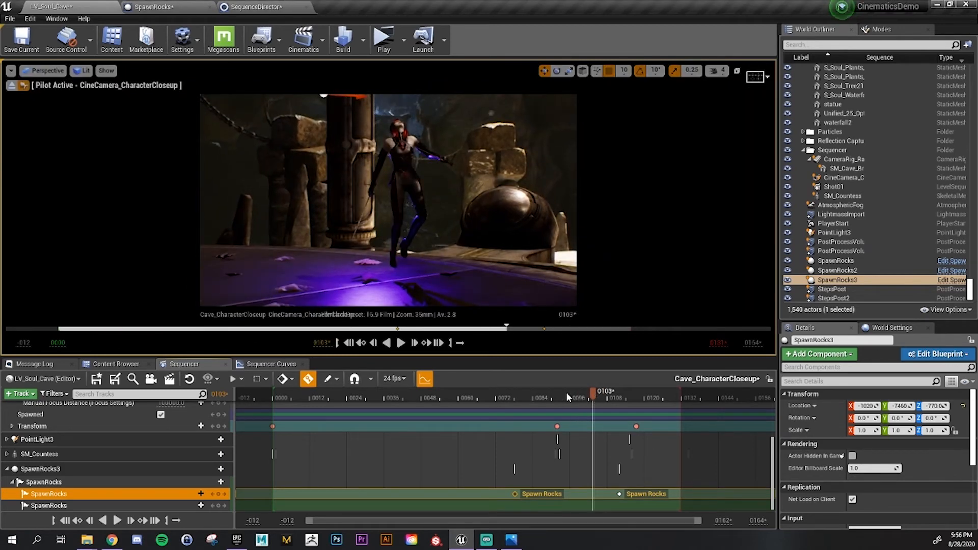
{"action": "left_click_drag", "start_coordinate": [567, 394], "coordinate": [534, 400]}
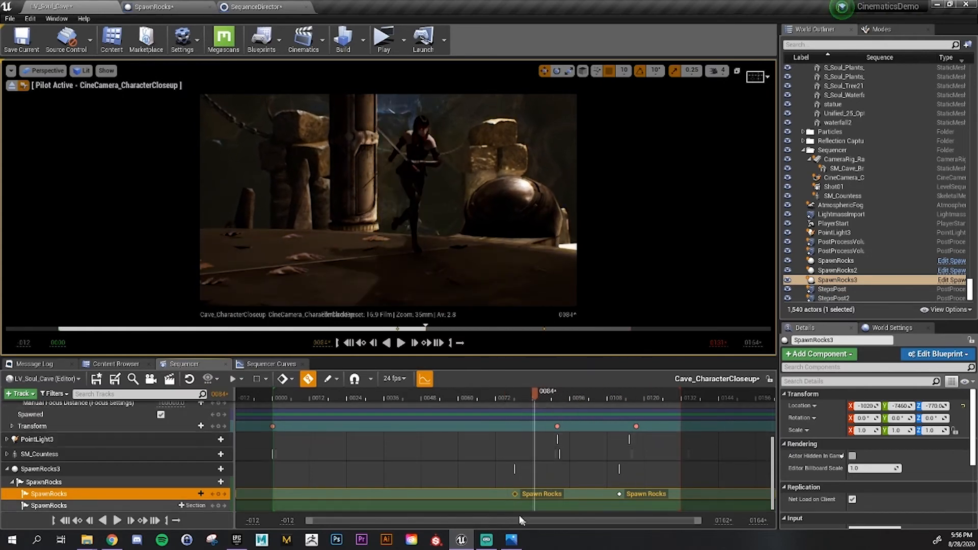
Move the two Spawn Rocks event keys to frames 40 and 60, and scrub through the shot to frame 101
{"action": "left_click", "coordinate": [503, 494]}
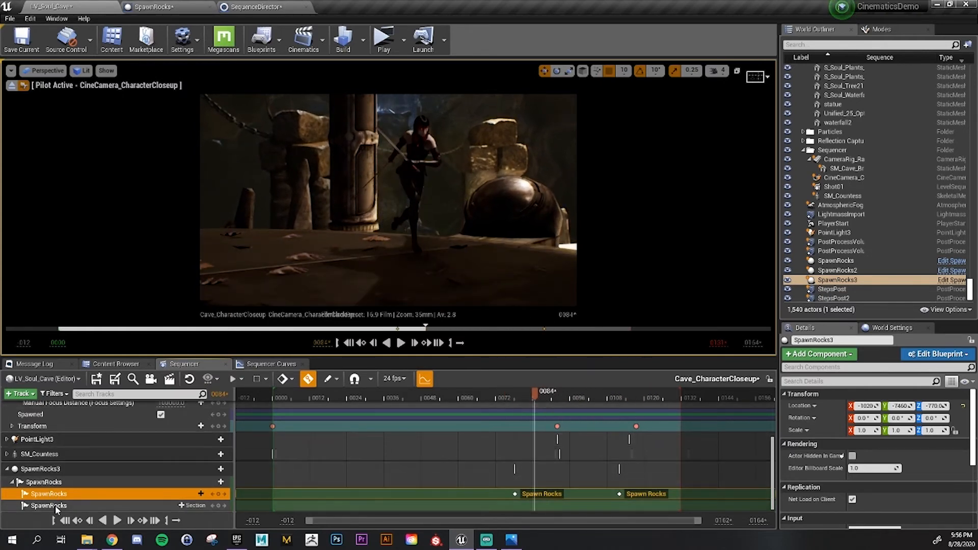
{"action": "left_click_drag", "start_coordinate": [533, 395], "coordinate": [399, 493]}
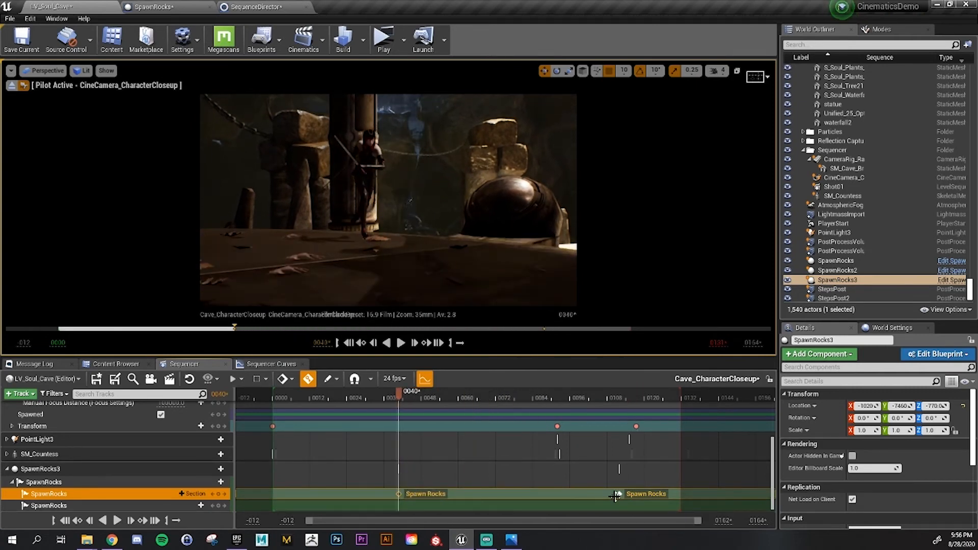
{"action": "left_click_drag", "start_coordinate": [618, 494], "coordinate": [460, 493]}
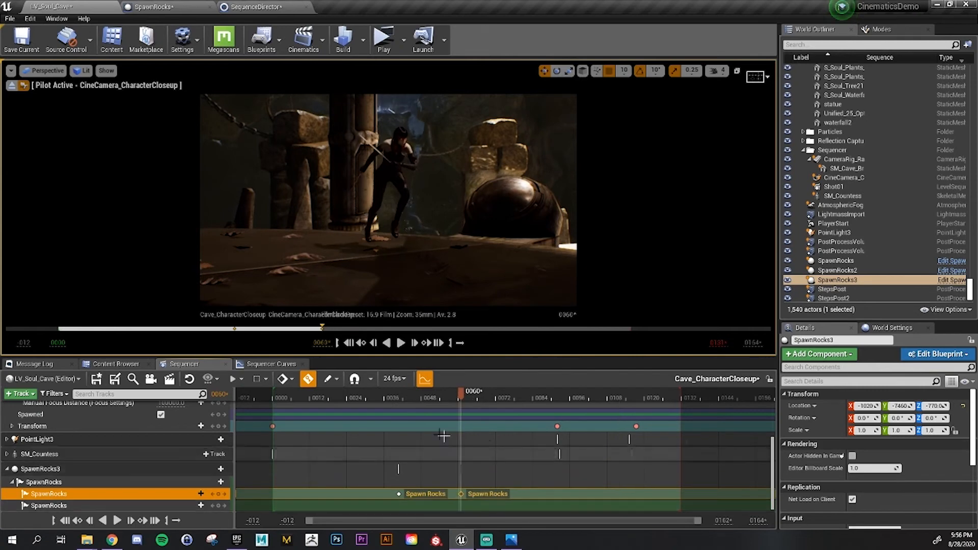
{"action": "left_click_drag", "start_coordinate": [461, 404], "coordinate": [582, 410]}
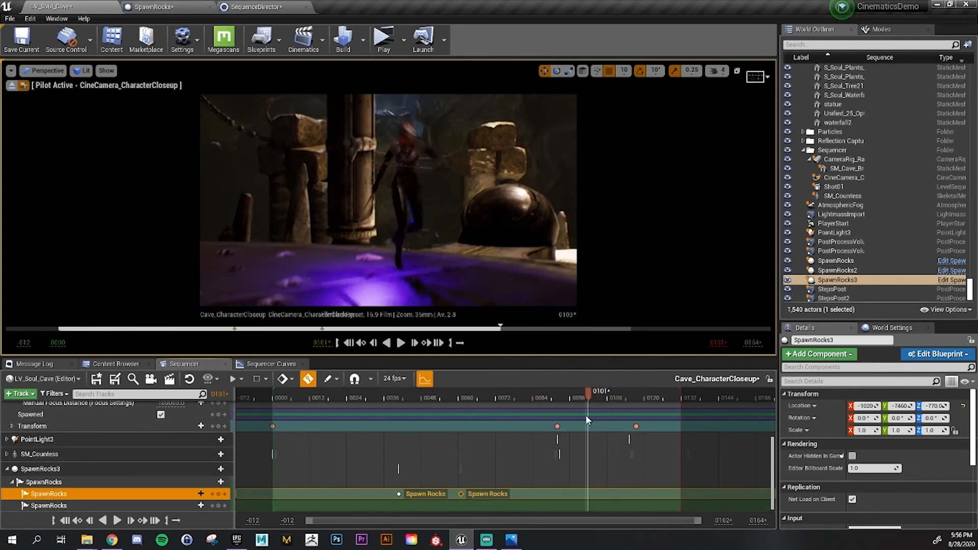
Move the playback range start to about frame 85, scrub between frames 104 and 113, and save the sequence
{"action": "left_click_drag", "start_coordinate": [274, 392], "coordinate": [623, 399]}
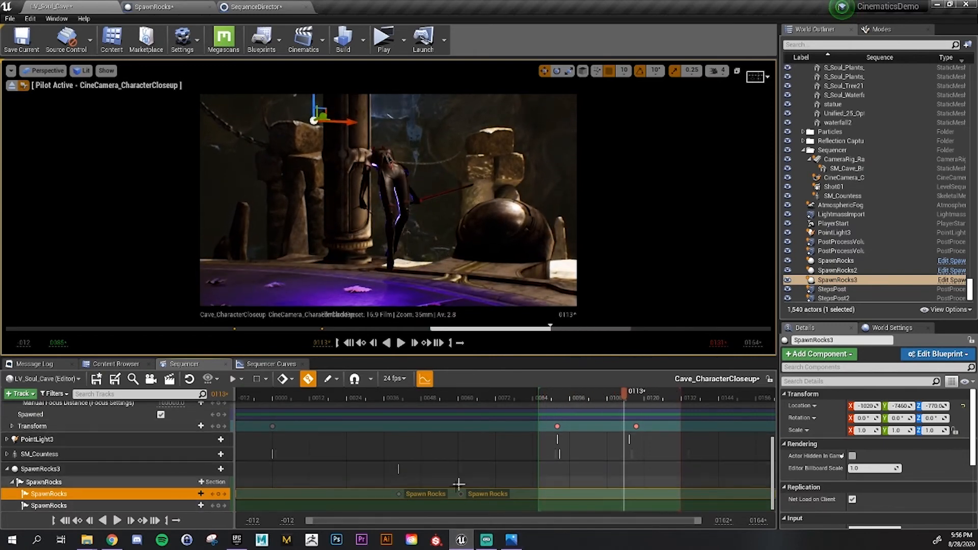
{"action": "left_click_drag", "start_coordinate": [542, 395], "coordinate": [618, 447]}
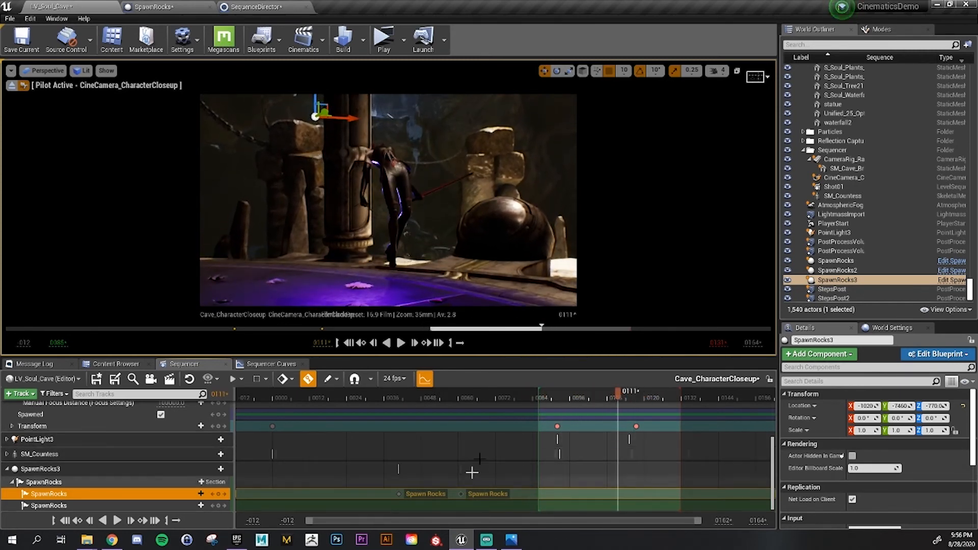
{"action": "left_click_drag", "start_coordinate": [629, 397], "coordinate": [612, 414]}
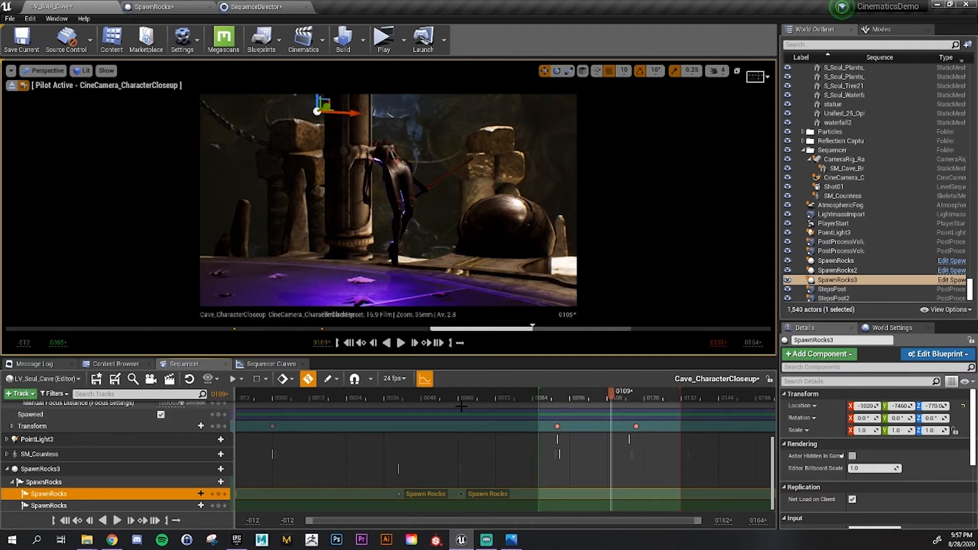
{"action": "left_click_drag", "start_coordinate": [585, 398], "coordinate": [598, 464]}
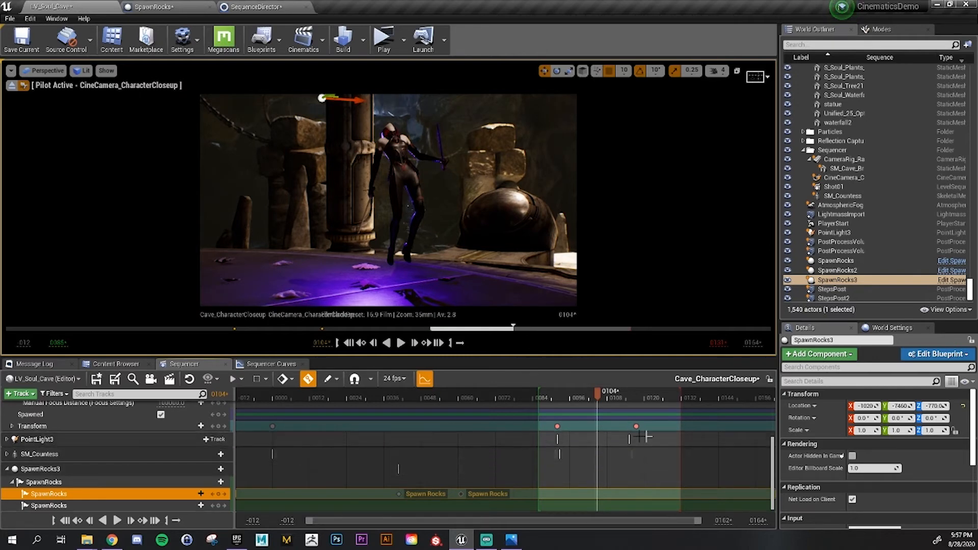
{"action": "left_click", "coordinate": [96, 382]}
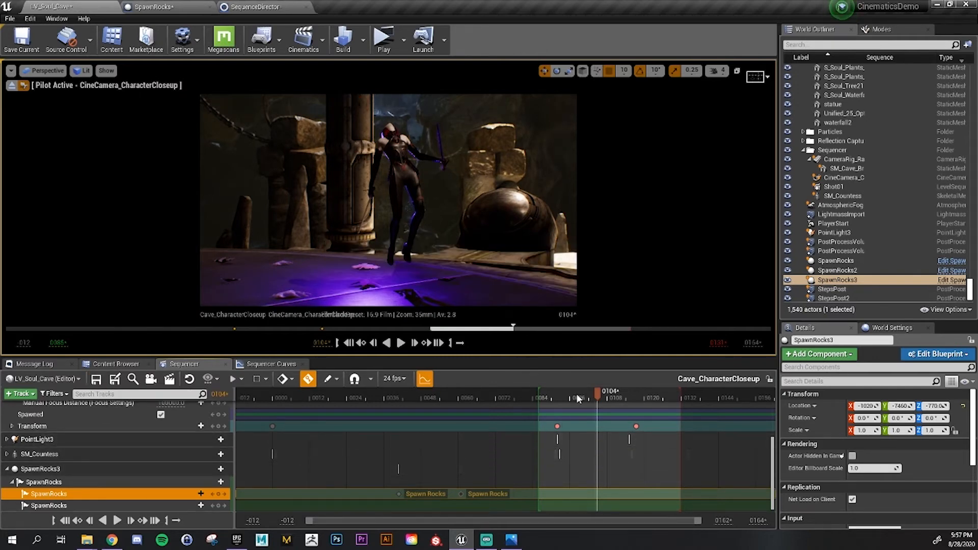
Restore the playback range start to just before frame 0, scrub to frame 31, and save the sequence
{"action": "left_click_drag", "start_coordinate": [597, 393], "coordinate": [499, 422]}
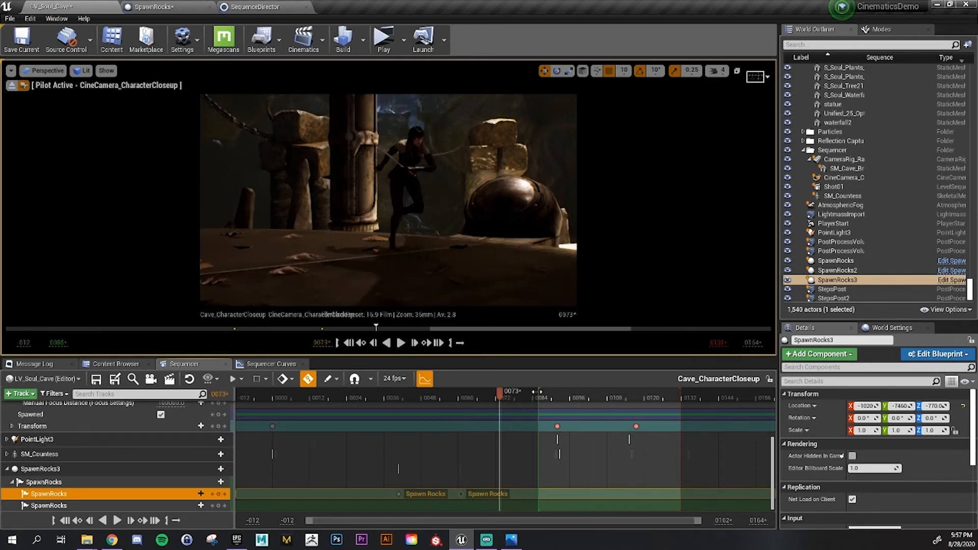
{"action": "left_click_drag", "start_coordinate": [536, 392], "coordinate": [631, 423]}
{"action": "left_click_drag", "start_coordinate": [397, 399], "coordinate": [271, 437]}
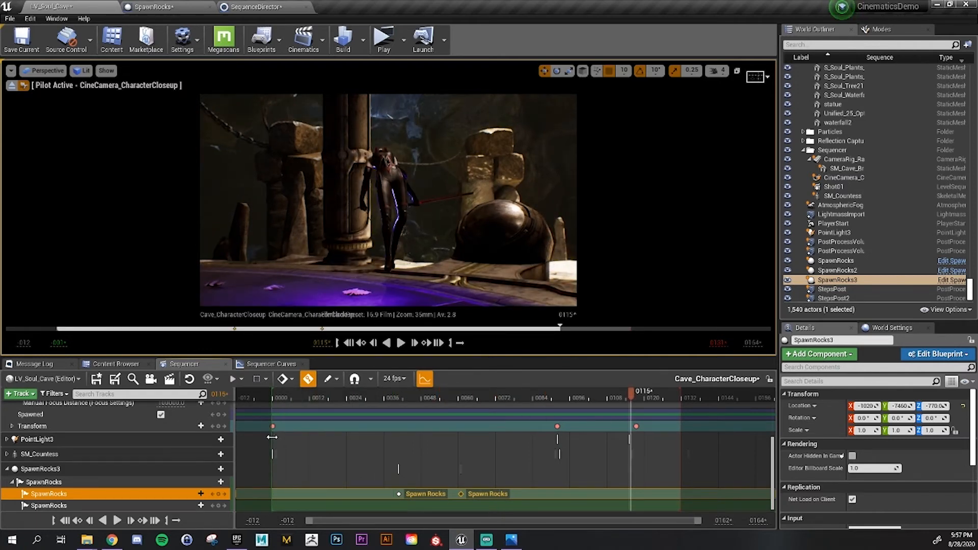
{"action": "left_click_drag", "start_coordinate": [288, 396], "coordinate": [570, 400]}
{"action": "left_click", "coordinate": [370, 398]}
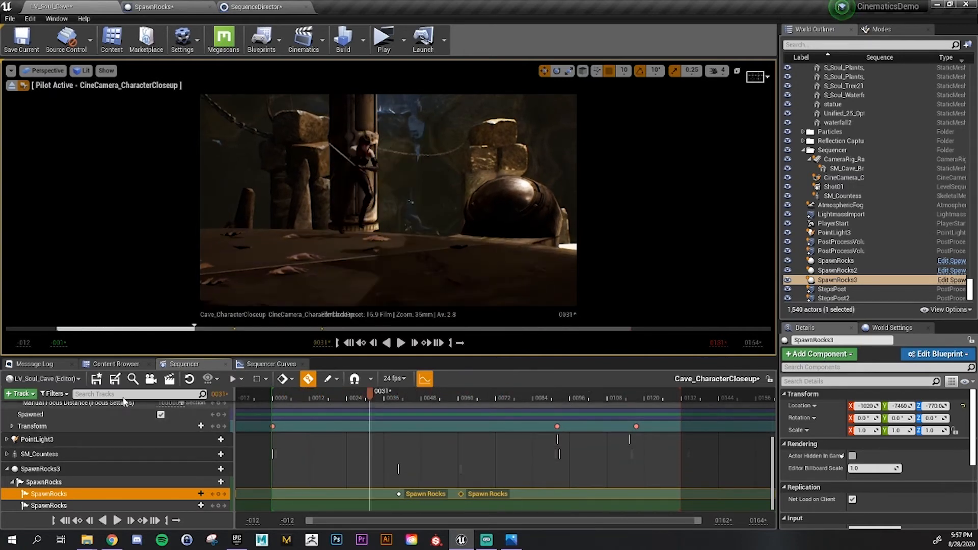
{"action": "left_click", "coordinate": [96, 378]}
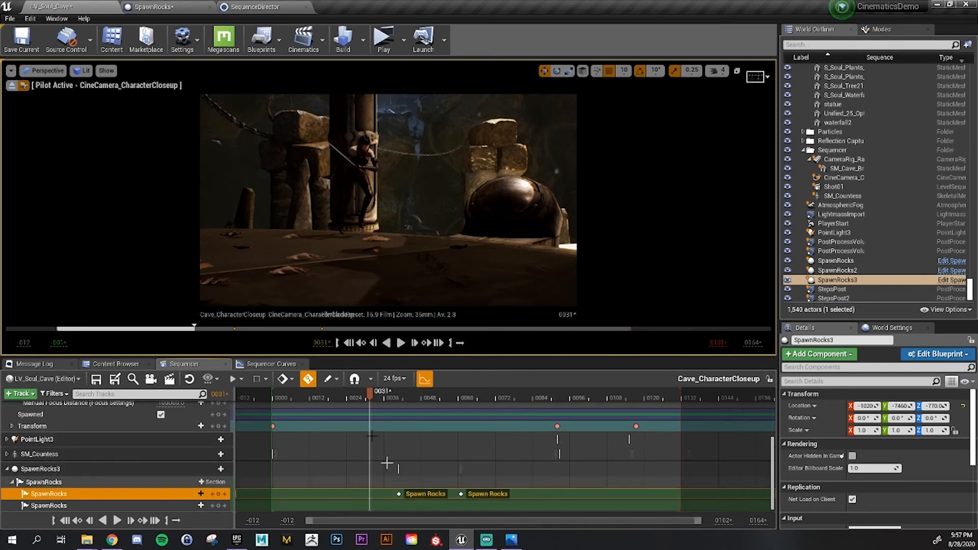
Play the closeup shot, scrub back to frame 22, and bring up the LevelSequences asset folder
{"action": "key", "text": "space"}
{"action": "left_click_drag", "start_coordinate": [434, 414], "coordinate": [343, 429]}
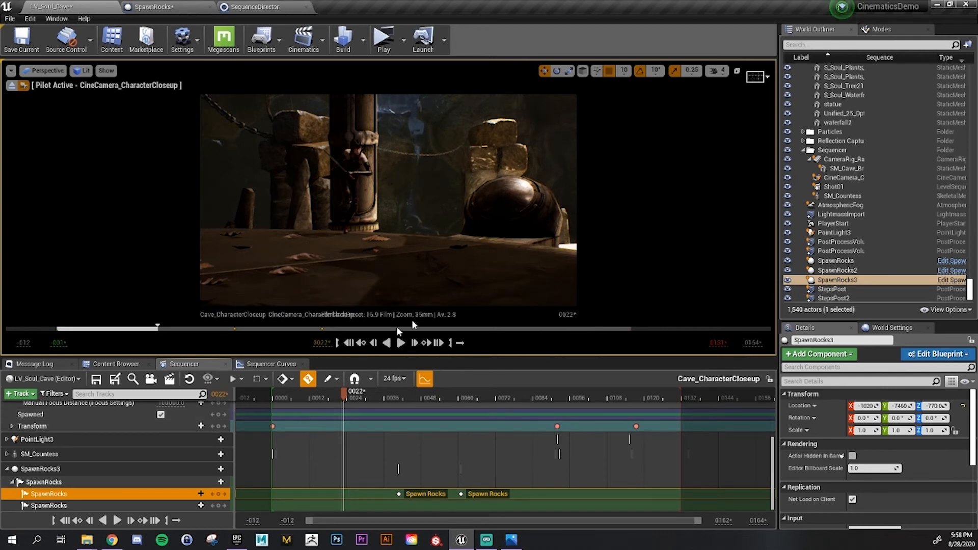
{"action": "left_click", "coordinate": [119, 361]}
{"action": "left_click", "coordinate": [56, 361]}
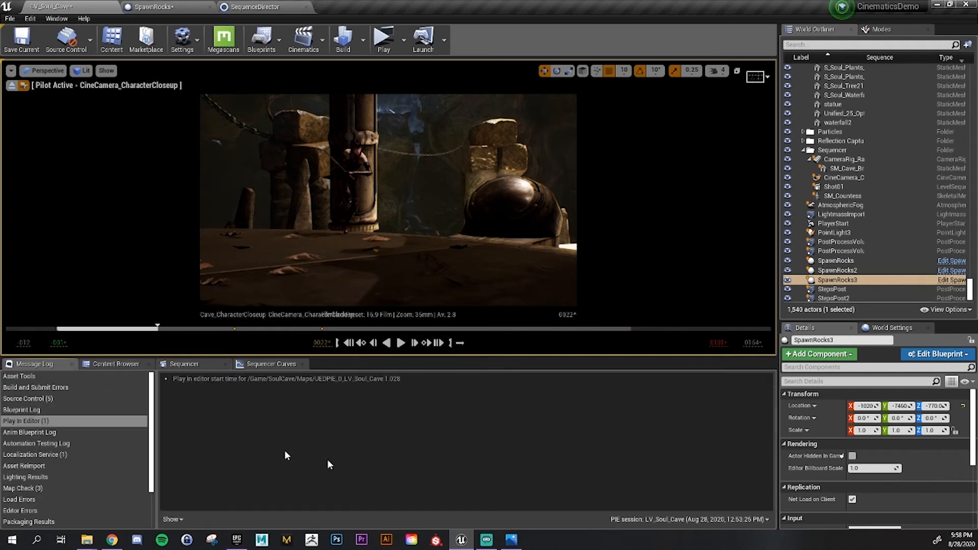
{"action": "left_click", "coordinate": [112, 362]}
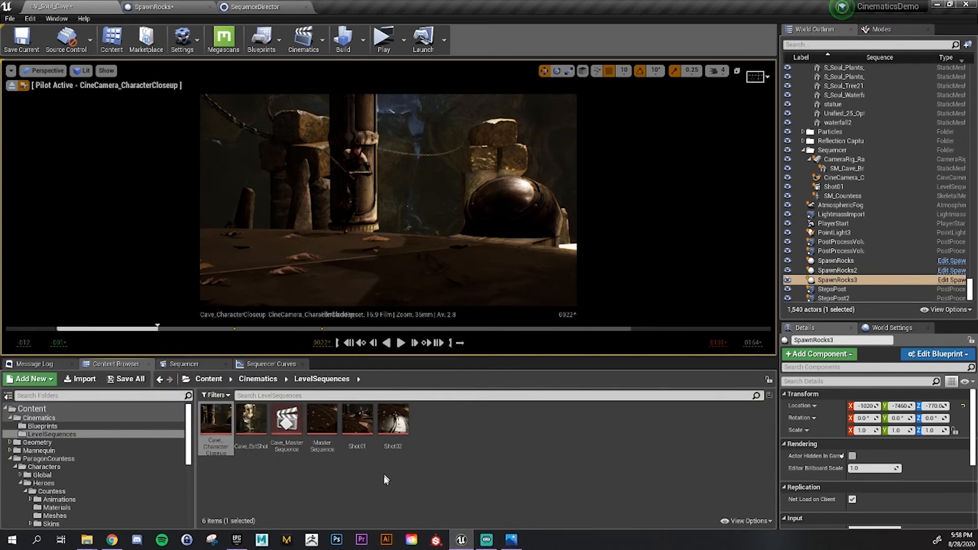
Switch to Adobe Premiere Pro and widen the project's media area to reveal more of its columns
{"action": "left_click", "coordinate": [361, 539]}
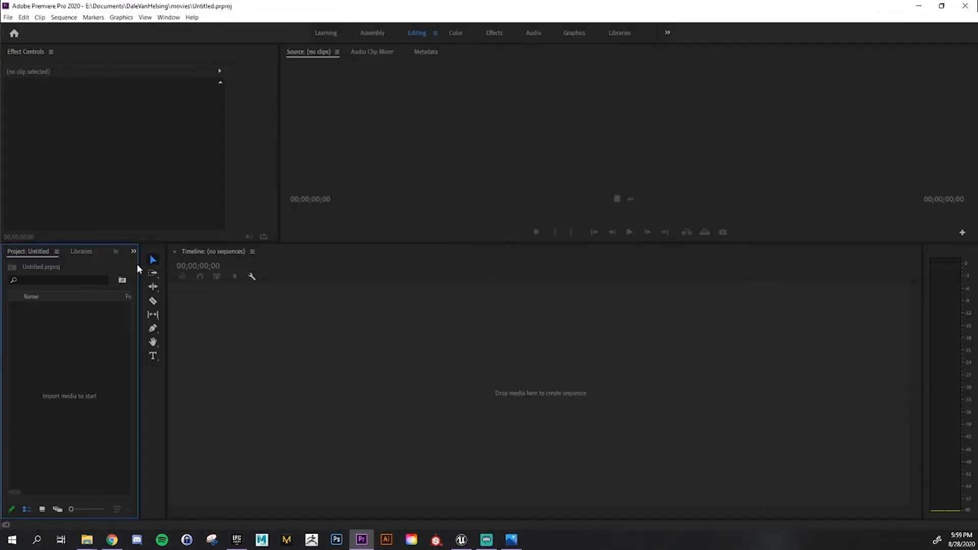
{"action": "left_click_drag", "start_coordinate": [136, 264], "coordinate": [295, 267]}
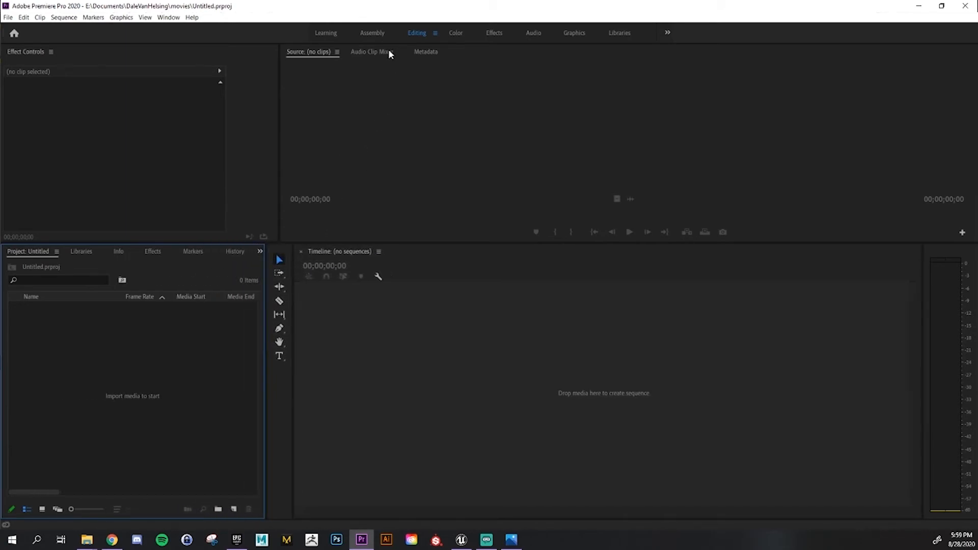
Start a media import and browse to the Closeup folder in Streaming Videos > UE4 Cinematics Demo > Renders
{"action": "left_click", "coordinate": [11, 18]}
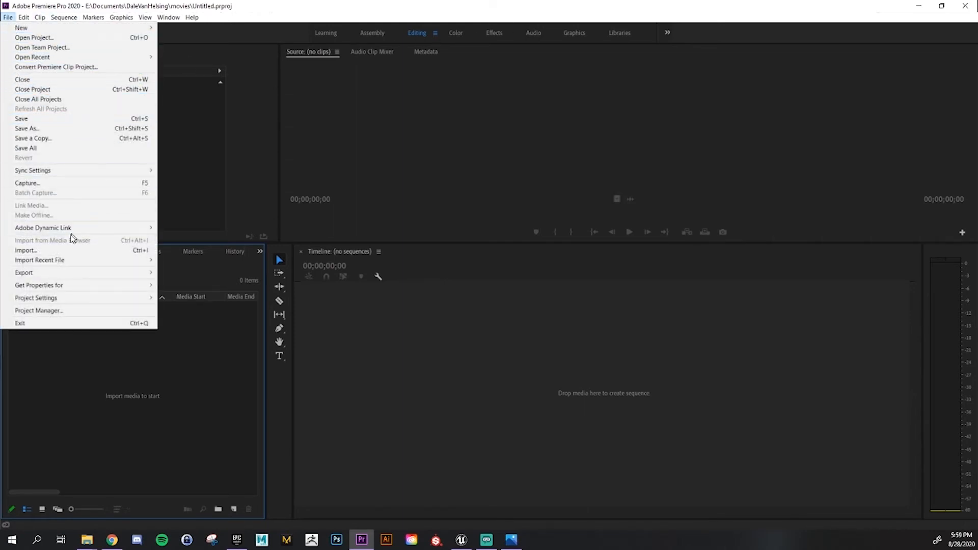
{"action": "left_click", "coordinate": [46, 253]}
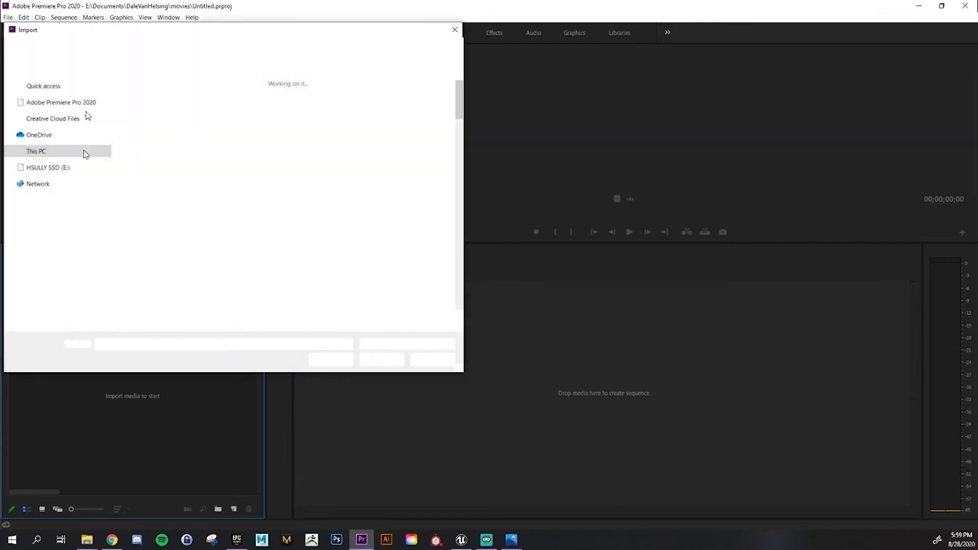
{"action": "left_click_drag", "start_coordinate": [116, 36], "coordinate": [433, 121]}
{"action": "left_click", "coordinate": [496, 135]}
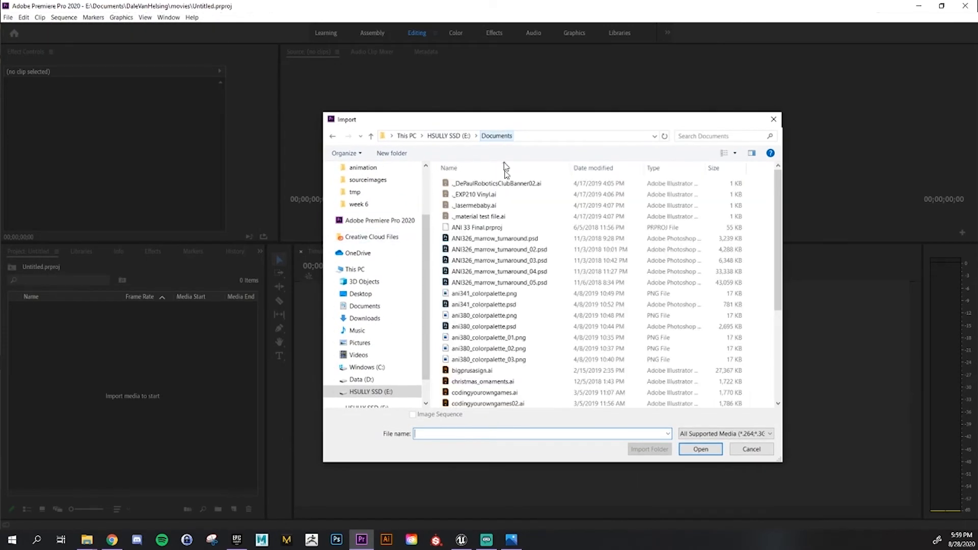
{"action": "left_click", "coordinate": [448, 136]}
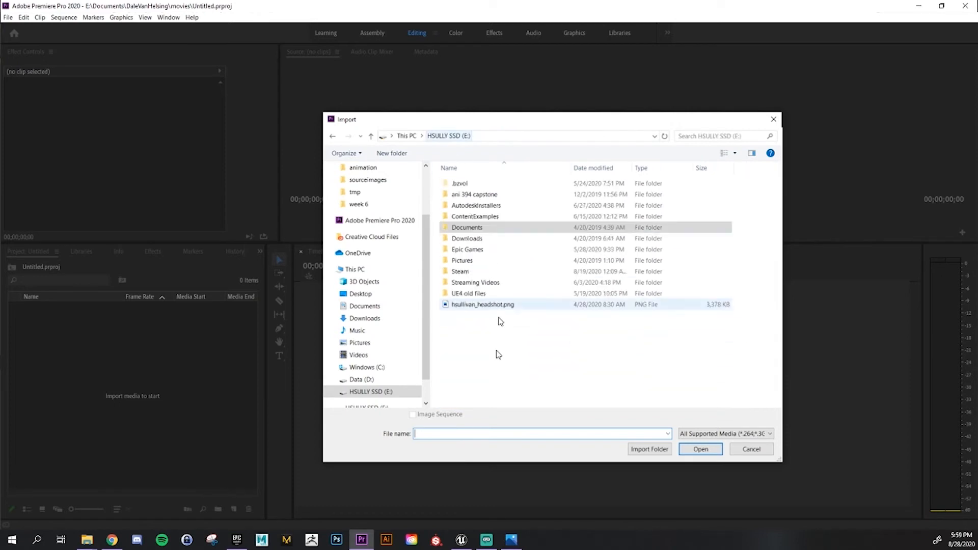
{"action": "double_click", "coordinate": [487, 285]}
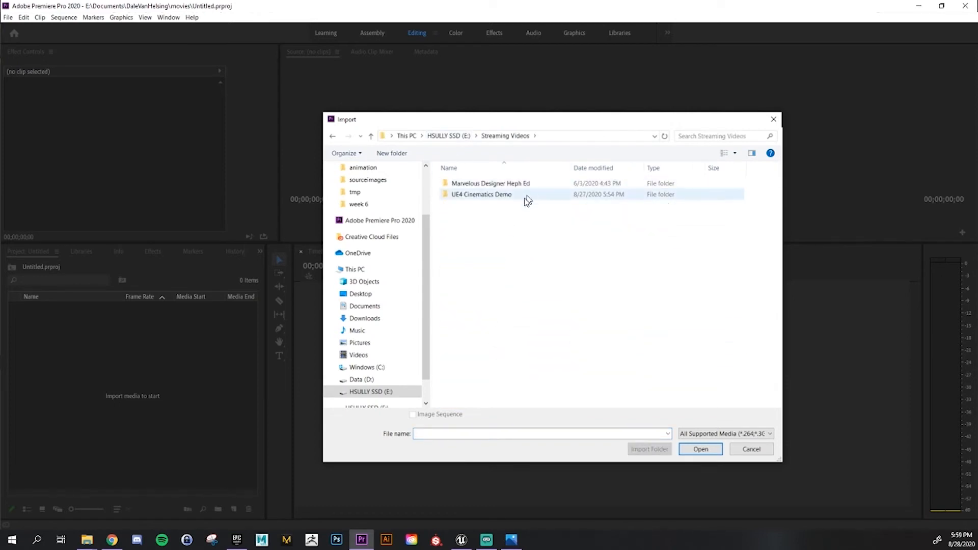
{"action": "double_click", "coordinate": [524, 196]}
{"action": "double_click", "coordinate": [530, 199]}
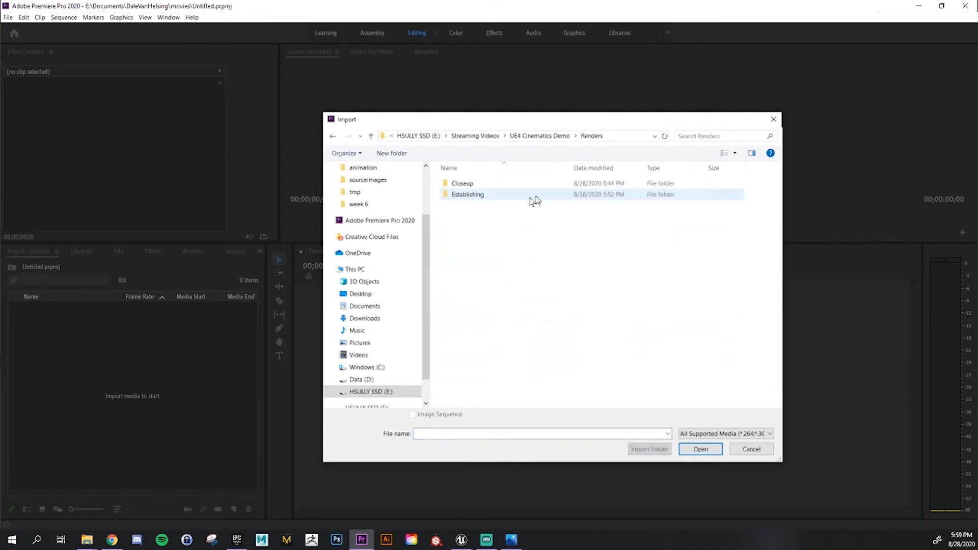
{"action": "double_click", "coordinate": [457, 185]}
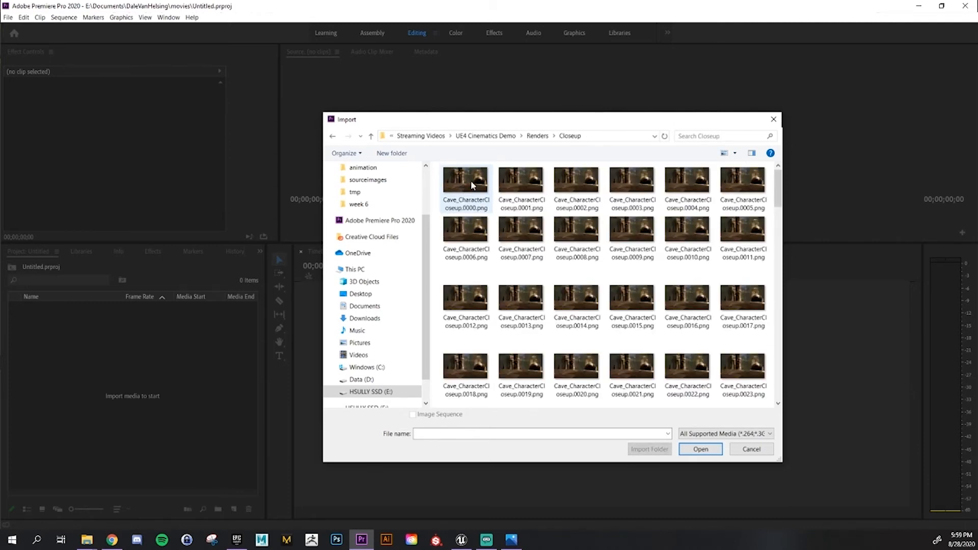
Import Cave_CharacterCloseup.0000.png as an image sequence and display the project's media list
{"action": "left_click", "coordinate": [471, 181]}
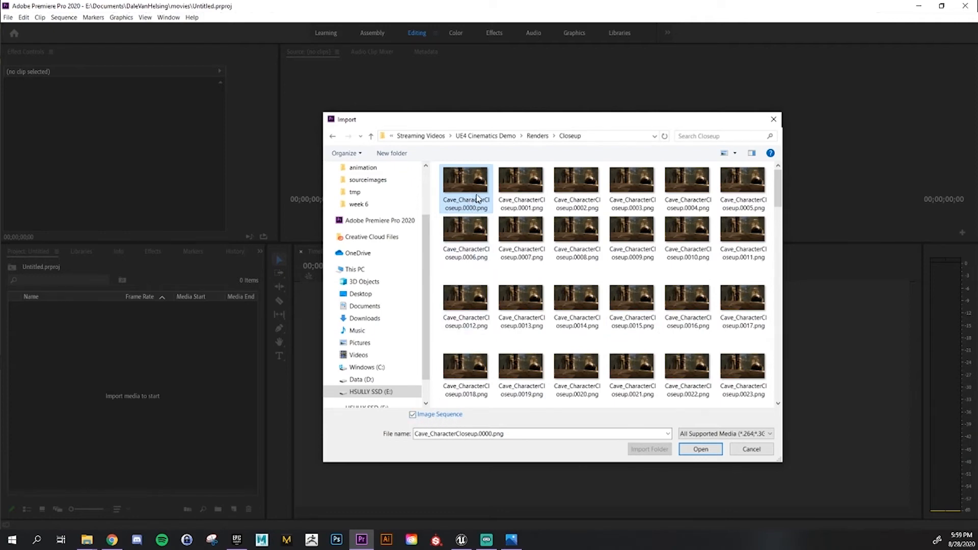
{"action": "left_click_drag", "start_coordinate": [515, 118], "coordinate": [516, 112]}
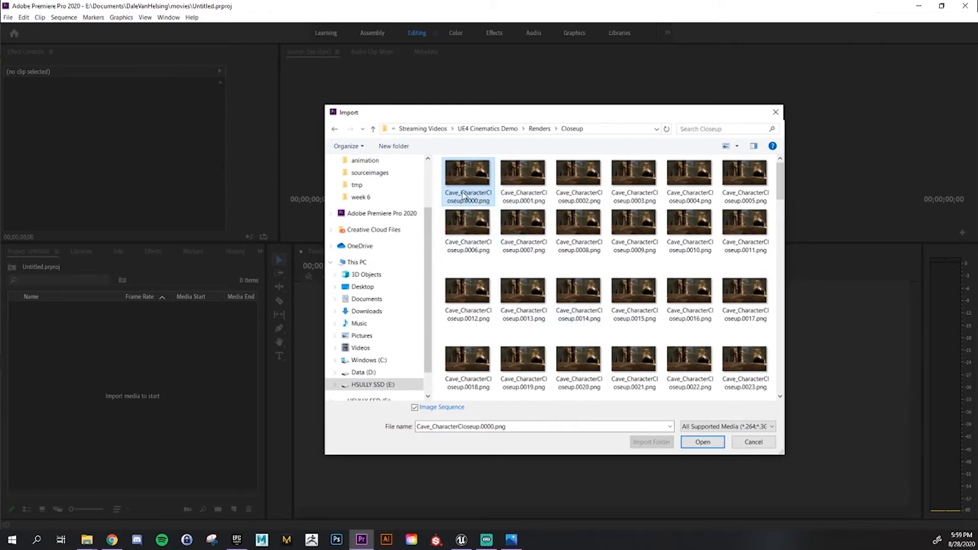
{"action": "scroll", "coordinate": [468, 191], "scroll_direction": "down", "scroll_amount": 15}
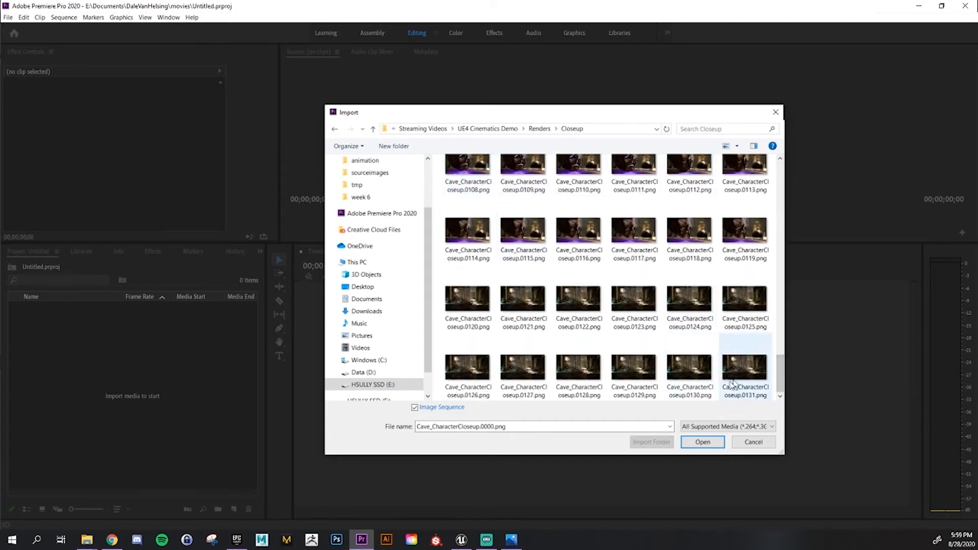
{"action": "left_click", "coordinate": [687, 442]}
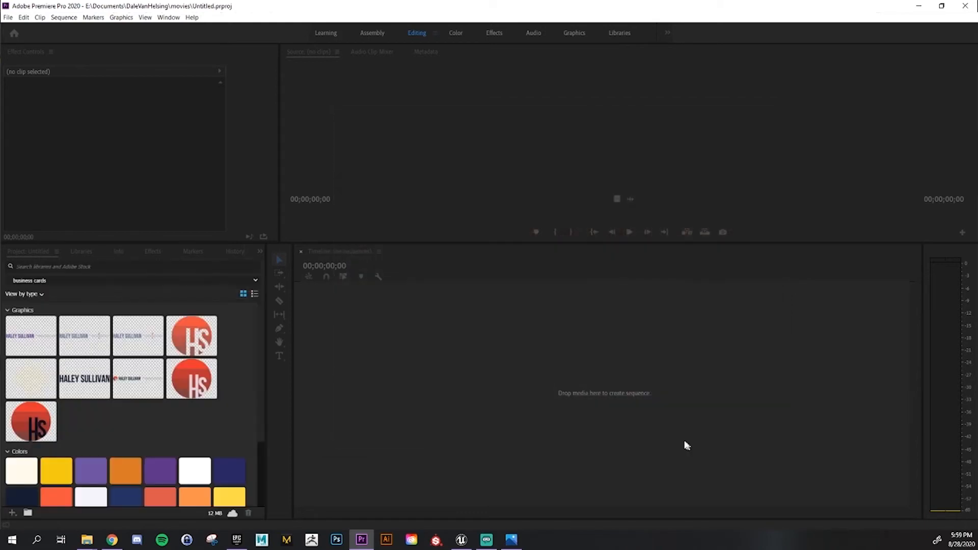
{"action": "left_click", "coordinate": [45, 252]}
{"action": "left_click", "coordinate": [87, 316]}
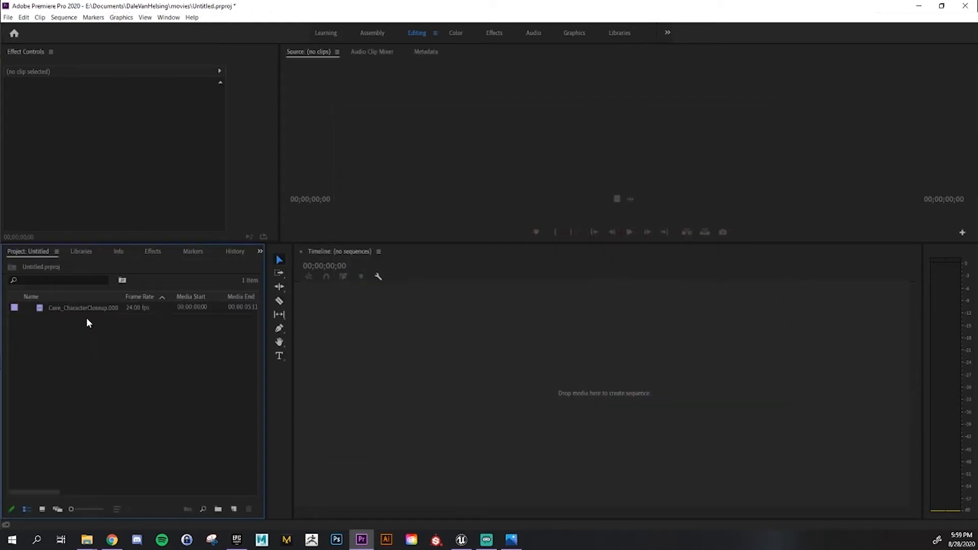
Import Cave_EstShot.0000.png from the Establishing renders folder as an image sequence, and widen the media list's name column
{"action": "right_click", "coordinate": [84, 323]}
{"action": "left_click", "coordinate": [144, 393]}
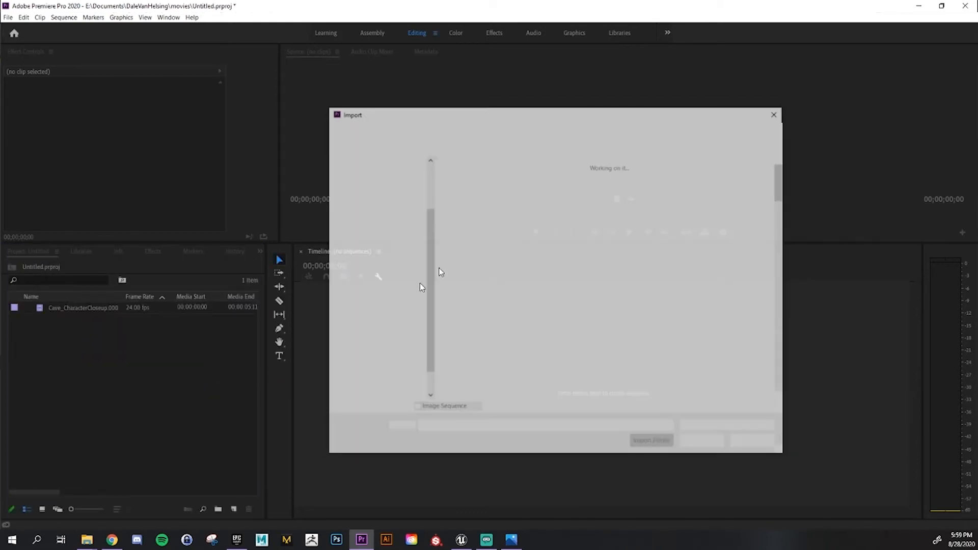
{"action": "left_click", "coordinate": [538, 129]}
{"action": "double_click", "coordinate": [529, 189]}
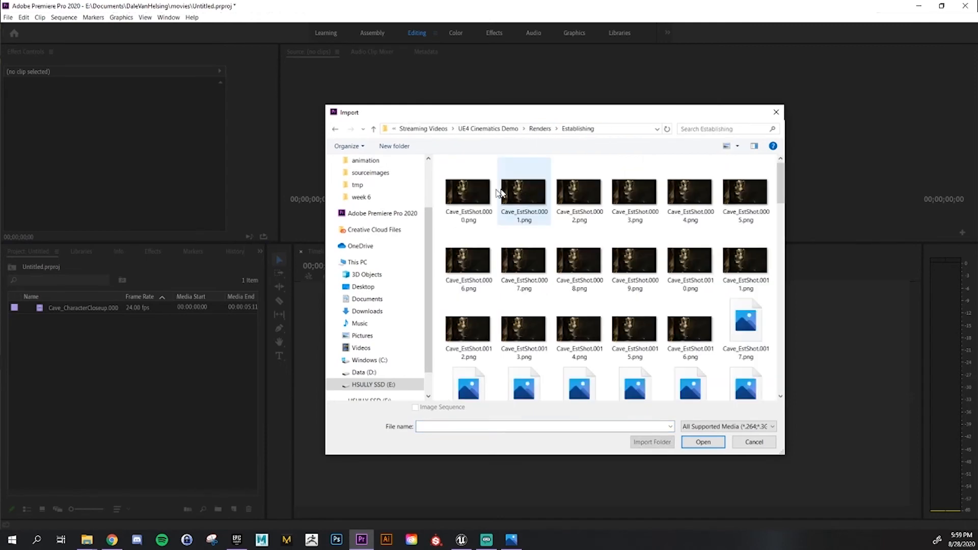
{"action": "left_click", "coordinate": [473, 202]}
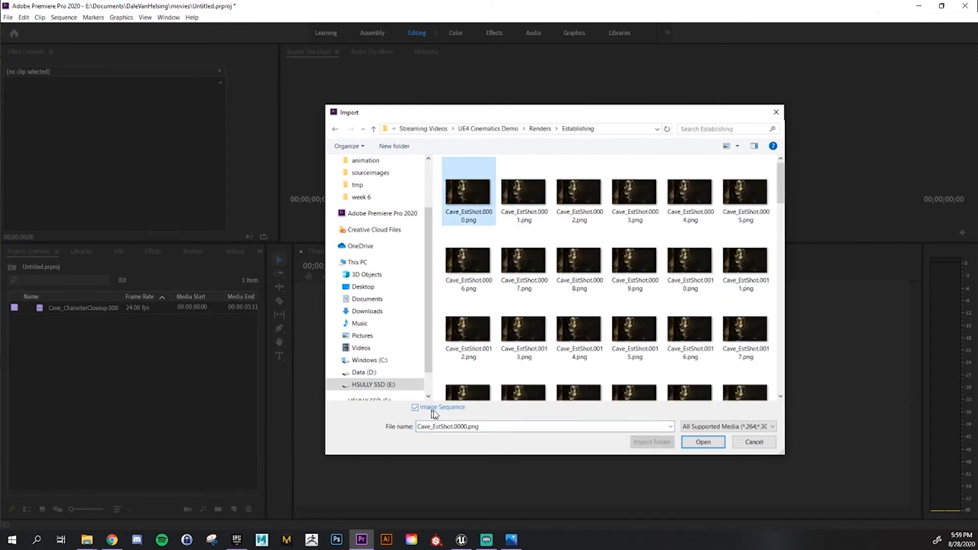
{"action": "left_click", "coordinate": [703, 442]}
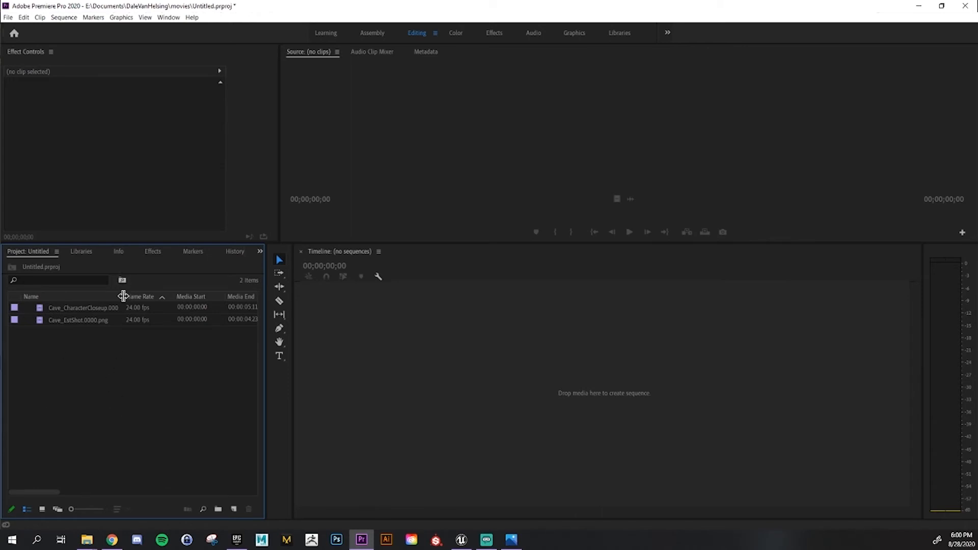
{"action": "left_click_drag", "start_coordinate": [122, 296], "coordinate": [181, 296]}
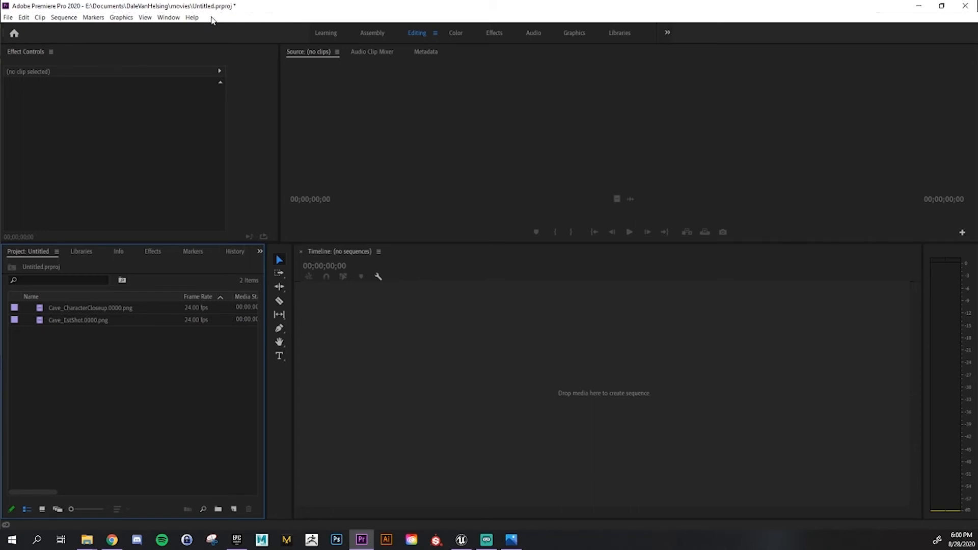
{"action": "left_click", "coordinate": [82, 314]}
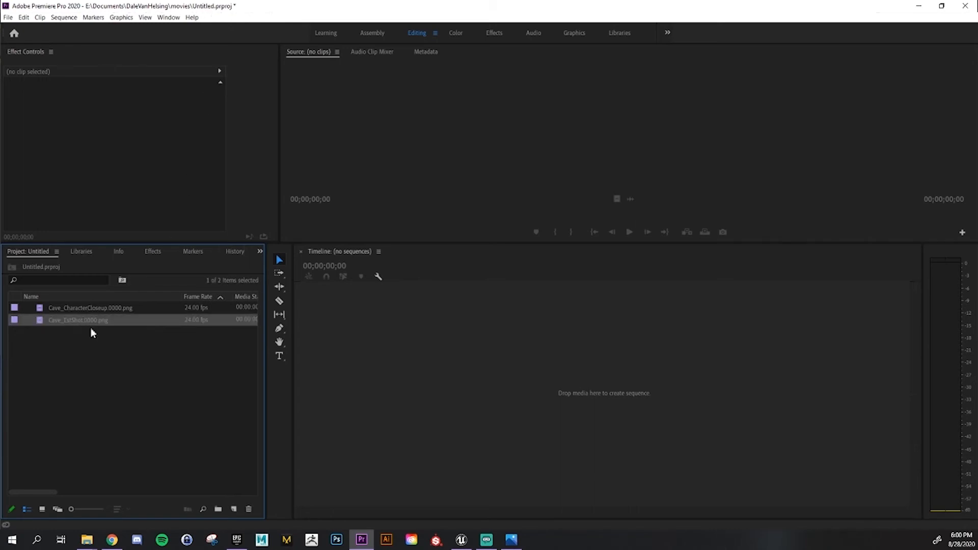
{"action": "left_click", "coordinate": [64, 350]}
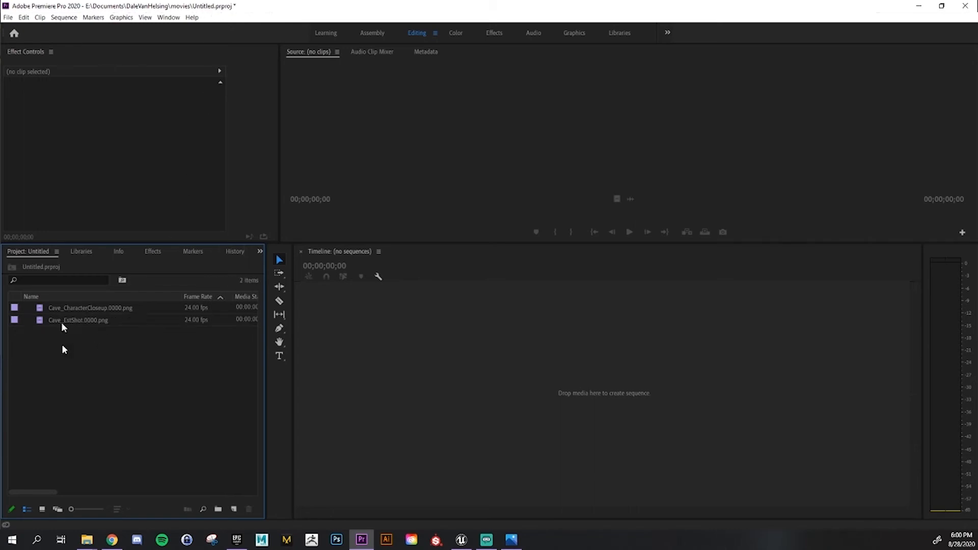
{"action": "left_click", "coordinate": [87, 320]}
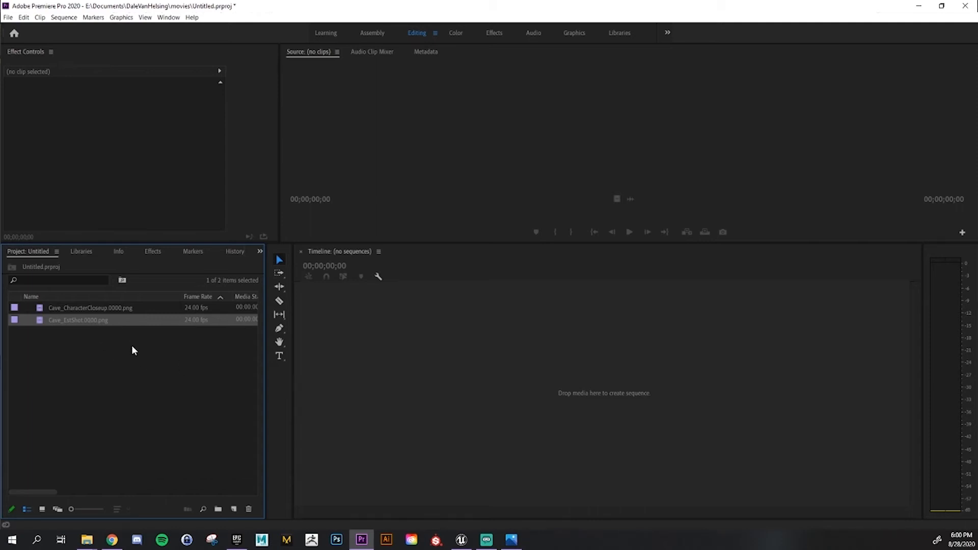
{"action": "left_click", "coordinate": [132, 349]}
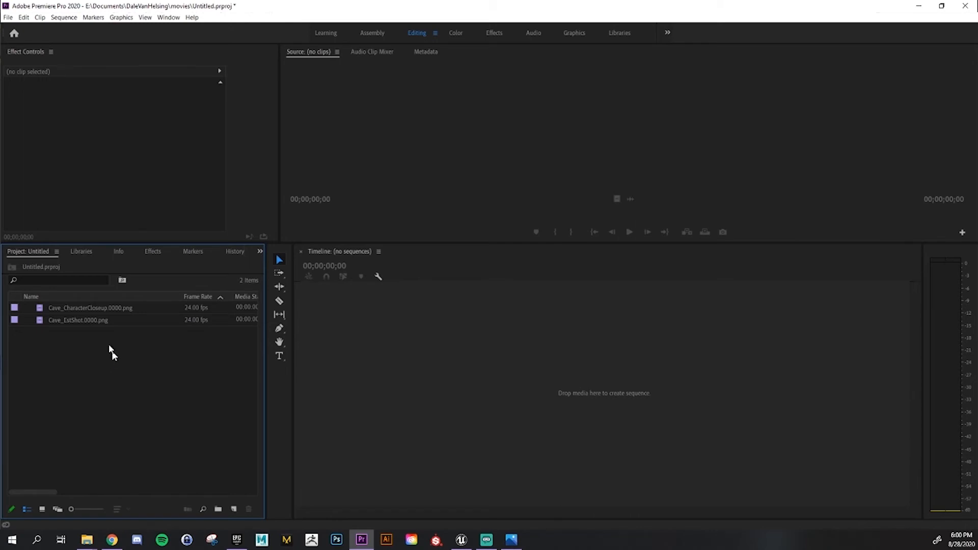
{"action": "left_click", "coordinate": [82, 320]}
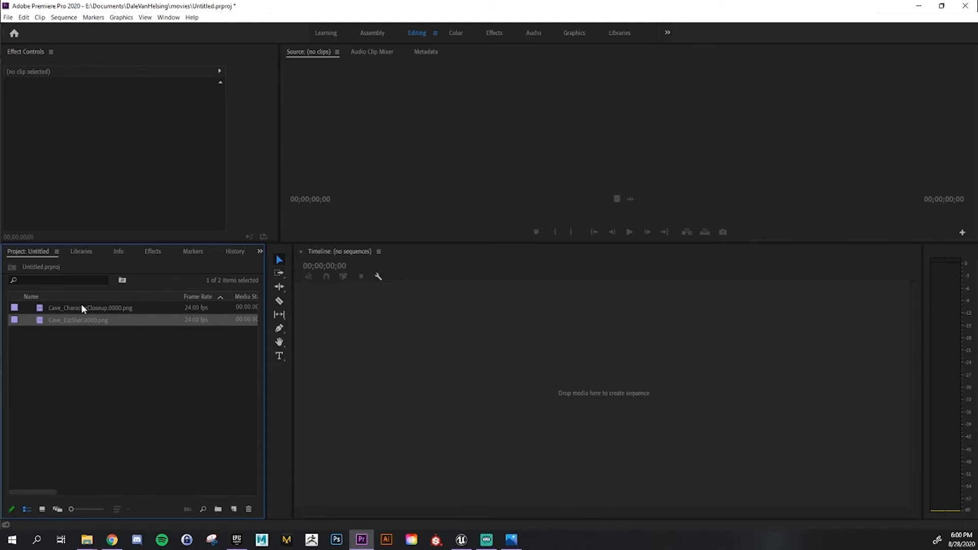
{"action": "left_click", "coordinate": [111, 368]}
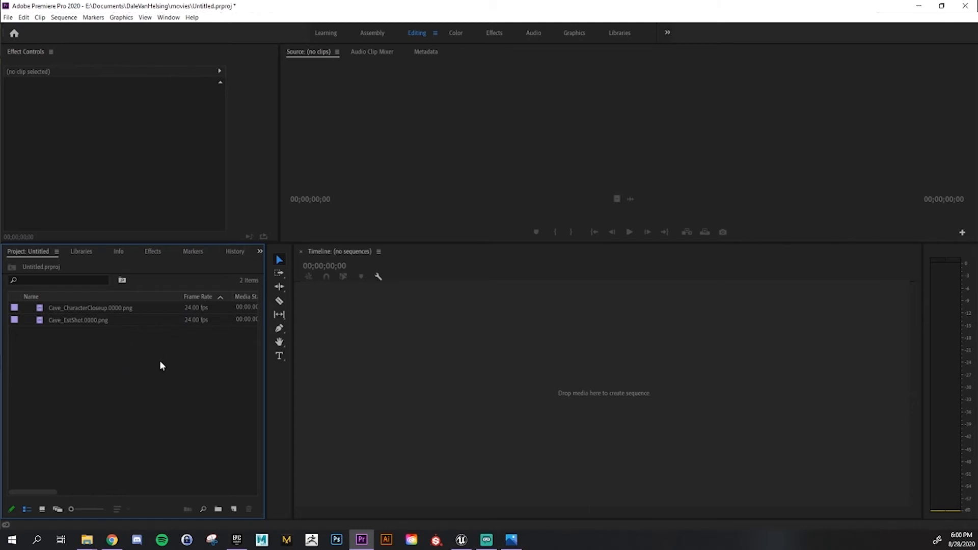
{"action": "left_click", "coordinate": [85, 321]}
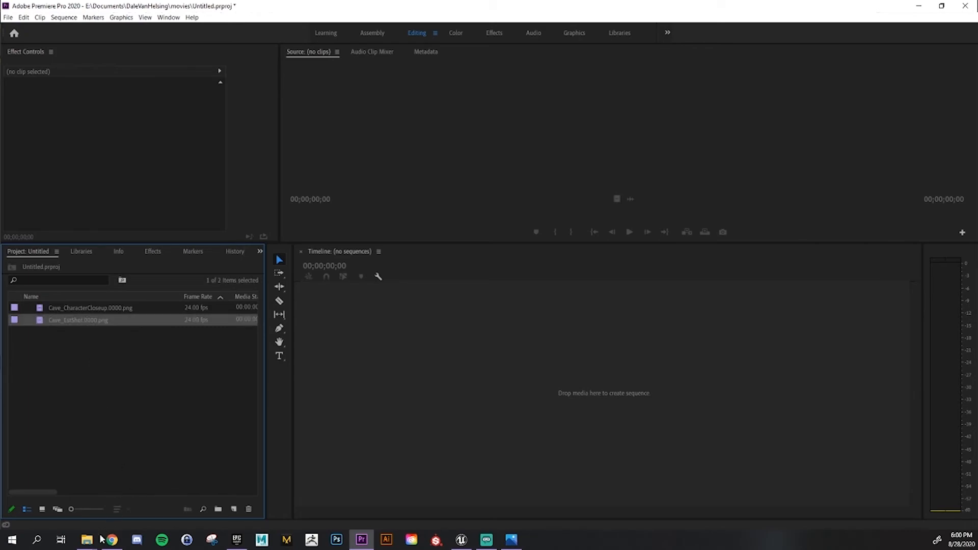
Switch to File Explorer, look through the Renders folder and its Establishing image frames, and close the window
{"action": "mouse_move", "coordinate": [87, 539]}
{"action": "left_click", "coordinate": [168, 491]}
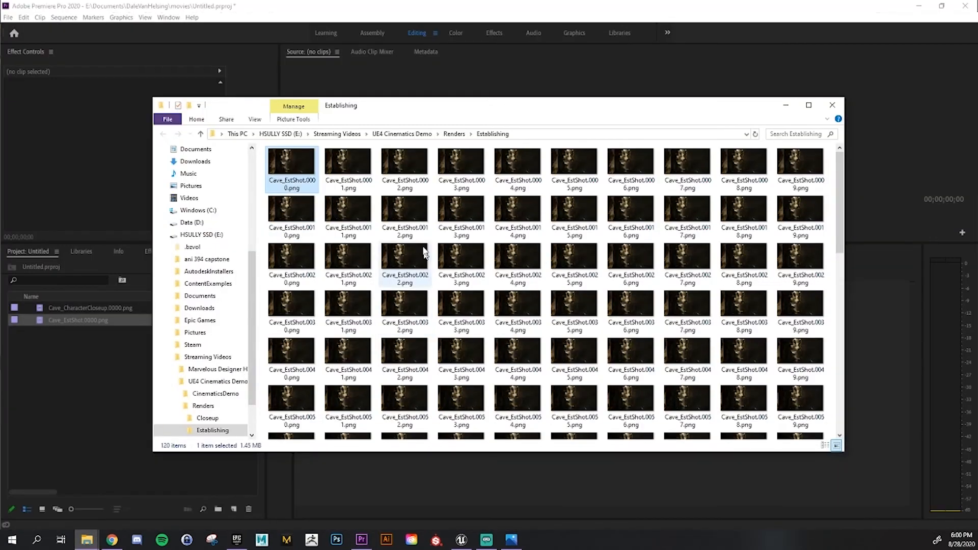
{"action": "left_click", "coordinate": [411, 133]}
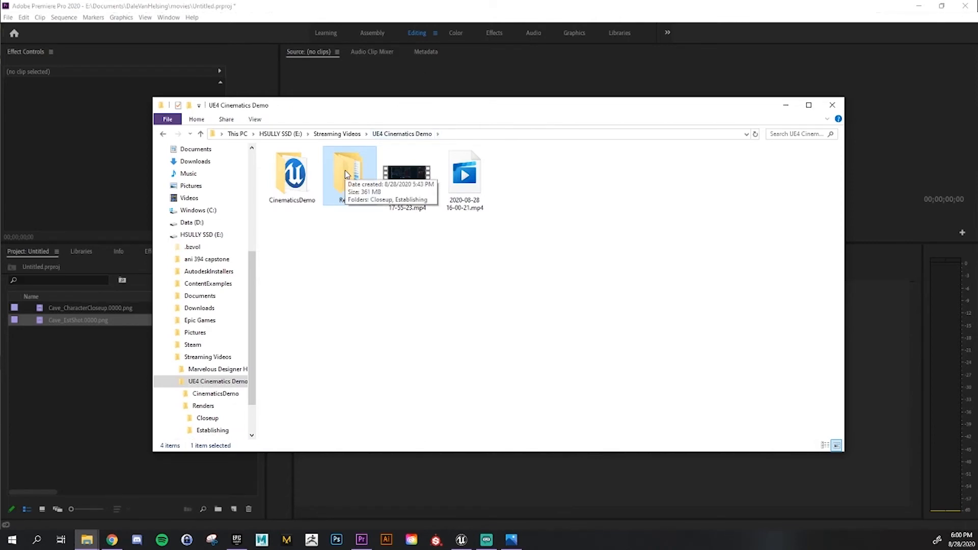
{"action": "double_click", "coordinate": [345, 172]}
{"action": "double_click", "coordinate": [323, 175]}
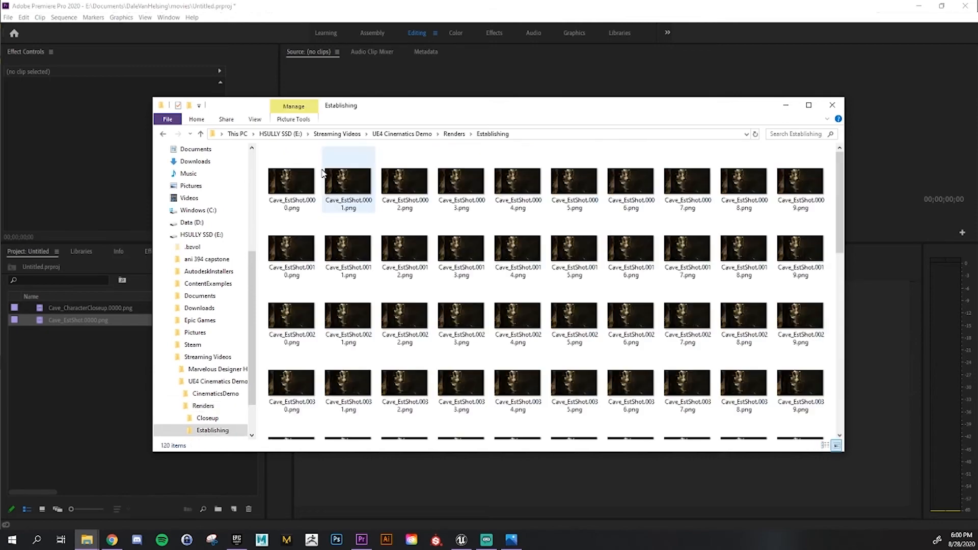
{"action": "left_click", "coordinate": [454, 135]}
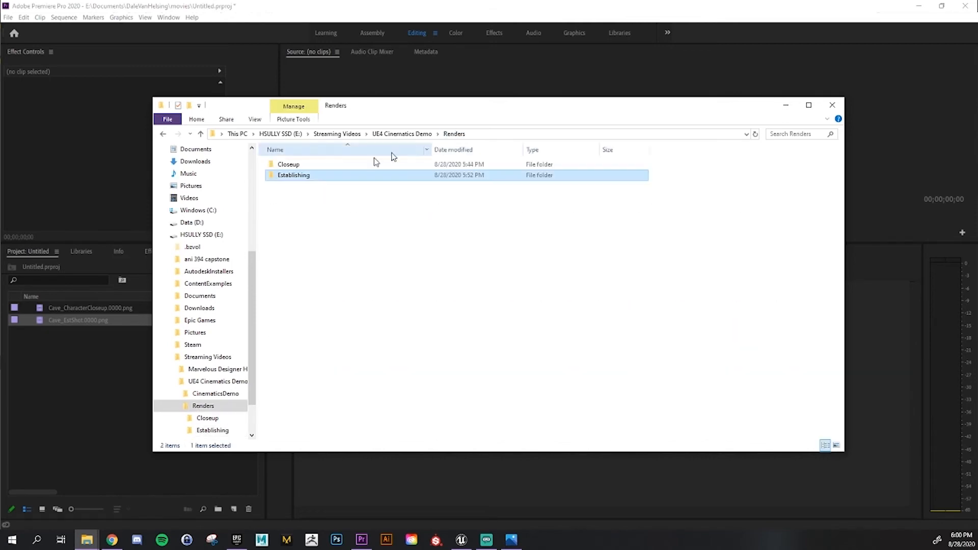
{"action": "double_click", "coordinate": [331, 179]}
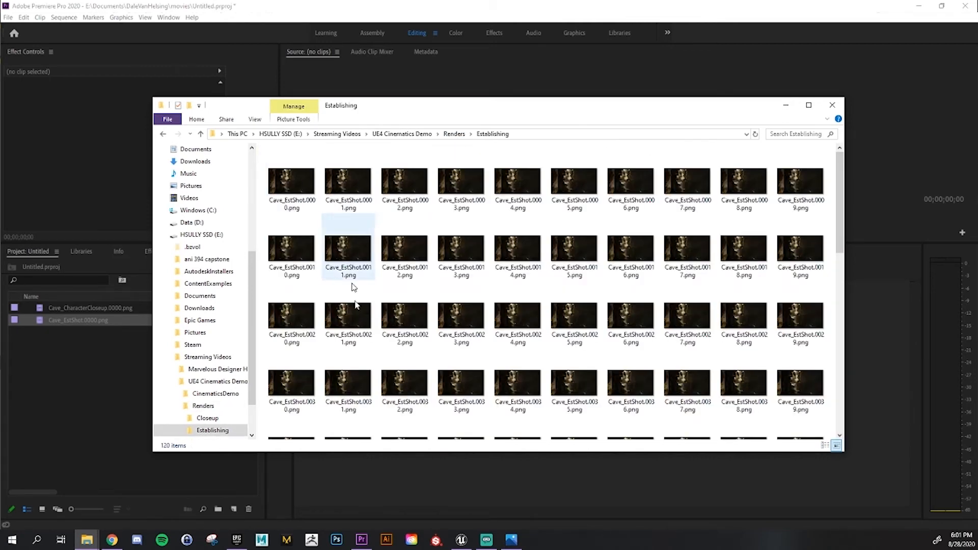
{"action": "left_click", "coordinate": [832, 104]}
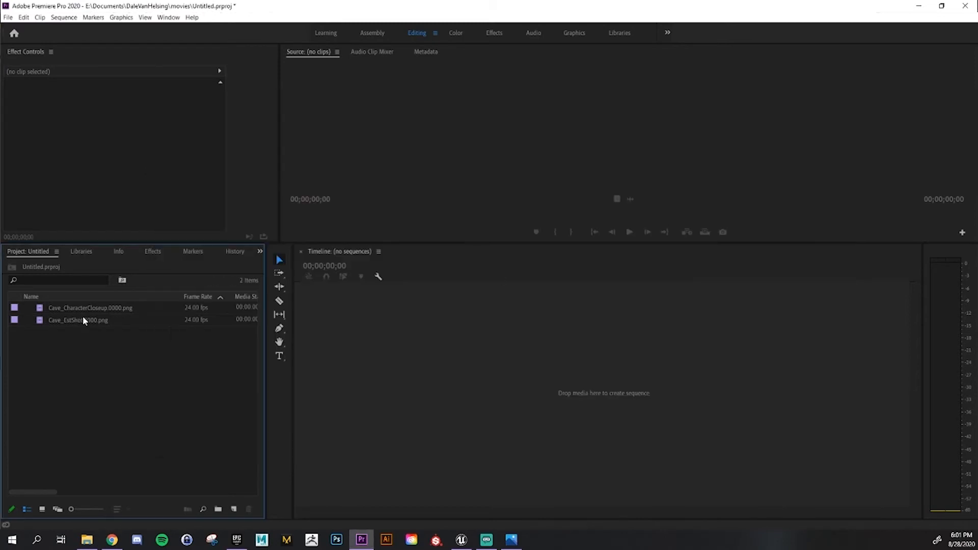
Create a sequence from Cave_EstShot.0000.png and place Cave_CharacterCloseup.0000.png directly after it on video track V1
{"action": "left_click_drag", "start_coordinate": [84, 320], "coordinate": [360, 343]}
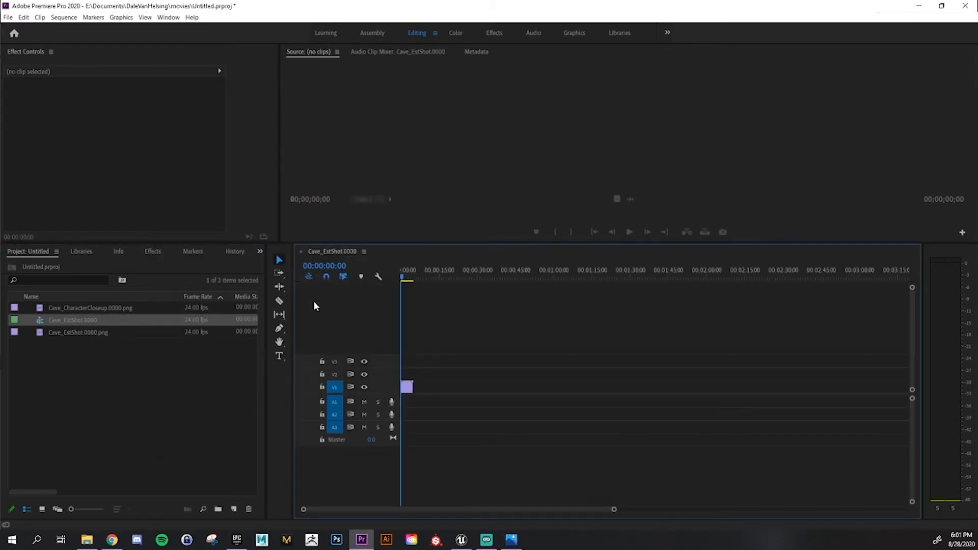
{"action": "left_click_drag", "start_coordinate": [613, 510], "coordinate": [502, 520]}
{"action": "left_click_drag", "start_coordinate": [66, 308], "coordinate": [556, 388]}
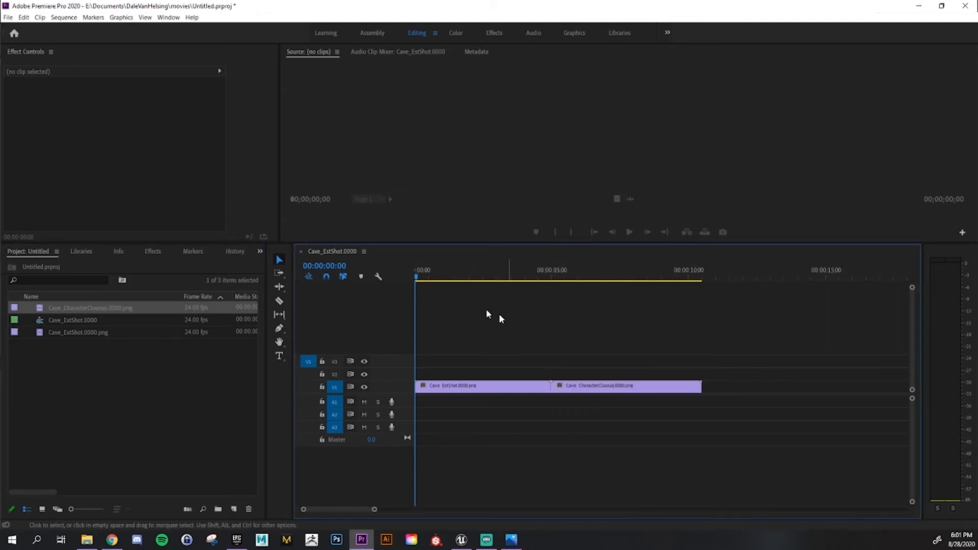
{"action": "left_click_drag", "start_coordinate": [467, 280], "coordinate": [434, 284]}
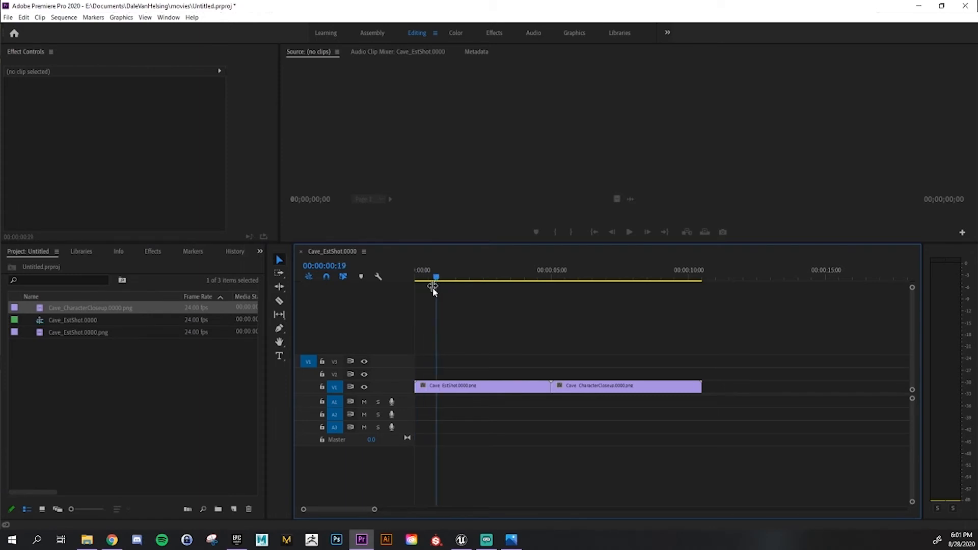
{"action": "left_click", "coordinate": [168, 17]}
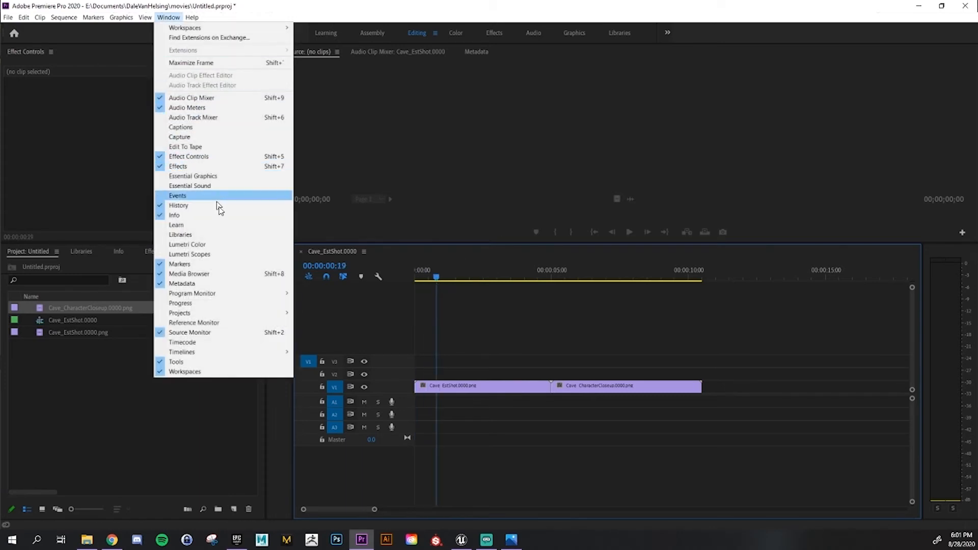
{"action": "mouse_move", "coordinate": [210, 298]}
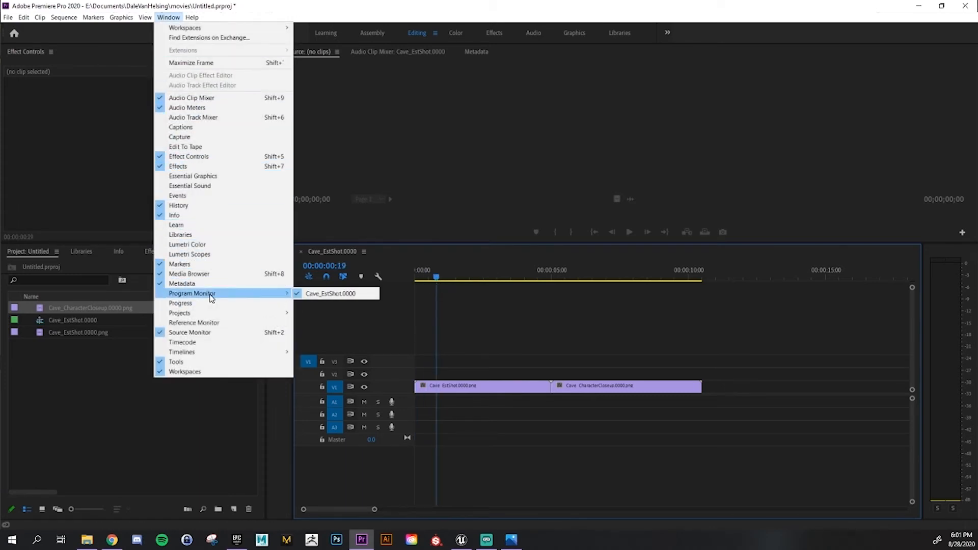
{"action": "left_click", "coordinate": [193, 411]}
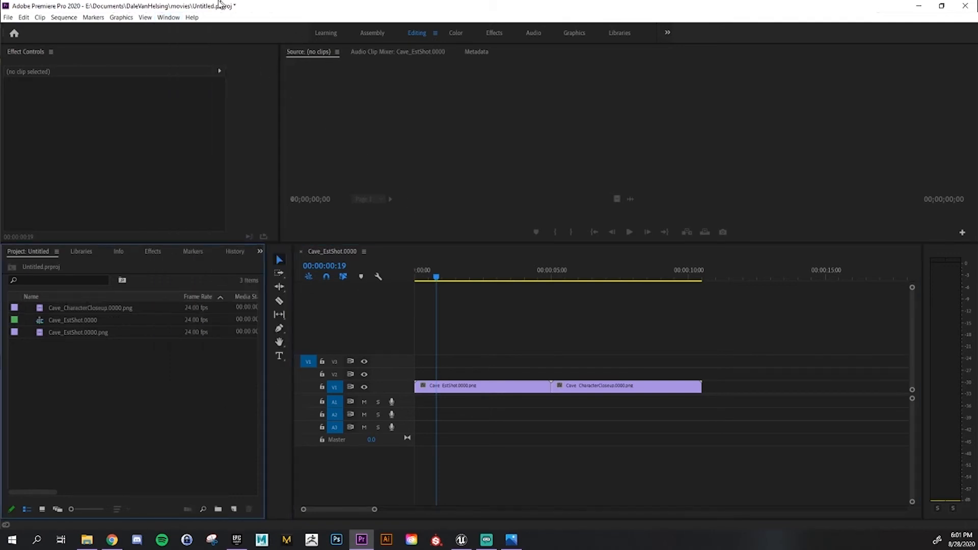
{"action": "left_click", "coordinate": [361, 32]}
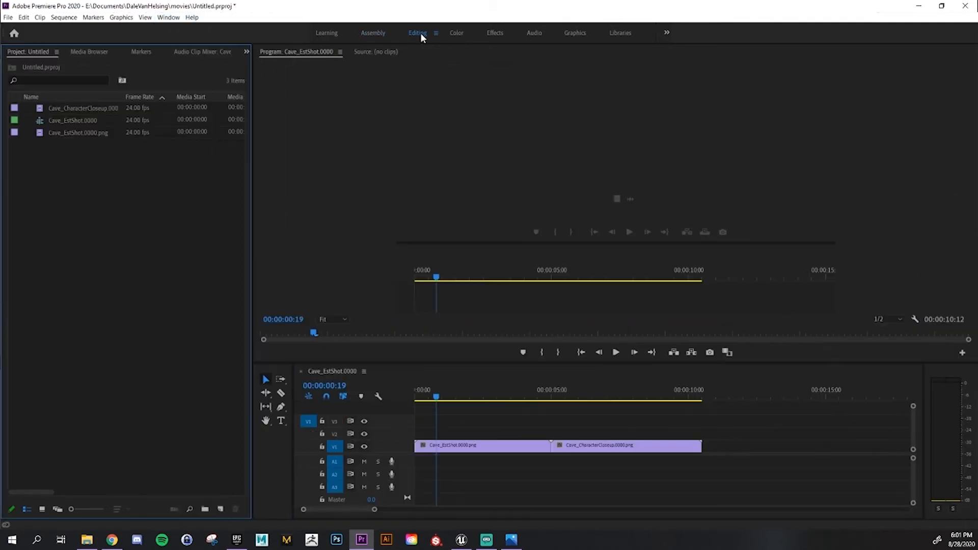
{"action": "left_click", "coordinate": [418, 33]}
Reset the Editing workspace to its saved layout and enlarge the Program monitor in both width and height
{"action": "left_click", "coordinate": [436, 33]}
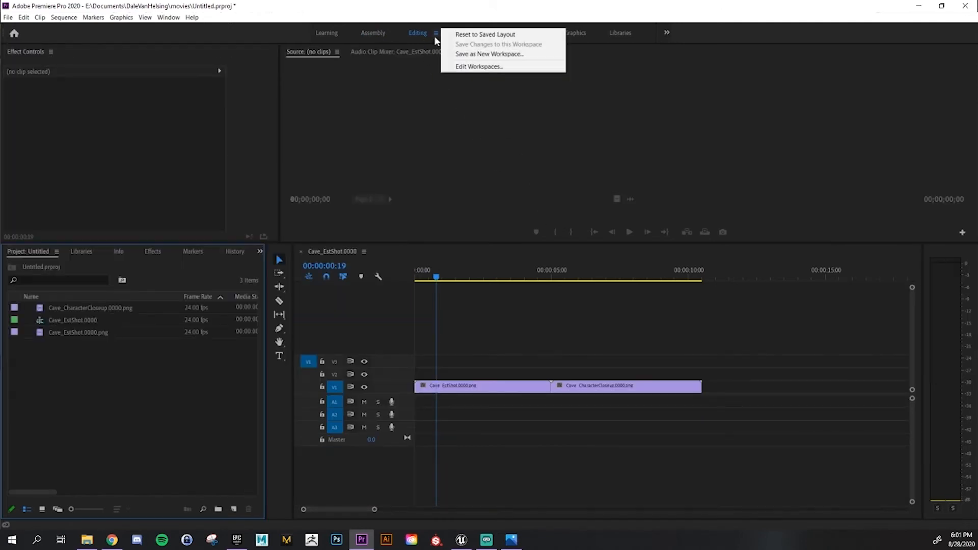
{"action": "left_click", "coordinate": [457, 35]}
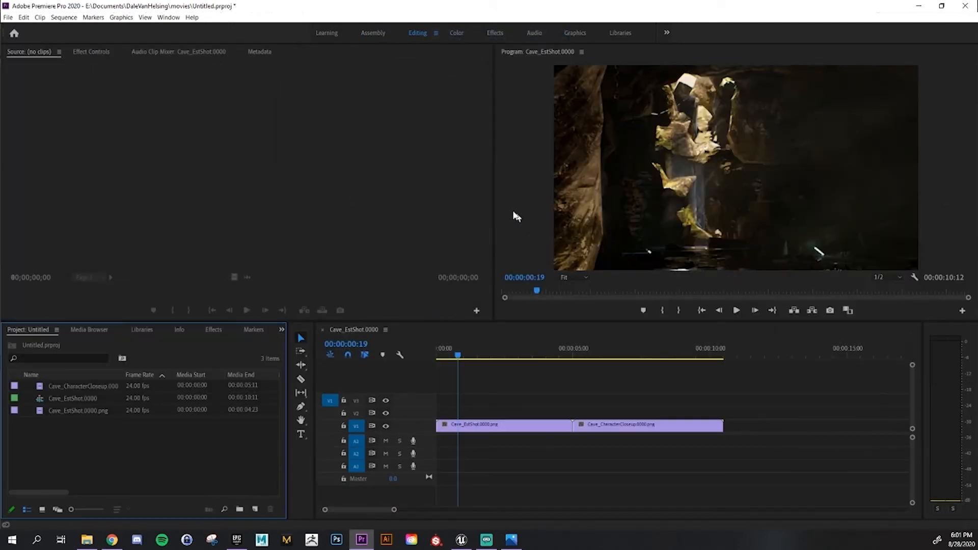
{"action": "left_click_drag", "start_coordinate": [496, 206], "coordinate": [220, 216]}
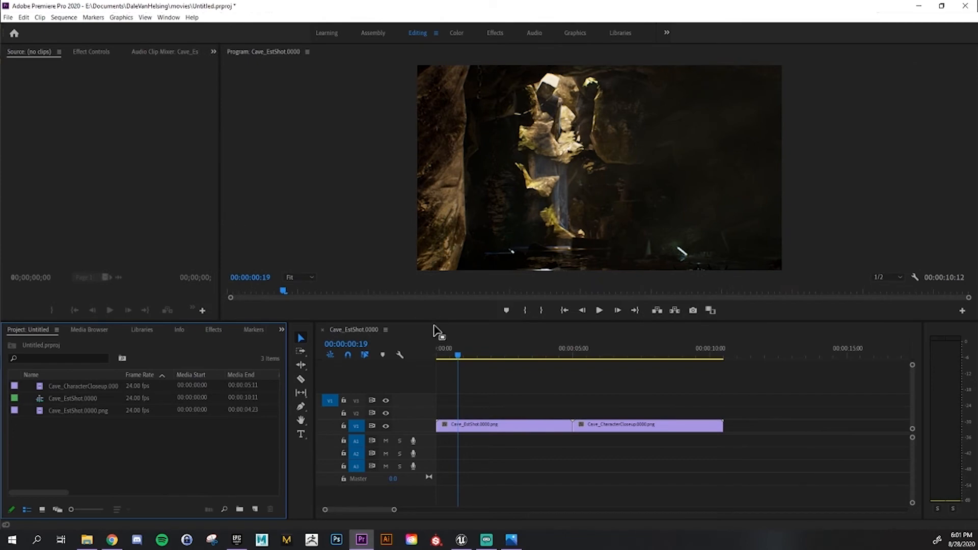
{"action": "left_click_drag", "start_coordinate": [435, 322], "coordinate": [439, 345]}
Play the assembled cave sequence from the start twice to review the cut between both shots
{"action": "left_click_drag", "start_coordinate": [460, 378], "coordinate": [441, 378]}
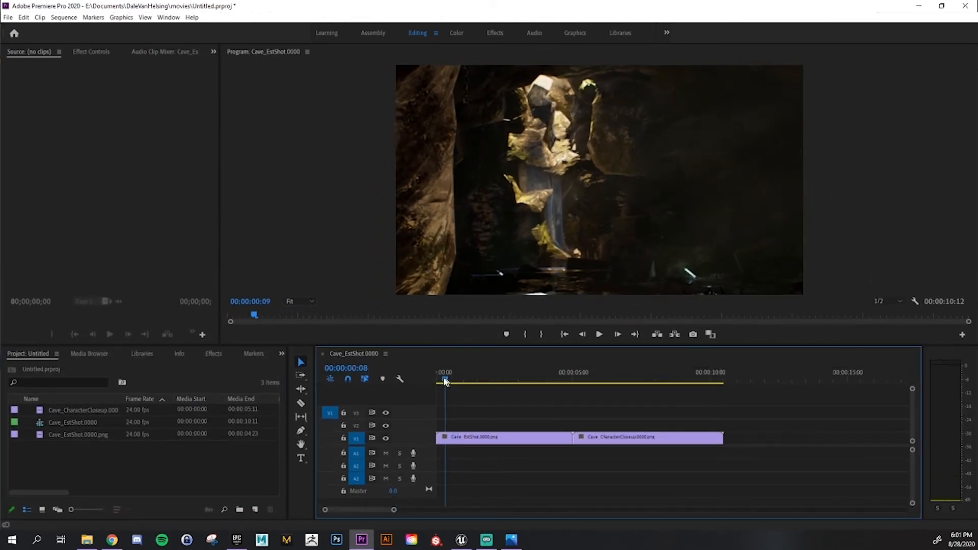
{"action": "left_click", "coordinate": [599, 335]}
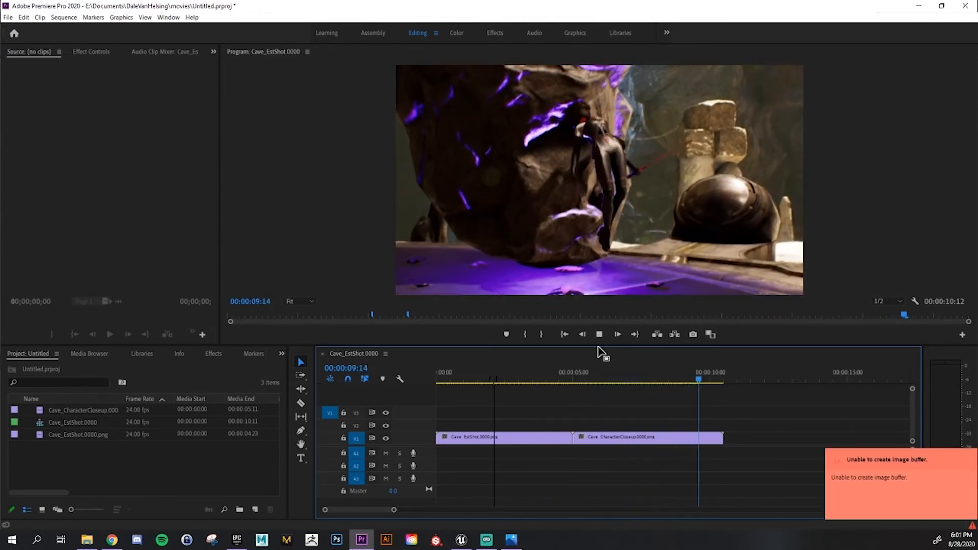
{"action": "left_click_drag", "start_coordinate": [652, 378], "coordinate": [441, 405]}
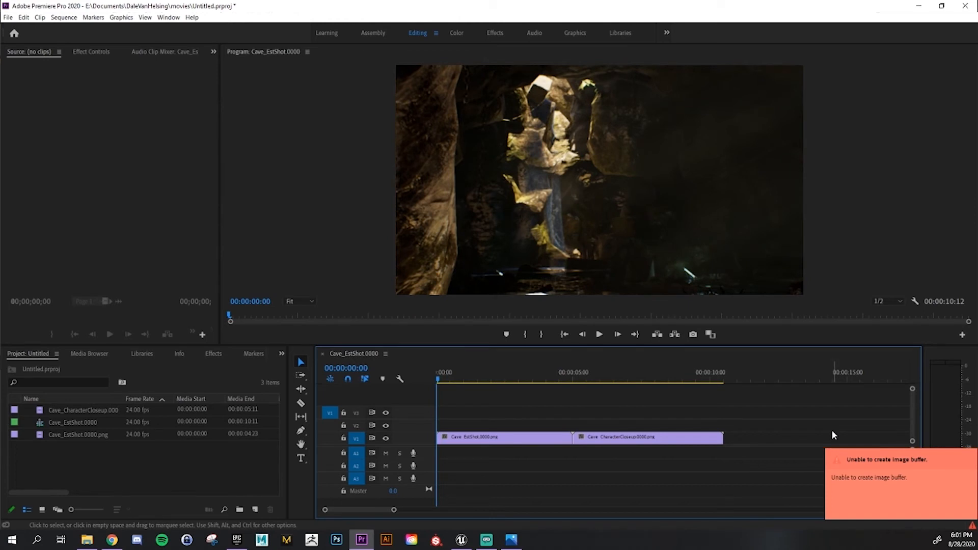
{"action": "key", "text": "space"}
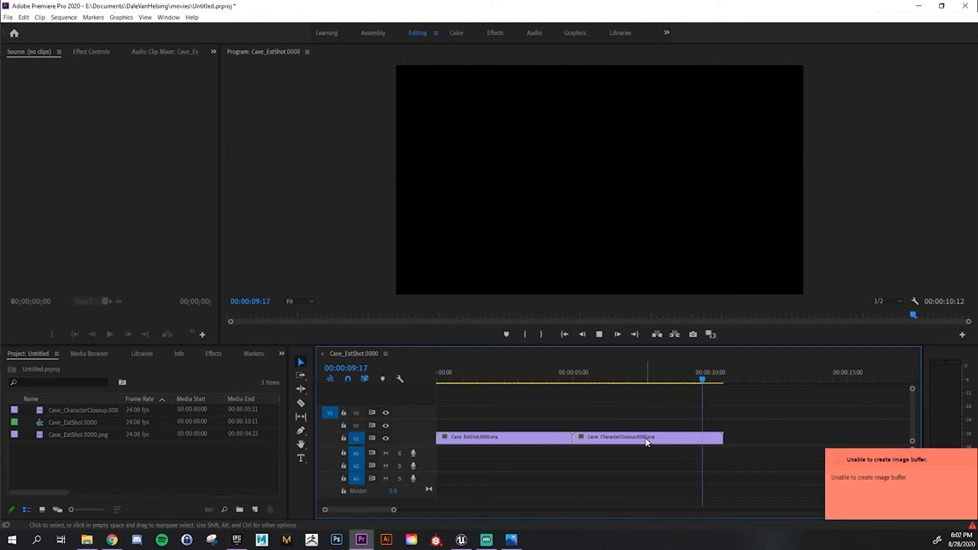
Trim the end of the Cave_CharacterCloseup clip to 00:00:10:00 on the timeline
{"action": "left_click", "coordinate": [693, 383]}
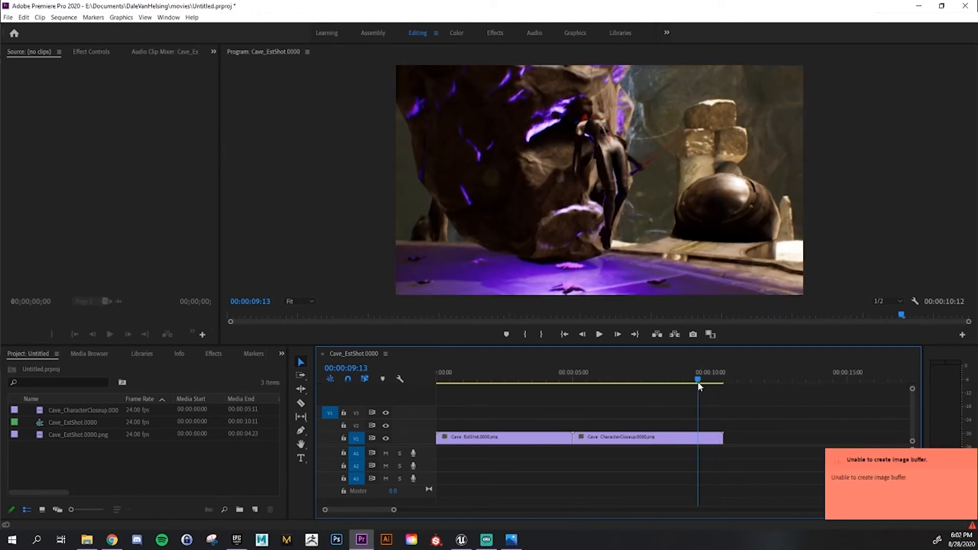
{"action": "left_click_drag", "start_coordinate": [699, 386], "coordinate": [711, 380]}
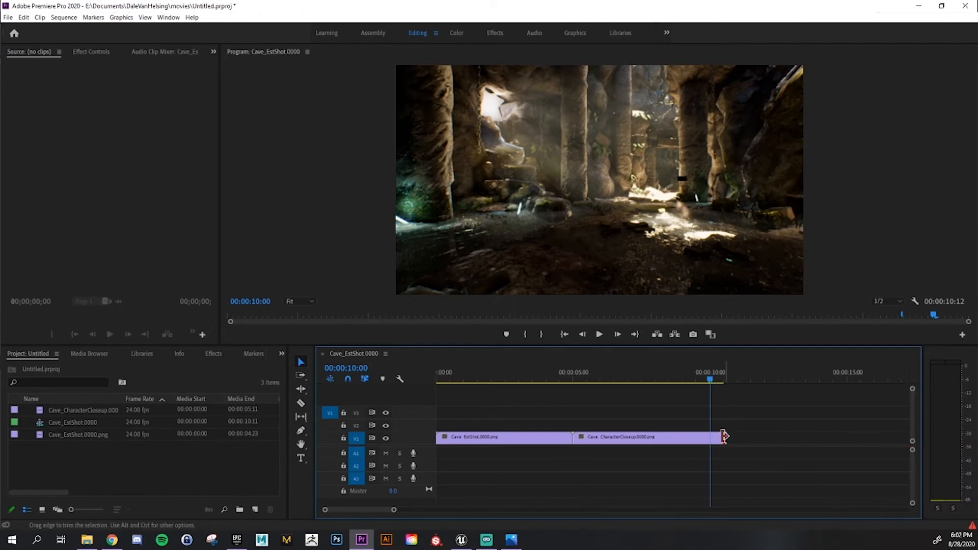
{"action": "left_click_drag", "start_coordinate": [723, 436], "coordinate": [710, 436]}
Scrub the trimmed sequence back from the character closeup into the establishing shot
{"action": "left_click_drag", "start_coordinate": [684, 390], "coordinate": [647, 419]}
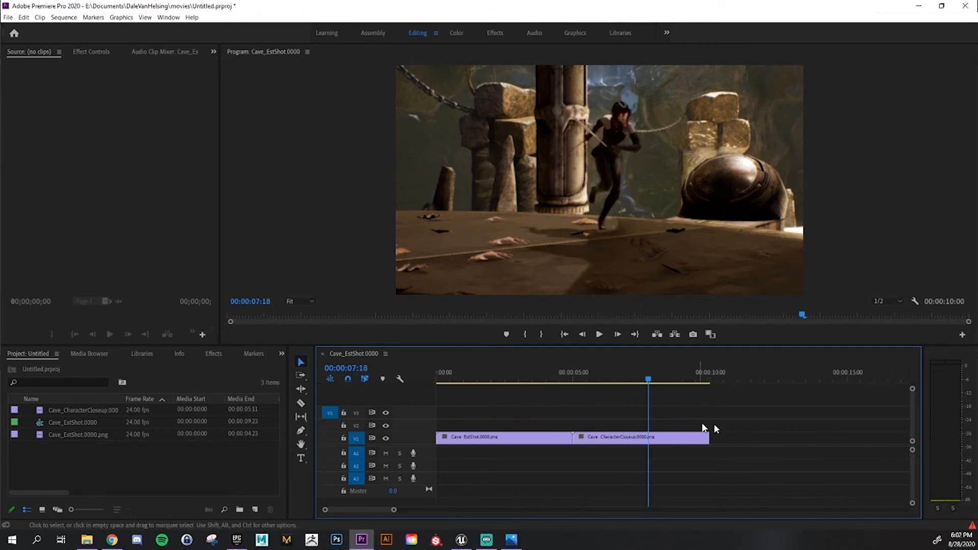
{"action": "left_click_drag", "start_coordinate": [649, 380], "coordinate": [514, 382]}
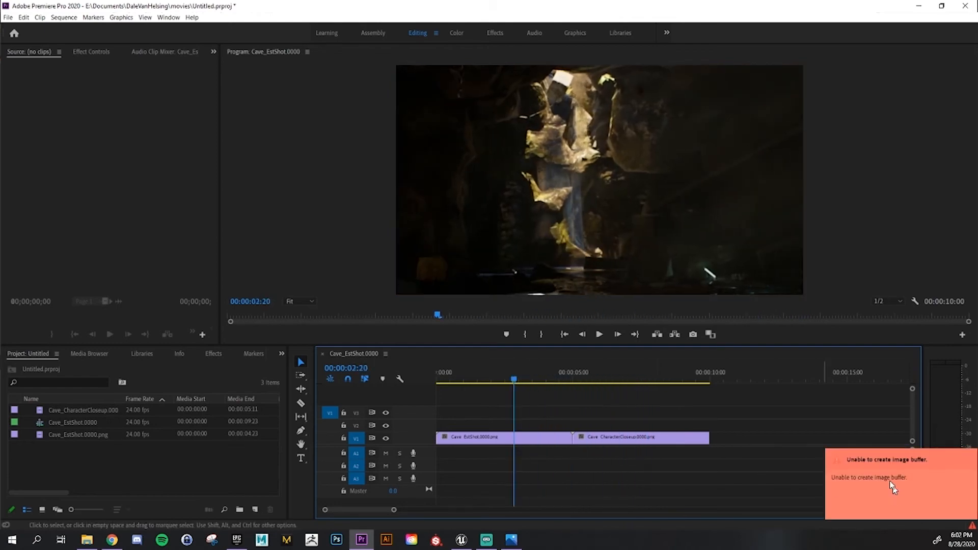
{"action": "left_click", "coordinate": [298, 170]}
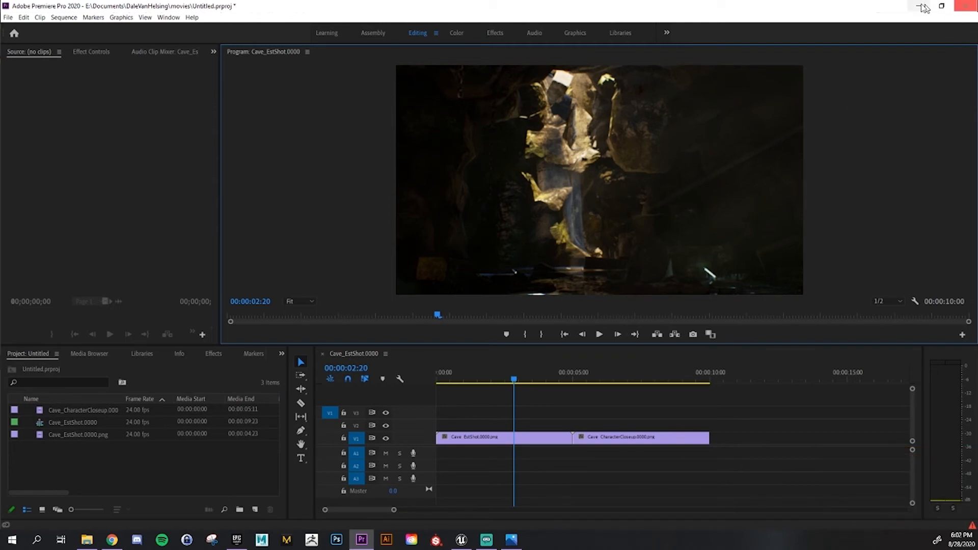
{"action": "left_click", "coordinate": [7, 17]}
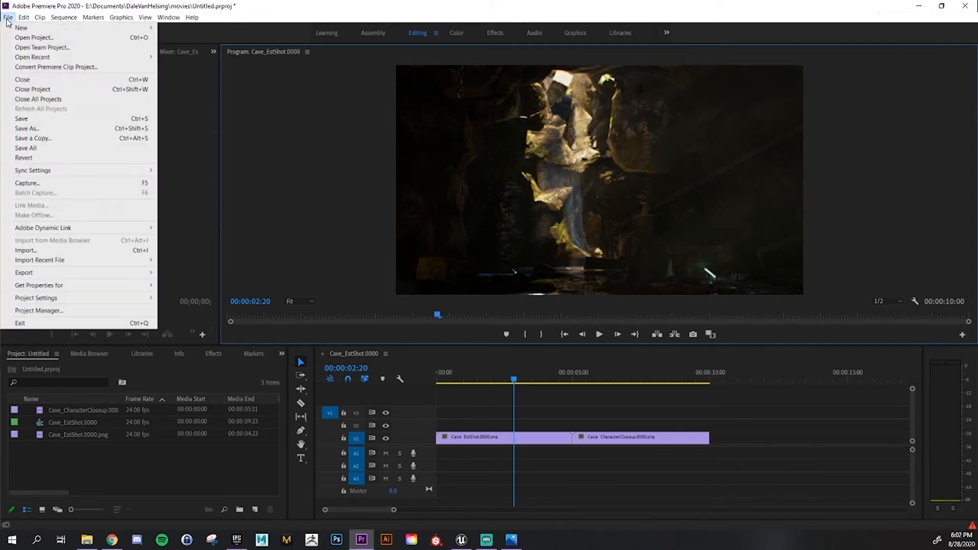
{"action": "left_click", "coordinate": [10, 17]}
Switch to Unreal Editor and save all modified content of the CinematicsDemo project
{"action": "left_click", "coordinate": [915, 11]}
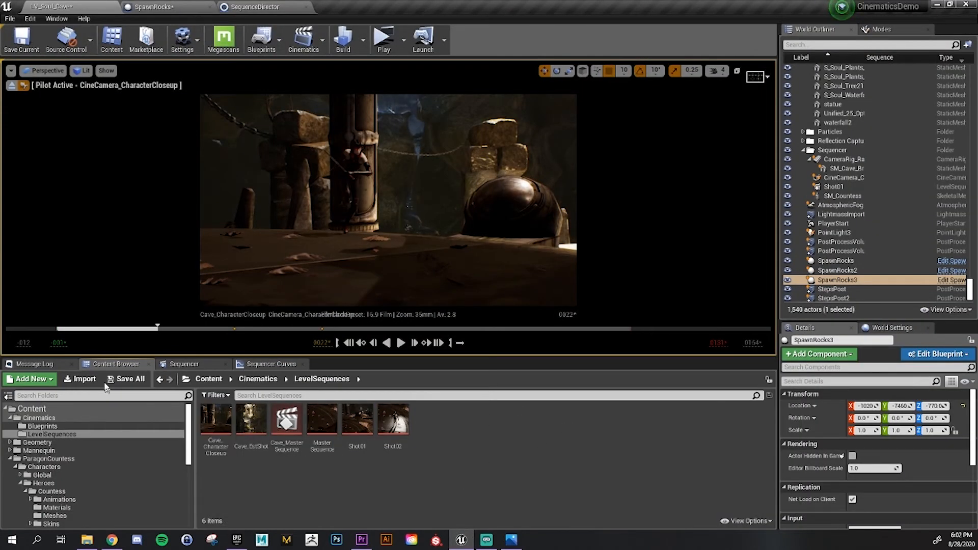
{"action": "left_click", "coordinate": [126, 379]}
{"action": "left_click", "coordinate": [535, 337]}
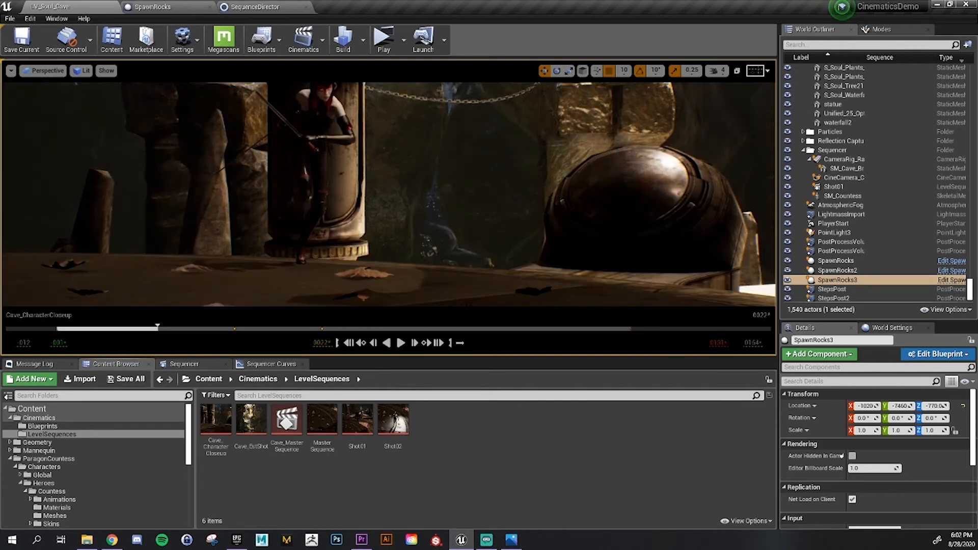
Select the SpawnRocks3 track in Sequencer and switch the cinematic viewport to the default viewport
{"action": "left_click", "coordinate": [319, 134]}
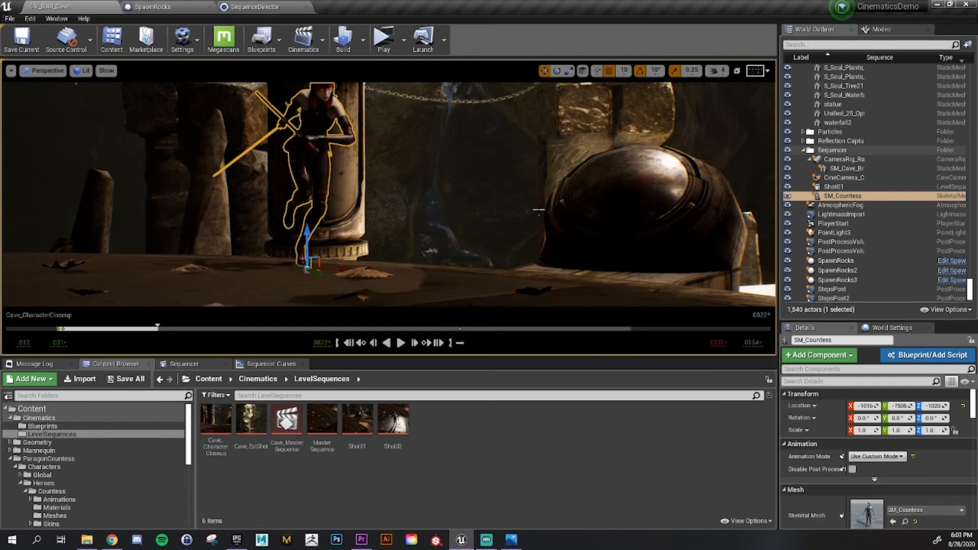
{"action": "left_click", "coordinate": [183, 363]}
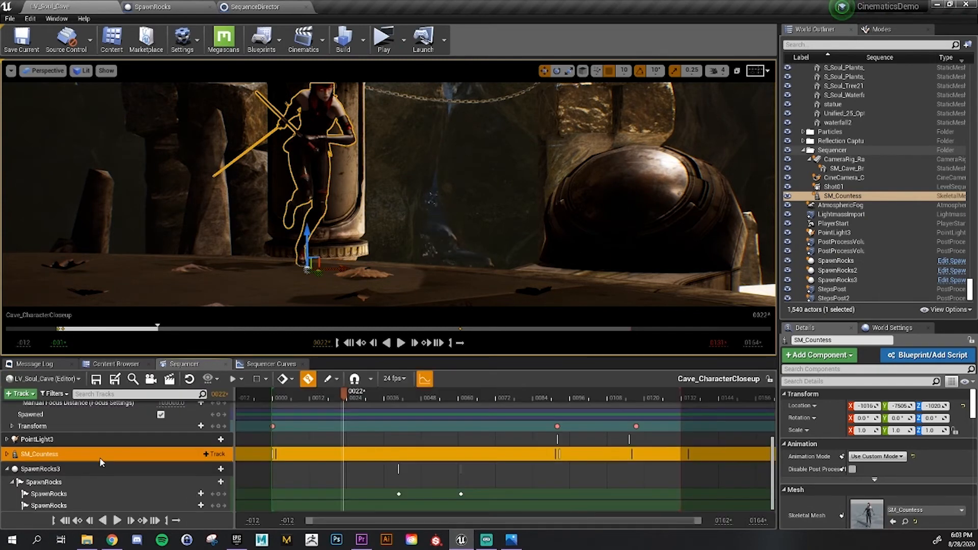
{"action": "left_click", "coordinate": [93, 469]}
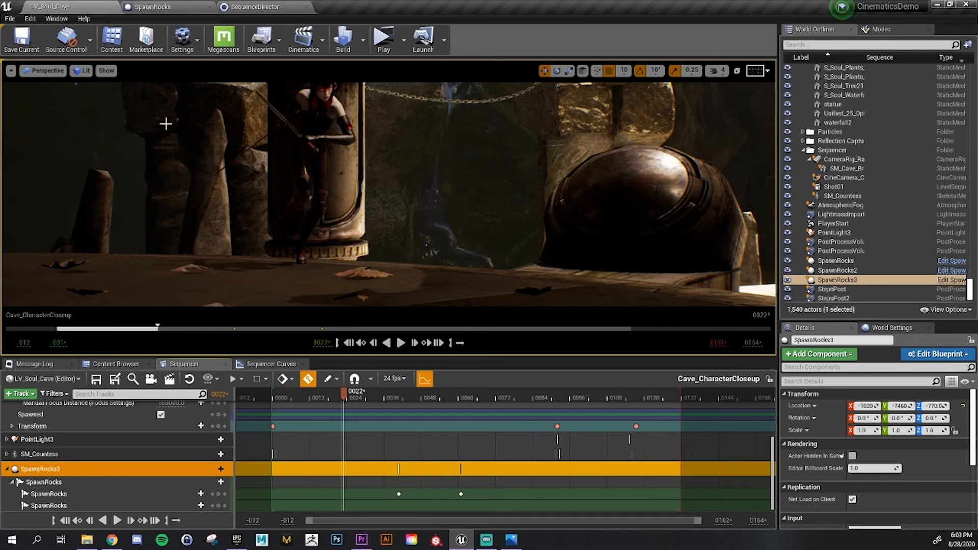
{"action": "left_click", "coordinate": [41, 72]}
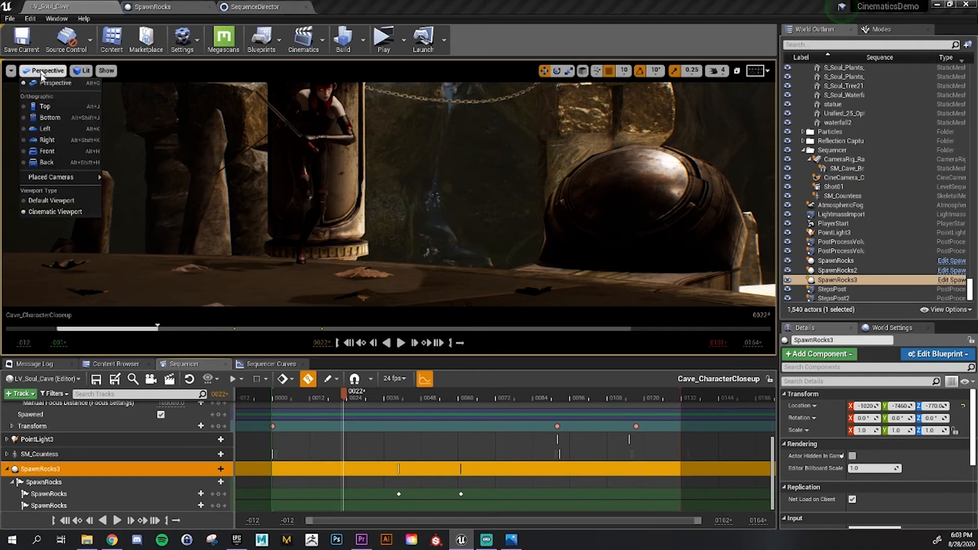
{"action": "left_click", "coordinate": [57, 201]}
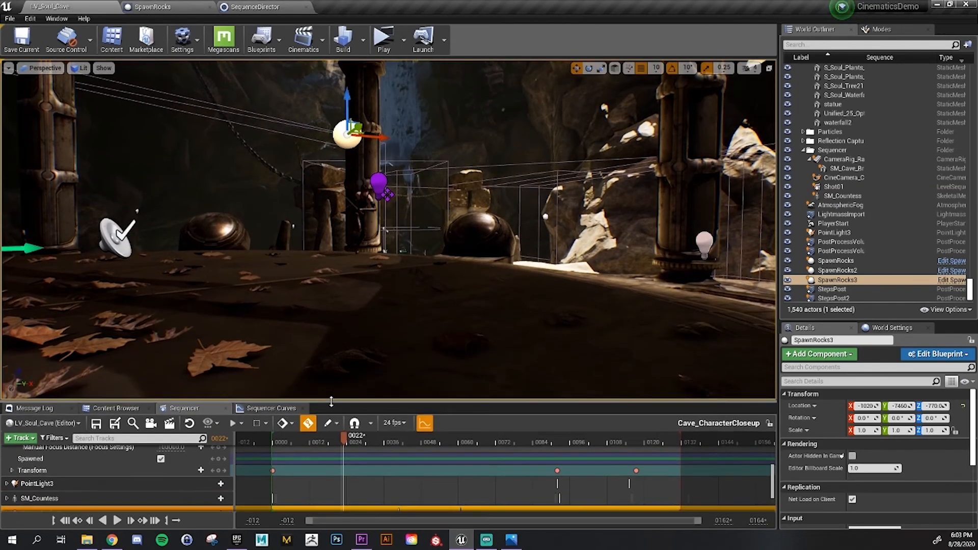
Select the SM_Cave_Leaf_Pile95 leaves on the platform and widen the World Outliner to fit full actor names
{"action": "right_click_drag", "start_coordinate": [389, 230], "coordinate": [392, 202]}
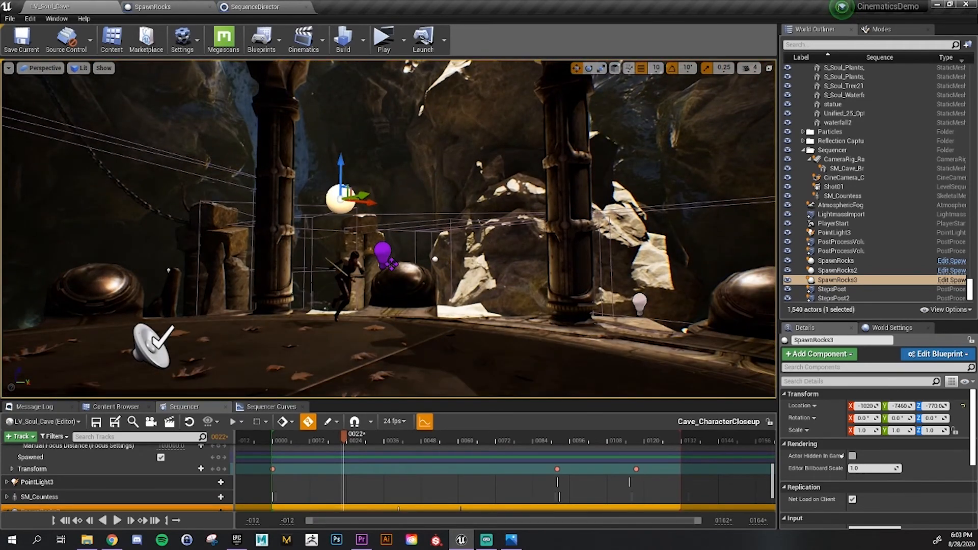
{"action": "left_click", "coordinate": [349, 269]}
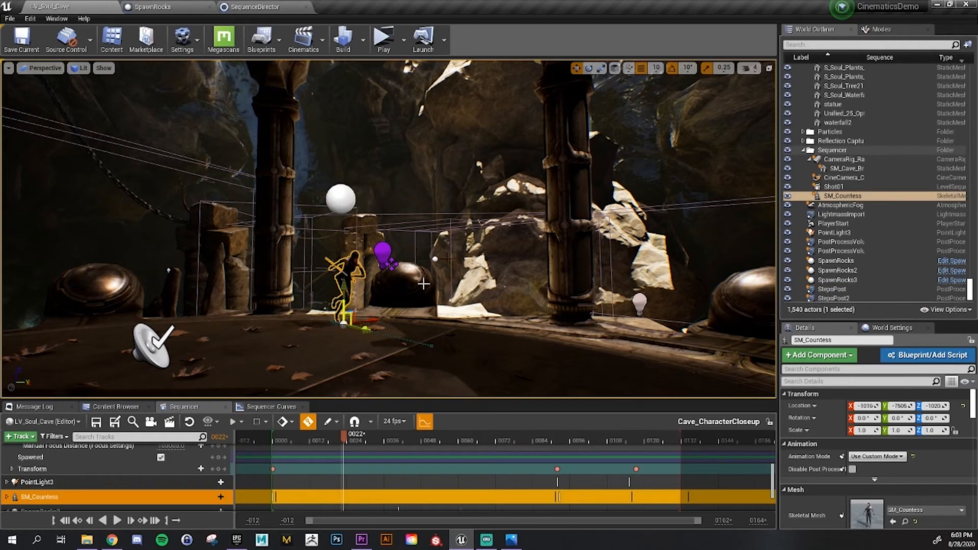
{"action": "left_click", "coordinate": [364, 352]}
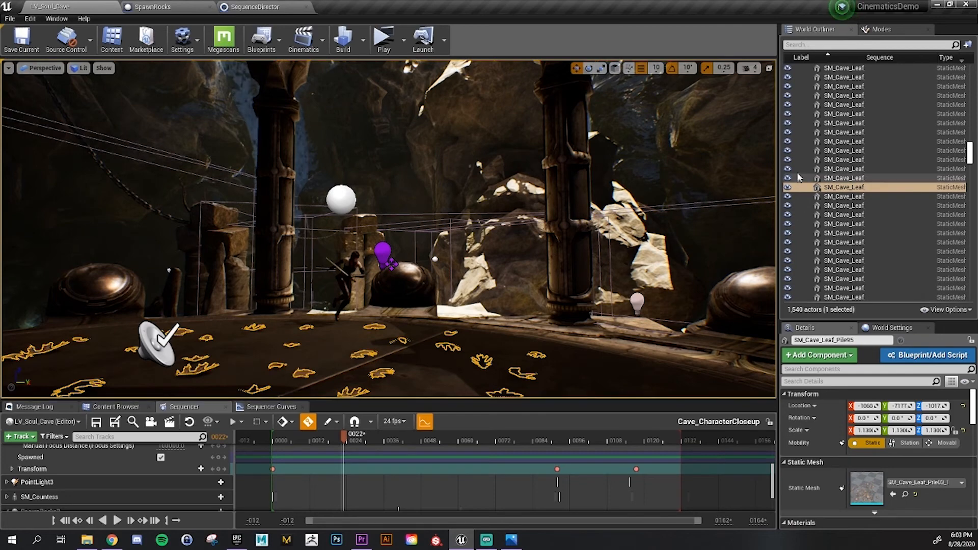
{"action": "left_click_drag", "start_coordinate": [780, 178], "coordinate": [698, 181]}
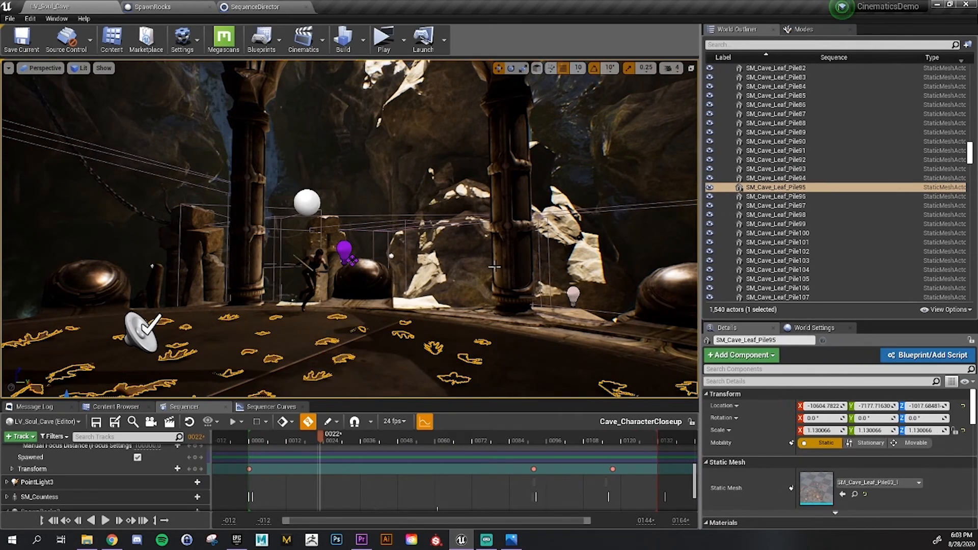
Examine the cave set around the Countess, including the red-draped statue, the pillars and the leaf-covered platform
{"action": "mouse_move", "coordinate": [494, 266]}
{"action": "right_mouse_down"}
{"action": "mouse_move", "coordinate": [469, 277]}
{"action": "mouse_move", "coordinate": [479, 264]}
{"action": "right_mouse_up"}
{"action": "key", "text": "w"}
{"action": "key", "text": "s"}
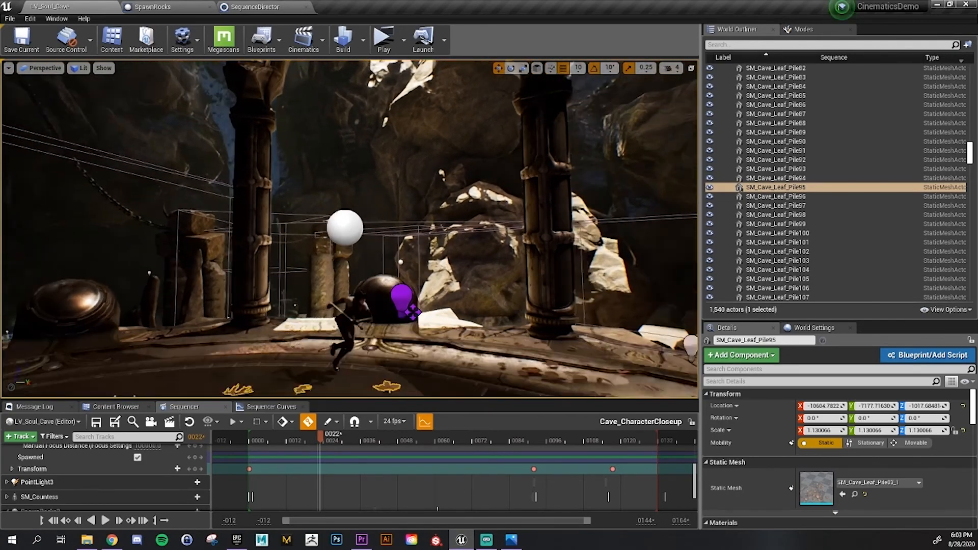
{"action": "right_click_drag", "start_coordinate": [177, 267], "coordinate": [219, 170]}
{"action": "key", "text": "s"}
{"action": "key", "text": "w"}
{"action": "key", "text": "s"}
{"action": "right_click_drag", "start_coordinate": [456, 242], "coordinate": [453, 292]}
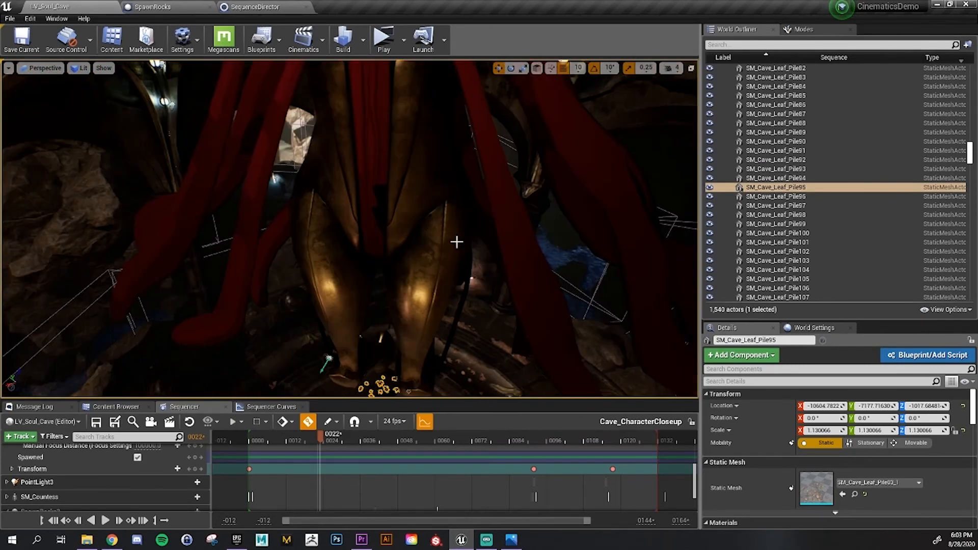
{"action": "right_click_drag", "start_coordinate": [242, 249], "coordinate": [249, 280]}
{"action": "key", "text": "s"}
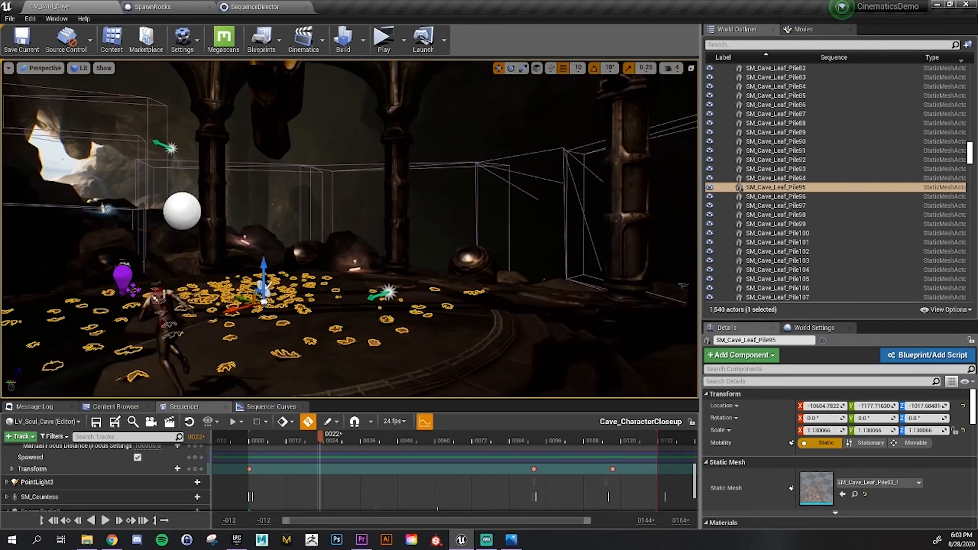
{"action": "key", "text": "w"}
{"action": "right_click_drag", "start_coordinate": [356, 123], "coordinate": [325, 120]}
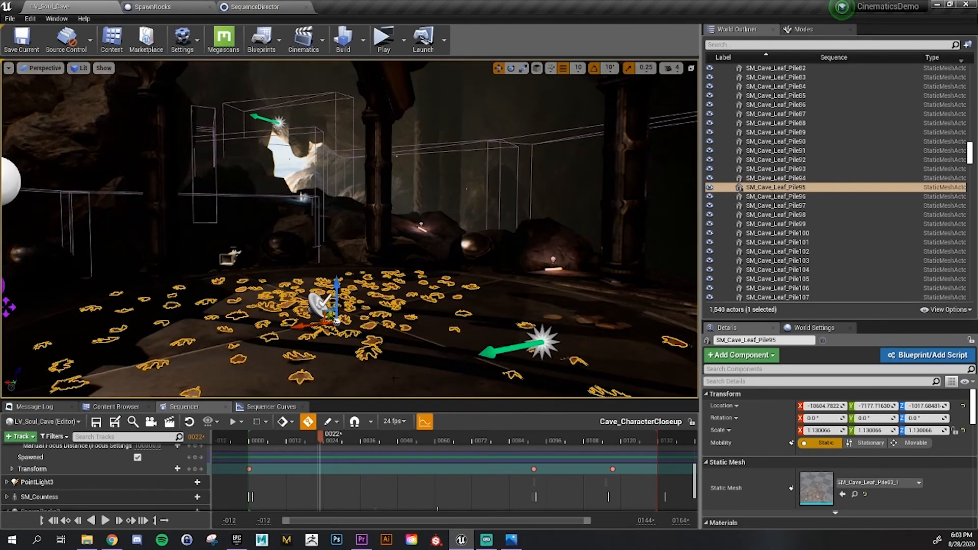
Enlarge the Sequencer area and move the playhead to frame 30
{"action": "left_click_drag", "start_coordinate": [389, 410], "coordinate": [411, 336]}
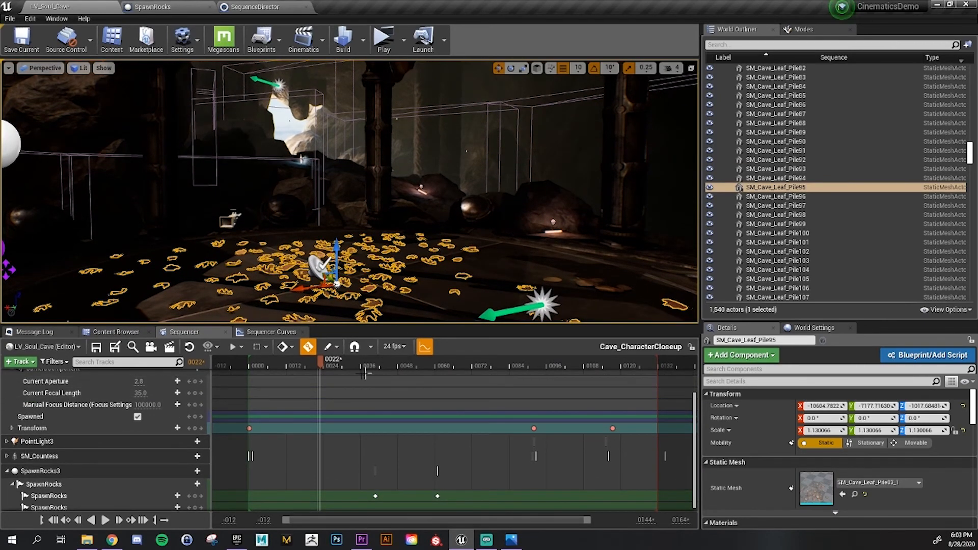
{"action": "left_click_drag", "start_coordinate": [328, 360], "coordinate": [343, 390]}
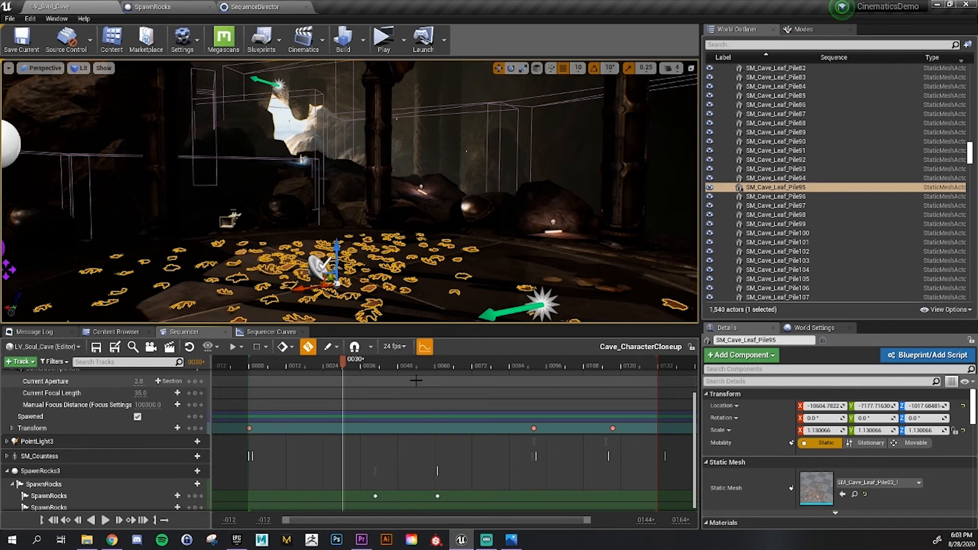
Select the SM_Cave_Floor_Stairs_6 arches of the golden ring around the chained statue
{"action": "right_click_drag", "start_coordinate": [351, 202], "coordinate": [333, 182]}
{"action": "key", "text": "s"}
{"action": "key", "text": "d"}
{"action": "key", "text": "s"}
{"action": "left_click_drag", "start_coordinate": [333, 183], "coordinate": [378, 177], "text": "alt"}
{"action": "left_click", "coordinate": [471, 166]}
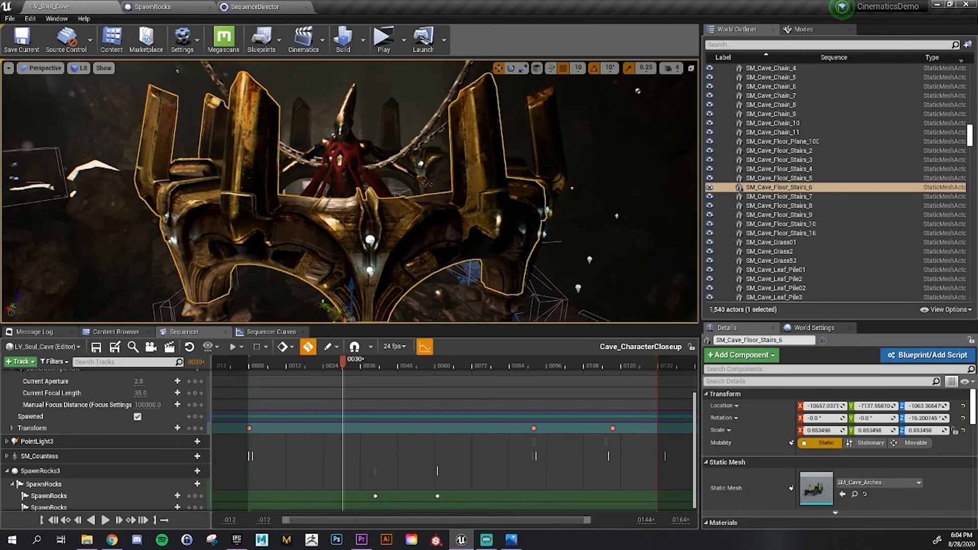
Add the other half of the golden arch ring, SM_Cave_Floor_Stairs_16, to the selection
{"action": "left_click_drag", "start_coordinate": [521, 203], "coordinate": [526, 222], "text": "alt"}
{"action": "key", "text": "e"}
{"action": "right_click_drag", "start_coordinate": [503, 269], "coordinate": [504, 288]}
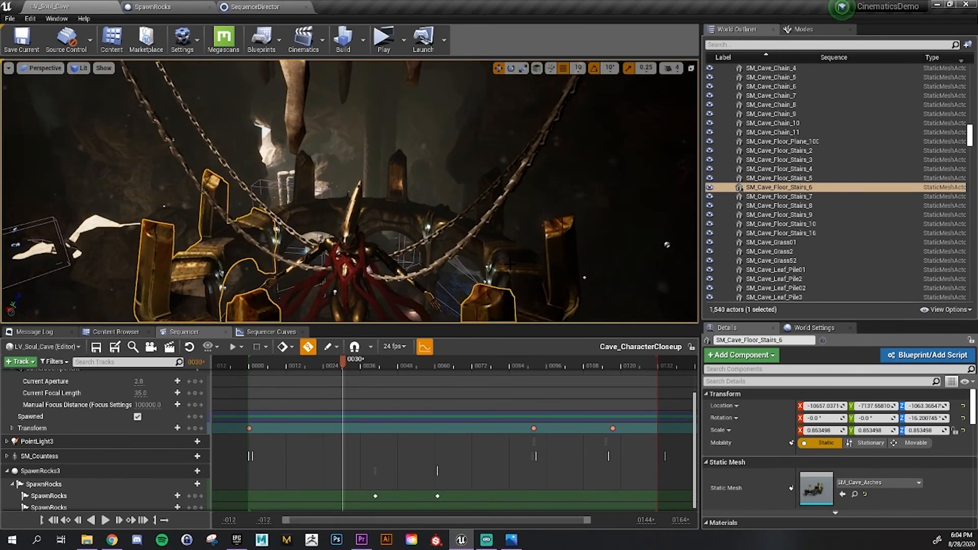
{"action": "left_click", "coordinate": [470, 219], "text": "ctrl"}
{"action": "right_click_drag", "start_coordinate": [491, 239], "coordinate": [513, 257]}
{"action": "left_click", "coordinate": [493, 242]}
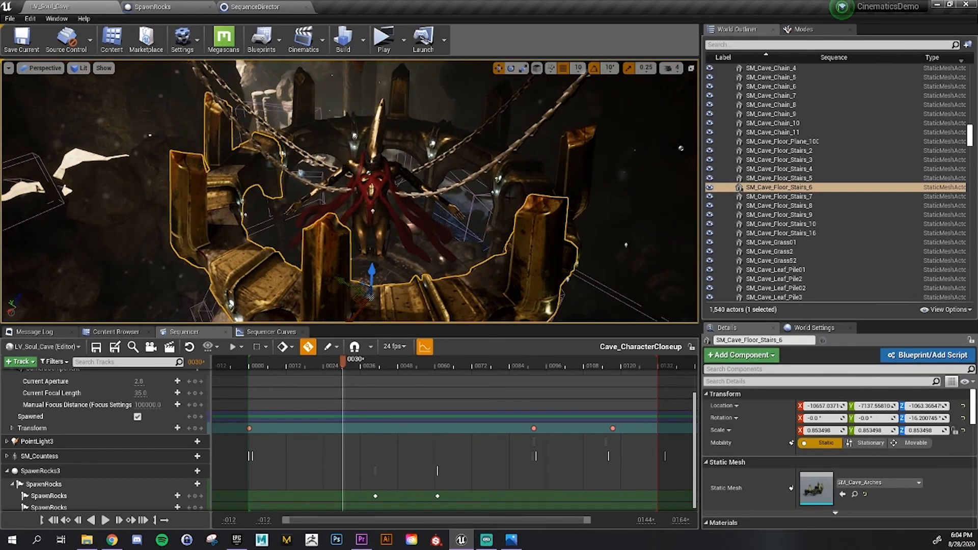
{"action": "left_click", "coordinate": [513, 186], "text": "ctrl"}
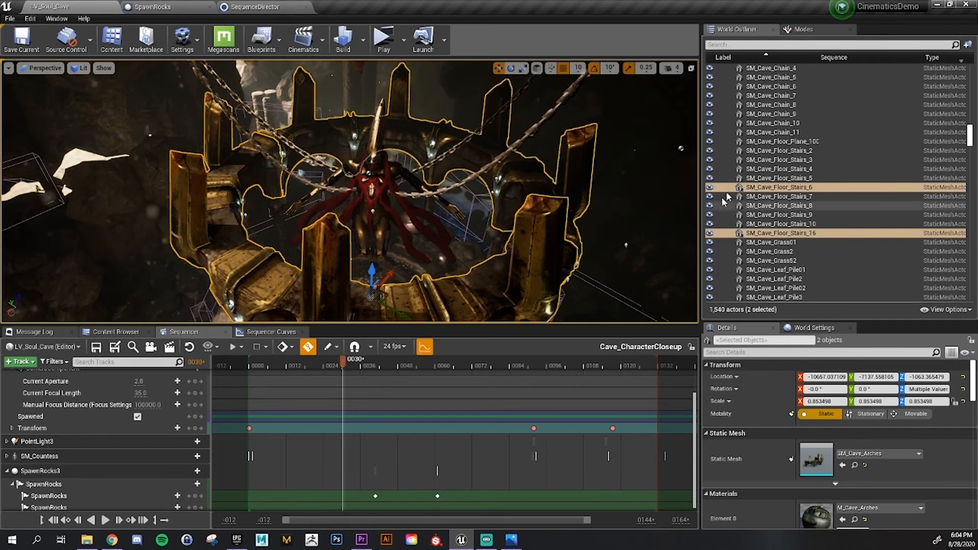
{"action": "right_click_drag", "start_coordinate": [575, 224], "coordinate": [521, 284]}
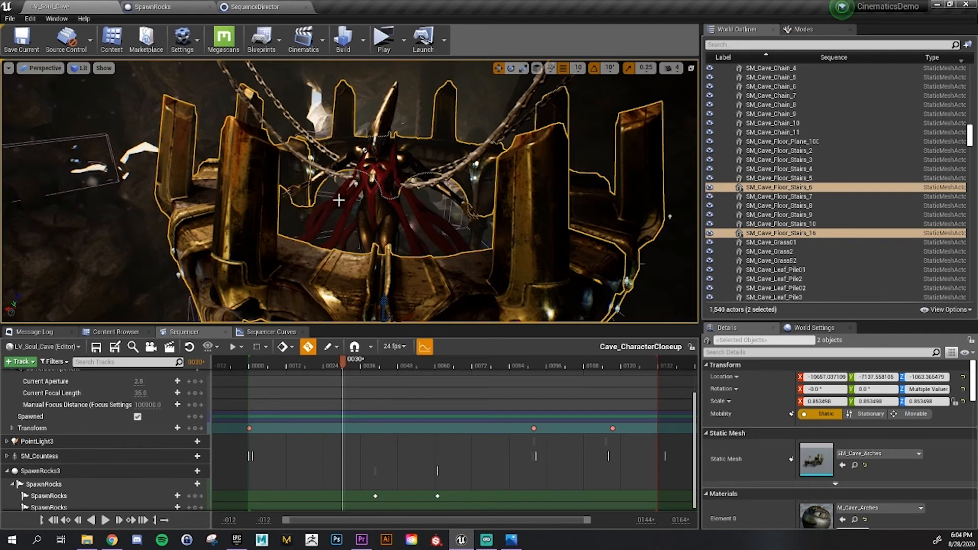
Check which file types are offered for exporting the two selected arches, without exporting them
{"action": "left_click", "coordinate": [9, 19]}
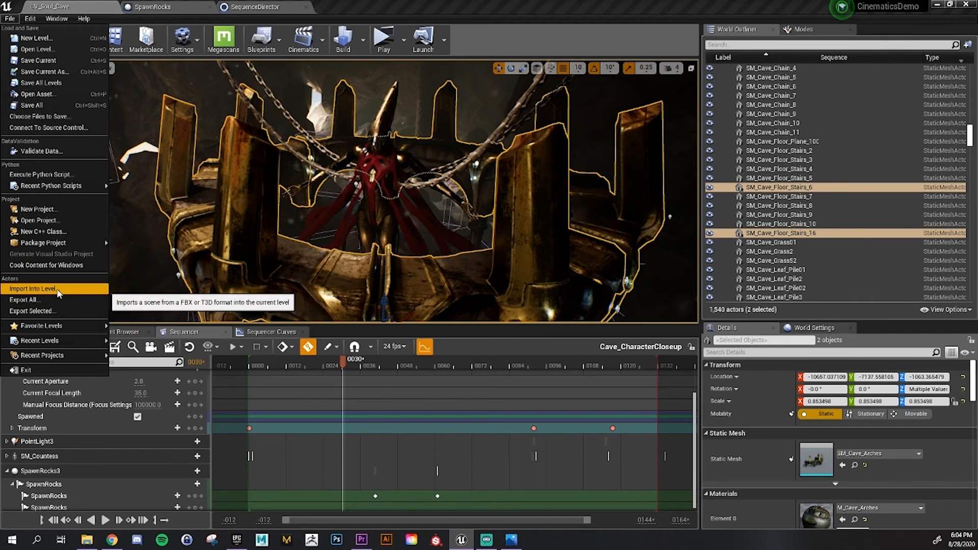
{"action": "left_click", "coordinate": [42, 312]}
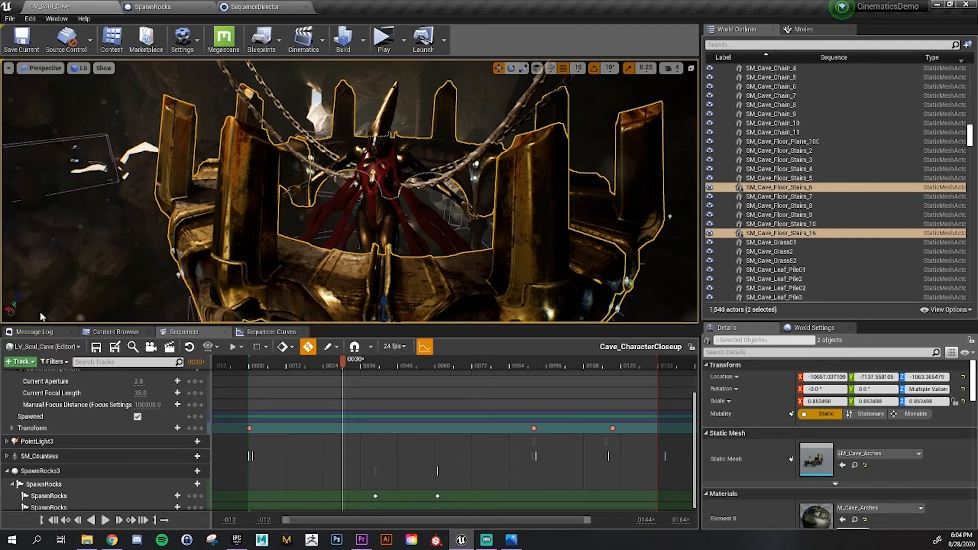
{"action": "left_click", "coordinate": [116, 254]}
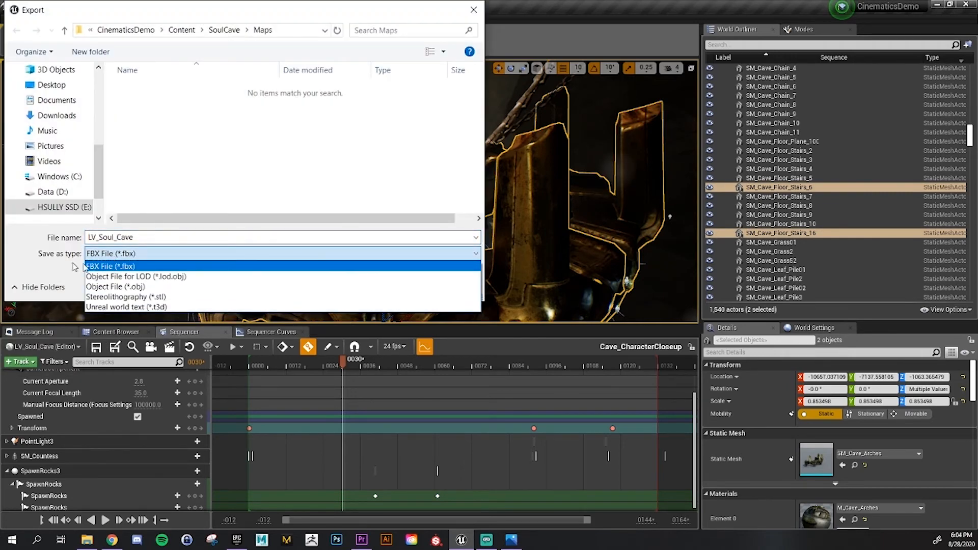
{"action": "left_click", "coordinate": [34, 272]}
{"action": "left_click", "coordinate": [451, 286]}
Play the Cave_CharacterCloseup sequence from frame 24 while viewing the whole platform from the default viewport
{"action": "mouse_move", "coordinate": [630, 148]}
{"action": "right_mouse_down"}
{"action": "mouse_move", "coordinate": [677, 196]}
{"action": "mouse_move", "coordinate": [649, 134]}
{"action": "mouse_move", "coordinate": [669, 154]}
{"action": "mouse_move", "coordinate": [669, 133]}
{"action": "mouse_move", "coordinate": [638, 112]}
{"action": "mouse_move", "coordinate": [642, 136]}
{"action": "right_mouse_up"}
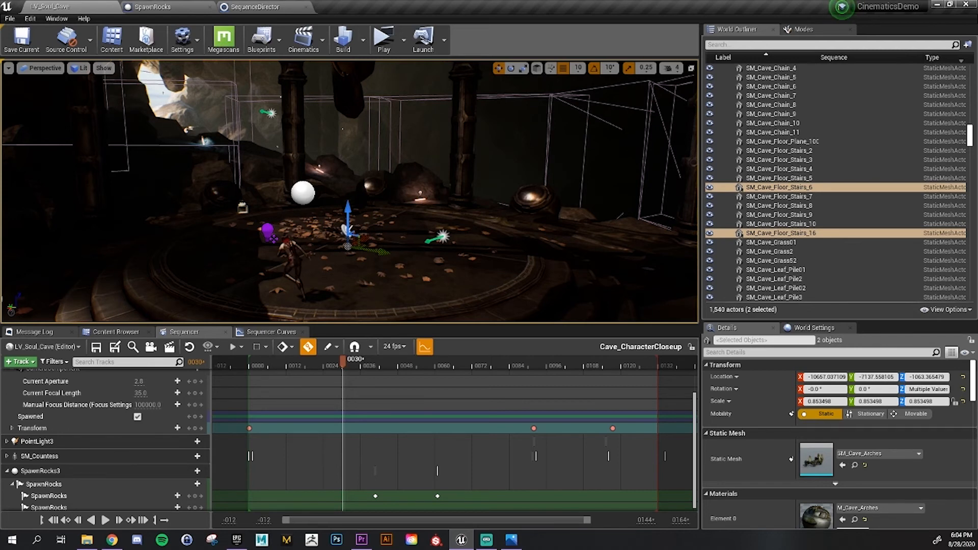
{"action": "mouse_move", "coordinate": [405, 182]}
{"action": "right_mouse_down"}
{"action": "mouse_move", "coordinate": [311, 163]}
{"action": "mouse_move", "coordinate": [424, 185]}
{"action": "right_mouse_up"}
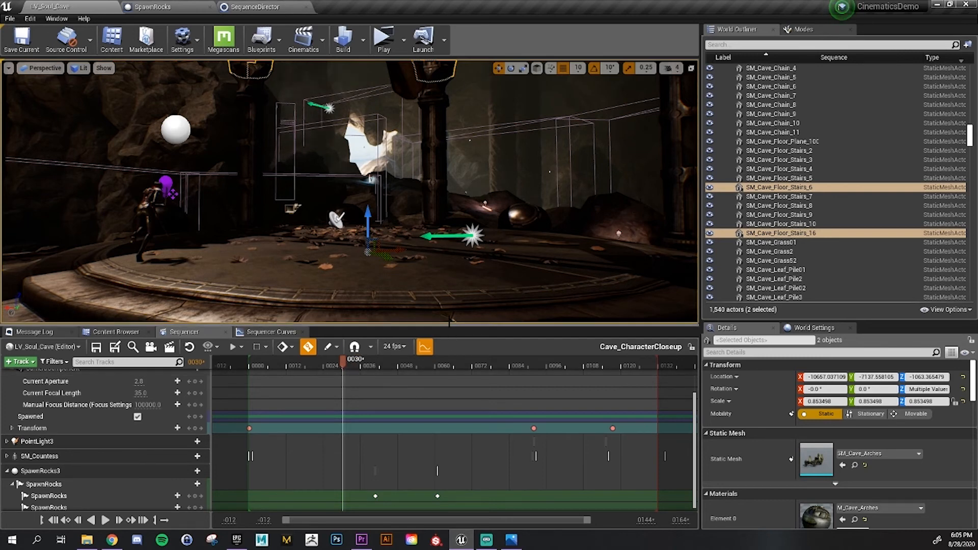
{"action": "left_click", "coordinate": [109, 332]}
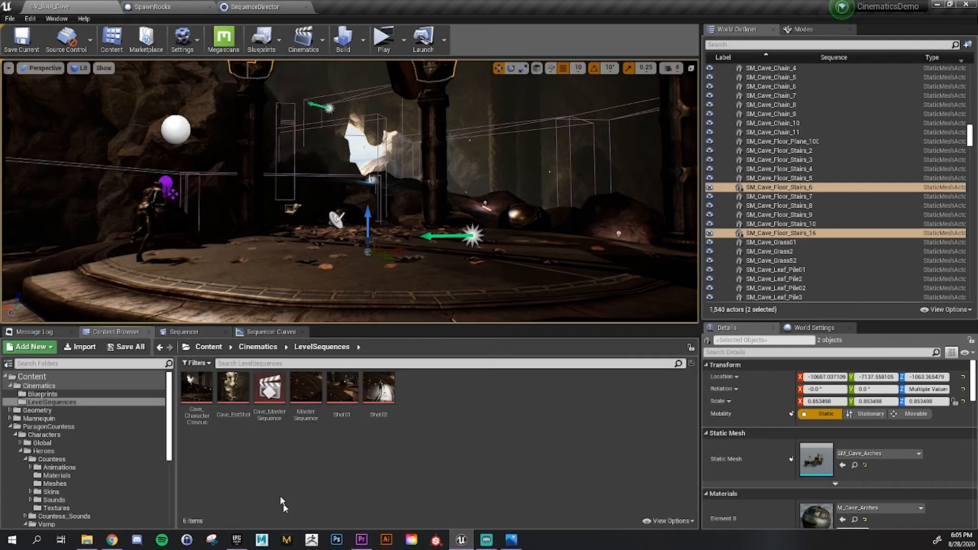
{"action": "left_click", "coordinate": [184, 332]}
{"action": "mouse_move", "coordinate": [316, 368]}
{"action": "left_mouse_down"}
{"action": "mouse_move", "coordinate": [294, 368]}
{"action": "mouse_move", "coordinate": [327, 376]}
{"action": "left_mouse_up"}
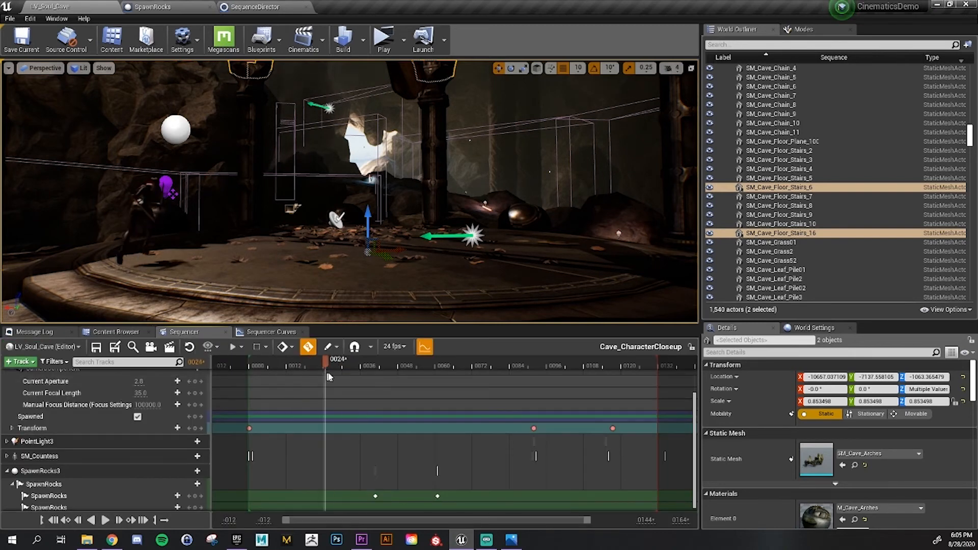
{"action": "key", "text": "space"}
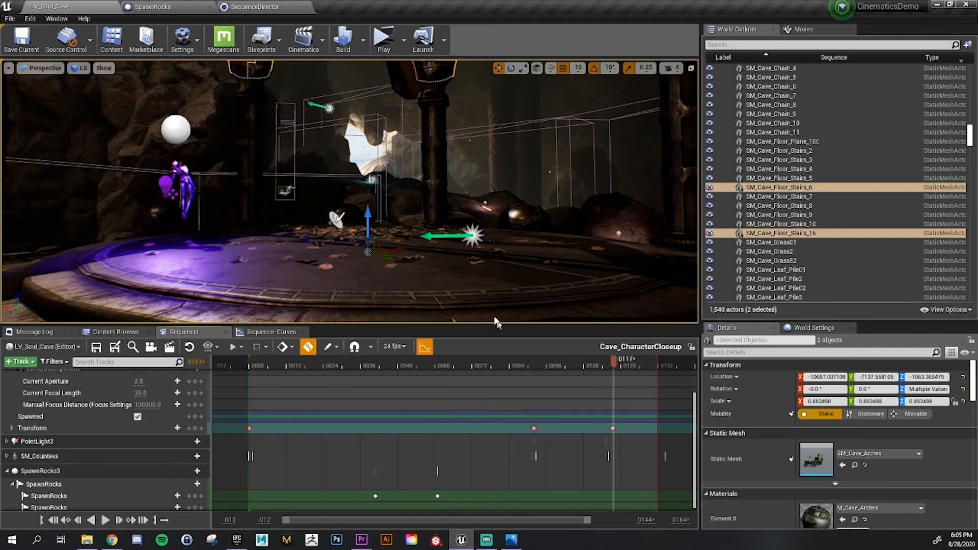
Scrub the closeup sequence back to frame 37 while viewing the character from a wider angle
{"action": "right_click_drag", "start_coordinate": [472, 255], "coordinate": [390, 244]}
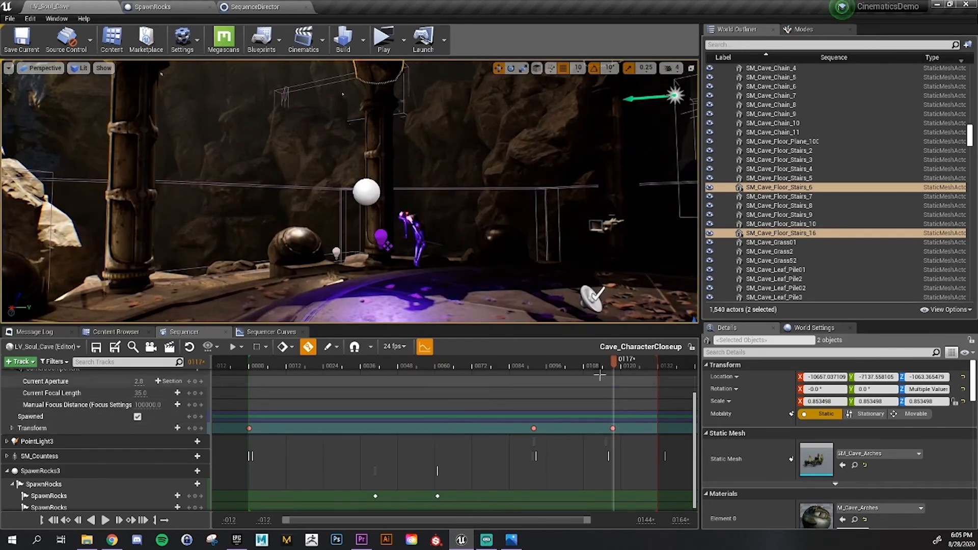
{"action": "left_click_drag", "start_coordinate": [600, 375], "coordinate": [320, 390]}
{"action": "left_click_drag", "start_coordinate": [398, 395], "coordinate": [364, 411]}
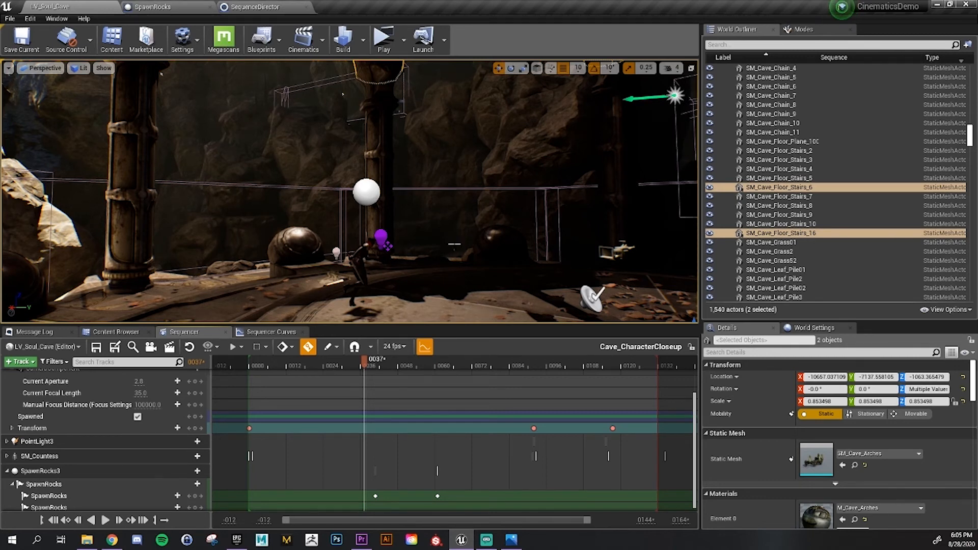
Select the SM_Cave_Floor_Stairs_9 pillar blocking the view of the platform and hide it in the level
{"action": "right_click_drag", "start_coordinate": [349, 191], "coordinate": [441, 187]}
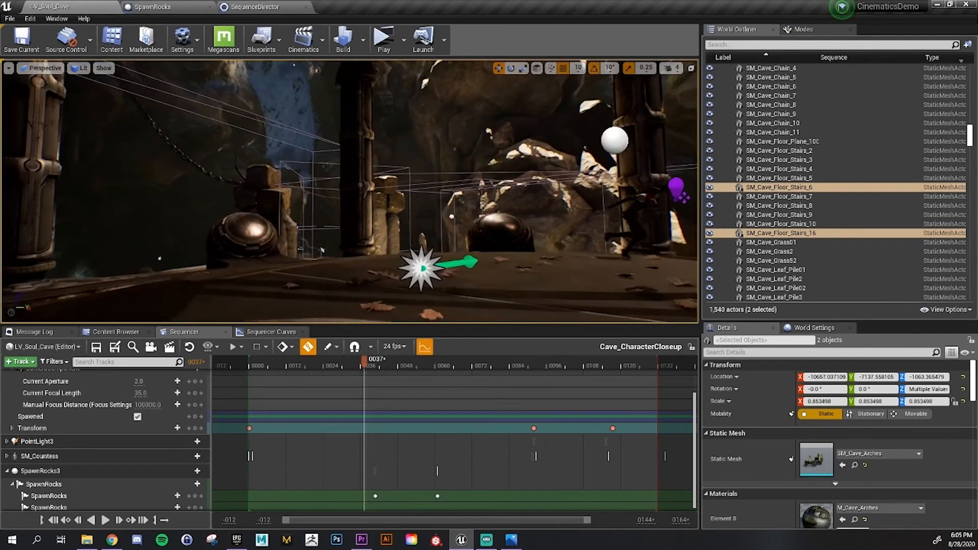
{"action": "right_click_drag", "start_coordinate": [321, 250], "coordinate": [386, 239]}
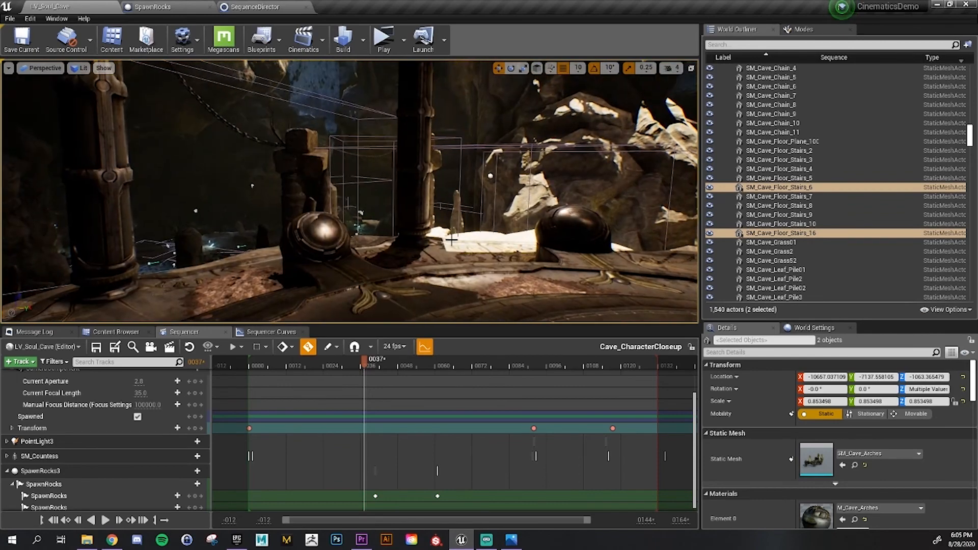
{"action": "right_click_drag", "start_coordinate": [451, 239], "coordinate": [382, 239]}
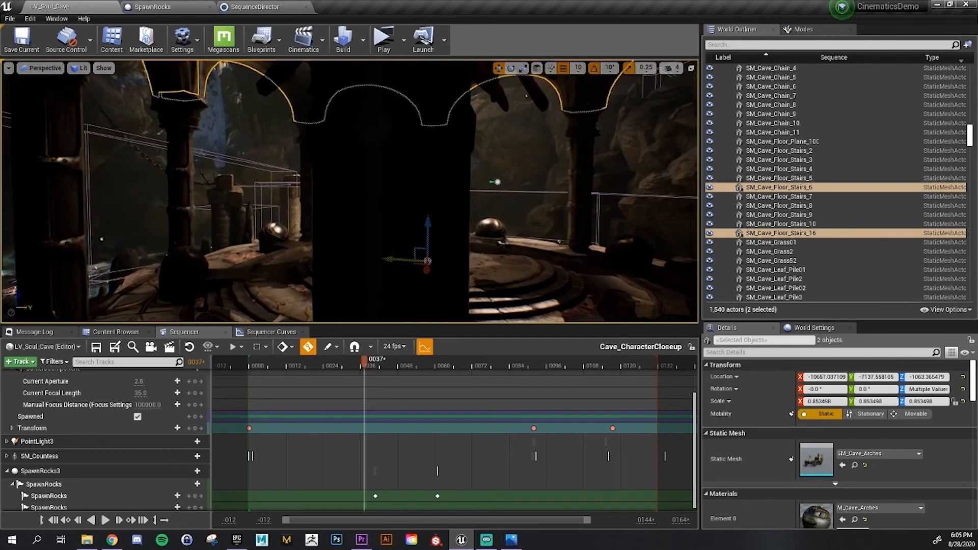
{"action": "left_click", "coordinate": [493, 204]}
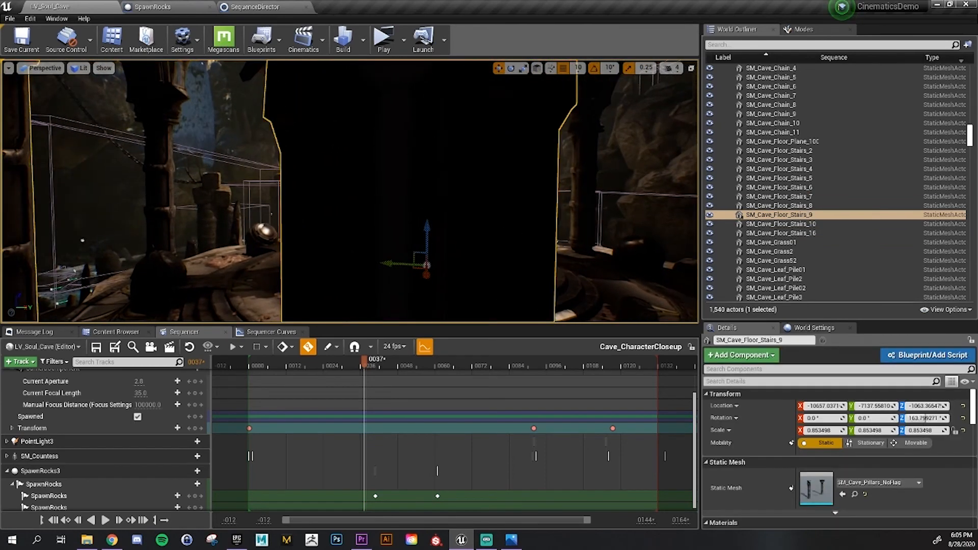
{"action": "left_click", "coordinate": [709, 214]}
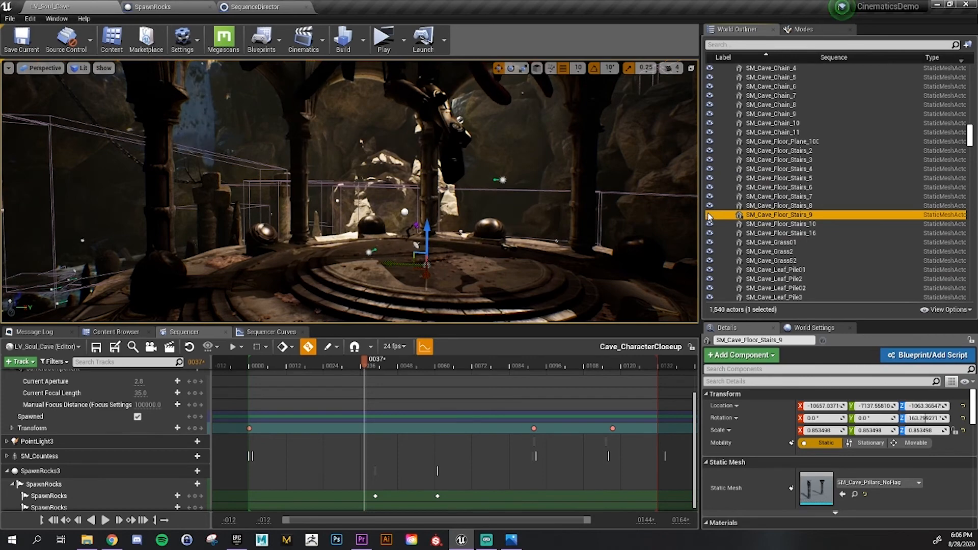
Make the SM_Cave_Floor_Stairs_9 pillars visible again in the level
{"action": "left_click", "coordinate": [708, 214]}
{"action": "left_click", "coordinate": [709, 215]}
{"action": "key", "text": "w"}
{"action": "right_click_drag", "start_coordinate": [600, 217], "coordinate": [575, 216]}
{"action": "right_click_drag", "start_coordinate": [418, 96], "coordinate": [426, 102]}
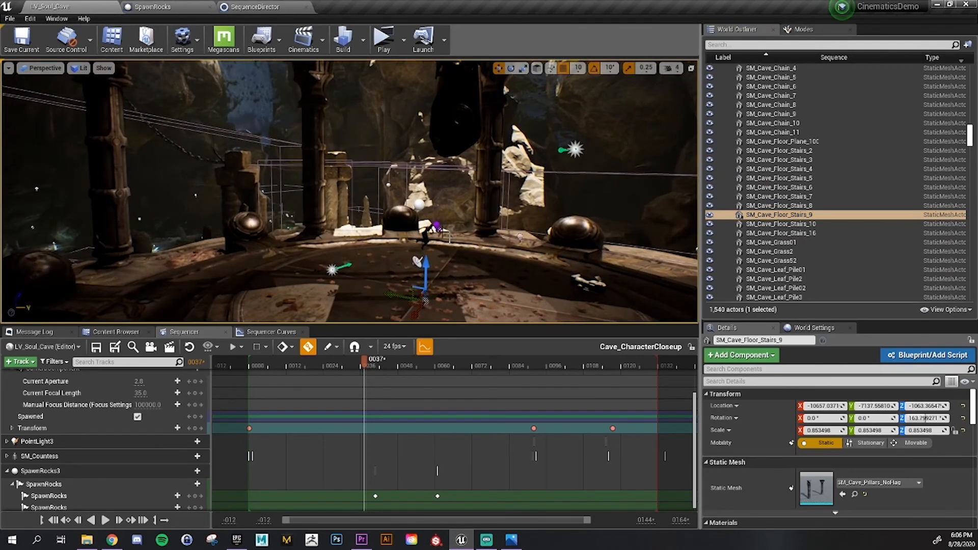
{"action": "key", "text": "w"}
Try to lower the hanging SK_Soul_Statue_3 statue toward the platform, and undo the move
{"action": "right_click_drag", "start_coordinate": [425, 224], "coordinate": [417, 183]}
{"action": "left_click", "coordinate": [379, 178]}
{"action": "left_click", "coordinate": [358, 140]}
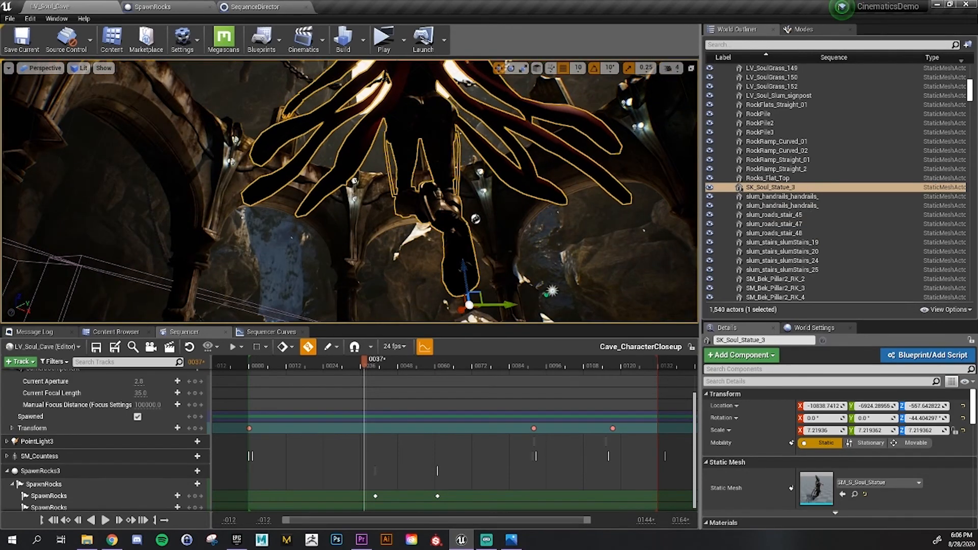
{"action": "left_click_drag", "start_coordinate": [464, 267], "coordinate": [466, 308]}
{"action": "right_click_drag", "start_coordinate": [465, 285], "coordinate": [497, 219]}
{"action": "key", "text": "ctrl+z"}
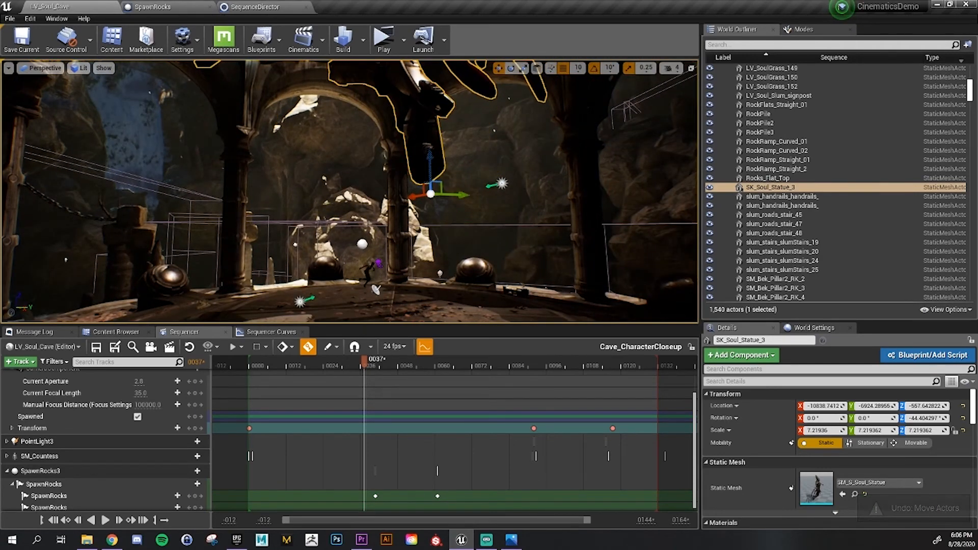
Look over the level sequences in the Cinematics folder and return to the Cave_CharacterCloseup sequence
{"action": "key", "text": "alt+Tab"}
{"action": "right_click_drag", "start_coordinate": [457, 232], "coordinate": [506, 244]}
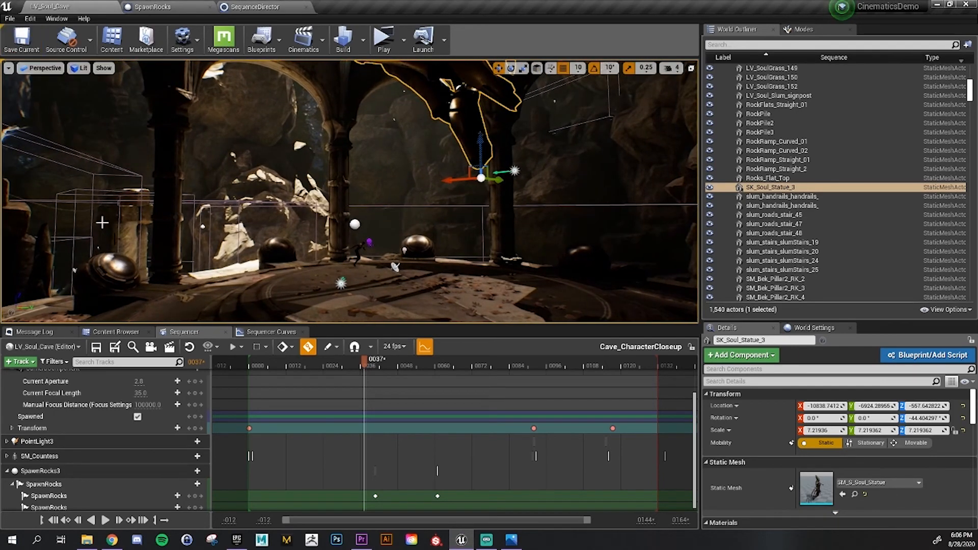
{"action": "left_click", "coordinate": [108, 332]}
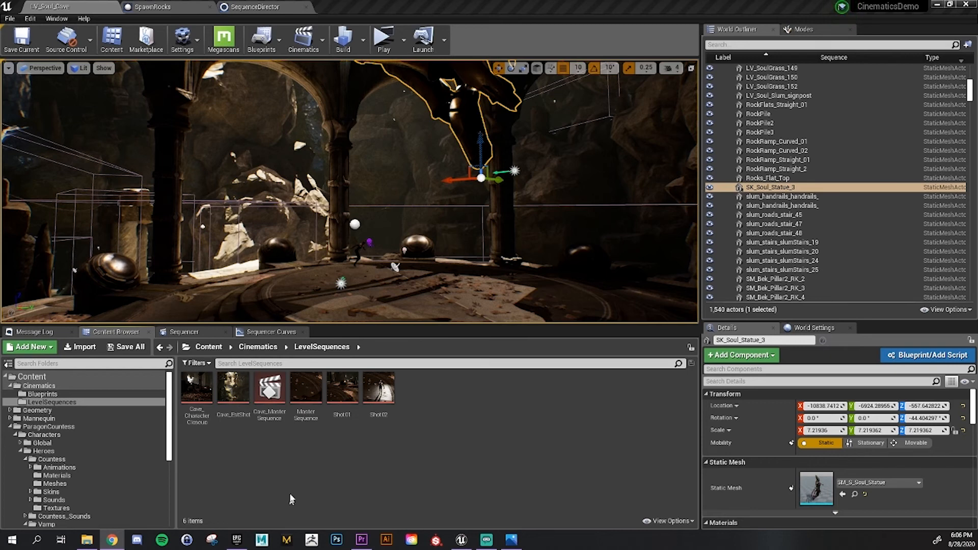
{"action": "left_click", "coordinate": [206, 331]}
Review the closeup camera's Current Aperture, Current Focal Length, Manual Focus Distance and Transform tracks, and save the level
{"action": "scroll", "coordinate": [113, 473], "scroll_direction": "up", "scroll_amount": 3}
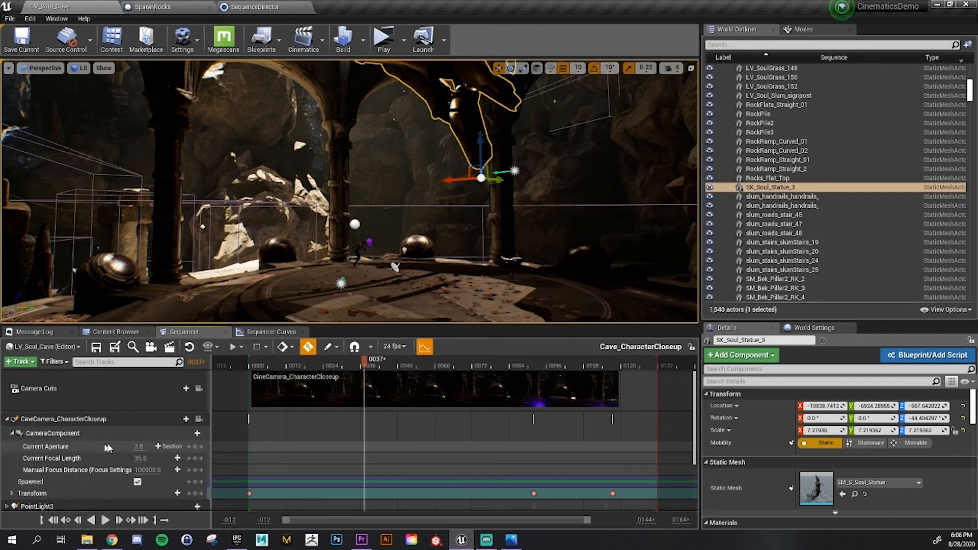
{"action": "left_click", "coordinate": [77, 447]}
{"action": "left_click", "coordinate": [82, 460]}
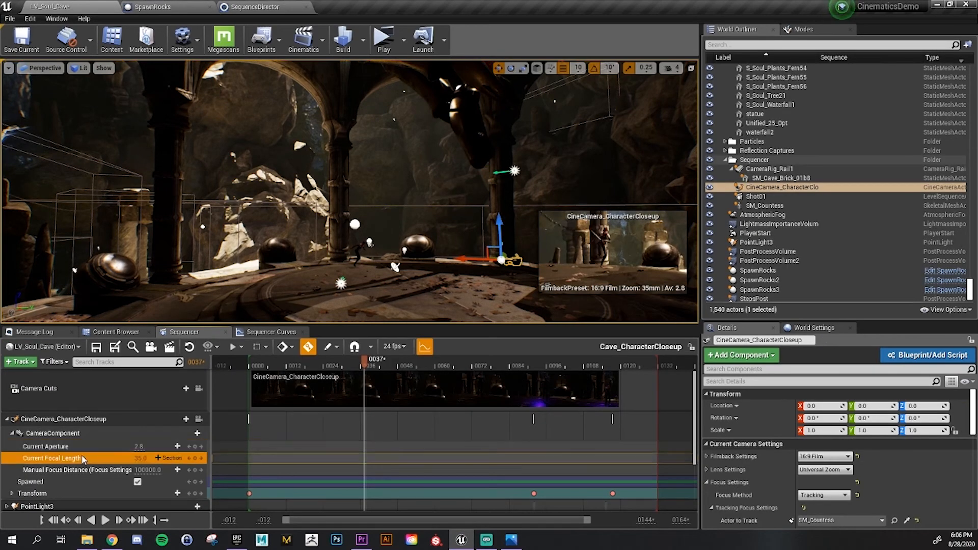
{"action": "left_click", "coordinate": [76, 469]}
{"action": "left_click", "coordinate": [74, 493]}
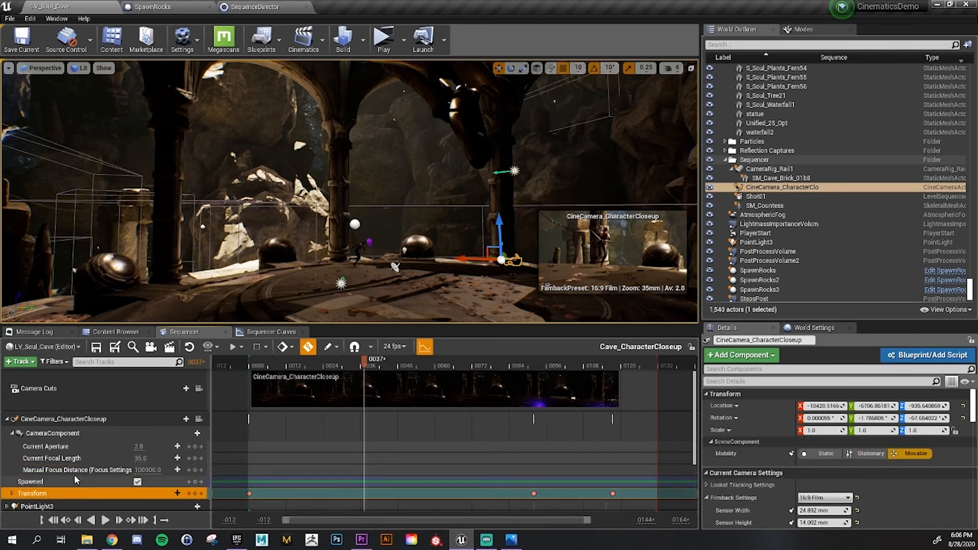
{"action": "scroll", "coordinate": [80, 473], "scroll_direction": "down", "scroll_amount": 2}
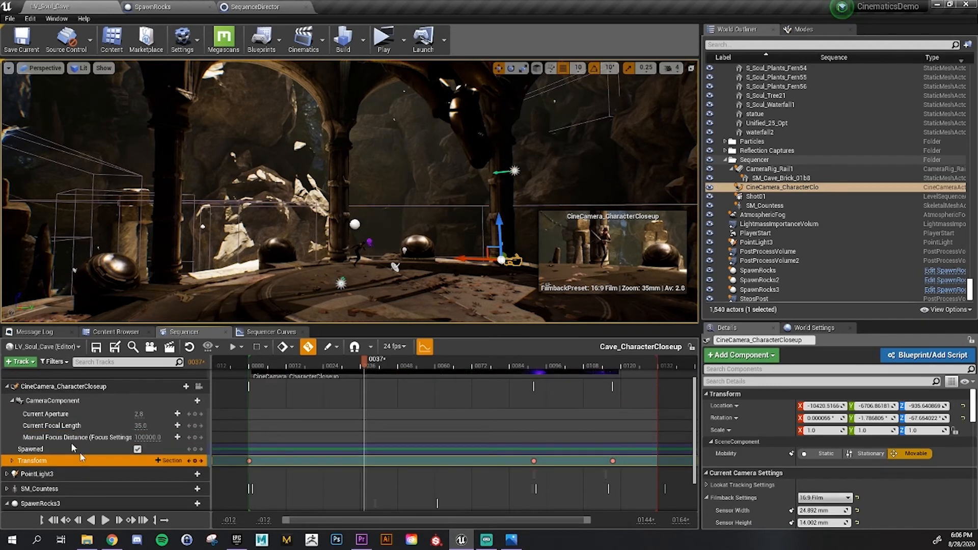
{"action": "key", "text": "ctrl+s"}
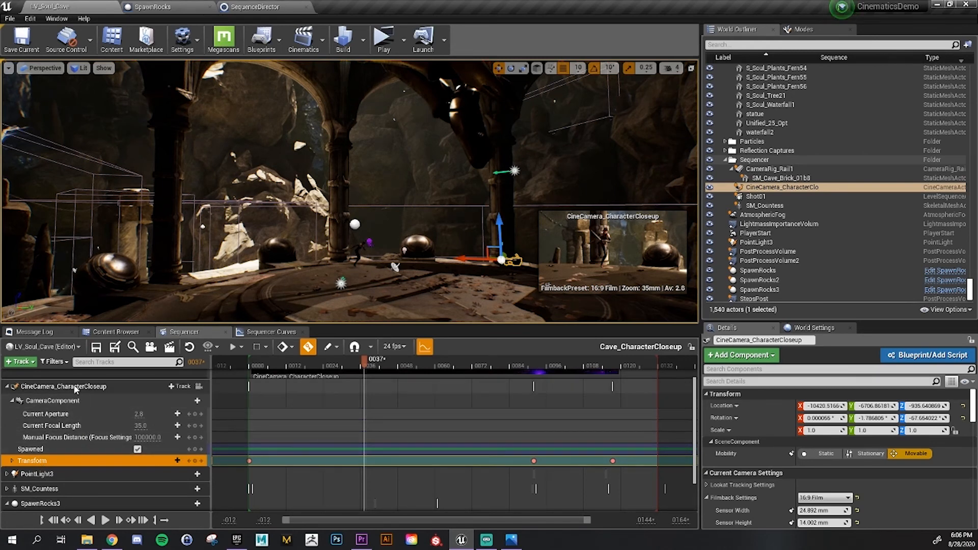
{"action": "scroll", "coordinate": [89, 466], "scroll_direction": "down", "scroll_amount": 3}
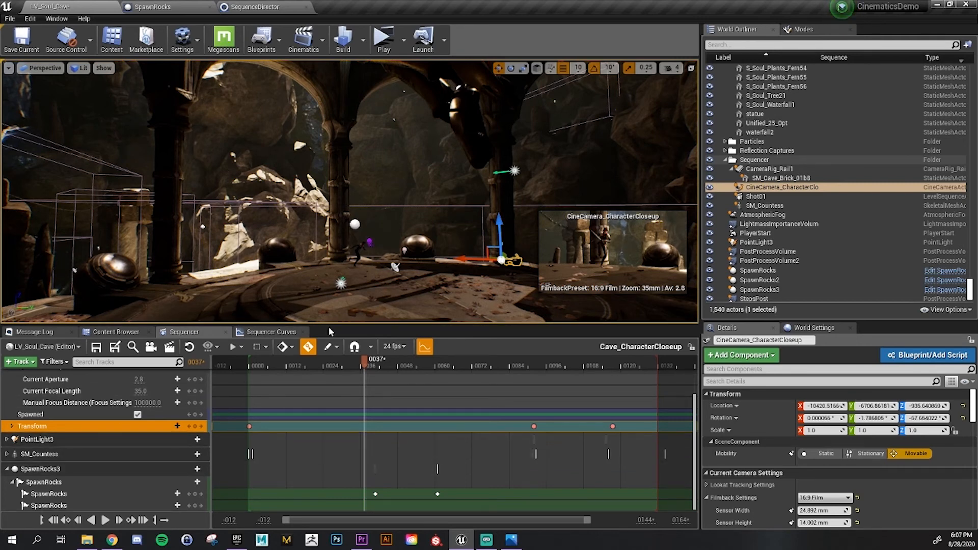
Enlarge the level viewport by shrinking the Sequencer area and the World Outliner and Details area
{"action": "left_click_drag", "start_coordinate": [331, 326], "coordinate": [331, 379]}
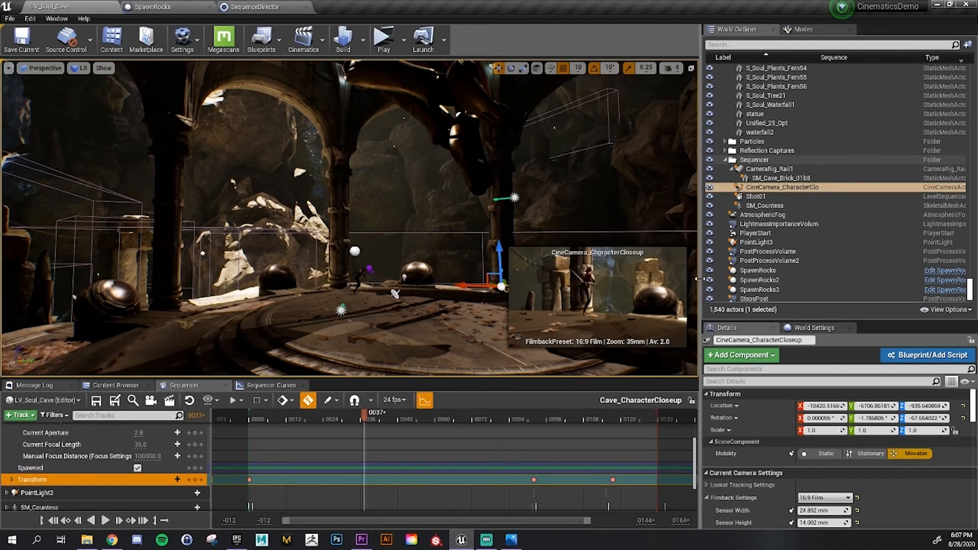
{"action": "left_click_drag", "start_coordinate": [698, 277], "coordinate": [818, 277]}
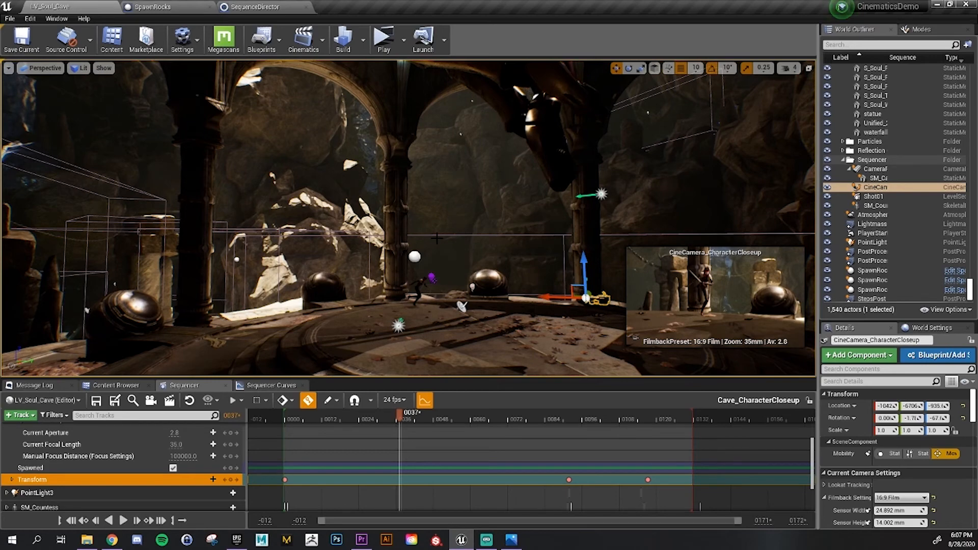
{"action": "mouse_move", "coordinate": [437, 238]}
{"action": "left_mouse_down"}
{"action": "mouse_move", "coordinate": [495, 242]}
{"action": "mouse_move", "coordinate": [439, 237]}
{"action": "left_mouse_up"}
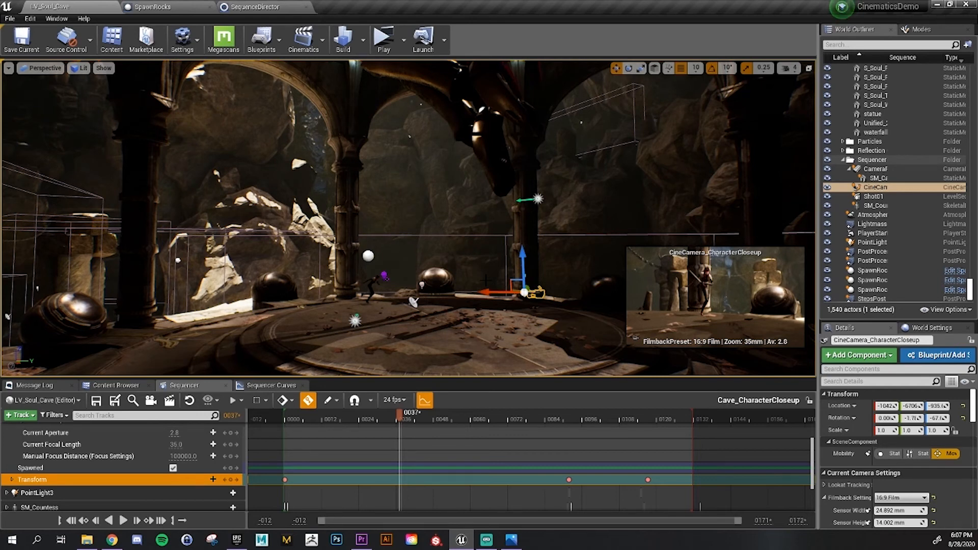
Select the SM_Cave_Floor_Stairs_2 platform floor near the closeup camera
{"action": "right_click_drag", "start_coordinate": [486, 280], "coordinate": [503, 302]}
{"action": "key", "text": "w"}
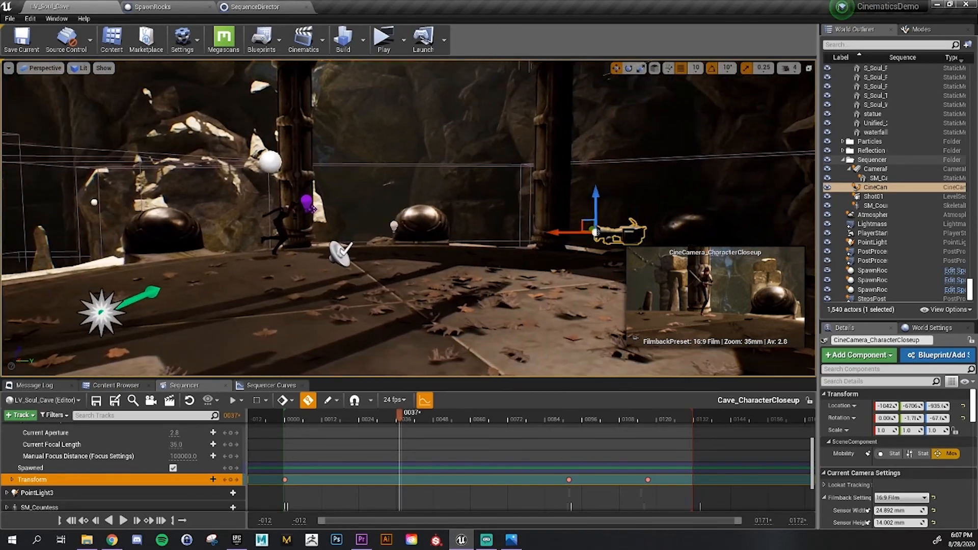
{"action": "left_click", "coordinate": [483, 278]}
{"action": "right_click_drag", "start_coordinate": [469, 233], "coordinate": [418, 233]}
{"action": "left_click", "coordinate": [482, 268]}
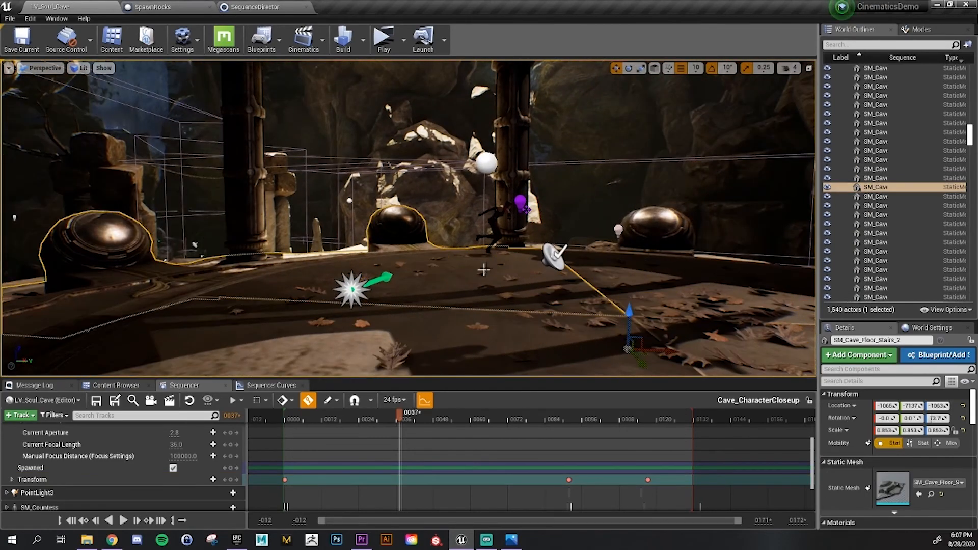
Select the SM_Countess character and examine it up close, ending with the surrounding platform floor selected
{"action": "right_click_drag", "start_coordinate": [482, 269], "coordinate": [554, 270]}
{"action": "key", "text": "w"}
{"action": "key", "text": "a"}
{"action": "left_click", "coordinate": [555, 275]}
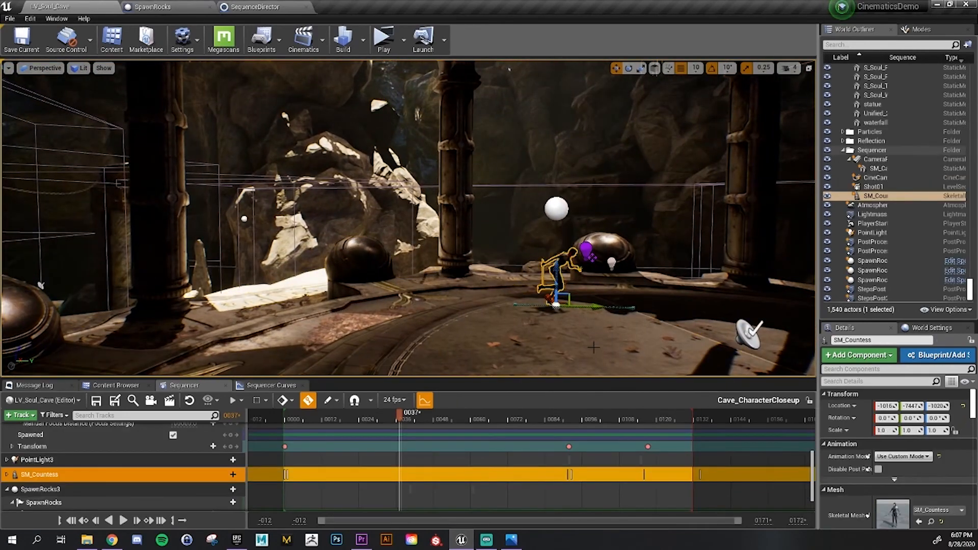
{"action": "mouse_move", "coordinate": [576, 366]}
{"action": "right_mouse_down"}
{"action": "mouse_move", "coordinate": [621, 361]}
{"action": "mouse_move", "coordinate": [623, 383]}
{"action": "mouse_move", "coordinate": [595, 368]}
{"action": "right_mouse_up"}
{"action": "key", "text": "w"}
{"action": "key", "text": "w"}
{"action": "key", "text": "d"}
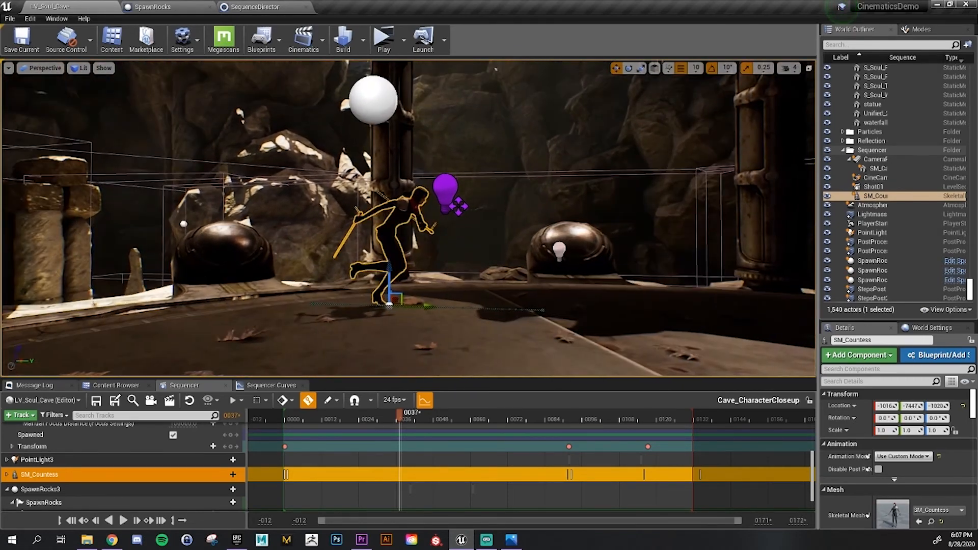
{"action": "left_click", "coordinate": [507, 332]}
{"action": "right_click_drag", "start_coordinate": [507, 333], "coordinate": [392, 322]}
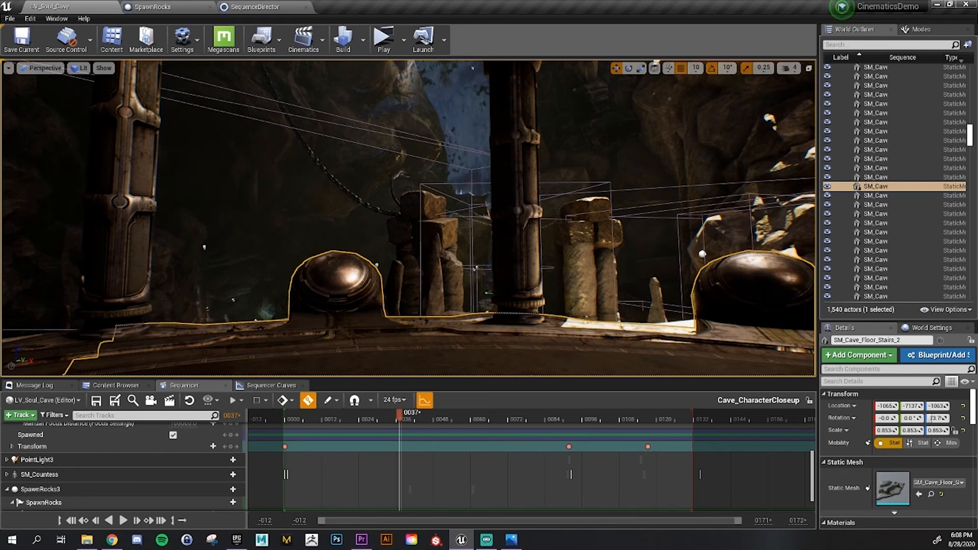
Switch to the MERCILESS project page on FilmFreeway in Chrome and show its film full screen
{"action": "key", "text": "alt+Tab"}
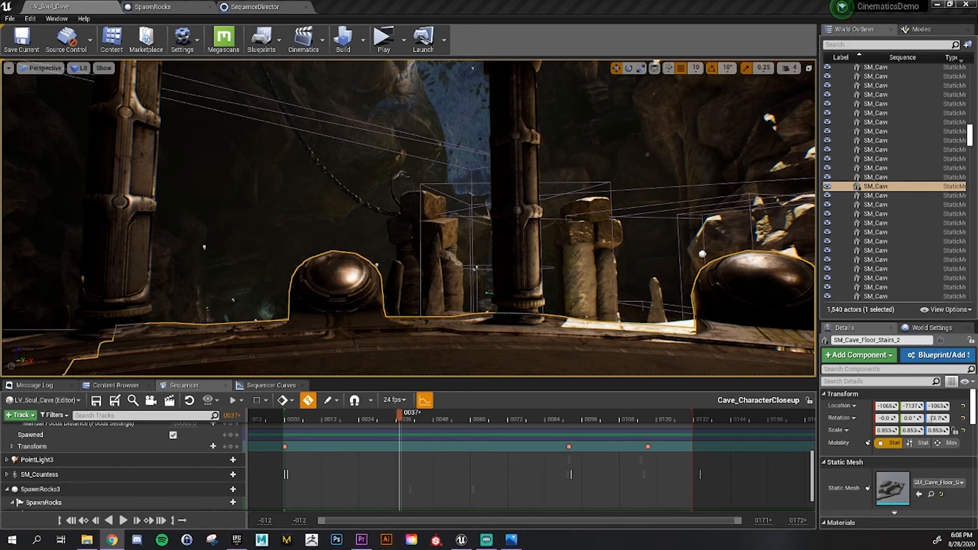
{"action": "left_click_drag", "start_coordinate": [637, 460], "coordinate": [345, 2]}
{"action": "scroll", "coordinate": [433, 399], "scroll_direction": "up", "scroll_amount": 4}
{"action": "scroll", "coordinate": [434, 399], "scroll_direction": "up", "scroll_amount": 3}
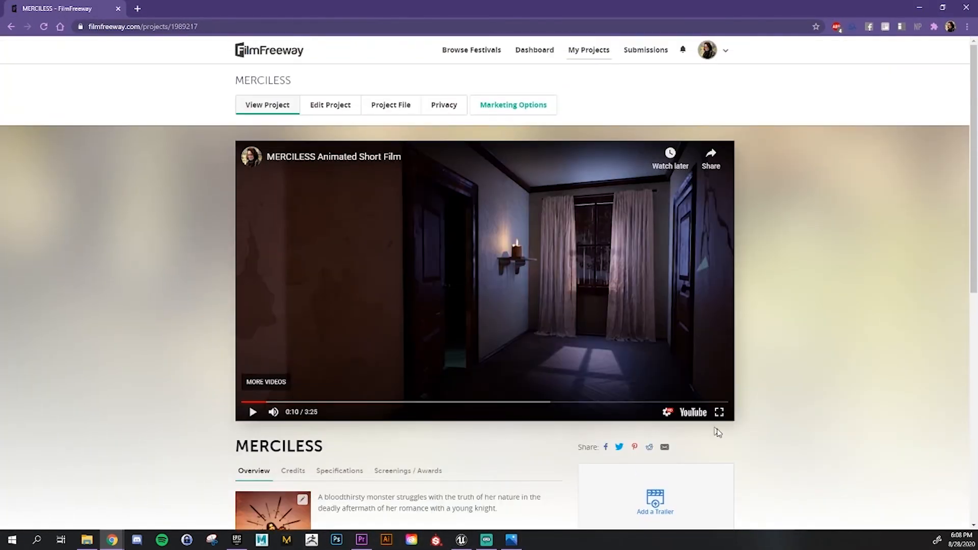
{"action": "left_click", "coordinate": [726, 418]}
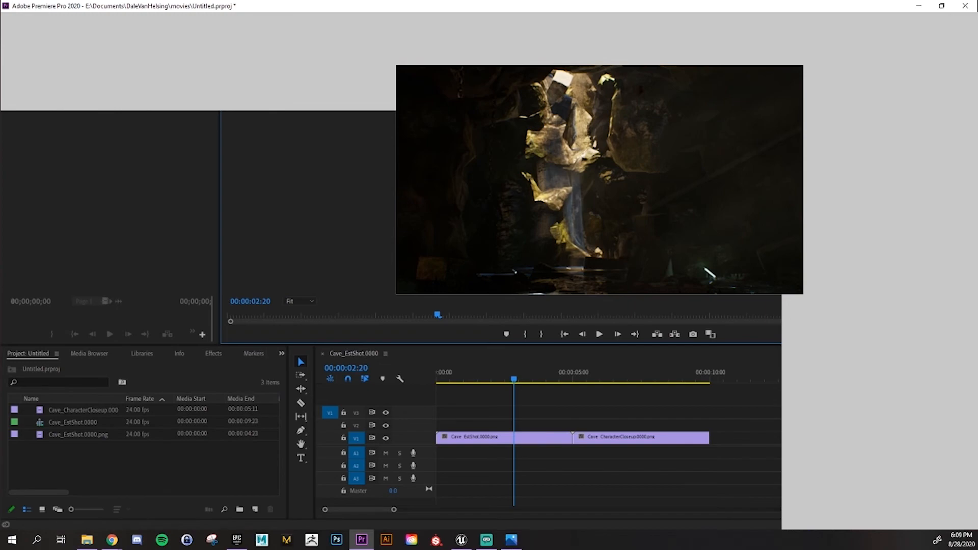
Close Premiere Pro without saving the changes to Untitled.prproj
{"action": "left_click", "coordinate": [919, 6]}
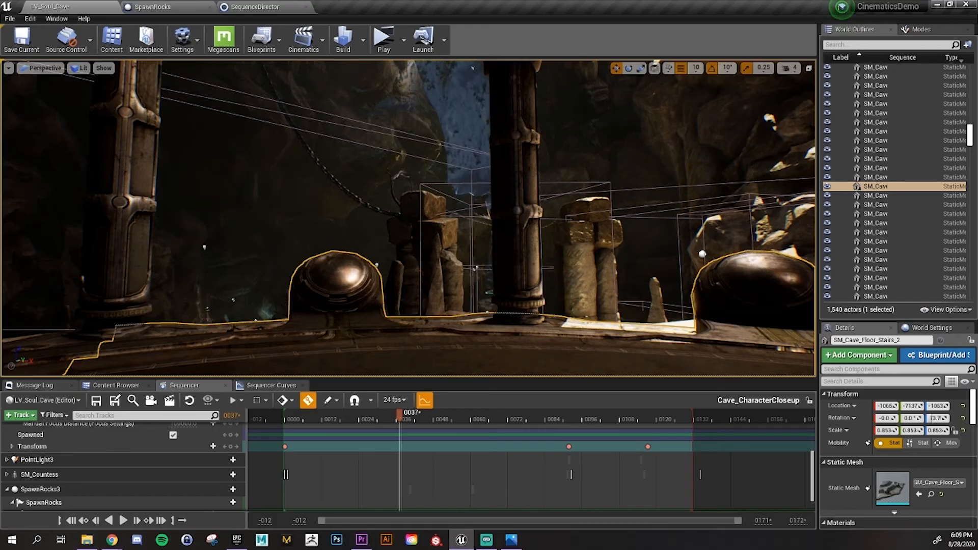
{"action": "key", "text": "alt+Tab"}
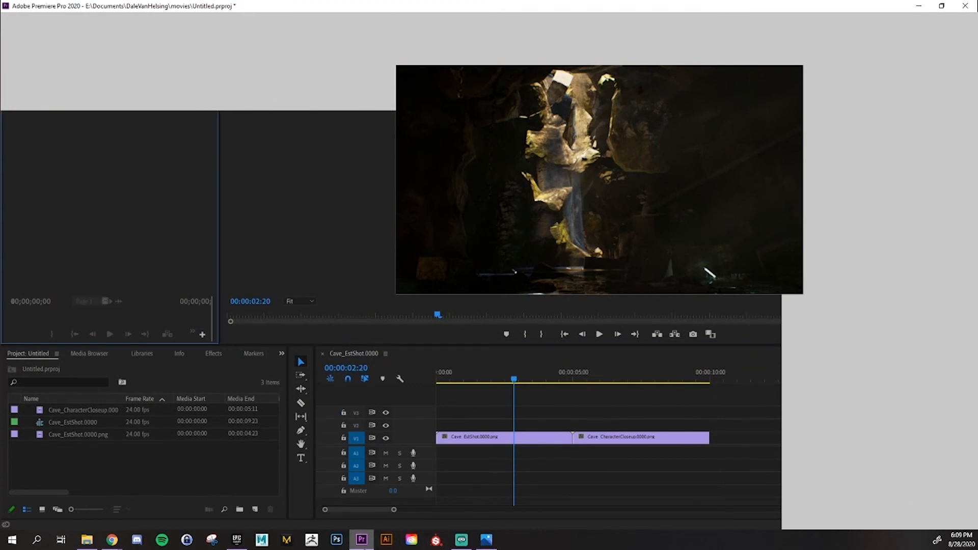
{"action": "right_click", "coordinate": [361, 539]}
{"action": "left_click", "coordinate": [358, 517]}
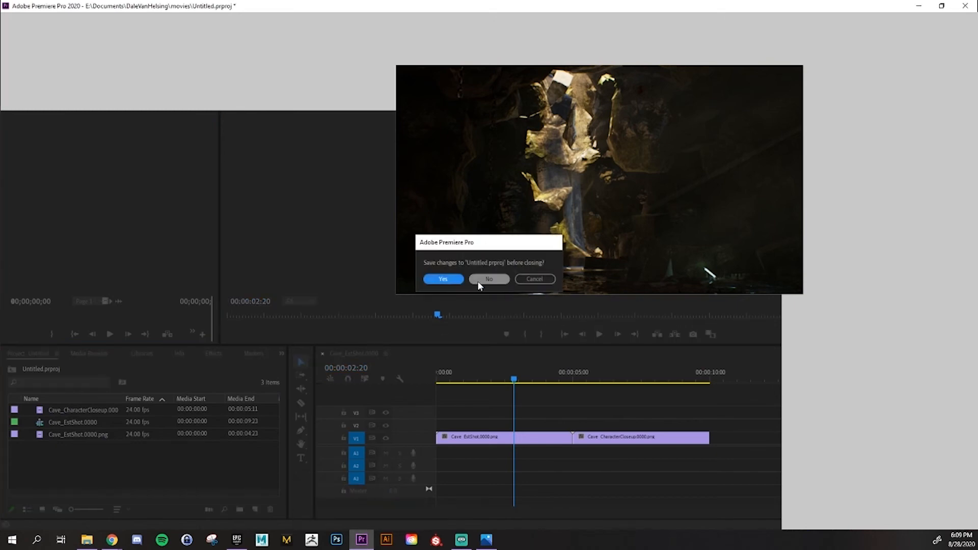
{"action": "left_click", "coordinate": [478, 279]}
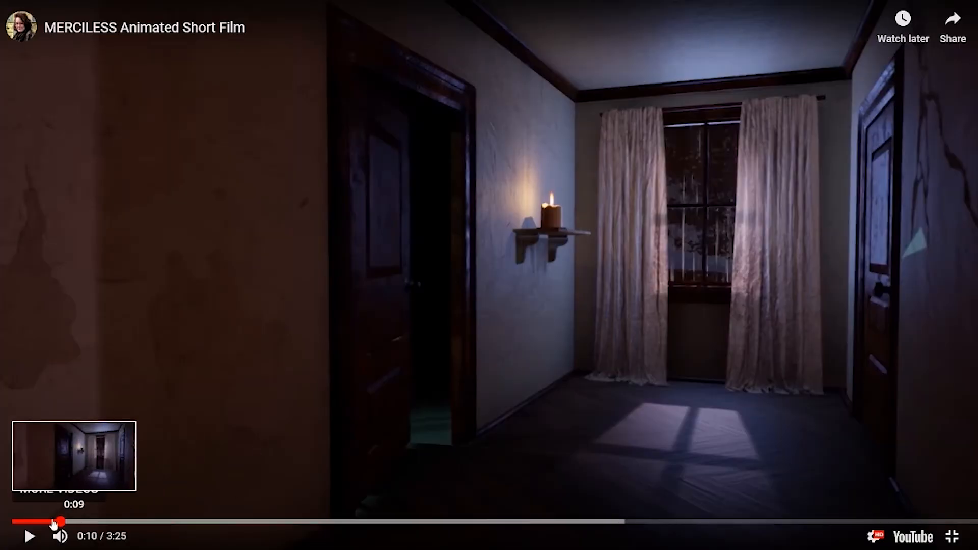
Play the MERCILESS short film from the beginning and pause it at 0:17
{"action": "left_click", "coordinate": [29, 521]}
{"action": "left_click", "coordinate": [13, 521]}
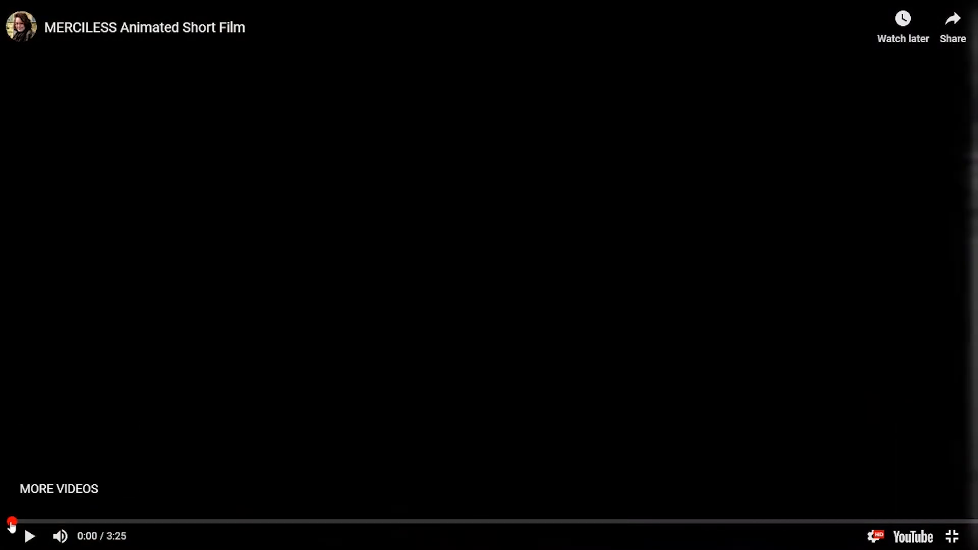
{"action": "left_click", "coordinate": [206, 318]}
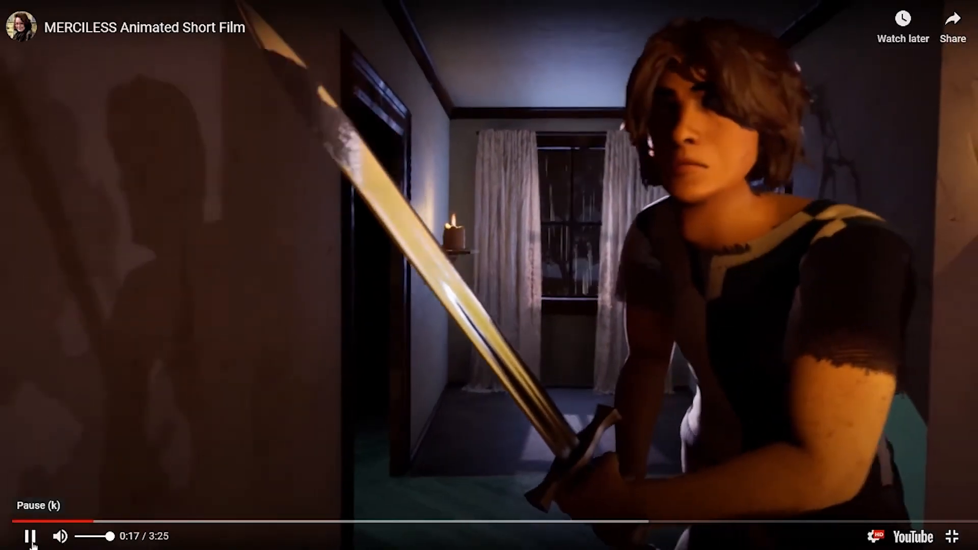
{"action": "left_click", "coordinate": [29, 535]}
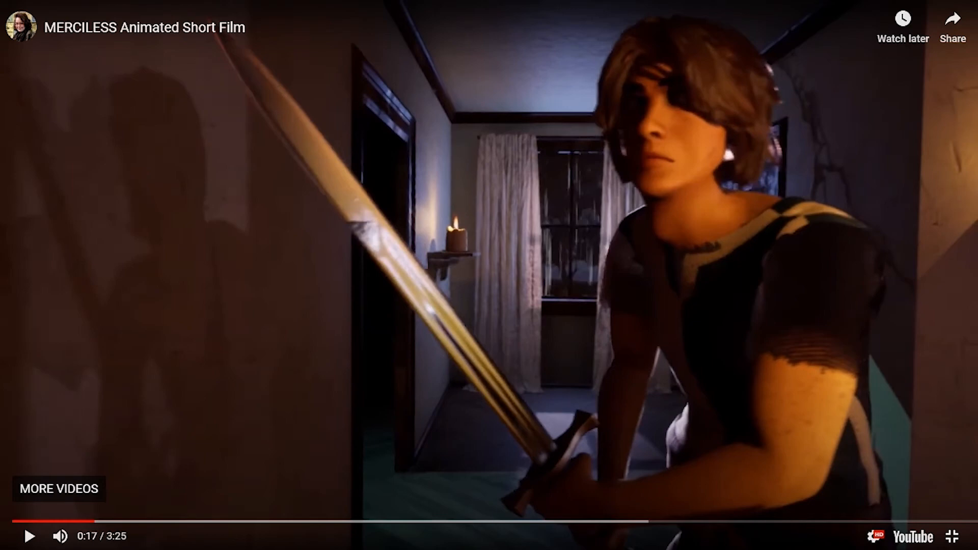
Bring up the Closeup renders folder in File Explorer and return to the paused film
{"action": "key", "text": "alt+Tab"}
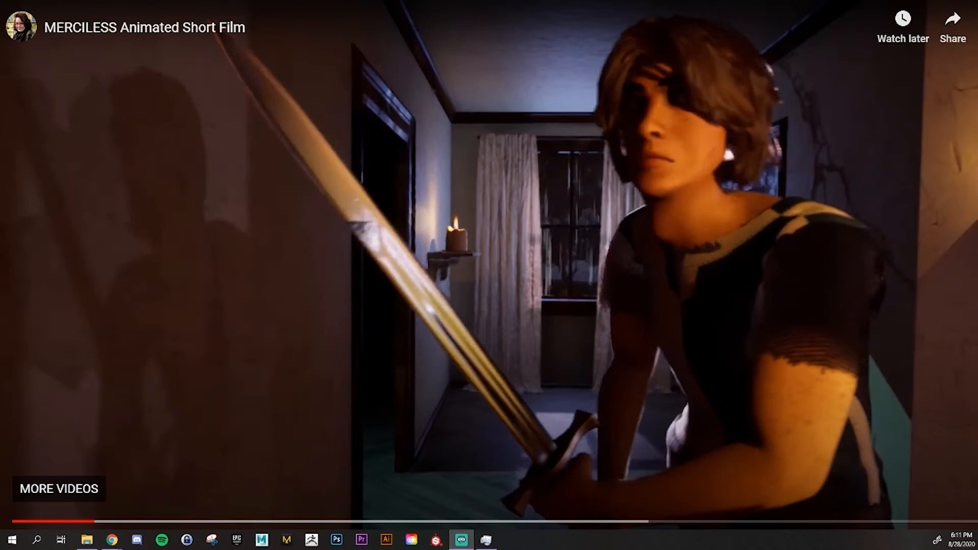
{"action": "left_click", "coordinate": [87, 540]}
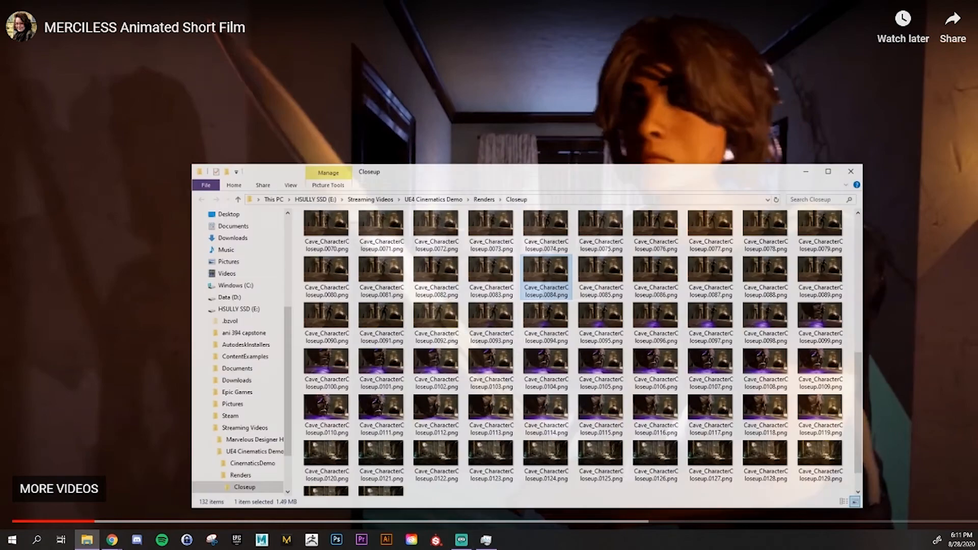
{"action": "left_click", "coordinate": [885, 162]}
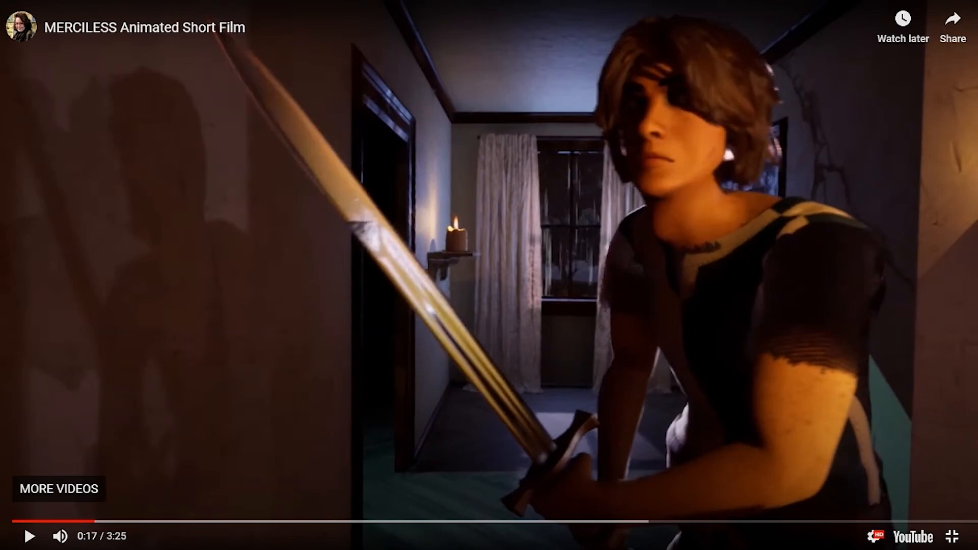
Restart the MERCILESS film from 0:00, watch the opening scene and pause it at 0:52
{"action": "left_click", "coordinate": [12, 521]}
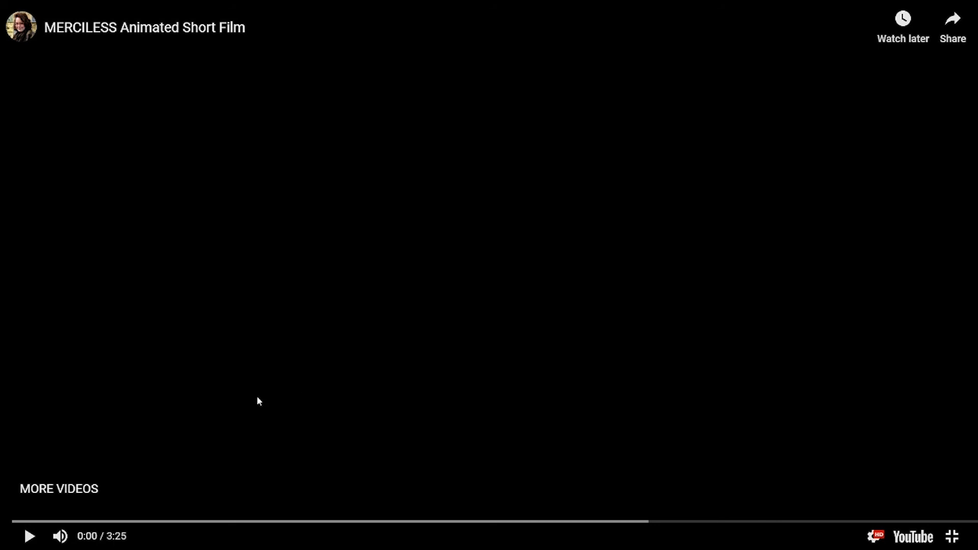
{"action": "left_click", "coordinate": [219, 350]}
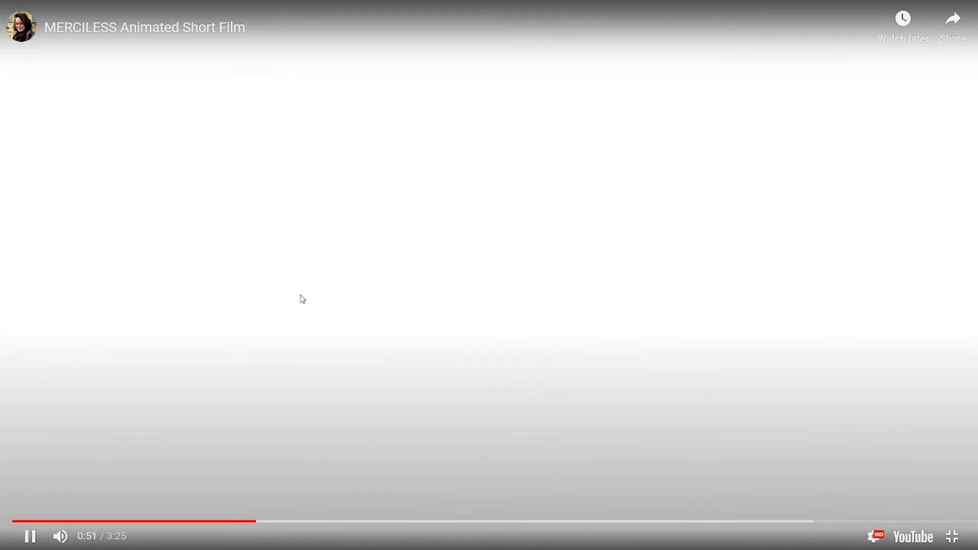
{"action": "left_click", "coordinate": [300, 295]}
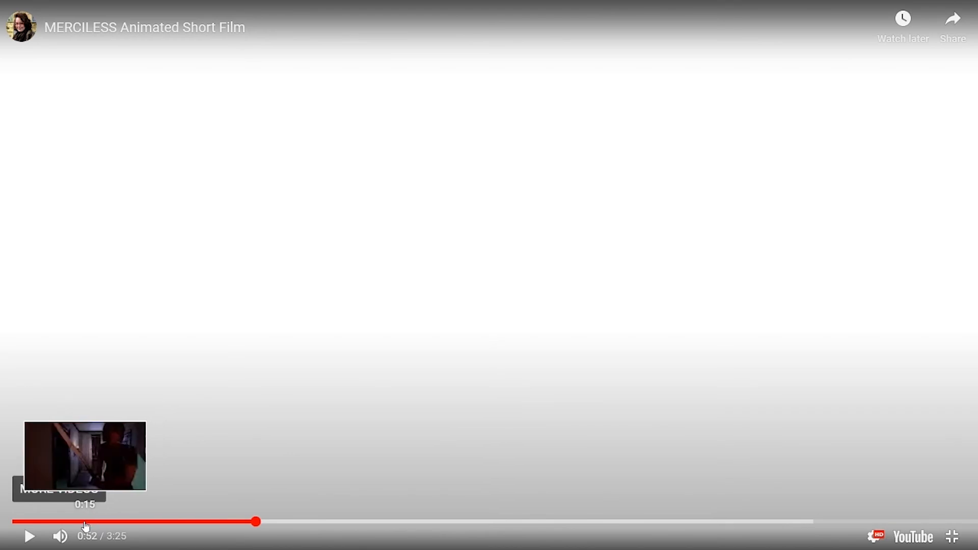
Scrub through the opening shots of the MERCILESS film between 0:18 and 0:09, stopping at 0:09
{"action": "mouse_move", "coordinate": [86, 525]}
{"action": "left_mouse_down"}
{"action": "mouse_move", "coordinate": [45, 521]}
{"action": "mouse_move", "coordinate": [86, 529]}
{"action": "mouse_move", "coordinate": [99, 522]}
{"action": "left_mouse_up"}
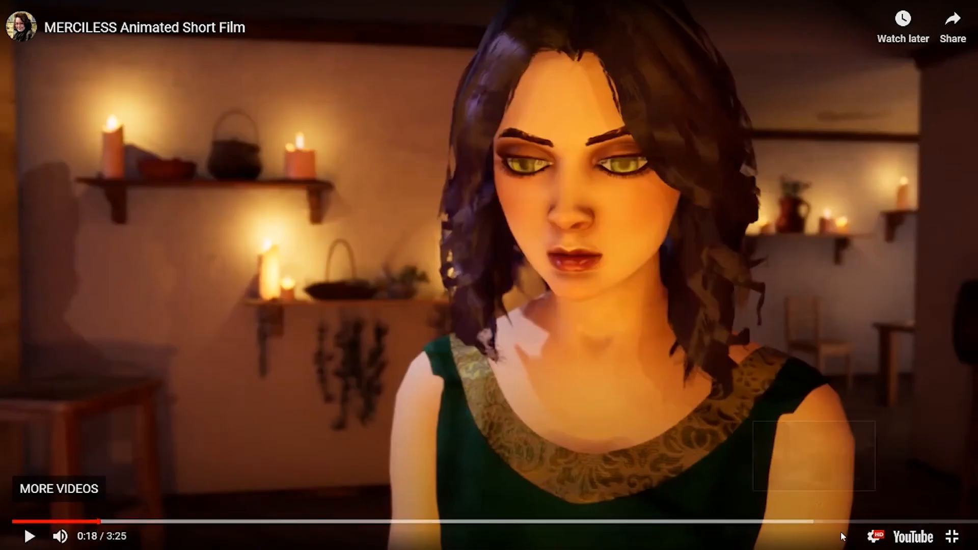
{"action": "left_click", "coordinate": [874, 537]}
{"action": "left_click", "coordinate": [875, 537]}
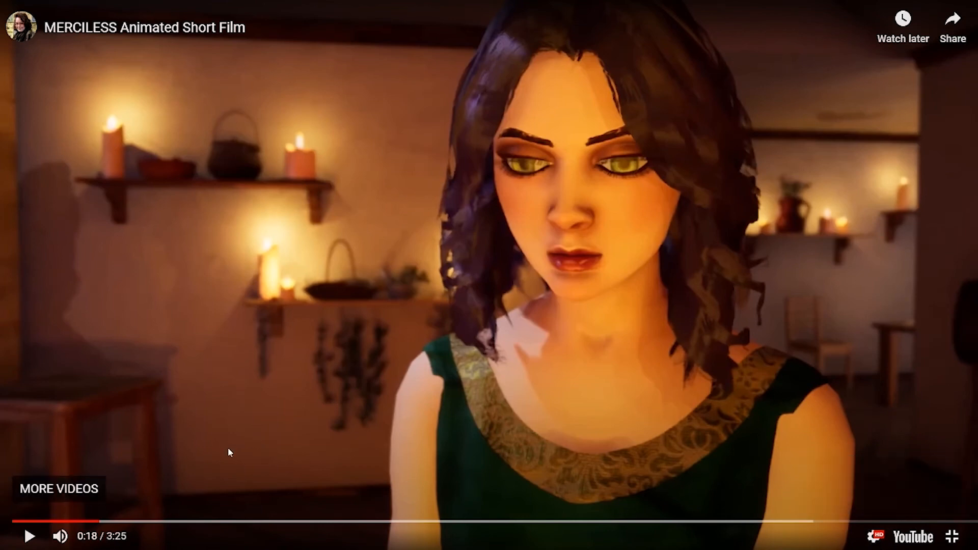
{"action": "mouse_move", "coordinate": [78, 521]}
{"action": "left_mouse_down"}
{"action": "mouse_move", "coordinate": [49, 521]}
{"action": "mouse_move", "coordinate": [66, 521]}
{"action": "left_mouse_up"}
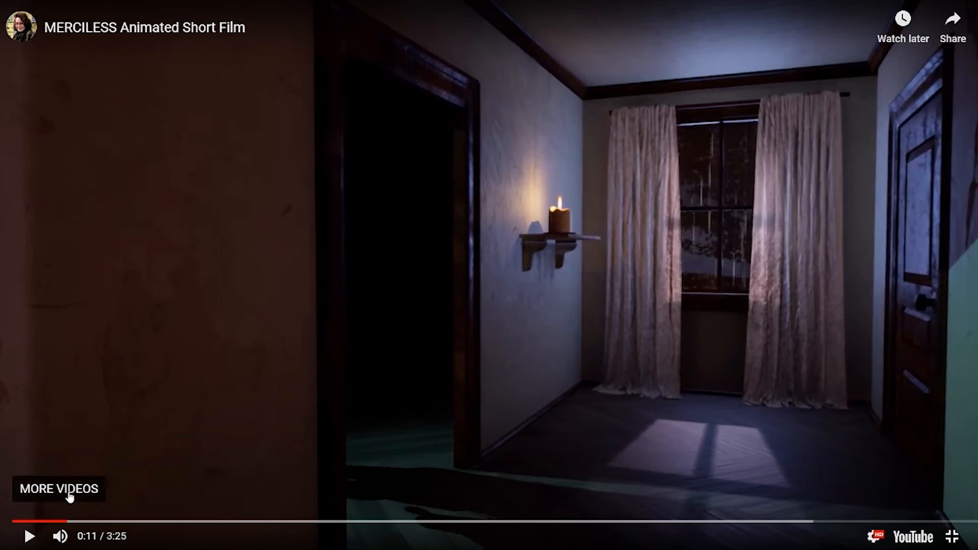
{"action": "left_click_drag", "start_coordinate": [74, 521], "coordinate": [93, 522]}
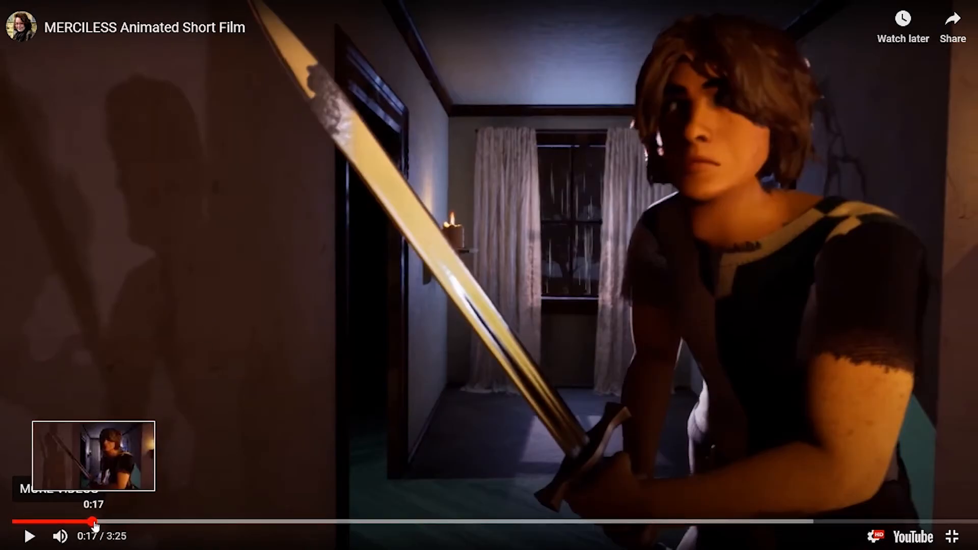
{"action": "mouse_move", "coordinate": [95, 522]}
{"action": "left_mouse_down"}
{"action": "mouse_move", "coordinate": [66, 532]}
{"action": "mouse_move", "coordinate": [76, 525]}
{"action": "left_mouse_up"}
{"action": "left_click", "coordinate": [57, 522]}
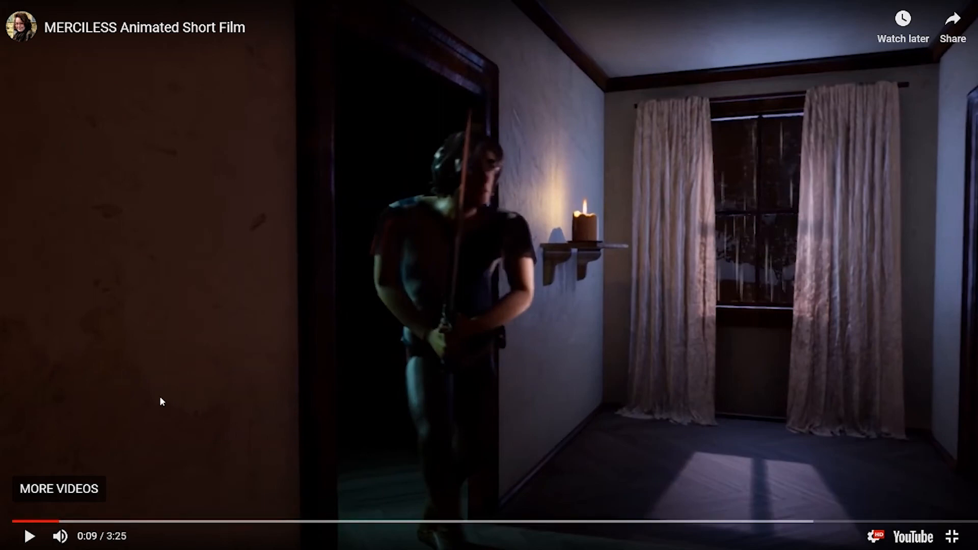
Play the MERCILESS film from 0:09 to 0:50, pause it, and revisit the shots at 0:43, 0:33 and 0:29
{"action": "left_click", "coordinate": [119, 345]}
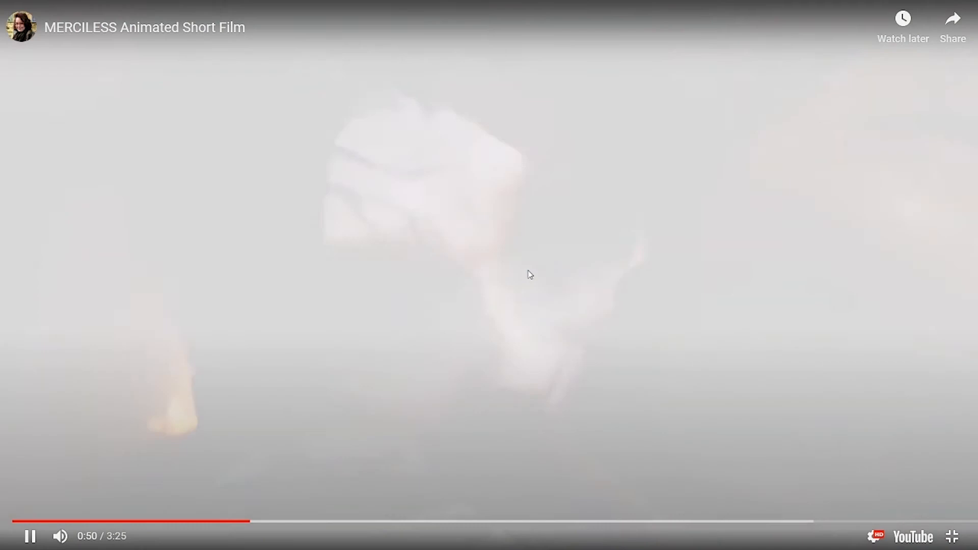
{"action": "left_click", "coordinate": [526, 273]}
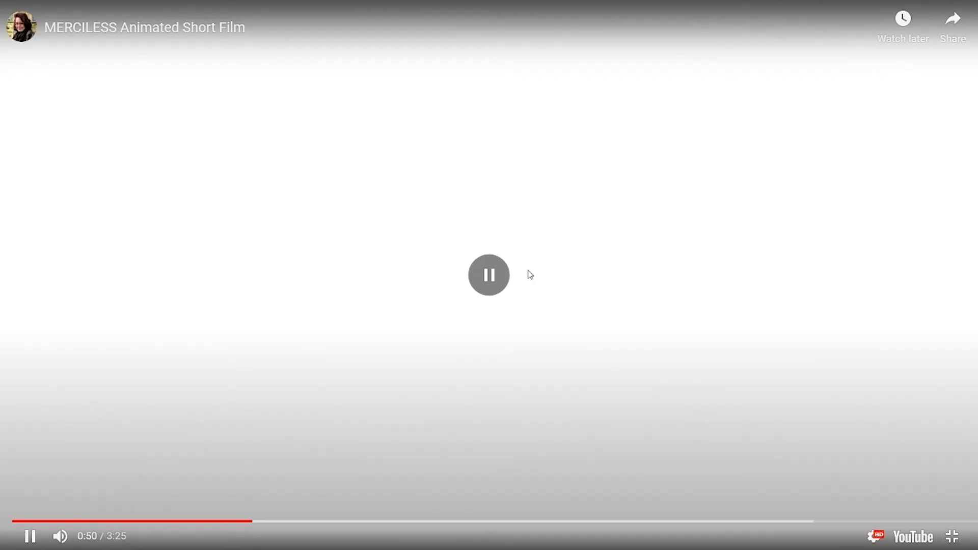
{"action": "left_click", "coordinate": [218, 521]}
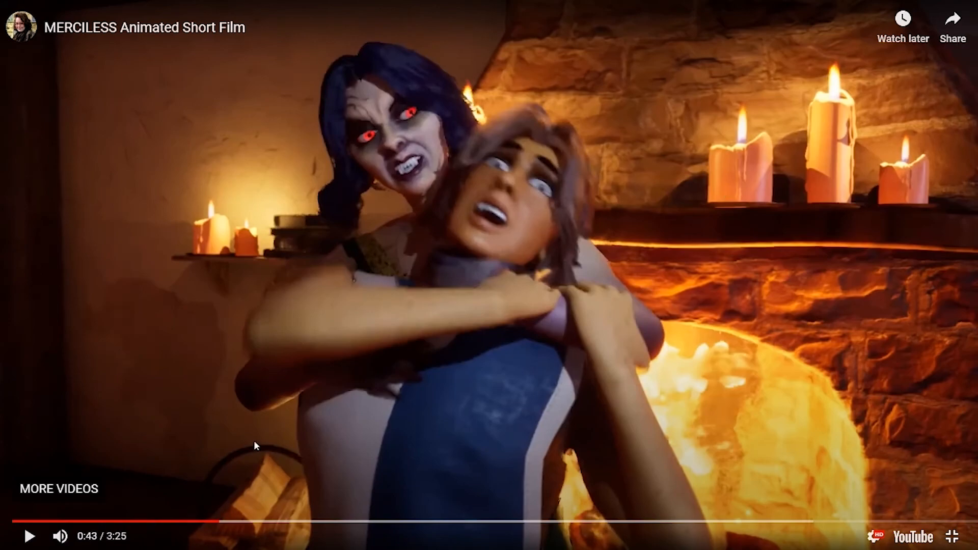
{"action": "left_click", "coordinate": [170, 521]}
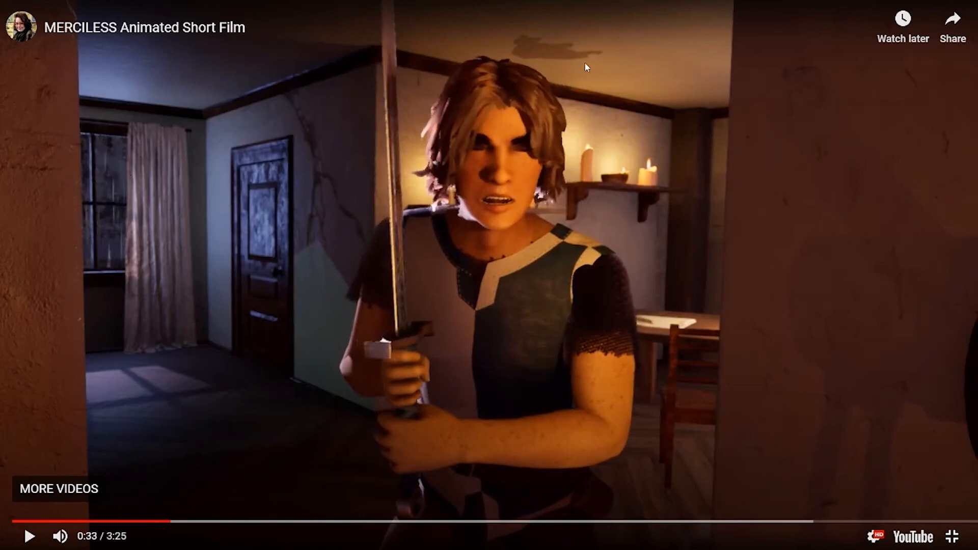
{"action": "left_click", "coordinate": [148, 521]}
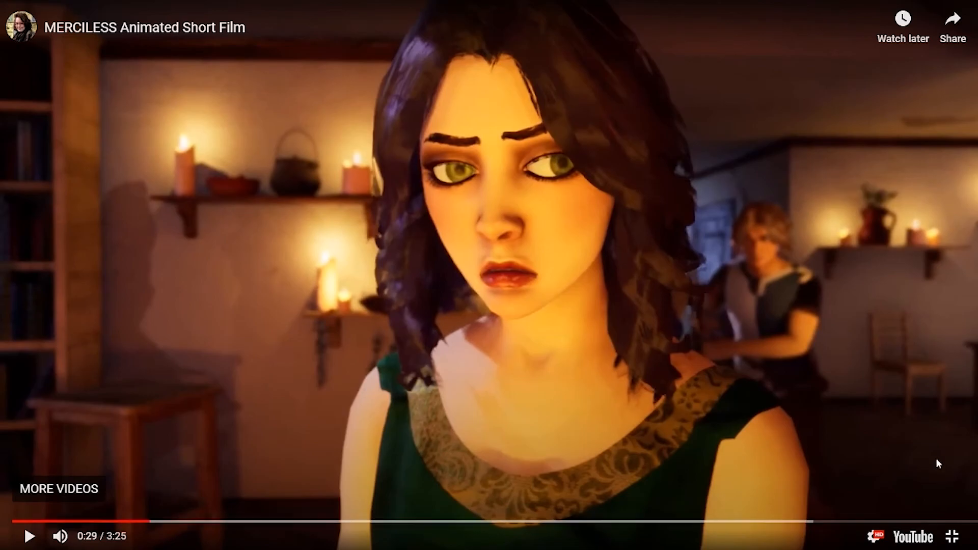
Leave full screen and replay the MERCILESS film on the FilmFreeway page from 0:18, pausing it at 0:29
{"action": "left_click", "coordinate": [951, 536]}
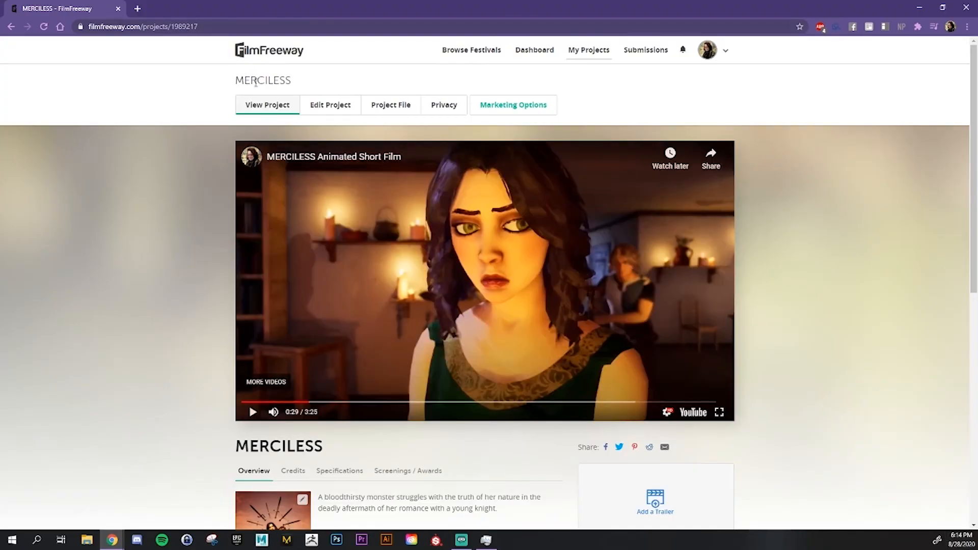
{"action": "left_click", "coordinate": [917, 7]}
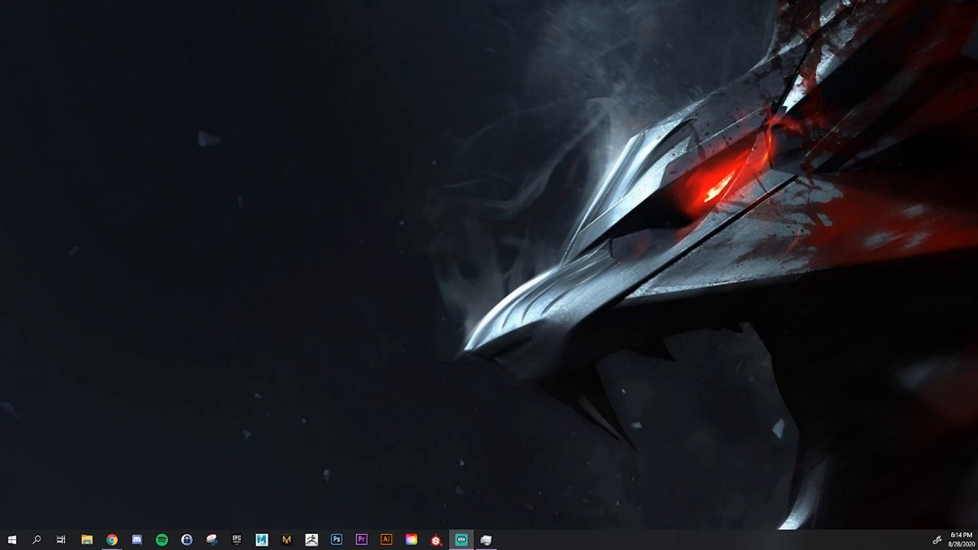
{"action": "left_click", "coordinate": [112, 540]}
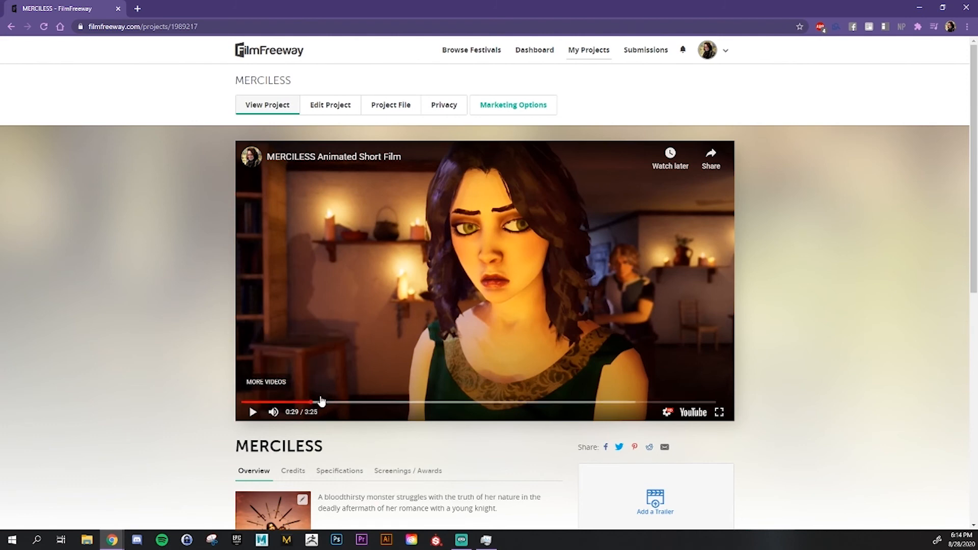
{"action": "left_click", "coordinate": [283, 401]}
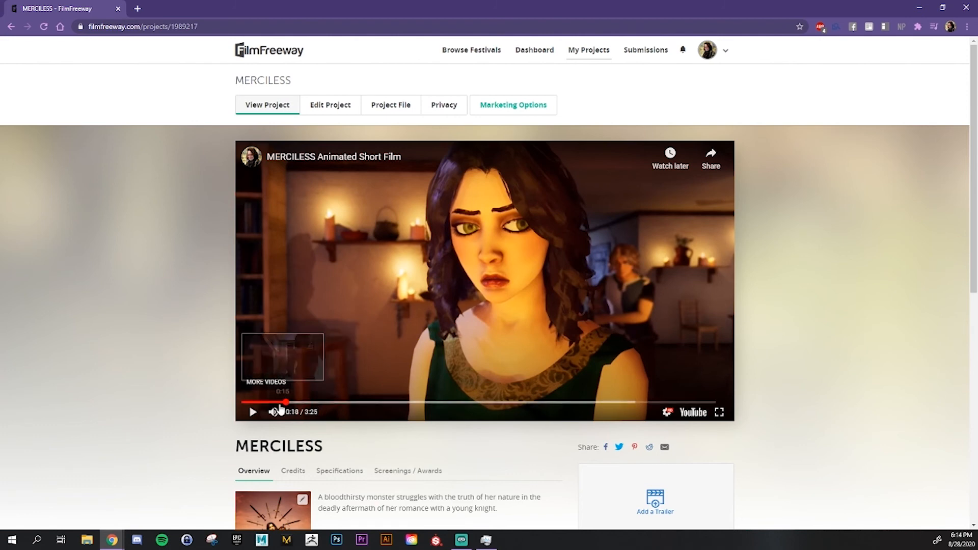
{"action": "left_click", "coordinate": [324, 363]}
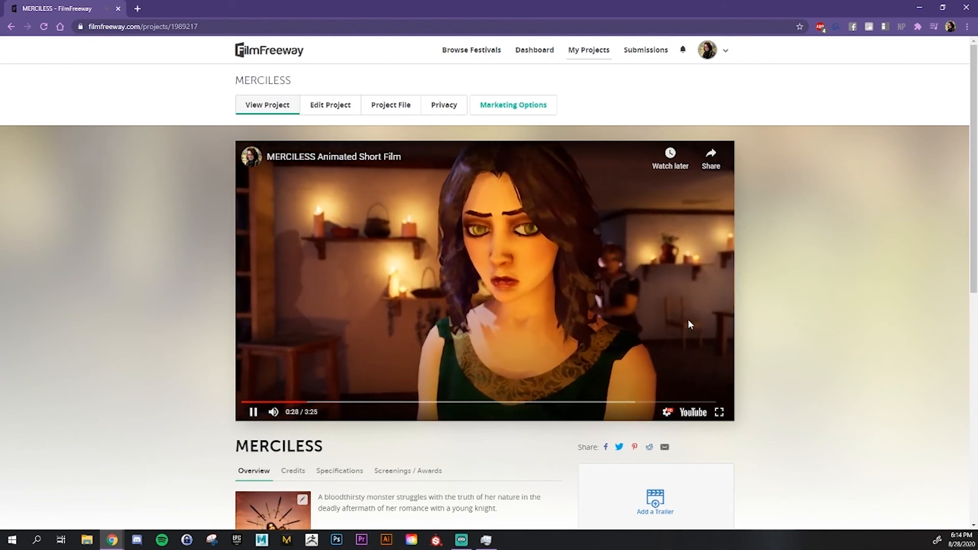
{"action": "left_click", "coordinate": [692, 321]}
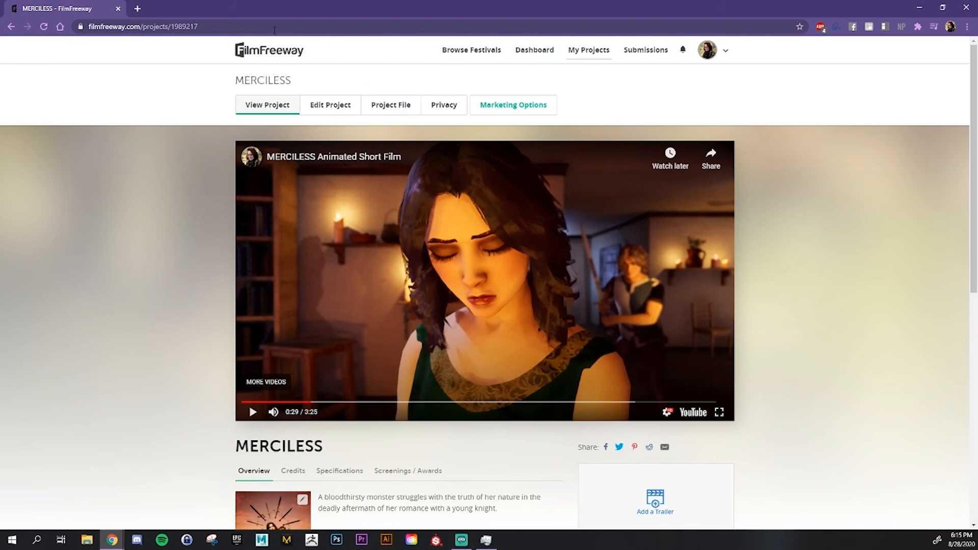
Close the film page, launch Unreal Engine from the Epic Games Launcher and open the Merciless_UE4 project
{"action": "left_click_drag", "start_coordinate": [96, 11], "coordinate": [41, 549]}
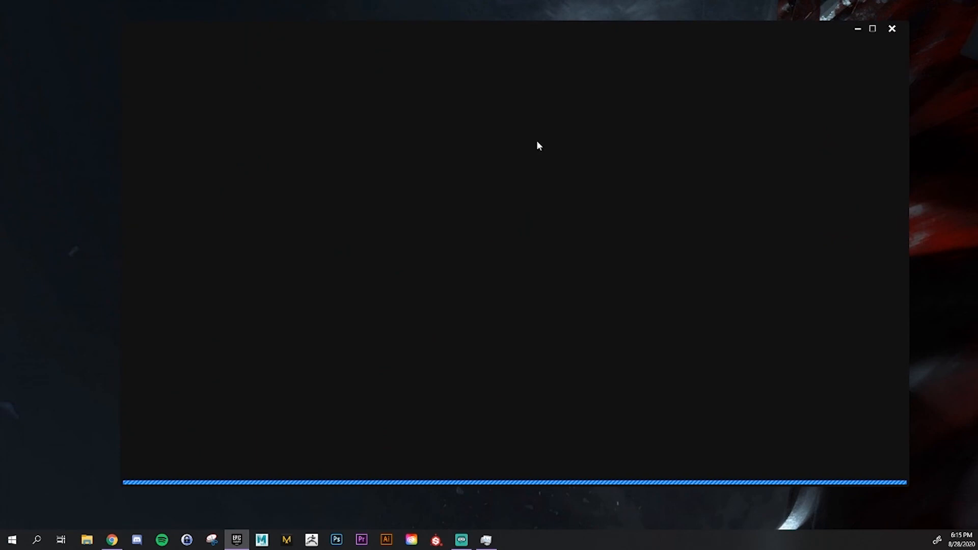
{"action": "left_click", "coordinate": [824, 50]}
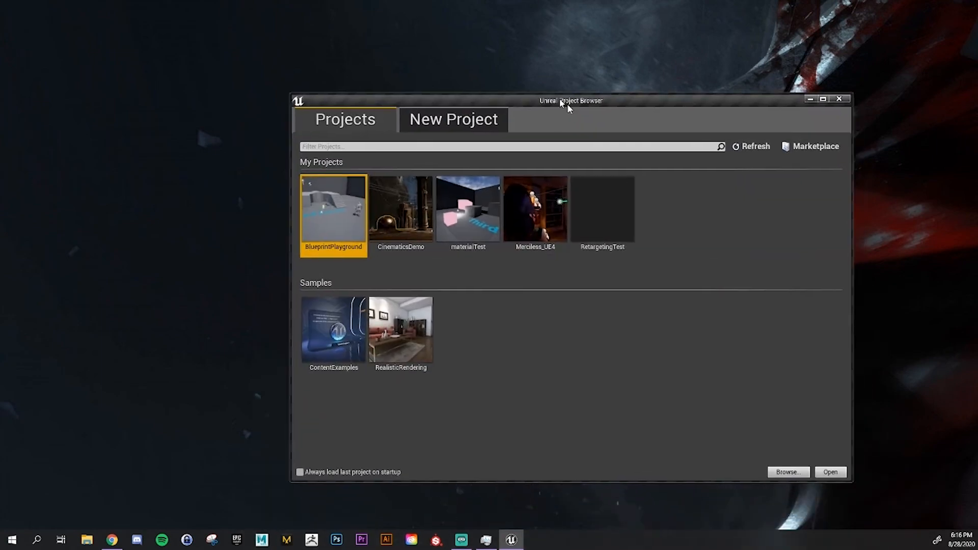
{"action": "left_click_drag", "start_coordinate": [566, 103], "coordinate": [460, 53]}
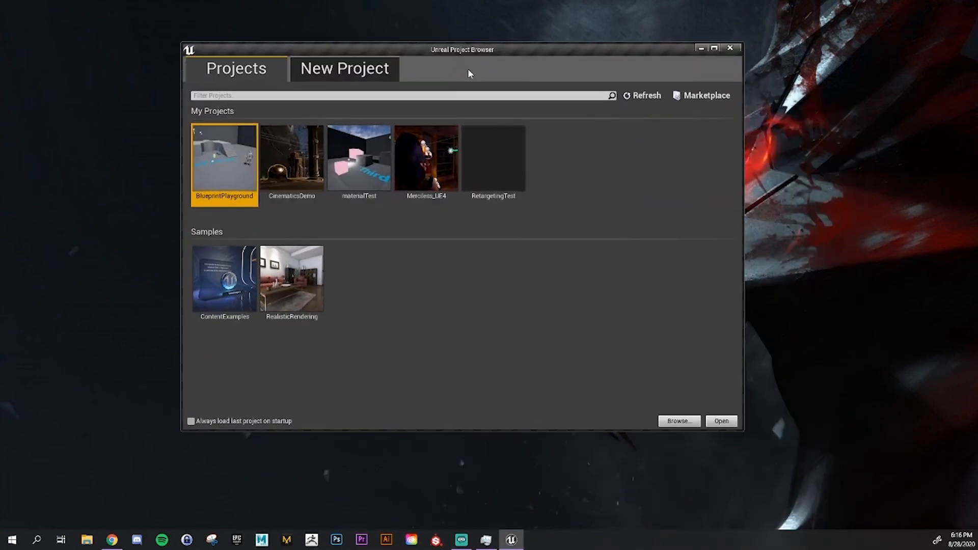
{"action": "double_click", "coordinate": [411, 155]}
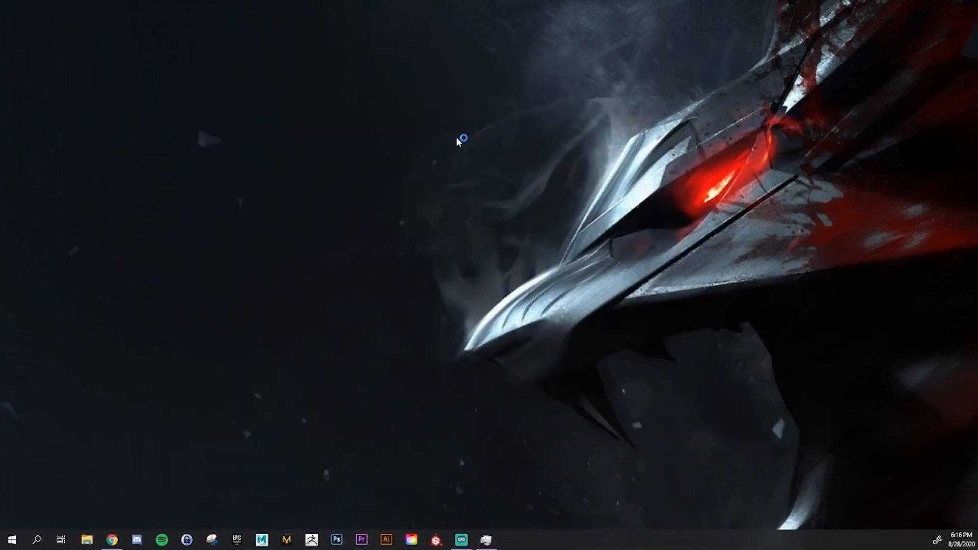
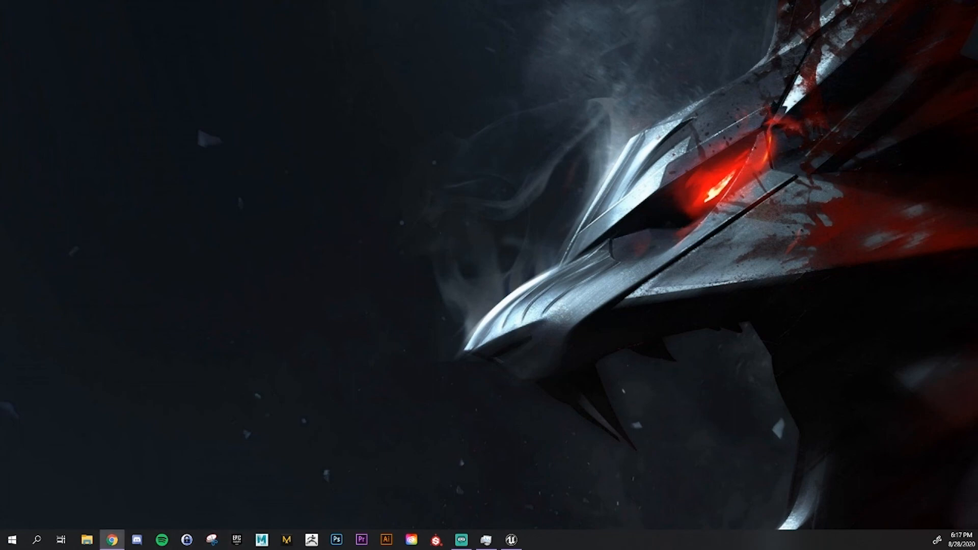
Switch to Chrome, search the web for "ue4 documentation" and open the Unreal Engine 4 Documentation site
{"action": "left_click_drag", "start_coordinate": [290, 549], "coordinate": [380, 1]}
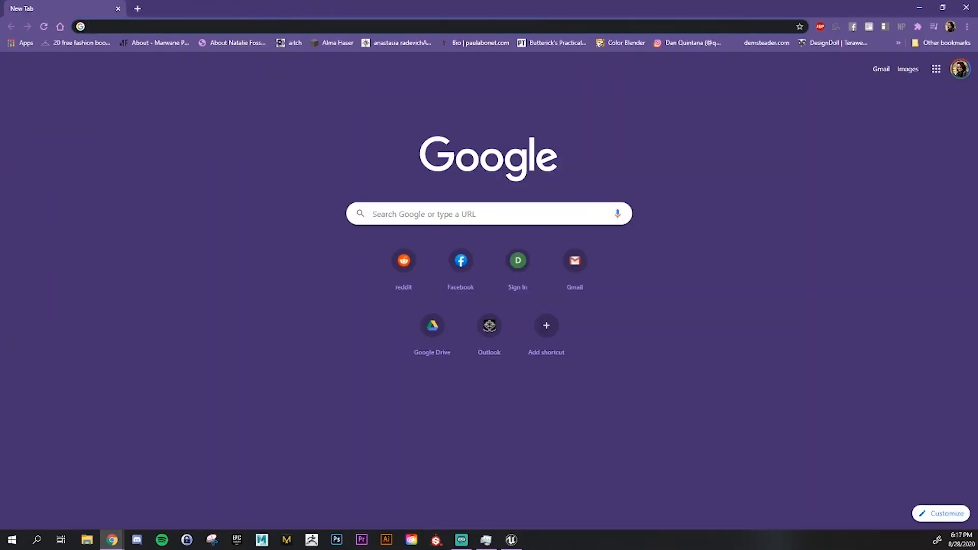
{"action": "left_click", "coordinate": [436, 28]}
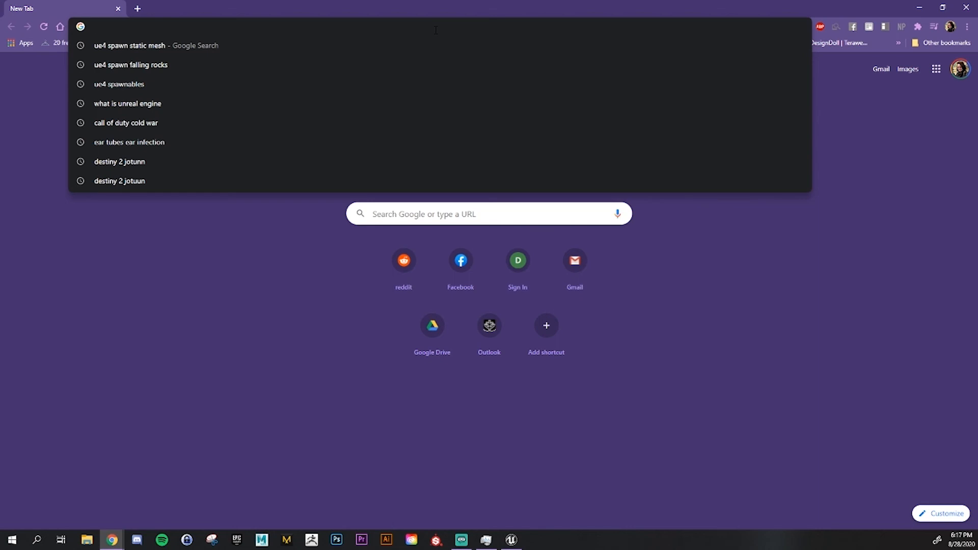
{"action": "type", "text": "ue4 docume"}
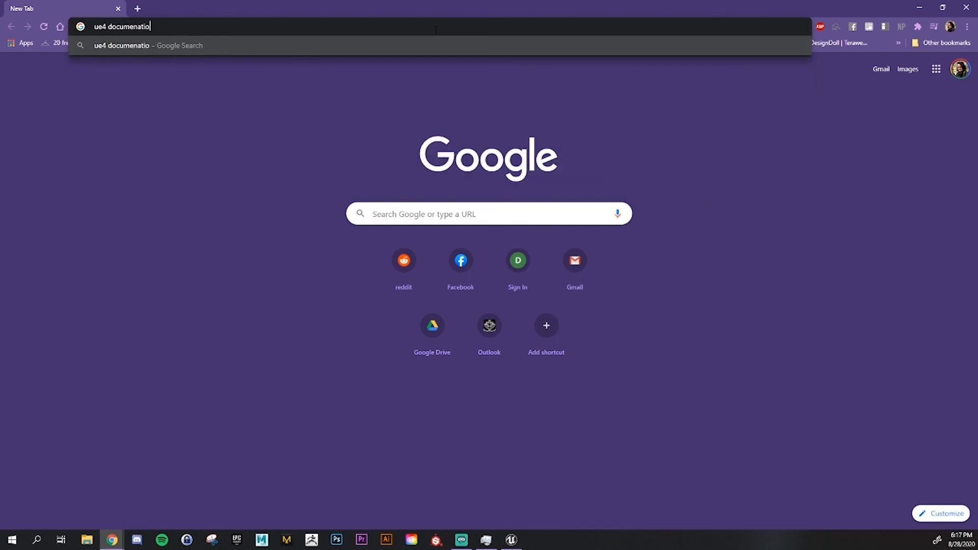
{"action": "type", "text": "ntation"}
{"action": "key", "text": "Return"}
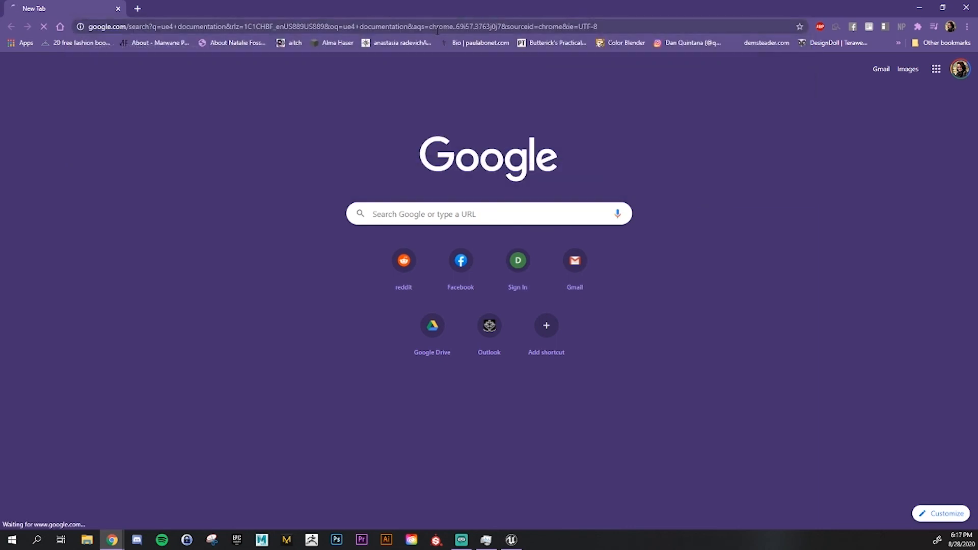
{"action": "left_click", "coordinate": [232, 228]}
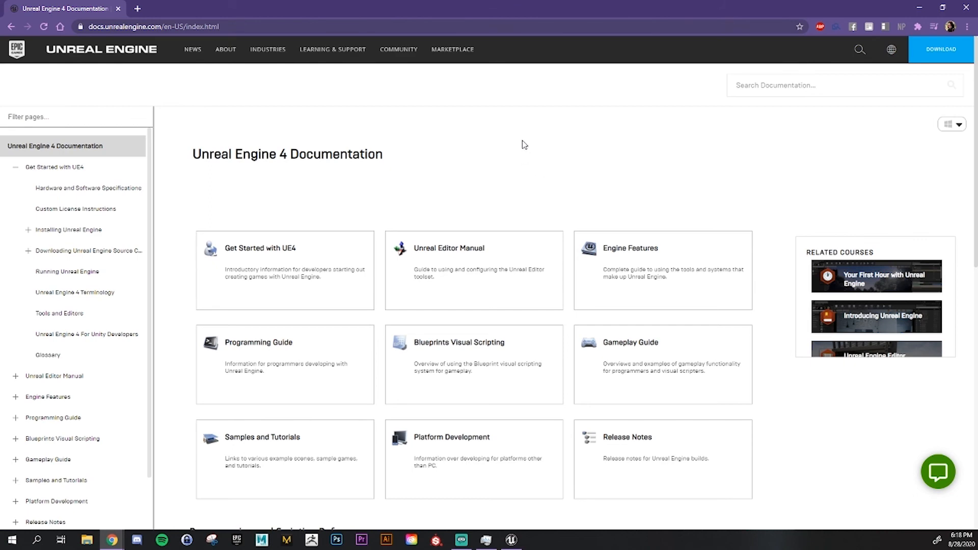
Search the Unreal Engine documentation for "sequencer" and open the Sequencer Overview page
{"action": "scroll", "coordinate": [523, 144], "scroll_direction": "down", "scroll_amount": 1}
{"action": "scroll", "coordinate": [522, 145], "scroll_direction": "up", "scroll_amount": 1}
{"action": "scroll", "coordinate": [88, 398], "scroll_direction": "down", "scroll_amount": 1}
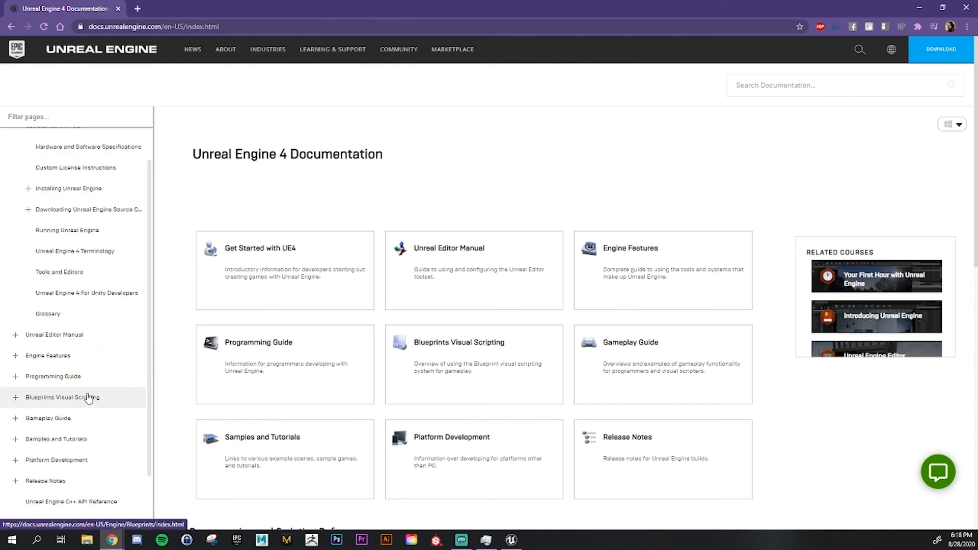
{"action": "left_click", "coordinate": [750, 88]}
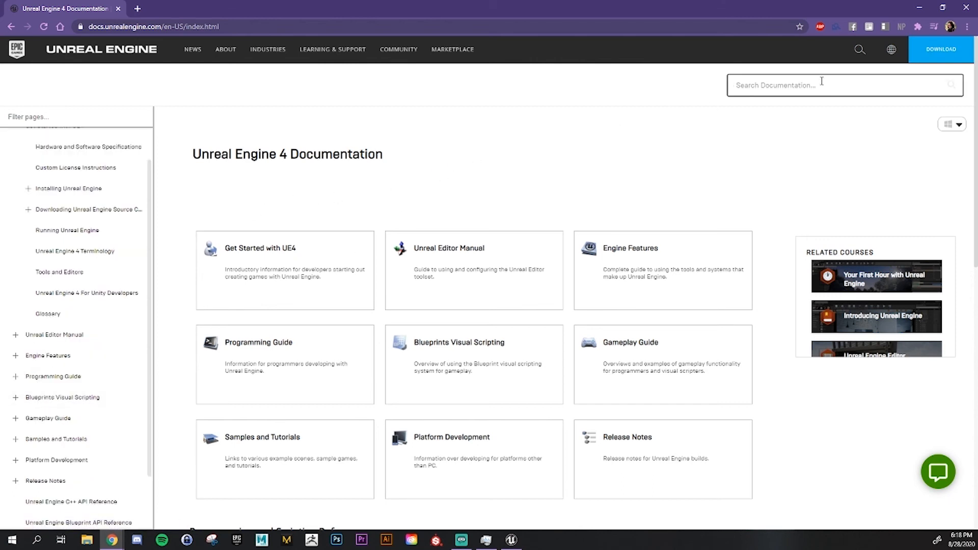
{"action": "type", "text": "sequencer"}
{"action": "key", "text": "Return"}
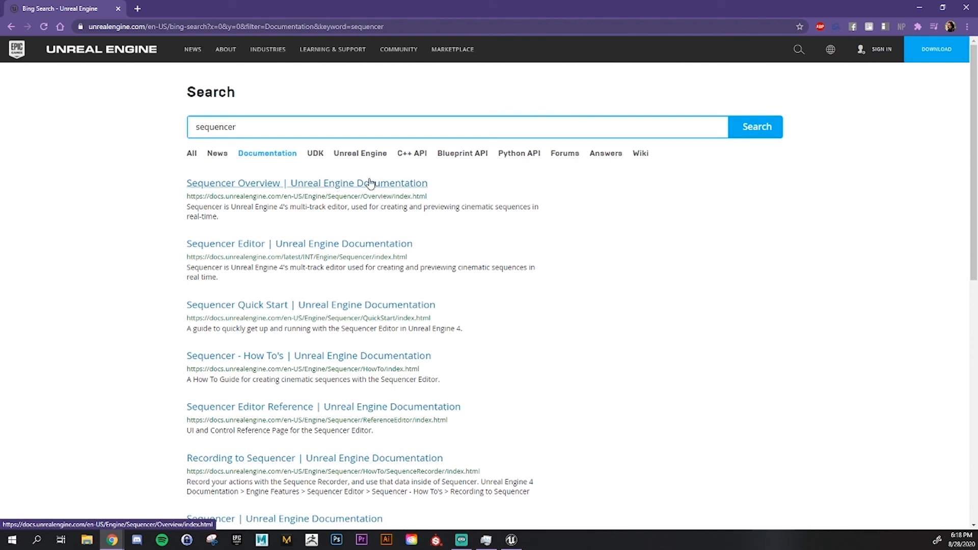
{"action": "left_click", "coordinate": [364, 188]}
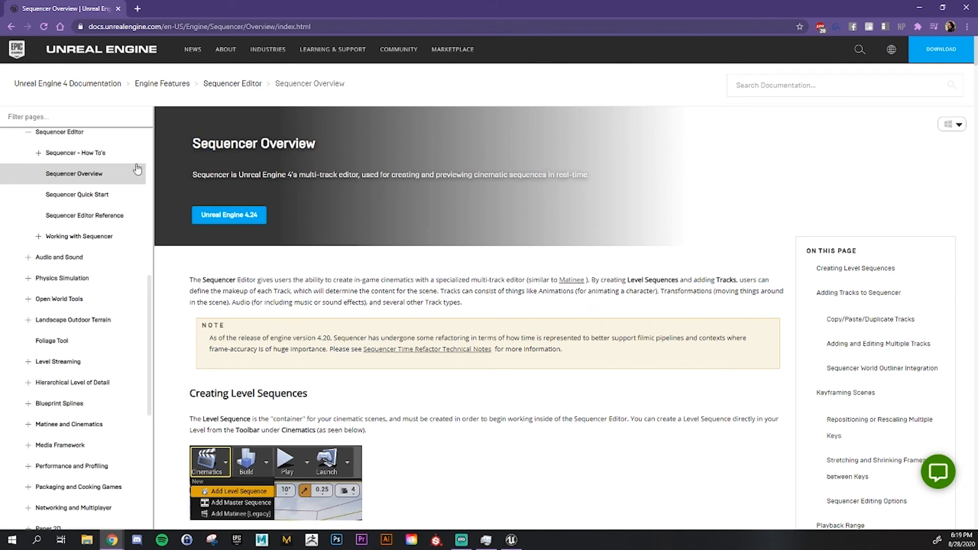
Read the Sequencer Overview page from Creating Level Sequences through Adding Tracks to Sequencer and Keyframing Scenes
{"action": "scroll", "coordinate": [137, 169], "scroll_direction": "up", "scroll_amount": 1}
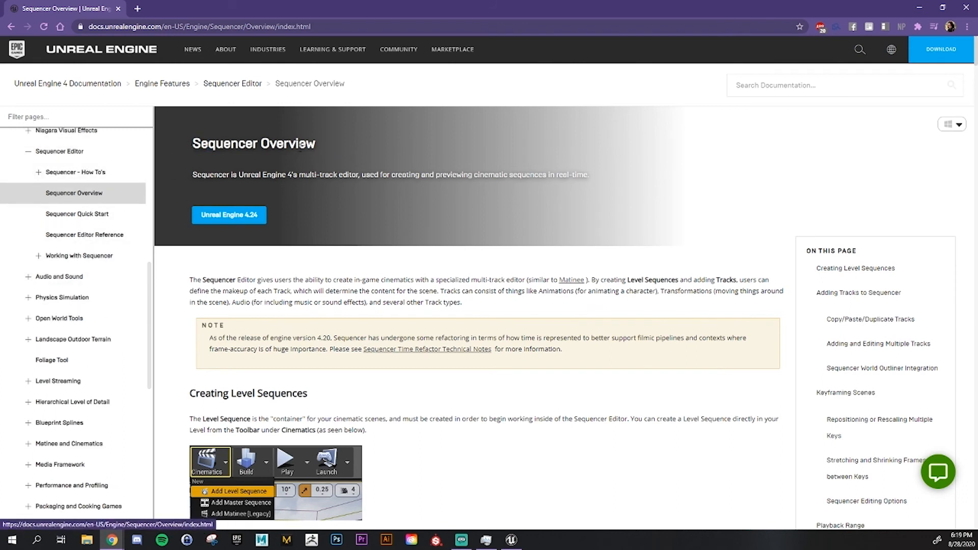
{"action": "scroll", "coordinate": [388, 192], "scroll_direction": "down", "scroll_amount": 8}
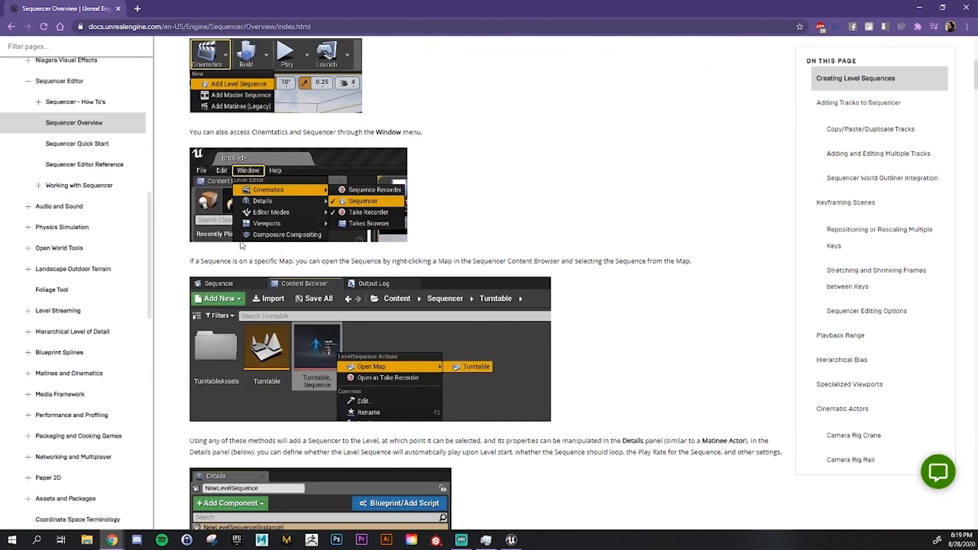
{"action": "scroll", "coordinate": [432, 299], "scroll_direction": "down", "scroll_amount": 7}
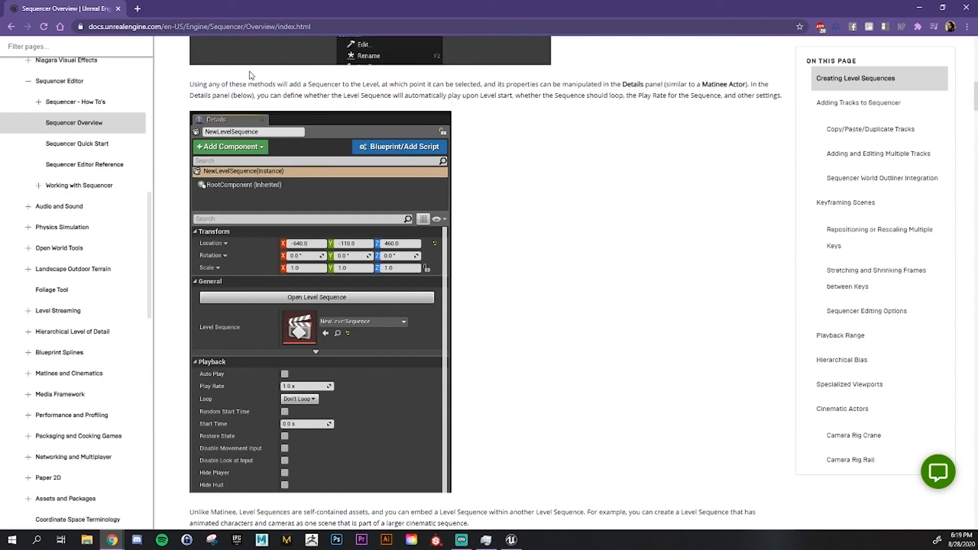
{"action": "scroll", "coordinate": [294, 308], "scroll_direction": "down", "scroll_amount": 14}
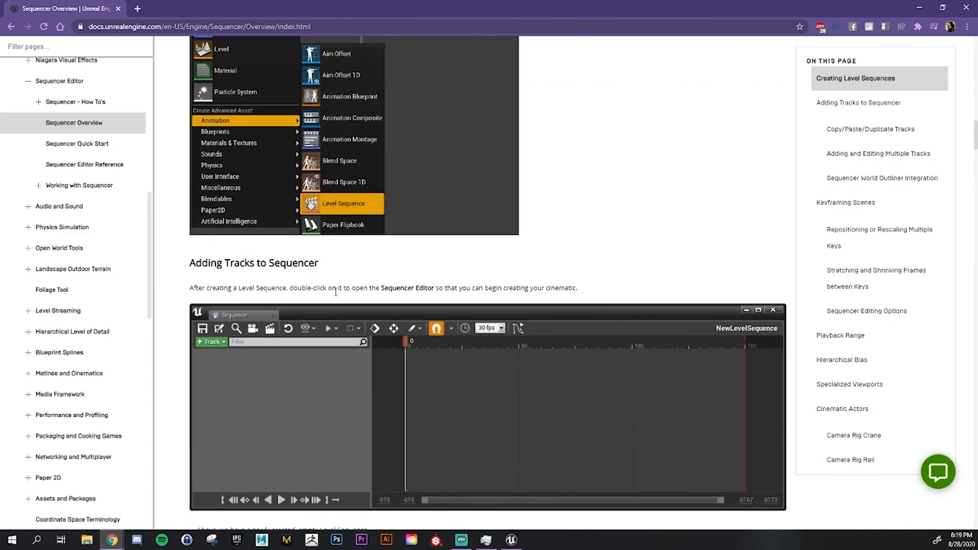
{"action": "scroll", "coordinate": [339, 300], "scroll_direction": "down", "scroll_amount": 20}
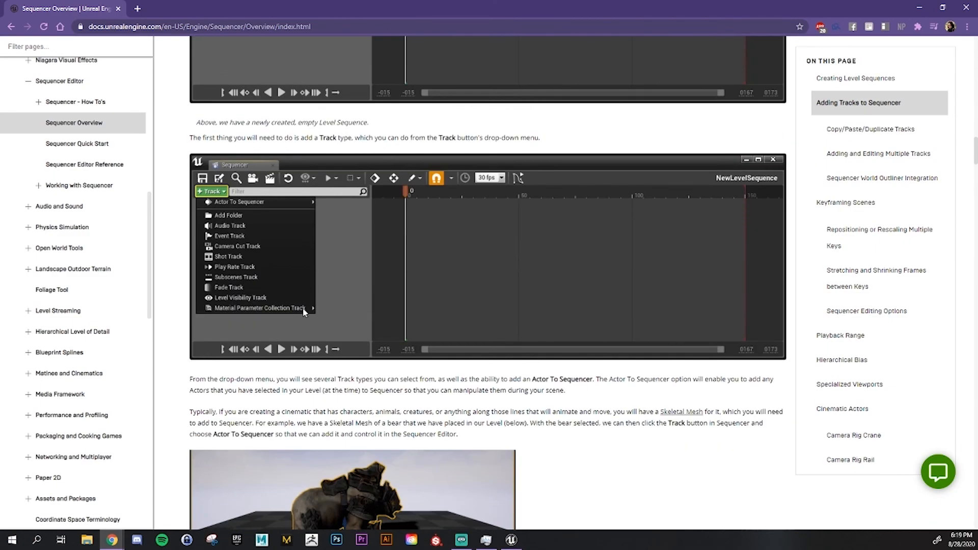
{"action": "scroll", "coordinate": [302, 308], "scroll_direction": "down", "scroll_amount": 17}
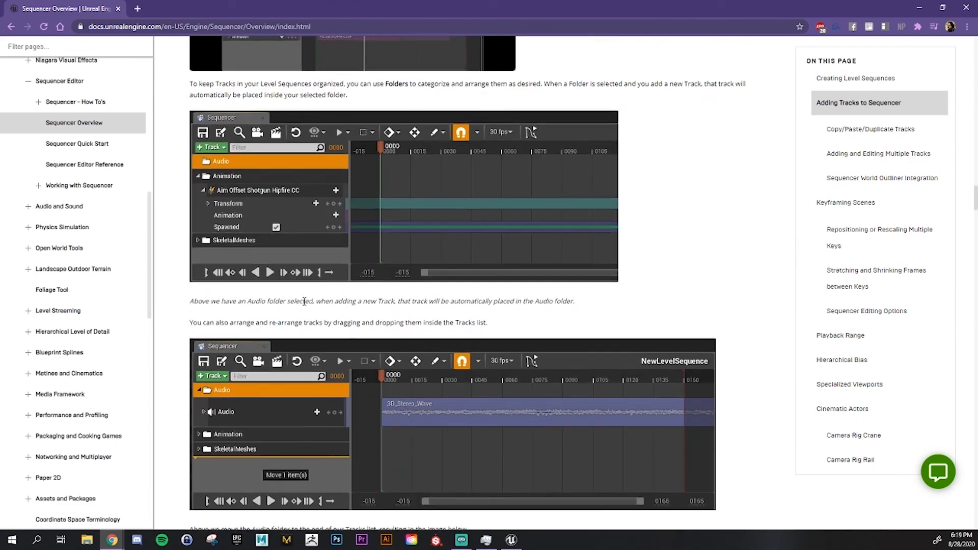
{"action": "scroll", "coordinate": [304, 306], "scroll_direction": "down", "scroll_amount": 2}
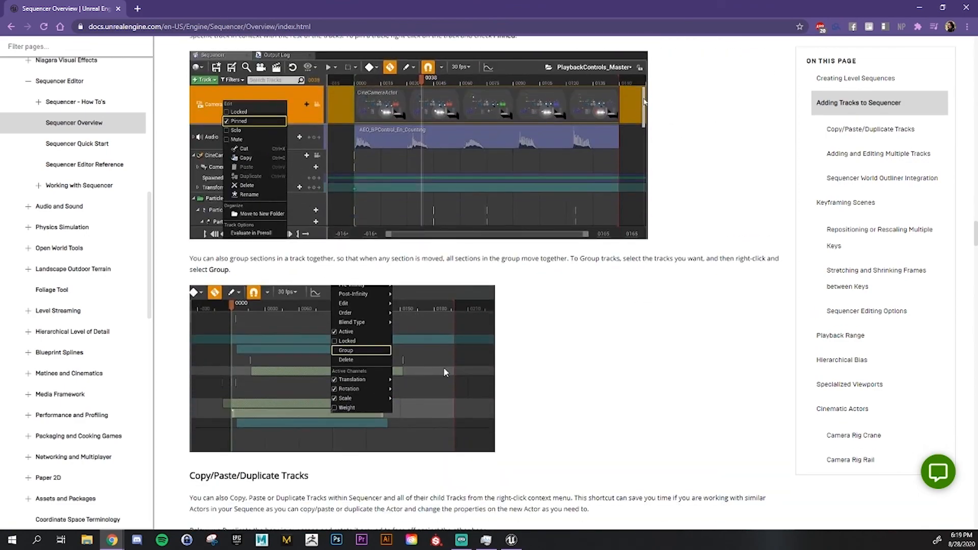
{"action": "scroll", "coordinate": [443, 371], "scroll_direction": "down", "scroll_amount": 18}
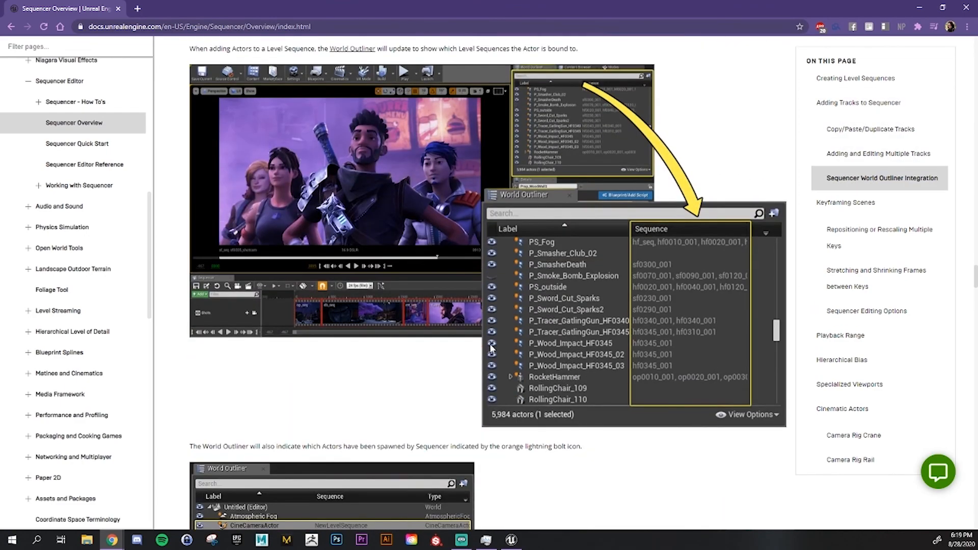
{"action": "scroll", "coordinate": [492, 347], "scroll_direction": "down", "scroll_amount": 8}
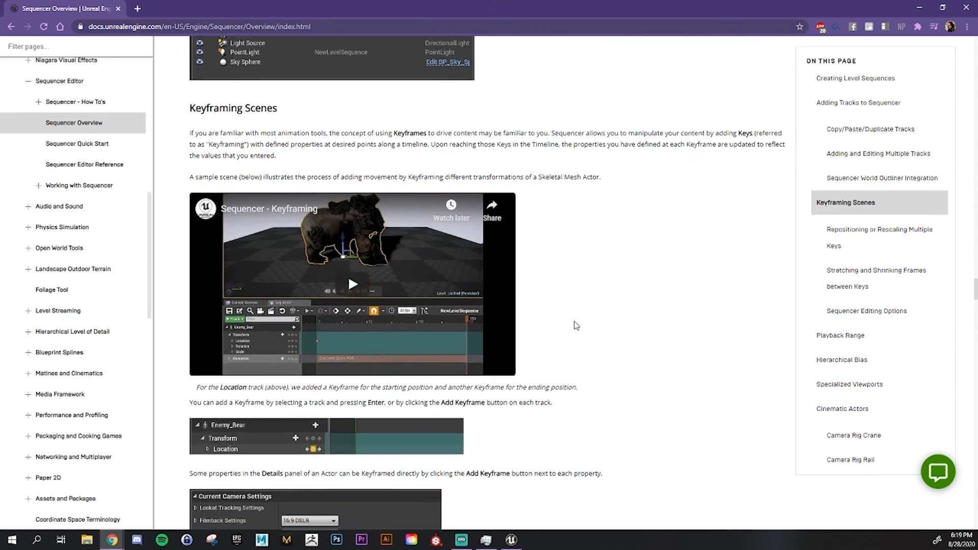
{"action": "scroll", "coordinate": [575, 325], "scroll_direction": "down", "scroll_amount": 4}
{"action": "scroll", "coordinate": [865, 333], "scroll_direction": "down", "scroll_amount": 4}
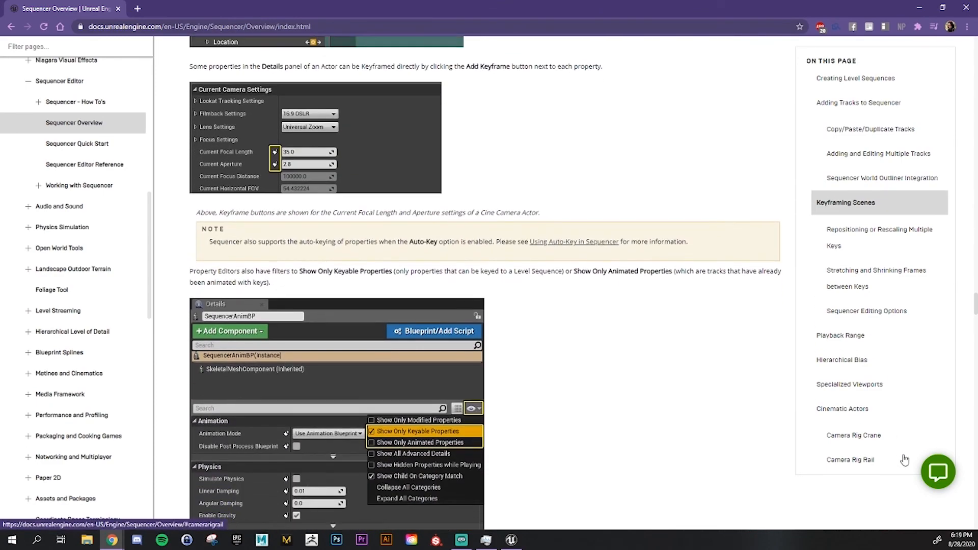
Jump to the page's Camera Rig Crane section and examine the cinematic actors, including the Camera Rig Rail
{"action": "left_click", "coordinate": [871, 440]}
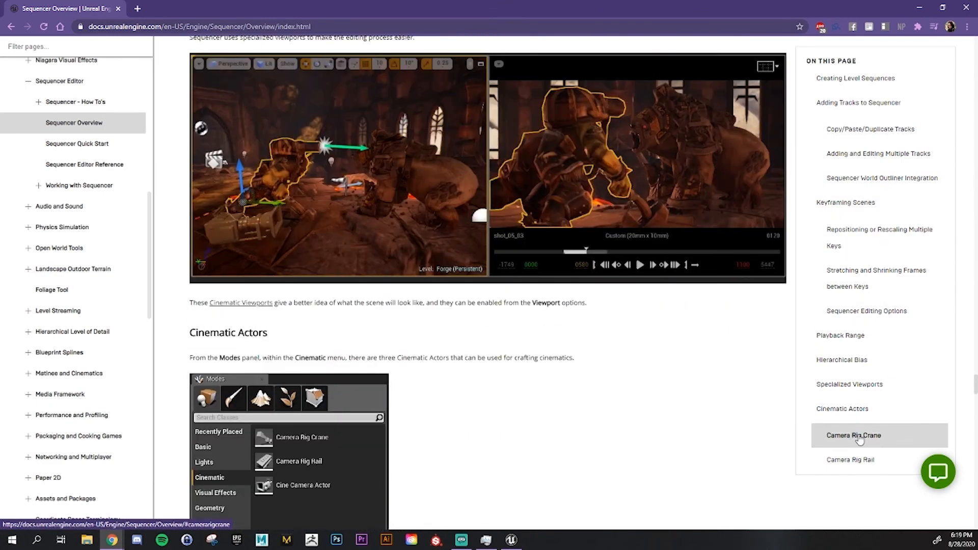
{"action": "scroll", "coordinate": [622, 396], "scroll_direction": "up", "scroll_amount": 5}
{"action": "scroll", "coordinate": [606, 389], "scroll_direction": "down", "scroll_amount": 7}
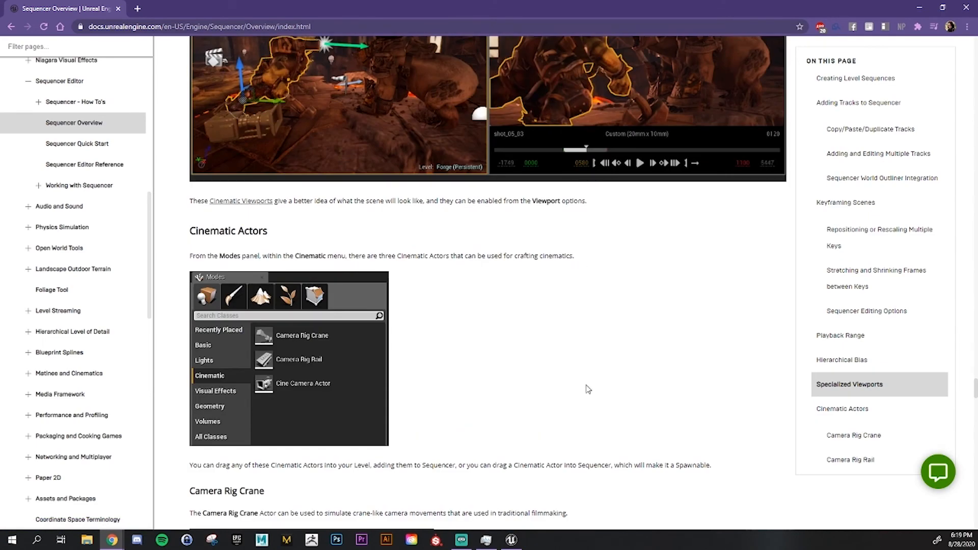
{"action": "scroll", "coordinate": [356, 355], "scroll_direction": "down", "scroll_amount": 8}
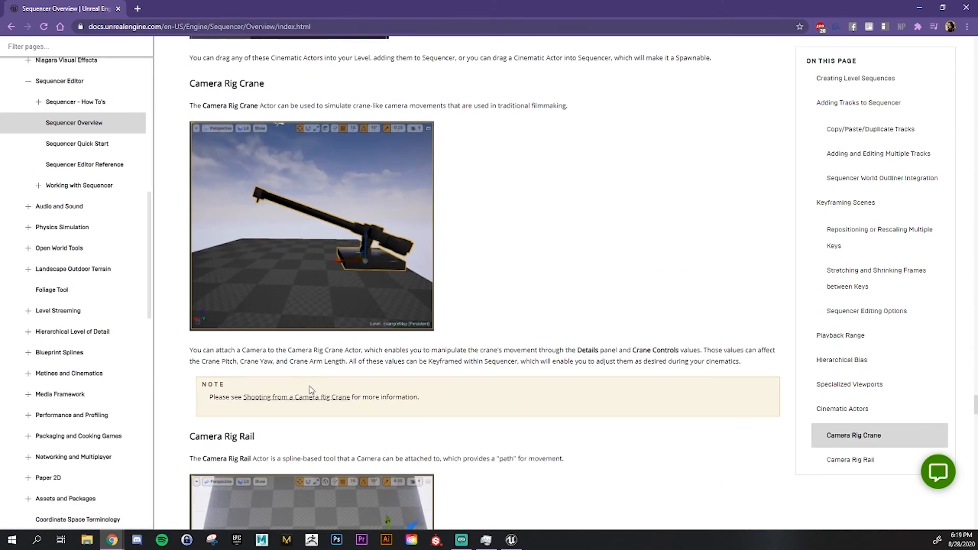
{"action": "scroll", "coordinate": [310, 390], "scroll_direction": "down", "scroll_amount": 8}
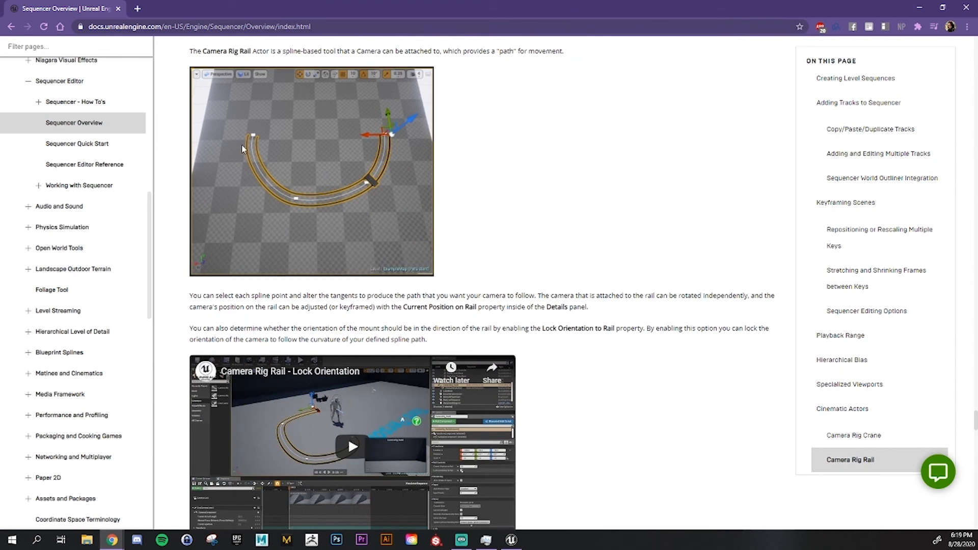
{"action": "scroll", "coordinate": [585, 327], "scroll_direction": "down", "scroll_amount": 5}
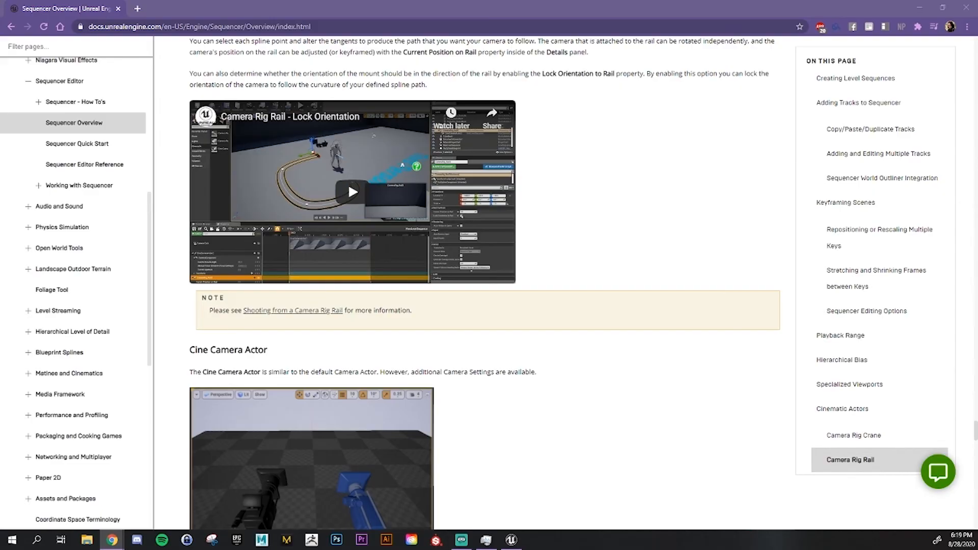
{"action": "scroll", "coordinate": [493, 292], "scroll_direction": "up", "scroll_amount": 5}
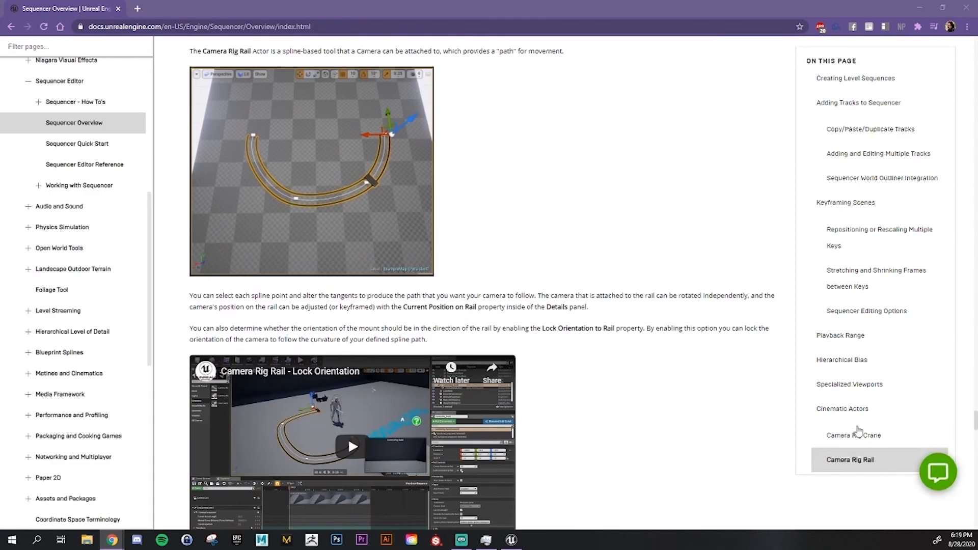
Revisit the start of the Sequencer Overview, expand Working with Sequencer and open the Event Track Overview page
{"action": "scroll", "coordinate": [668, 334], "scroll_direction": "up", "scroll_amount": 20}
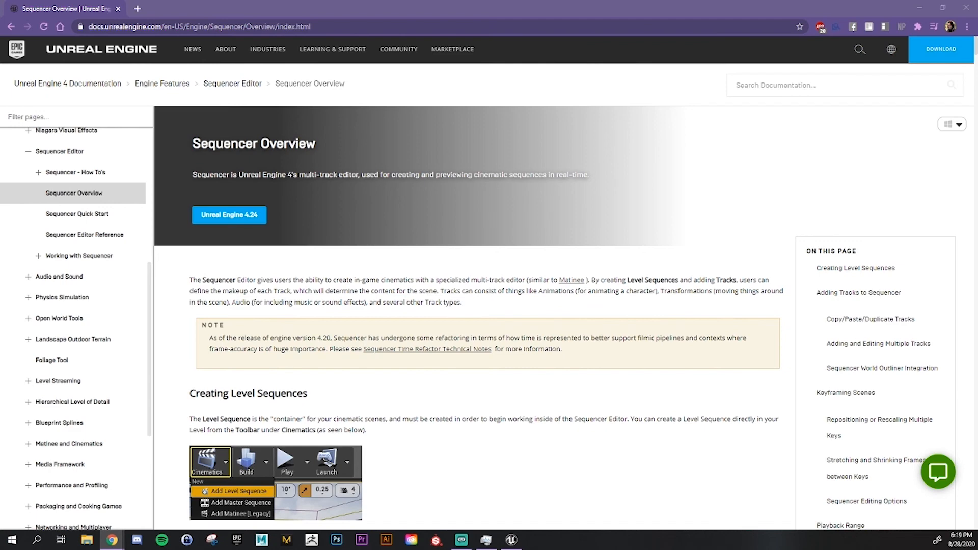
{"action": "scroll", "coordinate": [210, 381], "scroll_direction": "down", "scroll_amount": 2}
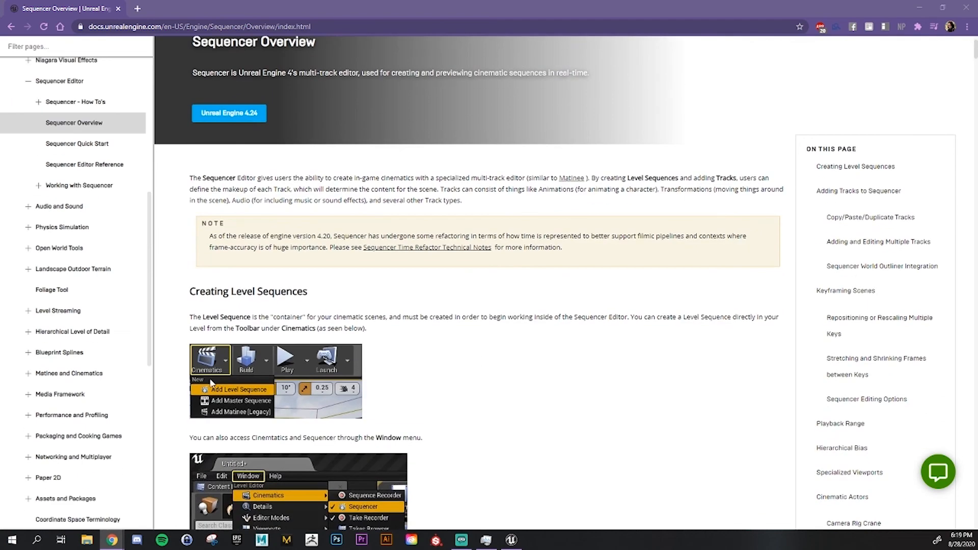
{"action": "scroll", "coordinate": [229, 317], "scroll_direction": "down", "scroll_amount": 6}
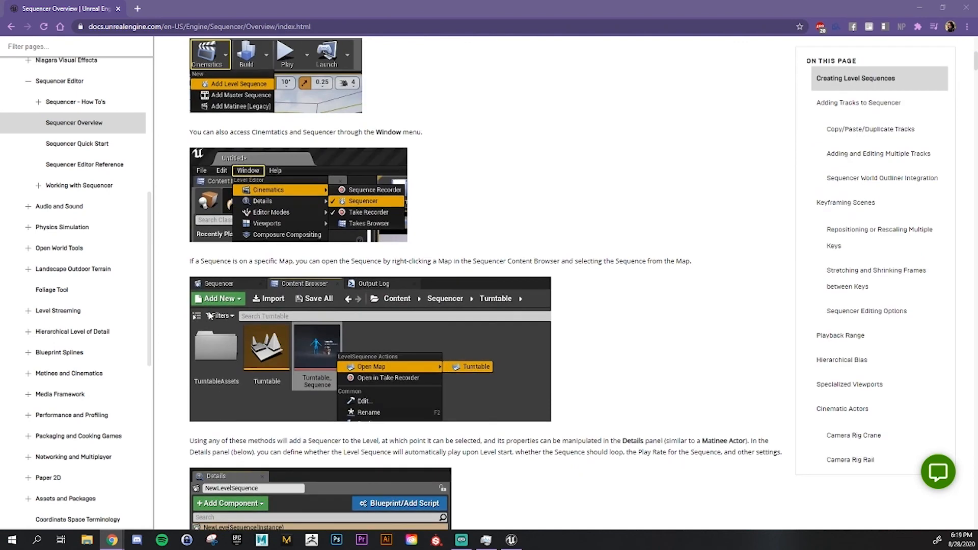
{"action": "left_click", "coordinate": [38, 186]}
{"action": "left_click", "coordinate": [79, 207]}
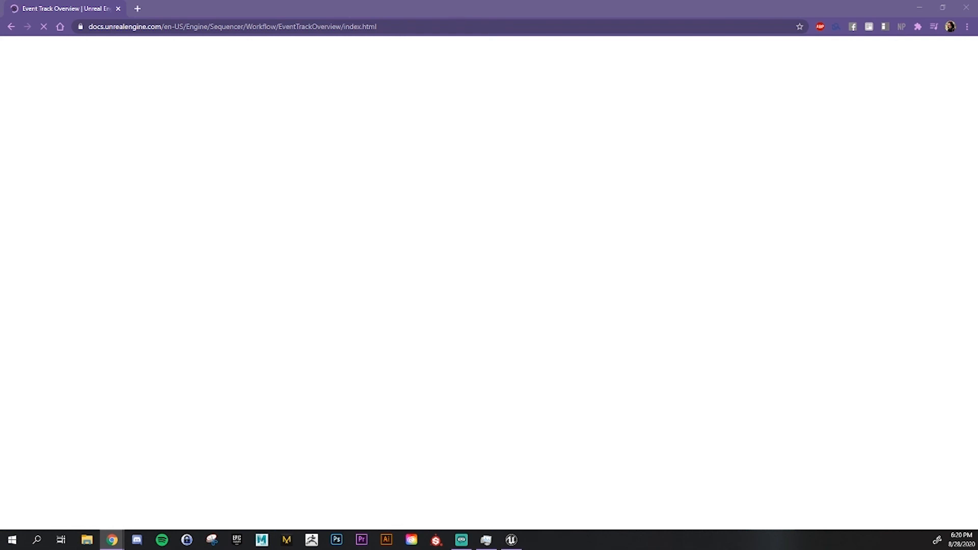
Check the additional resources in the "Sequencer Demo for JDE 8/28" document, minimize it and return to the Event Track Overview page
{"action": "key", "text": "alt+Tab"}
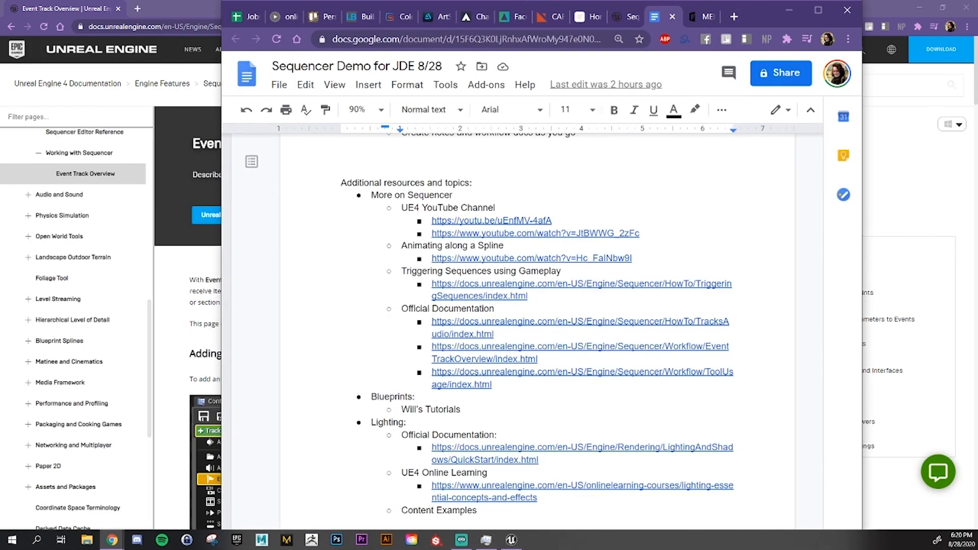
{"action": "left_click", "coordinate": [789, 10]}
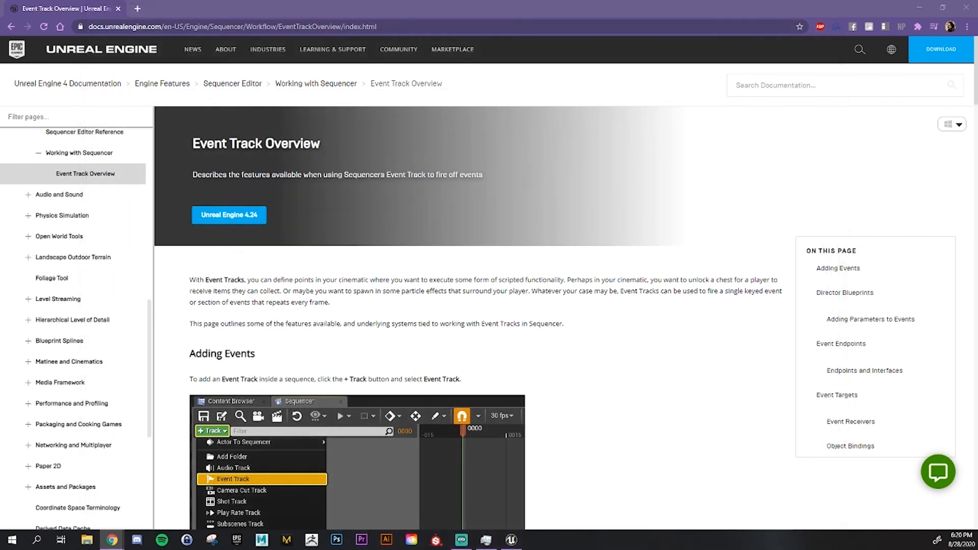
{"action": "left_click", "coordinate": [539, 318]}
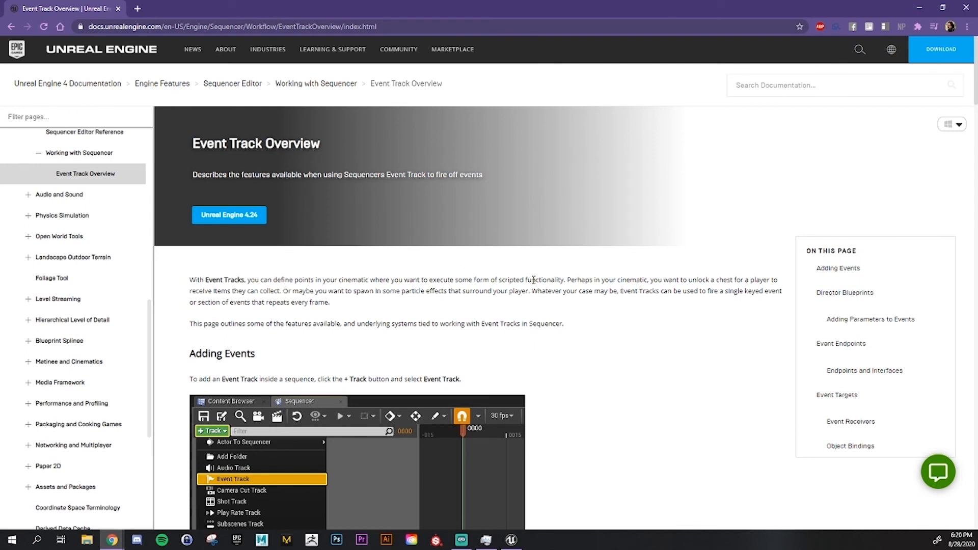
Read about adding events and Director Blueprints, viewing the Director Blueprint example image enlarged and closing it
{"action": "scroll", "coordinate": [588, 313], "scroll_direction": "down", "scroll_amount": 1}
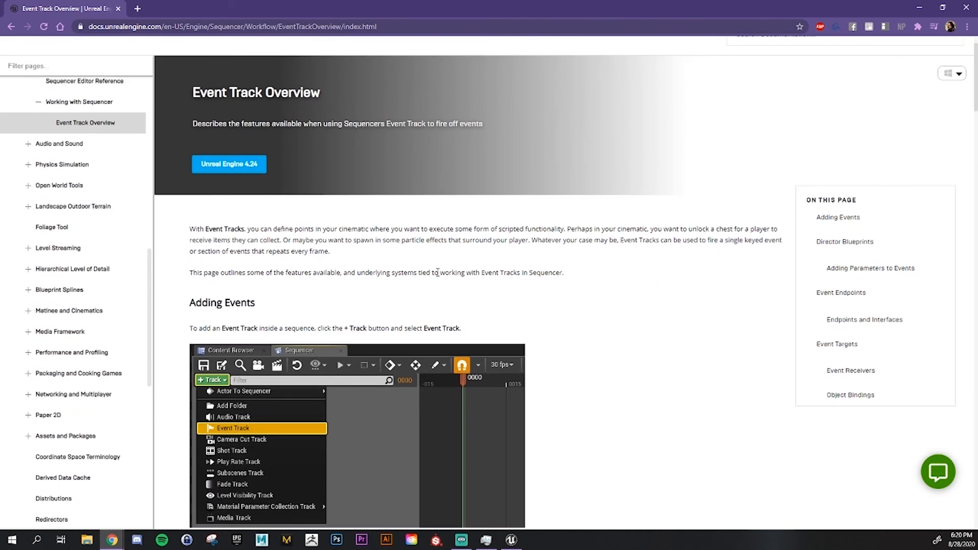
{"action": "scroll", "coordinate": [613, 365], "scroll_direction": "down", "scroll_amount": 12}
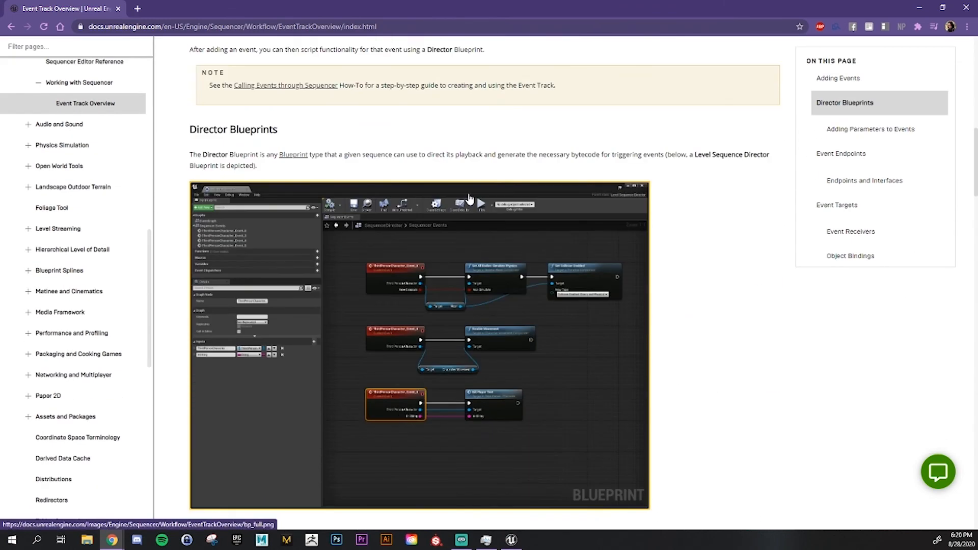
{"action": "left_click", "coordinate": [232, 201]}
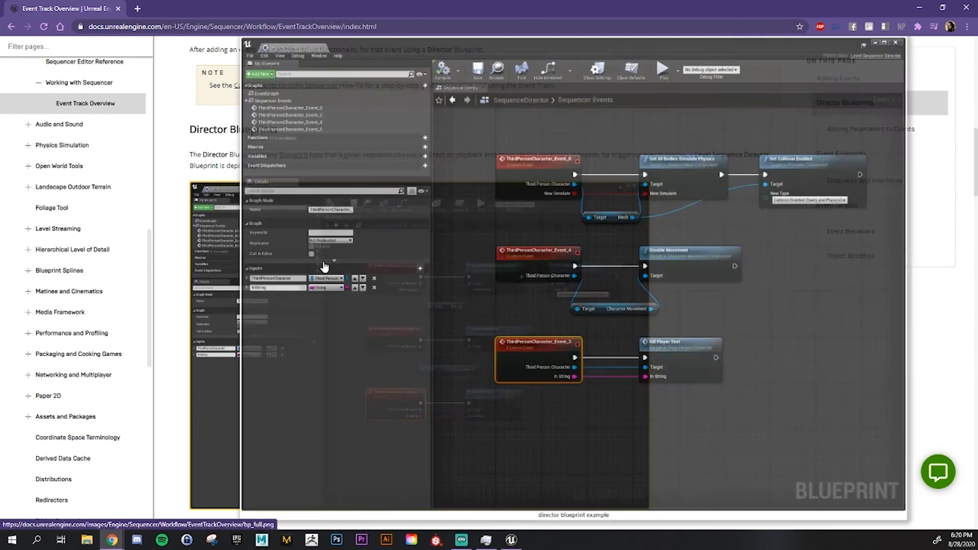
{"action": "left_click", "coordinate": [590, 313]}
{"action": "scroll", "coordinate": [744, 323], "scroll_direction": "down", "scroll_amount": 10}
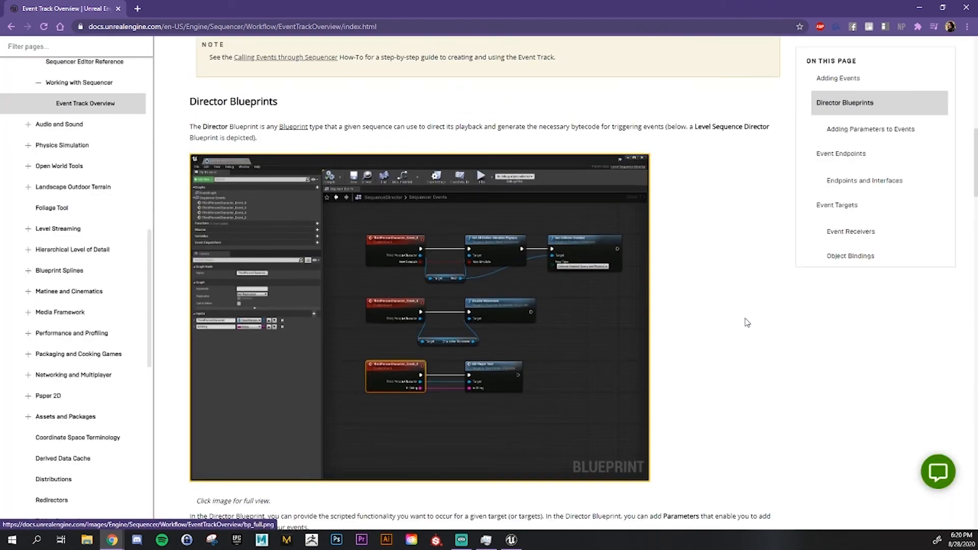
Examine the Event Track Overview sections on event parameters, endpoints and interfaces, event receivers and object bindings
{"action": "scroll", "coordinate": [835, 310], "scroll_direction": "down", "scroll_amount": 8}
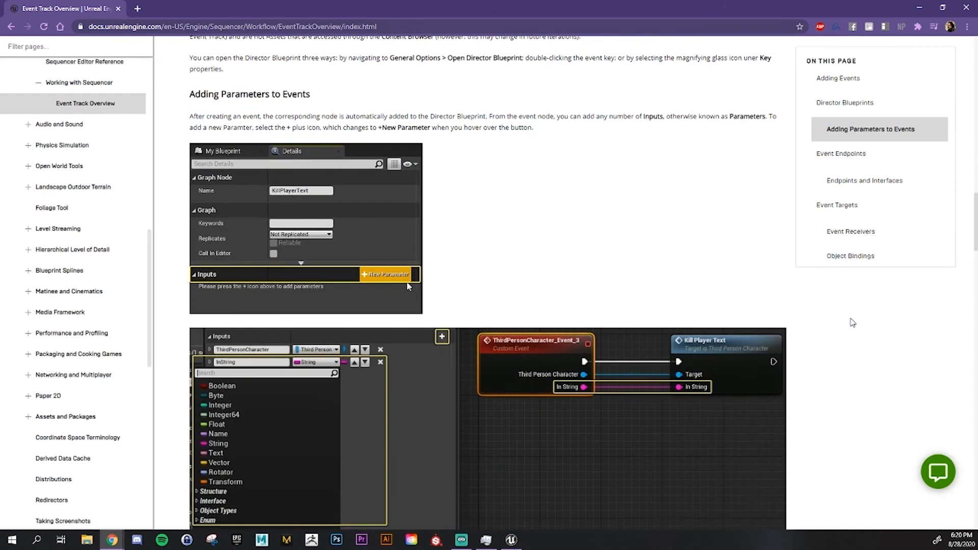
{"action": "scroll", "coordinate": [830, 329], "scroll_direction": "down", "scroll_amount": 2}
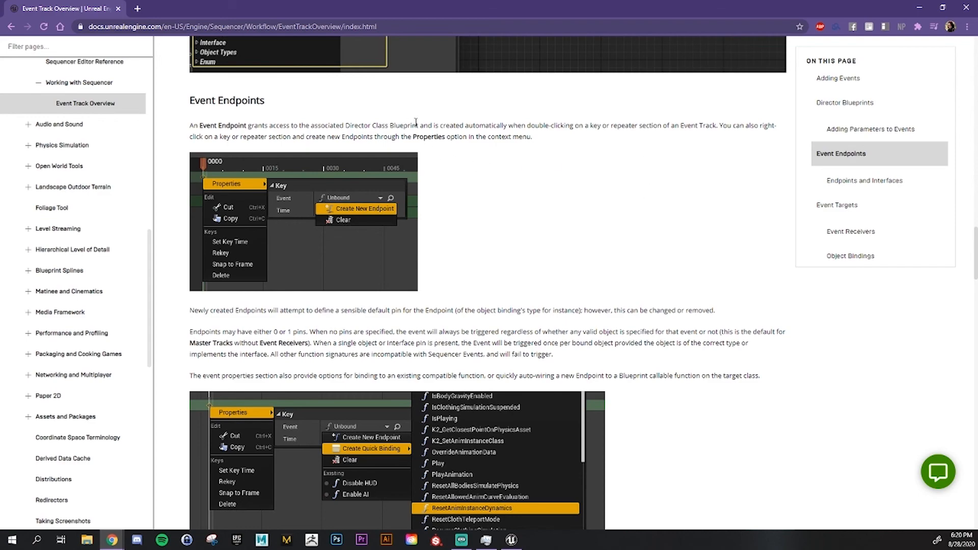
{"action": "scroll", "coordinate": [694, 236], "scroll_direction": "down", "scroll_amount": 6}
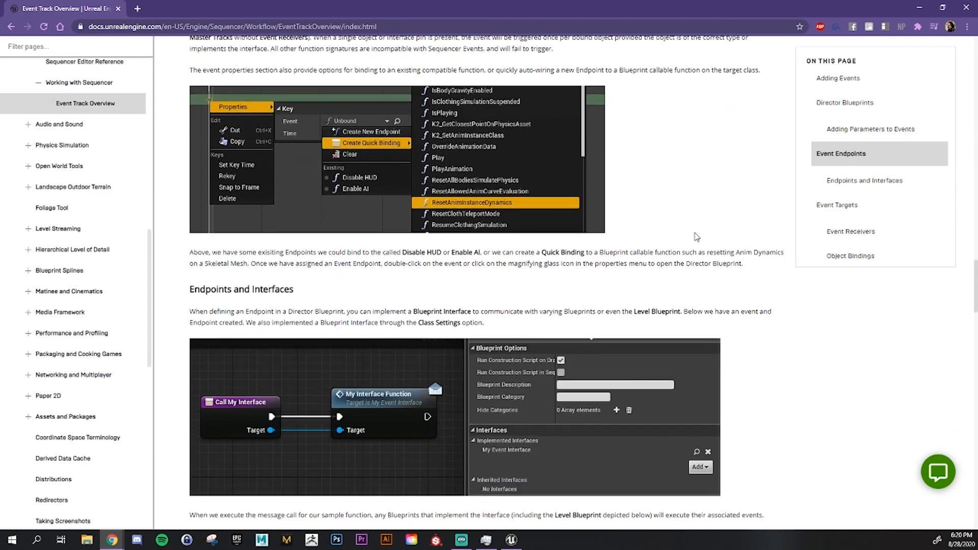
{"action": "scroll", "coordinate": [766, 238], "scroll_direction": "down", "scroll_amount": 8}
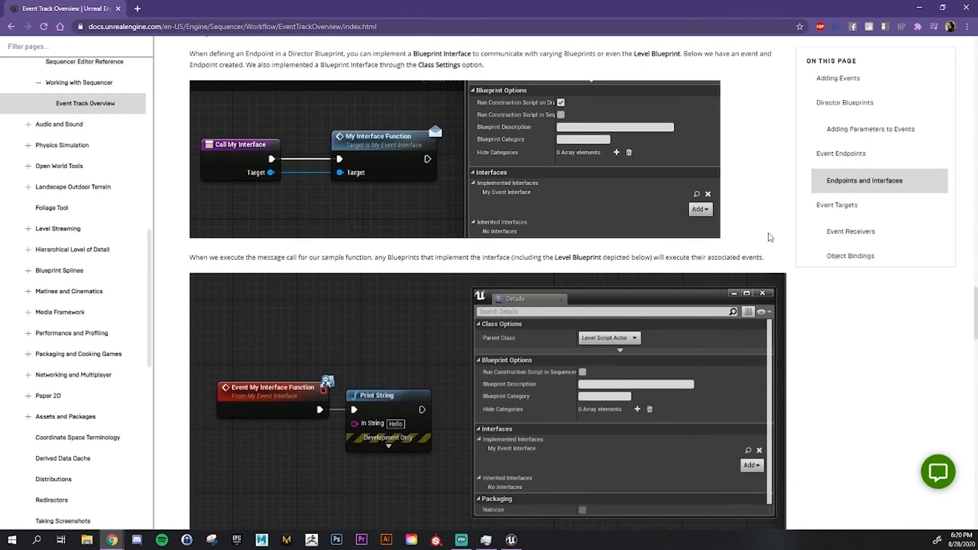
{"action": "scroll", "coordinate": [764, 274], "scroll_direction": "down", "scroll_amount": 4}
{"action": "scroll", "coordinate": [579, 349], "scroll_direction": "down", "scroll_amount": 15}
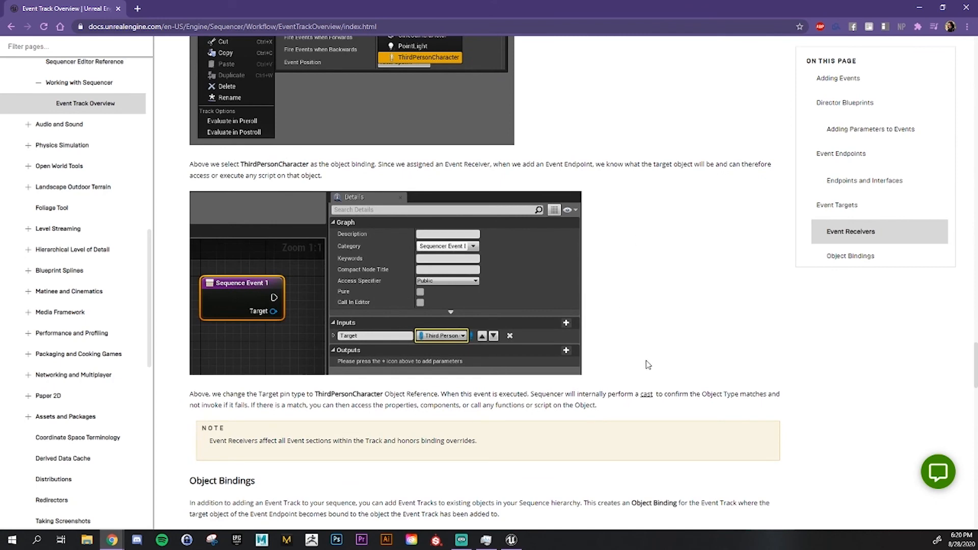
{"action": "scroll", "coordinate": [76, 234], "scroll_direction": "up", "scroll_amount": 2}
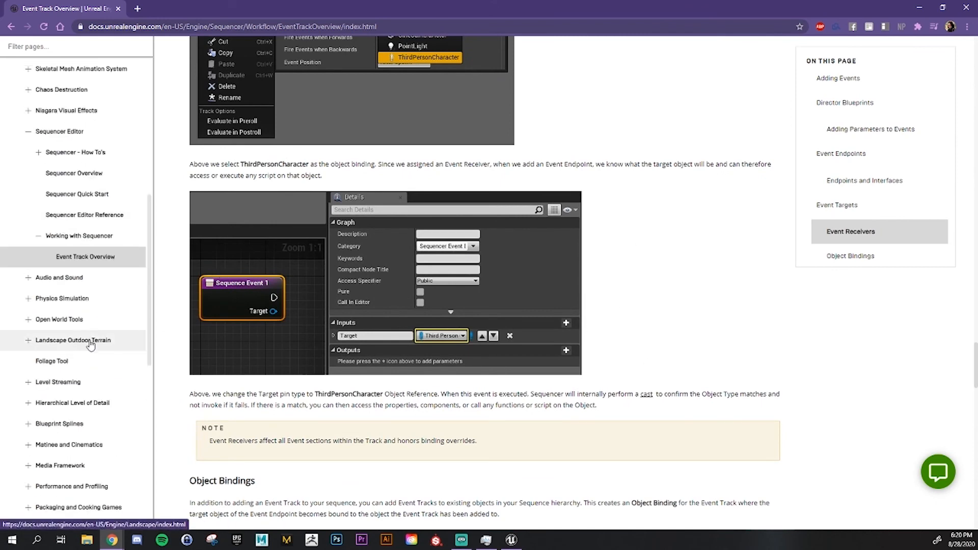
{"action": "scroll", "coordinate": [76, 122], "scroll_direction": "down", "scroll_amount": 1}
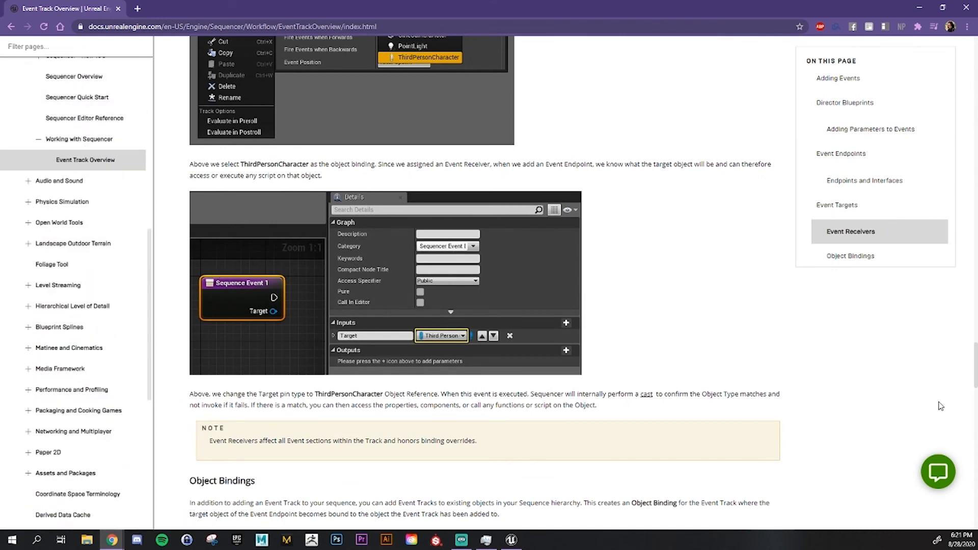
{"action": "scroll", "coordinate": [947, 405], "scroll_direction": "up", "scroll_amount": 2}
{"action": "scroll", "coordinate": [871, 233], "scroll_direction": "down", "scroll_amount": 15}
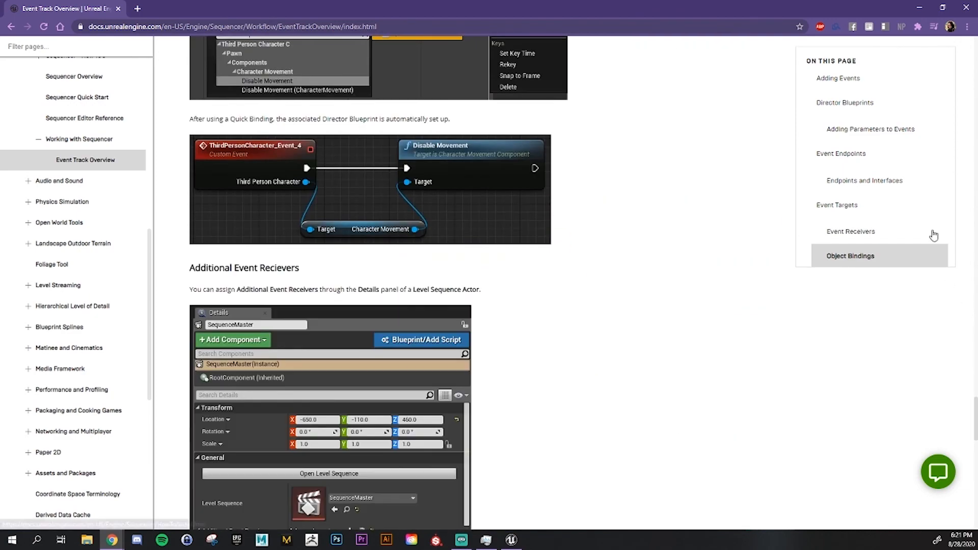
Return to the start of the Event Track Overview page, open Unreal Online Learning and get started with its courses
{"action": "scroll", "coordinate": [733, 306], "scroll_direction": "up", "scroll_amount": 2}
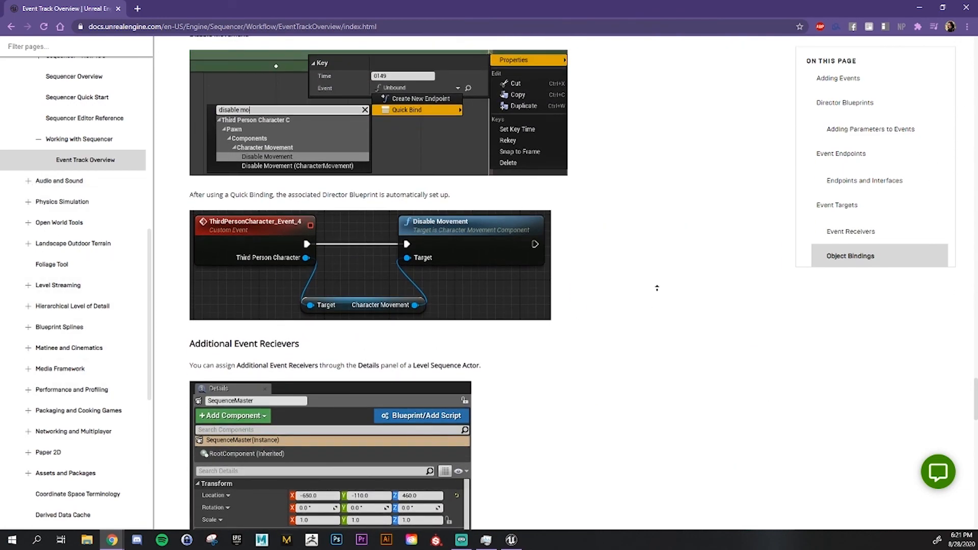
{"action": "scroll", "coordinate": [694, 81], "scroll_direction": "up", "scroll_amount": 15}
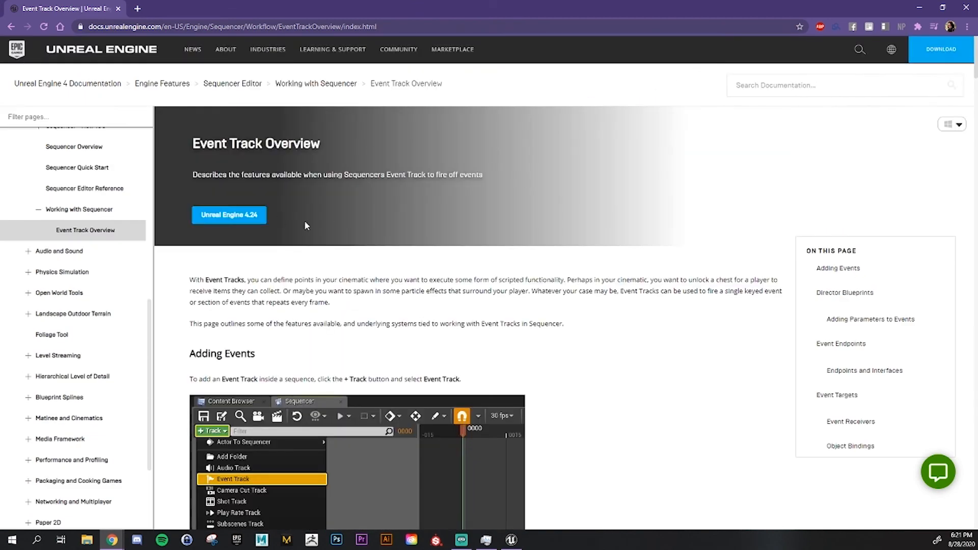
{"action": "mouse_move", "coordinate": [321, 50]}
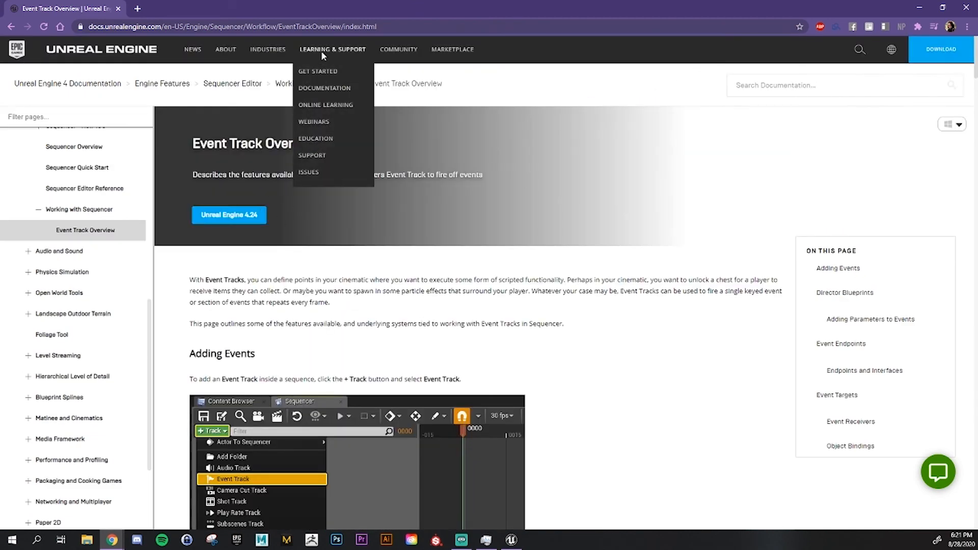
{"action": "left_click", "coordinate": [333, 104]}
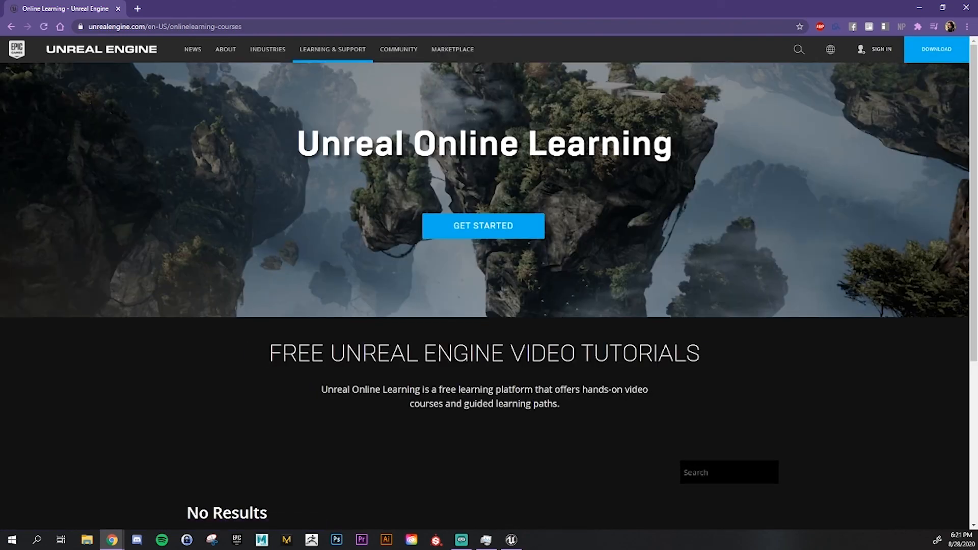
{"action": "scroll", "coordinate": [474, 417], "scroll_direction": "down", "scroll_amount": 1}
{"action": "left_click", "coordinate": [494, 176]}
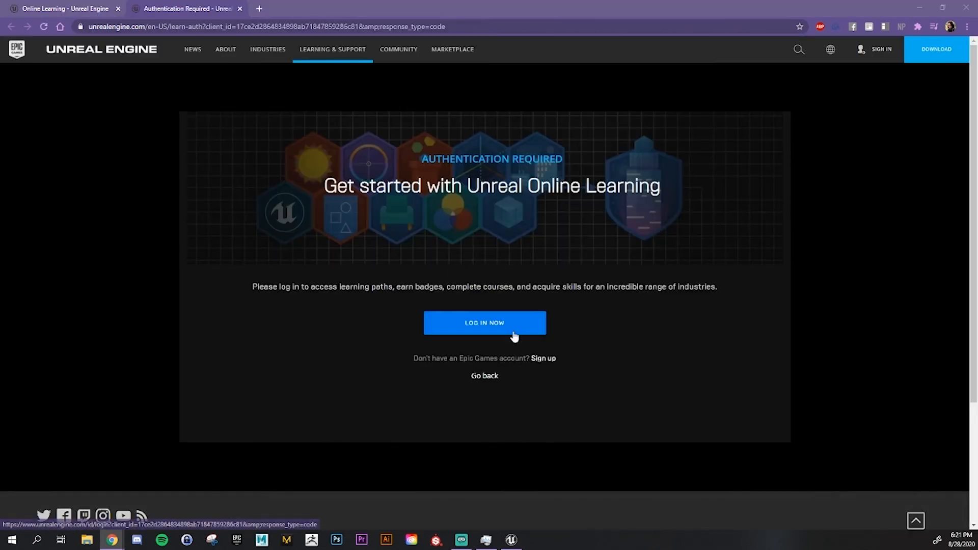
Log in to Unreal Online Learning with an Epic Games account, using the saved account e-mail and password
{"action": "left_click", "coordinate": [448, 324]}
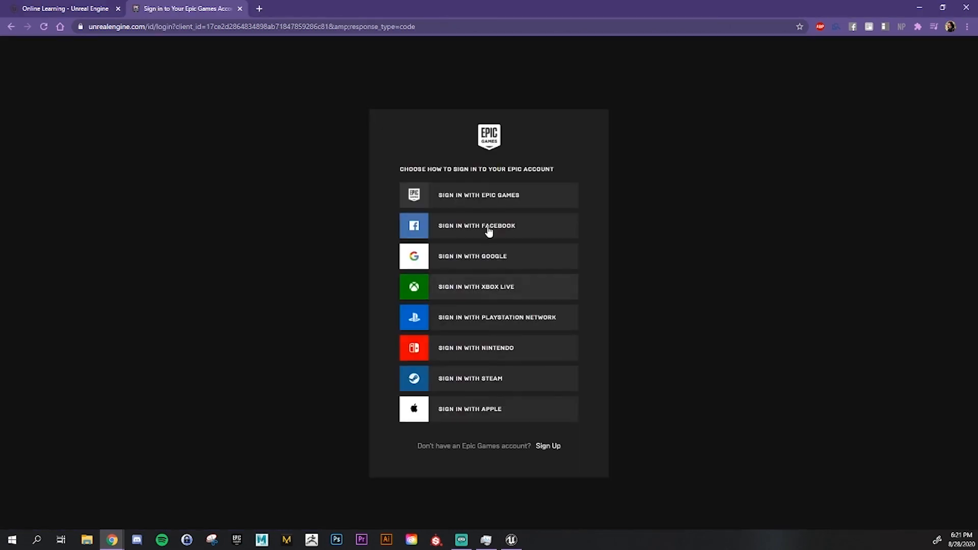
{"action": "left_click", "coordinate": [487, 204]}
{"action": "left_click", "coordinate": [495, 243]}
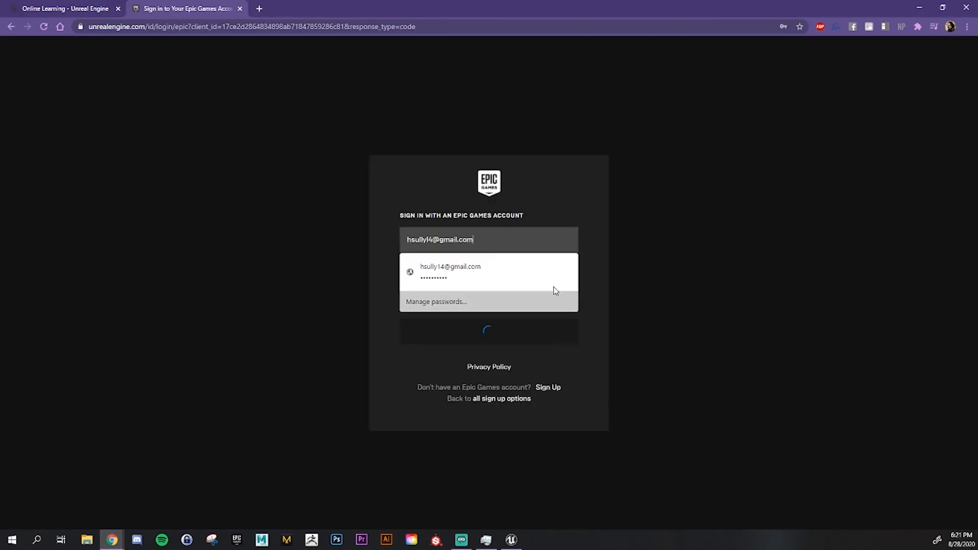
{"action": "left_click", "coordinate": [495, 314]}
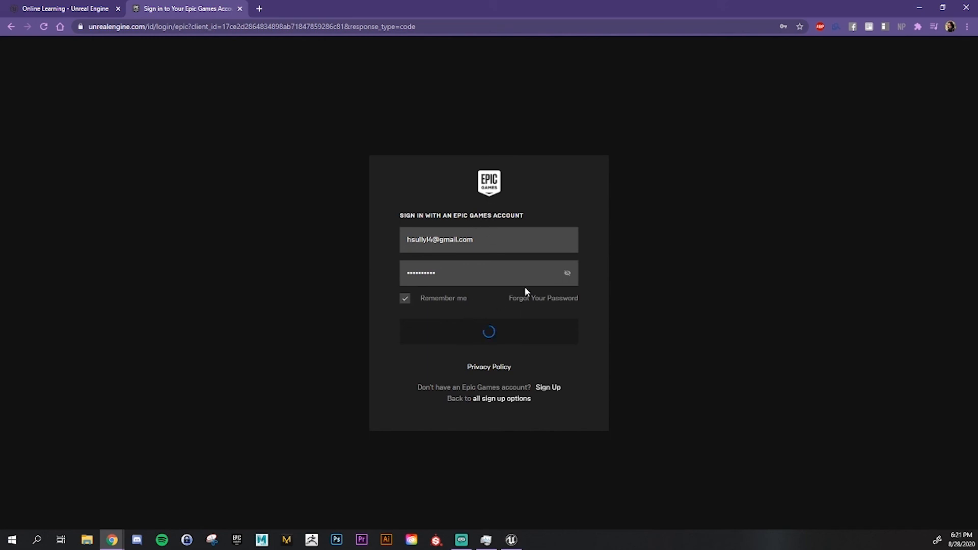
{"action": "left_click", "coordinate": [488, 332]}
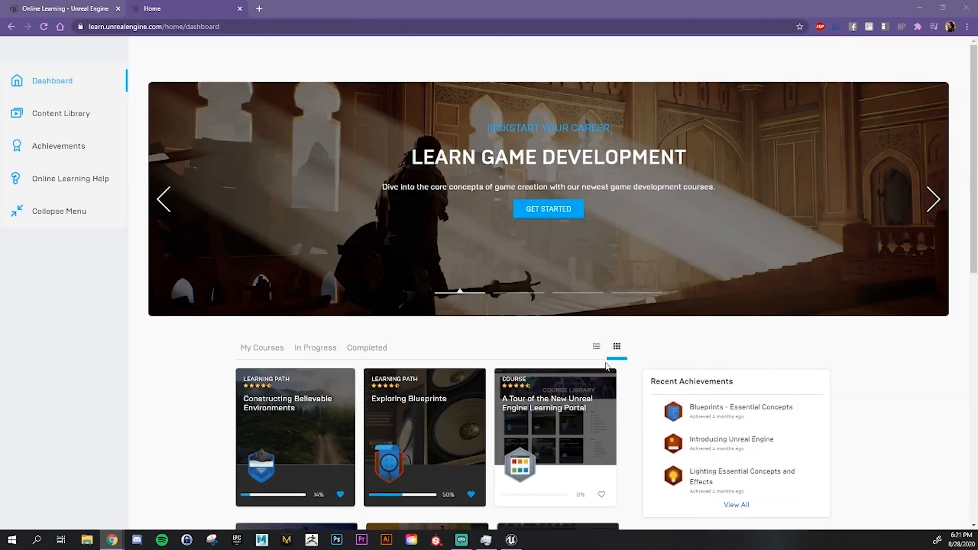
Look through the enrolled learning paths and courses on the learning dashboard, including Your First Hour in Sequencer
{"action": "scroll", "coordinate": [602, 414], "scroll_direction": "down", "scroll_amount": 3}
{"action": "scroll", "coordinate": [646, 411], "scroll_direction": "down", "scroll_amount": 4}
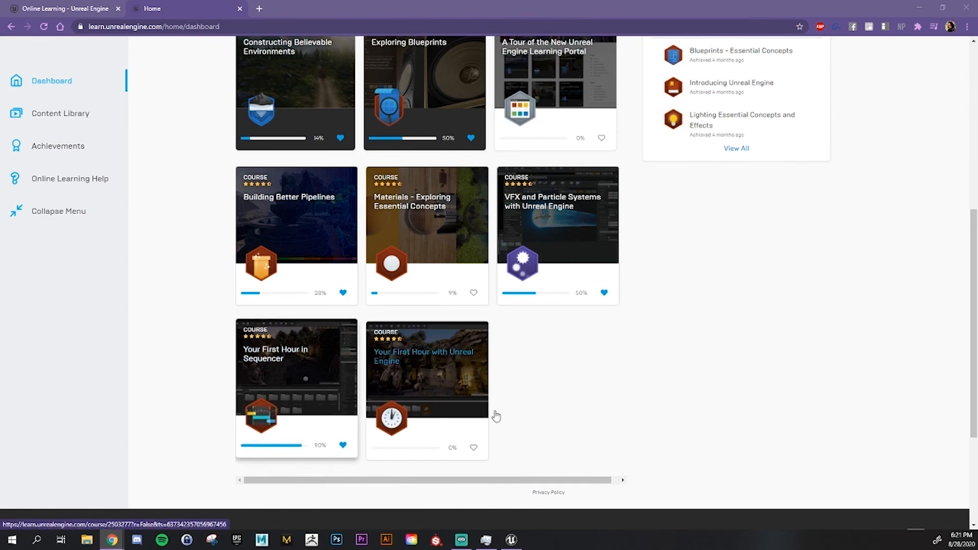
{"action": "scroll", "coordinate": [542, 371], "scroll_direction": "up", "scroll_amount": 2}
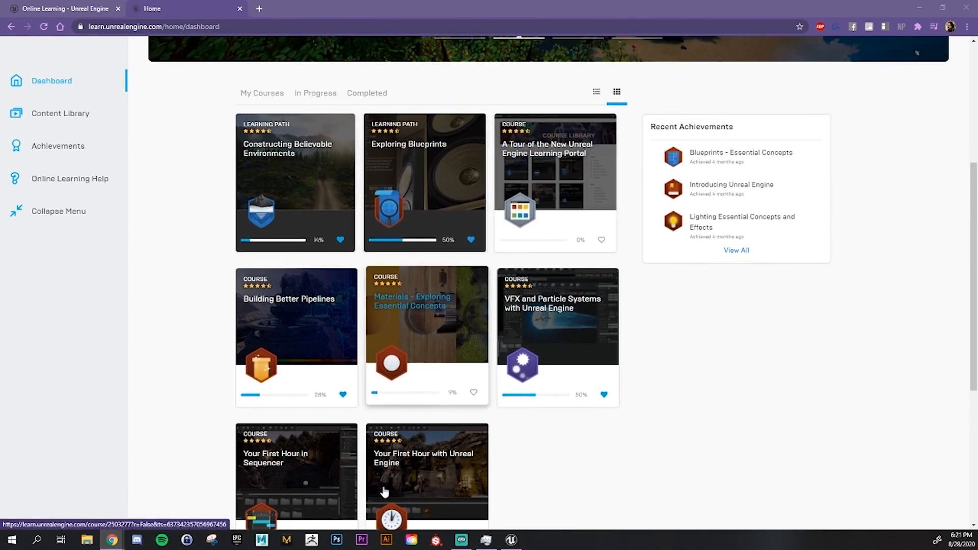
{"action": "scroll", "coordinate": [448, 316], "scroll_direction": "up", "scroll_amount": 2}
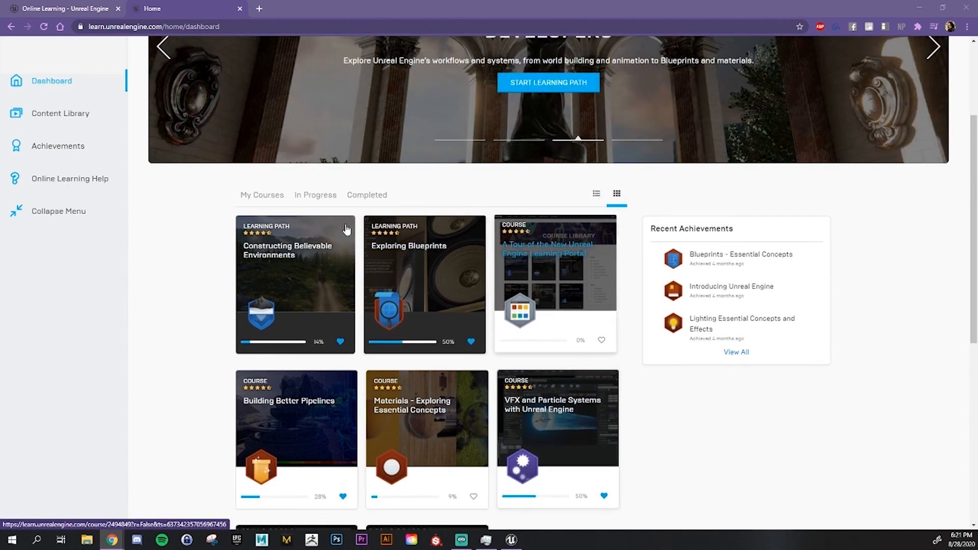
Open the Content Library and browse its learning paths, courses and topic filters
{"action": "left_click", "coordinate": [76, 114]}
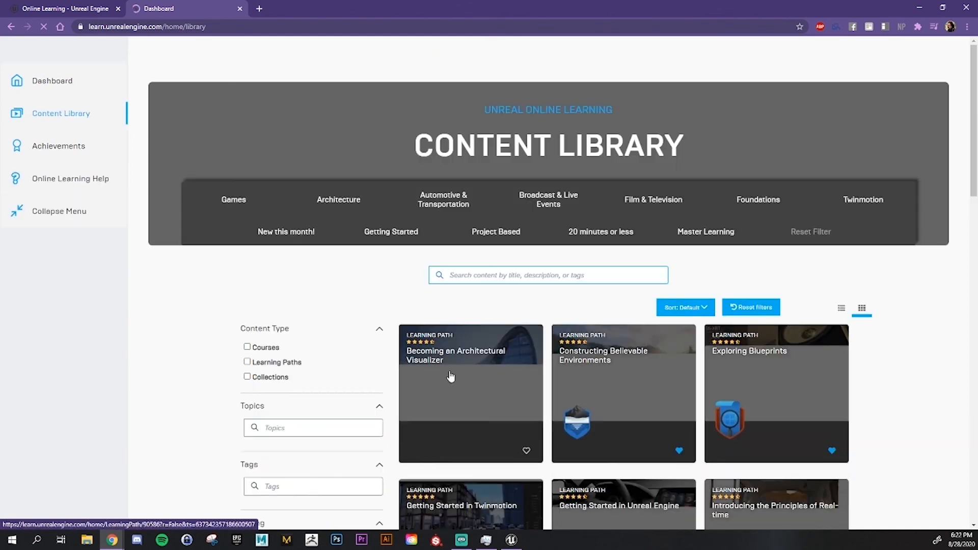
{"action": "scroll", "coordinate": [504, 346], "scroll_direction": "down", "scroll_amount": 2}
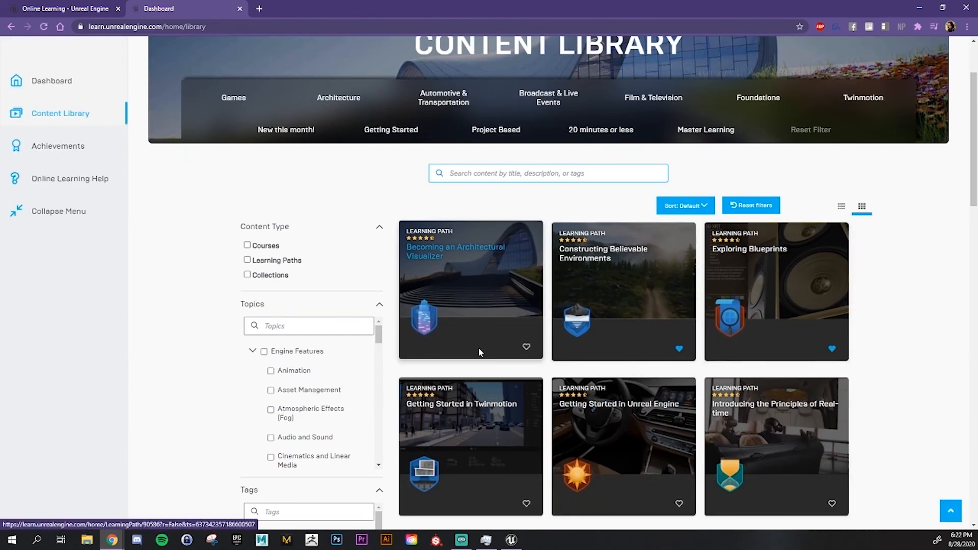
{"action": "scroll", "coordinate": [476, 354], "scroll_direction": "down", "scroll_amount": 2}
{"action": "scroll", "coordinate": [651, 361], "scroll_direction": "down", "scroll_amount": 2}
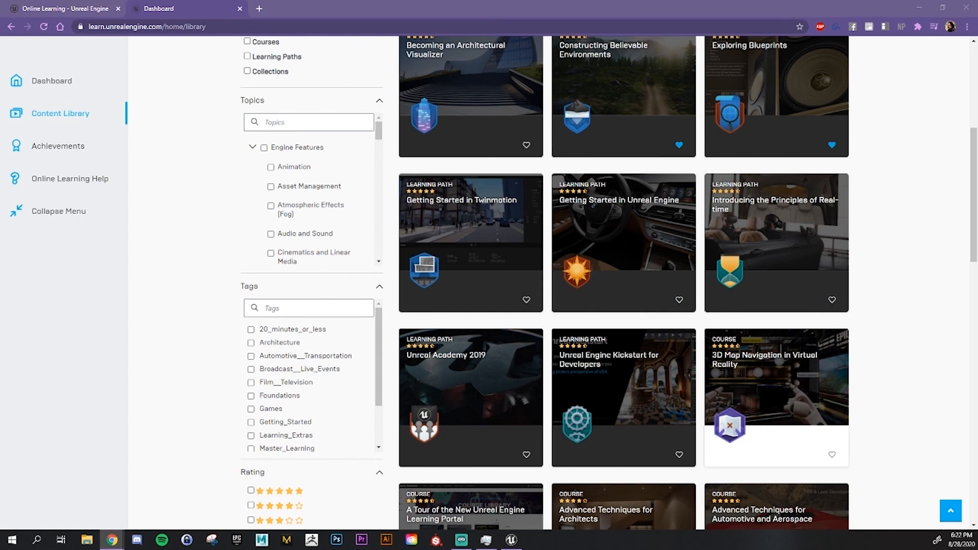
Bring the "Cinematics with Sequencer: Project Overview" YouTube video into the browser, pause it and point out its title and episode number
{"action": "left_click_drag", "start_coordinate": [658, 434], "coordinate": [352, 11]}
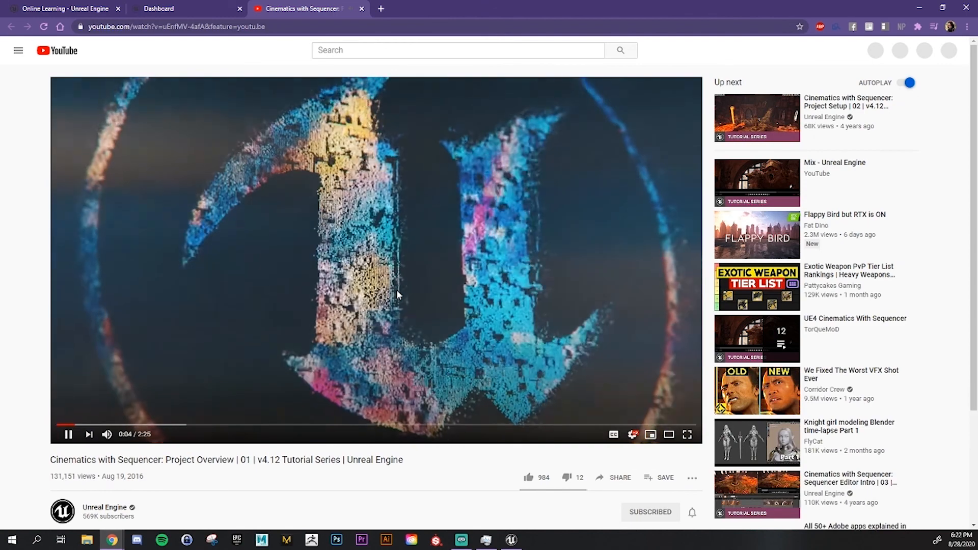
{"action": "left_click", "coordinate": [396, 290]}
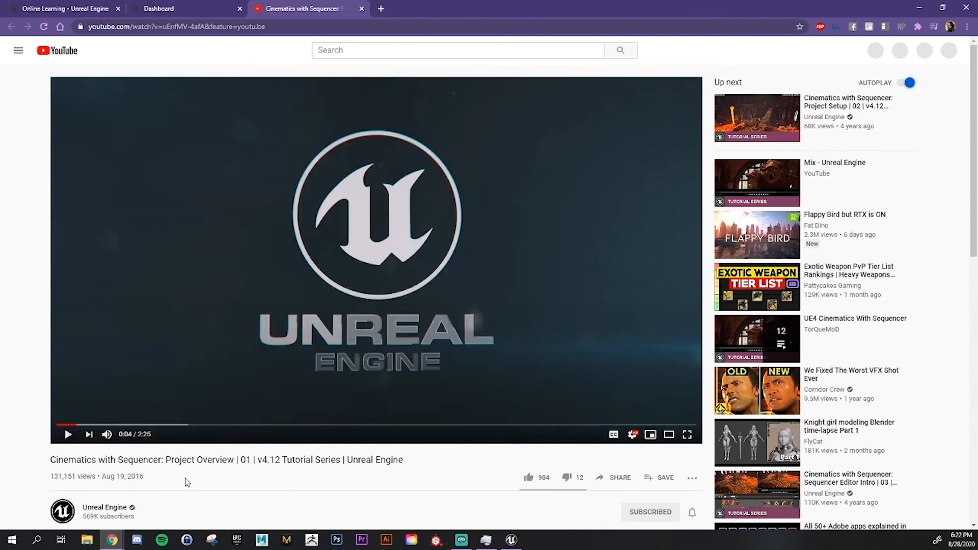
{"action": "scroll", "coordinate": [169, 465], "scroll_direction": "down", "scroll_amount": 1}
{"action": "left_click_drag", "start_coordinate": [51, 411], "coordinate": [192, 409]}
{"action": "left_click", "coordinate": [244, 411]}
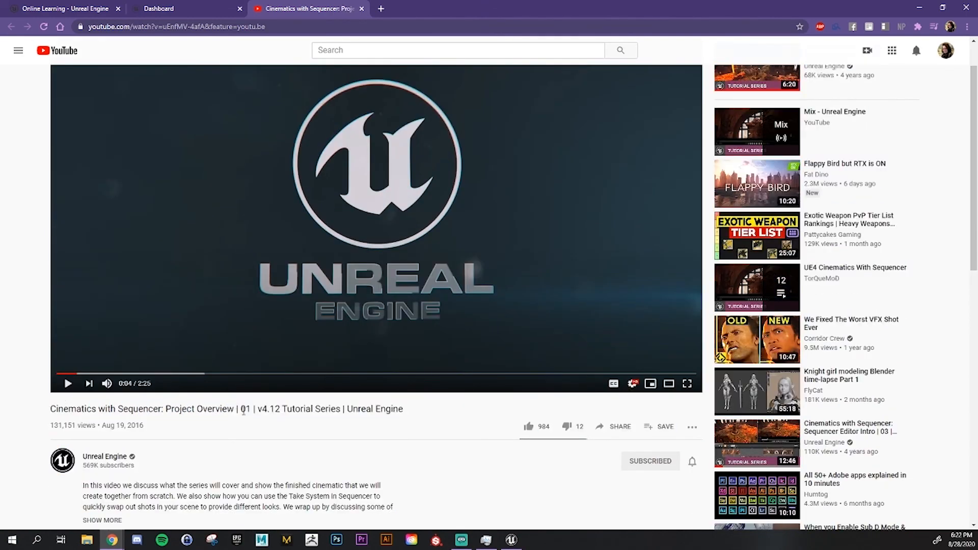
{"action": "double_click", "coordinate": [245, 410]}
{"action": "left_click", "coordinate": [257, 413]}
Expand the video's full description, read its summary and chapter list, and return to the player
{"action": "scroll", "coordinate": [277, 424], "scroll_direction": "down", "scroll_amount": 4}
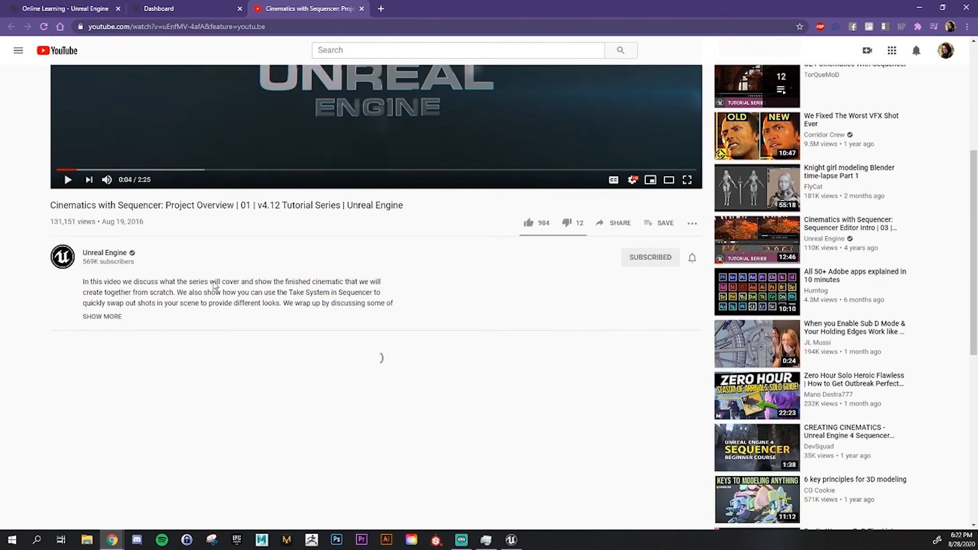
{"action": "left_click", "coordinate": [102, 317]}
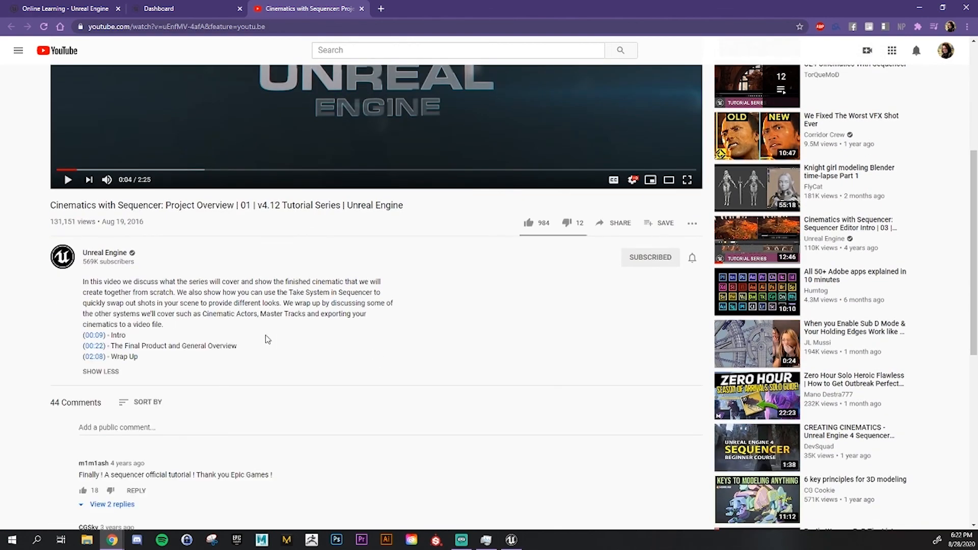
{"action": "scroll", "coordinate": [271, 358], "scroll_direction": "up", "scroll_amount": 1}
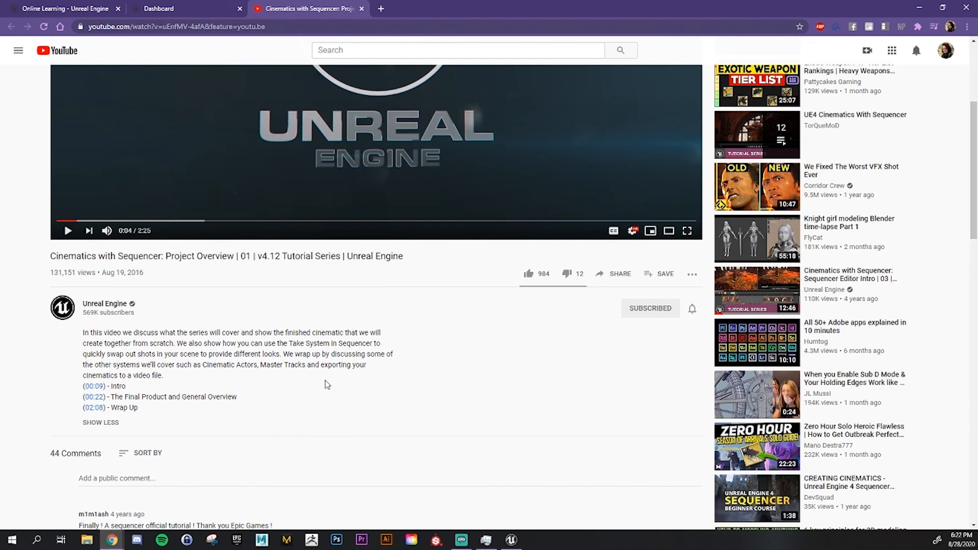
{"action": "scroll", "coordinate": [343, 382], "scroll_direction": "up", "scroll_amount": 1}
{"action": "scroll", "coordinate": [349, 416], "scroll_direction": "up", "scroll_amount": 2}
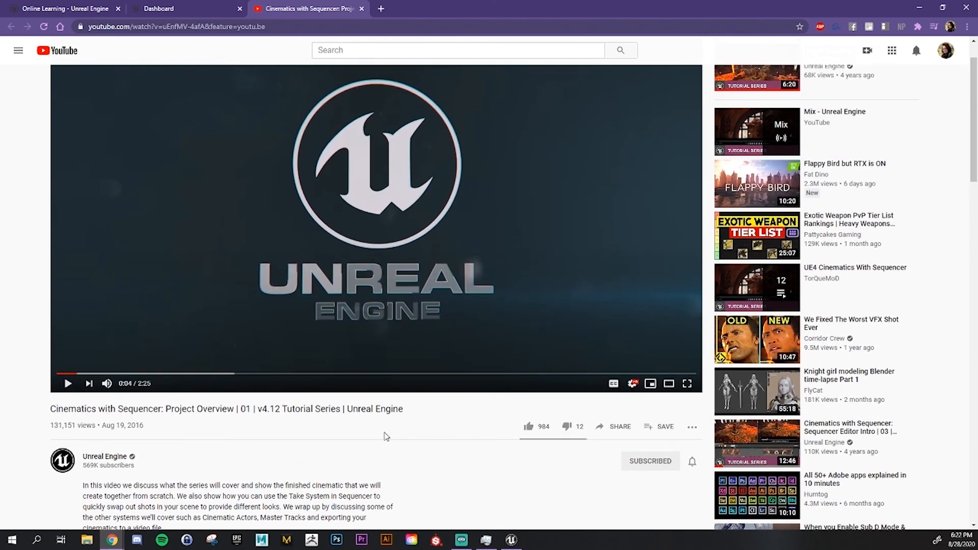
{"action": "scroll", "coordinate": [415, 429], "scroll_direction": "up", "scroll_amount": 1}
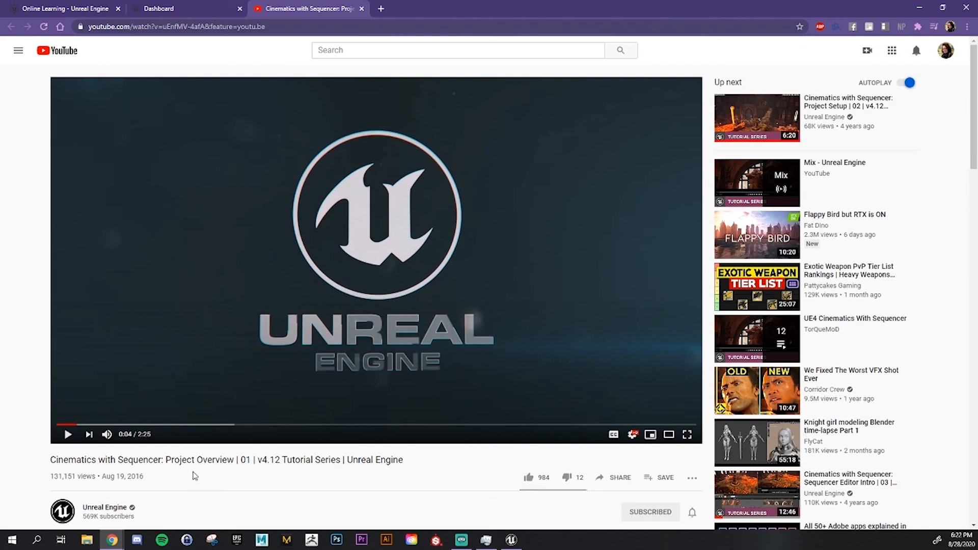
Highlight the video's publication year and the 4.12 version in its title, and return to the start of the Content Library
{"action": "left_click_drag", "start_coordinate": [132, 474], "coordinate": [137, 481]}
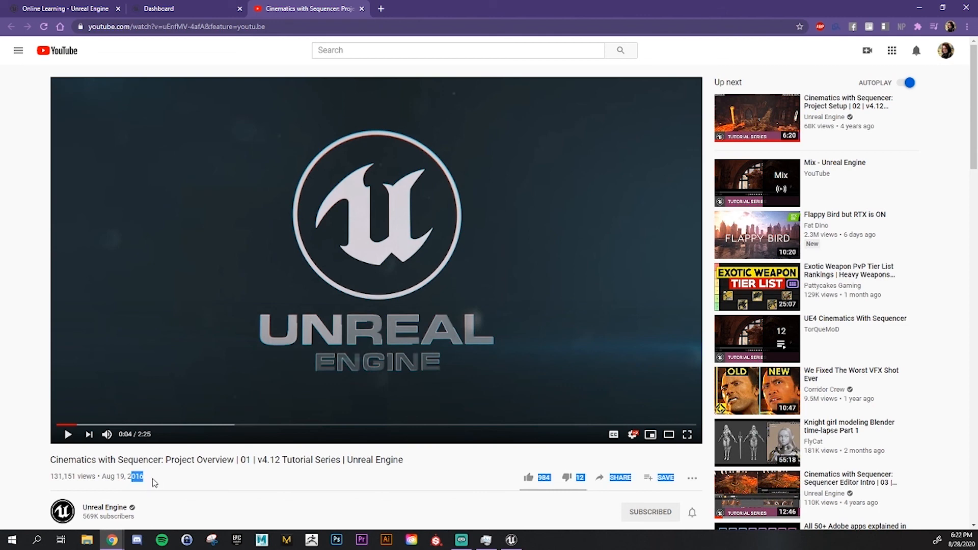
{"action": "left_click", "coordinate": [152, 480]}
{"action": "left_click_drag", "start_coordinate": [261, 464], "coordinate": [281, 464]}
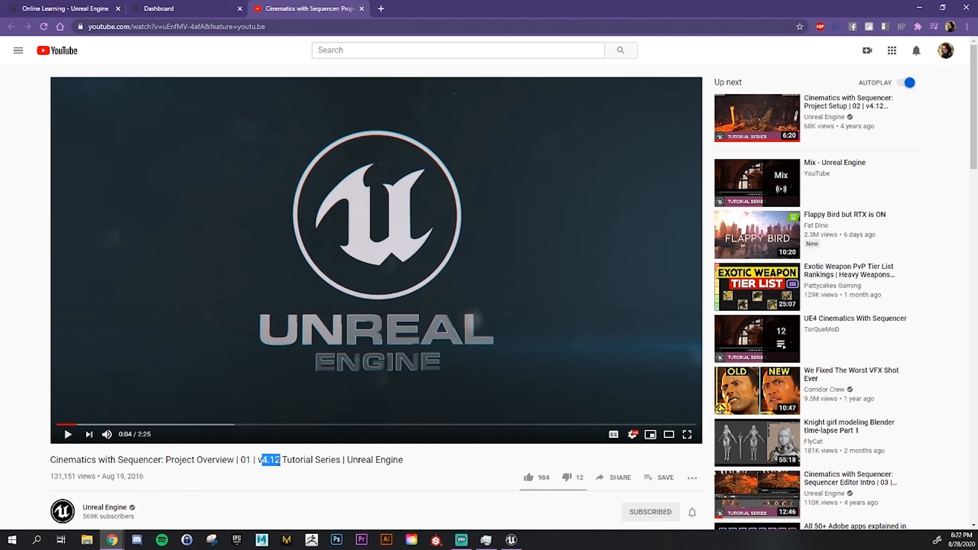
{"action": "left_click", "coordinate": [294, 479]}
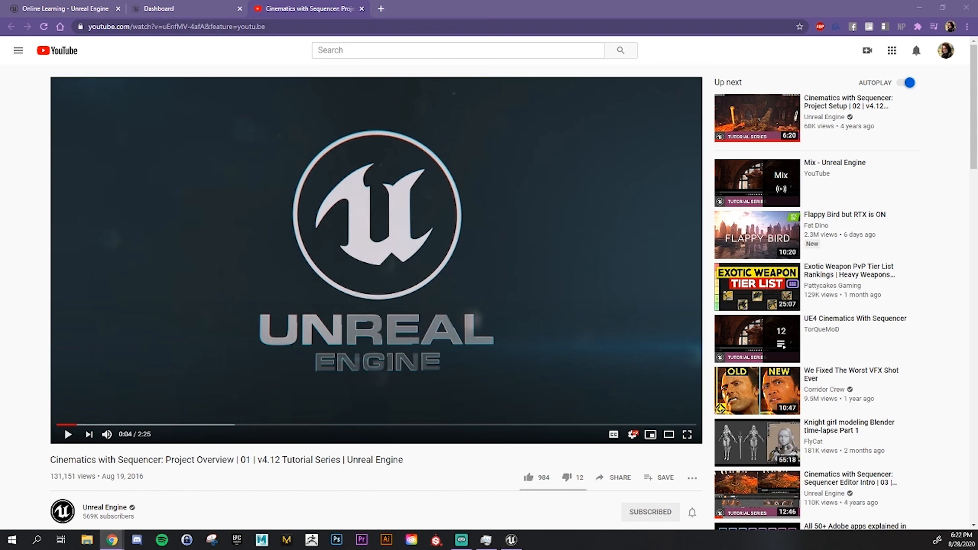
{"action": "left_click", "coordinate": [175, 9]}
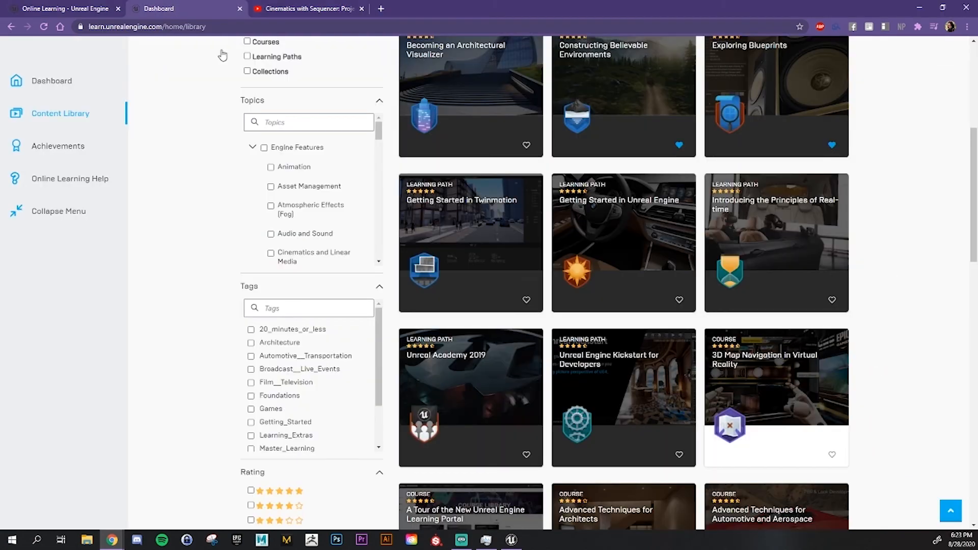
{"action": "scroll", "coordinate": [220, 253], "scroll_direction": "up", "scroll_amount": 6}
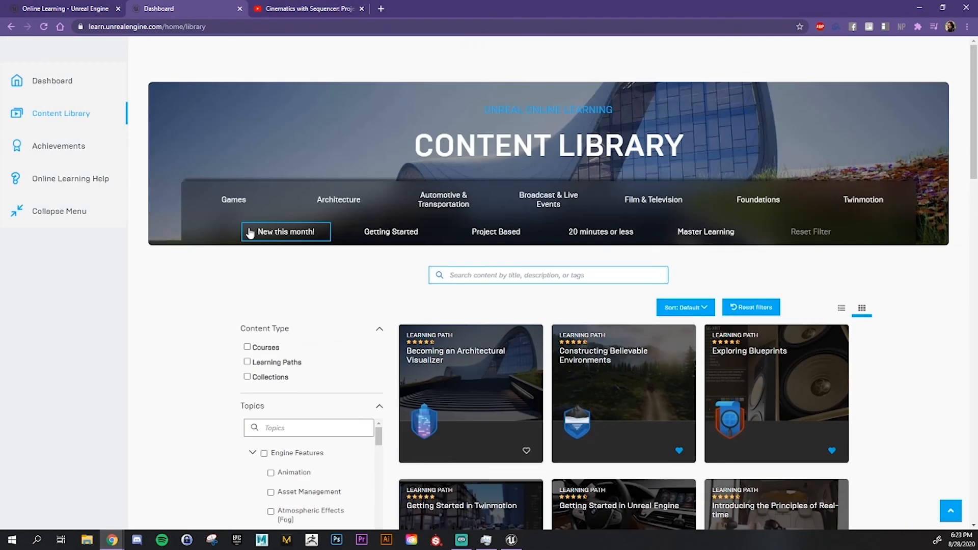
Search Google for "ue4 forums" in a new tab and open the Unreal Engine Forums
{"action": "left_click", "coordinate": [378, 10]}
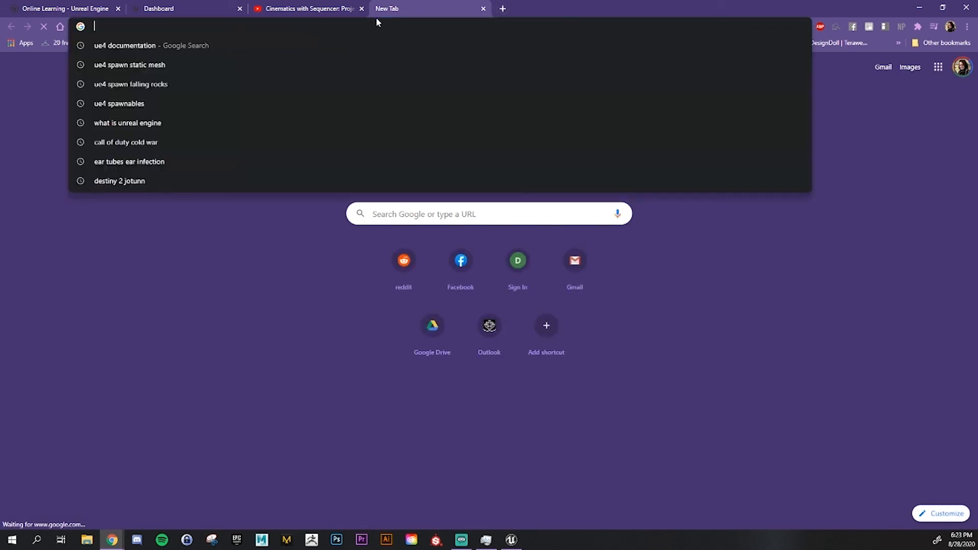
{"action": "type", "text": "ue4 f"}
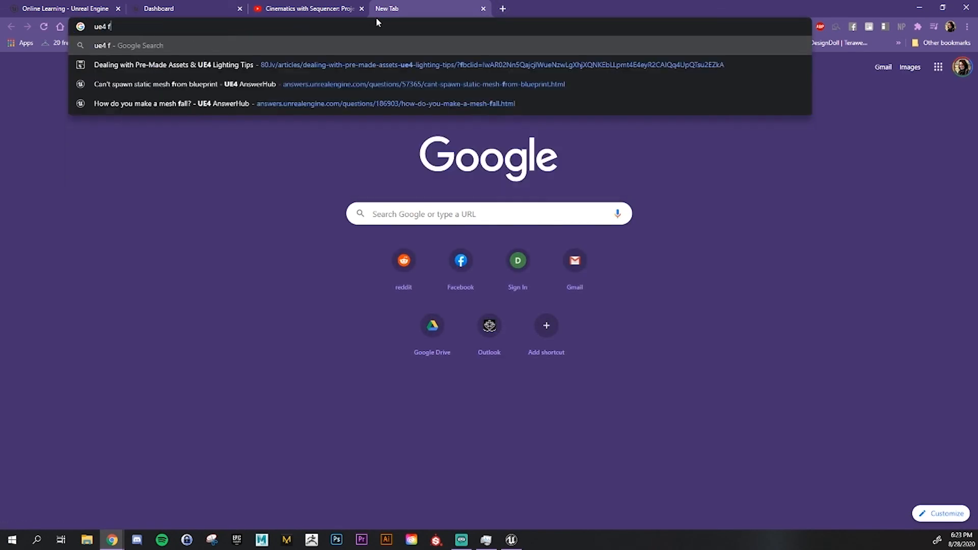
{"action": "type", "text": "orums"}
{"action": "key", "text": "Return"}
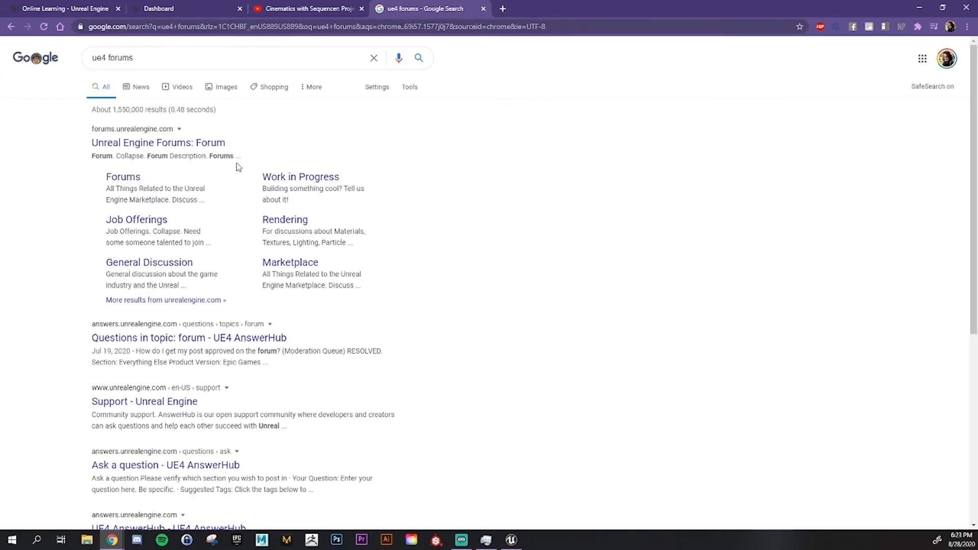
{"action": "left_click", "coordinate": [206, 143]}
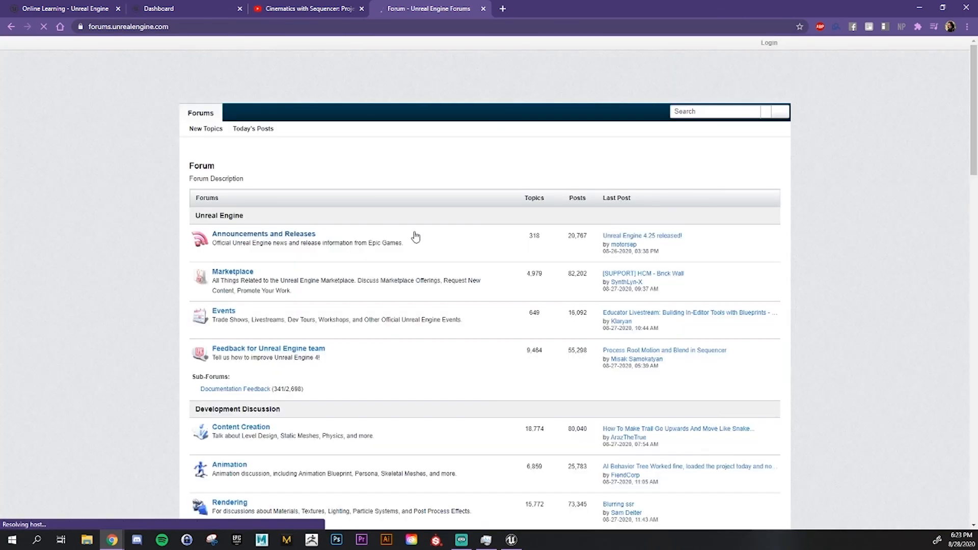
Examine the topic and post counts of the Development Discussion forums, highlighting the Rendering row, and go back to the search results
{"action": "scroll", "coordinate": [439, 403], "scroll_direction": "down", "scroll_amount": 3}
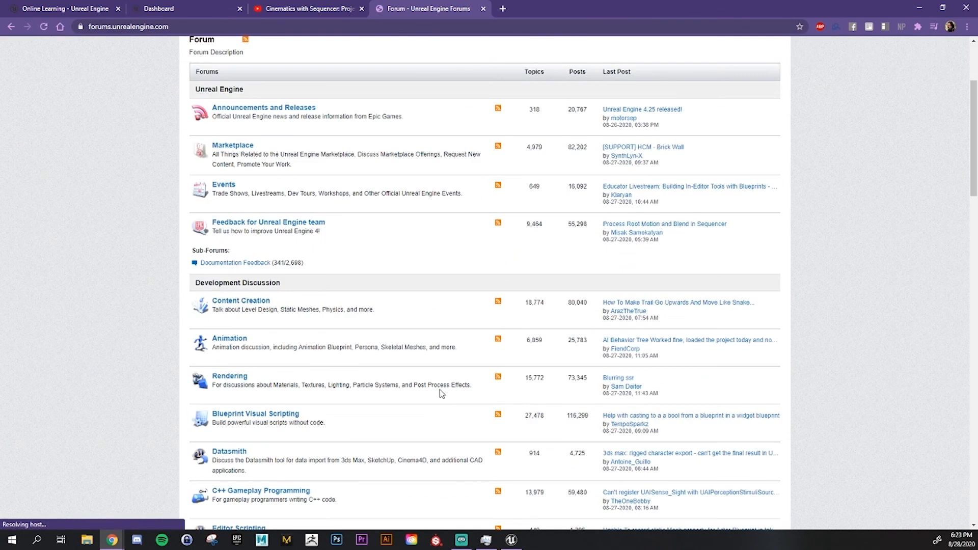
{"action": "left_click_drag", "start_coordinate": [526, 304], "coordinate": [526, 342]}
{"action": "left_click_drag", "start_coordinate": [524, 378], "coordinate": [598, 383]}
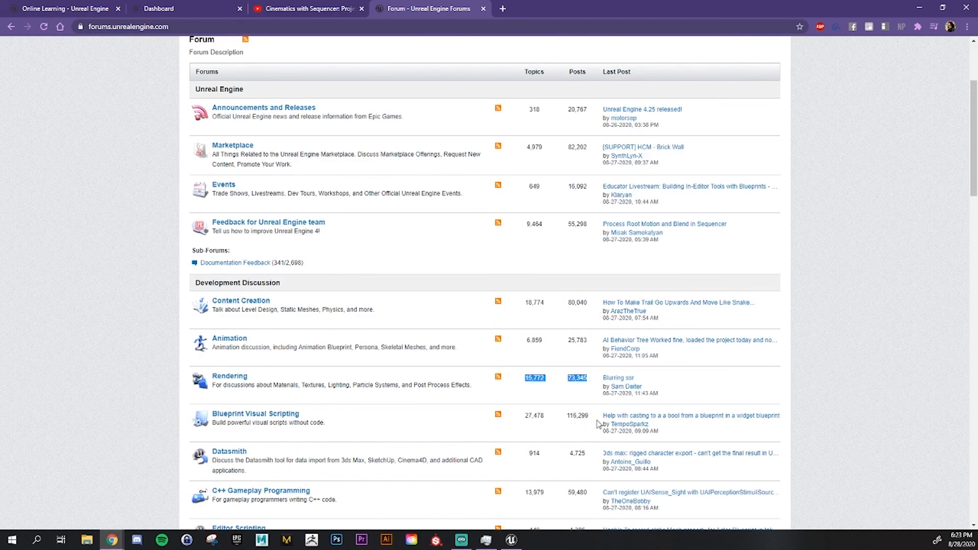
{"action": "left_click", "coordinate": [401, 365]}
{"action": "left_click", "coordinate": [11, 26]}
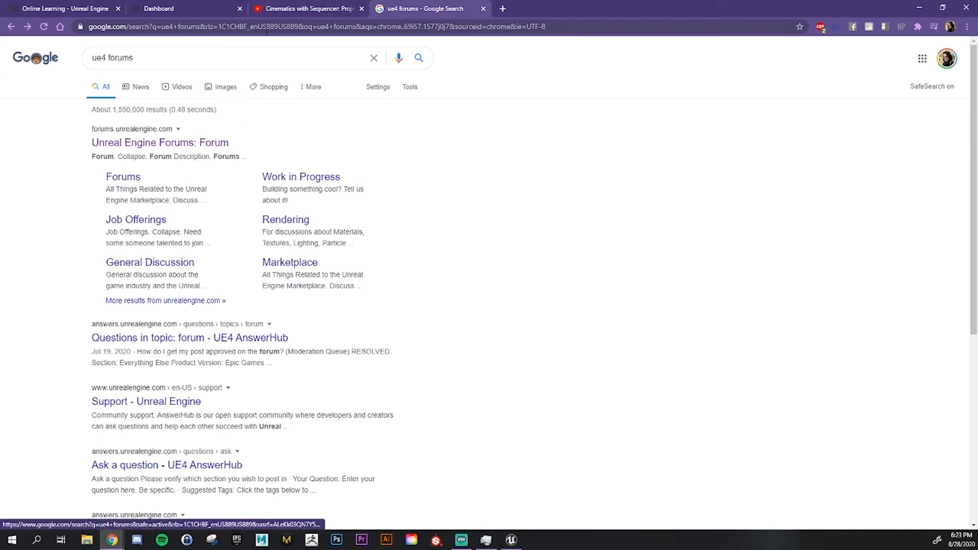
Return to the Cinematics with Sequencer video, open the Unreal Engine YouTube channel, and view its featured playlists
{"action": "left_click", "coordinate": [290, 9]}
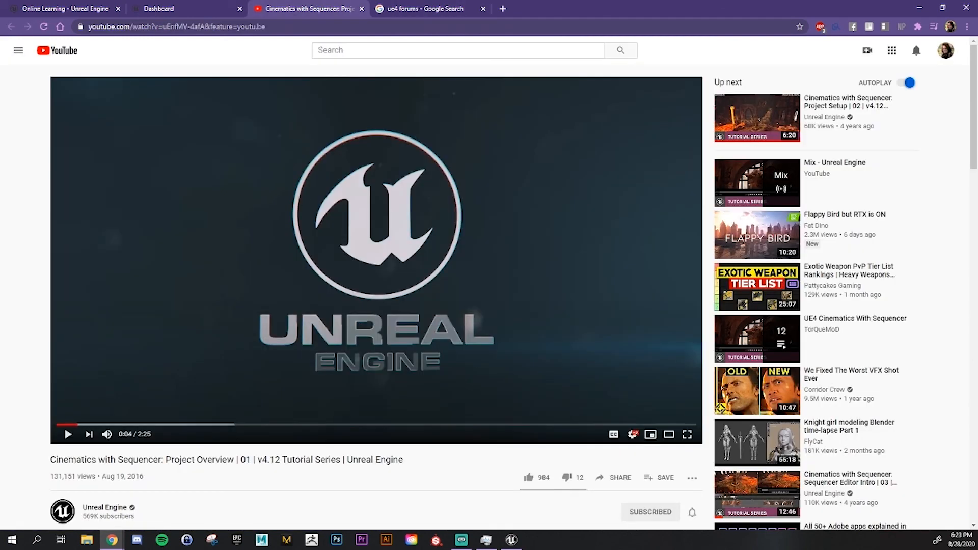
{"action": "left_click", "coordinate": [92, 508]}
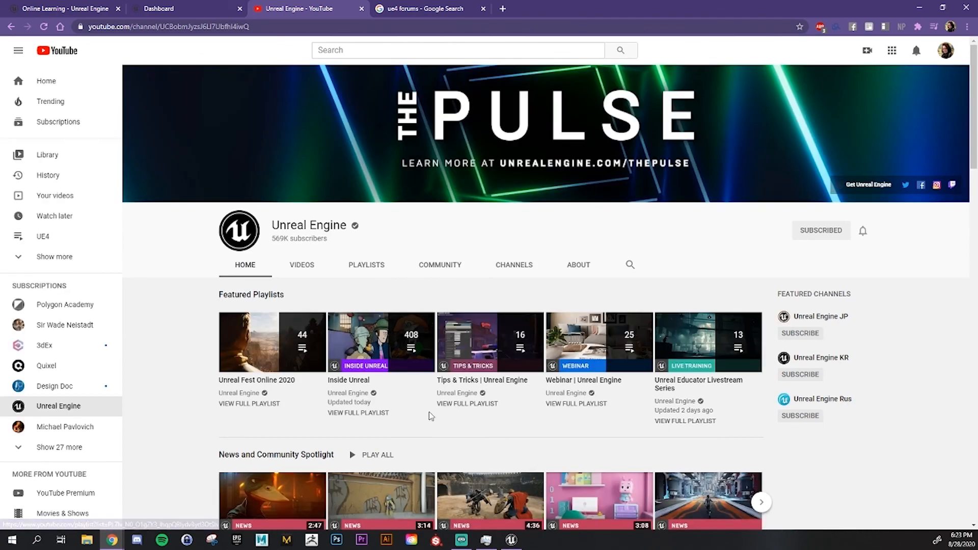
{"action": "scroll", "coordinate": [464, 382], "scroll_direction": "down", "scroll_amount": 2}
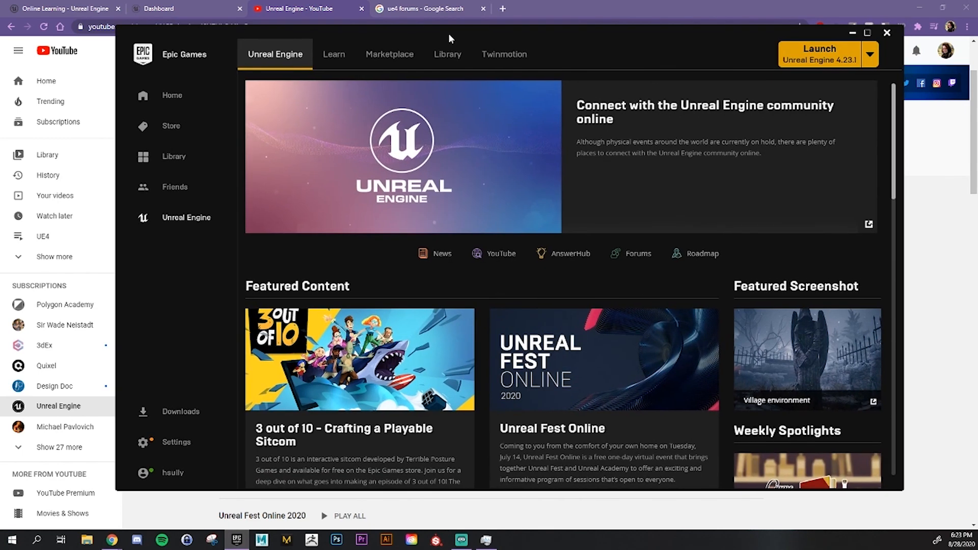
Show the Unreal Engine page and its community links in the Epic Games Launcher, reposition the window, and return to the browser
{"action": "left_click_drag", "start_coordinate": [457, 35], "coordinate": [439, 38]}
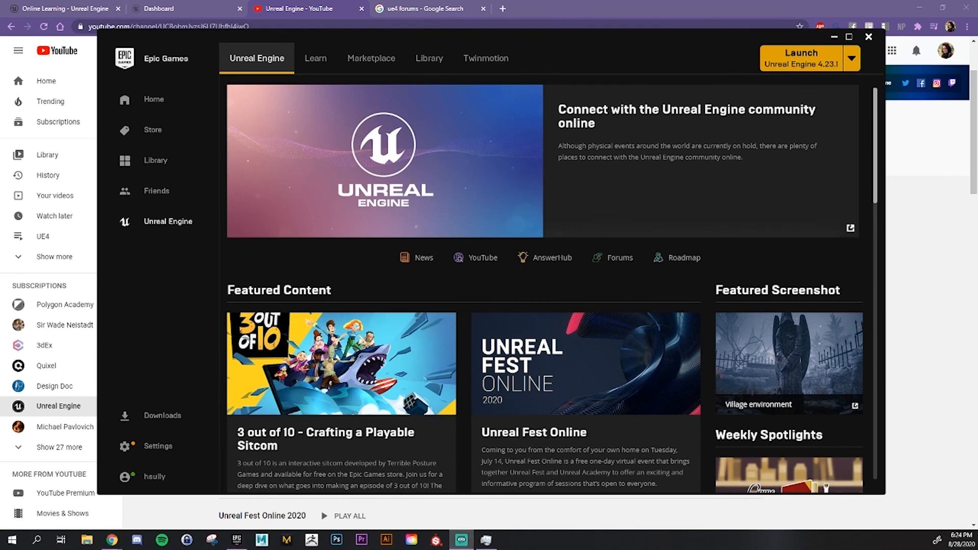
{"action": "left_click_drag", "start_coordinate": [603, 41], "coordinate": [556, 47]}
{"action": "left_click", "coordinate": [745, 61]}
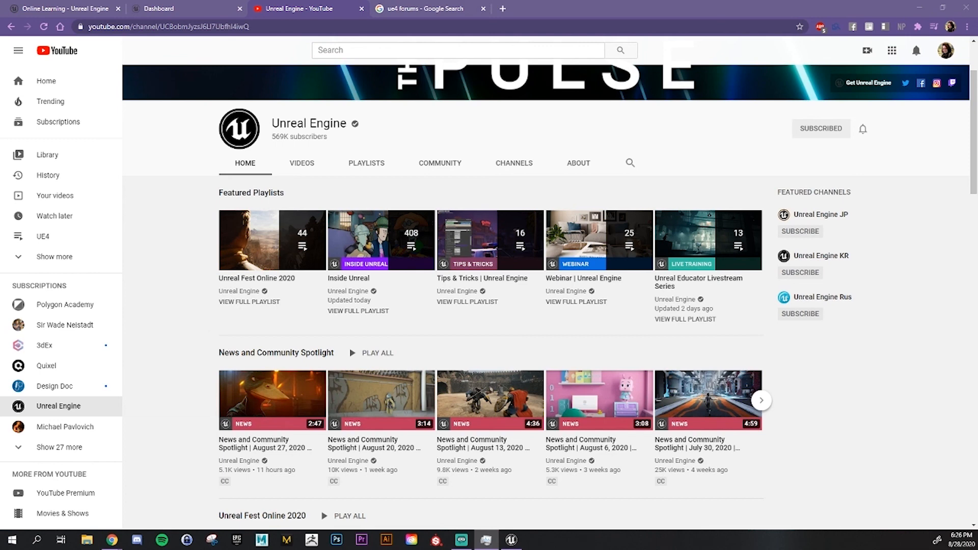
Load the artist's own ArtStation portfolio in a new tab and open the Cellar Environment Art project
{"action": "left_click", "coordinate": [502, 8]}
{"action": "type", "text": "artsta"}
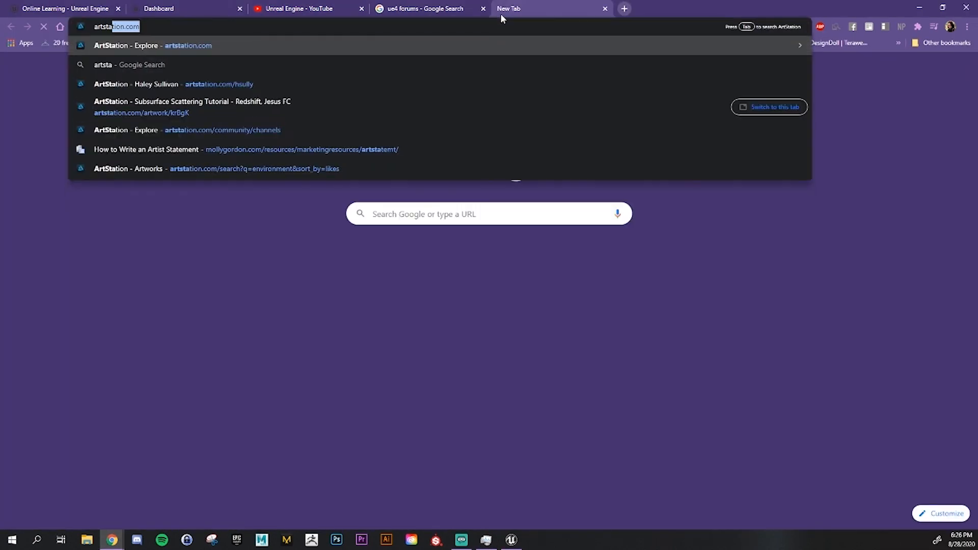
{"action": "key", "text": "Down"}
{"action": "key", "text": "Down"}
{"action": "key", "text": "Return"}
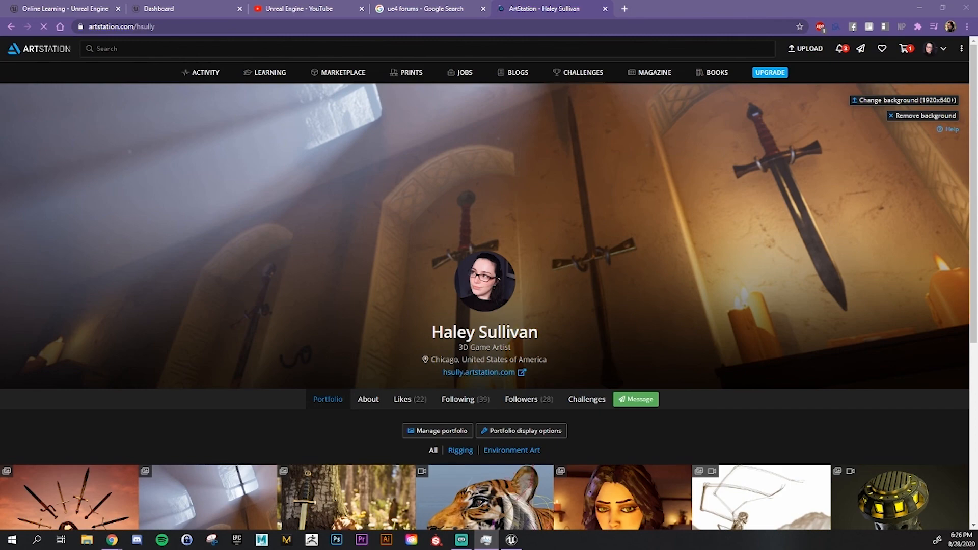
{"action": "scroll", "coordinate": [492, 336], "scroll_direction": "down", "scroll_amount": 5}
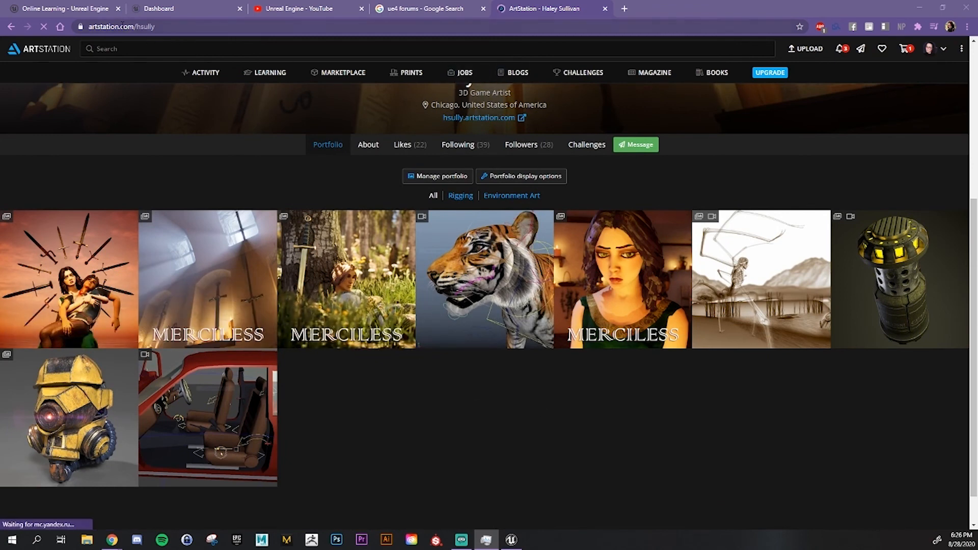
{"action": "left_click", "coordinate": [247, 285]}
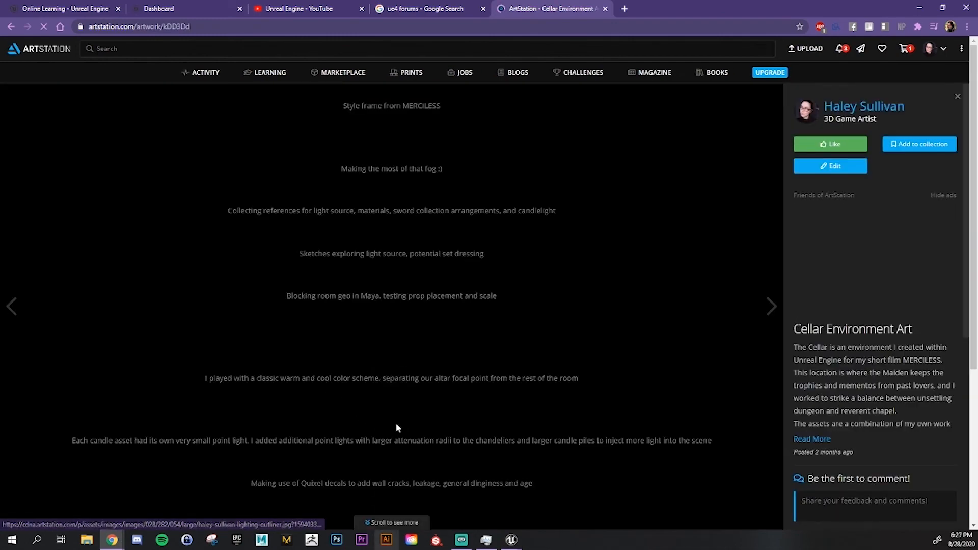
Examine the project's style frames, references, sketches and lighting breakdown, return to the warm and cool color scheme image, and switch to Unreal Editor
{"action": "scroll", "coordinate": [426, 222], "scroll_direction": "down", "scroll_amount": 12}
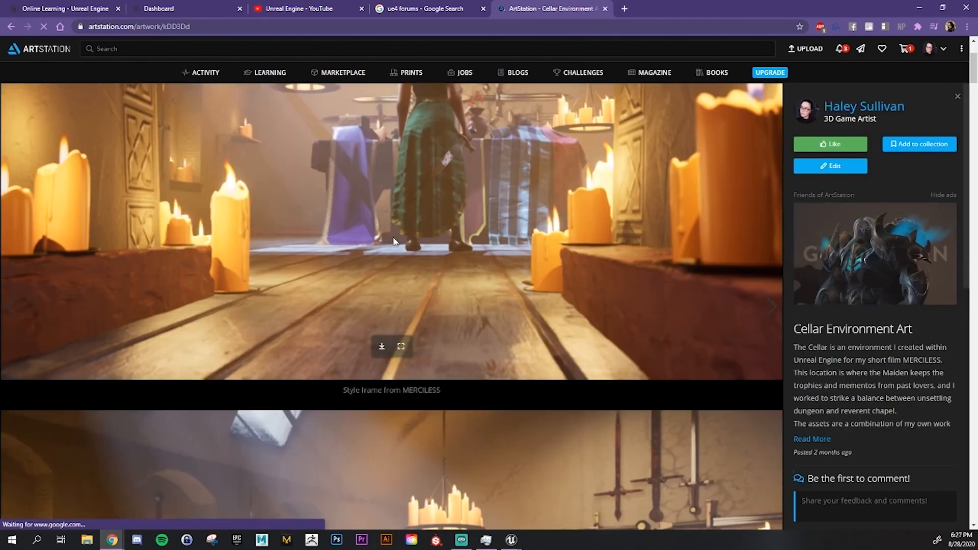
{"action": "scroll", "coordinate": [399, 237], "scroll_direction": "down", "scroll_amount": 15}
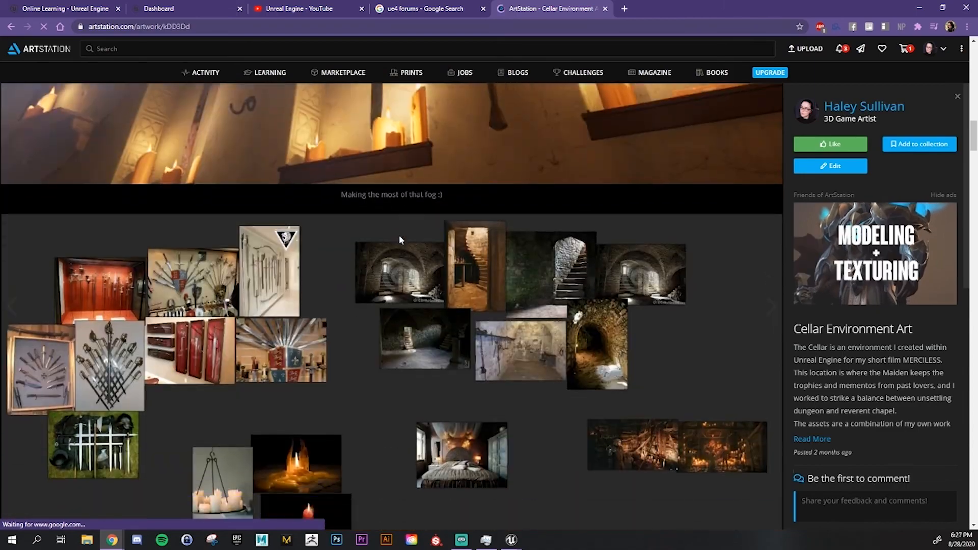
{"action": "scroll", "coordinate": [461, 279], "scroll_direction": "down", "scroll_amount": 4}
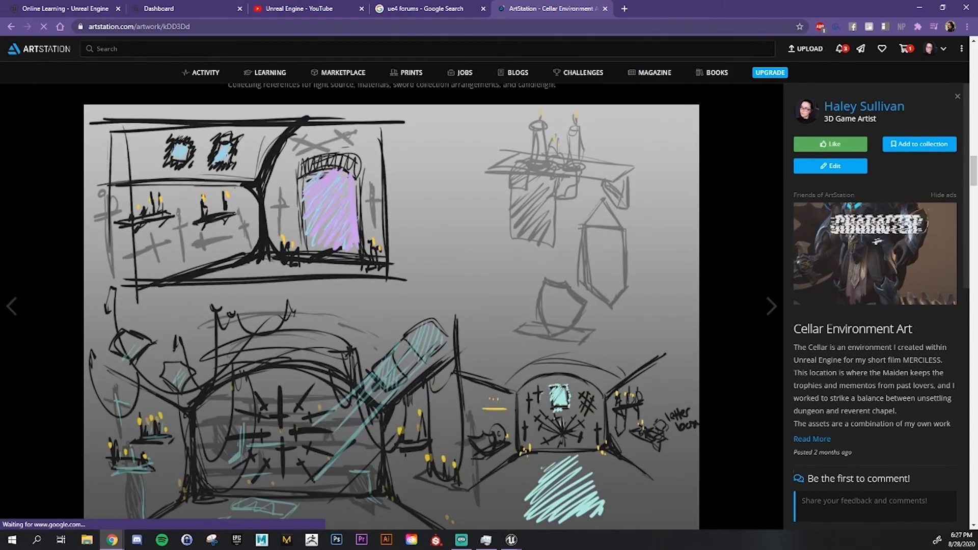
{"action": "scroll", "coordinate": [493, 446], "scroll_direction": "down", "scroll_amount": 15}
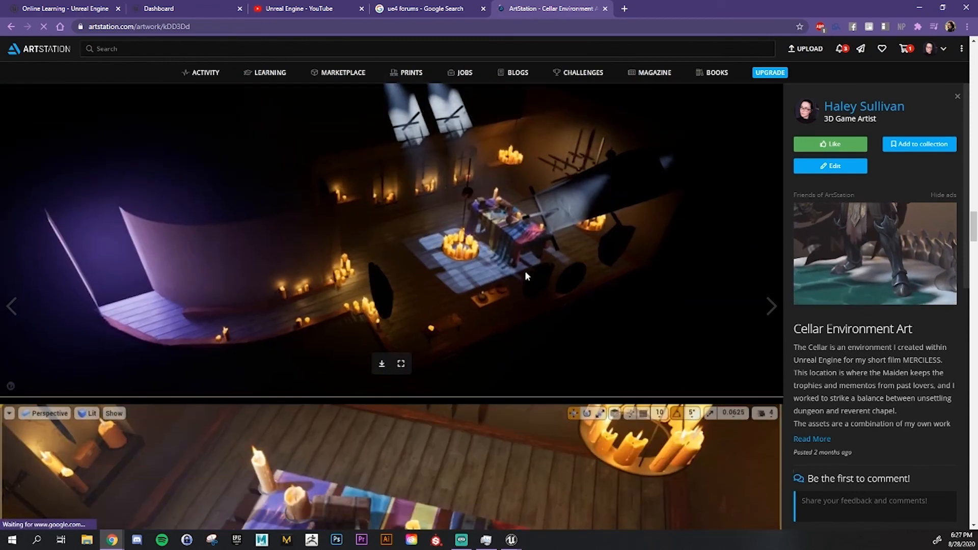
{"action": "scroll", "coordinate": [525, 264], "scroll_direction": "down", "scroll_amount": 5}
{"action": "scroll", "coordinate": [526, 275], "scroll_direction": "down", "scroll_amount": 9}
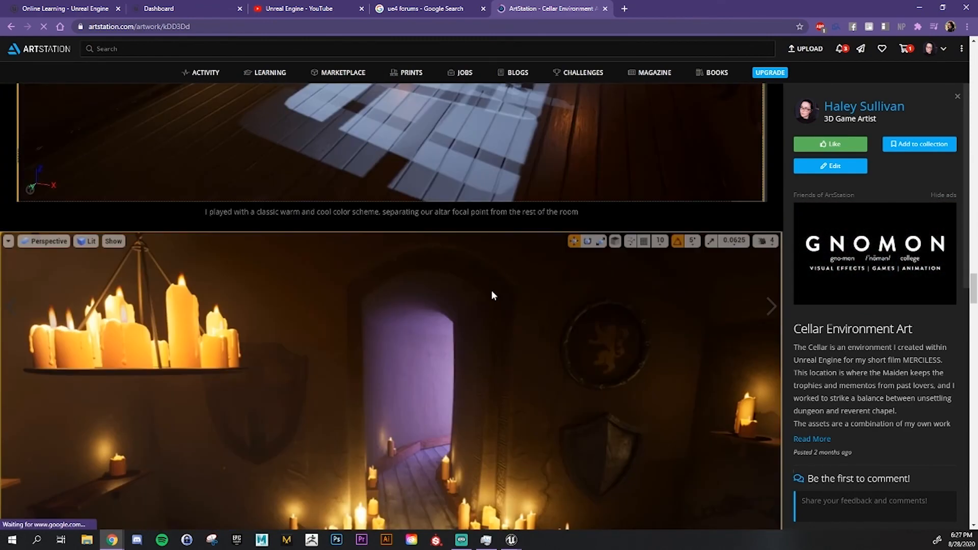
{"action": "scroll", "coordinate": [477, 280], "scroll_direction": "up", "scroll_amount": 5}
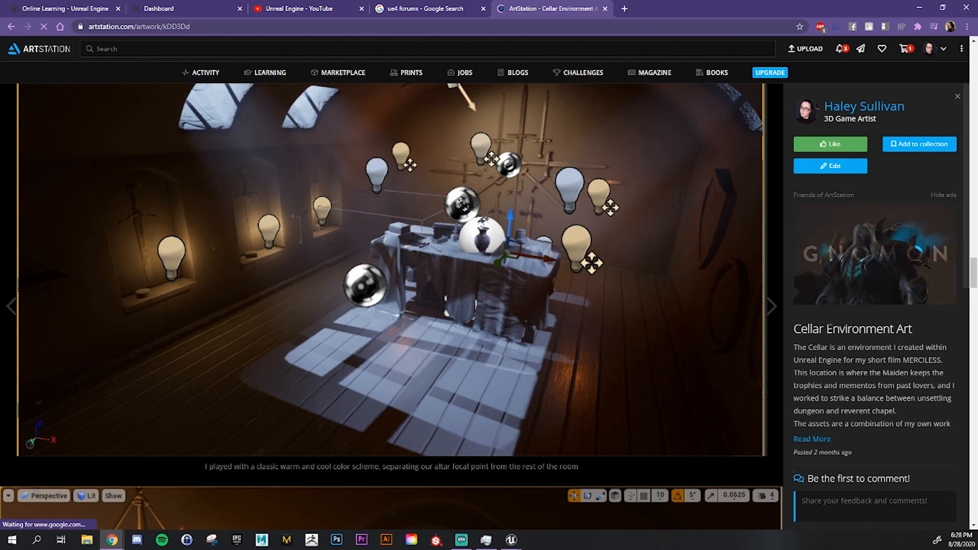
{"action": "key", "text": "alt+Tab"}
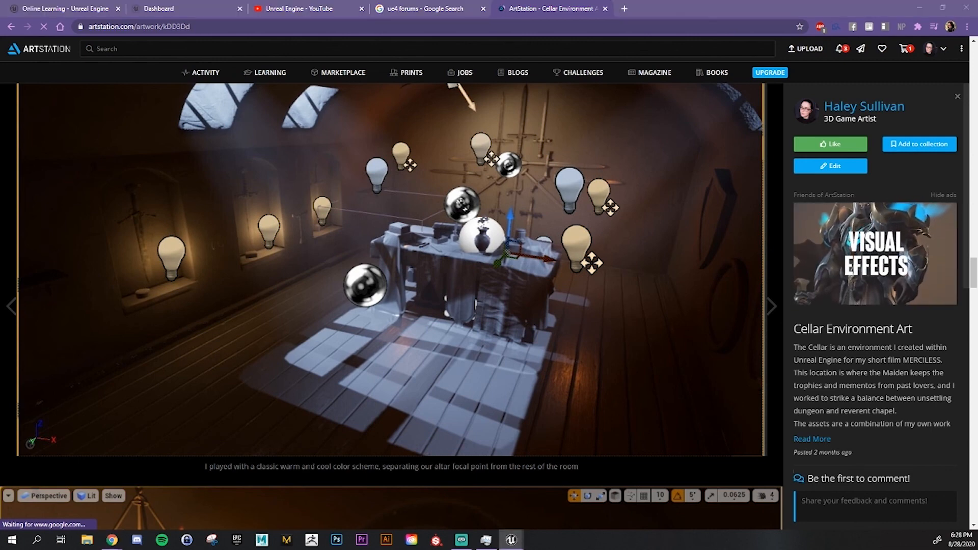